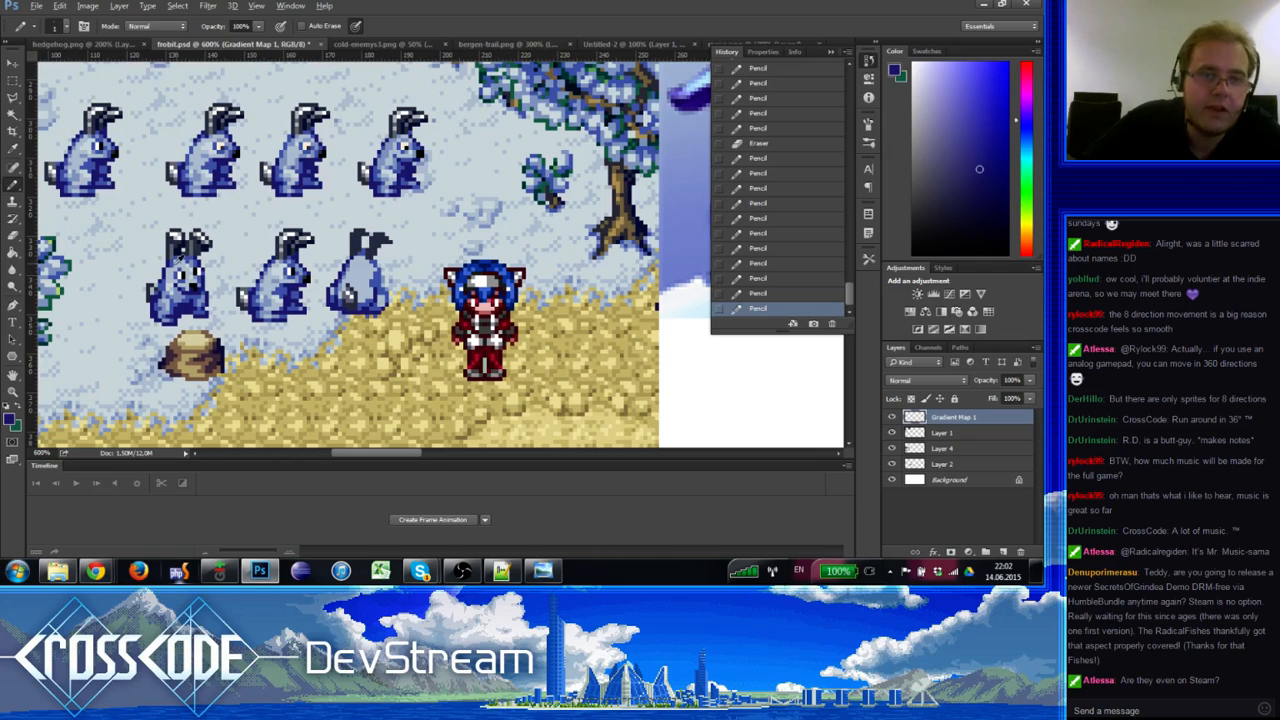
Step: Sample blues from a bunny's face and paint lighter-blue pixels onto it
alt+click(178, 258)
click(178, 258)
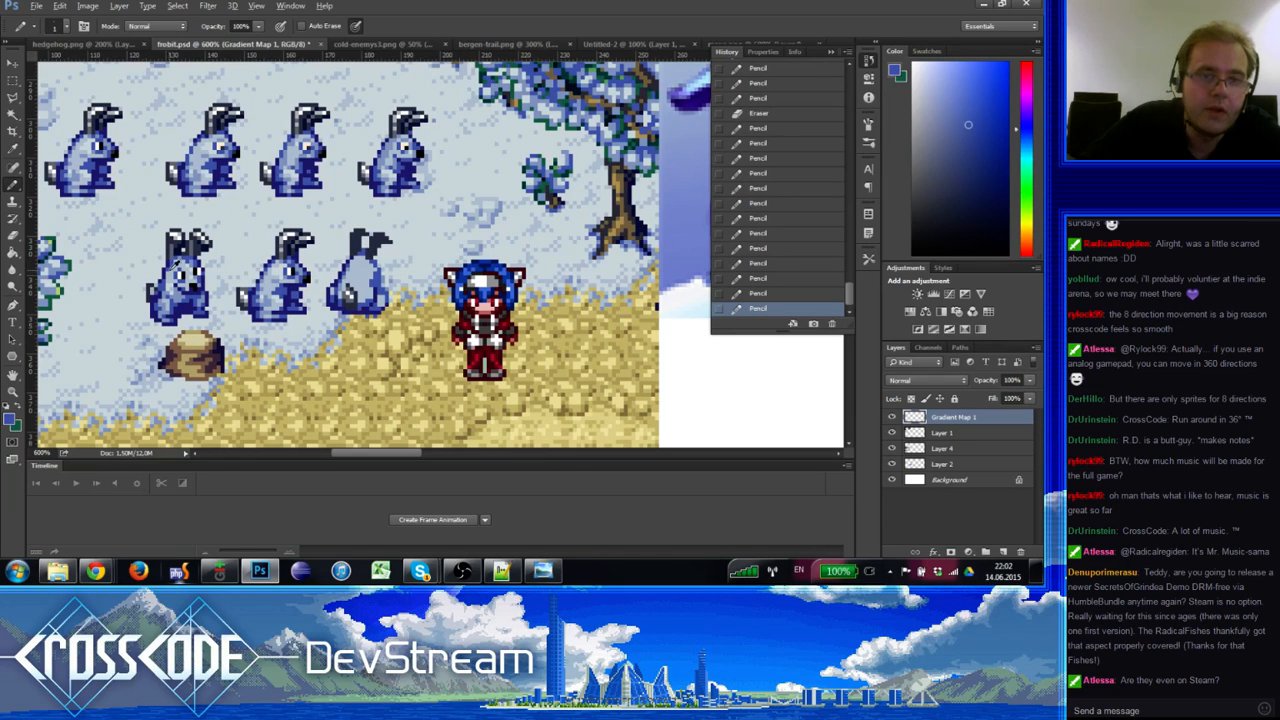
alt+click(169, 271)
click(171, 269)
alt+click(181, 259)
click(176, 263)
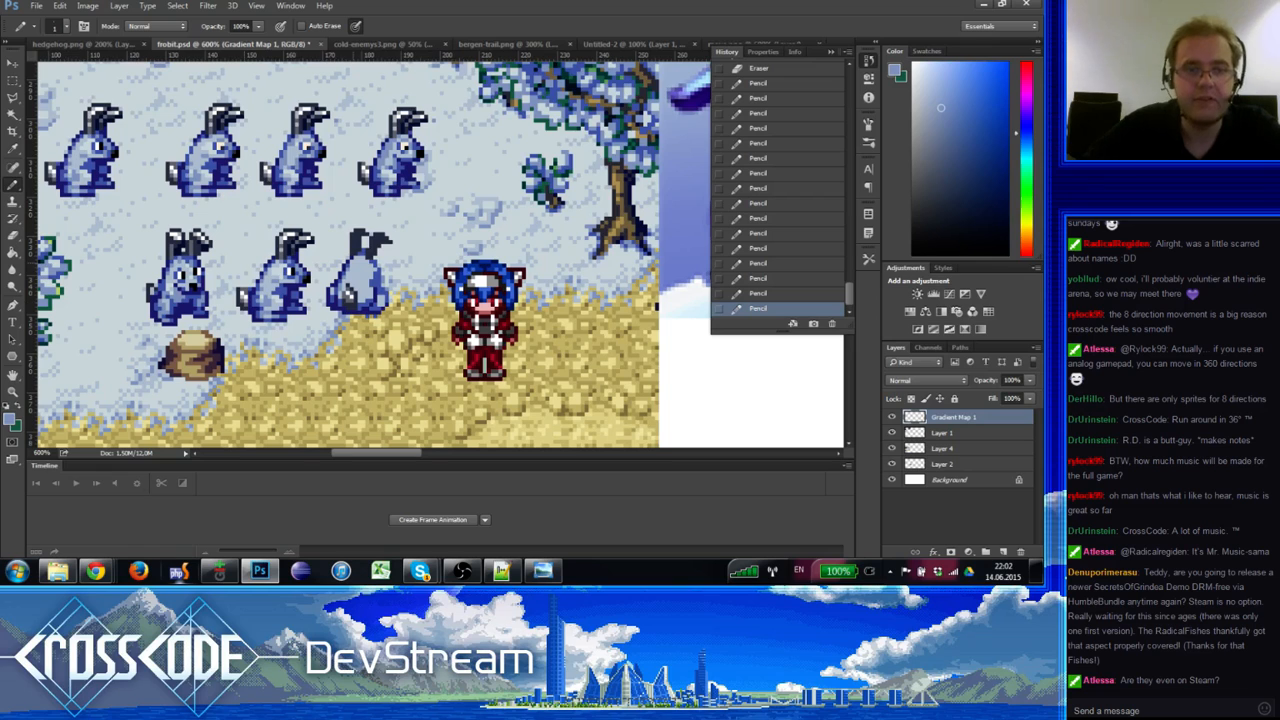
Step: Shade the grey bunny's right side with darker and lighter sampled blues
alt+click(378, 270)
alt+click(369, 267)
click(374, 262)
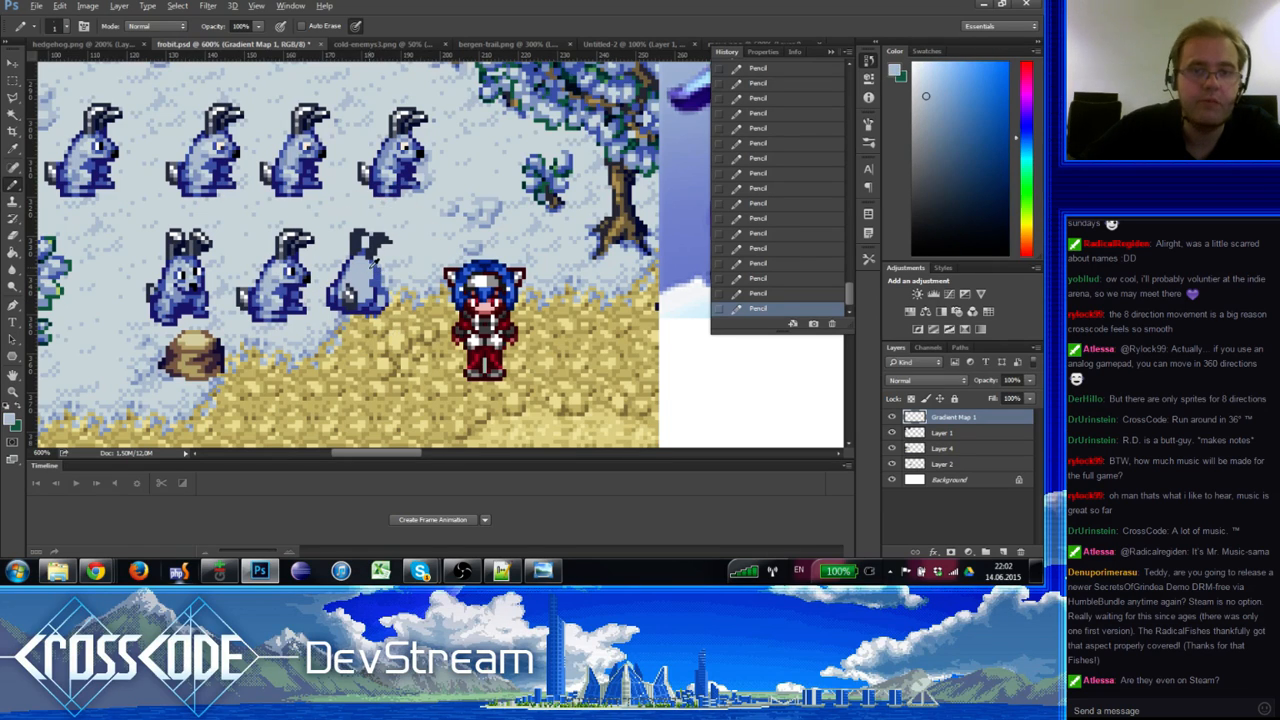
alt+click(375, 276)
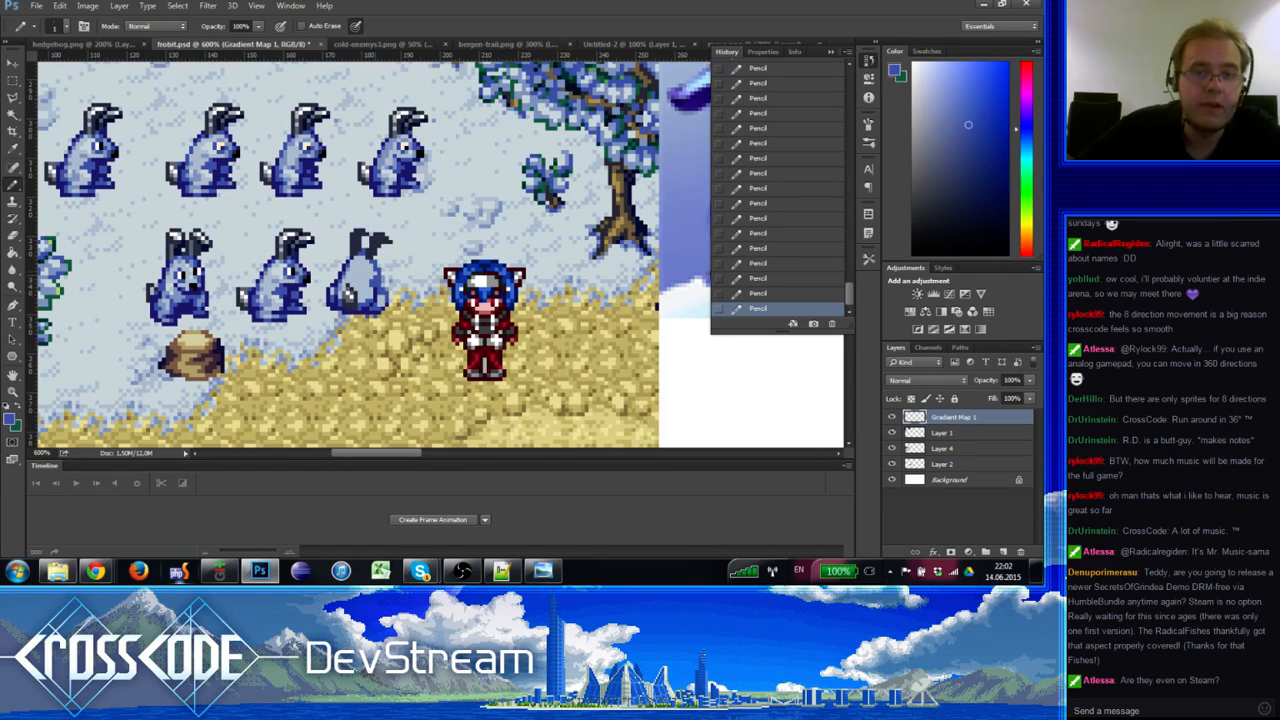
alt+click(372, 276)
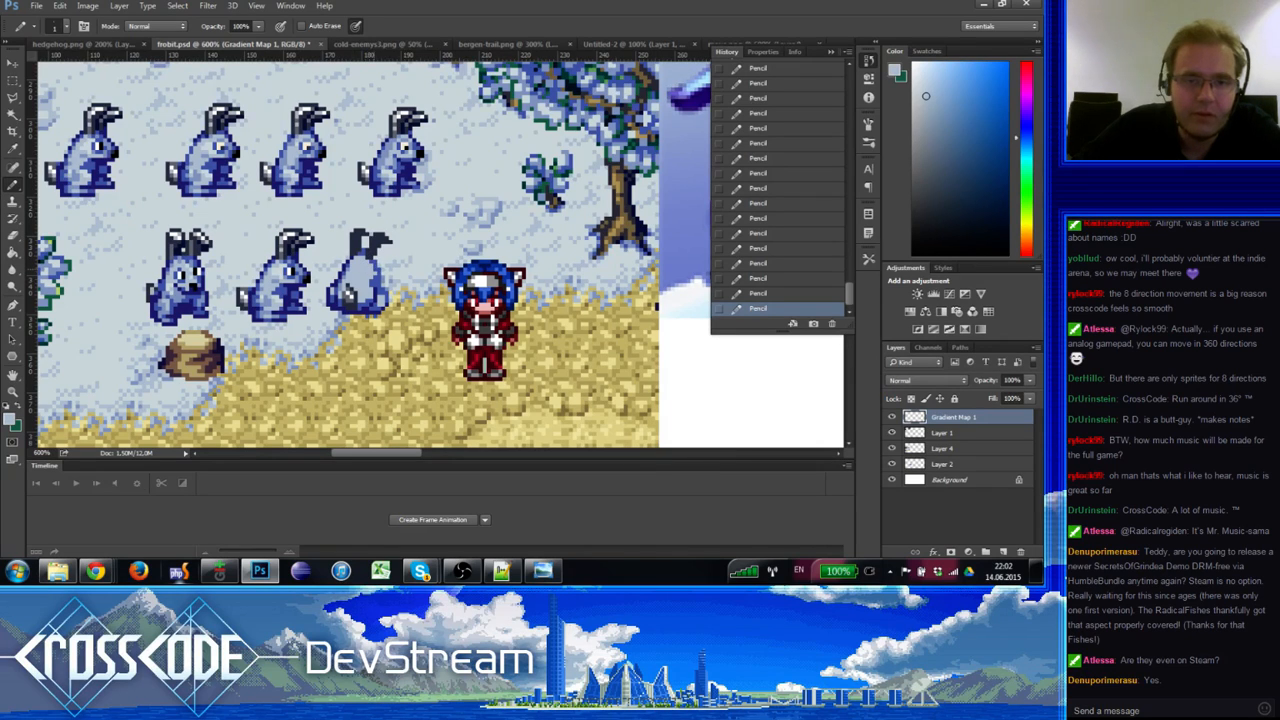
alt+click(376, 283)
click(375, 281)
alt+click(368, 279)
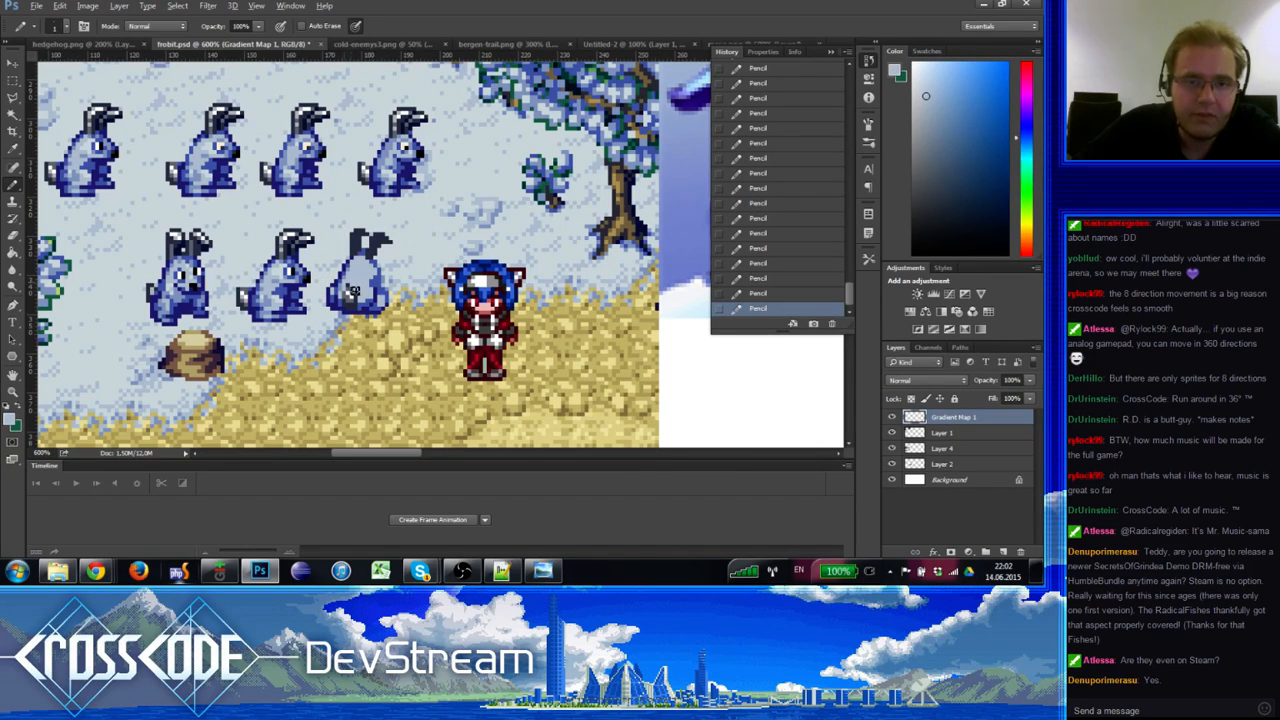
alt+click(345, 283)
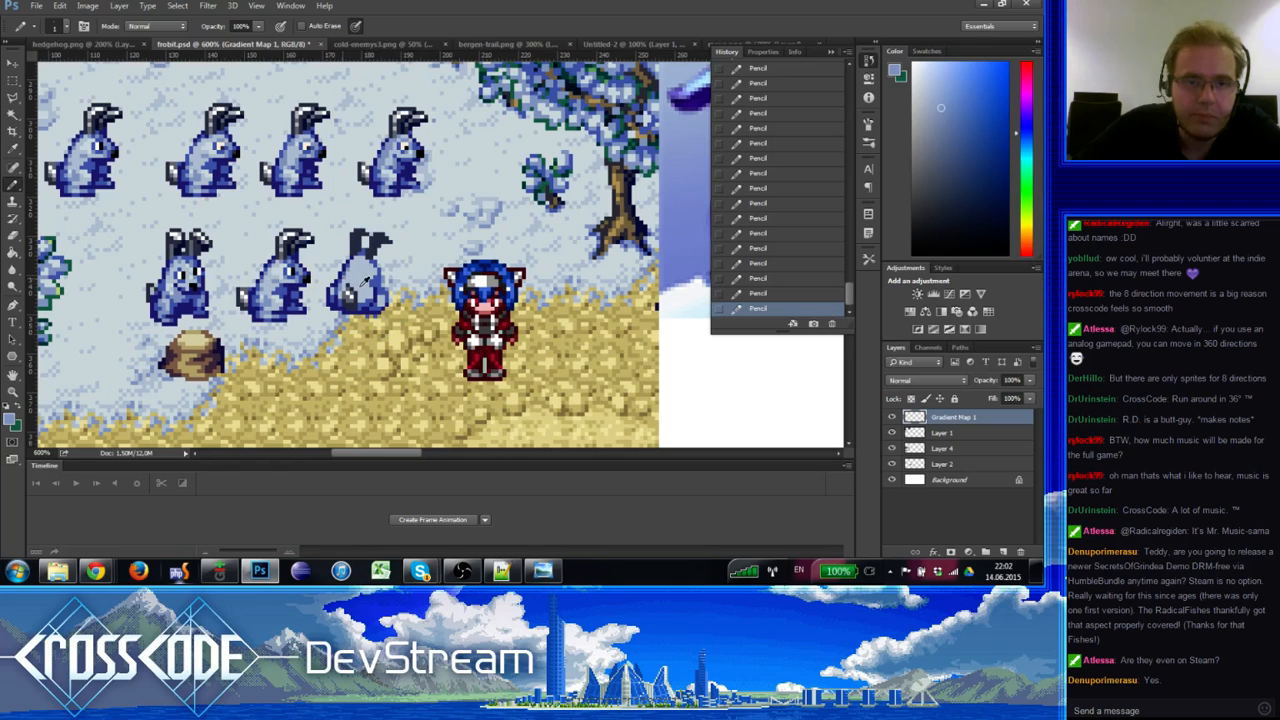
Step: Repaint the grey bunny's lower pixels with blues taken from a blue bunny
alt+click(215, 143)
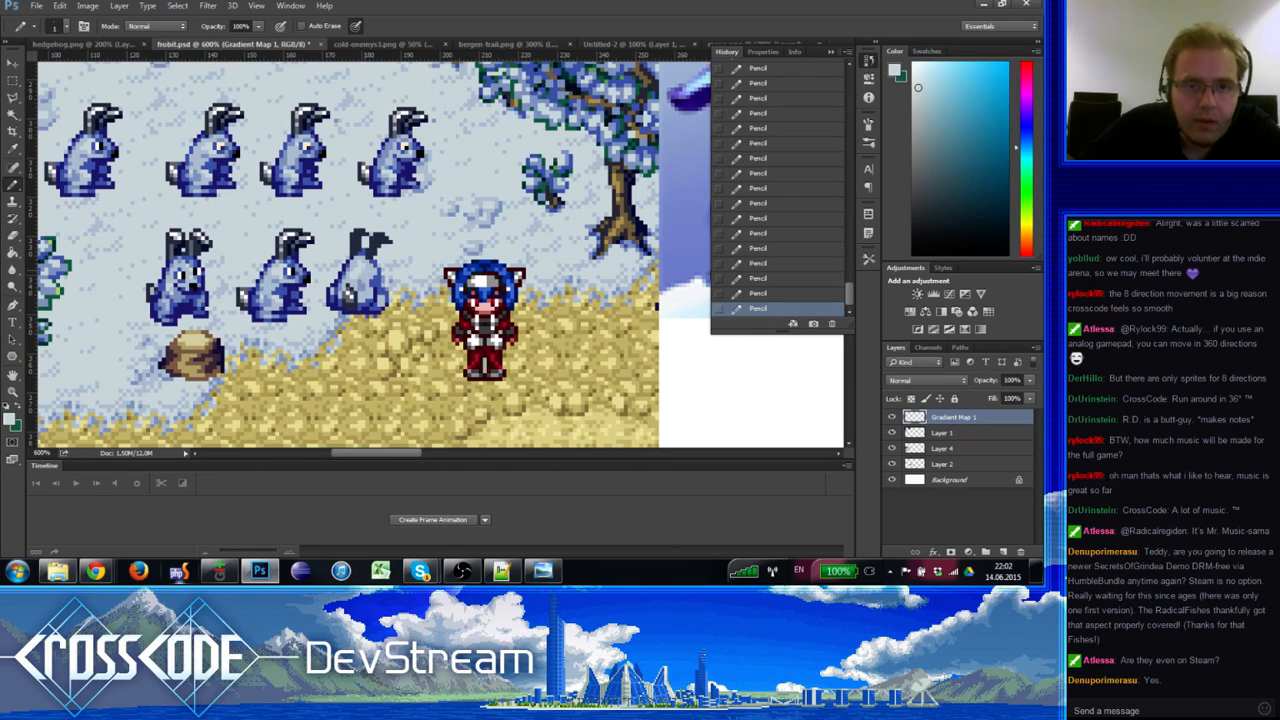
alt+click(369, 300)
alt+click(362, 290)
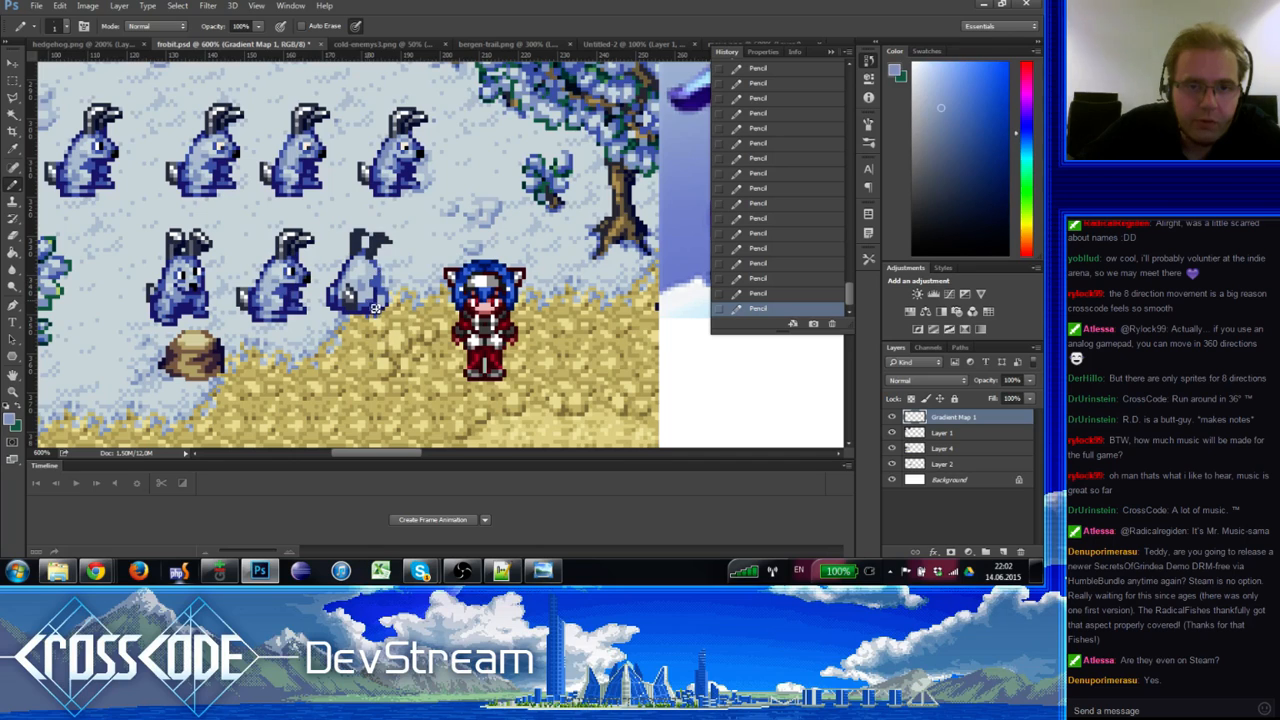
alt+click(369, 302)
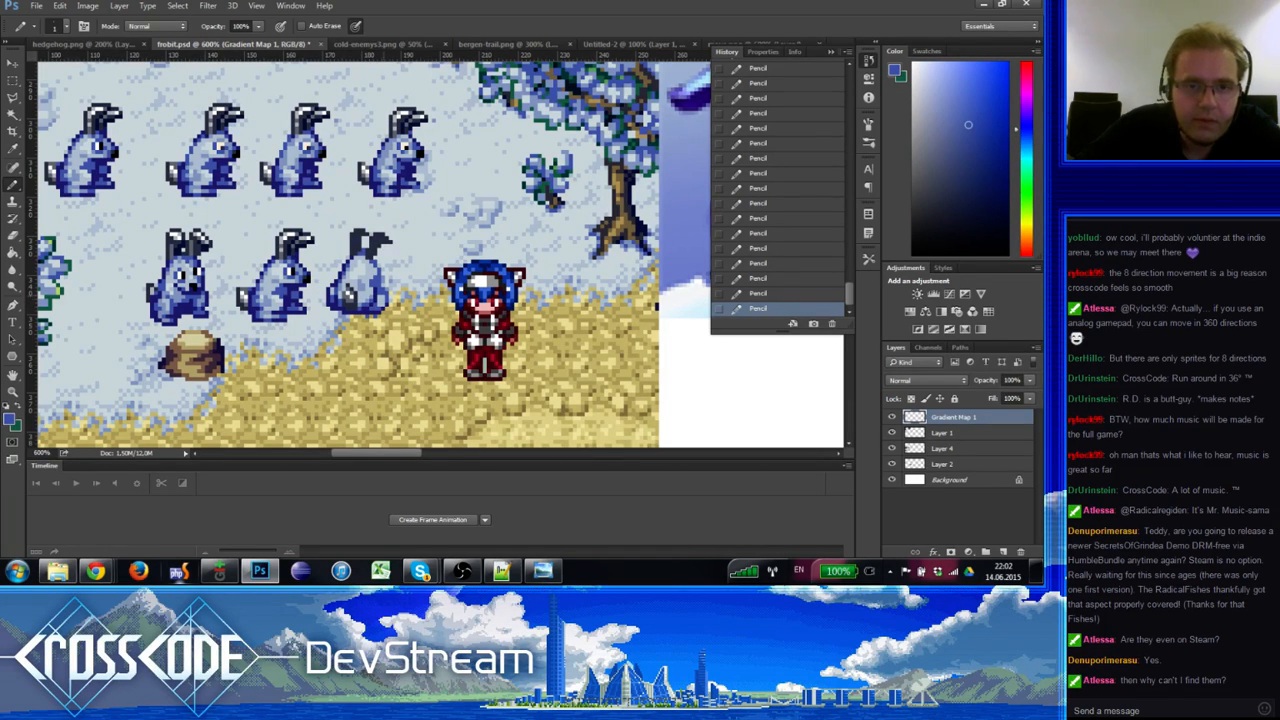
alt+click(381, 299)
alt+click(365, 287)
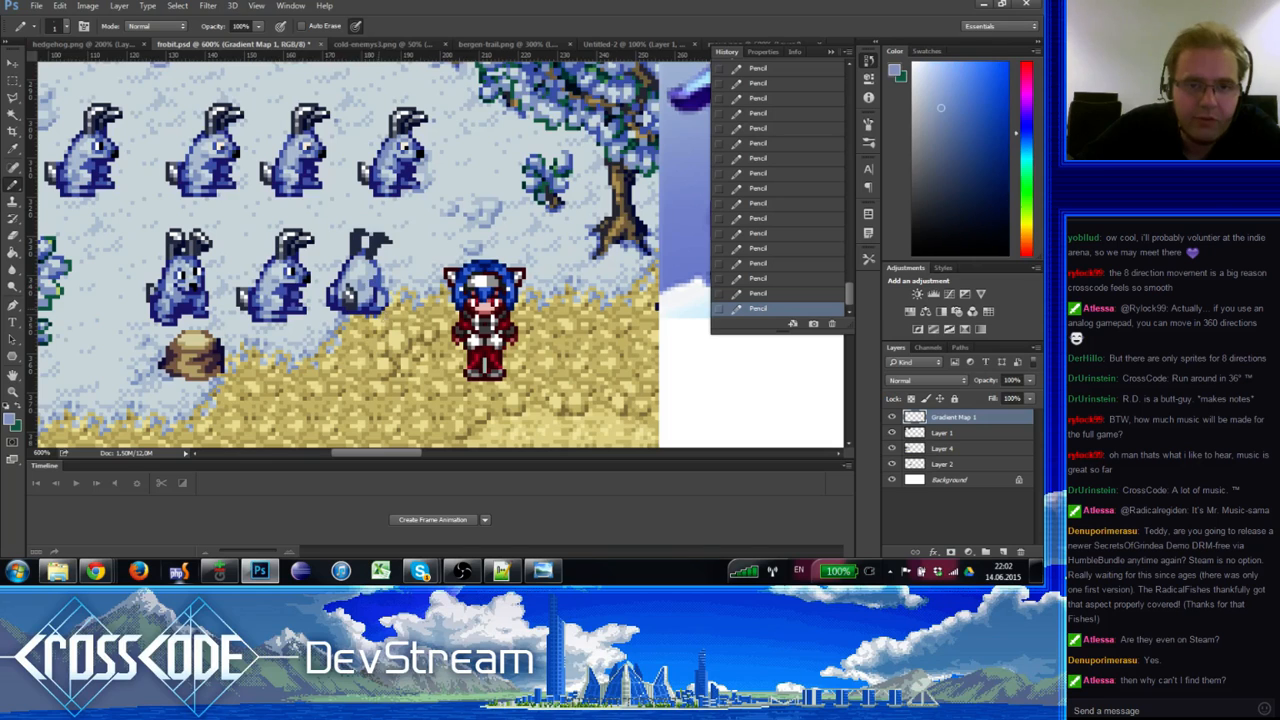
alt+click(381, 306)
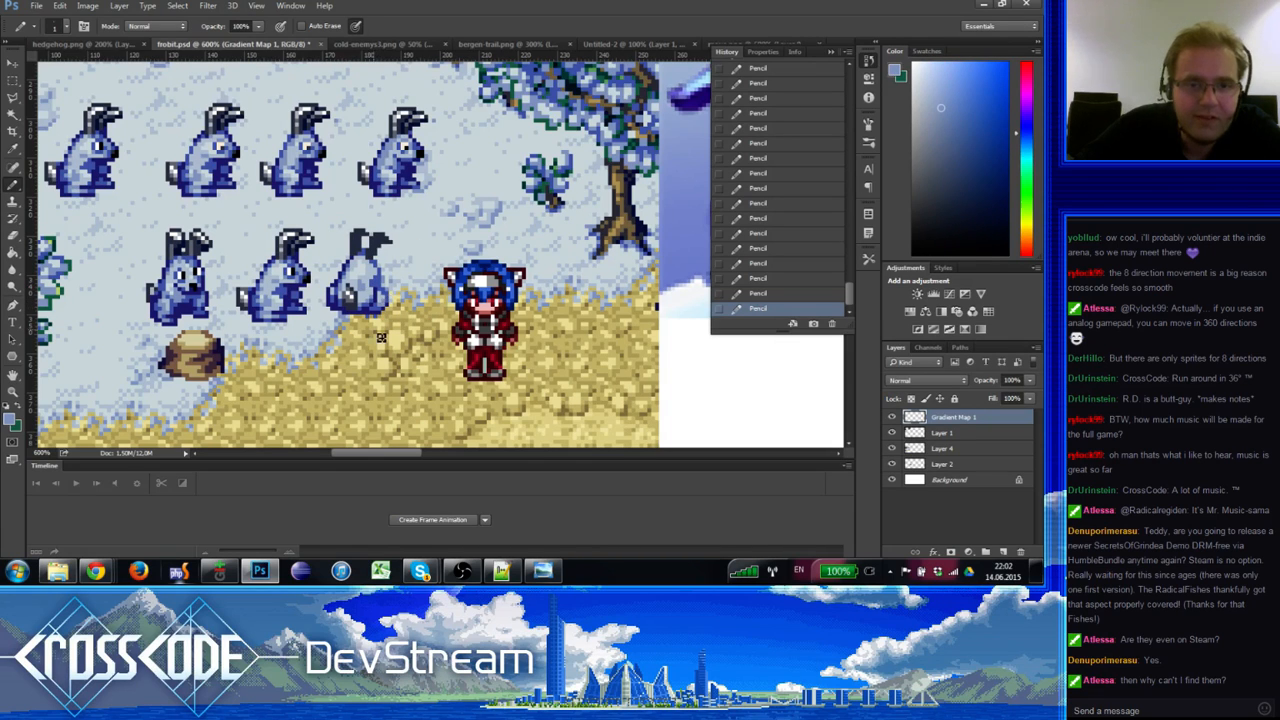
scroll(382, 338, up, 2)
Step: Recolour frobbit pixels with dark blues, pale tones and near-white from the snow
alt+click(382, 345)
alt+click(362, 292)
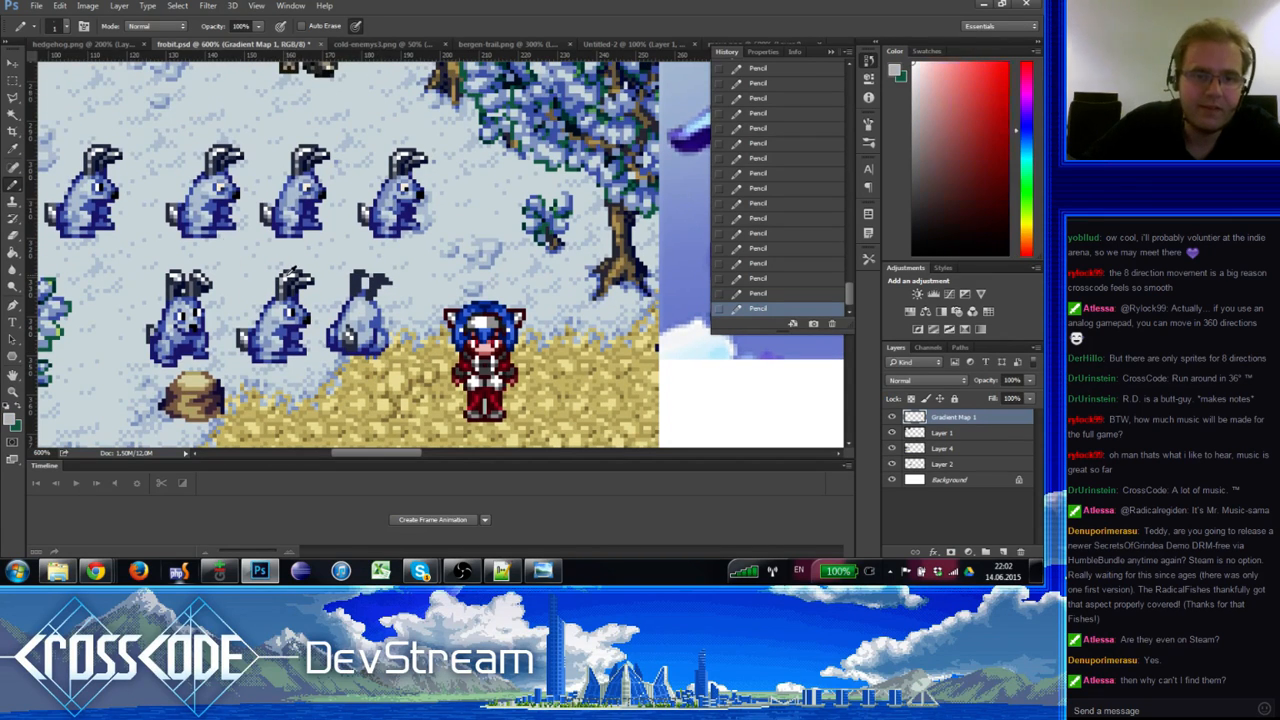
alt+click(350, 279)
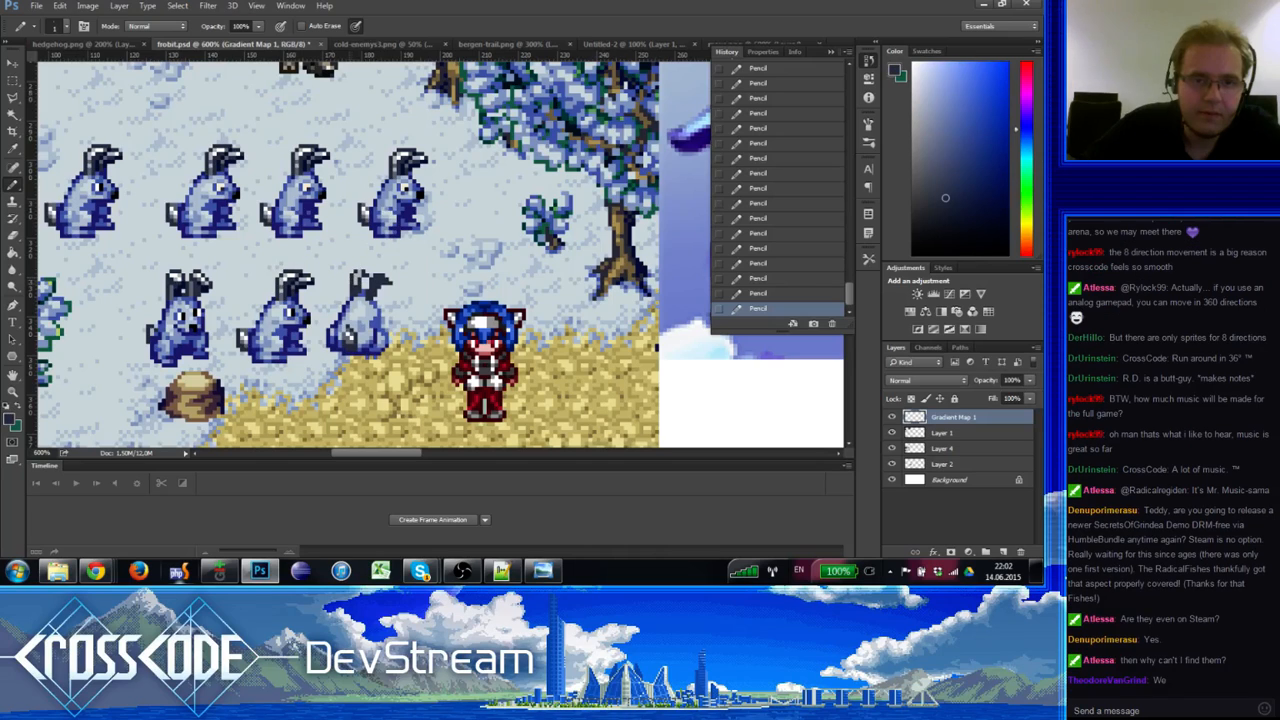
alt+click(290, 273)
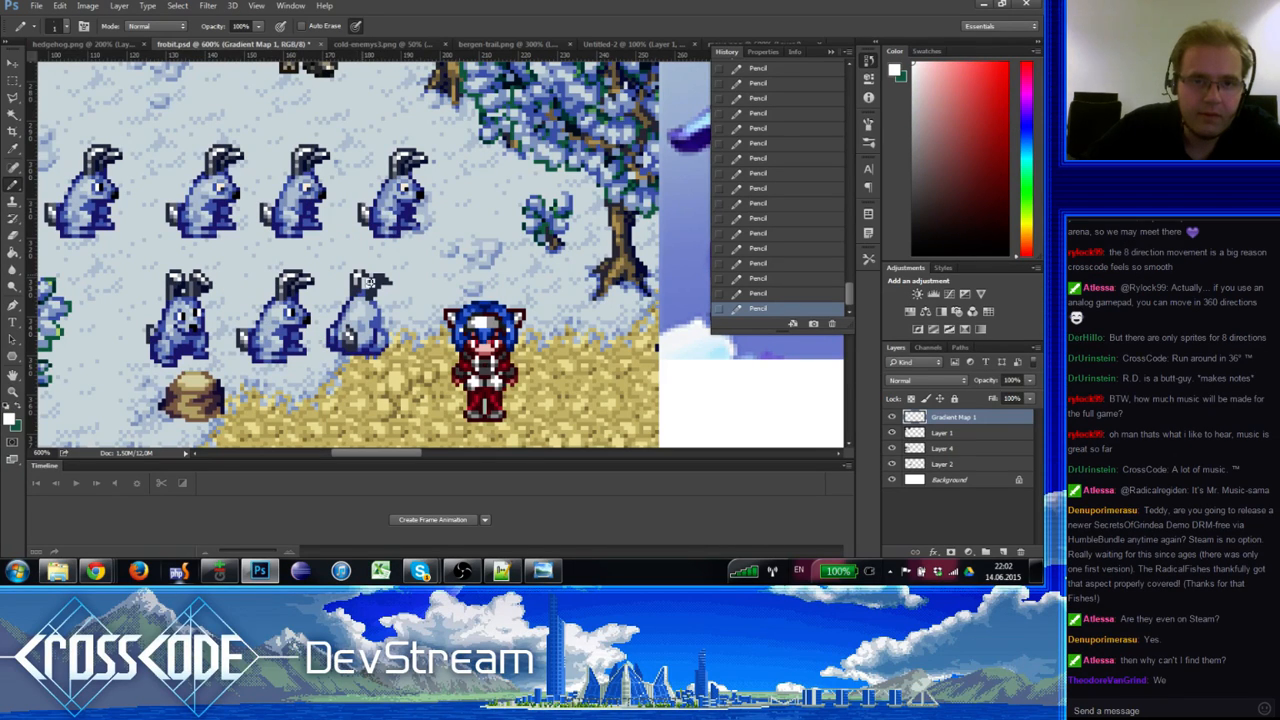
alt+click(353, 281)
alt+click(357, 269)
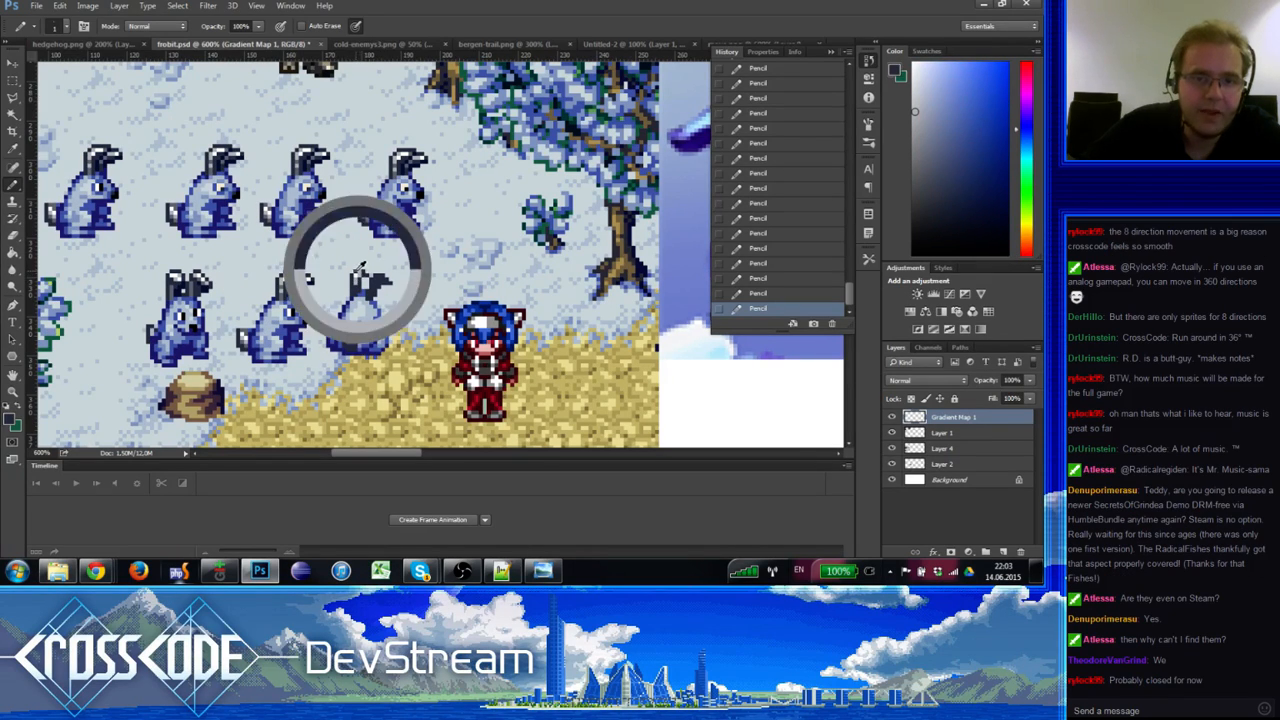
alt+click(357, 281)
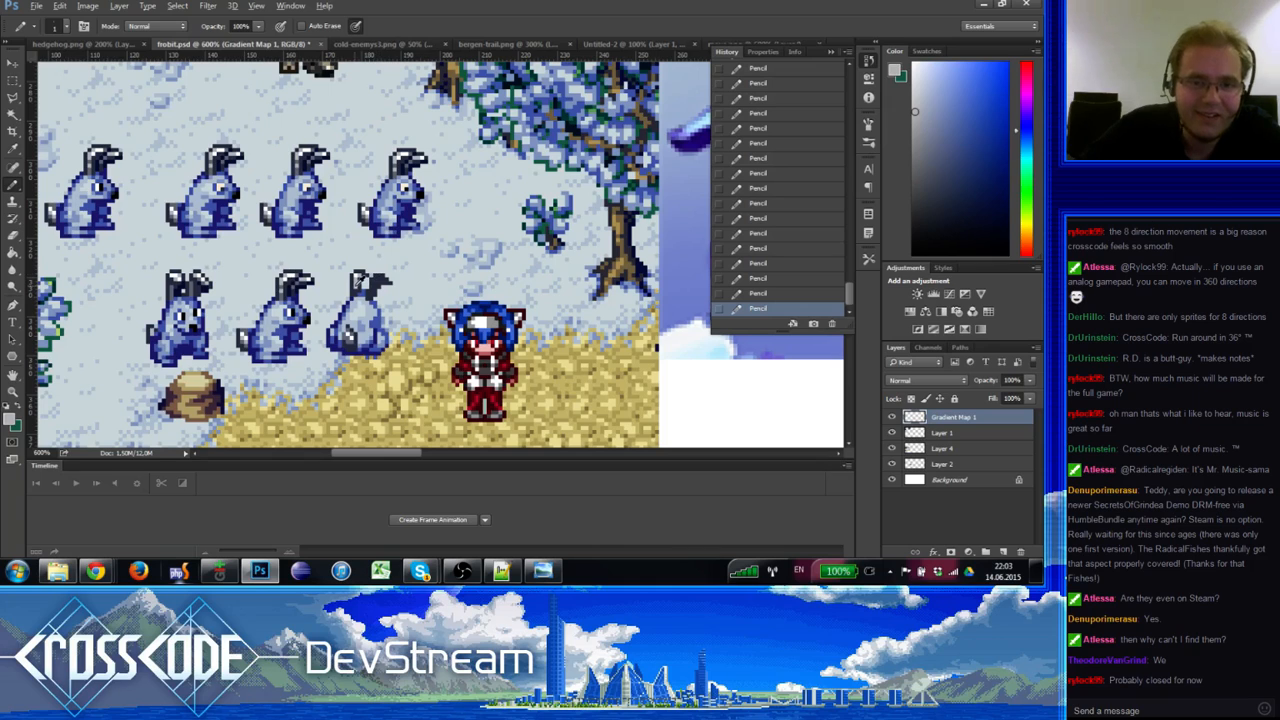
alt+click(373, 285)
alt+click(359, 277)
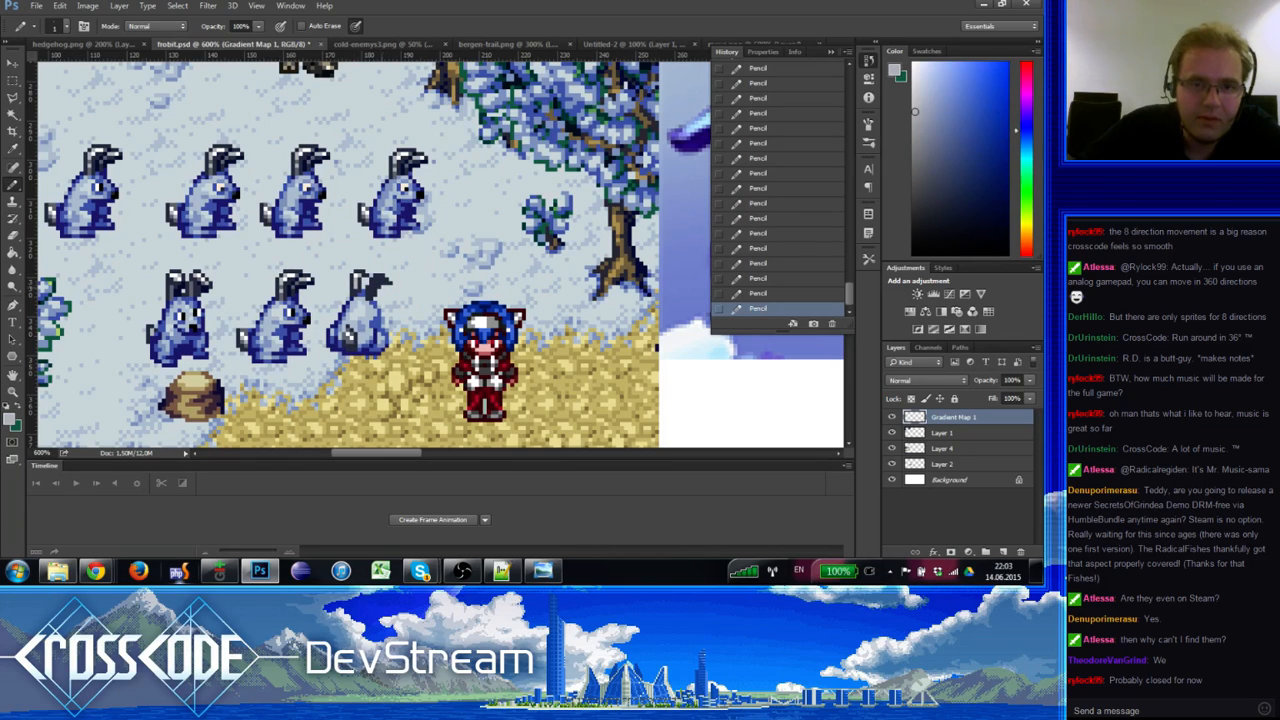
Step: Rework the bunny's ear pixels, alternating dark blue and light grey-blue
alt+click(388, 276)
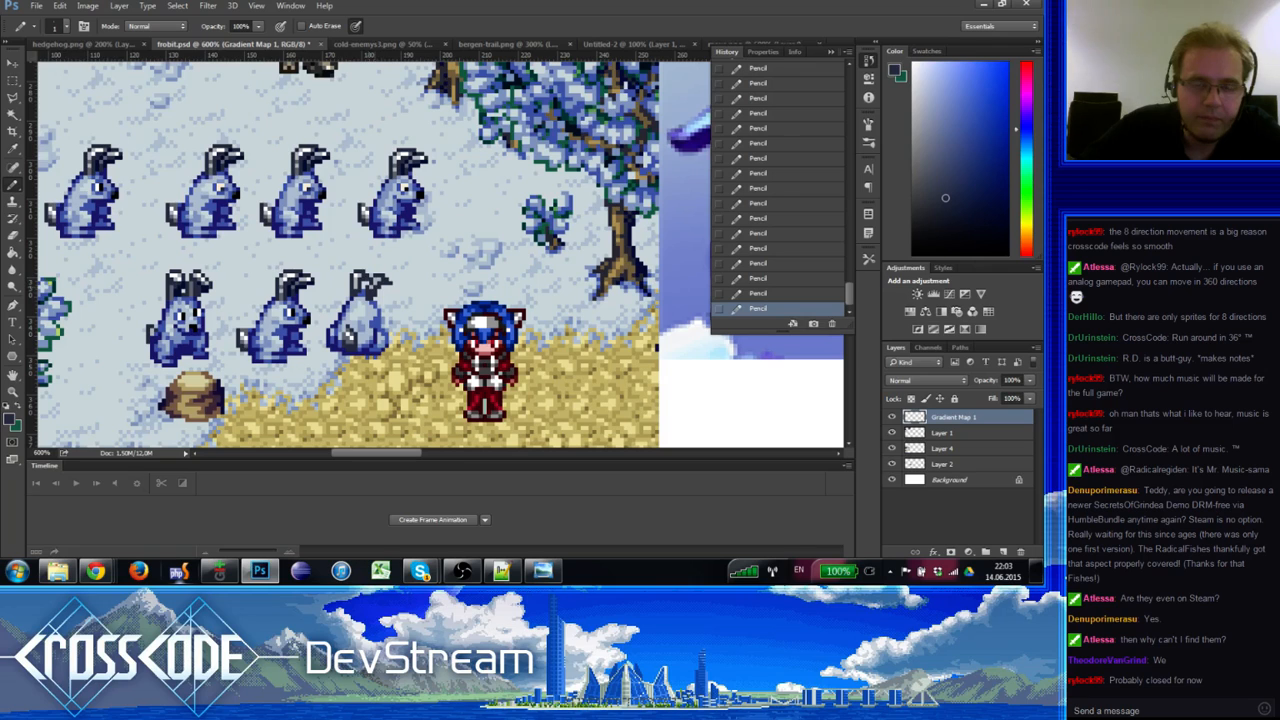
alt+click(377, 281)
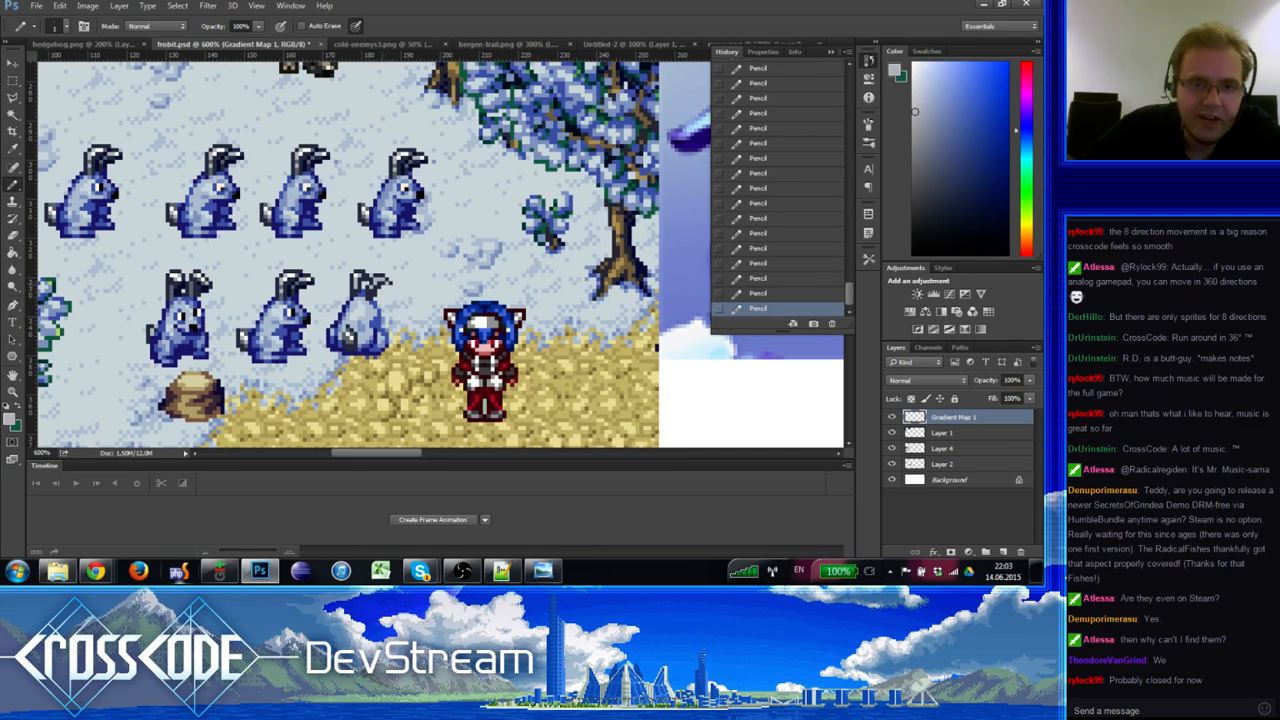
alt+click(384, 285)
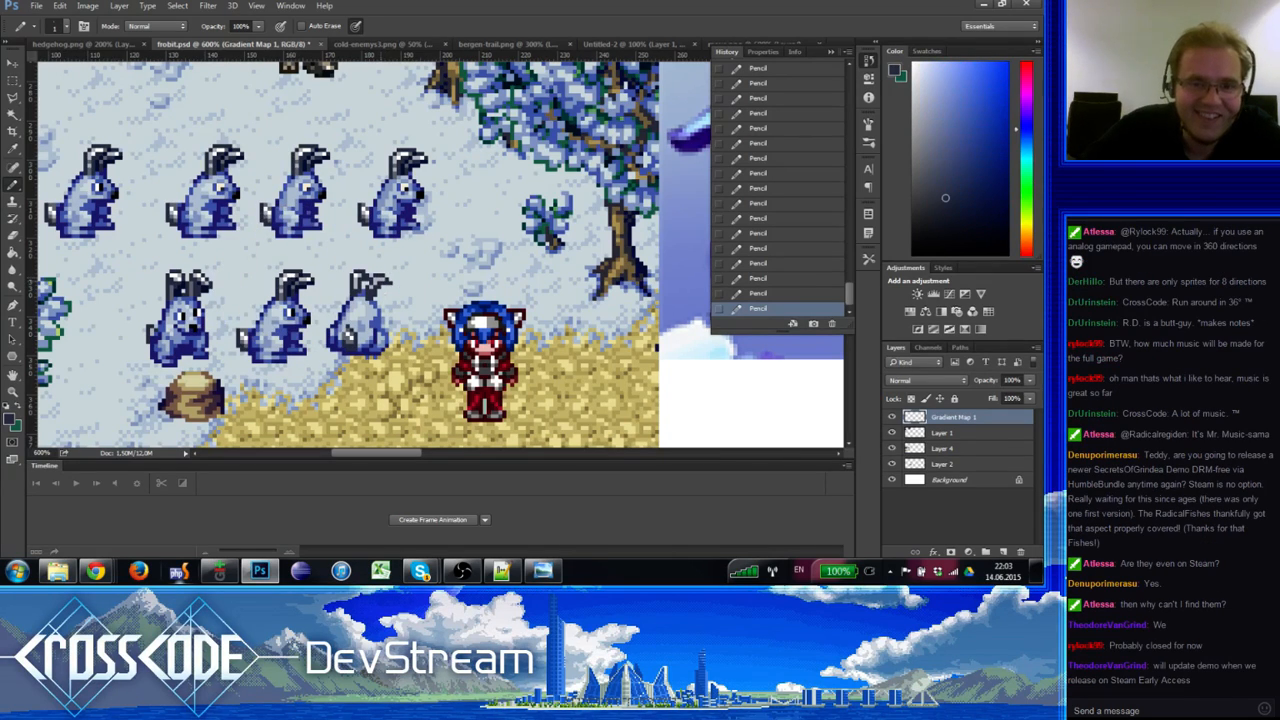
alt+click(384, 286)
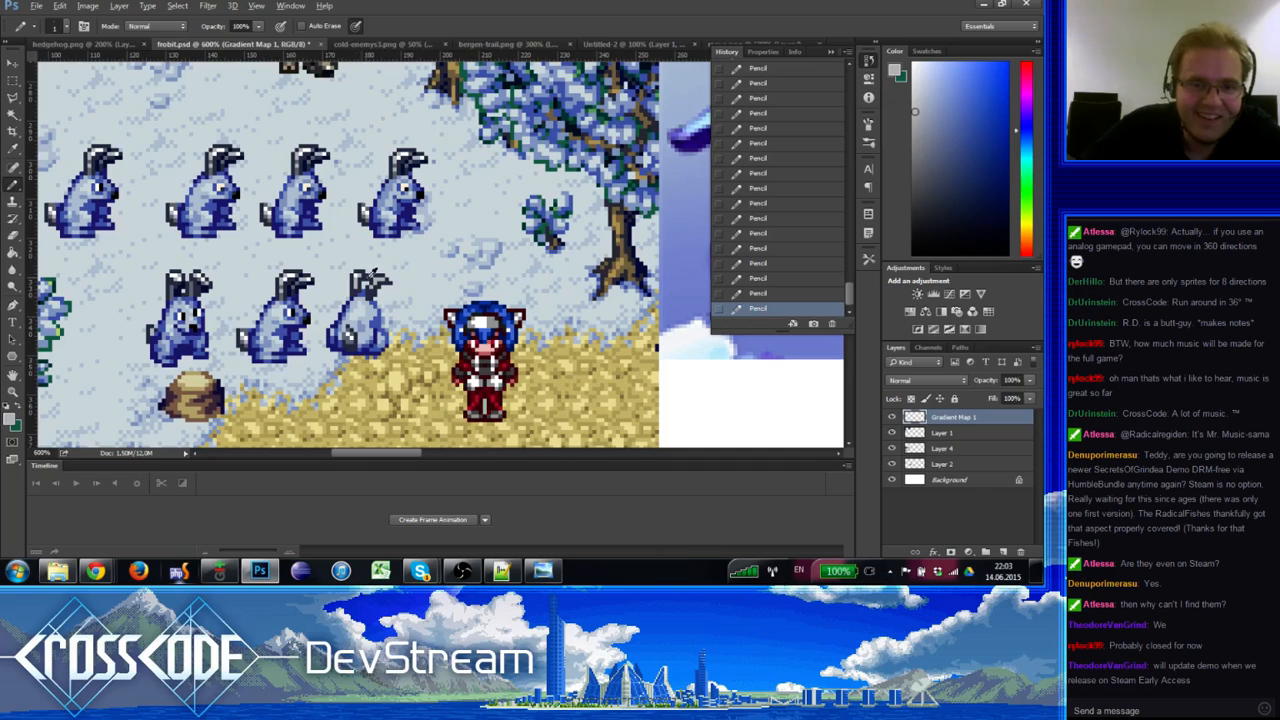
alt+click(357, 277)
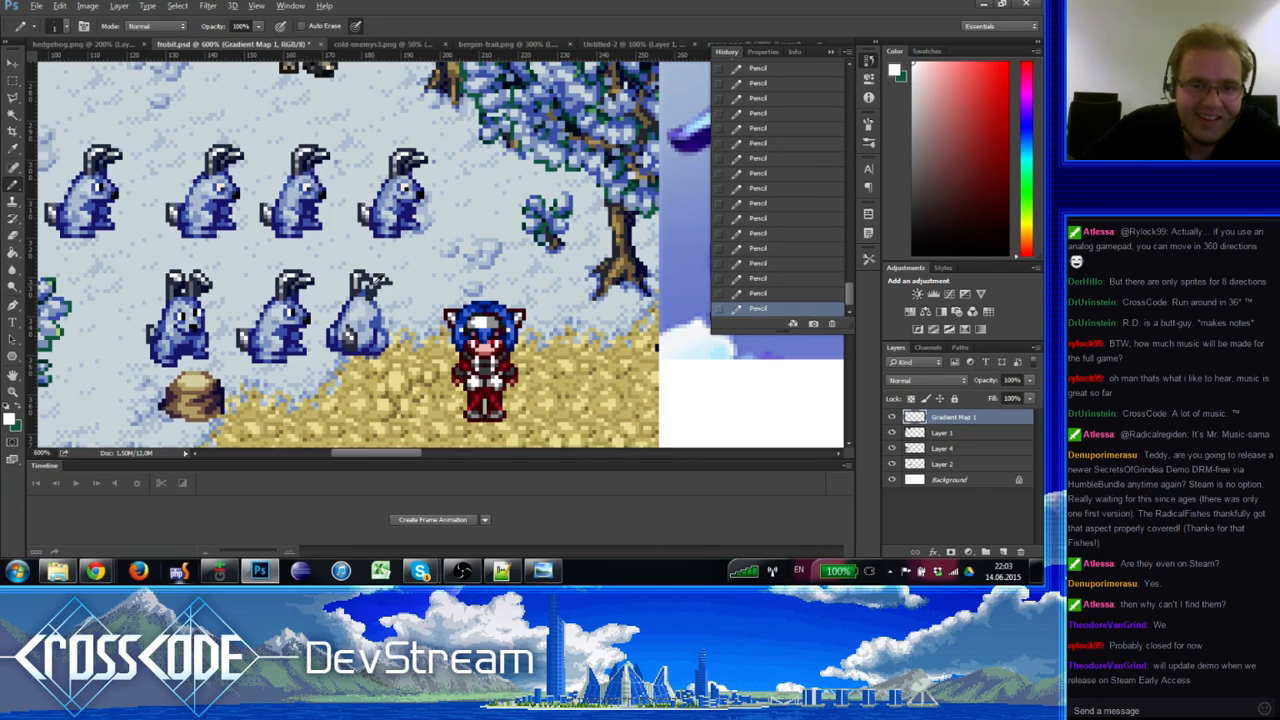
alt+click(369, 285)
alt+click(373, 284)
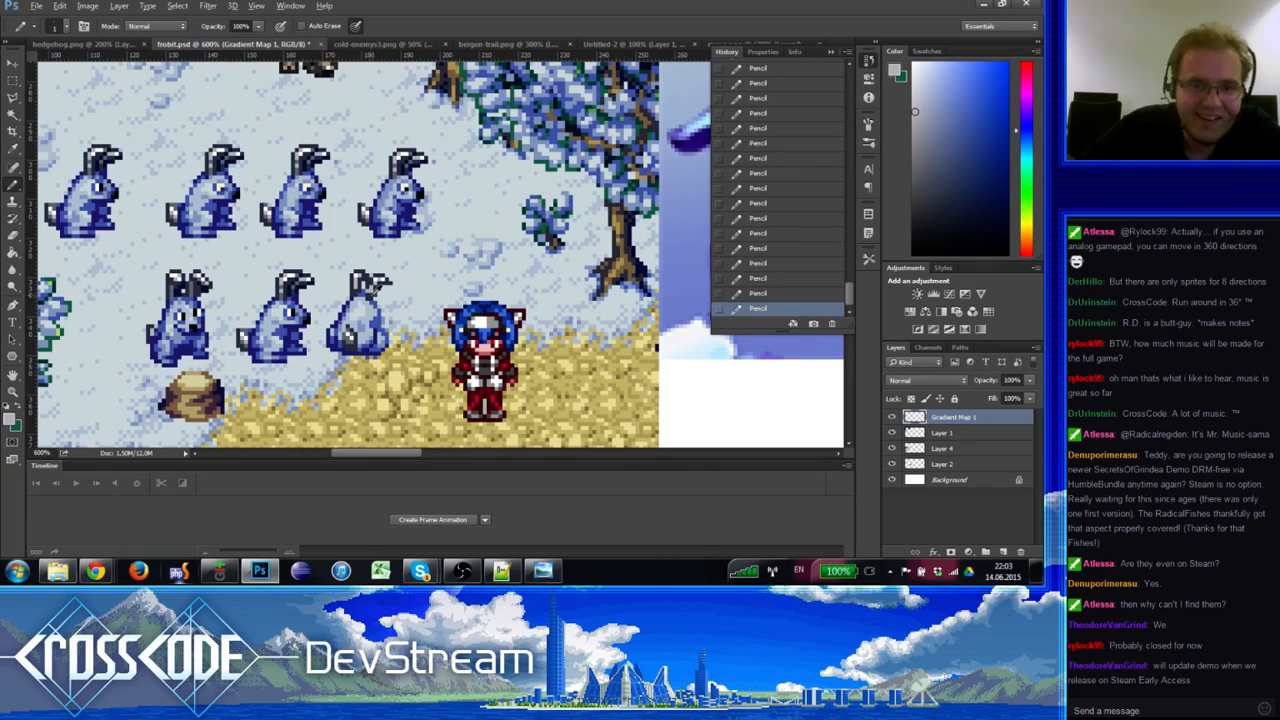
alt+click(374, 292)
alt+click(374, 292)
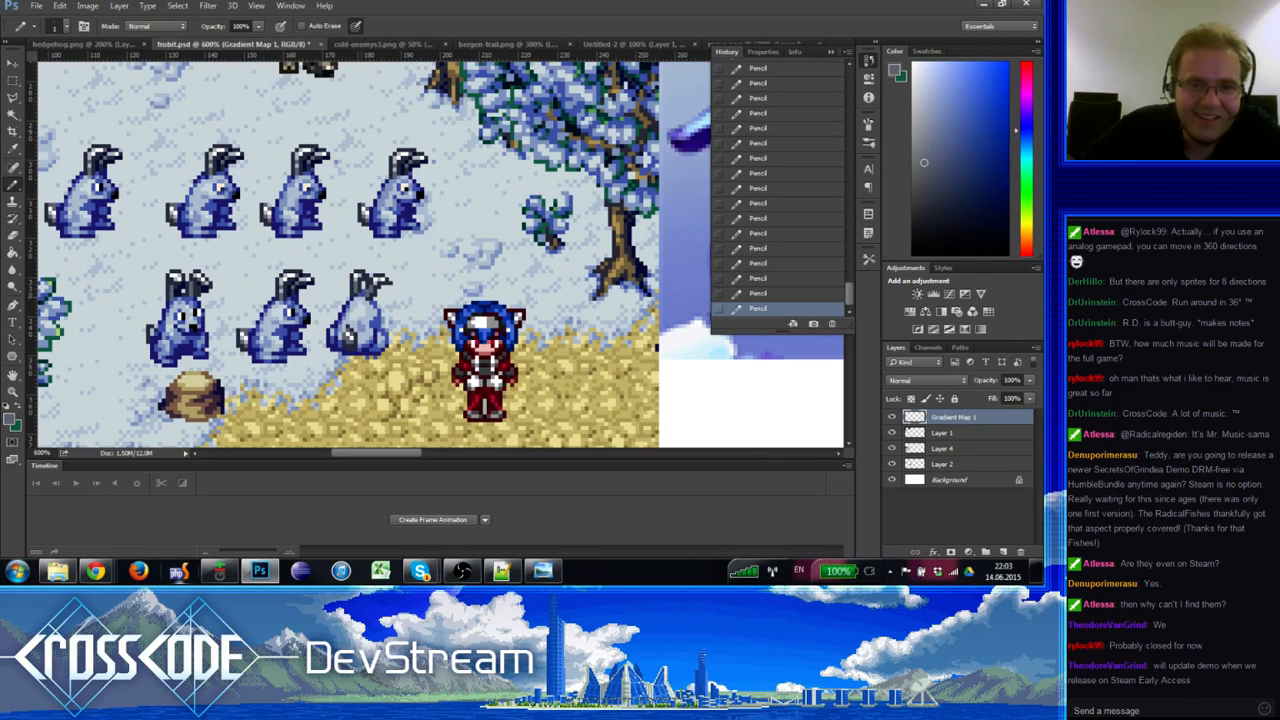
Step: Refine the lower body shading with alternating darker and lighter blues
alt+click(363, 288)
alt+click(376, 285)
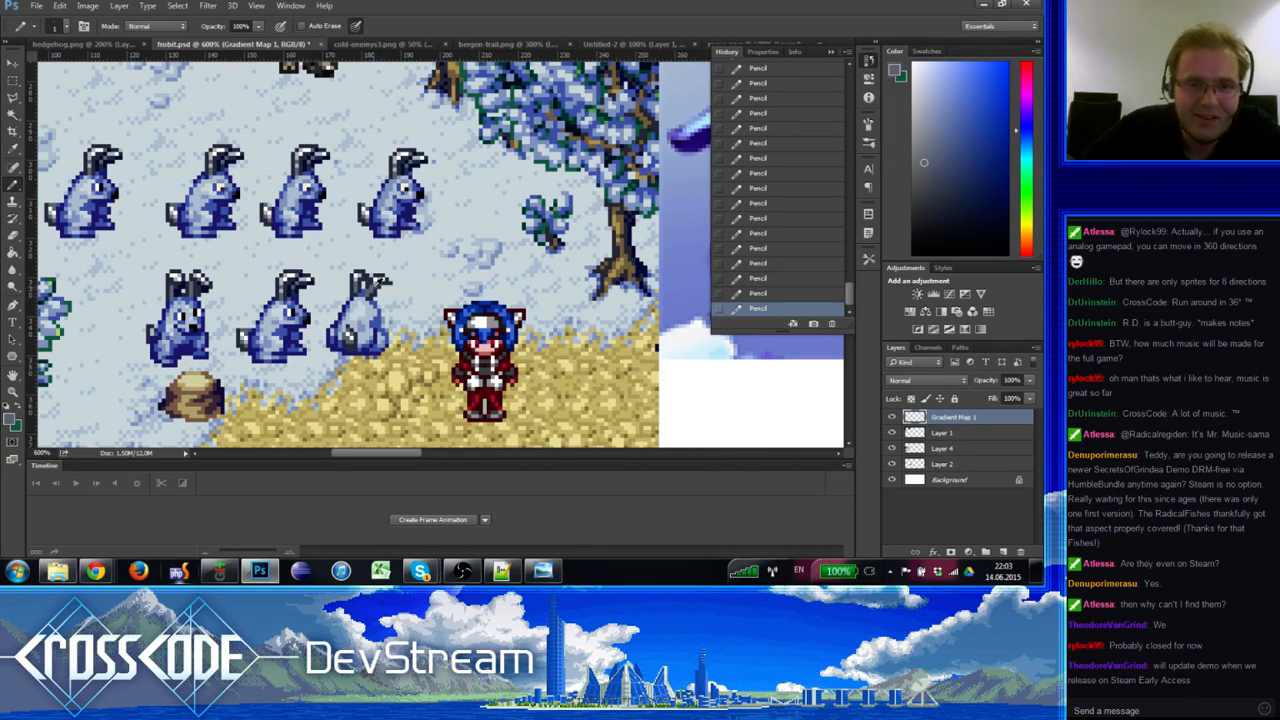
alt+click(377, 289)
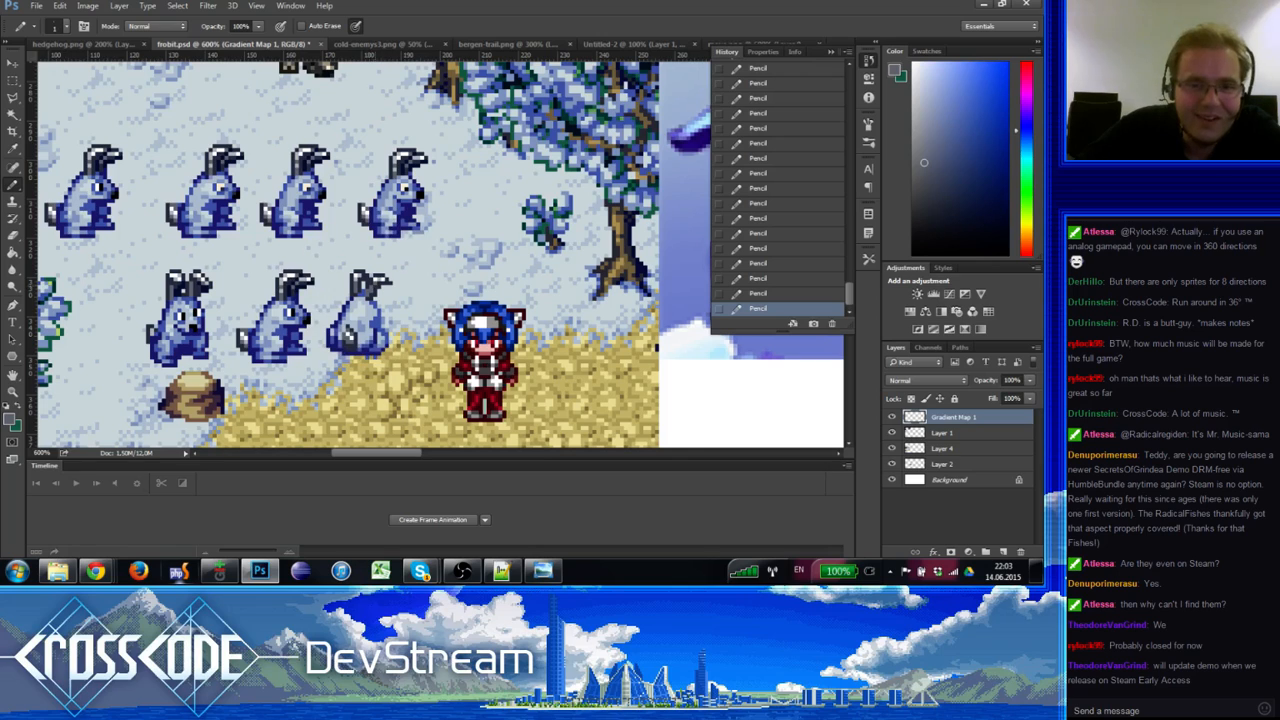
alt+click(379, 298)
alt+click(377, 292)
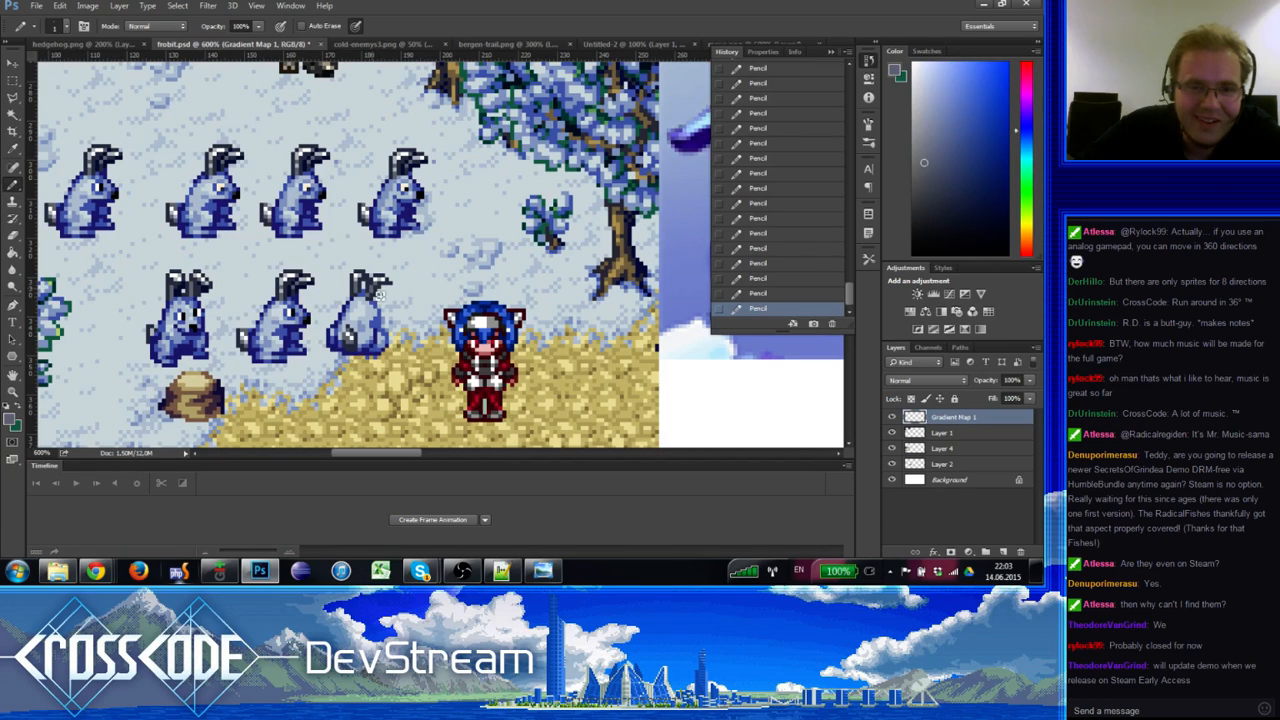
alt+click(381, 284)
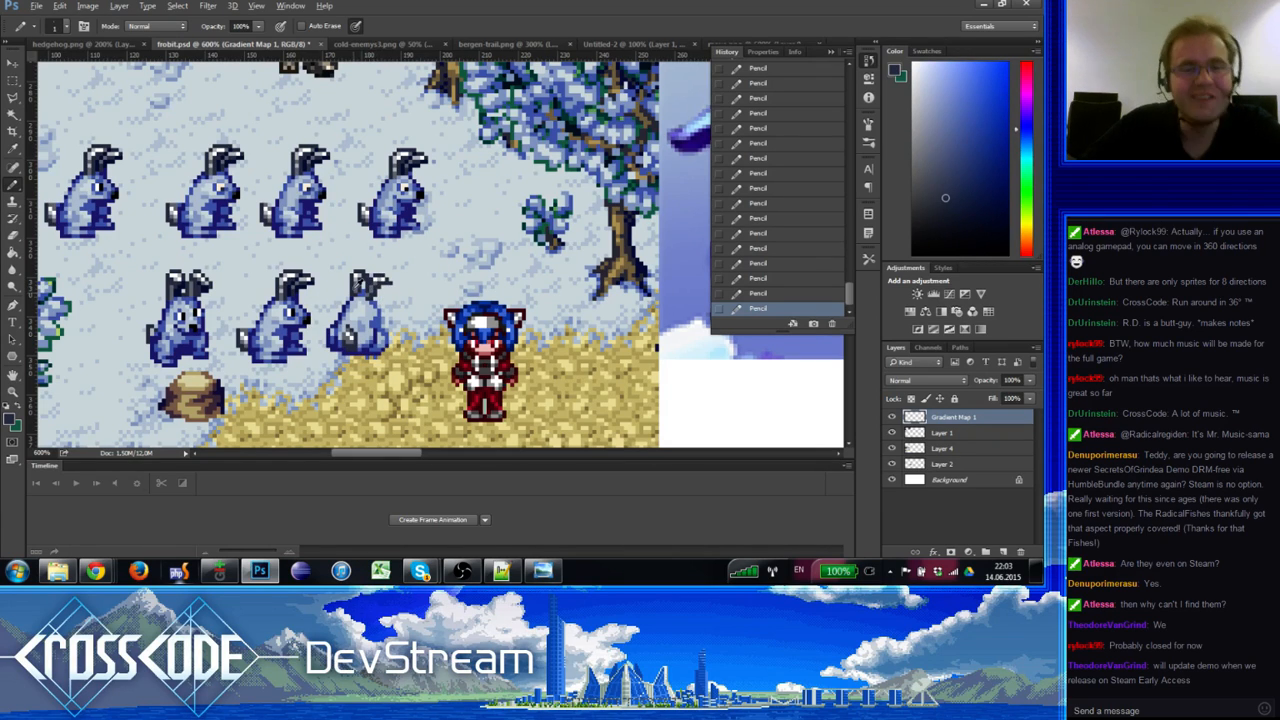
alt+click(368, 296)
alt+click(372, 295)
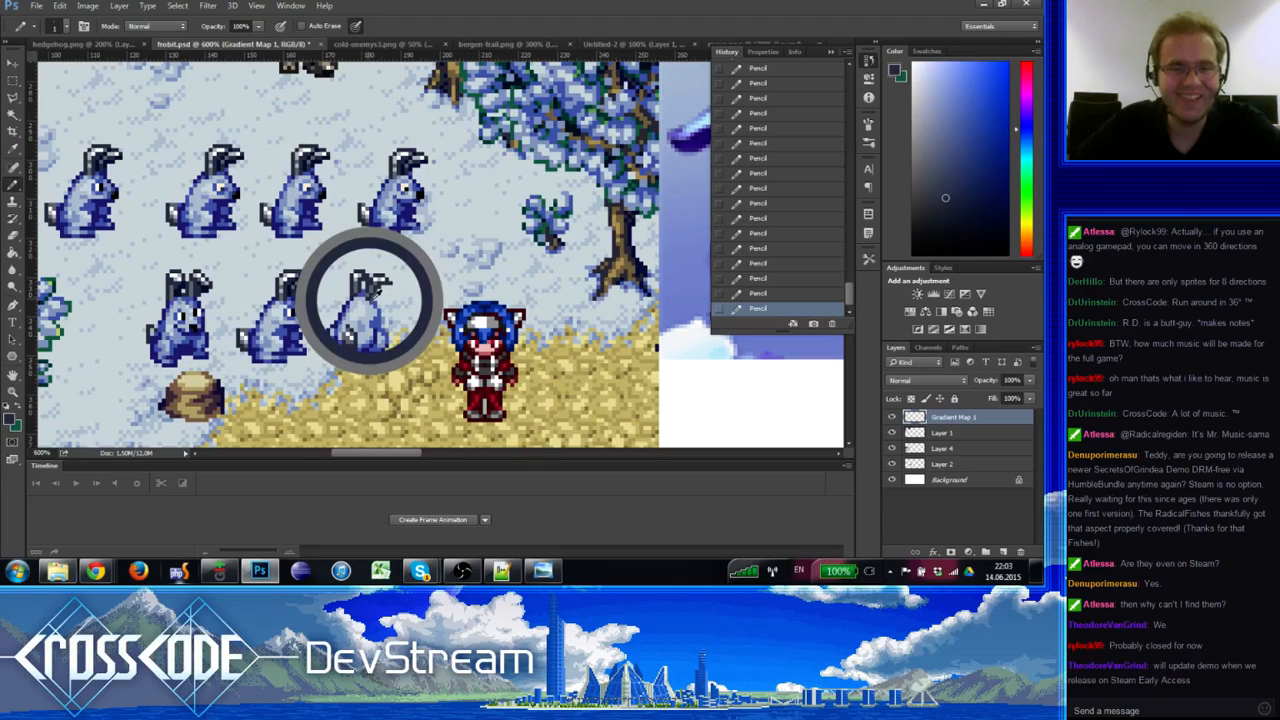
alt+click(372, 297)
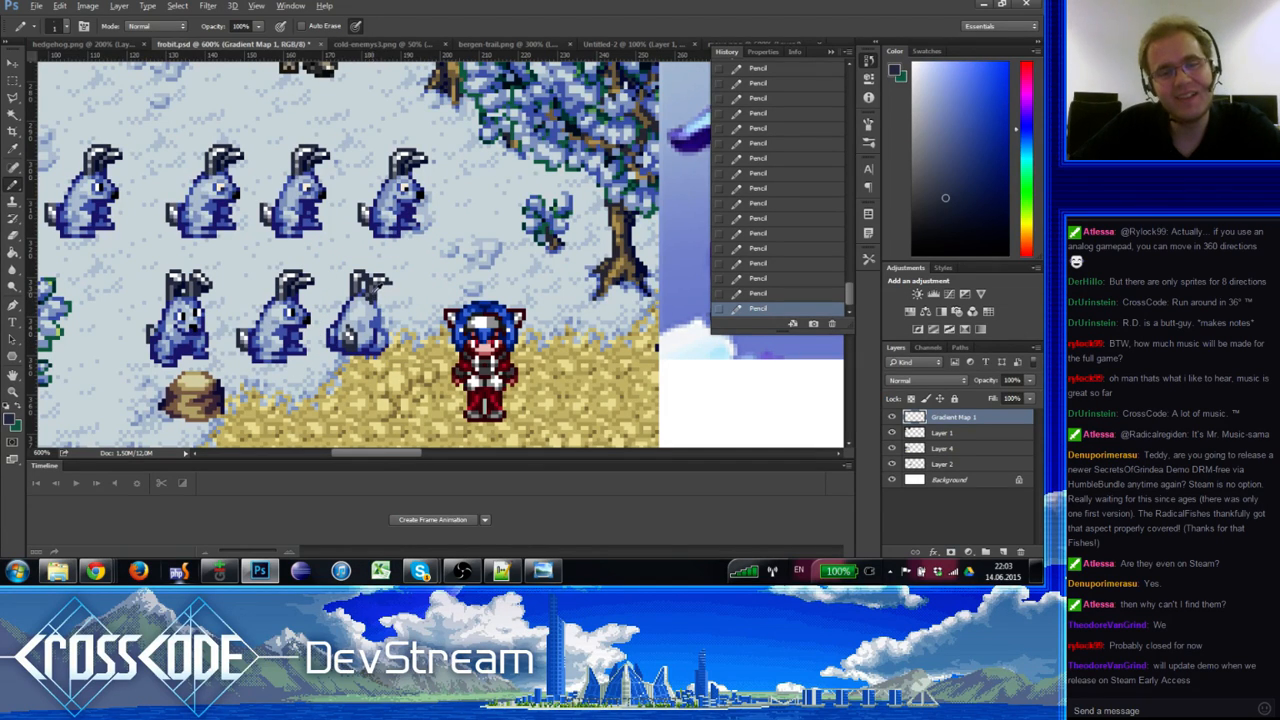
alt+click(373, 293)
Step: Erase a stray pixel on the rabbit and redraw two neighbouring pixels
alt+click(373, 300)
key(e)
click(374, 299)
key(b)
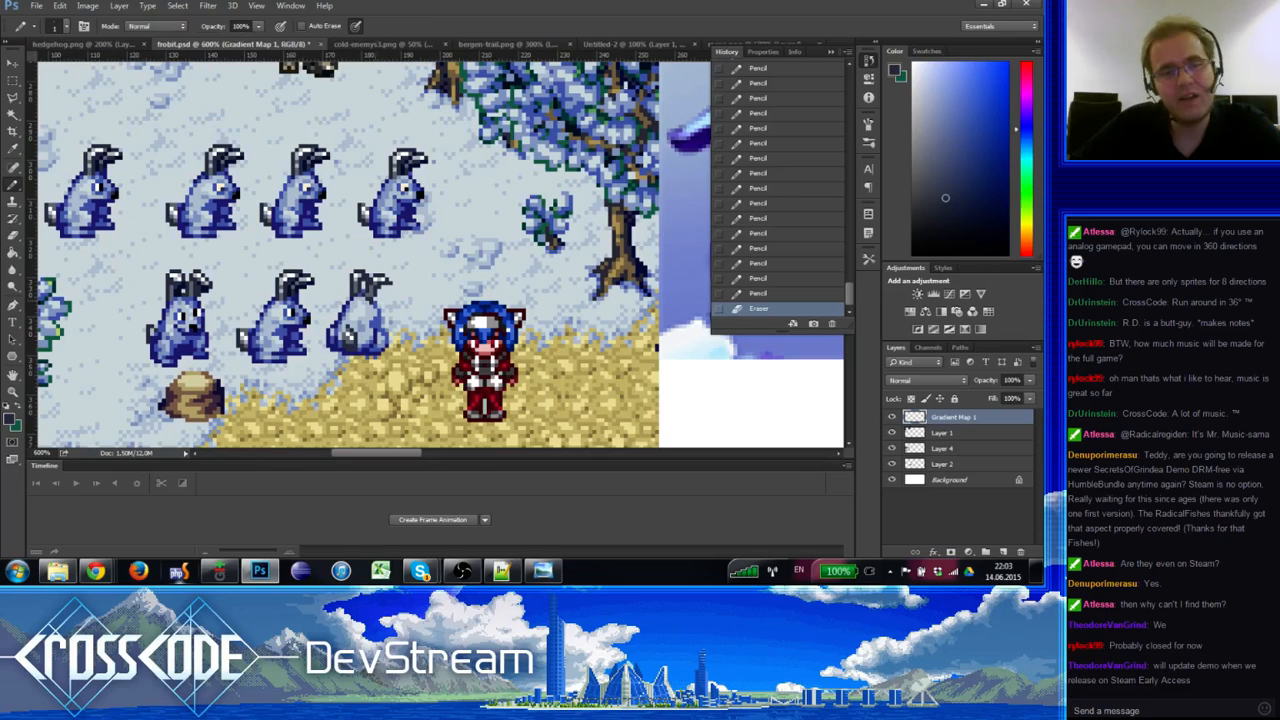
alt+click(372, 292)
click(370, 289)
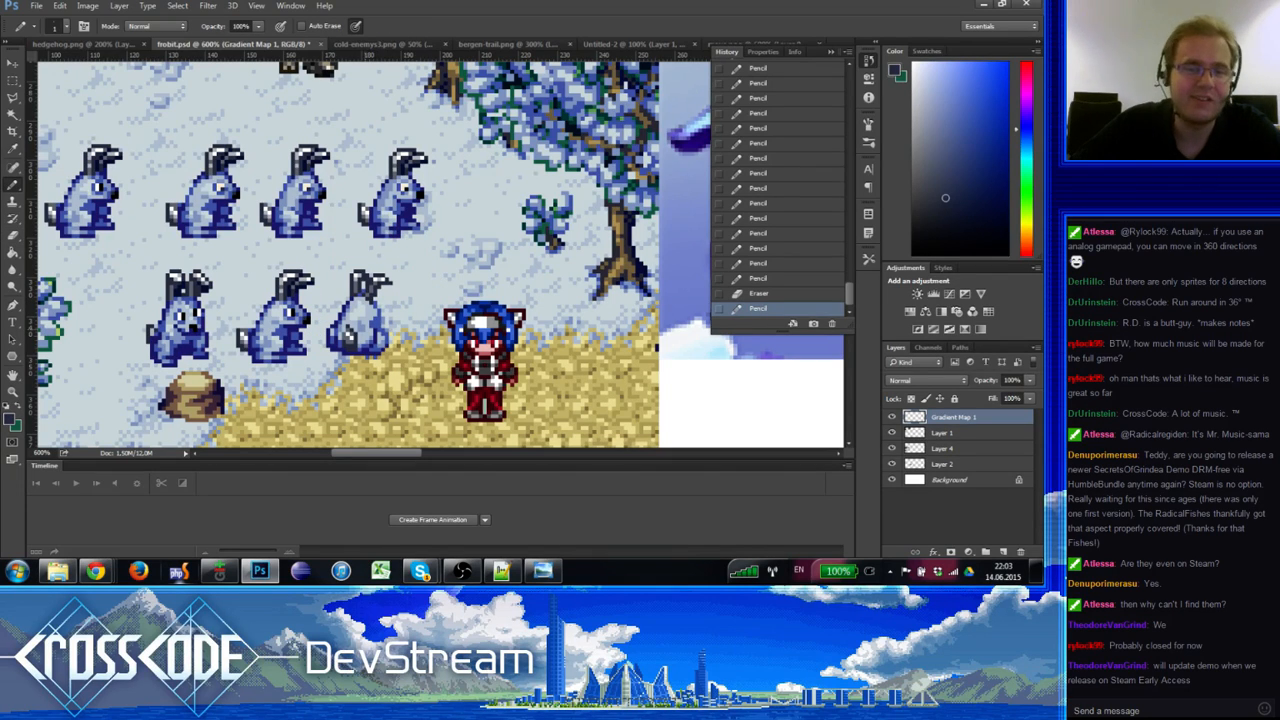
Step: Erase the old eye pixels and redraw the rabbit's eye in a darker blue
alt+click(214, 277)
key(e)
click(207, 300)
key(b)
alt+click(202, 288)
click(205, 298)
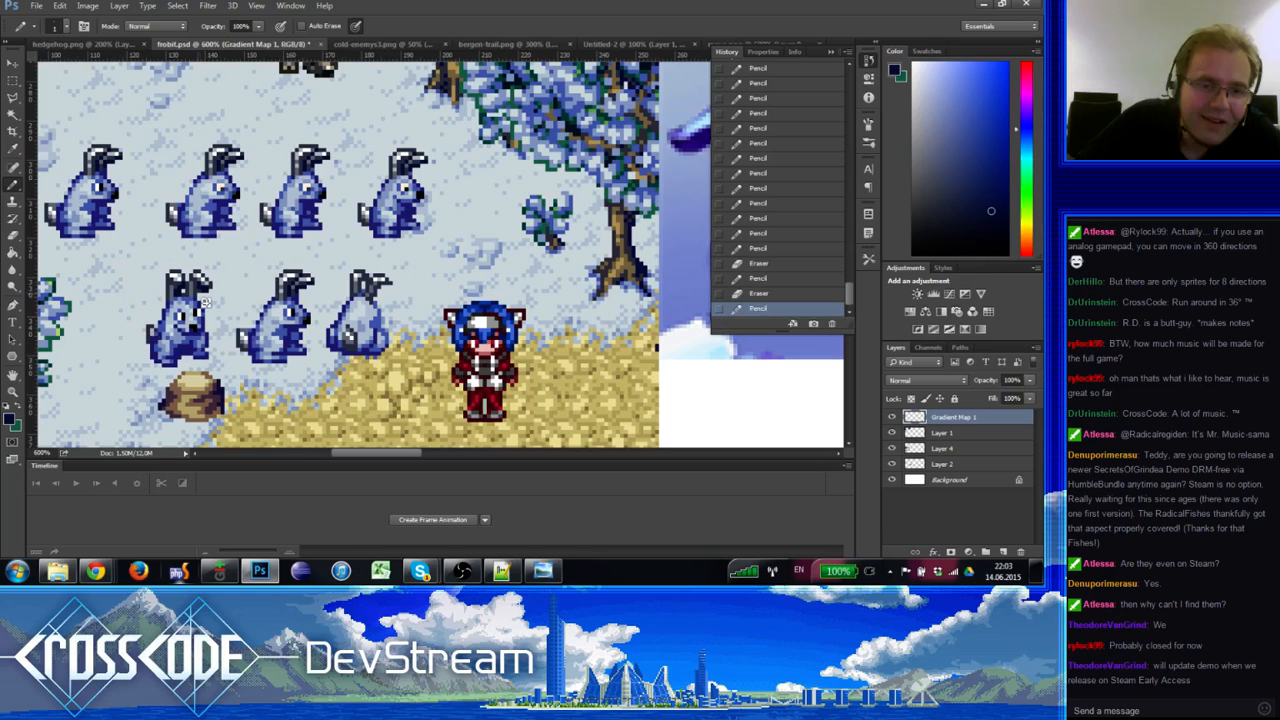
click(205, 303)
key(e)
click(203, 288)
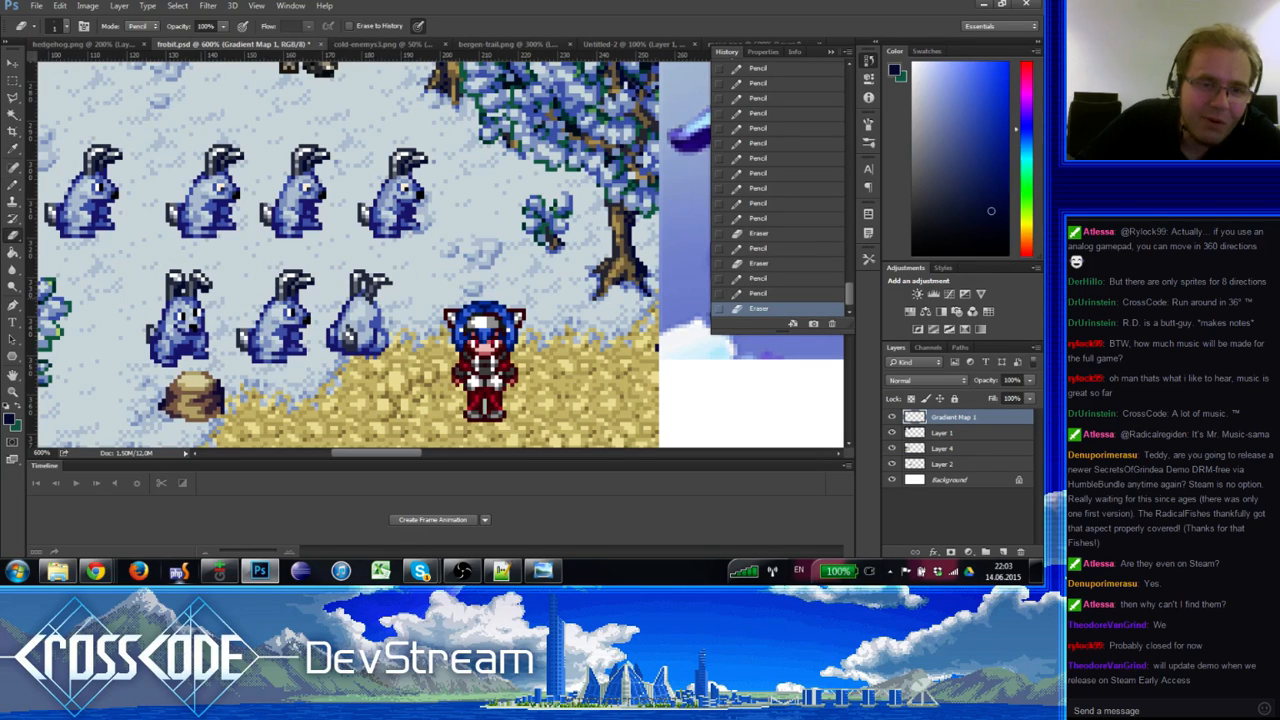
key(b)
Step: Darken the rabbit's face pixels with sampled blues and add a final pixel
alt+click(201, 287)
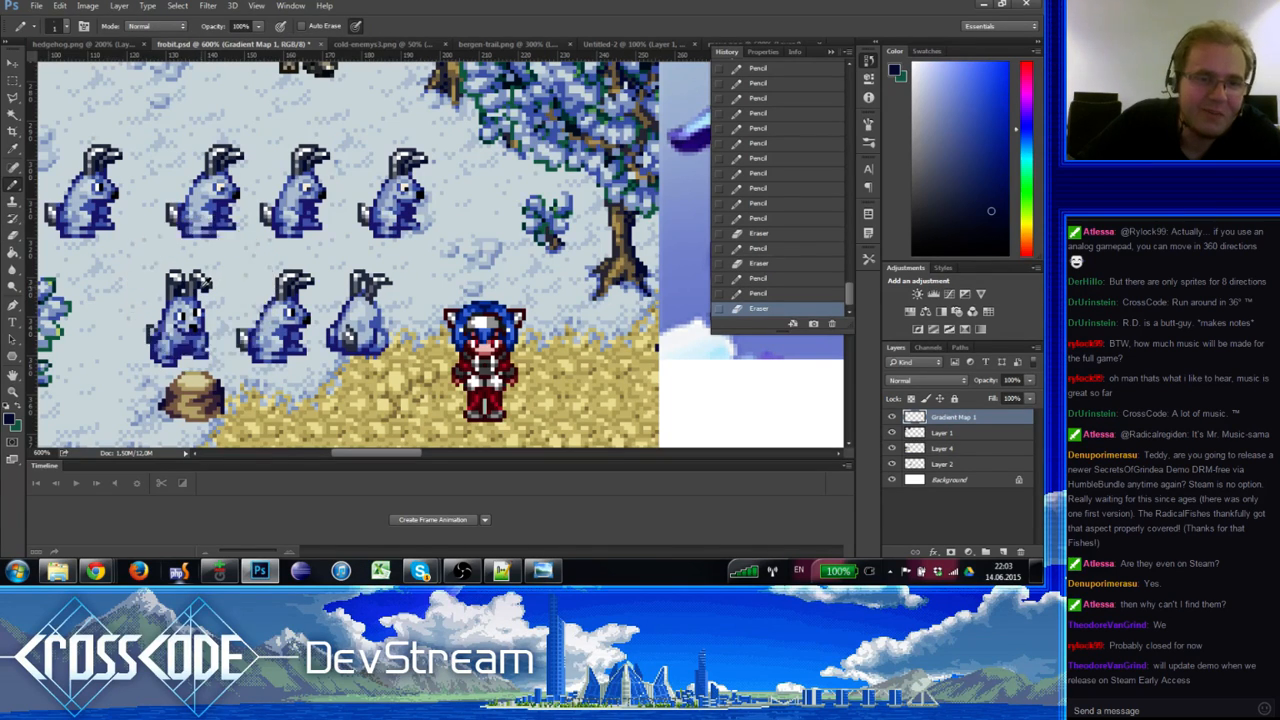
alt+click(197, 302)
click(196, 303)
click(198, 303)
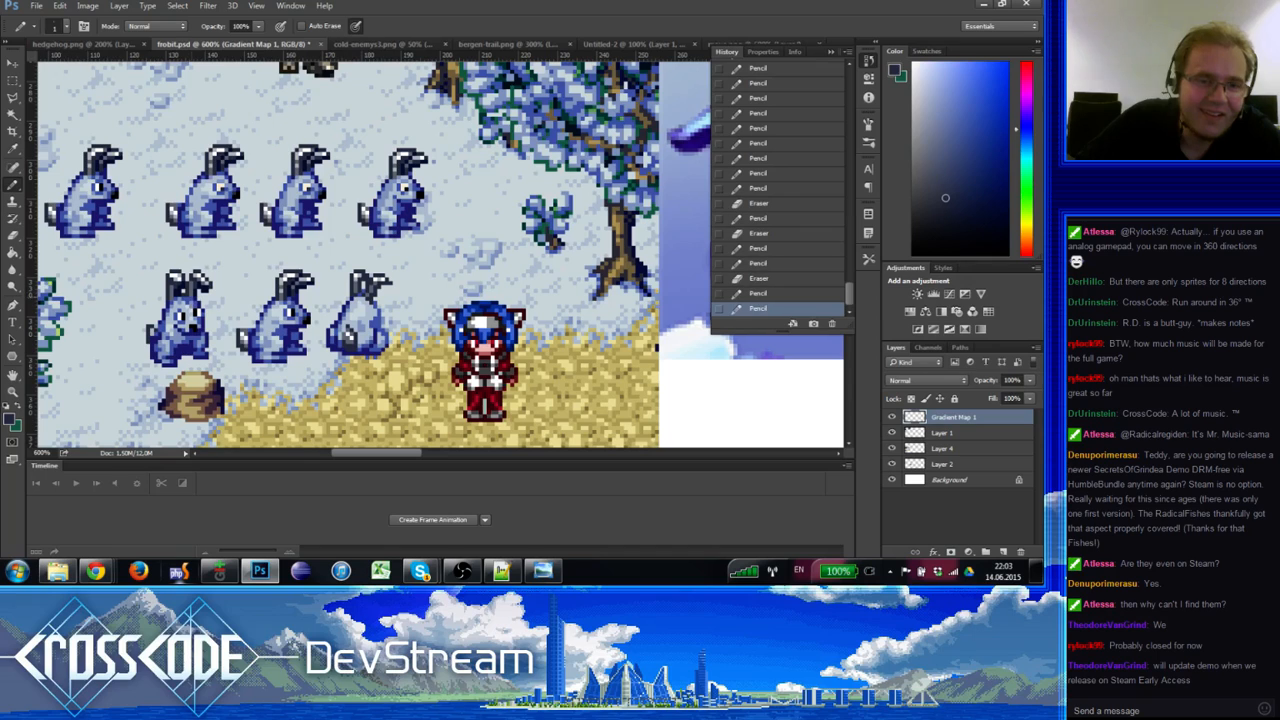
alt+click(191, 283)
alt+click(200, 287)
click(192, 280)
key(e)
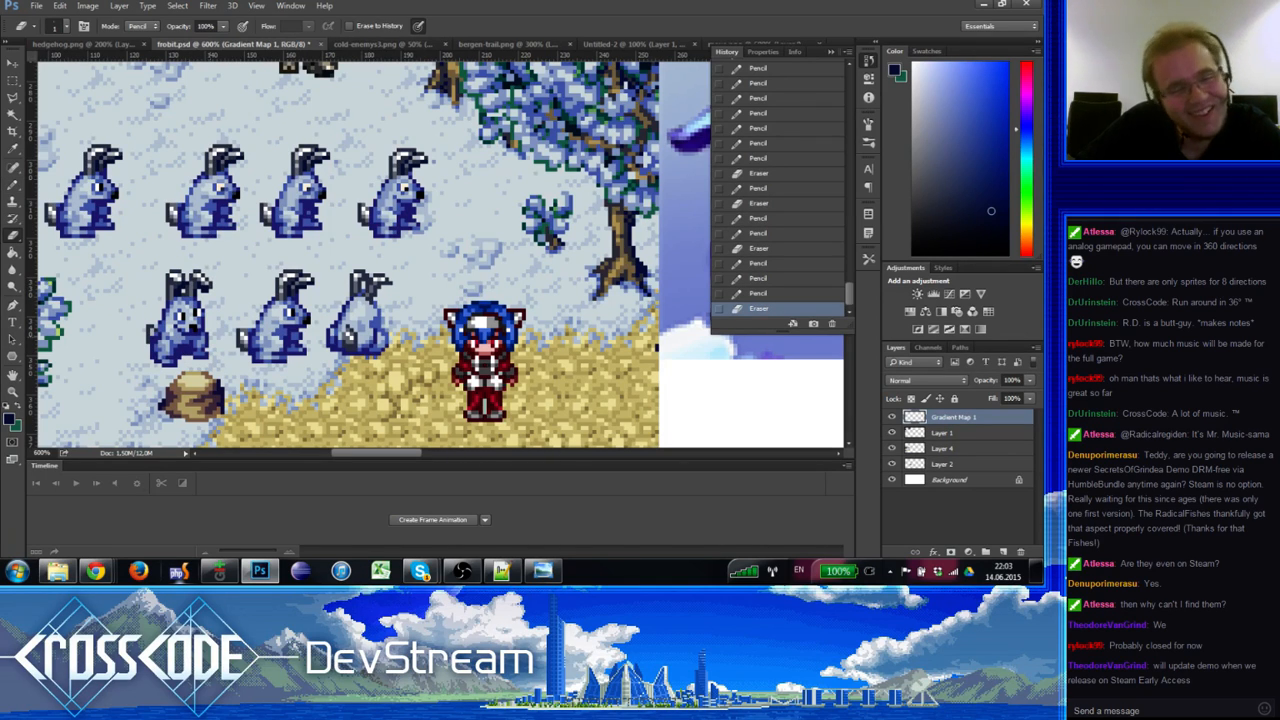
key(b)
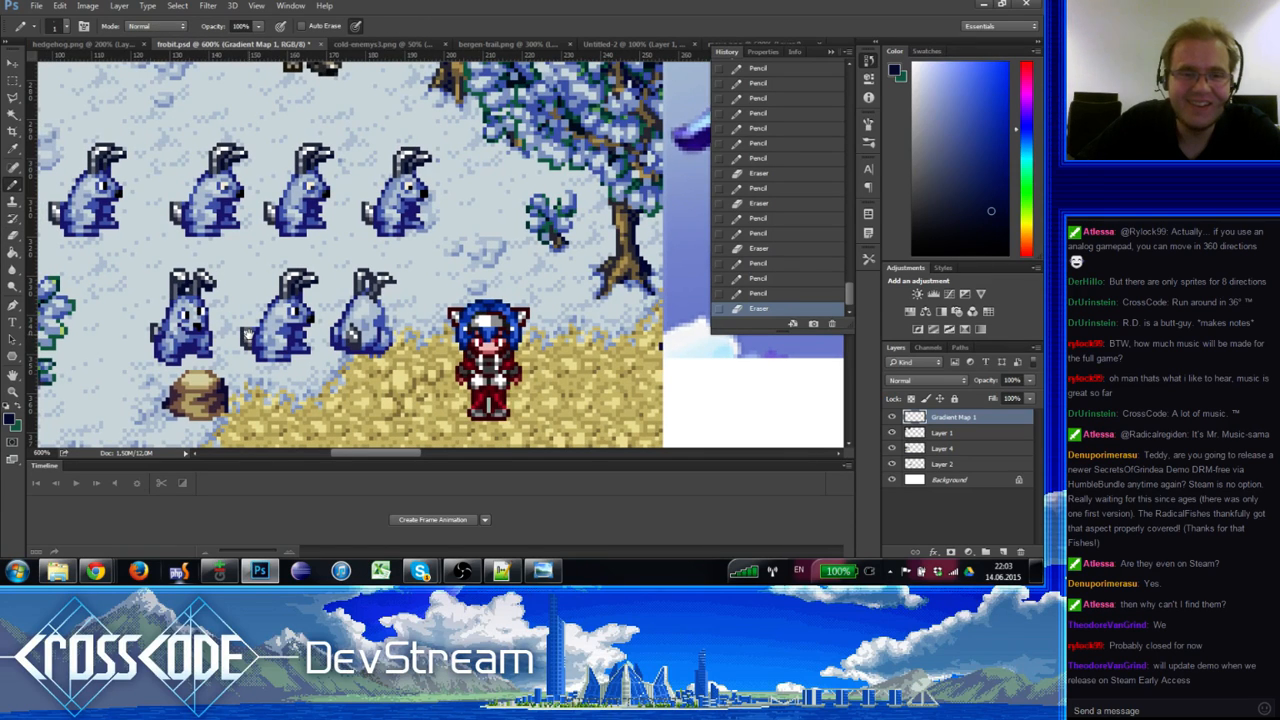
alt+click(377, 285)
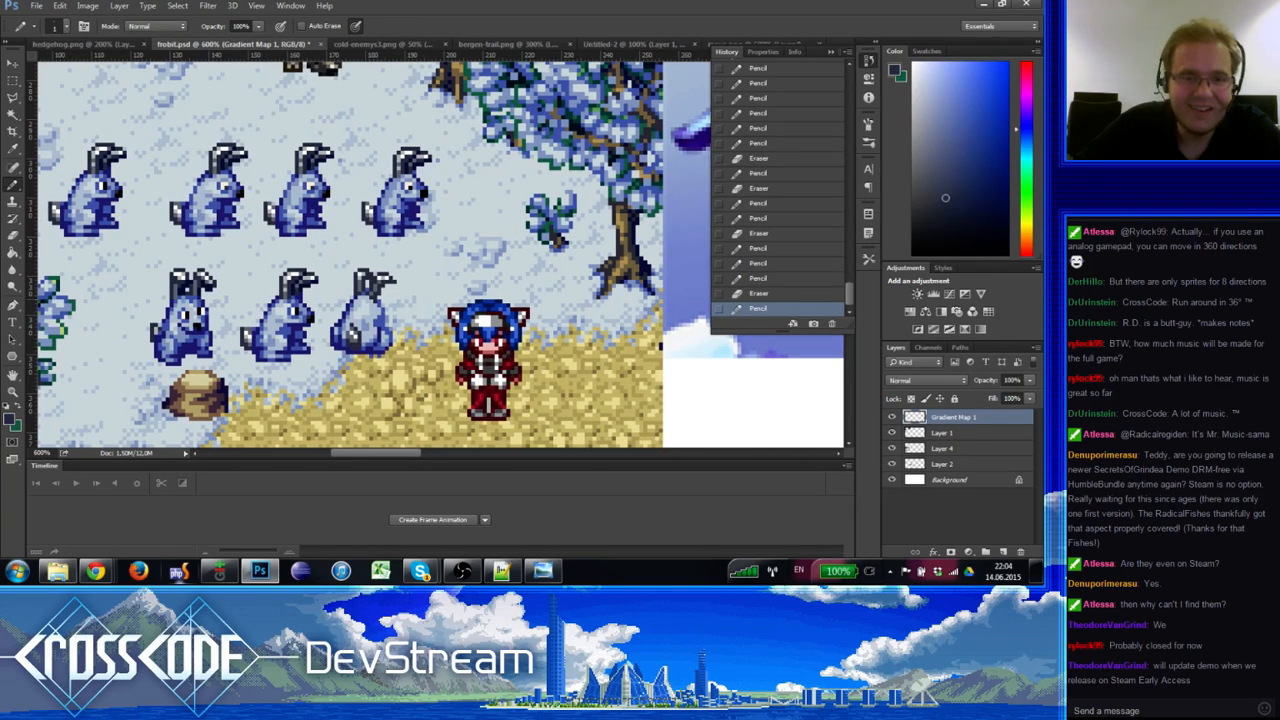
click(377, 285)
Step: Select the back-facing rabbit and move it down 2 px
click(14, 81)
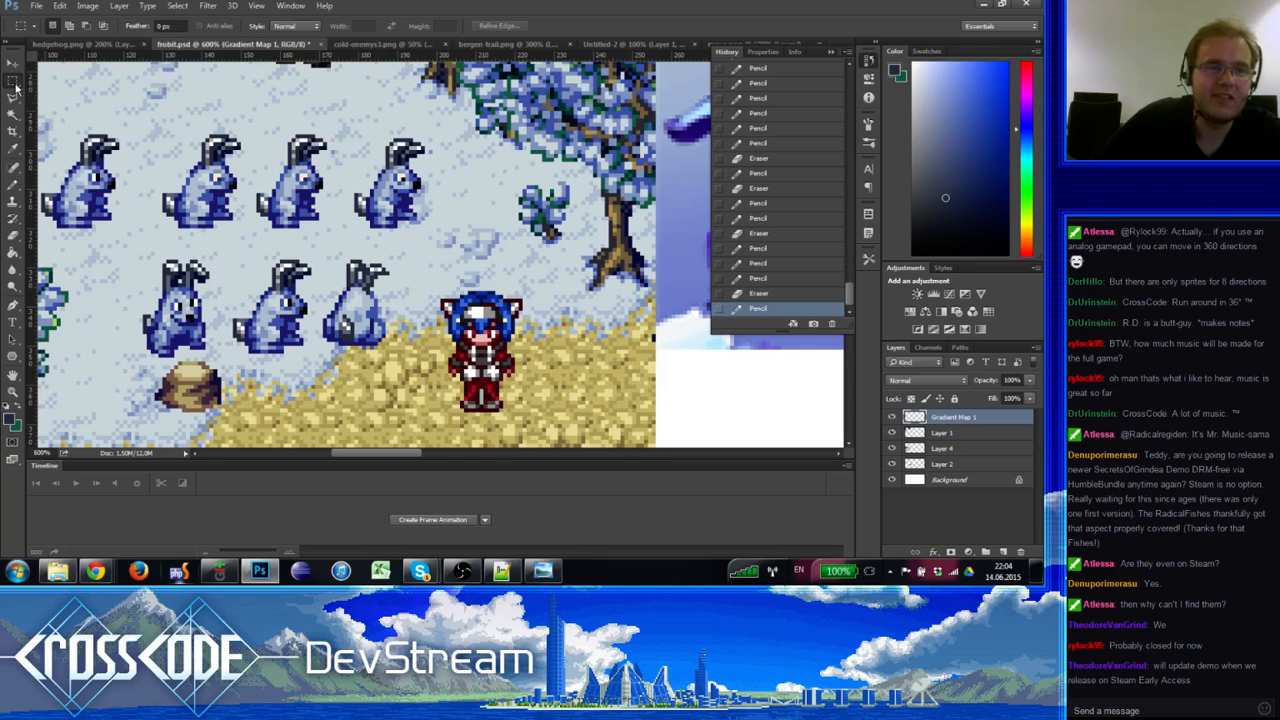
drag(405, 349, 322, 242)
drag(343, 262, 343, 268)
key(ctrl+d)
Step: Clear the strip of stray pixels below the rabbit and nudge the selection
mouse_move(394, 373)
mouse_down()
mouse_move(357, 356)
mouse_move(368, 300)
mouse_move(329, 254)
mouse_move(370, 312)
mouse_move(392, 320)
mouse_move(373, 326)
mouse_up()
key(Delete)
key(ctrl+d)
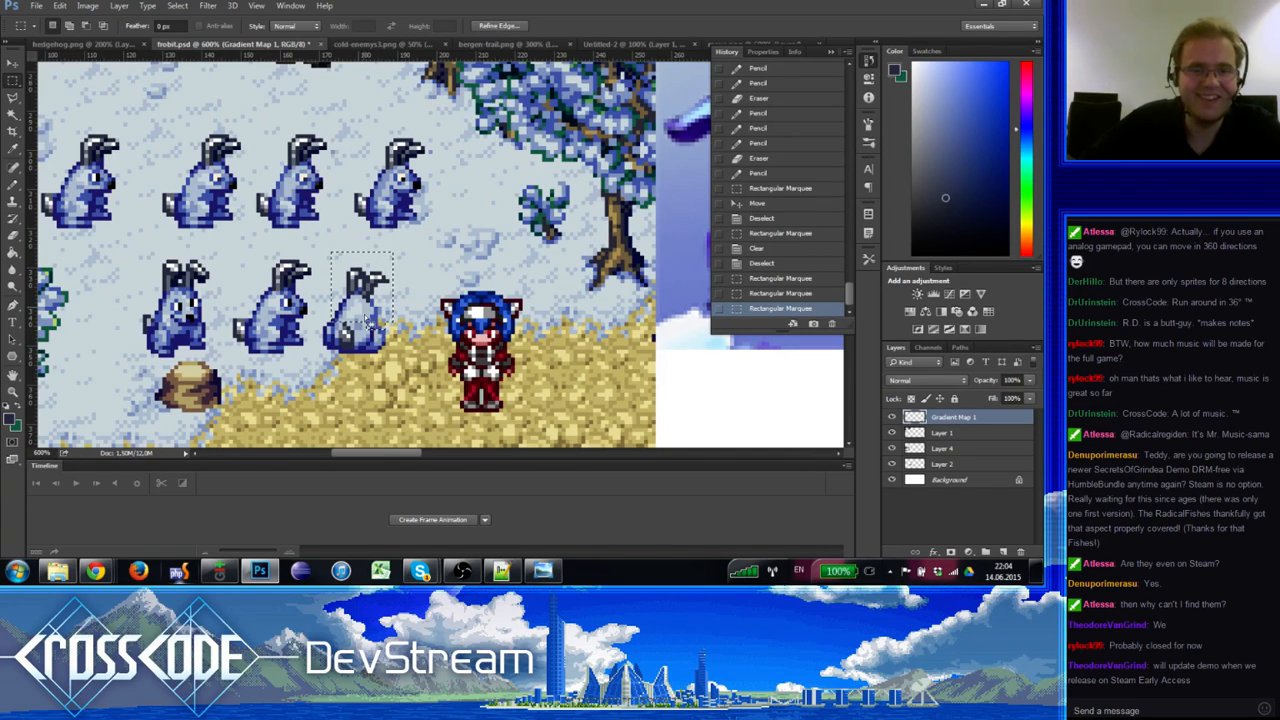
key(ctrl+Up)
key(ctrl+d)
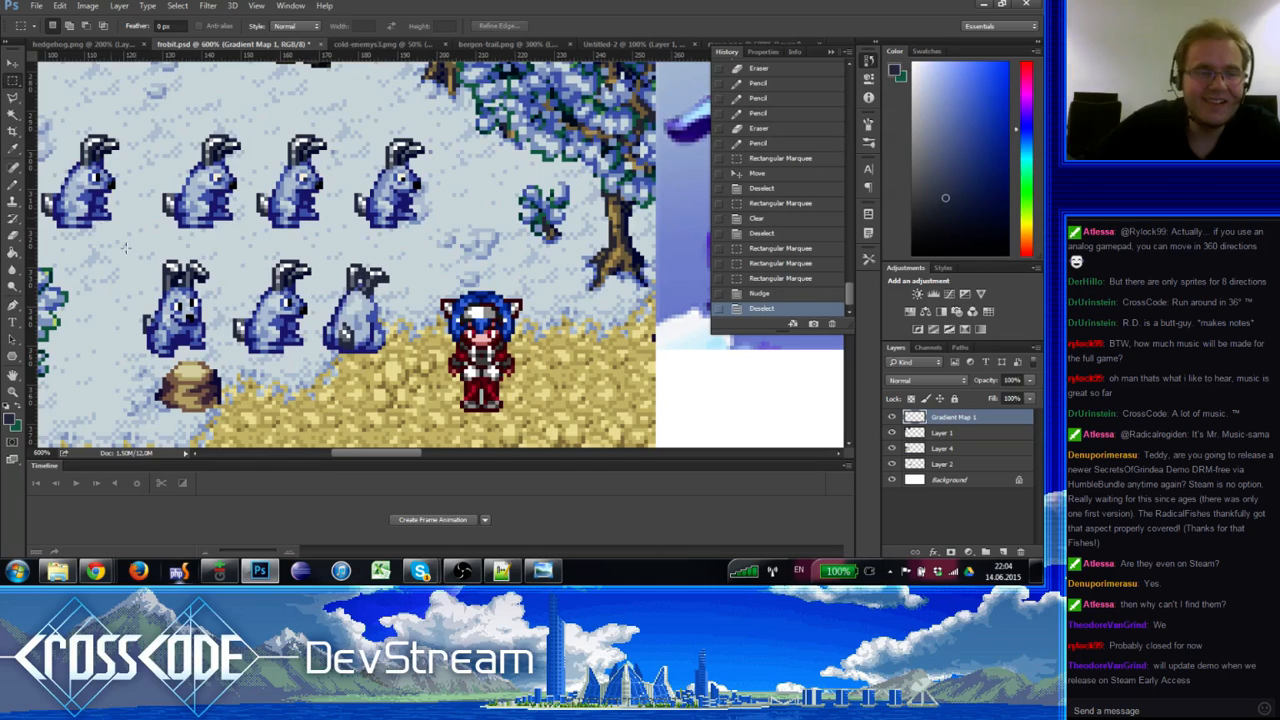
Step: Retouch the moved rabbit with light and dark blue pencil pixels
click(13, 185)
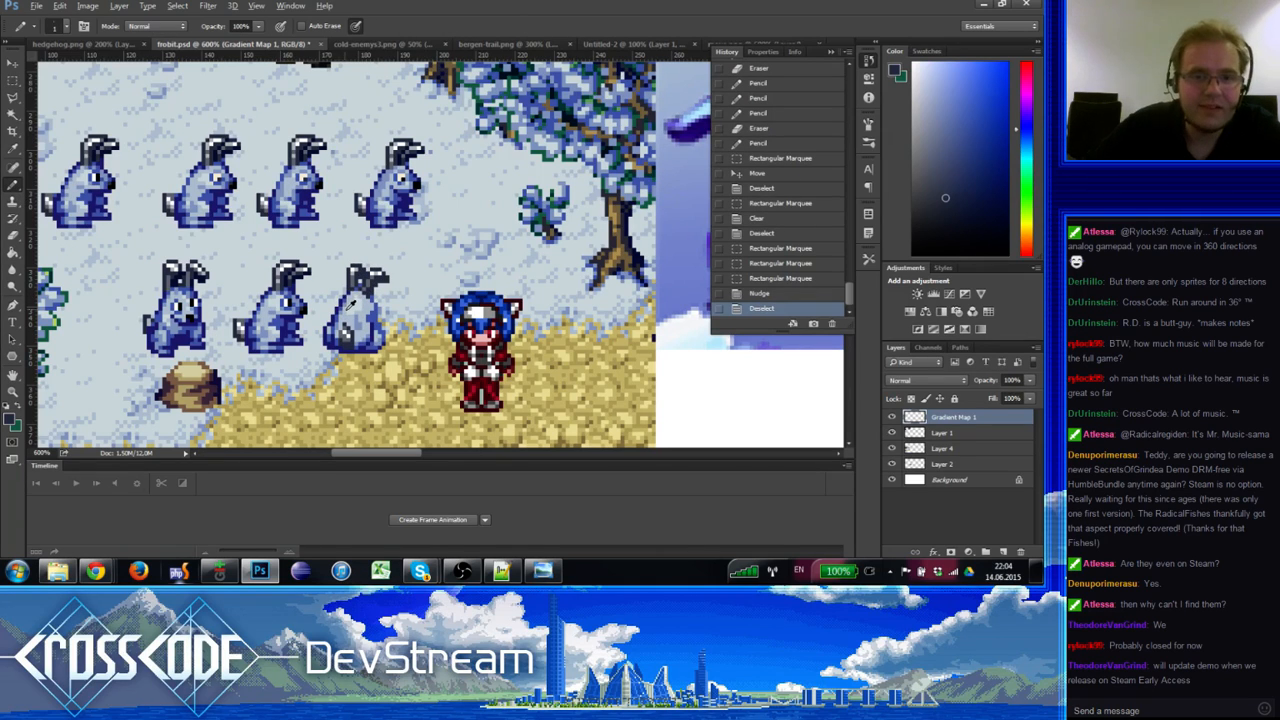
alt+click(345, 307)
alt+click(365, 314)
click(375, 308)
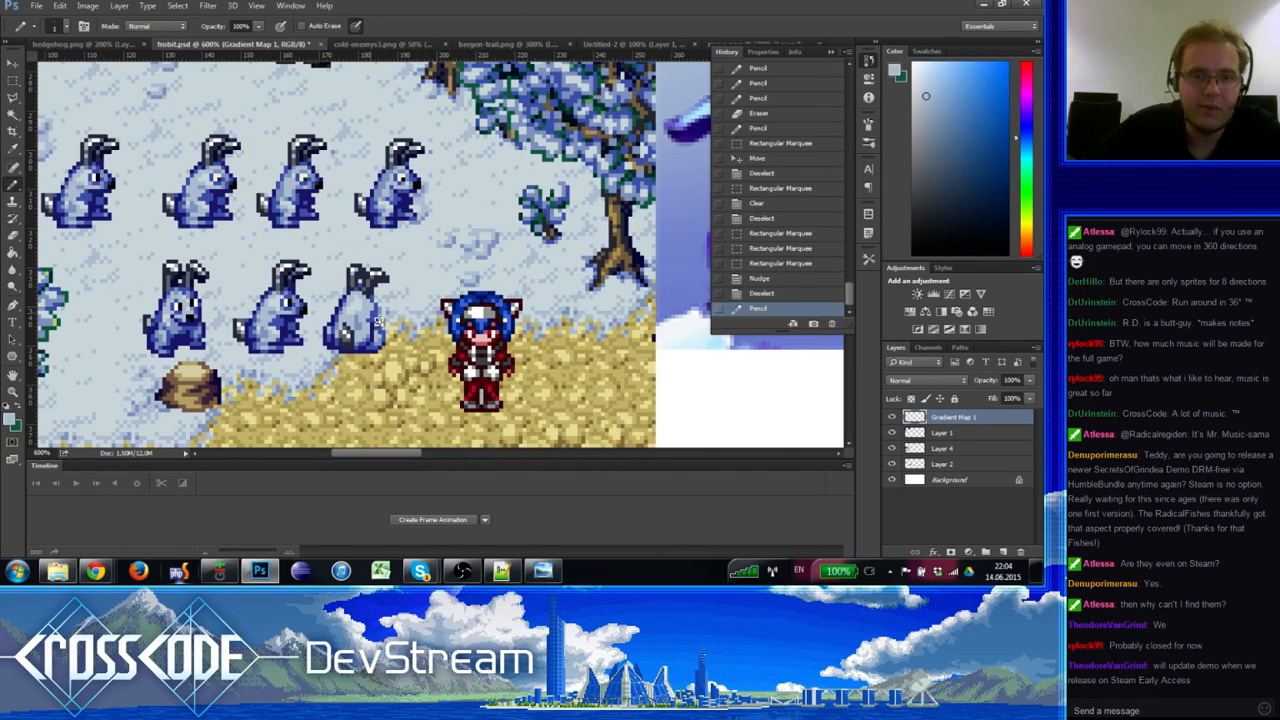
click(376, 311)
alt+click(375, 311)
click(375, 311)
Step: Add light and mid blue-grey shading pixels and new edge pixels to the rabbit
alt+click(371, 307)
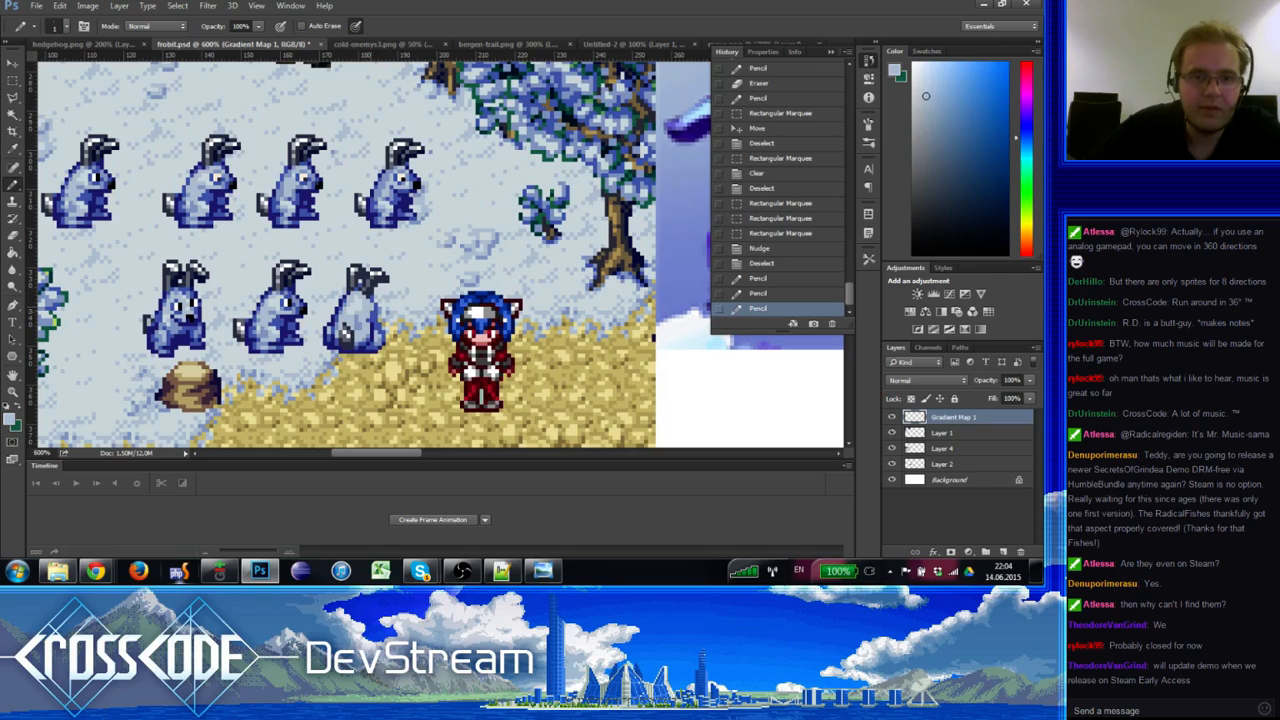
click(372, 309)
alt+click(376, 315)
click(376, 313)
click(375, 312)
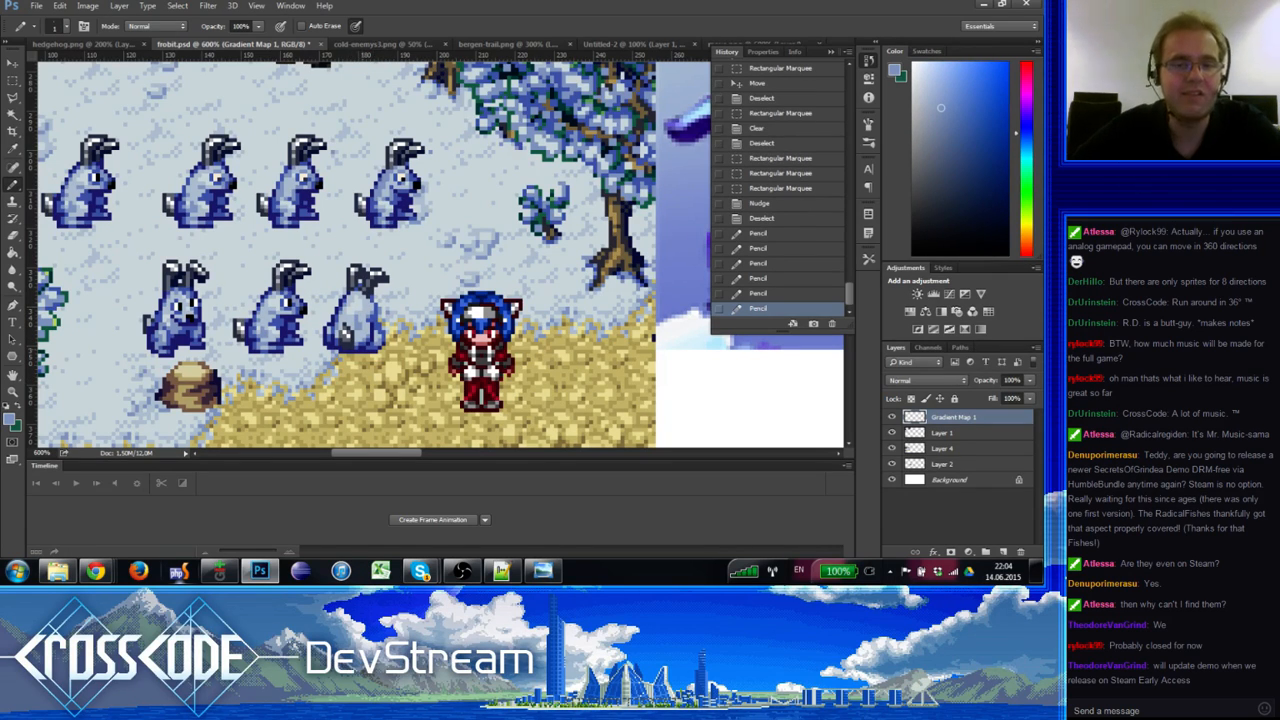
alt+click(368, 322)
click(376, 328)
click(376, 338)
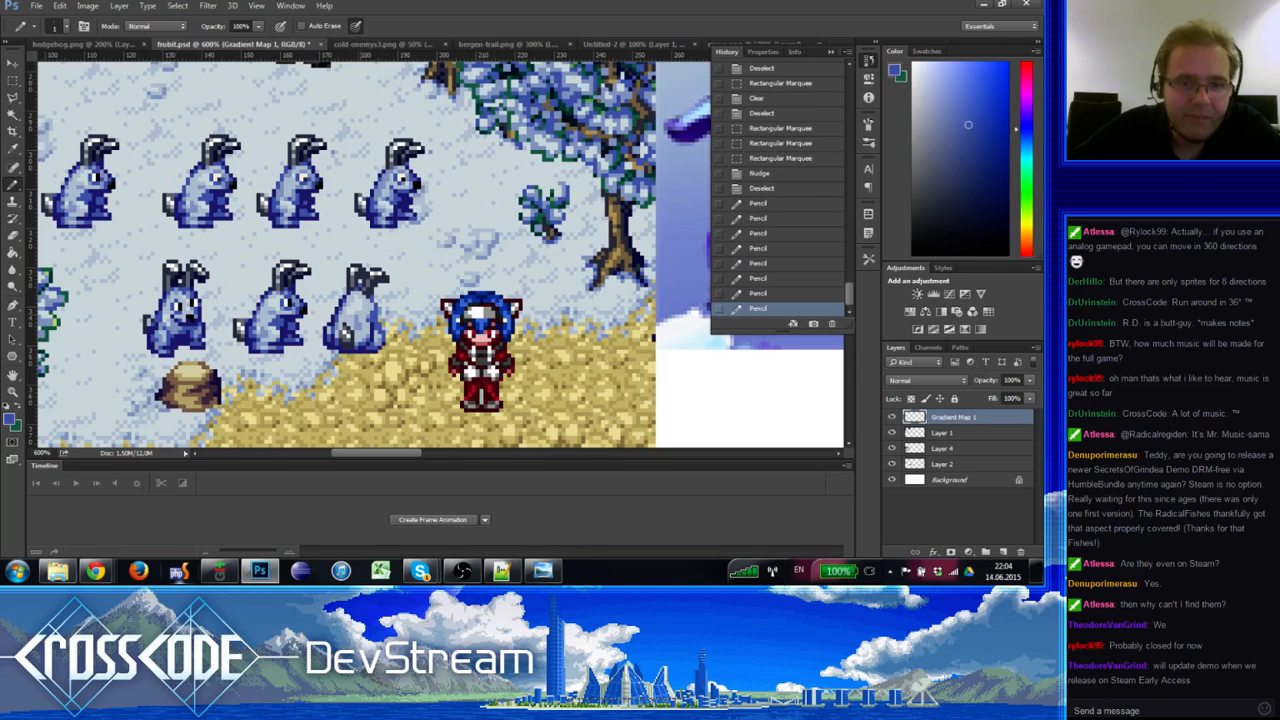
Step: Retouch the rabbit's right outline with dark navy pixels
alt+click(338, 310)
click(383, 314)
click(380, 313)
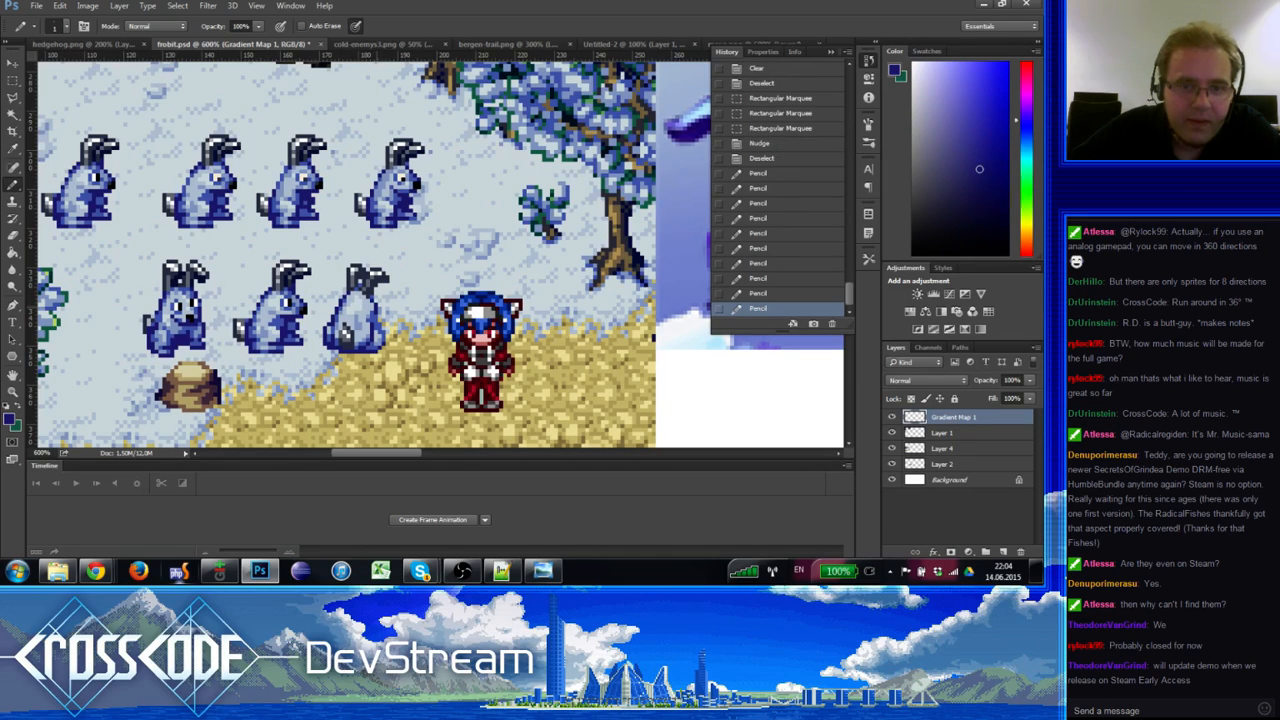
click(382, 320)
click(382, 320)
click(382, 322)
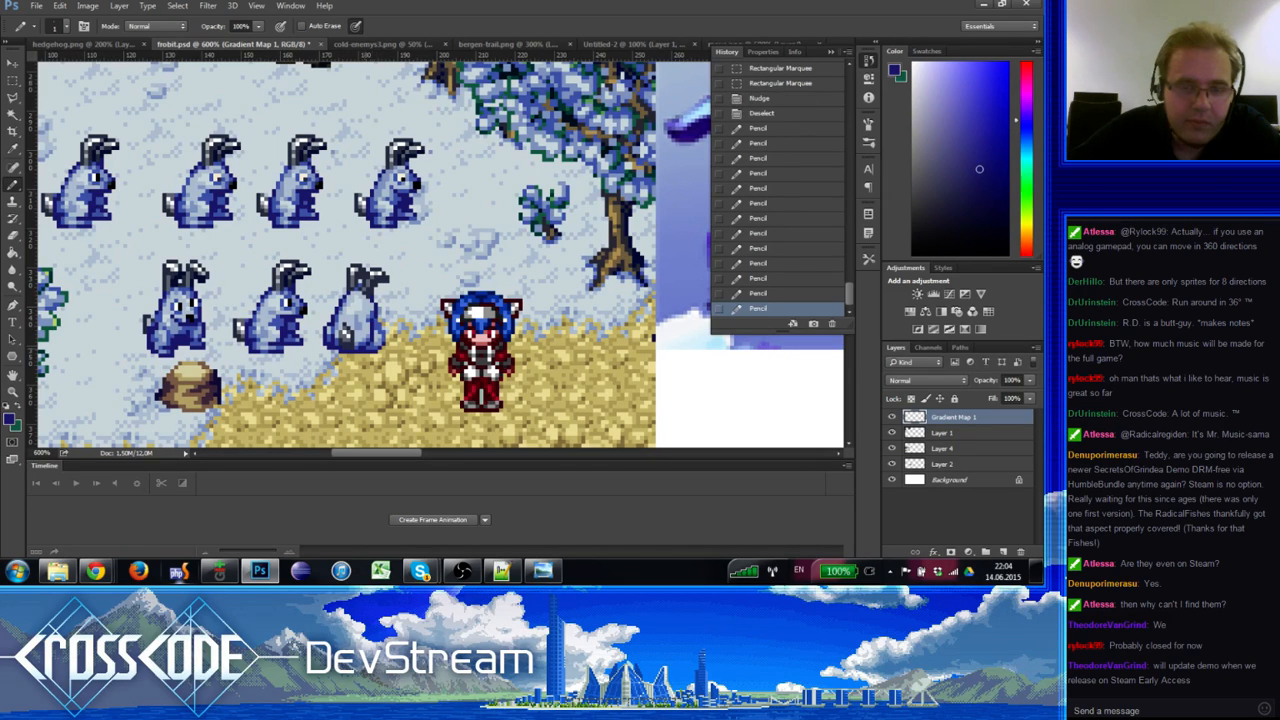
click(382, 330)
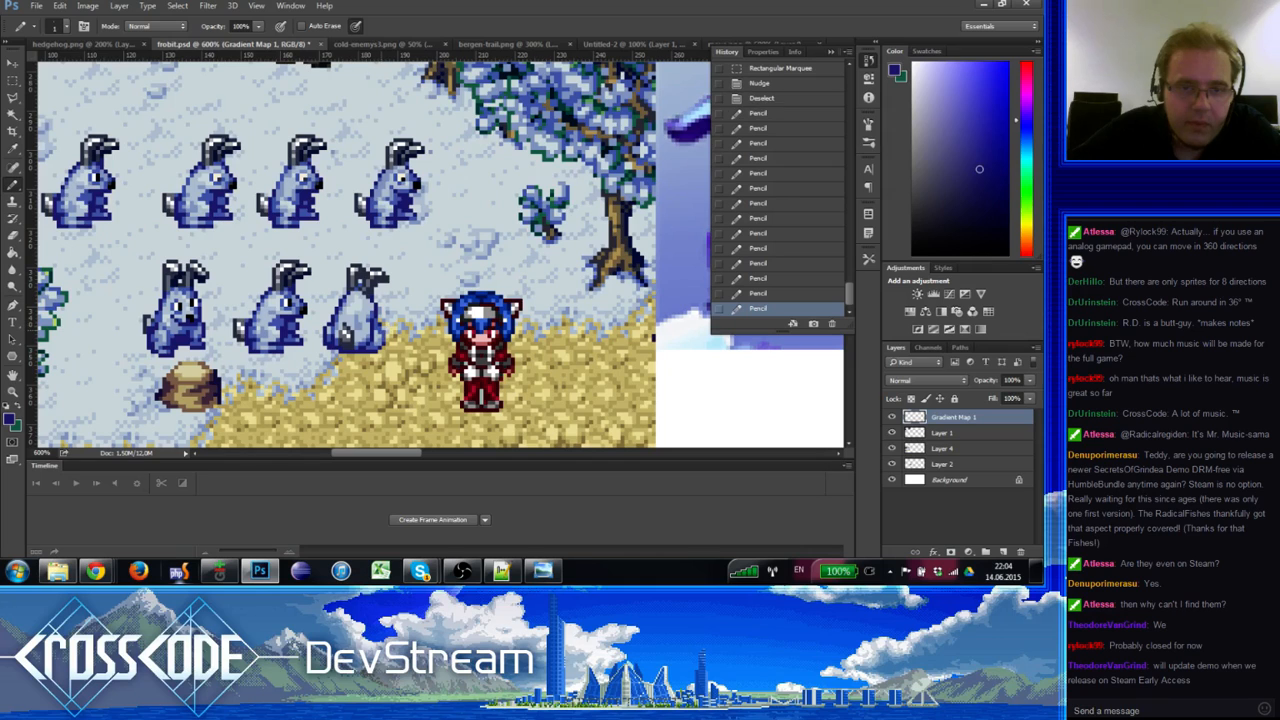
click(383, 332)
click(383, 332)
click(383, 332)
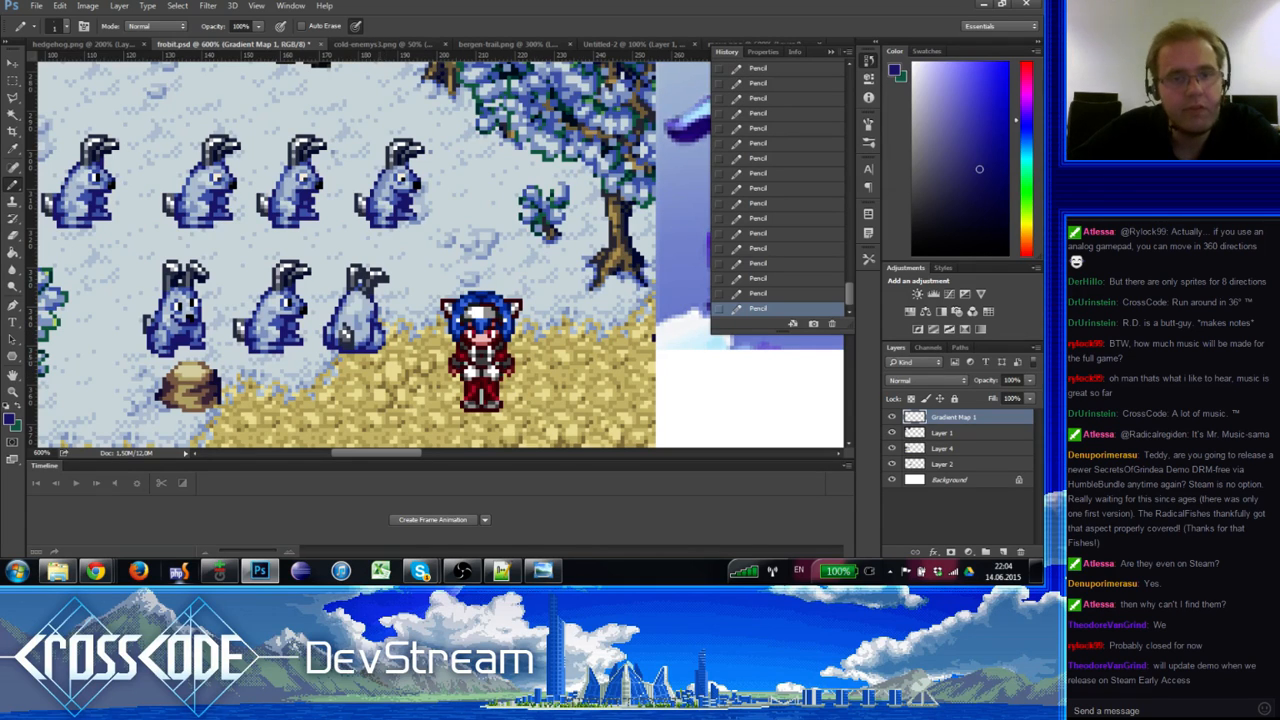
alt+click(384, 361)
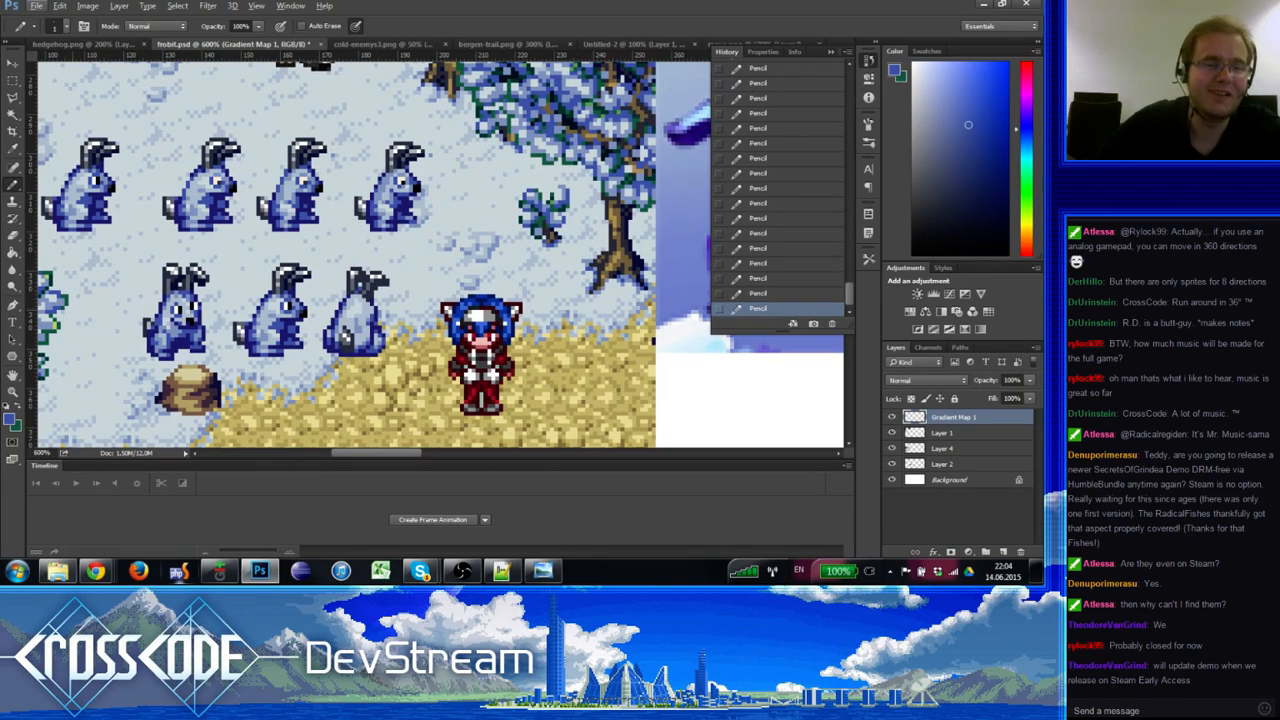
Step: Zoom out to 300% and bring the Frobbit reference drawing into view
click(13, 391)
alt+click(61, 380)
alt+click(69, 378)
alt+click(75, 374)
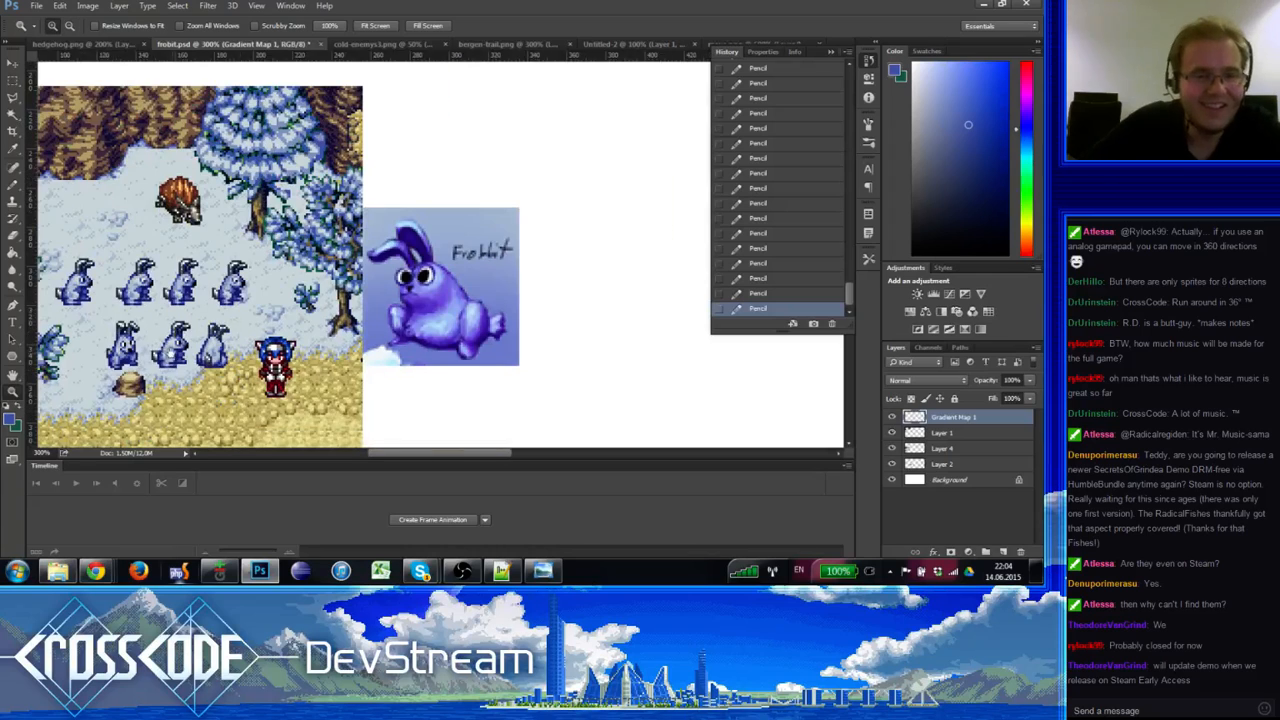
drag(167, 354, 202, 318)
Step: Zoom in on the frobbit sprites and sample their blues with the Pencil
click(242, 314)
click(242, 314)
click(242, 314)
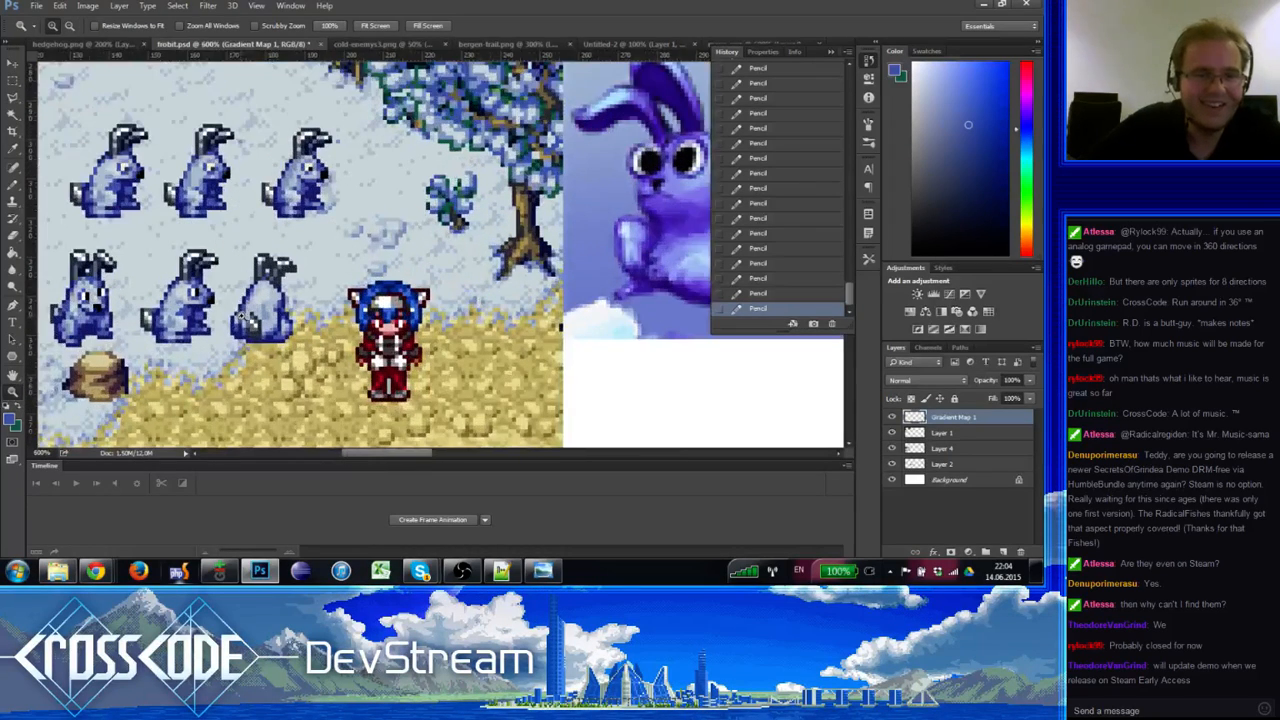
click(242, 314)
click(13, 186)
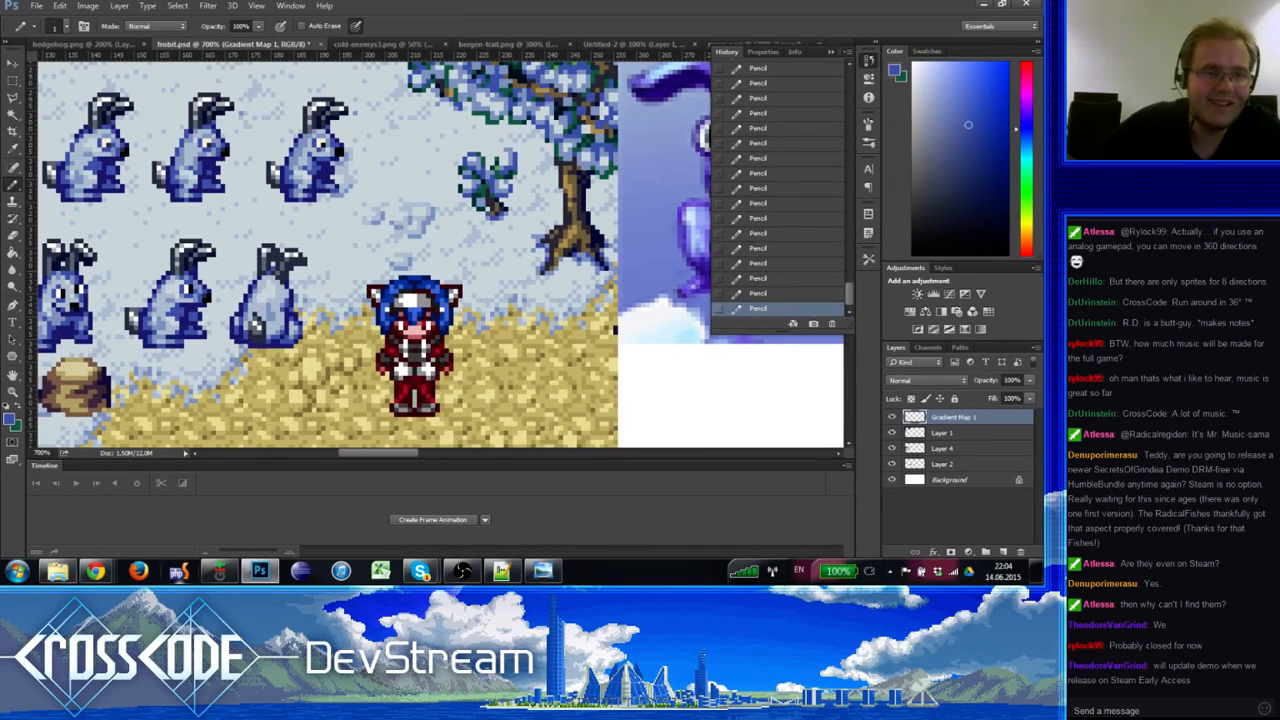
alt+click(288, 294)
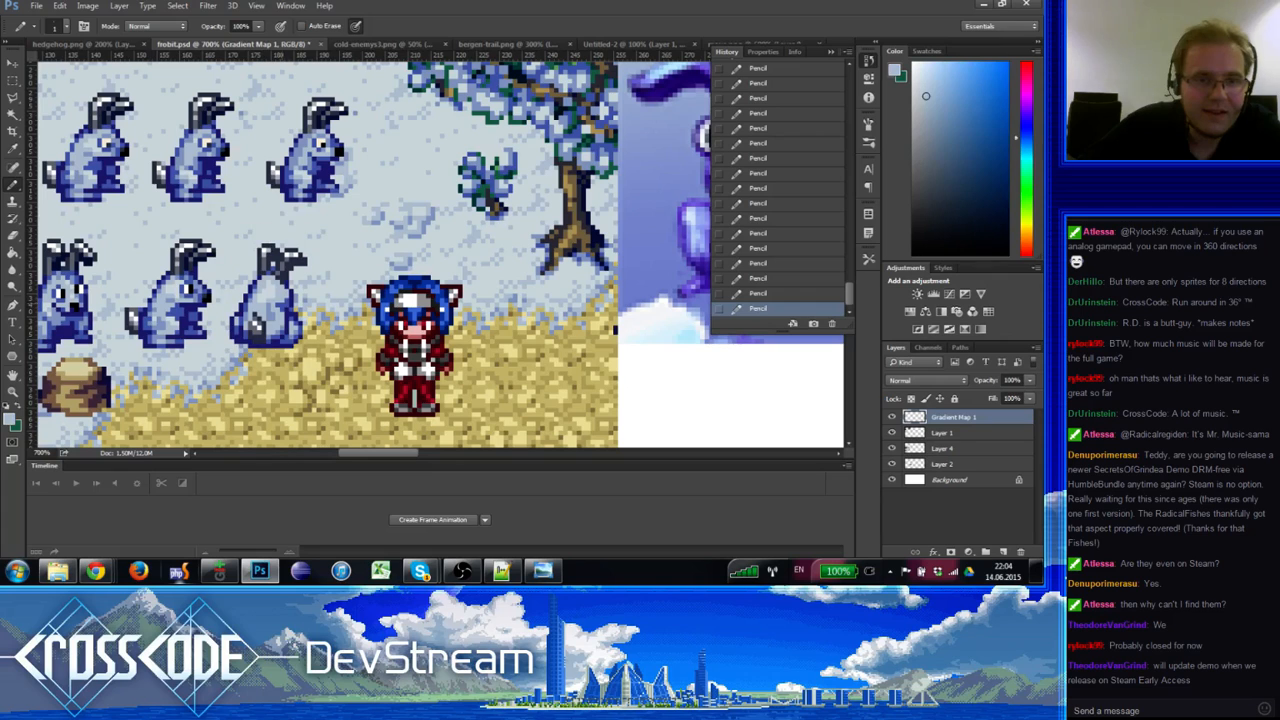
alt+click(290, 306)
alt+click(288, 300)
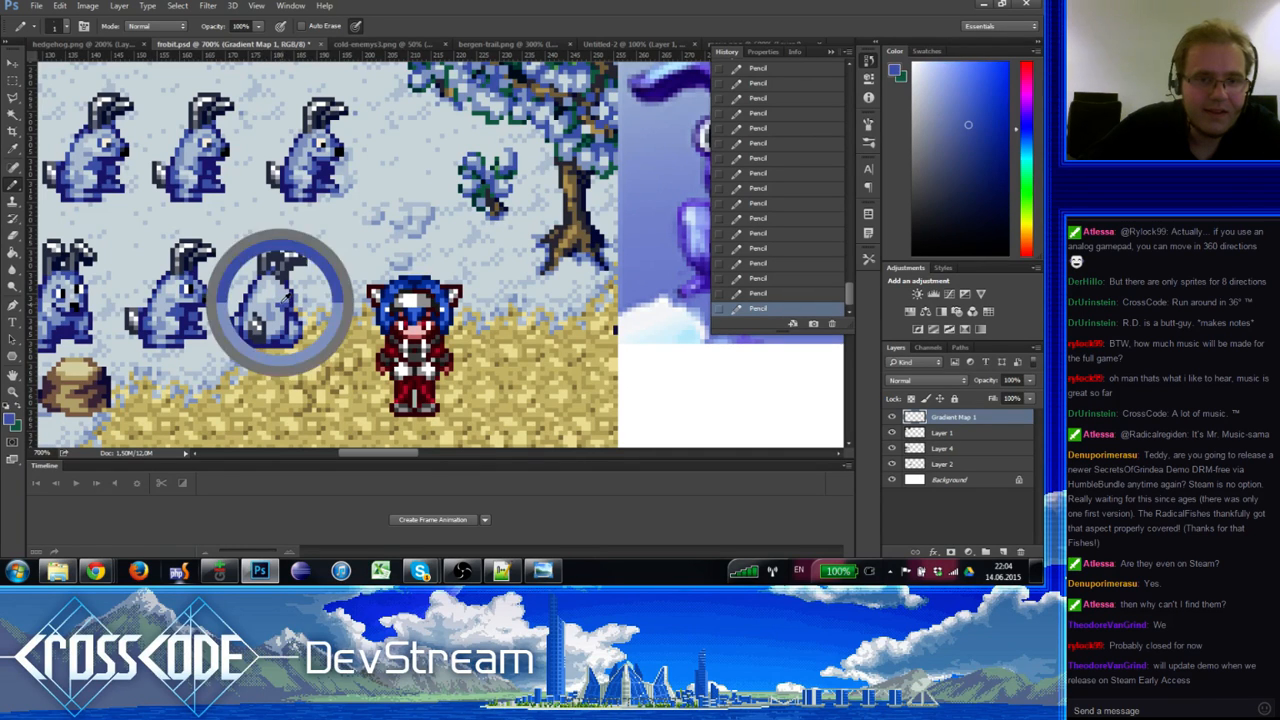
alt+click(288, 300)
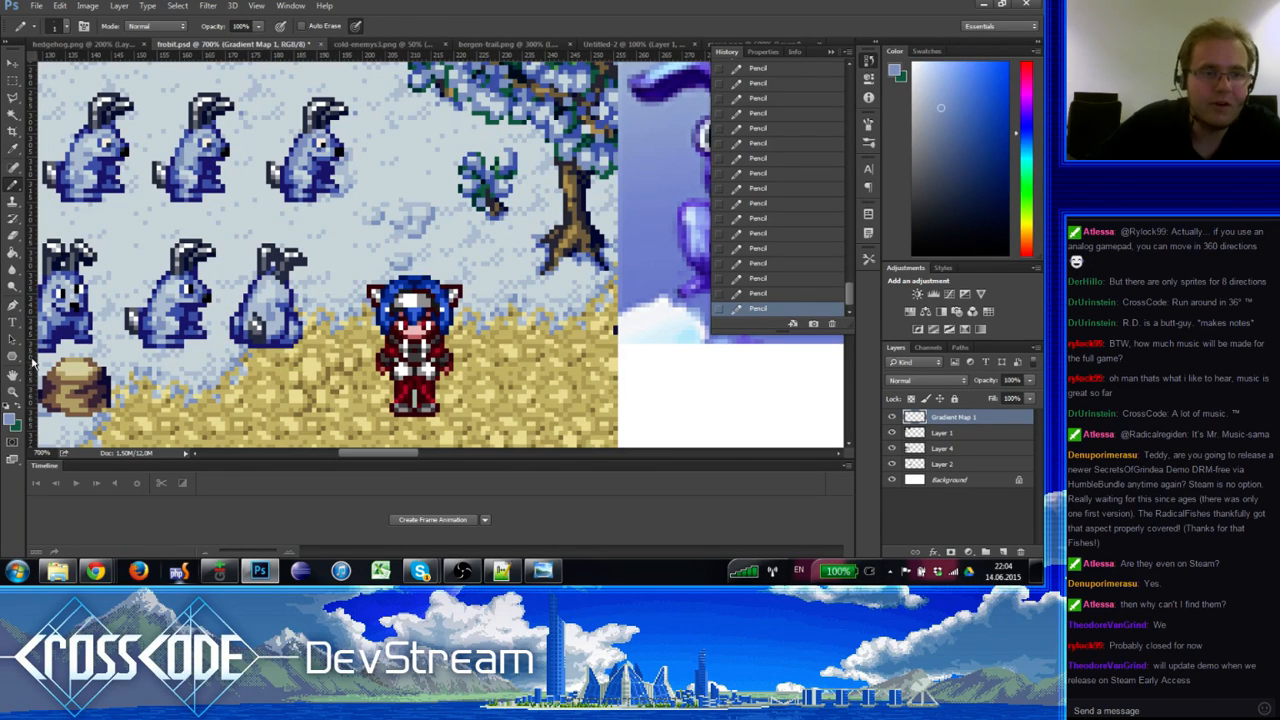
Step: Zoom back out to 300% to frame the whole mockup beside the reference
click(12, 392)
alt+click(80, 382)
alt+click(80, 382)
alt+click(80, 382)
alt+click(80, 382)
drag(76, 400, 187, 346)
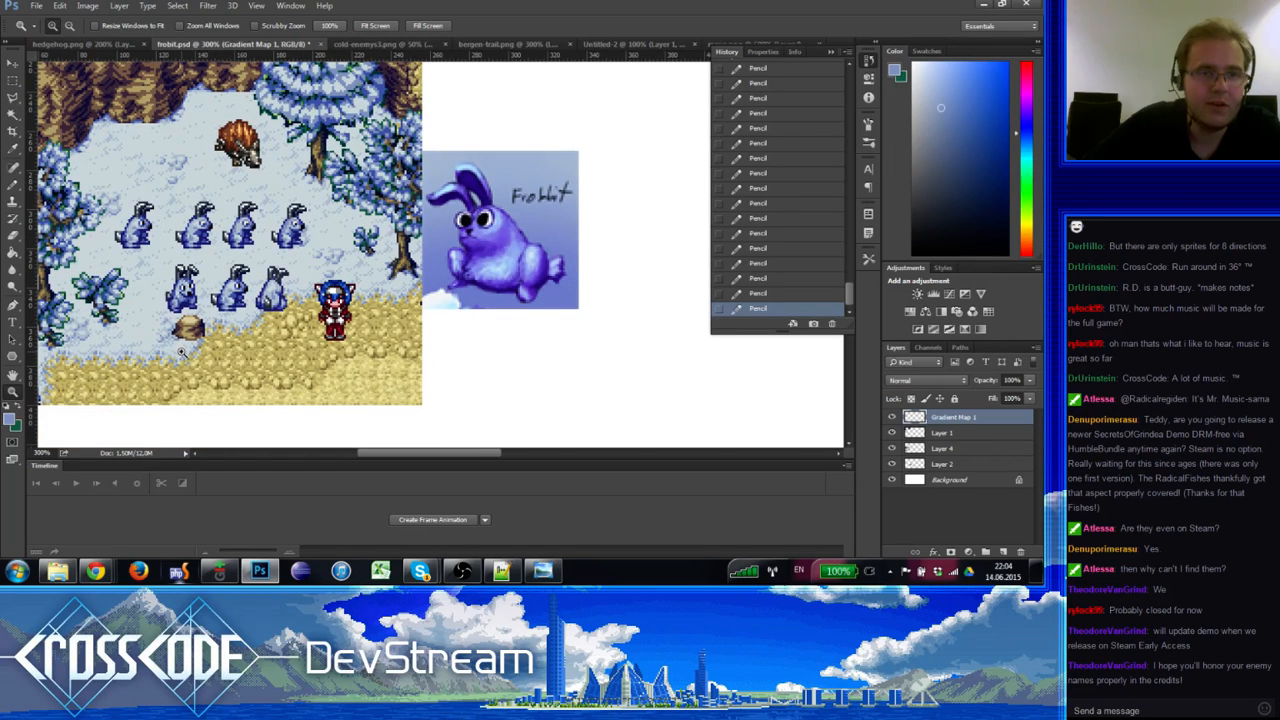
alt+click(184, 351)
click(191, 345)
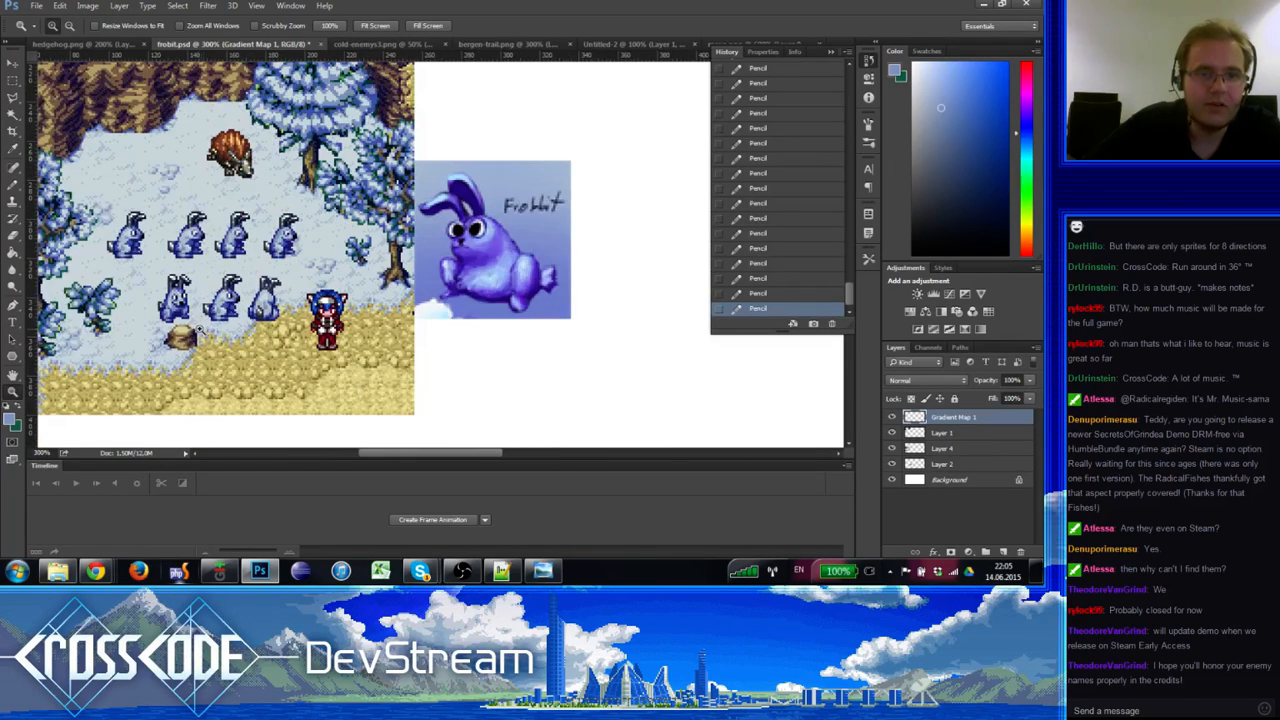
click(206, 329)
Step: Shift a small selected part of the last rabbit slightly left, then deselect
key(m)
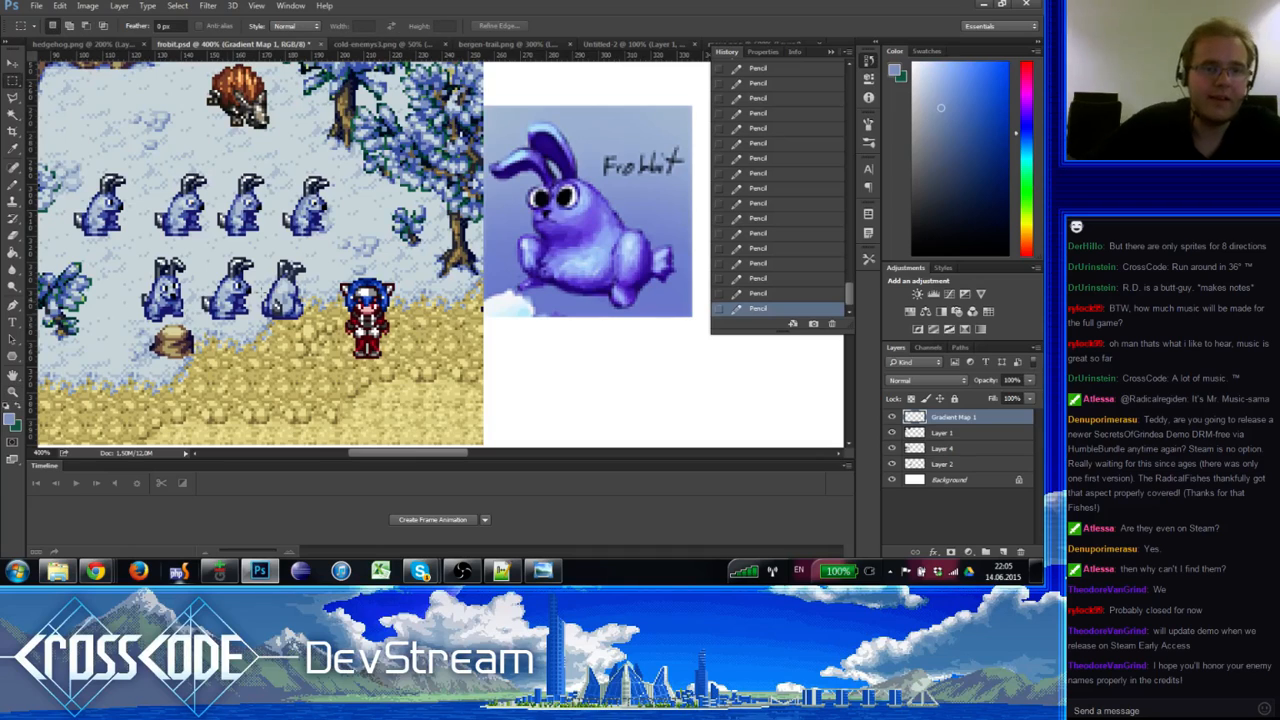
mouse_move(283, 305)
mouse_down()
mouse_move(274, 300)
mouse_move(281, 309)
mouse_up()
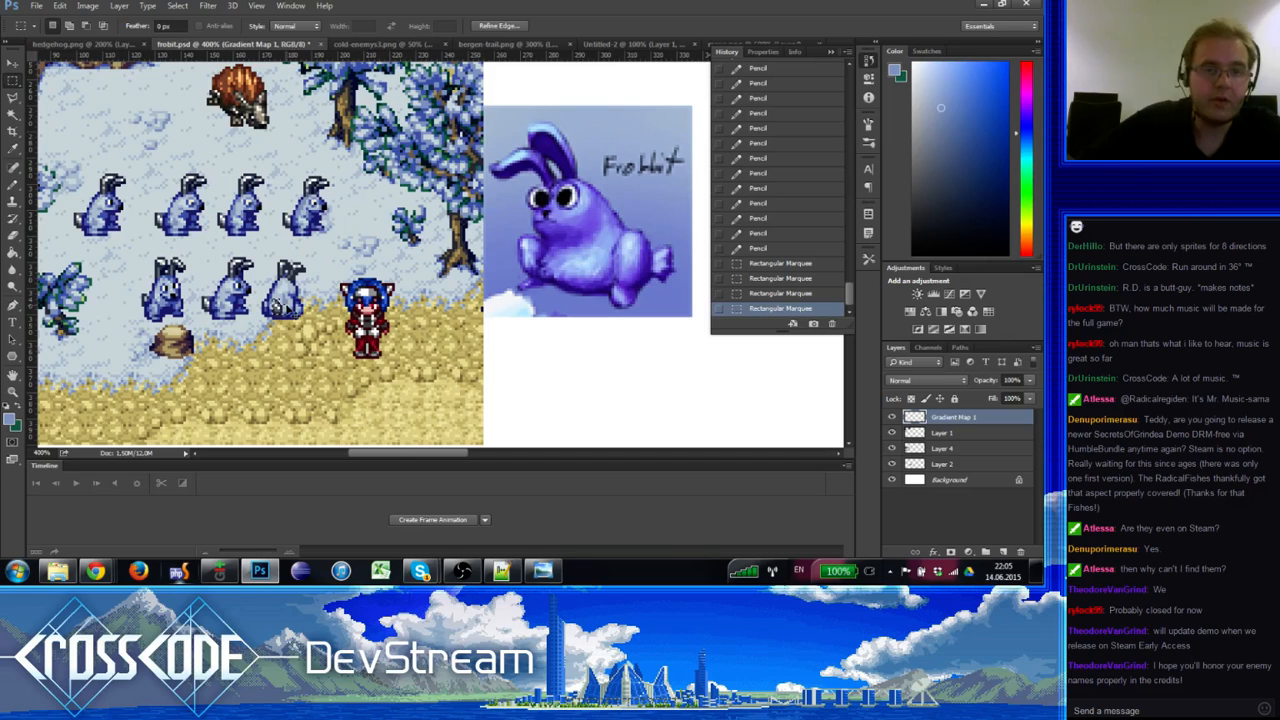
key(ctrl+Left)
key(ctrl+d)
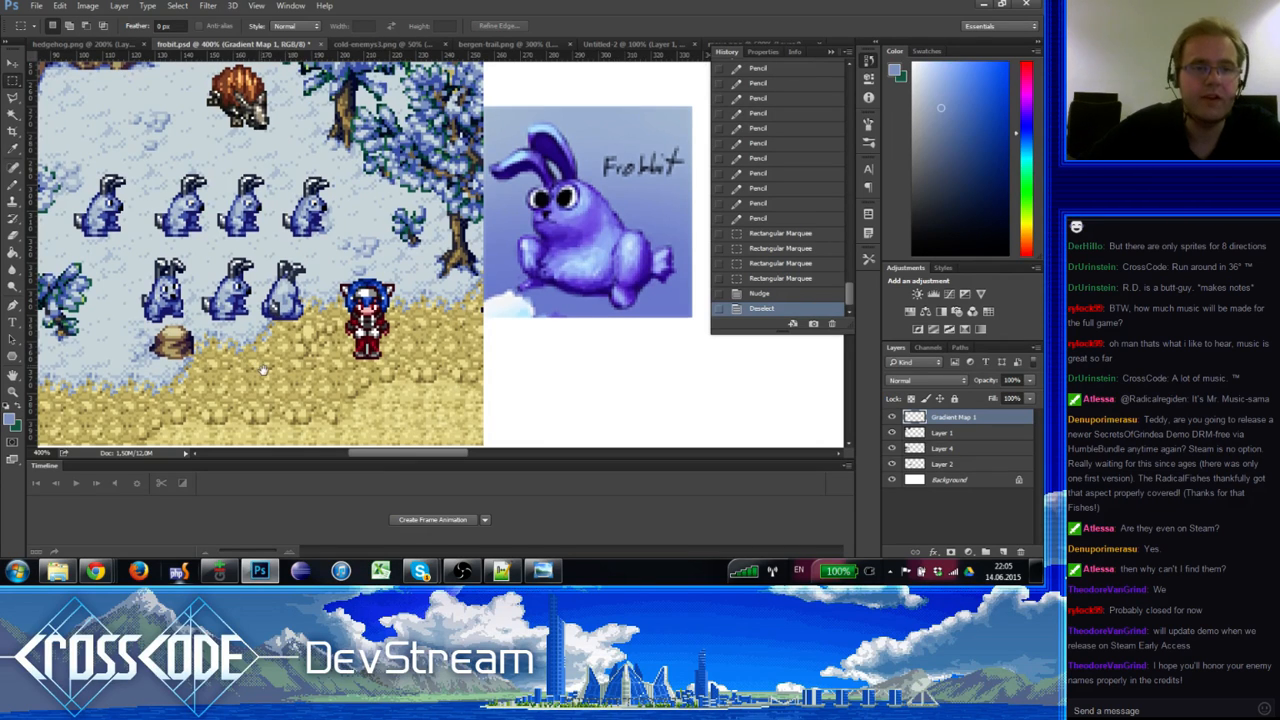
Step: Pencil darker and lighter shades sampled from the sprite onto the rabbit's tail edge
scroll(200, 250, up, 1)
click(12, 173)
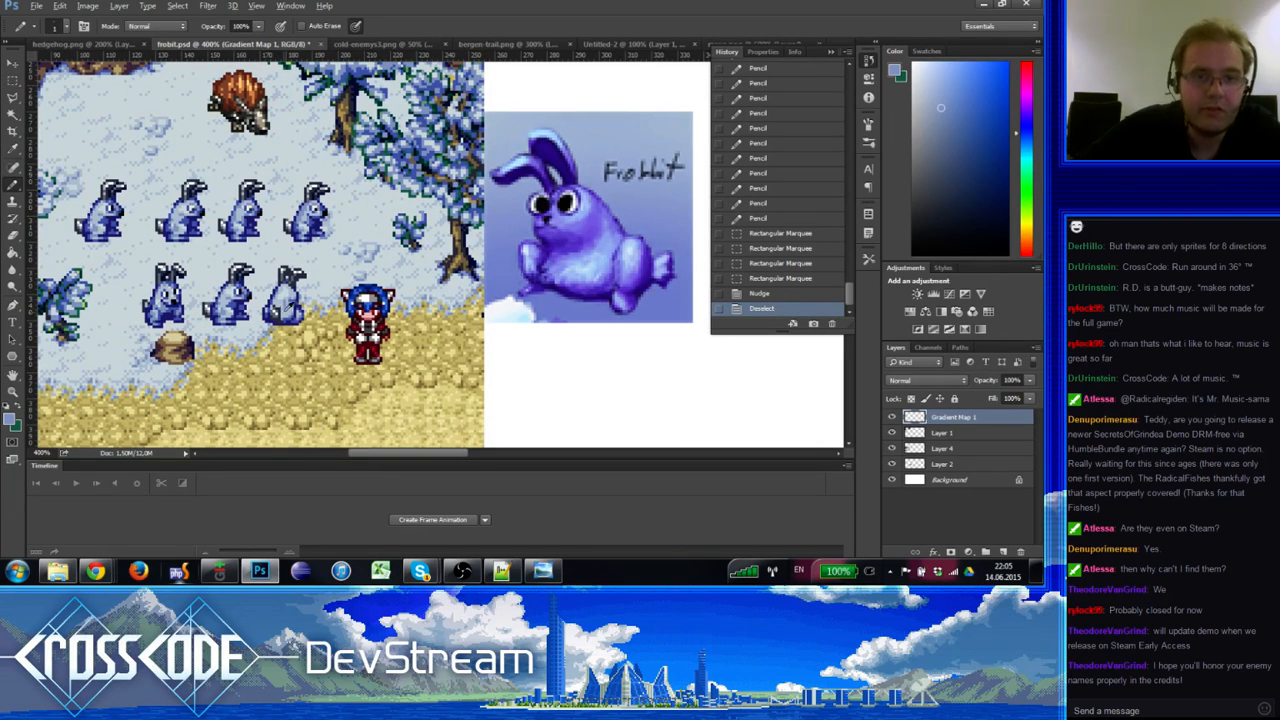
alt+click(283, 313)
click(283, 313)
alt+click(285, 307)
click(296, 309)
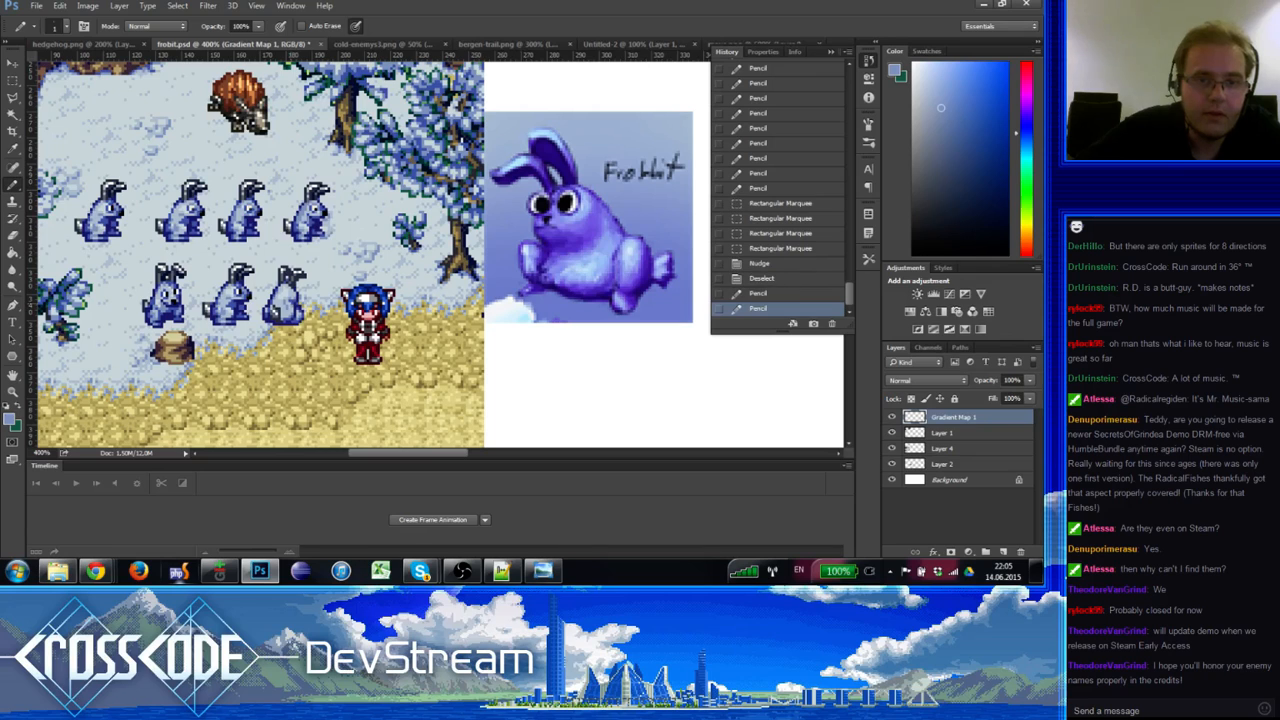
click(297, 312)
alt+click(296, 309)
click(298, 311)
click(297, 310)
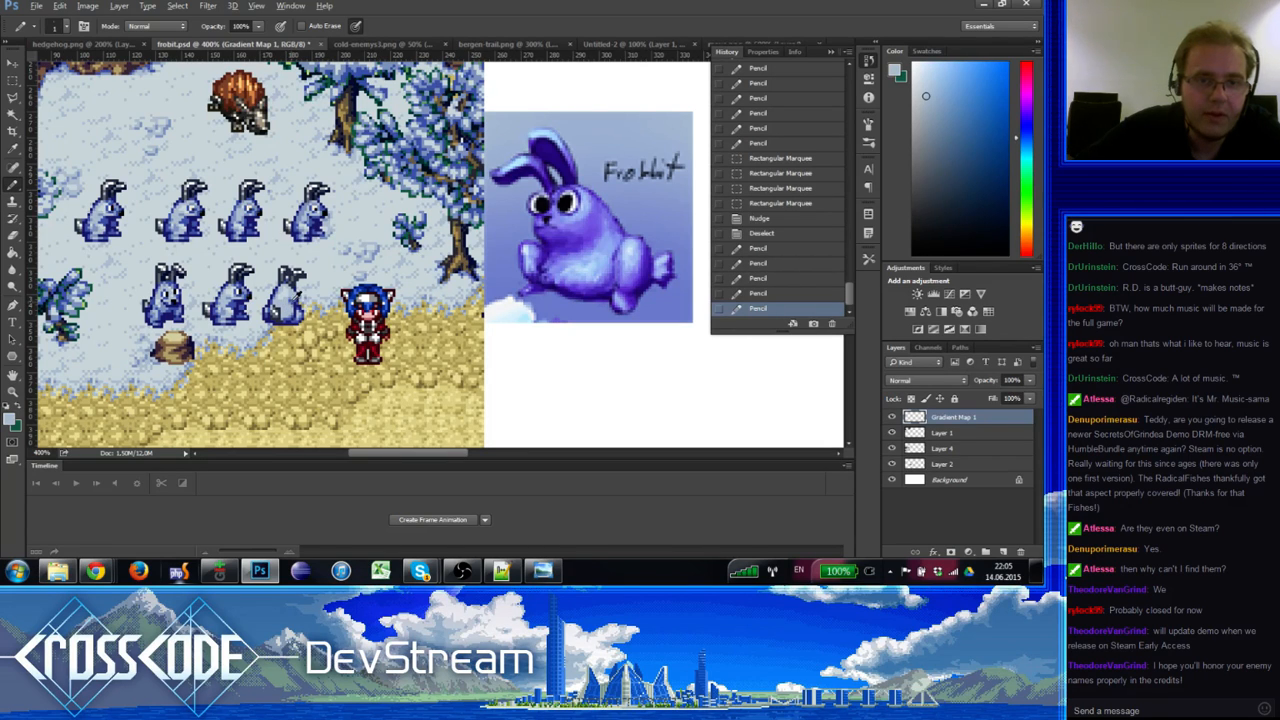
alt+click(290, 309)
click(290, 309)
Step: Touch up more pixels on the rabbit's body and add a light pixel below
drag(291, 284, 294, 292)
click(290, 301)
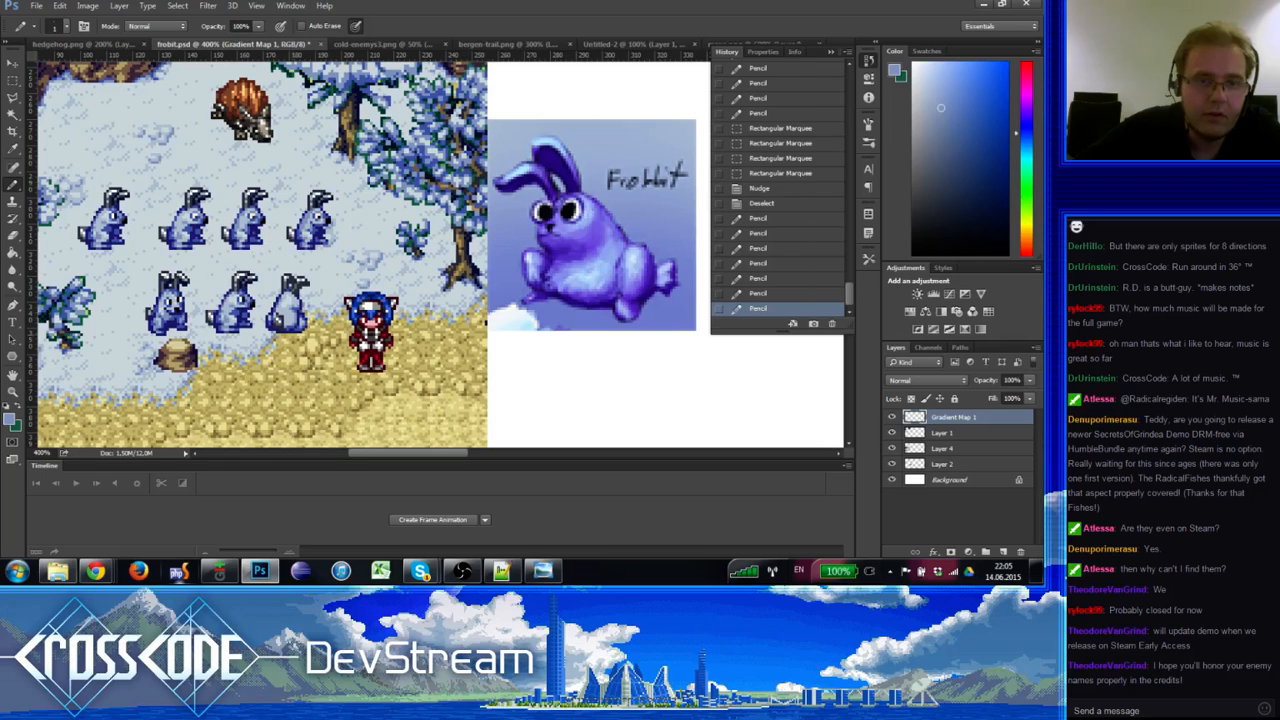
click(294, 308)
click(295, 312)
alt+click(289, 321)
click(290, 319)
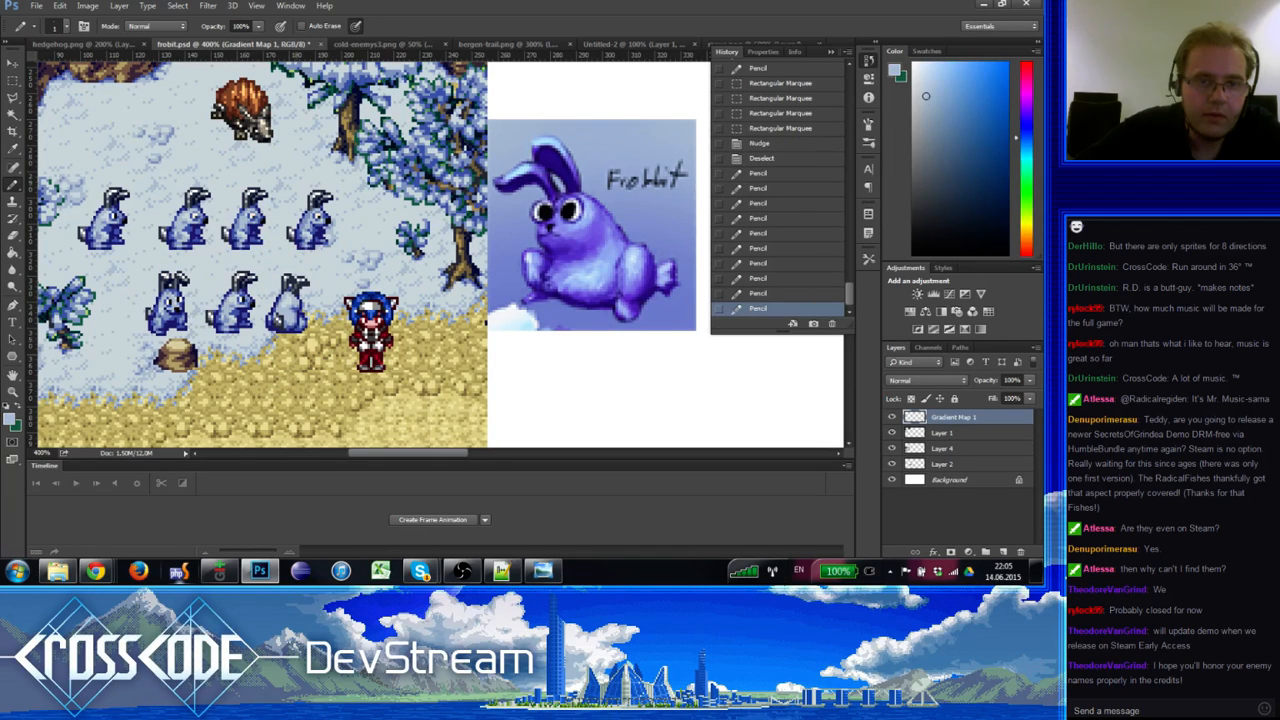
Step: Paint light grey-cyan, blue and dark blue pixels on the rabbit's lower body, using sampled shades
drag(315, 378, 317, 384)
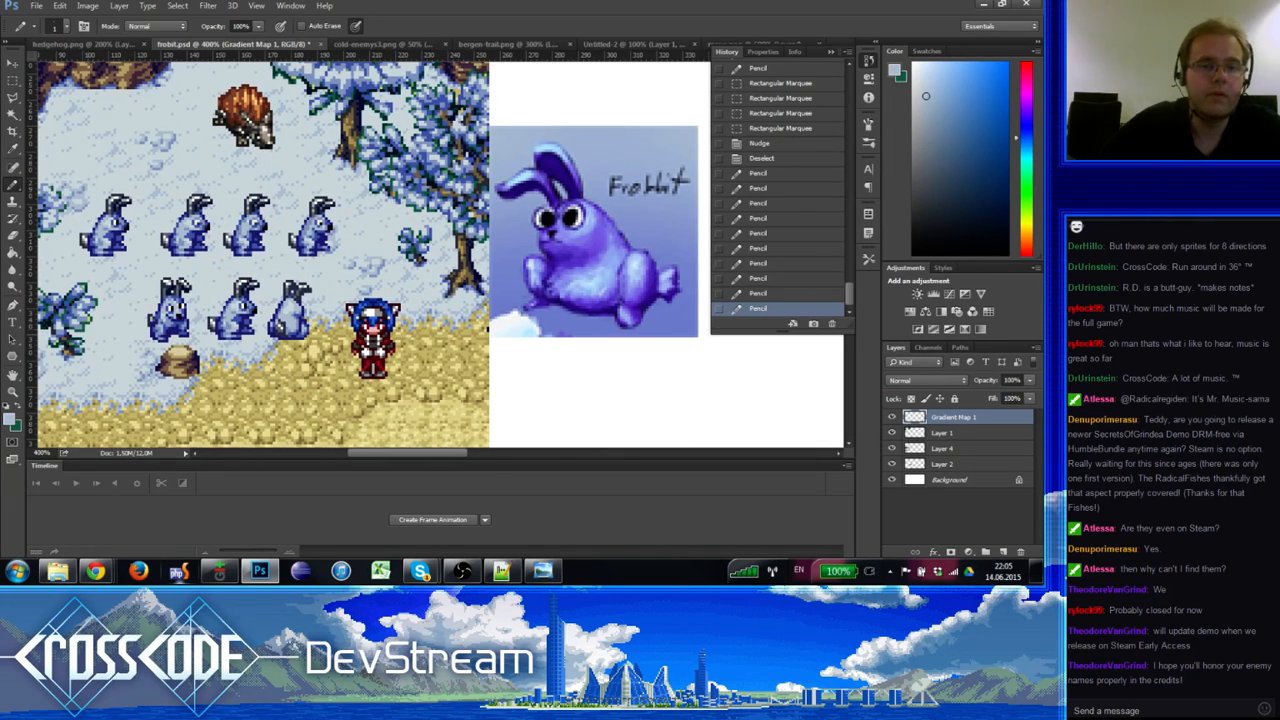
alt+click(305, 319)
click(302, 321)
click(301, 323)
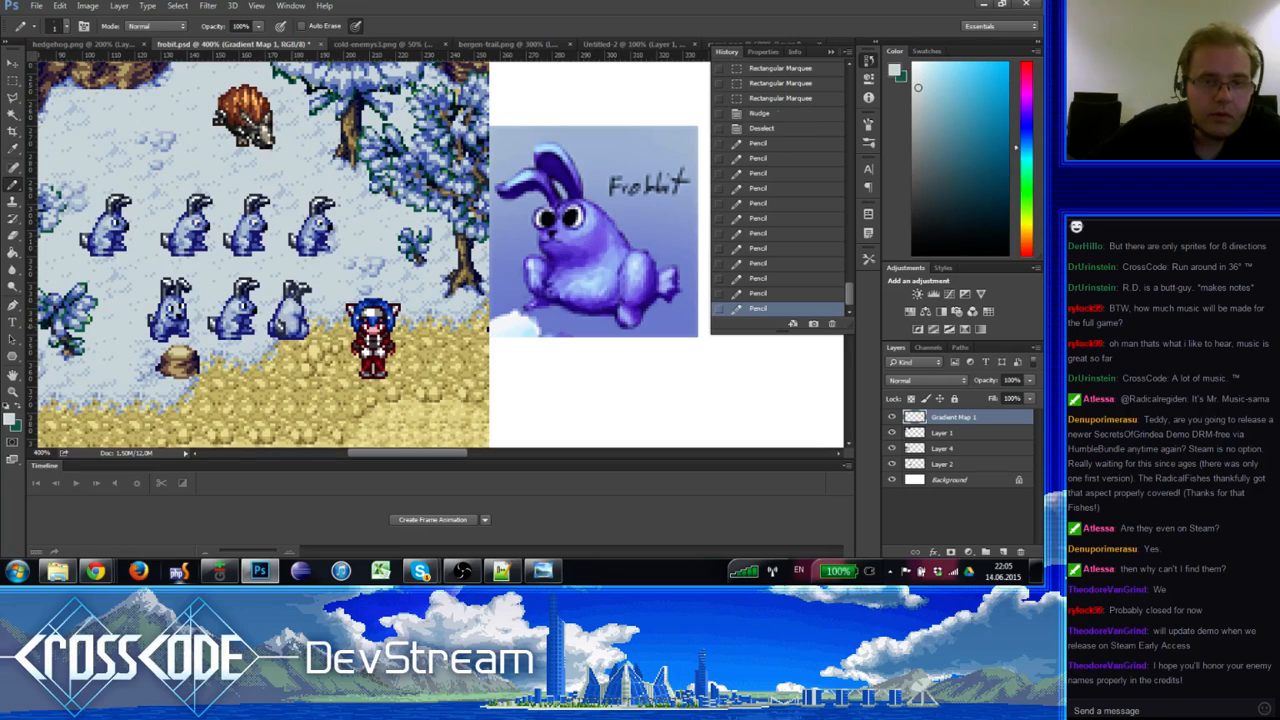
alt+click(303, 328)
click(302, 326)
alt+click(303, 325)
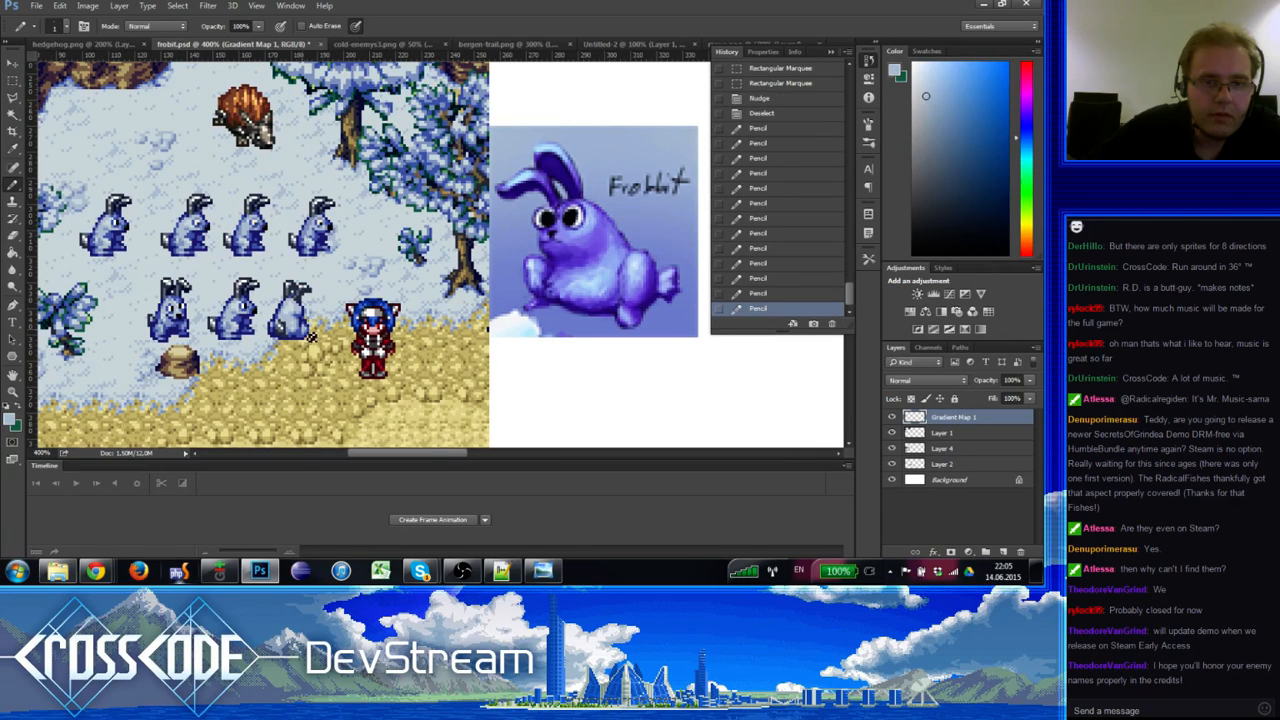
click(303, 328)
alt+click(303, 326)
click(303, 326)
click(303, 326)
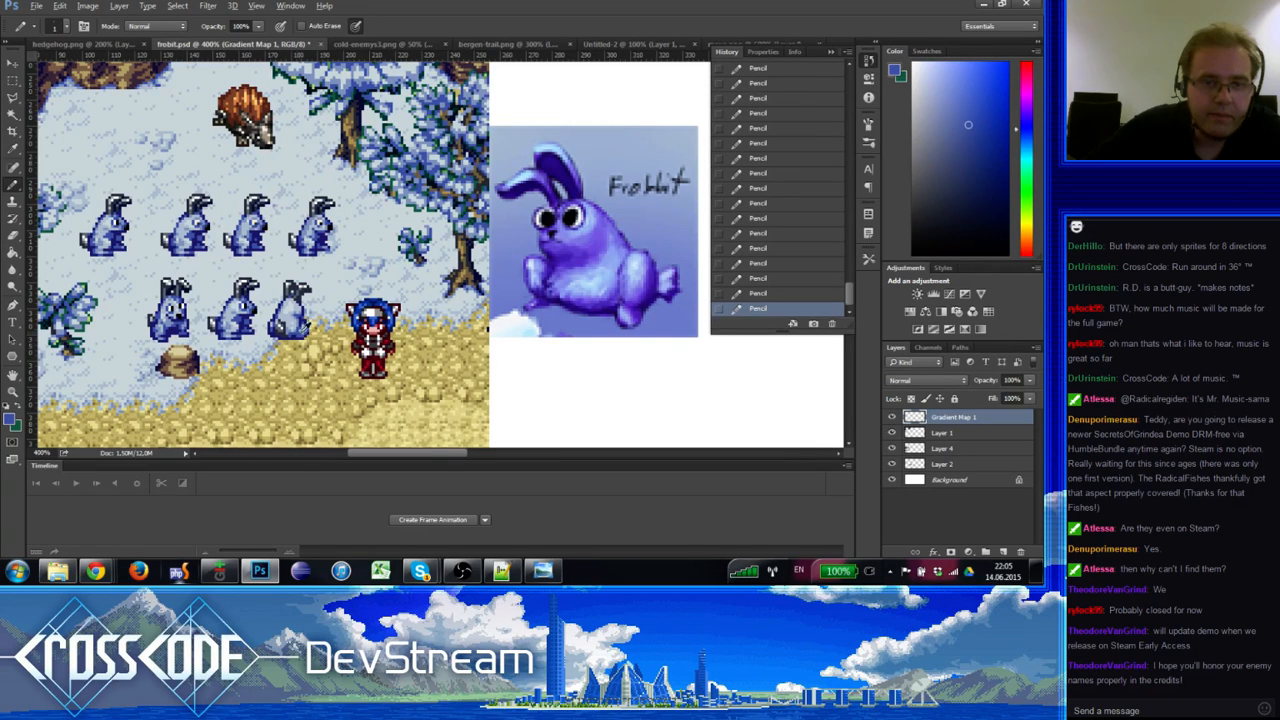
alt+click(301, 330)
alt+click(303, 330)
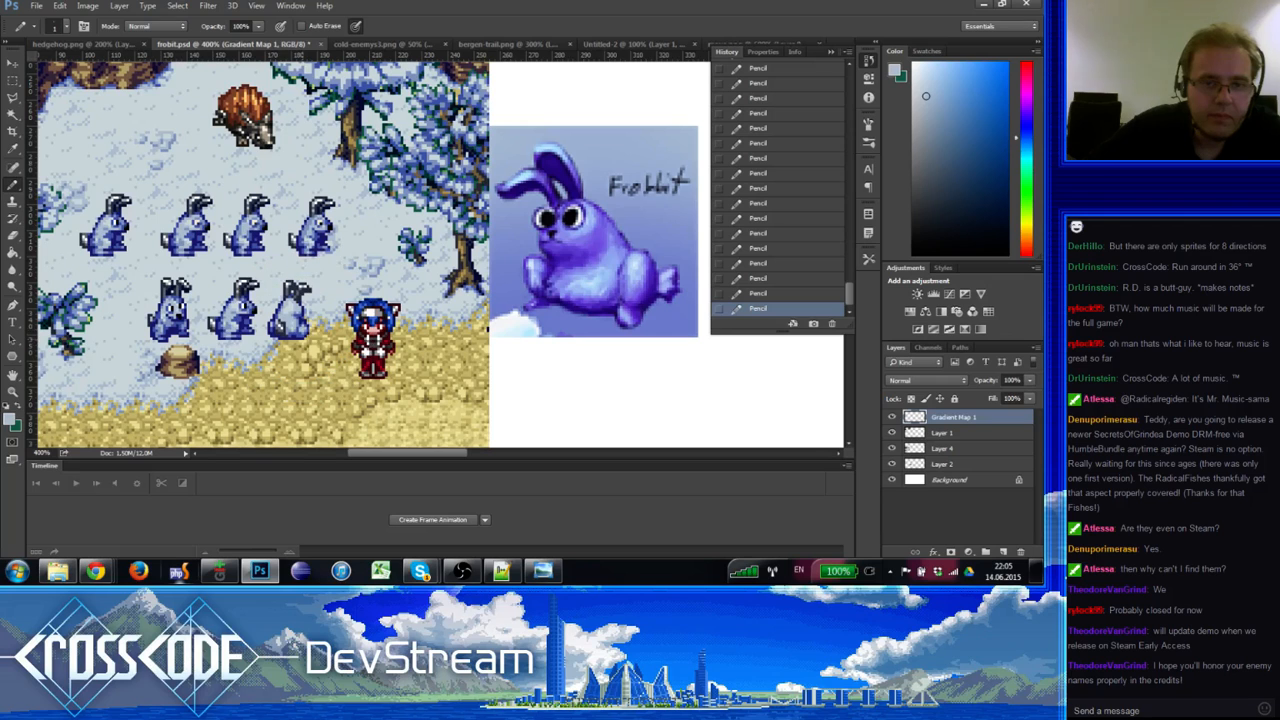
alt+click(311, 342)
drag(300, 365, 304, 374)
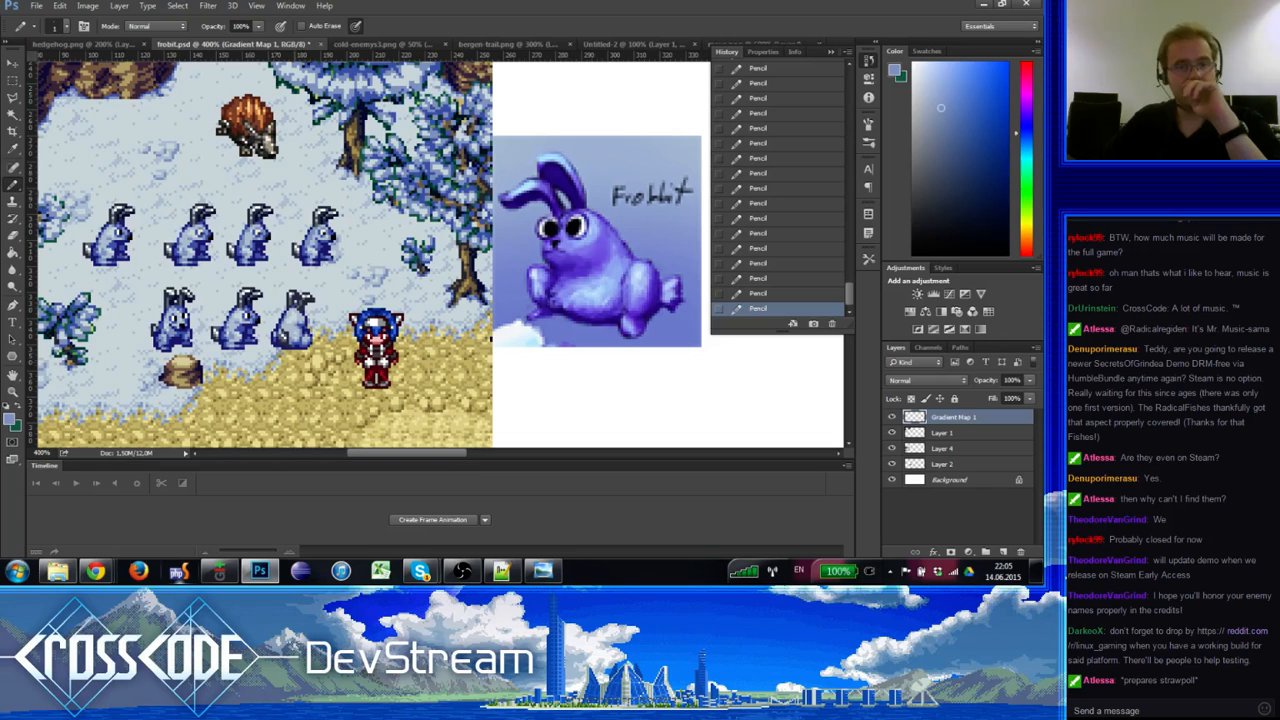
alt+click(290, 332)
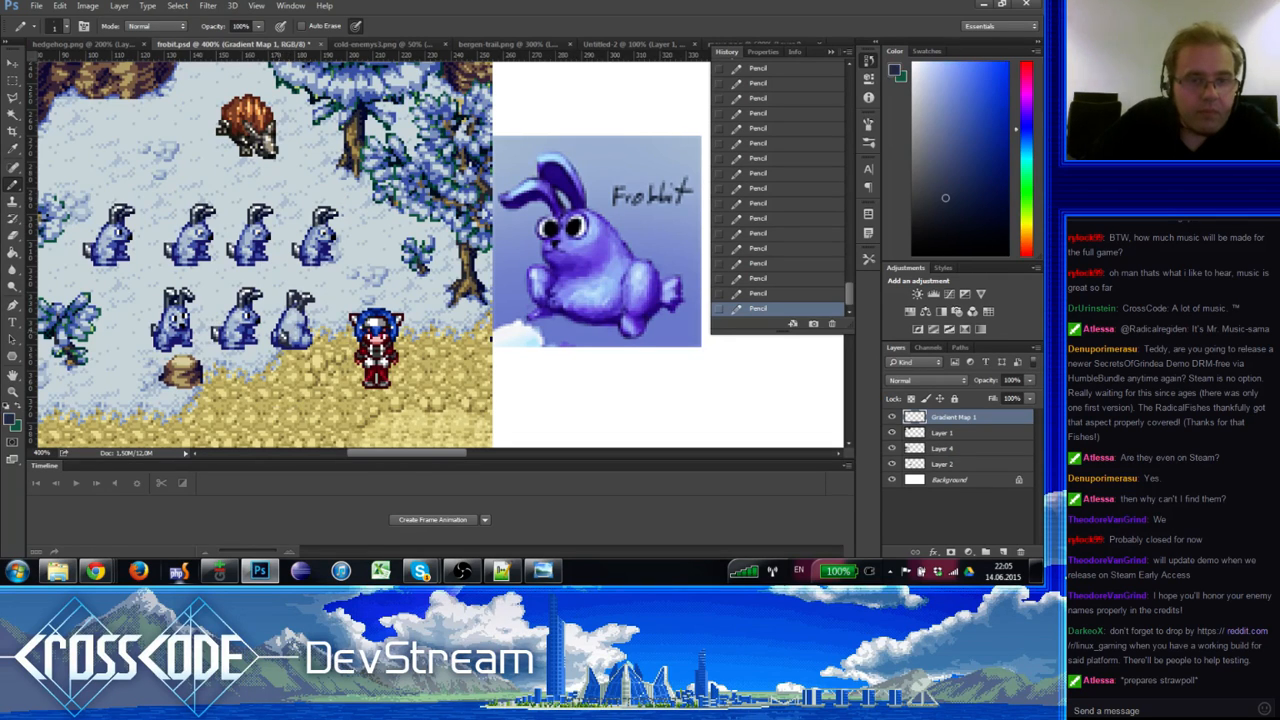
alt+click(284, 322)
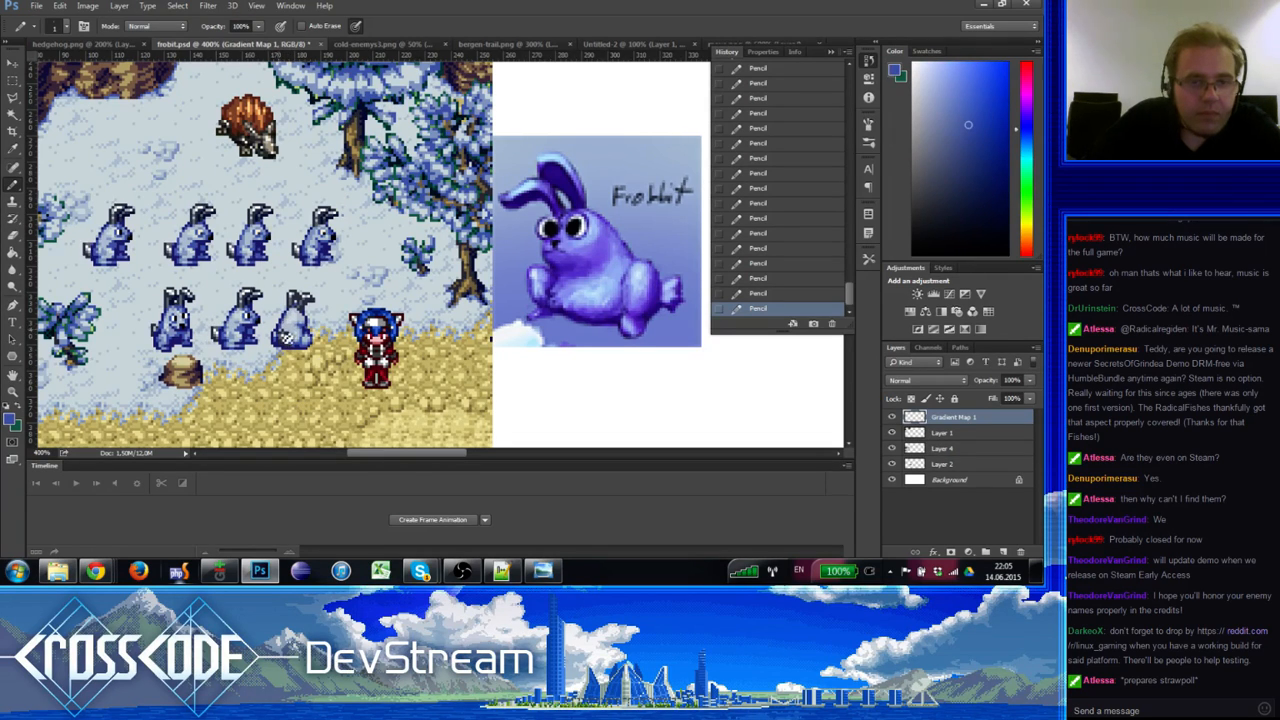
alt+click(281, 327)
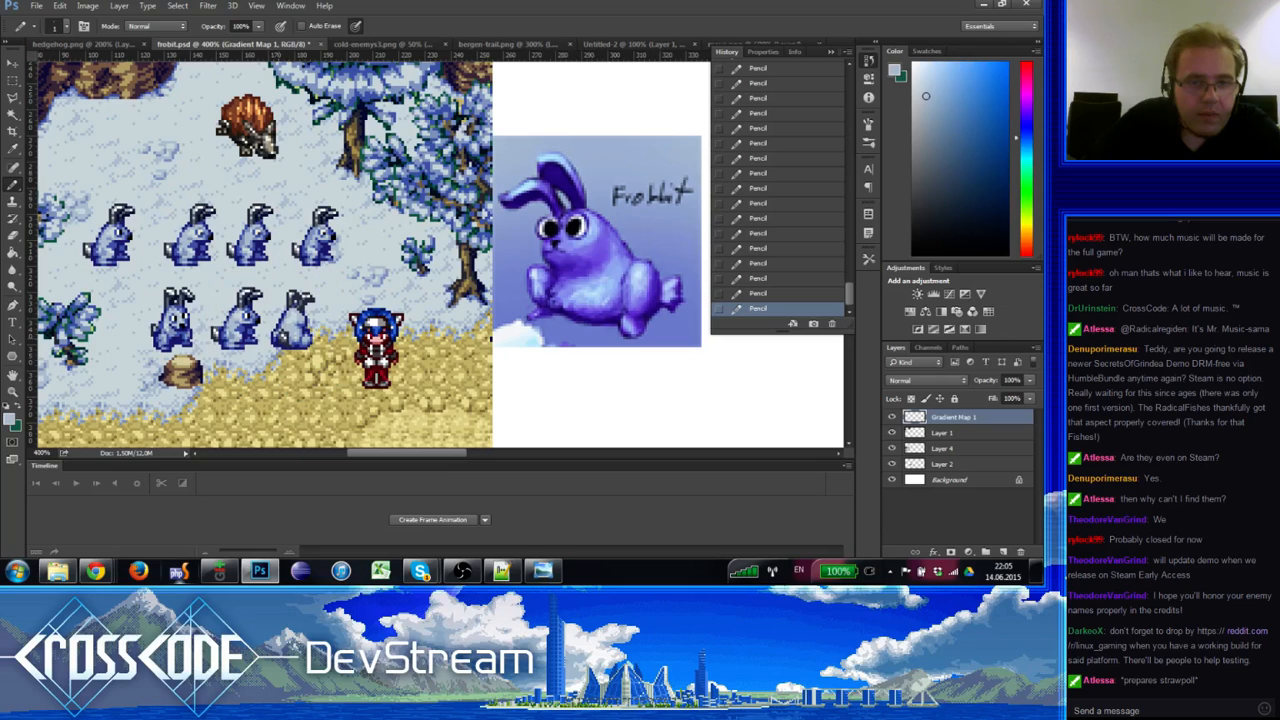
alt+click(281, 335)
alt+click(290, 329)
drag(311, 373, 316, 386)
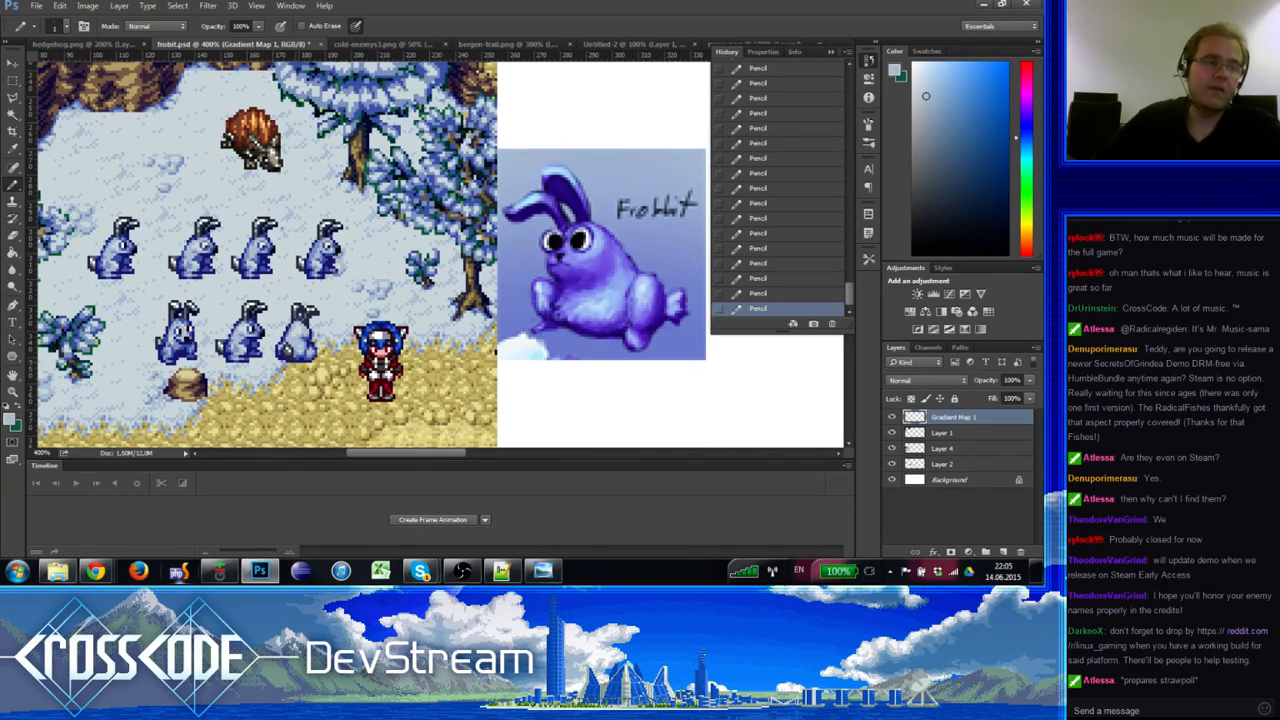
click(12, 391)
alt+click(181, 336)
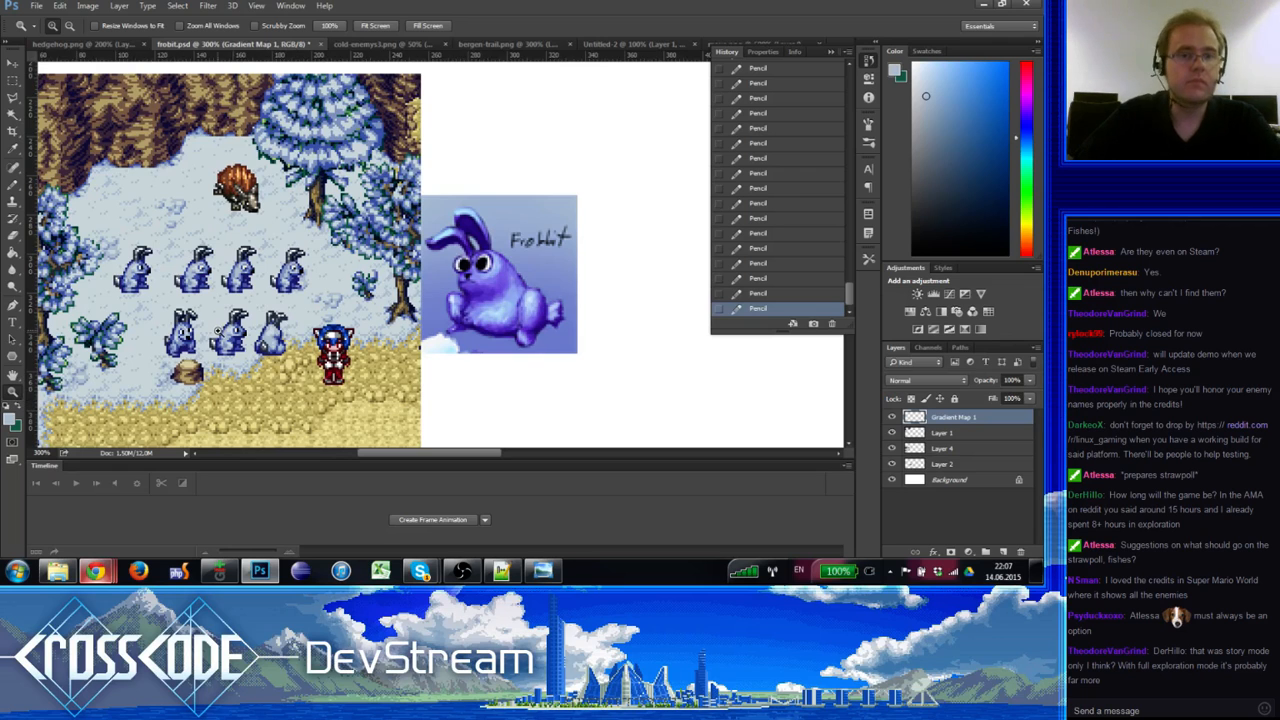
Step: Zoom in and pencil two pixels on a lower-row bunny
scroll(201, 330, up, 2)
scroll(201, 330, up, 1)
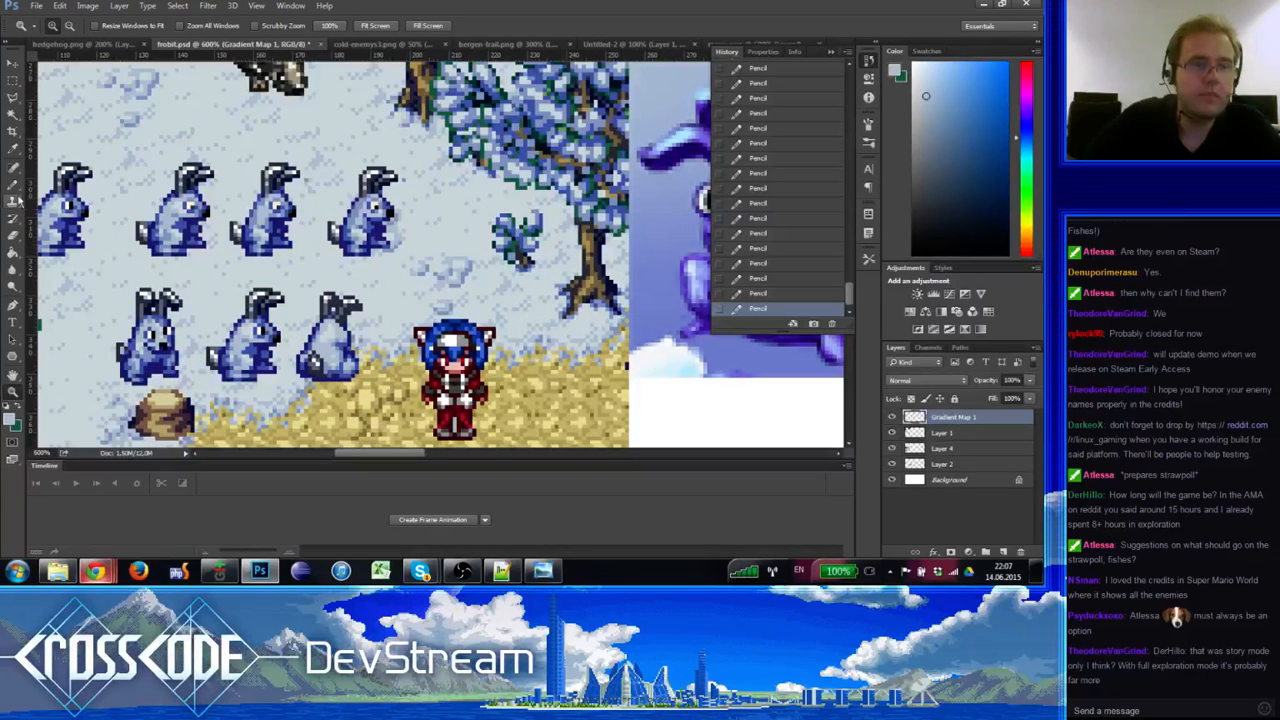
key(b)
click(238, 351)
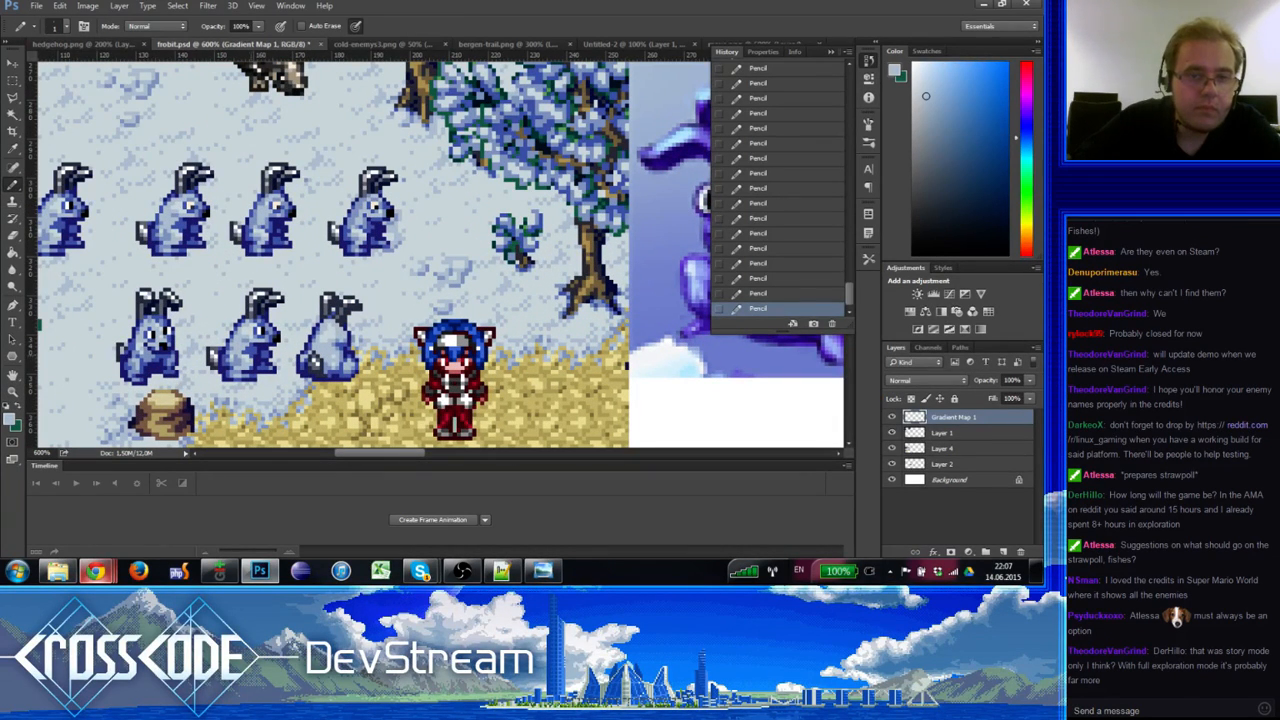
click(241, 351)
drag(241, 351, 222, 328)
alt+click(222, 328)
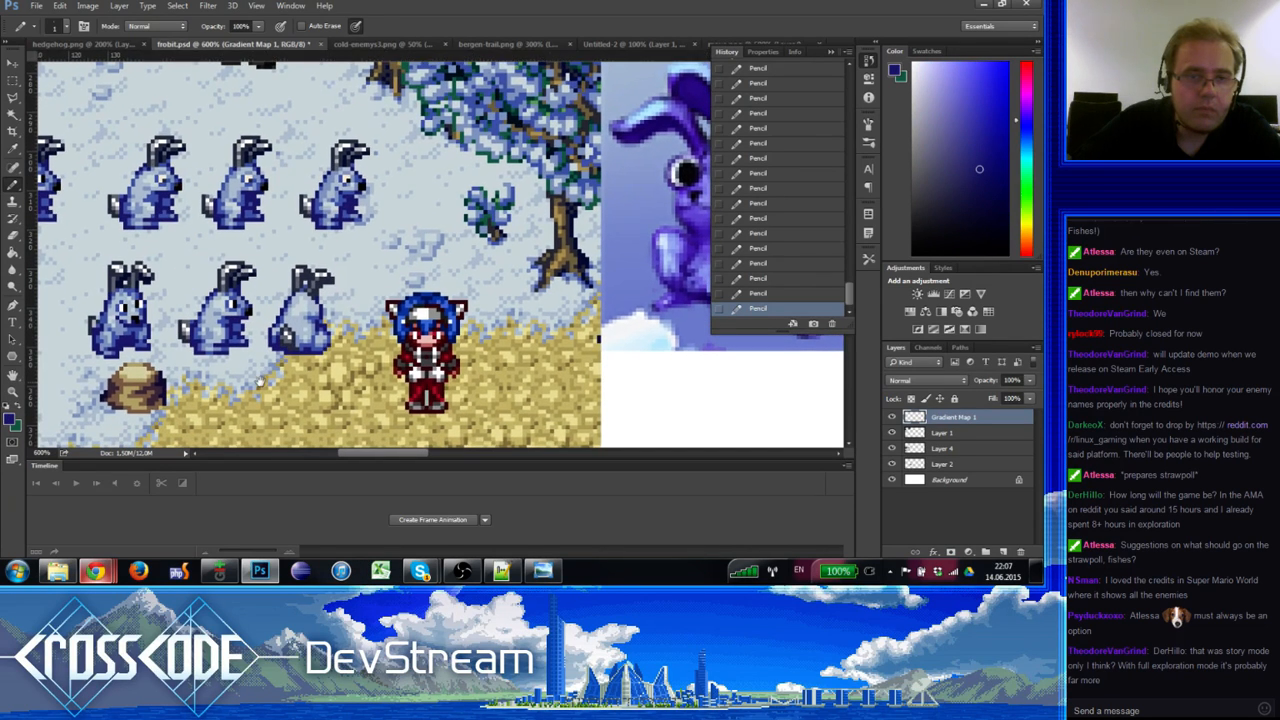
Step: Sample light grey and blue shades from the bunny, then zoom out to 300%
drag(260, 382, 251, 371)
alt+click(297, 318)
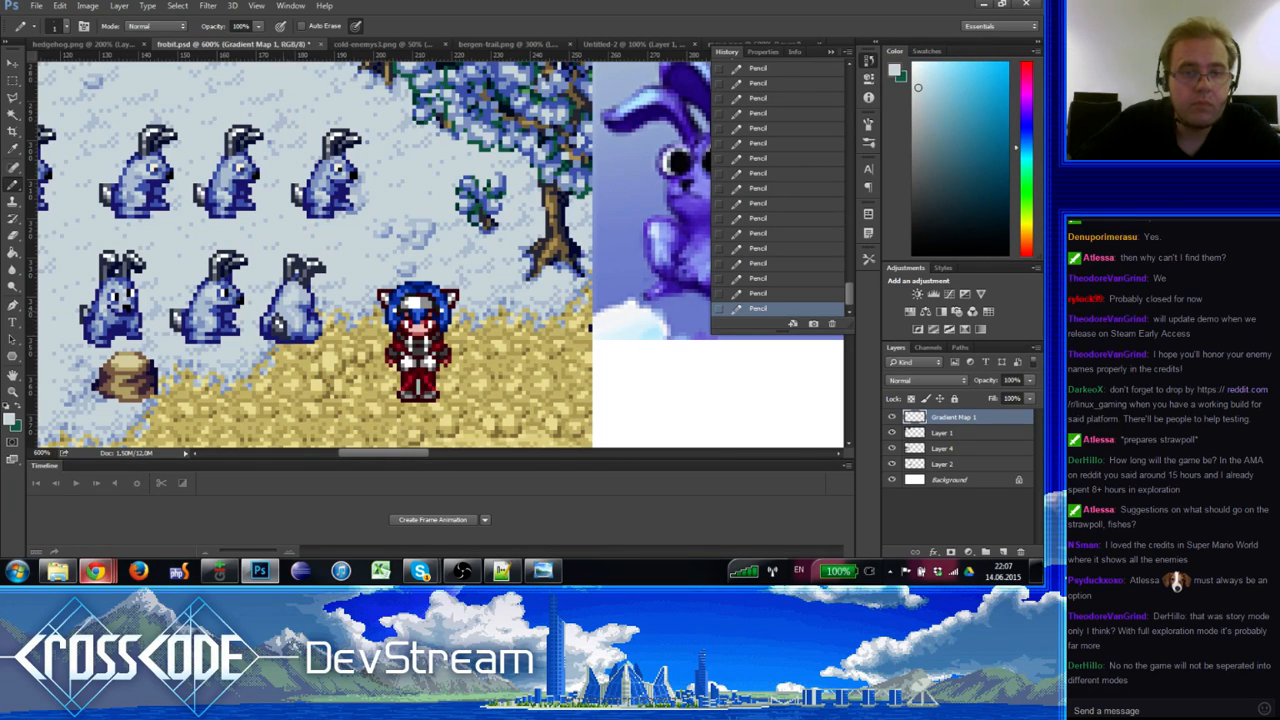
alt+click(296, 314)
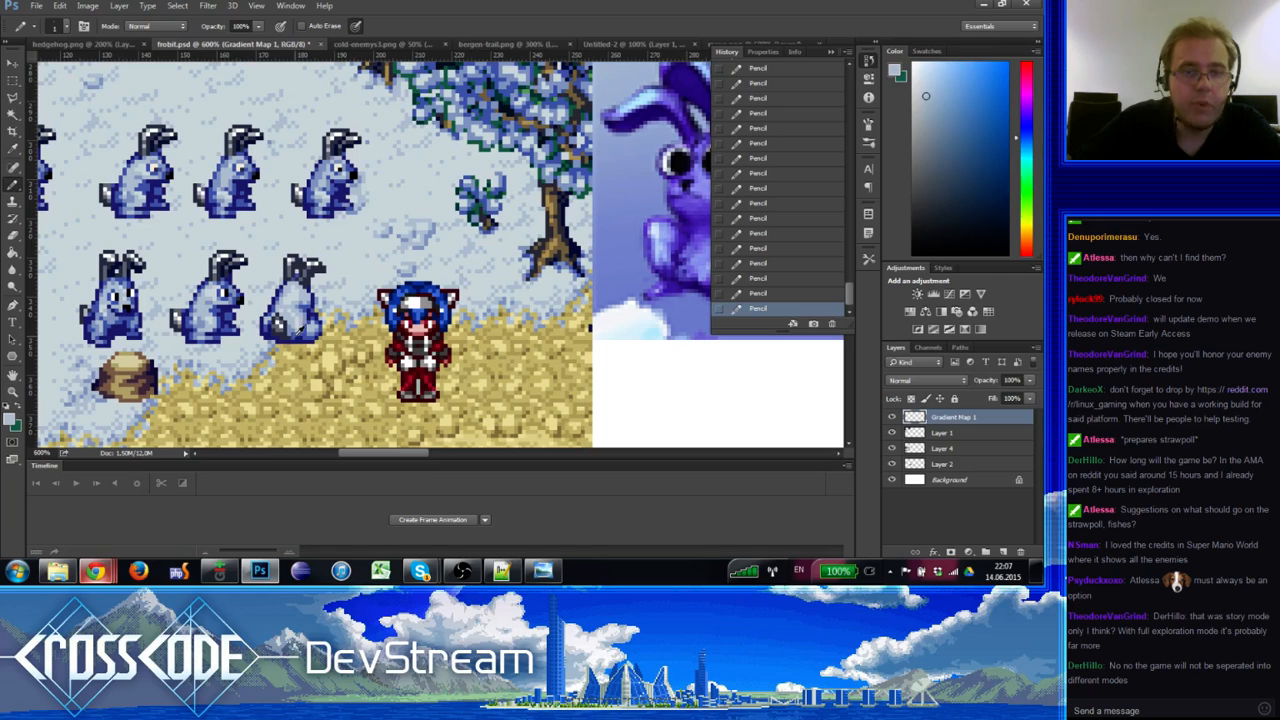
alt+click(297, 342)
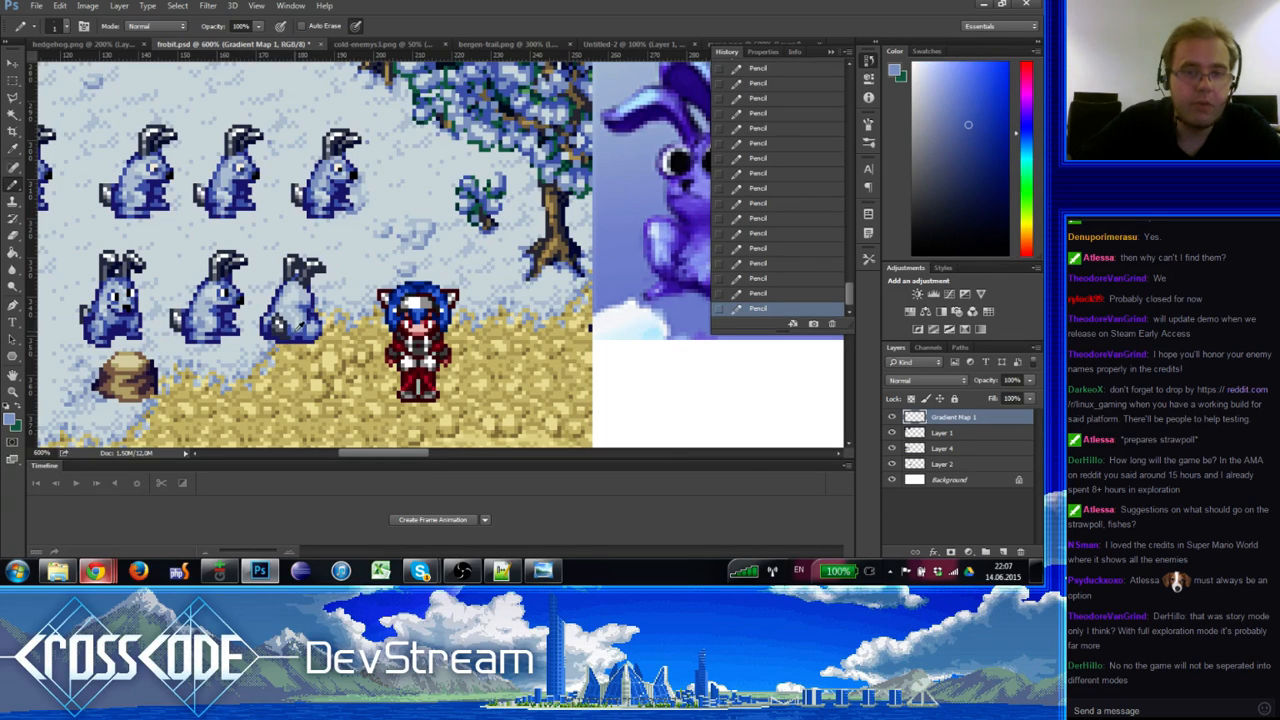
alt+click(298, 340)
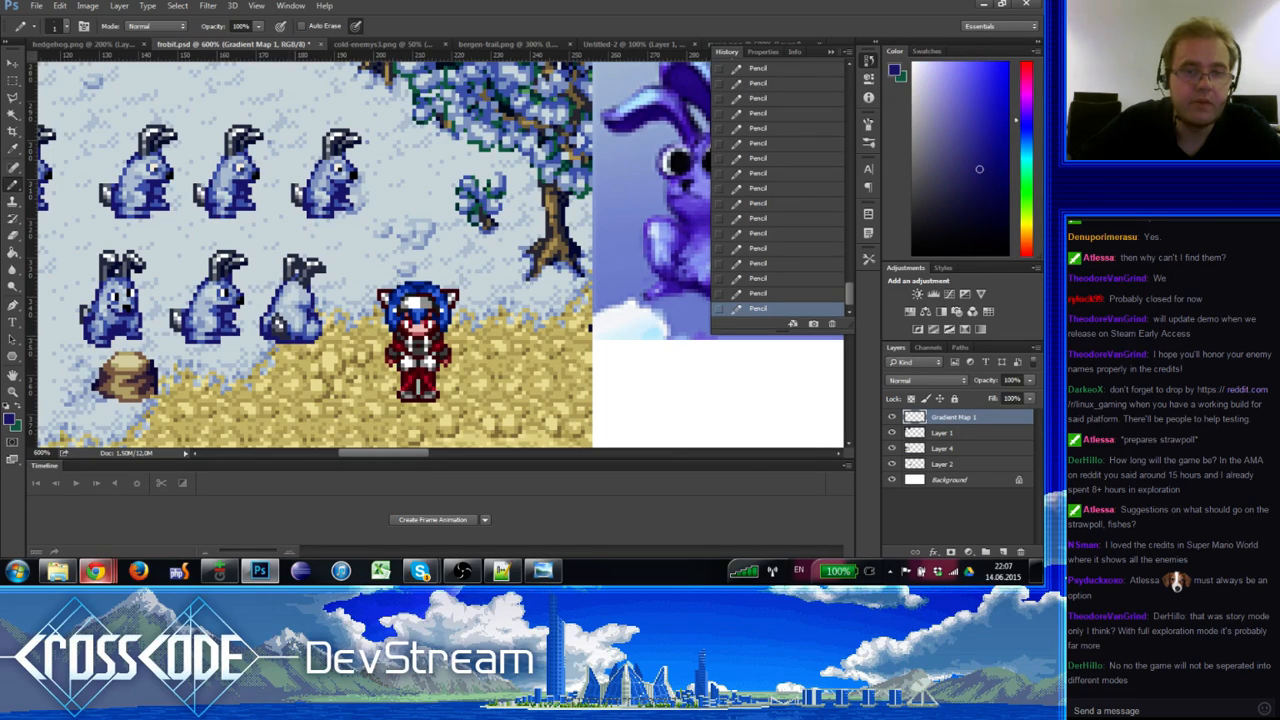
alt+click(296, 327)
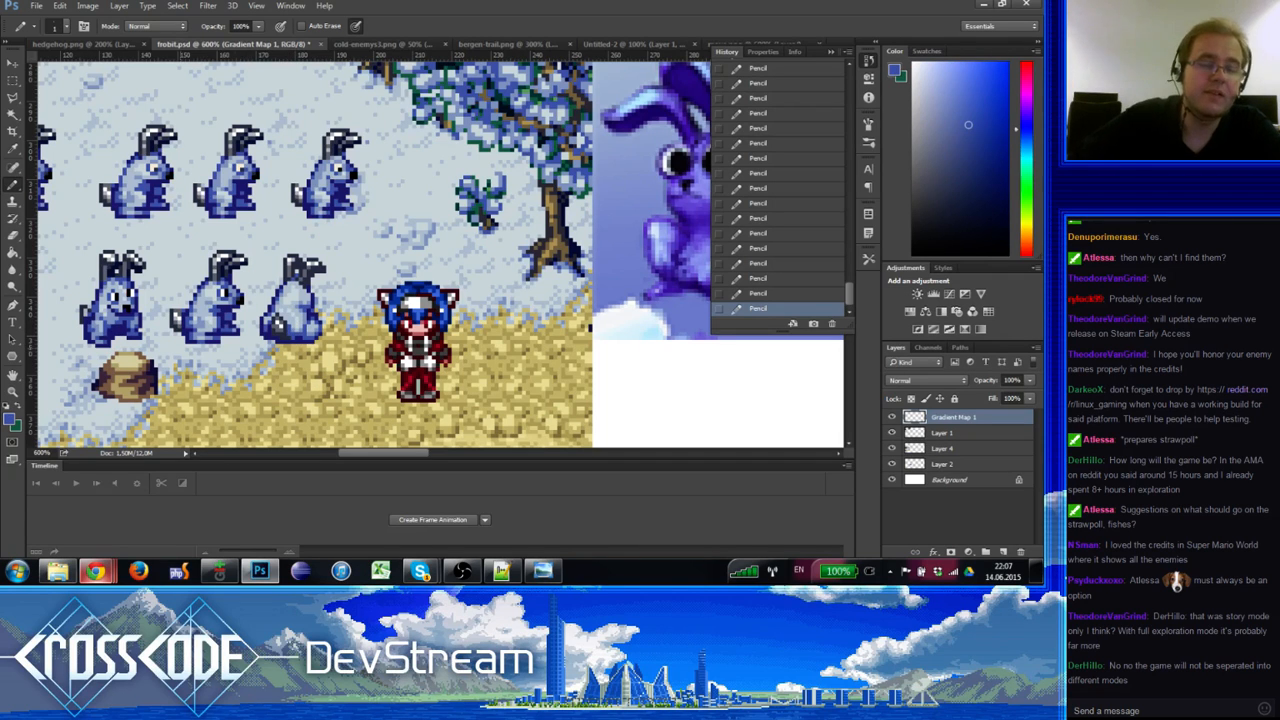
key(z)
alt+click(92, 377)
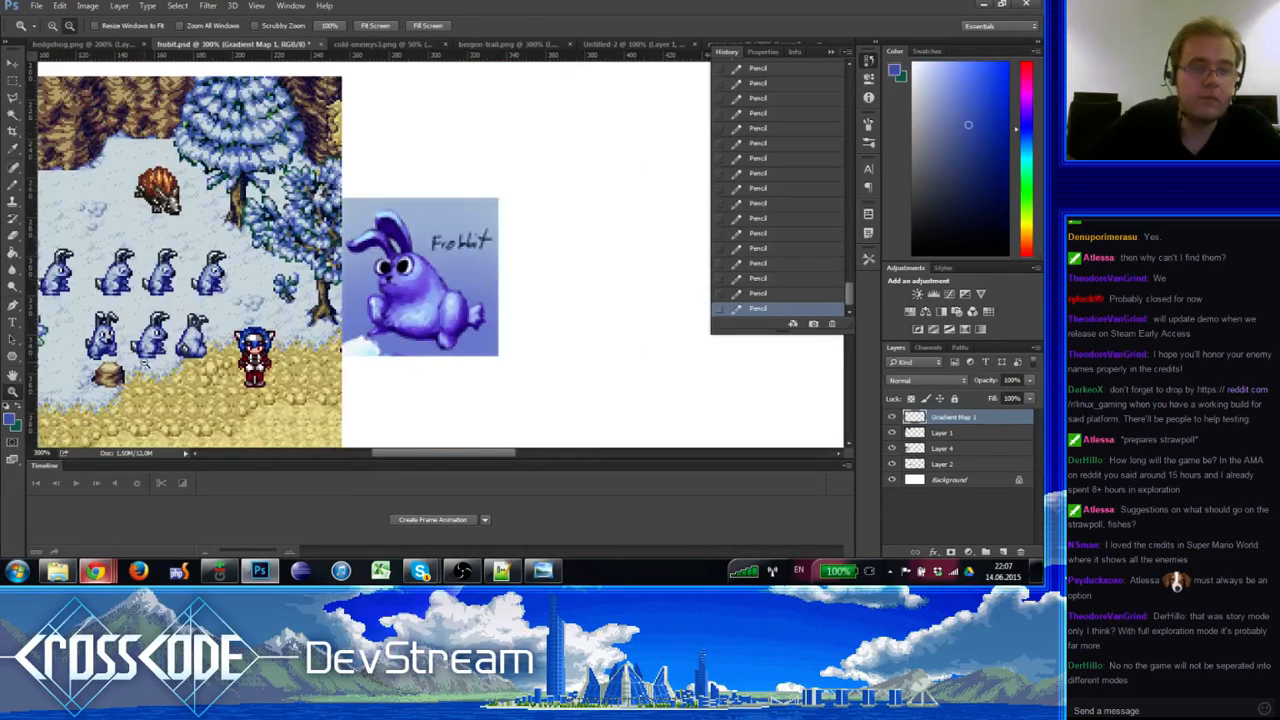
alt+click(145, 362)
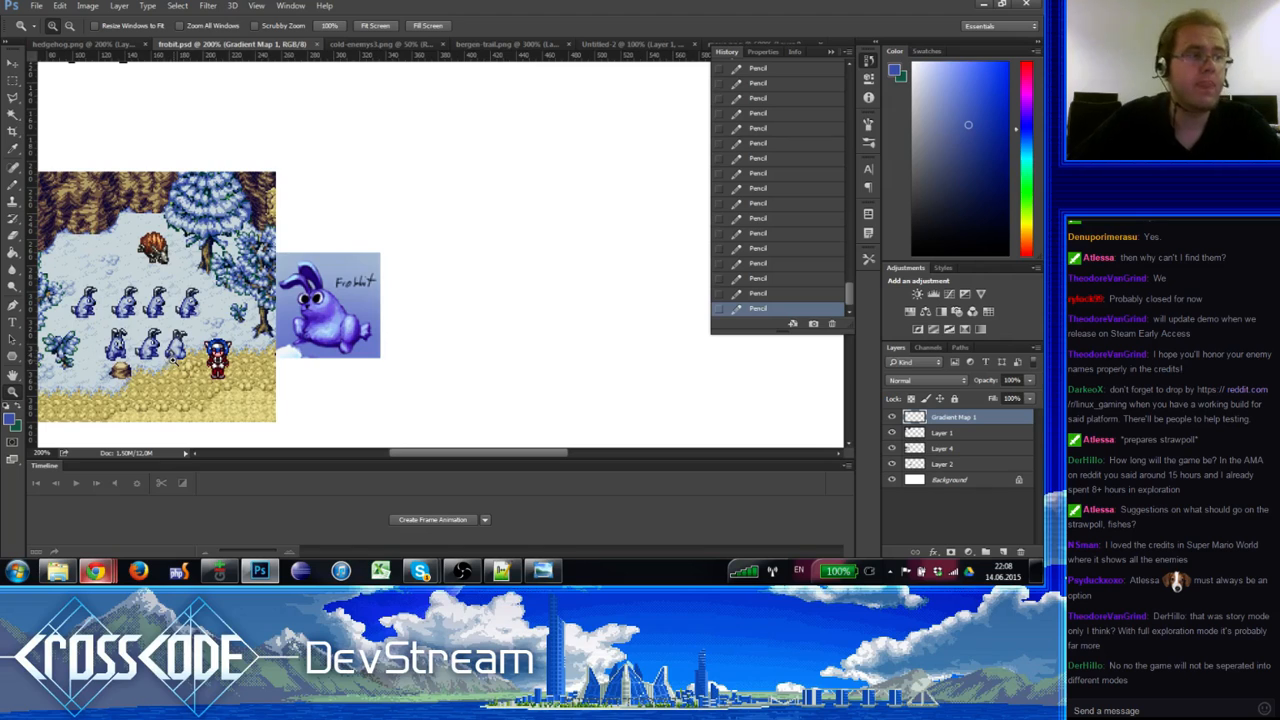
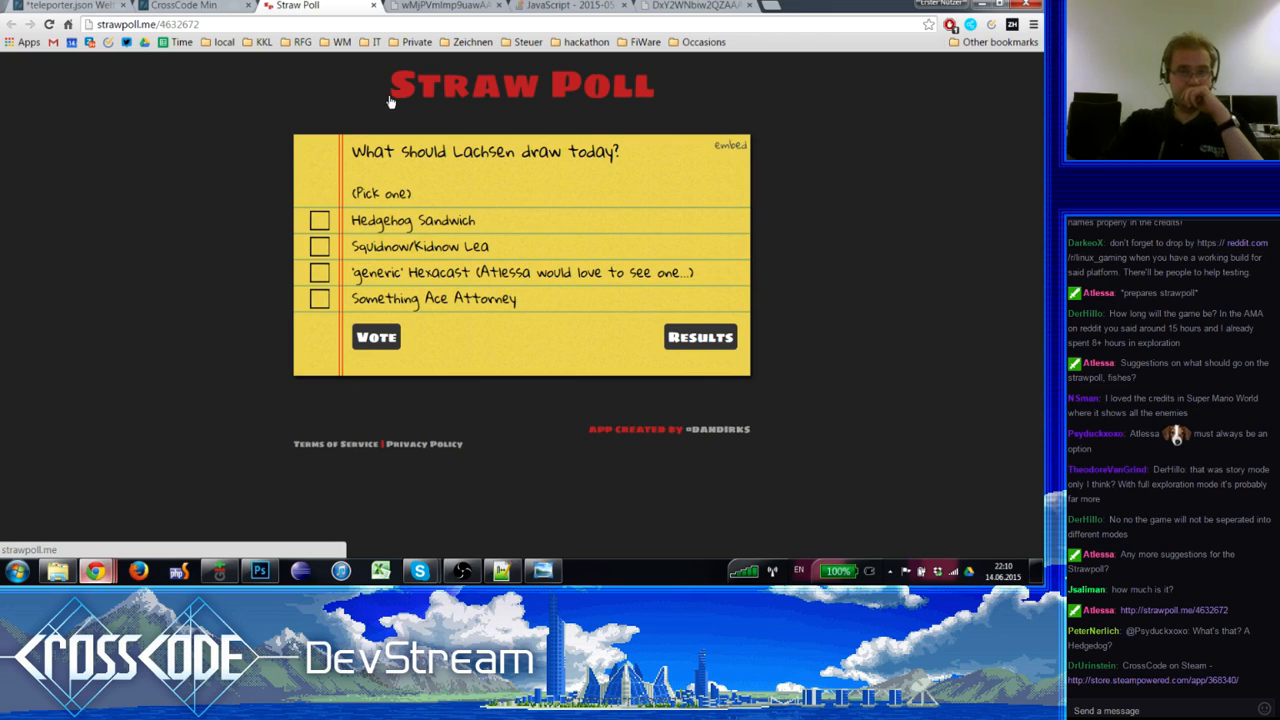
Step: Close the Straw Poll tab, return to Photoshop, and choose File > Open
click(373, 5)
click(259, 571)
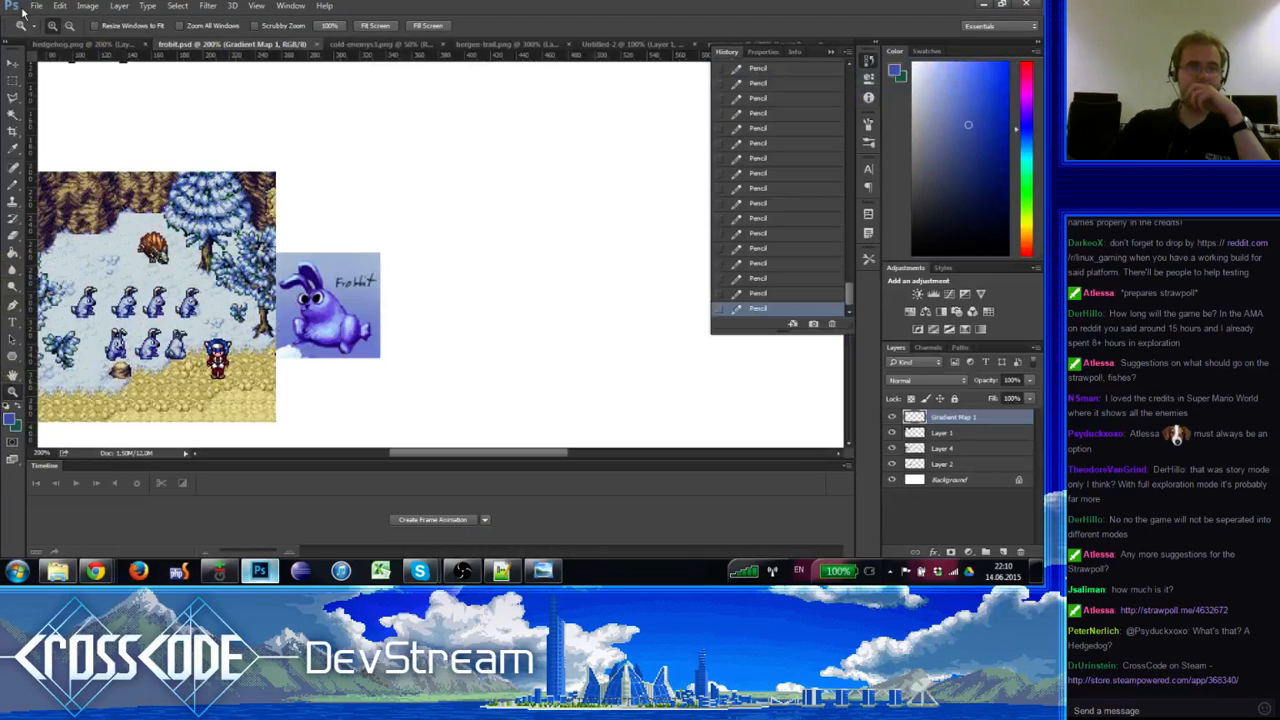
click(36, 5)
click(628, 190)
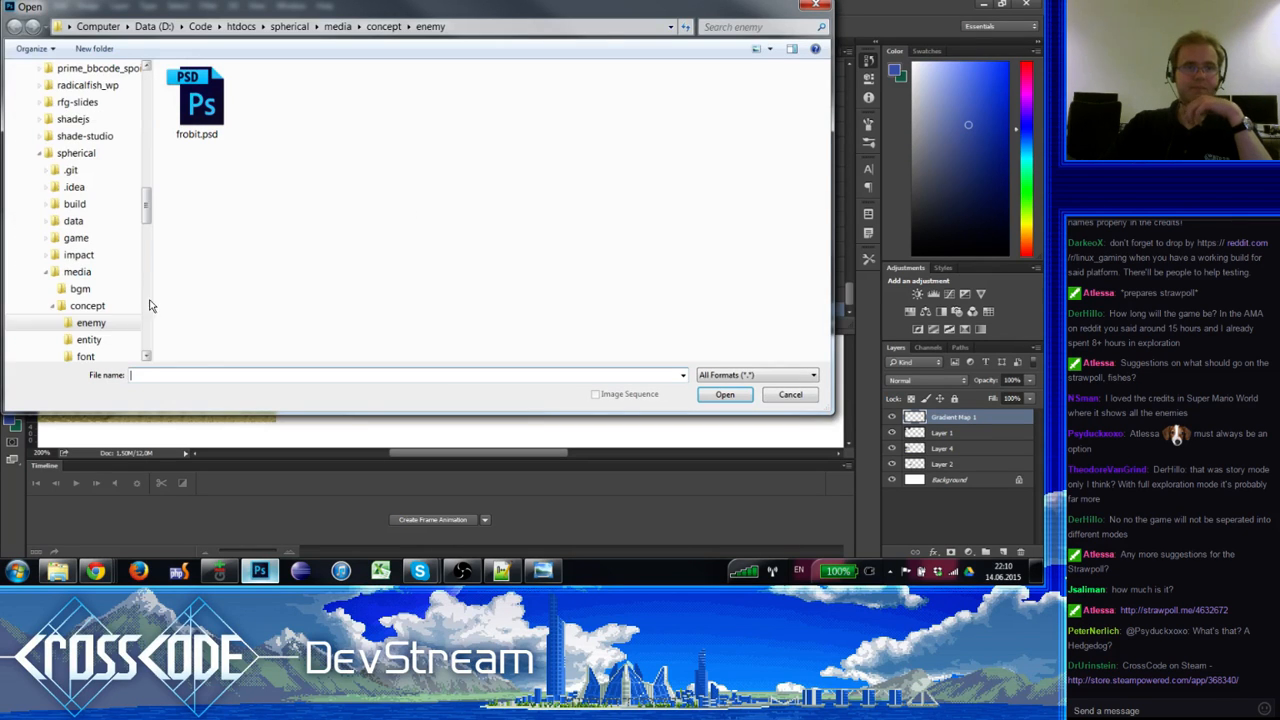
Step: Browse to the Graphics folder inside the Spherical Dropbox folder
click(92, 305)
click(70, 172)
click(76, 153)
scroll(85, 177, up, 16)
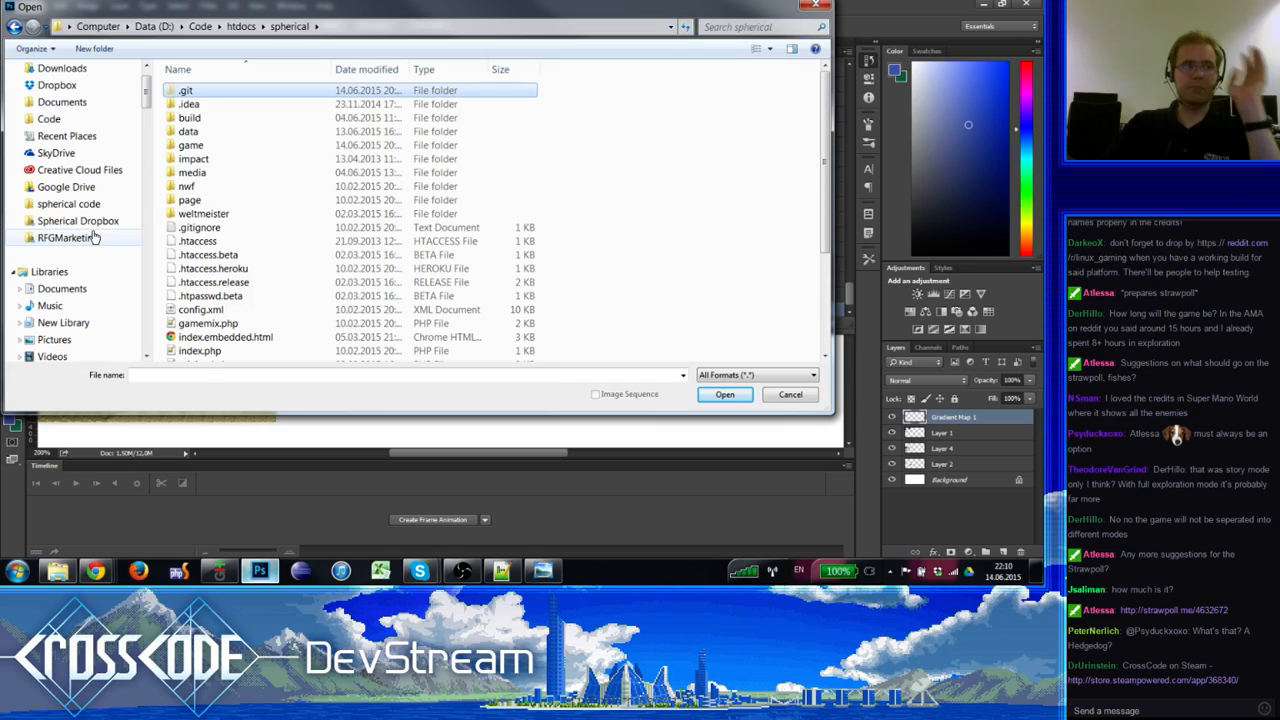
click(85, 221)
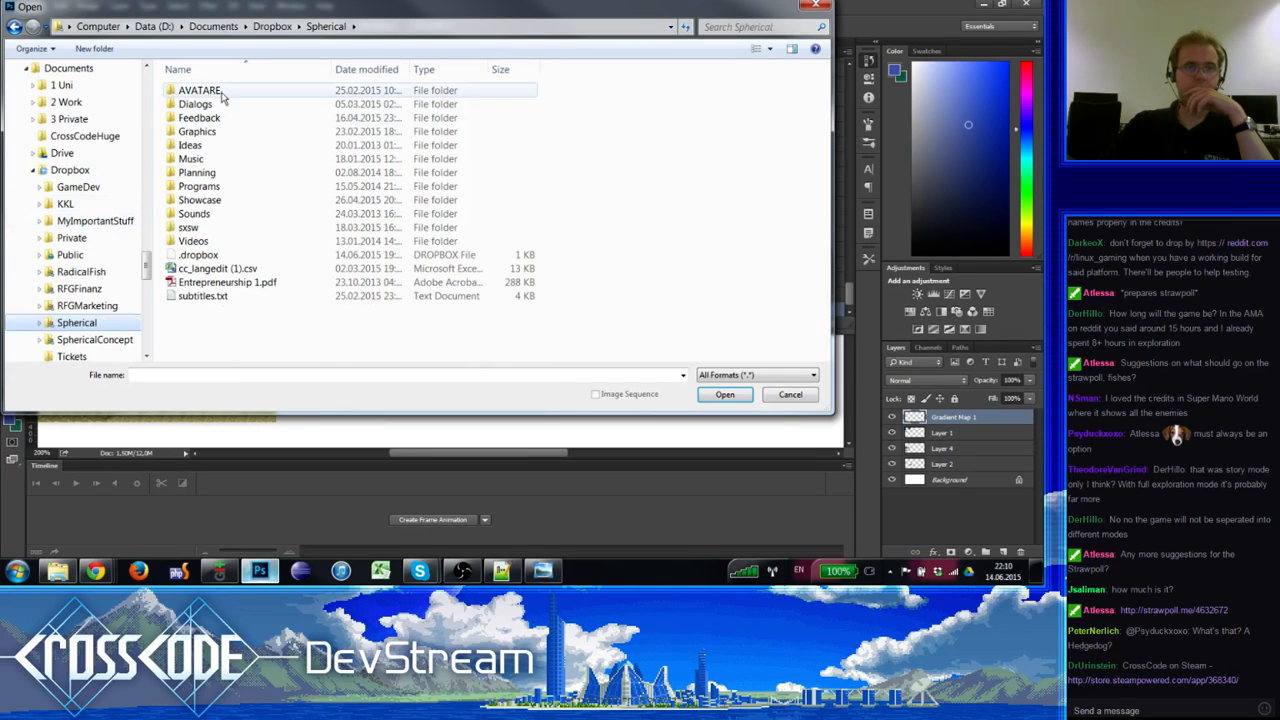
double_click(205, 135)
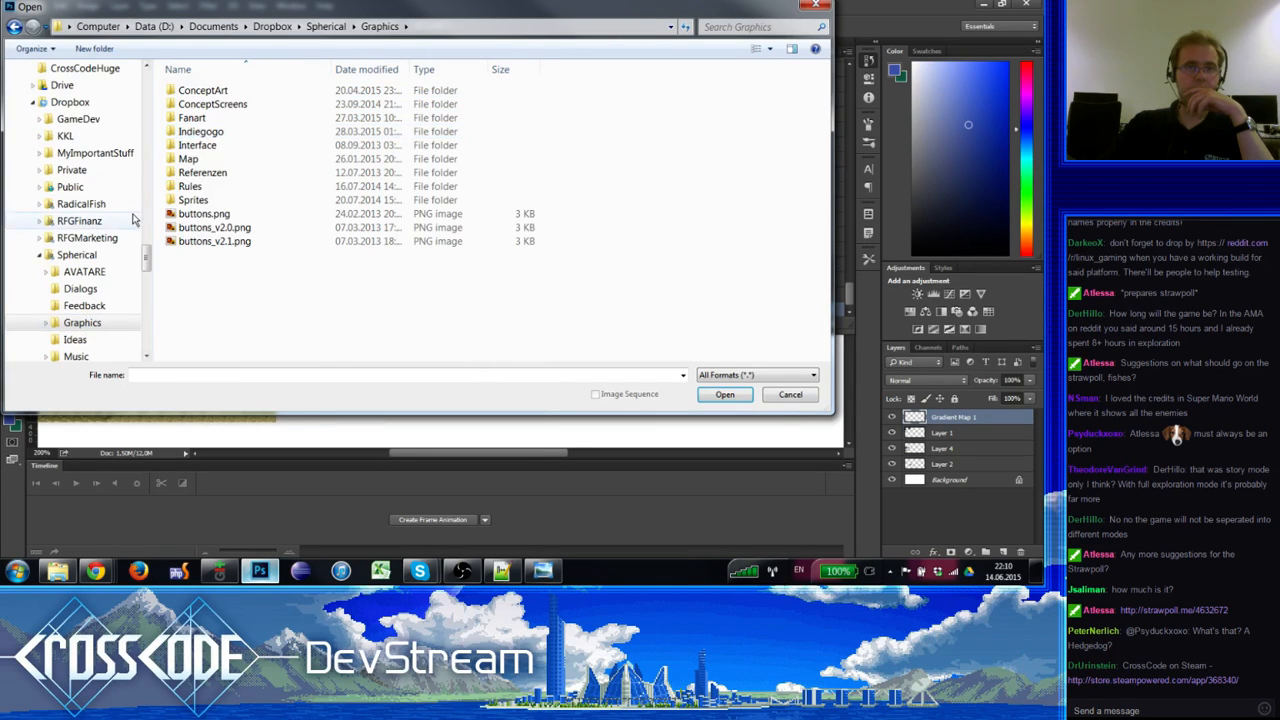
click(100, 203)
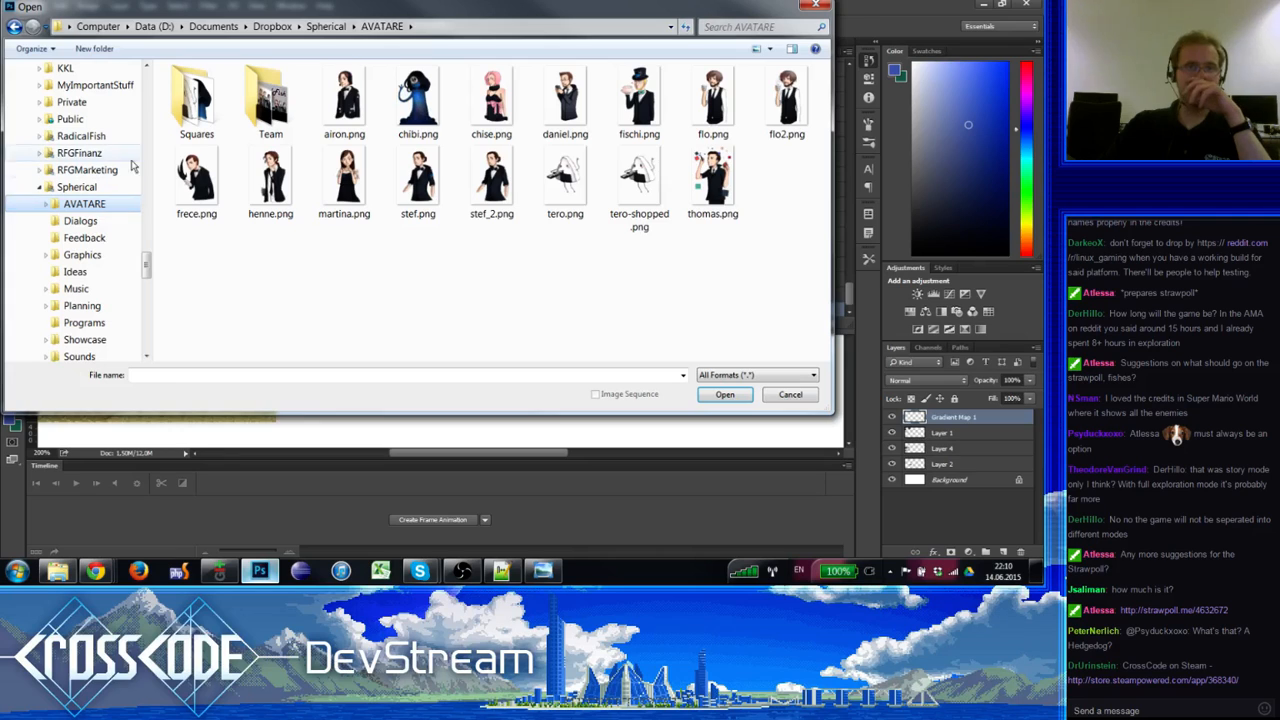
click(112, 257)
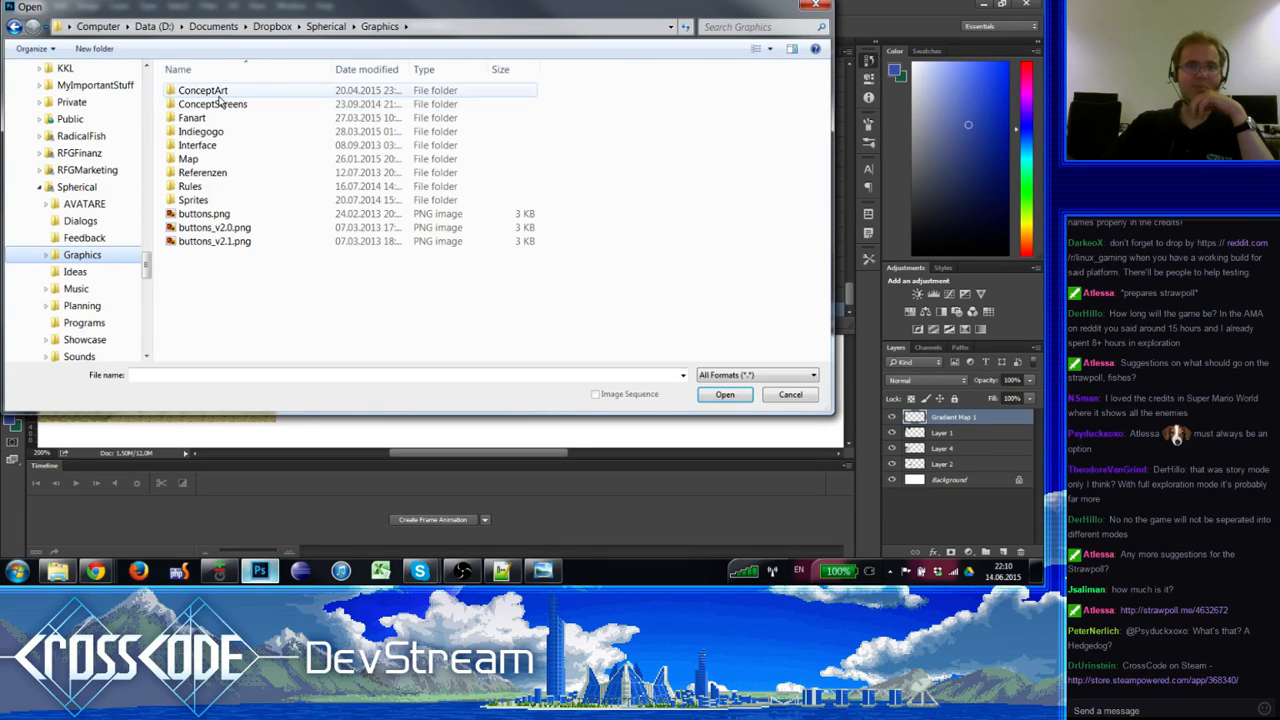
Step: Look in ConceptArt > Enemies, select cold-enemys1.png, then return to Graphics
click(228, 93)
double_click(228, 95)
double_click(205, 118)
click(350, 97)
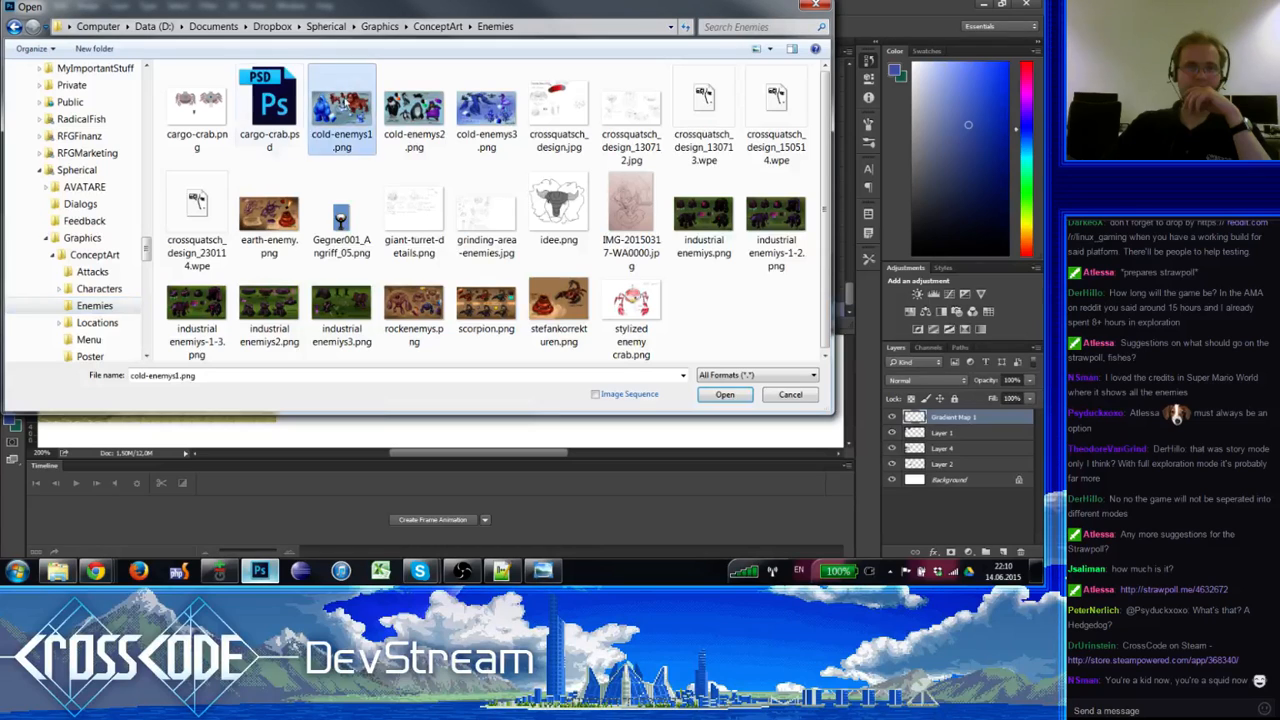
click(112, 290)
click(95, 255)
click(100, 238)
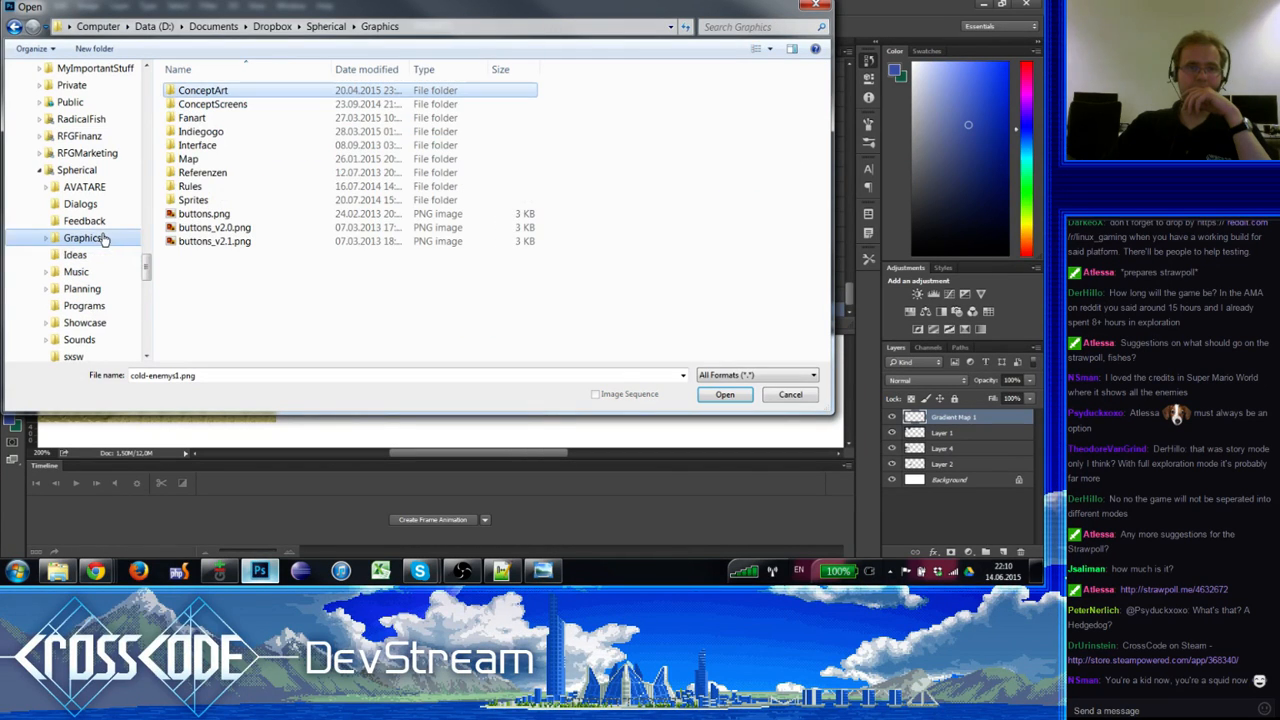
Step: Navigate from the Spherical folder back into Graphics > ConceptArt
click(88, 171)
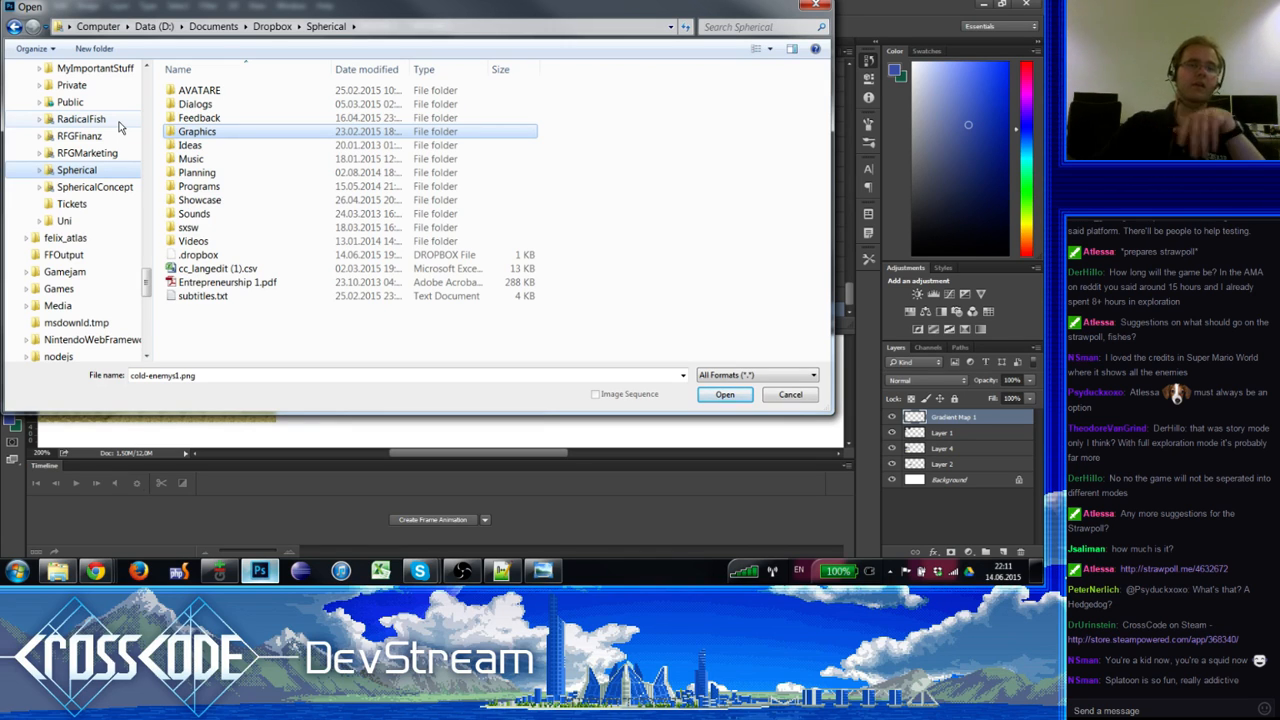
double_click(215, 131)
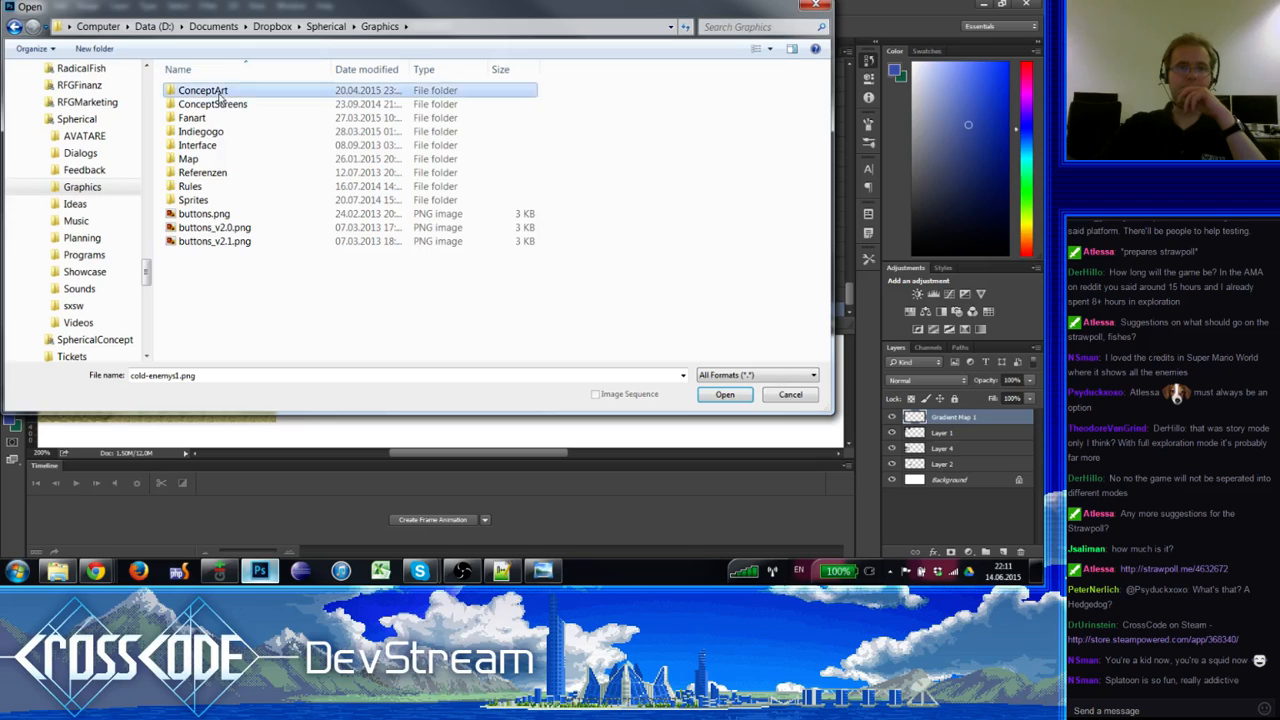
double_click(218, 91)
click(13, 26)
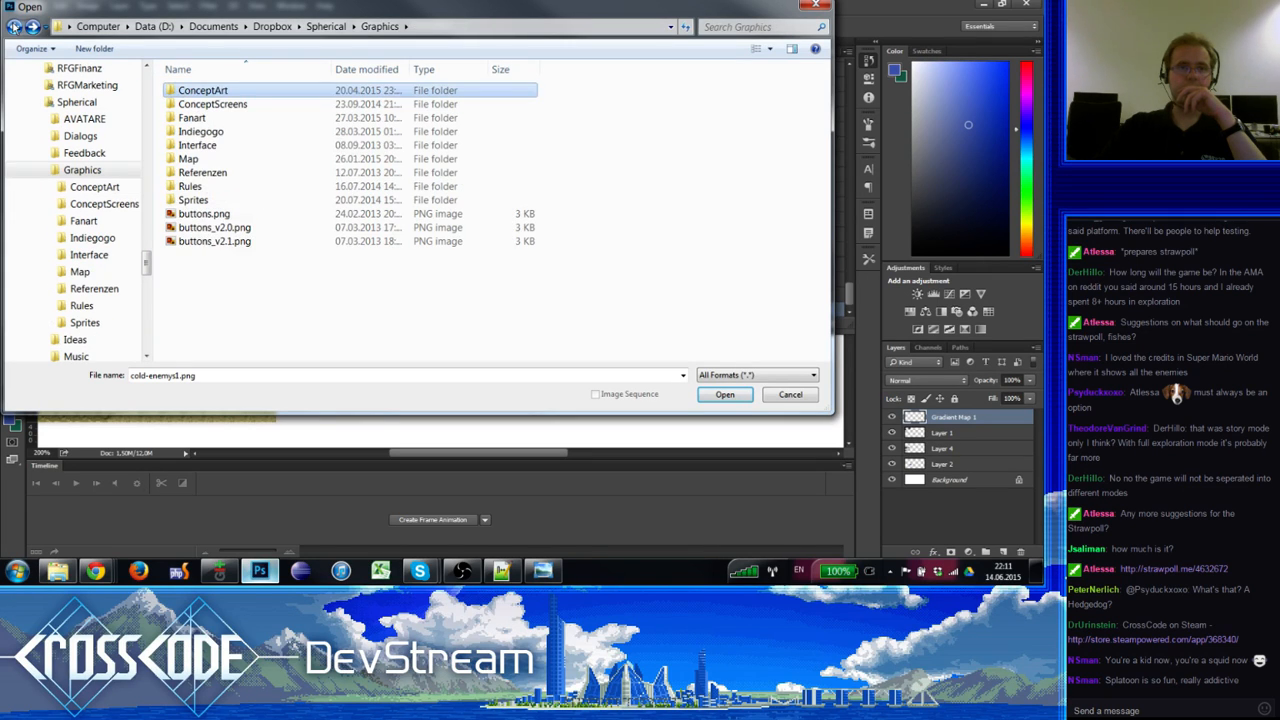
click(13, 26)
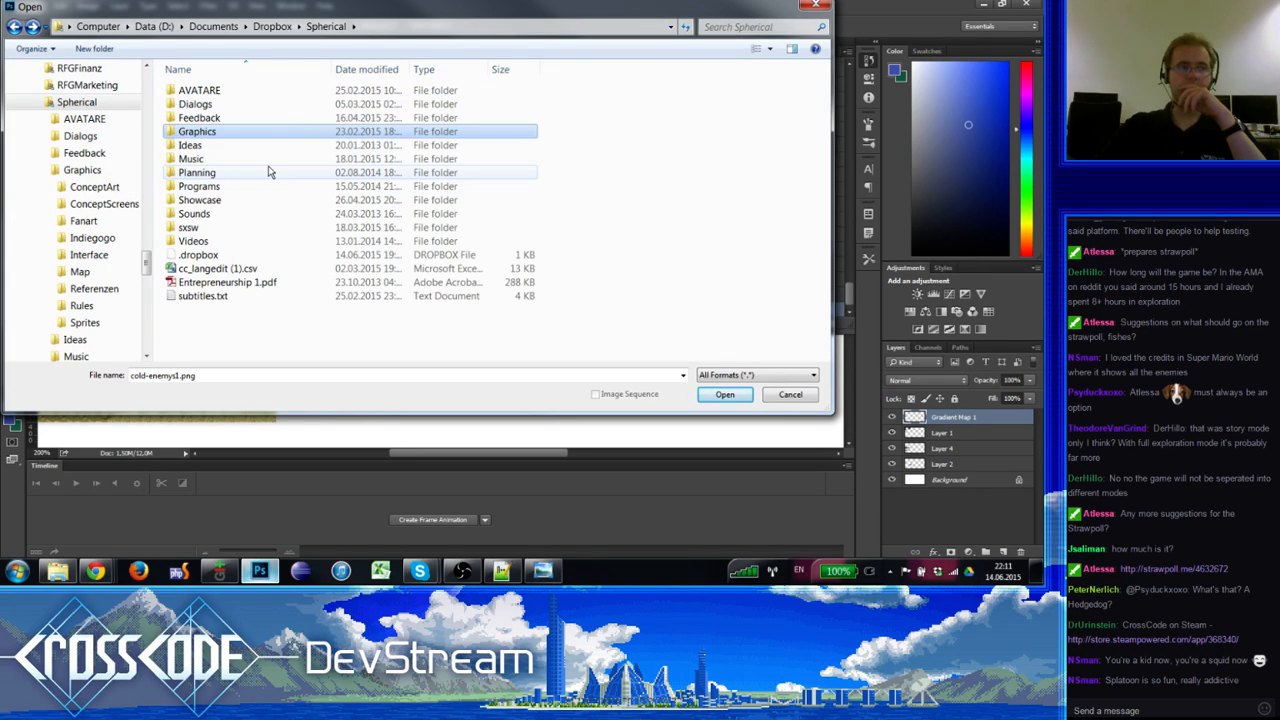
click(203, 133)
double_click(190, 145)
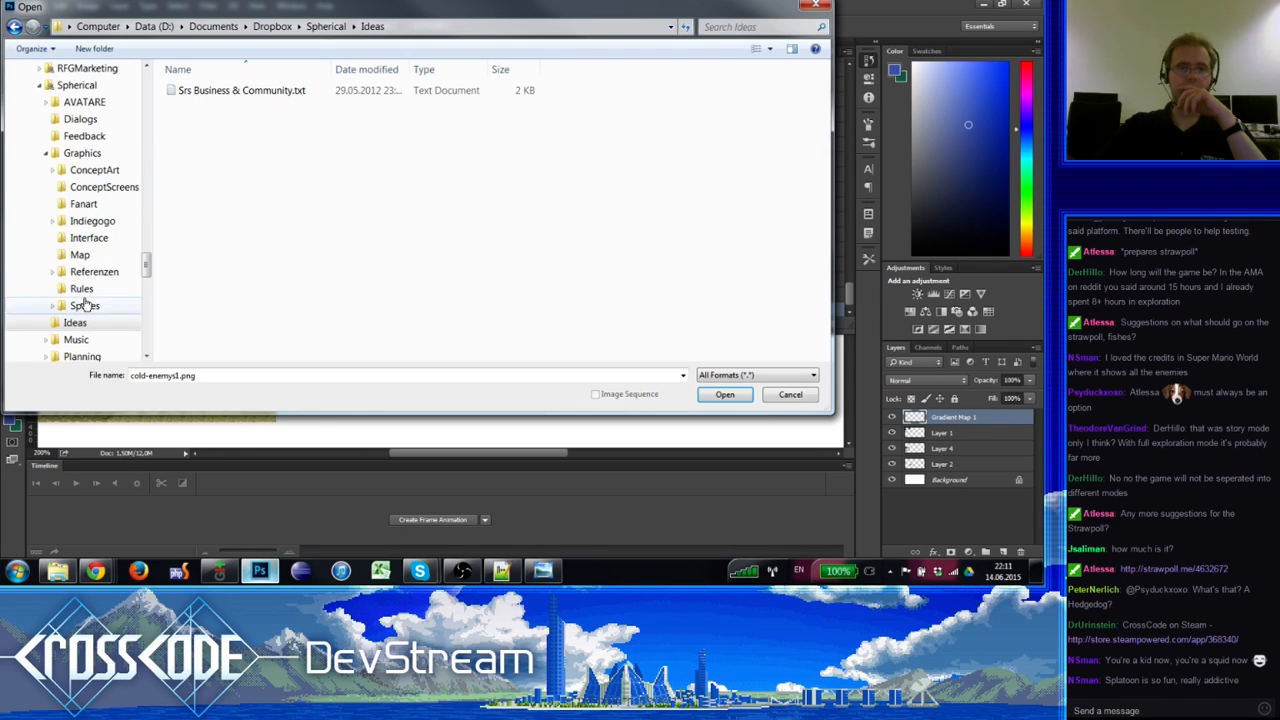
click(82, 153)
click(94, 170)
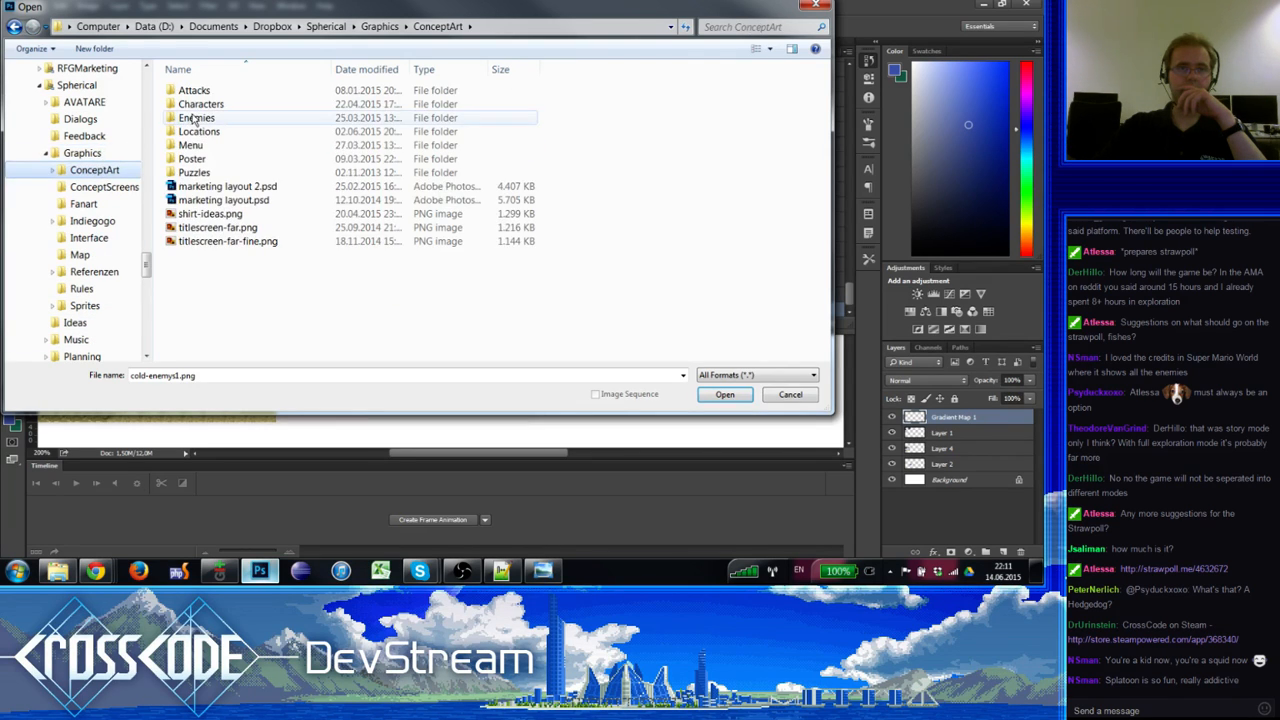
Step: Go through Characters to Classes > Hexacast and select the hexa file
double_click(200, 104)
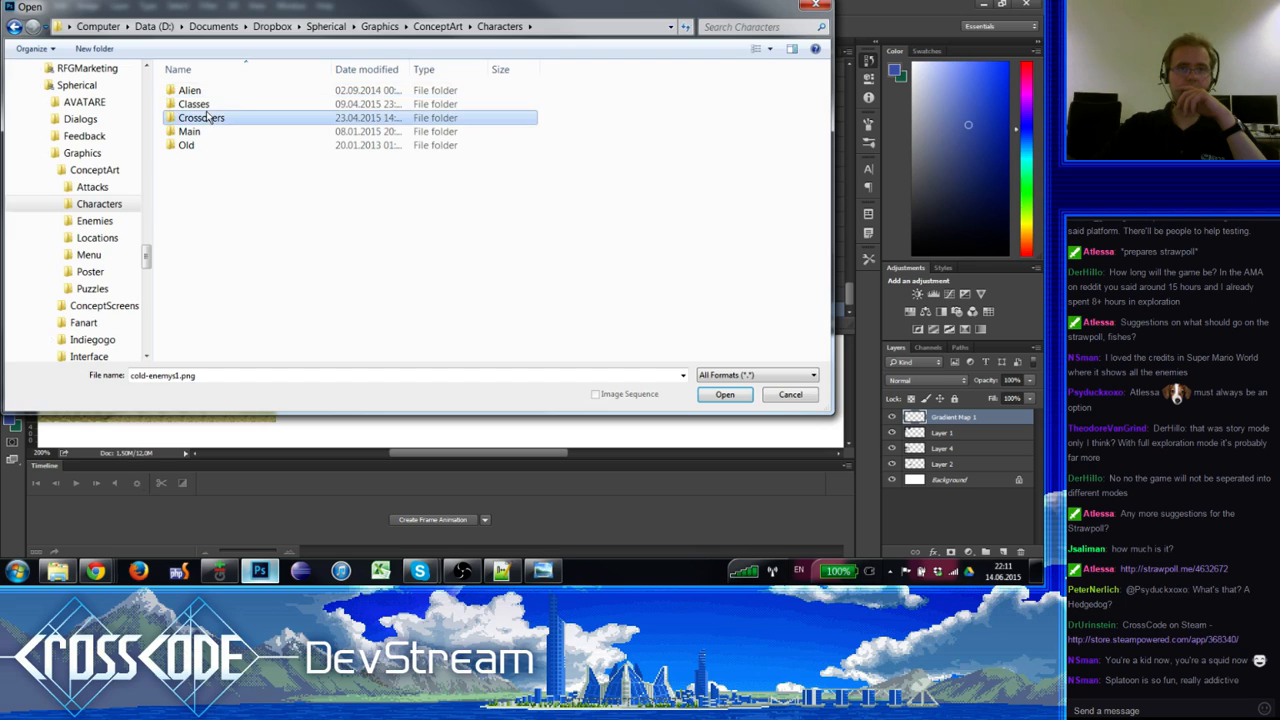
double_click(200, 117)
click(98, 305)
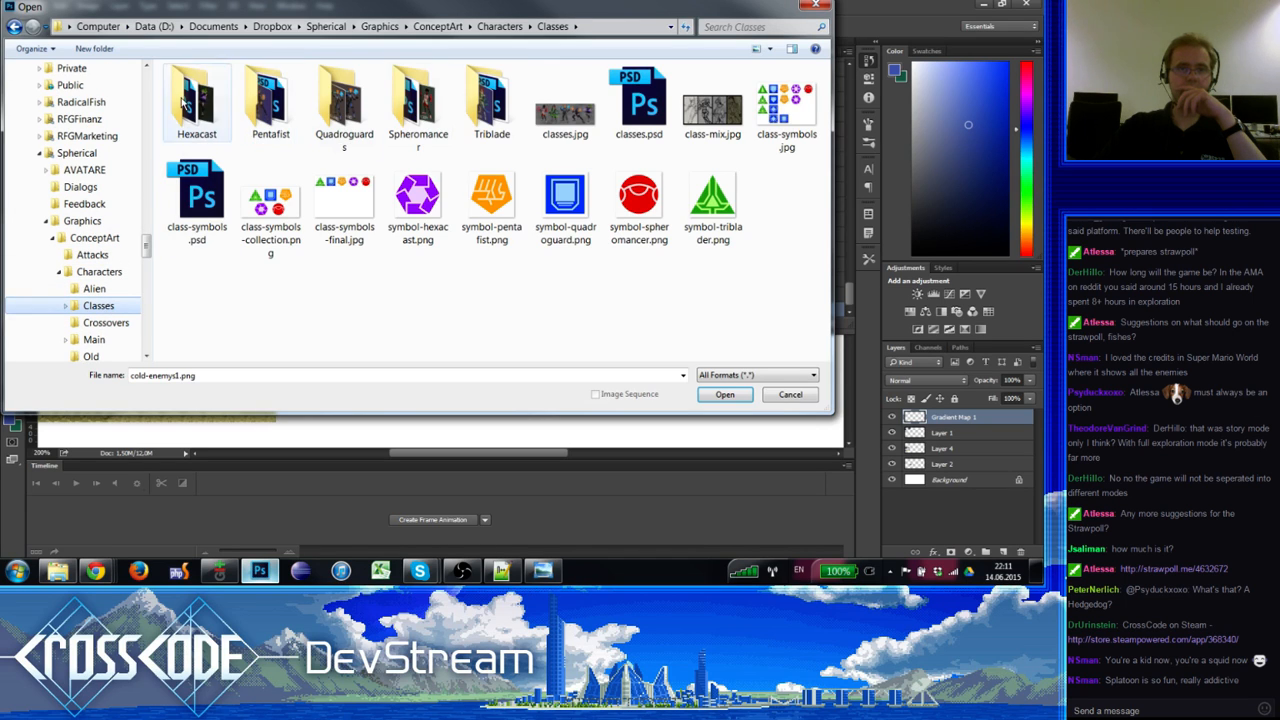
double_click(200, 105)
click(342, 105)
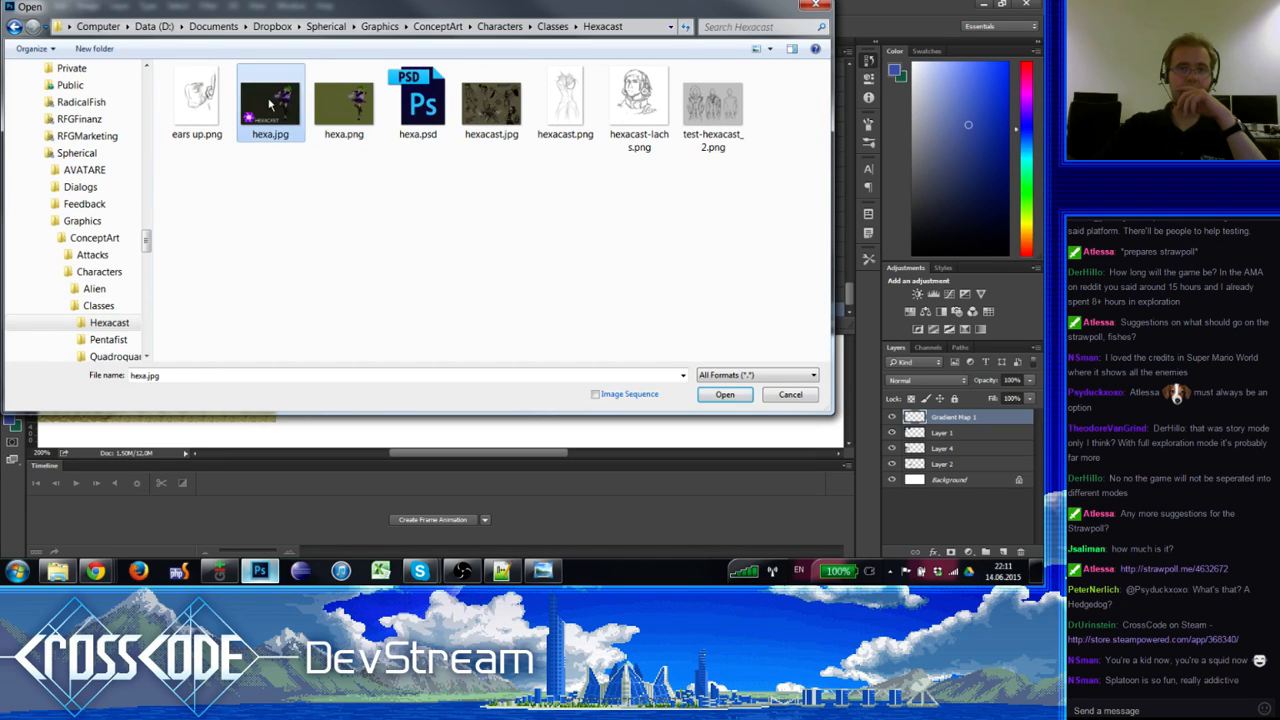
click(482, 106)
Step: Open hexa.psd, zoom in on the glowing hands, then zoom back out
double_click(420, 106)
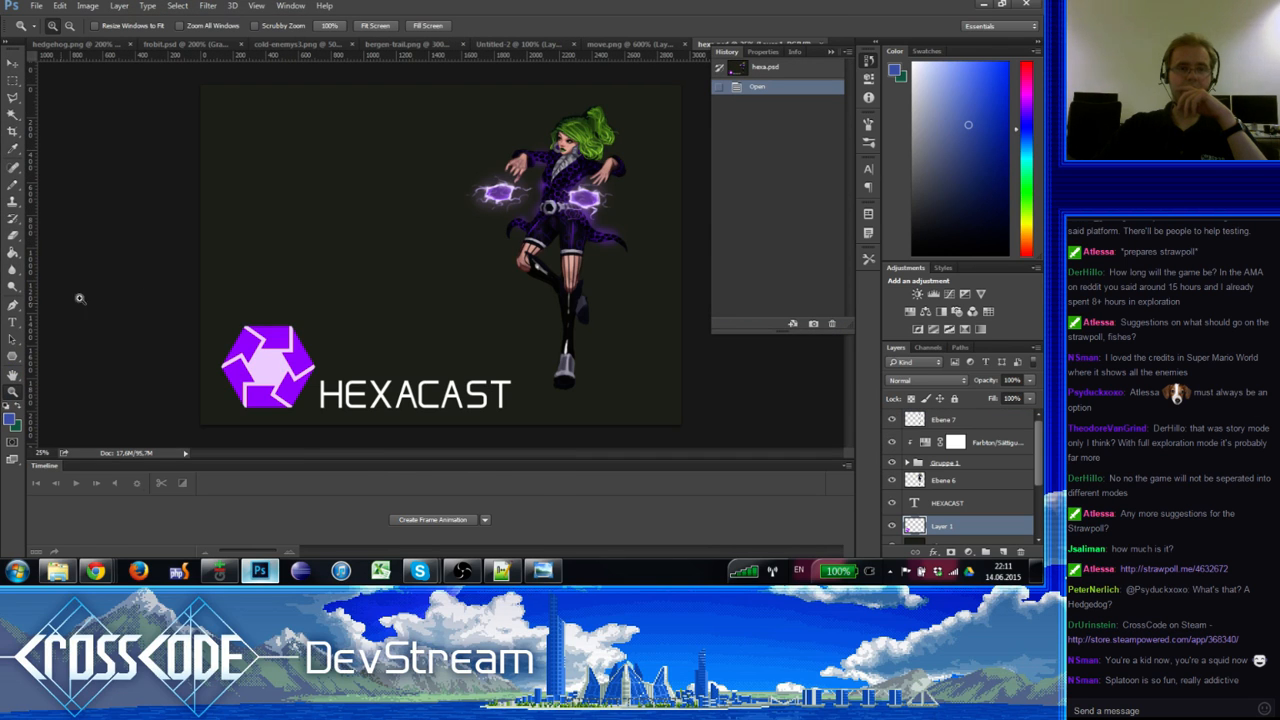
click(600, 214)
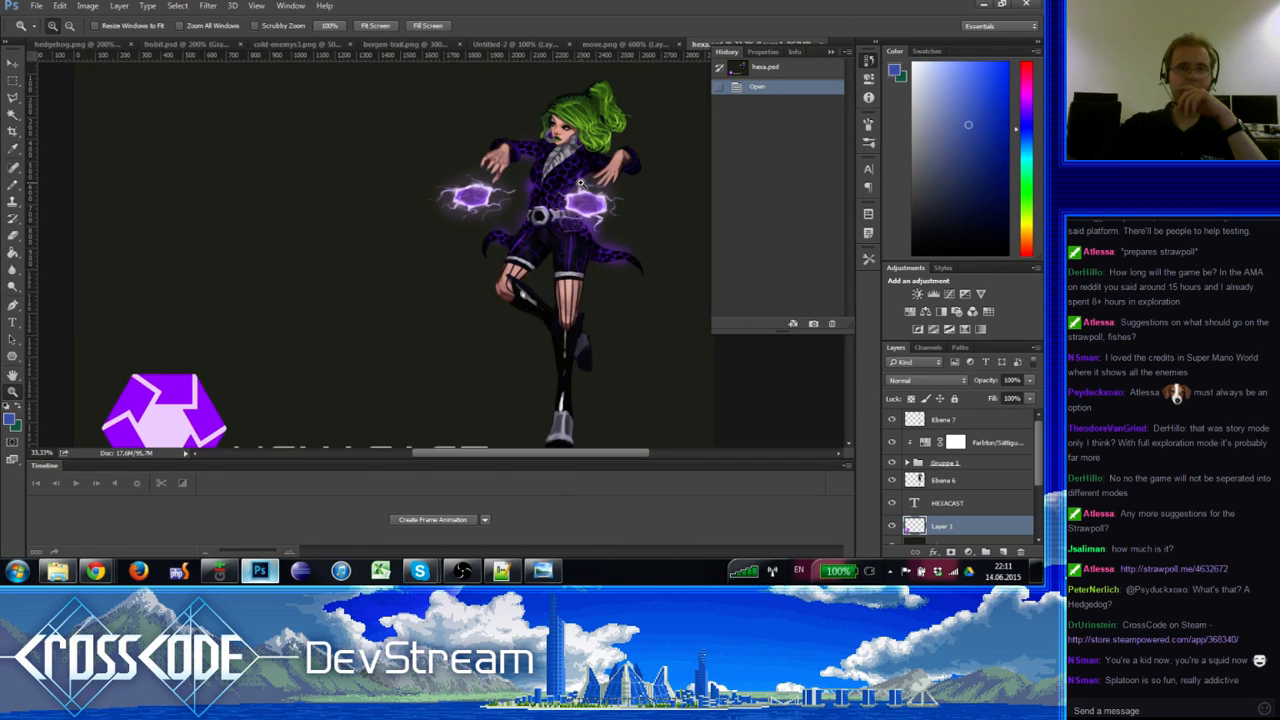
alt+click(579, 184)
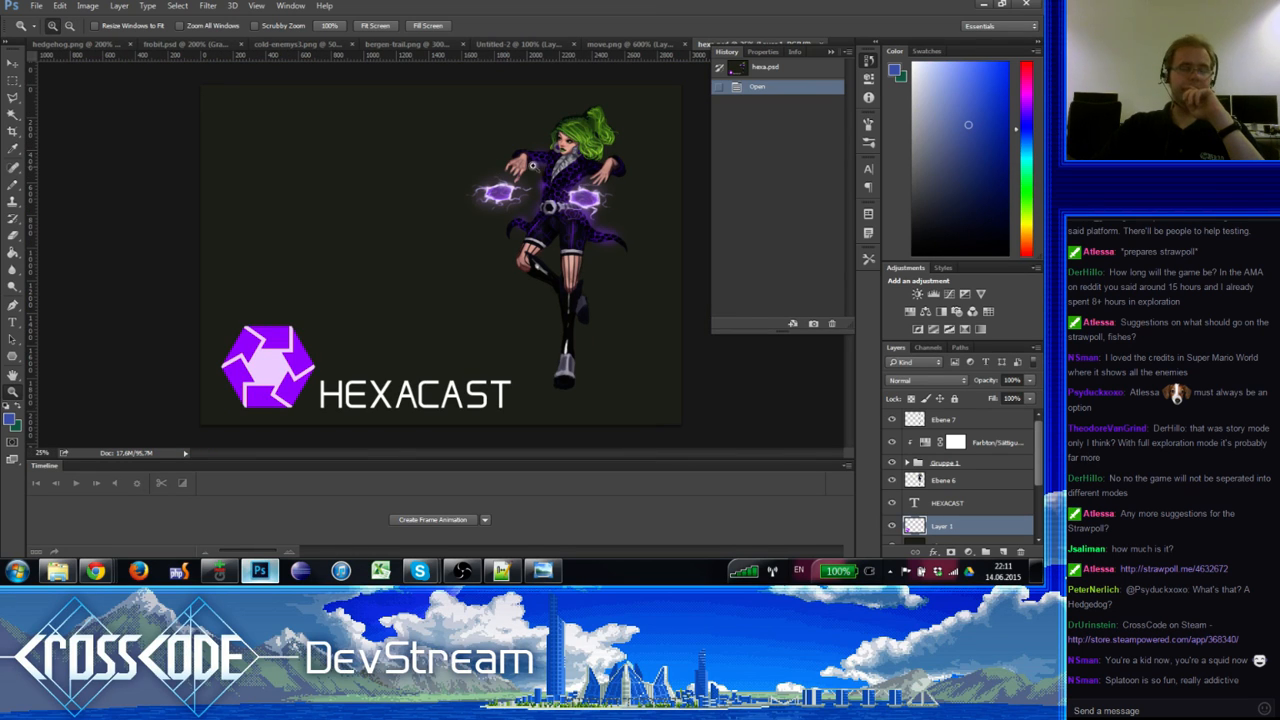
Step: Open the hexacast.jpg sketch sheet from File > Open
click(36, 5)
click(52, 30)
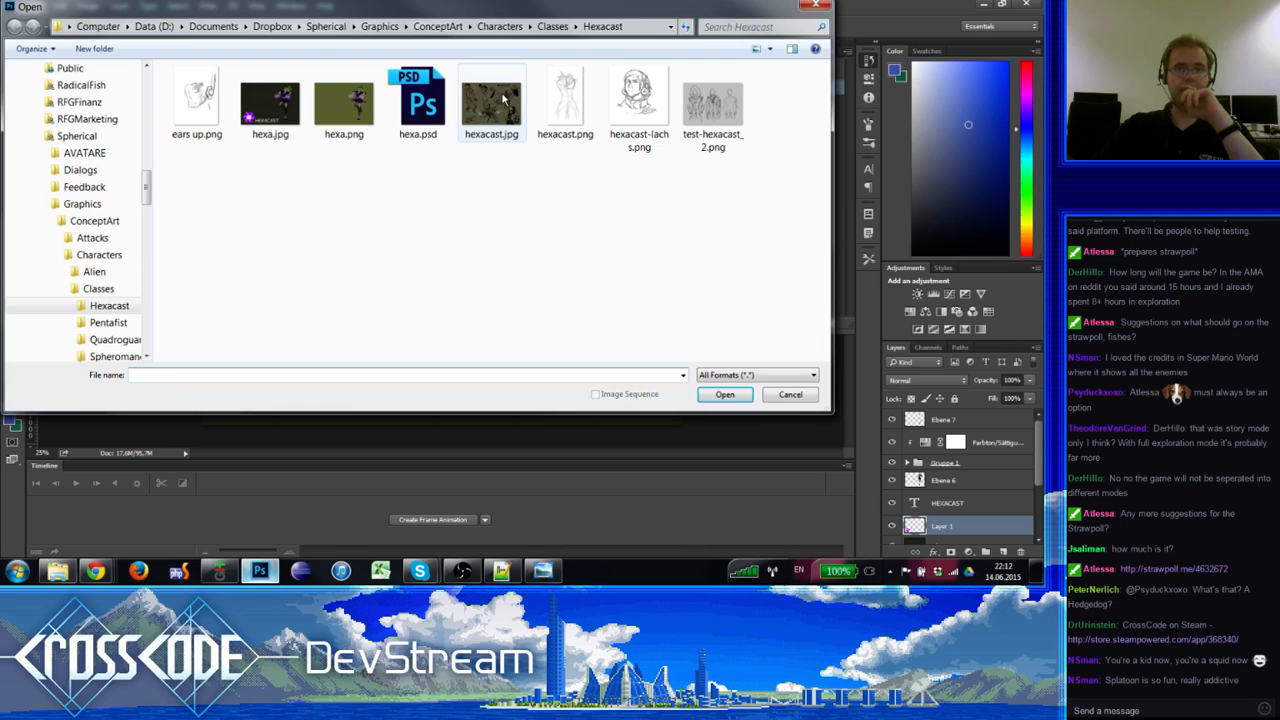
double_click(489, 105)
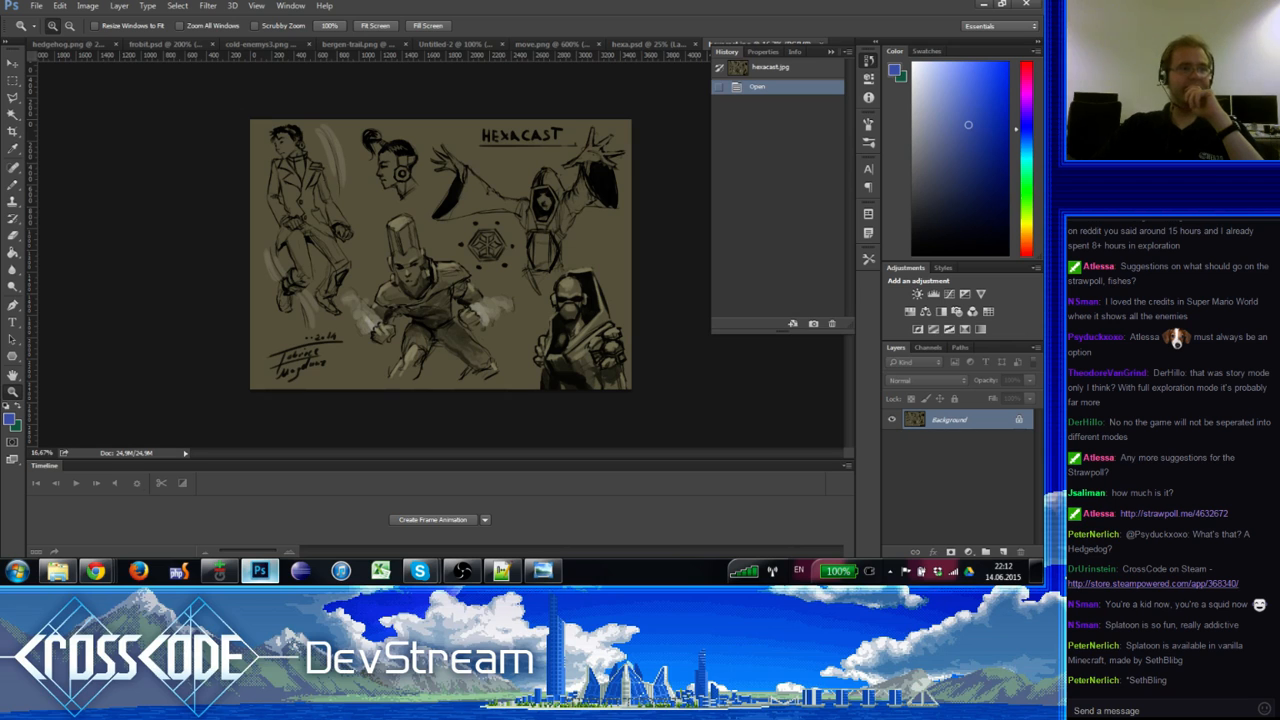
Step: Open the chat's Straw Poll link and vote for 'Something Ace Attorney'
click(1174, 514)
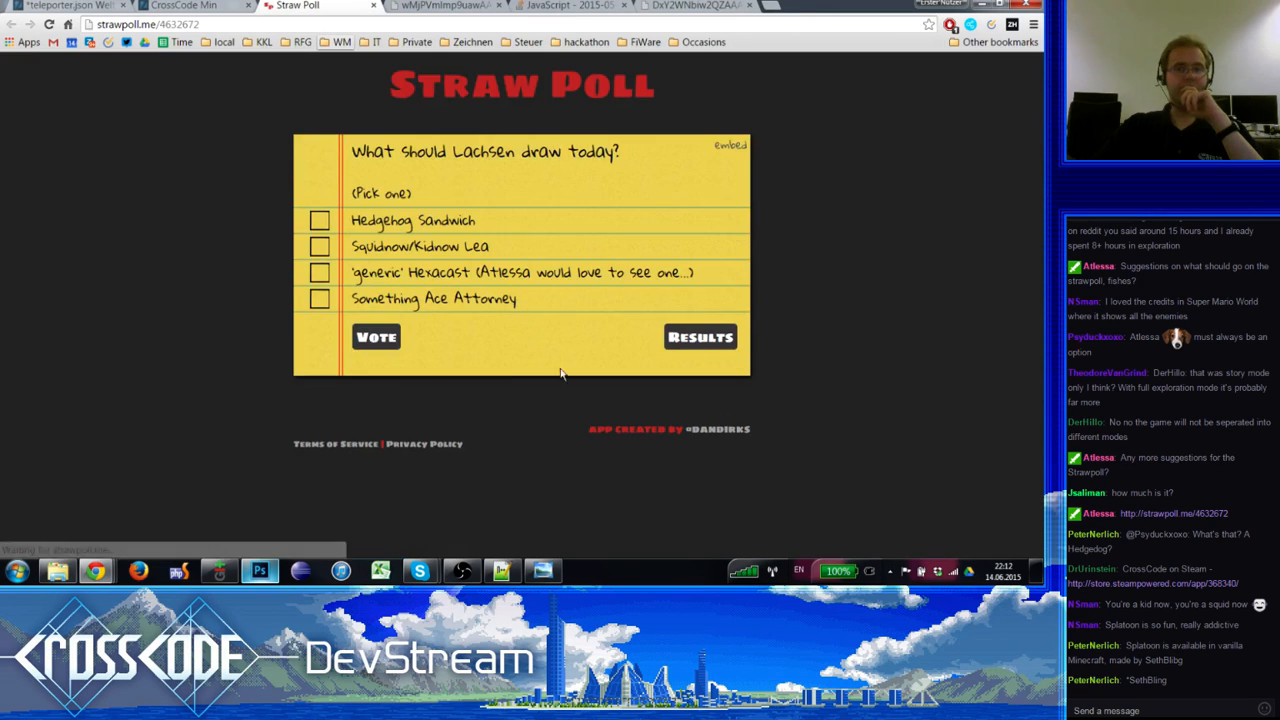
click(319, 298)
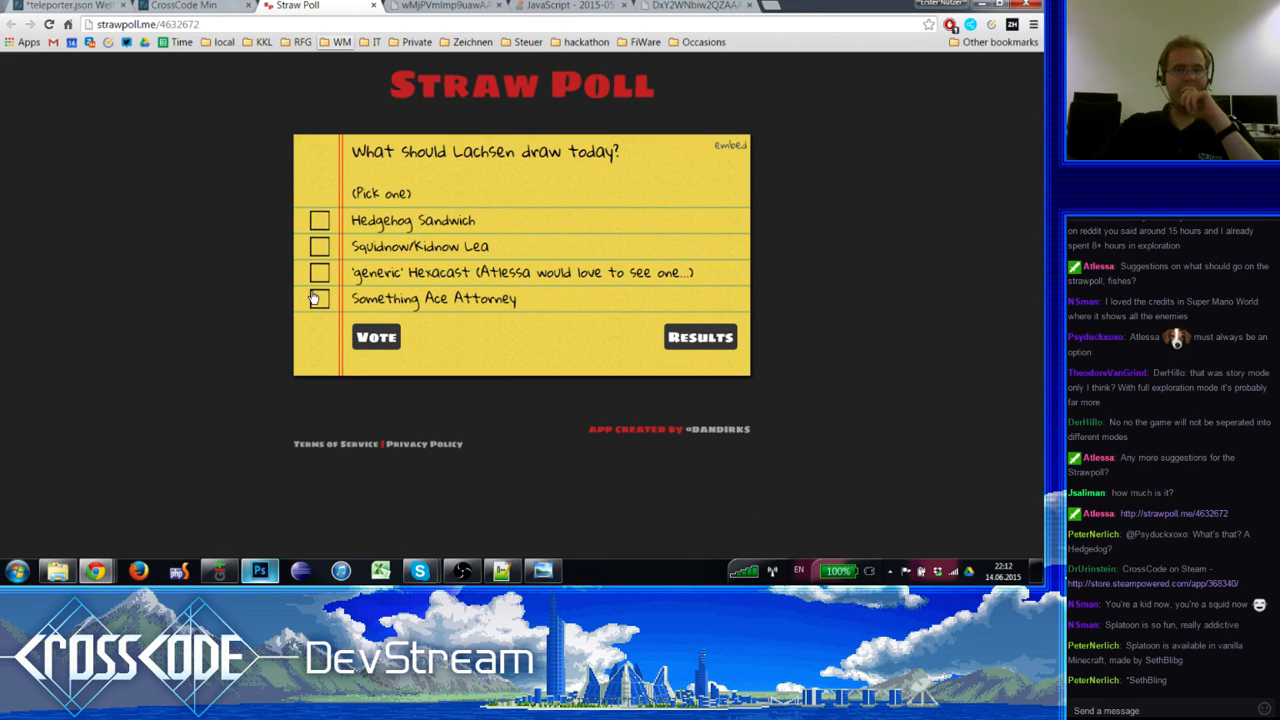
click(394, 337)
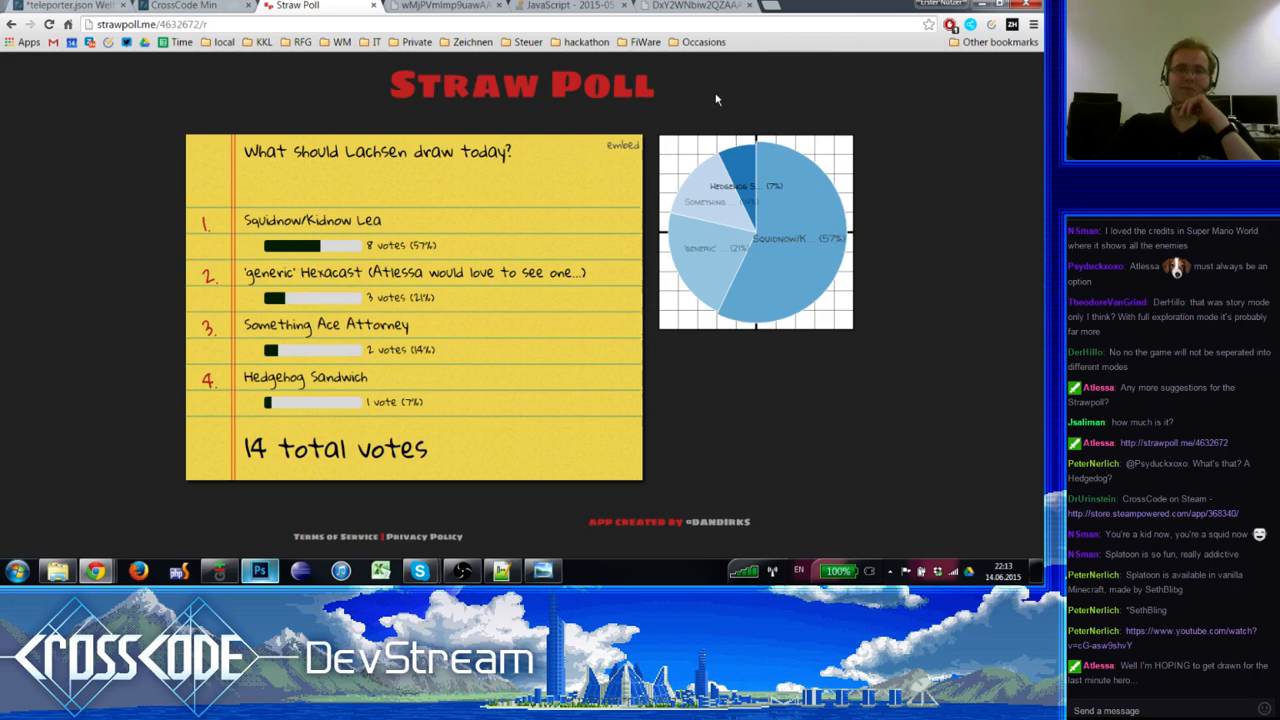
Step: Open a new tab and search Google for 'Godot ace attorney'
click(691, 5)
click(770, 5)
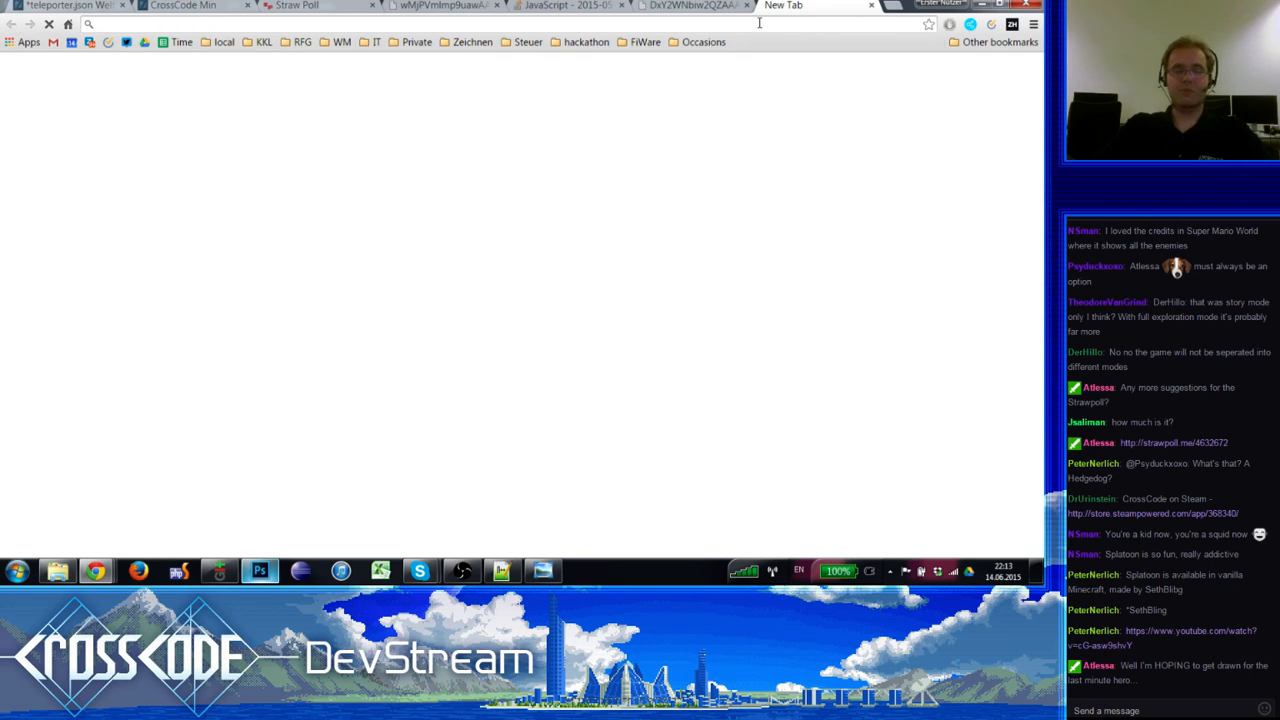
text(k)
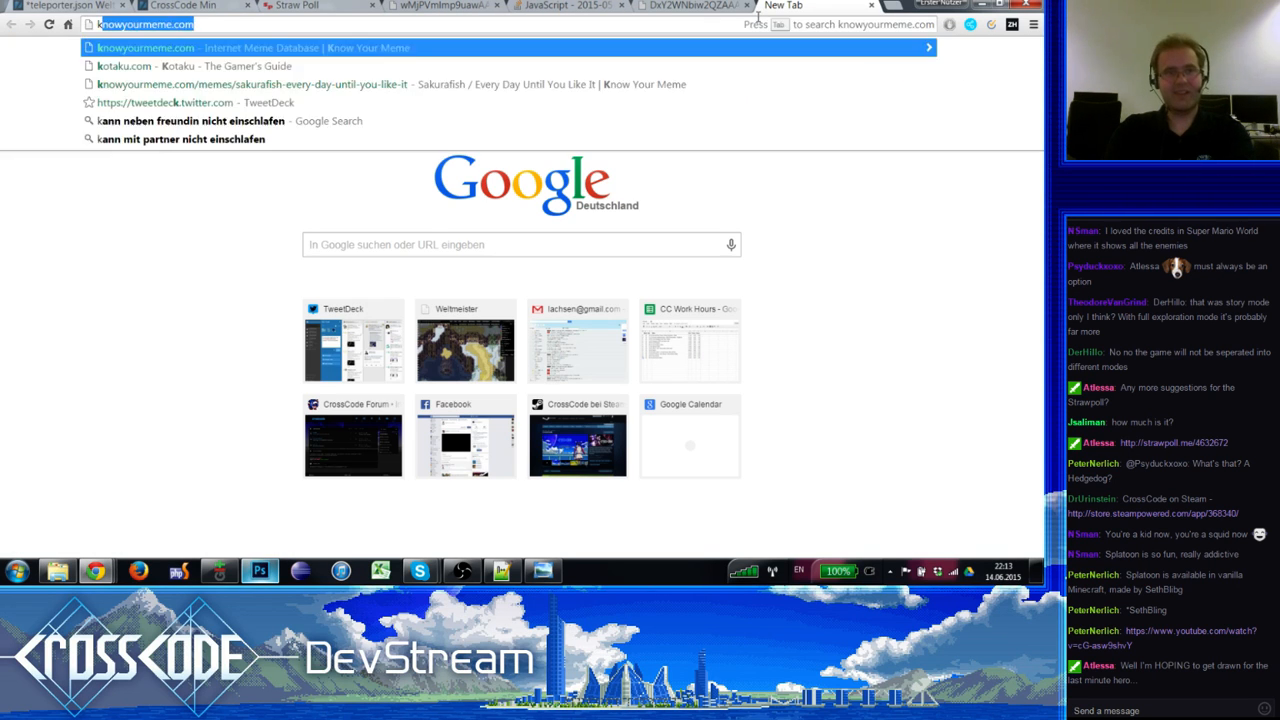
key(BackSpace)
key(BackSpace)
text(h)
key(BackSpace)
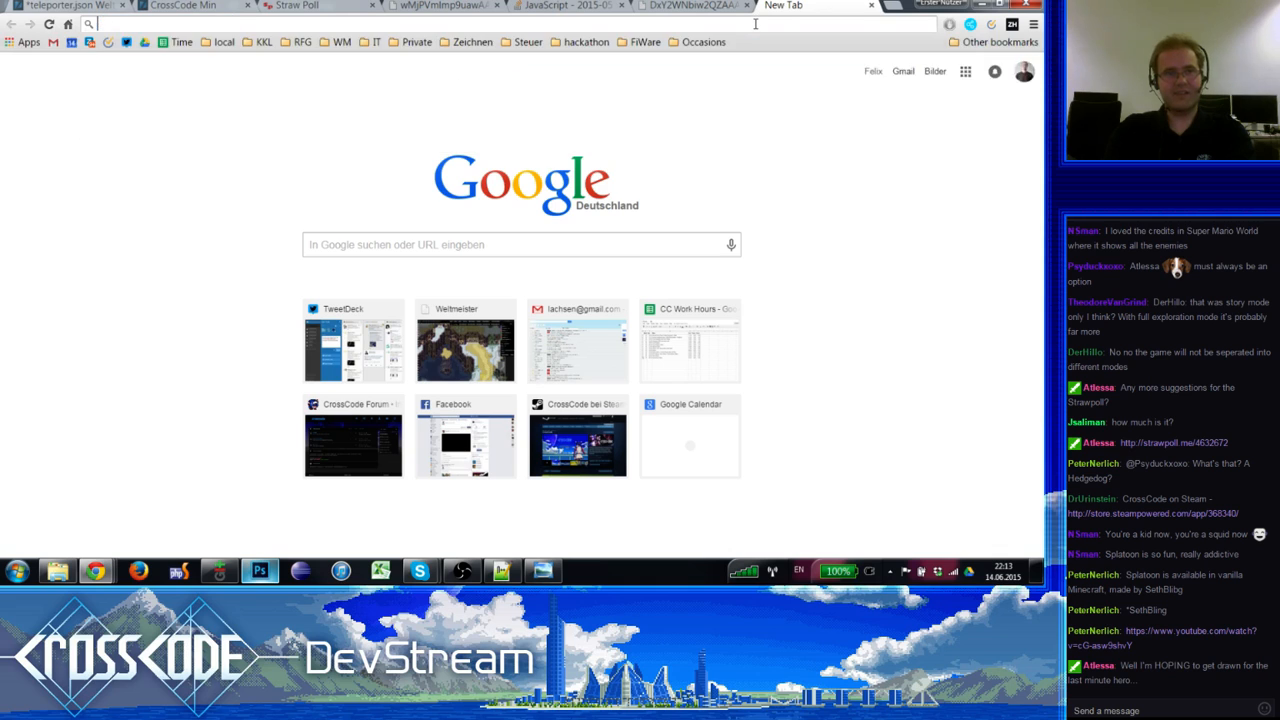
text(coff)
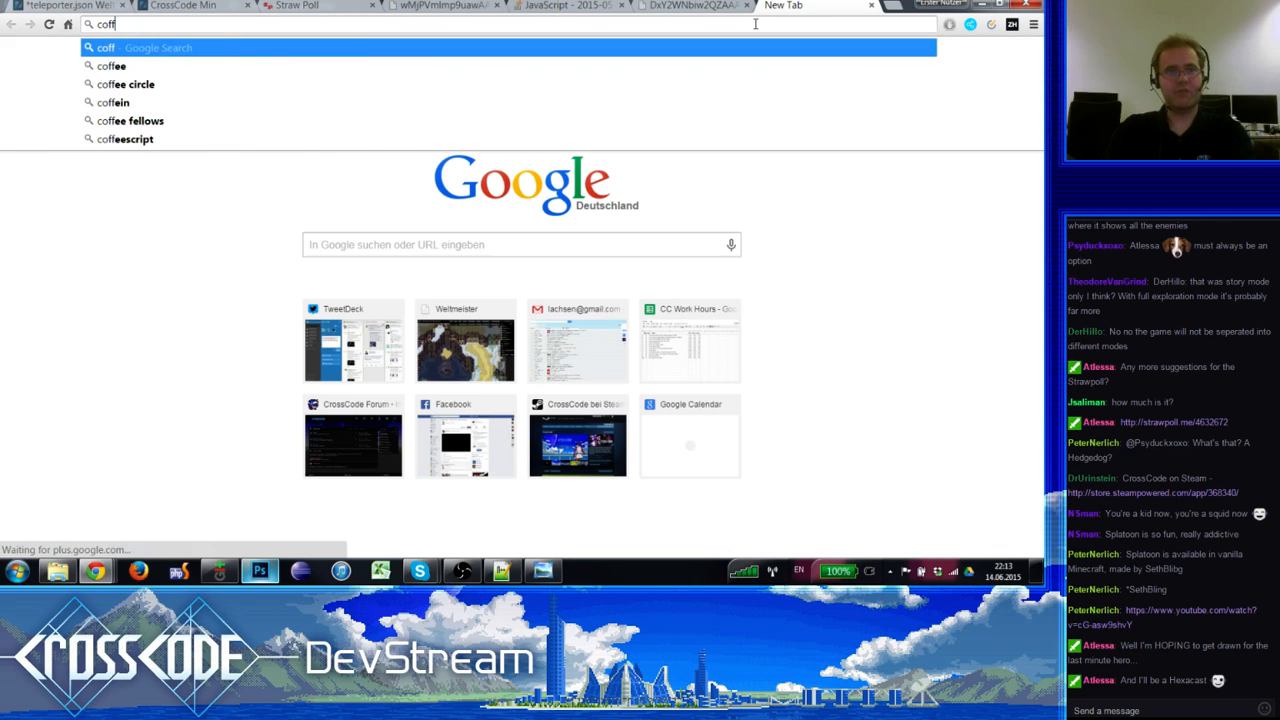
text(ee pro)
key(BackSpace)
key(BackSpace)
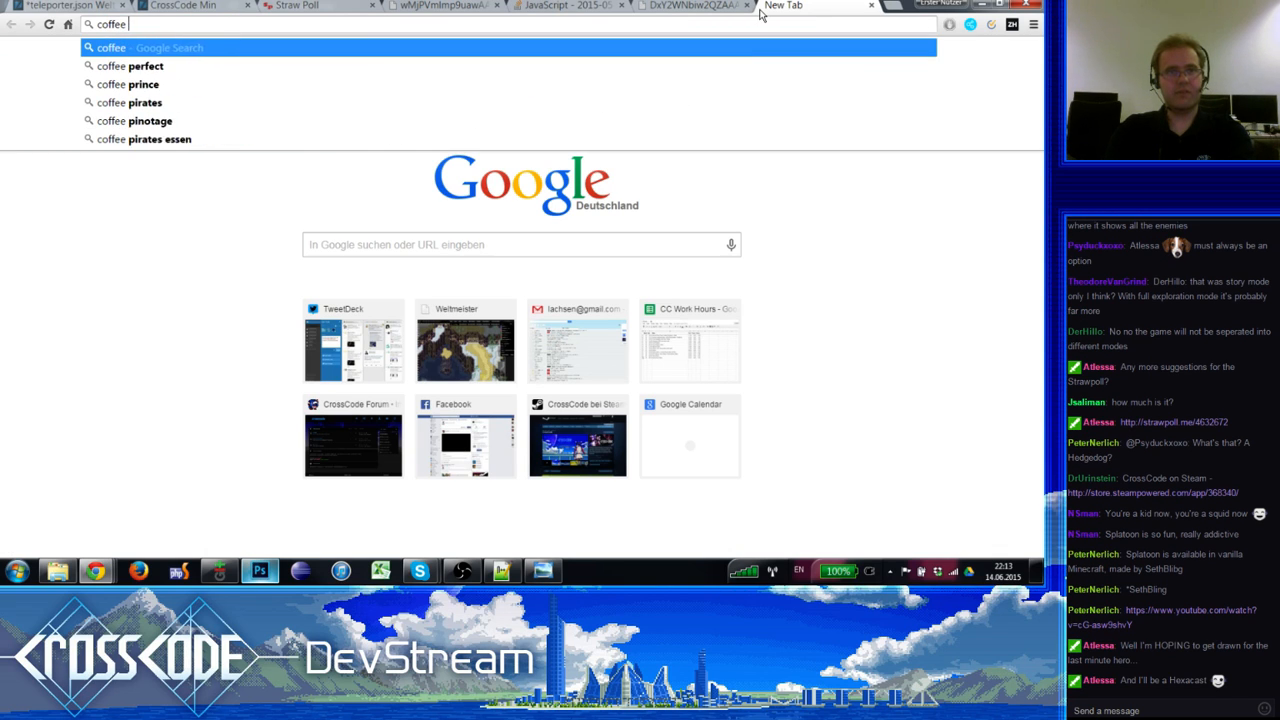
key(BackSpace)
text(ace a)
key(ctrl+a)
text(Gord)
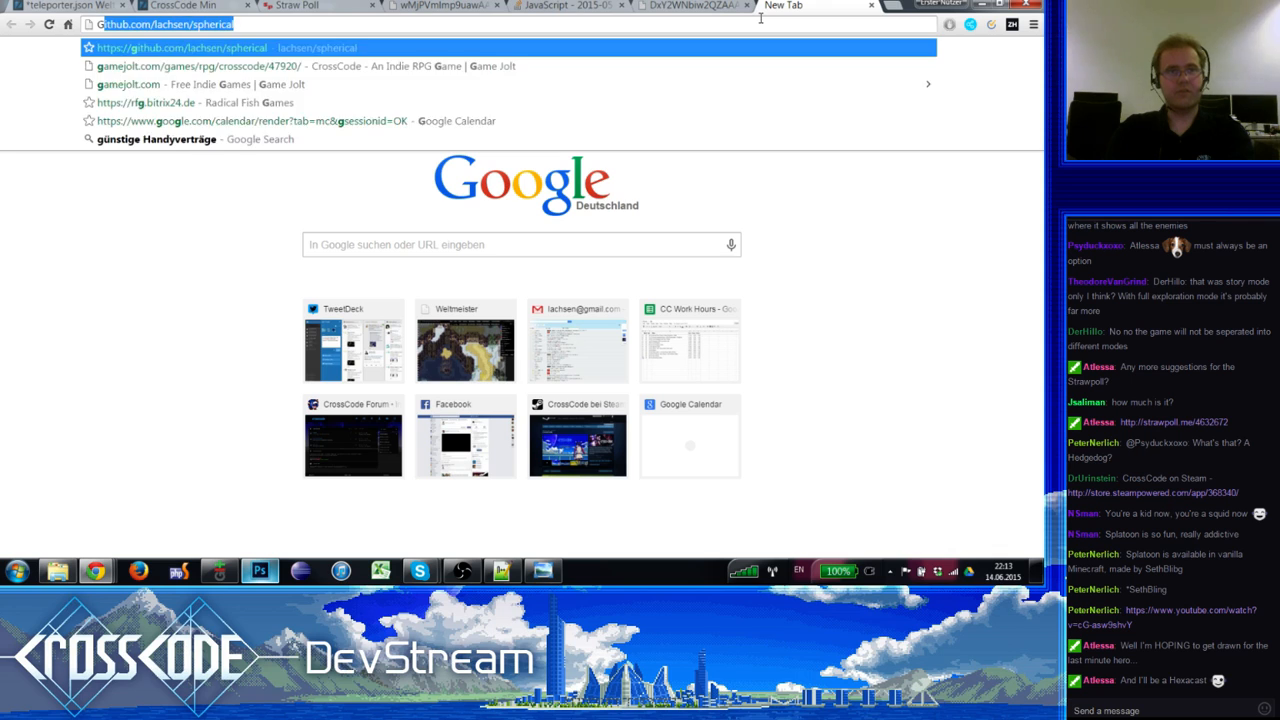
text(o ace atto)
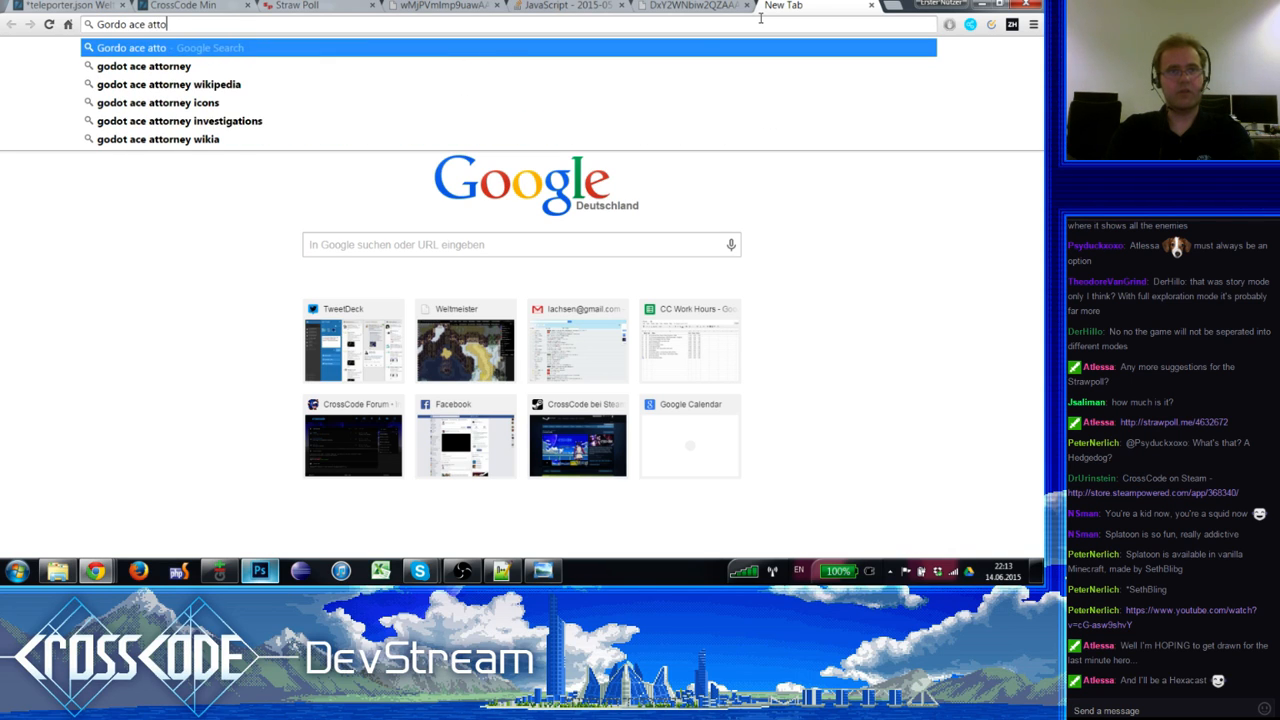
key(BackSpace)
key(BackSpace)
key(BackSpace)
key(BackSpace)
key(BackSpace)
key(BackSpace)
key(BackSpace)
key(BackSpace)
key(BackSpace)
key(BackSpace)
key(BackSpace)
text(dot)
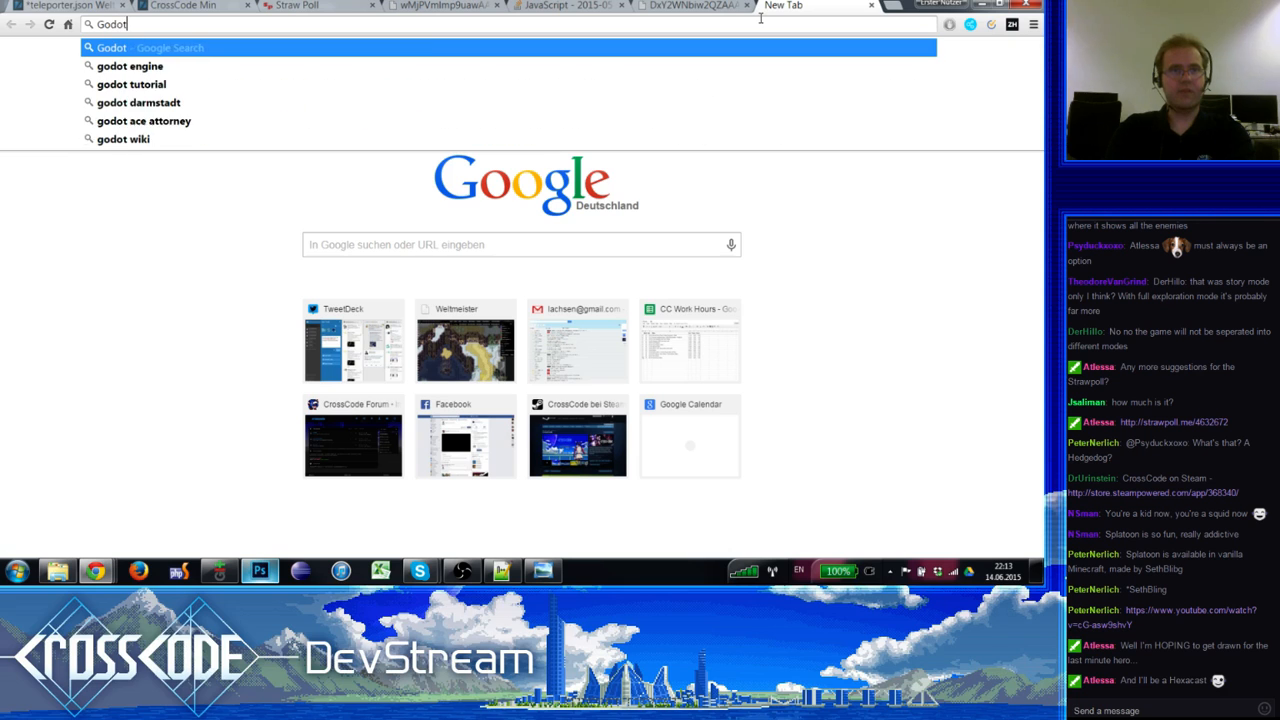
text( ace attorney)
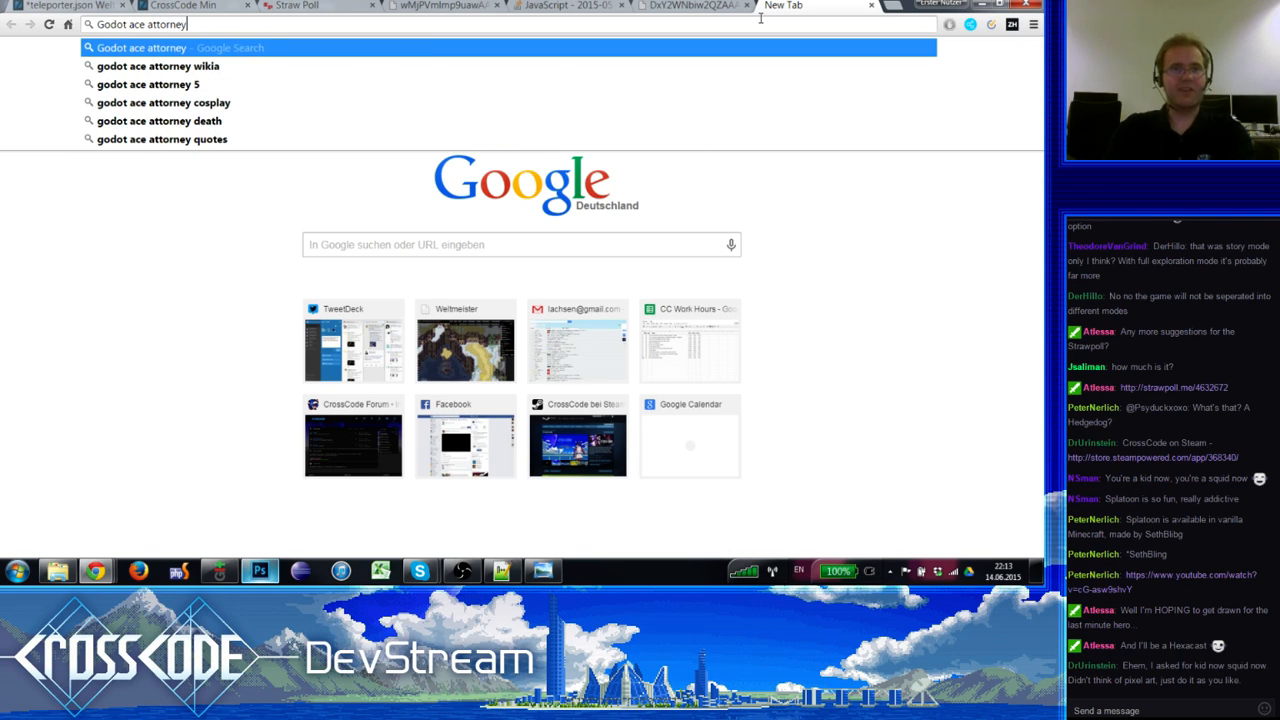
key(Return)
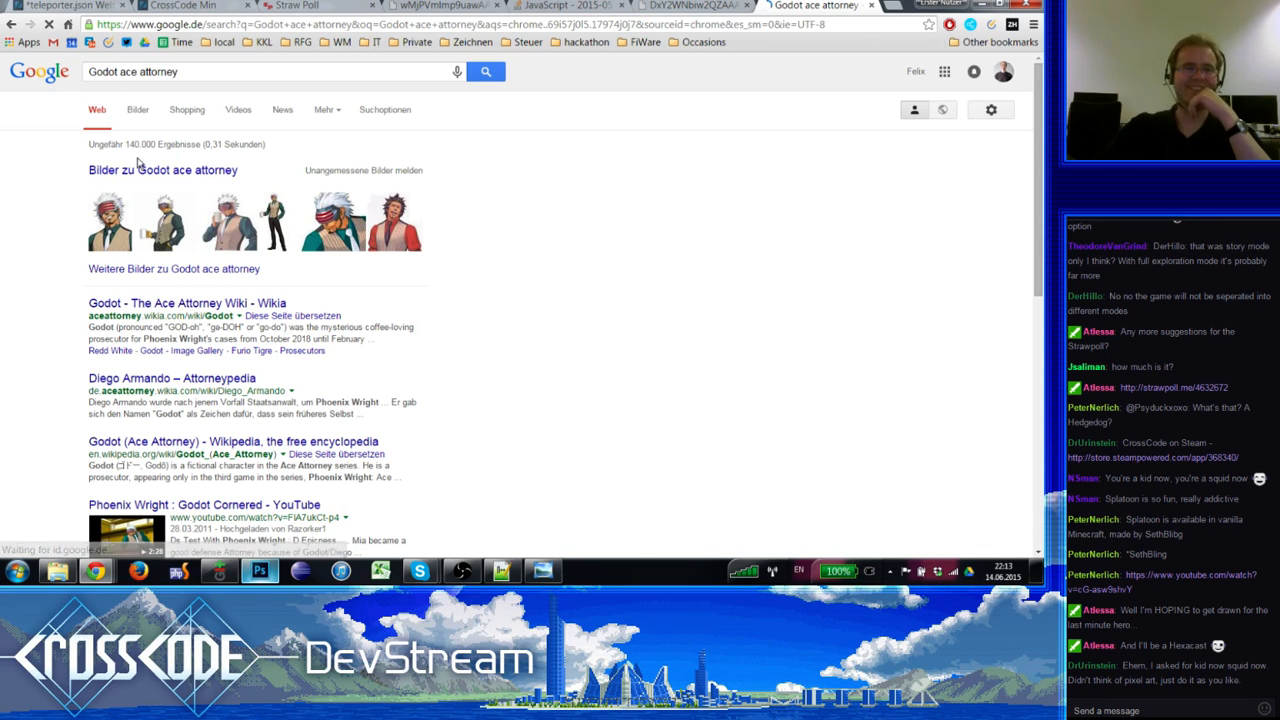
Step: Switch to Godot image results, then flip back to the CrossCode game tab
click(144, 113)
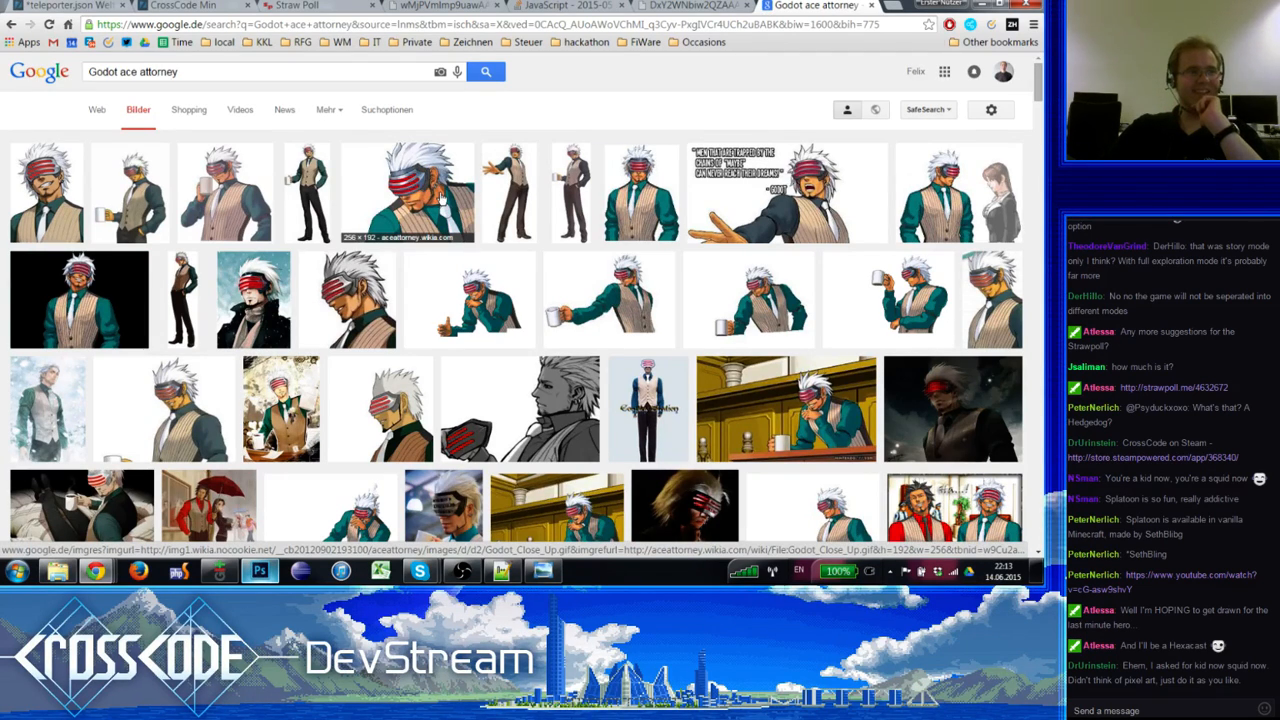
click(688, 7)
click(805, 6)
click(560, 6)
Step: Reload the Straw Poll results to refresh the vote counts
click(412, 7)
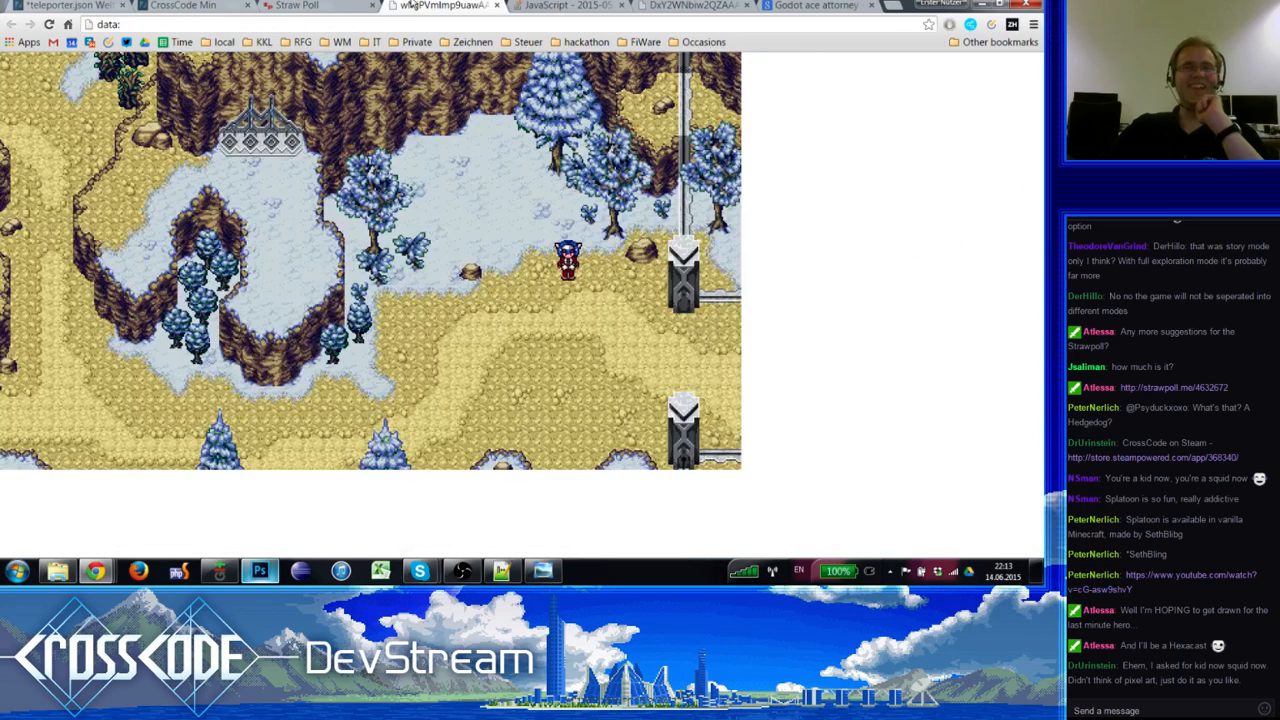
click(300, 6)
click(50, 25)
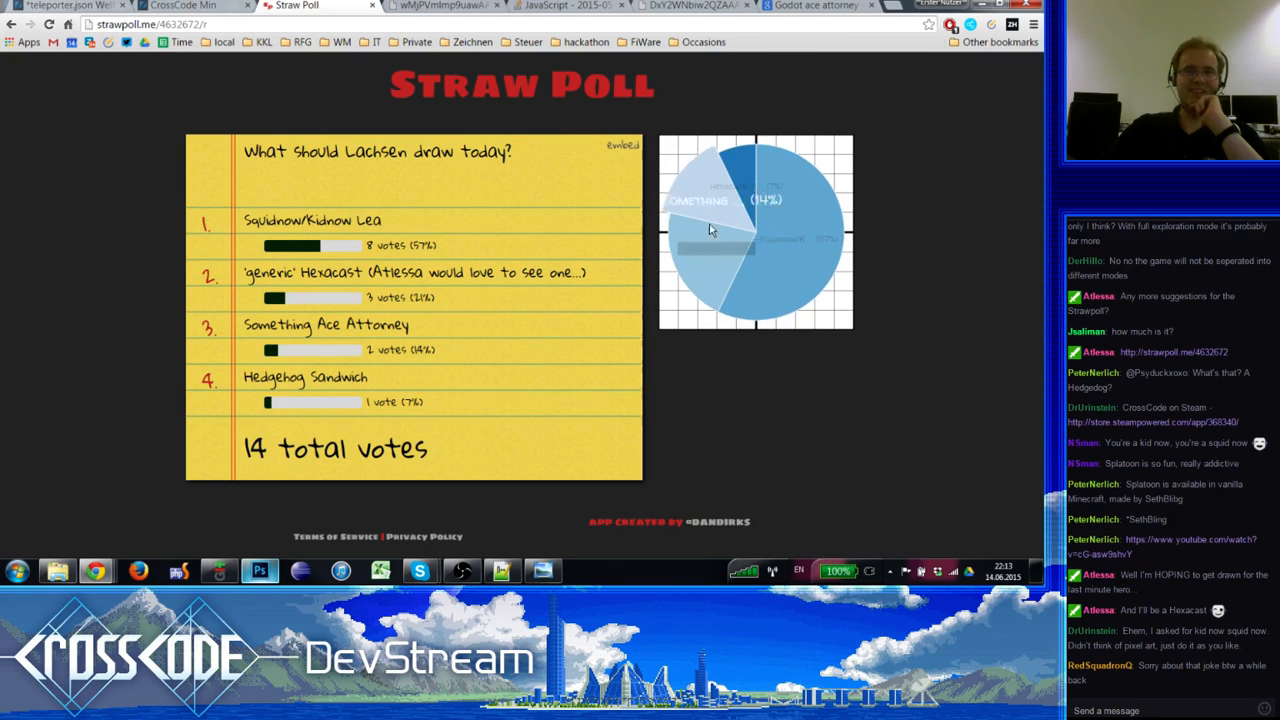
Step: Look through the Godot images, game tabs, and Photoshop's Hexacast sketch
key(ctrl+9)
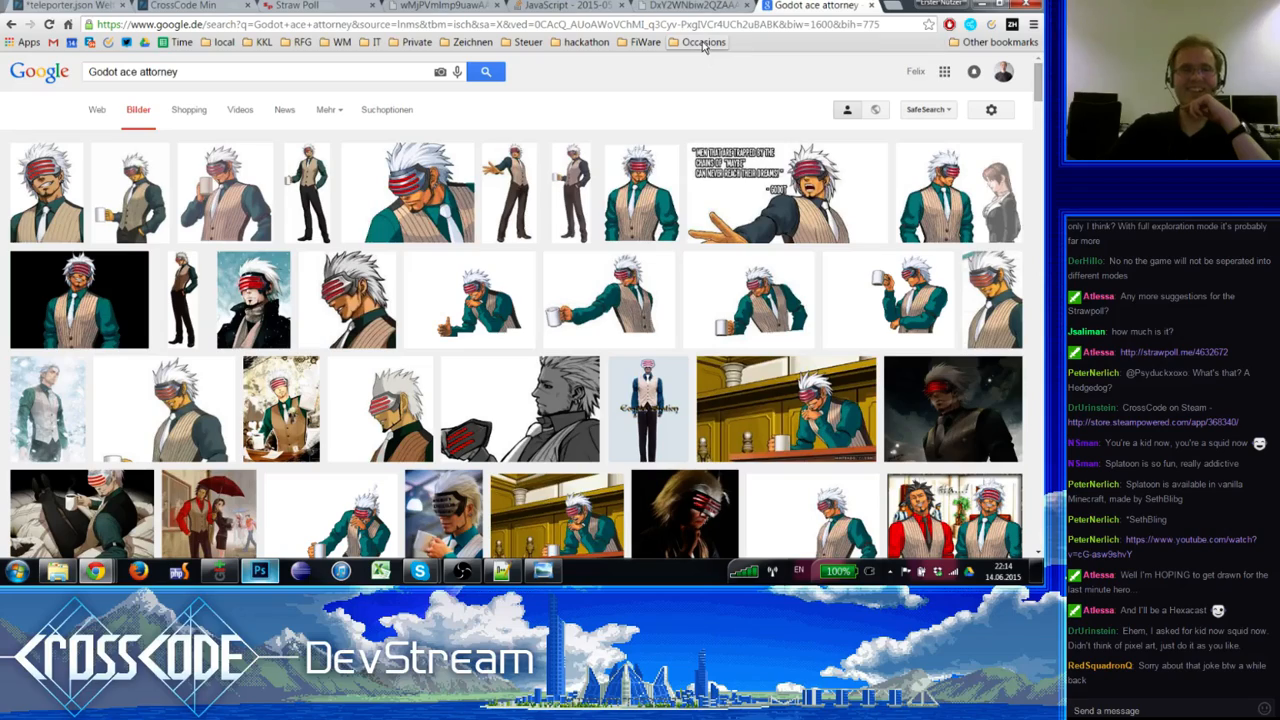
click(702, 5)
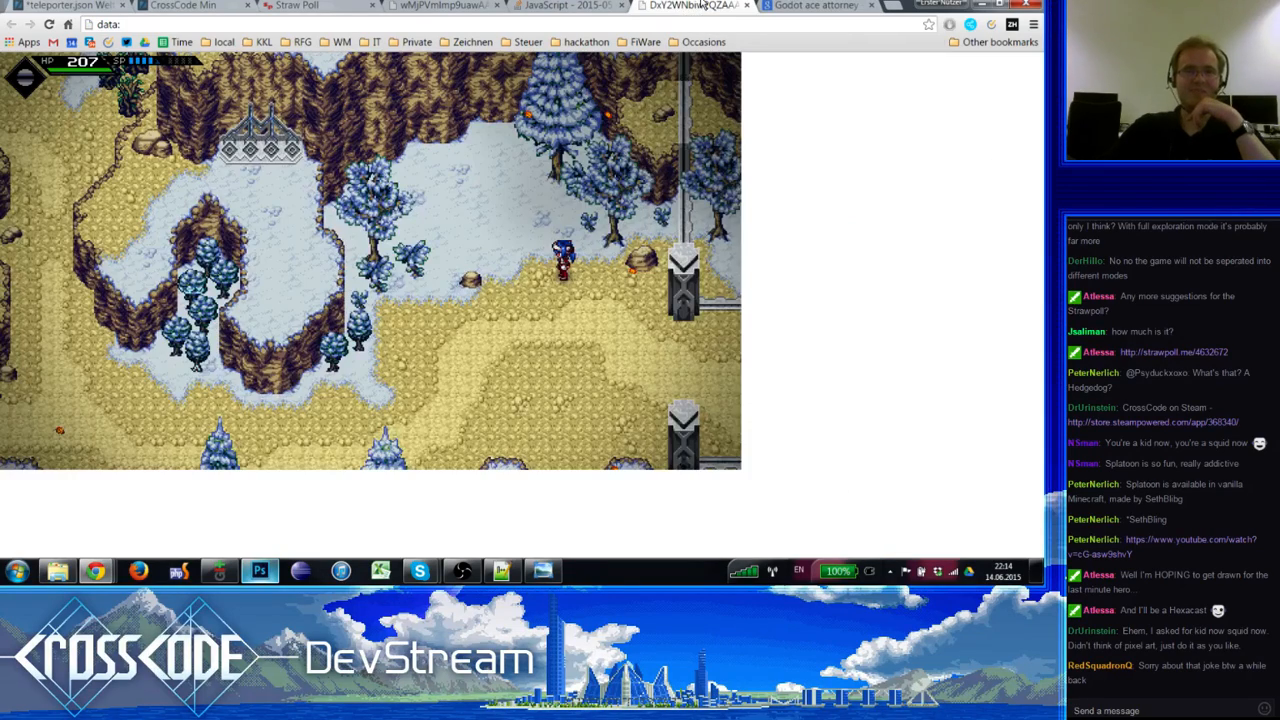
click(565, 5)
click(466, 5)
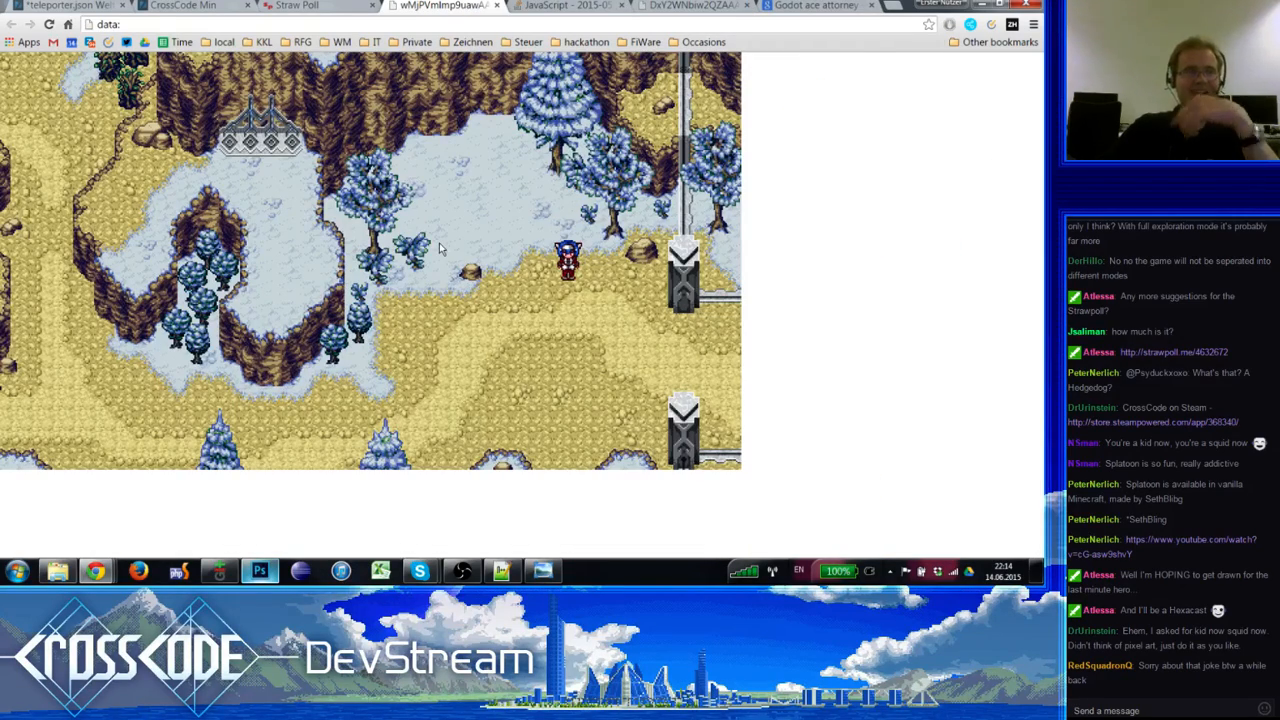
key(super+Tab)
key(alt+Tab)
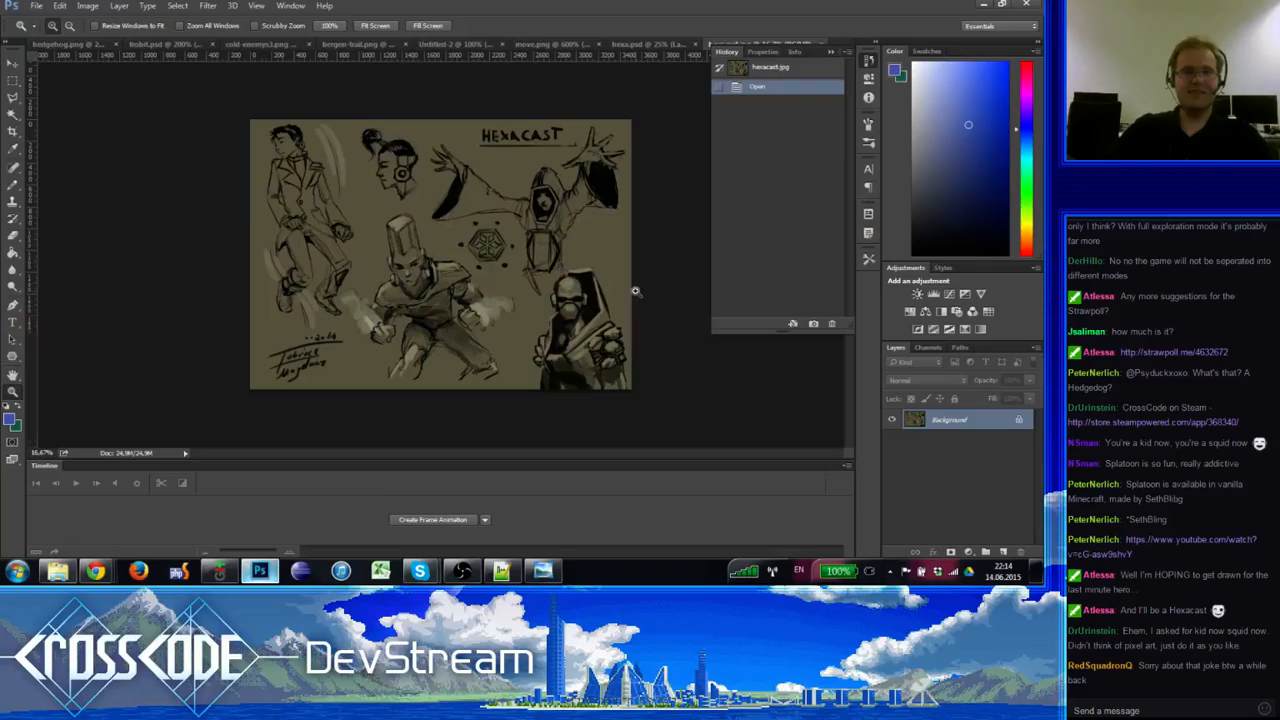
key(alt+Tab)
Step: Reload the poll again, then start a new-tab search for 'Kid snow squit know'
click(645, 5)
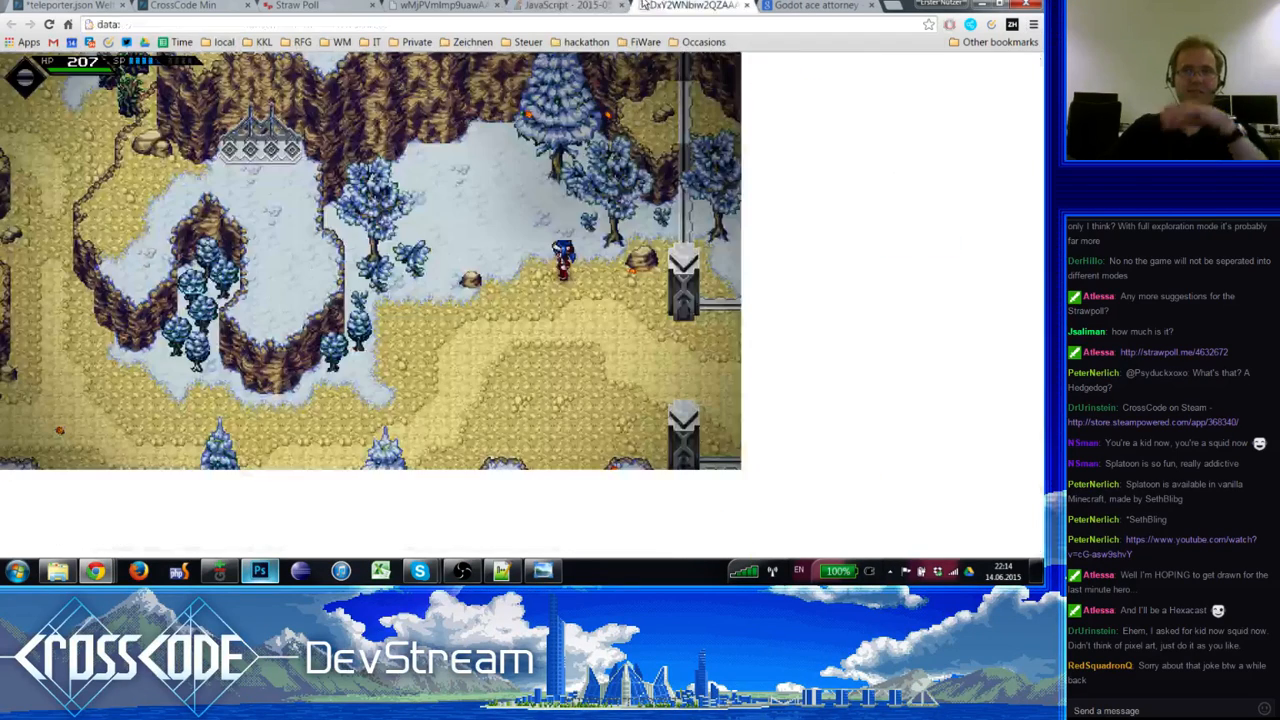
click(295, 5)
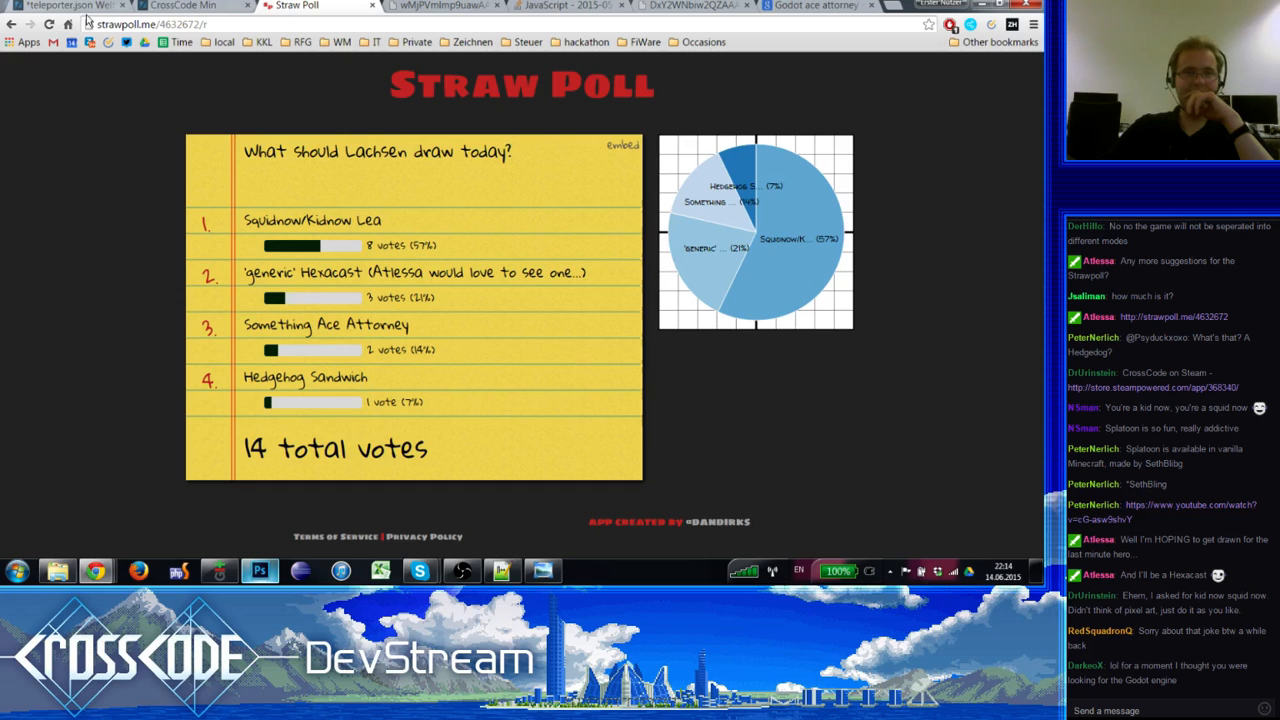
click(49, 29)
click(795, 5)
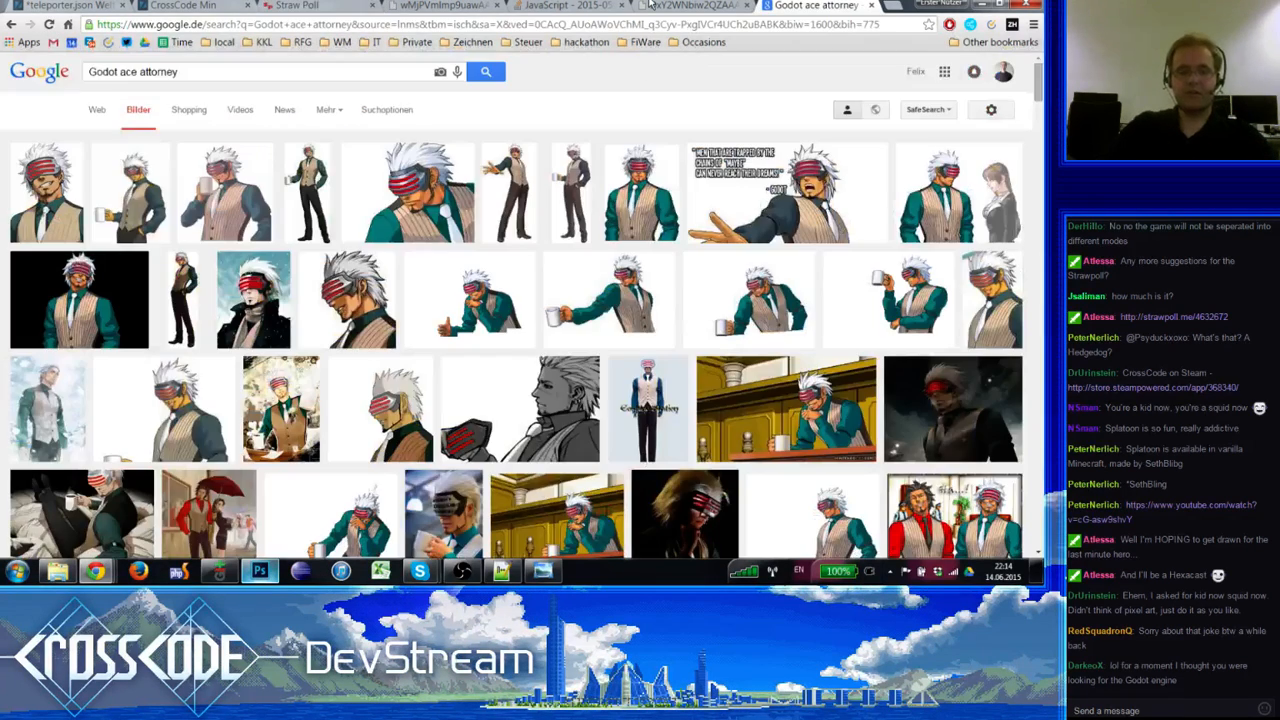
key(ctrl+t)
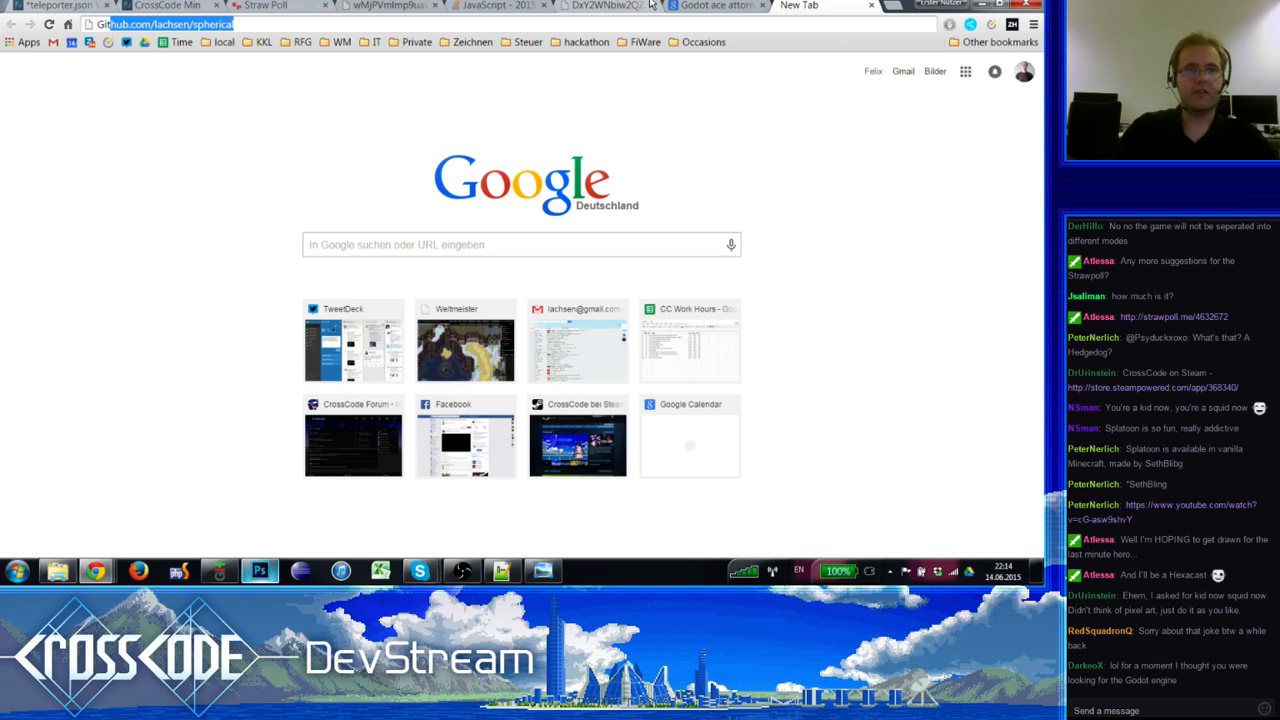
text(Kid s)
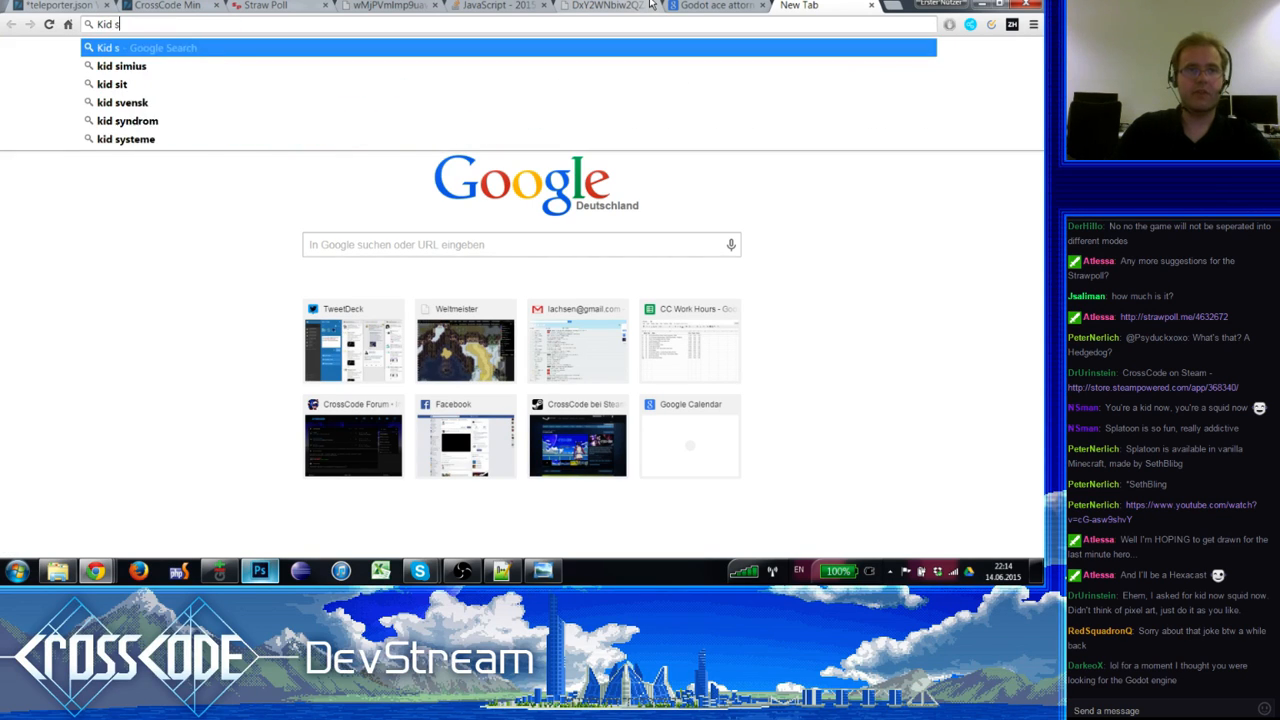
text(now squi)
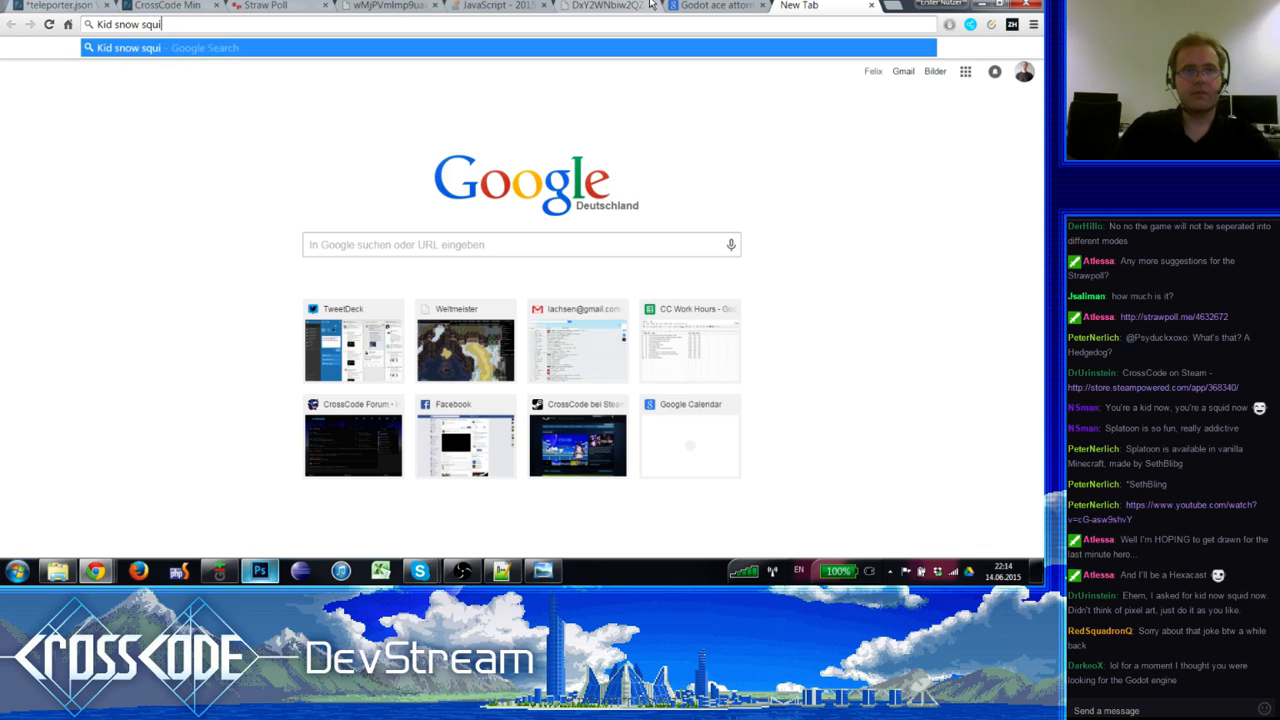
text(t know)
Step: Run the squid kid search and open Know Your Meme's 'Squid Kid' Commercial result
key(Return)
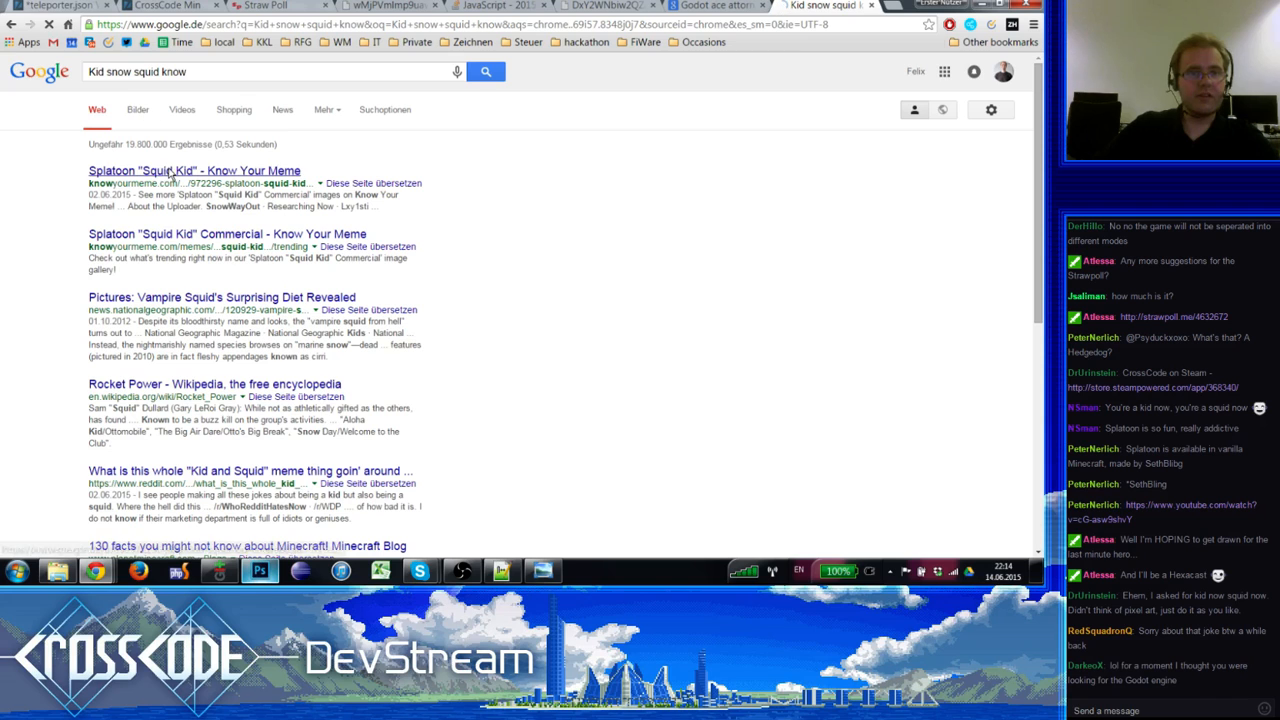
click(190, 172)
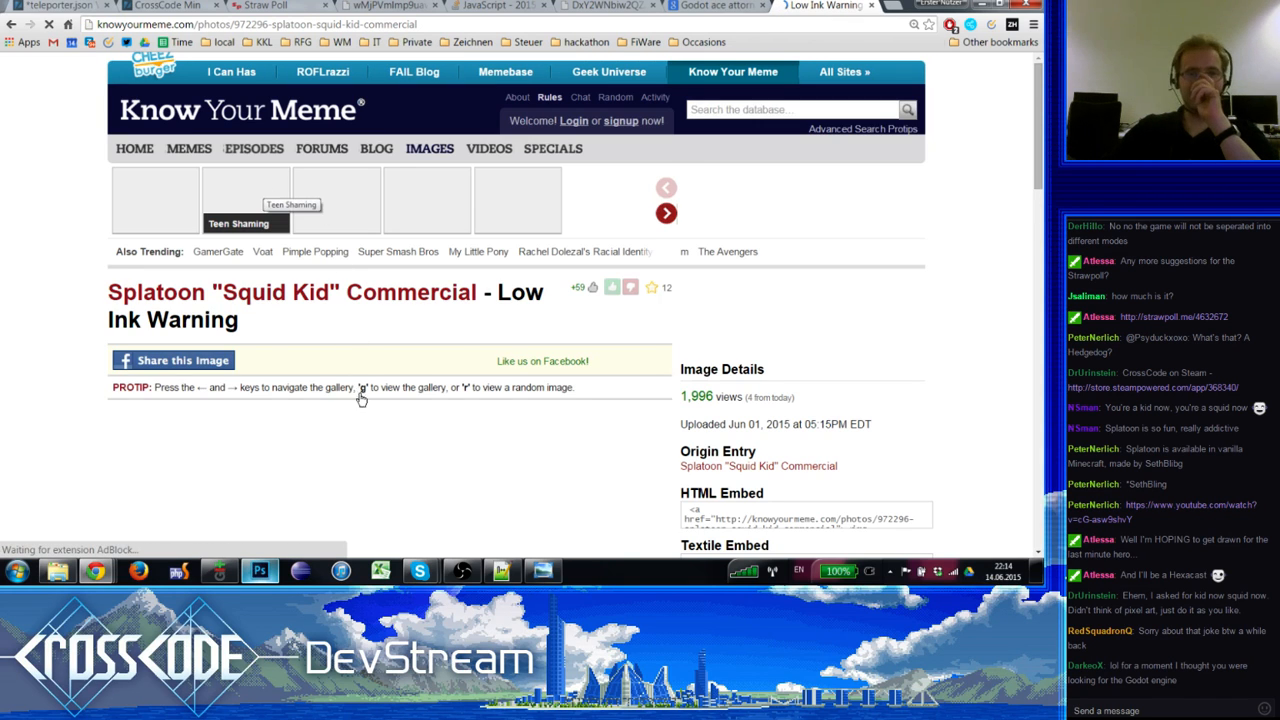
scroll(370, 392, down, 3)
scroll(381, 390, up, 2)
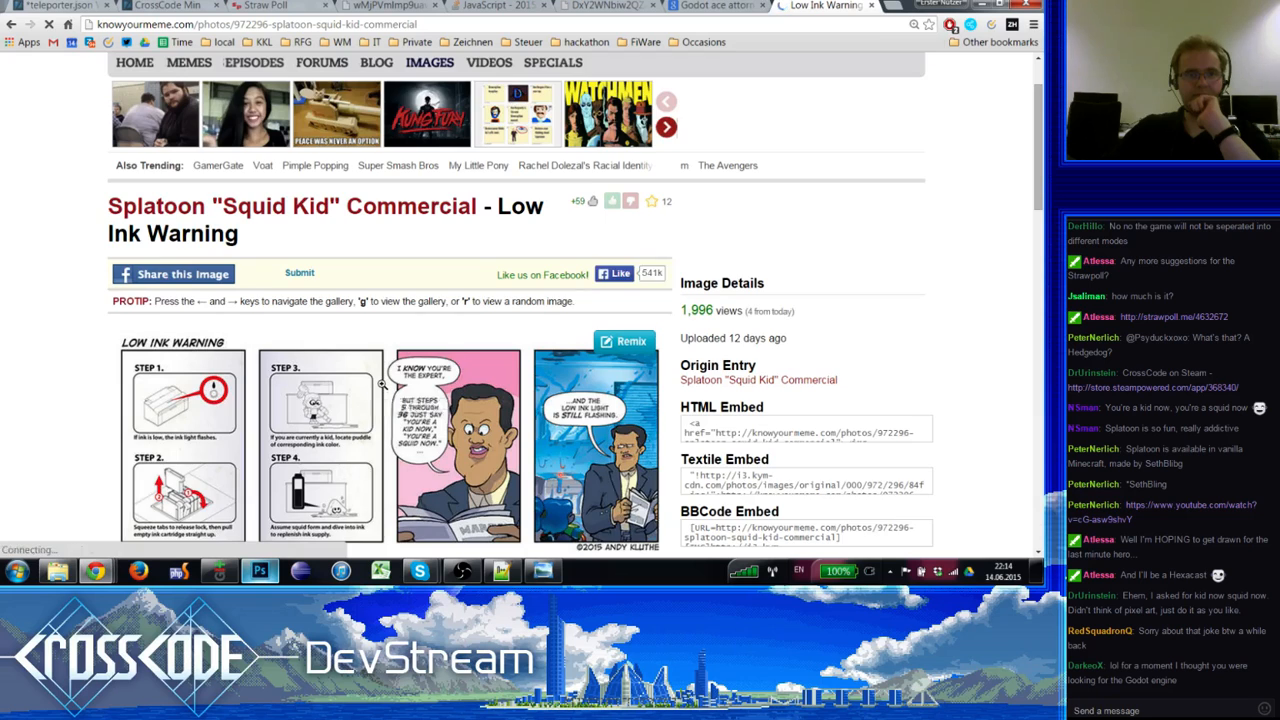
scroll(381, 390, down, 2)
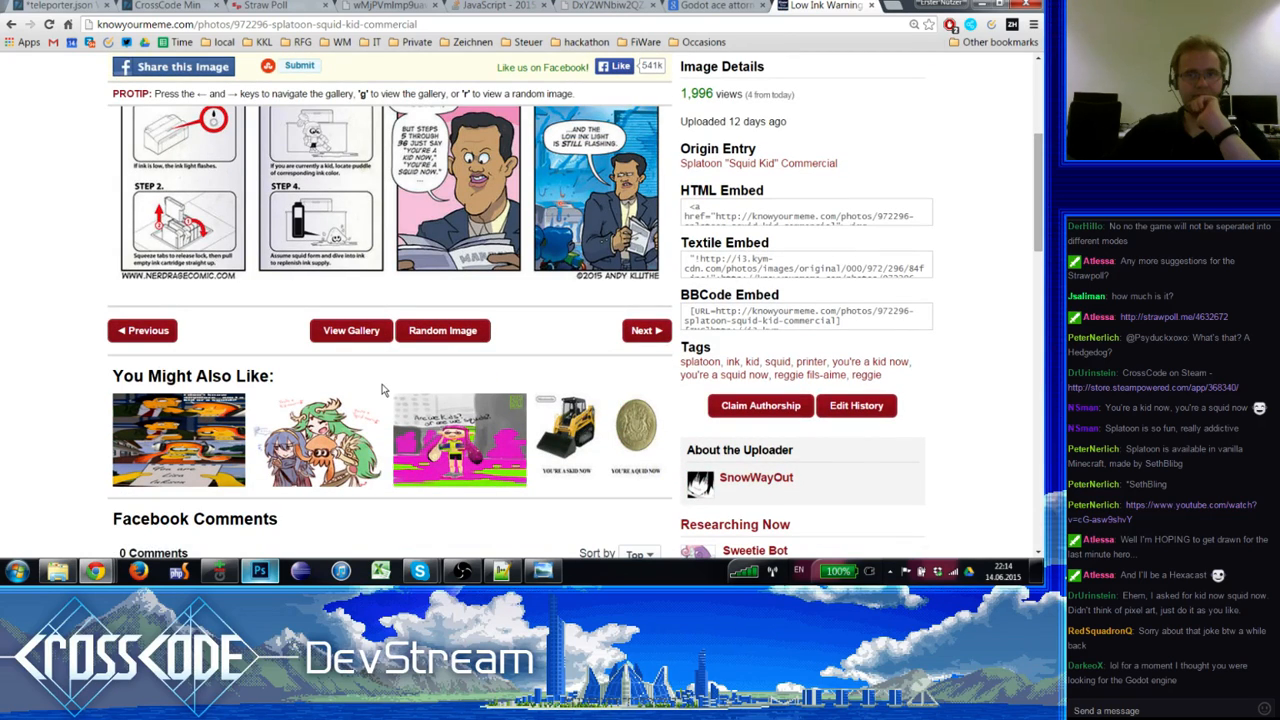
scroll(381, 390, up, 3)
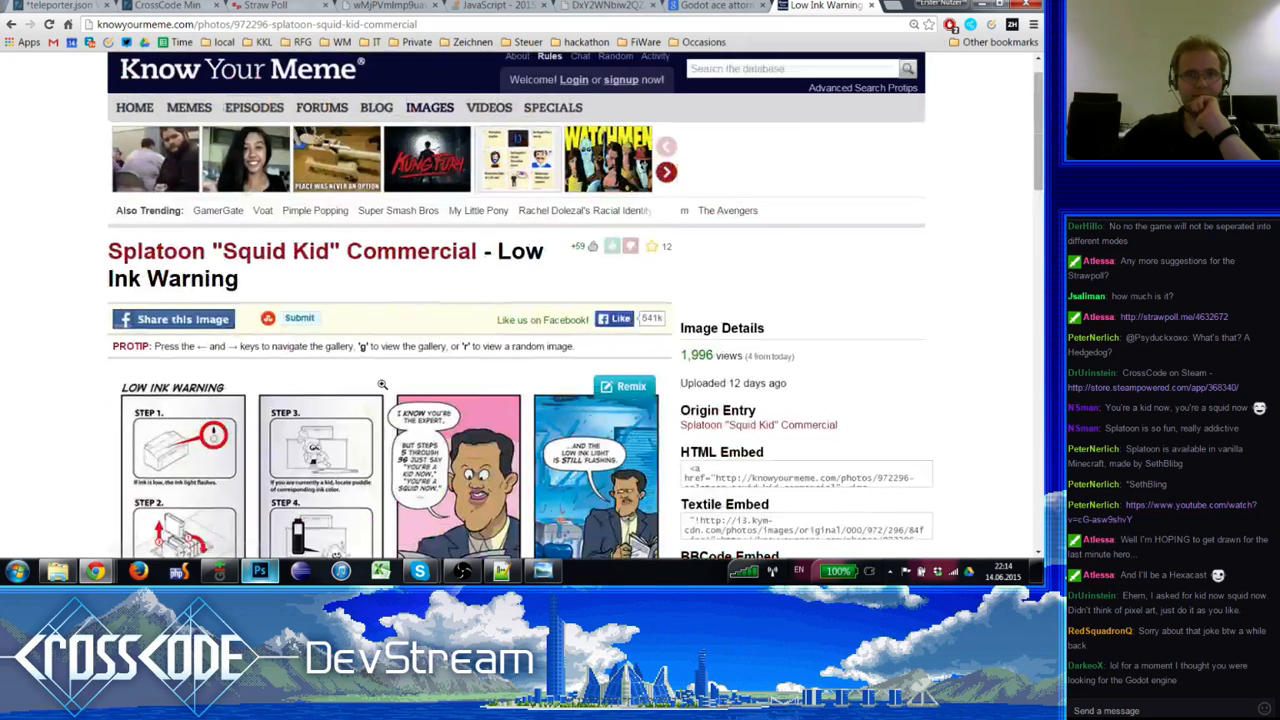
Step: Open the full Splatoon 'Squid Kid' Commercial meme entry and skim it
click(285, 293)
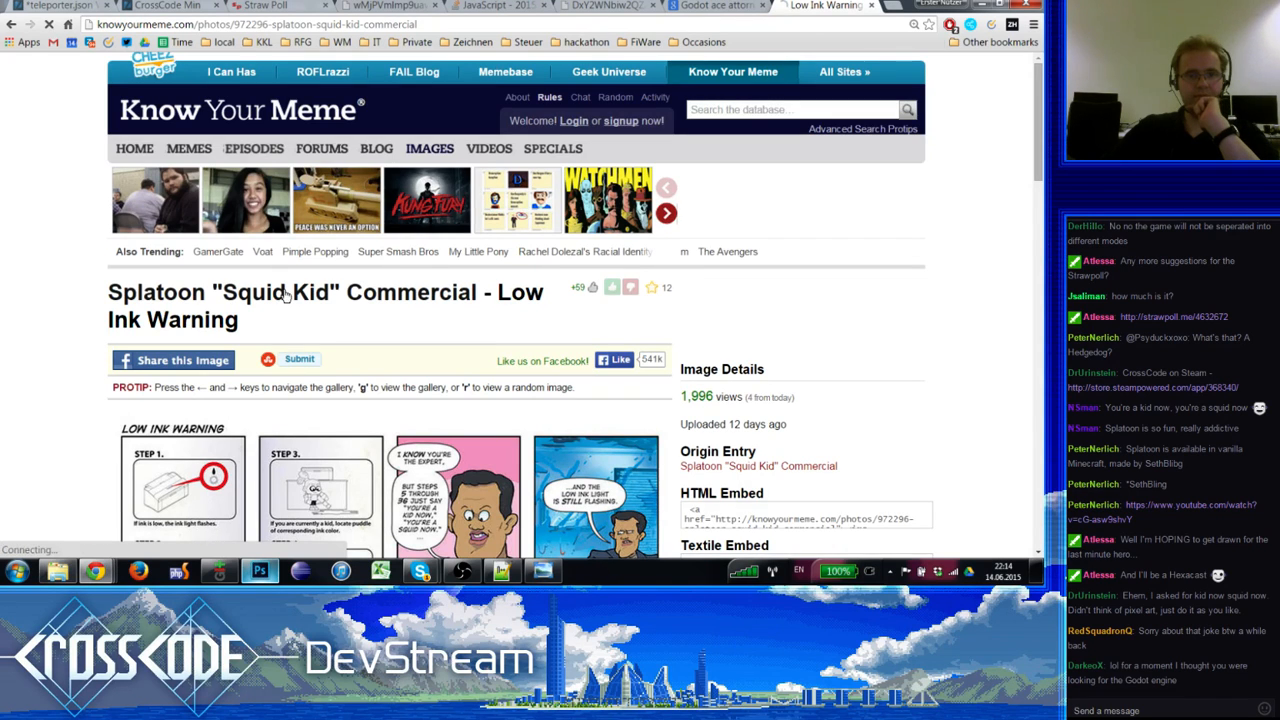
scroll(285, 293, down, 3)
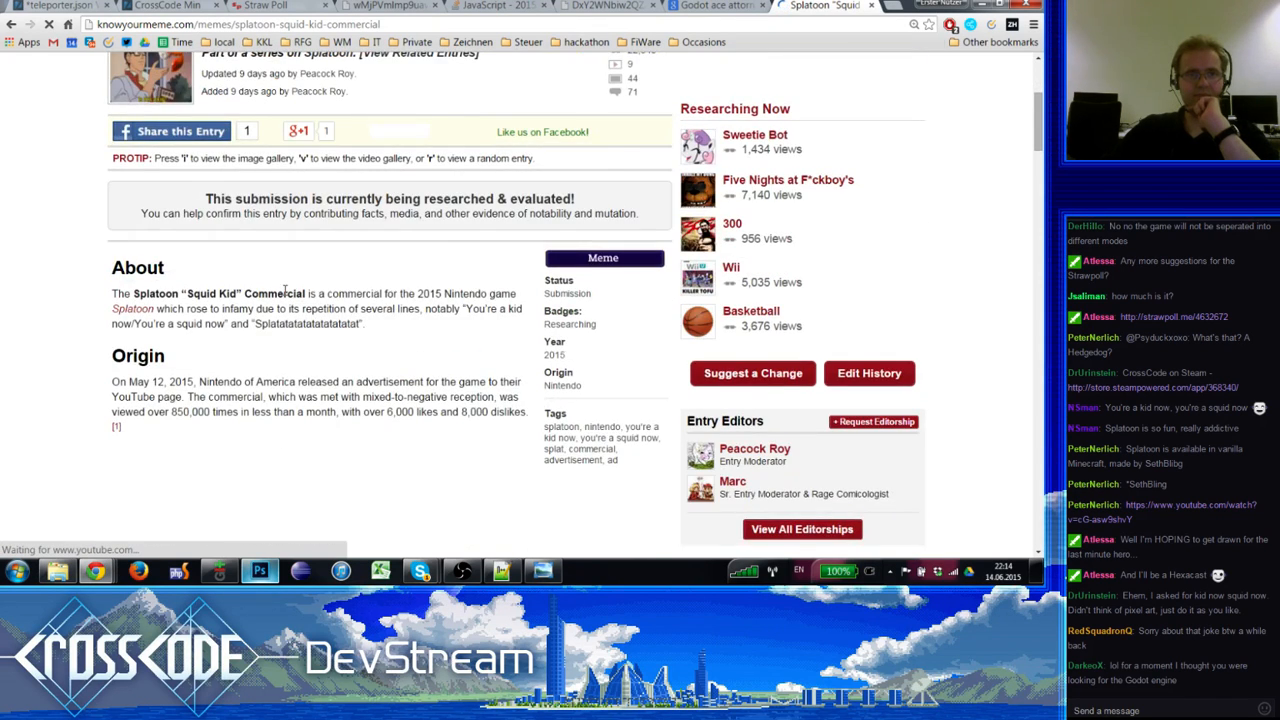
scroll(285, 290, up, 1)
scroll(285, 290, down, 6)
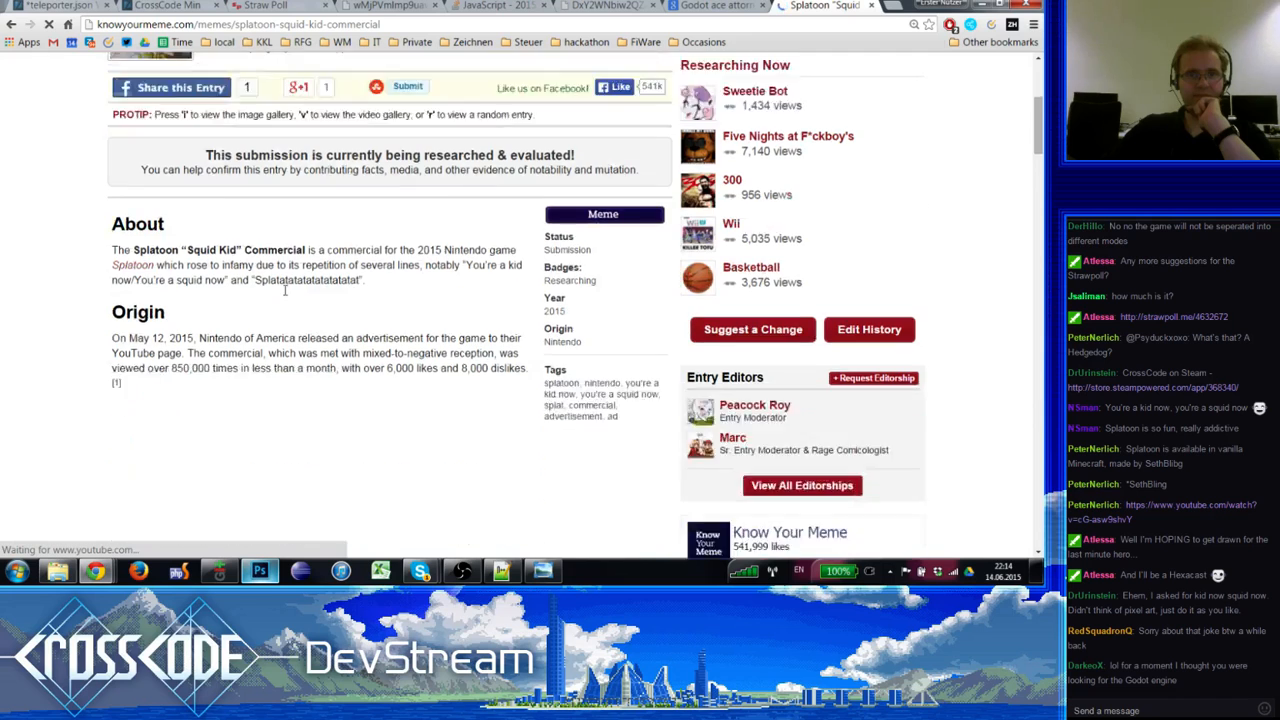
scroll(285, 296, up, 1)
scroll(285, 295, down, 2)
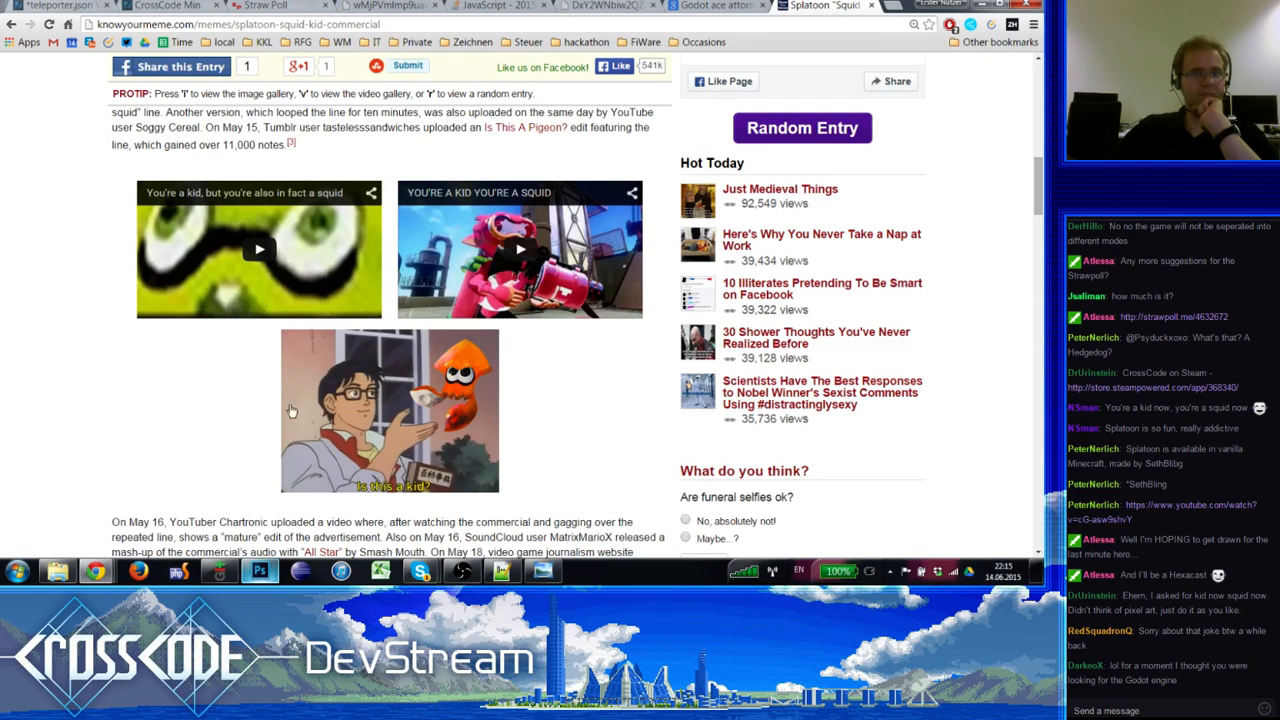
Step: Scroll to the second YouTube embed and play the squid commercial
scroll(323, 410, down, 1)
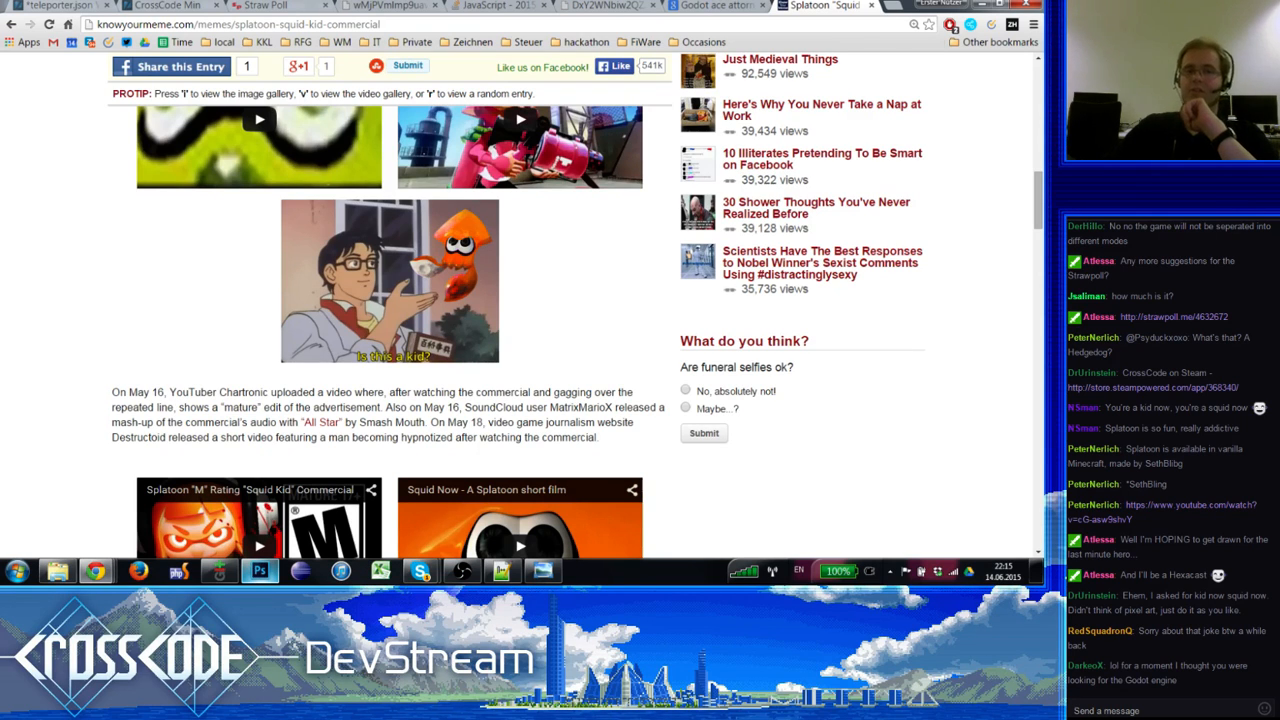
scroll(260, 370, down, 7)
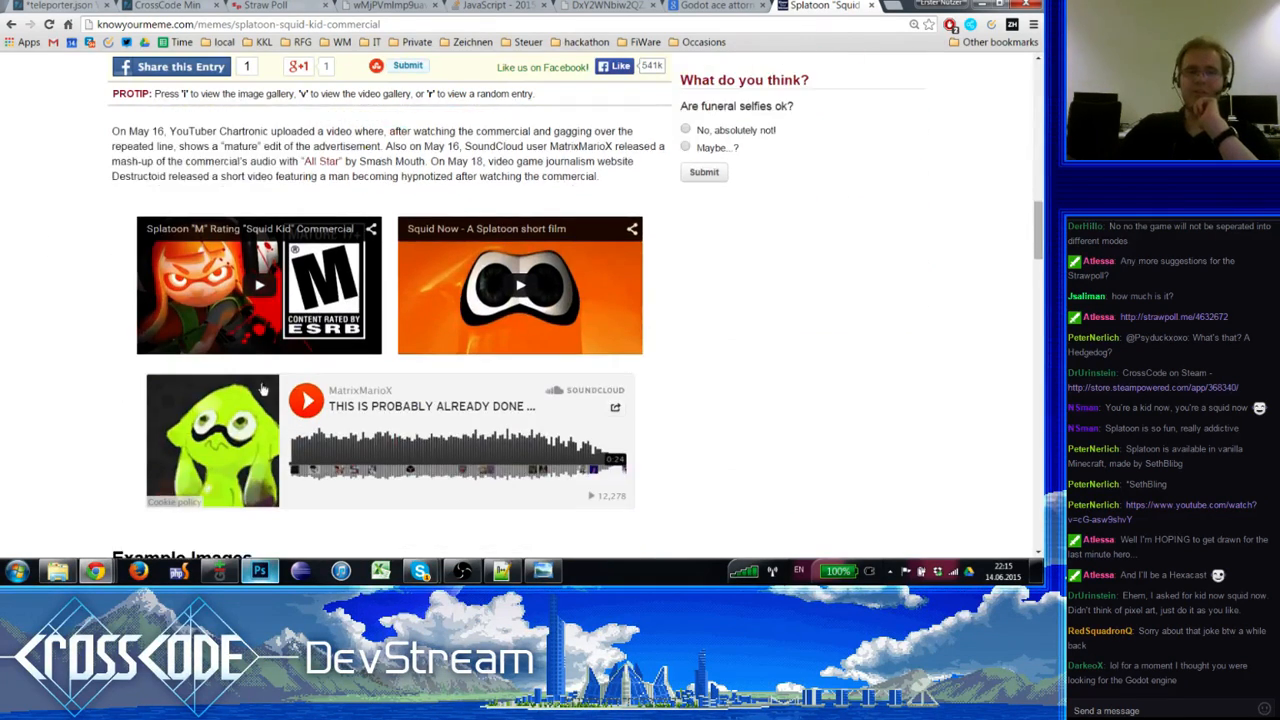
scroll(432, 400, down, 1)
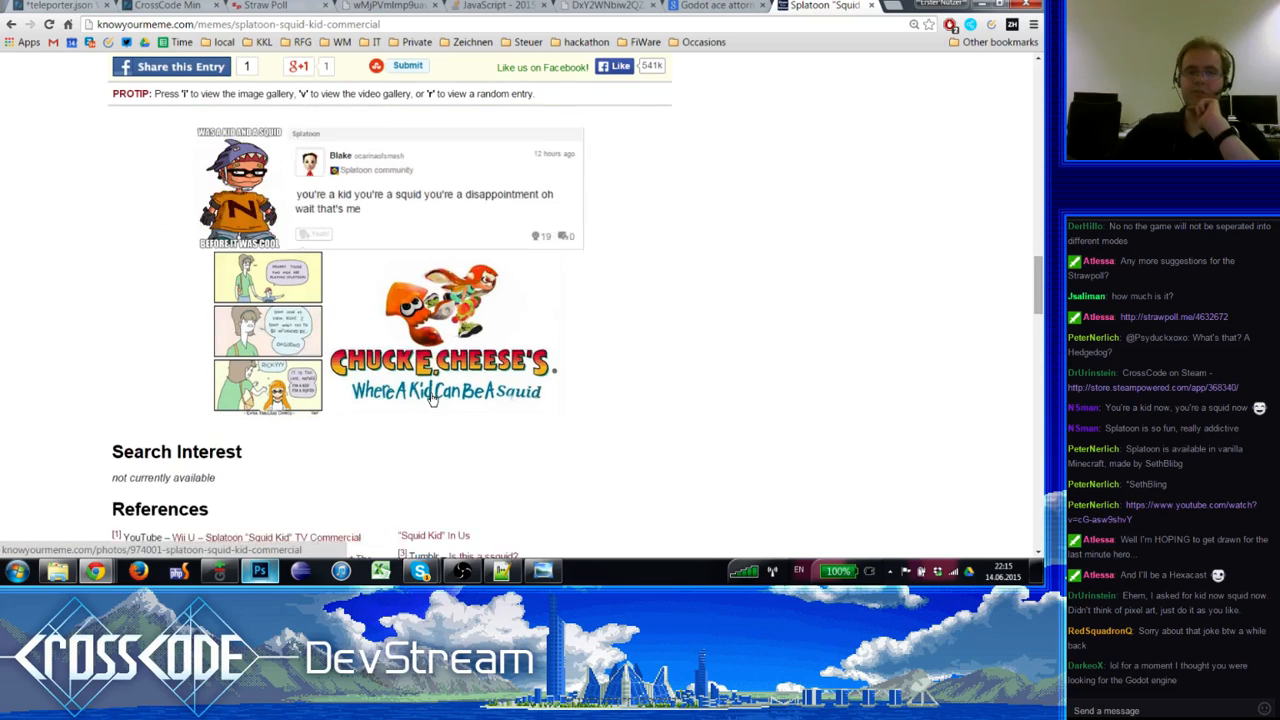
scroll(434, 436, up, 4)
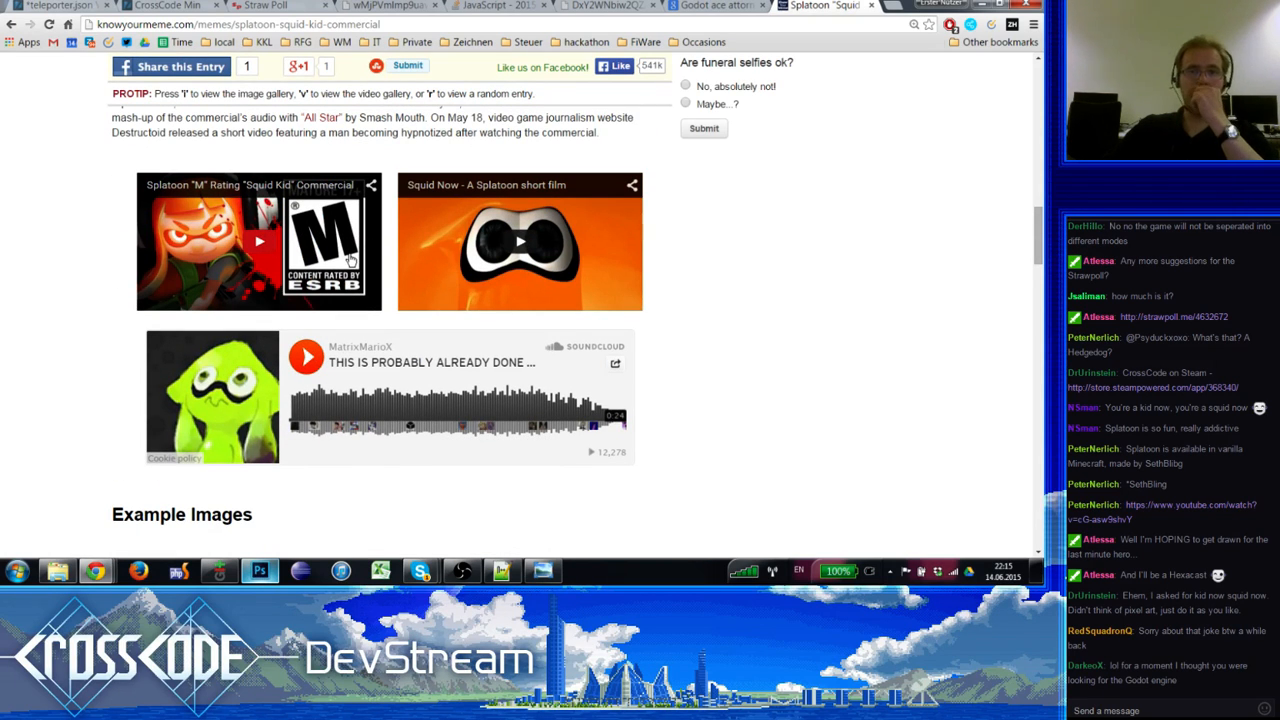
scroll(348, 285, up, 5)
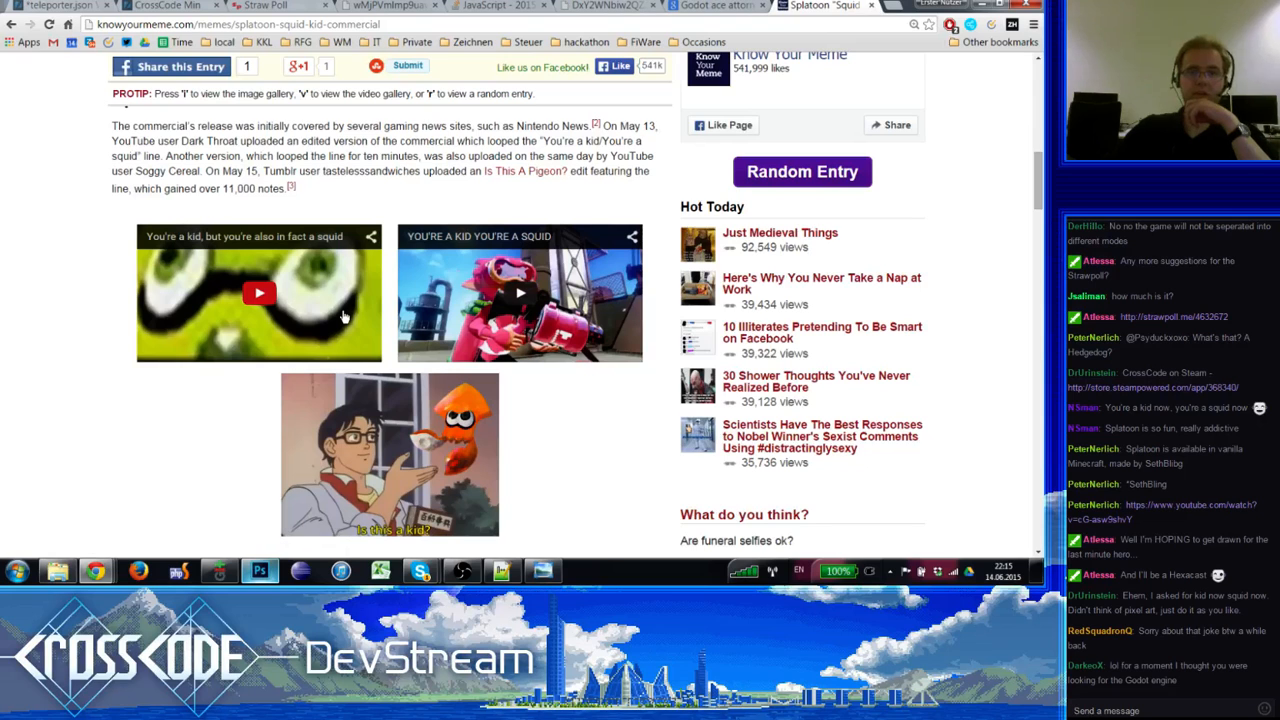
scroll(343, 317, down, 4)
scroll(343, 317, up, 2)
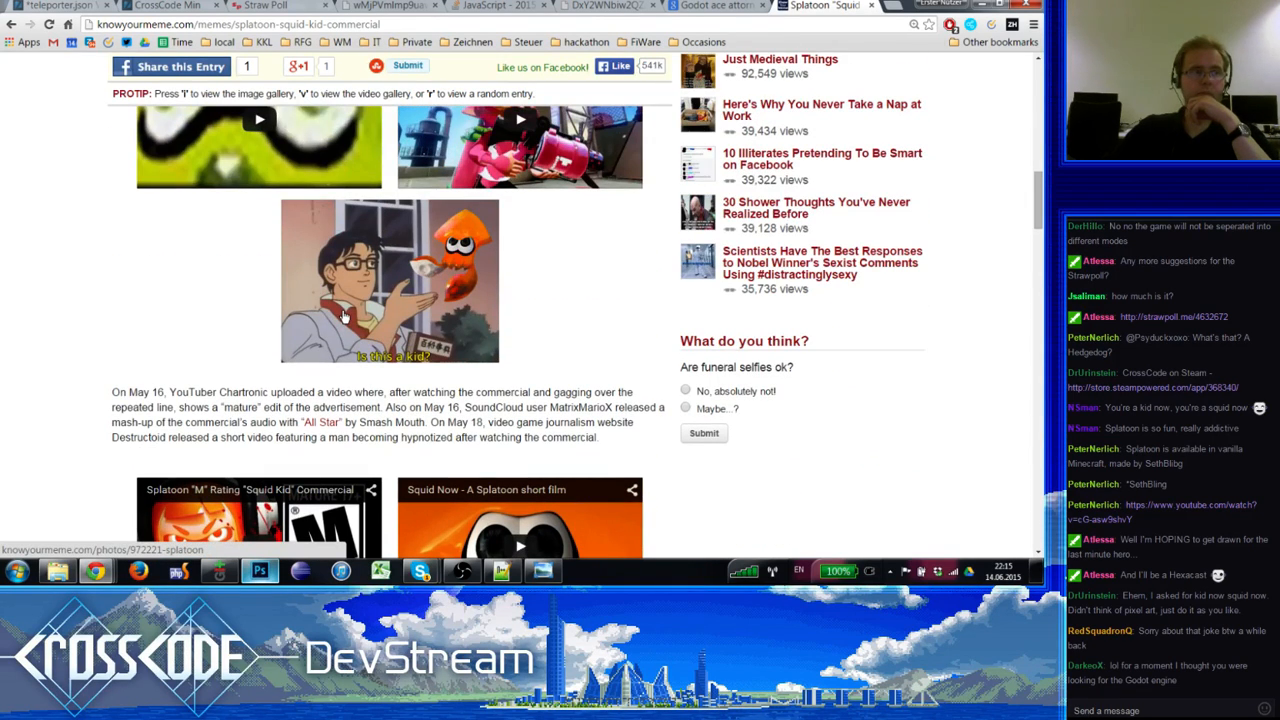
scroll(343, 317, up, 3)
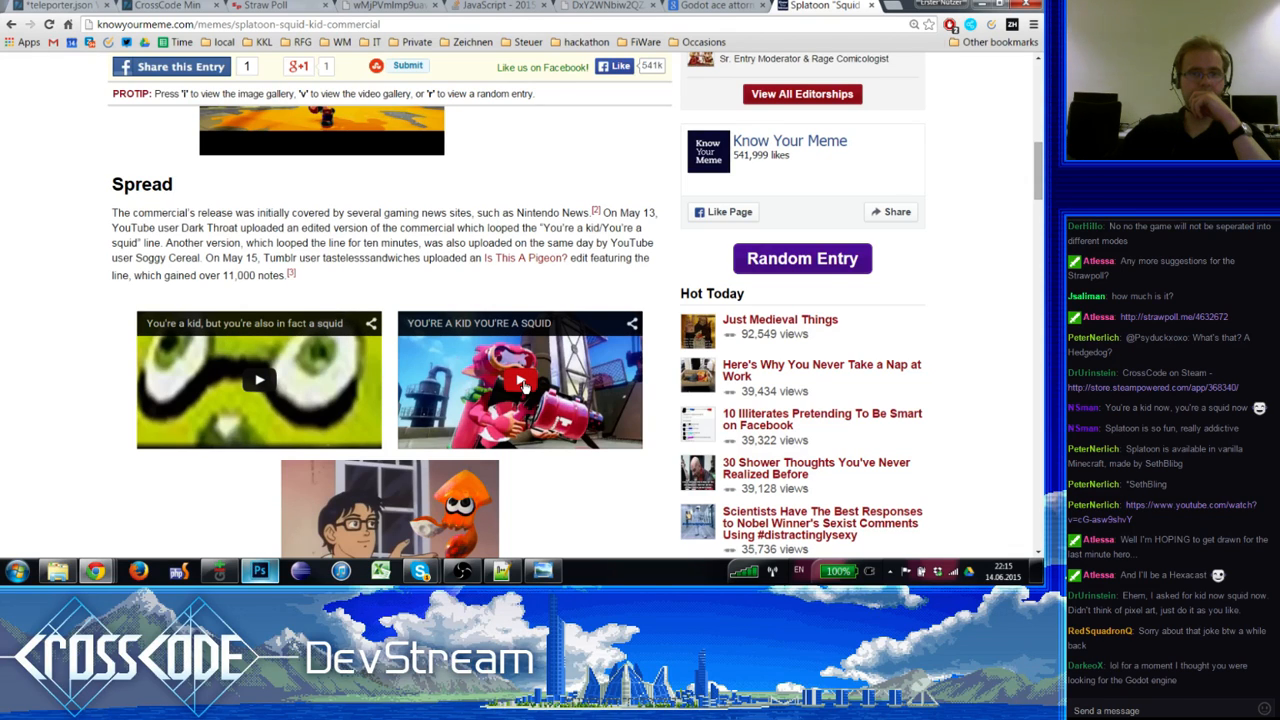
click(497, 395)
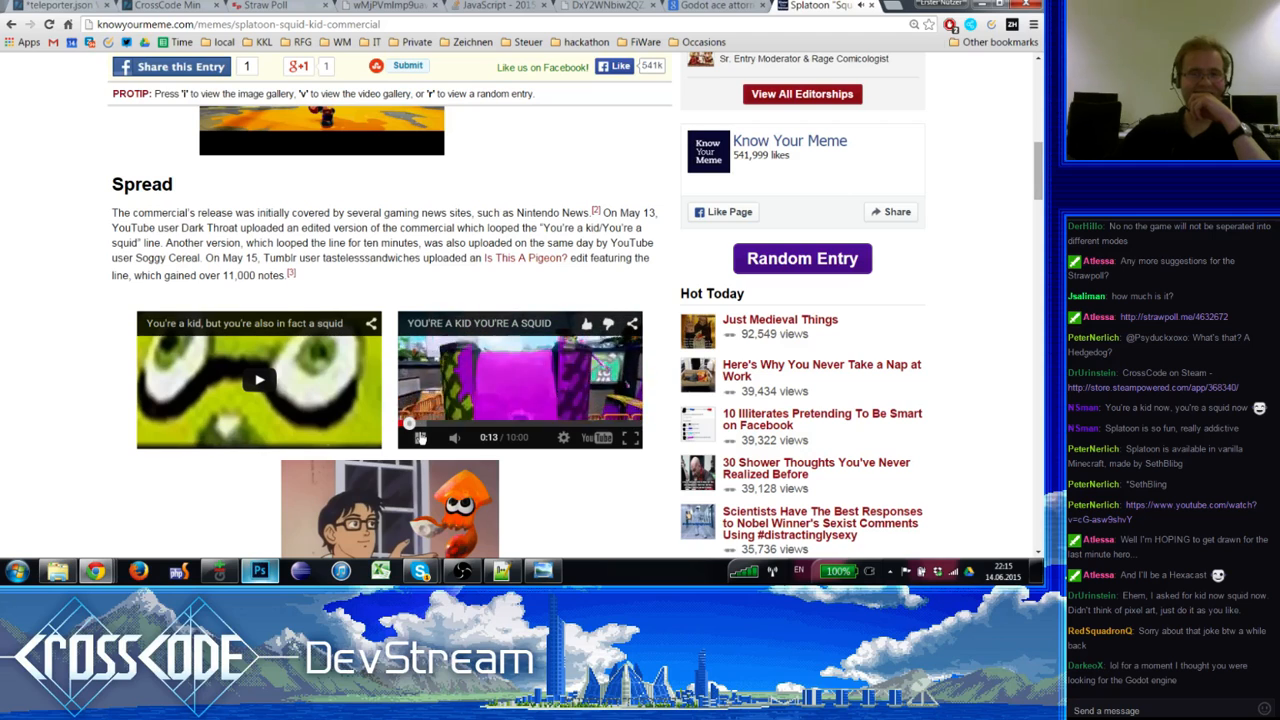
click(420, 437)
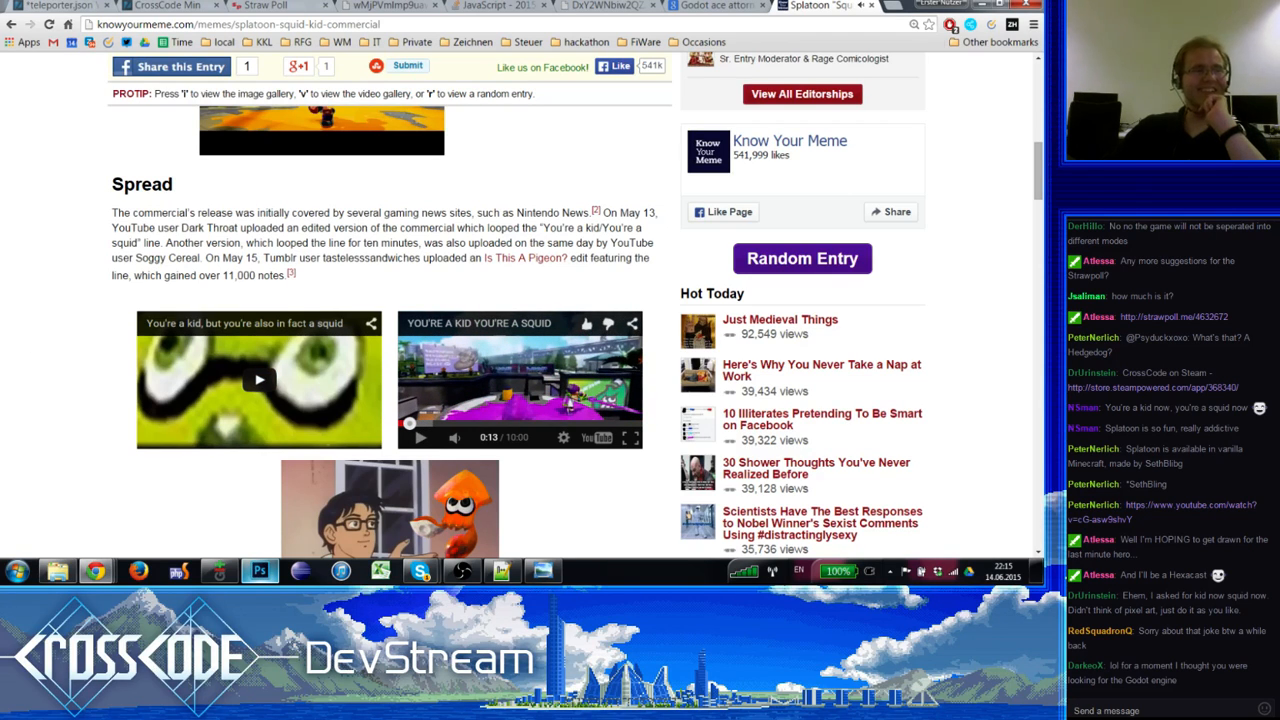
click(1197, 513)
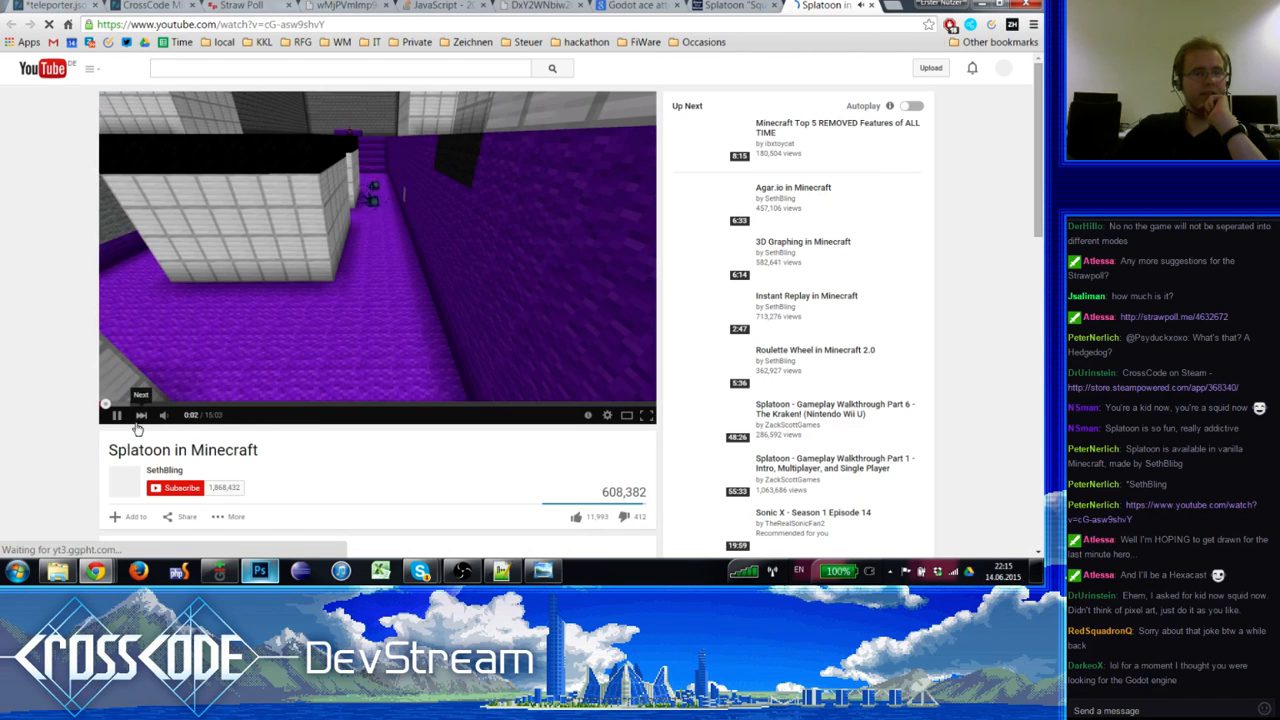
click(115, 418)
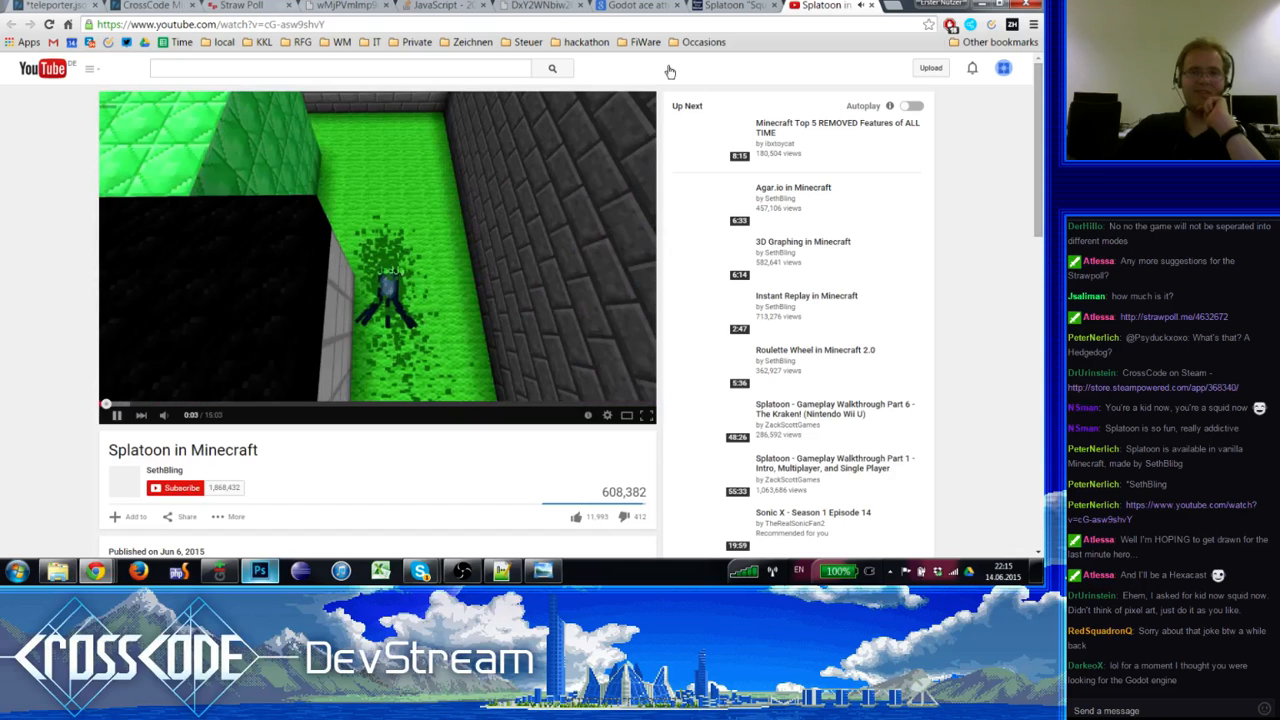
click(873, 7)
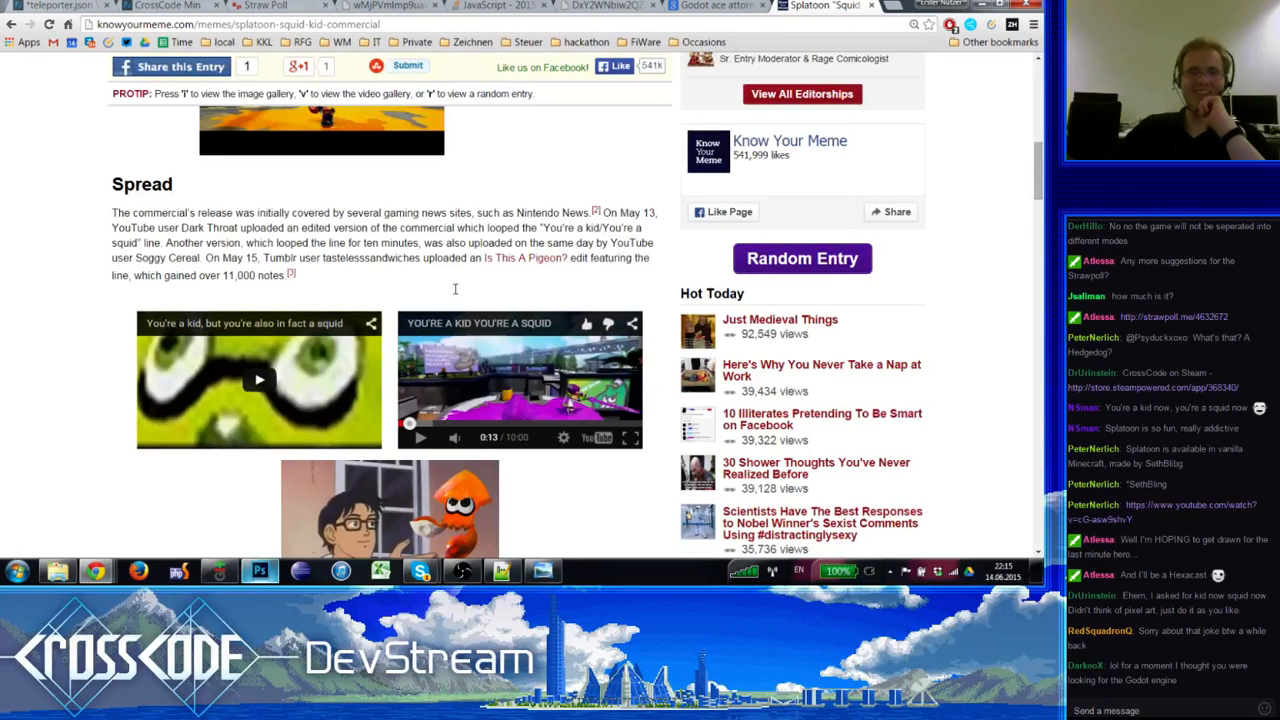
Step: Read through the rest of the Know Your Meme Squid Kid page, then open a blank tab
scroll(553, 318, down, 4)
scroll(553, 318, down, 4)
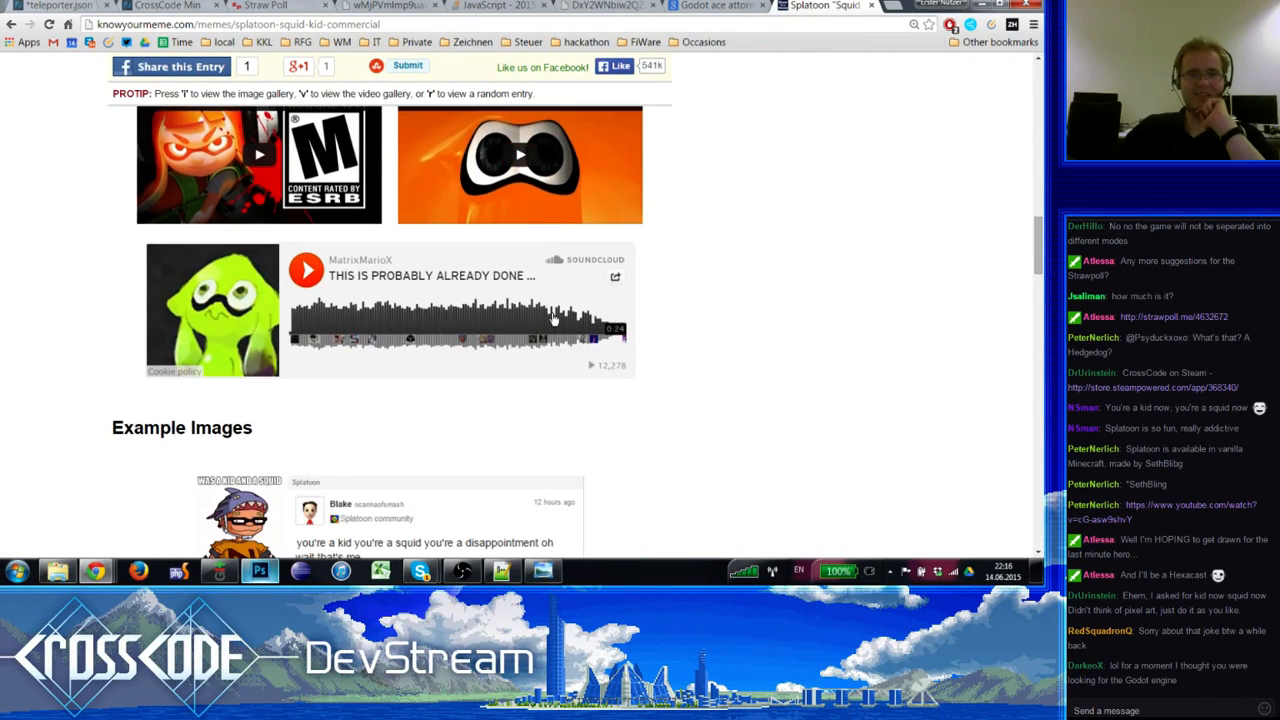
scroll(553, 318, down, 5)
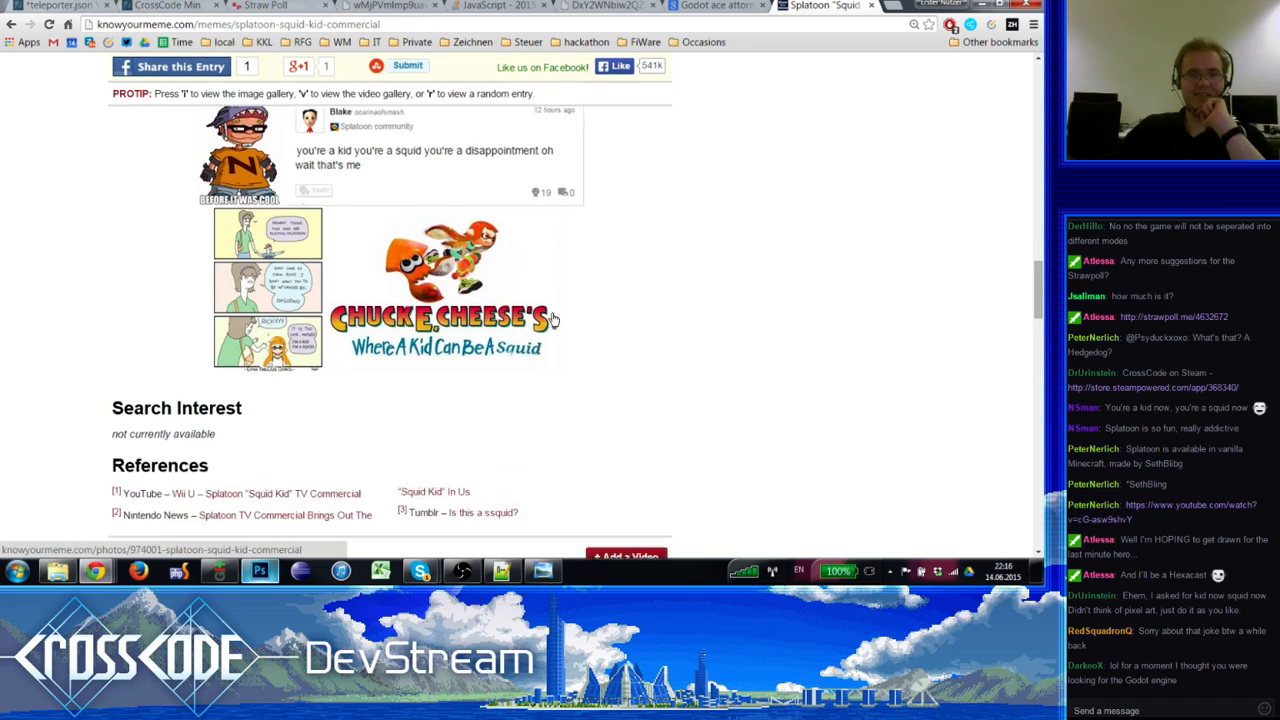
scroll(551, 313, down, 7)
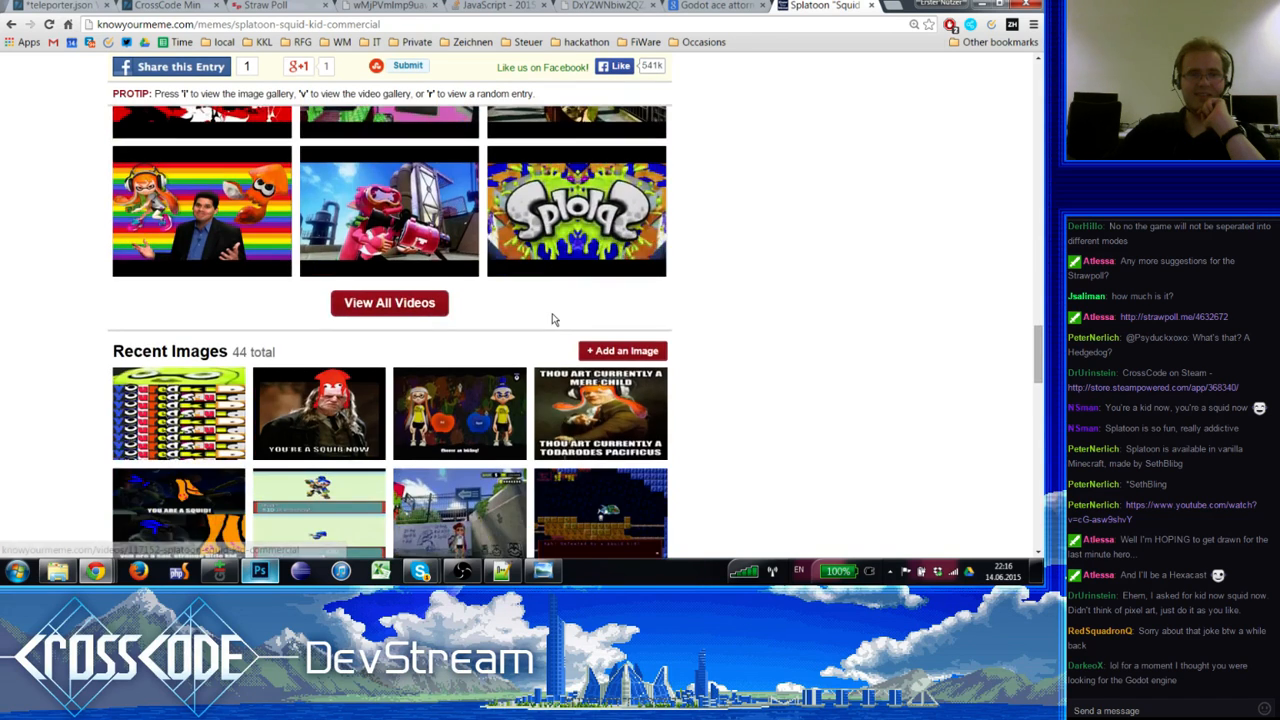
scroll(548, 293, up, 1)
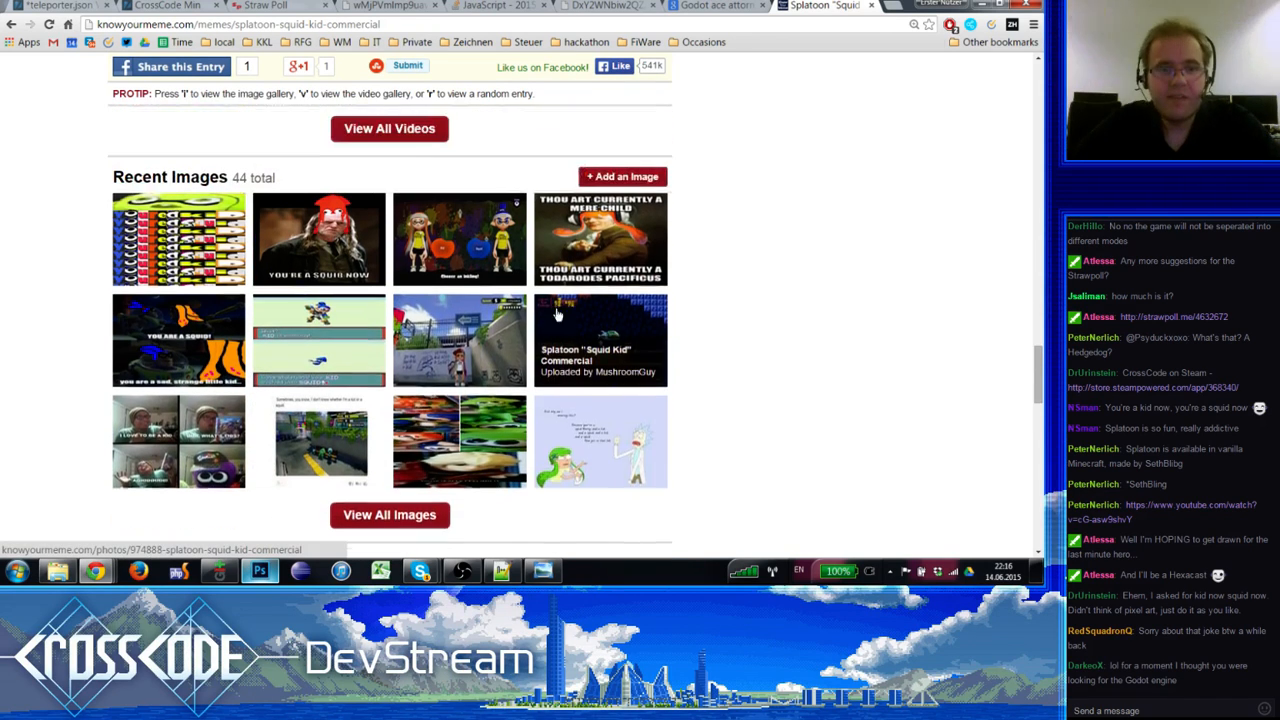
scroll(398, 455, down, 1)
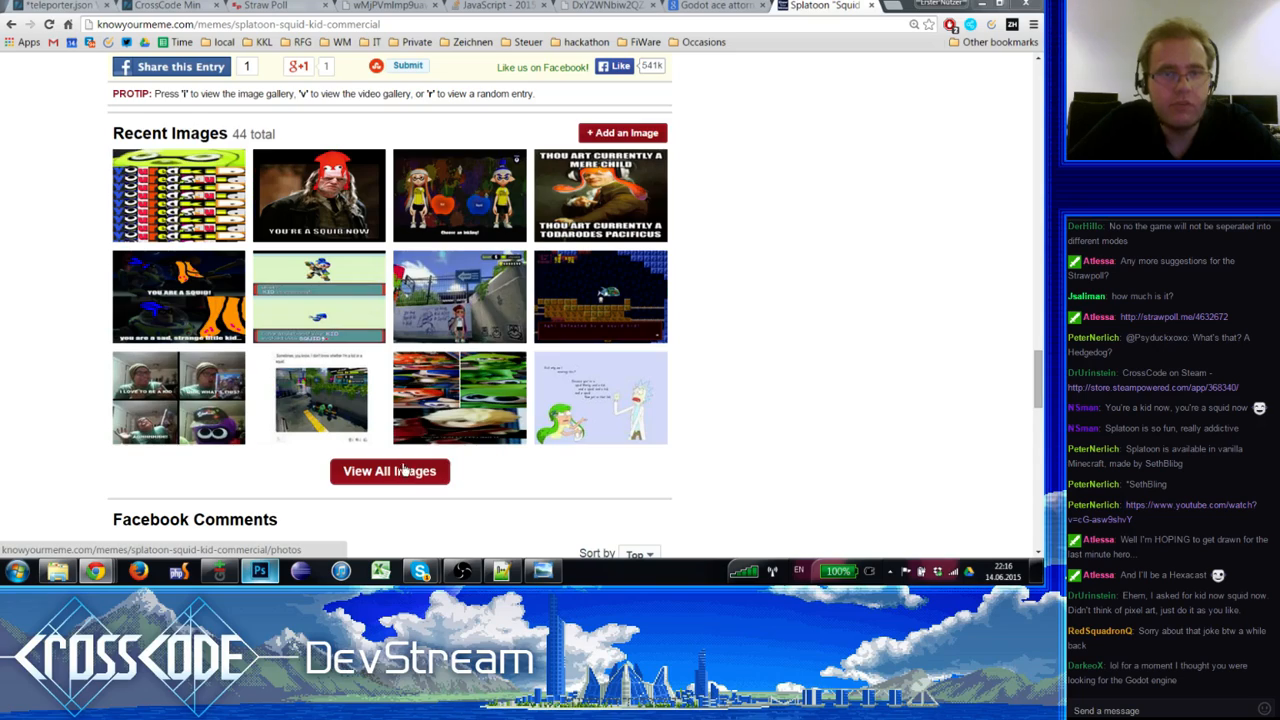
scroll(405, 470, up, 15)
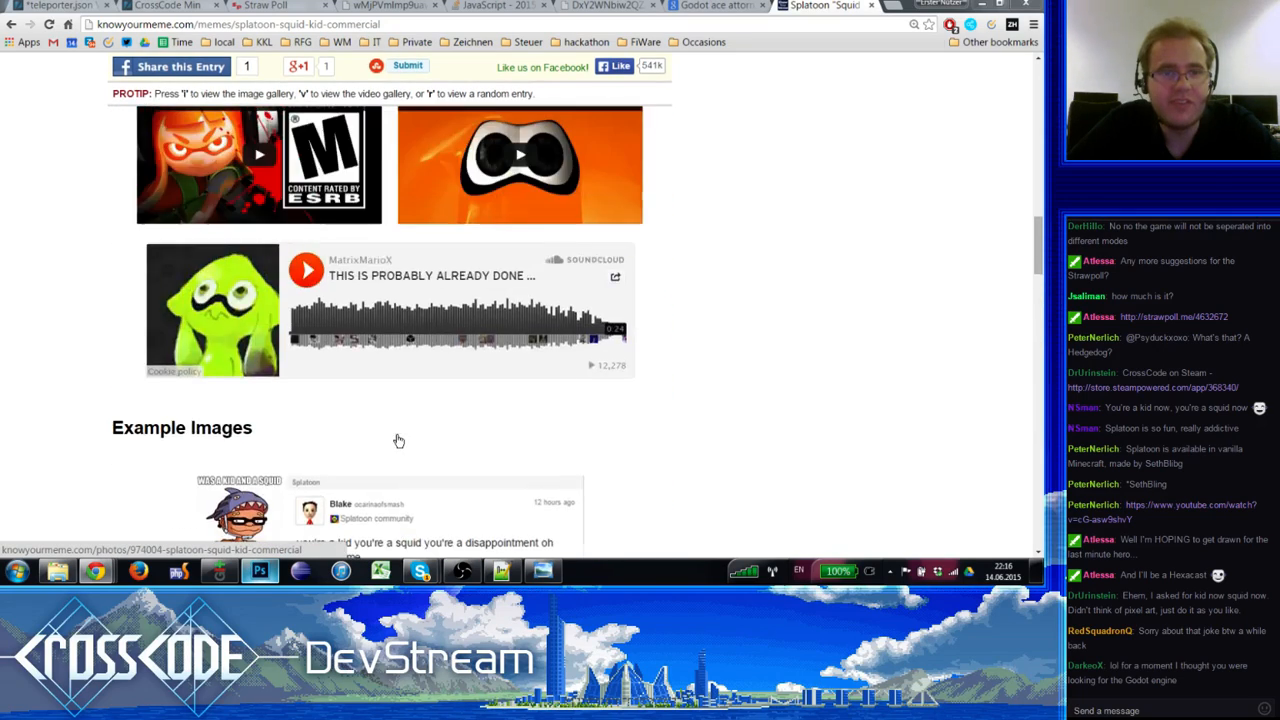
scroll(398, 441, up, 10)
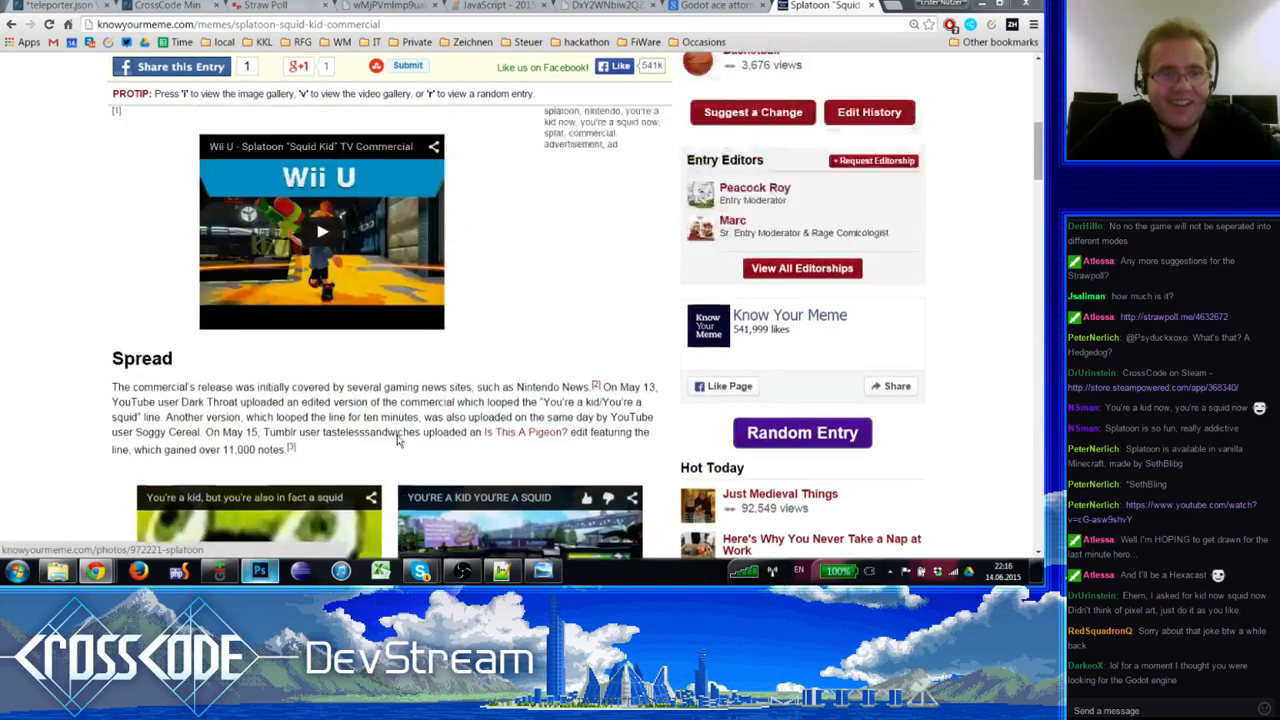
scroll(398, 441, up, 5)
scroll(398, 441, down, 6)
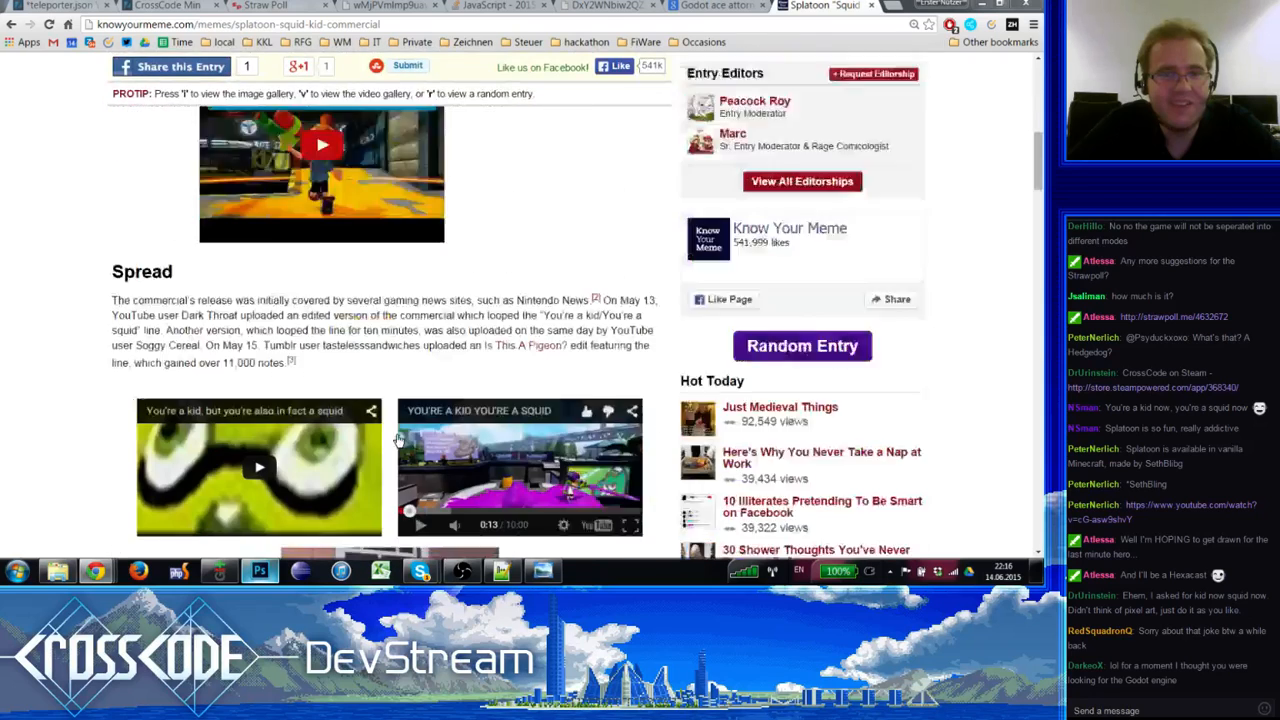
scroll(398, 441, down, 4)
scroll(398, 441, down, 9)
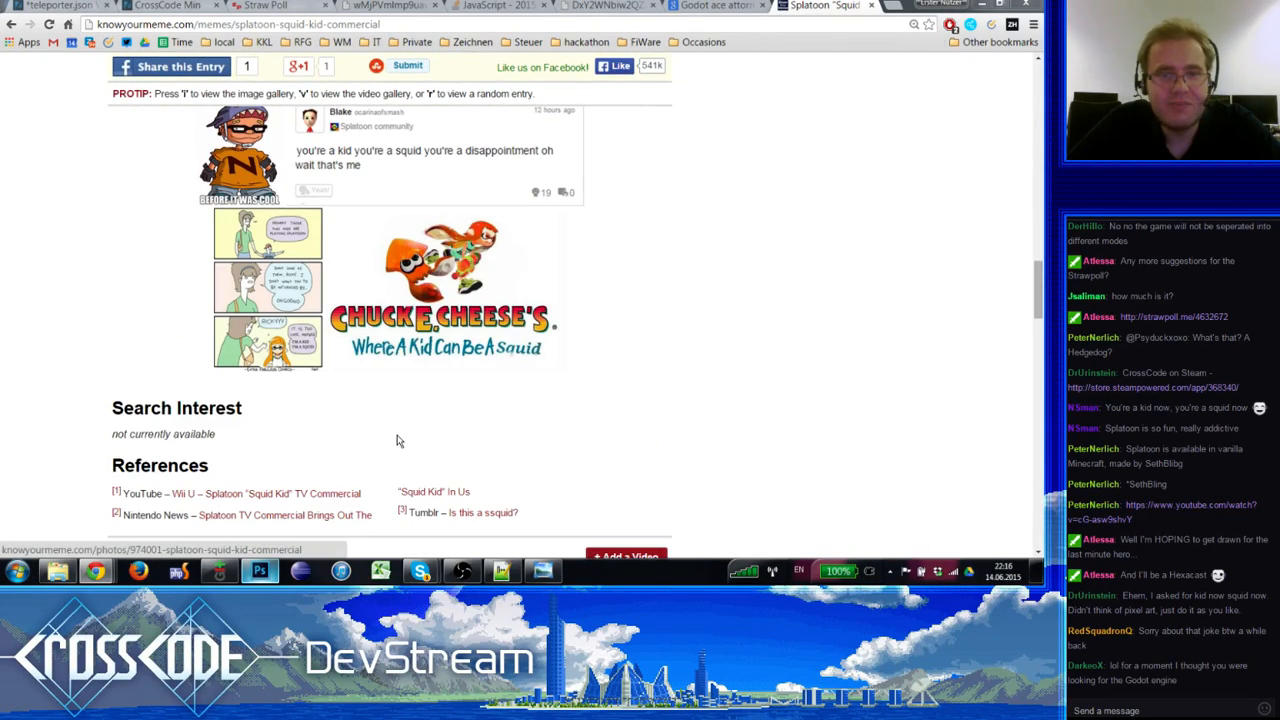
scroll(396, 441, up, 2)
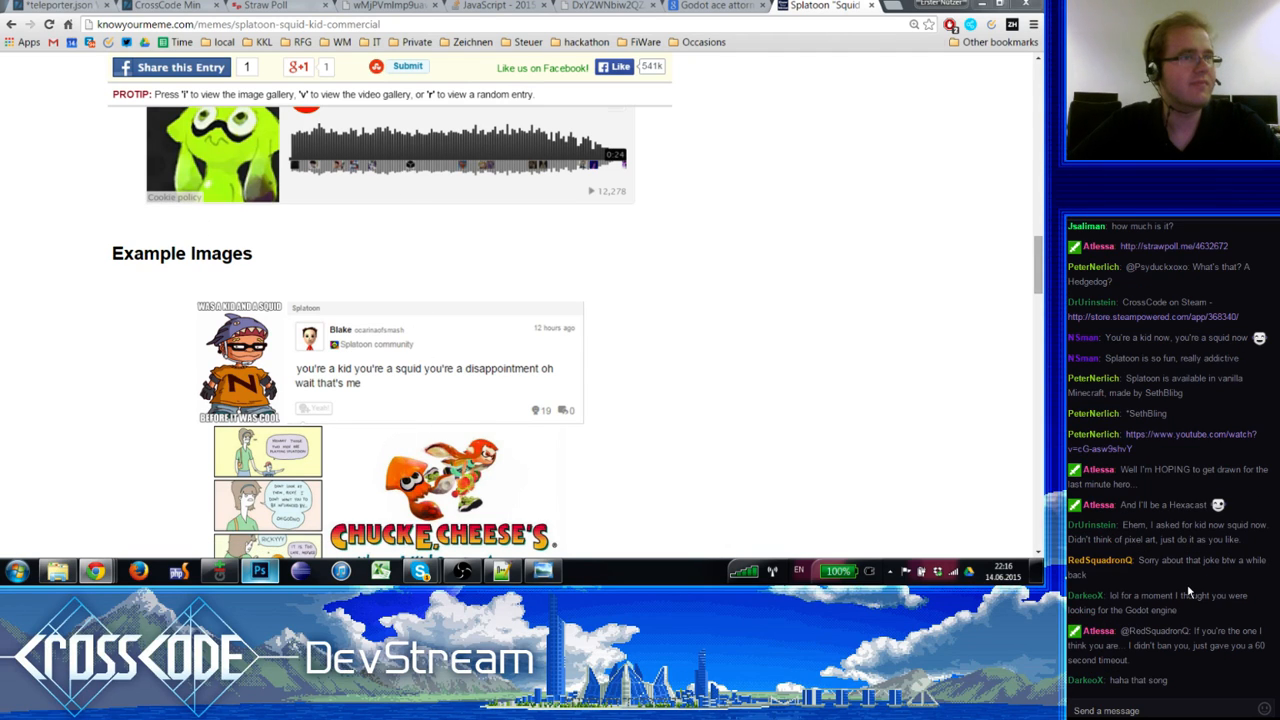
scroll(594, 391, down, 4)
scroll(592, 393, up, 2)
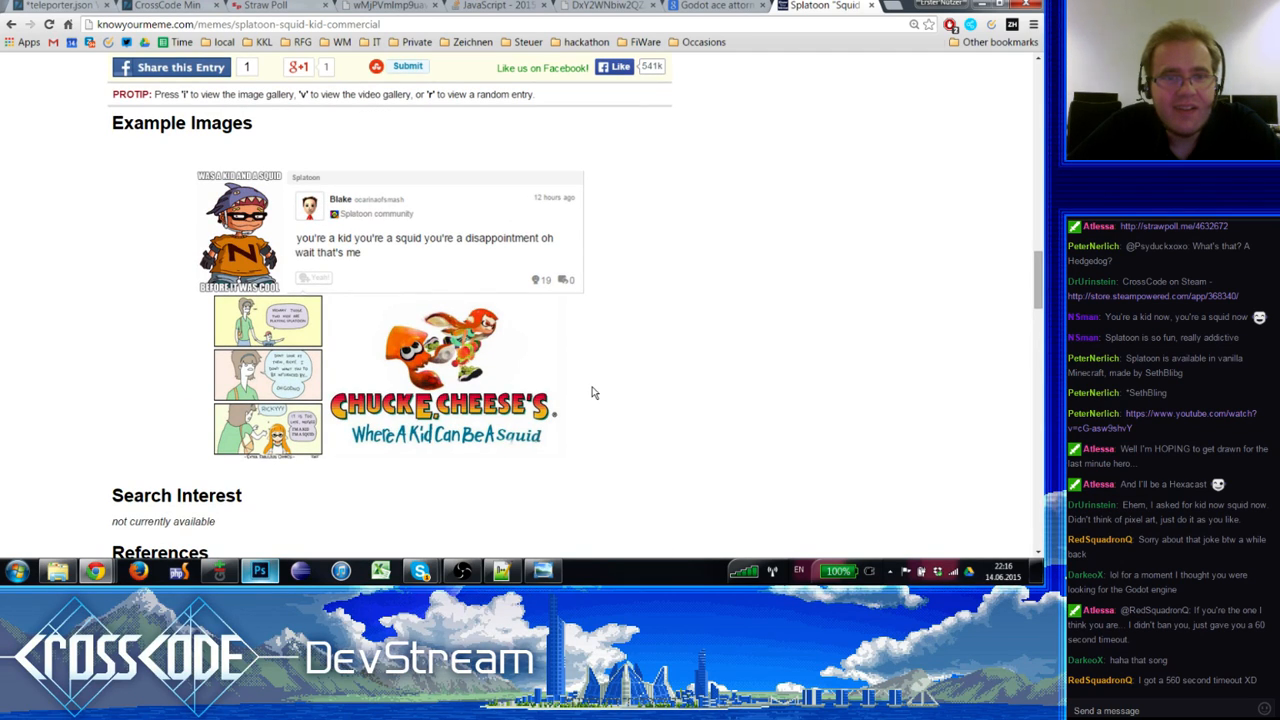
scroll(592, 392, up, 3)
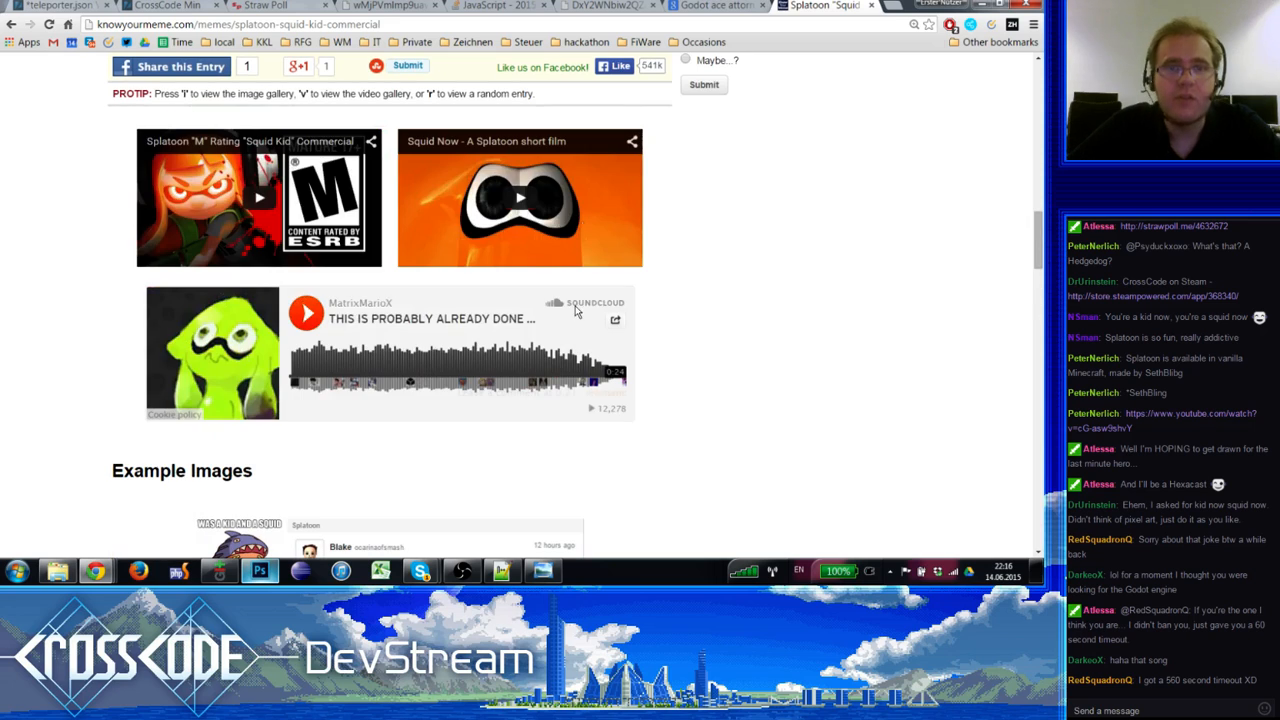
key(ctrl+t)
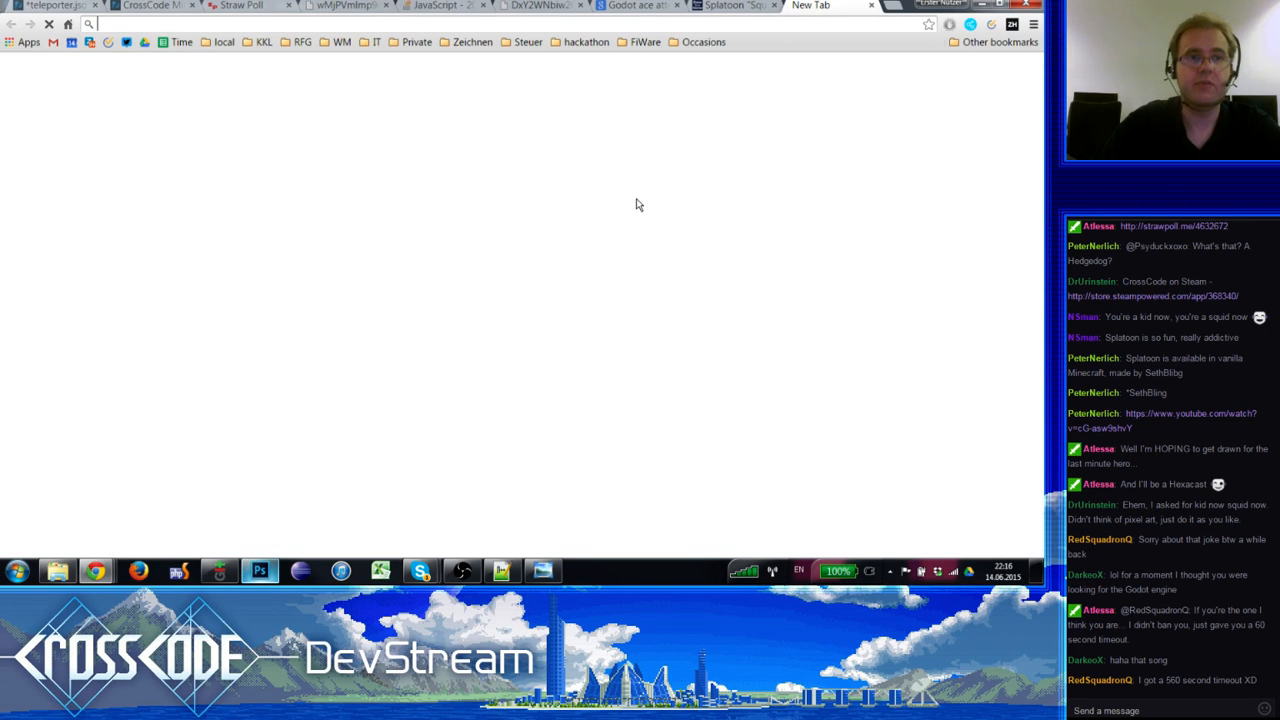
Step: Search 'Splatoon' and scroll through its Google image results
text(Splatoon)
key(Return)
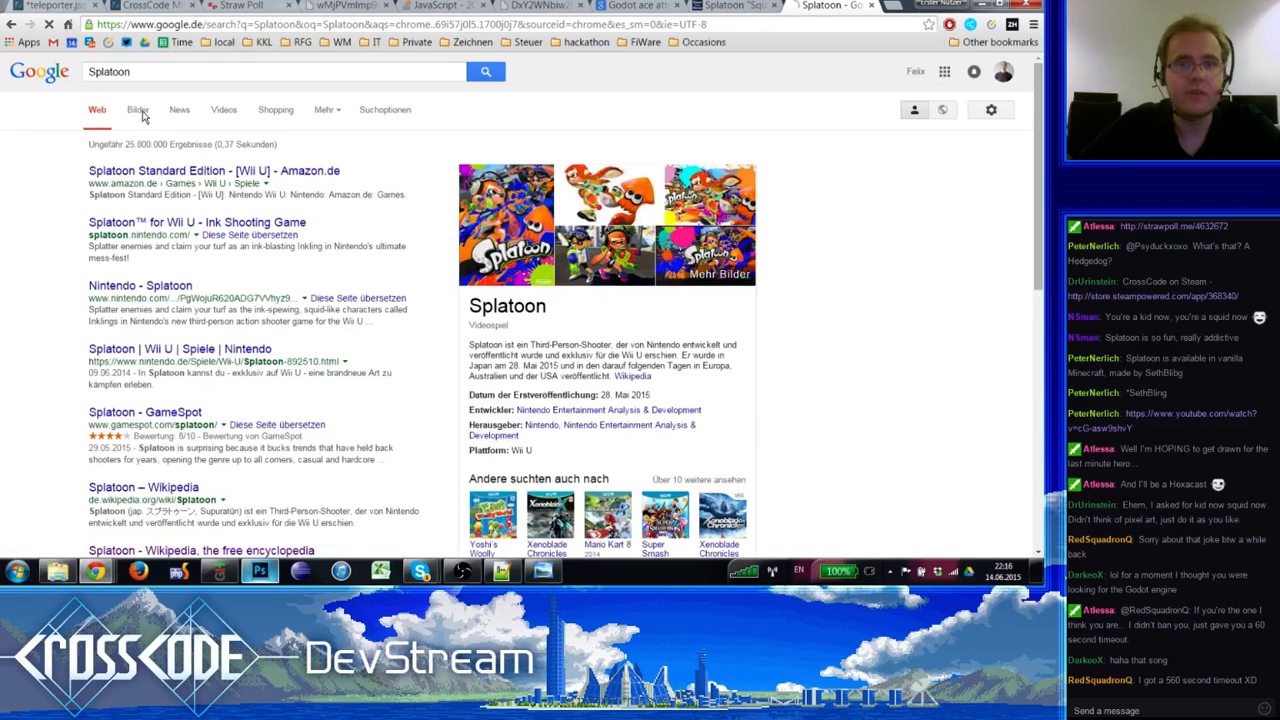
click(138, 110)
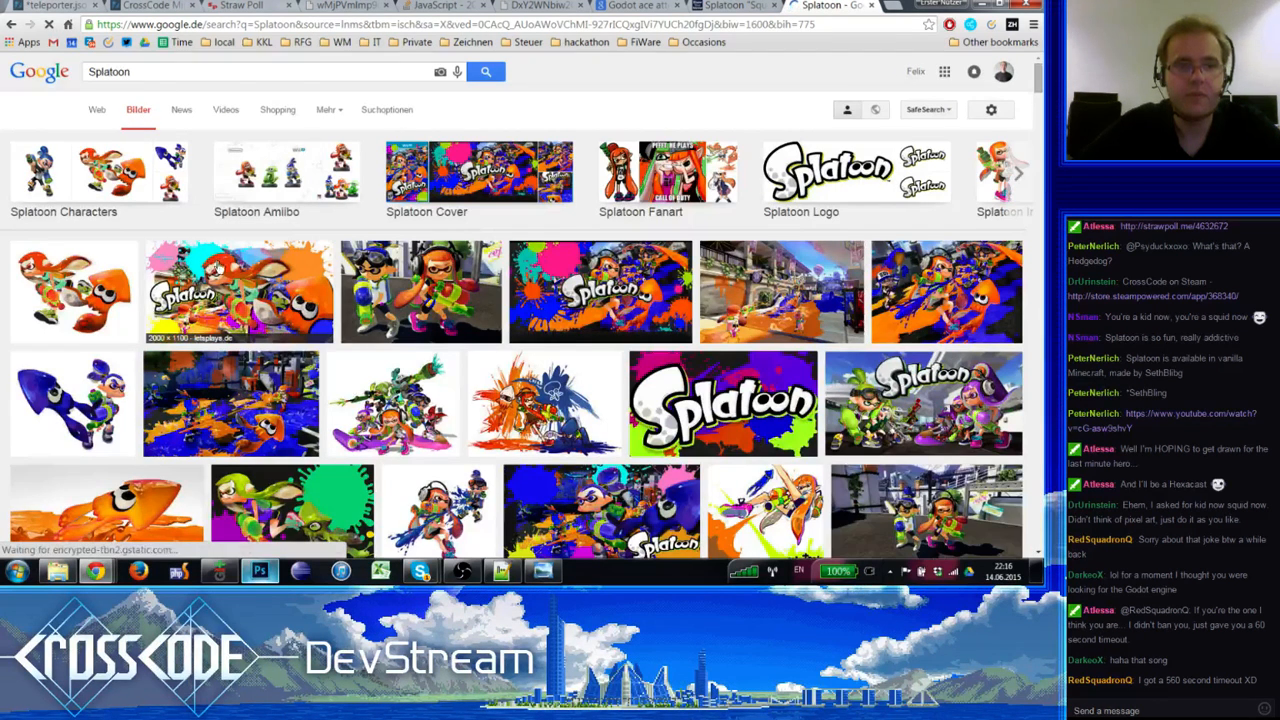
scroll(80, 272, down, 2)
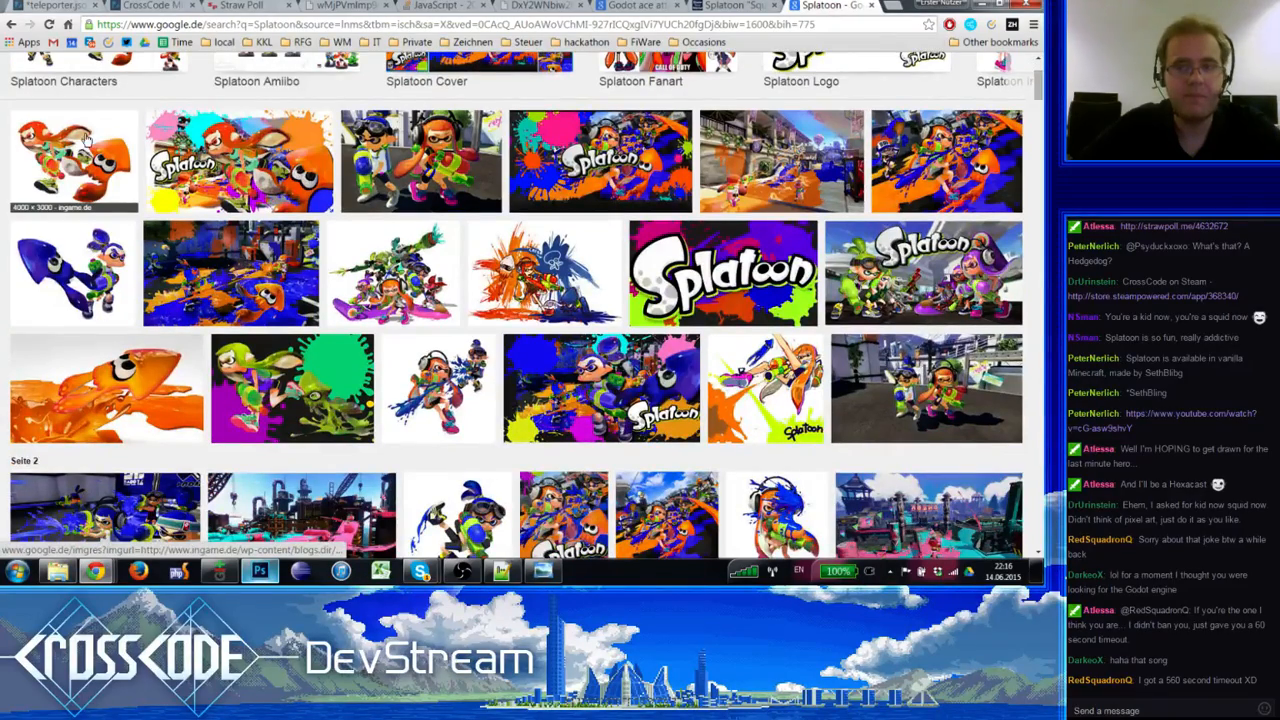
scroll(87, 142, down, 3)
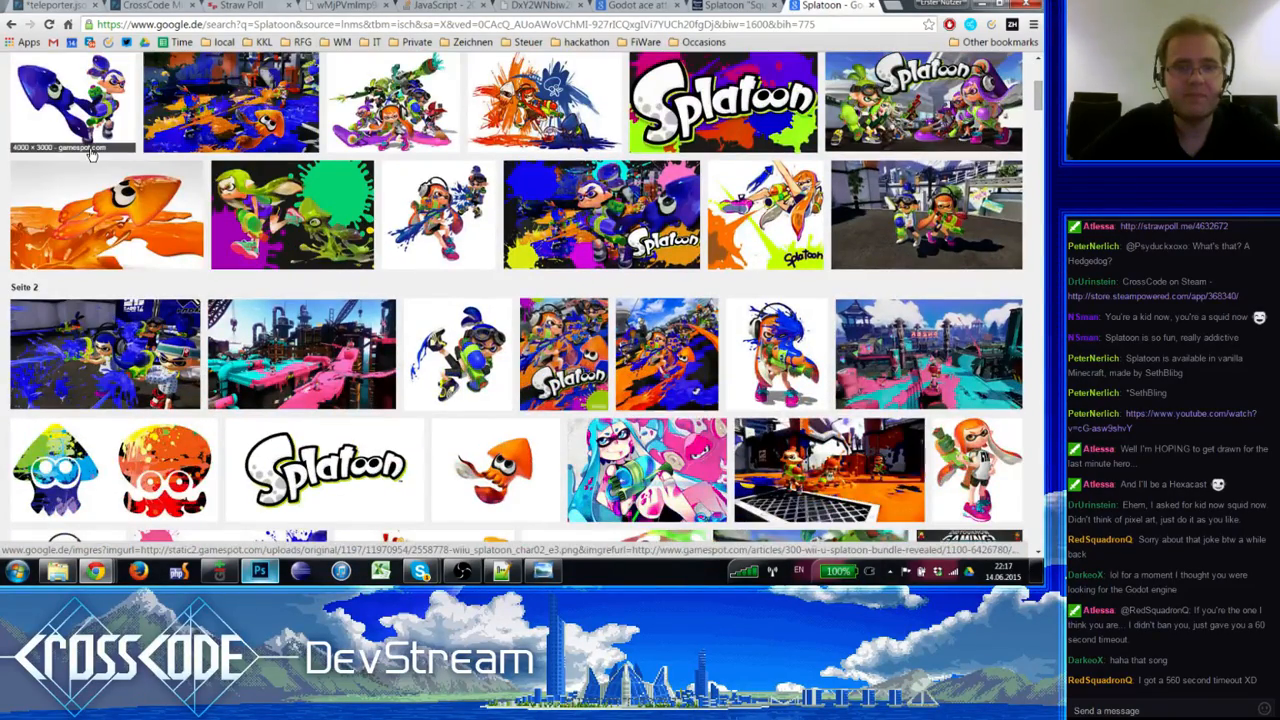
scroll(90, 152, up, 3)
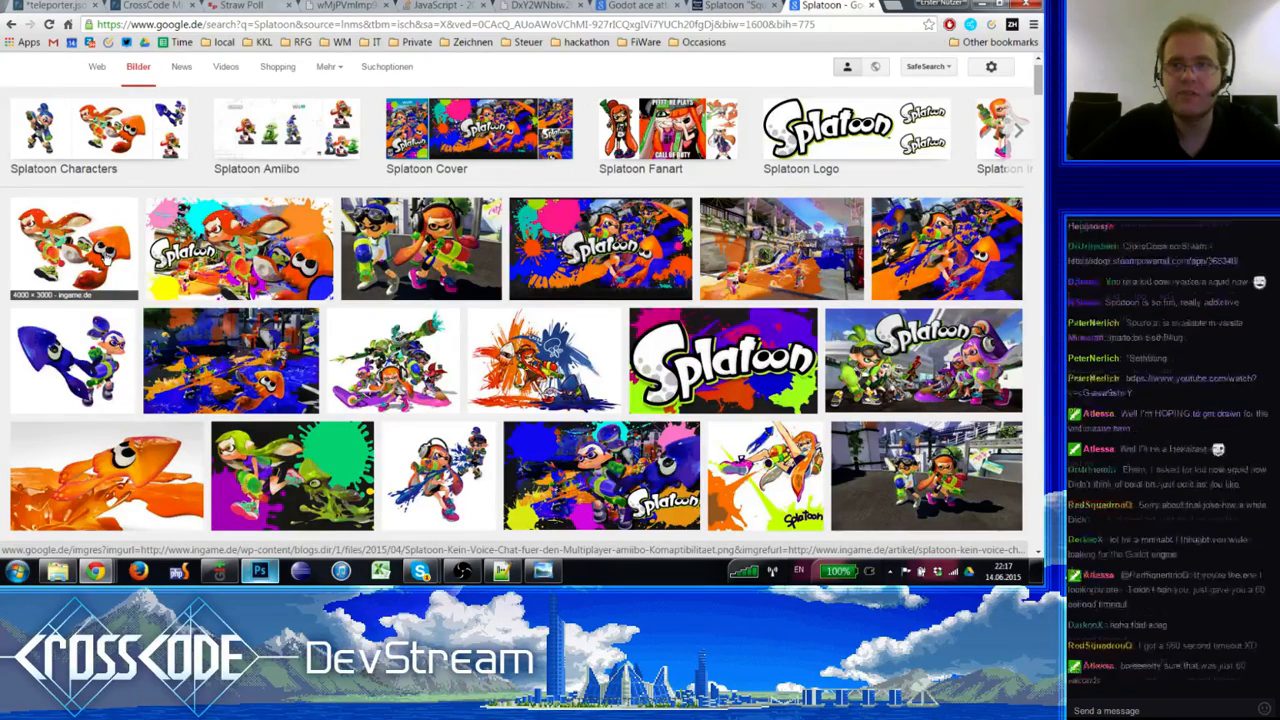
scroll(105, 256, down, 3)
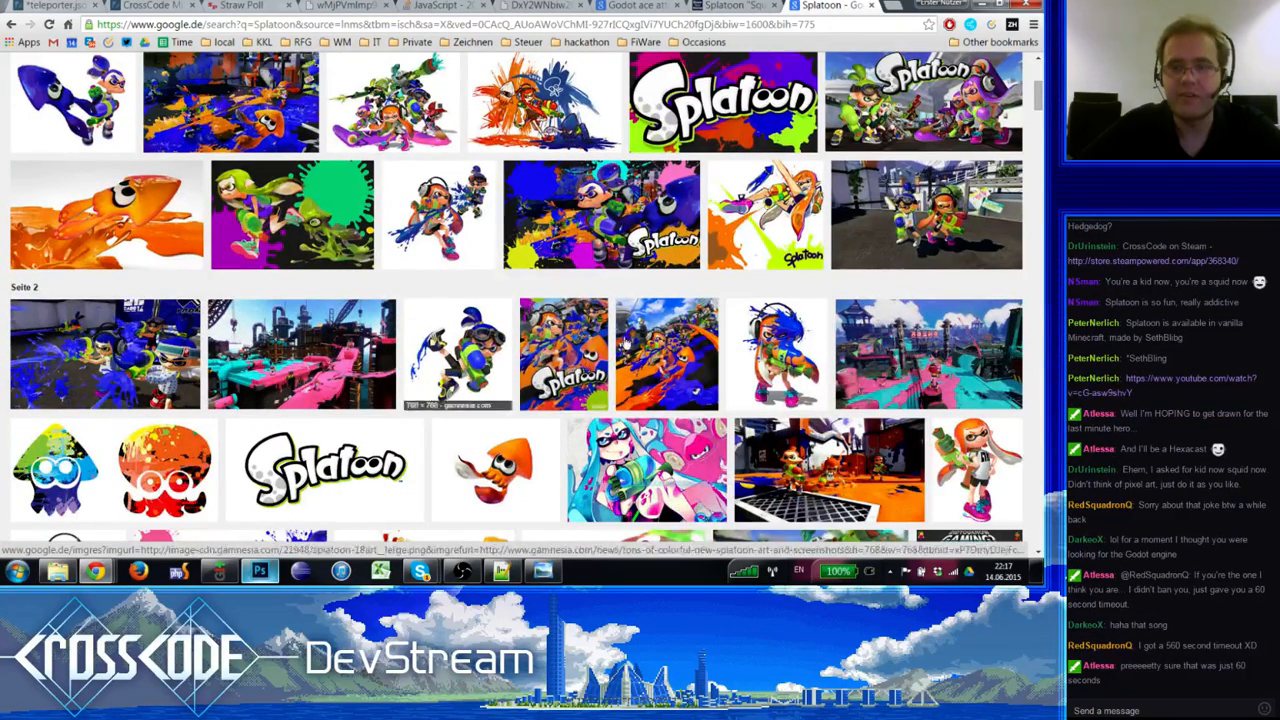
Step: Open the orange-haired Inkling girl image at original size in its own Chrome window
click(1003, 477)
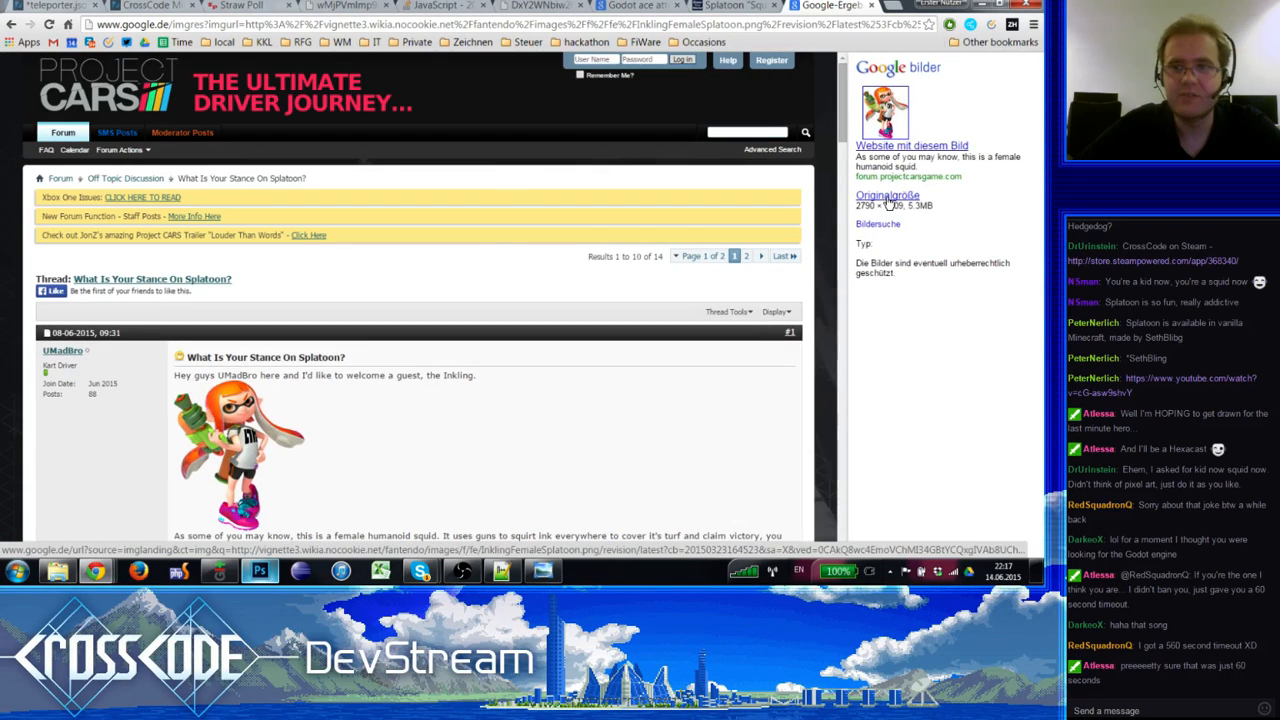
click(886, 197)
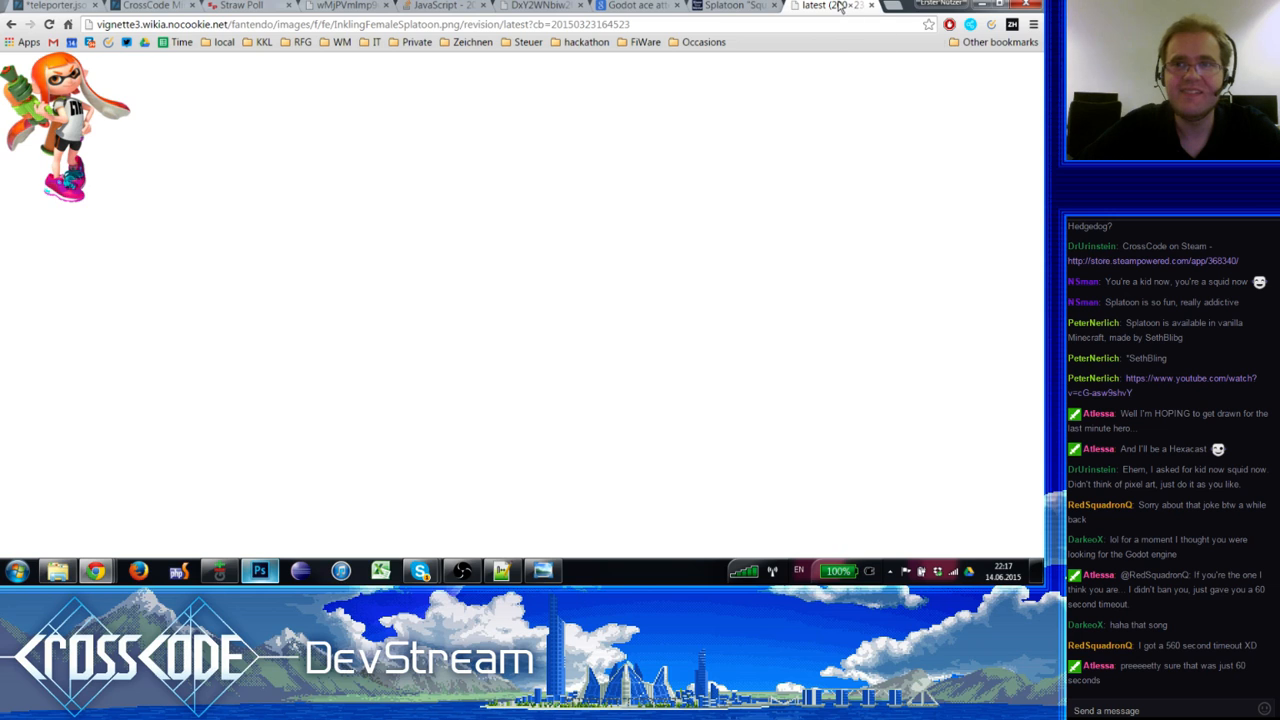
drag(840, 7, 1038, 66)
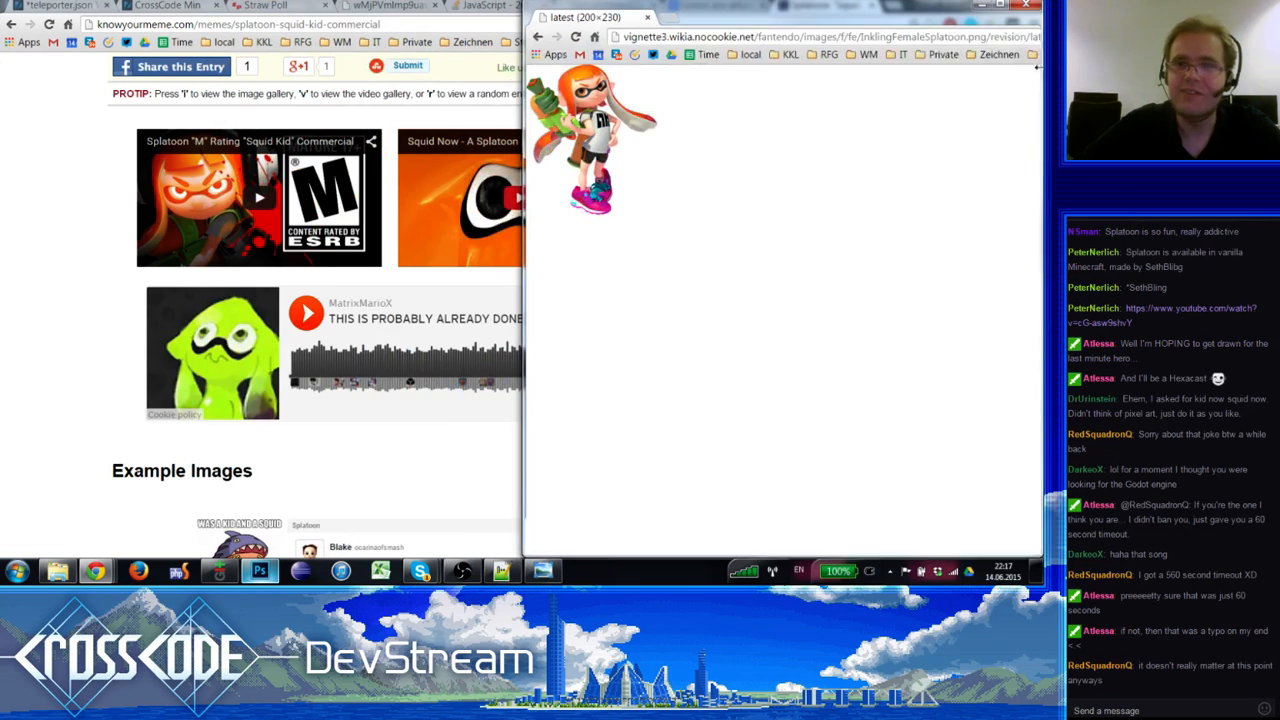
Step: Bring Photoshop forward, collapse the History list and show the hexacast.jpg sketch document
click(259, 571)
mouse_move(420, 571)
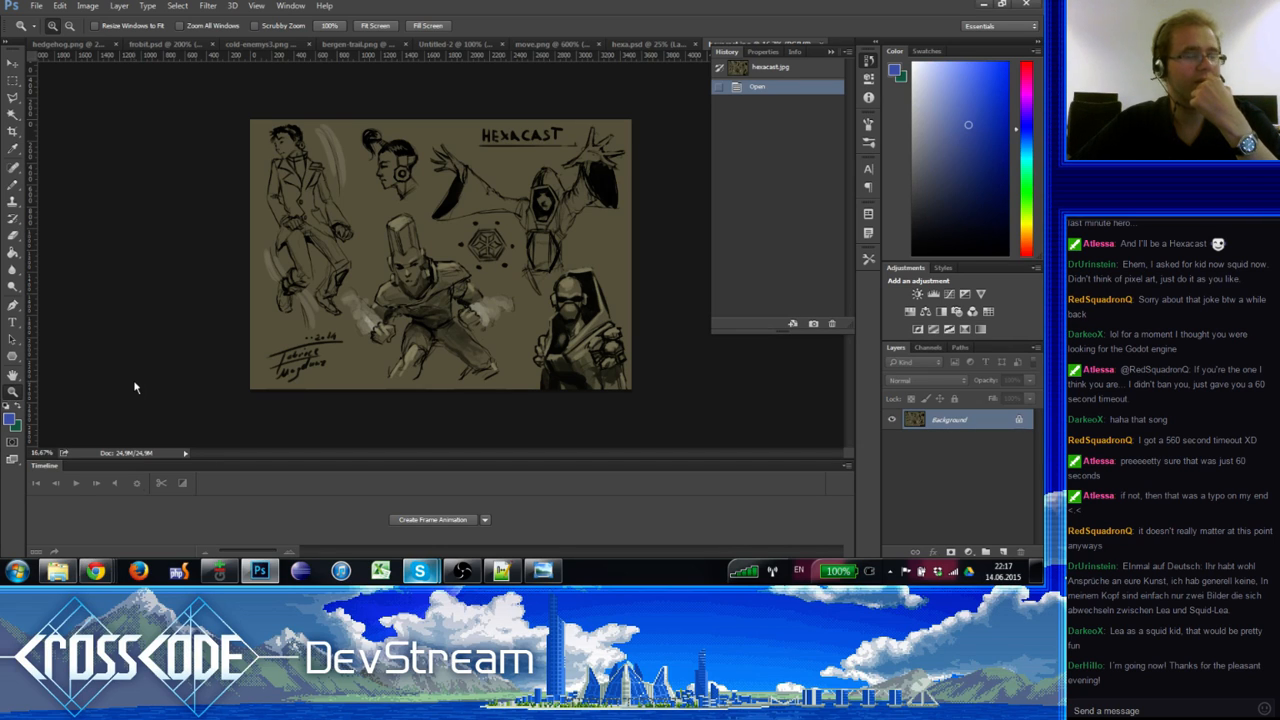
click(638, 46)
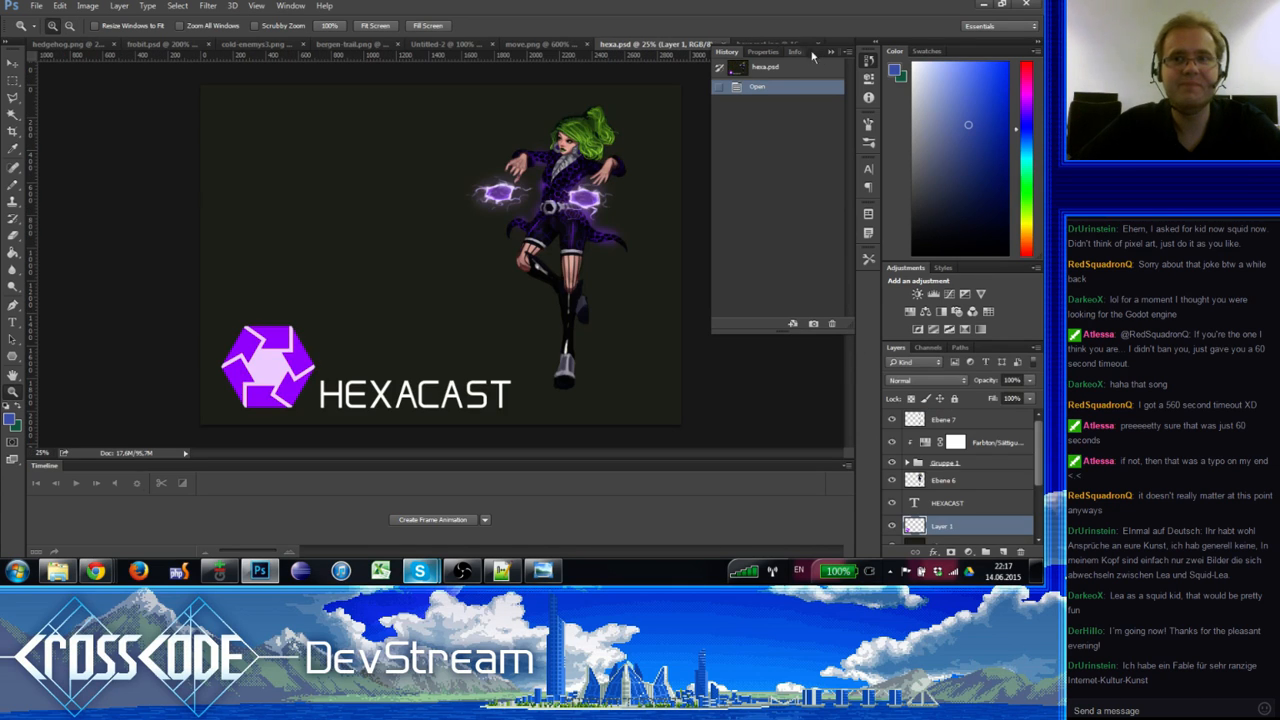
click(831, 51)
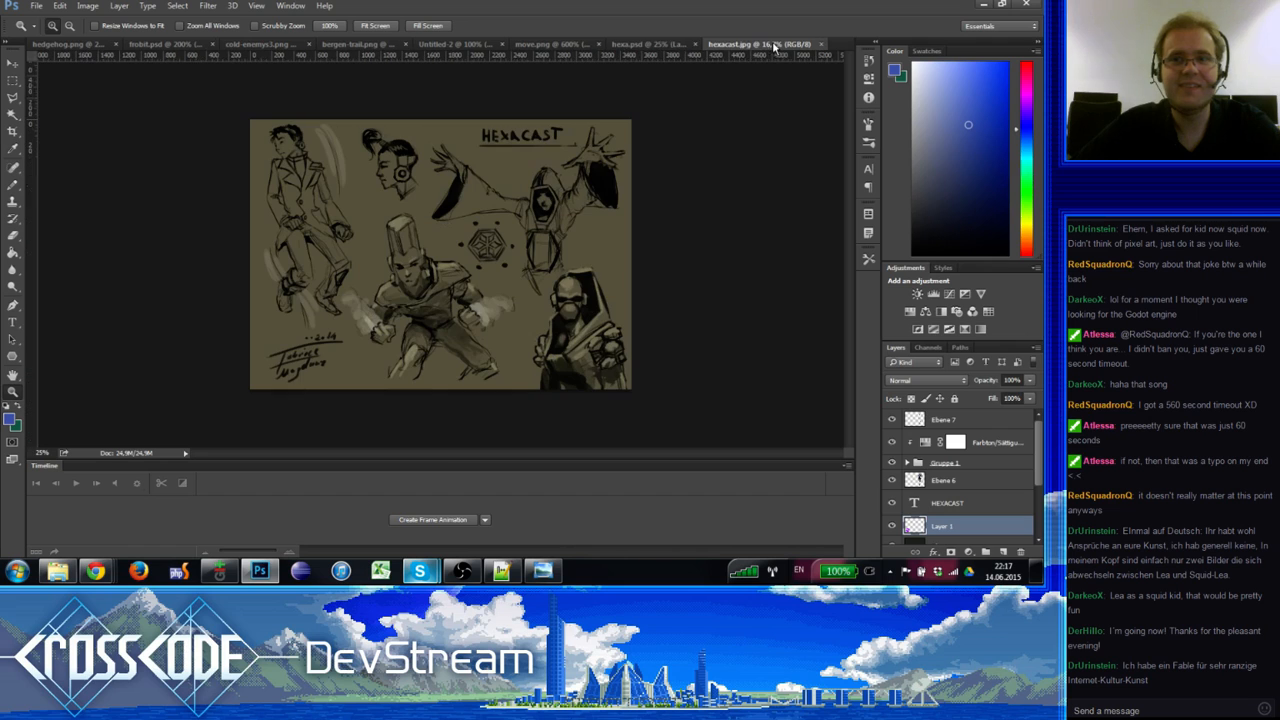
click(755, 44)
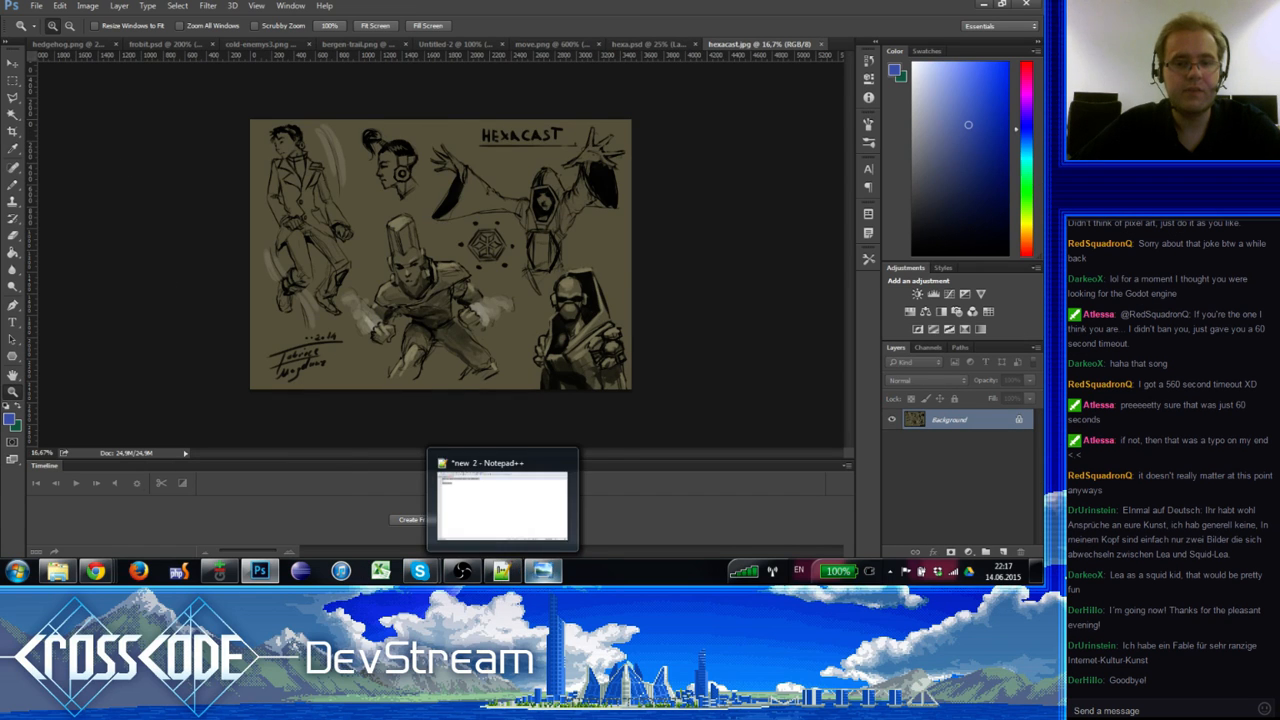
click(530, 500)
mouse_move(100, 572)
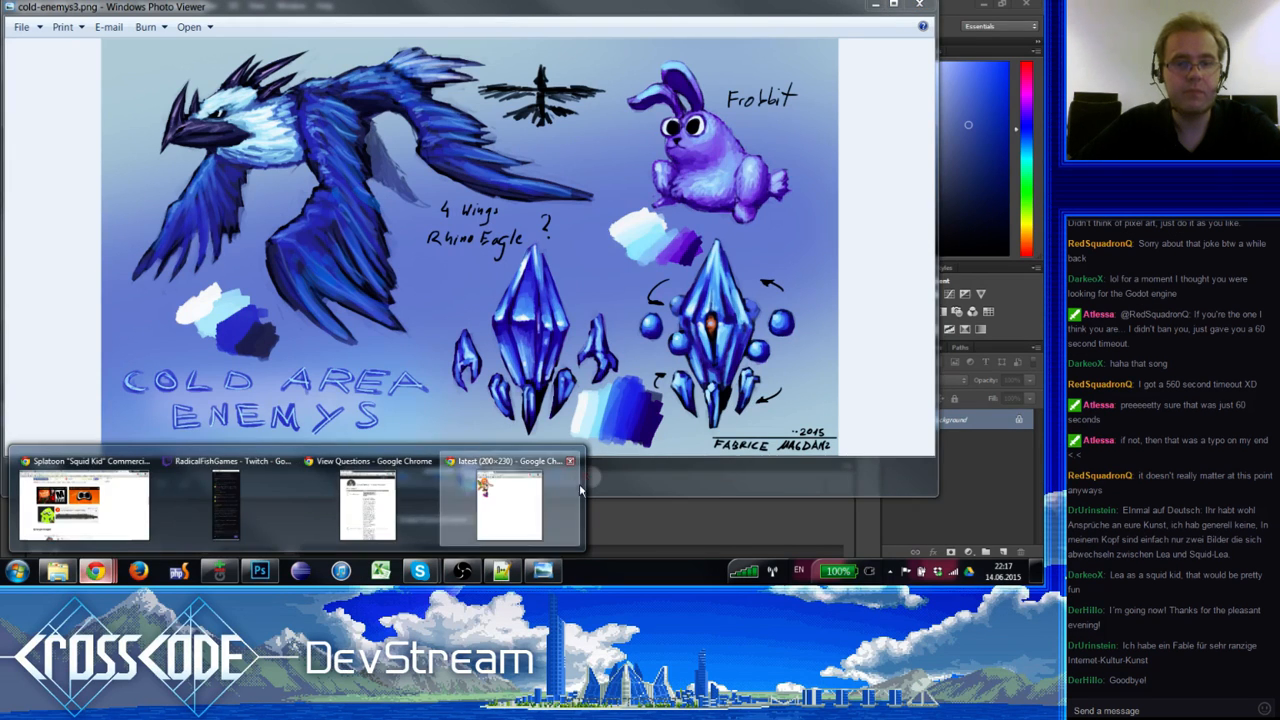
click(505, 500)
drag(792, 23, 1042, 23)
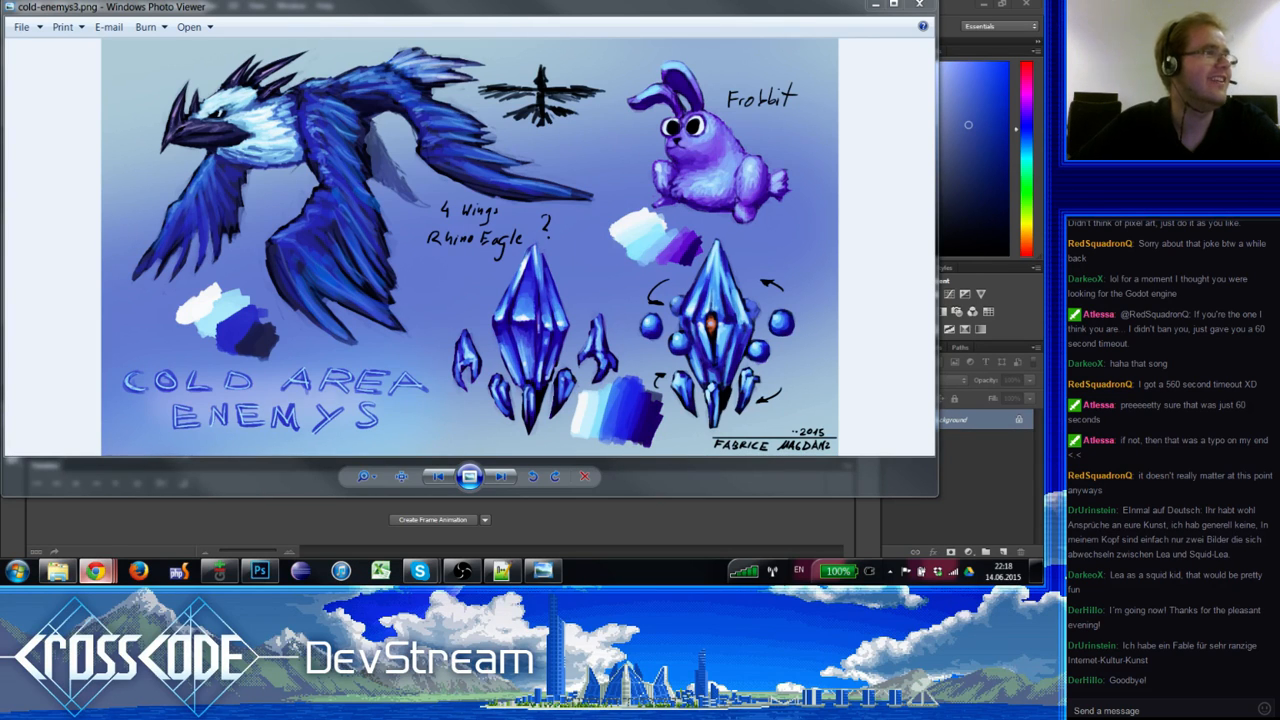
click(908, 5)
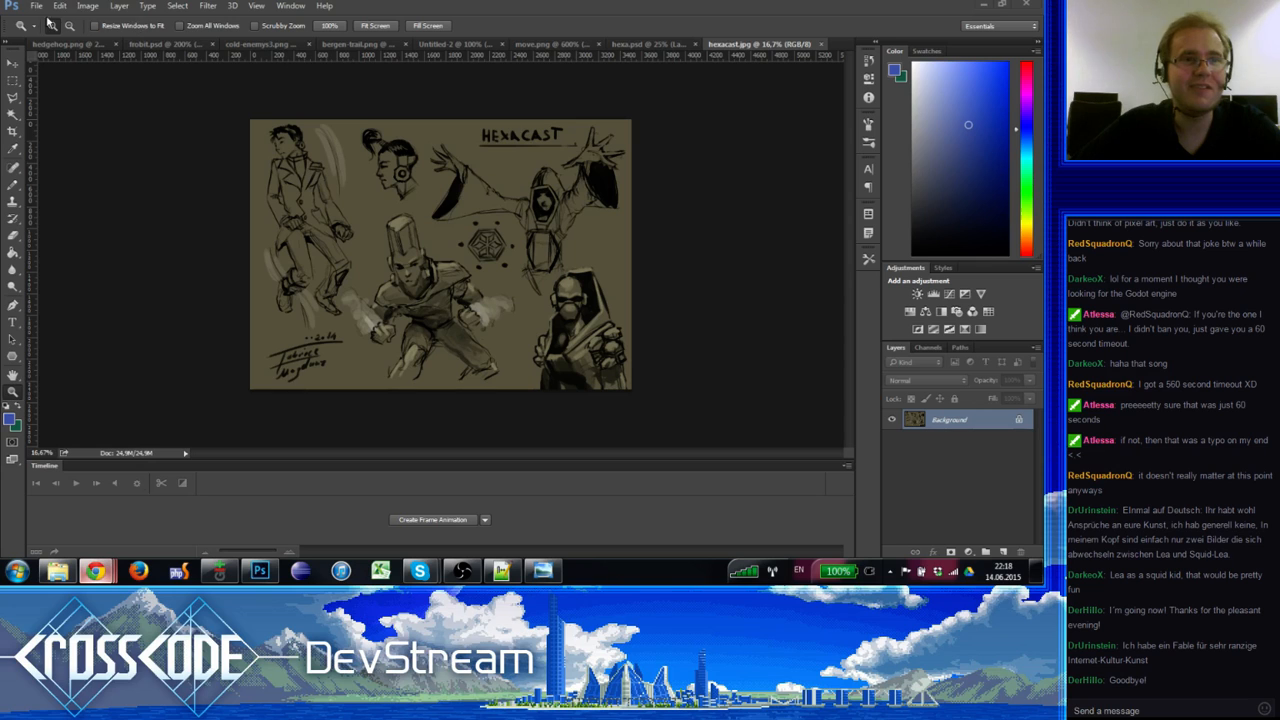
Step: Create a new document using the International Paper preset at A5 size
click(36, 5)
click(45, 17)
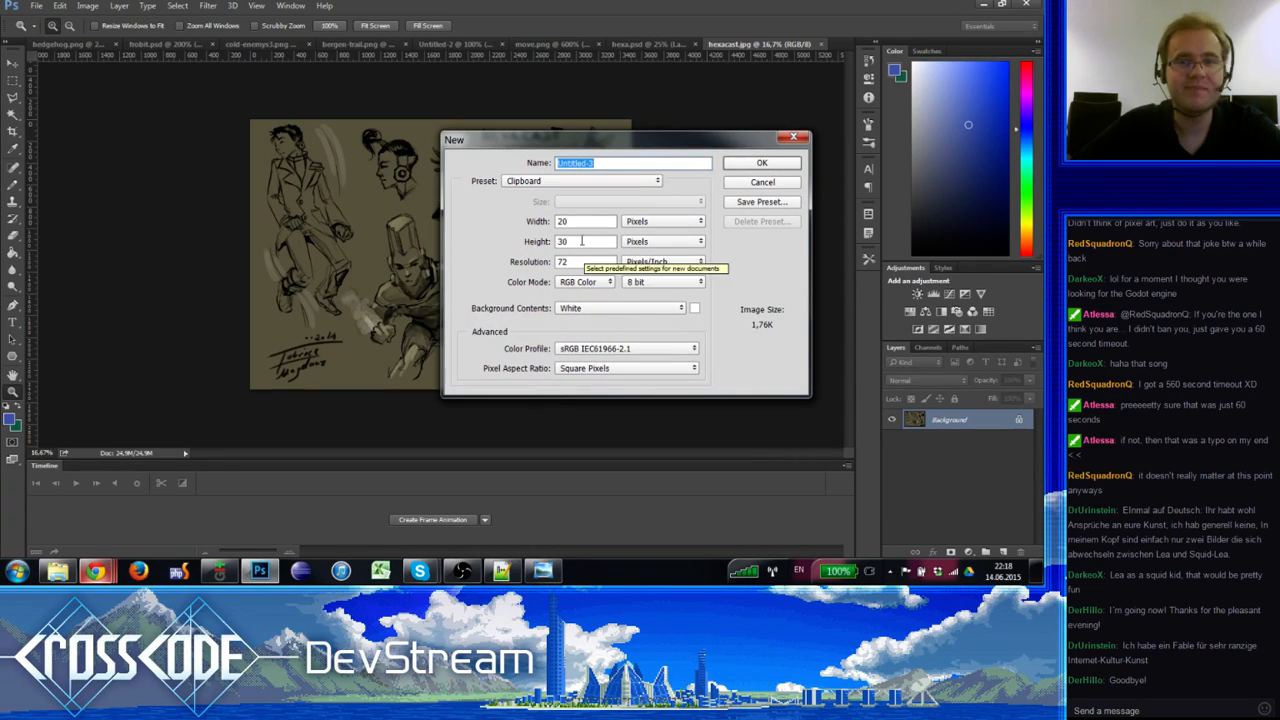
click(581, 241)
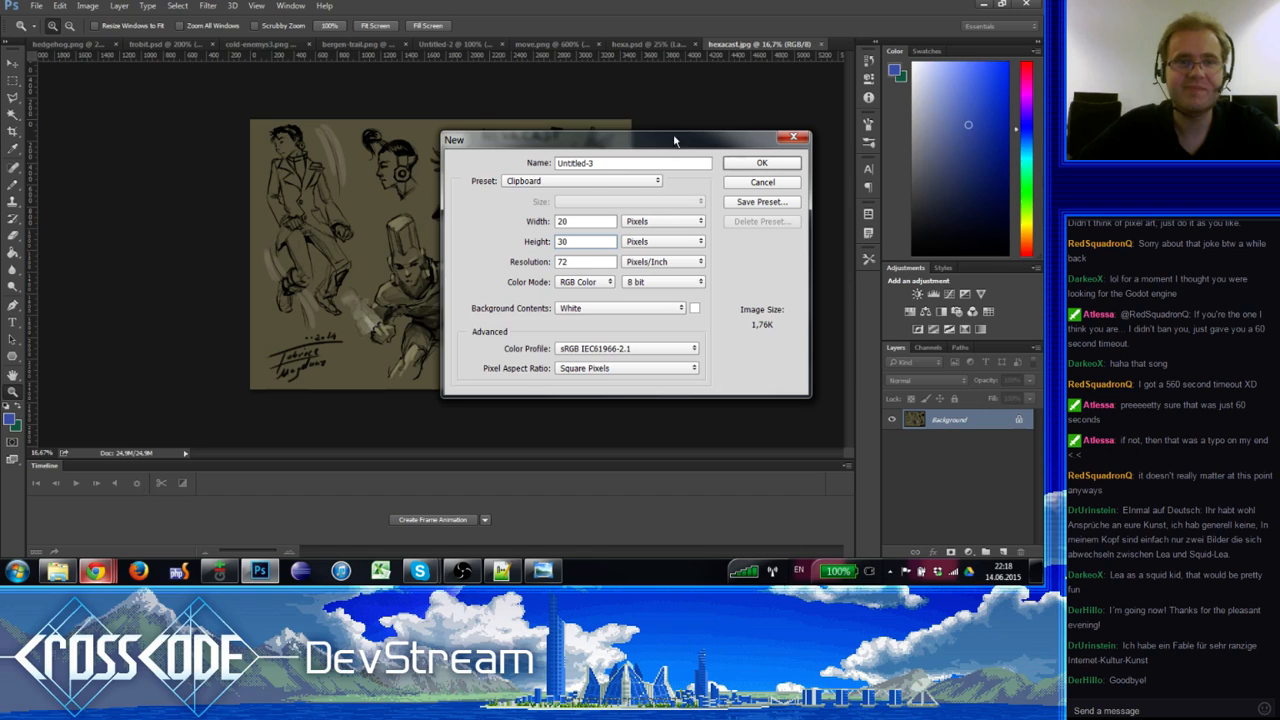
key(Escape)
click(36, 5)
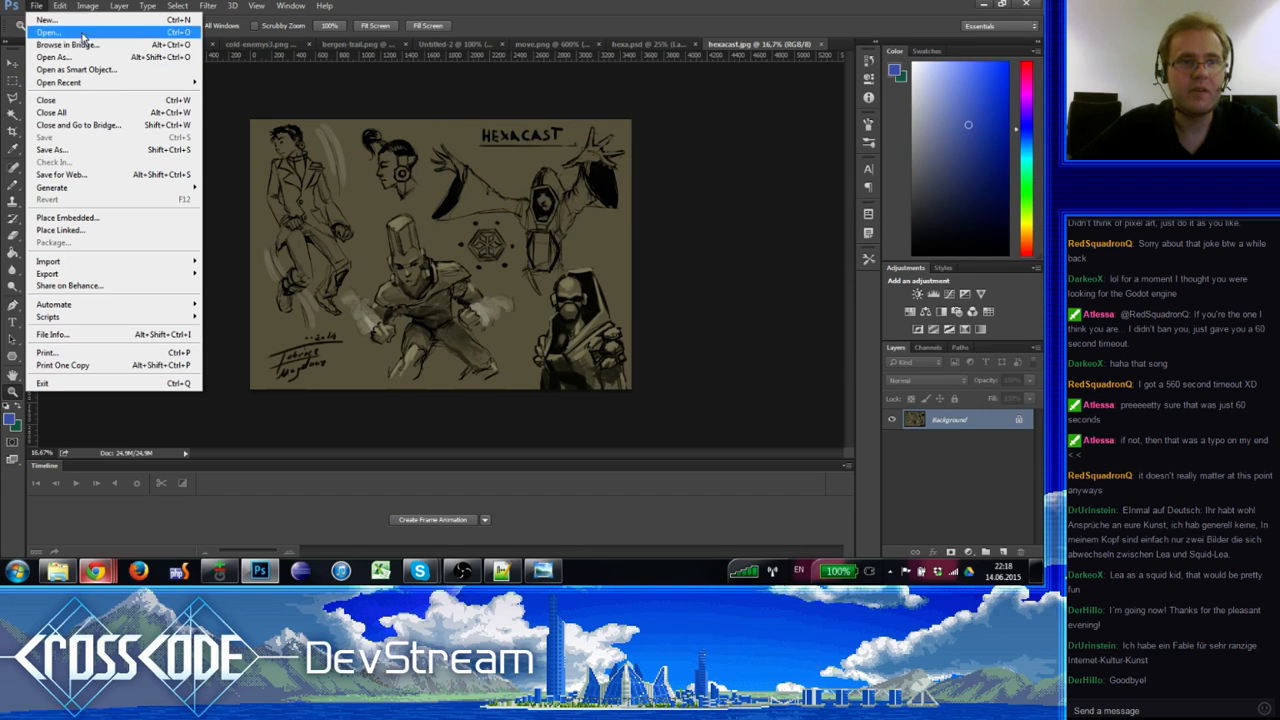
click(46, 19)
click(553, 183)
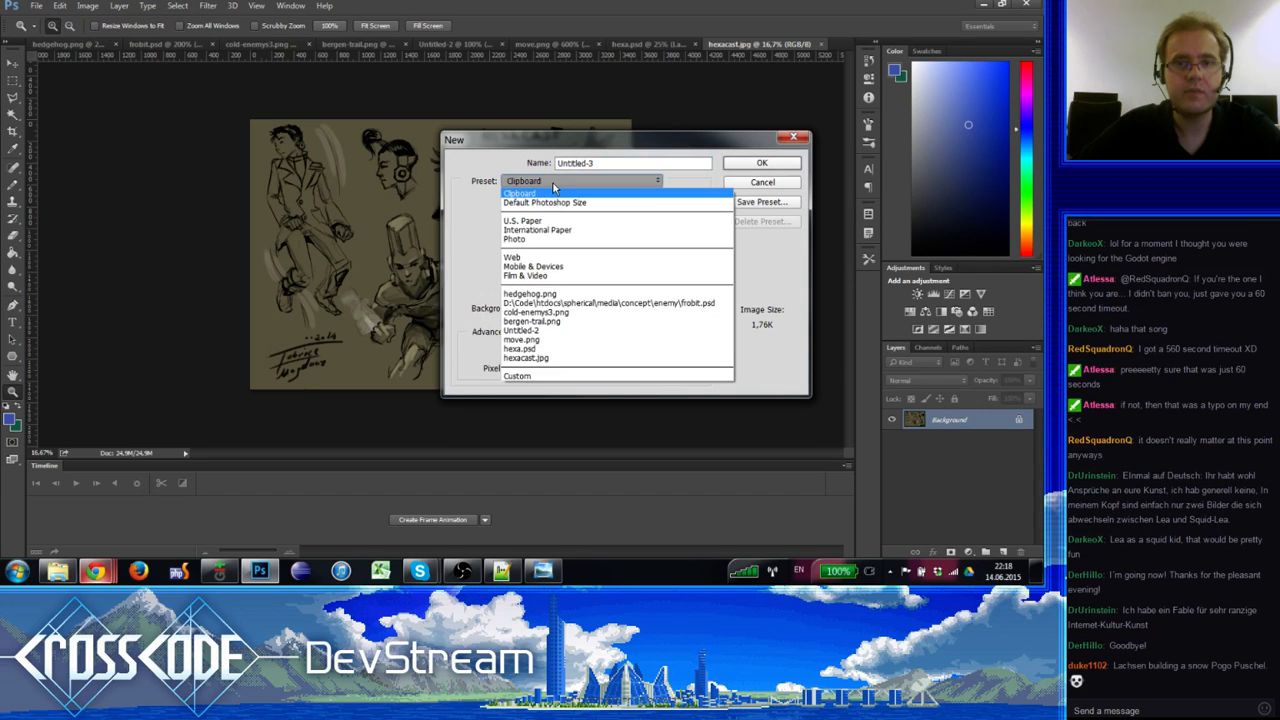
click(555, 231)
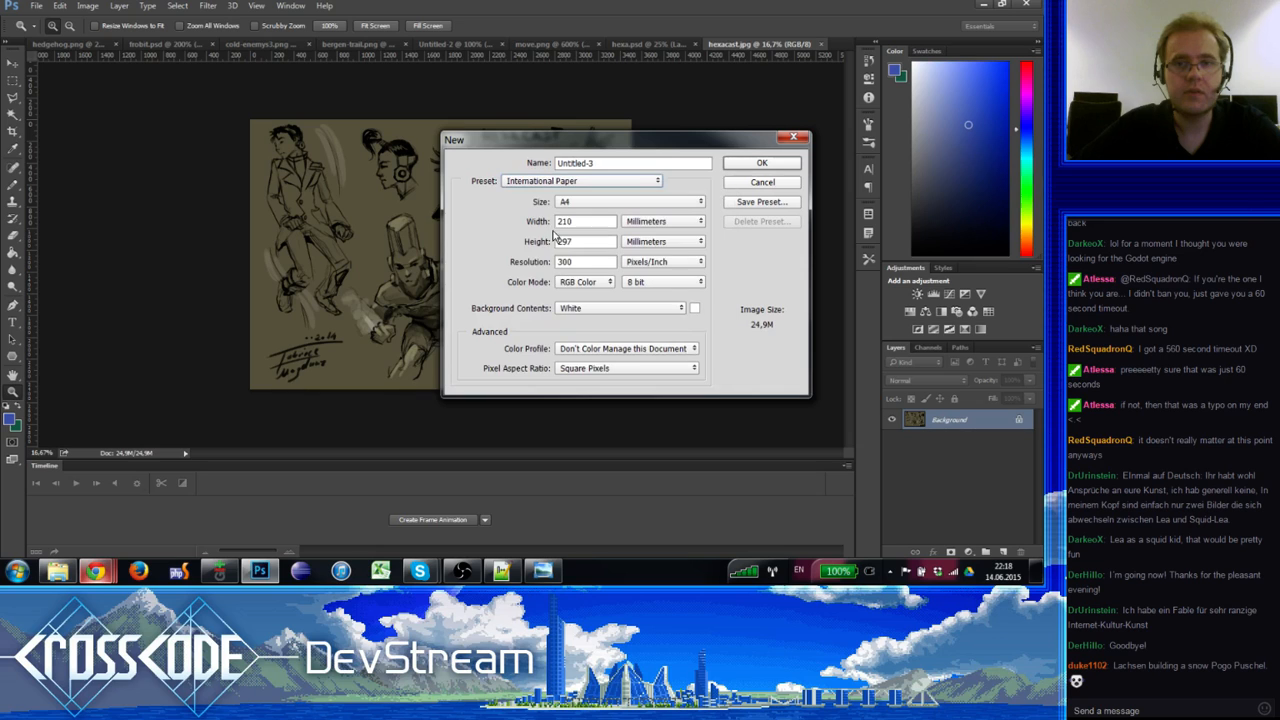
click(589, 201)
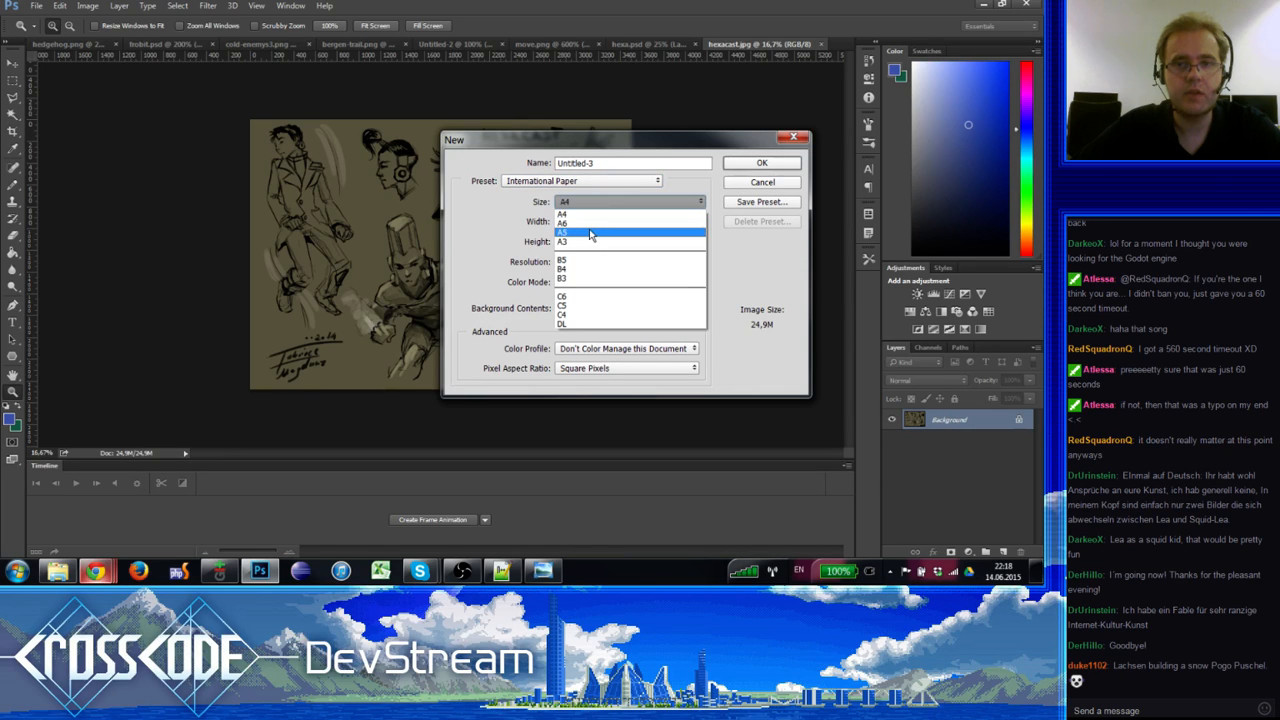
click(595, 224)
click(760, 162)
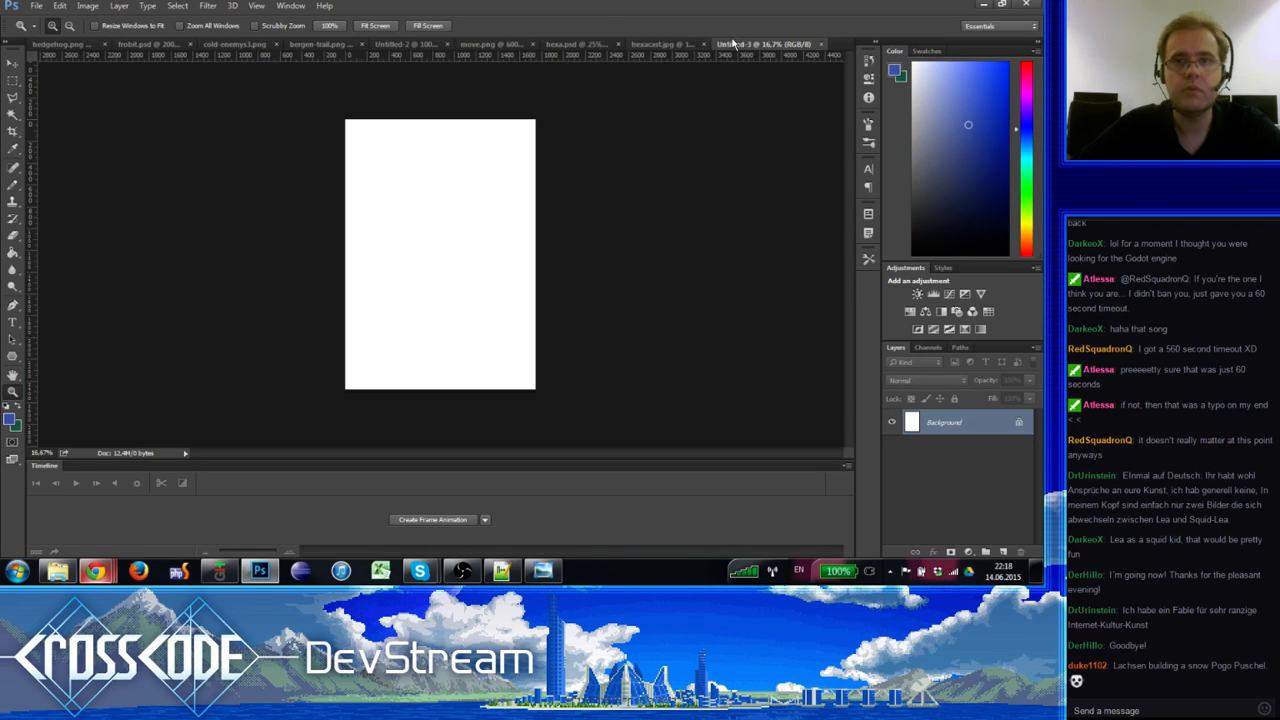
Step: Close the hexacast sketch and return to the new blank document
click(724, 46)
click(737, 46)
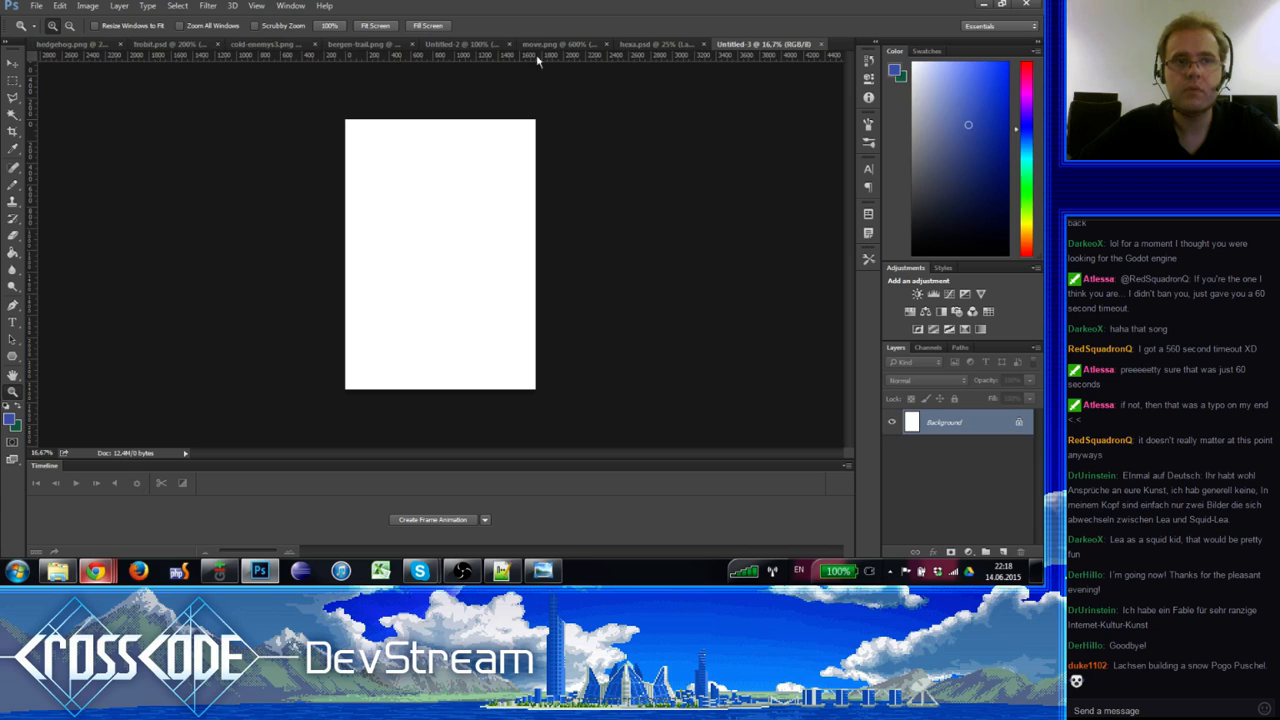
click(85, 44)
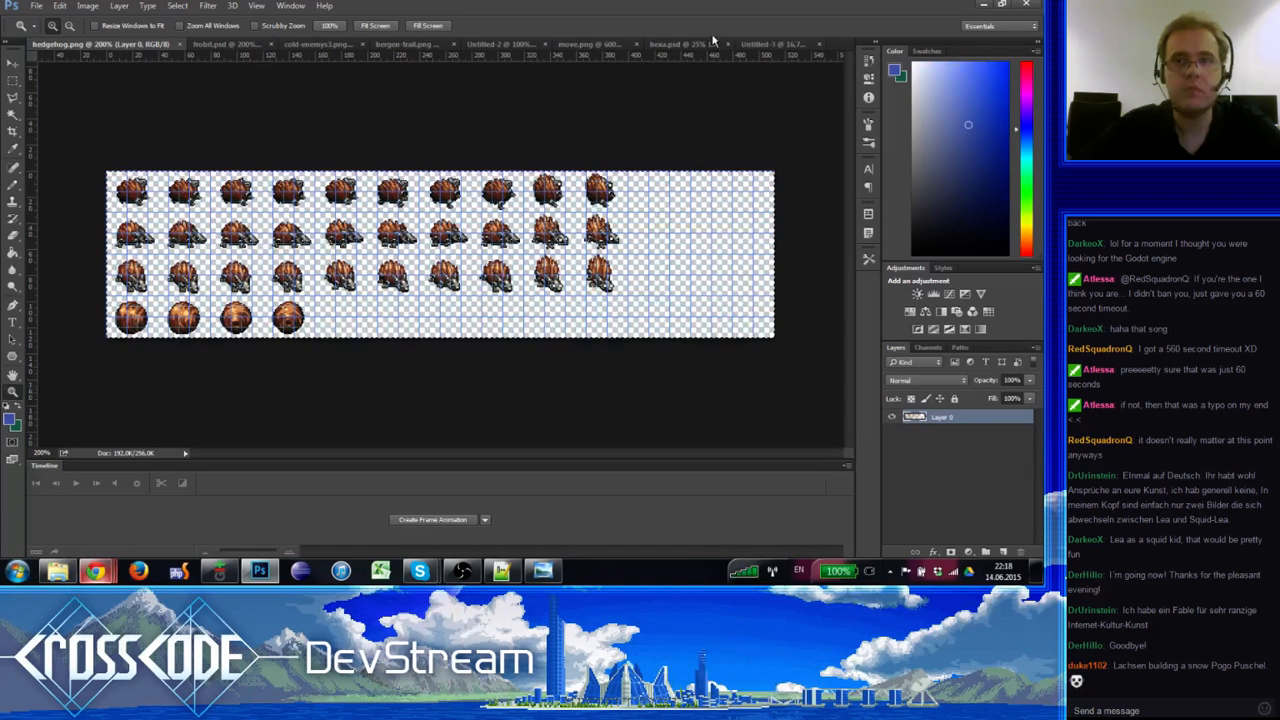
click(763, 44)
click(12, 252)
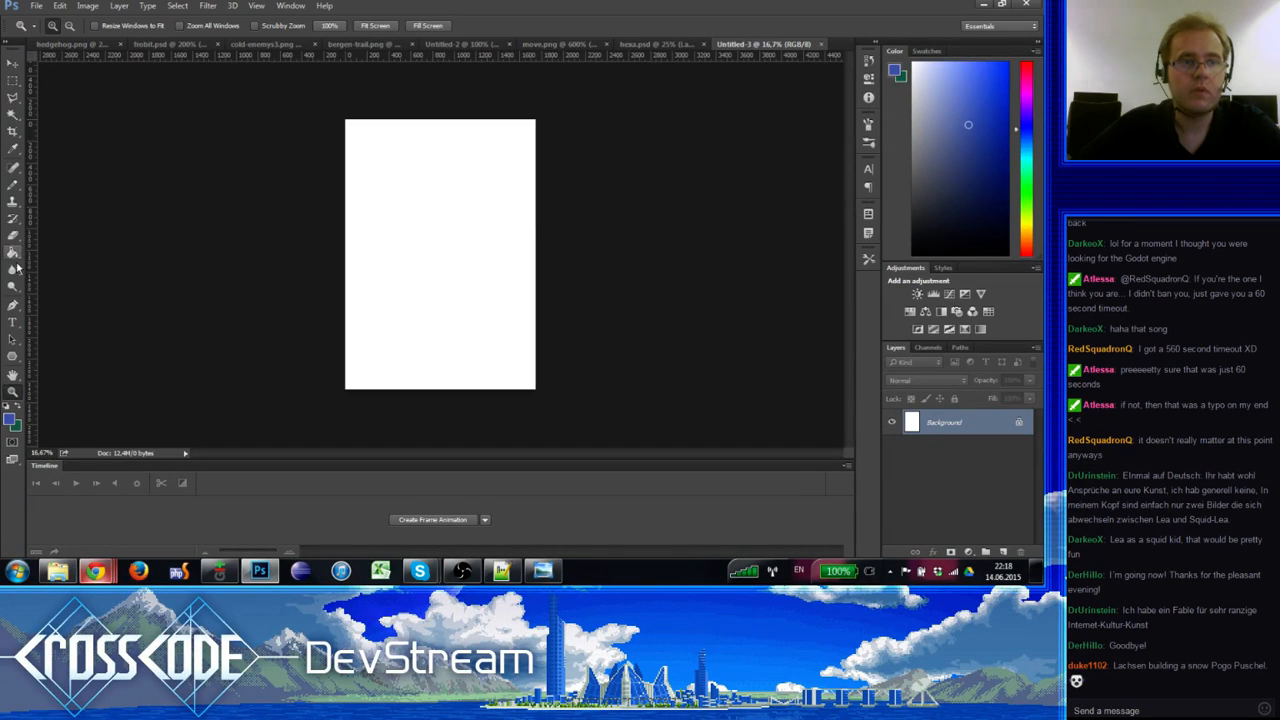
Step: Rotate the canvas 90° clockwise to landscape orientation
click(88, 5)
mouse_move(145, 124)
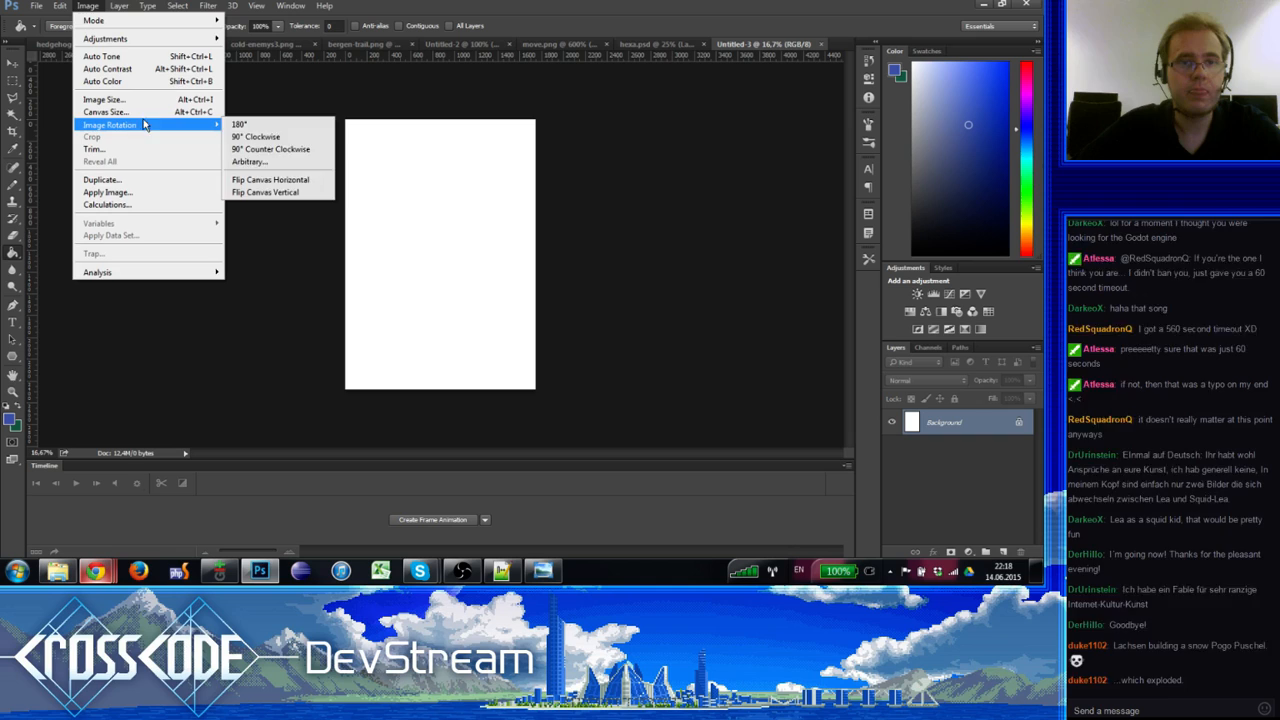
click(298, 179)
click(88, 5)
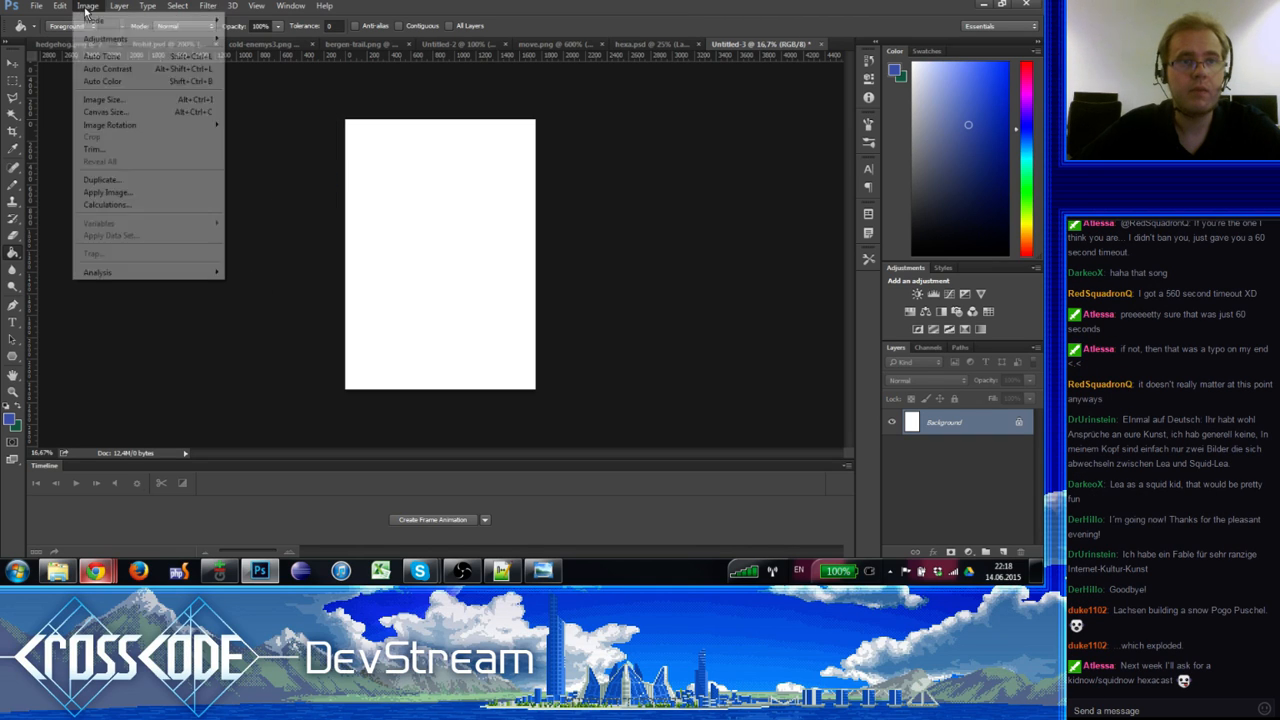
mouse_move(145, 124)
click(288, 136)
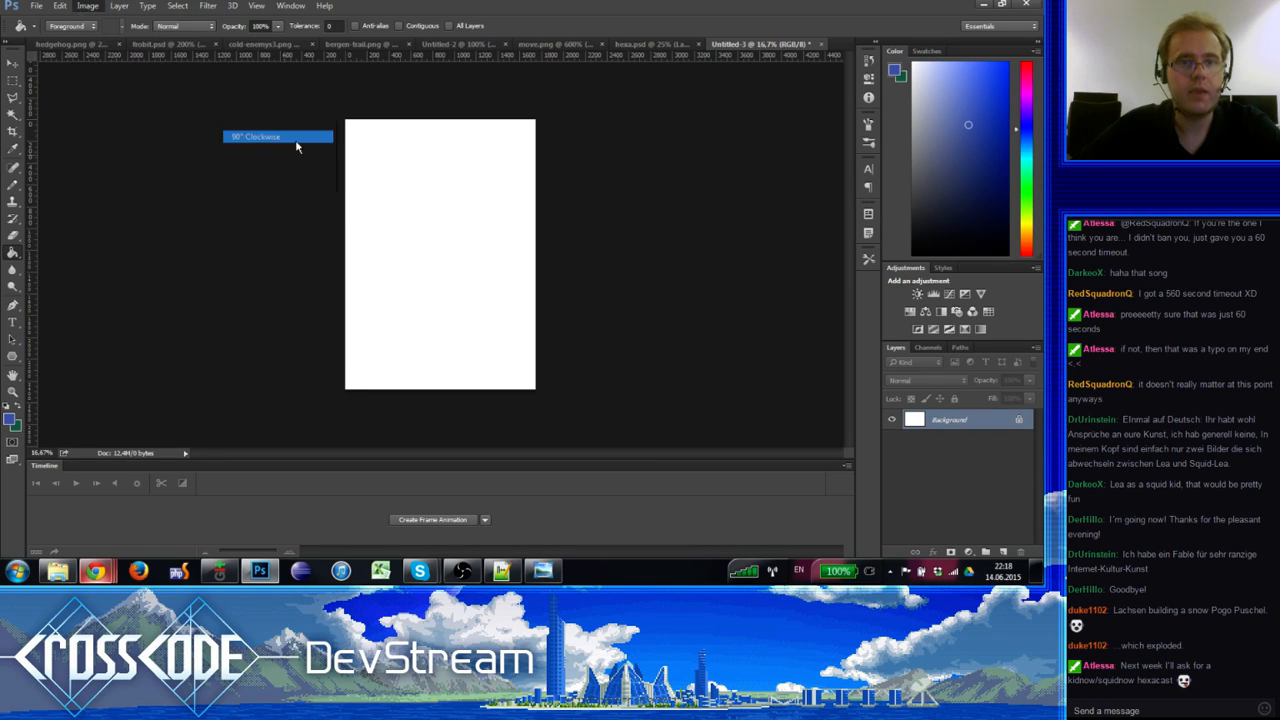
Step: Fill the canvas with dark grey #4f4f4f using the Paint Bucket, then start opening a file
click(14, 418)
text(4f4f4f)
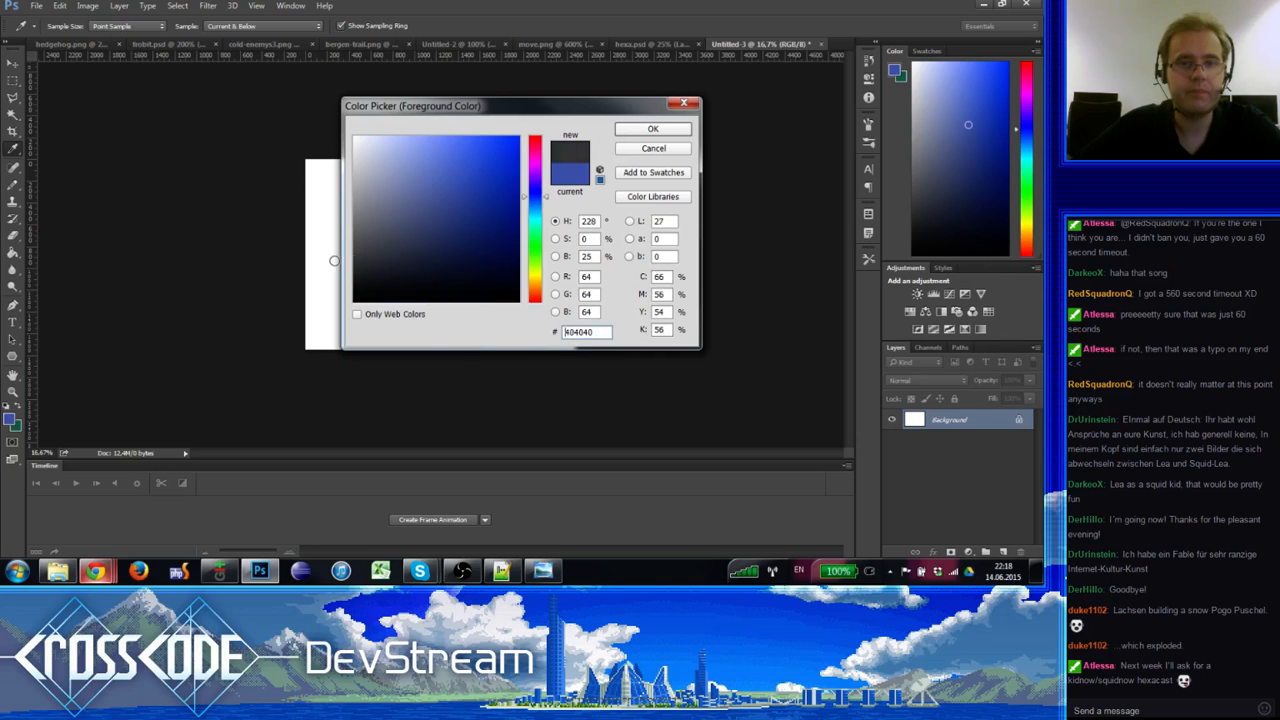
click(652, 129)
key(g)
click(394, 243)
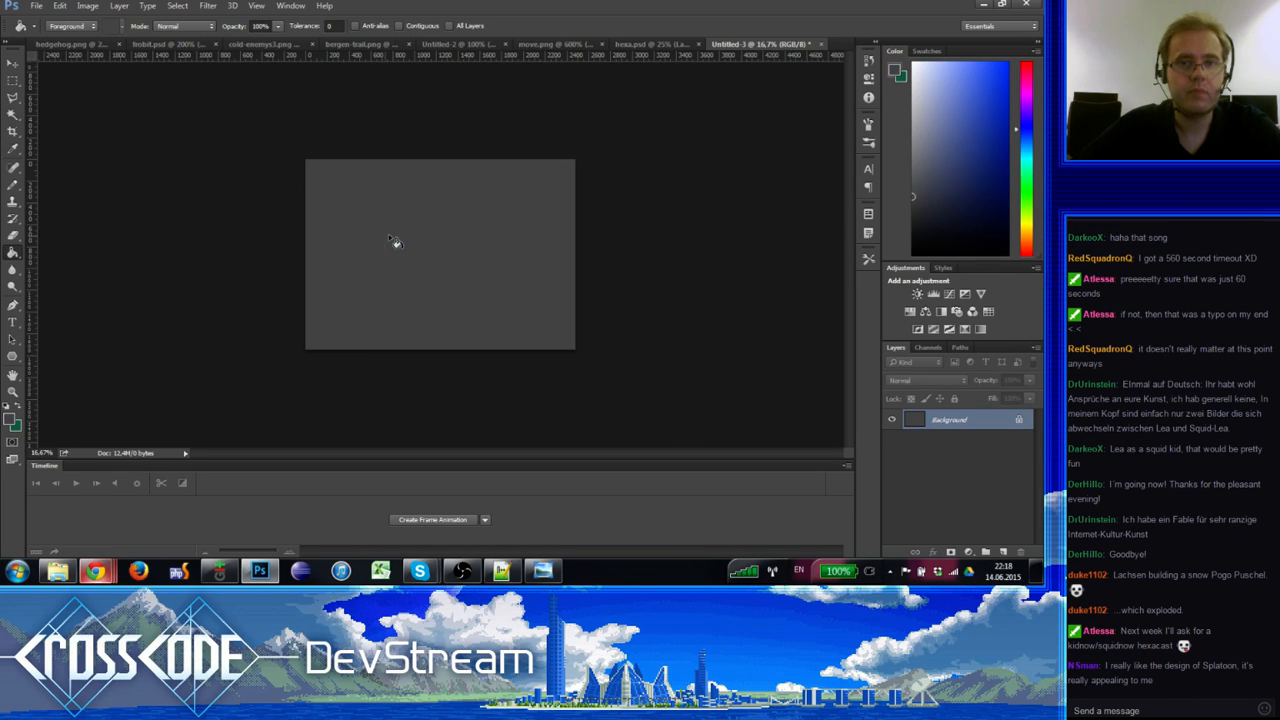
click(36, 5)
click(65, 34)
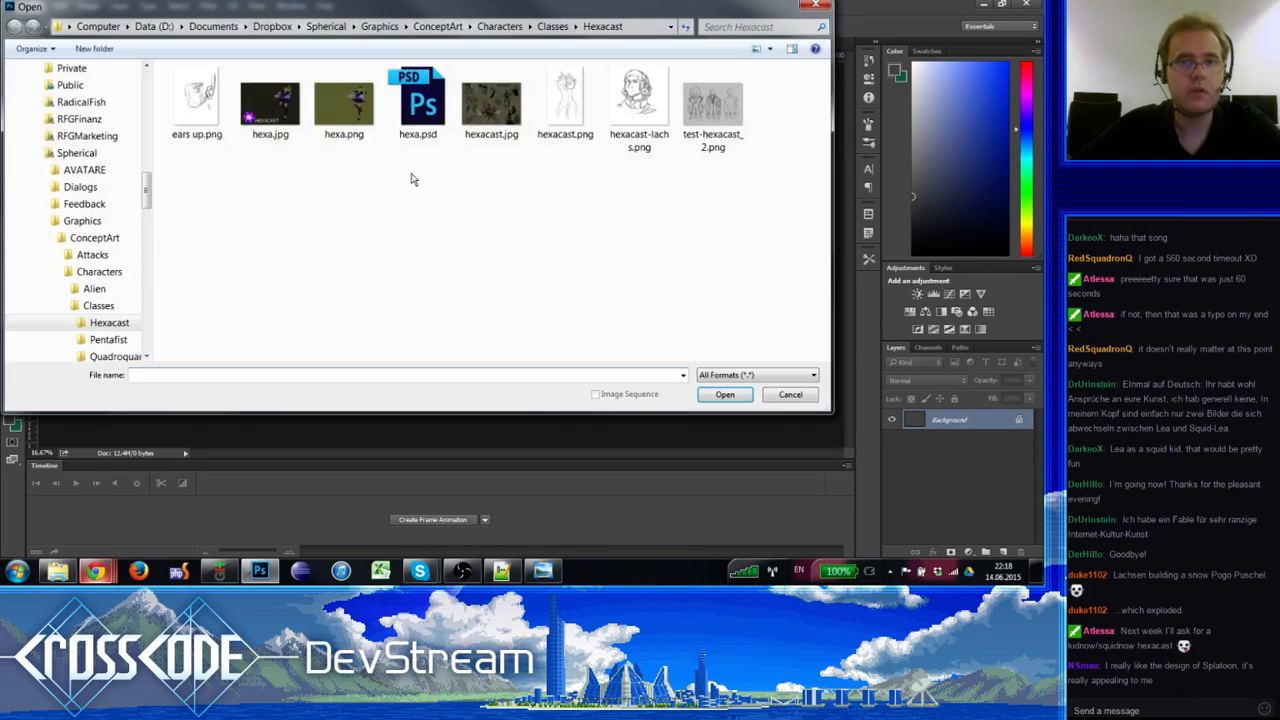
Step: Browse through the project folders to the Gimmik Drawings folder
click(98, 271)
click(92, 255)
scroll(90, 230, up, 1)
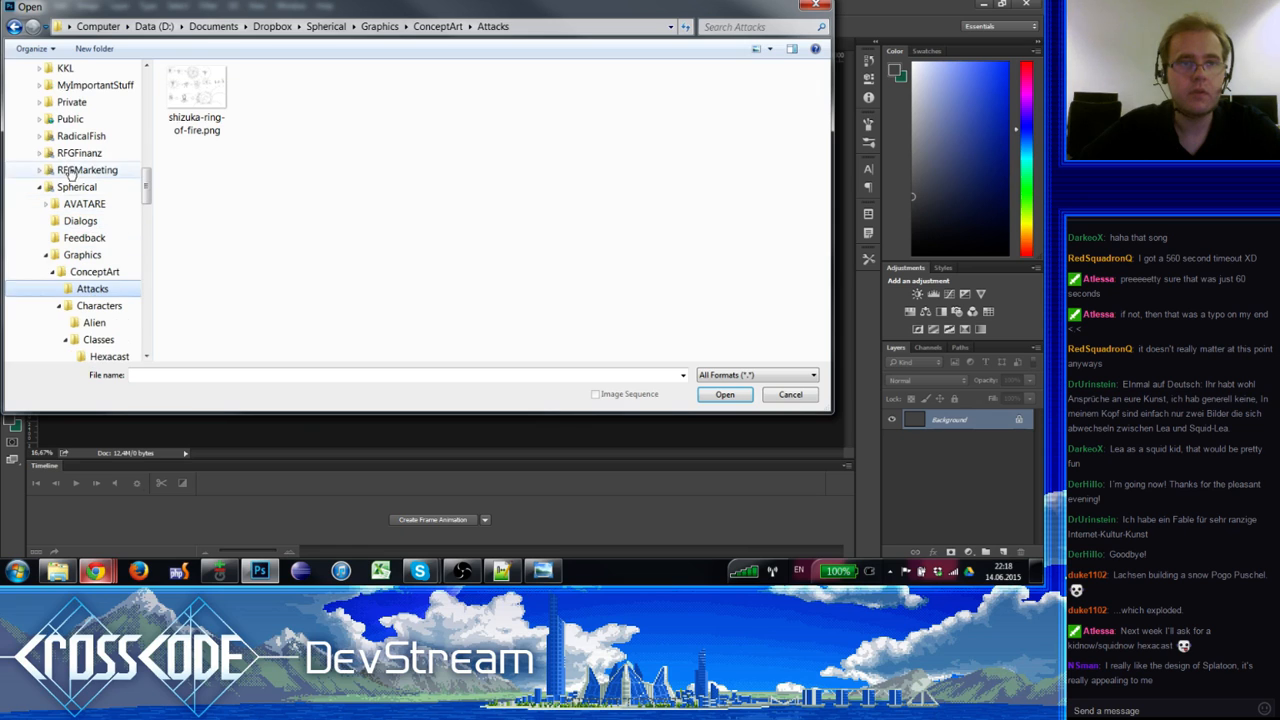
click(87, 169)
click(88, 140)
key(Down)
key(Down)
key(Down)
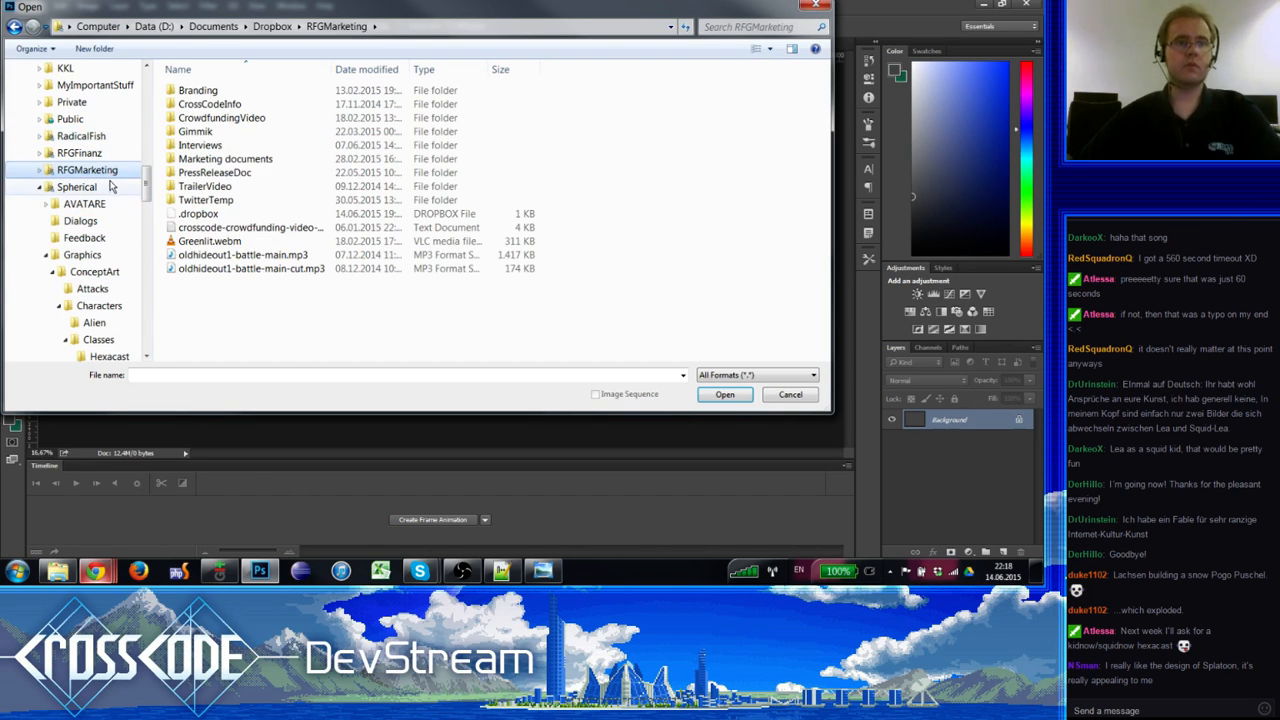
key(Left)
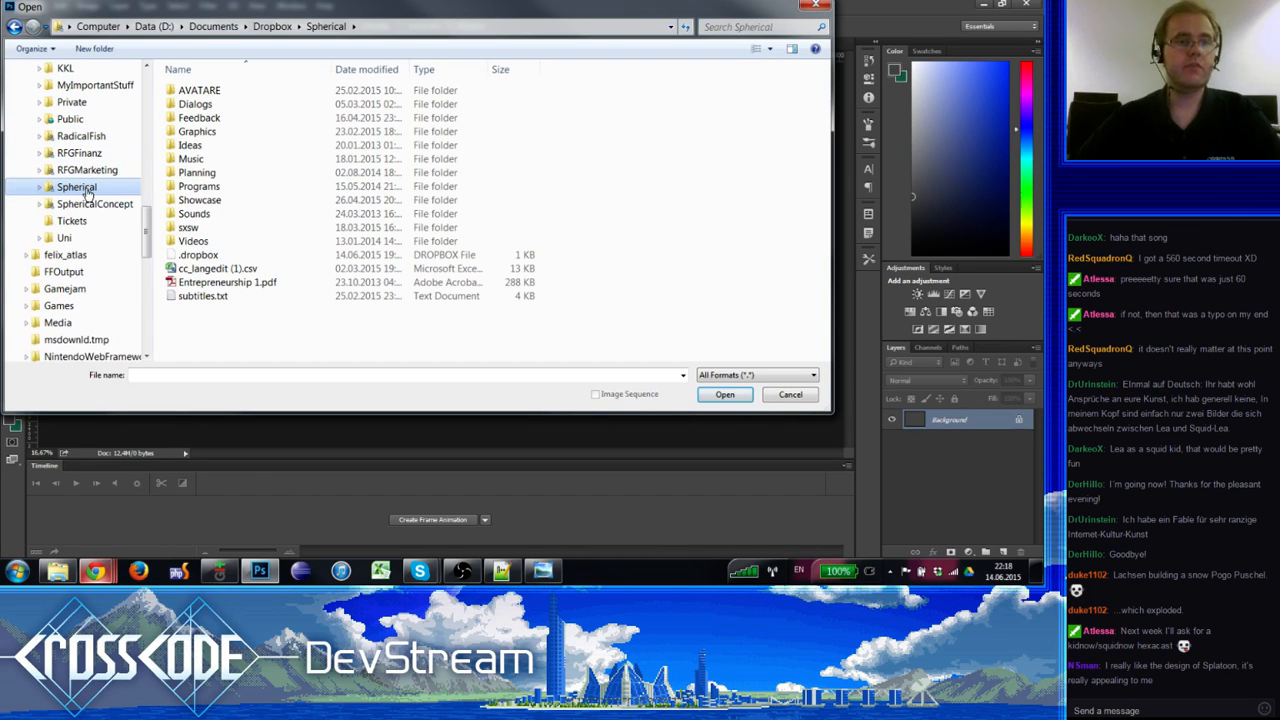
key(Up)
double_click(190, 131)
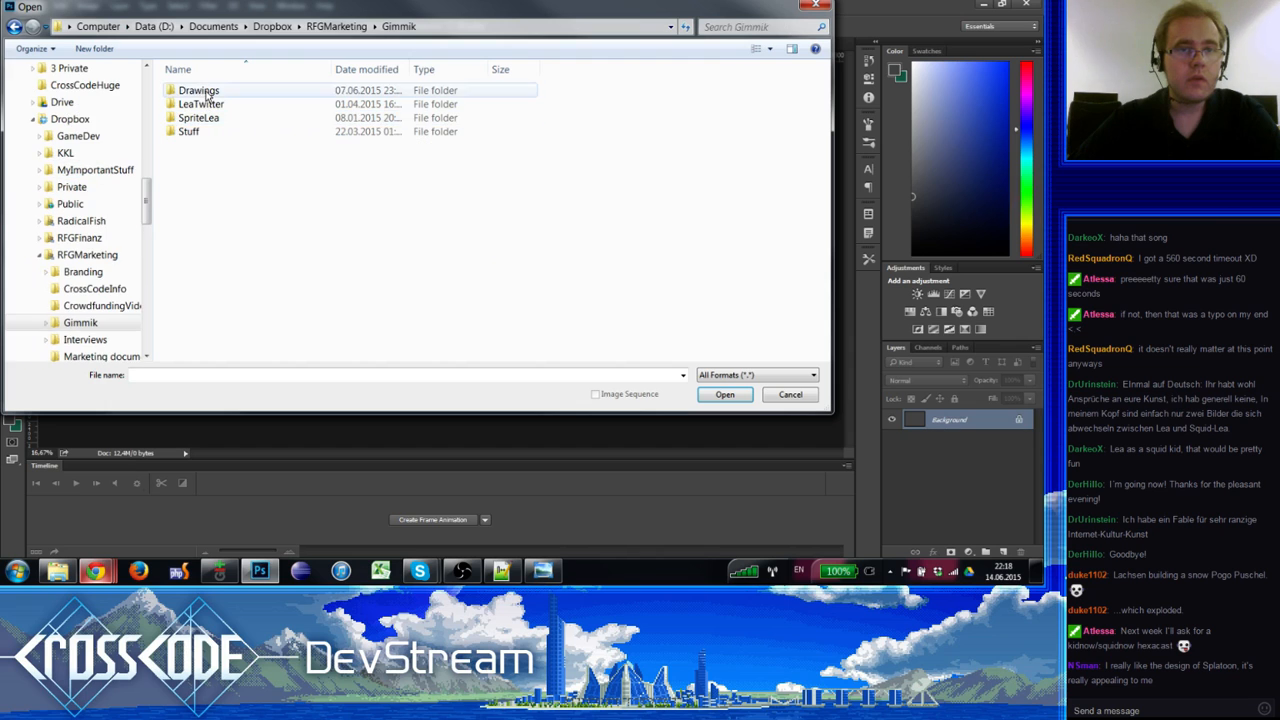
click(200, 91)
key(Return)
Step: Open lea-we-did-it.jpg and marquee the area around the character saying 'Hi!'
scroll(560, 240, down, 8)
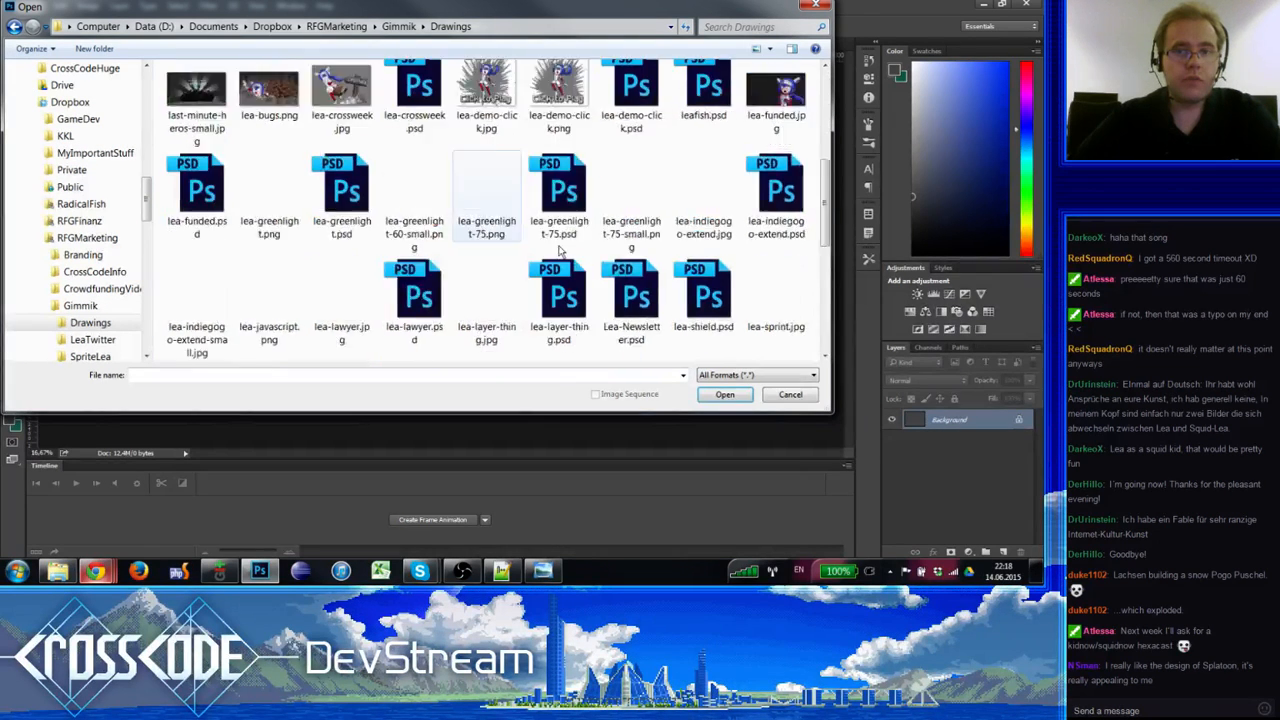
scroll(530, 215, up, 5)
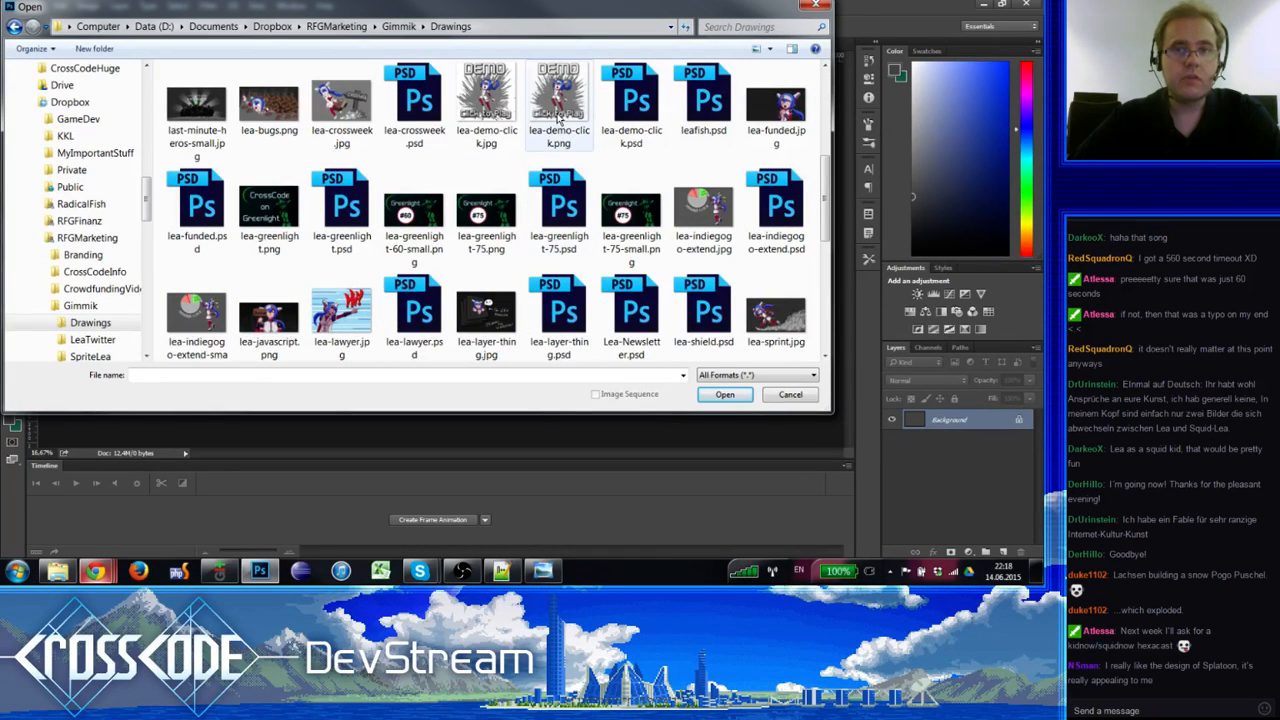
scroll(426, 204, down, 5)
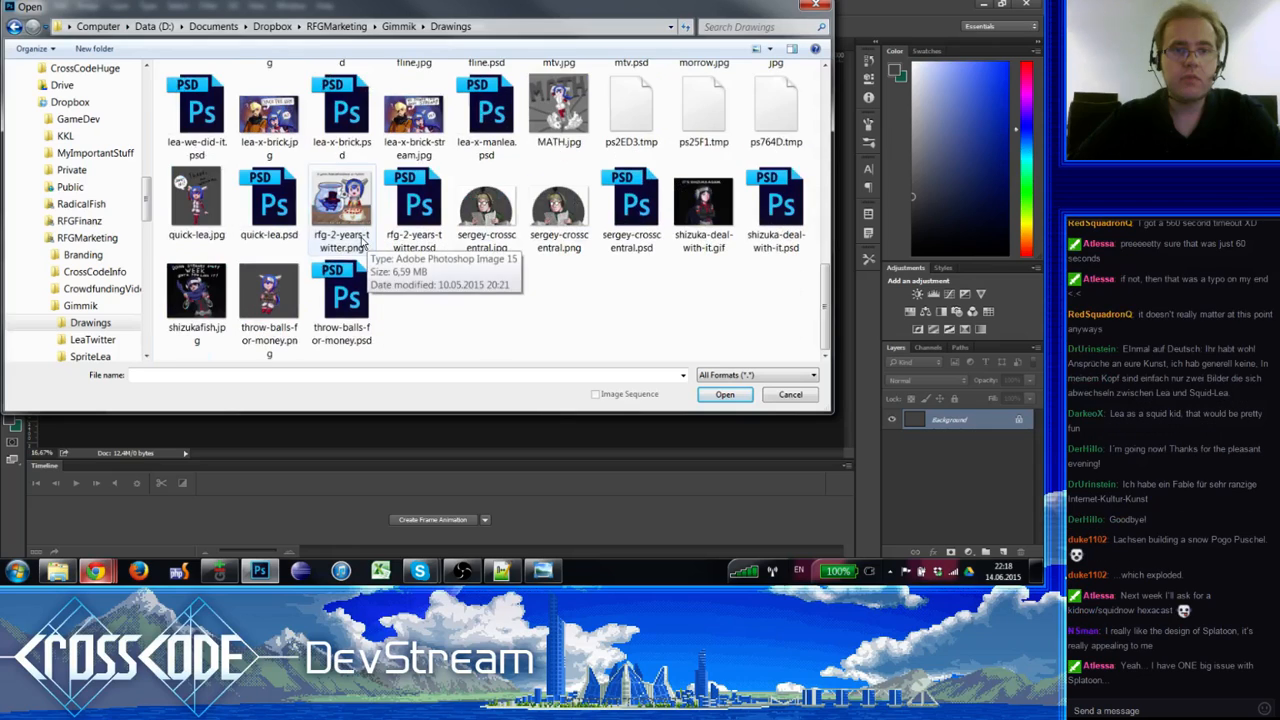
scroll(676, 197, up, 10)
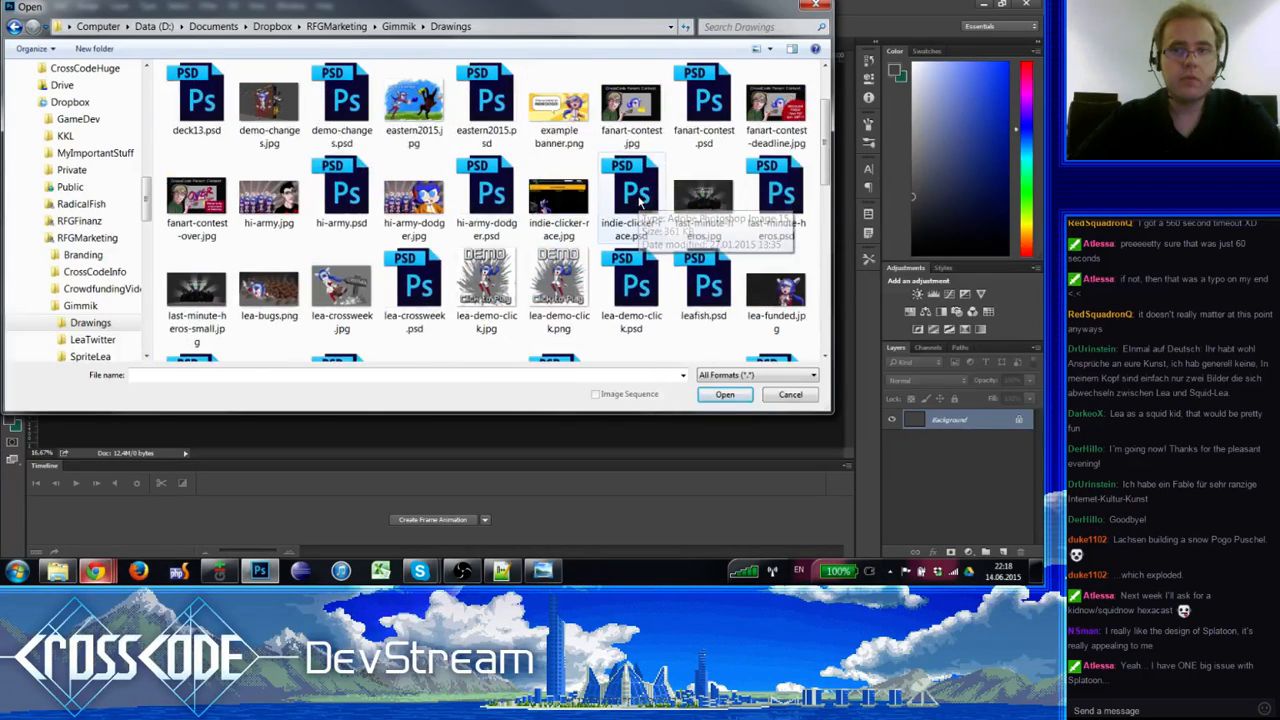
scroll(538, 228, down, 6)
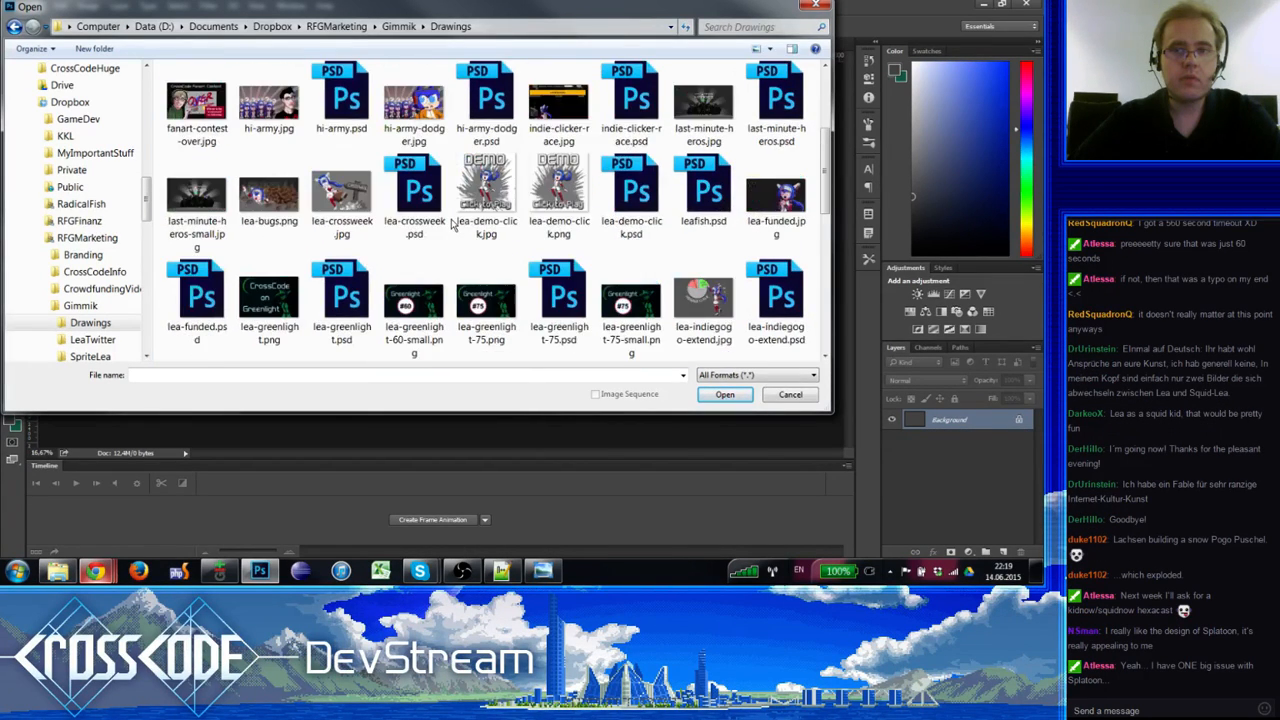
double_click(775, 215)
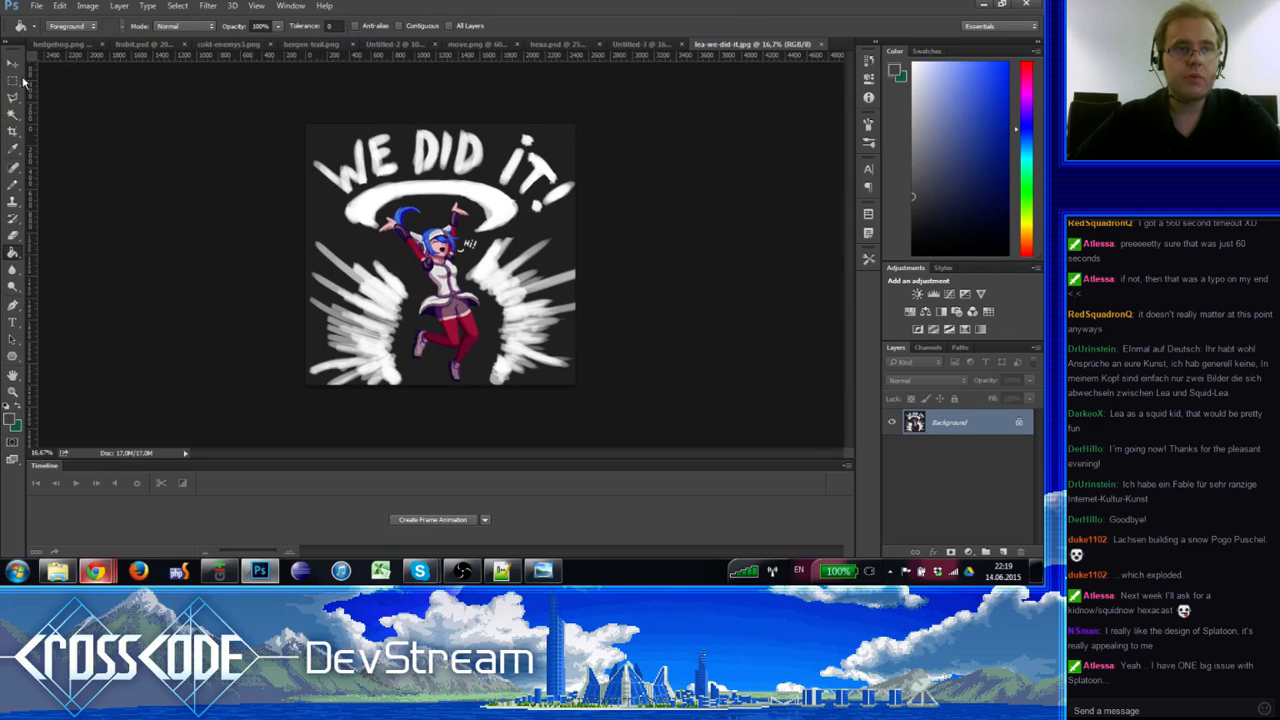
click(19, 81)
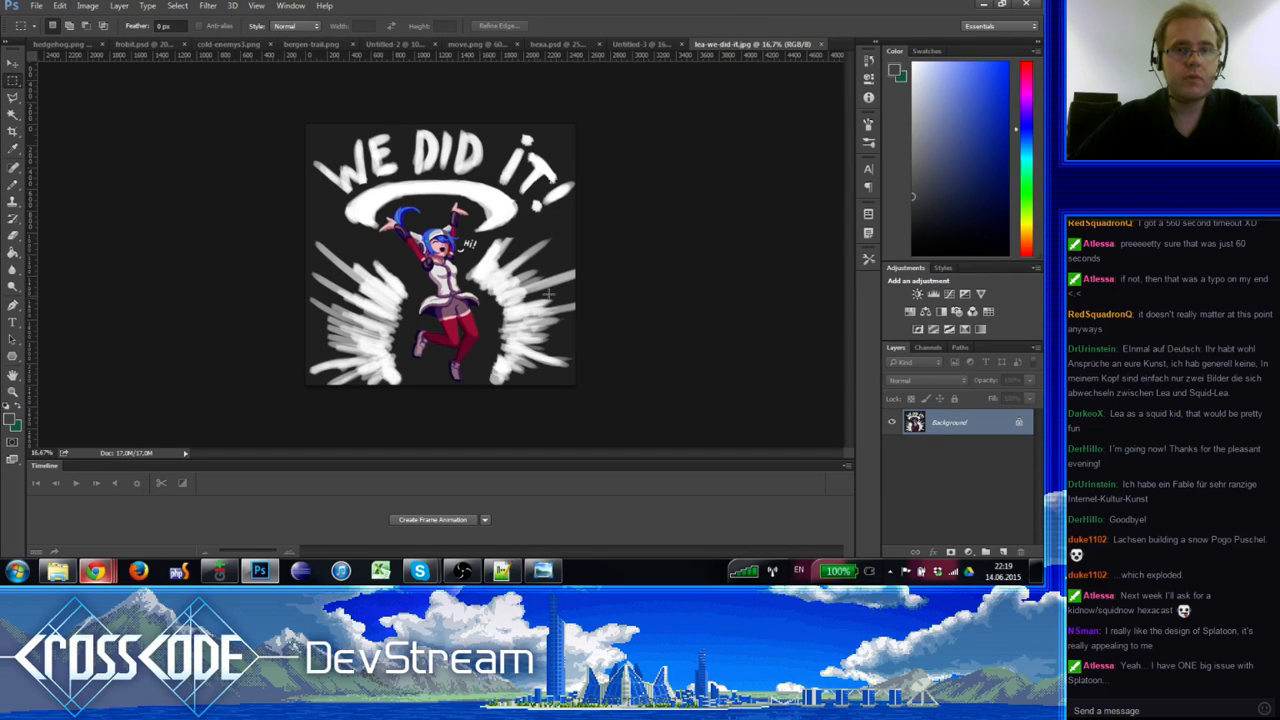
drag(370, 172, 543, 300)
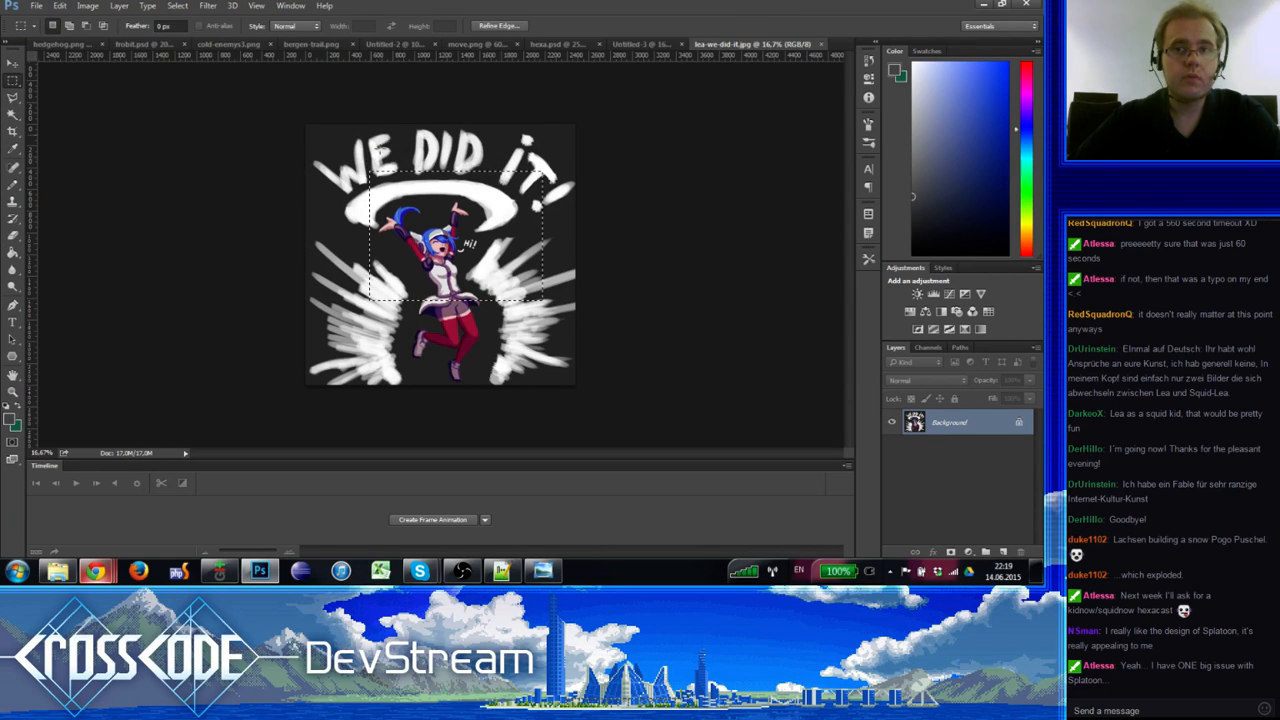
Step: Open lea-we-did-it.psd from the Drawings folder
click(36, 5)
click(714, 127)
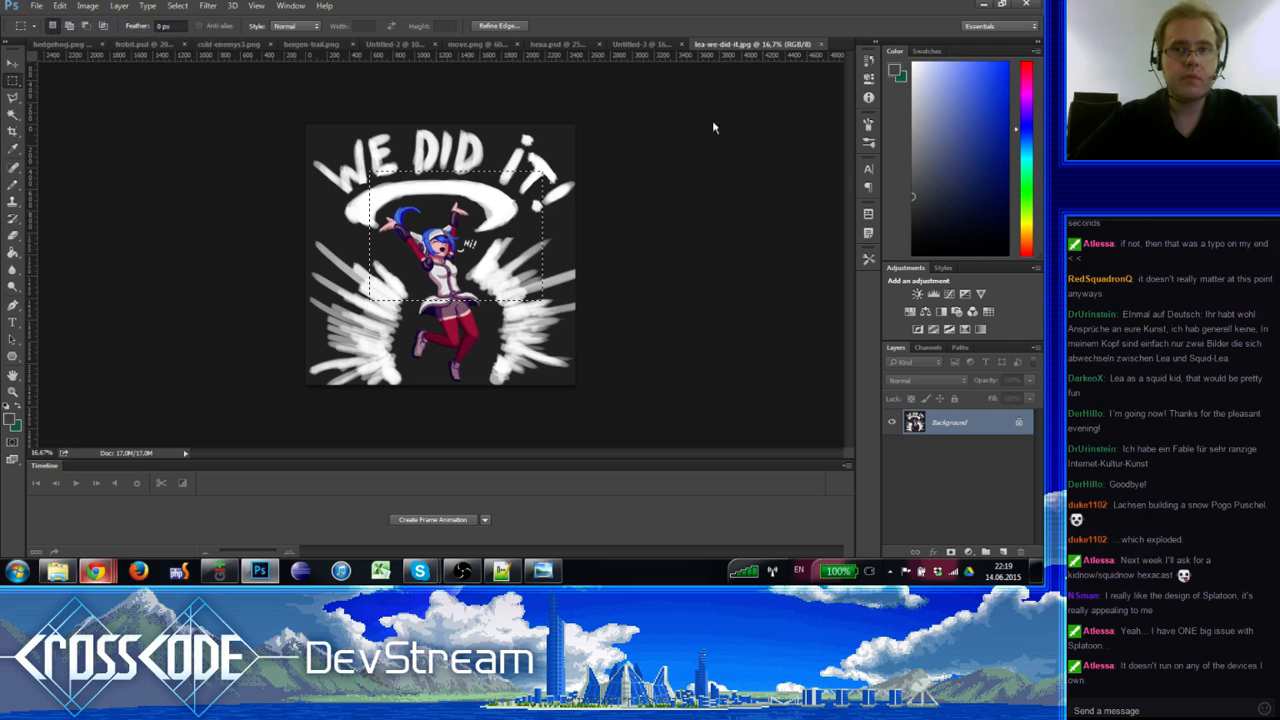
scroll(590, 200, down, 5)
click(588, 118)
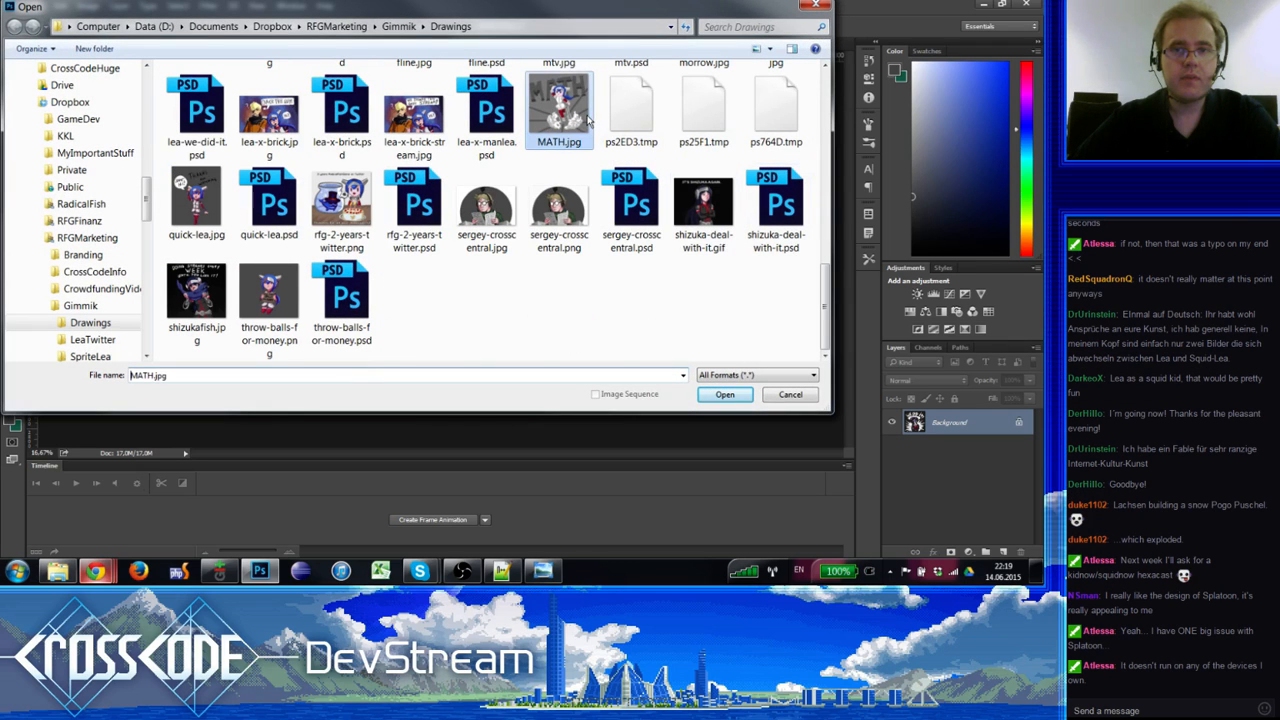
scroll(630, 215, up, 2)
click(790, 176)
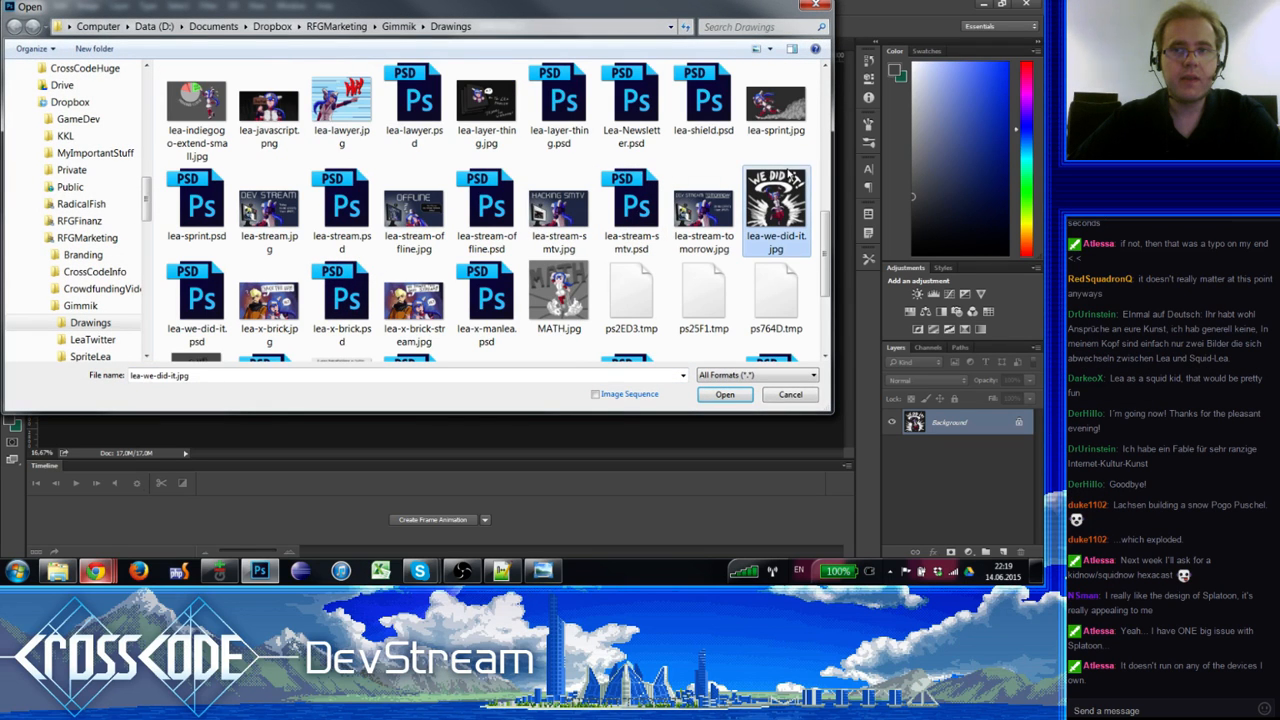
double_click(197, 300)
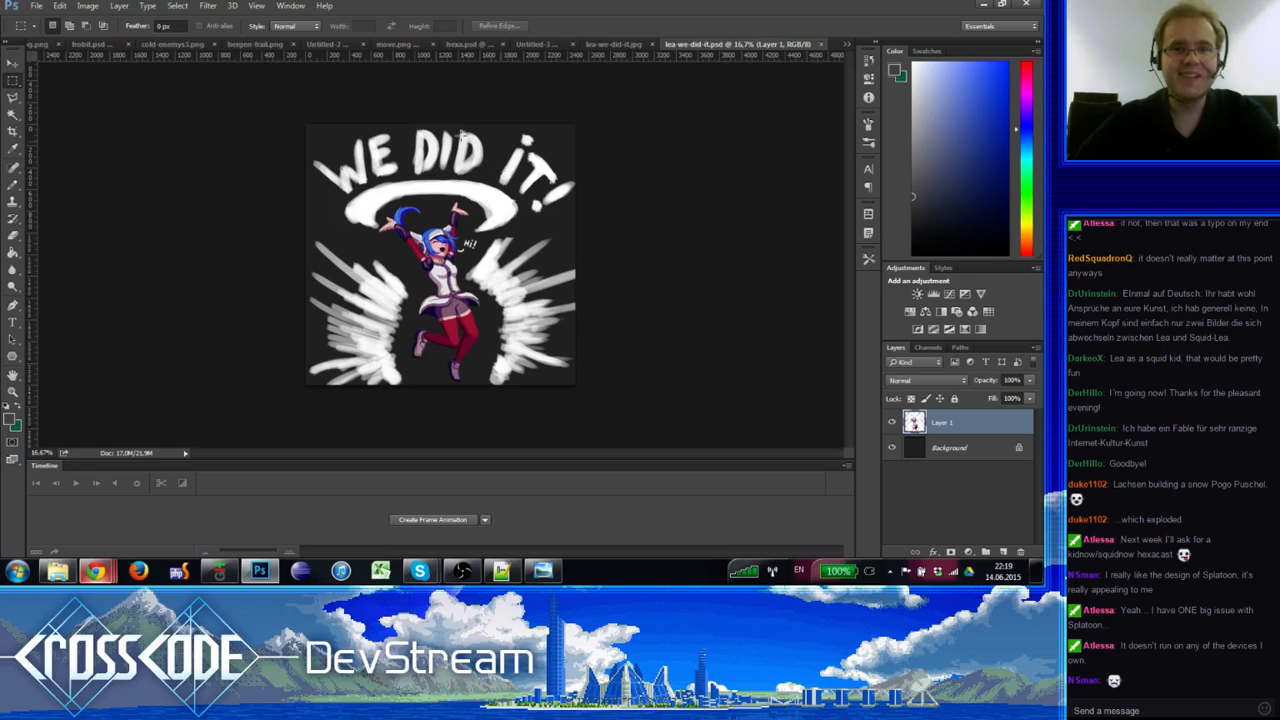
Step: Draw a rectangular selection around Lea's upper body and raised arms in the PSD
mouse_move(535, 315)
mouse_down()
mouse_move(376, 167)
mouse_move(373, 191)
mouse_up()
drag(718, 381, 351, 302)
drag(525, 201, 350, 157)
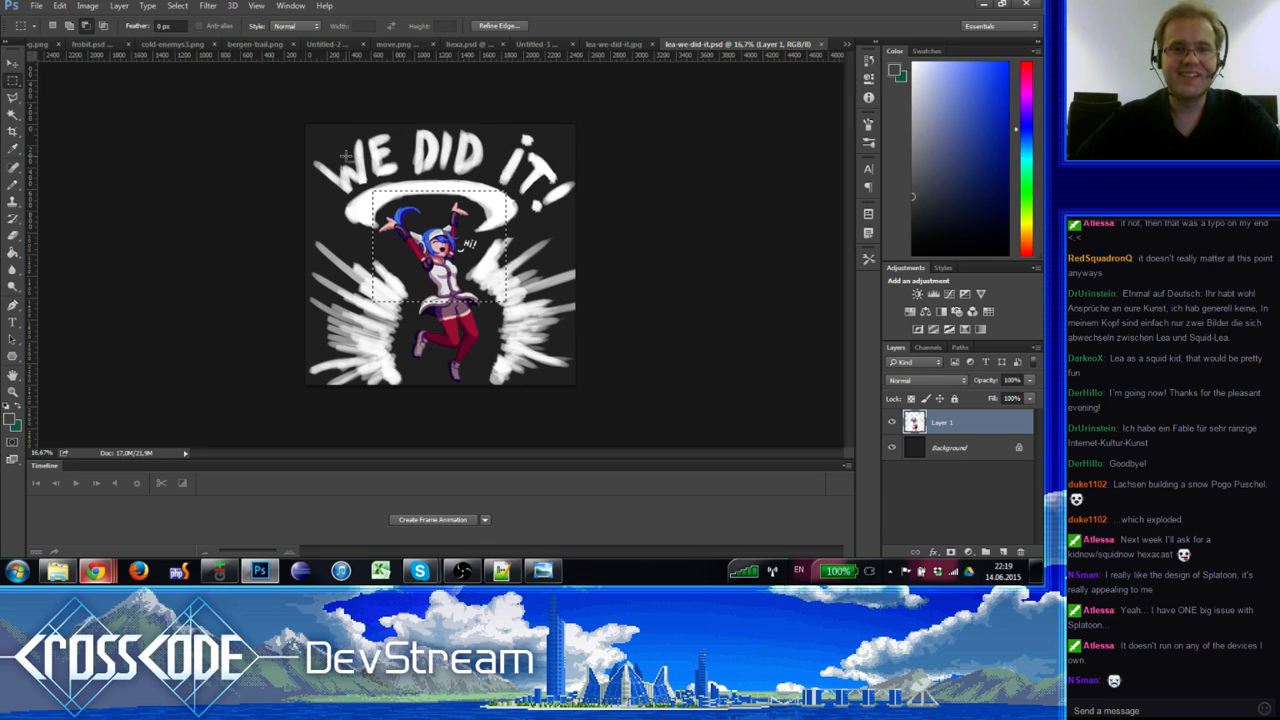
click(630, 46)
click(597, 47)
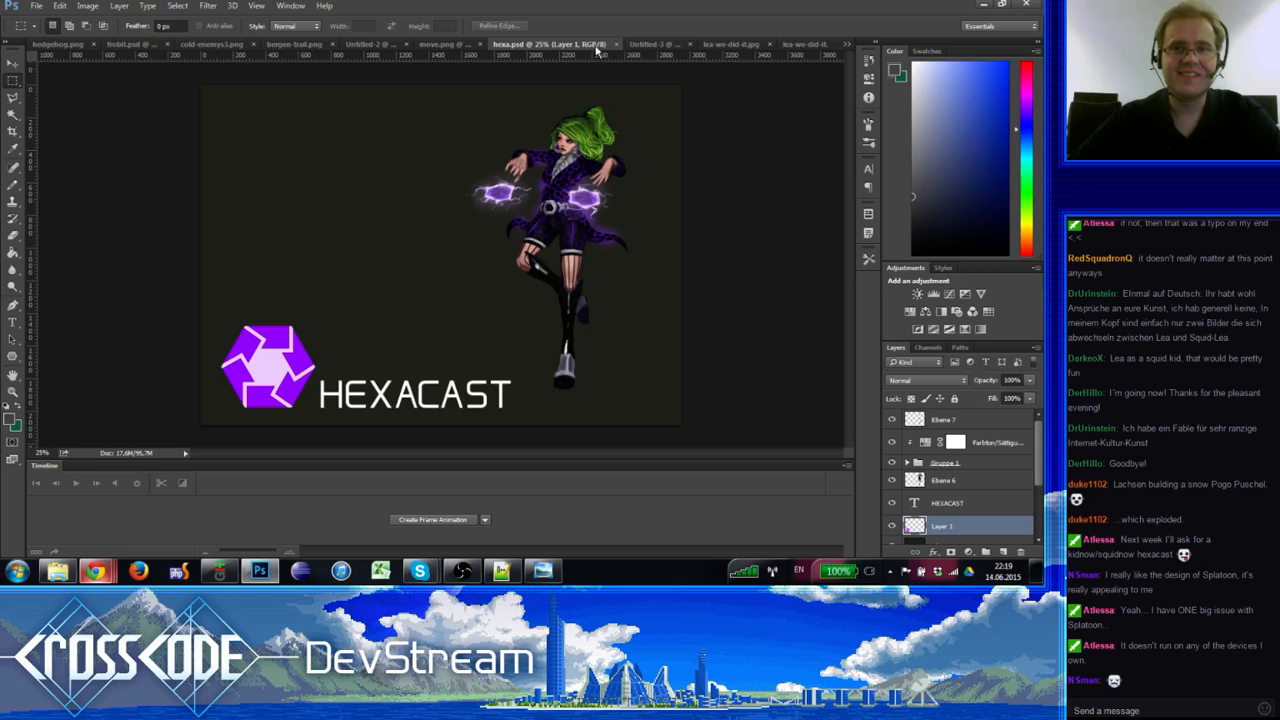
Step: Paste the copied Lea image into Untitled-3 and move it to the right side
click(652, 45)
key(ctrl+v)
drag(515, 282, 591, 276)
Step: Fill the Background layer with darker grey #393939 sampled from the canvas
click(983, 441)
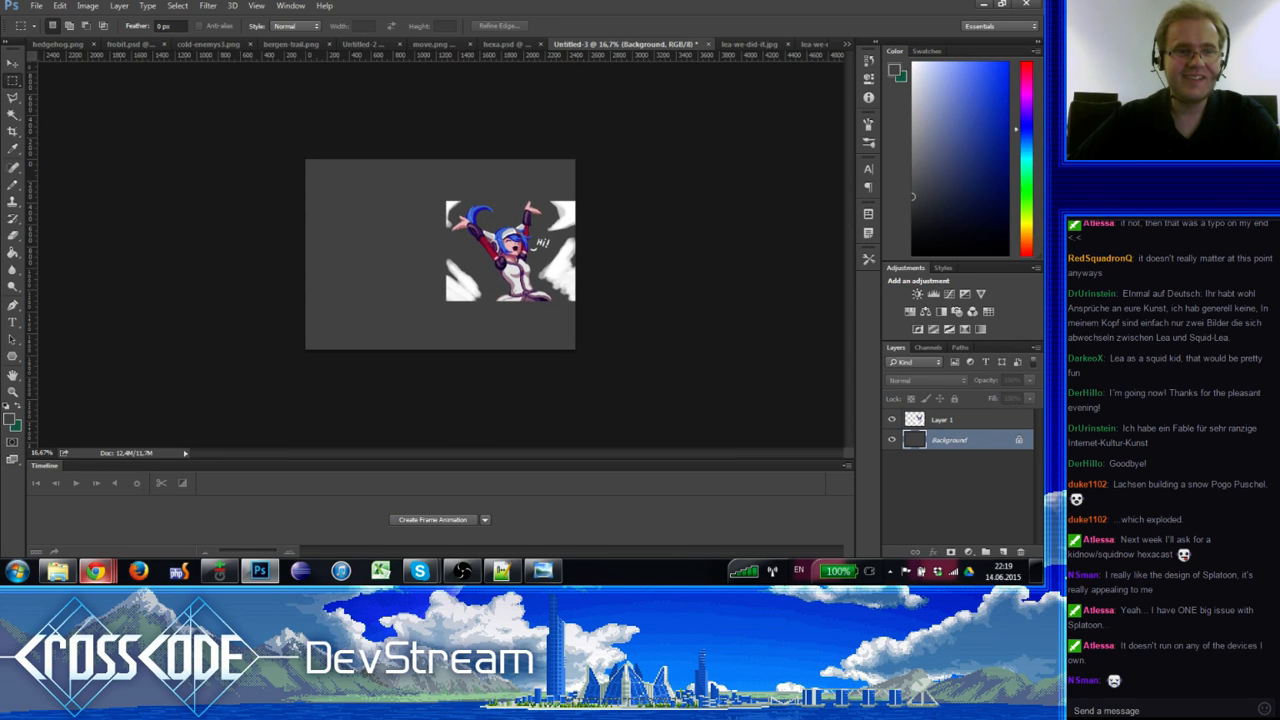
key(i)
click(13, 422)
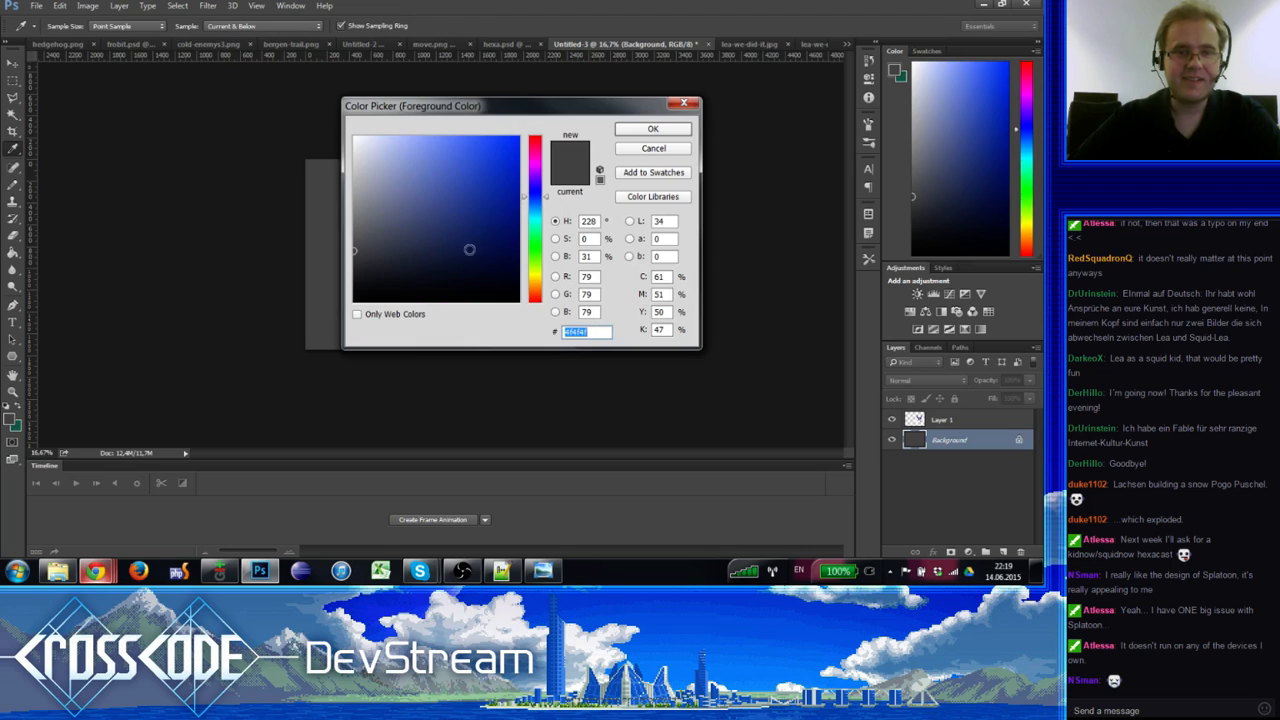
click(317, 265)
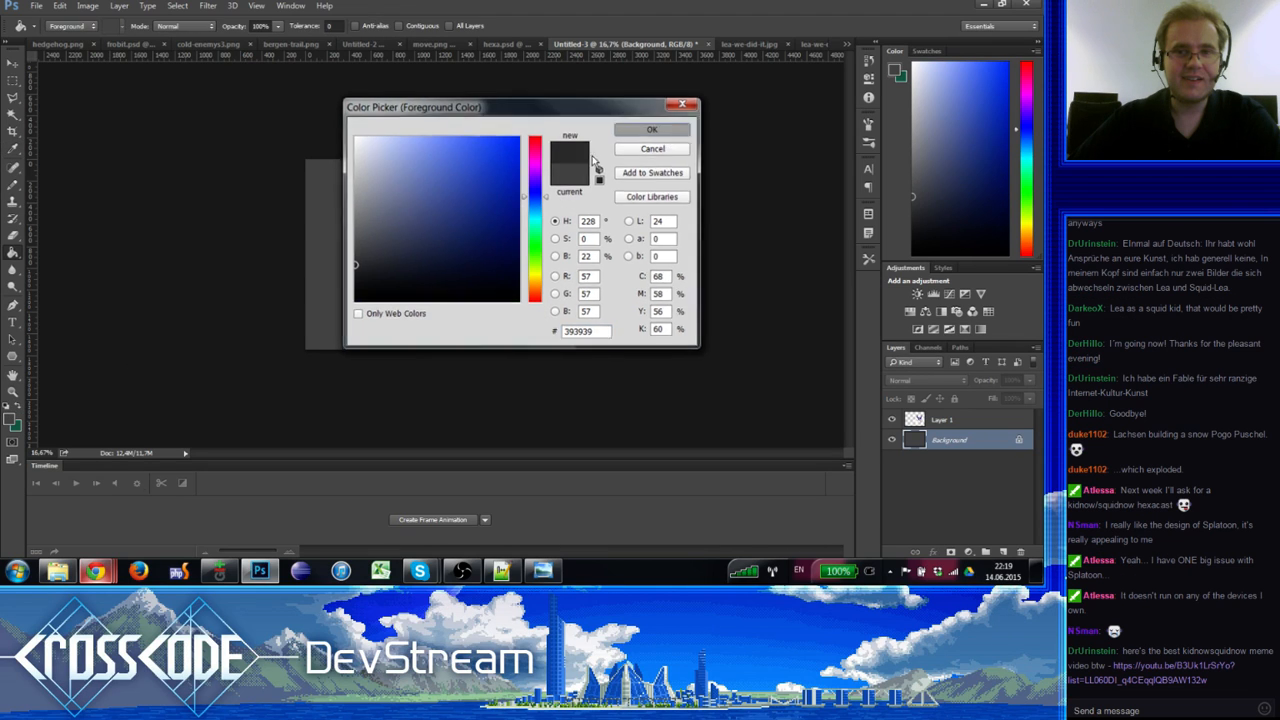
click(652, 128)
key(g)
click(357, 247)
Step: Add a new empty layer above Layer 1 and zoom in on the canvas
click(974, 421)
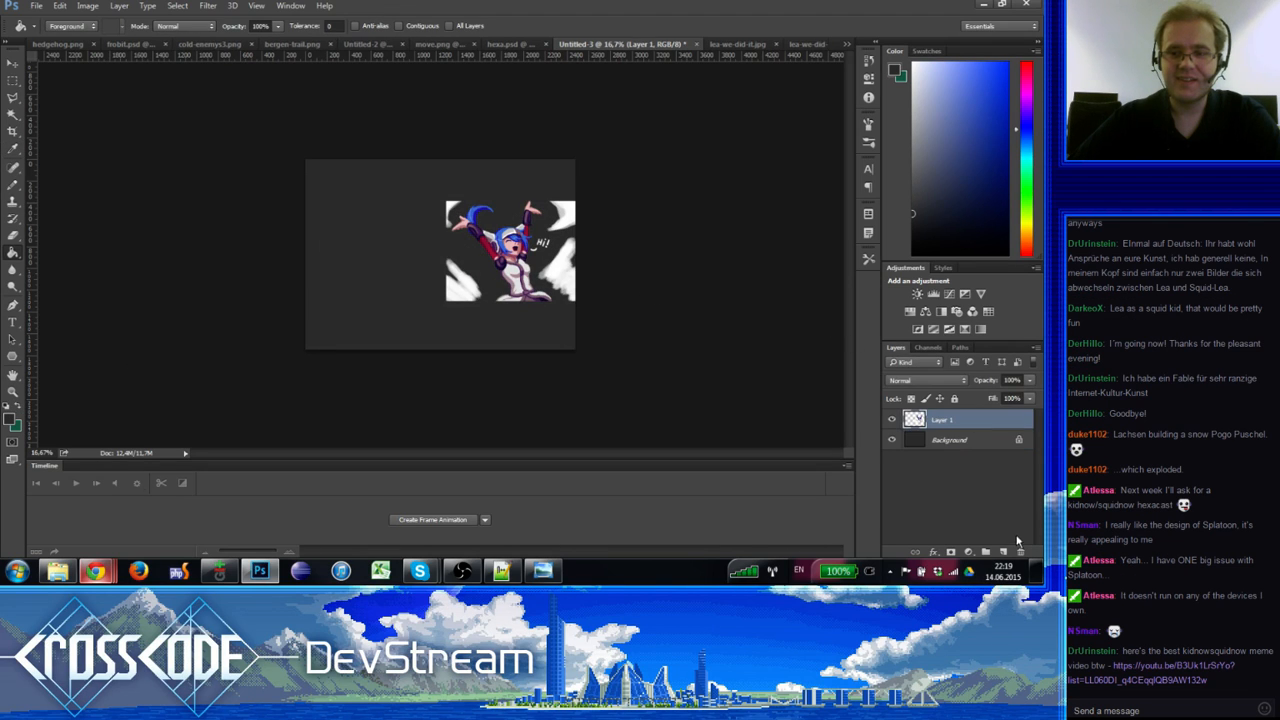
click(1004, 553)
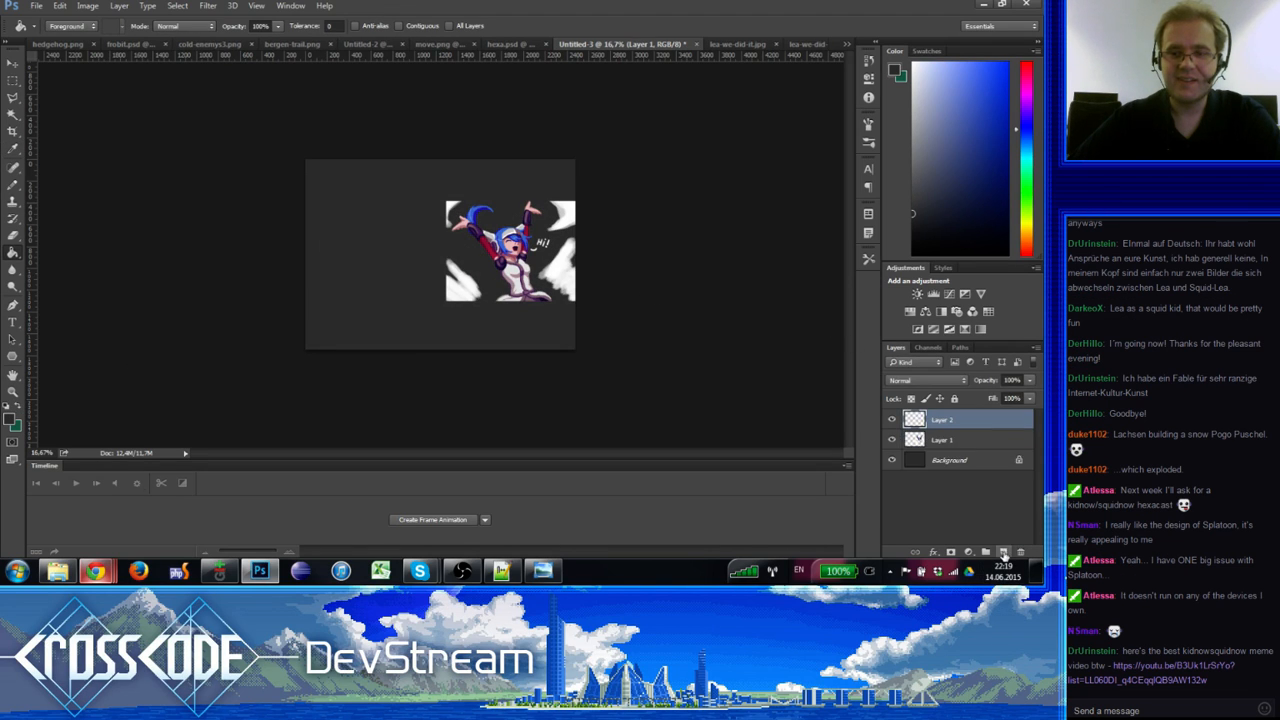
click(18, 396)
click(412, 217)
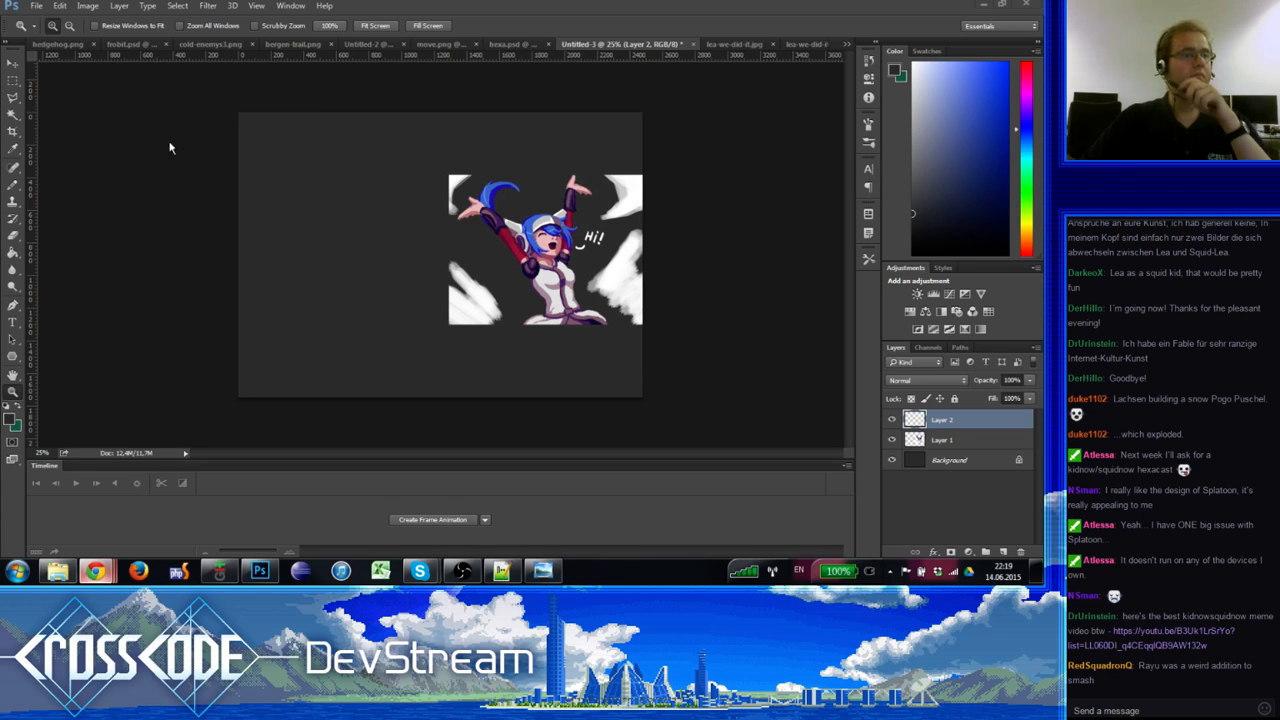
click(289, 382)
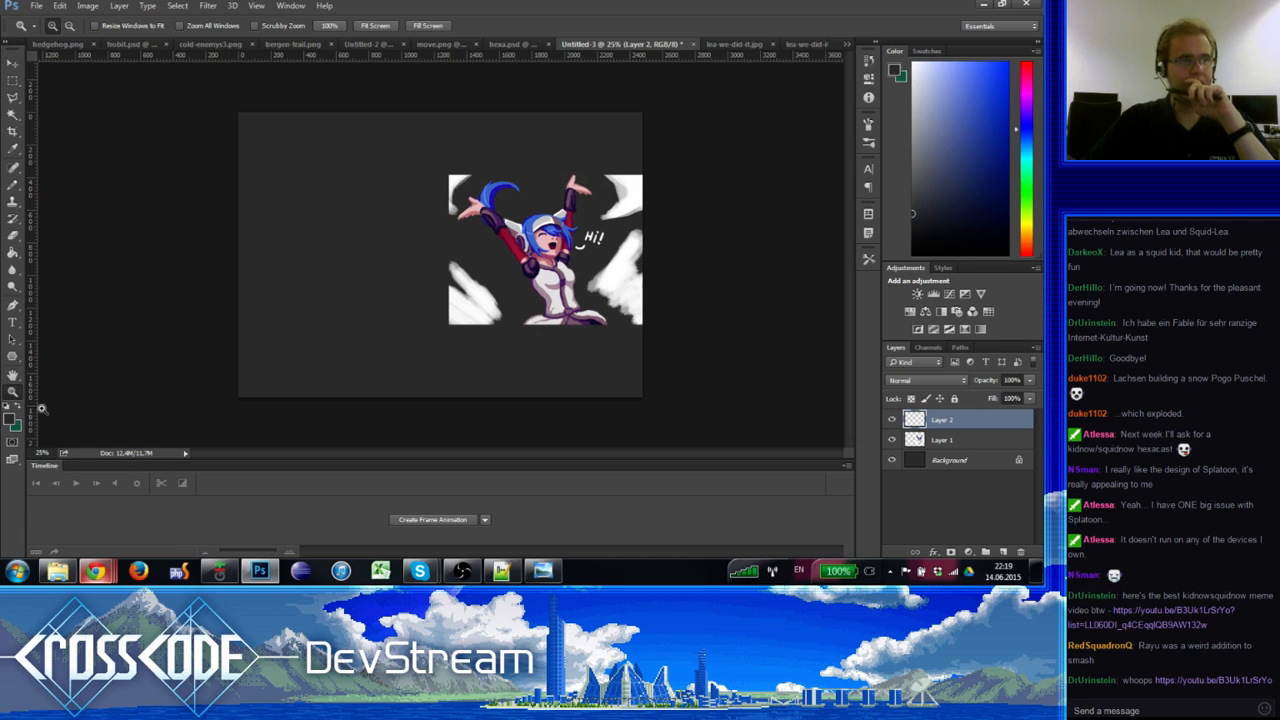
click(379, 238)
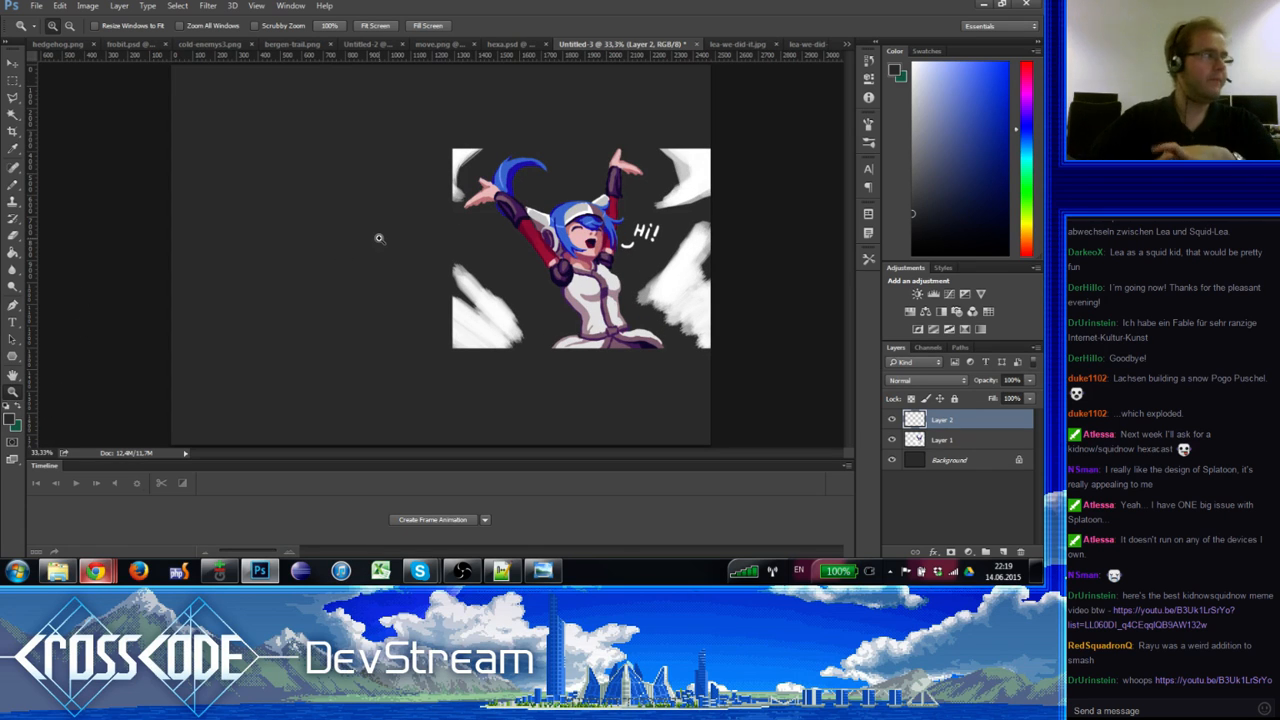
Step: With a 35 px brush and pink sampled from Lea's face, paint a head blob left of the image
right_click(12, 187)
click(60, 182)
alt+right_click(260, 244)
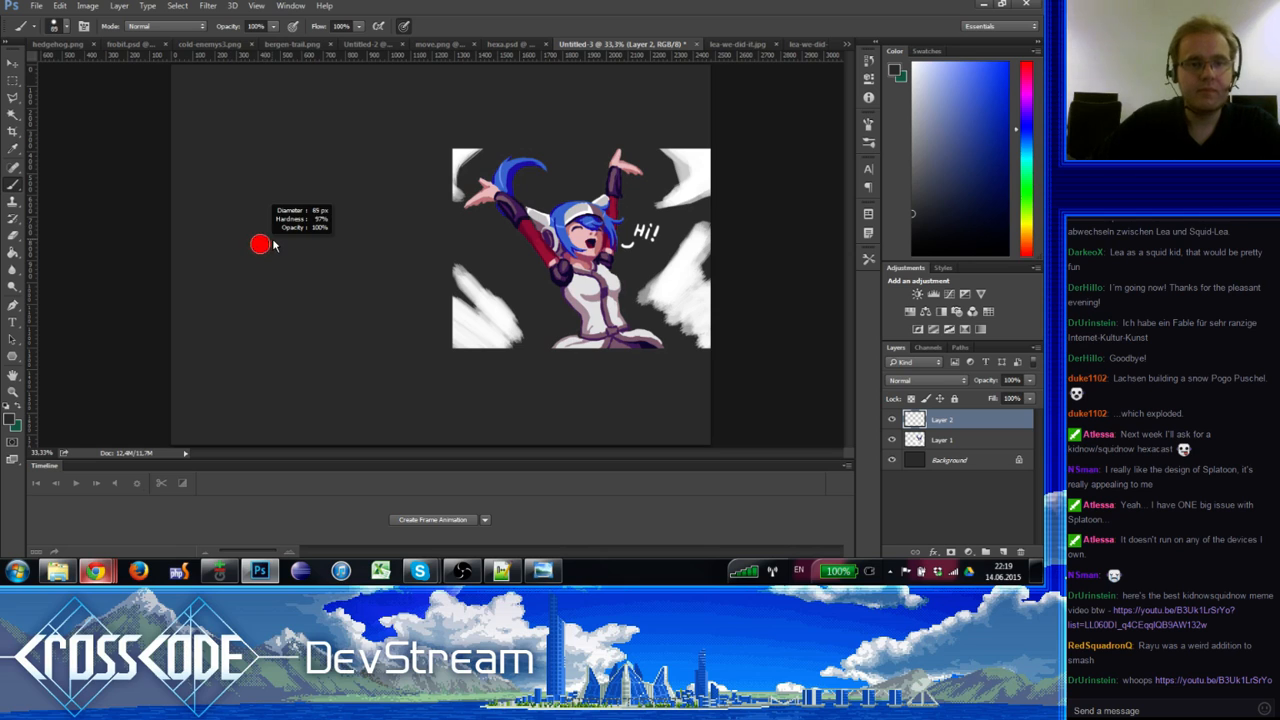
drag(273, 240, 265, 241)
alt+click(584, 234)
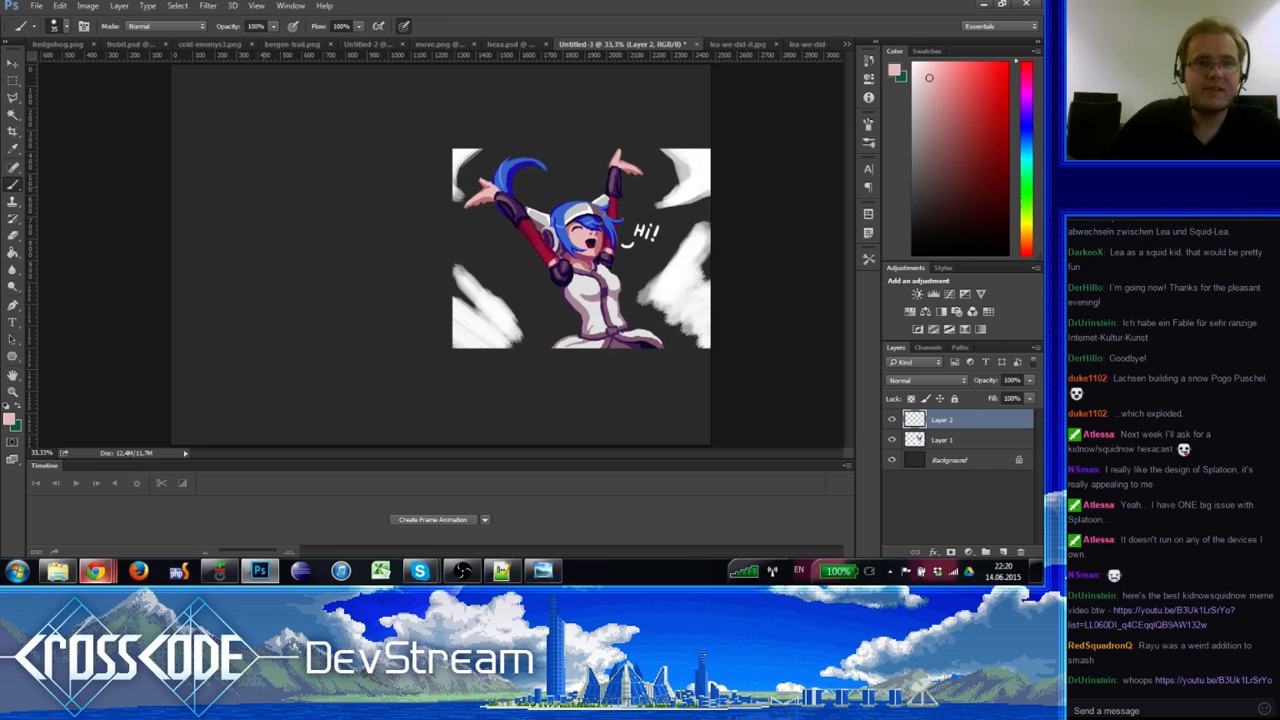
mouse_move(261, 186)
mouse_down()
mouse_move(278, 157)
mouse_move(293, 164)
mouse_move(278, 154)
mouse_move(269, 177)
mouse_move(283, 178)
mouse_move(273, 157)
mouse_move(284, 186)
mouse_up()
Step: Paint a blue hair stroke on the blob using blue sampled from Lea's hair
alt+click(561, 210)
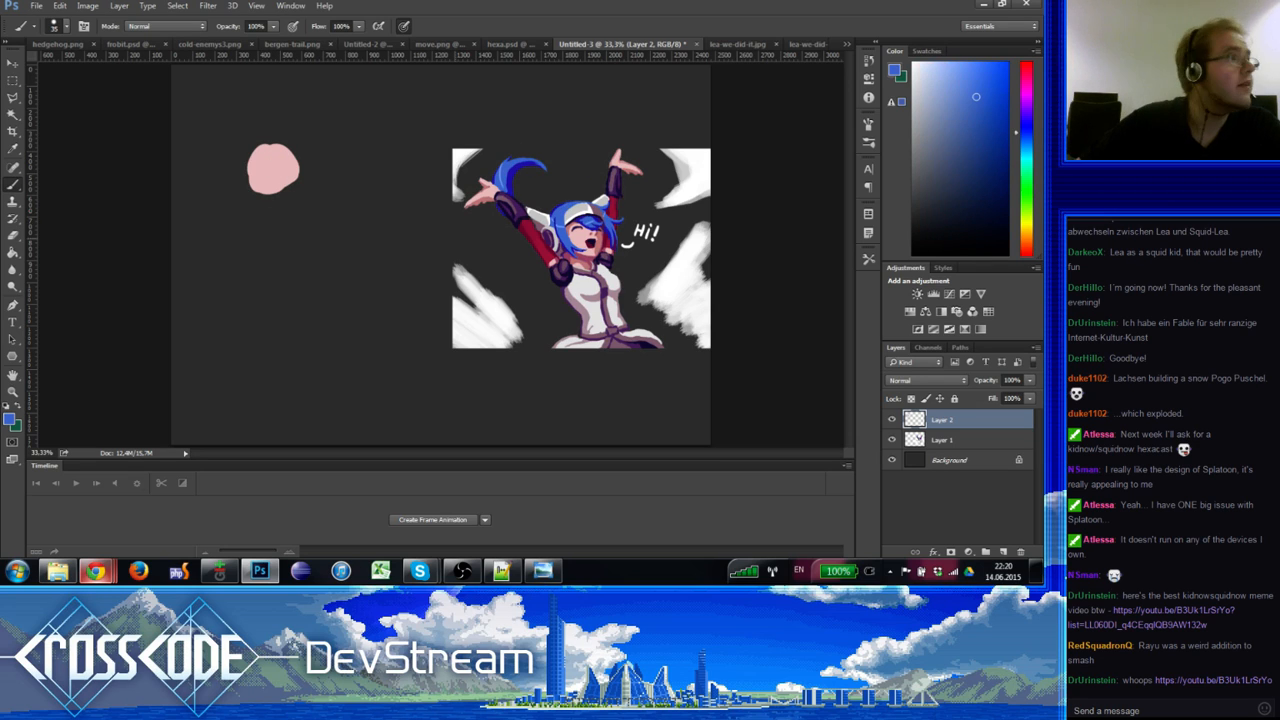
drag(262, 151, 257, 169)
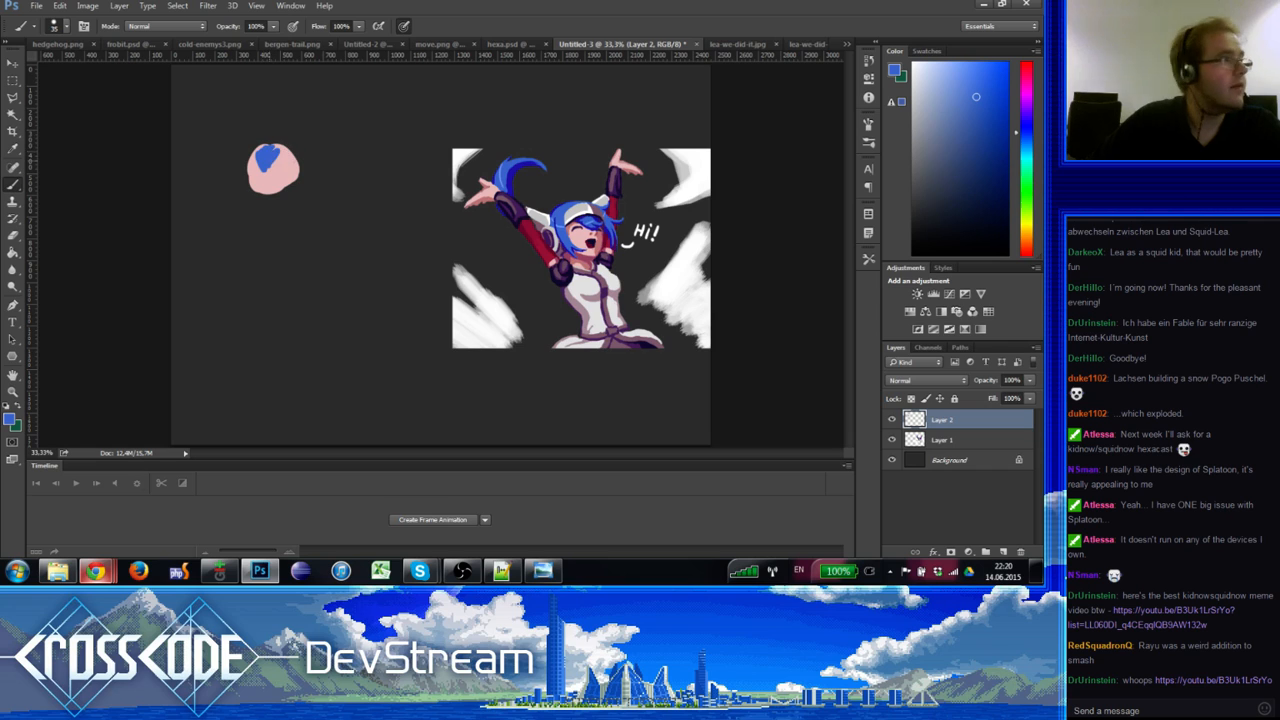
alt+click(279, 177)
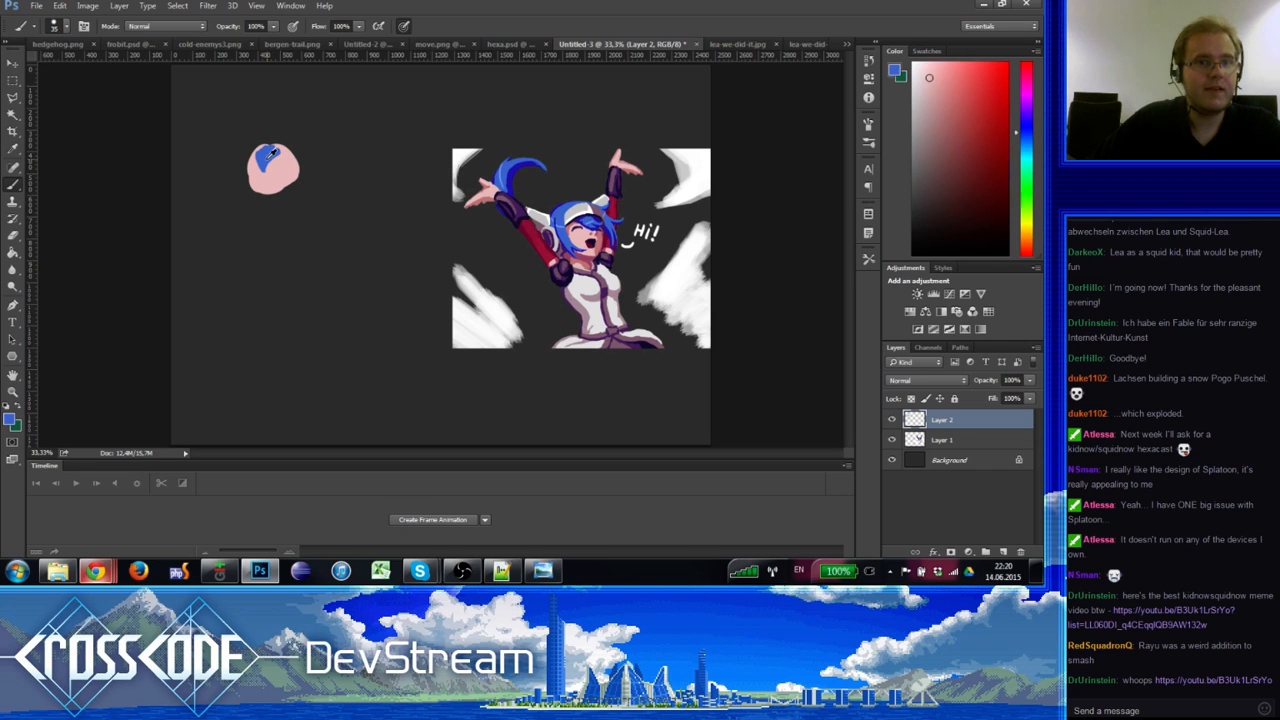
alt+click(262, 158)
alt+click(272, 153)
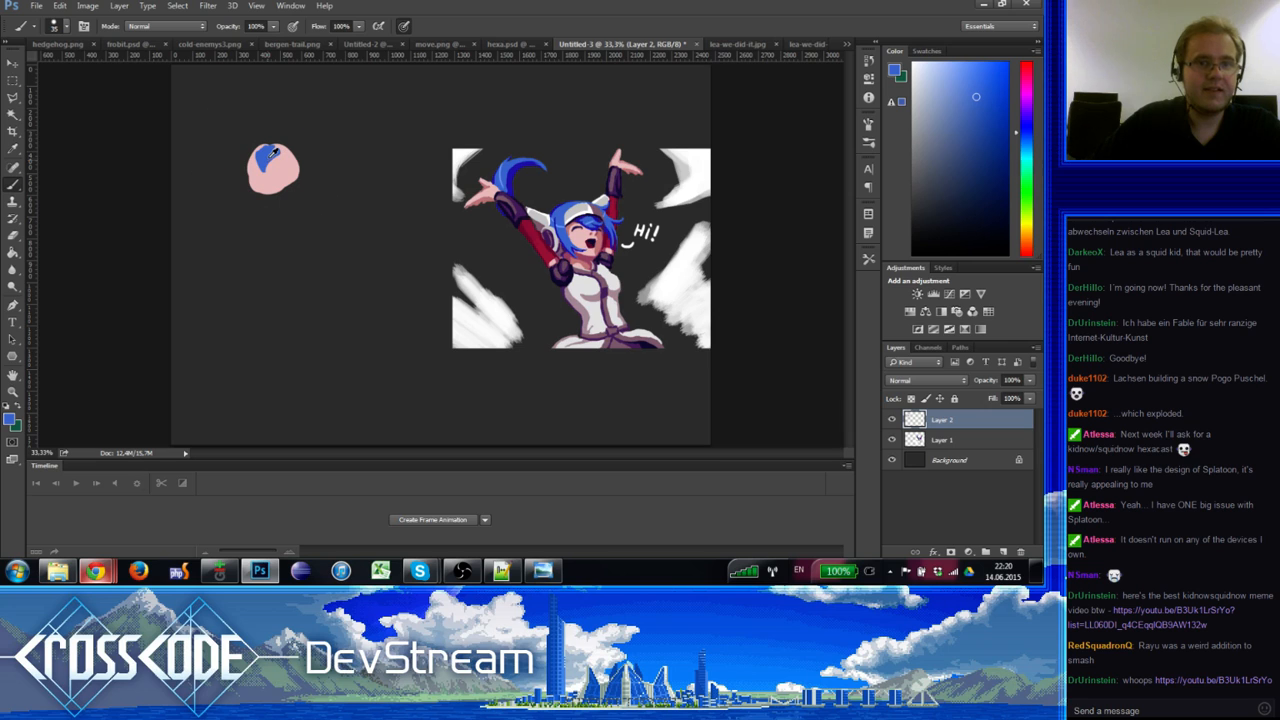
alt+click(273, 152)
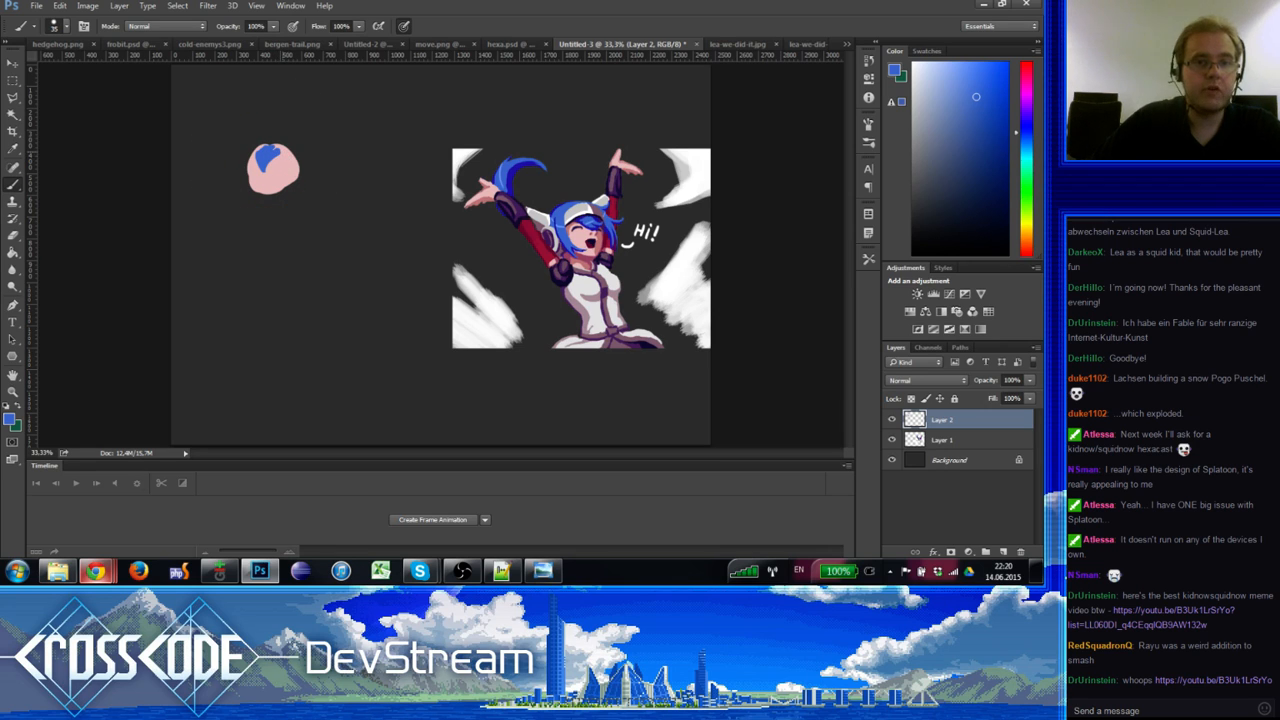
Step: Sample a light grey and paint a cap stroke over the blob's top
alt+click(583, 203)
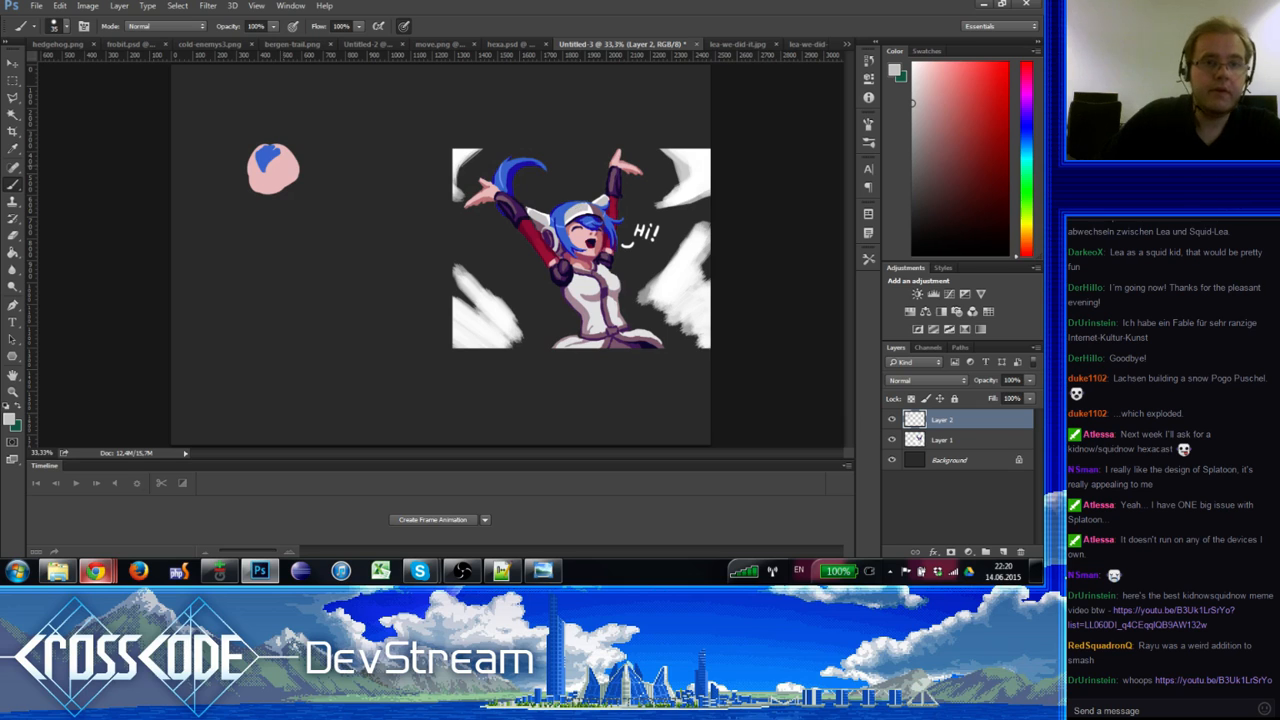
alt+click(263, 168)
alt+click(243, 163)
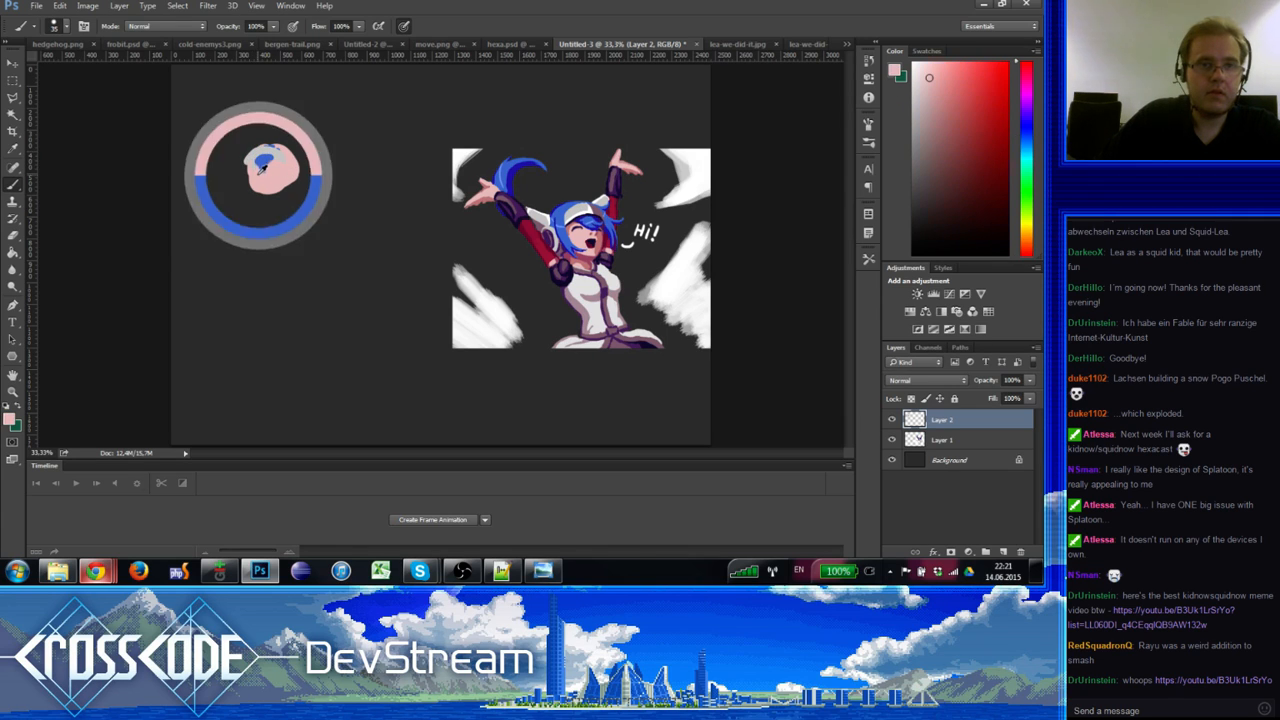
alt+click(249, 157)
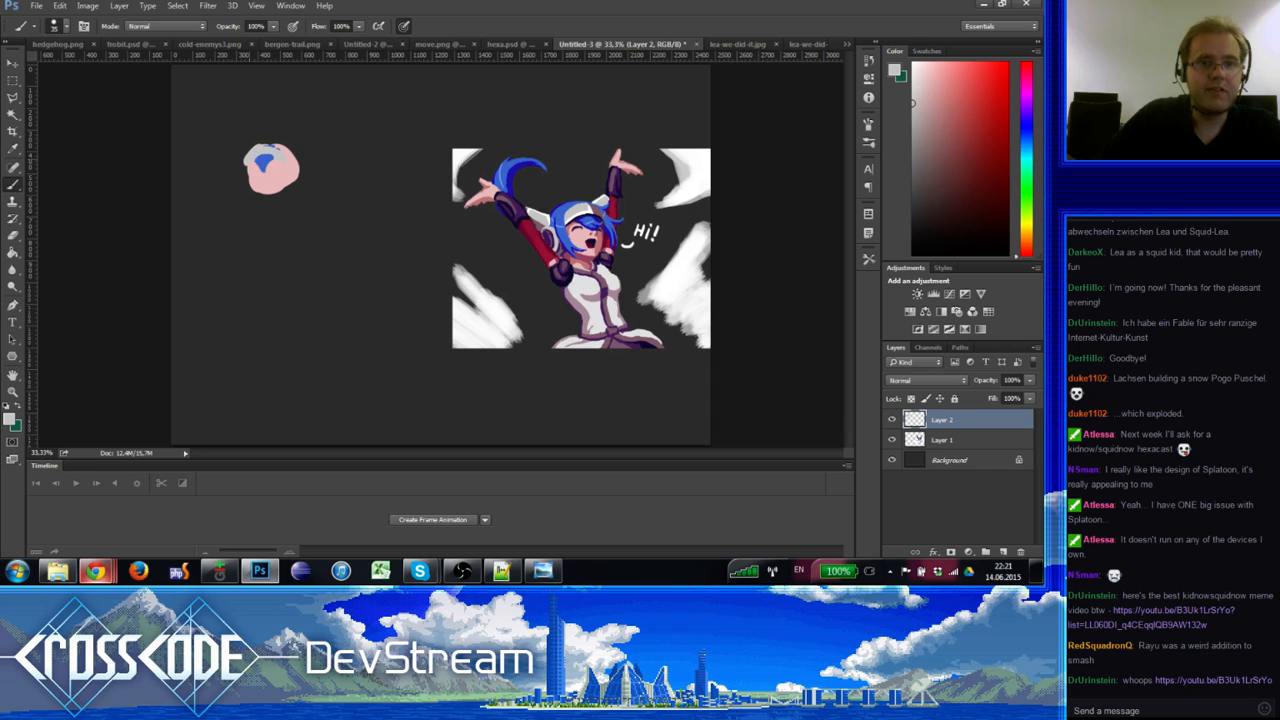
mouse_move(252, 150)
mouse_down()
mouse_move(295, 152)
mouse_move(256, 162)
mouse_up()
alt+click(268, 157)
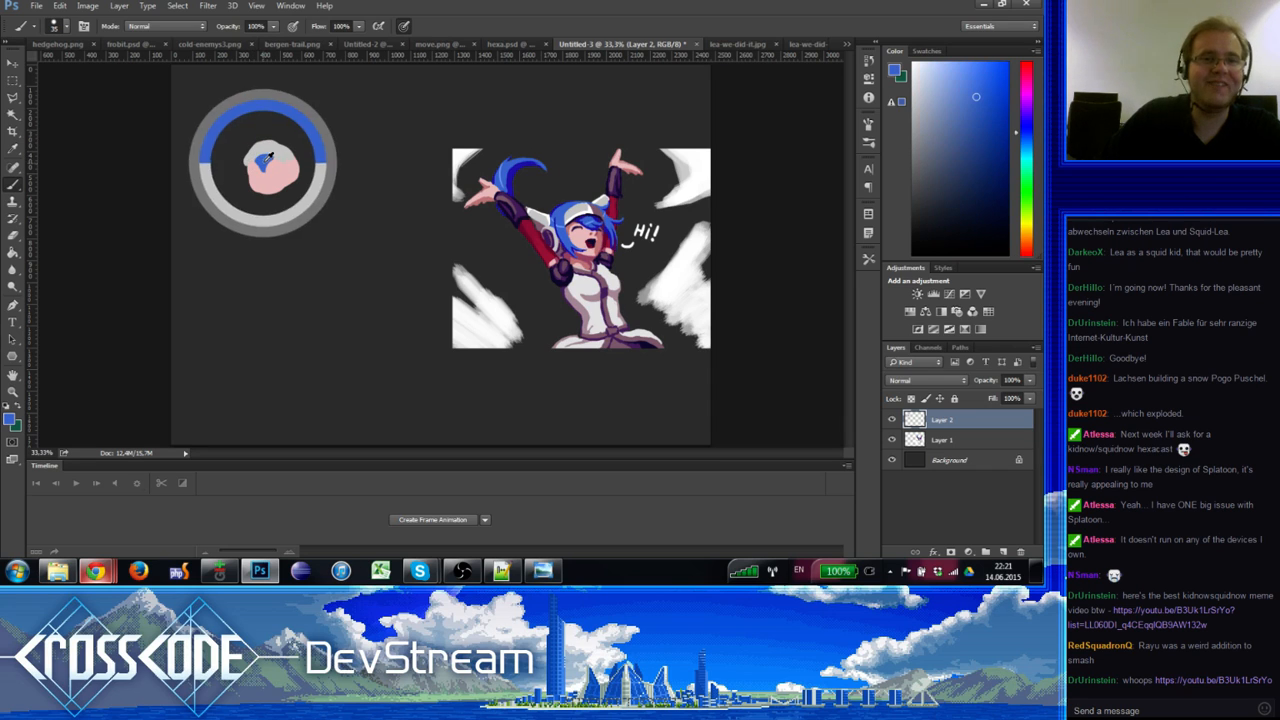
Step: Set the Eraser to Brush mode at 67 px, then resample pink for the brush
key(e)
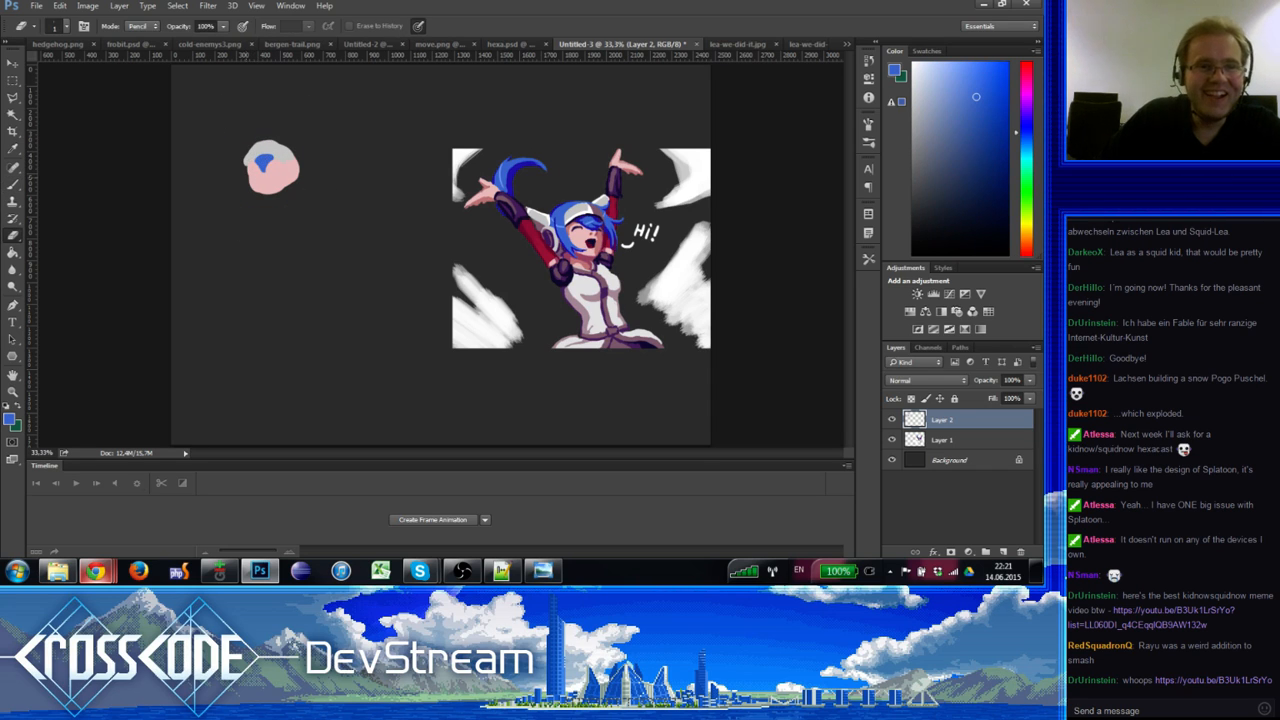
click(137, 25)
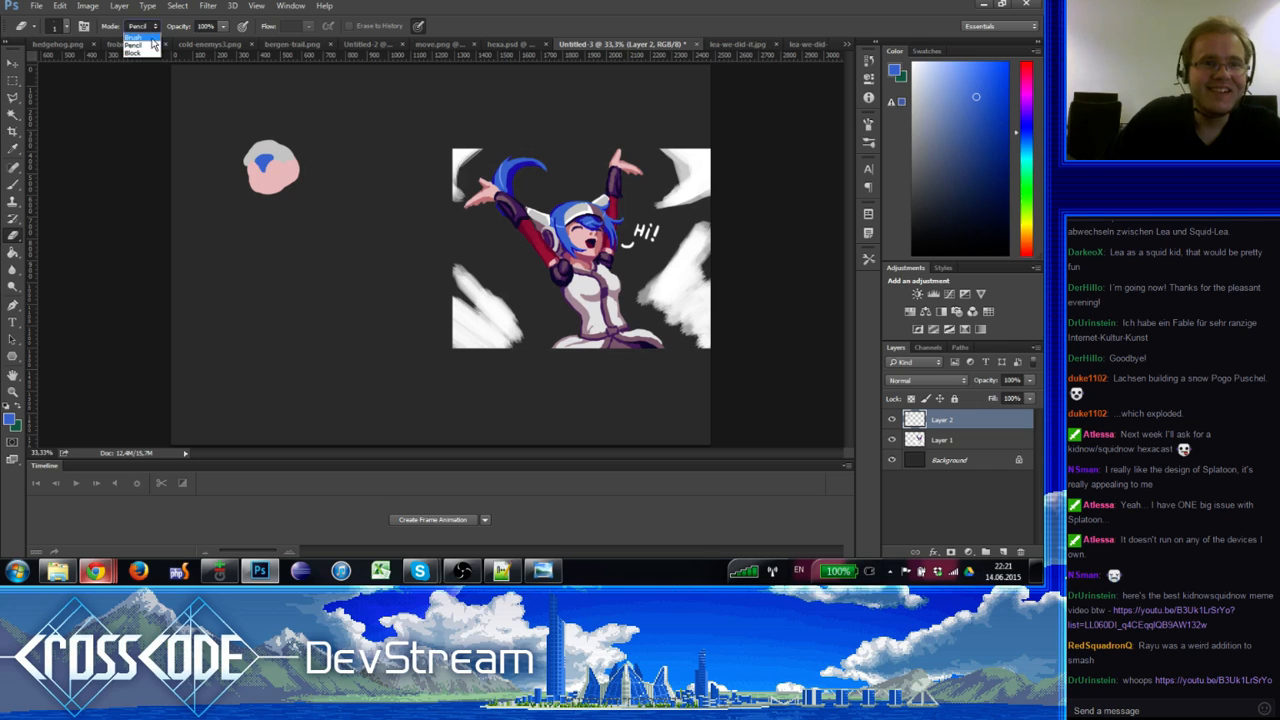
click(140, 28)
ctrl+alt+right_click(205, 205)
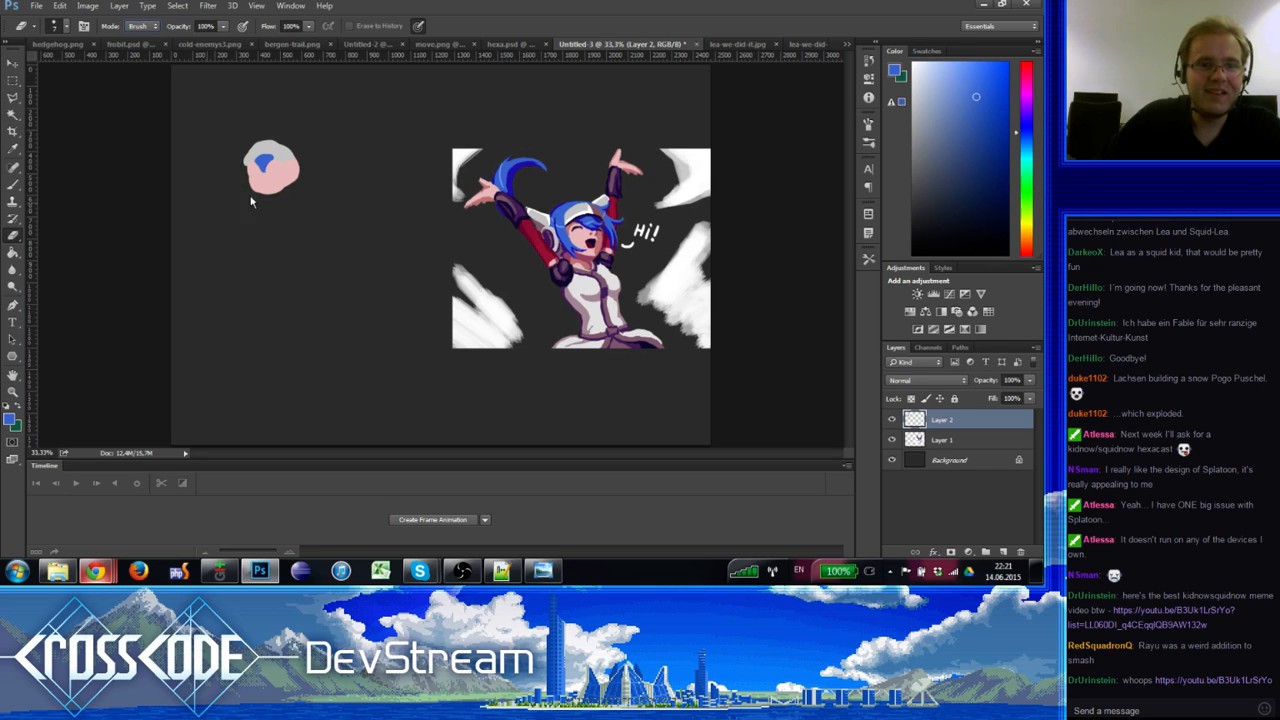
ctrl+alt+right_click(246, 192)
key(b)
alt+click(263, 172)
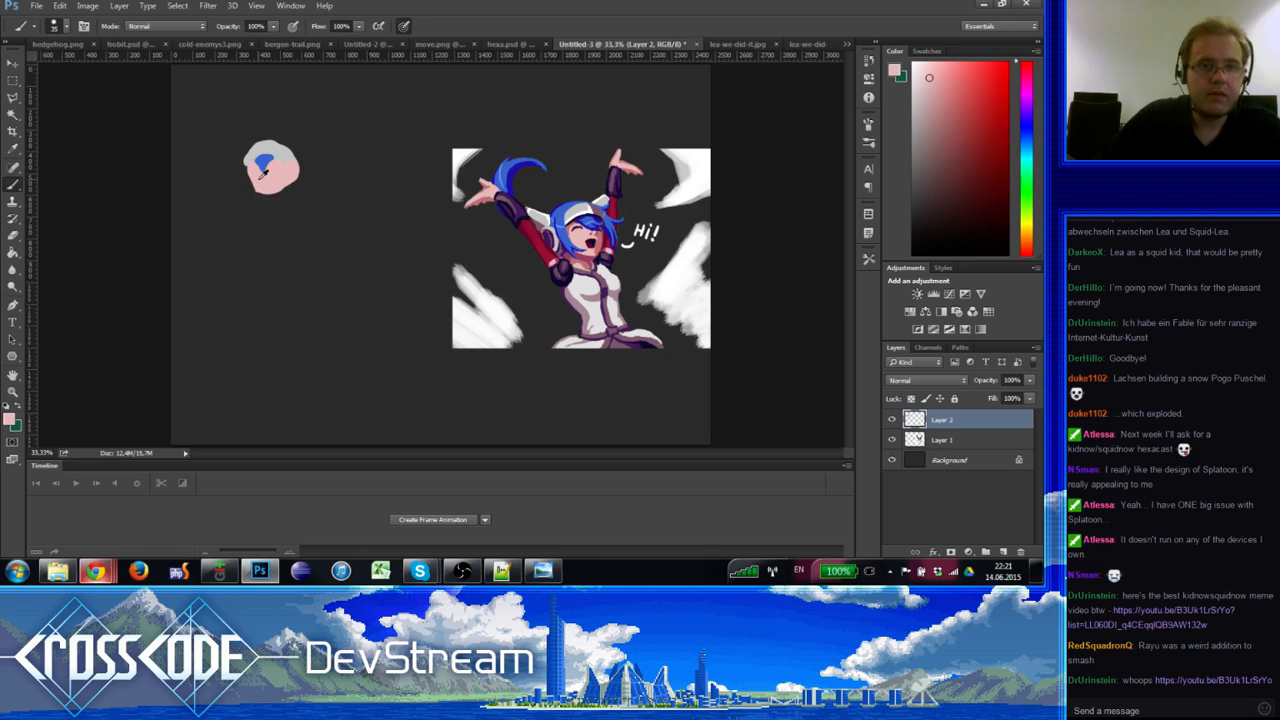
ctrl+alt+right_click(252, 196)
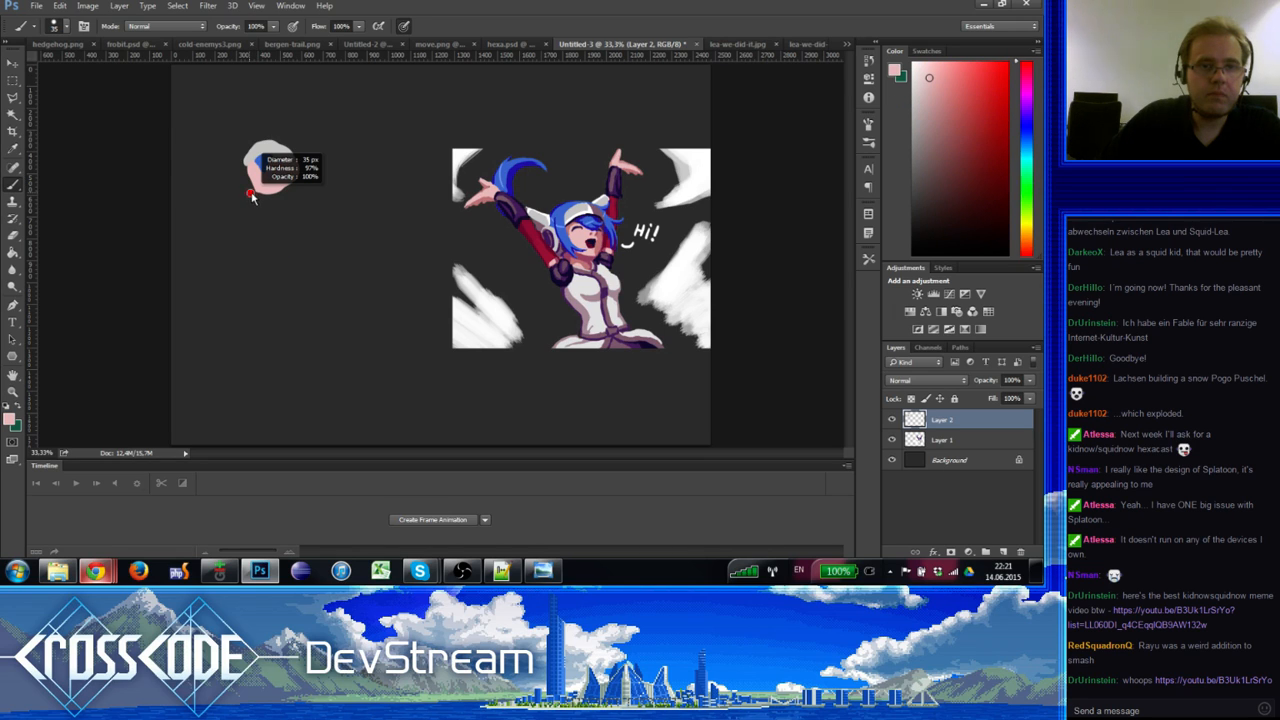
Step: Trim the head's edges with a 37 px eraser, then sample blue from the sketch
key(e)
right_click(248, 198)
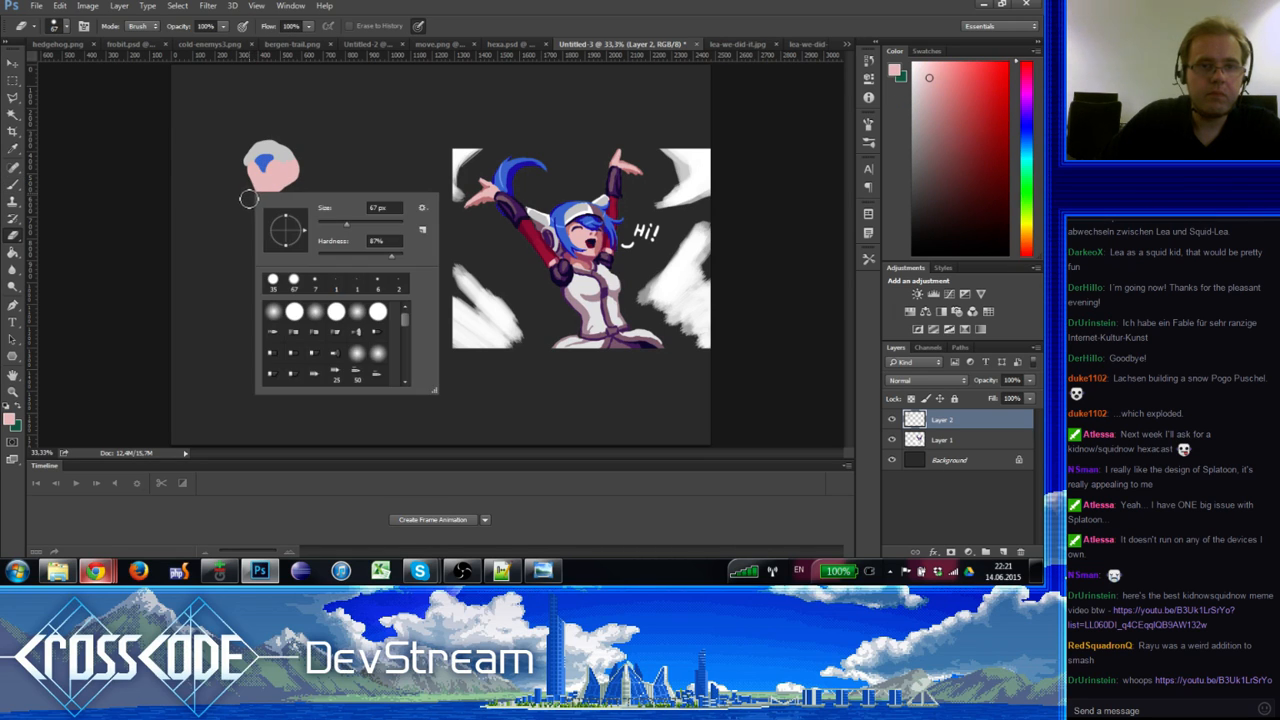
alt+right_click(243, 199)
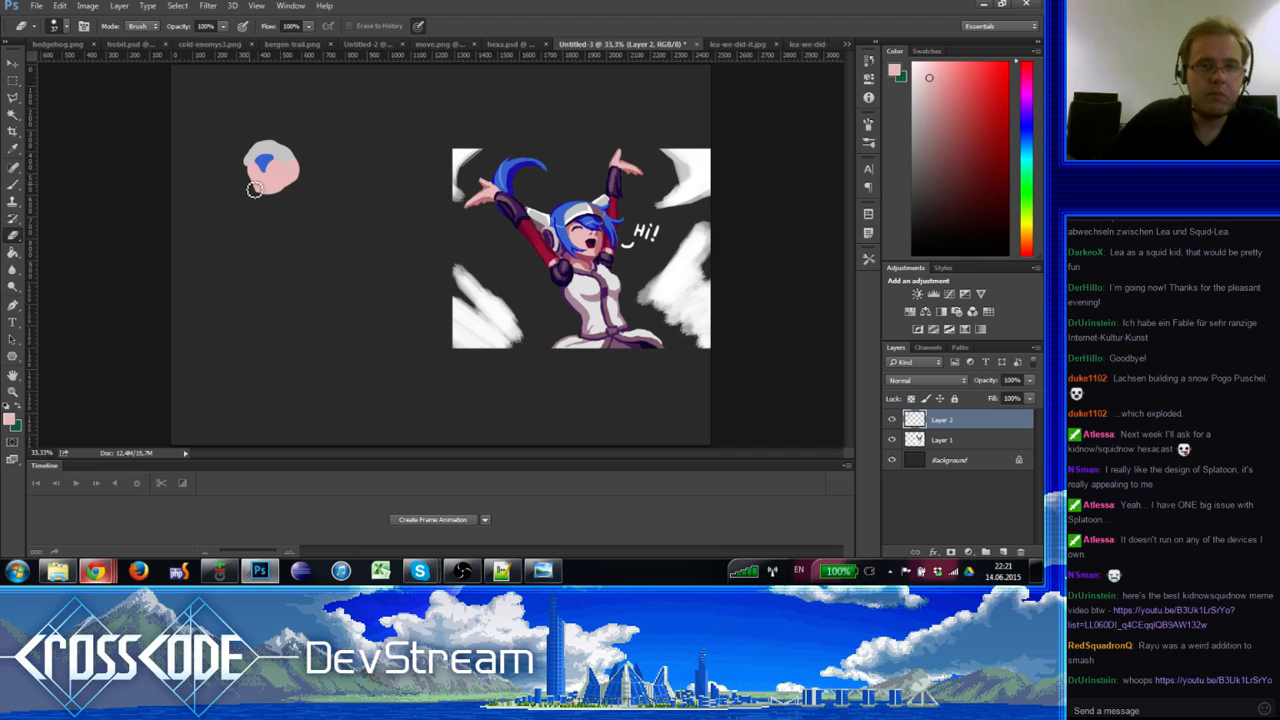
key(b)
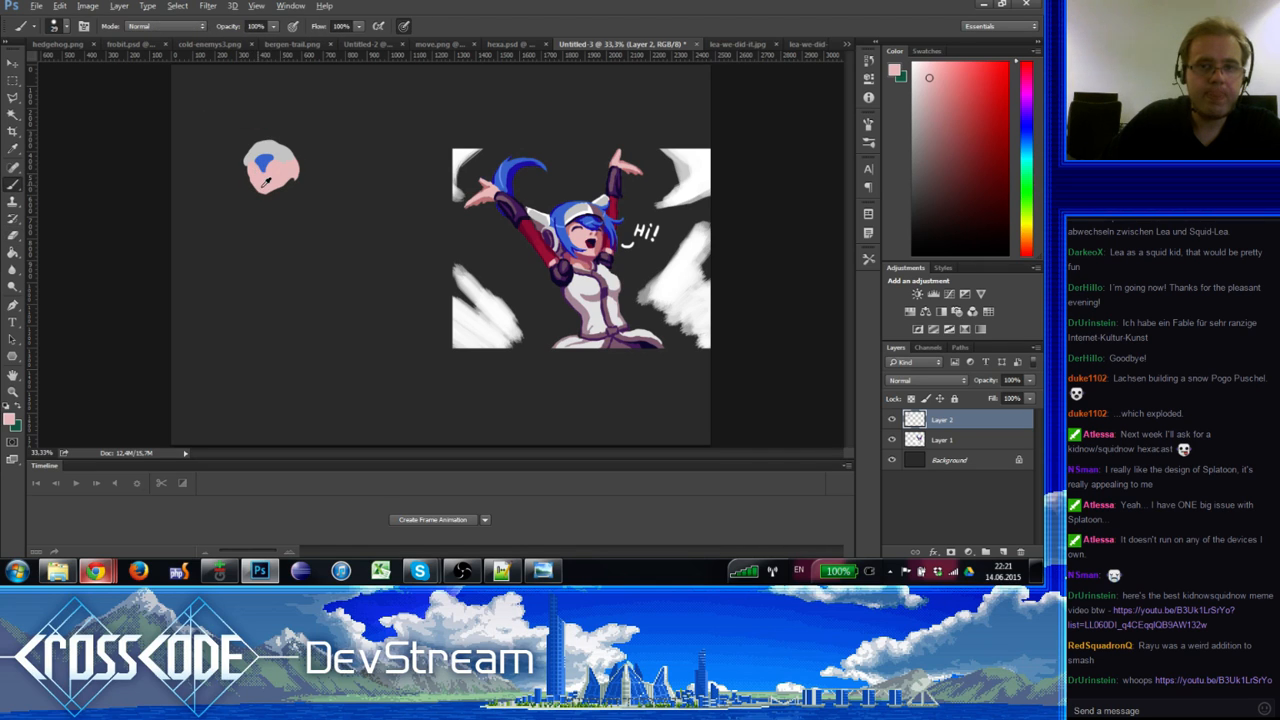
key(e)
key(b)
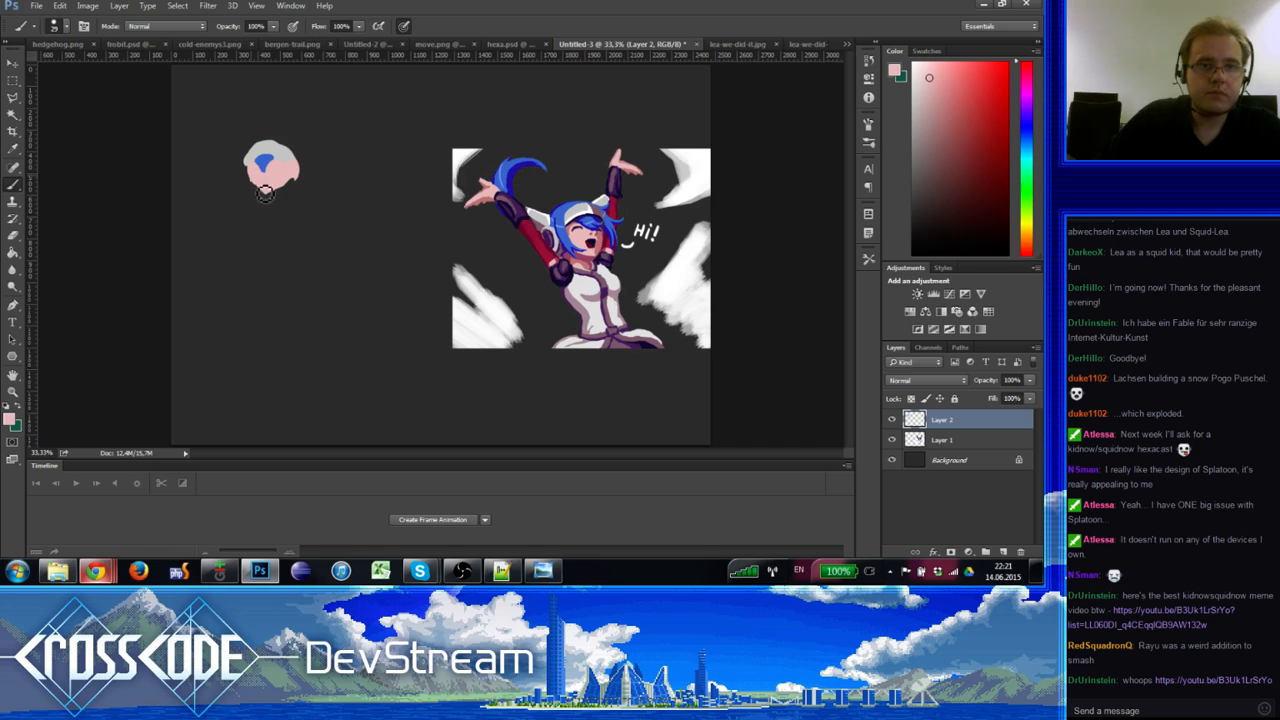
alt+click(261, 163)
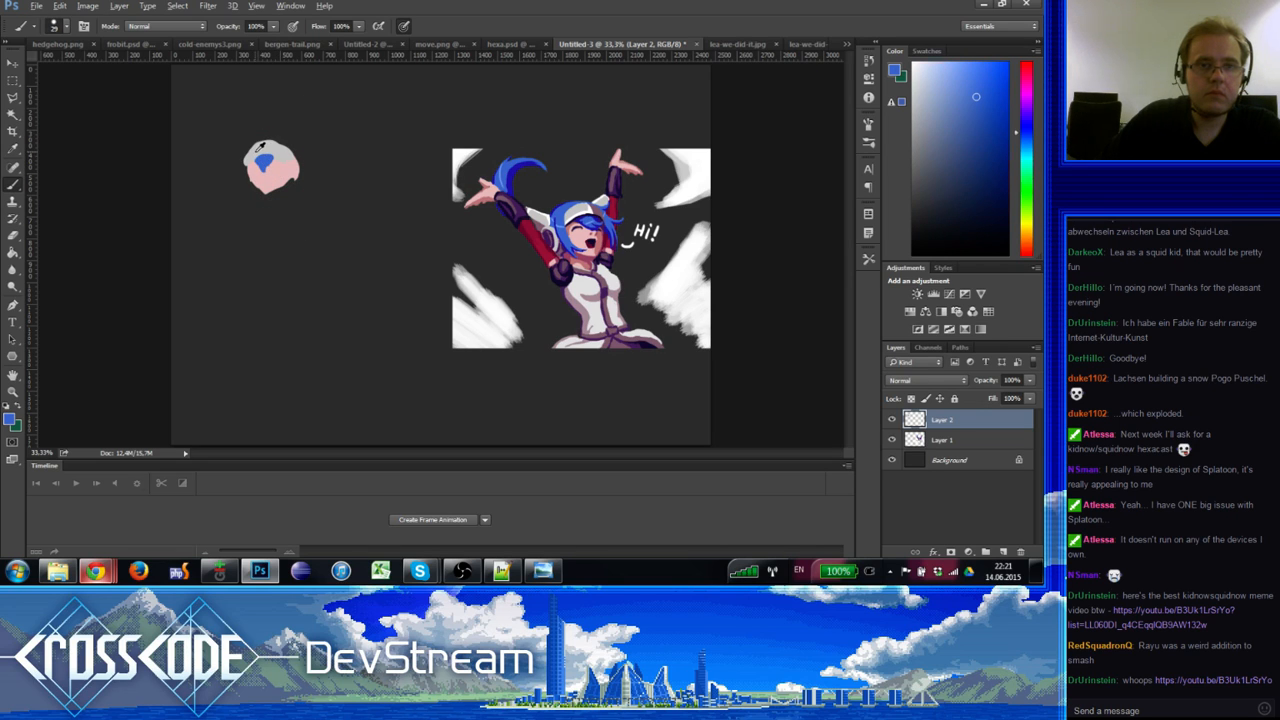
Step: Paint a thick blue hair strand down the right side of the head
alt+click(259, 147)
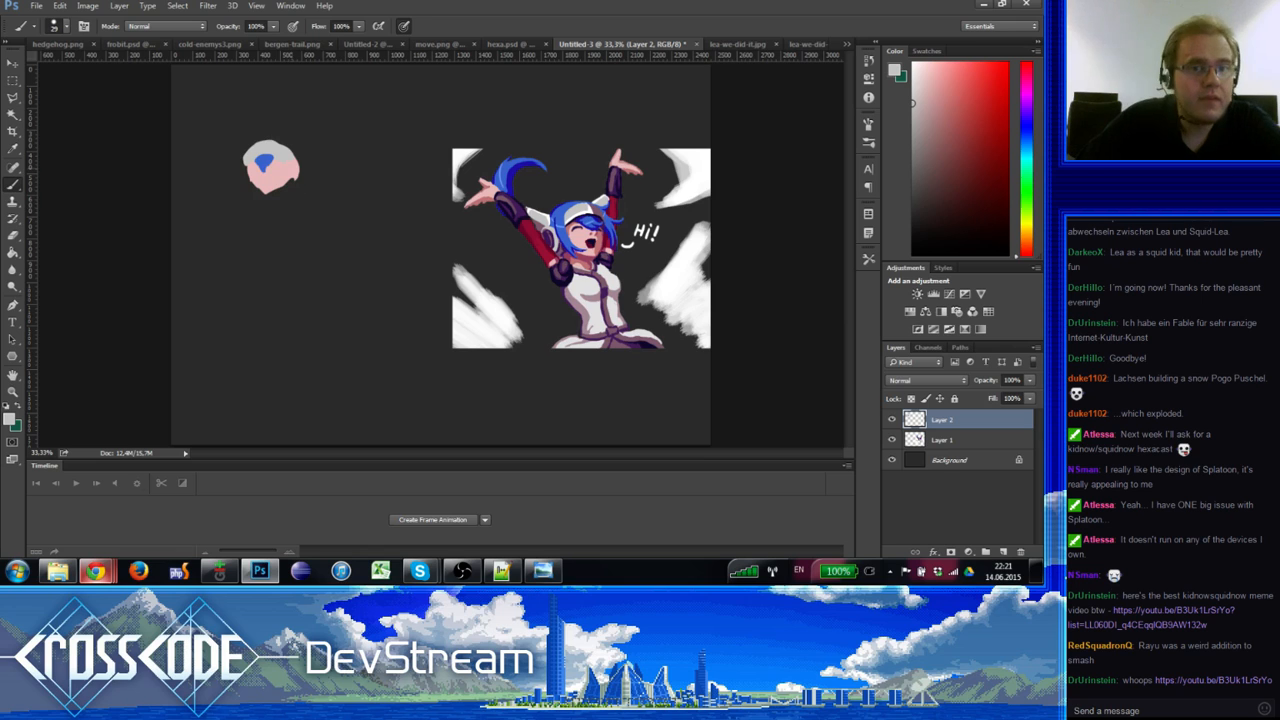
alt+click(271, 170)
alt+click(273, 167)
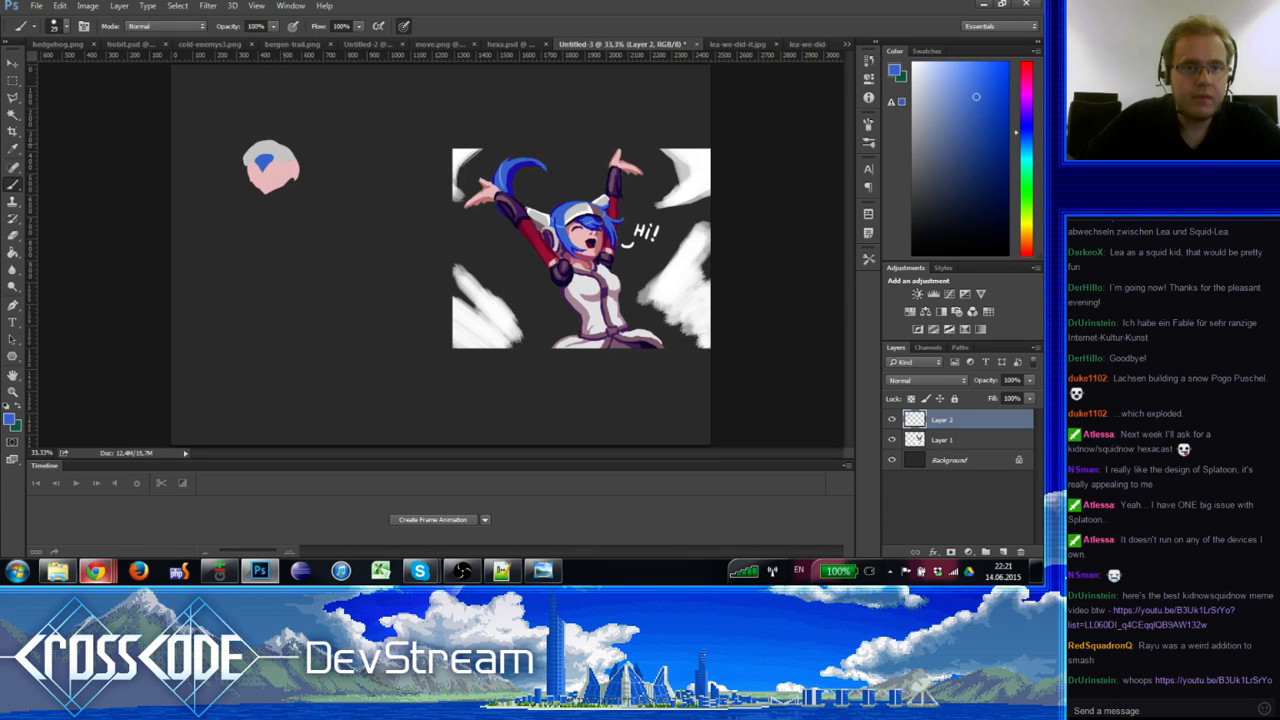
drag(287, 147, 315, 233)
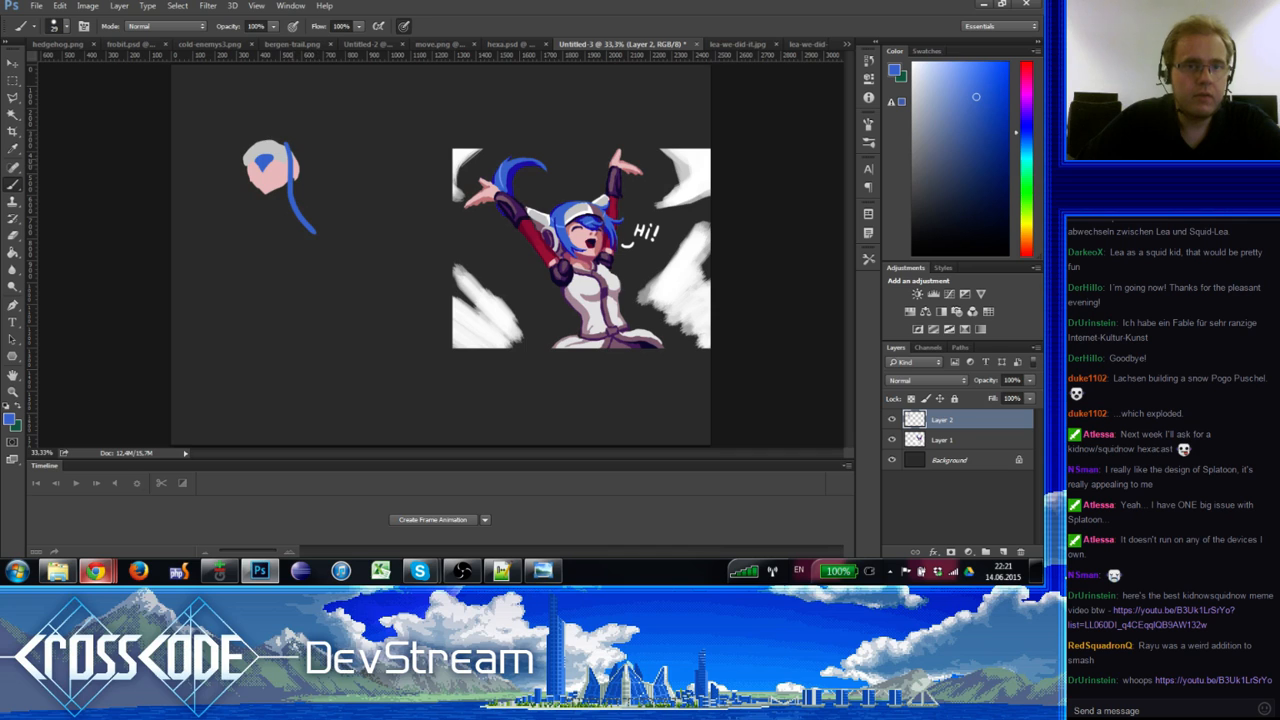
drag(291, 148, 308, 224)
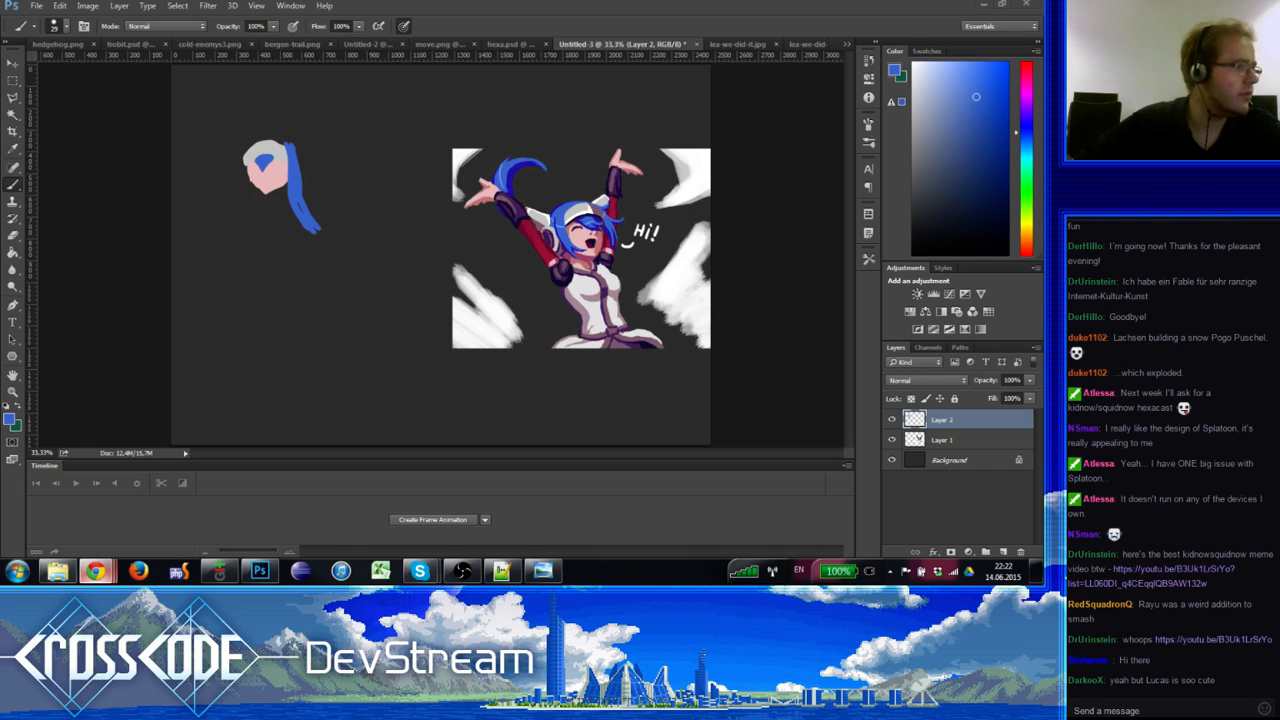
Step: Extend the right strand's lower tip and paint blue hair down the head's left side
click(307, 213)
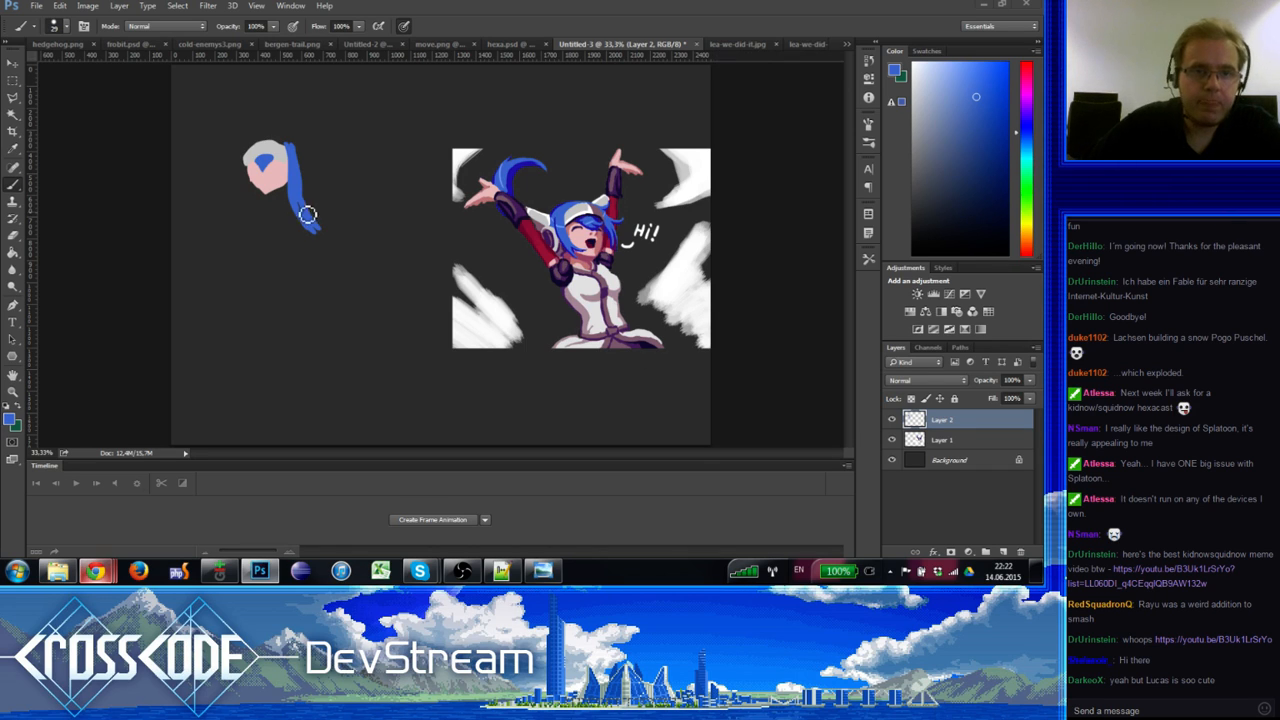
alt+click(297, 187)
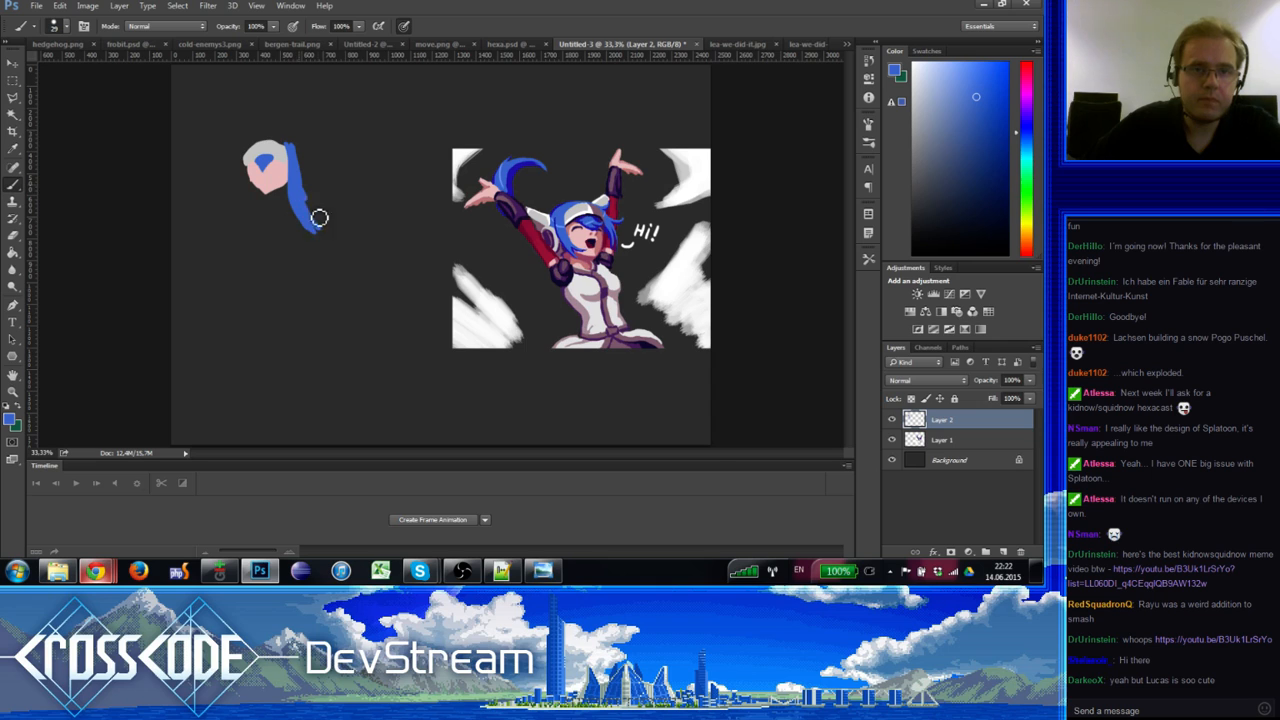
key(e)
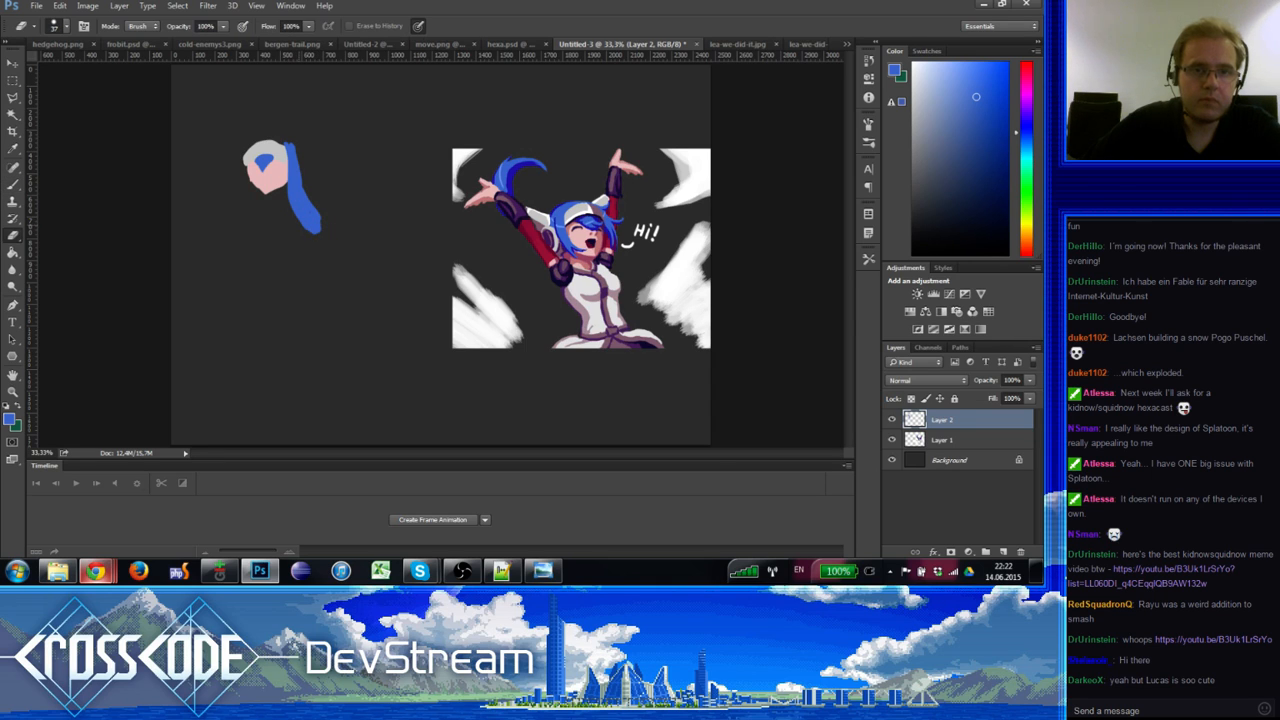
key(b)
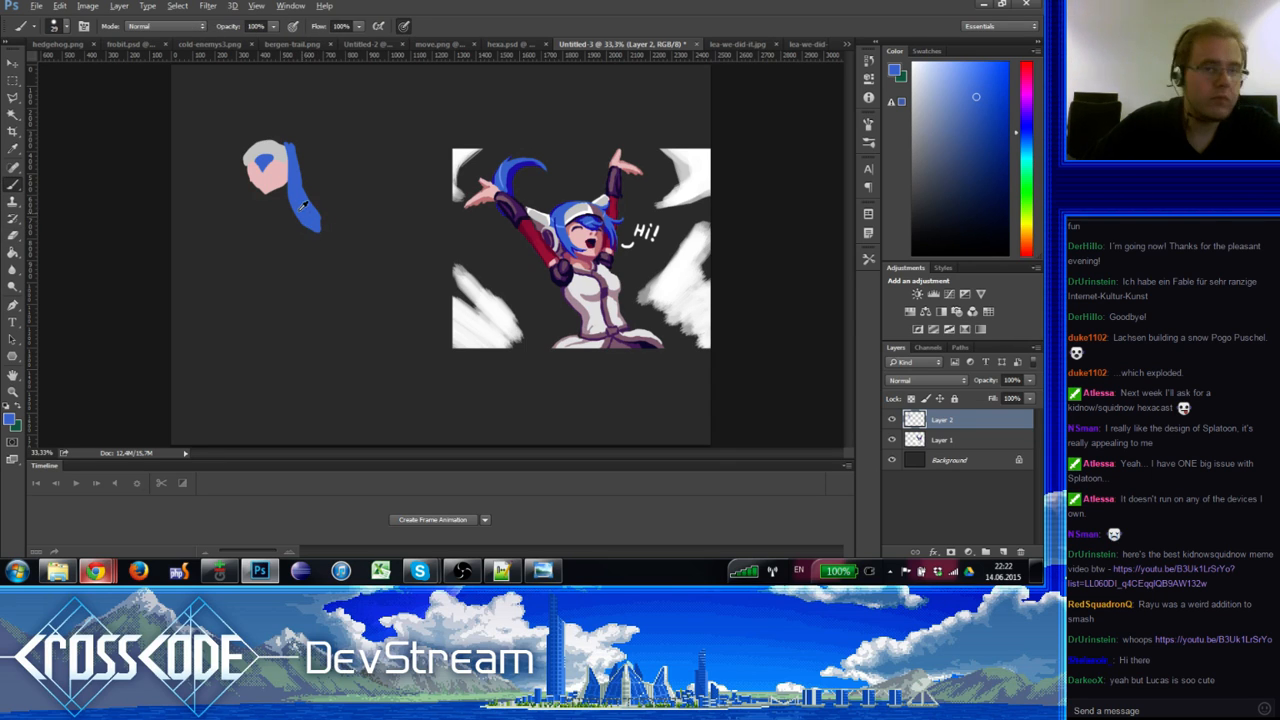
mouse_move(310, 217)
mouse_down()
mouse_move(320, 234)
mouse_move(302, 200)
mouse_up()
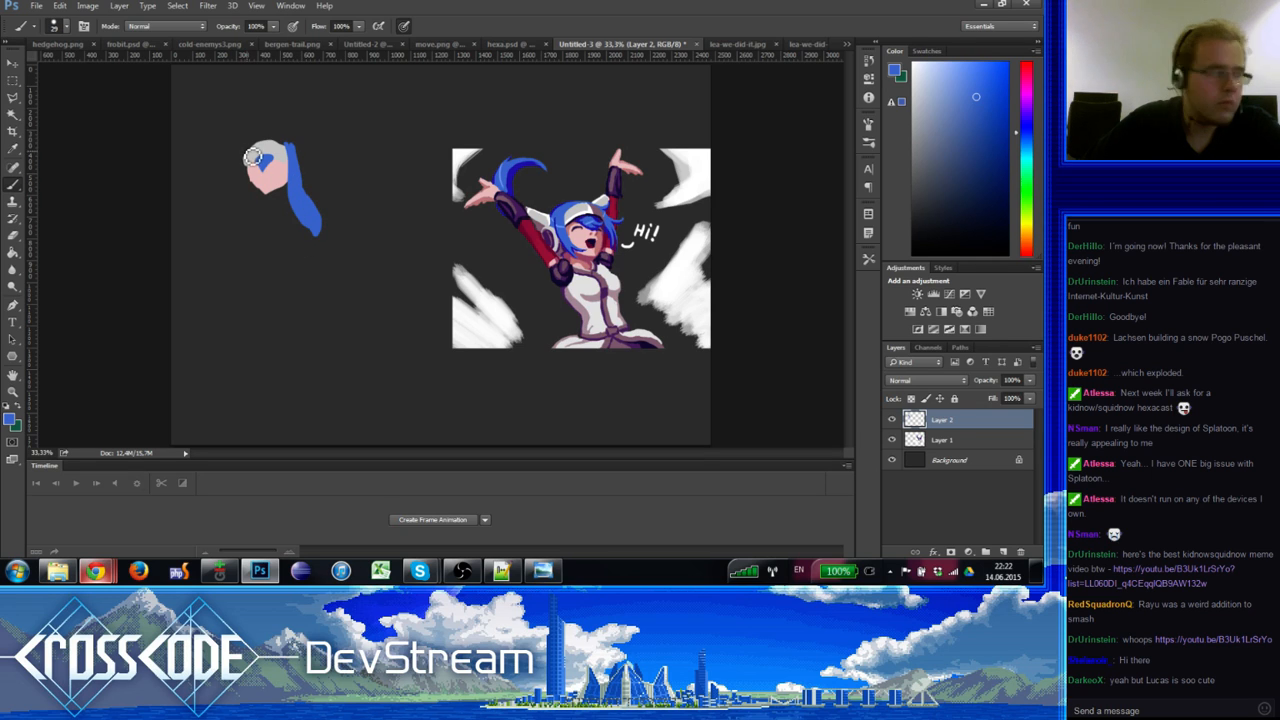
mouse_move(257, 148)
mouse_down()
mouse_move(253, 207)
mouse_move(227, 229)
mouse_move(241, 209)
mouse_move(227, 221)
mouse_move(229, 208)
mouse_move(227, 228)
mouse_move(226, 207)
mouse_move(224, 224)
mouse_move(250, 173)
mouse_up()
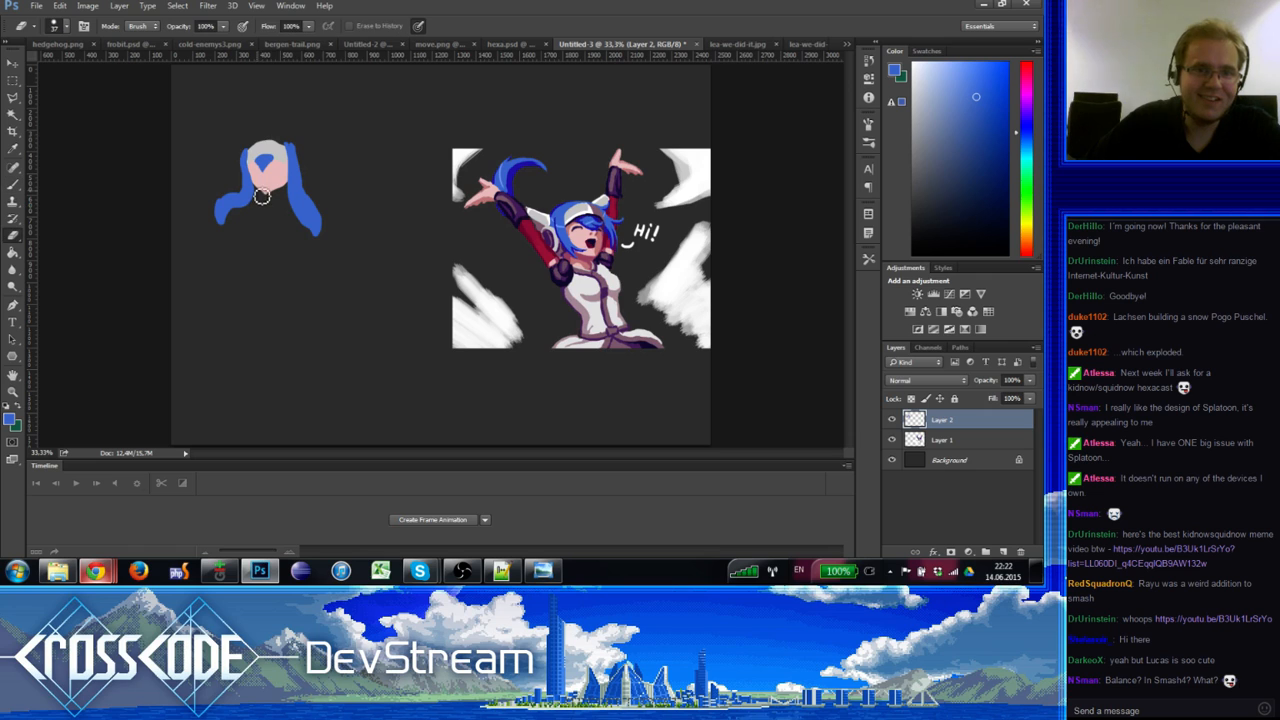
Step: Sample light grey from the head and paint an ear piece jutting out to the upper right
key(e)
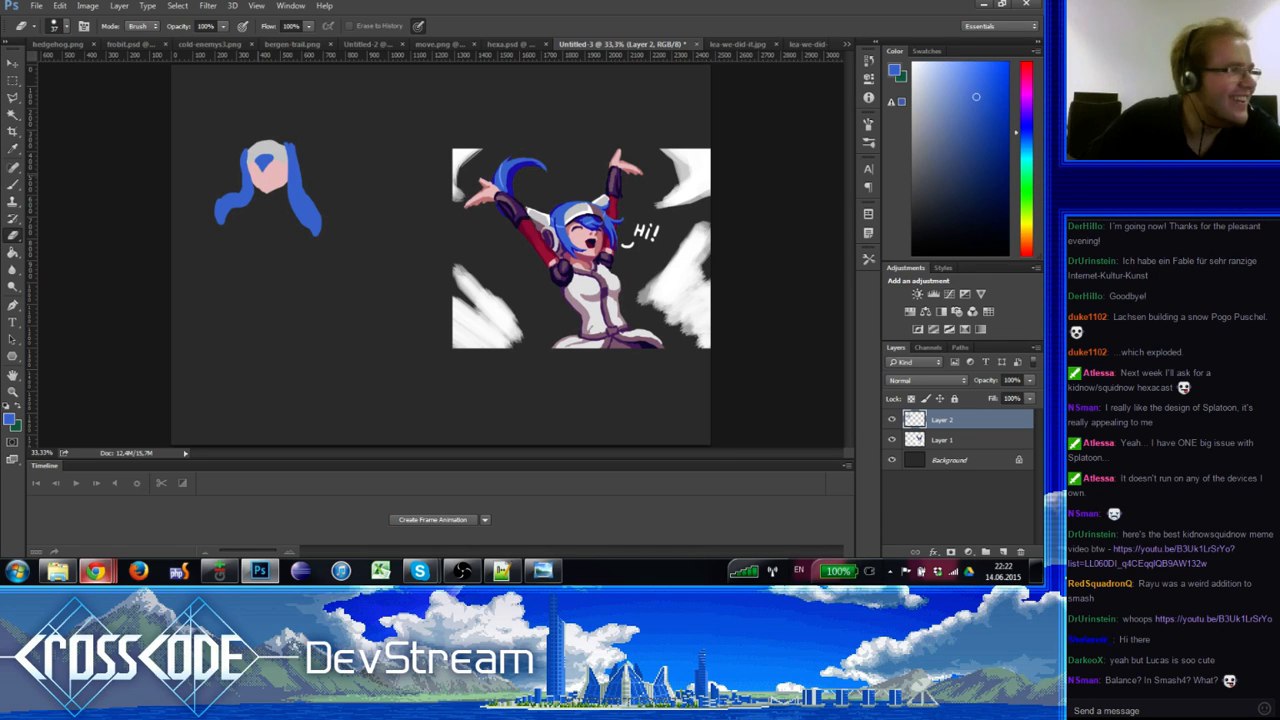
key(b)
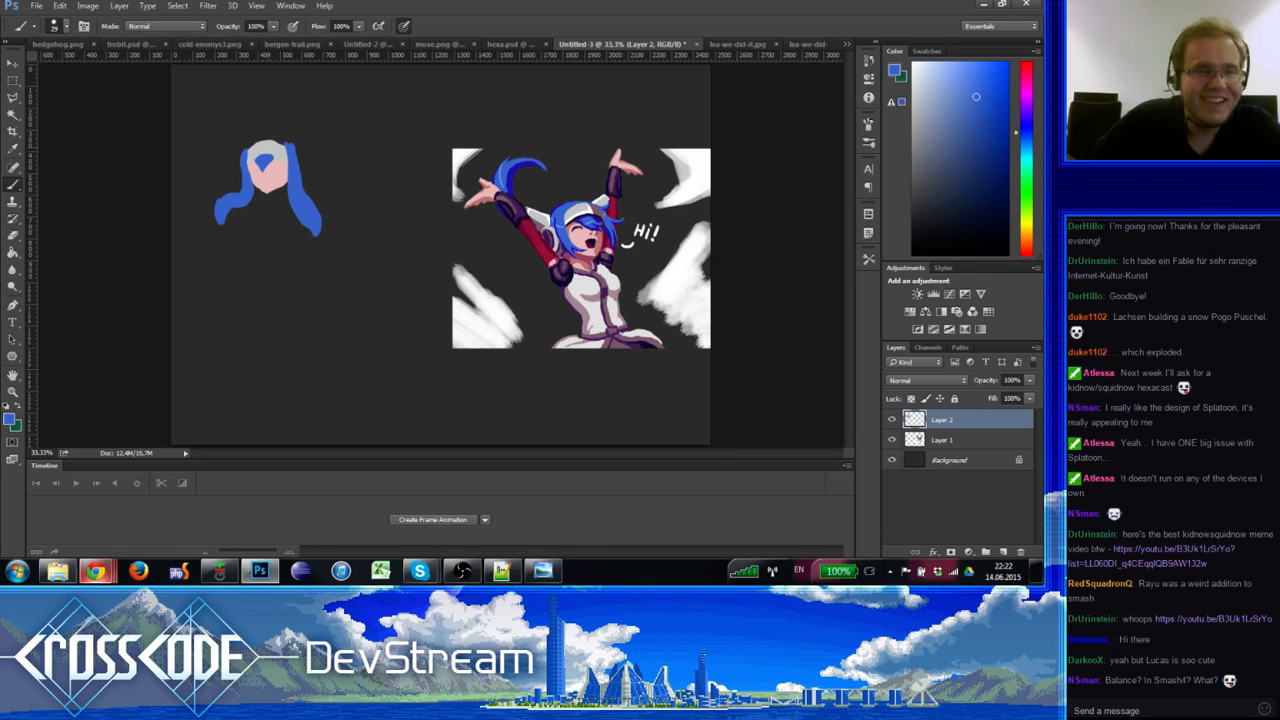
alt+click(258, 147)
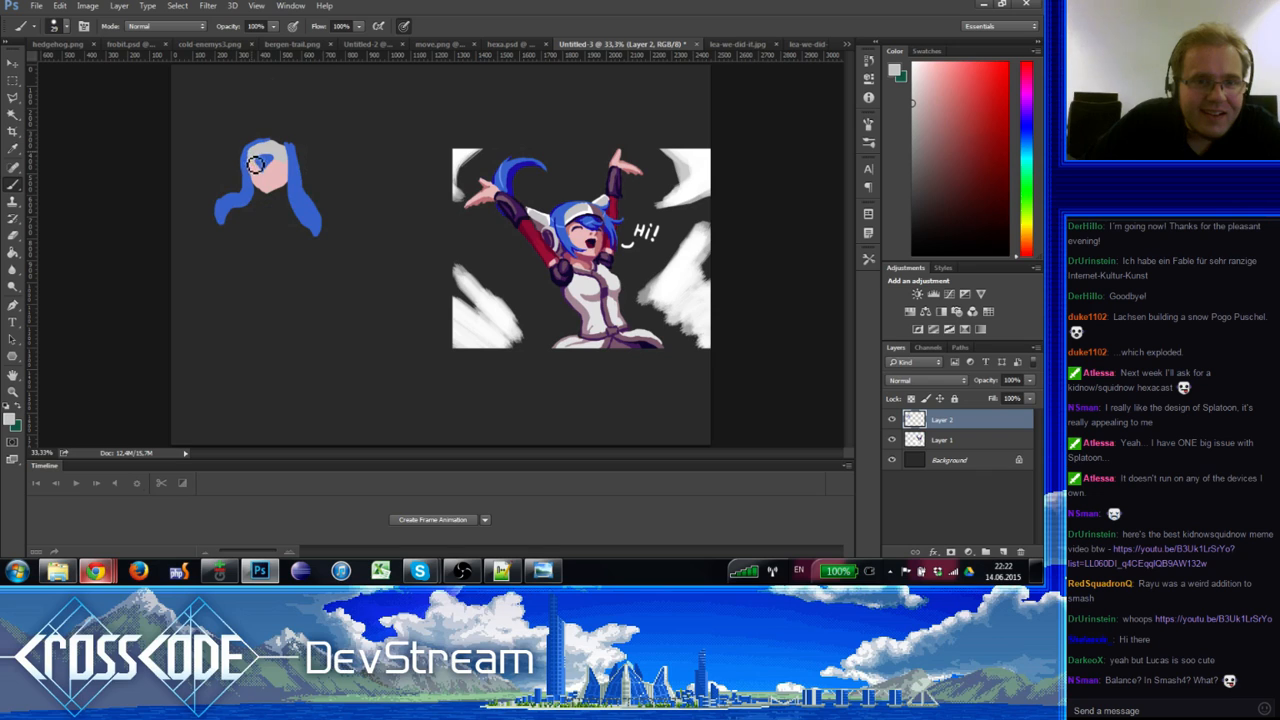
alt+click(273, 147)
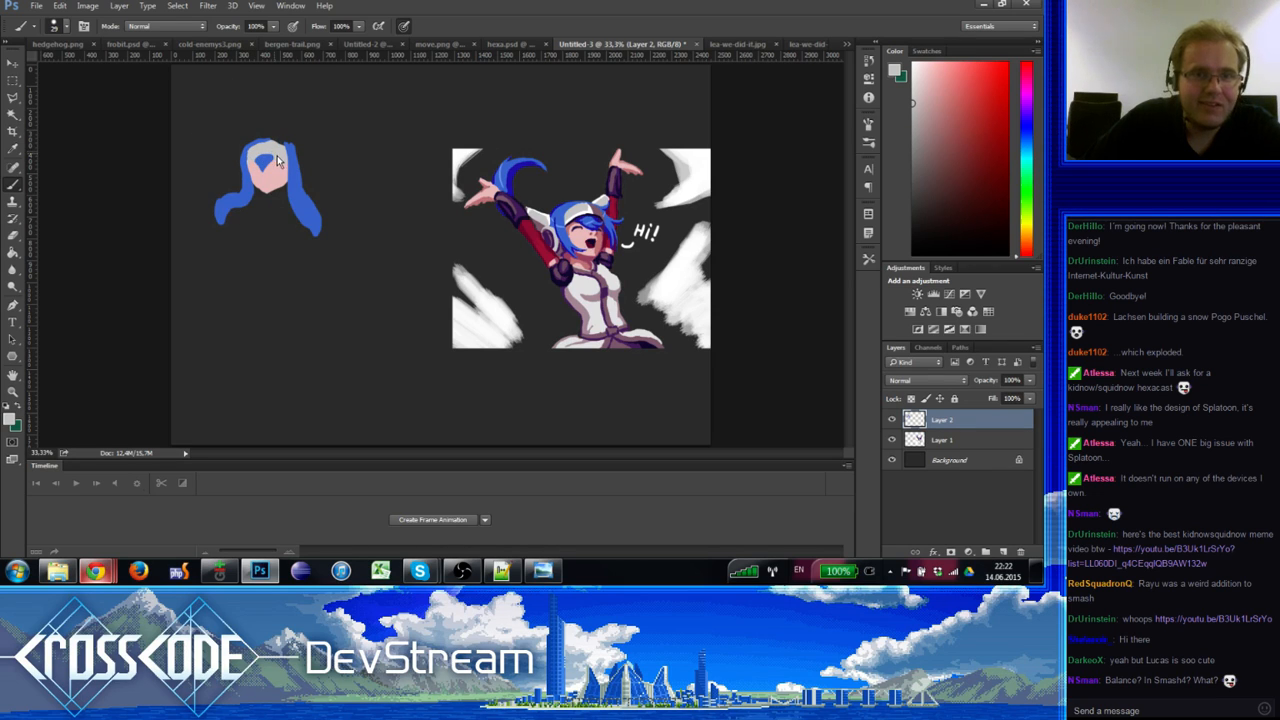
alt+click(280, 150)
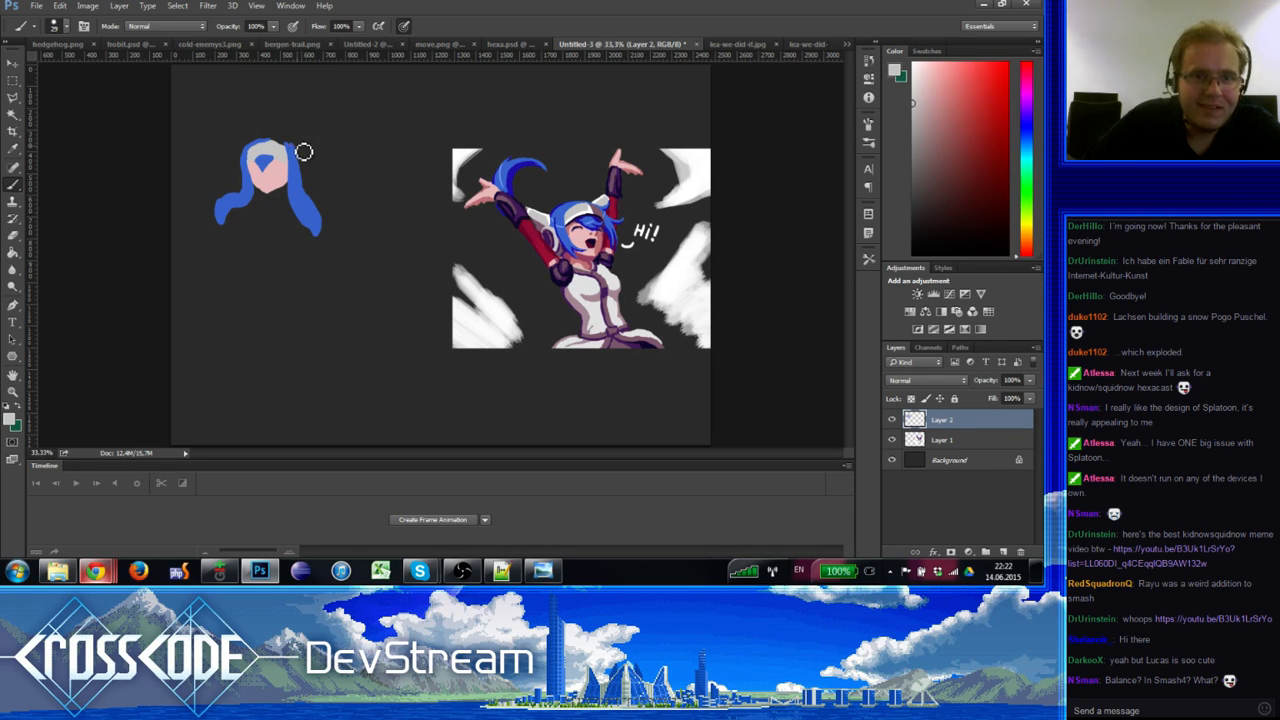
mouse_move(298, 151)
mouse_down()
mouse_move(537, 228)
mouse_move(322, 148)
mouse_up()
alt+click(537, 225)
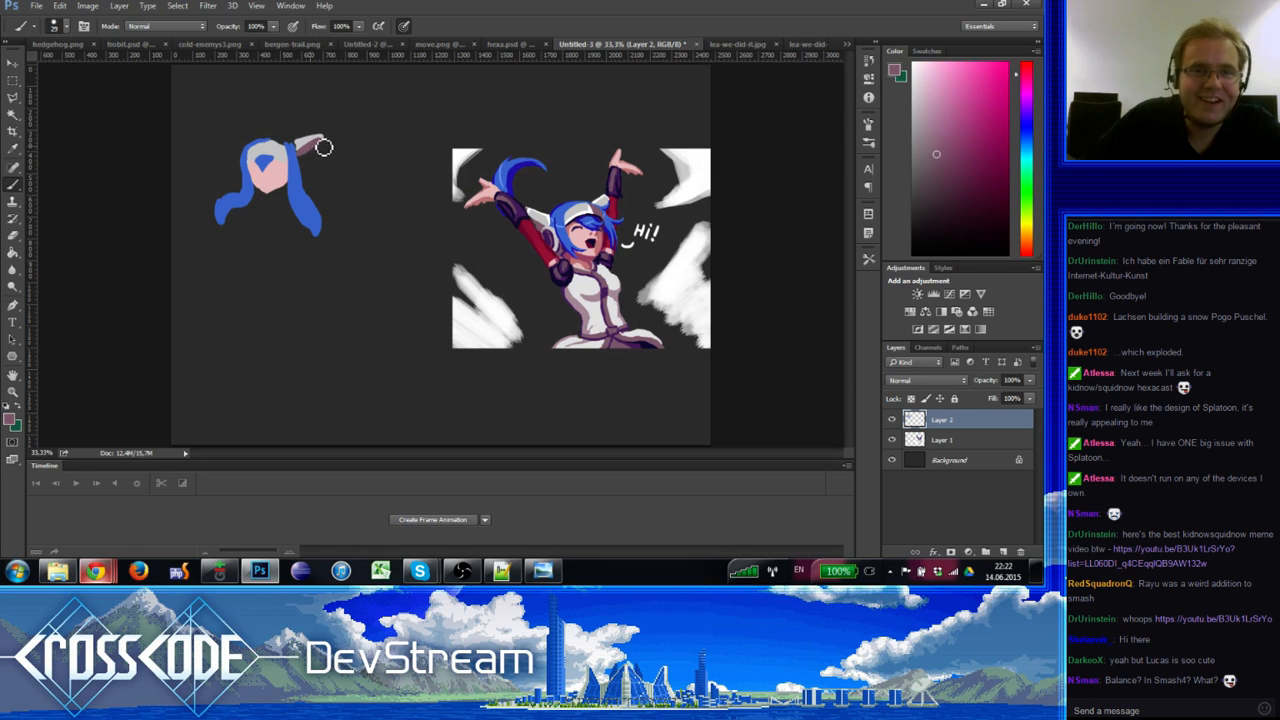
Step: Shade the right grey ear piece mauve, trim its tip, and paint blue hair over the head top
alt+click(305, 143)
alt+click(302, 151)
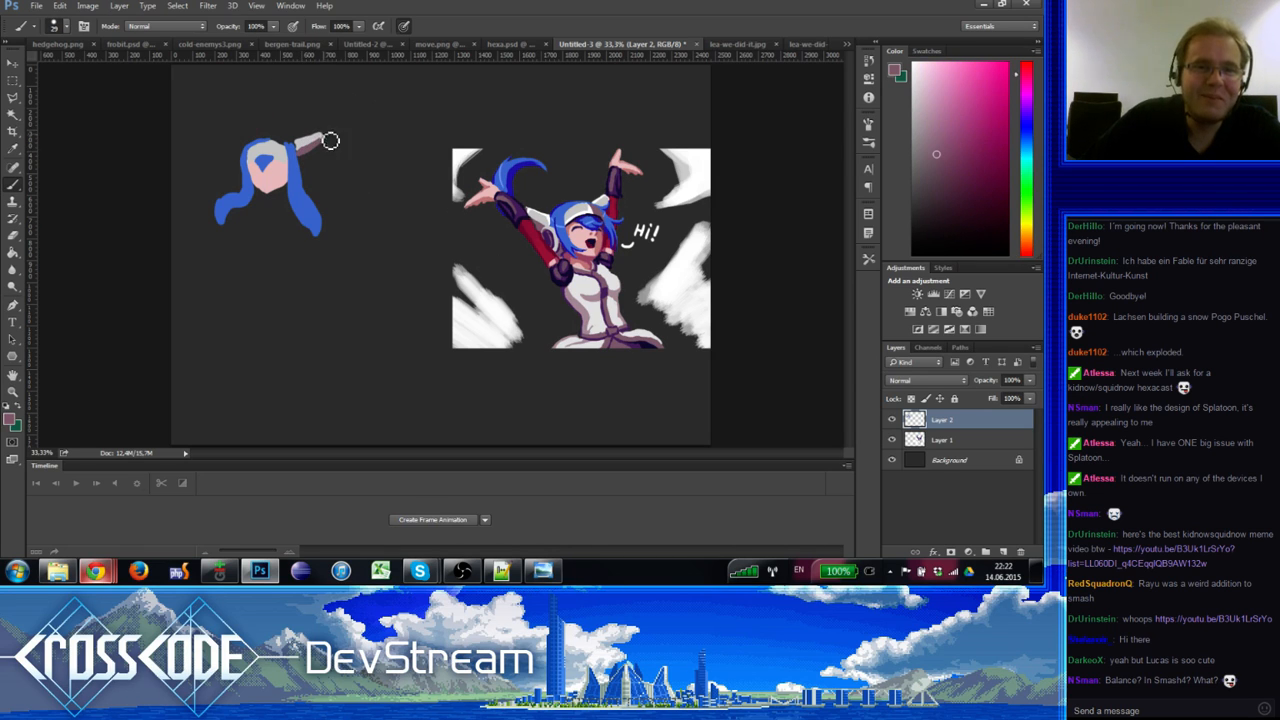
key(e)
drag(327, 136, 329, 141)
key(b)
alt+click(307, 141)
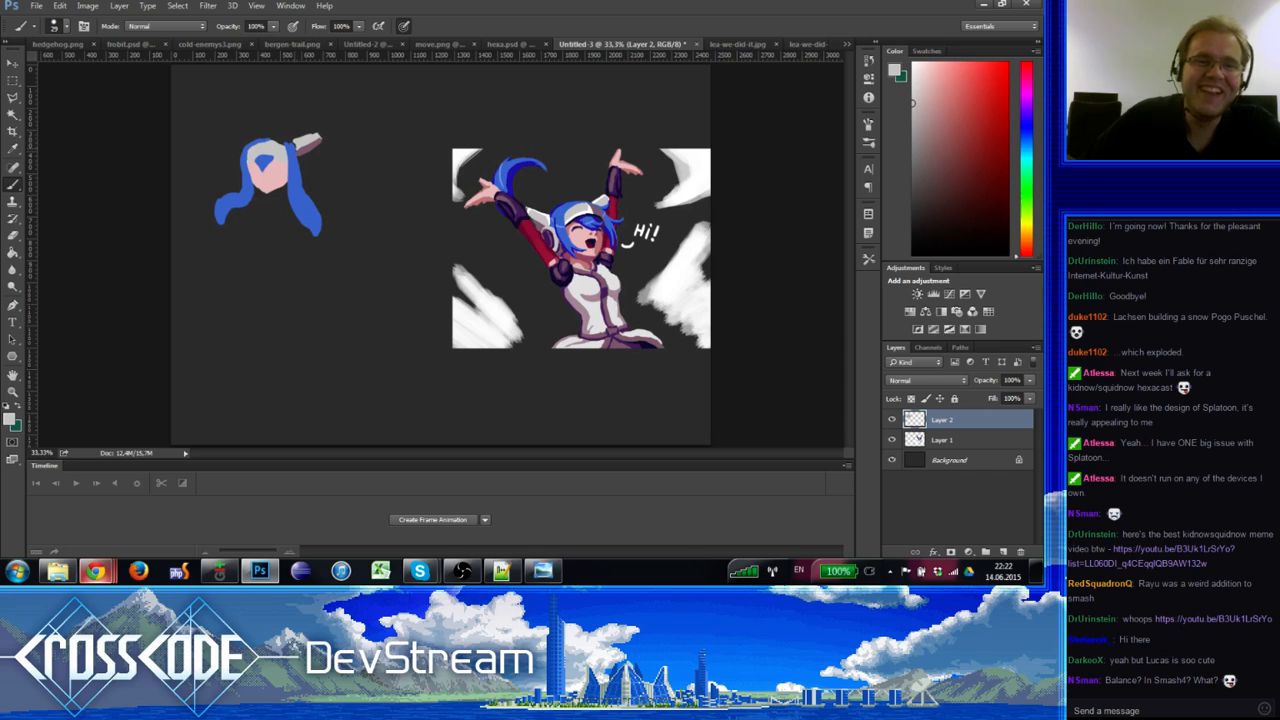
alt+click(292, 147)
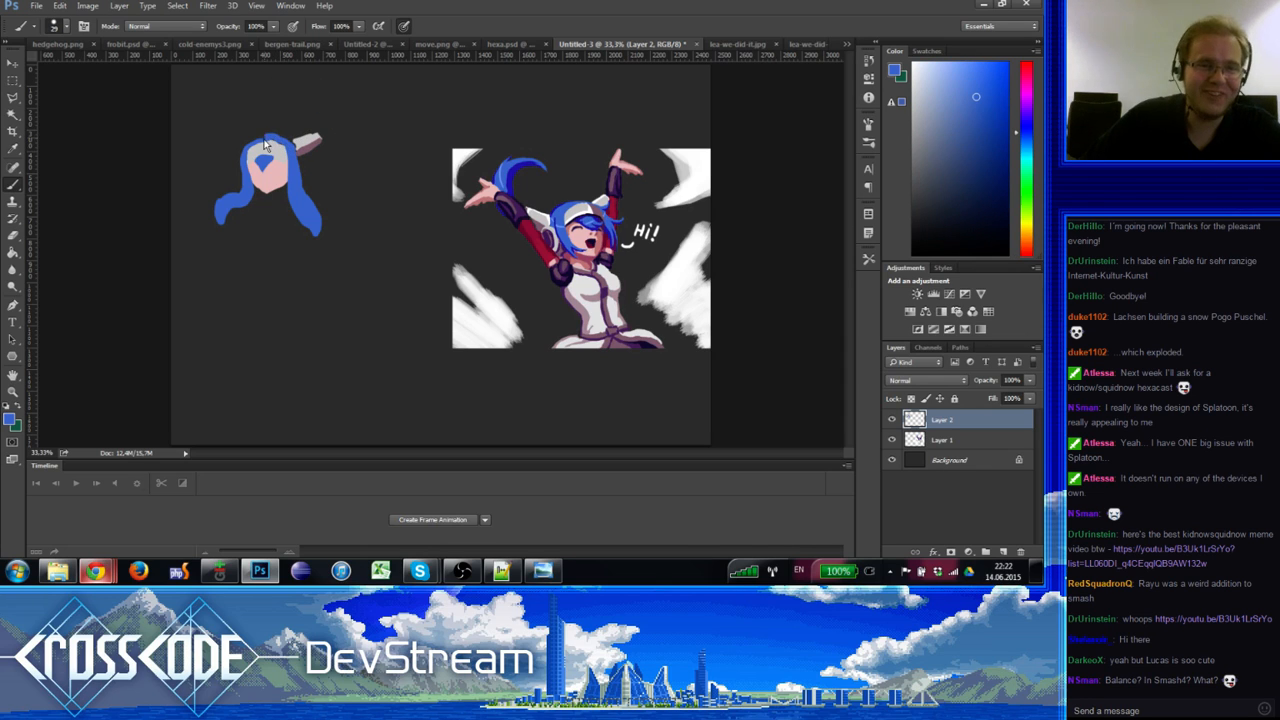
mouse_move(265, 145)
mouse_down()
mouse_move(255, 150)
mouse_move(290, 148)
mouse_move(252, 158)
mouse_up()
Step: Build the light grey left ear piece using grey and pinkish grey sampled from both ears
alt+click(265, 148)
alt+click(242, 162)
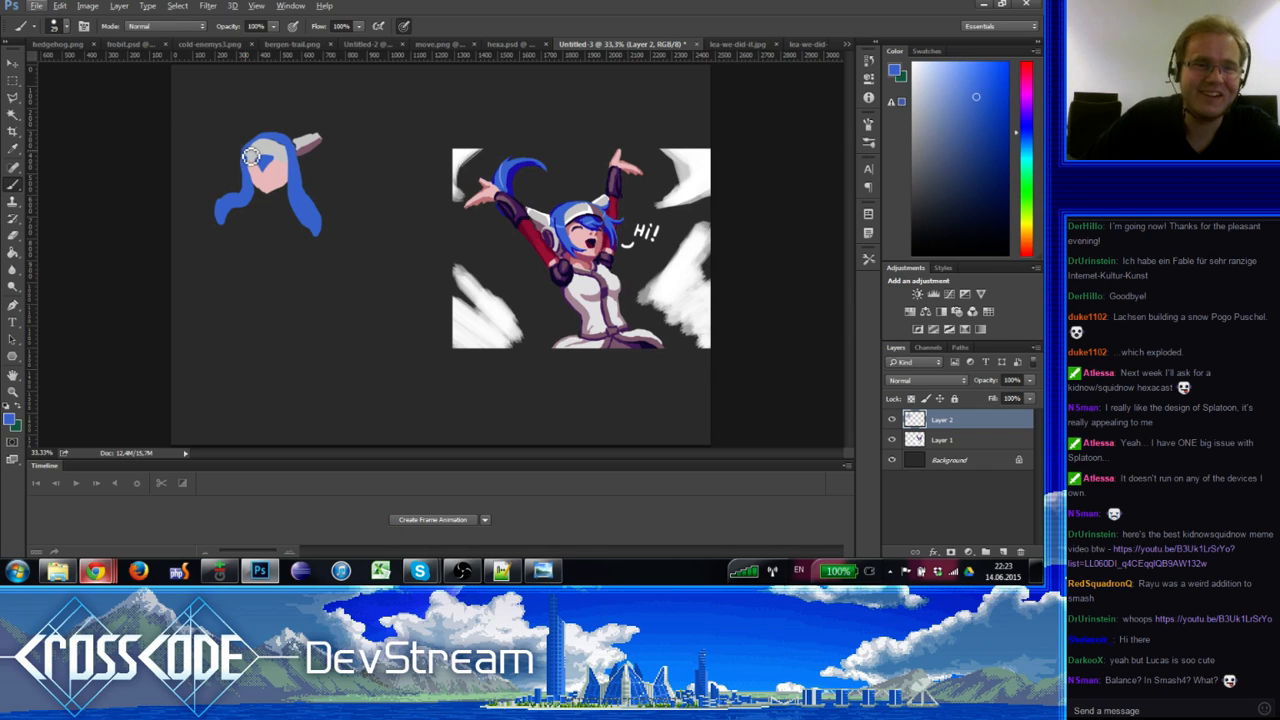
alt+click(304, 141)
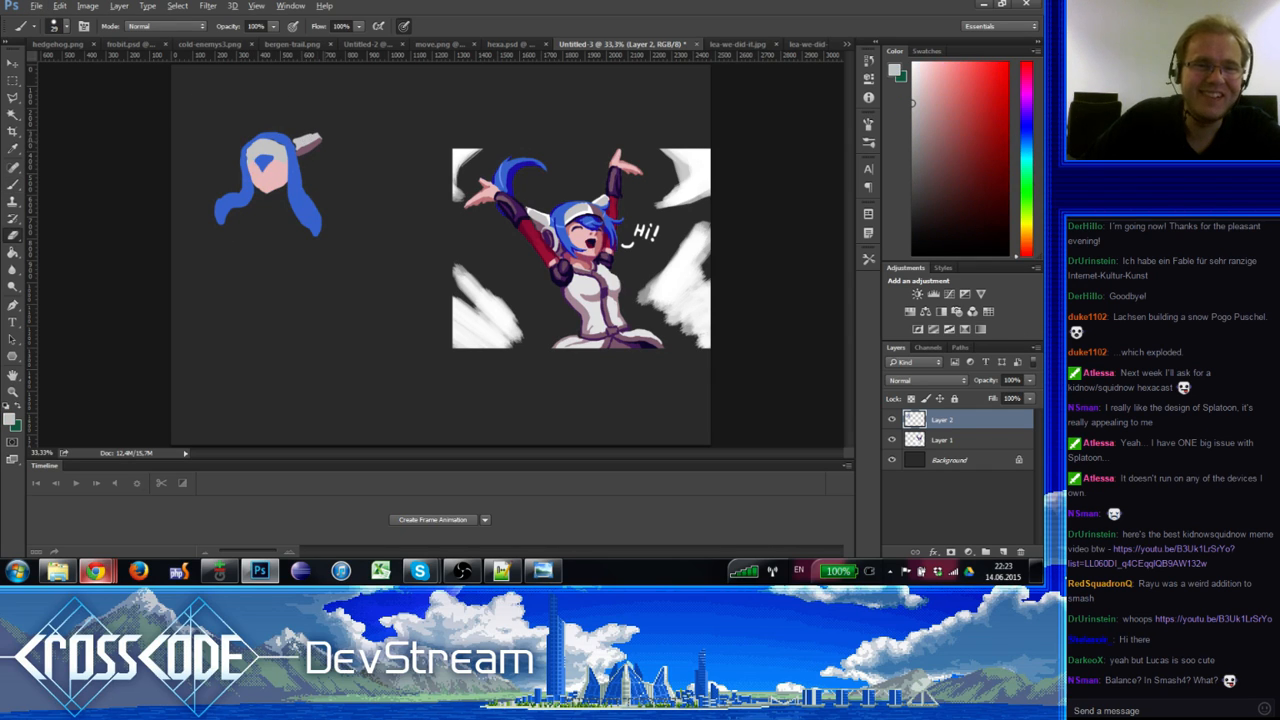
alt+click(305, 142)
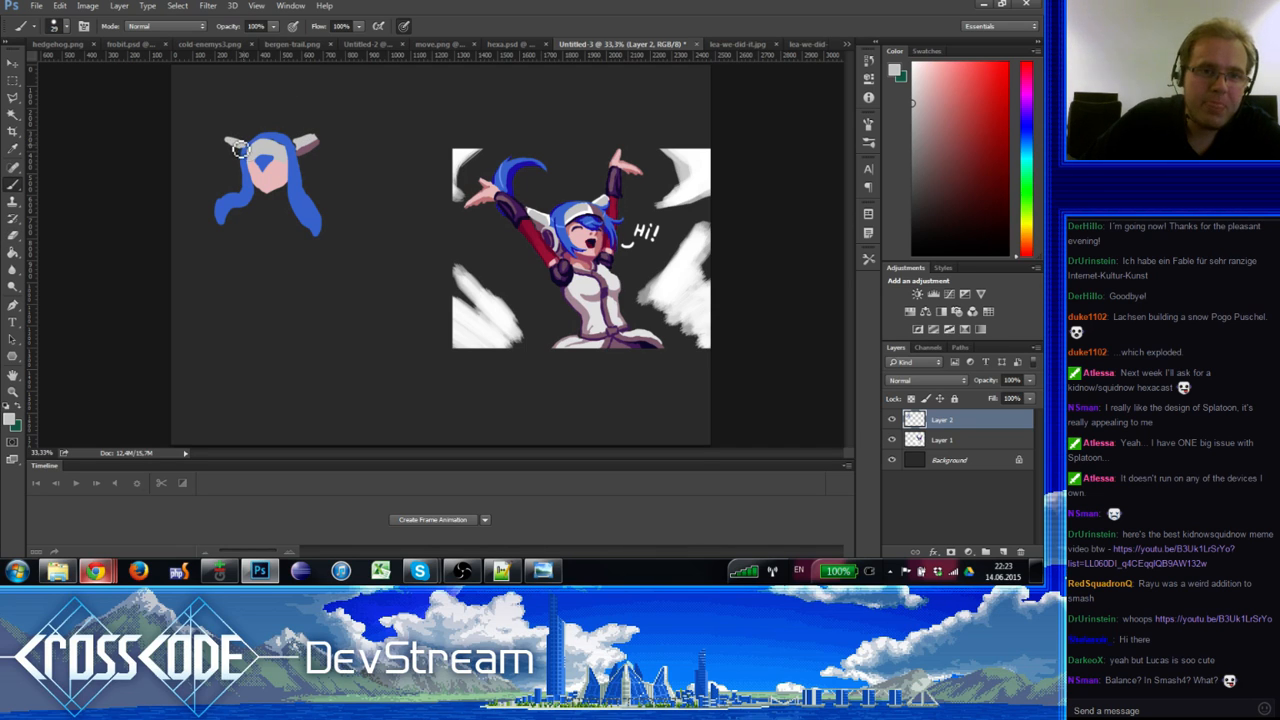
alt+click(318, 142)
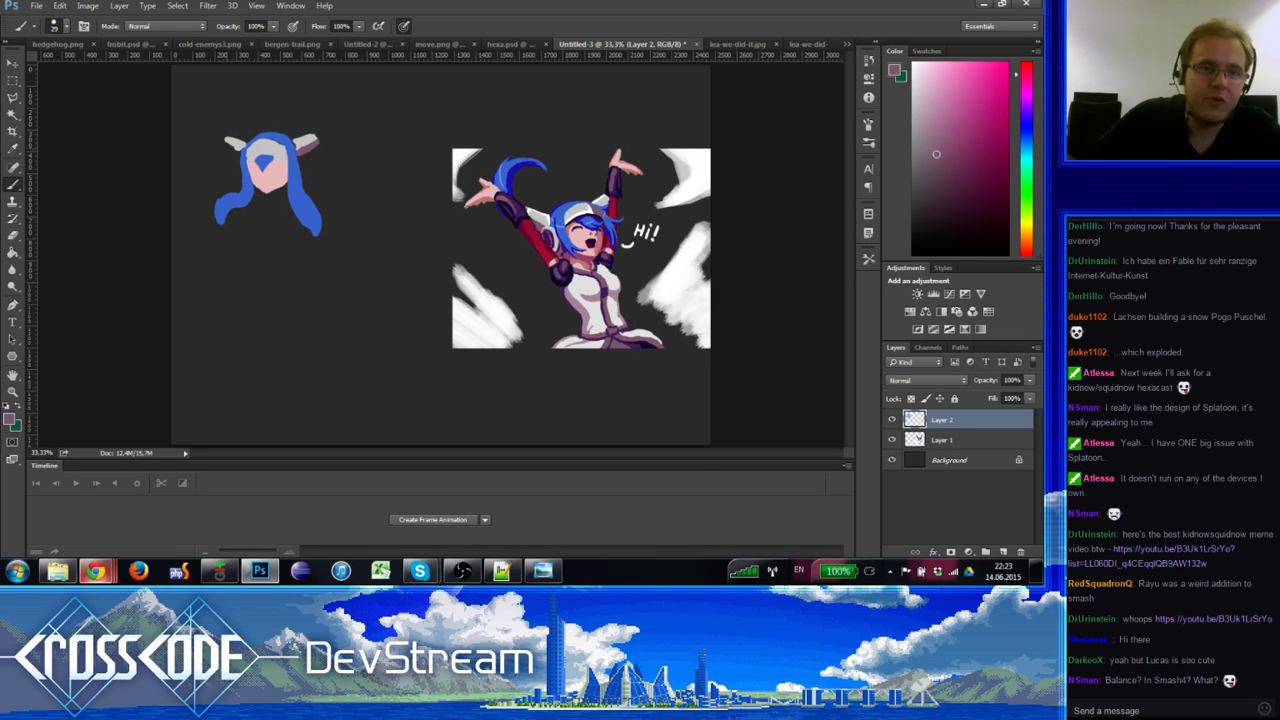
alt+click(234, 148)
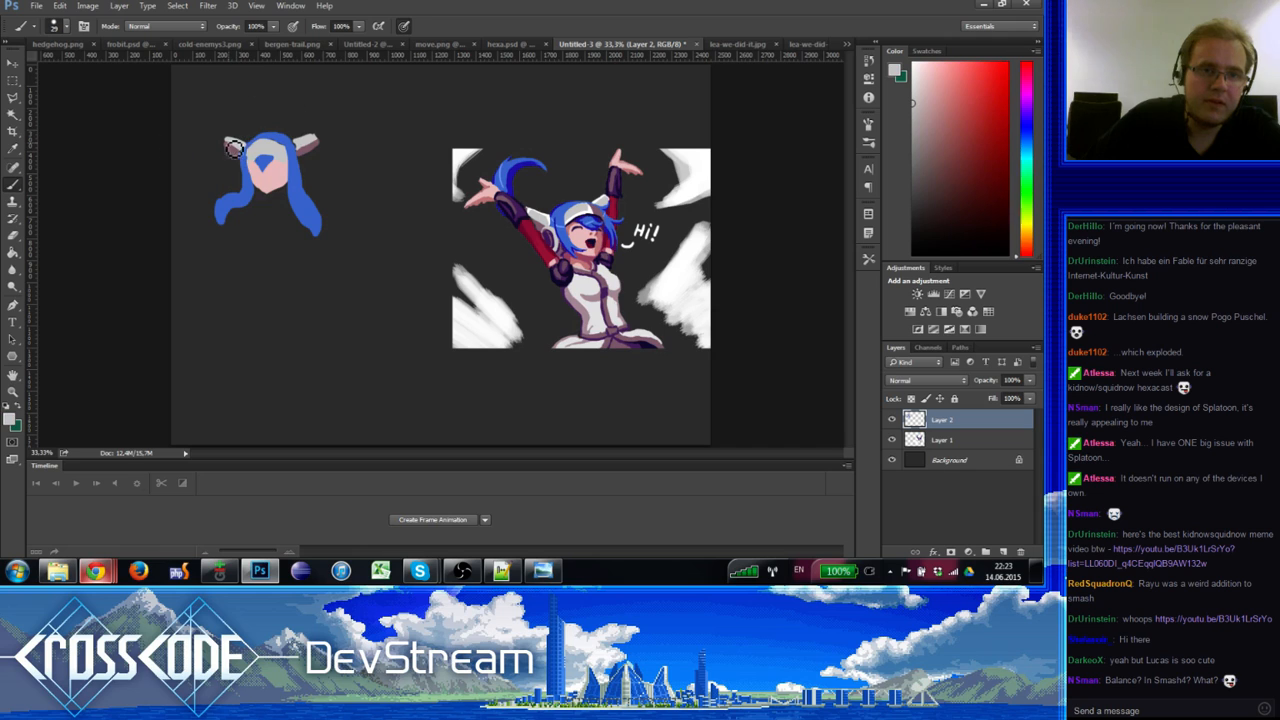
alt+click(233, 150)
alt+click(233, 142)
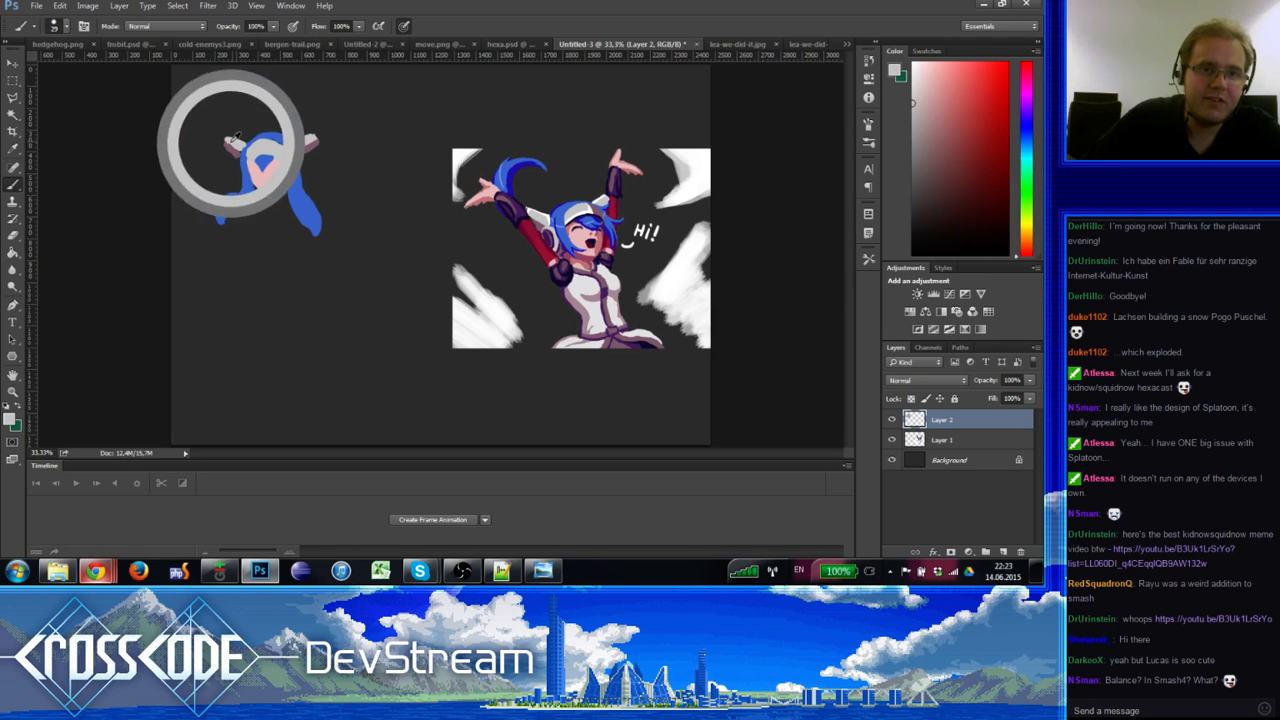
key(e)
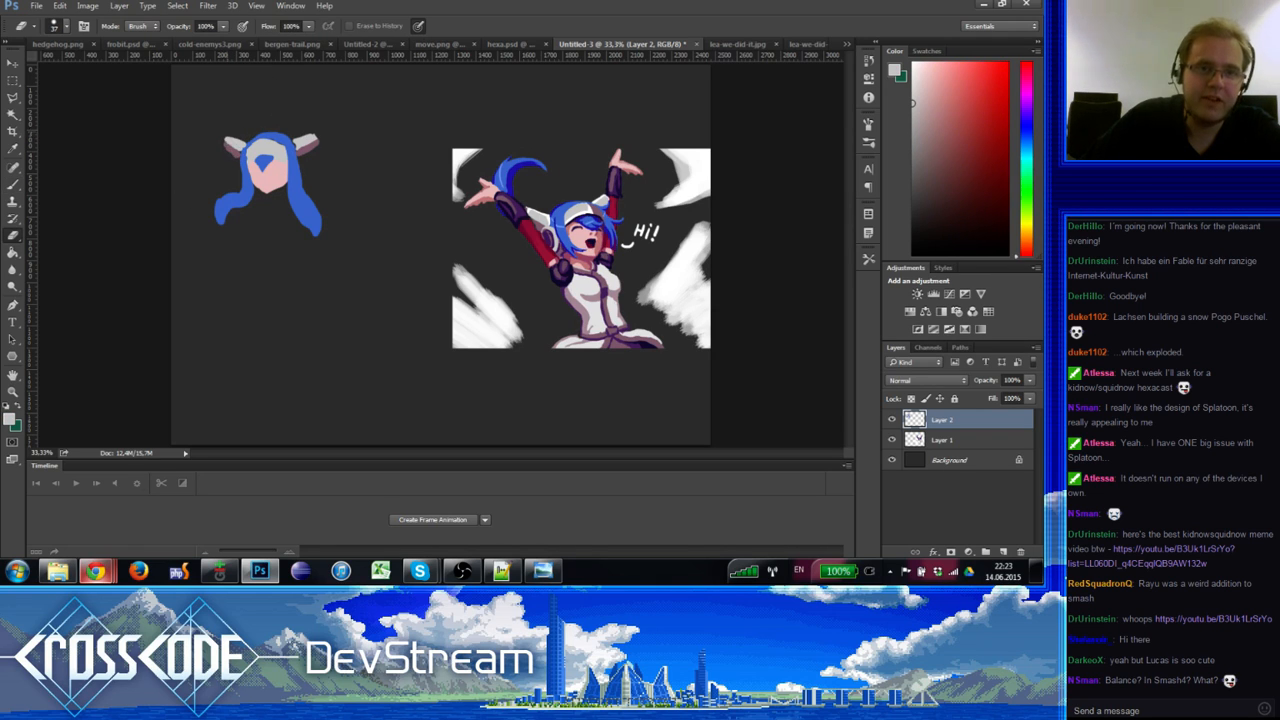
key(b)
Step: Add a blue mark on the face below the hat, sampling mauve, blue and near-white
alt+click(231, 147)
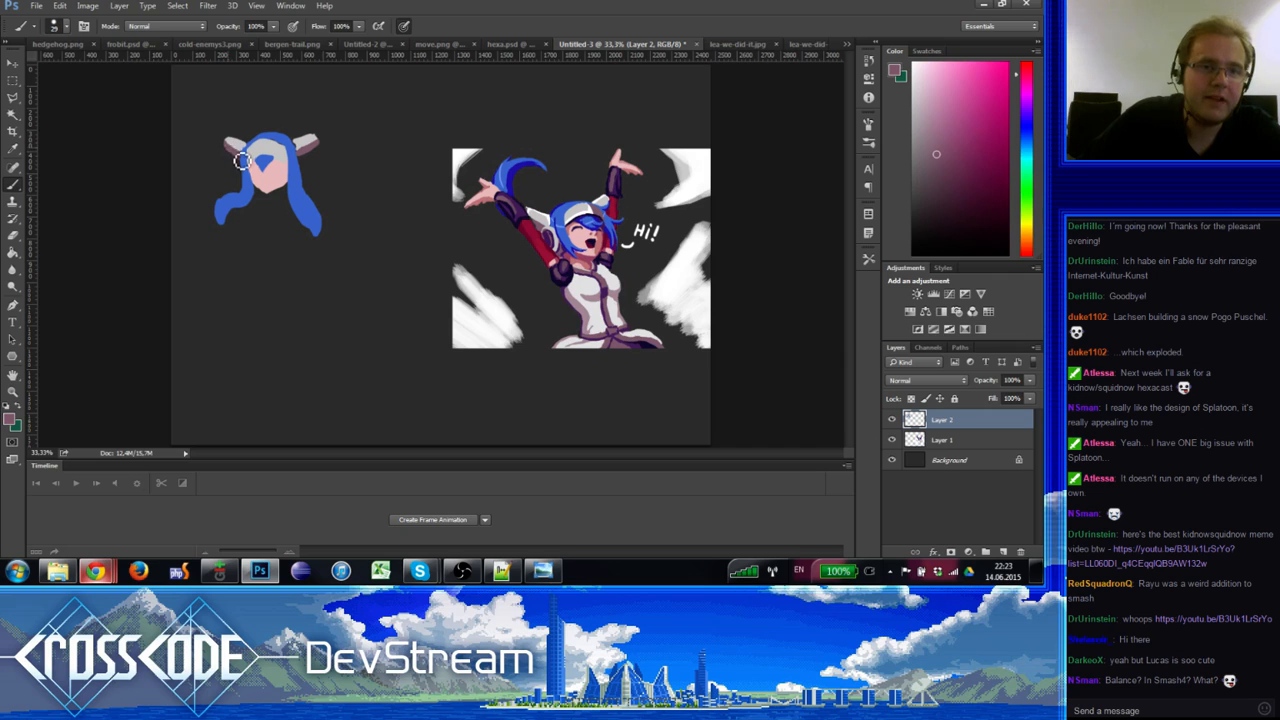
alt+click(255, 151)
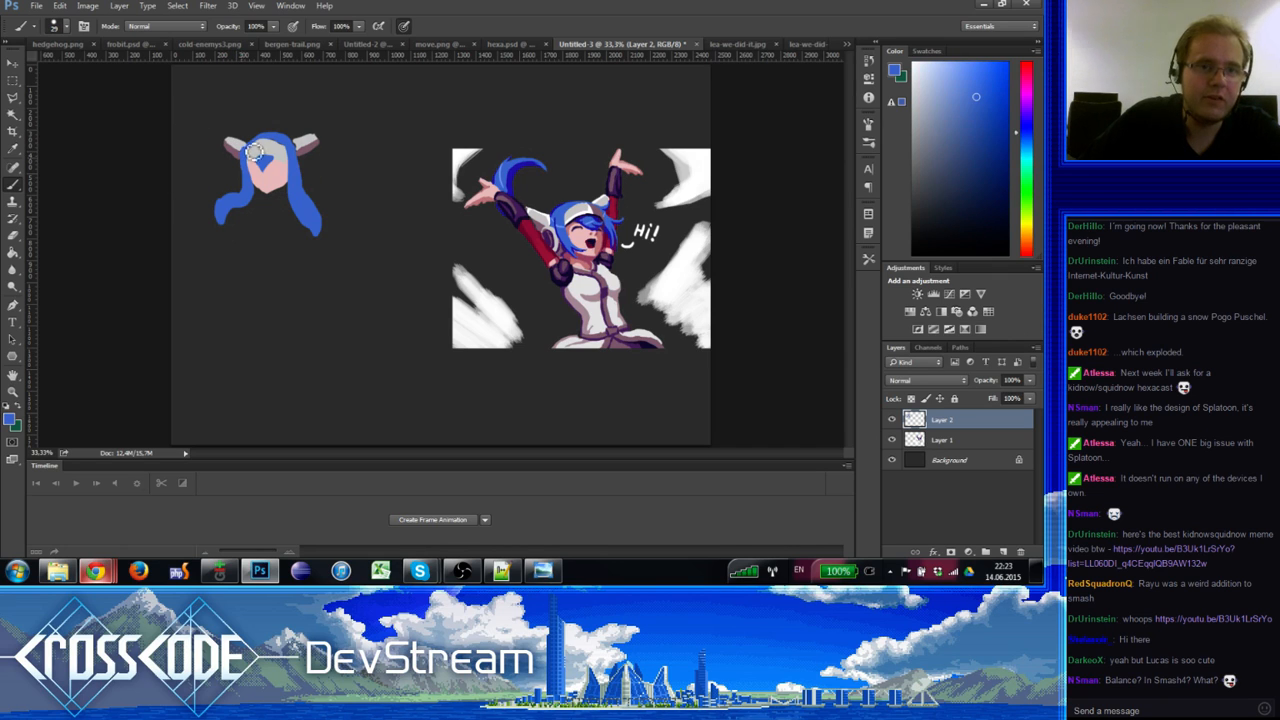
alt+click(250, 148)
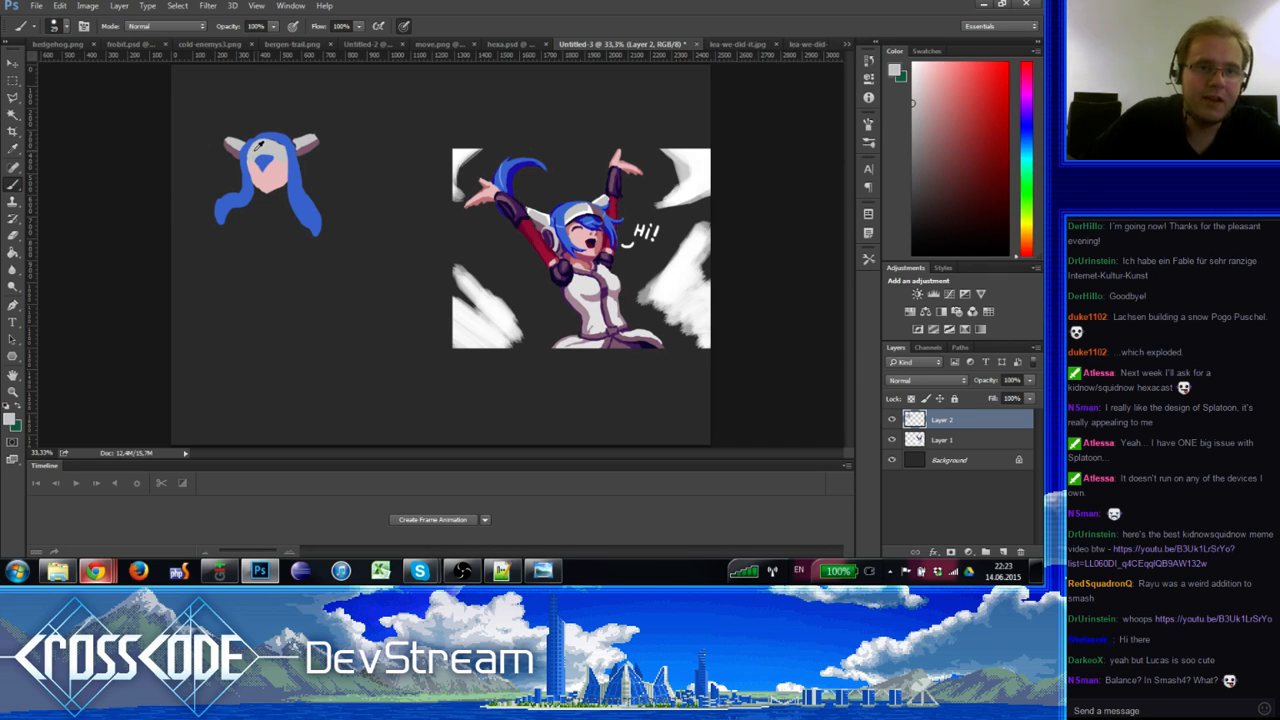
alt+click(272, 142)
drag(266, 150, 264, 160)
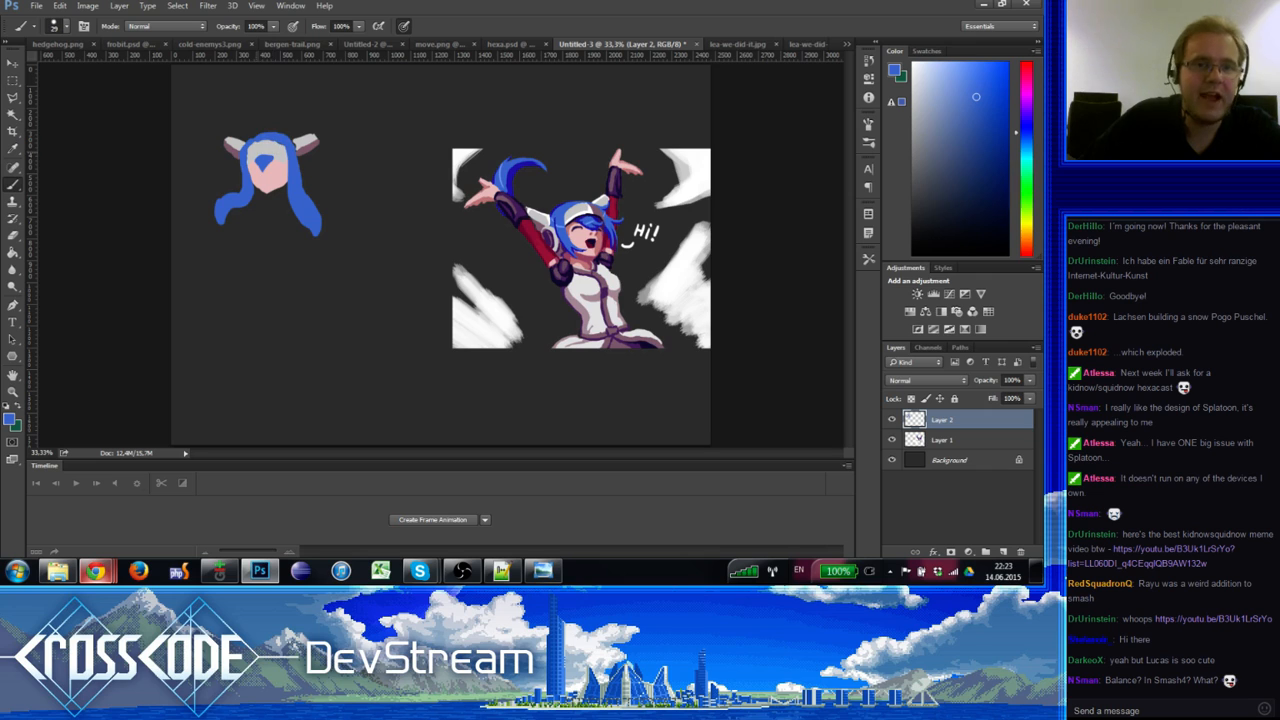
Step: Repaint the area around the chibi's face, sampling hair blue, ear grey and skin pink
alt+click(255, 153)
alt+click(263, 139)
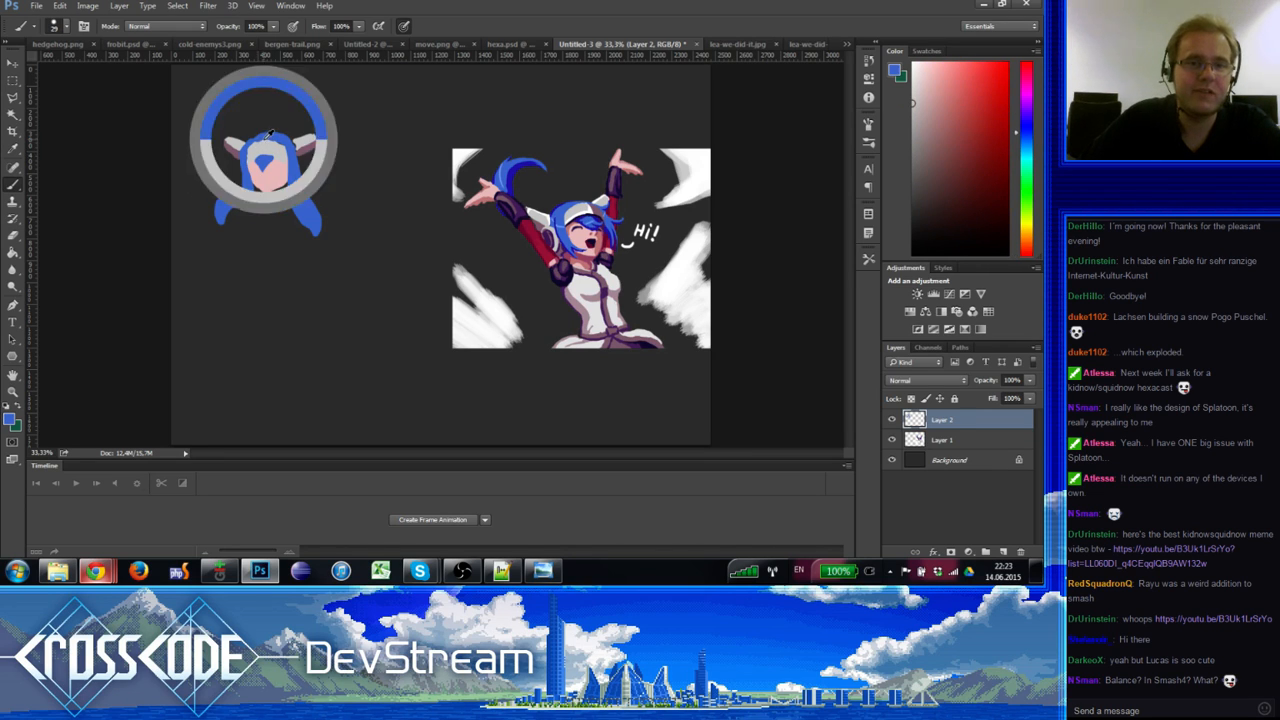
alt+click(262, 155)
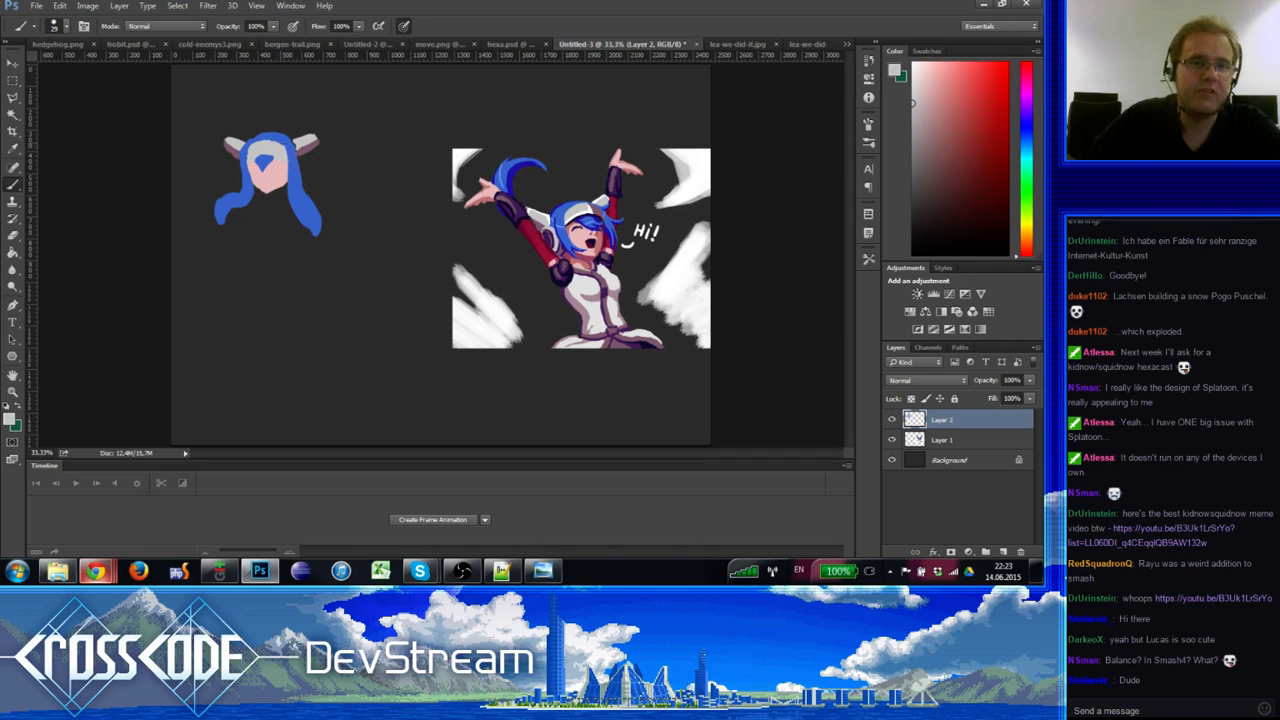
alt+click(287, 151)
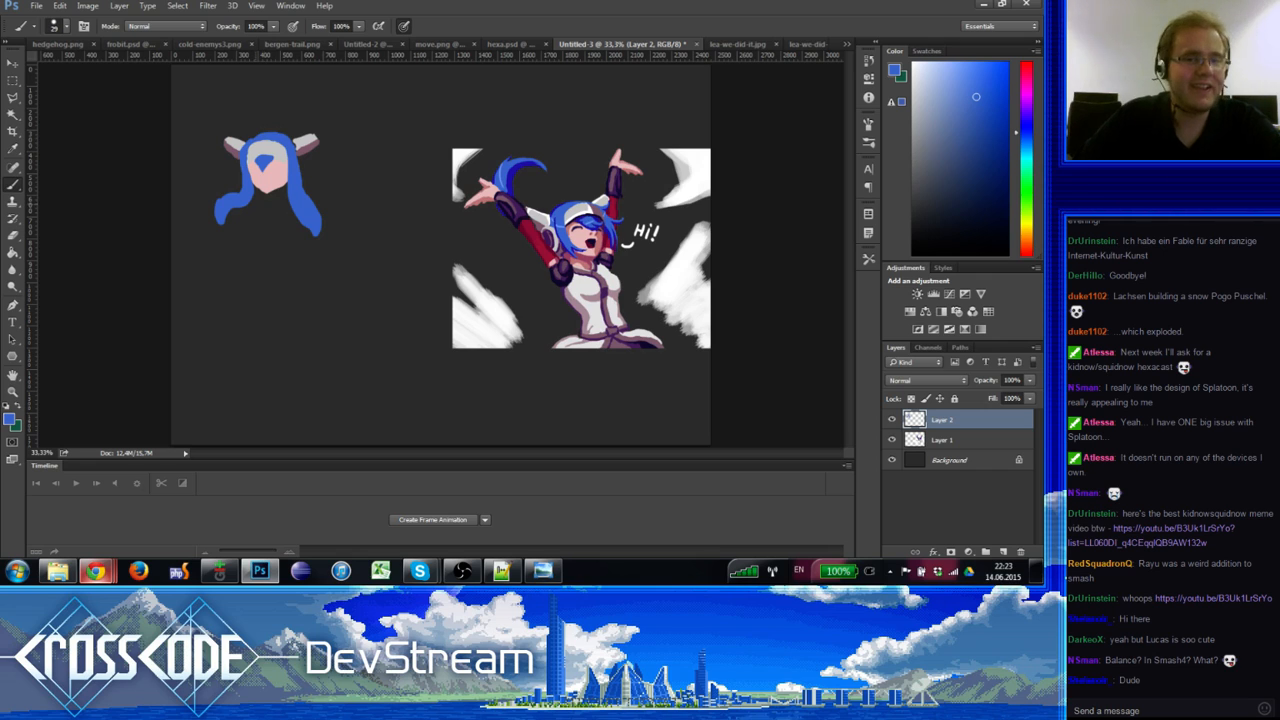
alt+click(247, 146)
drag(247, 146, 240, 145)
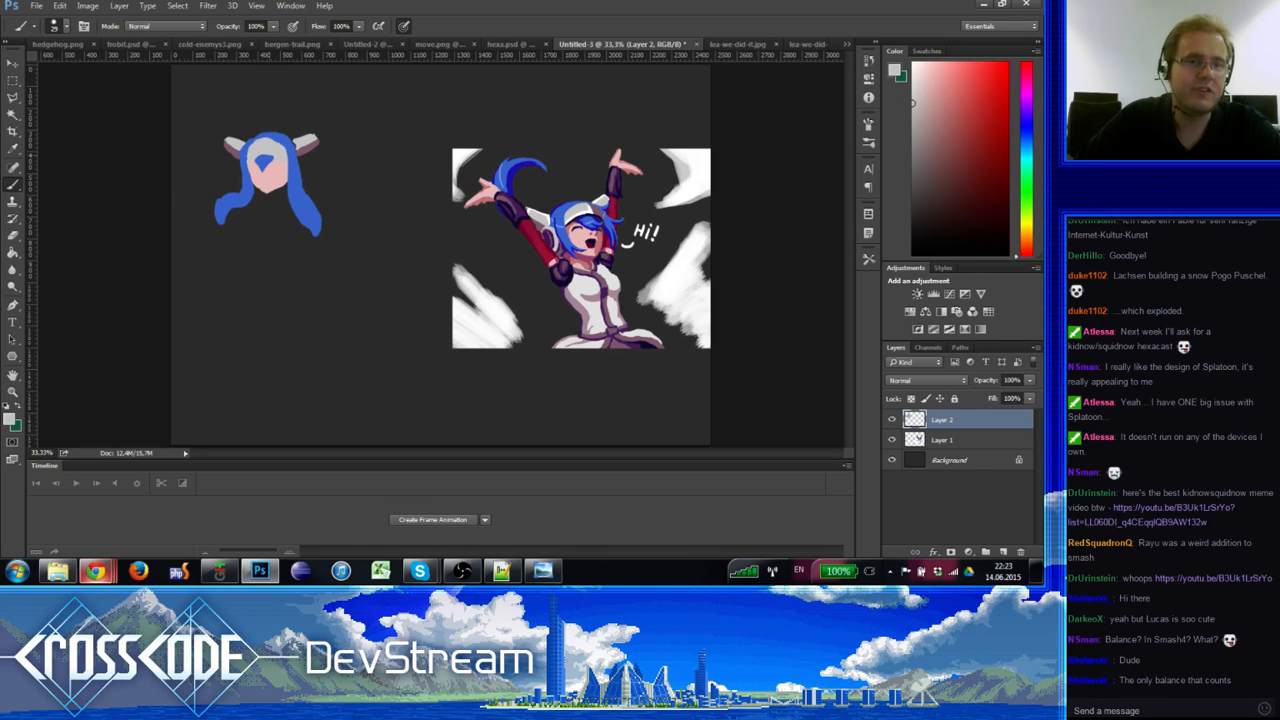
alt+click(597, 213)
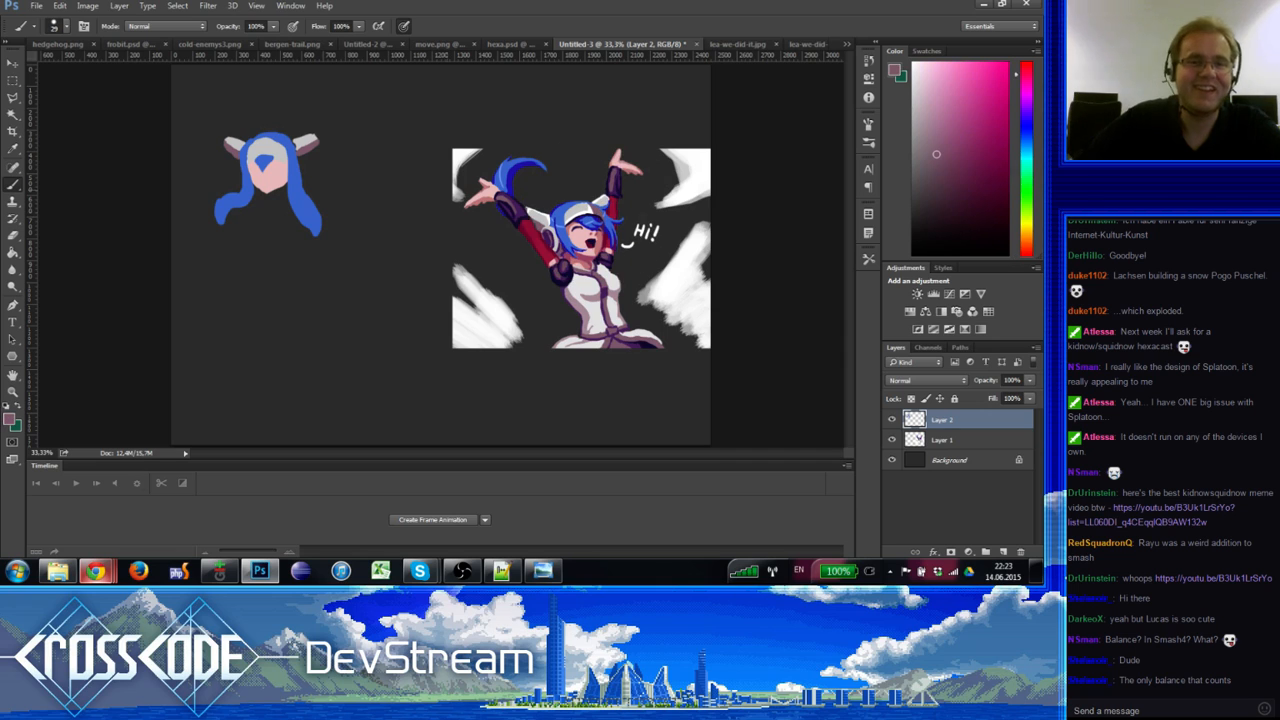
drag(262, 150, 258, 160)
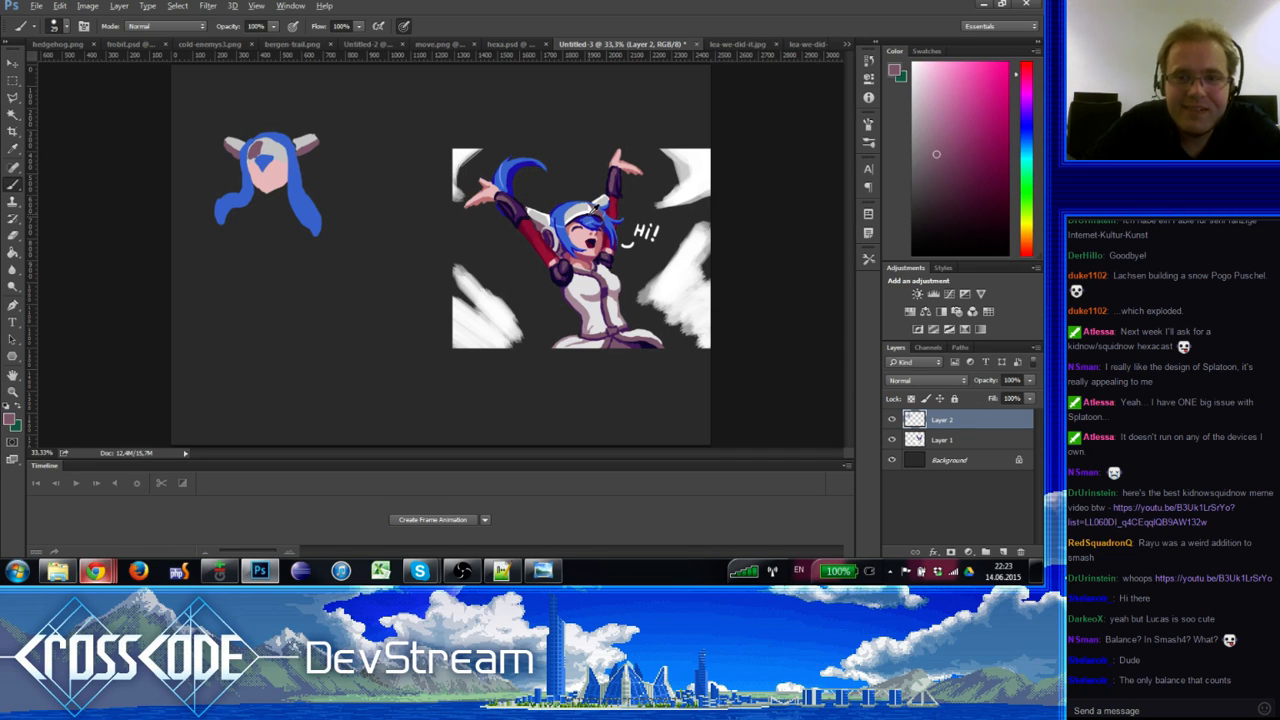
Step: Draw a dark closed-eye arc over the chibi's blue eye using a colour from the Hi! artwork
alt+click(597, 214)
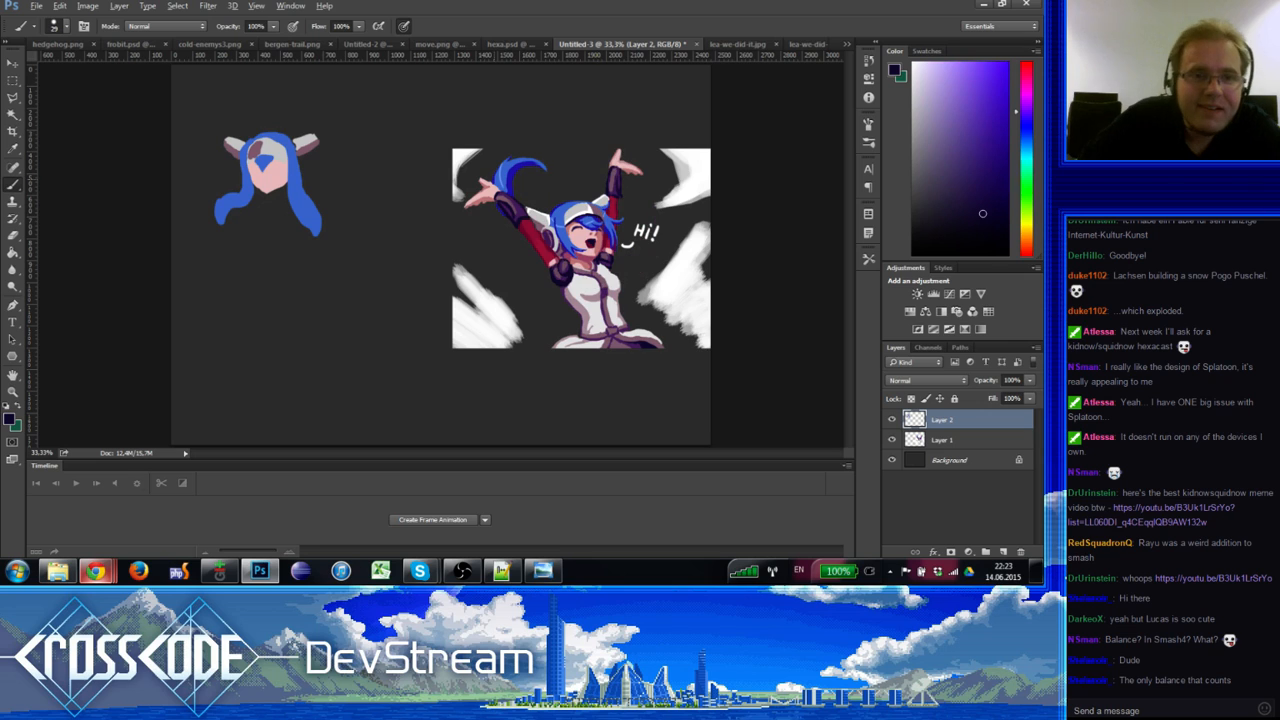
drag(249, 161, 284, 156)
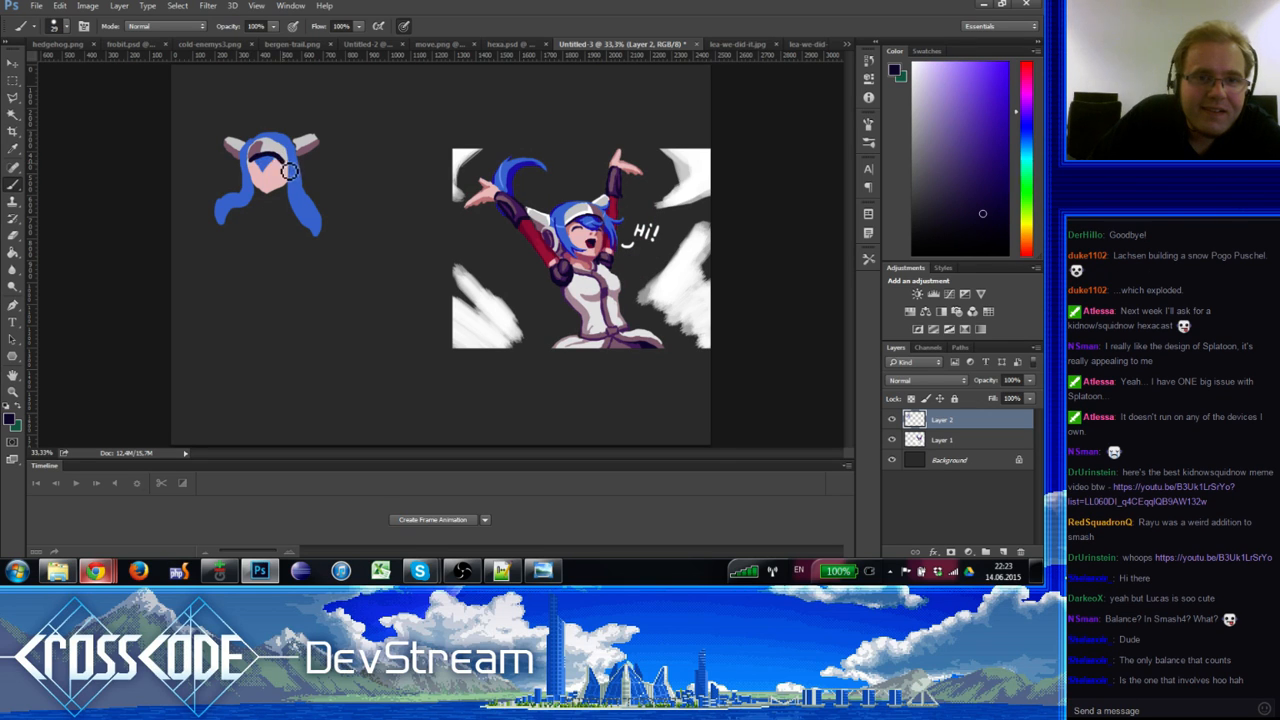
alt+click(265, 161)
alt+click(277, 167)
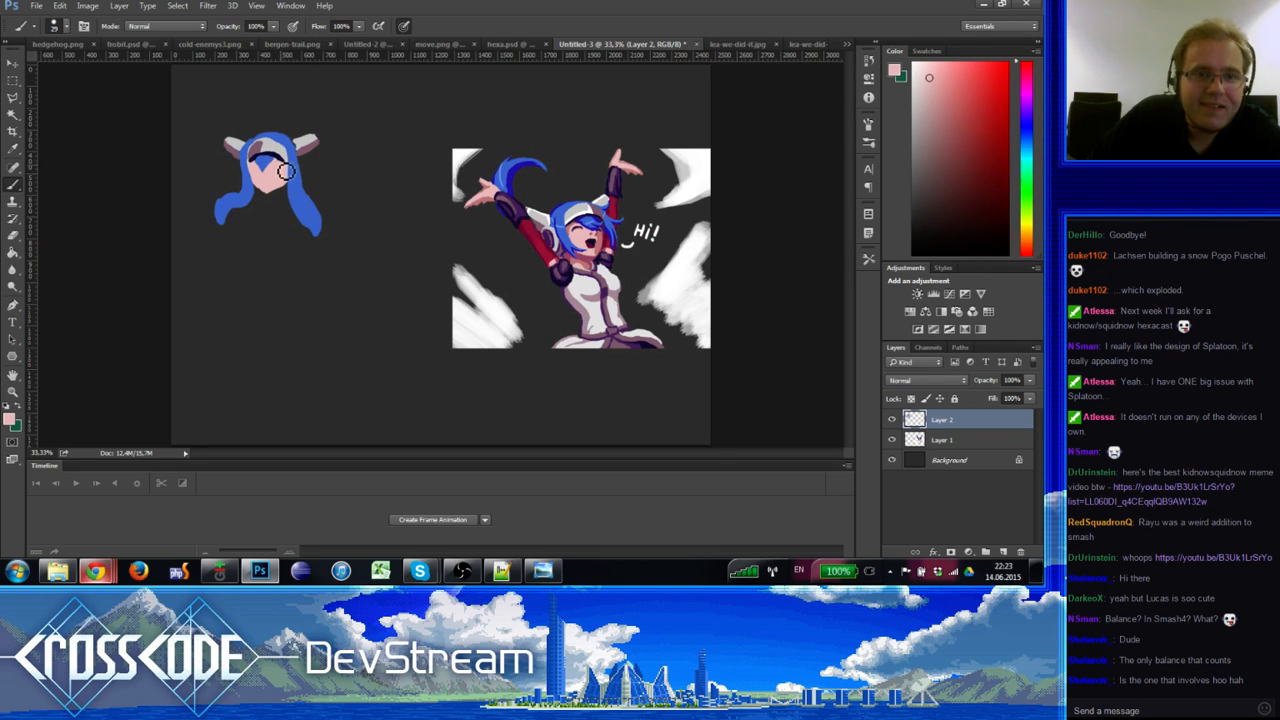
alt+click(241, 191)
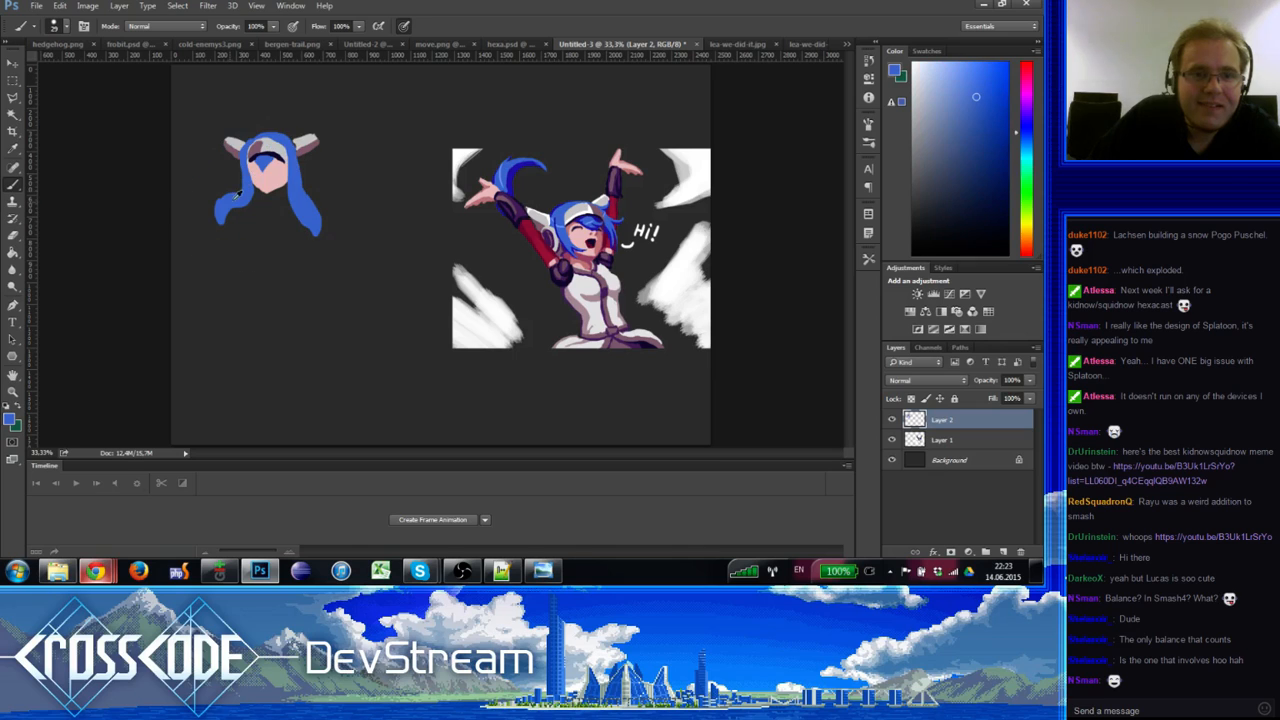
alt+click(305, 142)
key(e)
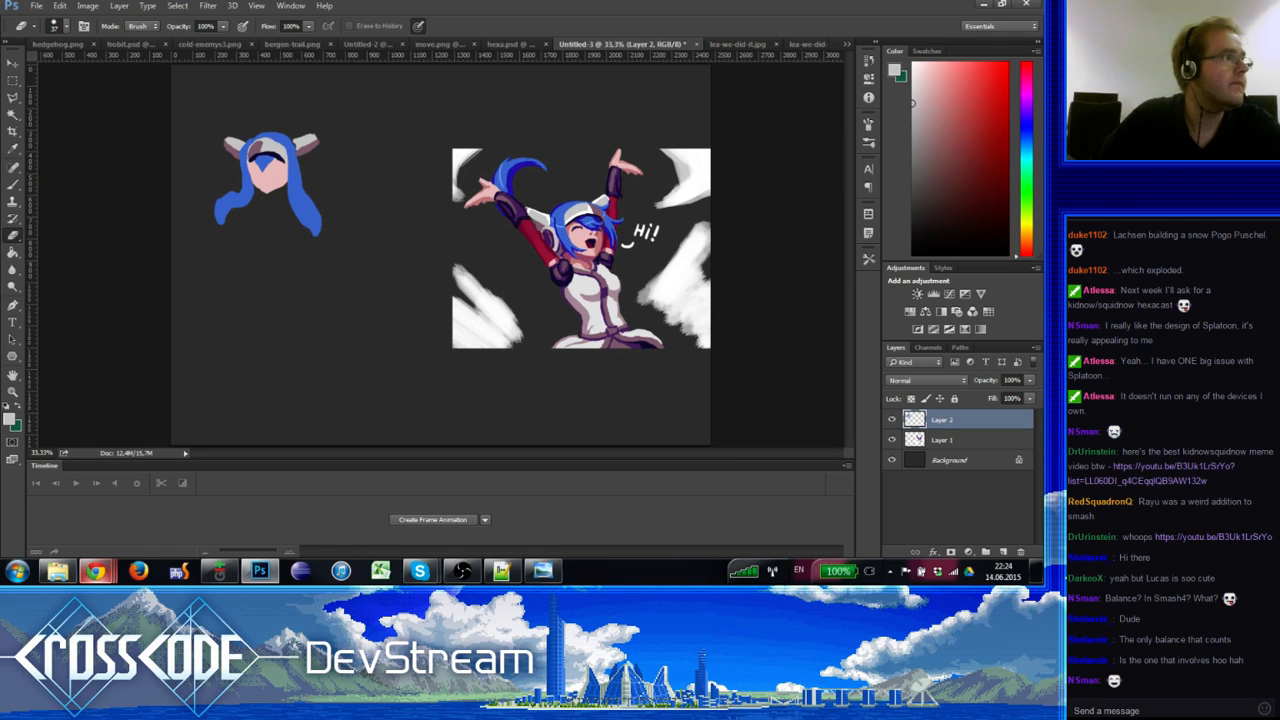
key(alt+Tab)
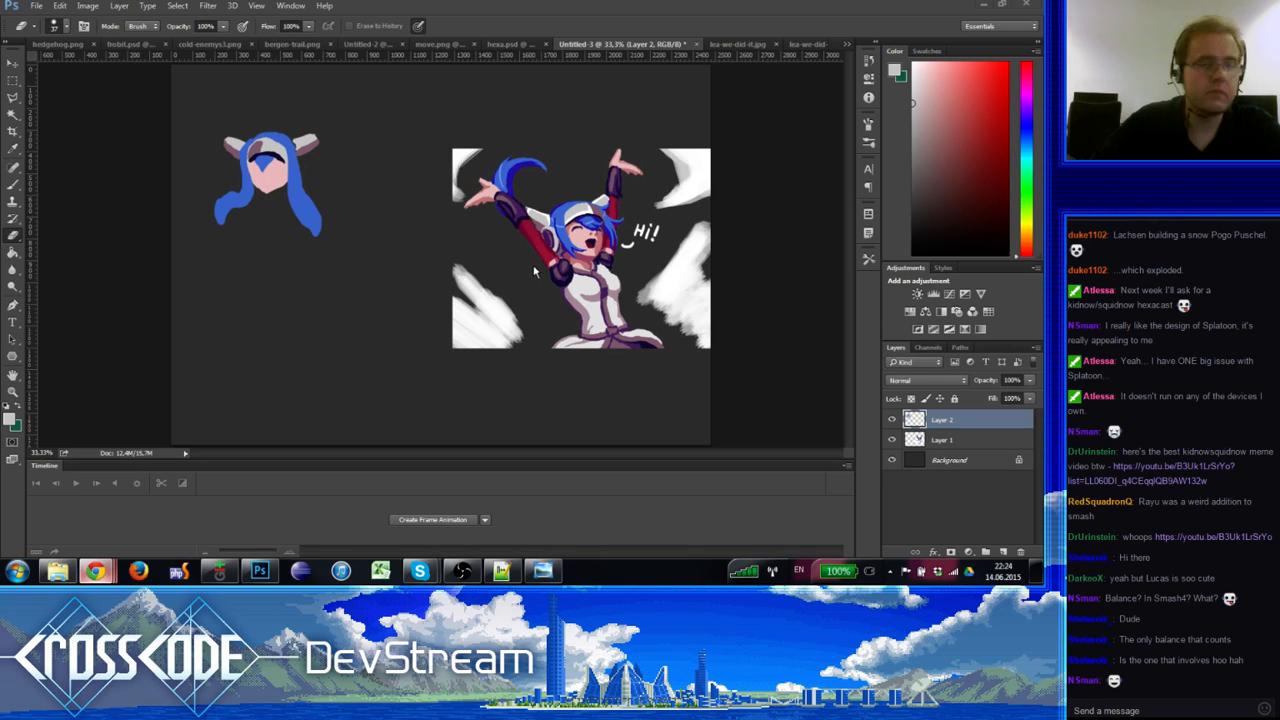
Step: Dismiss the History Eraser error and resample pink, greyish white and ear white from the sketch
key(alt+Tab)
click(306, 158)
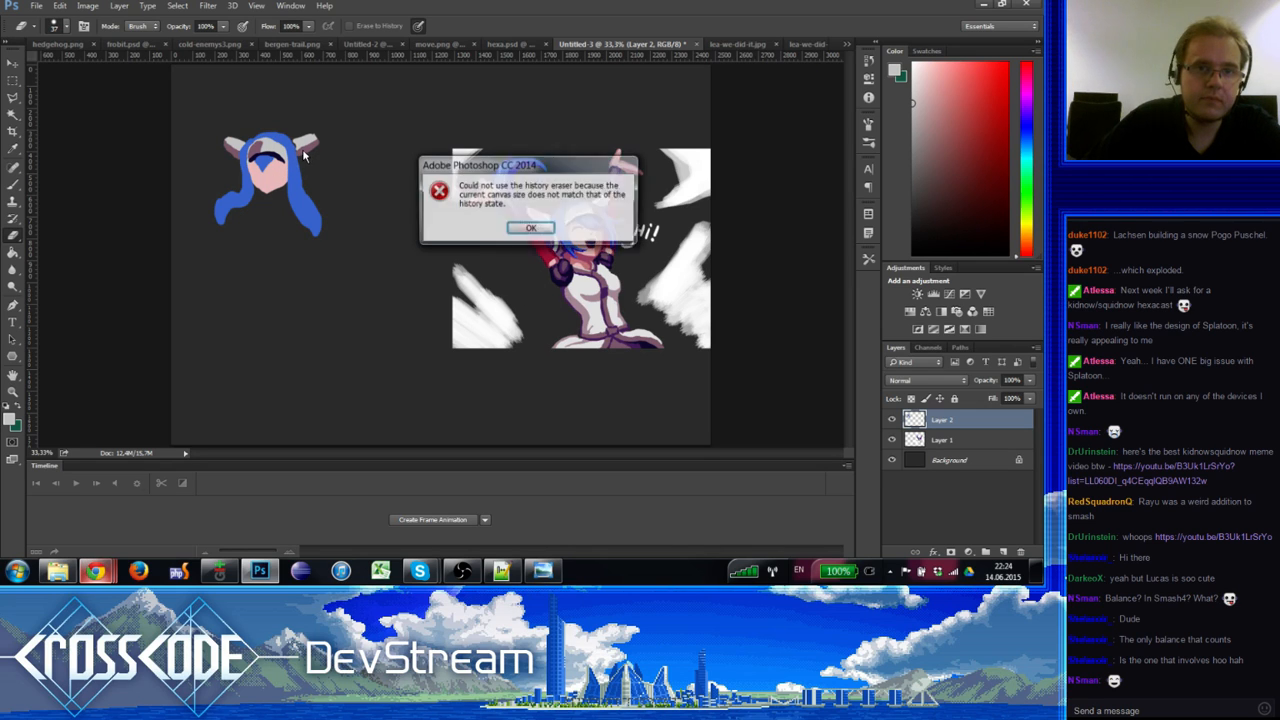
click(517, 227)
key(b)
alt+click(300, 158)
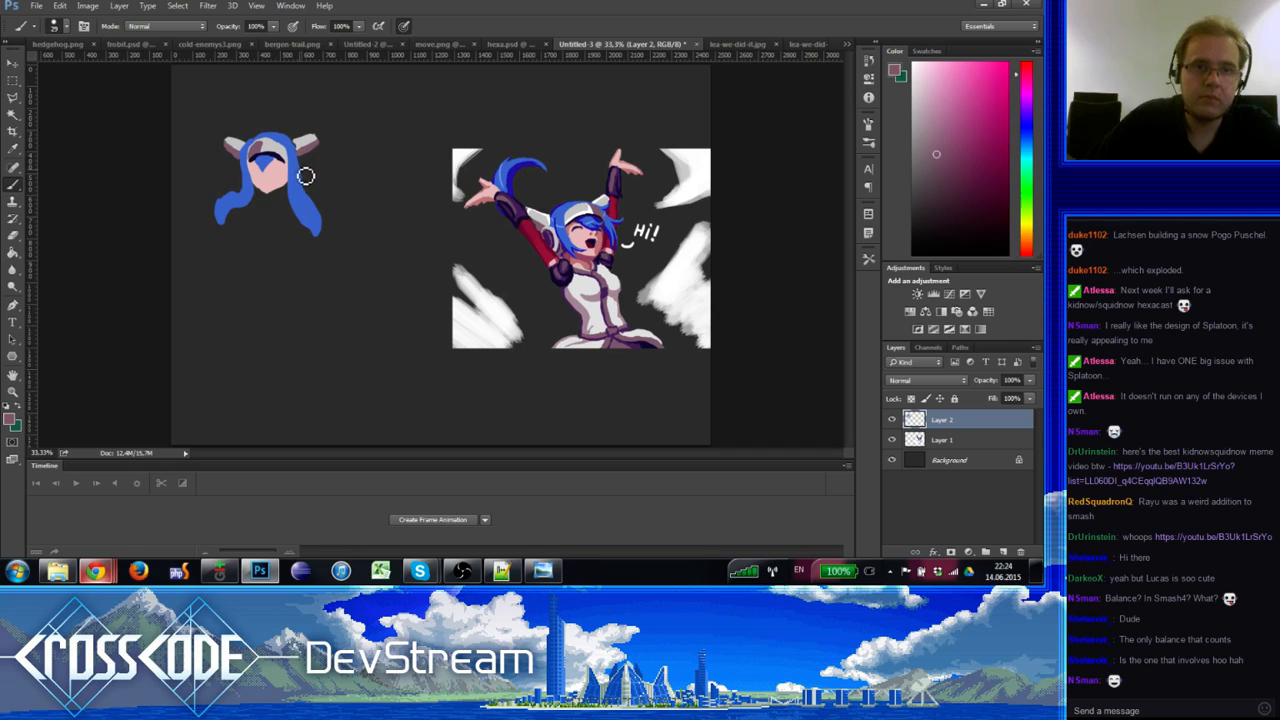
alt+click(303, 160)
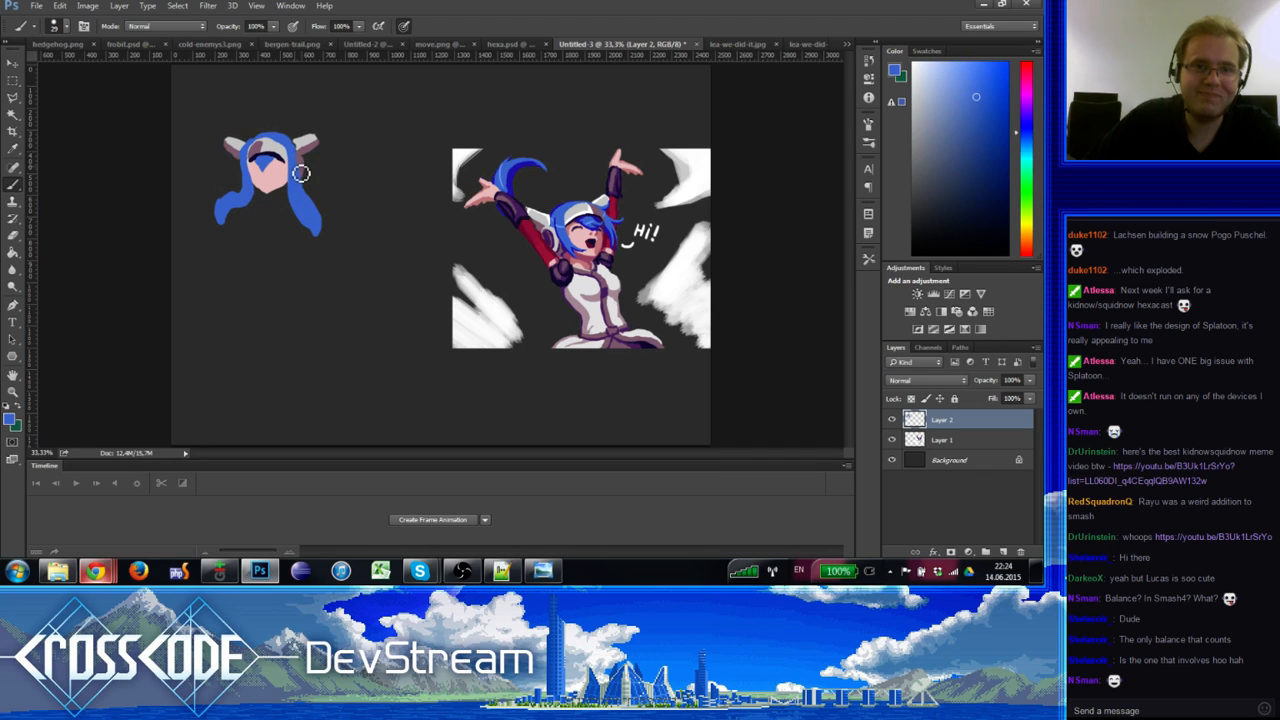
alt+click(306, 162)
alt+click(307, 155)
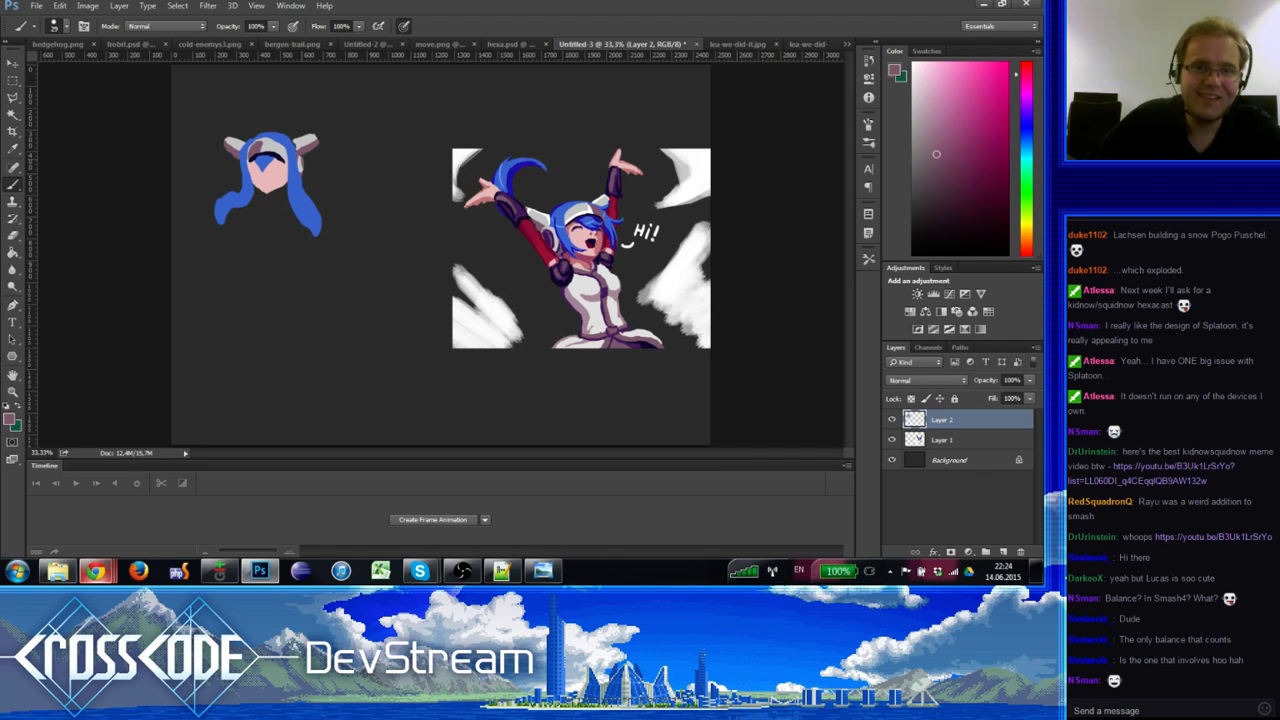
alt+click(305, 162)
alt+click(303, 146)
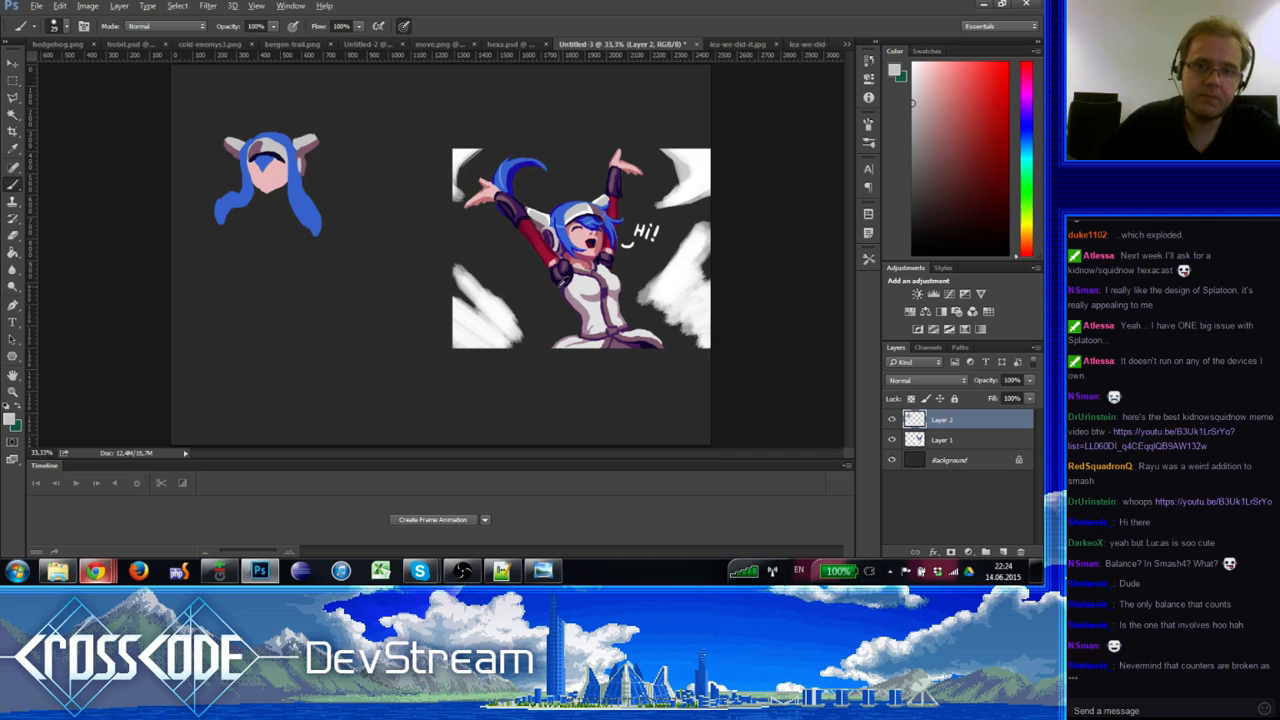
Step: Paint a dark purple patch below the chibi's face using purple from the Hi! artwork
alt+click(567, 277)
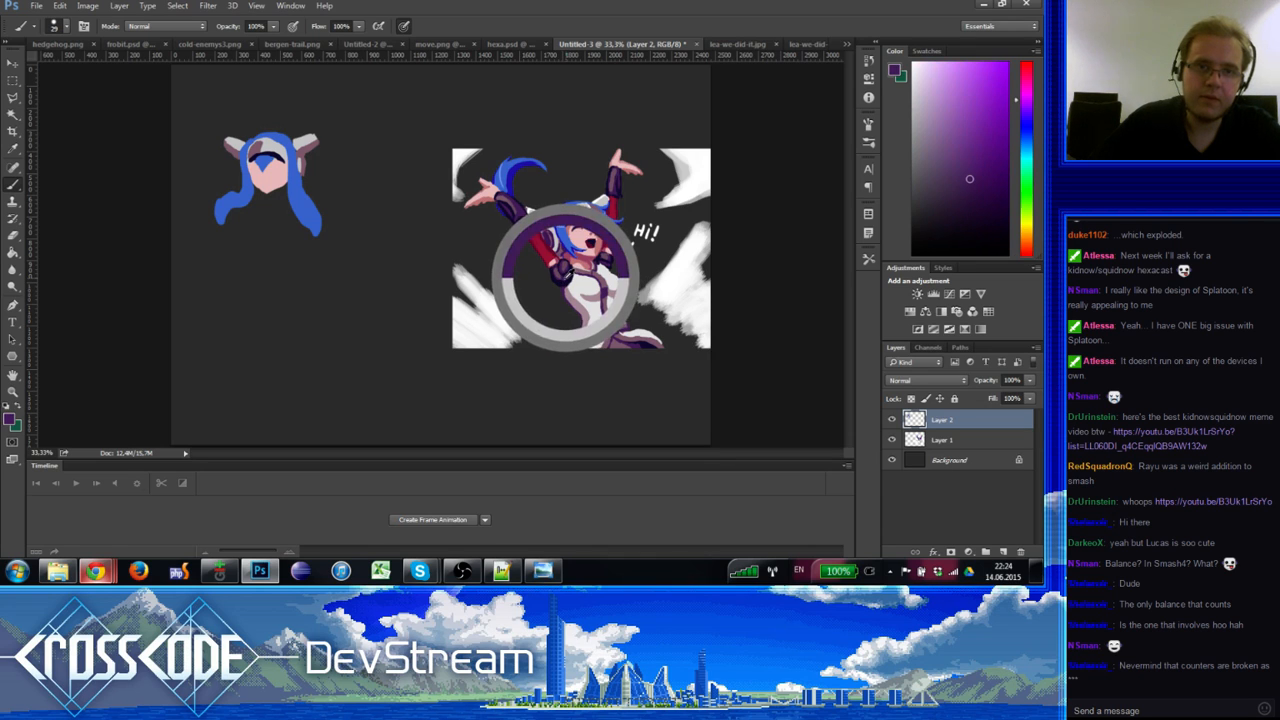
drag(283, 203, 284, 213)
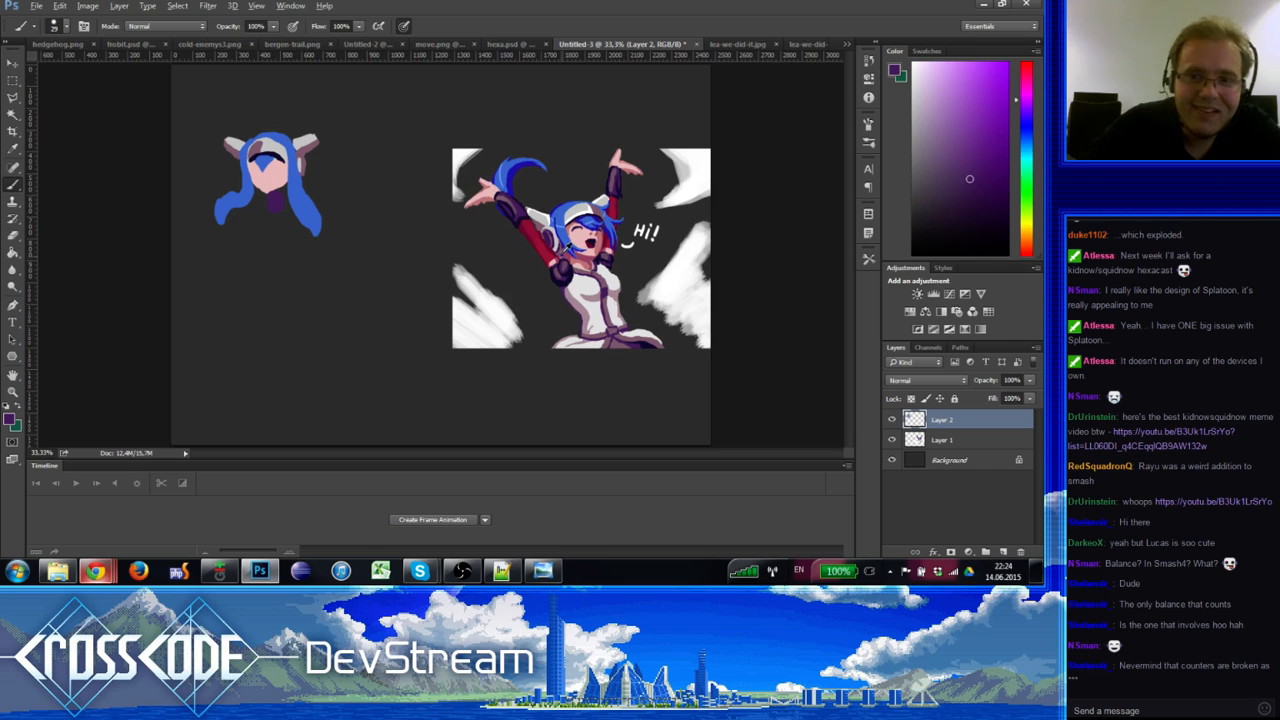
alt+click(565, 261)
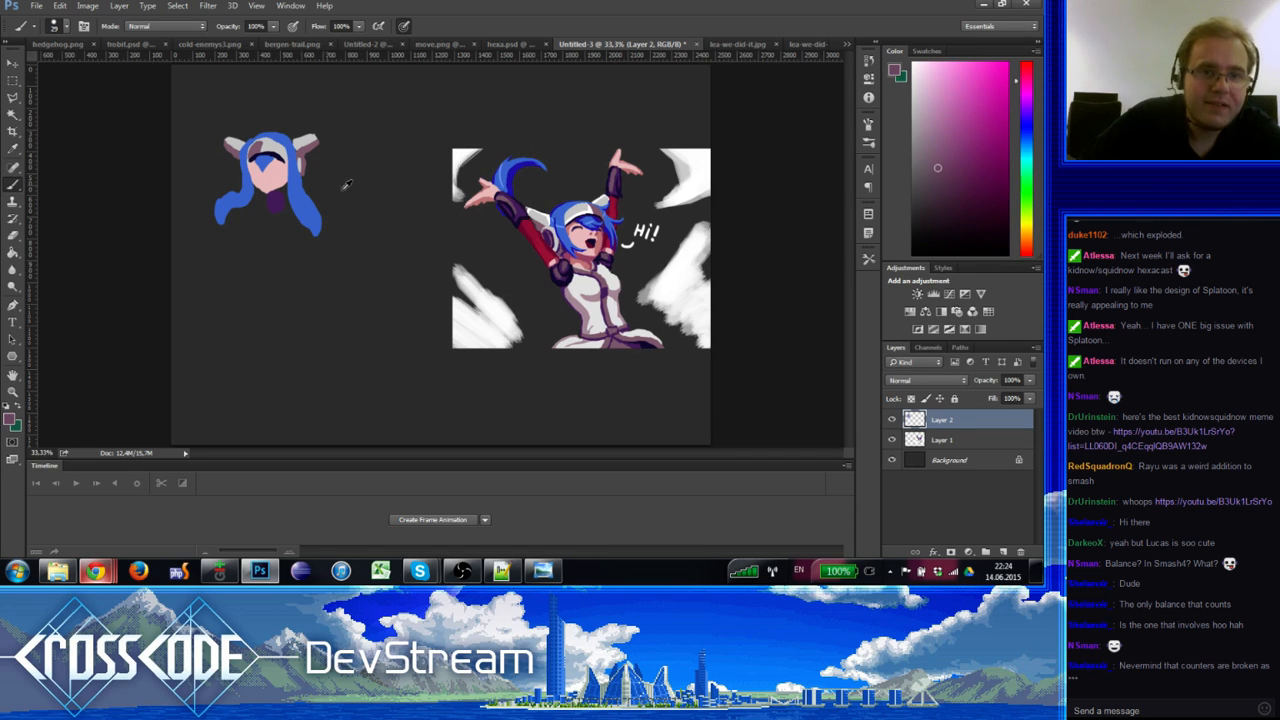
alt+click(281, 200)
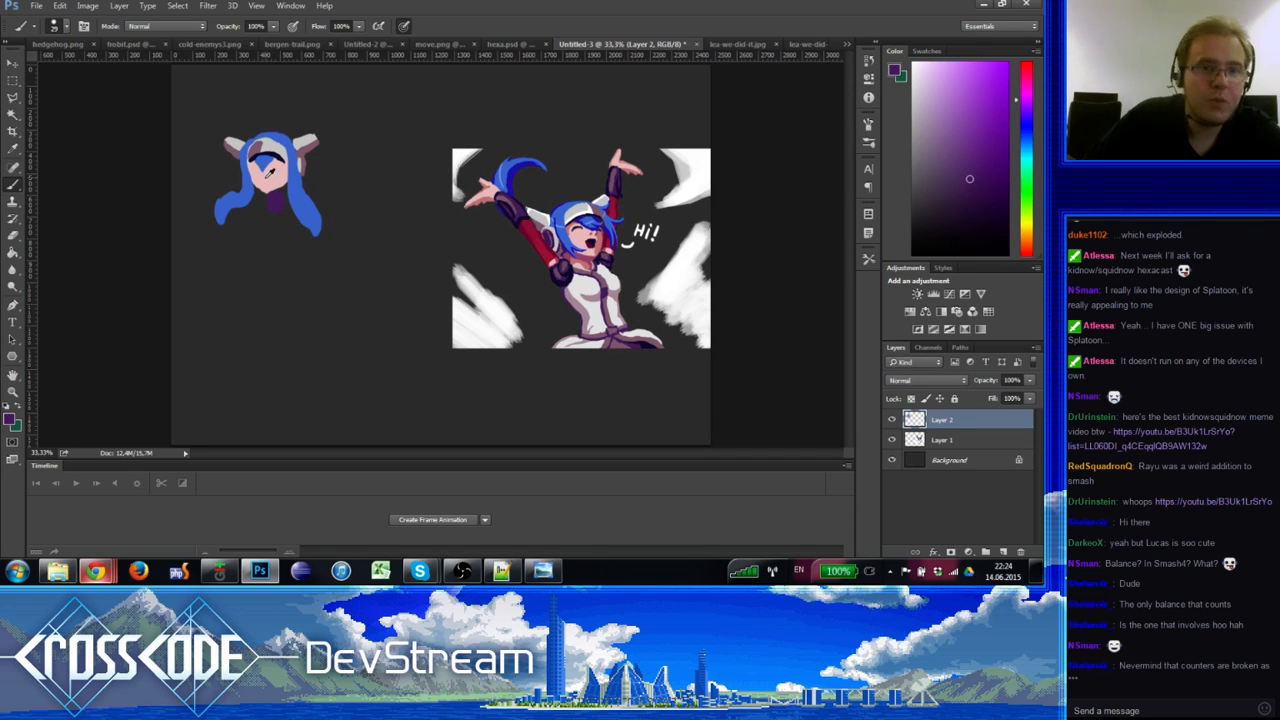
alt+click(272, 173)
Step: Paint pink over the chest and add crimson and dark purple sleeve strokes
drag(273, 227, 270, 223)
alt+click(528, 226)
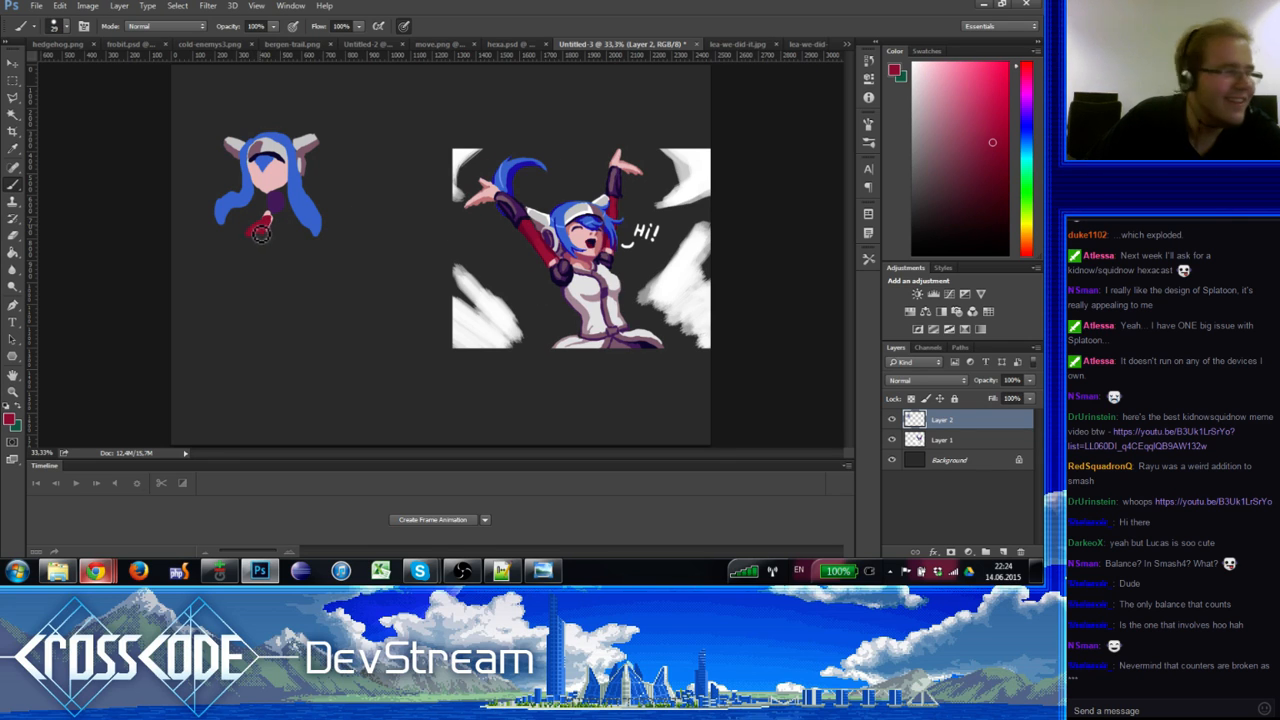
drag(261, 234, 238, 242)
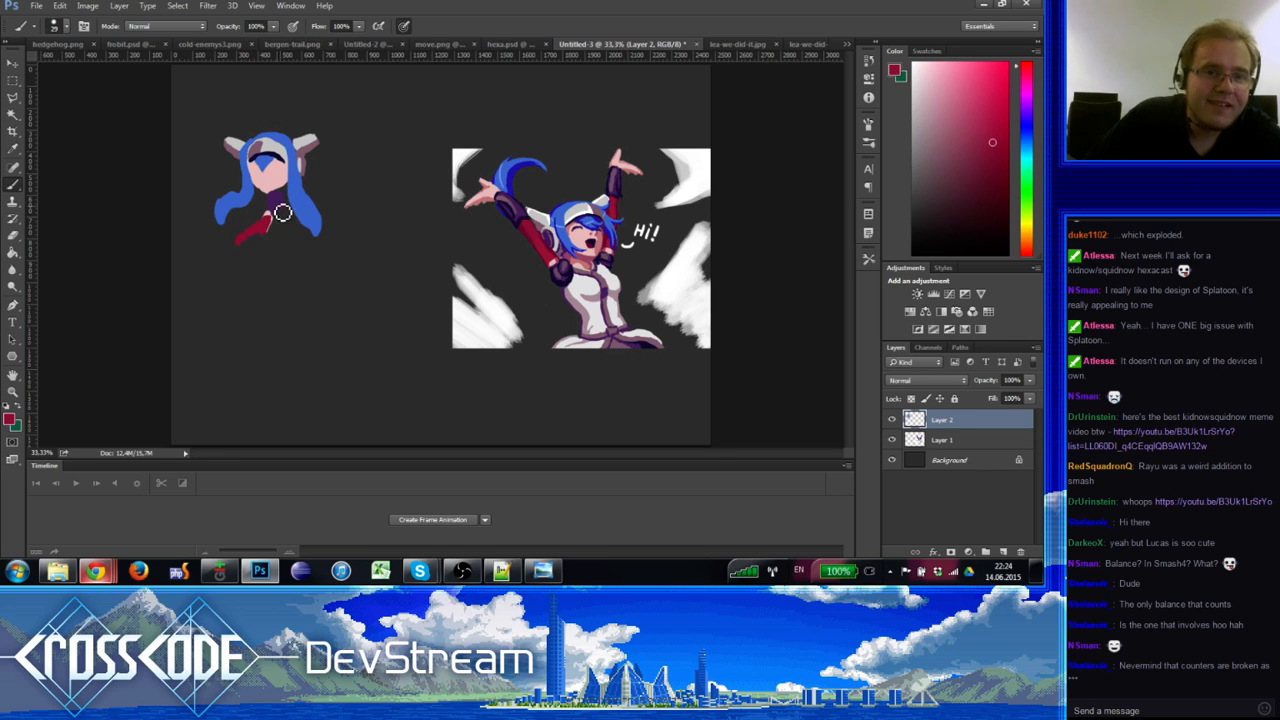
key(e)
key(b)
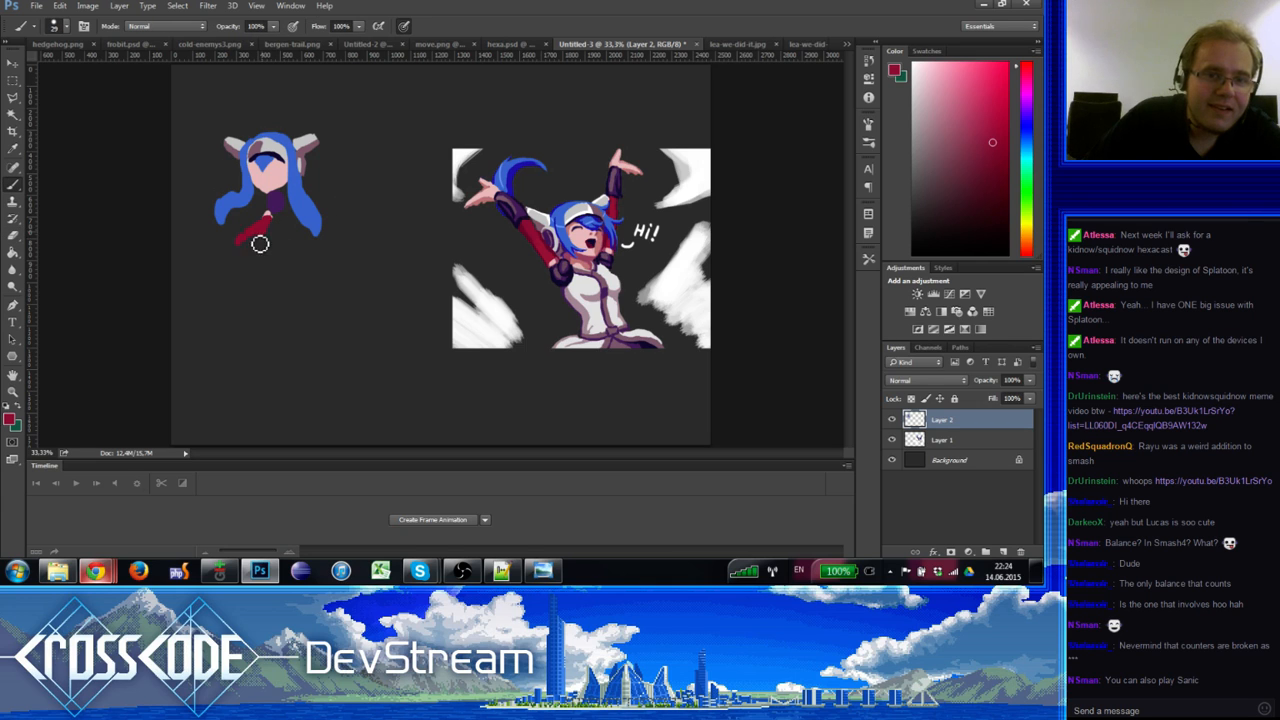
key(e)
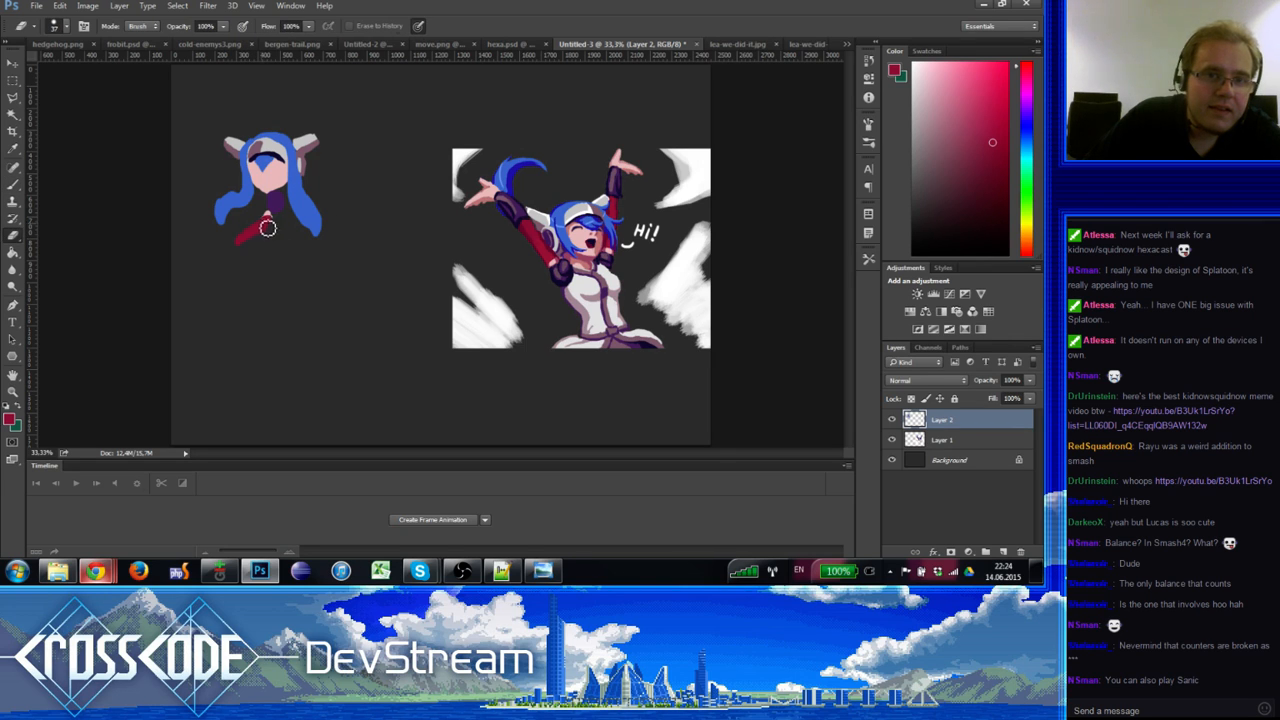
key(b)
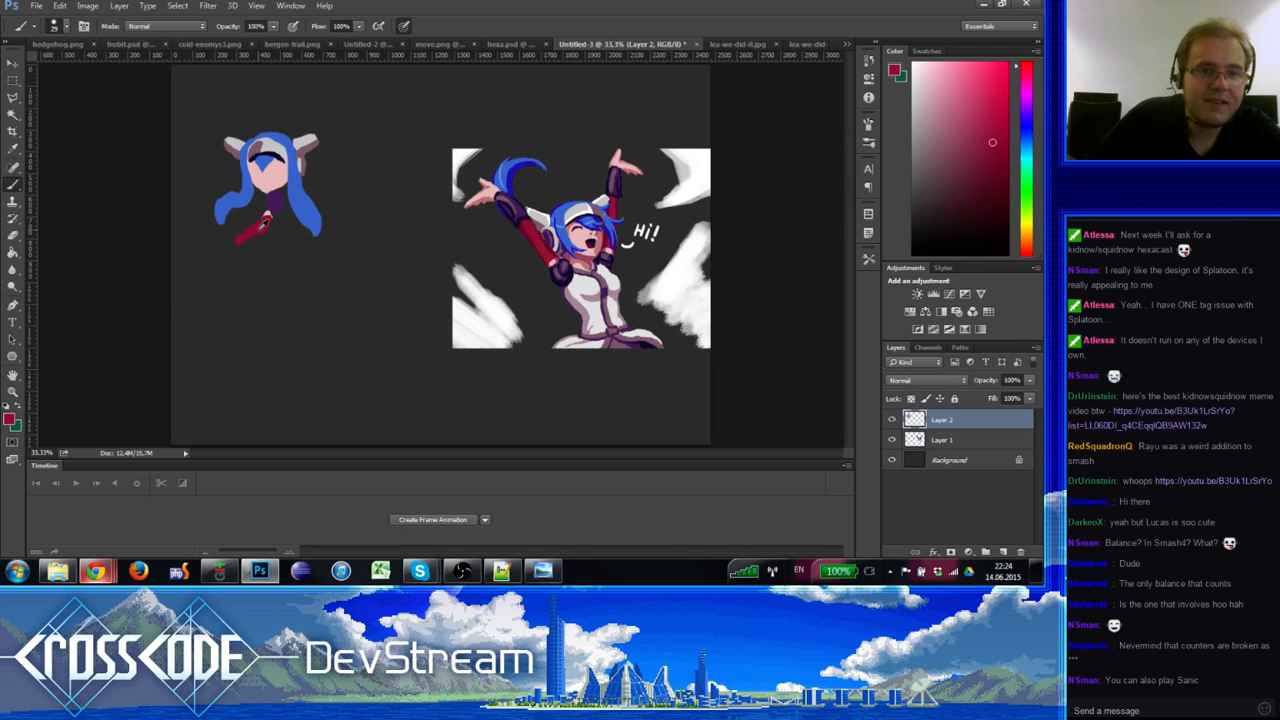
alt+click(260, 224)
alt+click(519, 213)
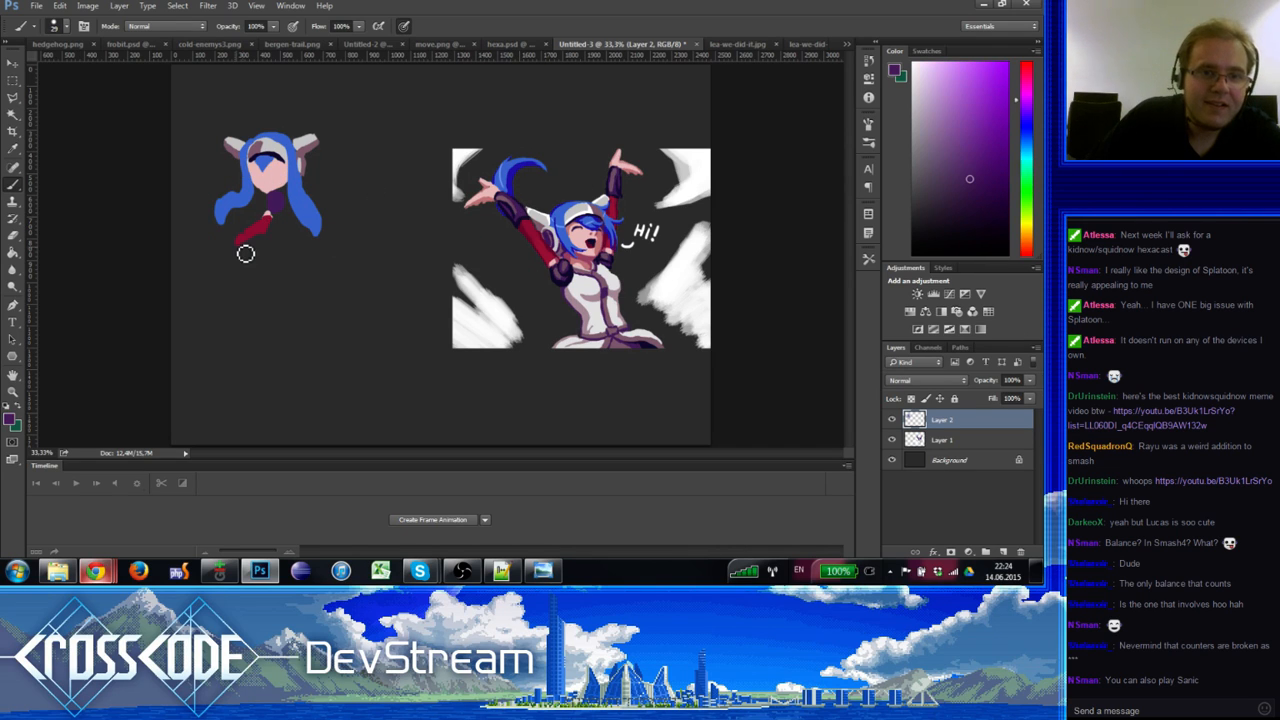
drag(257, 244, 252, 235)
Step: Paint the chibi's torso and lower body white, then her leg red
alt+click(263, 227)
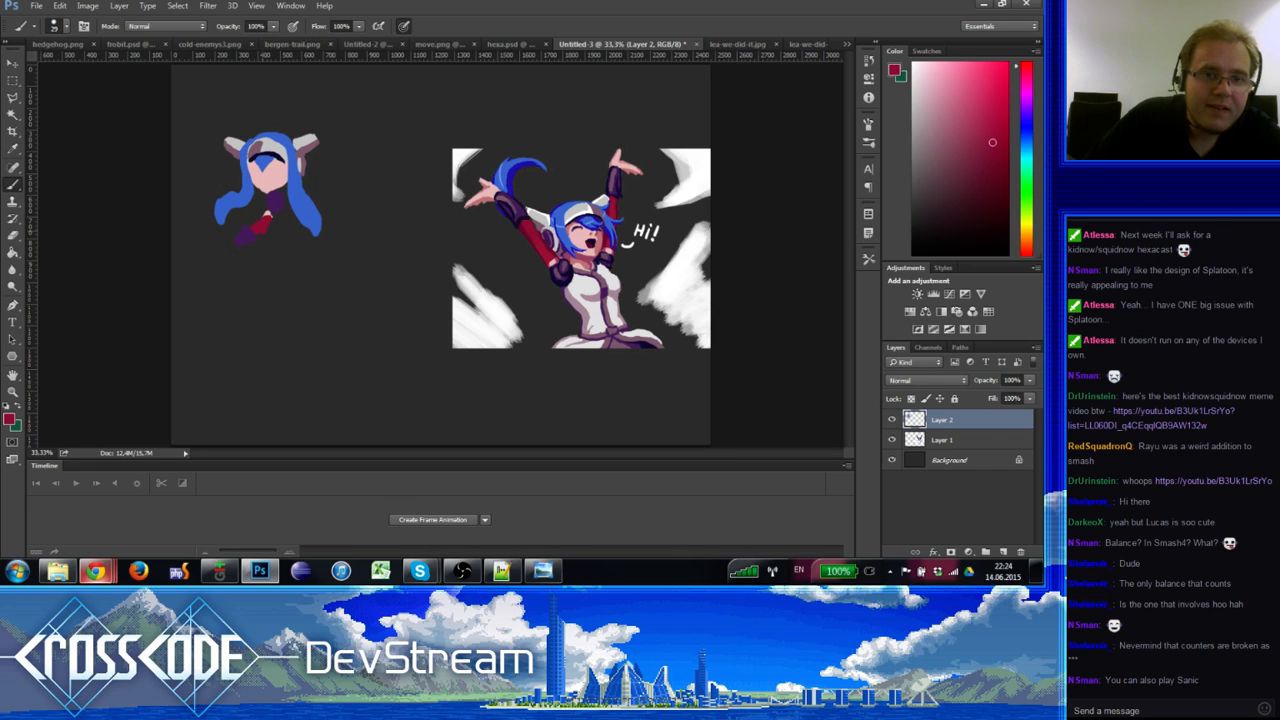
alt+click(271, 214)
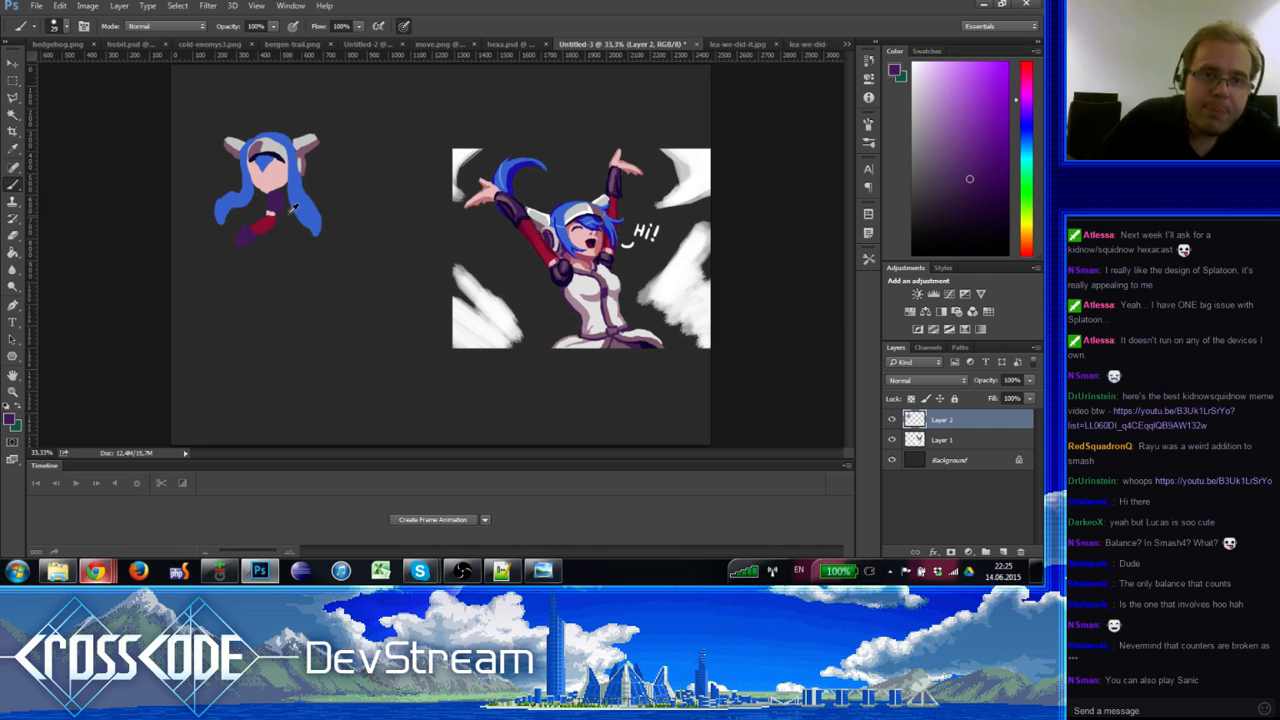
alt+click(581, 273)
drag(285, 218, 292, 218)
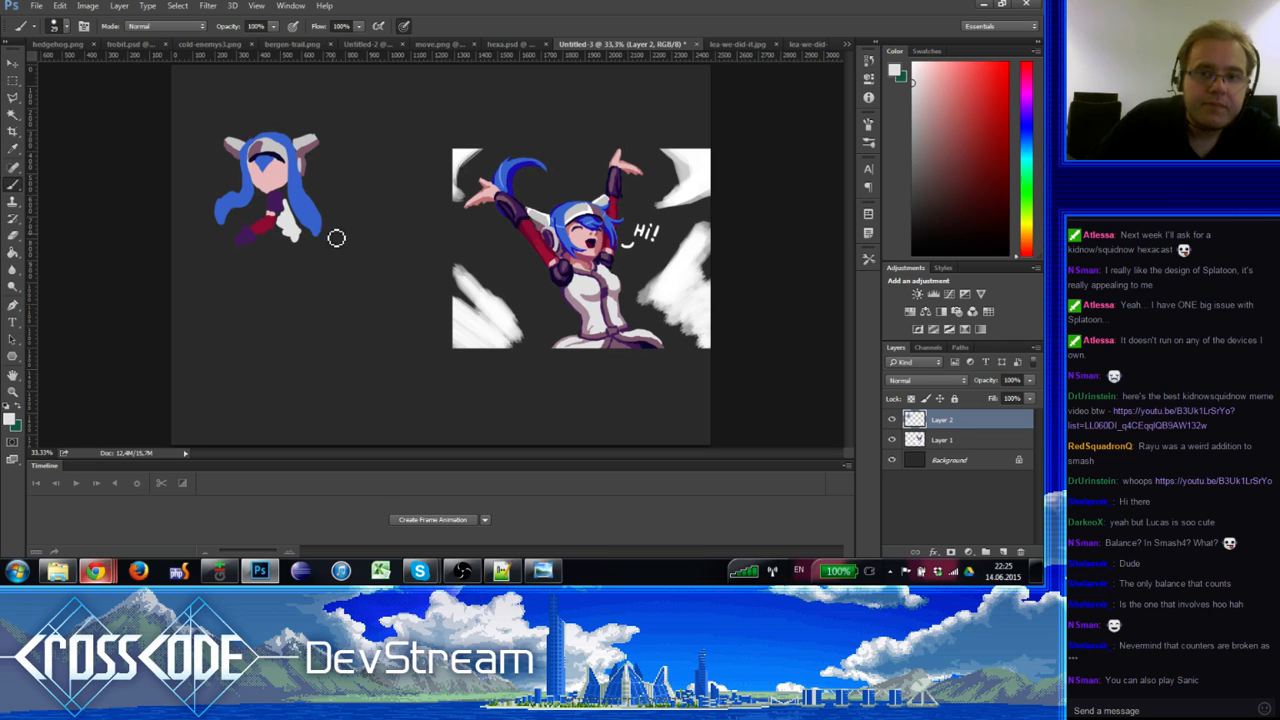
mouse_move(289, 229)
mouse_down()
mouse_move(315, 253)
mouse_move(276, 243)
mouse_up()
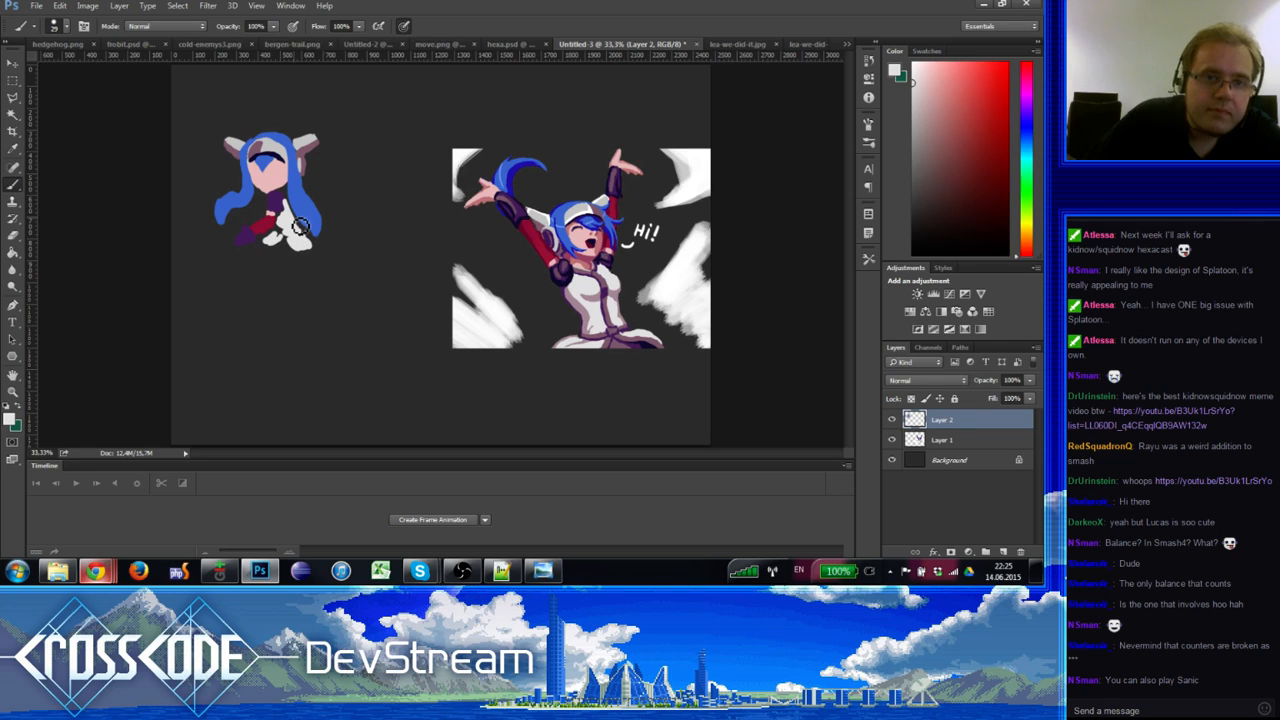
alt+click(267, 221)
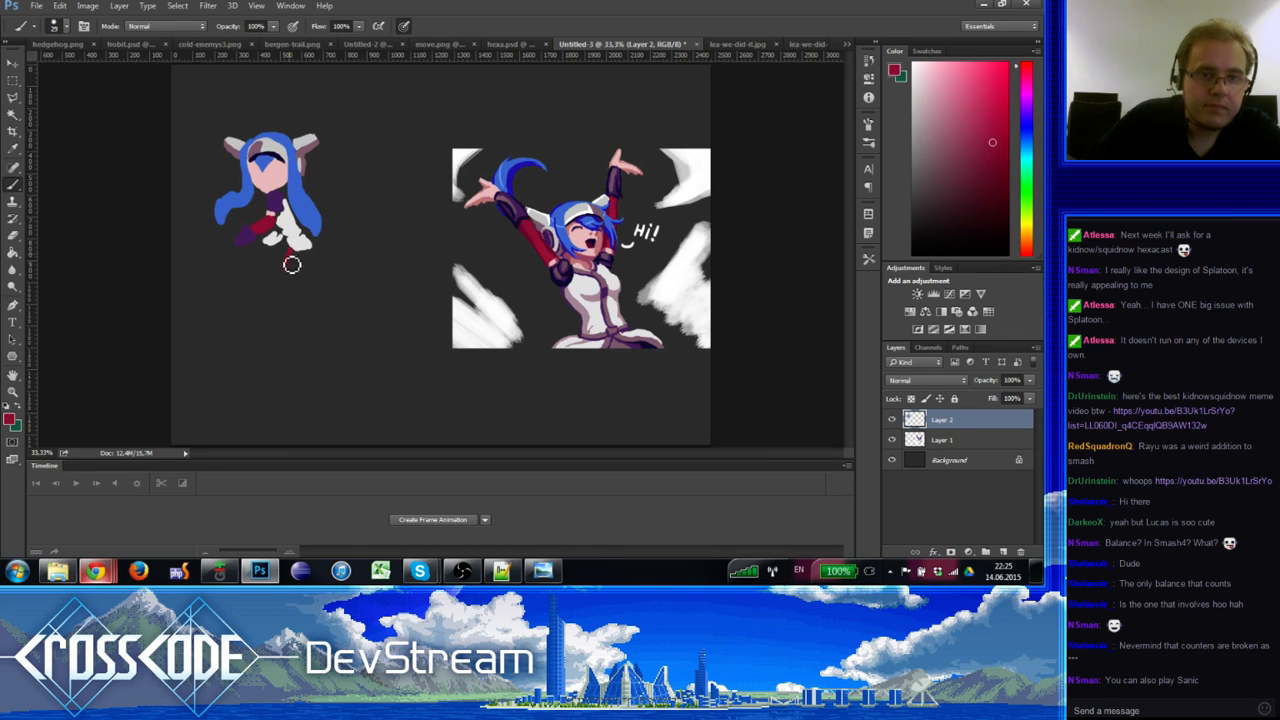
mouse_move(291, 264)
mouse_down()
mouse_move(306, 280)
mouse_move(260, 266)
mouse_move(249, 277)
mouse_move(268, 258)
mouse_up()
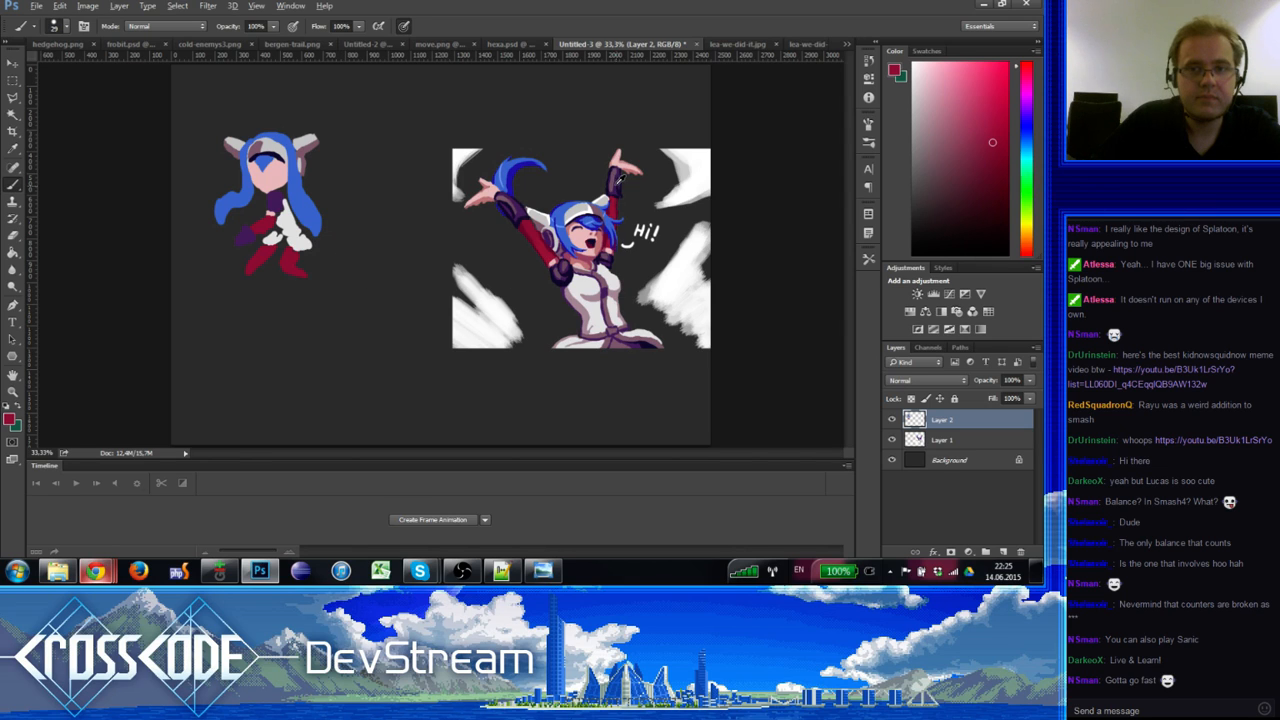
Step: Paint a dark purple boot at the chibi's foot, sampled from the reference illustration
alt+click(606, 217)
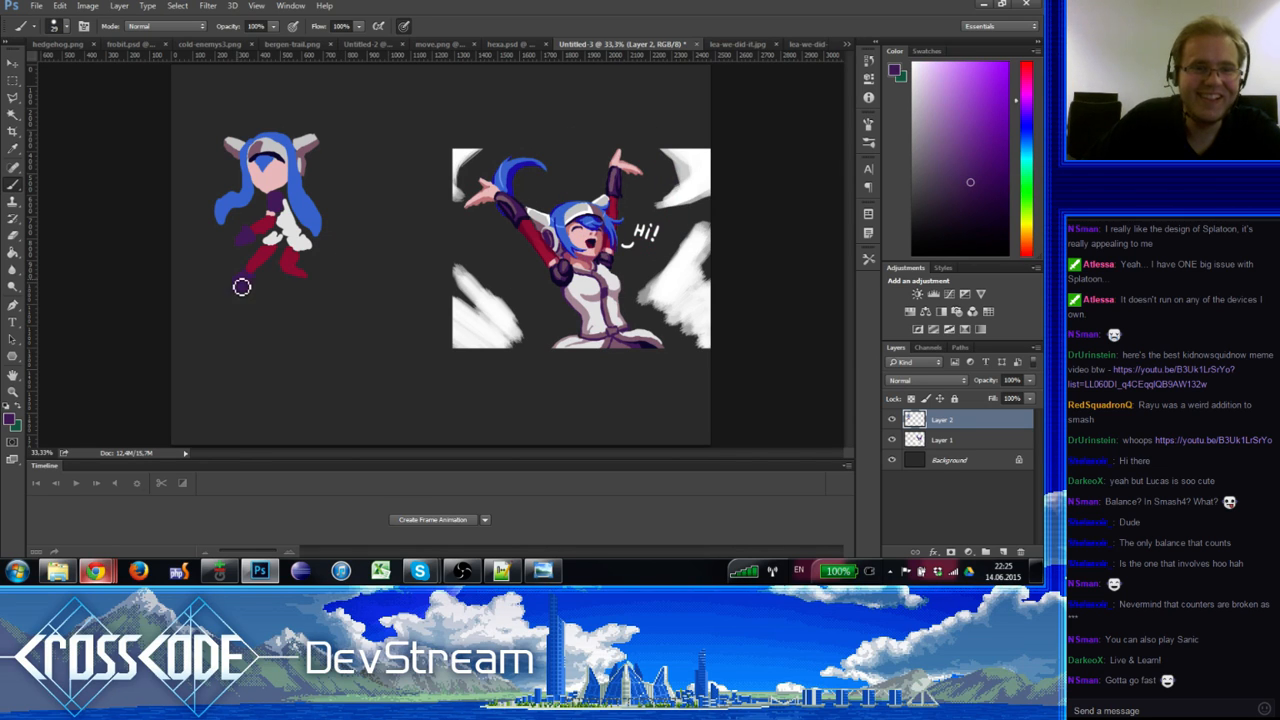
drag(241, 287, 255, 293)
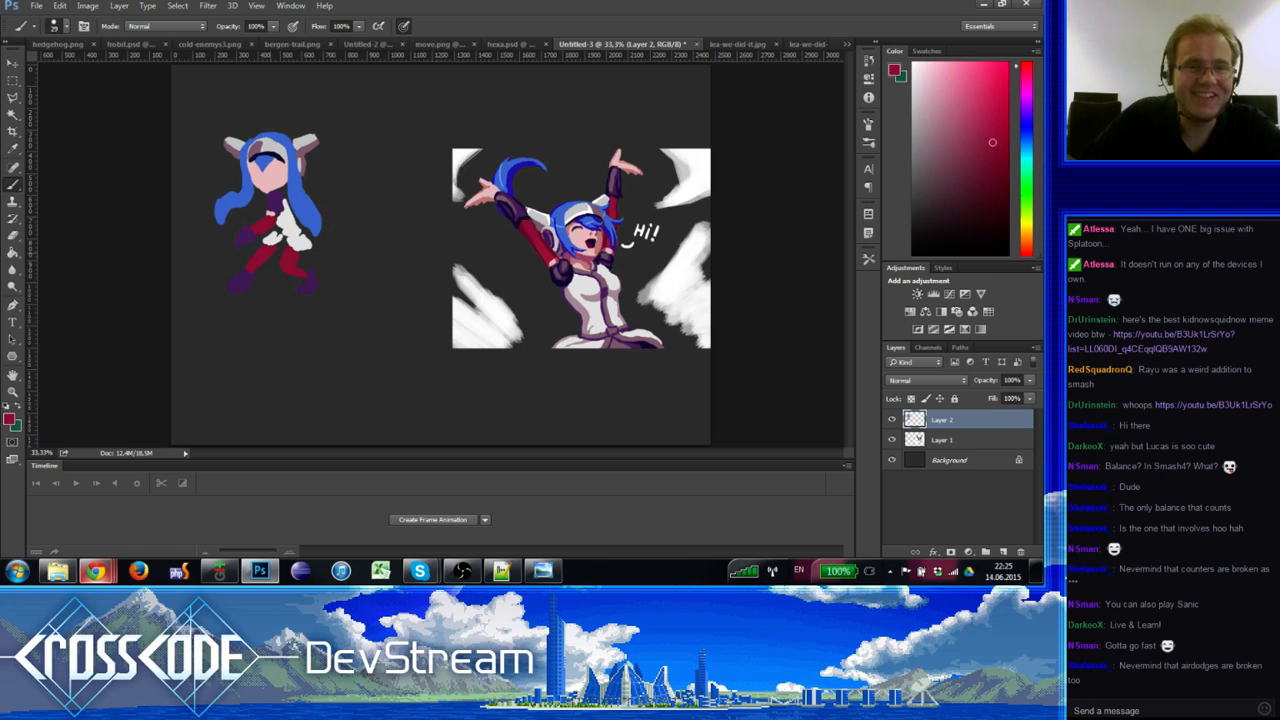
key(e)
key(b)
alt+click(271, 241)
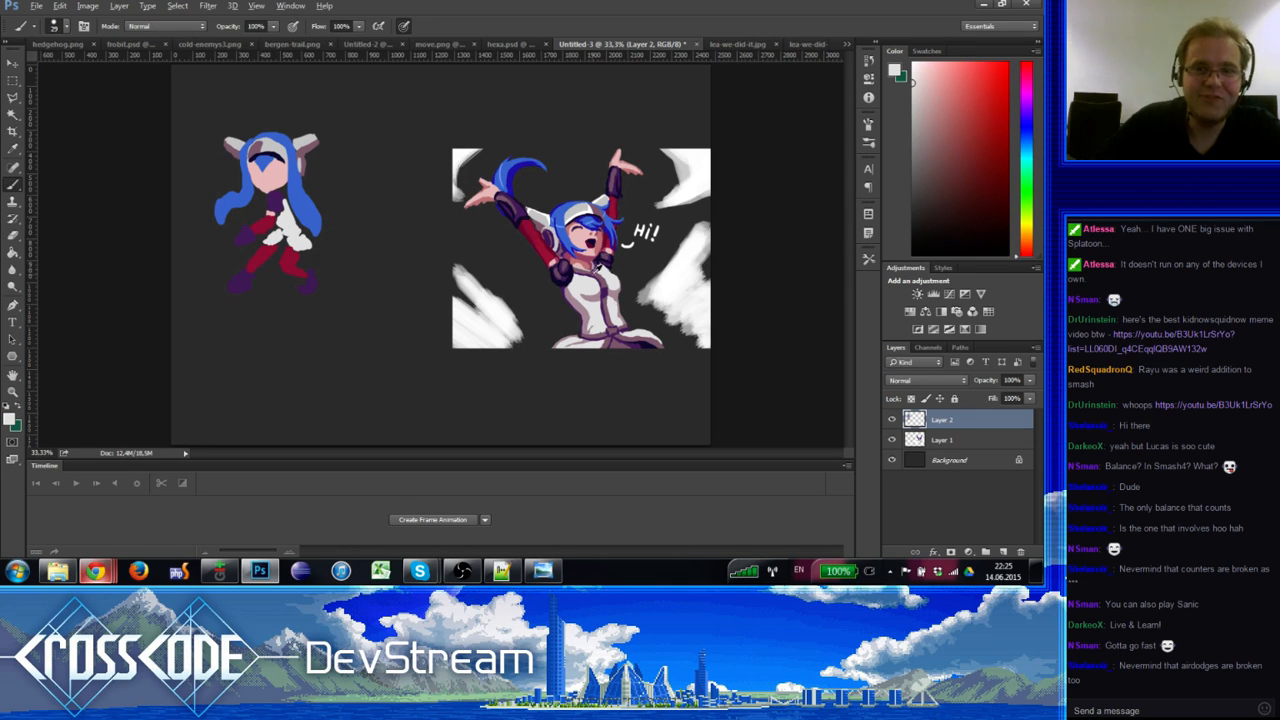
alt+click(282, 214)
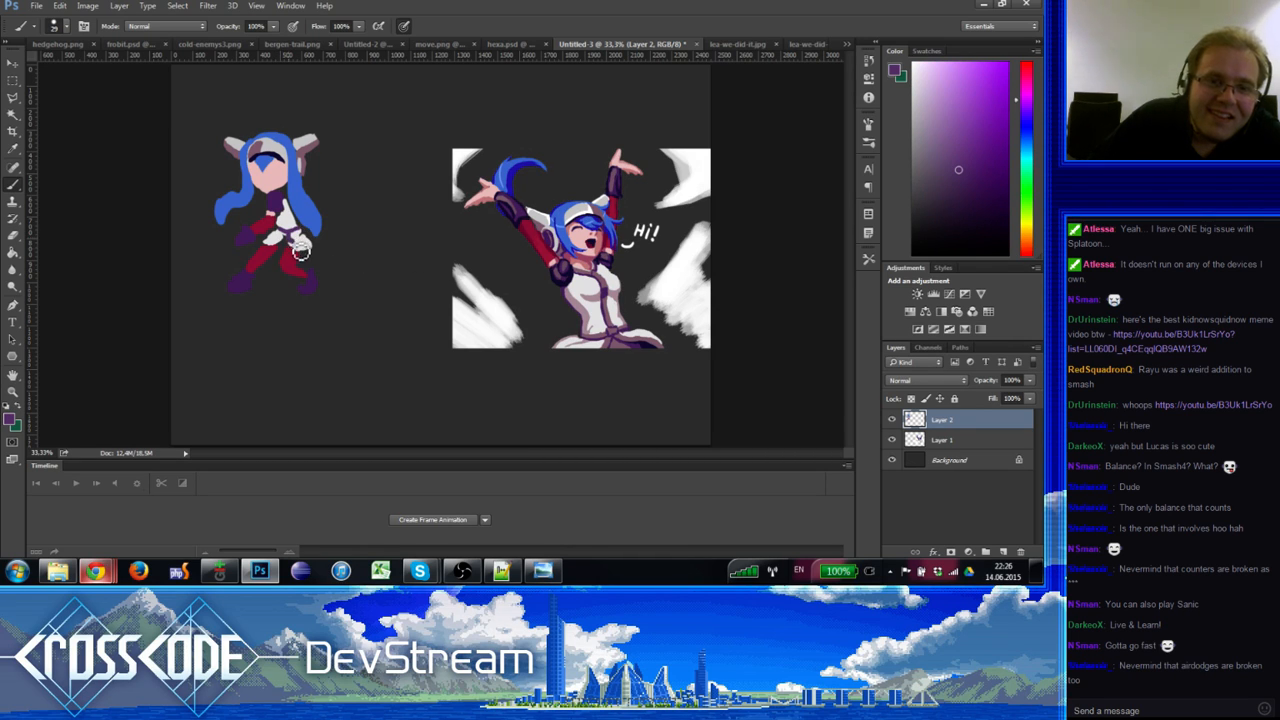
alt+click(310, 256)
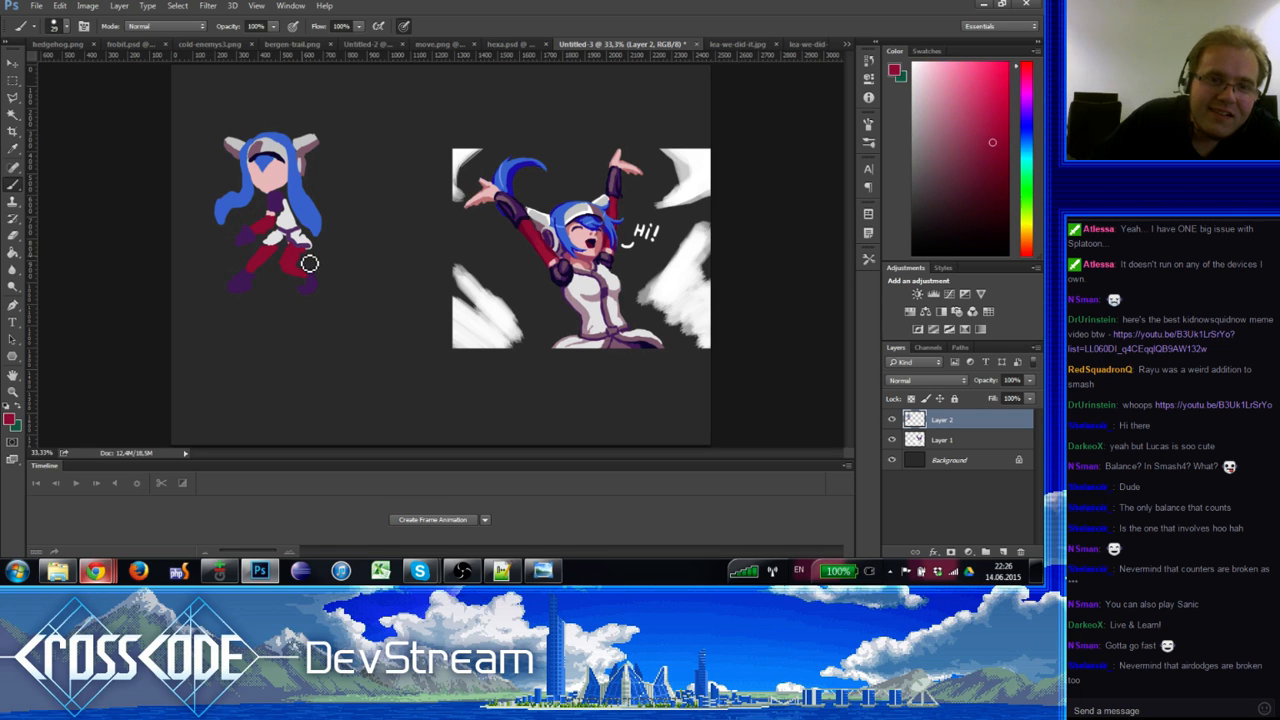
alt+click(307, 245)
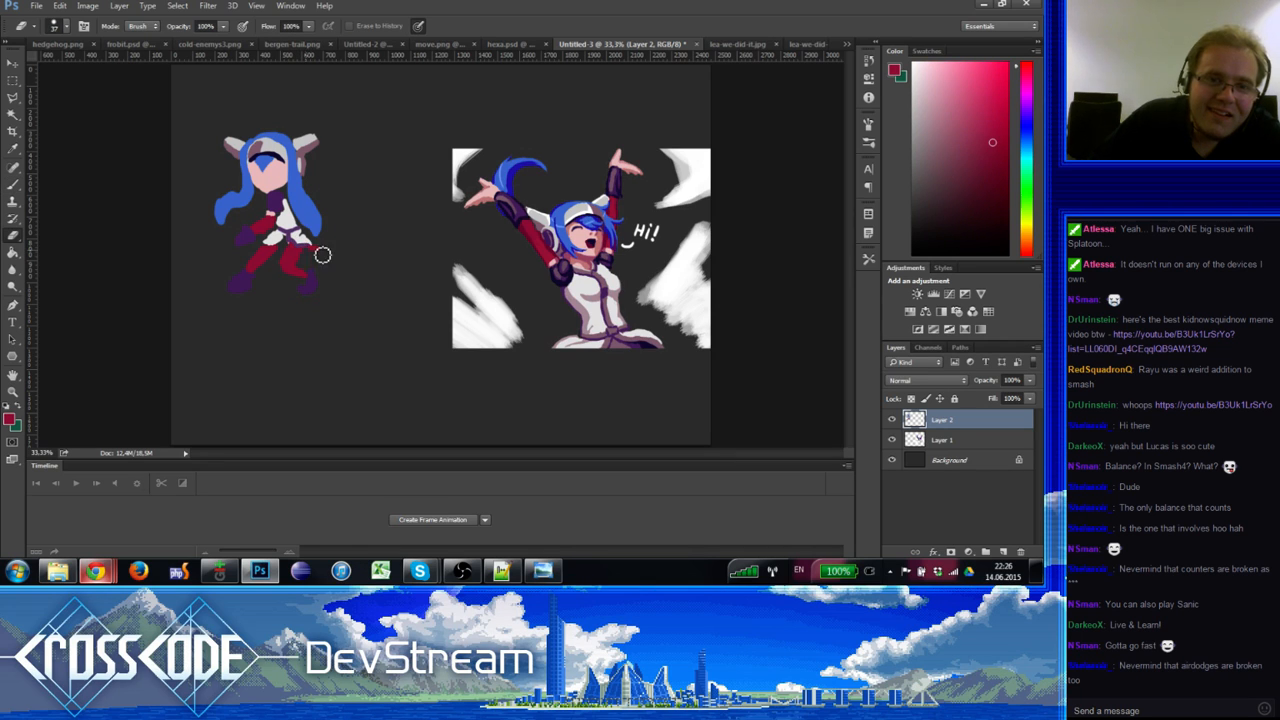
Step: Add a small purple detail on the skirt and touch up the red legs
key(e)
alt+click(518, 260)
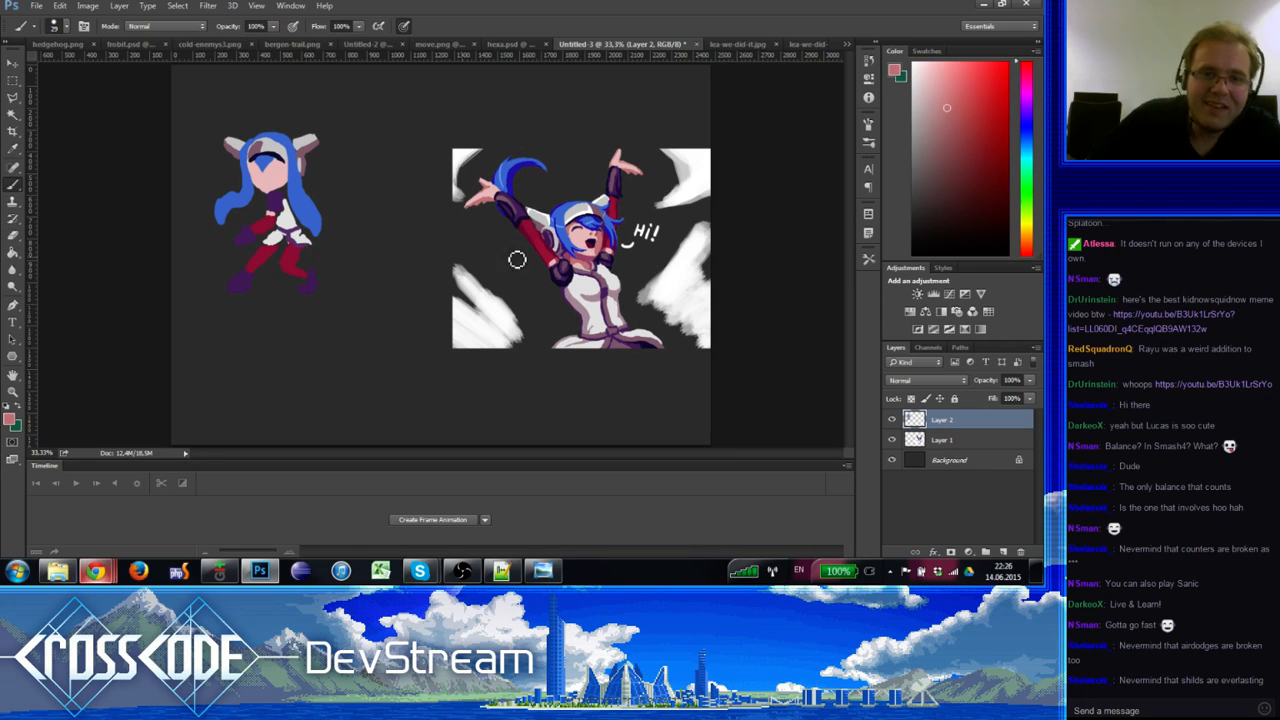
alt+click(293, 252)
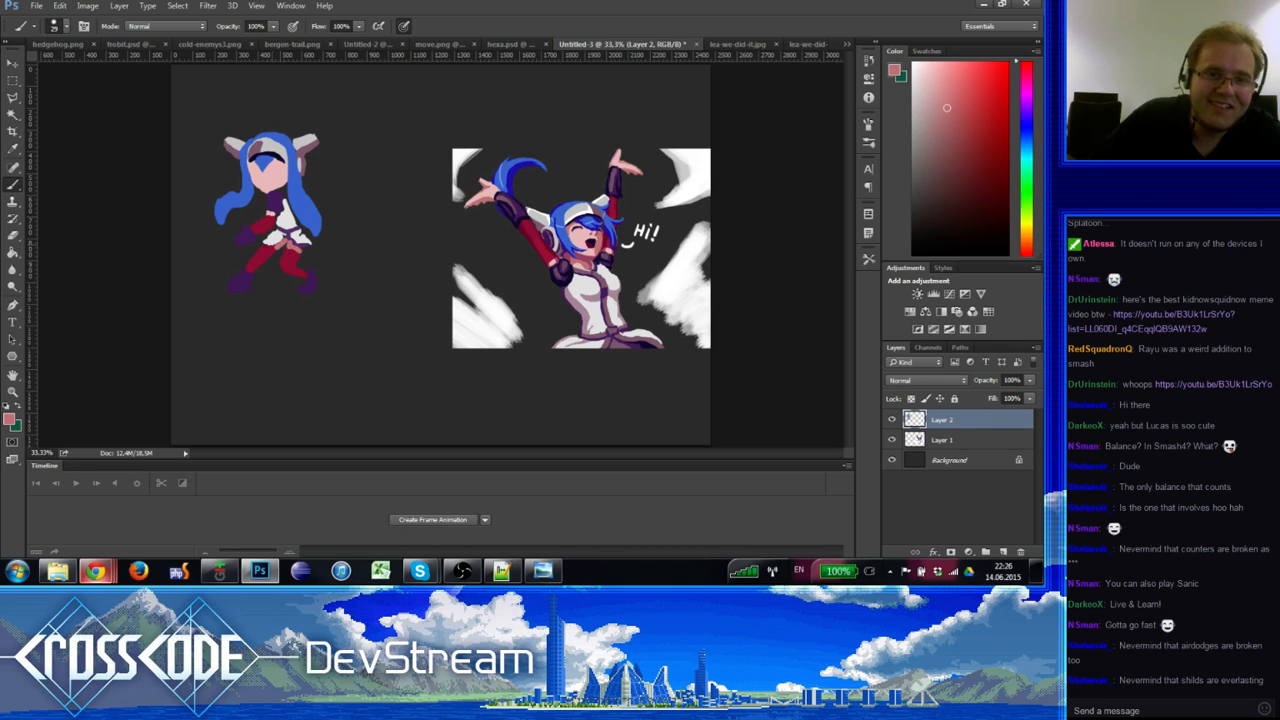
alt+click(289, 233)
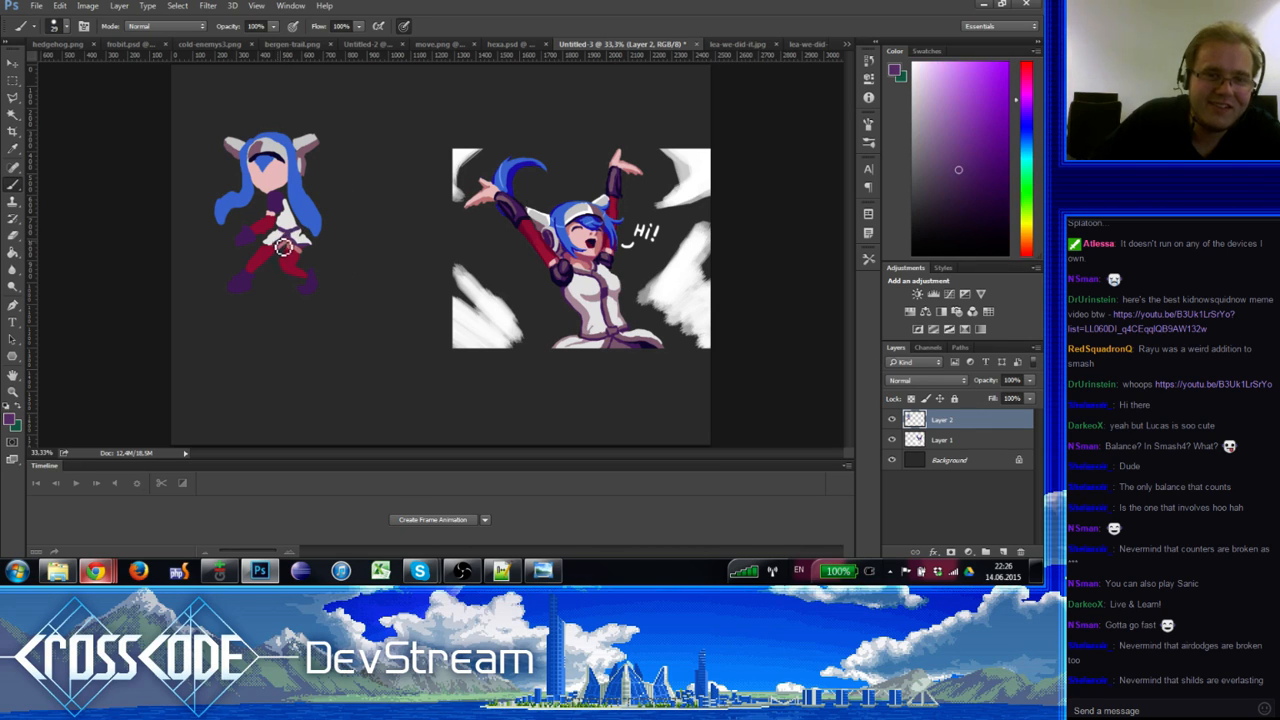
mouse_move(281, 243)
mouse_down()
mouse_move(267, 249)
mouse_move(271, 274)
mouse_move(292, 257)
mouse_up()
alt+click(277, 245)
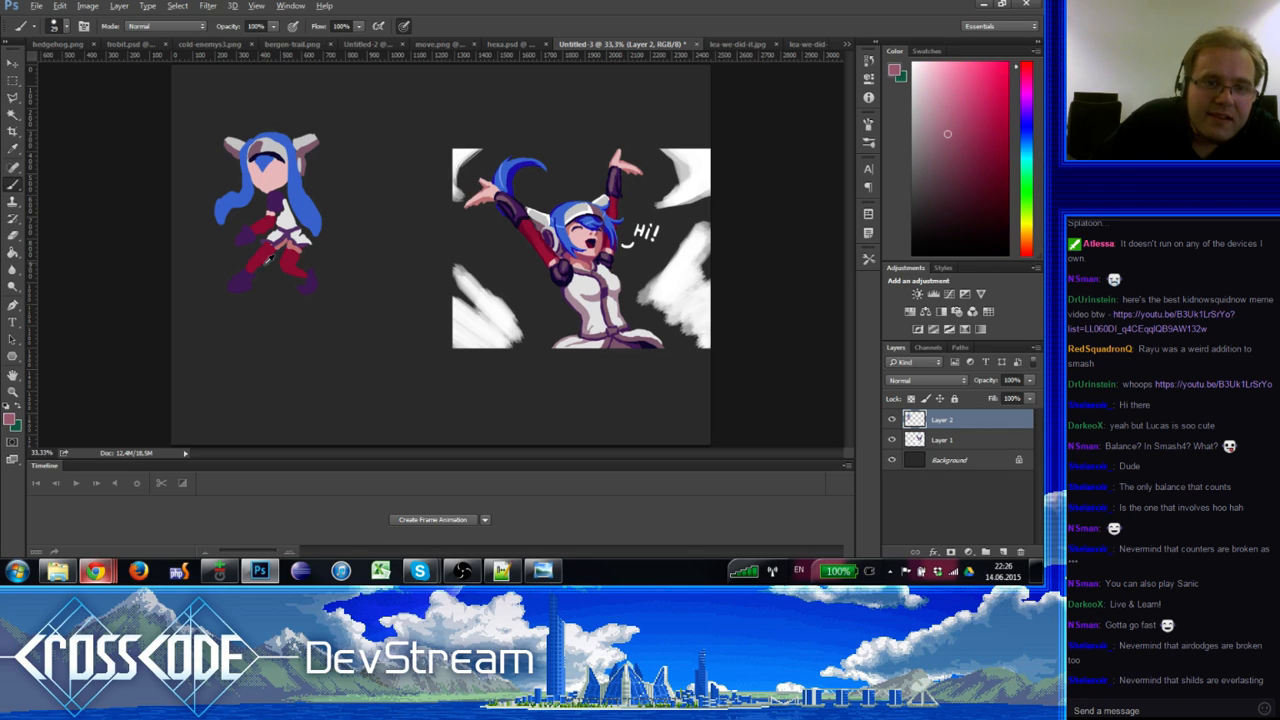
alt+click(267, 256)
key(e)
key(b)
alt+click(261, 262)
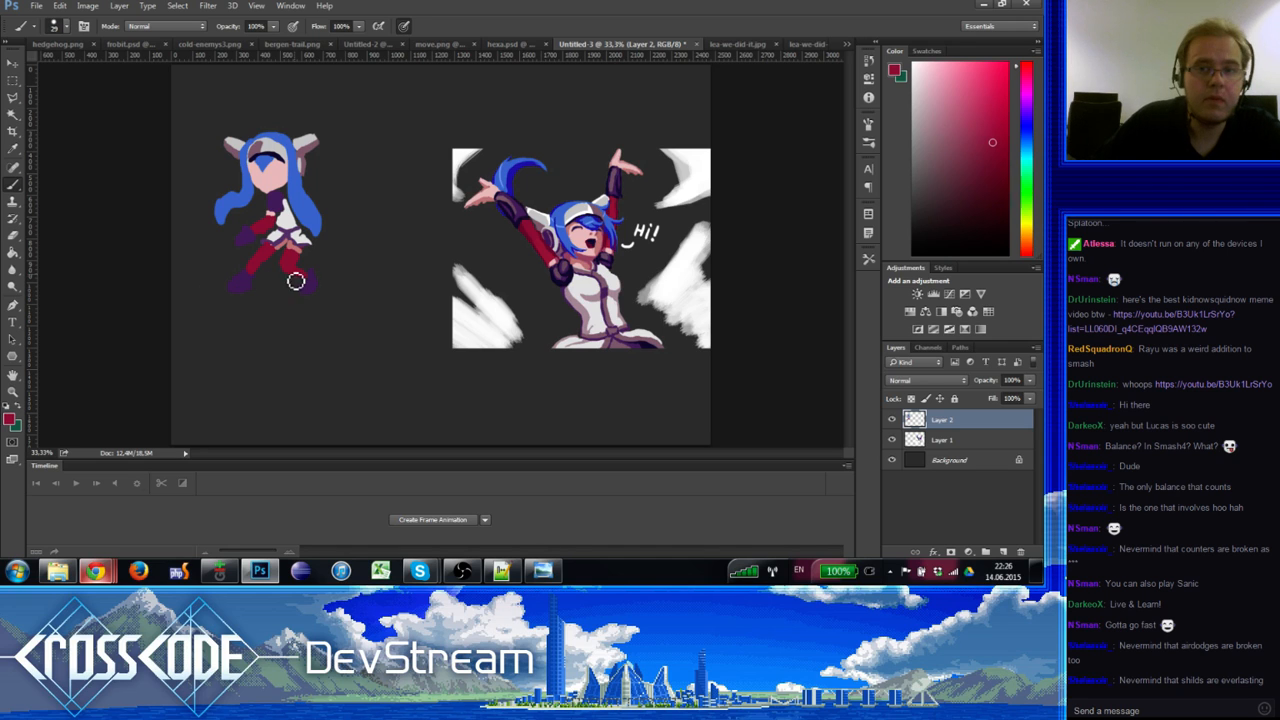
Step: Paint a pale pink hand at the end of the chibi's arm and clean around it
alt+click(242, 245)
drag(240, 243, 230, 239)
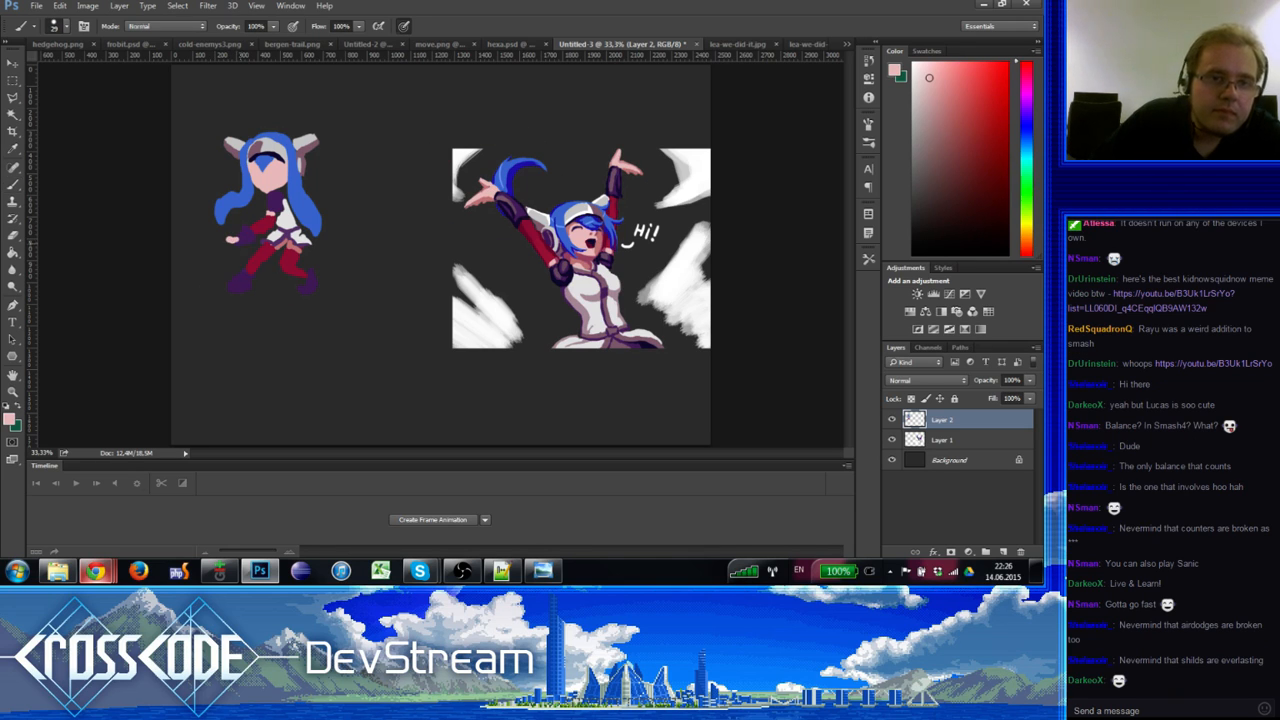
alt+click(275, 235)
key(e)
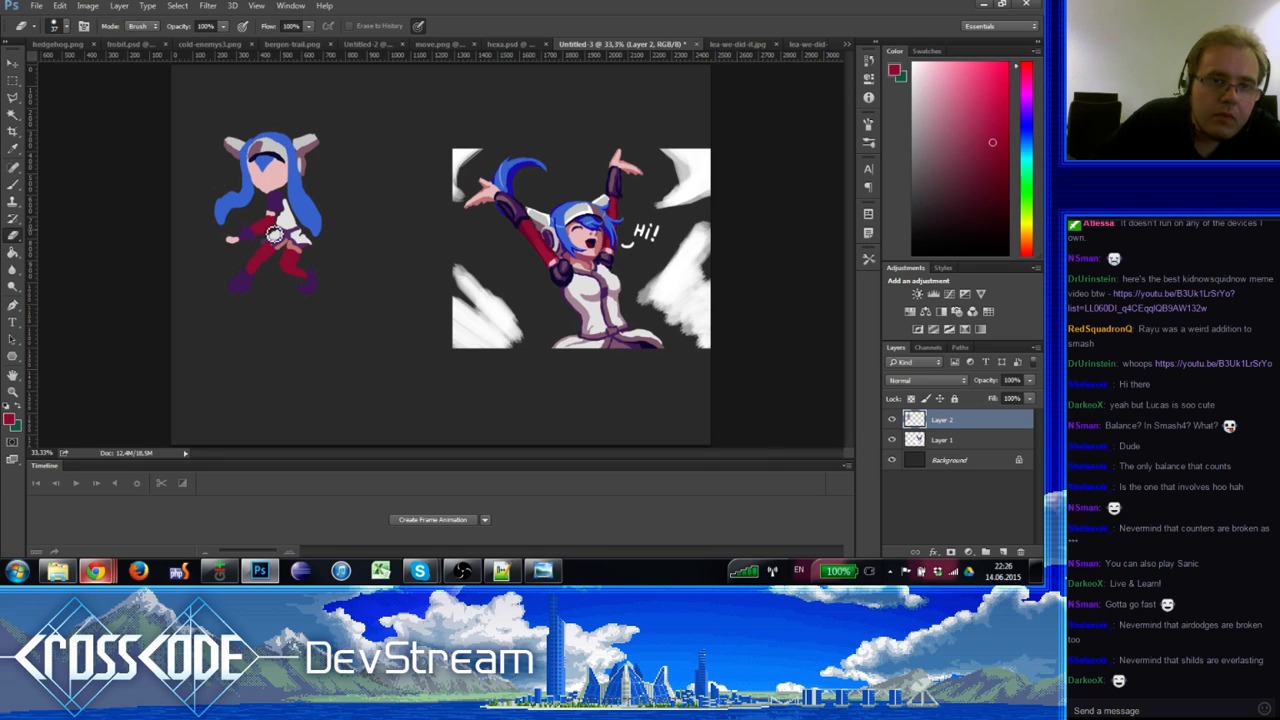
key(b)
alt+click(271, 221)
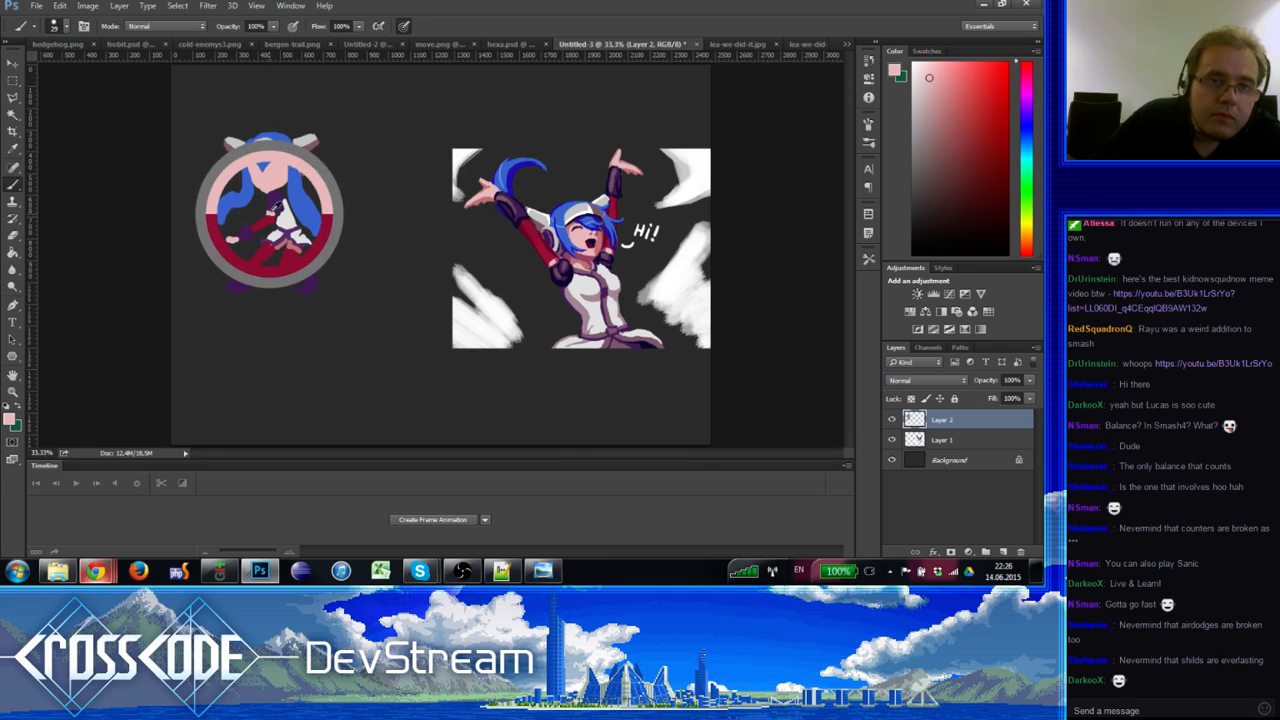
alt+click(269, 219)
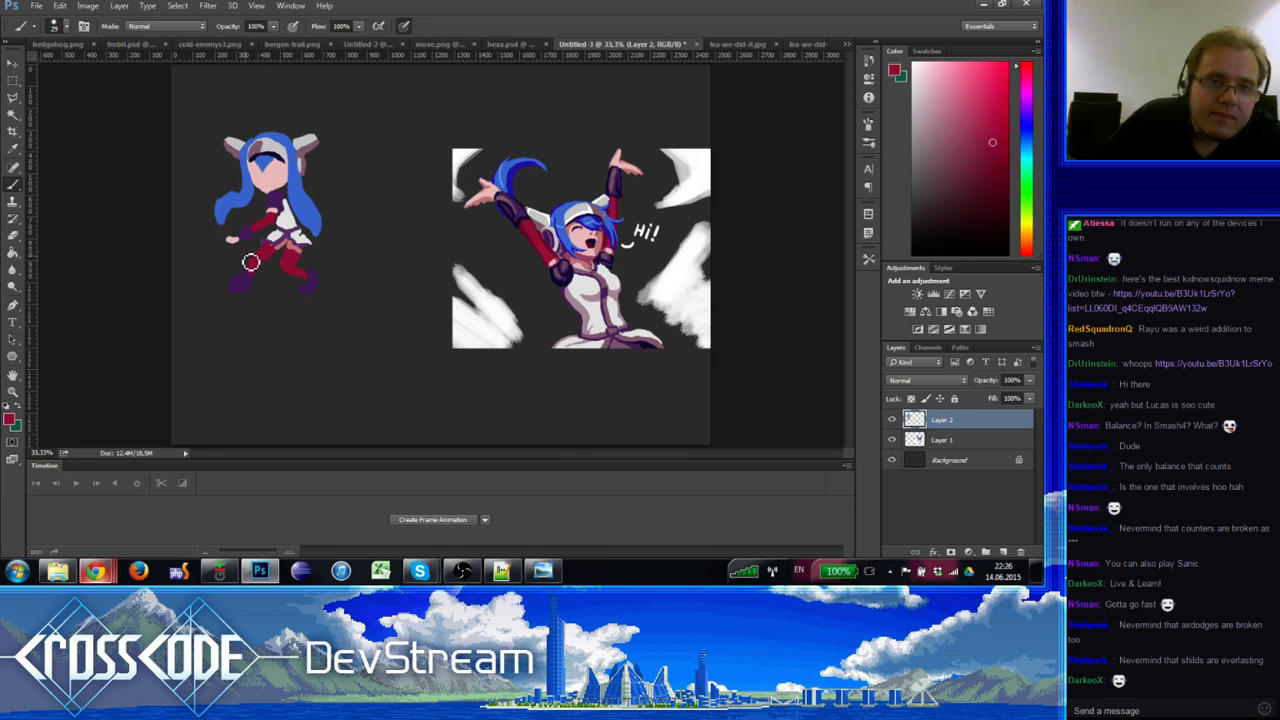
Step: Touch up the chibi's blue hair, erasing and repainting its edges
alt+click(244, 213)
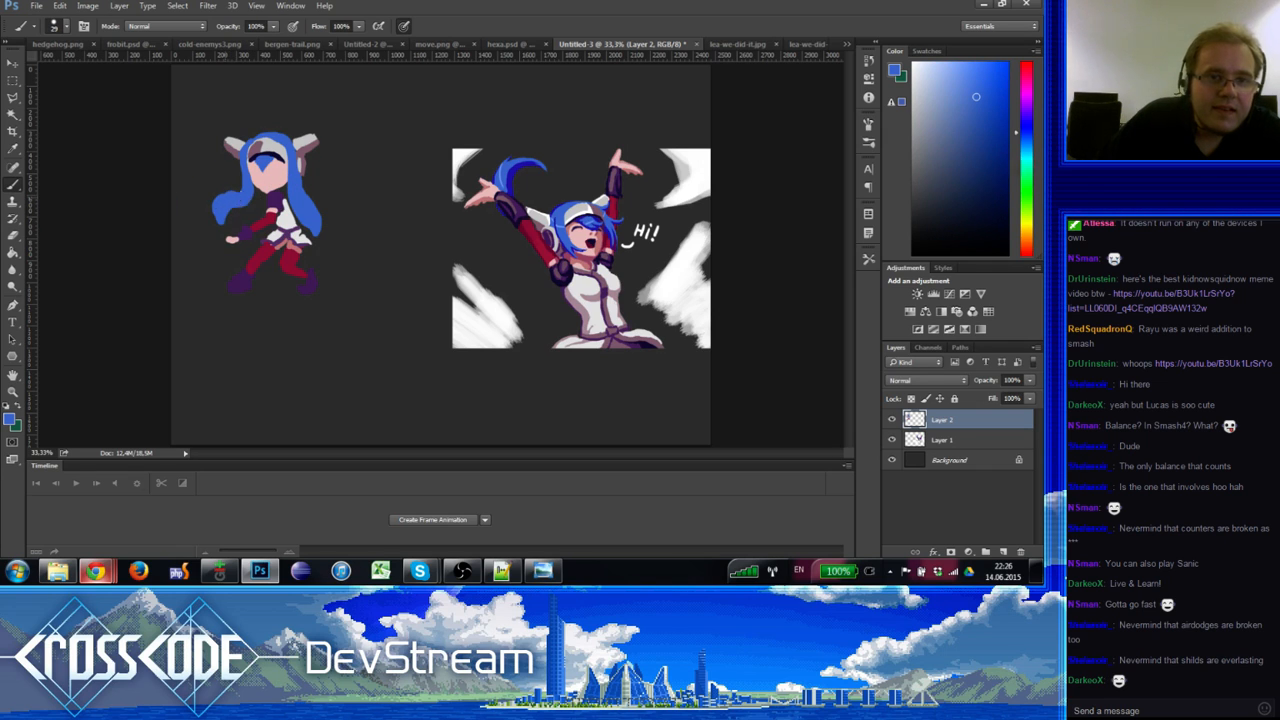
key(e)
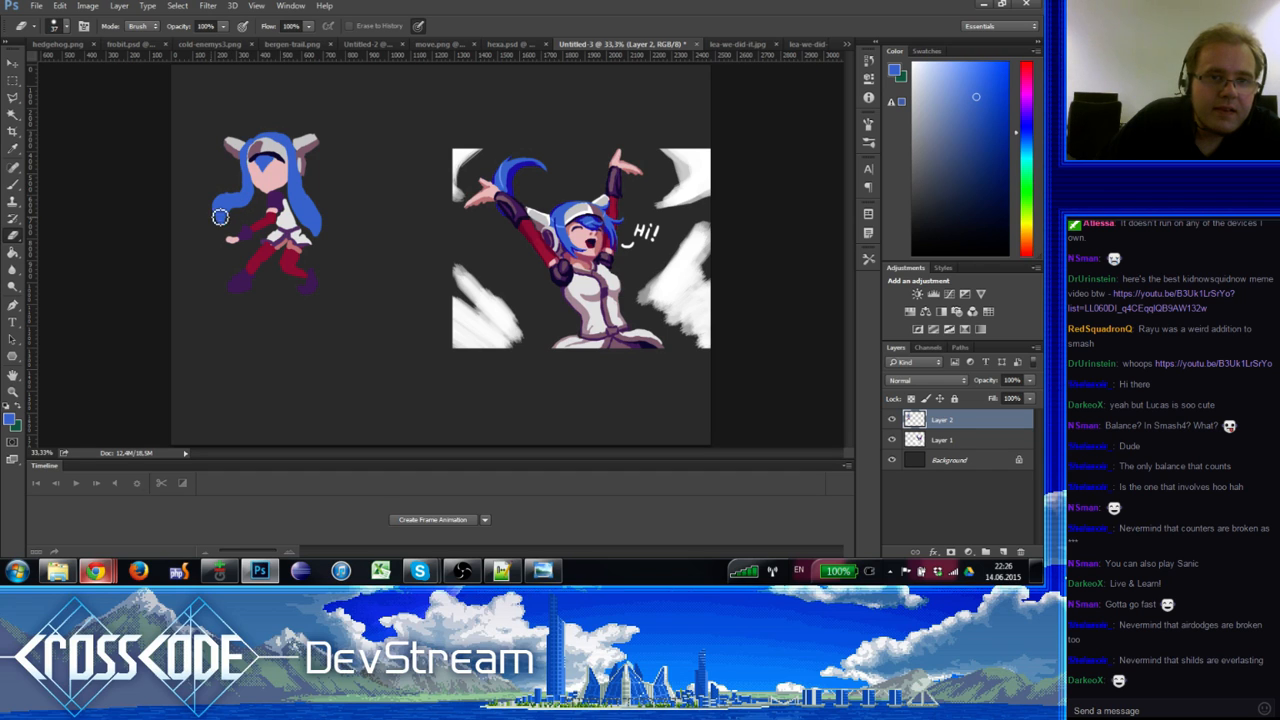
key(b)
key(e)
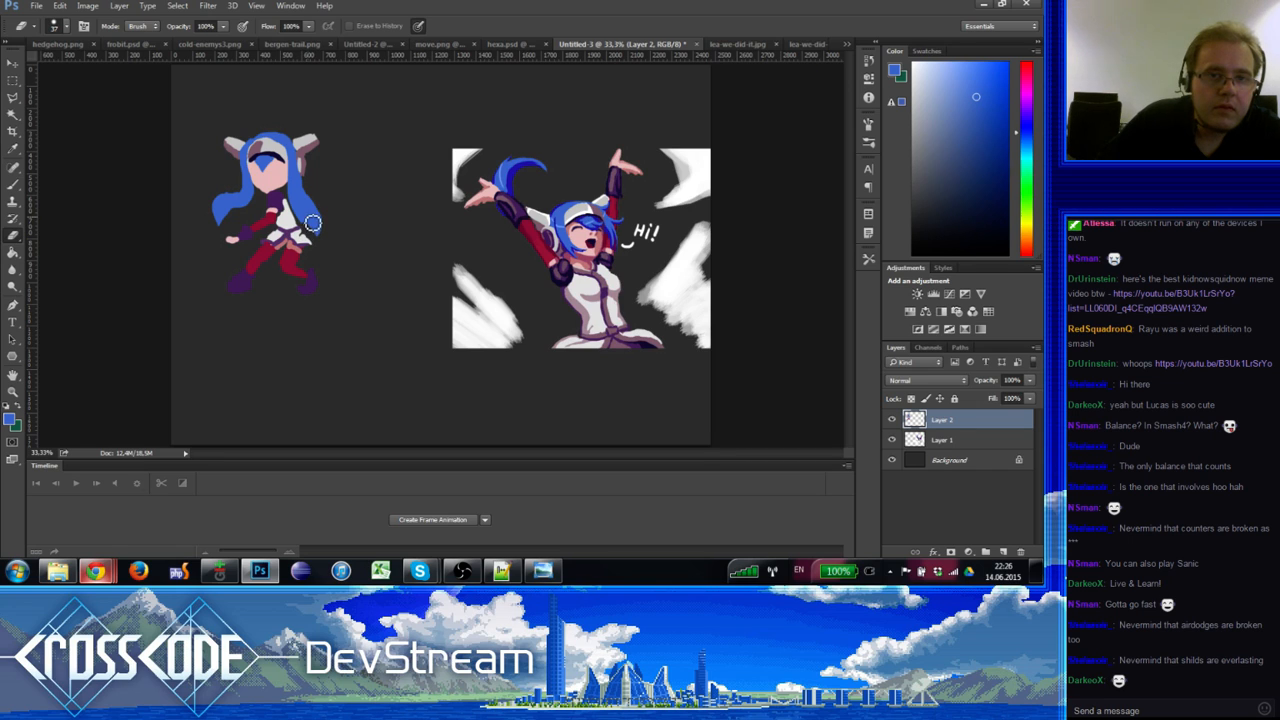
key(b)
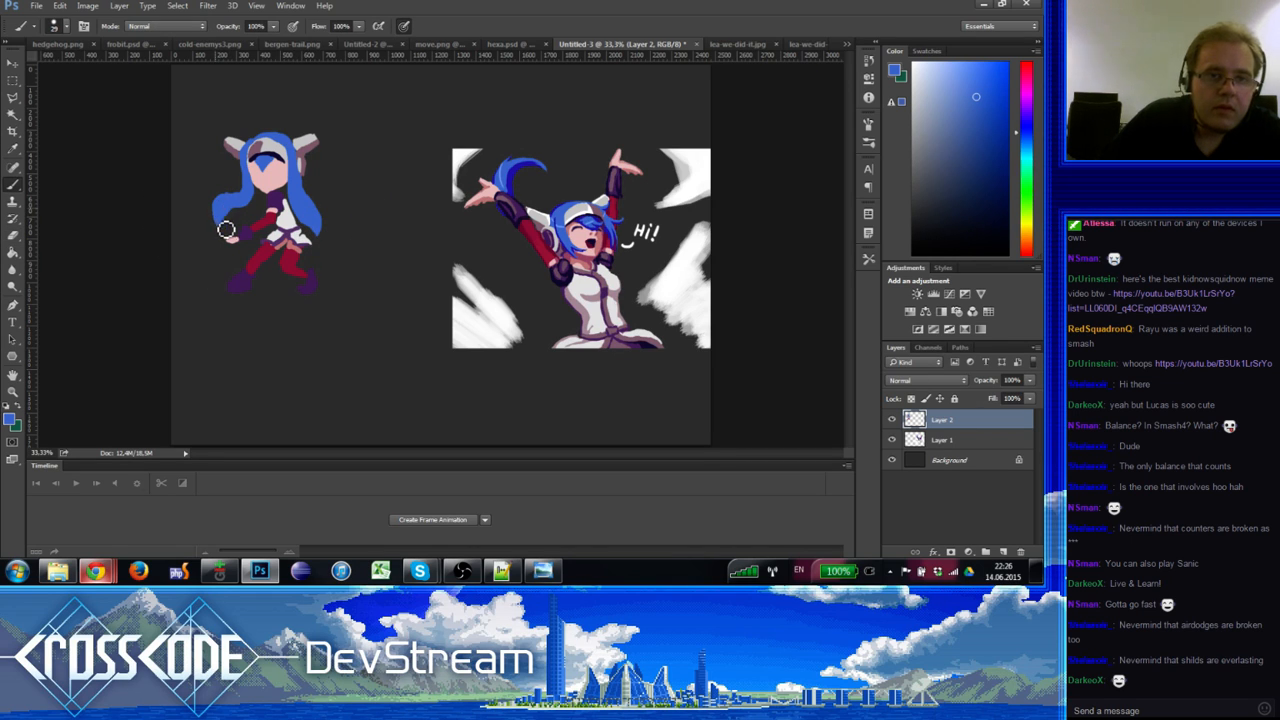
key(e)
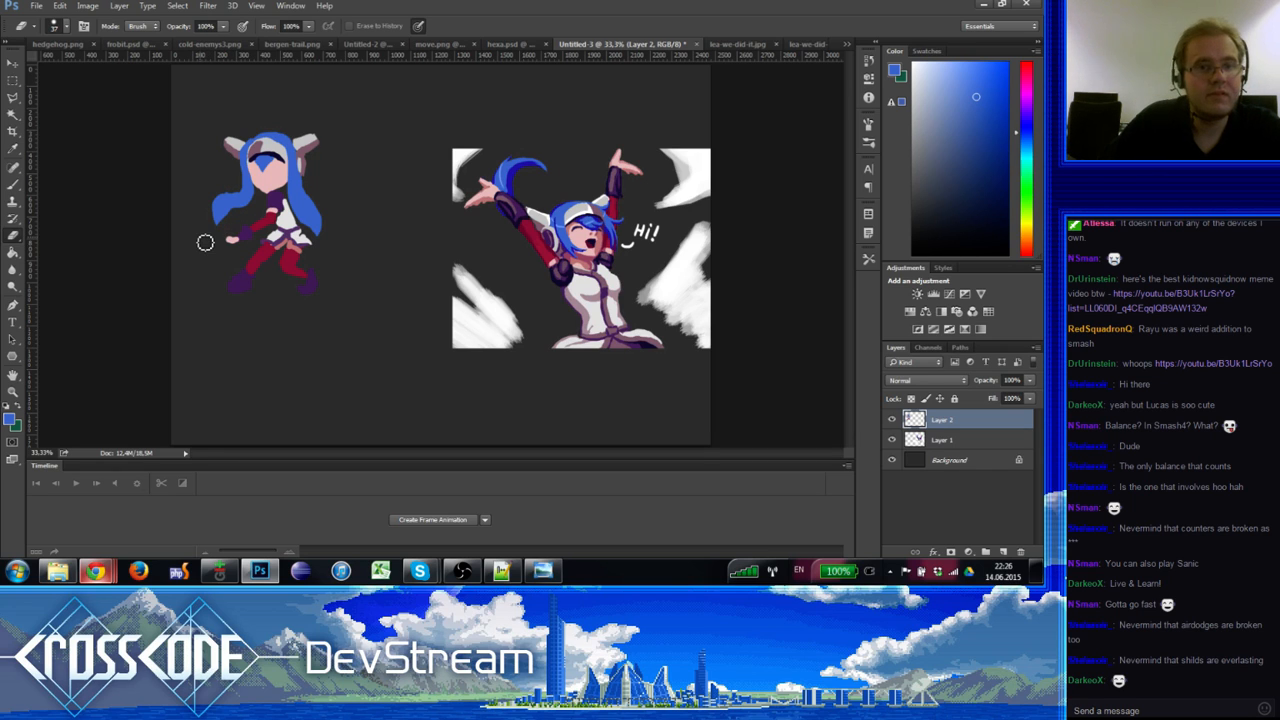
key(b)
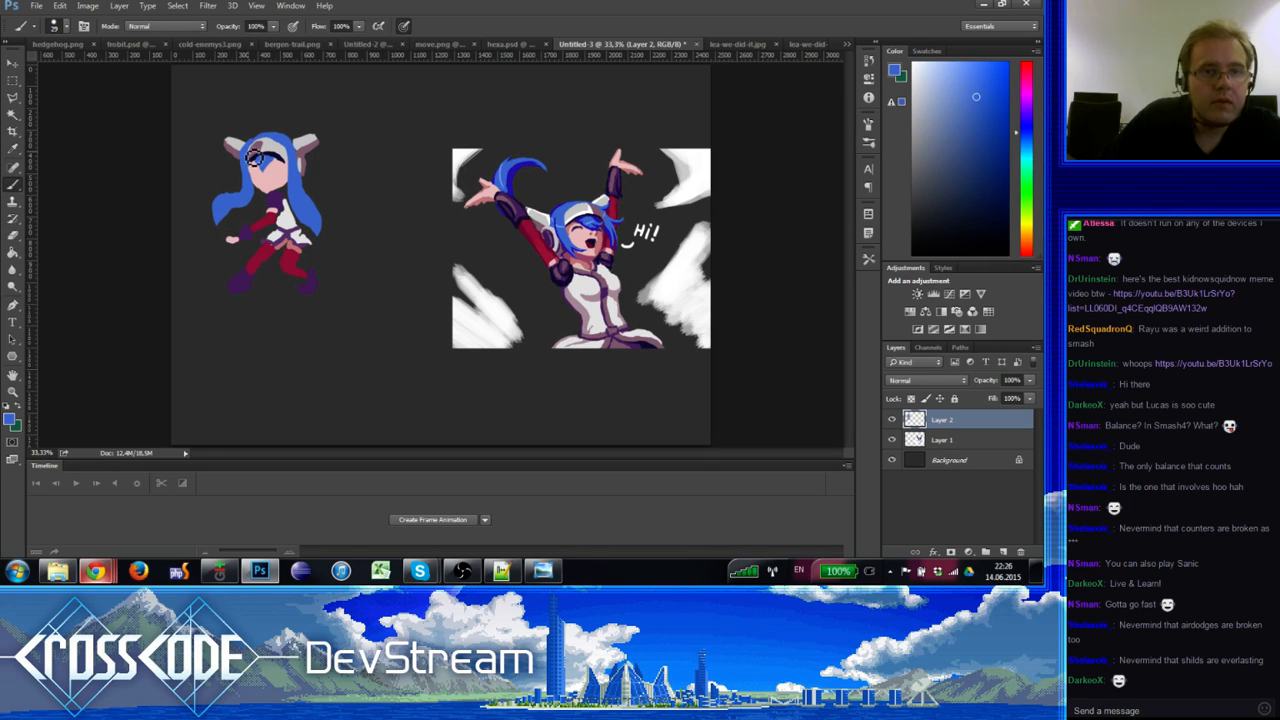
Step: Detail the chibi's face with mauve, light grey, skin pink and blue tones
alt+click(255, 153)
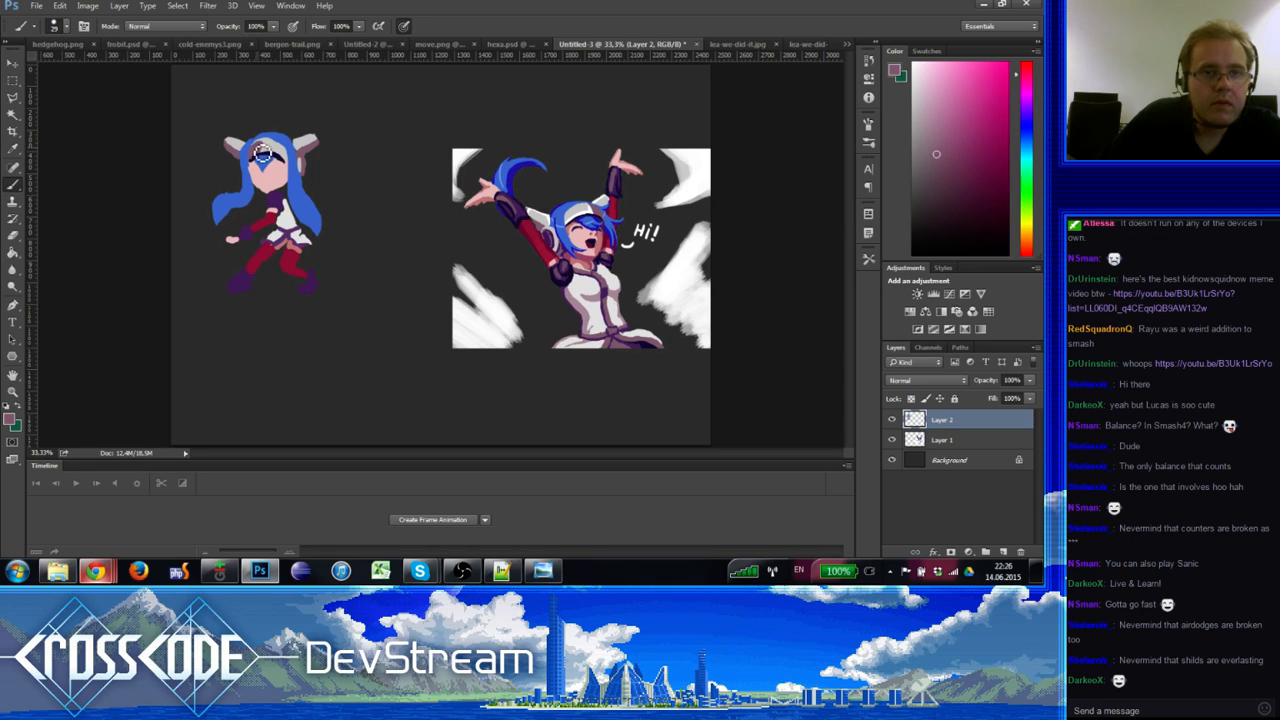
alt+click(243, 145)
alt+click(244, 146)
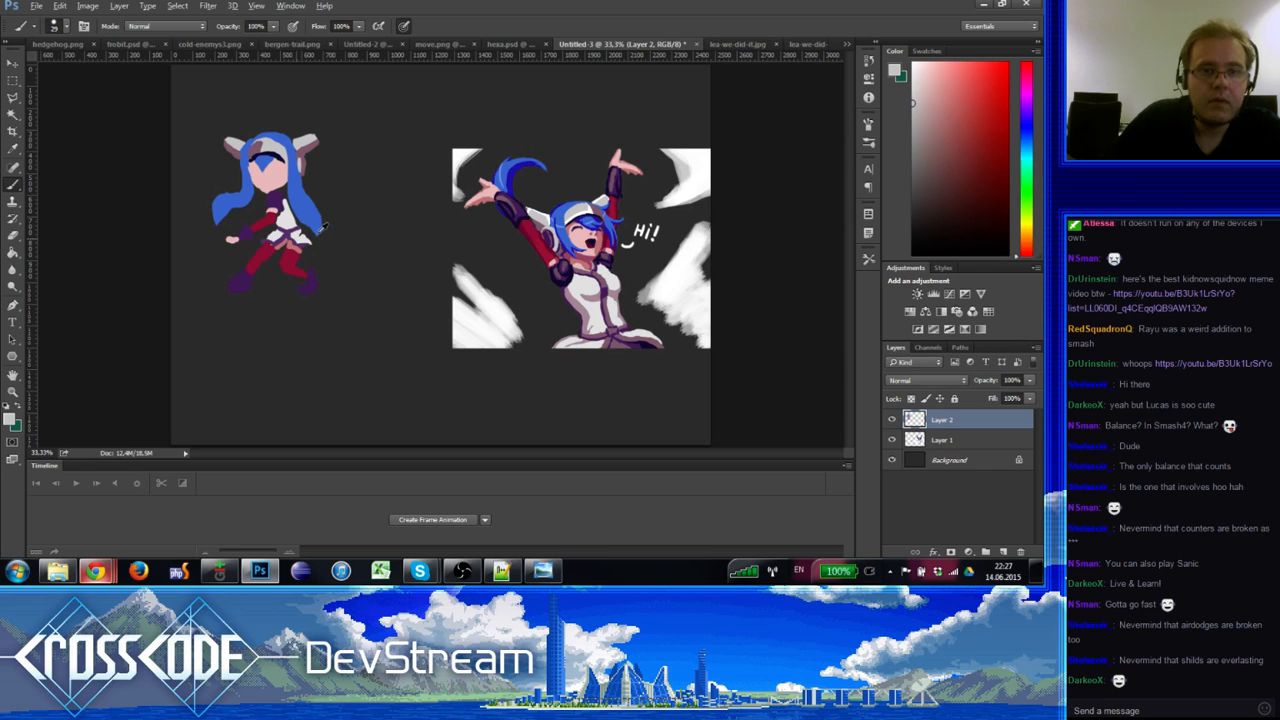
alt+click(300, 250)
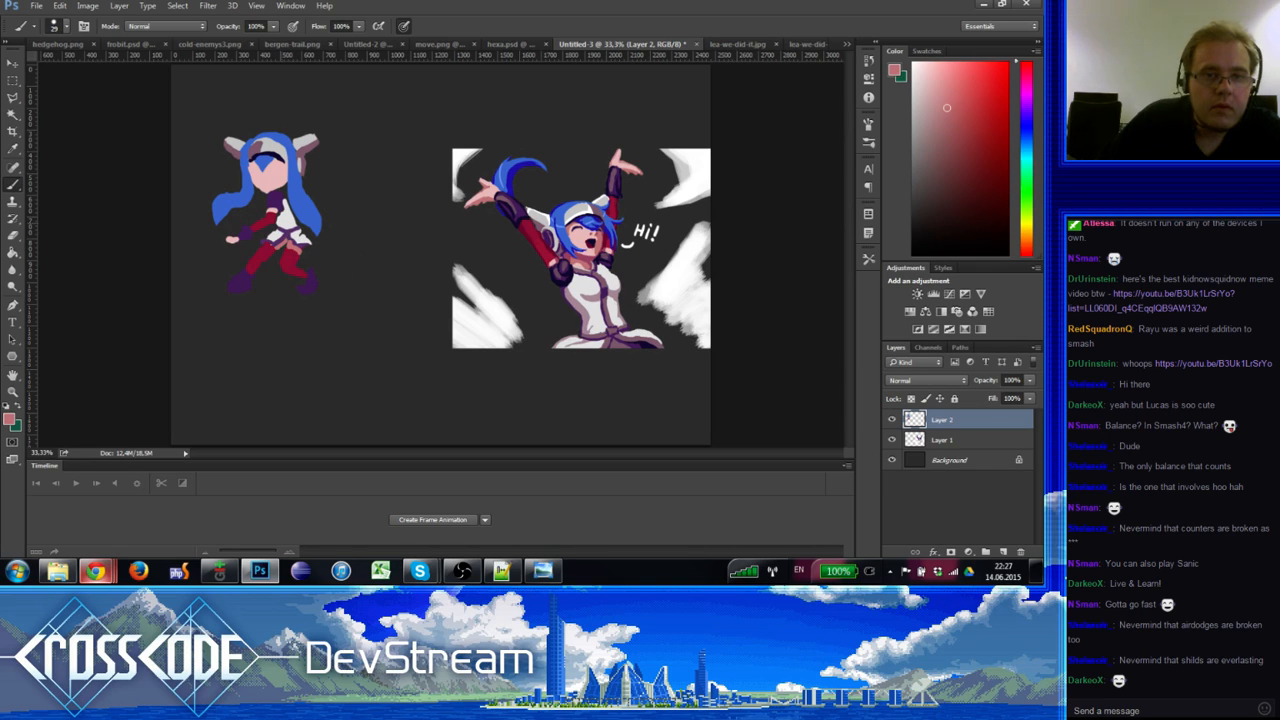
alt+click(260, 172)
alt+click(262, 168)
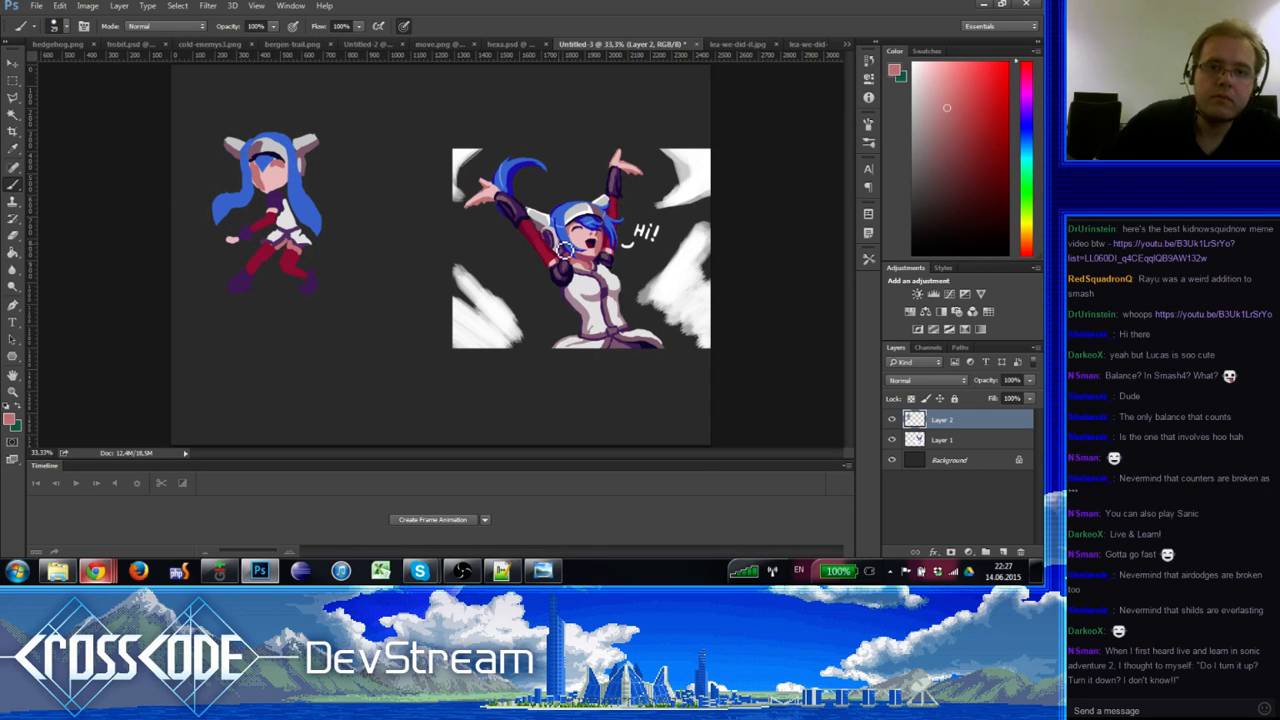
Step: Reshape the left hair strand with alternating lighter and darker blue strokes
alt+click(518, 178)
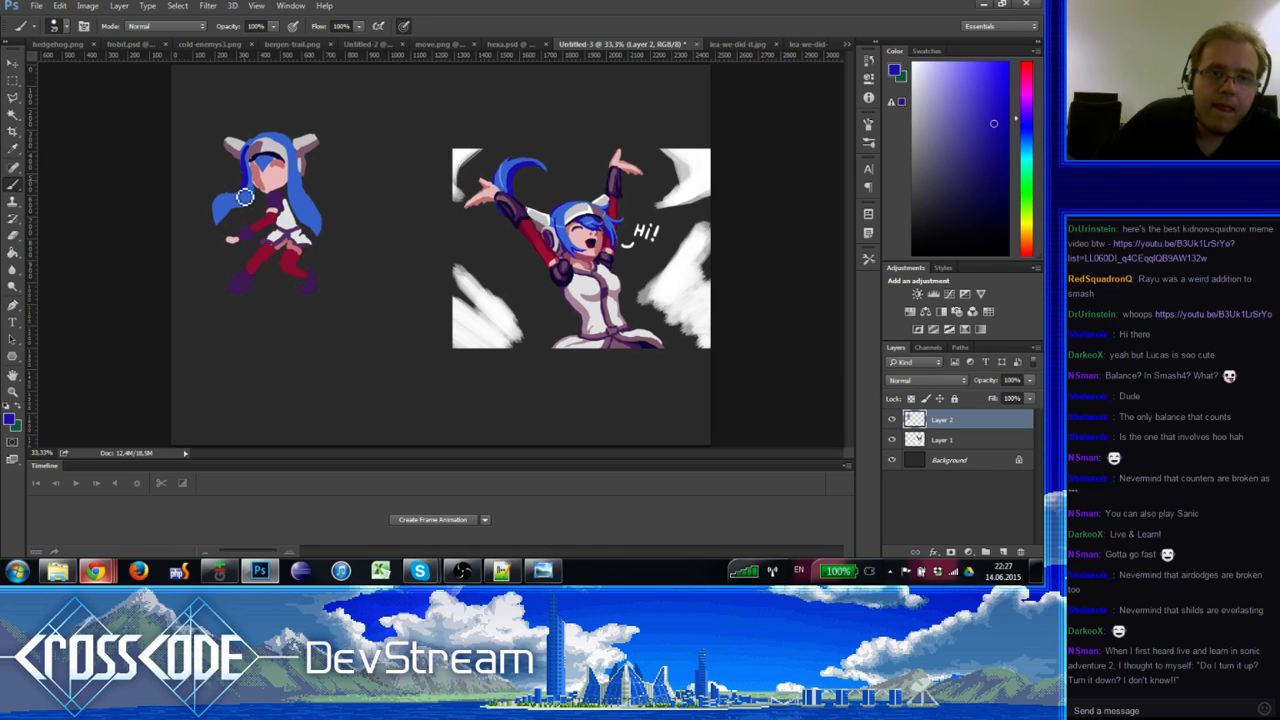
alt+click(245, 196)
alt+click(246, 190)
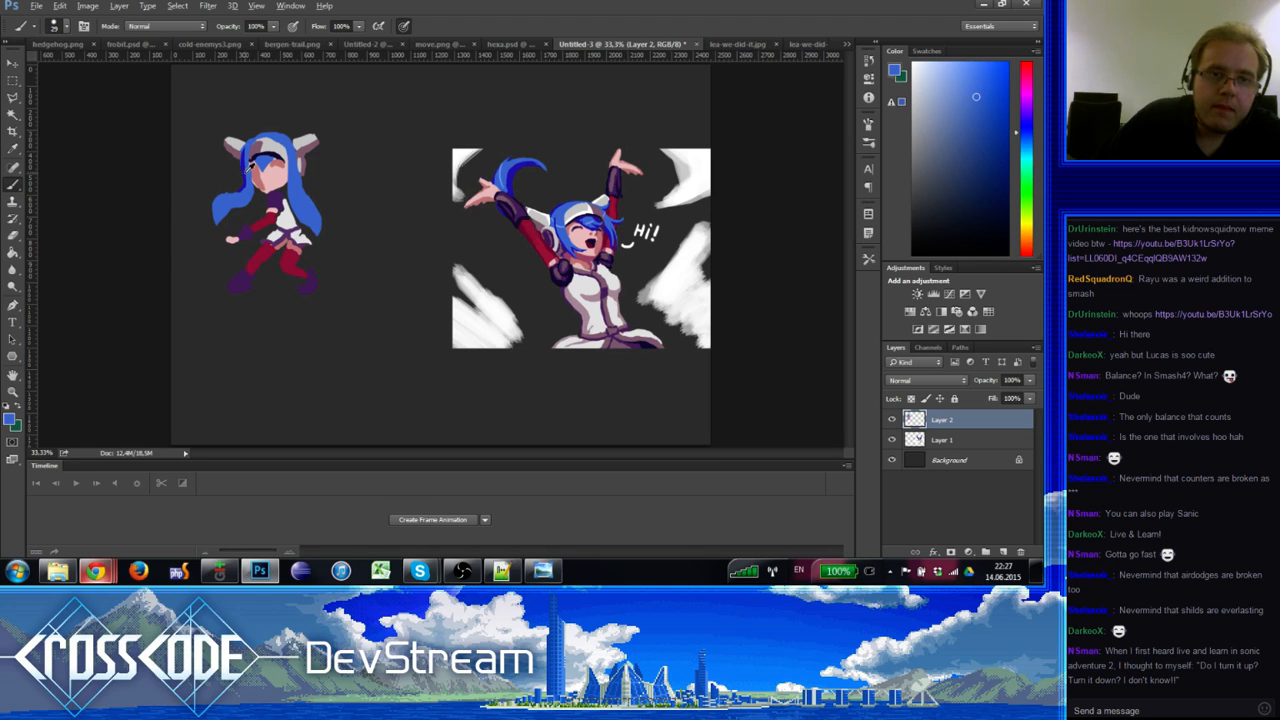
alt+click(240, 194)
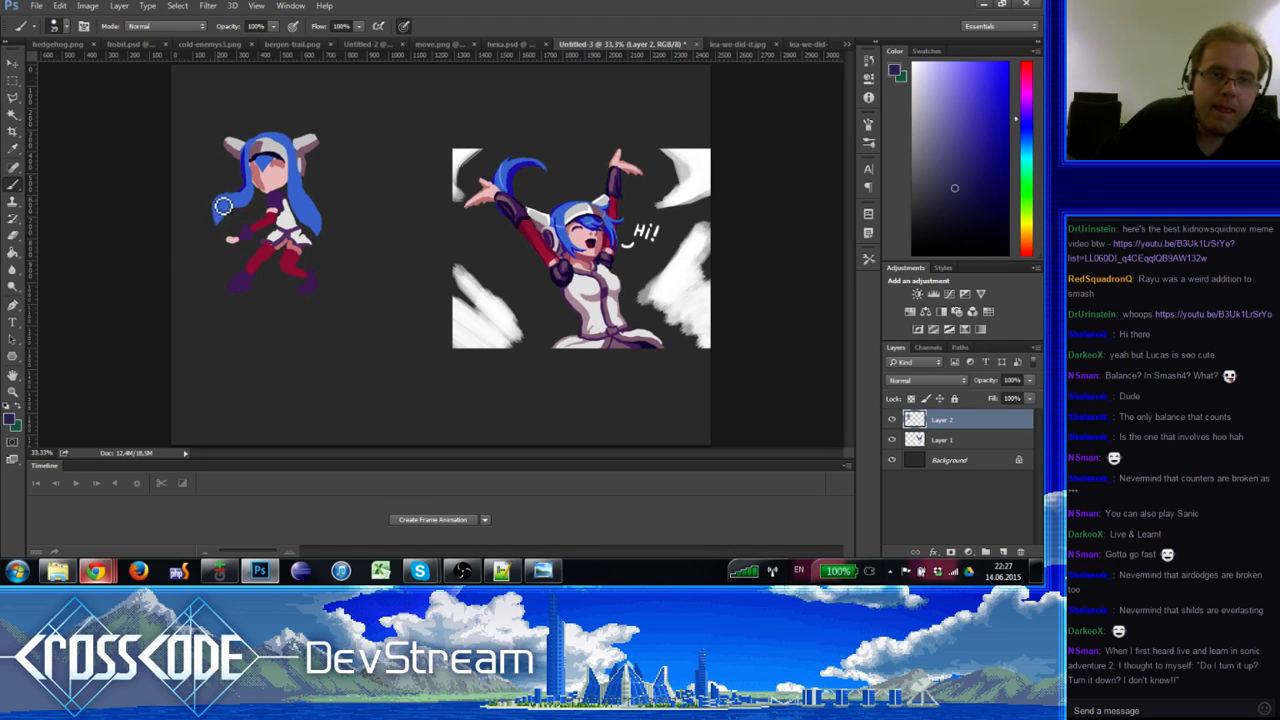
alt+click(250, 159)
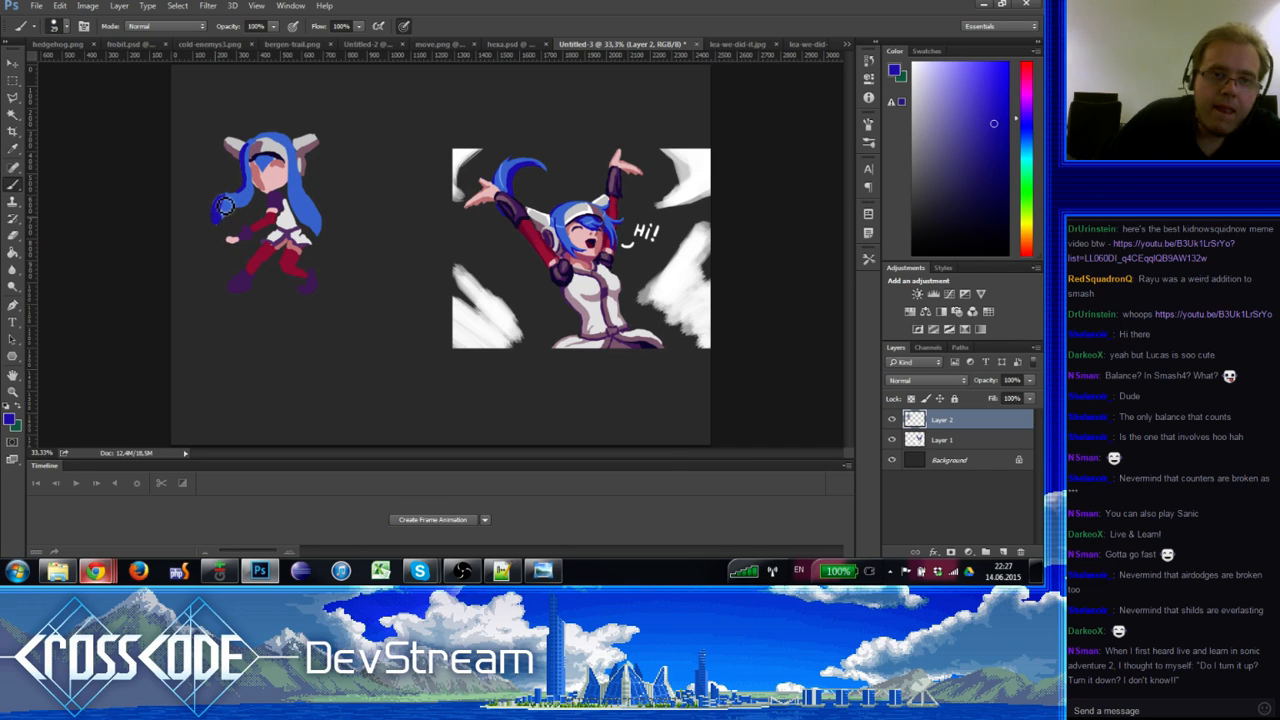
alt+click(230, 212)
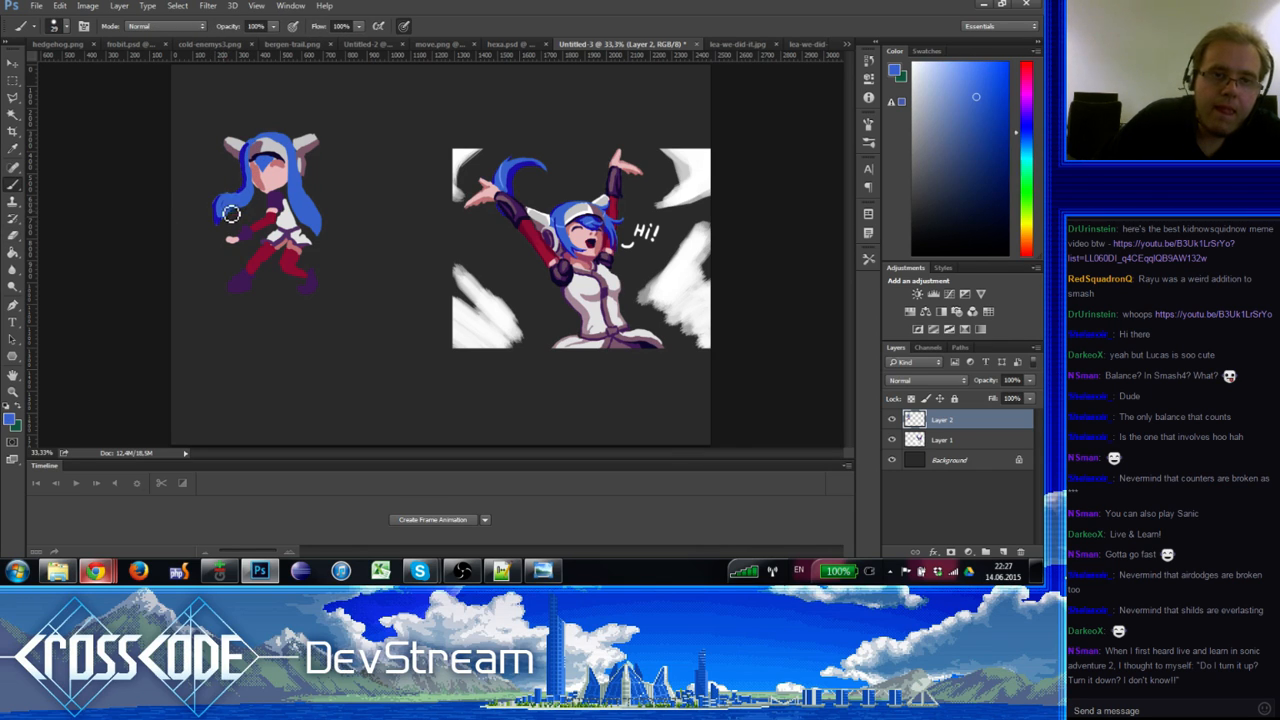
alt+click(222, 210)
alt+click(222, 212)
alt+click(226, 212)
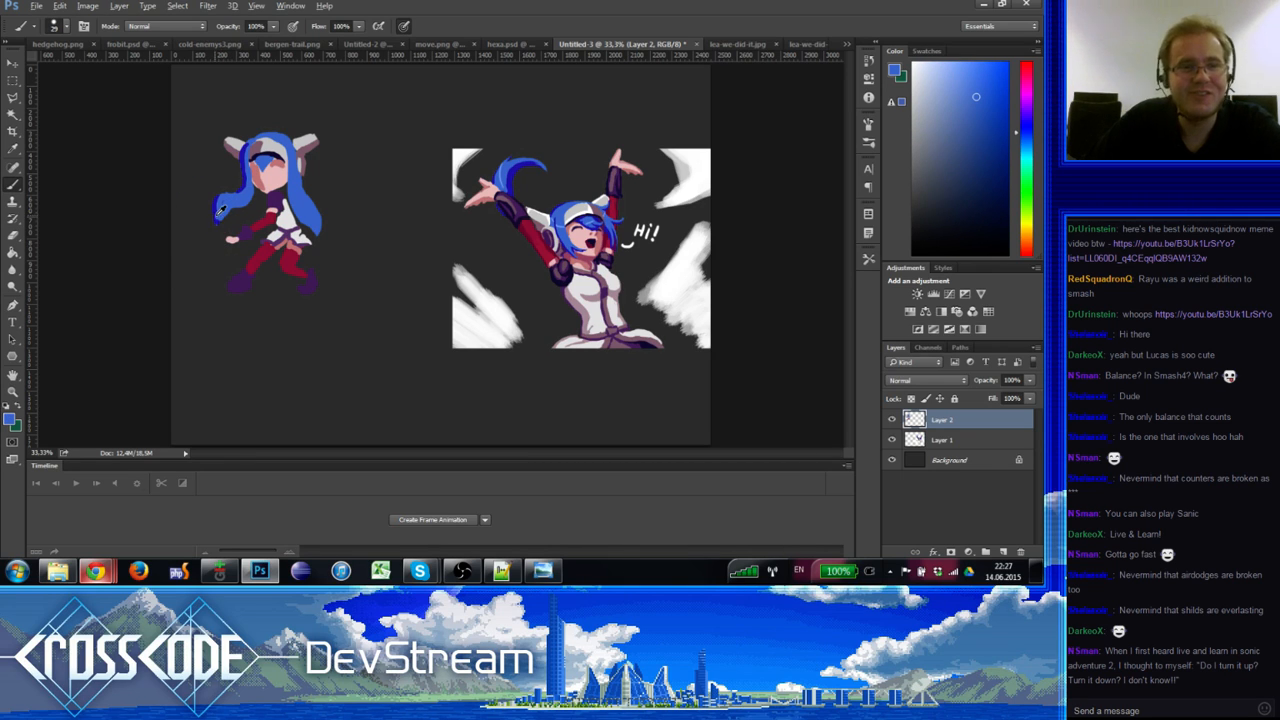
alt+click(220, 214)
alt+click(229, 211)
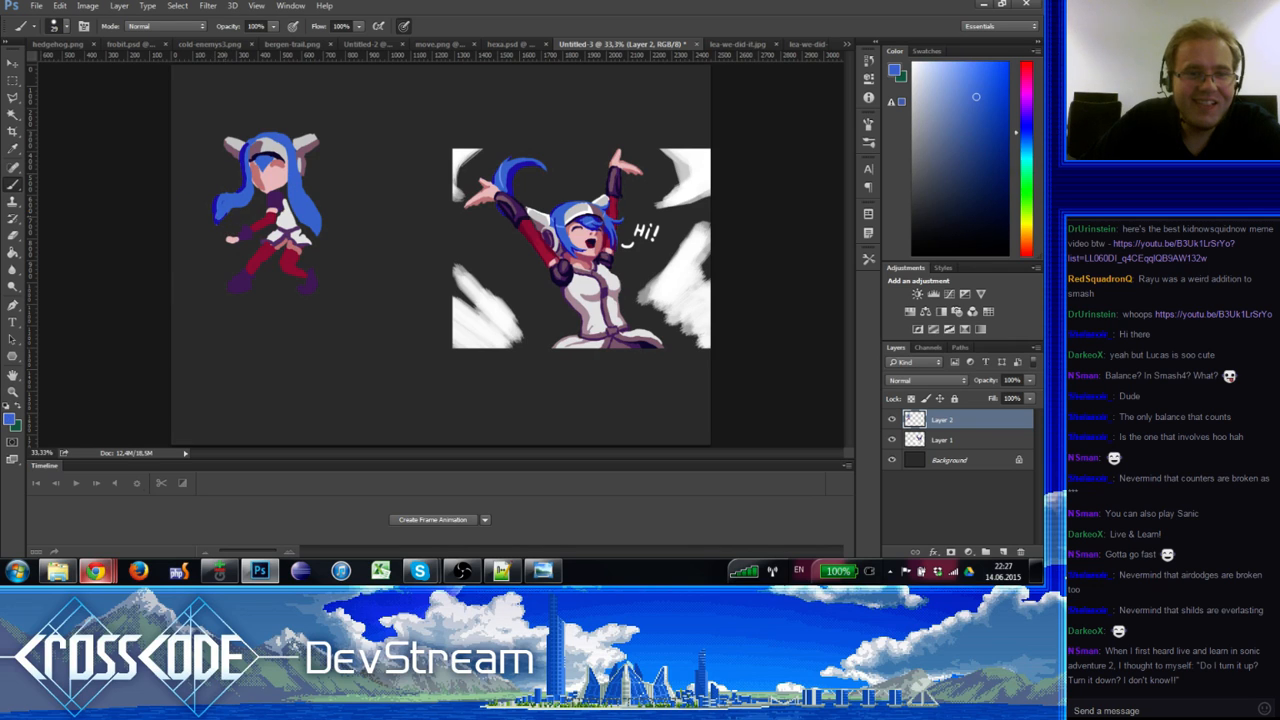
Step: Finish shading the left strand in light and purple-blue, erasing stray paint on the hair
alt+click(218, 219)
alt+click(221, 209)
alt+click(225, 207)
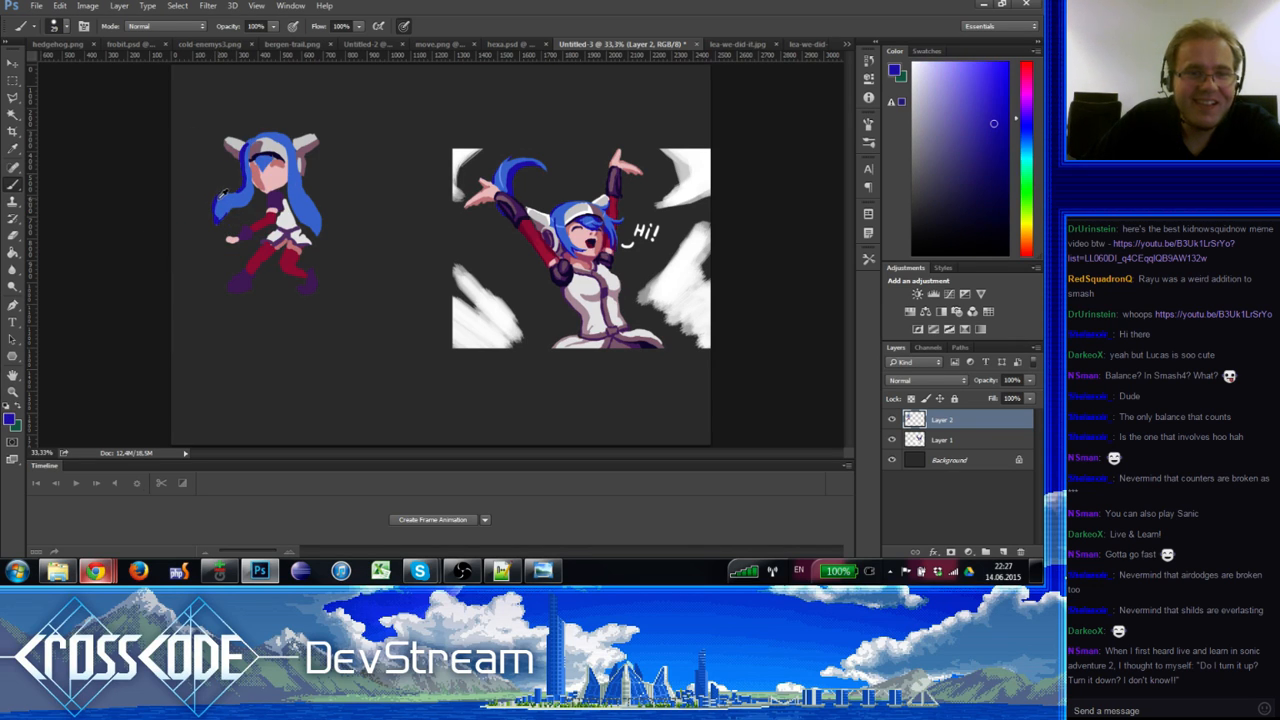
alt+click(224, 205)
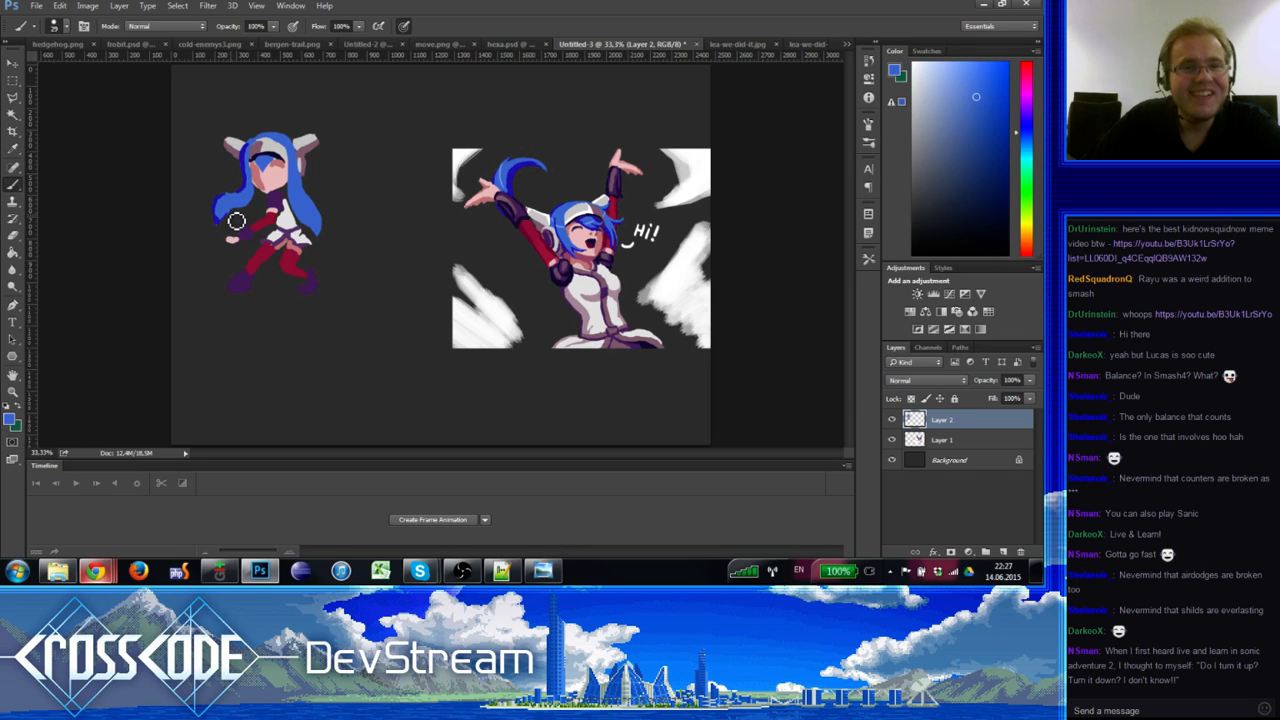
alt+click(228, 205)
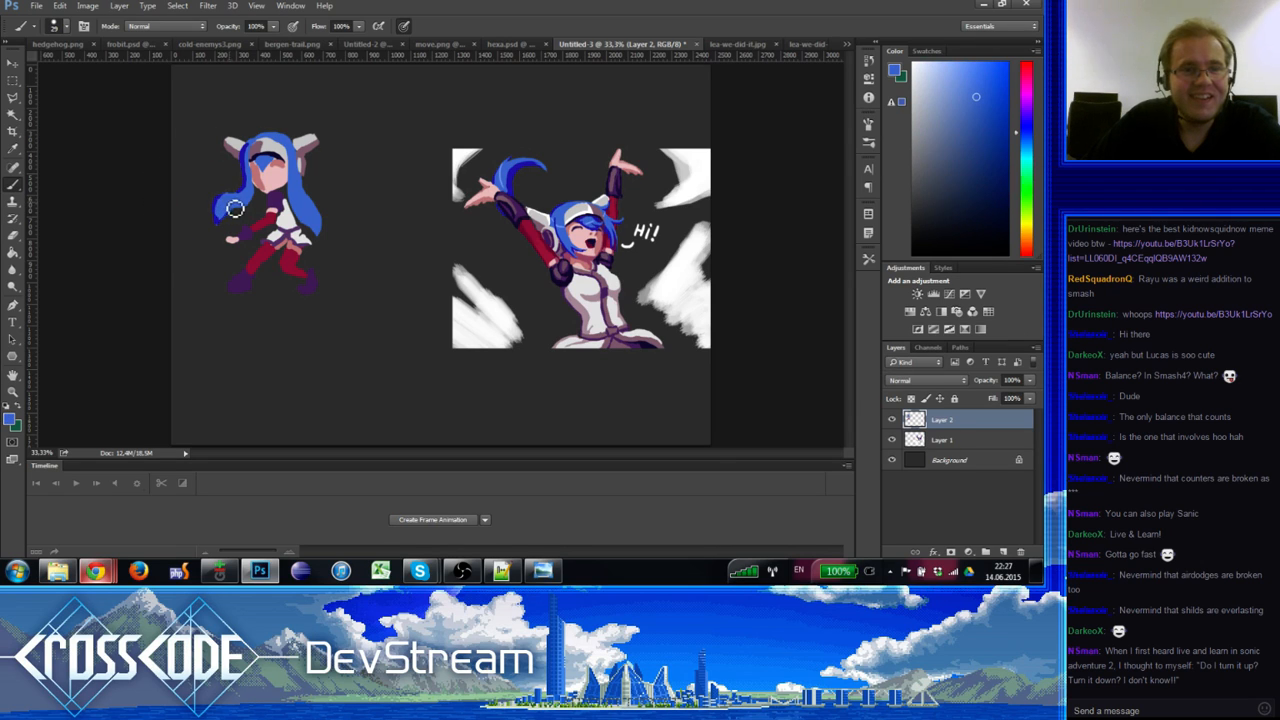
alt+click(232, 207)
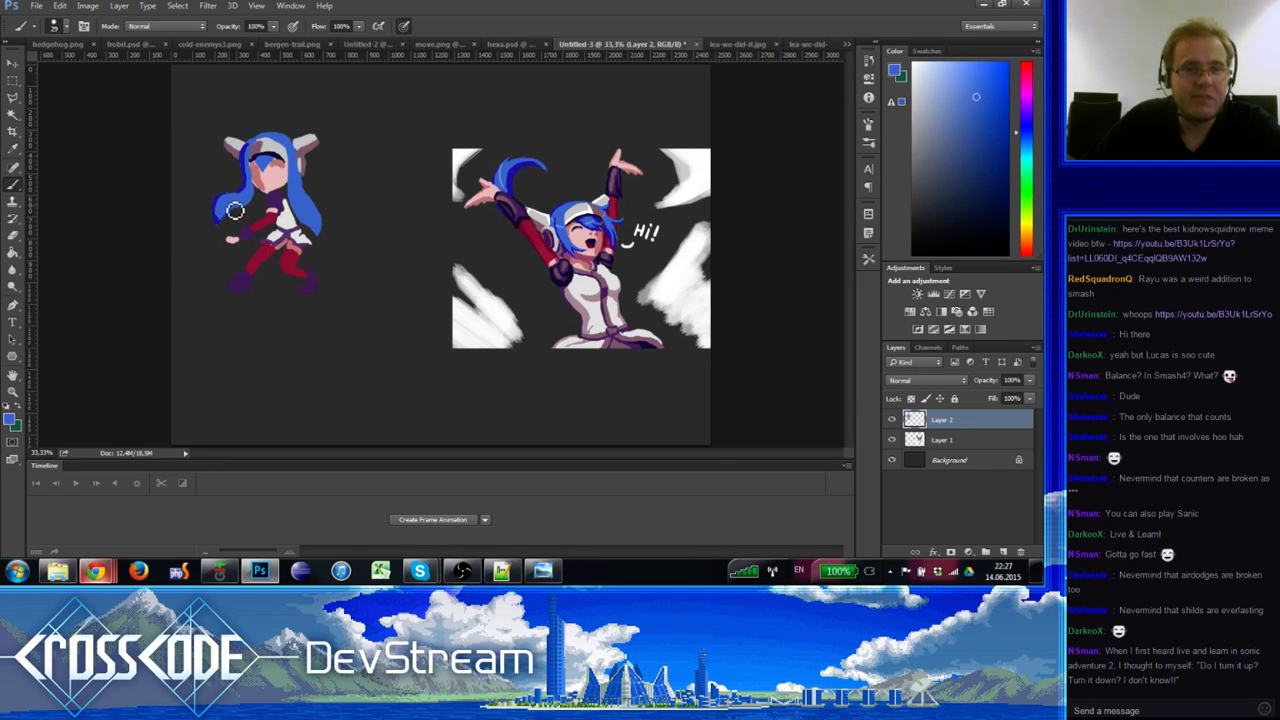
alt+click(226, 203)
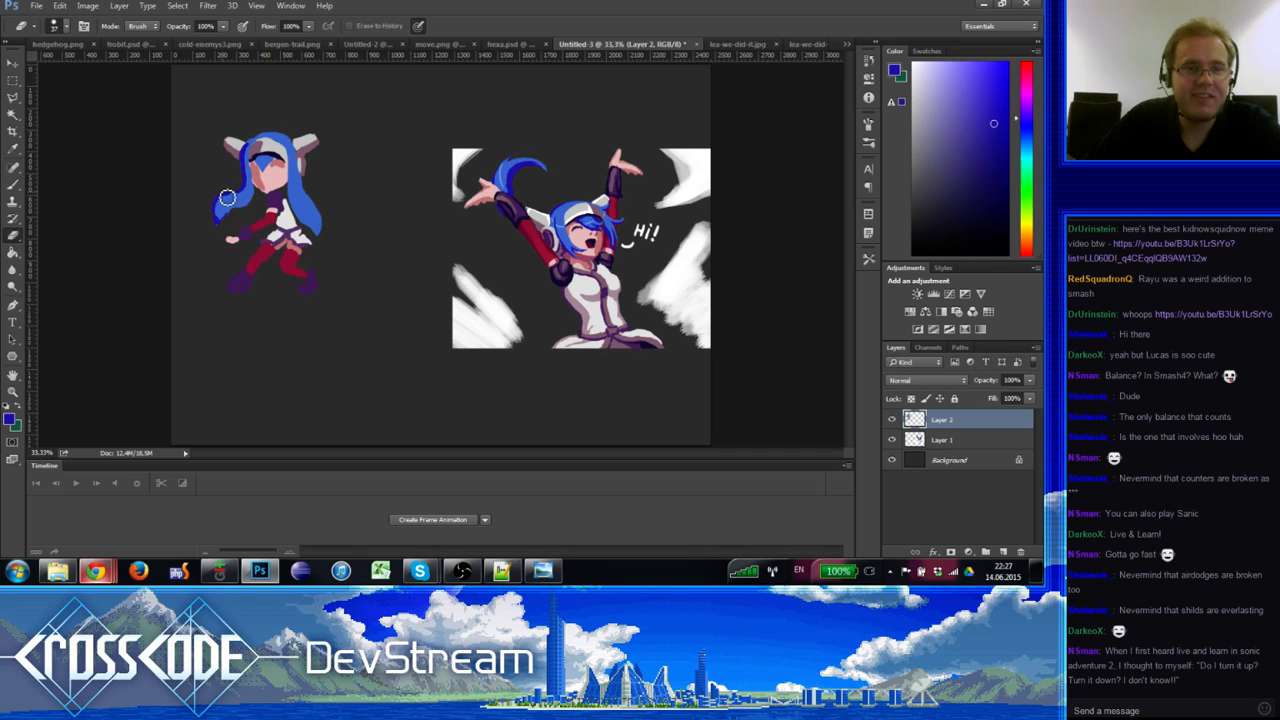
alt+click(226, 191)
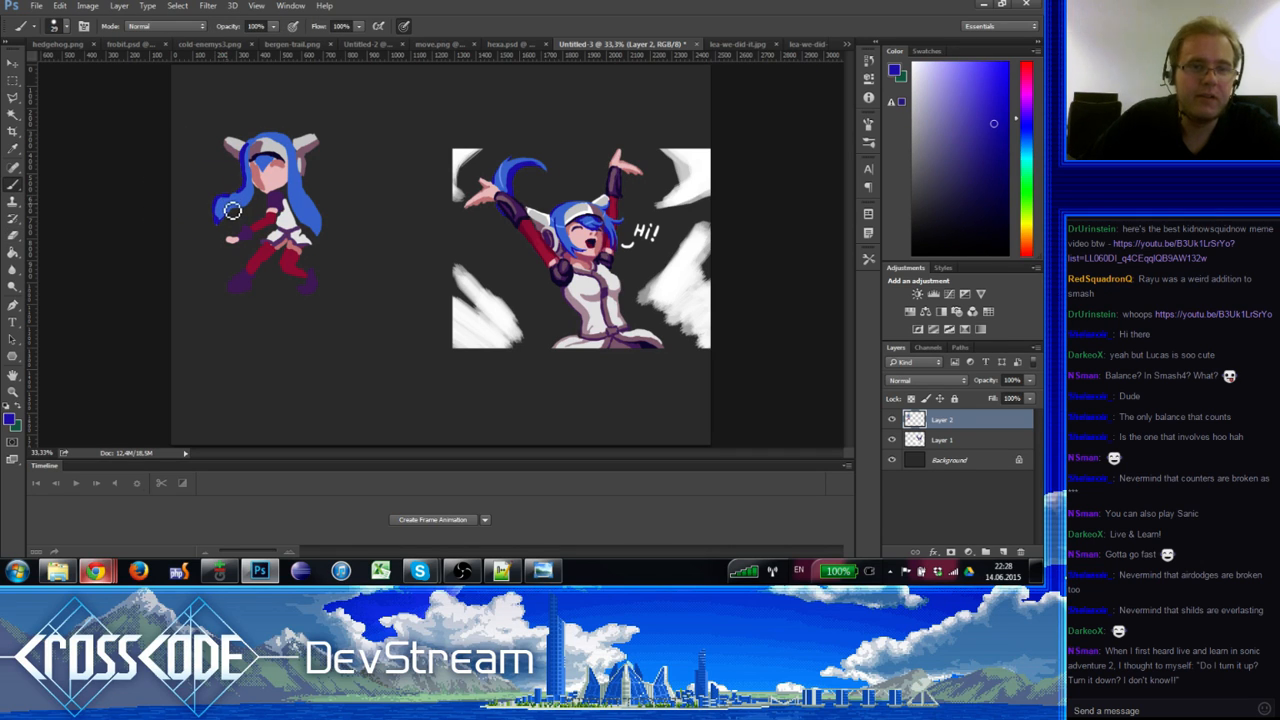
alt+click(228, 197)
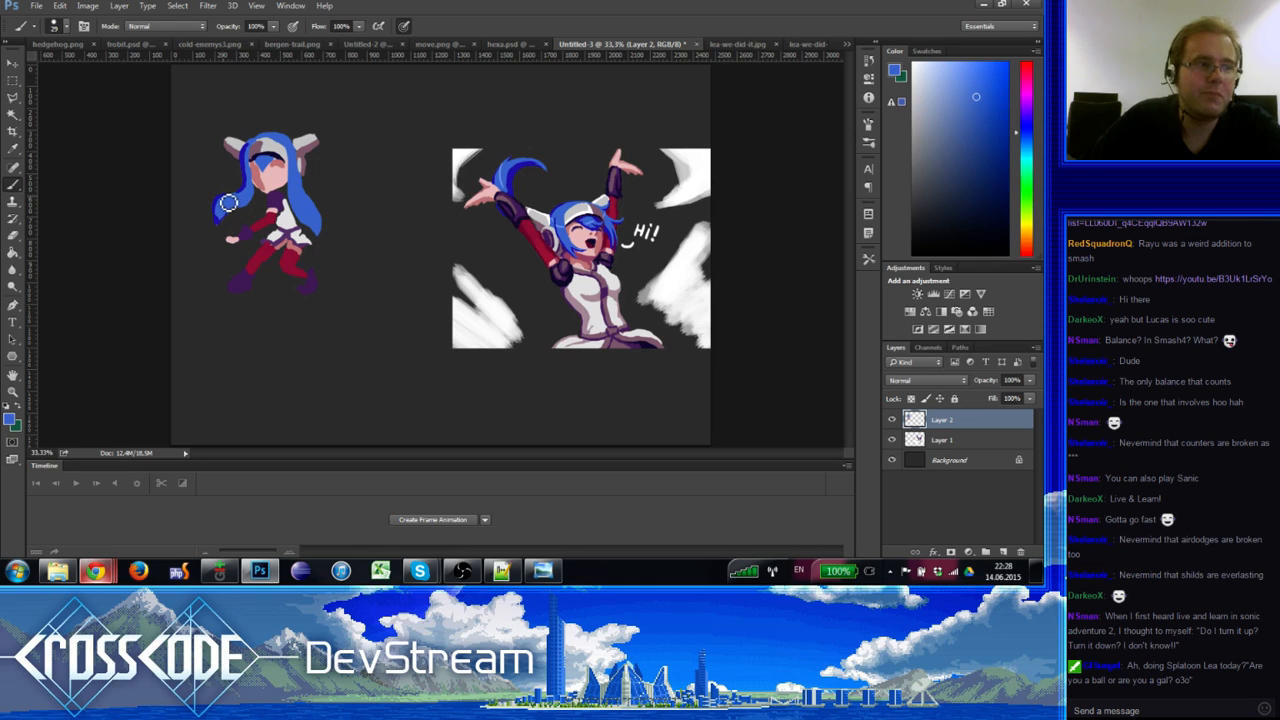
key(e)
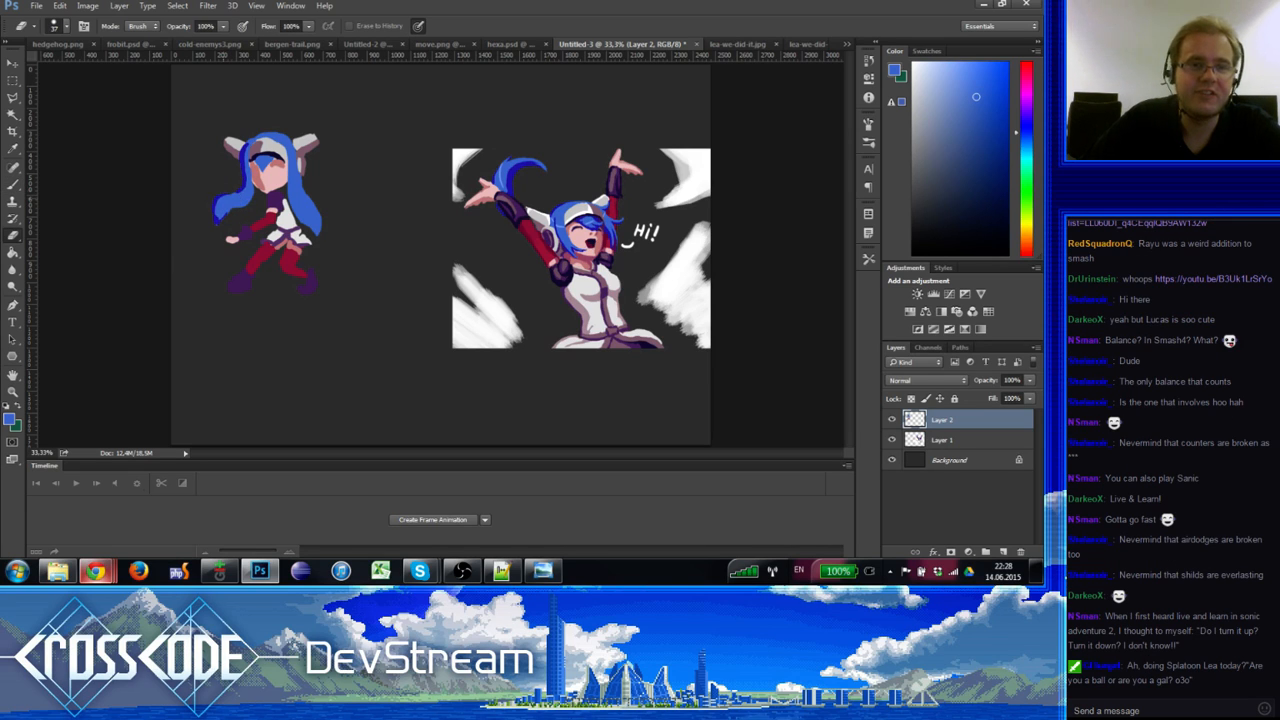
key(b)
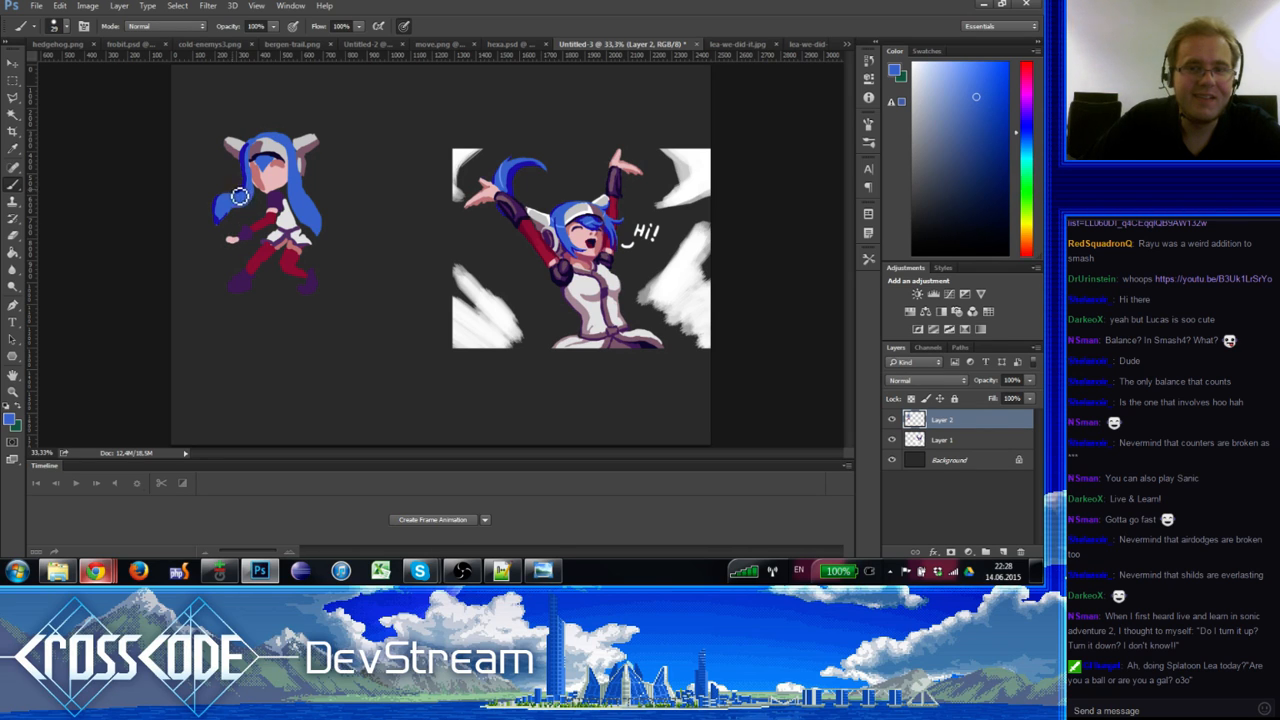
key(e)
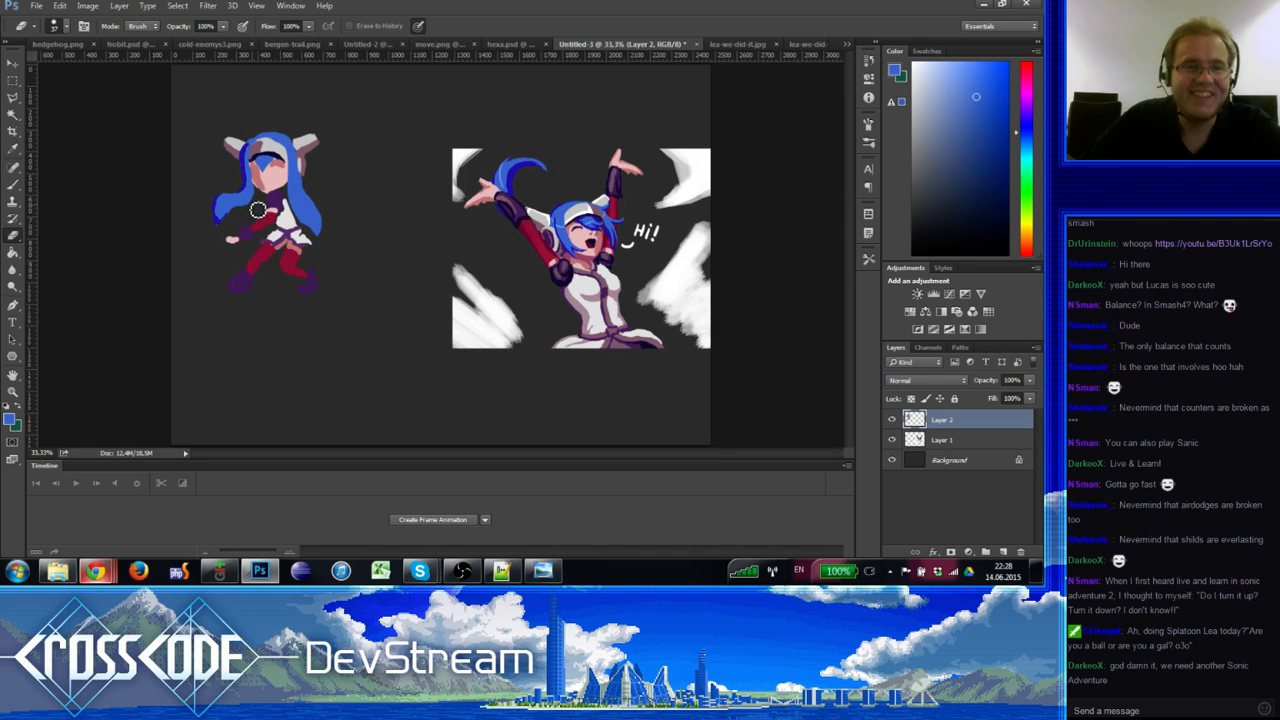
key(b)
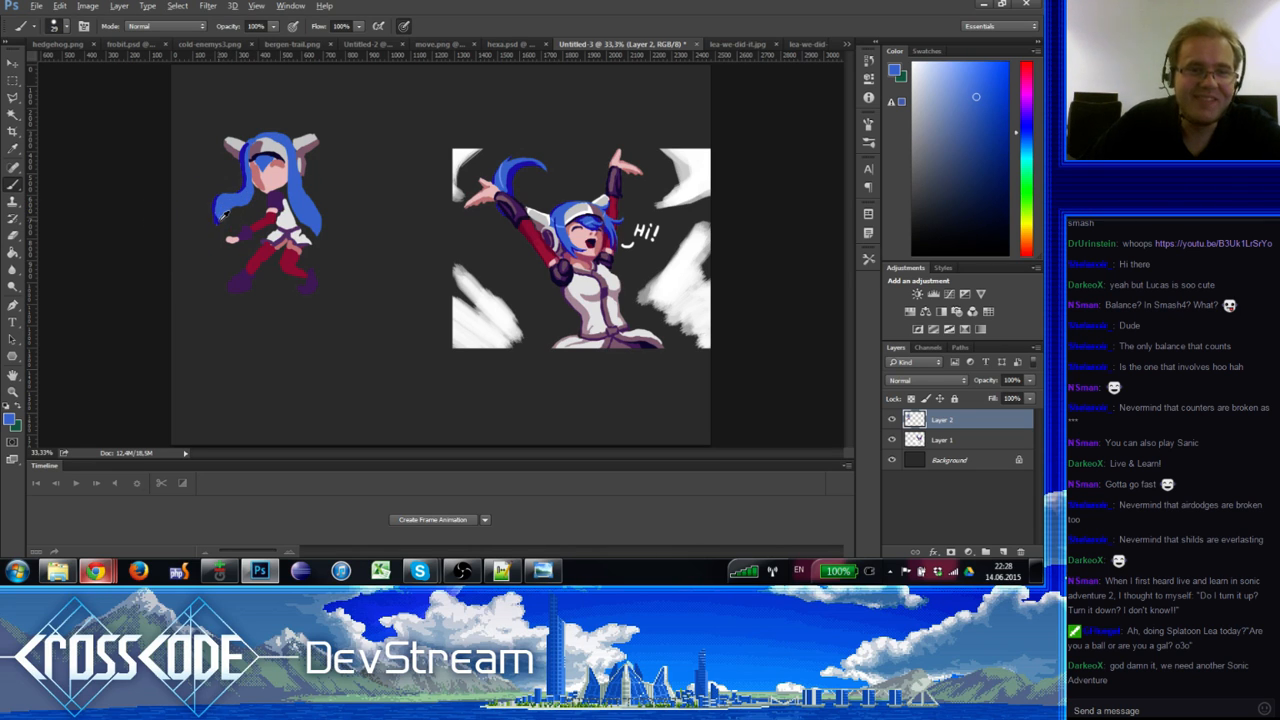
Step: Paint a blue stroke extending the chibi's right hair strand upward
alt+click(218, 222)
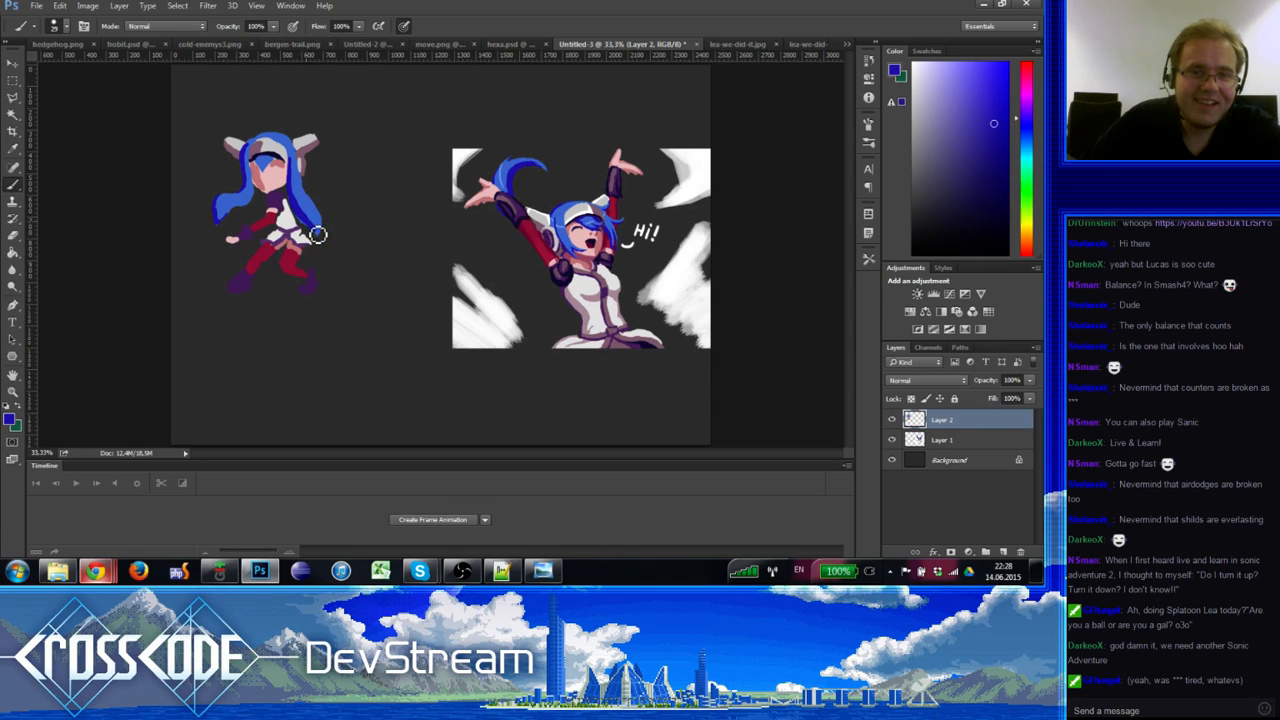
key(e)
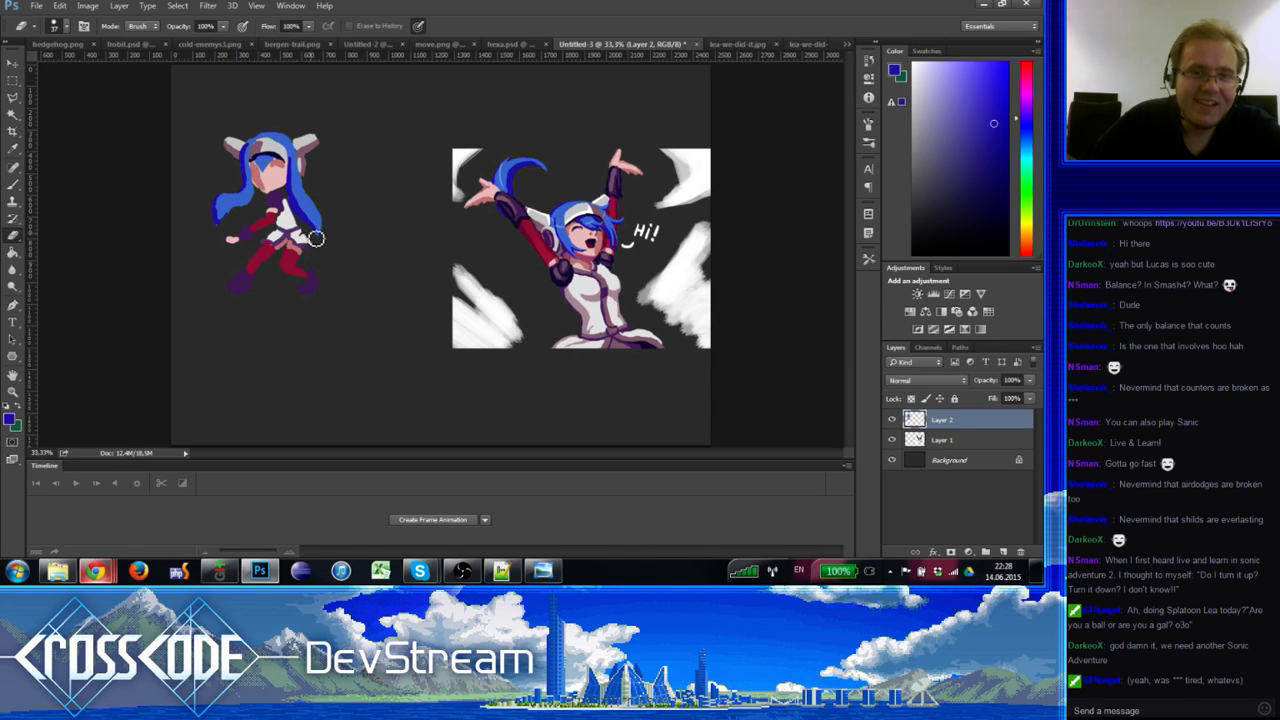
key(b)
alt+click(304, 216)
key(e)
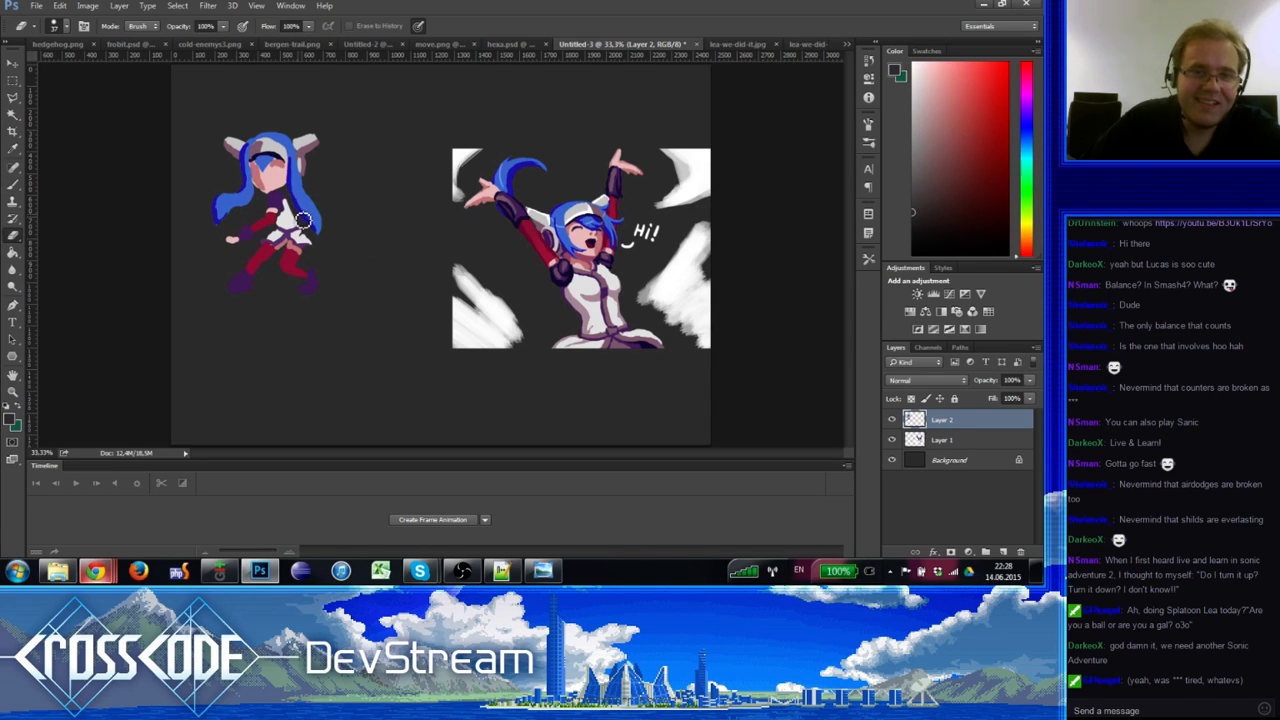
key(b)
alt+click(305, 216)
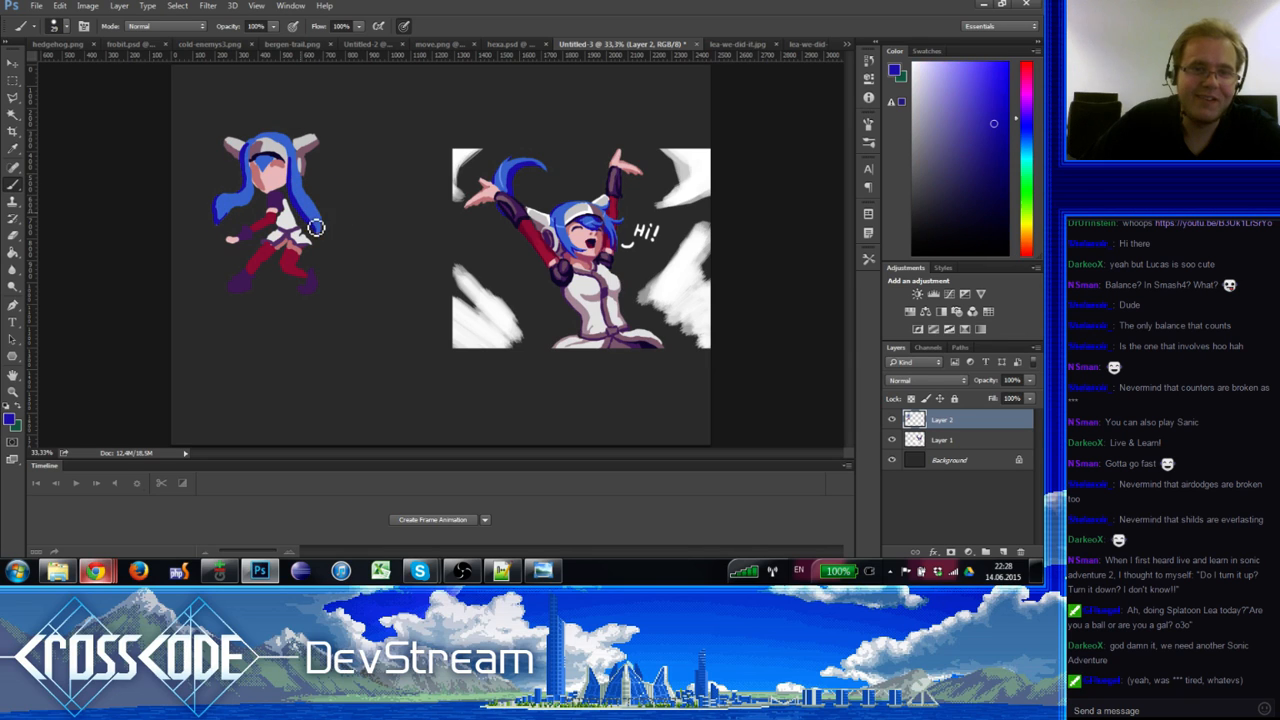
alt+click(306, 226)
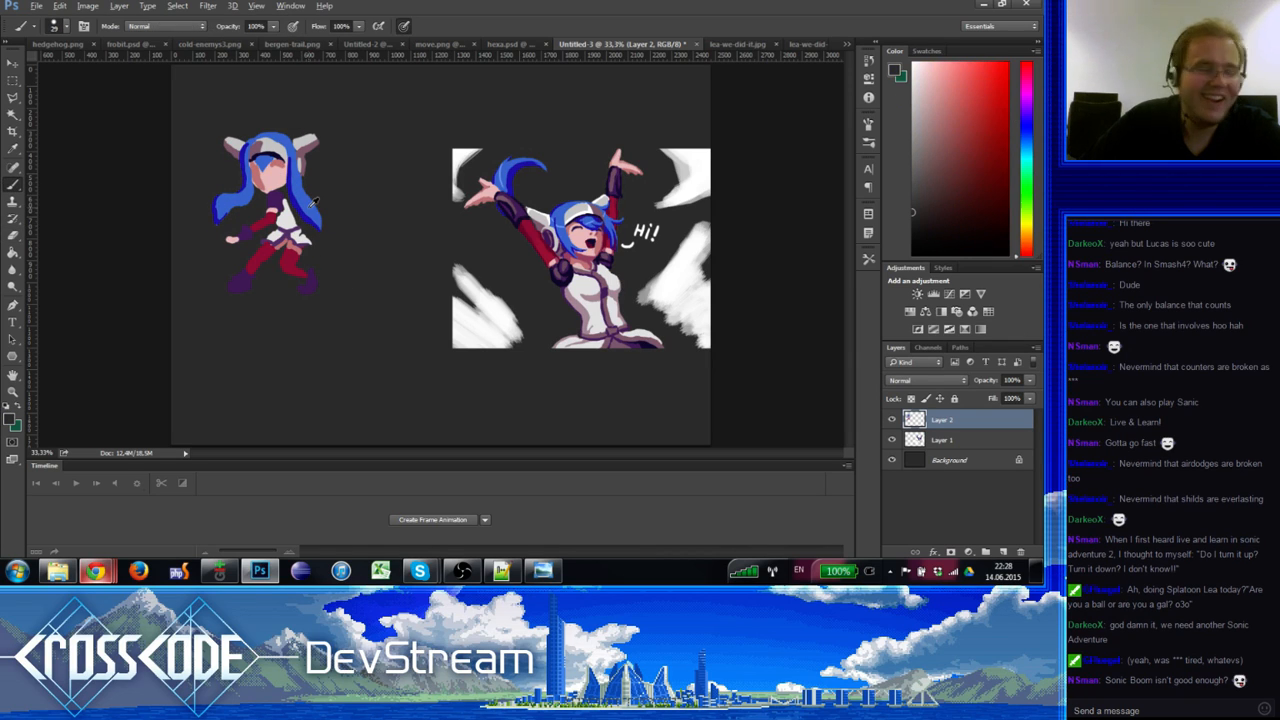
alt+click(314, 201)
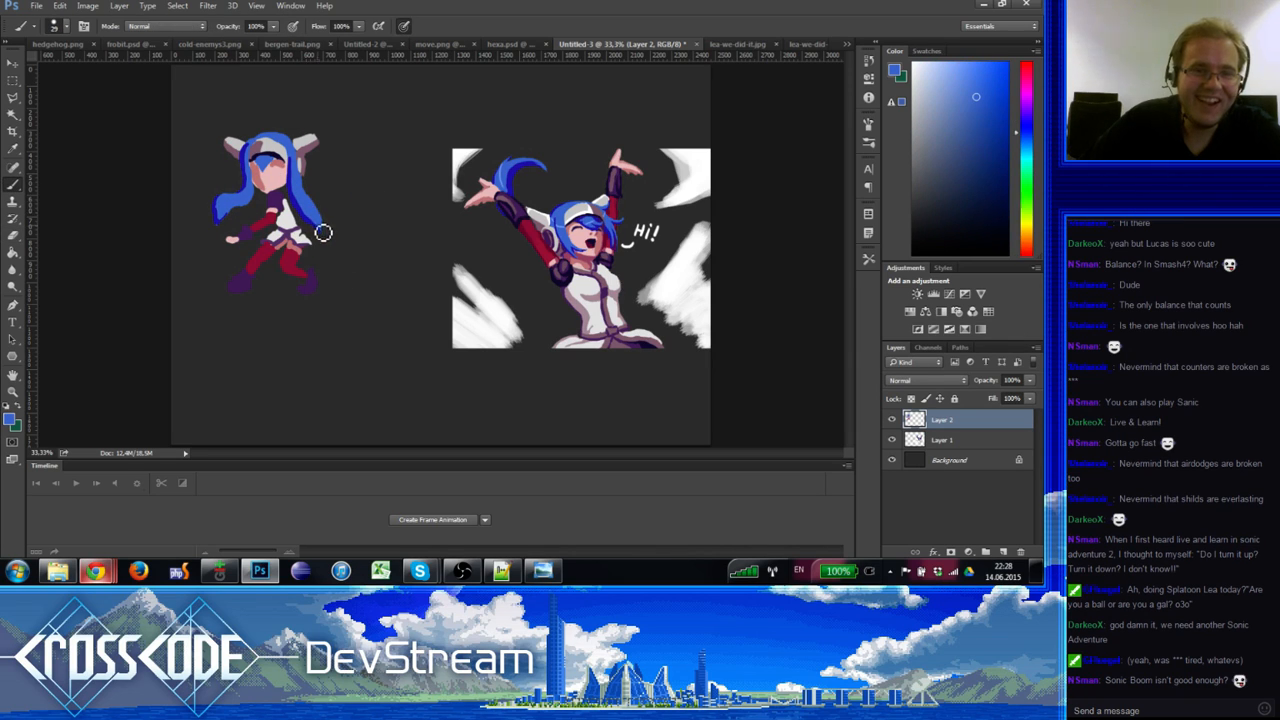
drag(323, 233, 314, 210)
Step: Tidy the extended strand's edges with the eraser, switching between light and dark hair blues
key(e)
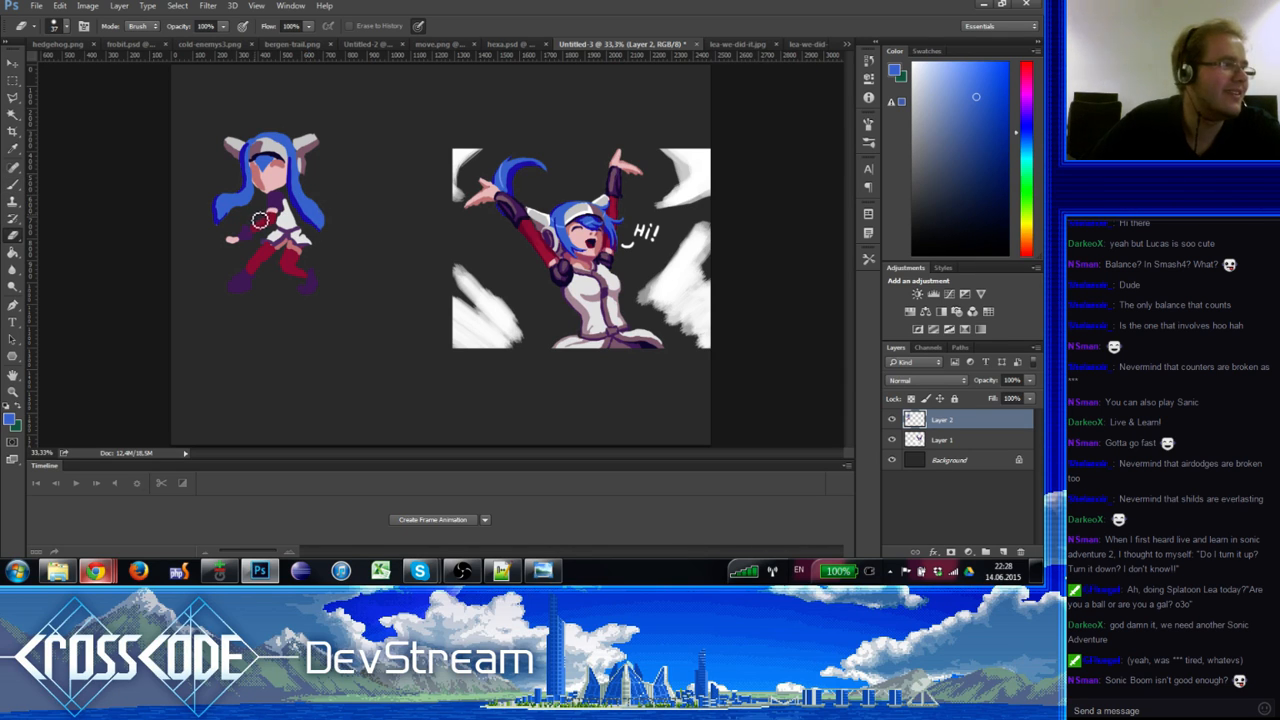
key(b)
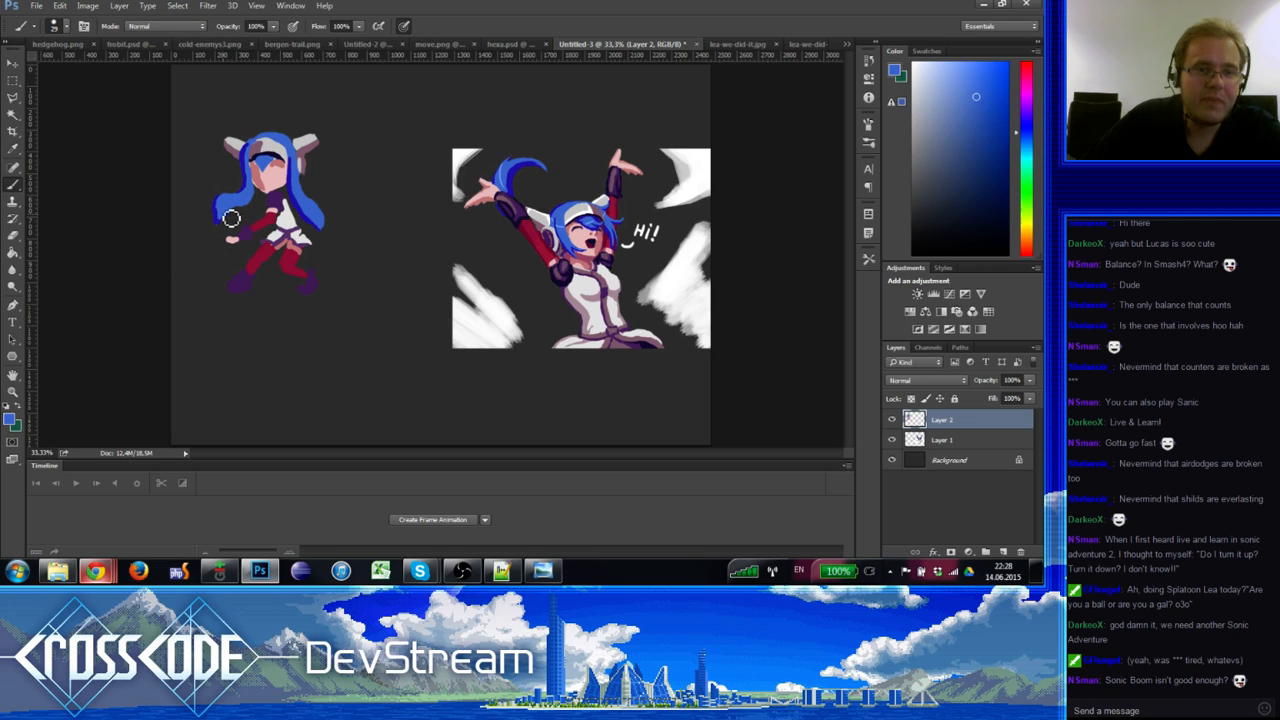
alt+click(297, 199)
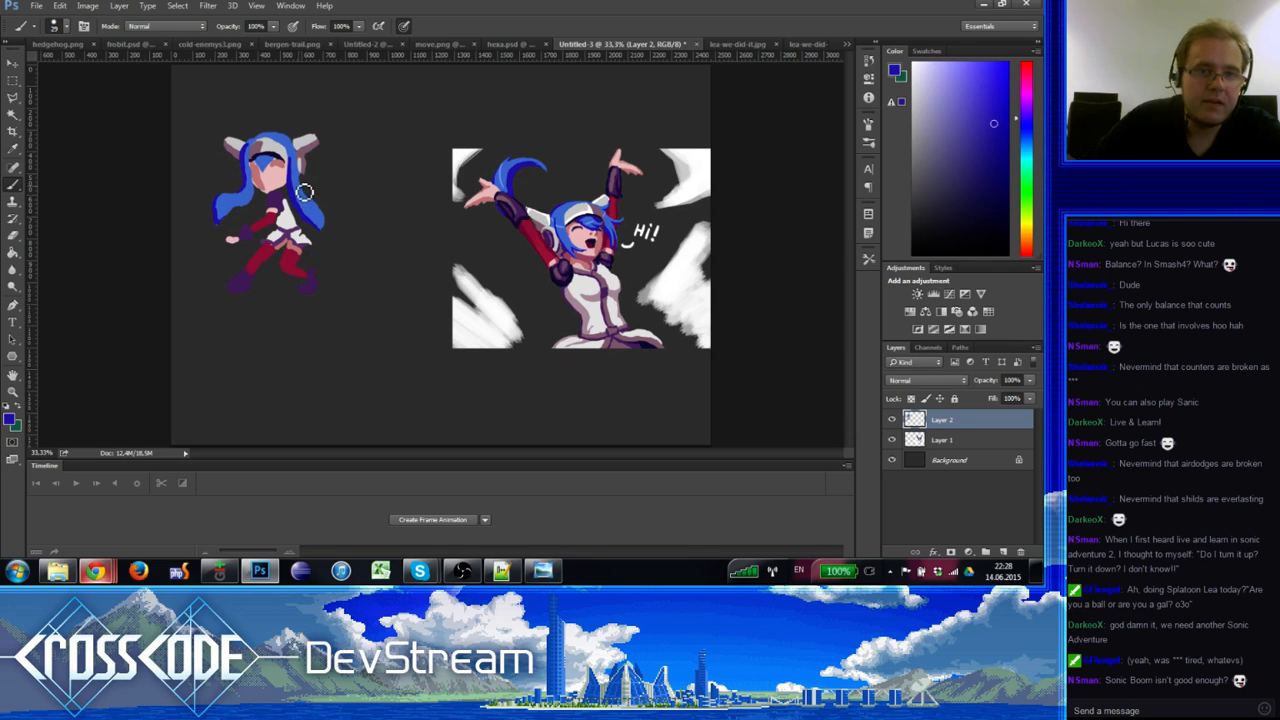
alt+click(299, 171)
alt+click(302, 183)
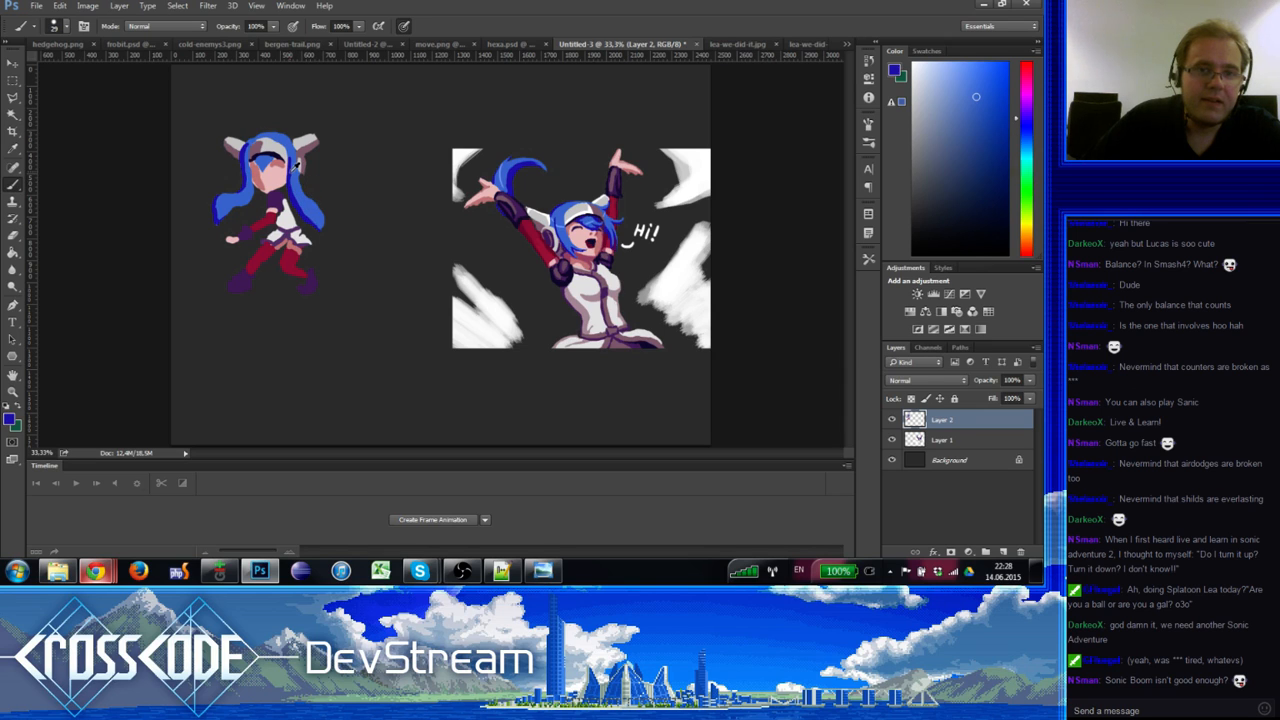
alt+click(296, 142)
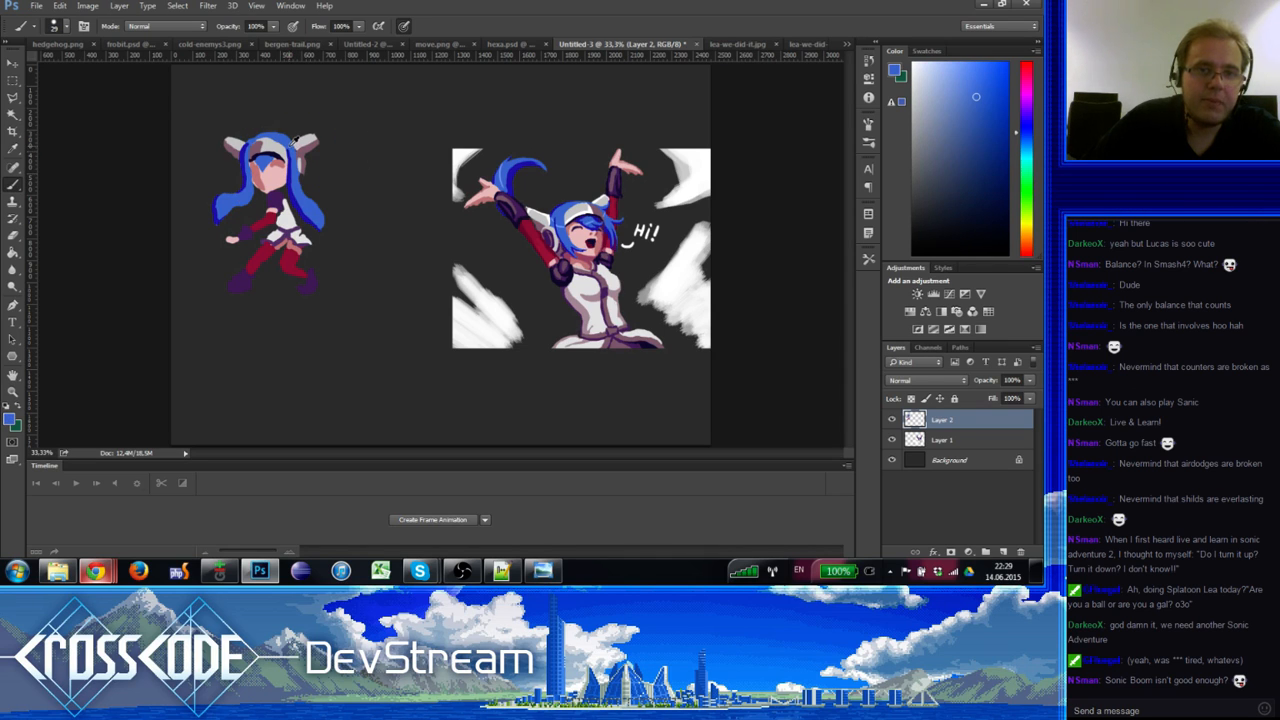
key(e)
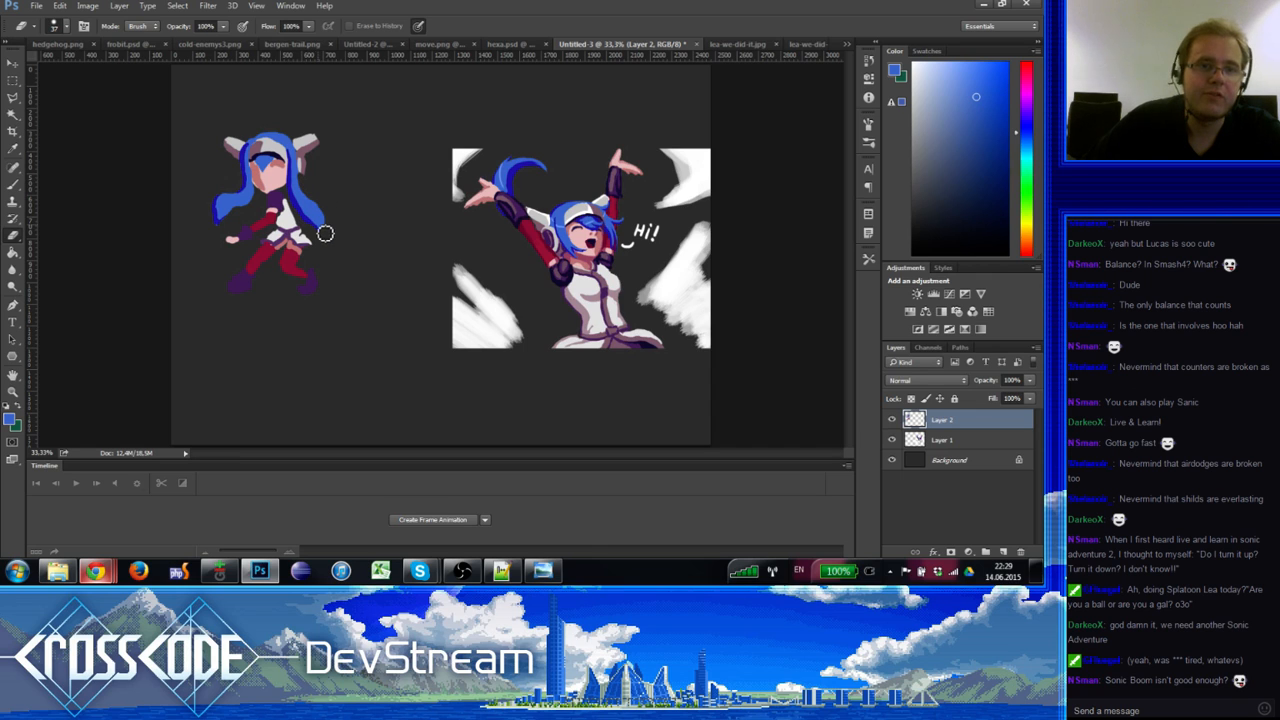
key(b)
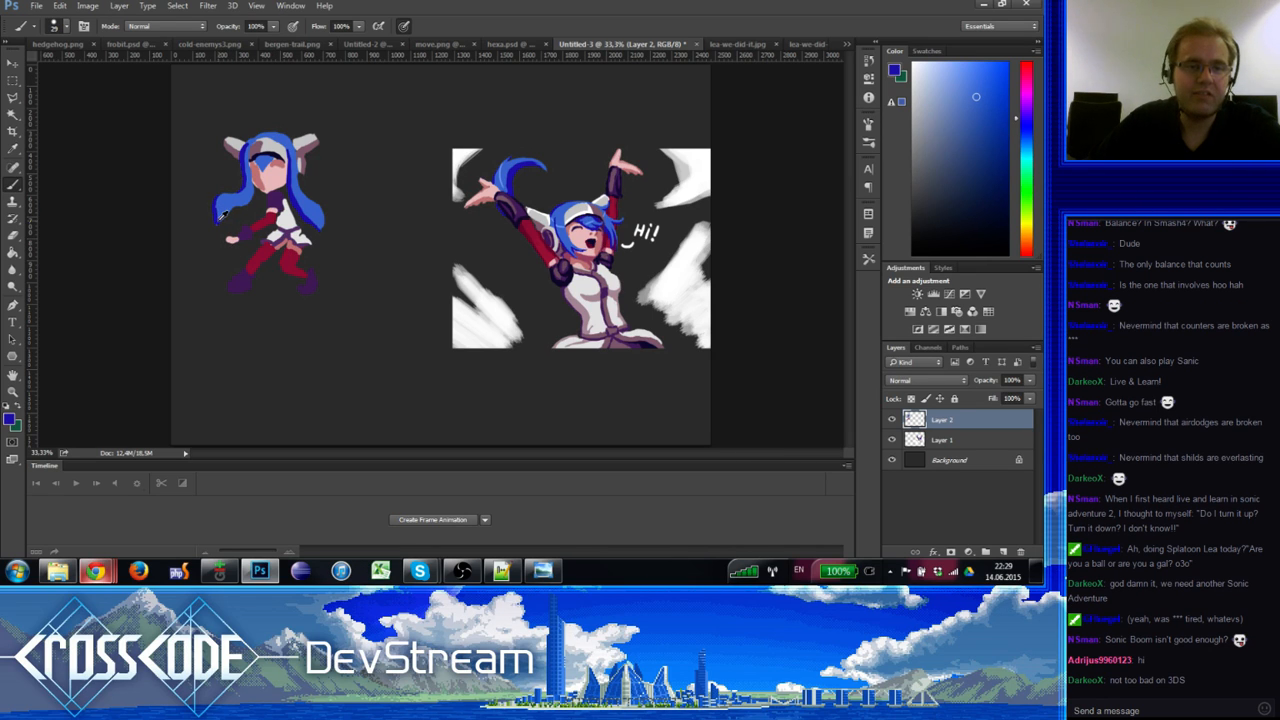
Step: Shade the left hair tip with small dark and light blue dabs and strokes
alt+click(228, 202)
alt+click(221, 214)
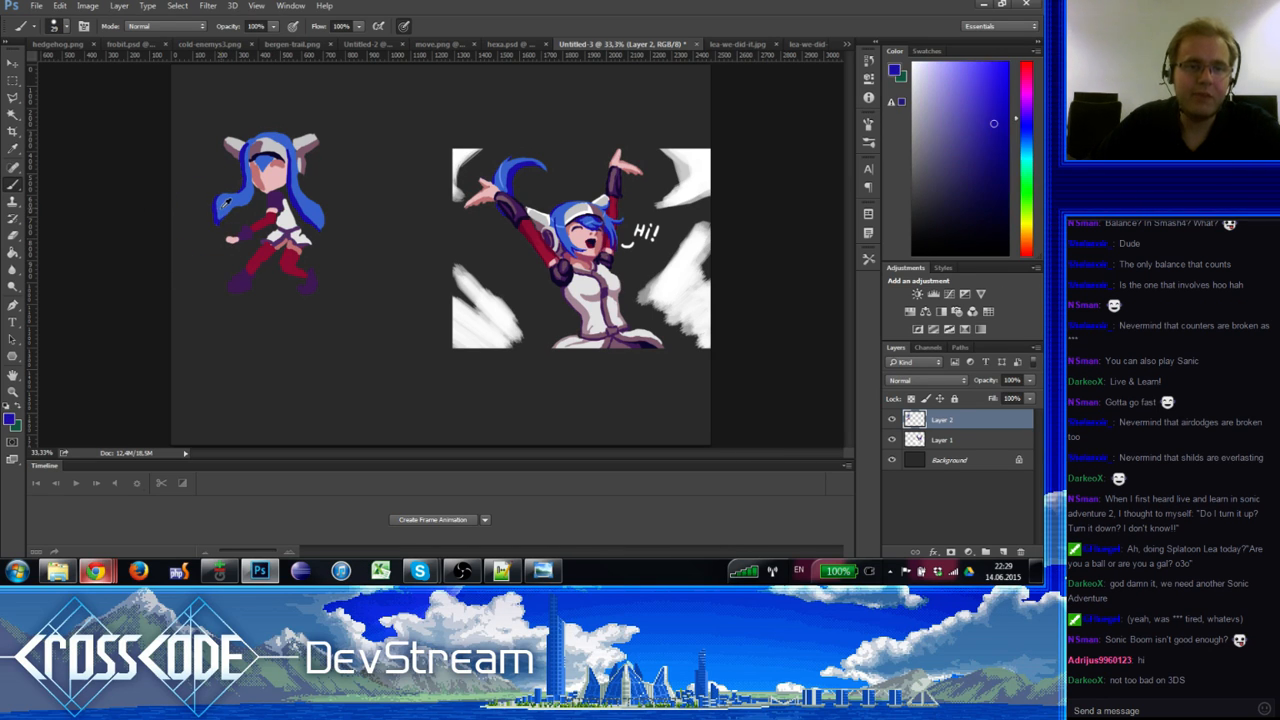
alt+click(225, 208)
alt+click(222, 215)
alt+click(230, 200)
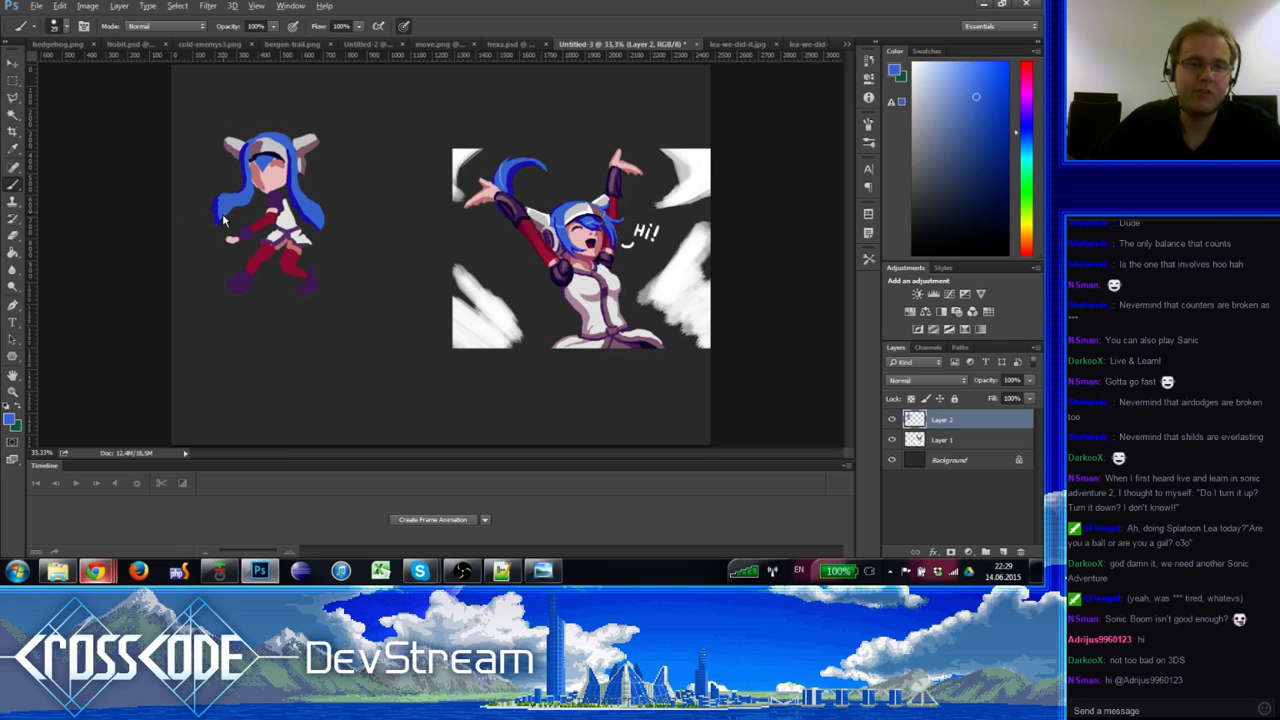
alt+click(219, 211)
alt+click(229, 204)
drag(222, 200, 227, 208)
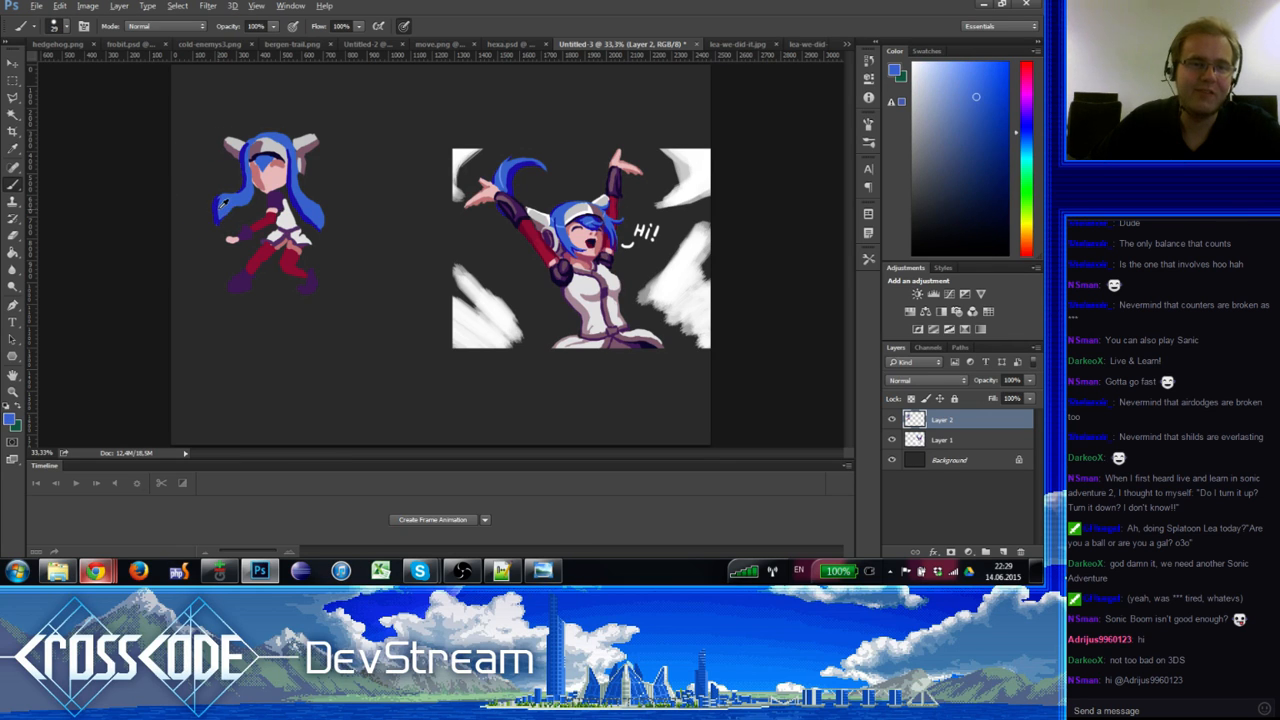
alt+click(228, 204)
alt+click(229, 201)
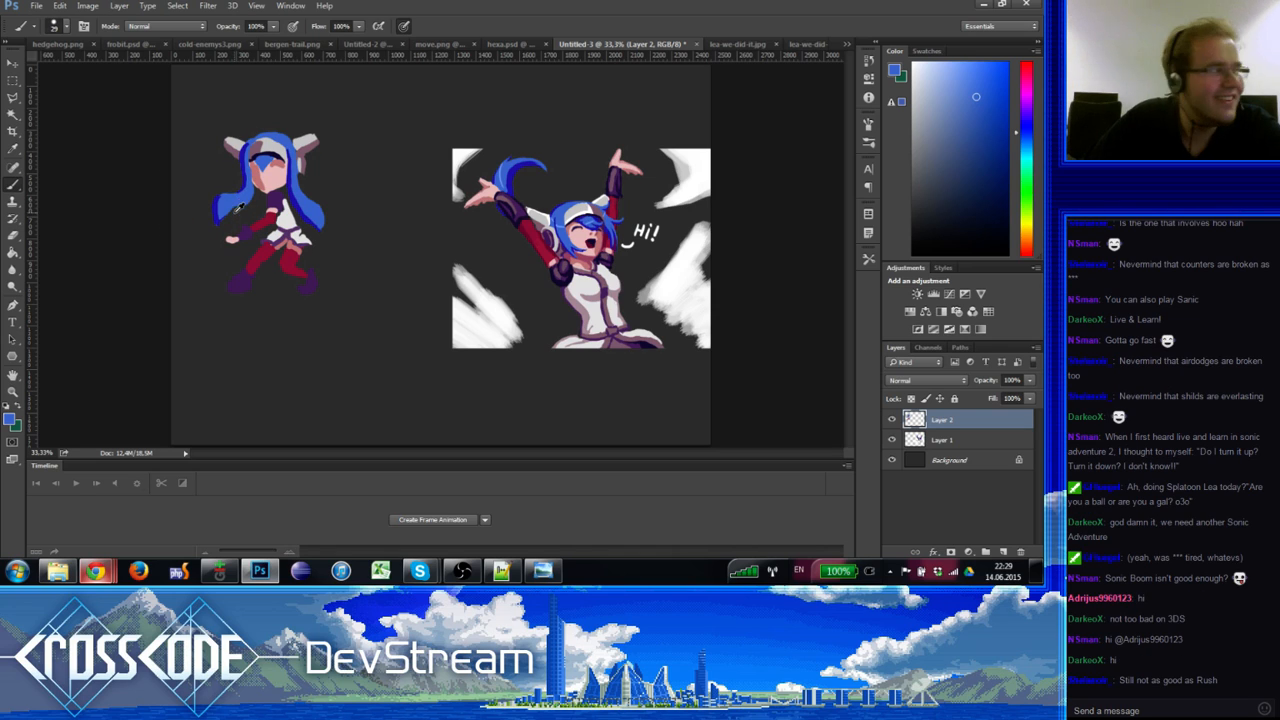
alt+click(298, 140)
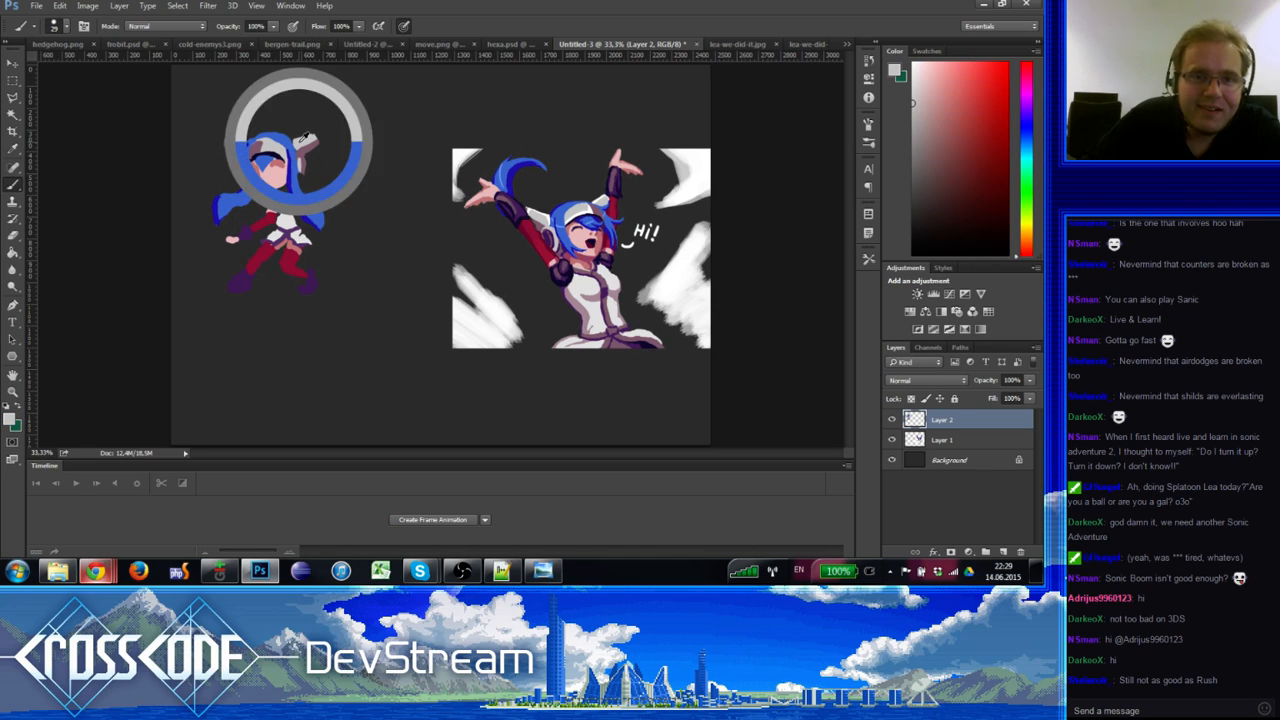
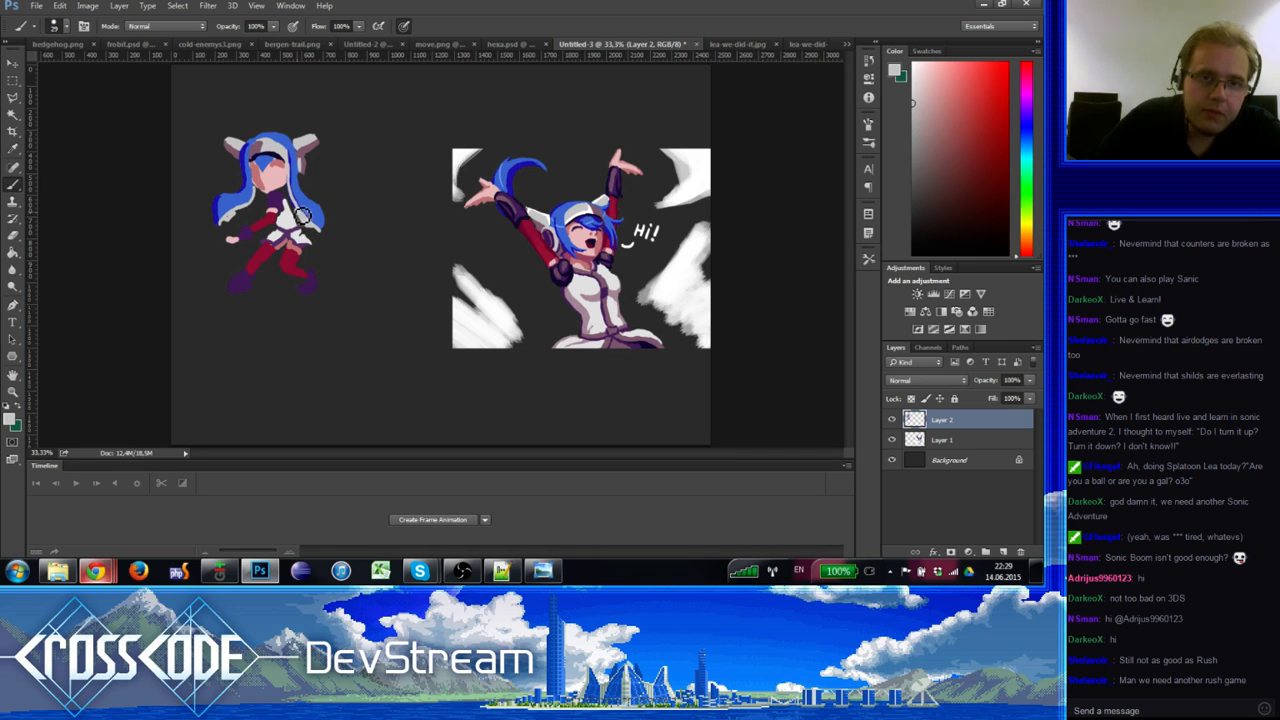
Step: Paint the right edge of the hair in the sampled hair blue, then pick a lighter blue
key(e)
key(b)
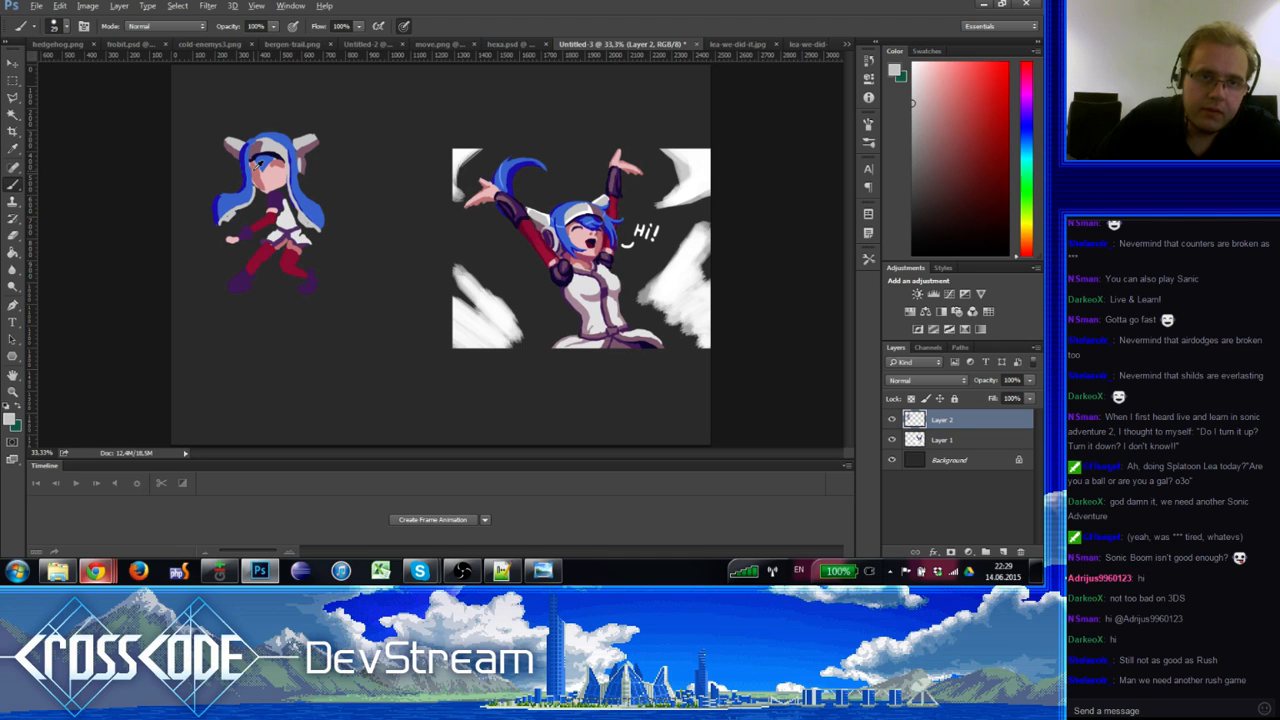
alt+click(247, 155)
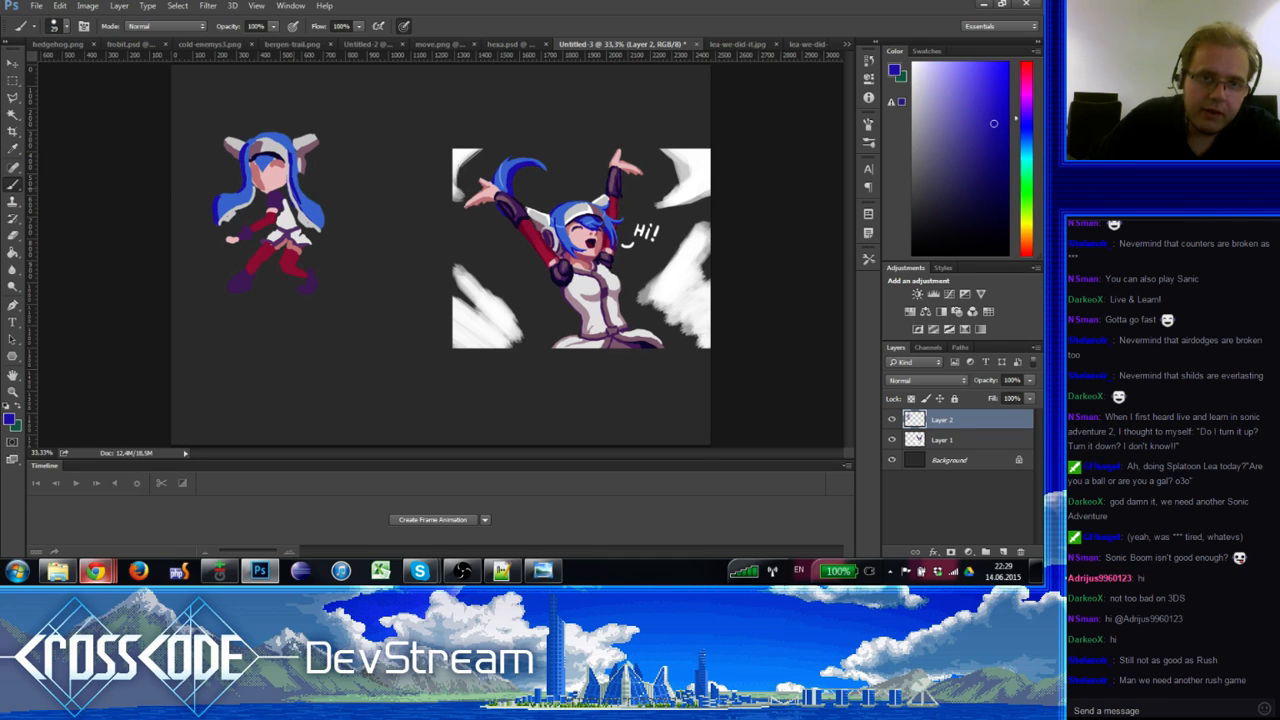
drag(313, 220, 305, 208)
alt+click(318, 212)
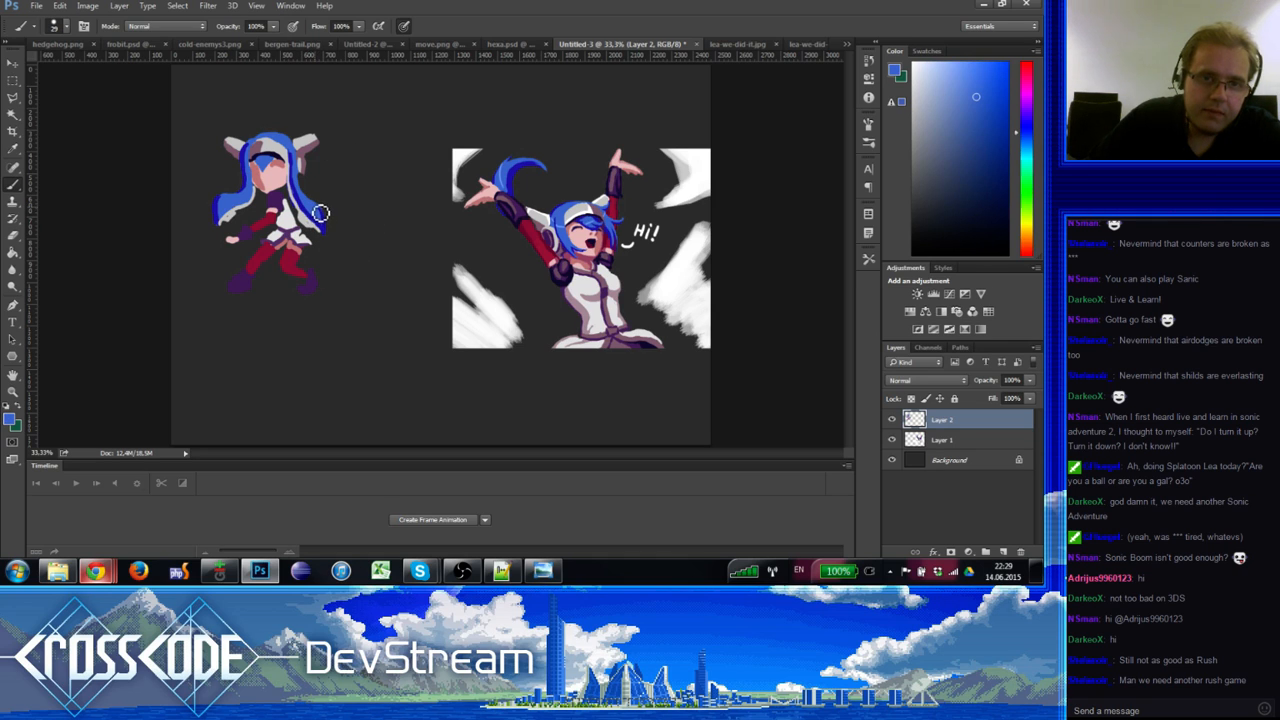
Step: Darken the left foot with purple and paint greyish-pink over both boots
alt+click(244, 280)
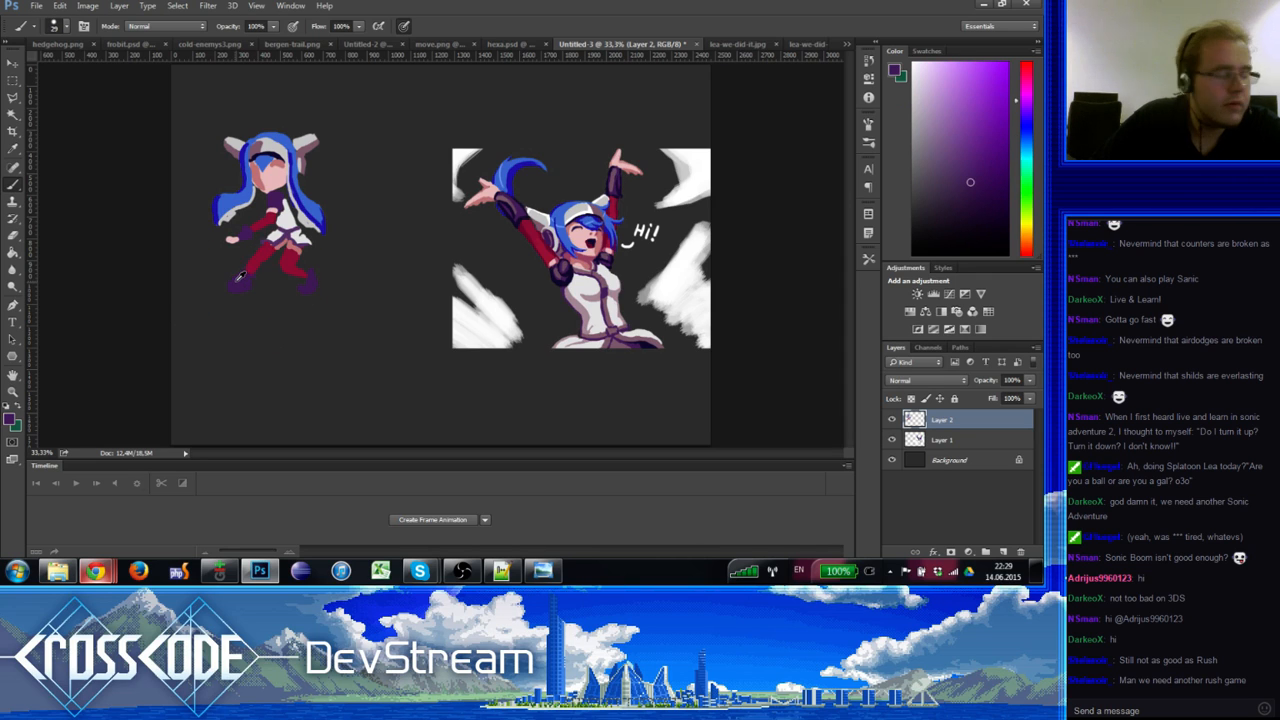
click(237, 290)
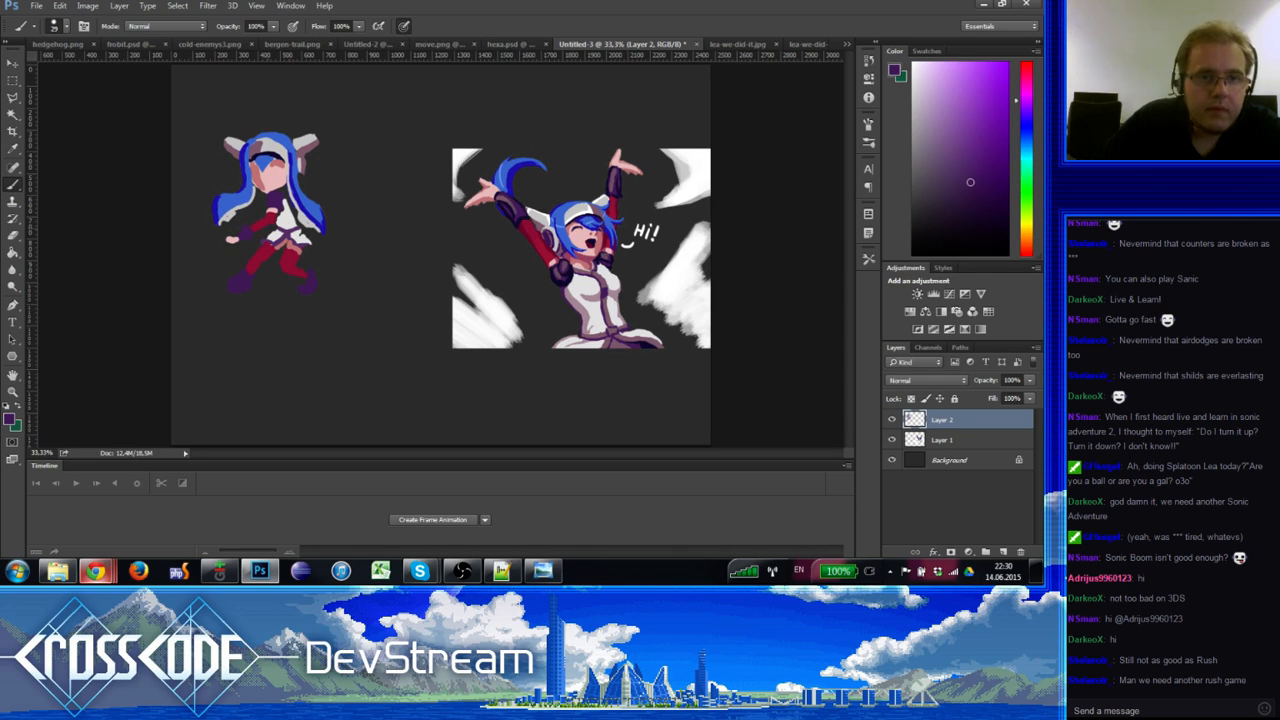
alt+click(576, 294)
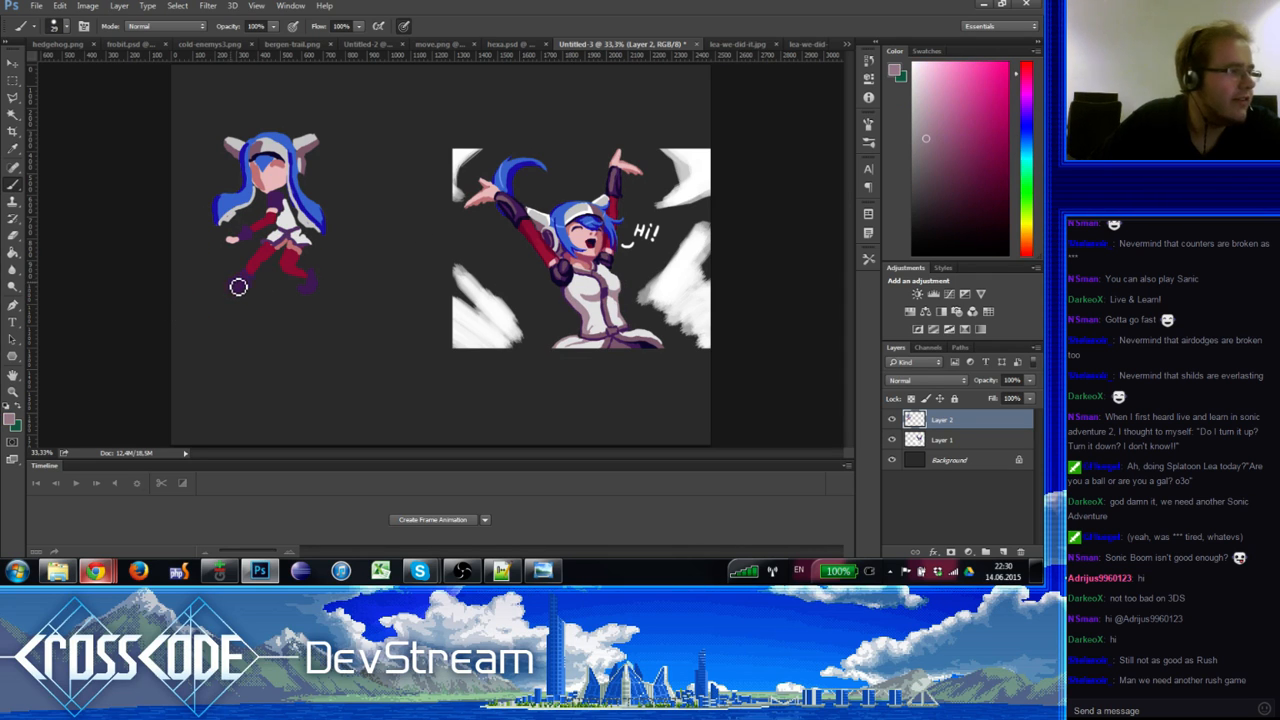
drag(245, 271, 250, 289)
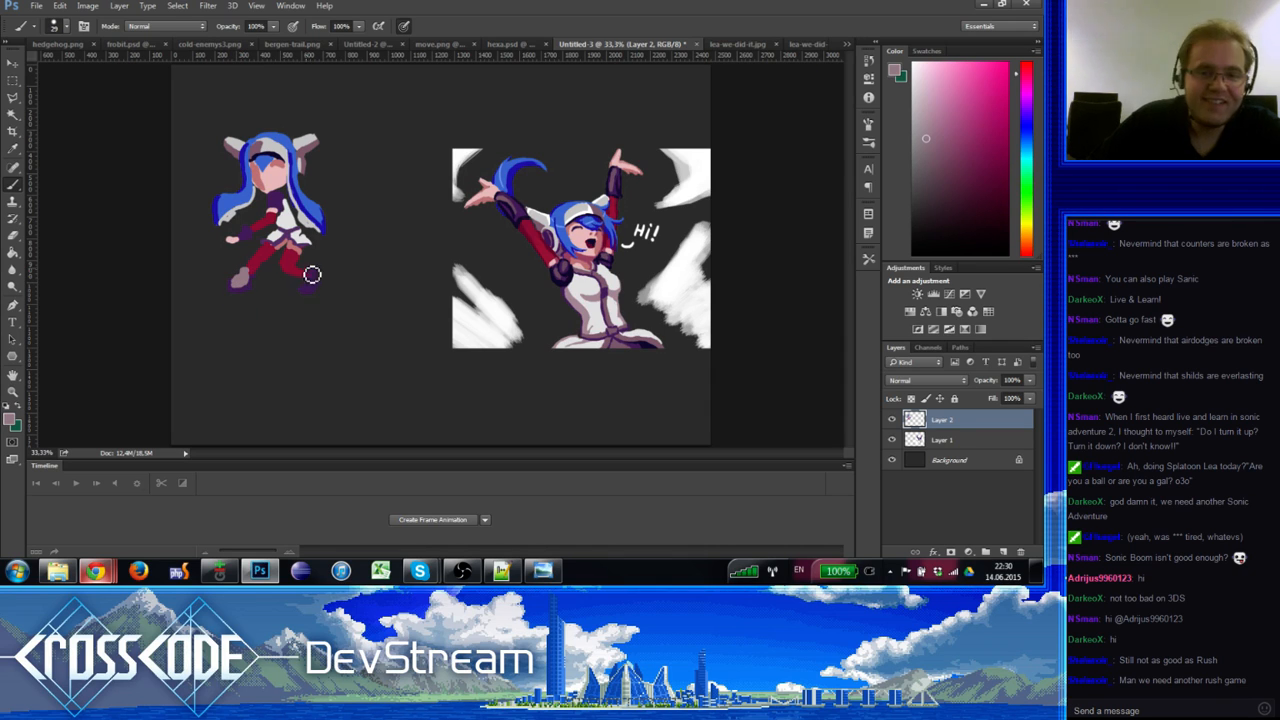
drag(311, 289, 306, 292)
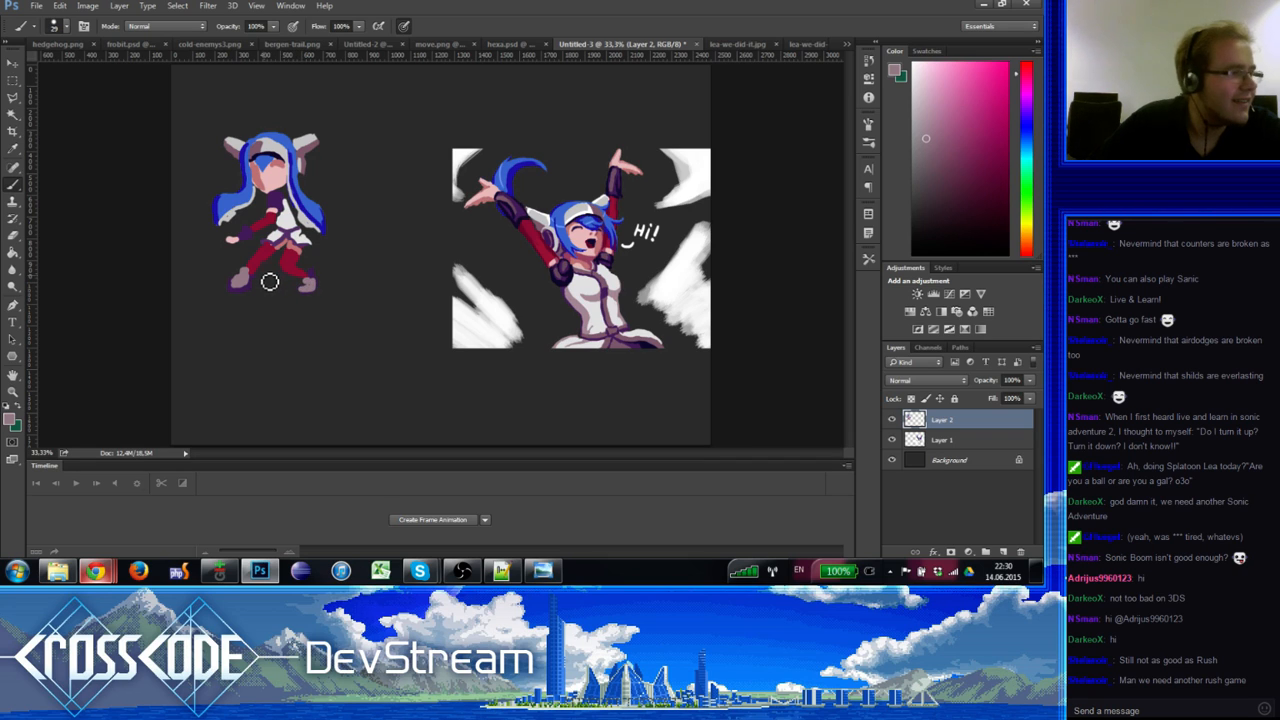
Step: Shade the left foot darker using purple and mauve sampled from the legs and boots
alt+click(266, 262)
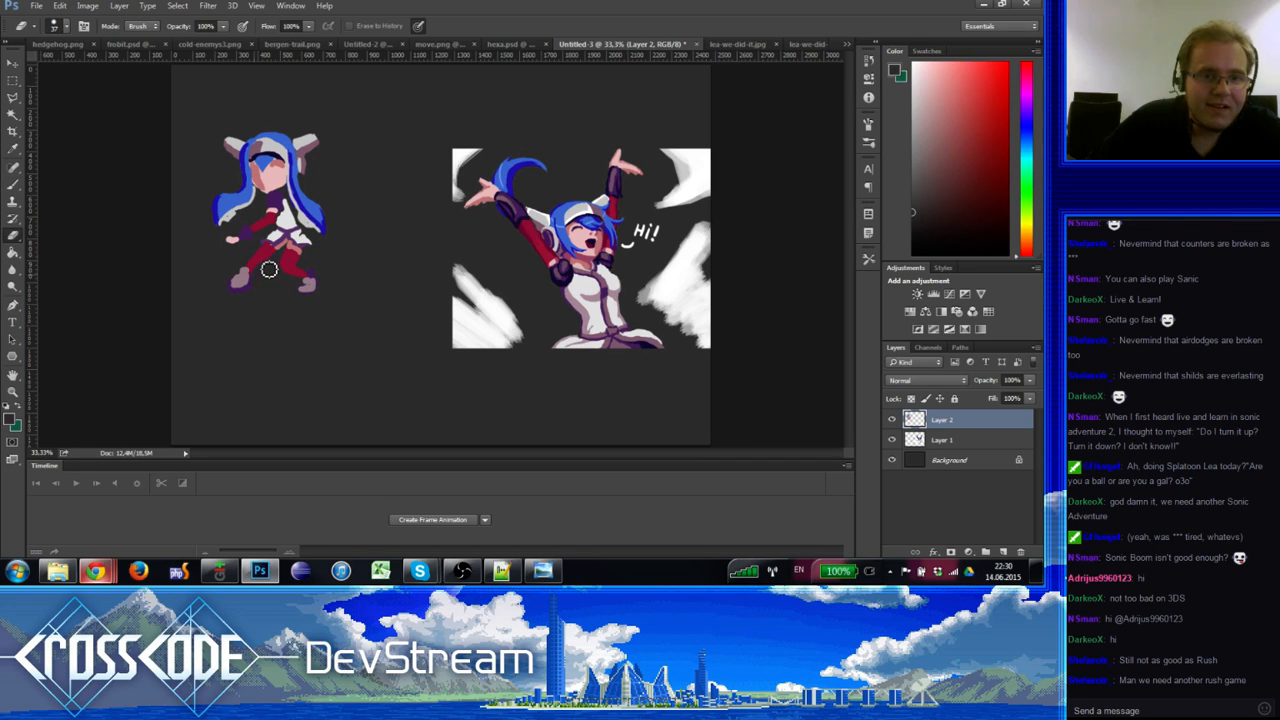
key(b)
alt+click(268, 252)
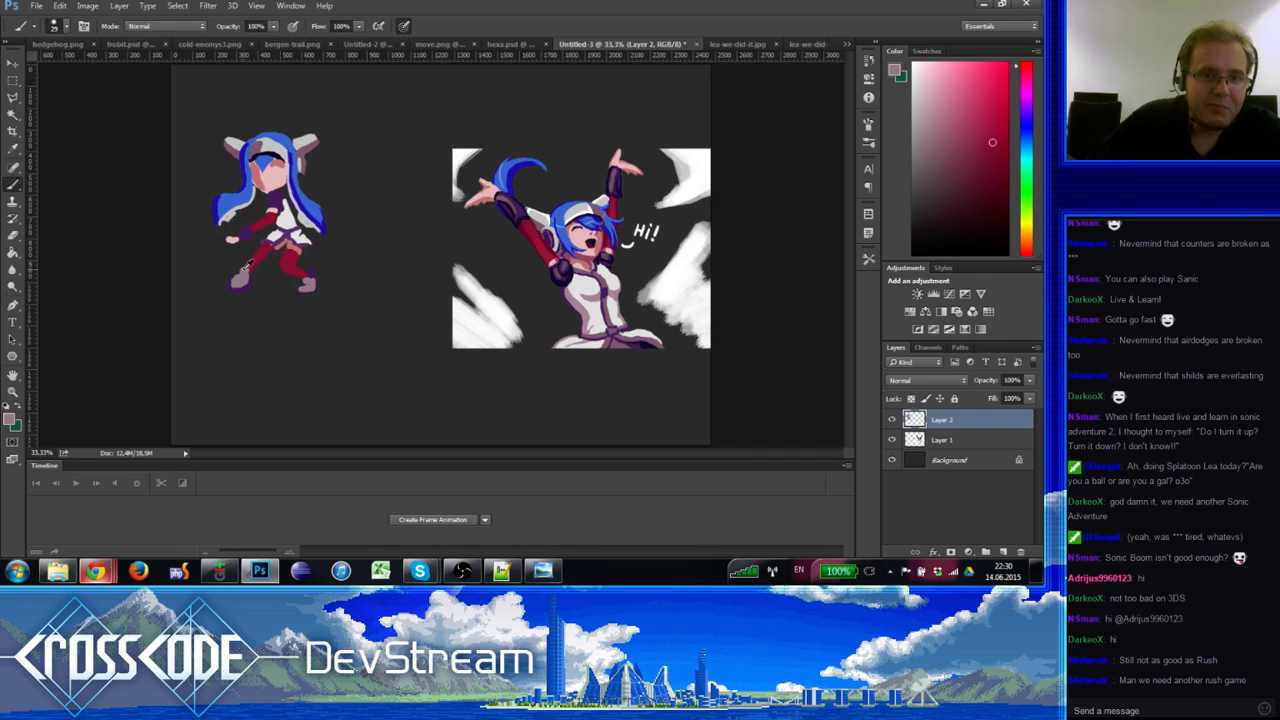
alt+click(243, 270)
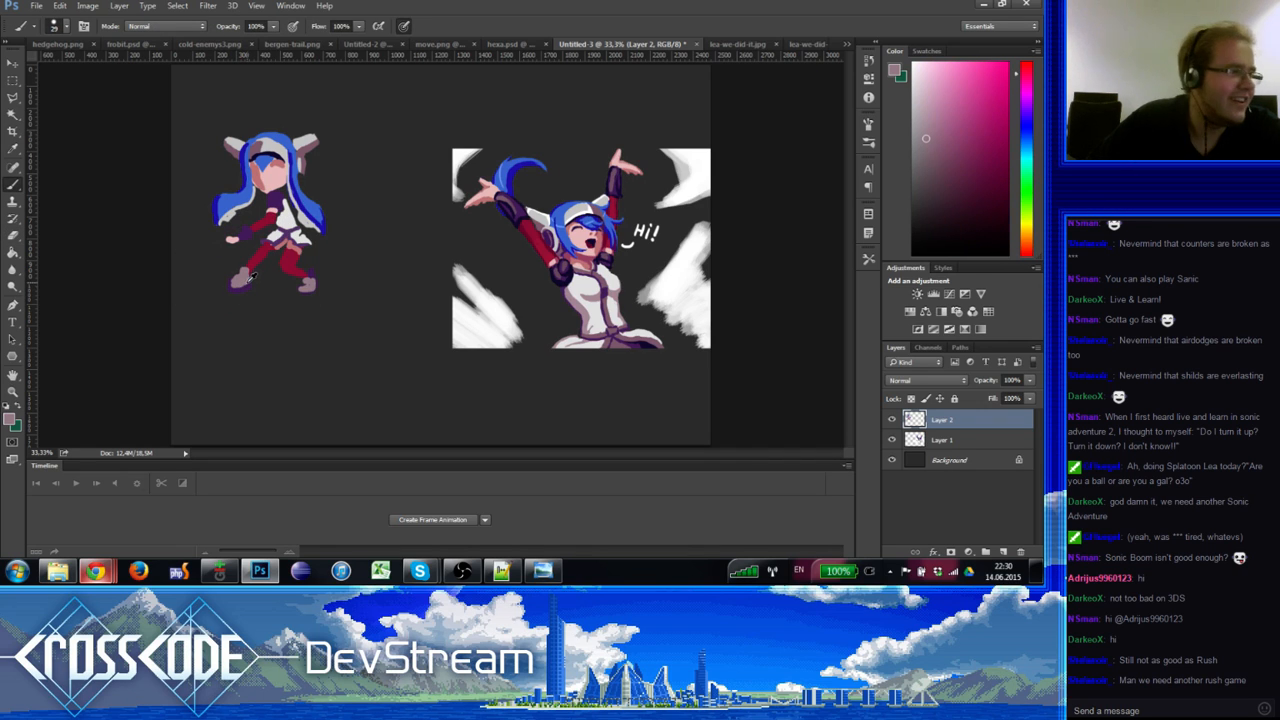
alt+click(248, 285)
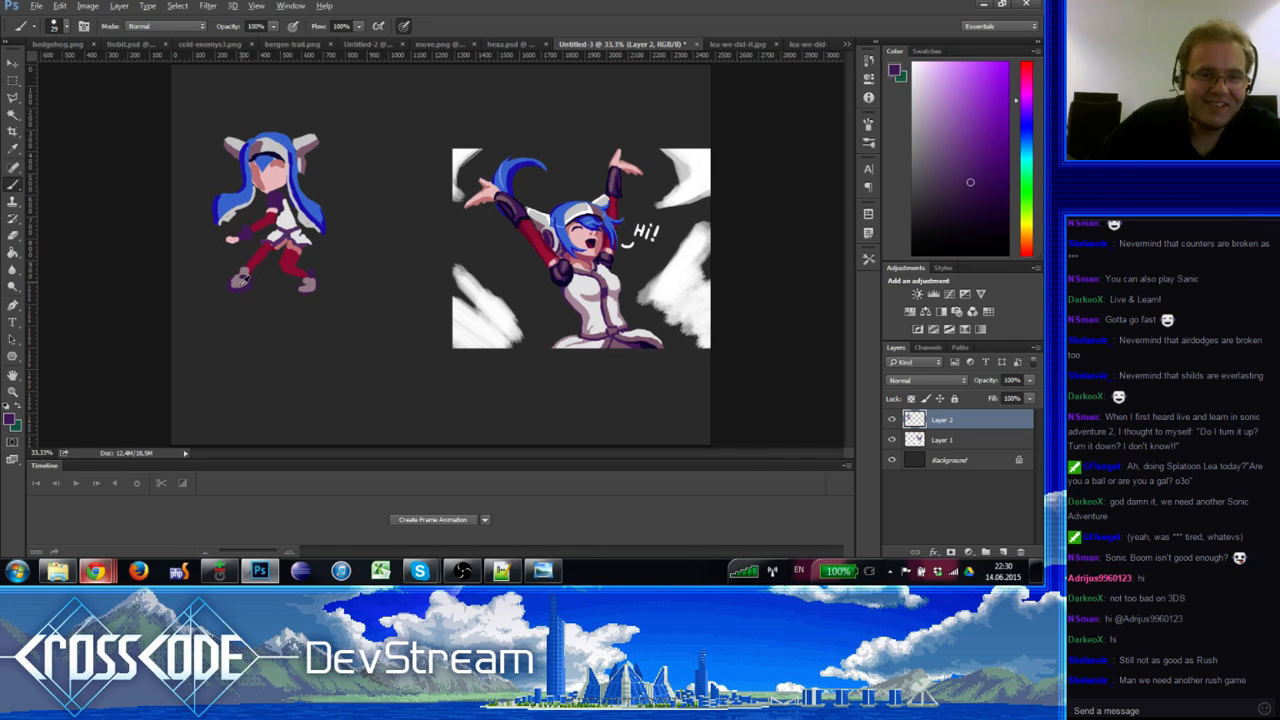
alt+click(239, 283)
drag(247, 295, 232, 287)
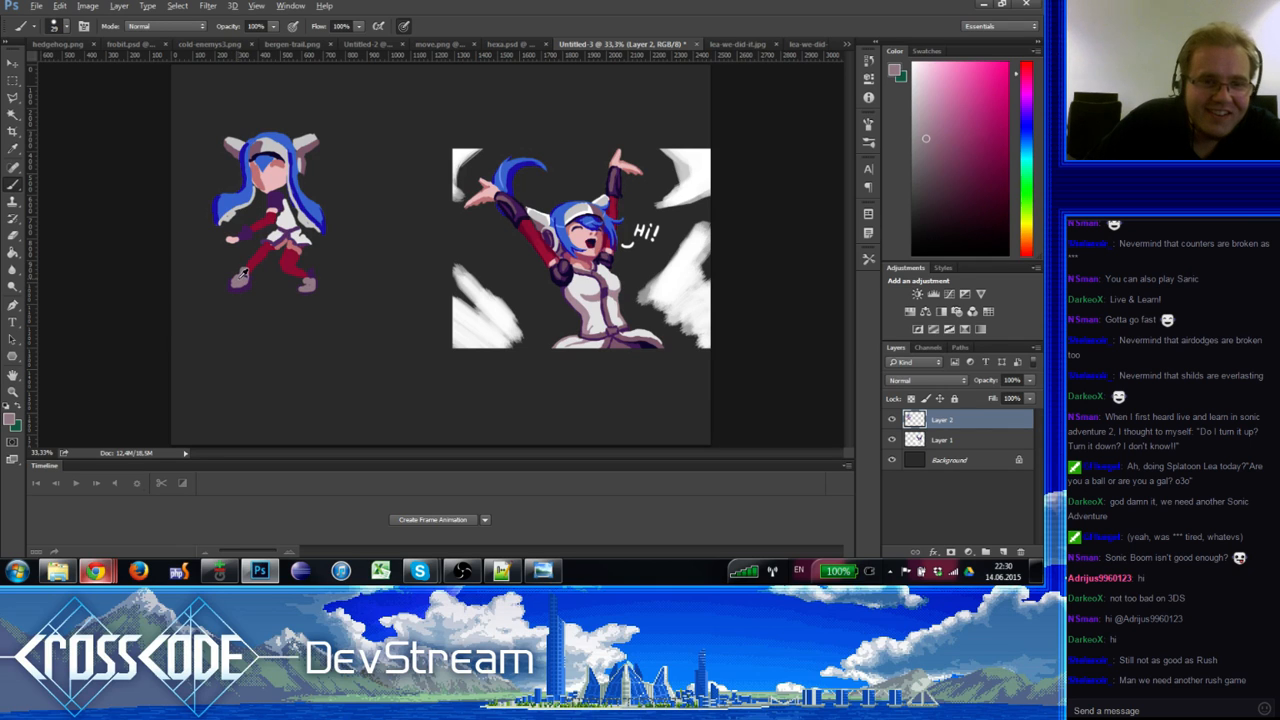
alt+click(230, 290)
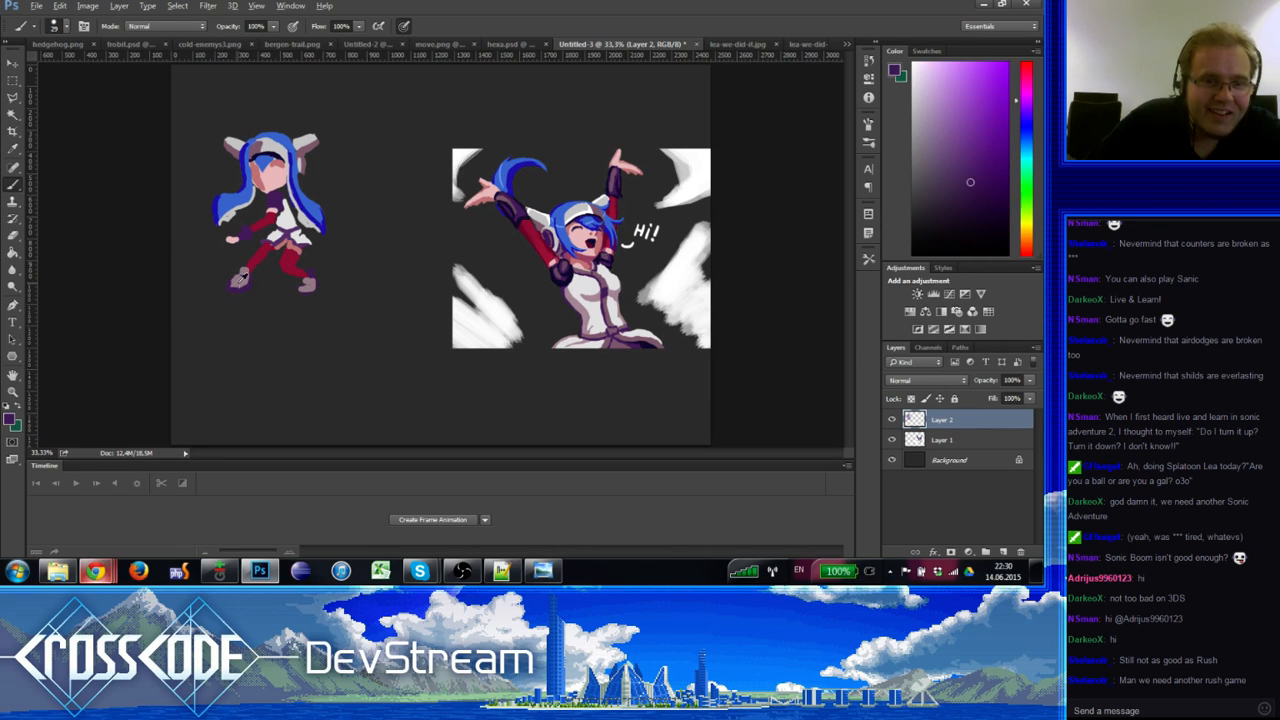
alt+click(235, 283)
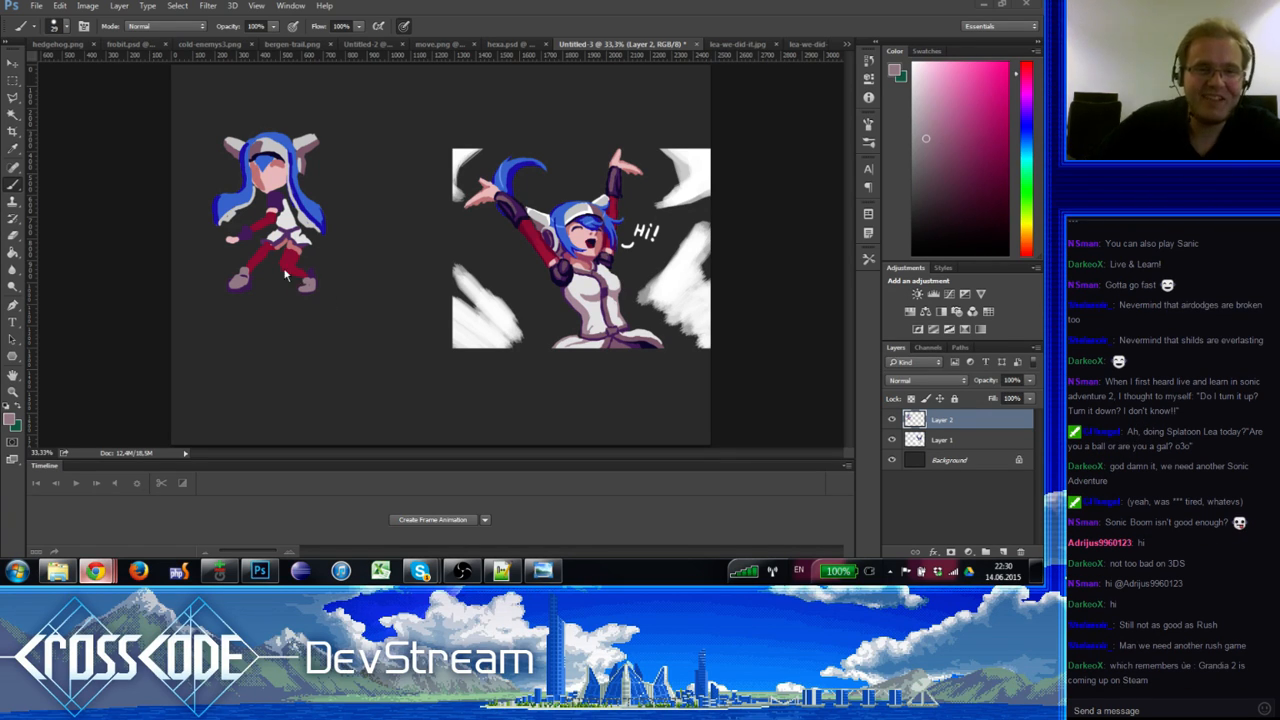
Step: Paint dark purple sampled from the chibi over the red waist and arm
alt+click(232, 240)
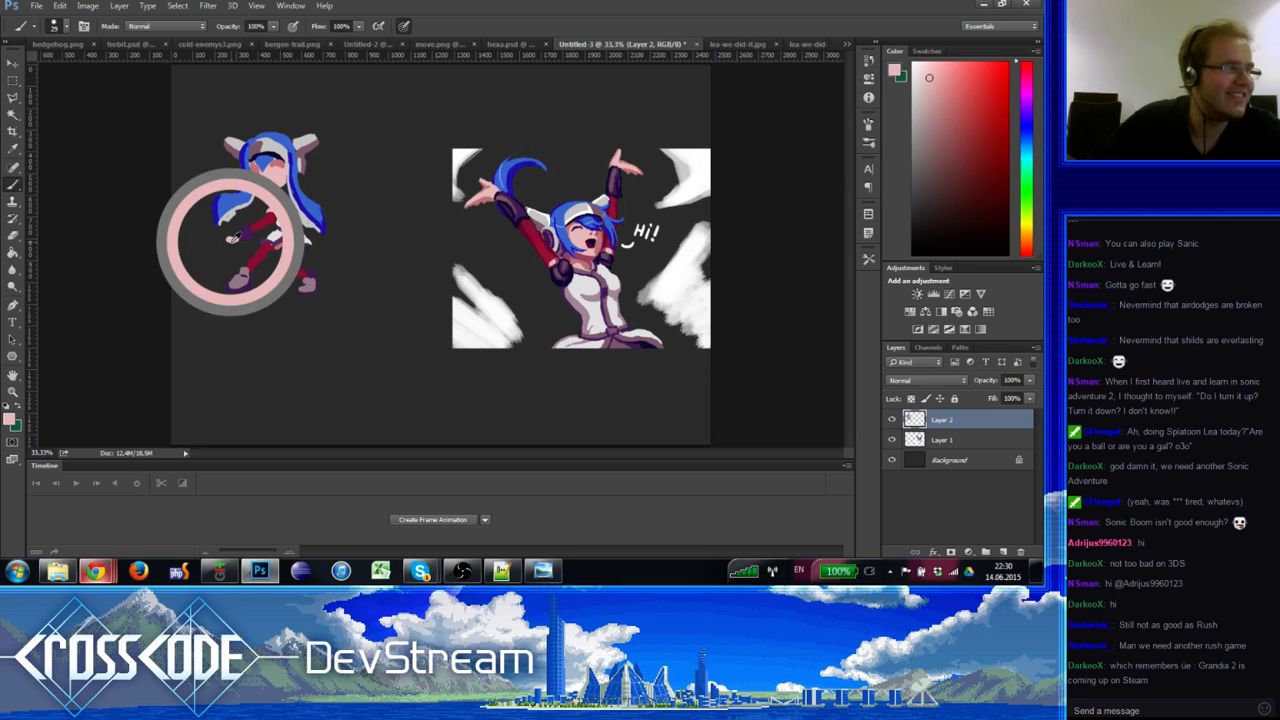
alt+click(233, 236)
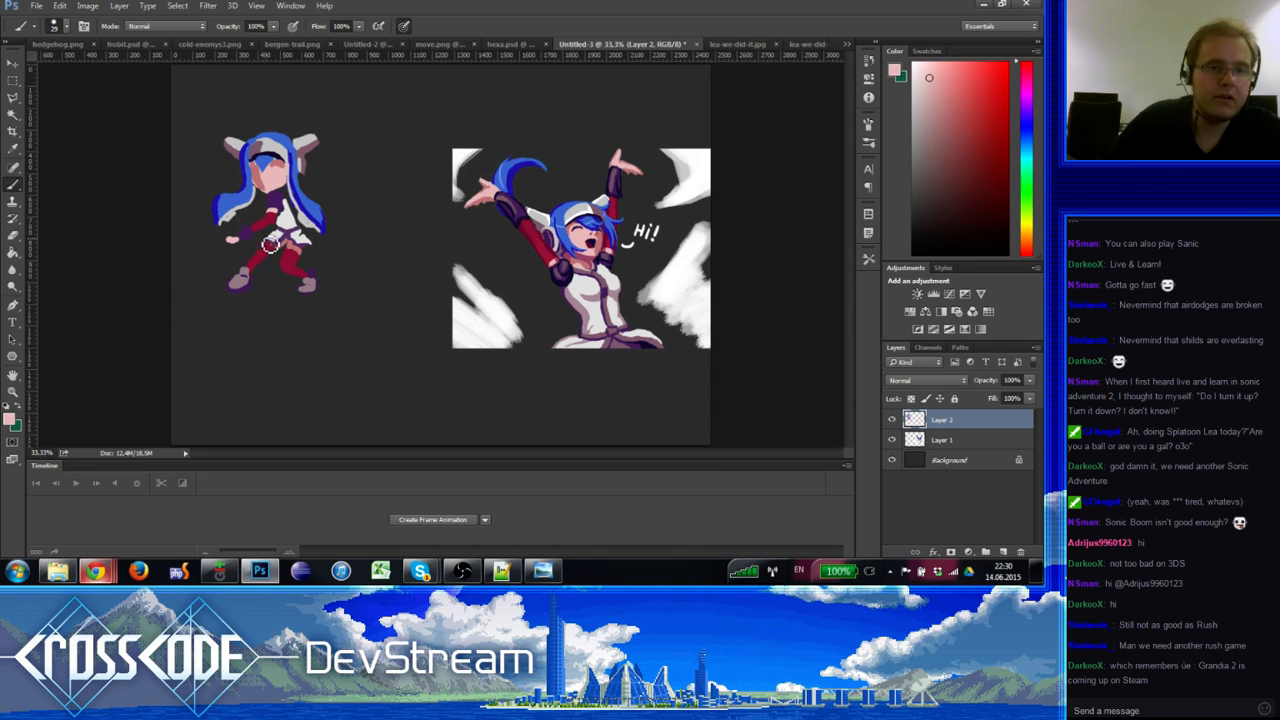
key(e)
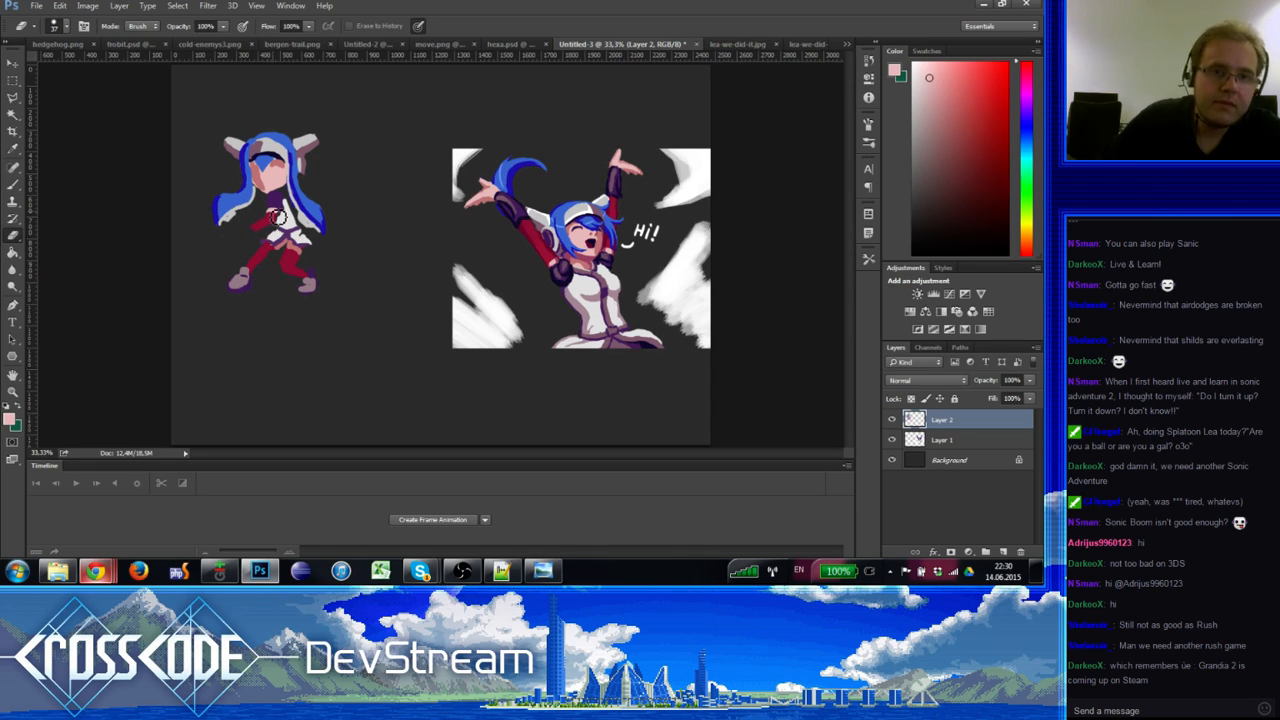
key(b)
alt+click(273, 207)
alt+click(276, 212)
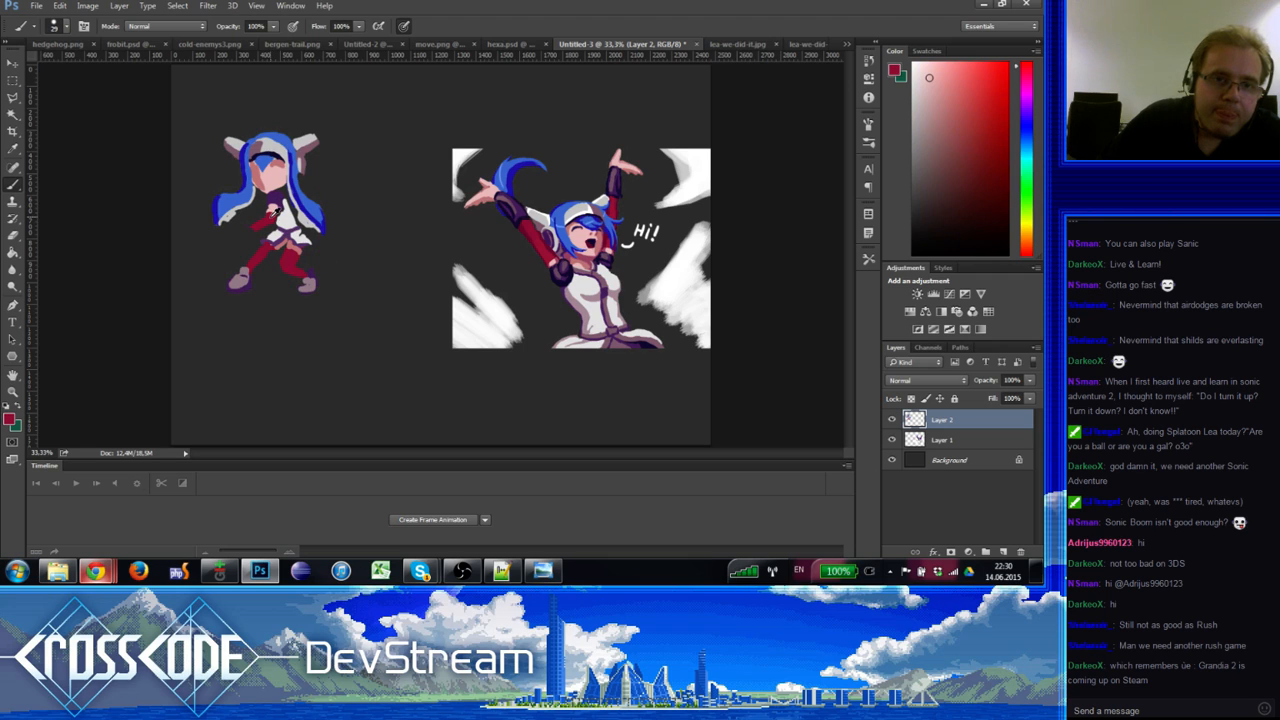
alt+click(276, 212)
alt+click(280, 200)
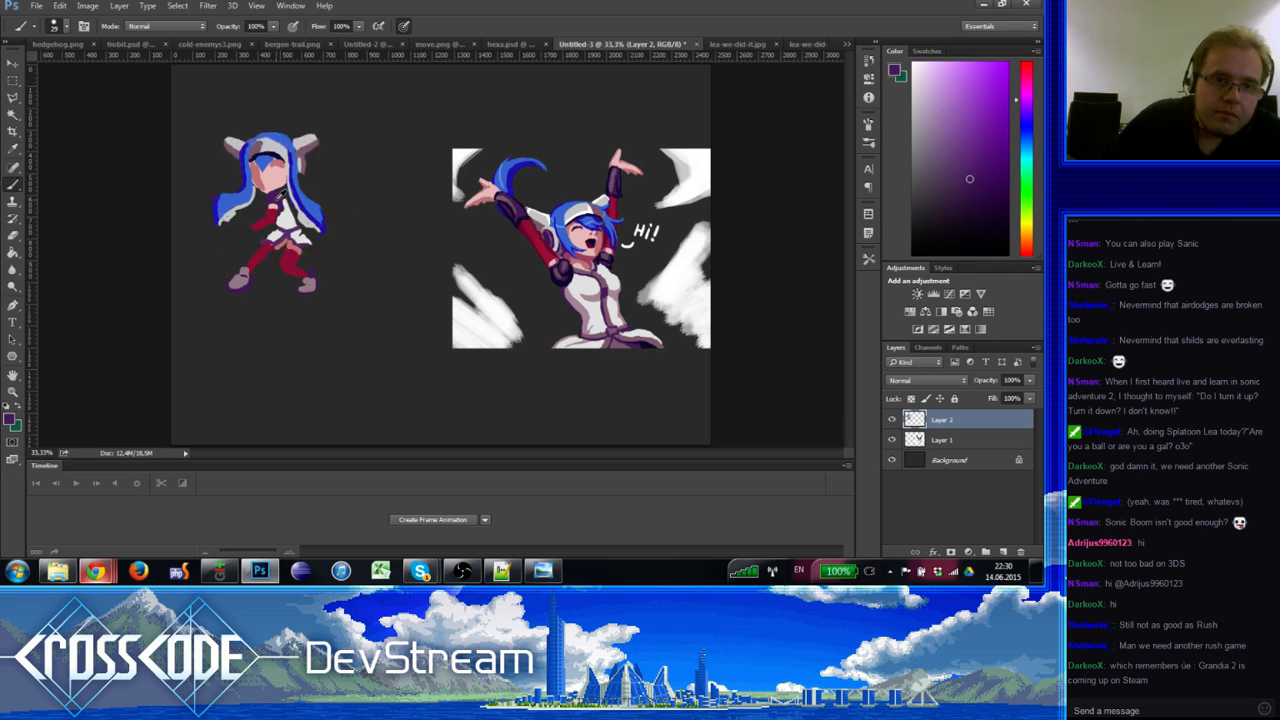
alt+click(279, 197)
mouse_move(254, 234)
mouse_down()
mouse_move(280, 202)
mouse_move(237, 249)
mouse_move(236, 222)
mouse_up()
Step: Set the foreground colour to pale pink (R 235, G 191, B 192) for the arm
alt+click(272, 184)
click(913, 103)
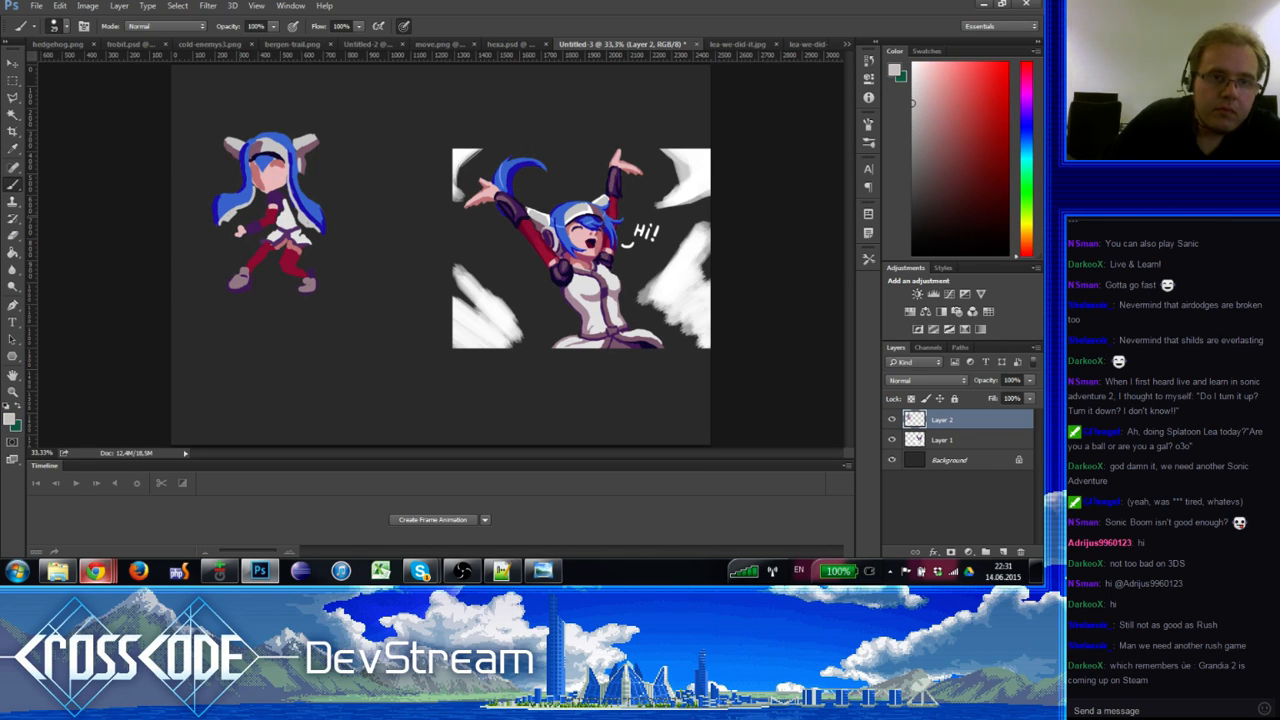
alt+click(241, 232)
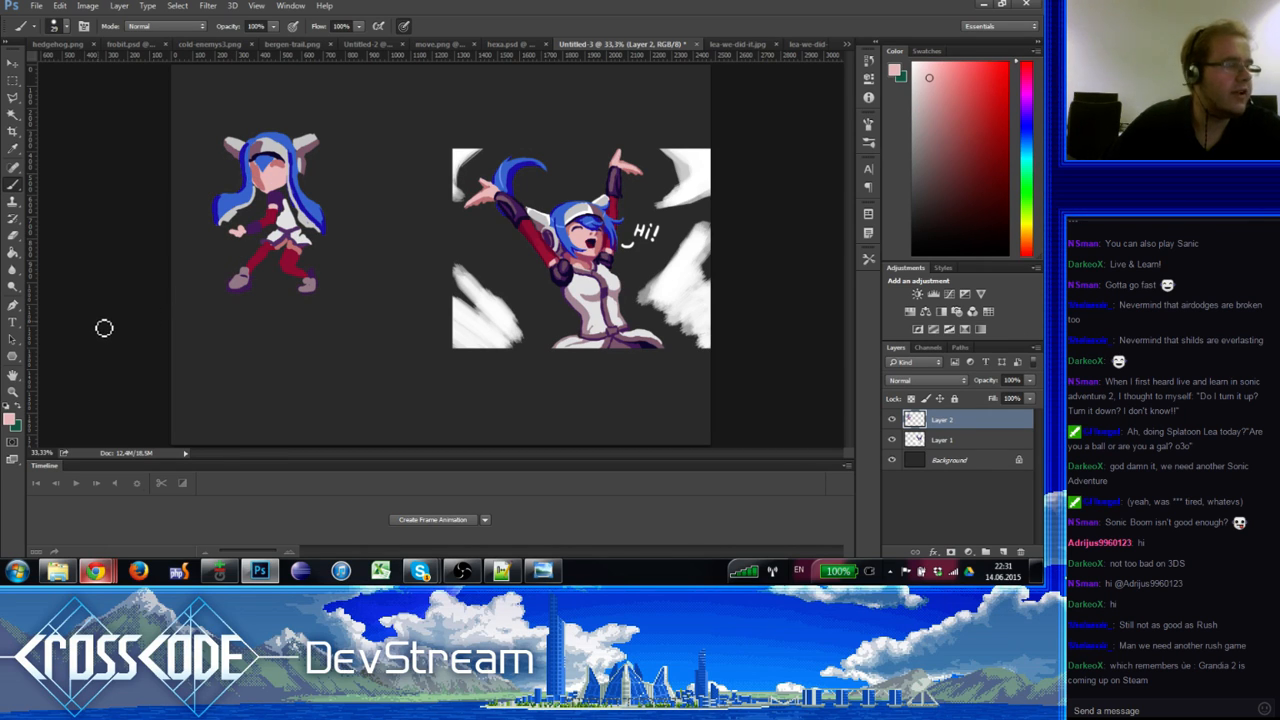
click(11, 420)
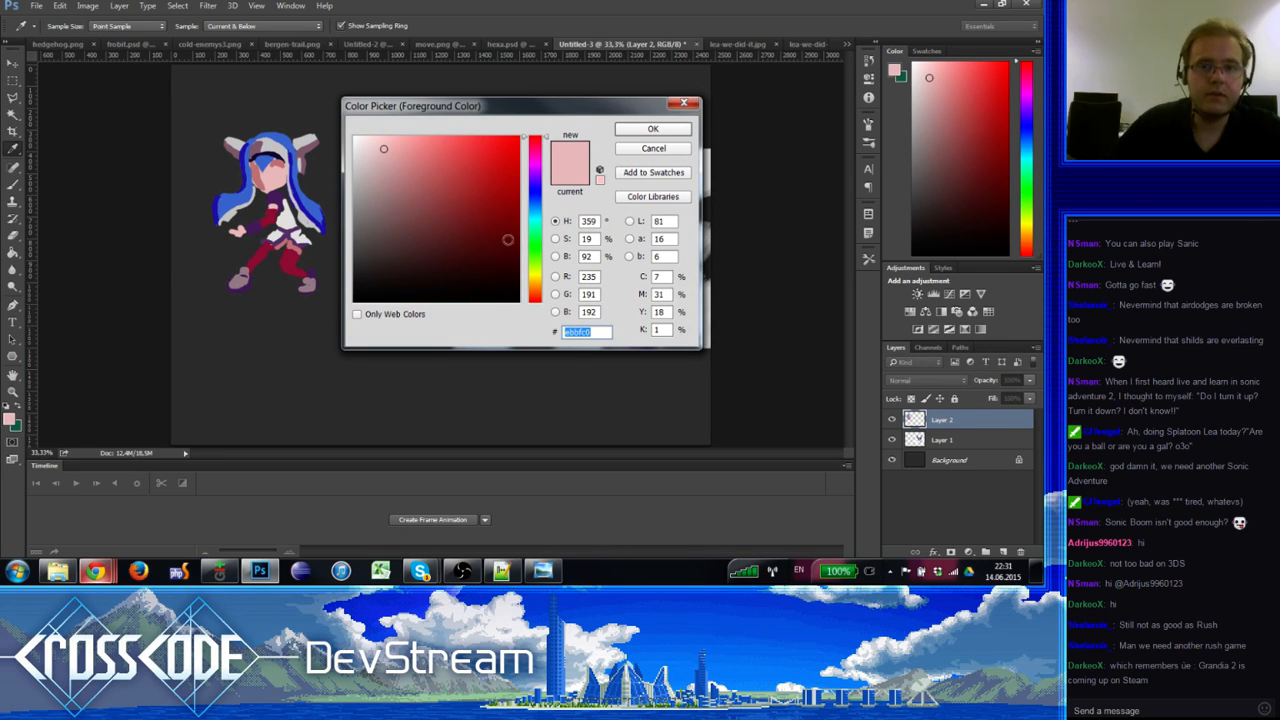
Step: Choose a slightly darker green as the foreground colour
drag(533, 270, 535, 246)
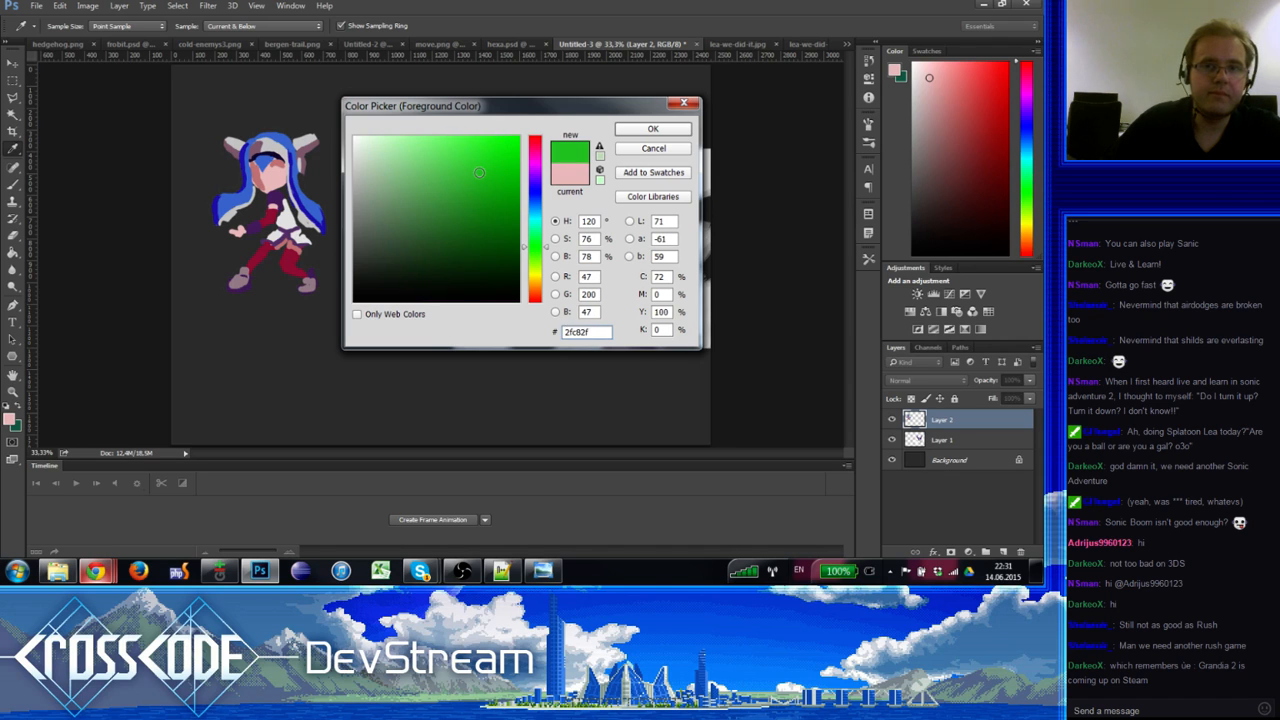
drag(479, 173, 459, 186)
click(645, 130)
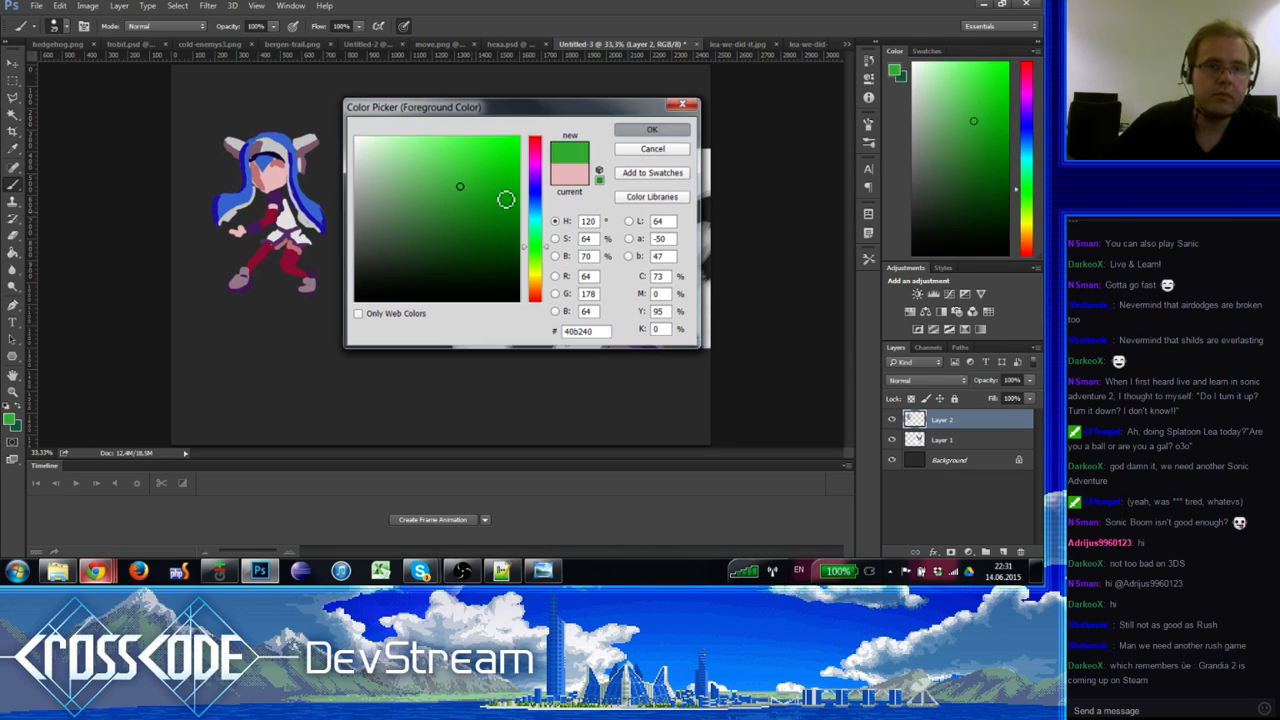
key(b)
Step: Paint the green ink gun from the hand across the chest, with a pale pink hand gripping it
drag(237, 229, 241, 227)
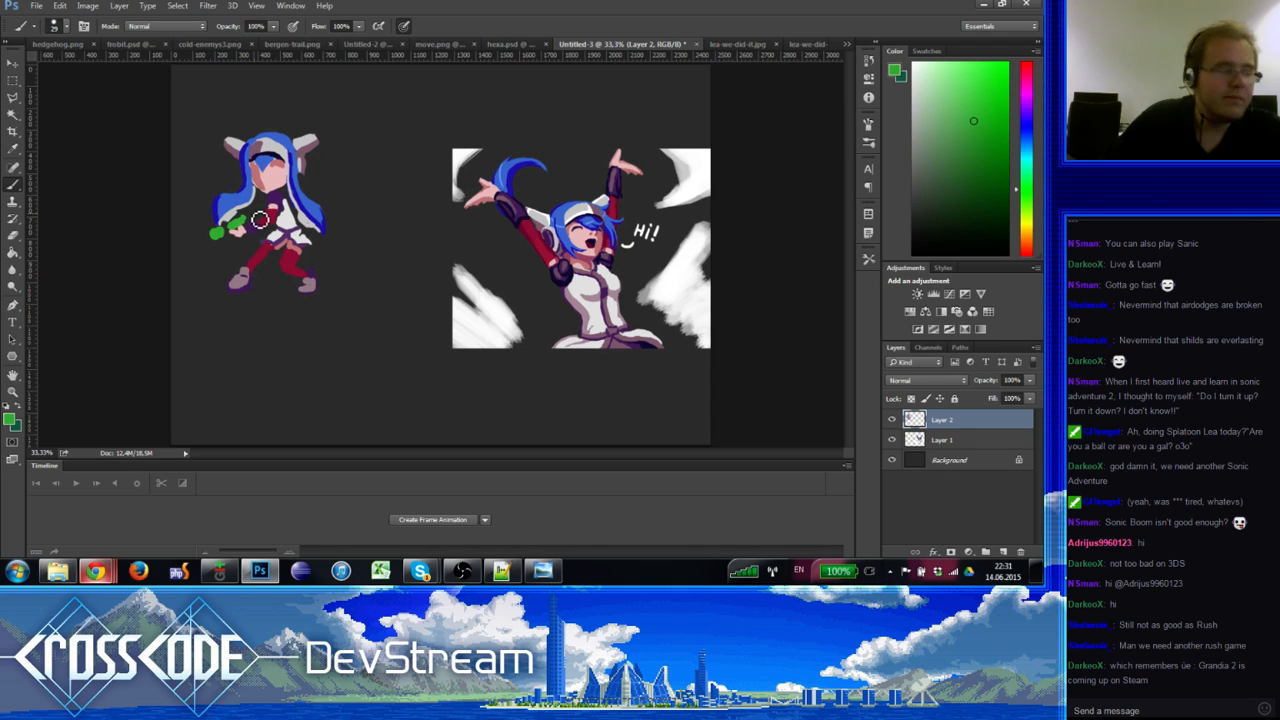
drag(249, 217, 264, 211)
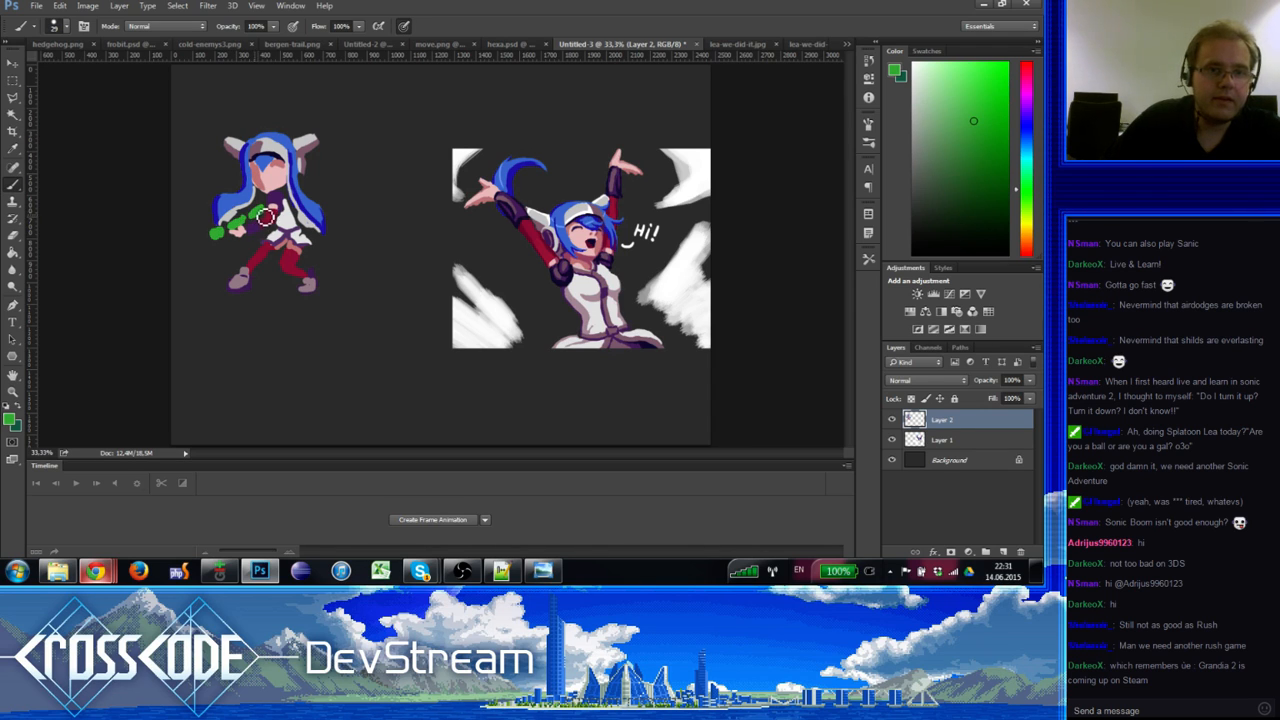
alt+click(241, 238)
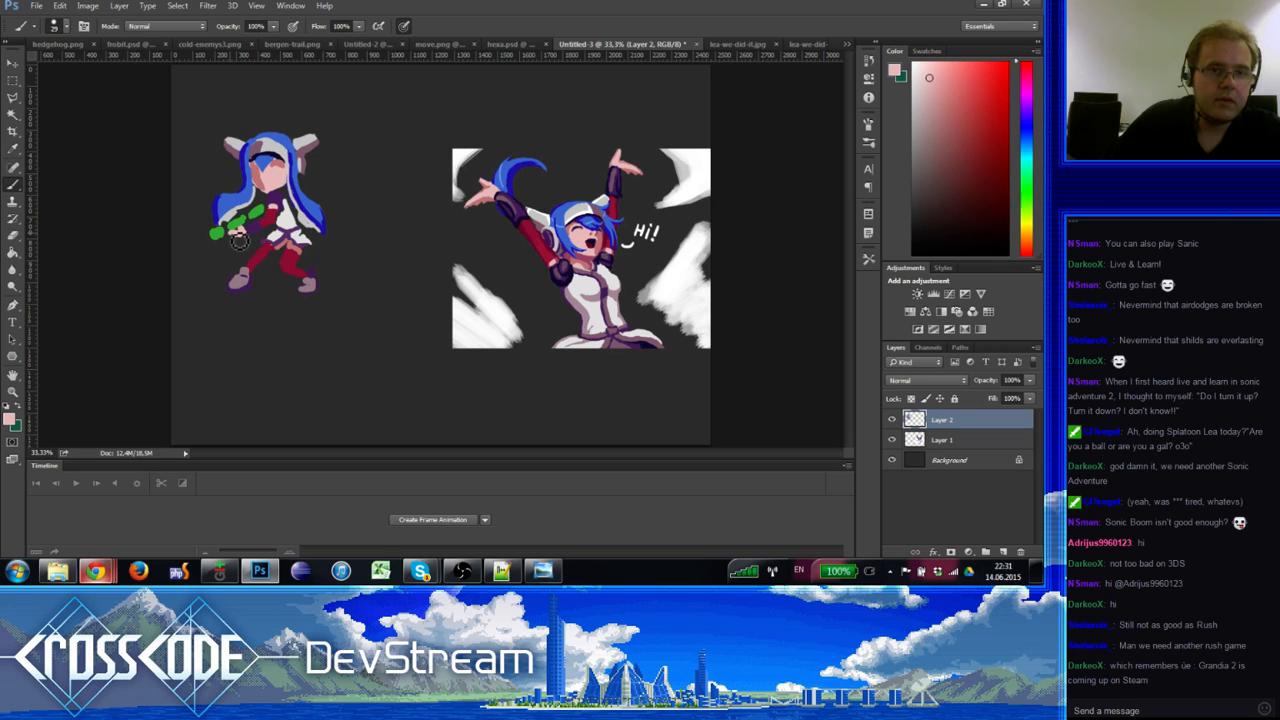
drag(245, 241, 238, 230)
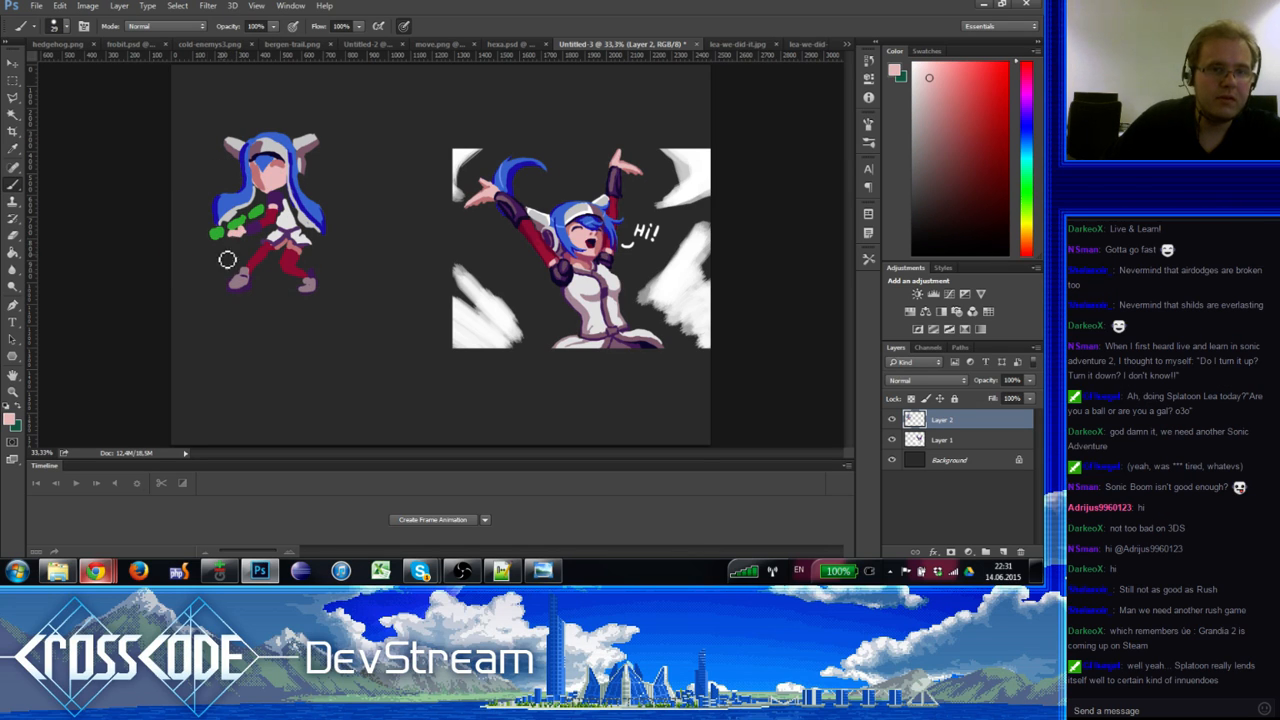
Step: Touch up the face with pinks and hair blue sampled from the figure
key(e)
key(b)
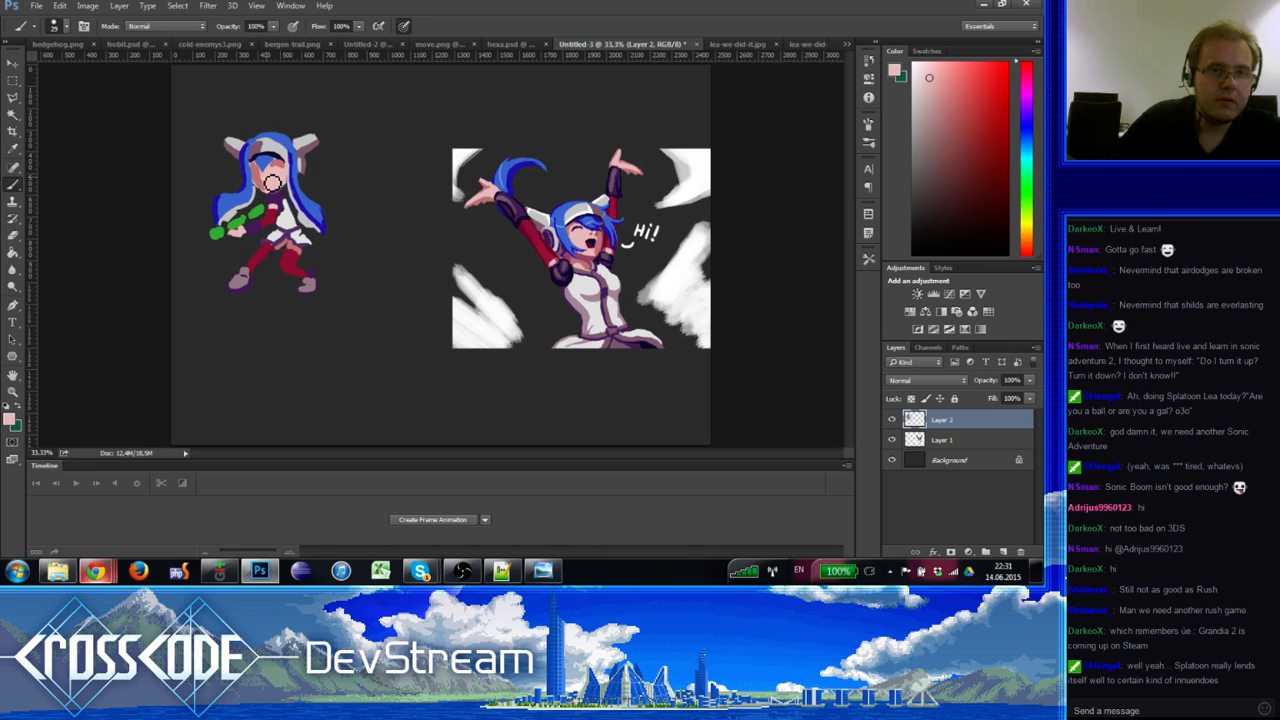
alt+click(262, 184)
alt+click(254, 183)
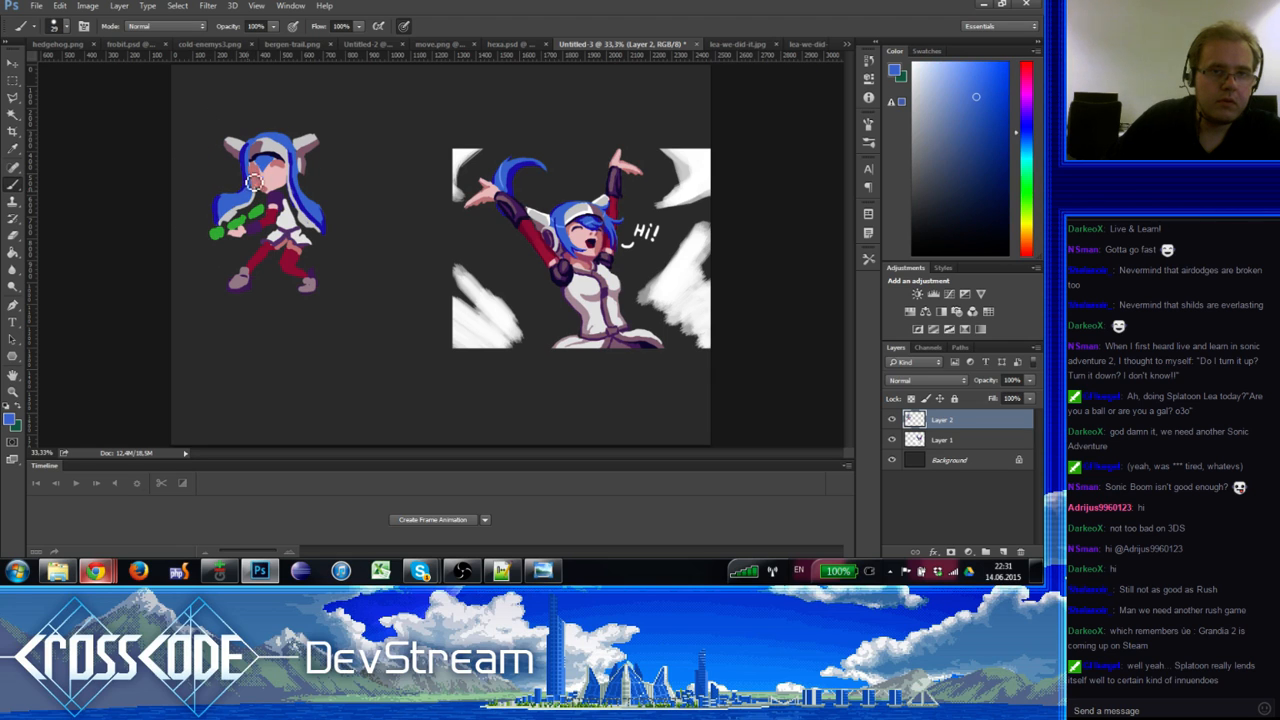
alt+click(255, 193)
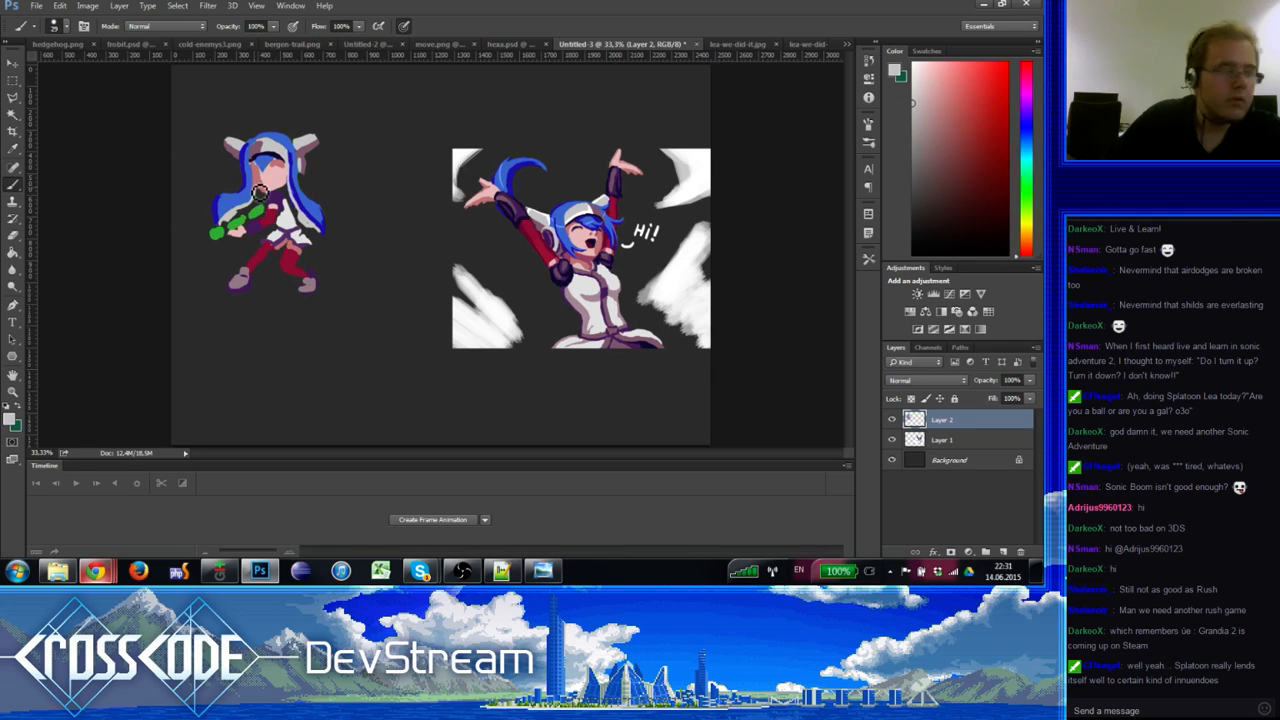
alt+click(254, 189)
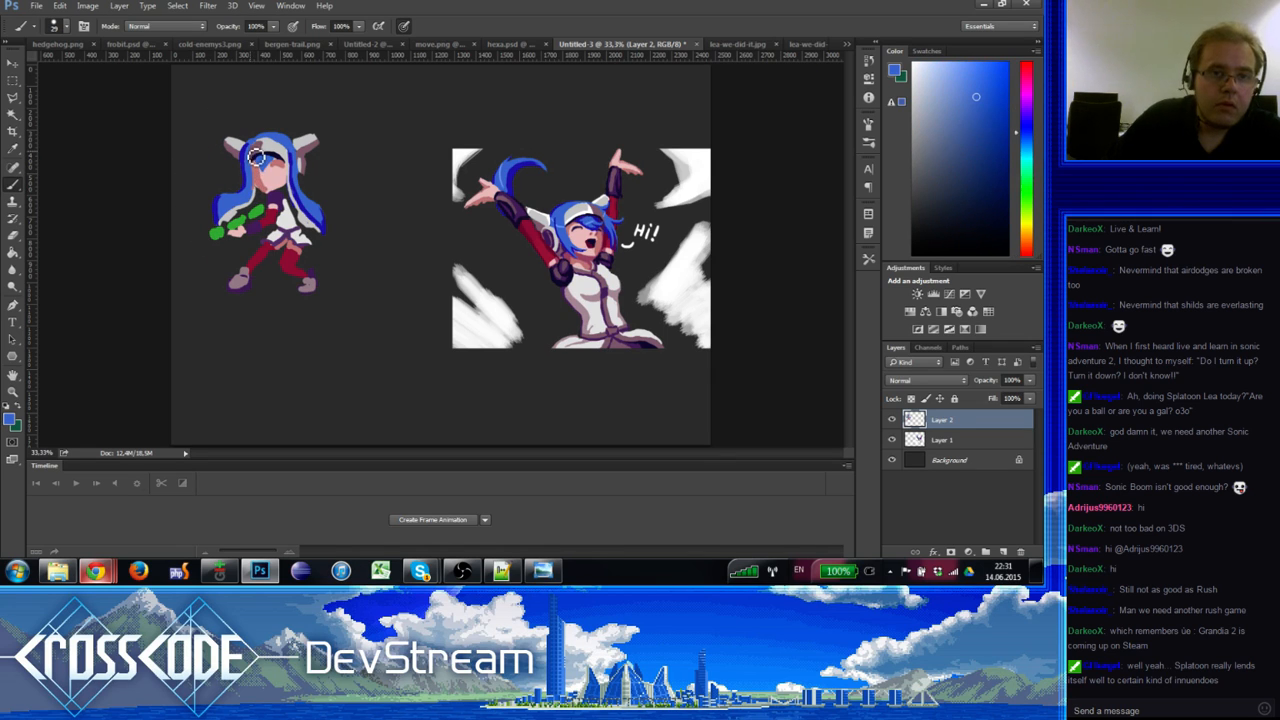
alt+click(257, 160)
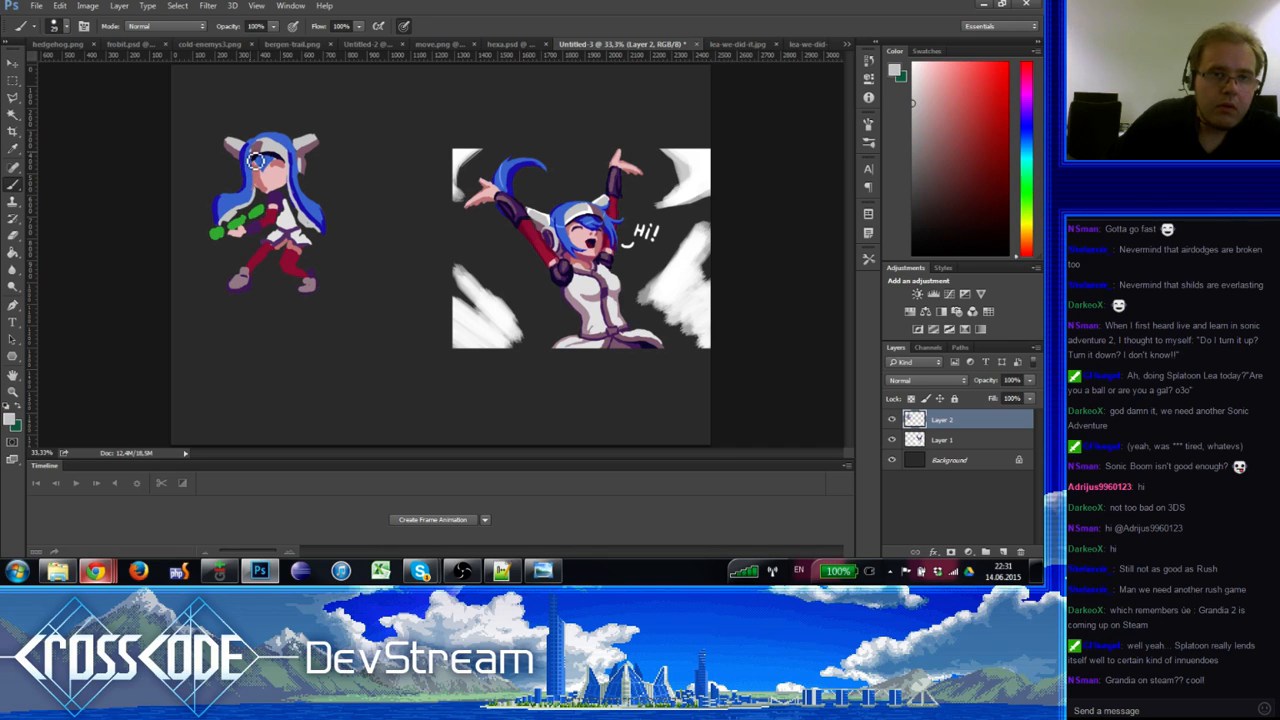
alt+click(259, 150)
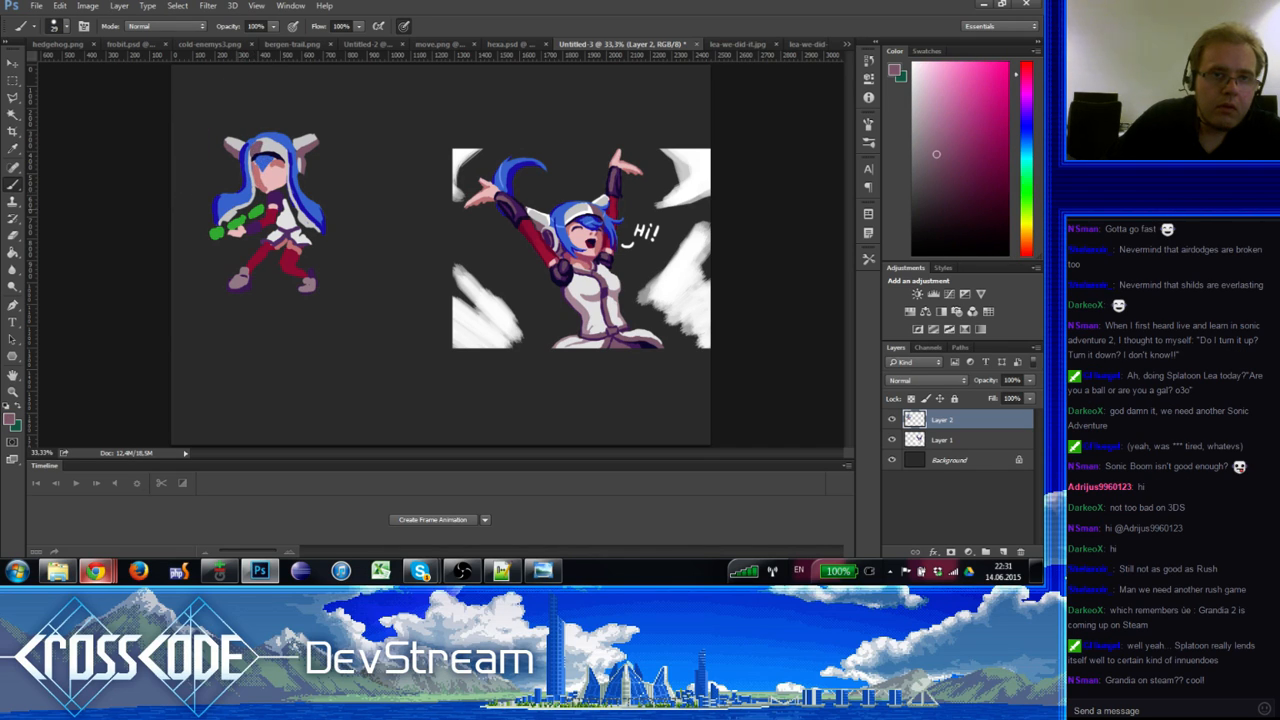
alt+click(257, 173)
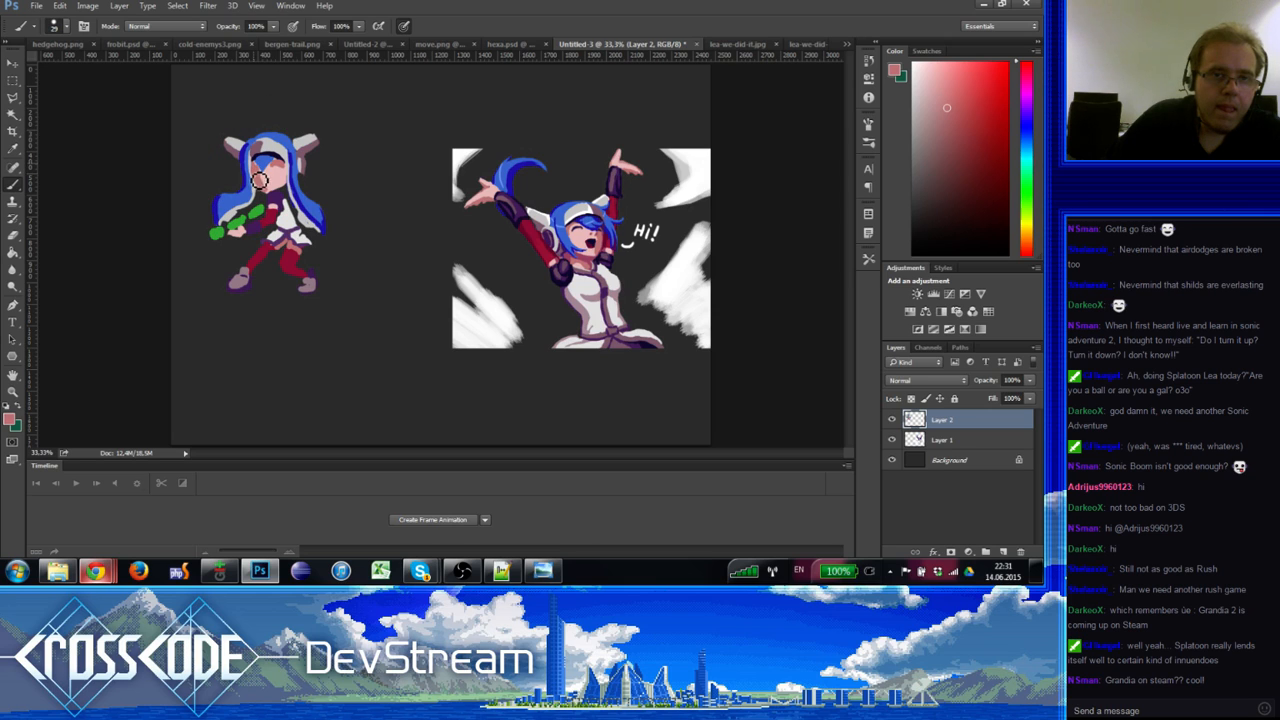
alt+click(249, 163)
alt+click(257, 173)
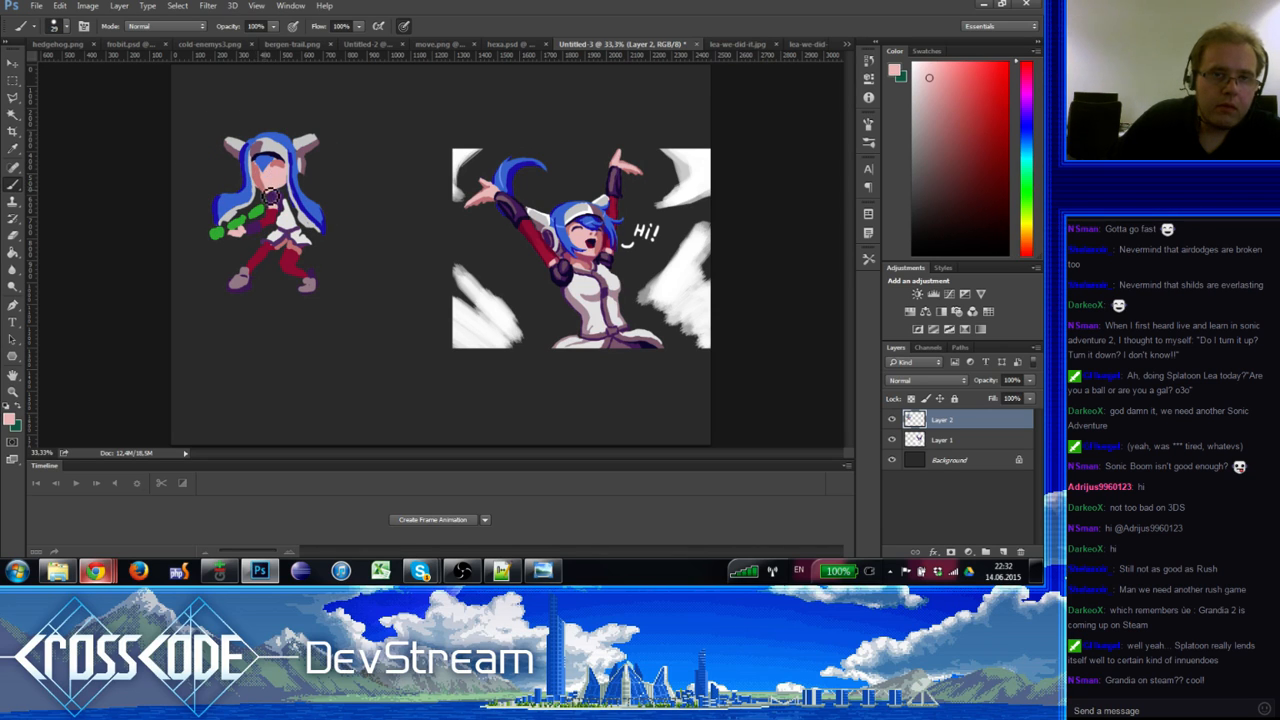
alt+click(263, 172)
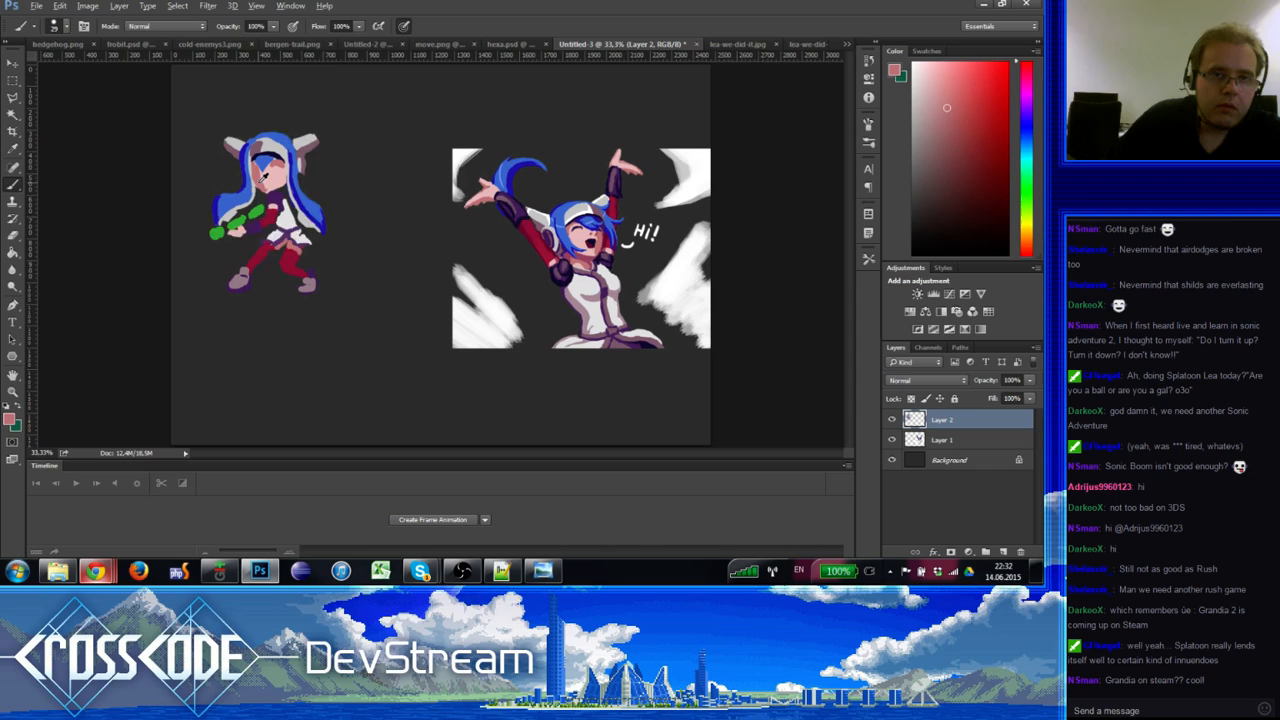
Step: Retouch the neck and collar with dark purple, mauve and light pink matched from the figure
alt+click(283, 200)
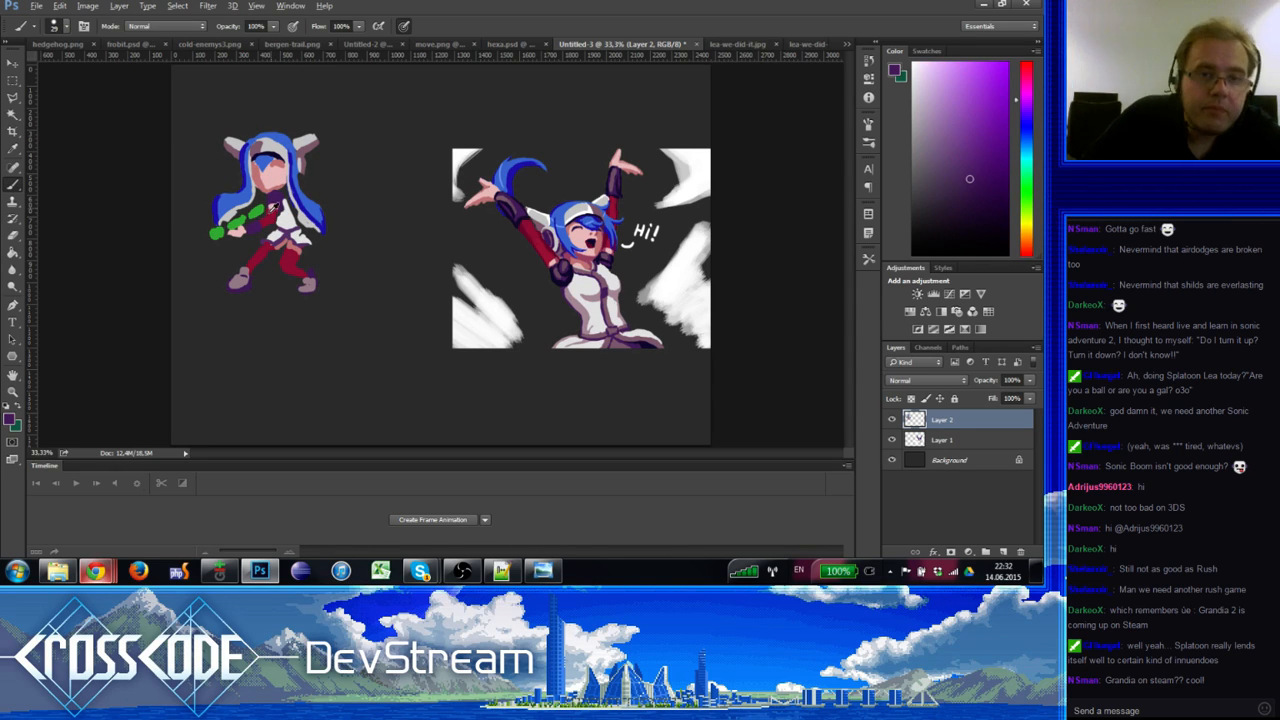
alt+click(273, 200)
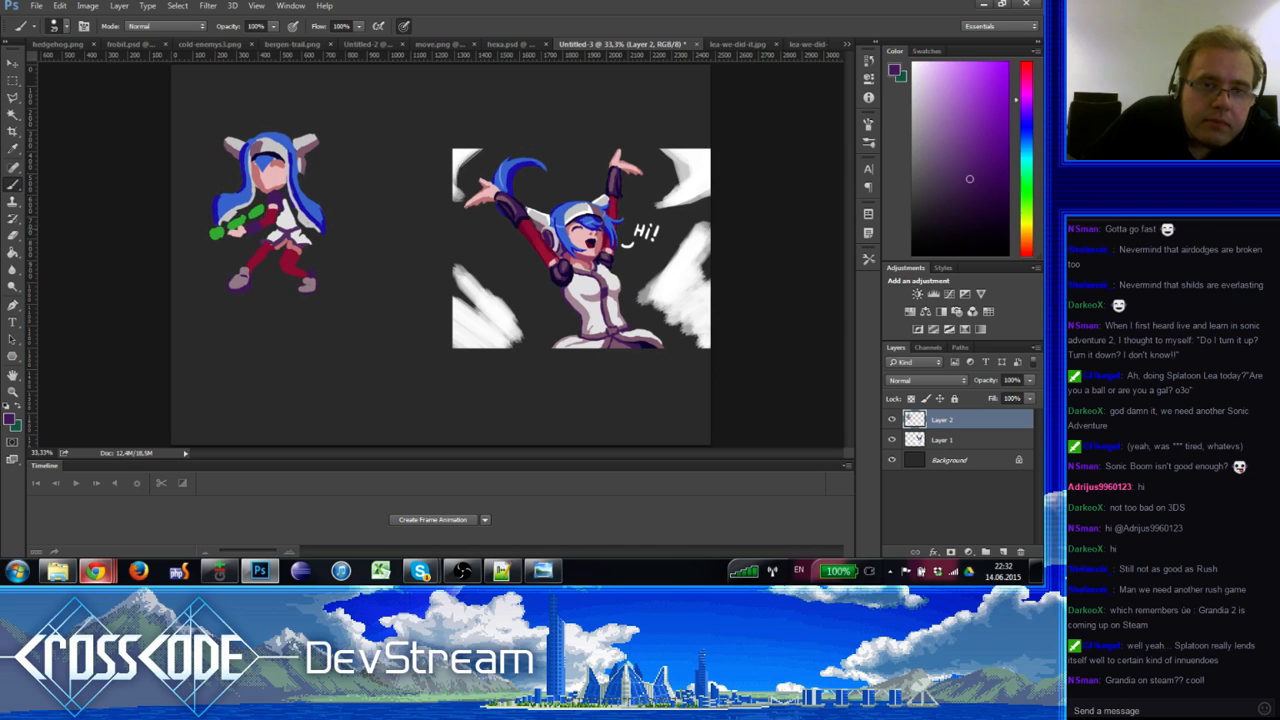
alt+click(290, 236)
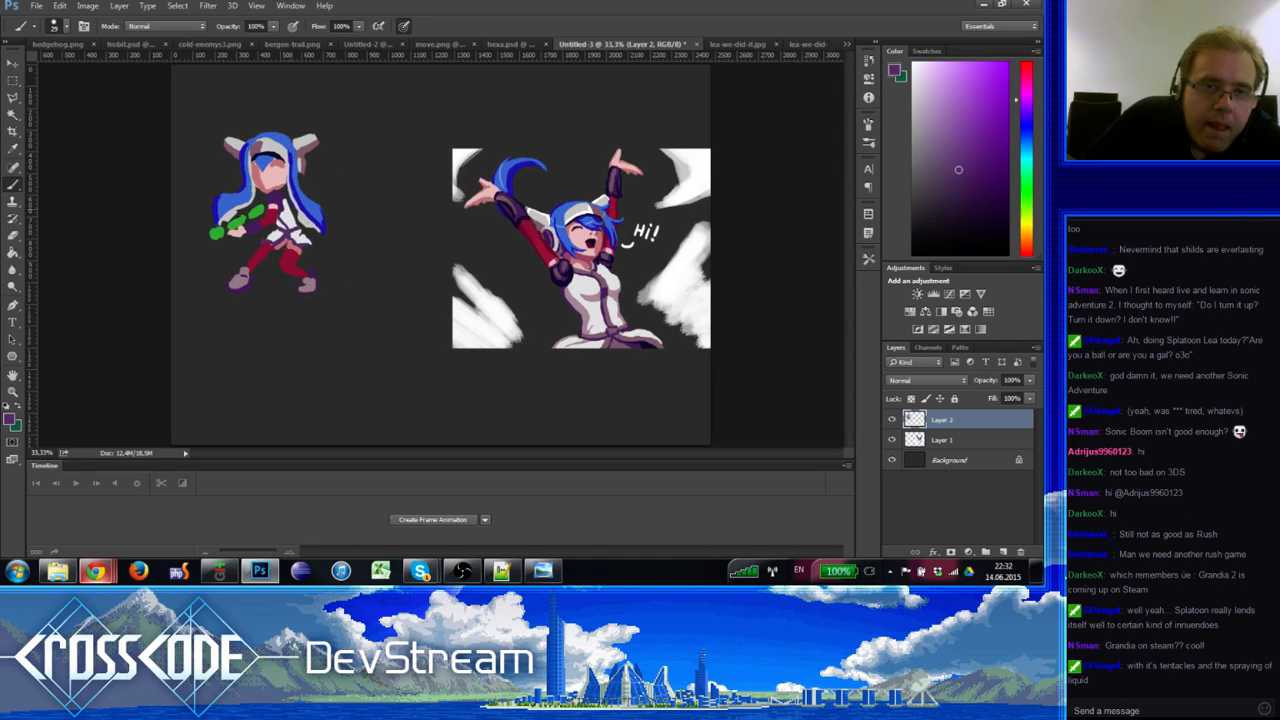
alt+click(288, 210)
alt+click(276, 197)
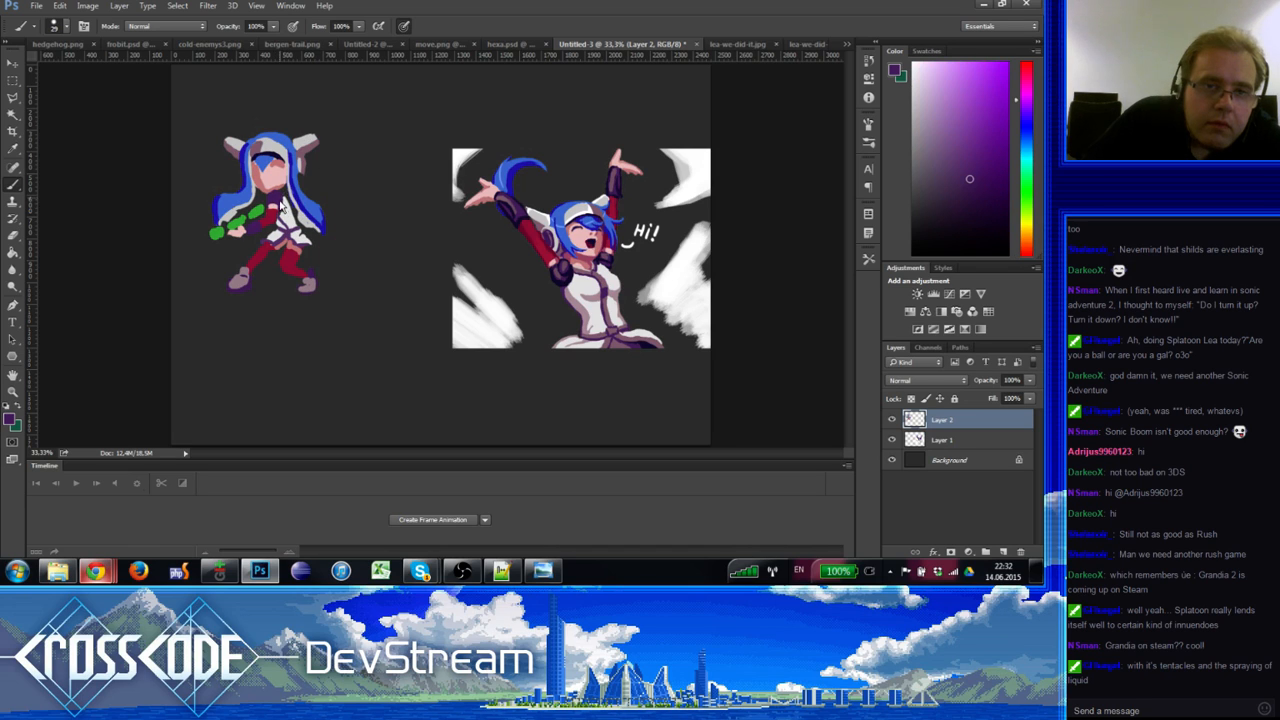
alt+click(257, 149)
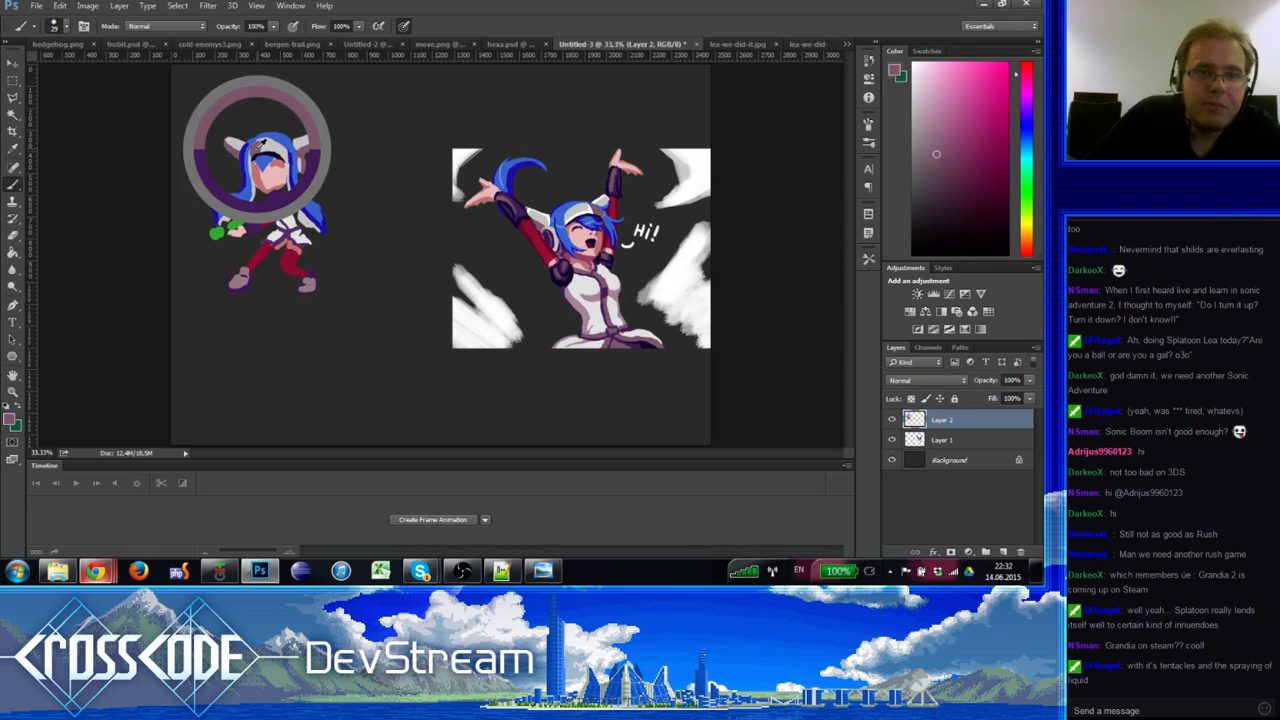
alt+click(281, 203)
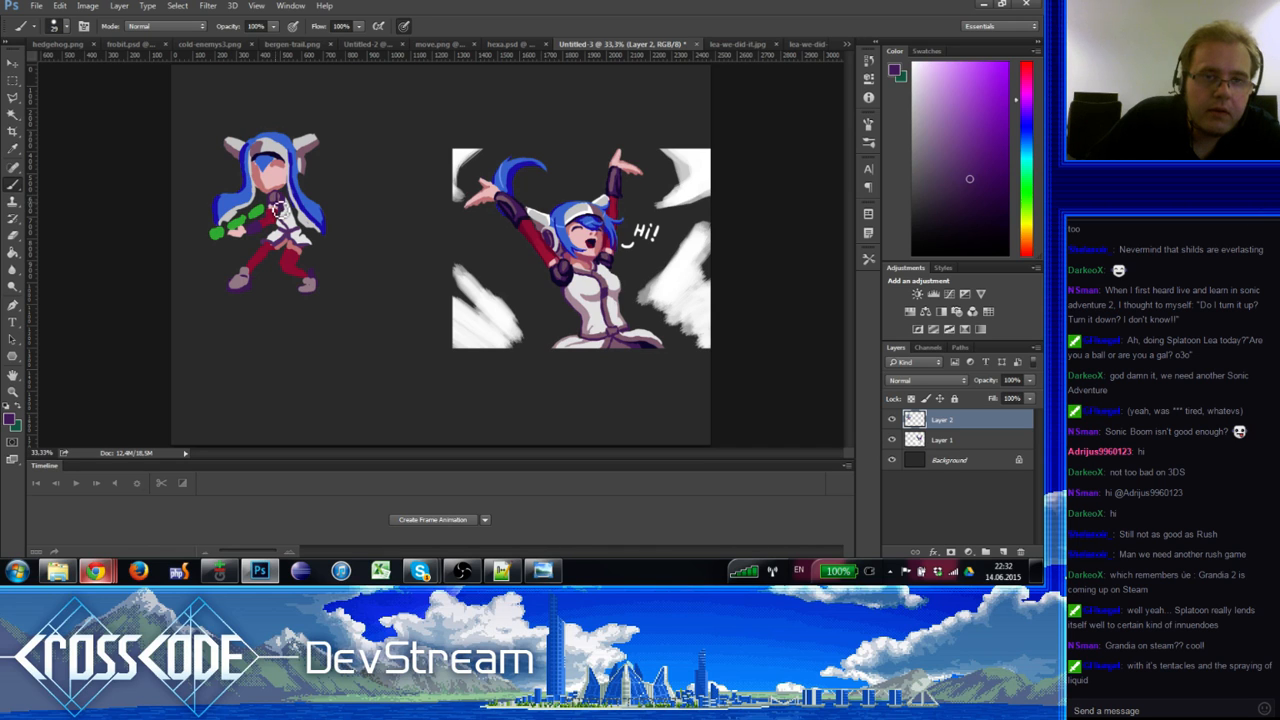
alt+click(278, 197)
alt+click(274, 191)
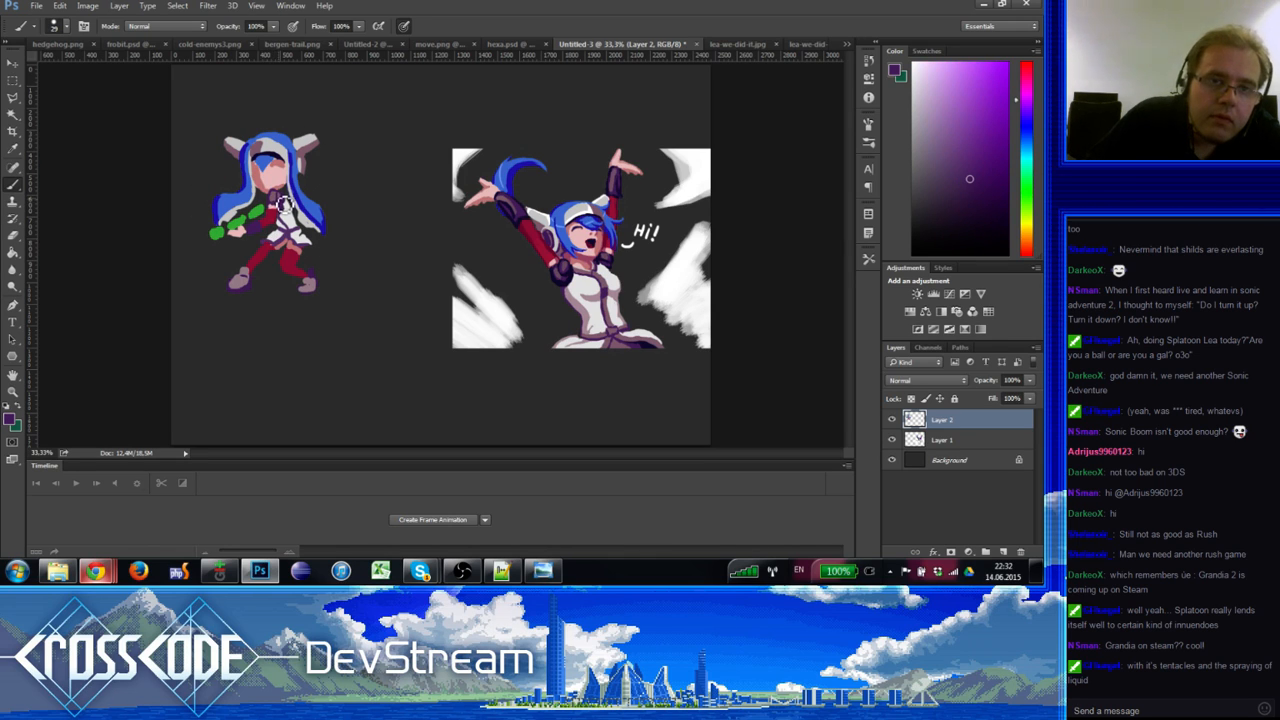
alt+click(277, 197)
alt+click(274, 207)
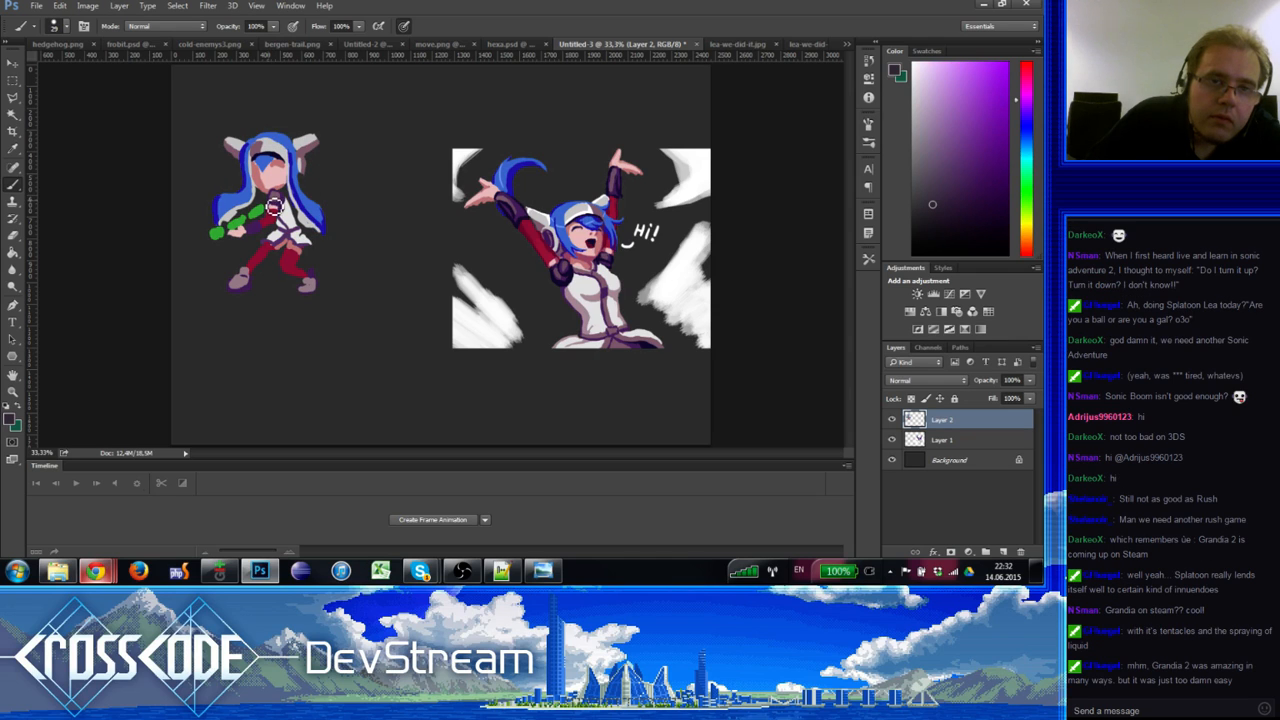
alt+click(280, 200)
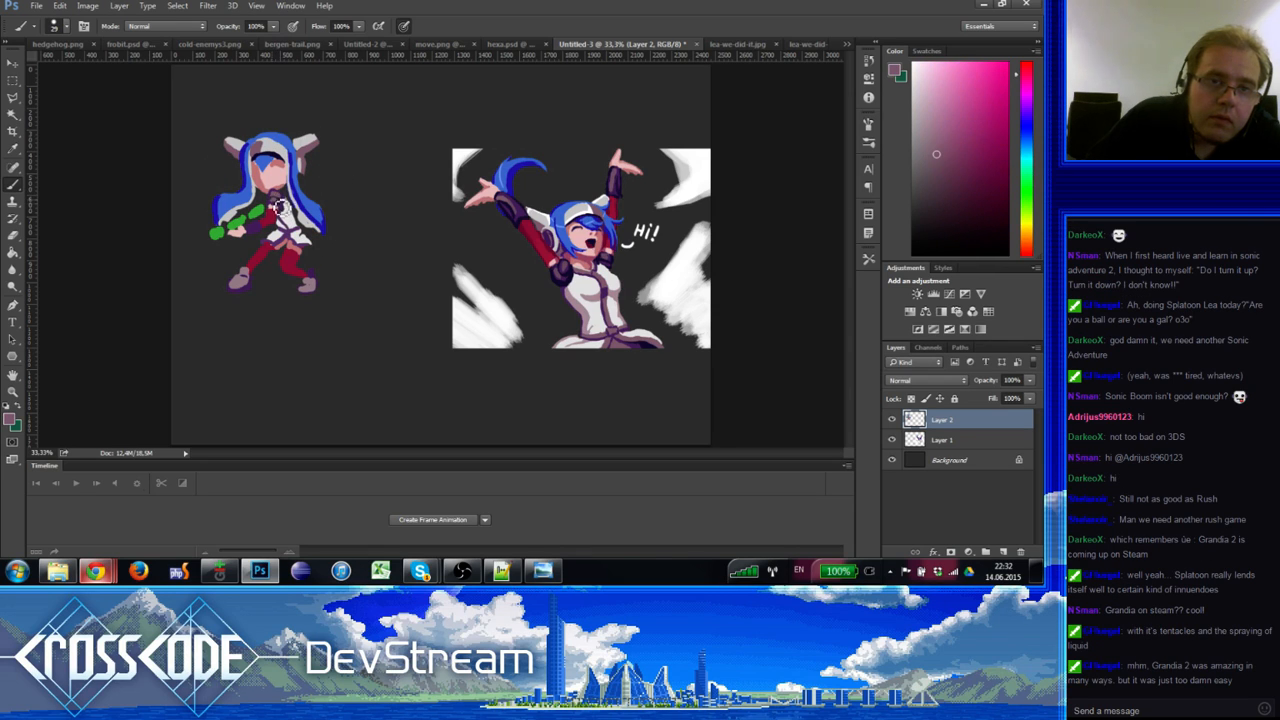
alt+click(283, 196)
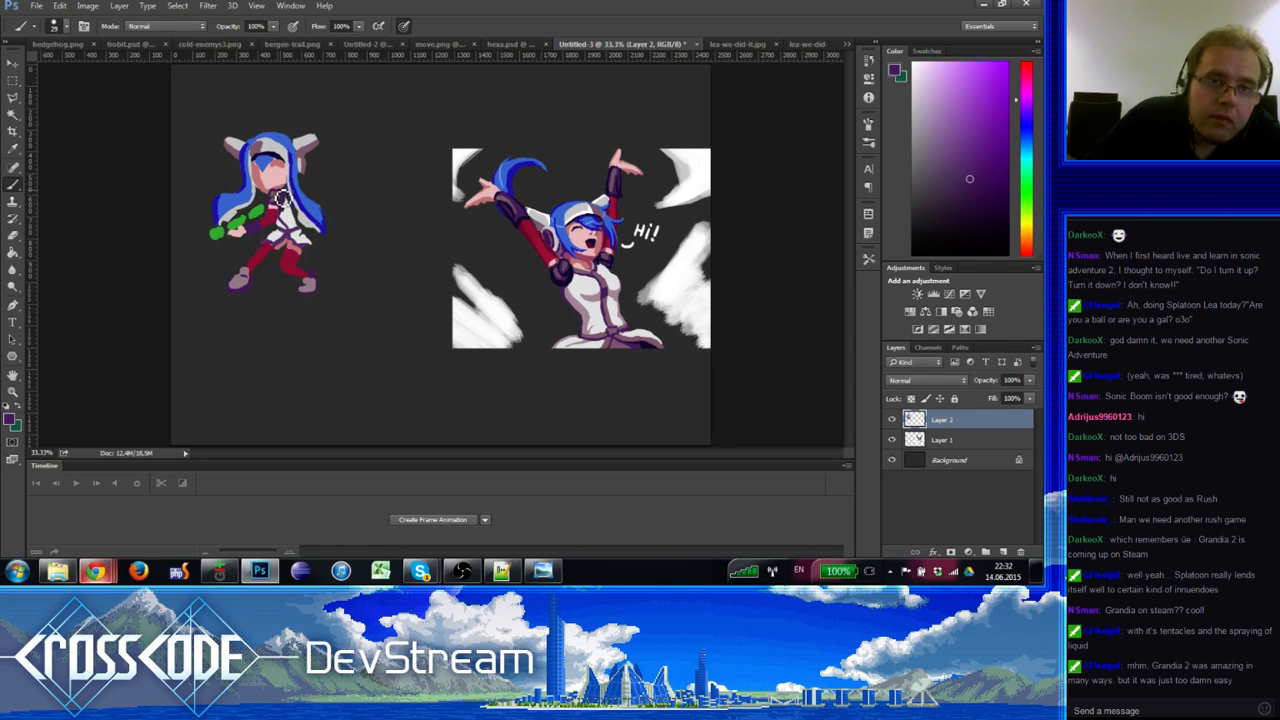
alt+click(280, 192)
alt+click(279, 194)
Step: Erase a small patch by the forearm, then start a golden-brown colour (R 178, G 131, B 64)
key(e)
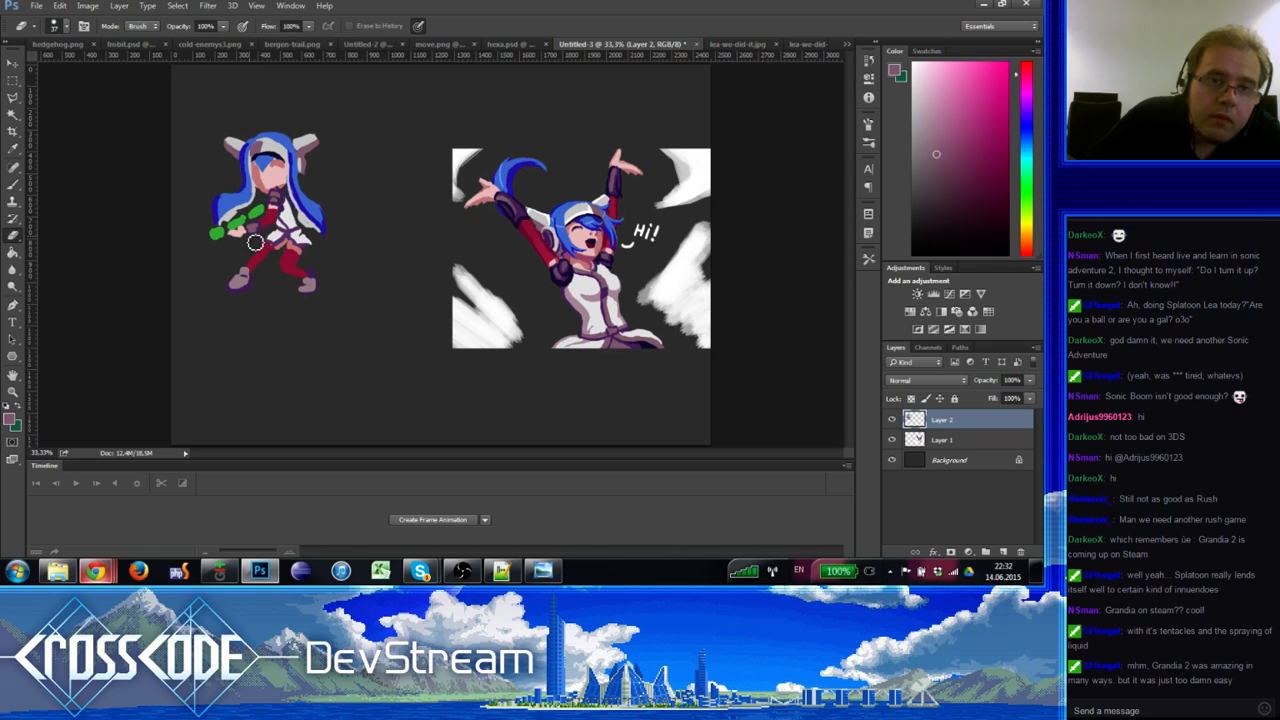
drag(255, 243, 264, 238)
key(b)
alt+click(258, 233)
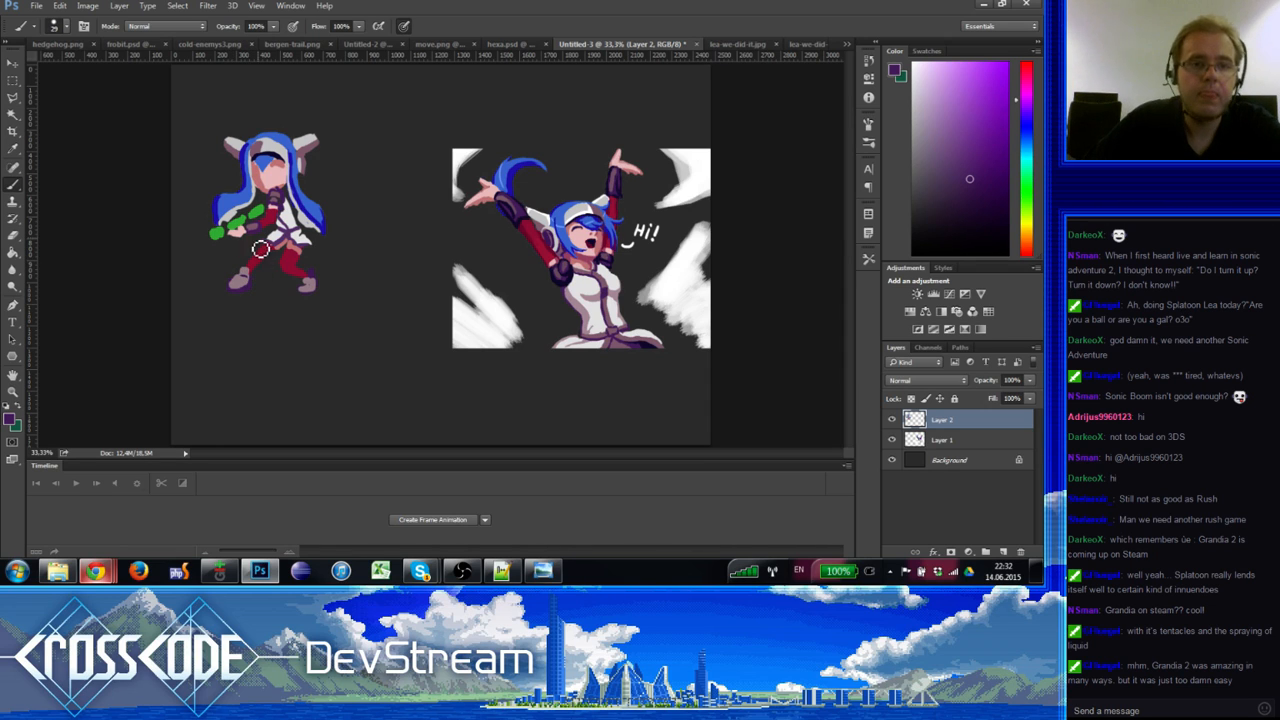
key(e)
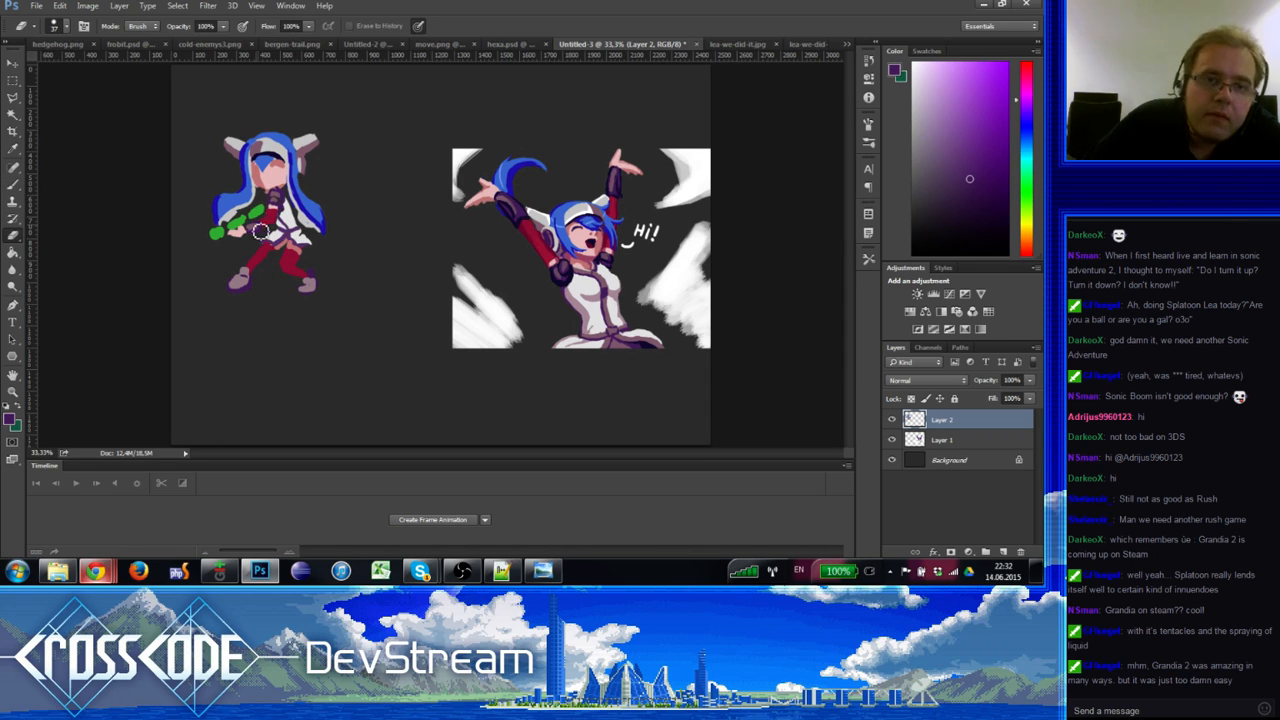
key(b)
alt+click(265, 177)
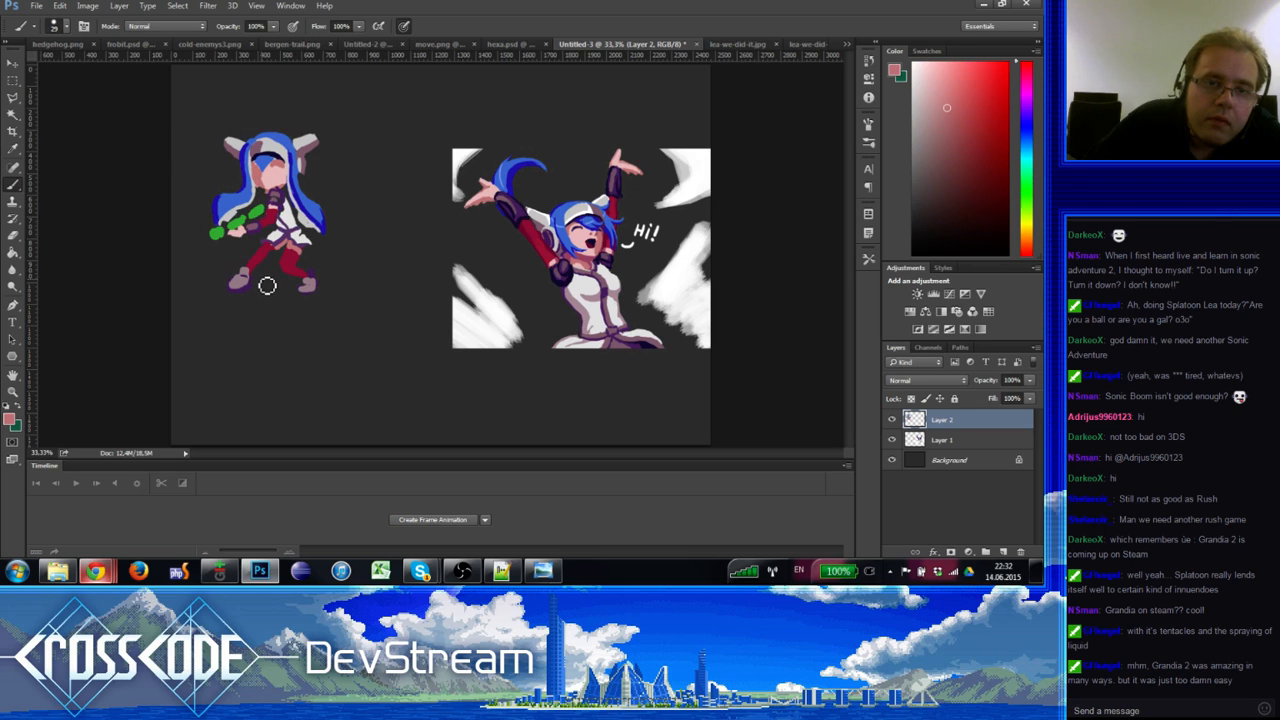
alt+click(239, 218)
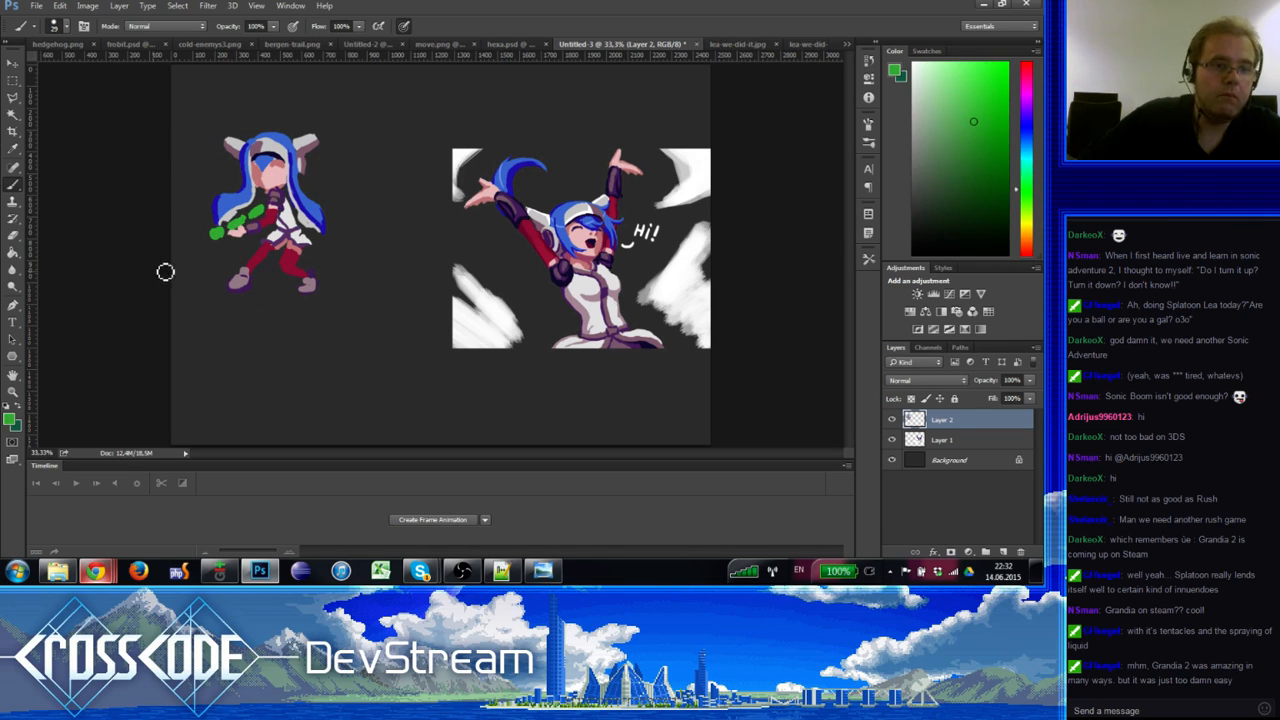
click(10, 419)
drag(533, 272, 537, 285)
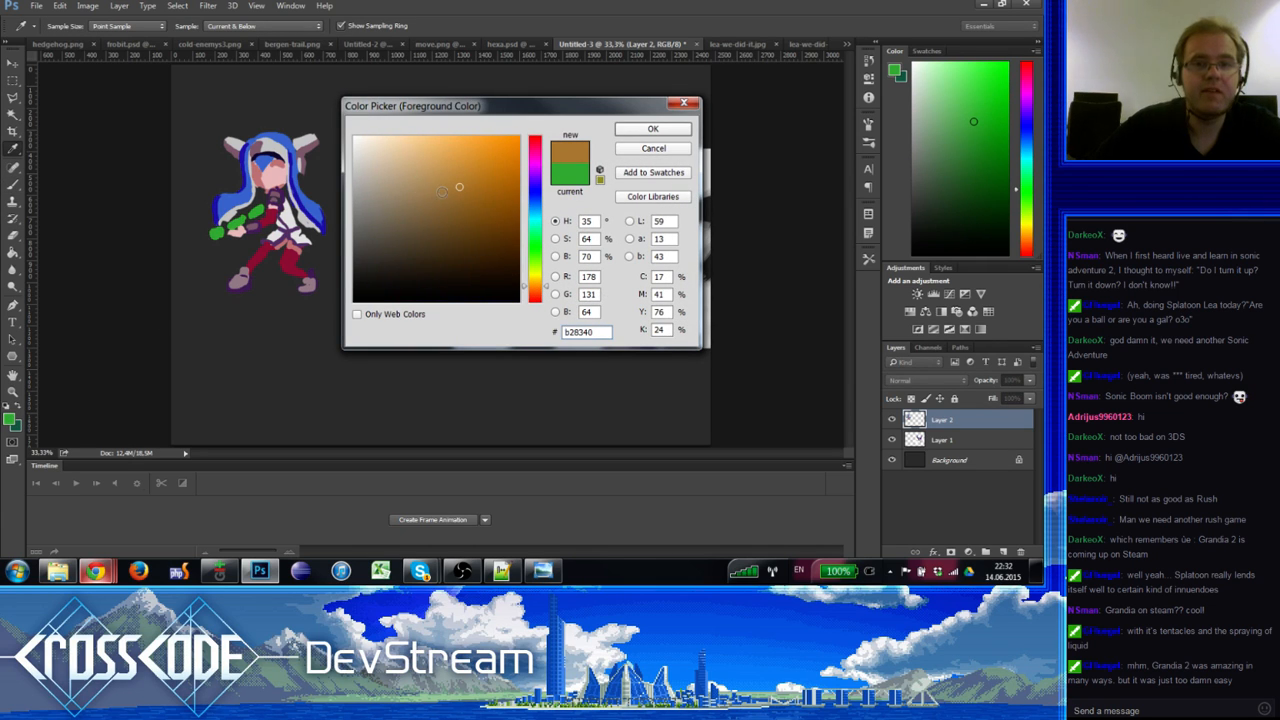
Step: Turn the brown into a vivid reddish orange and accept it as the paint colour
drag(446, 195, 476, 215)
drag(537, 287, 536, 291)
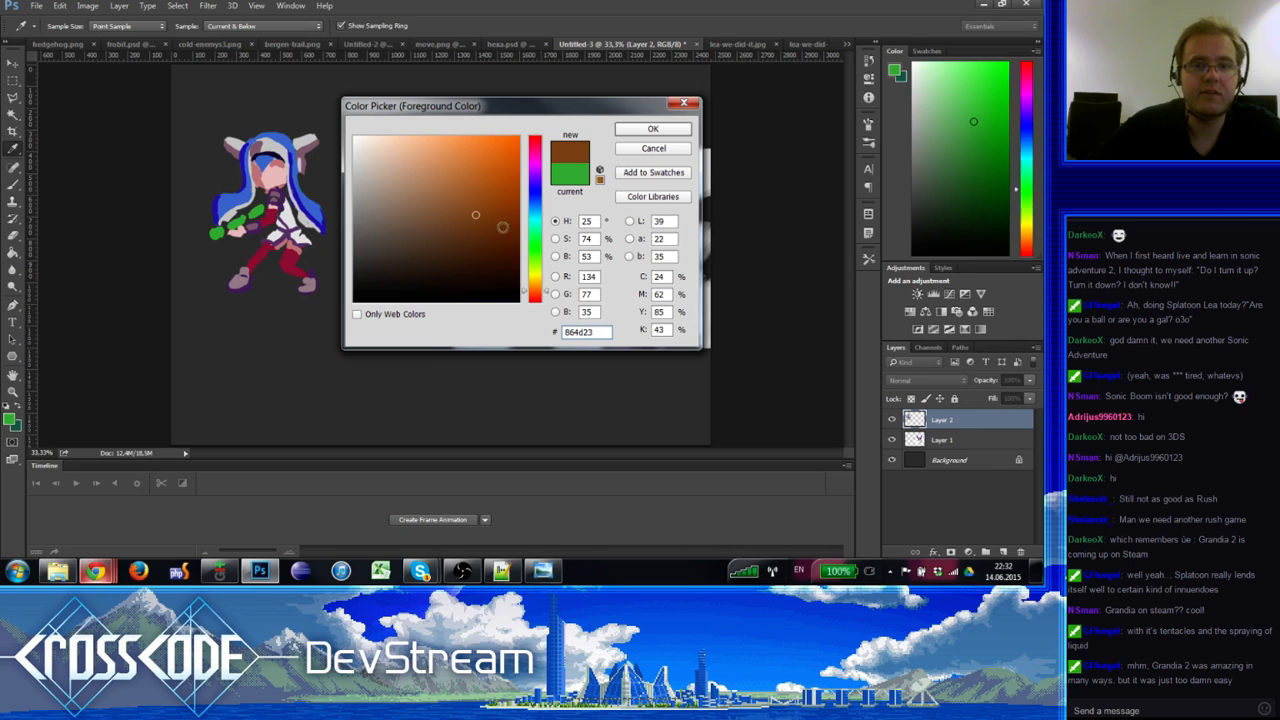
mouse_move(502, 227)
mouse_down()
mouse_move(497, 171)
mouse_move(512, 160)
mouse_move(501, 174)
mouse_up()
drag(537, 291, 538, 299)
click(646, 132)
key(b)
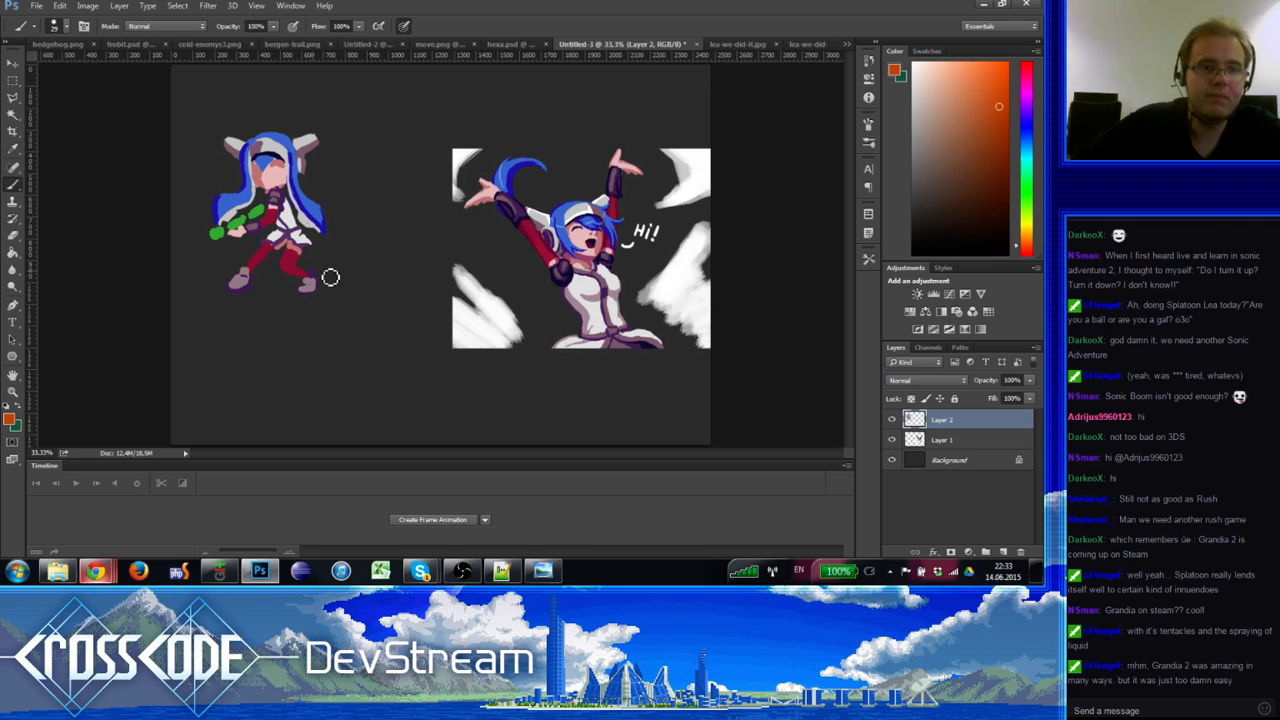
Step: Dab orange onto the tip of the green ink gun
click(215, 238)
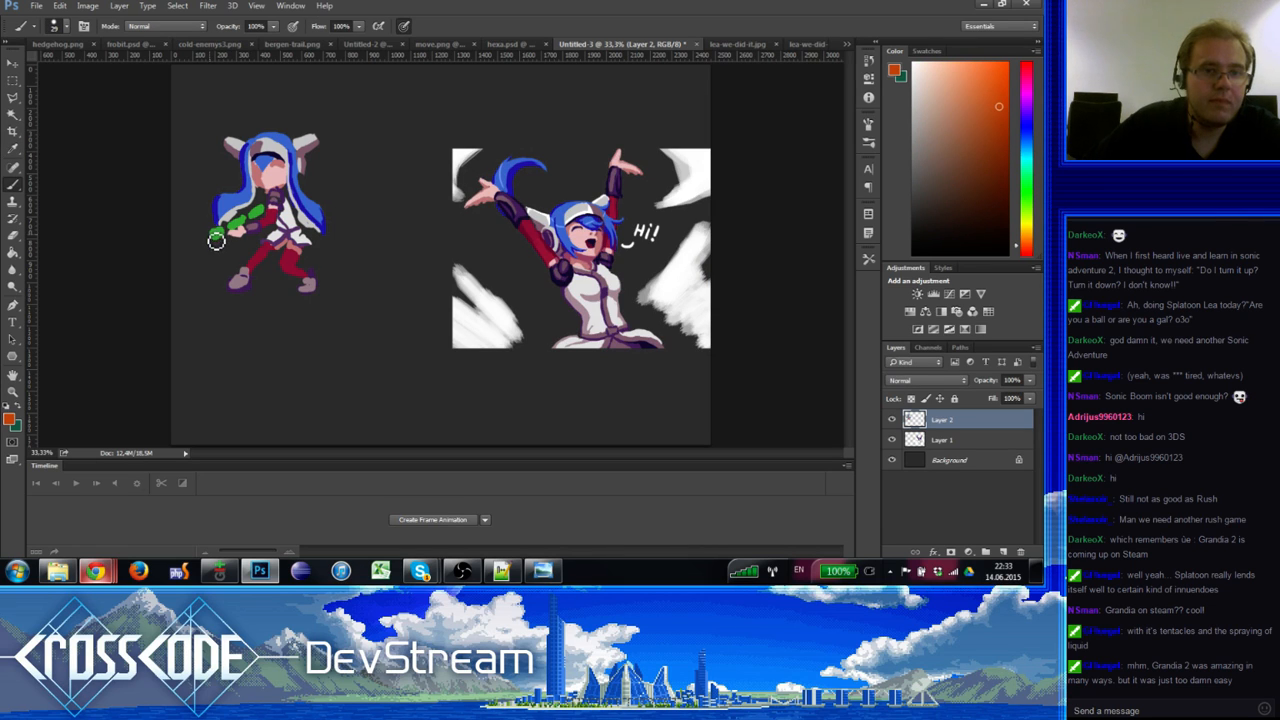
alt+click(222, 238)
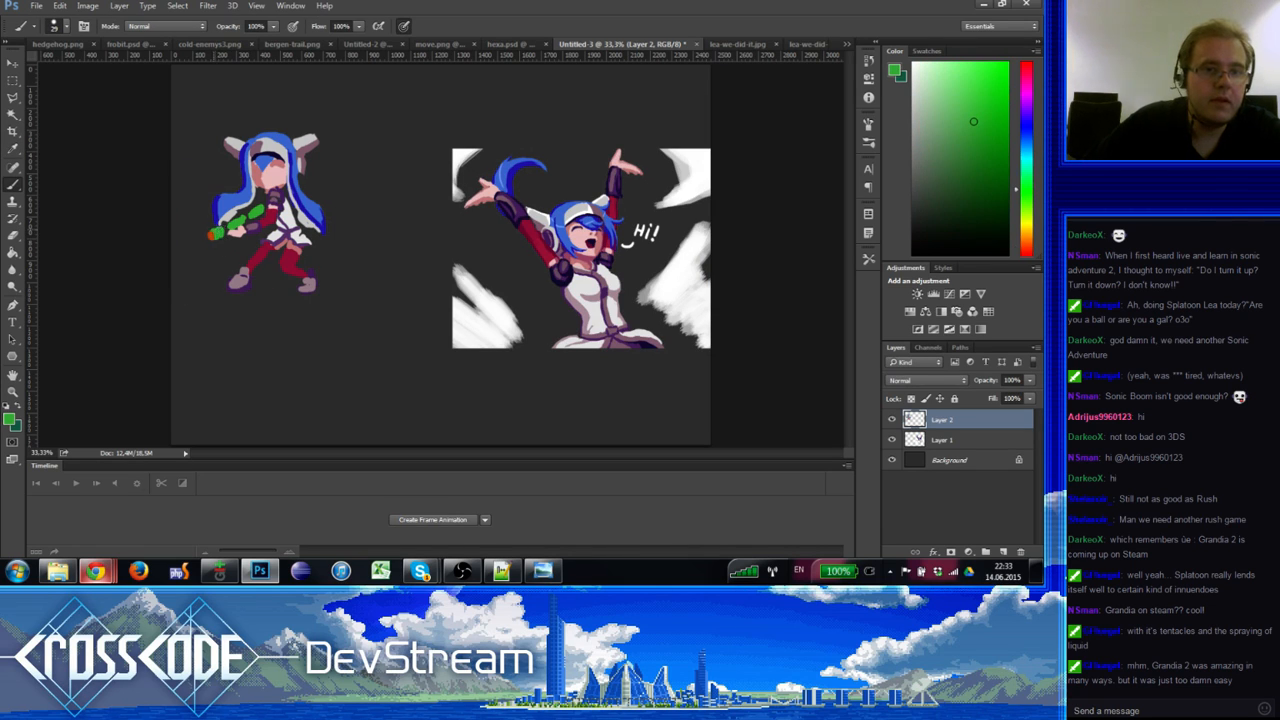
alt+click(214, 236)
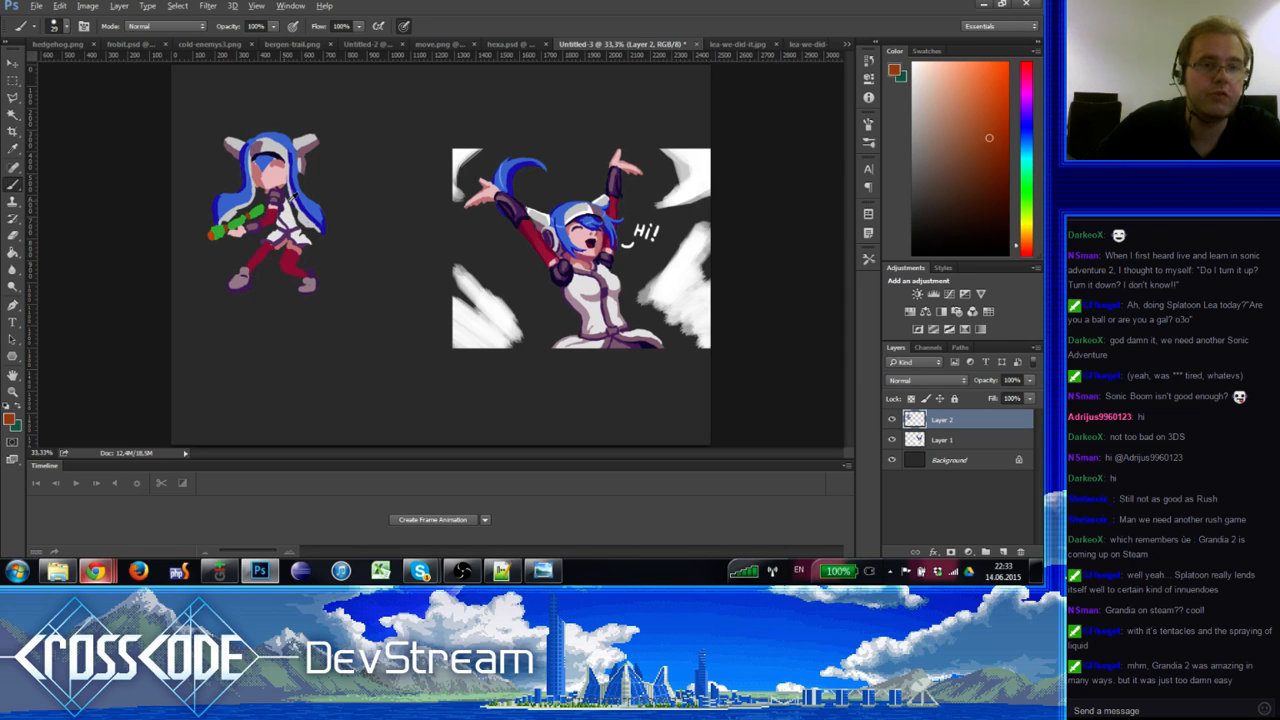
alt+click(245, 217)
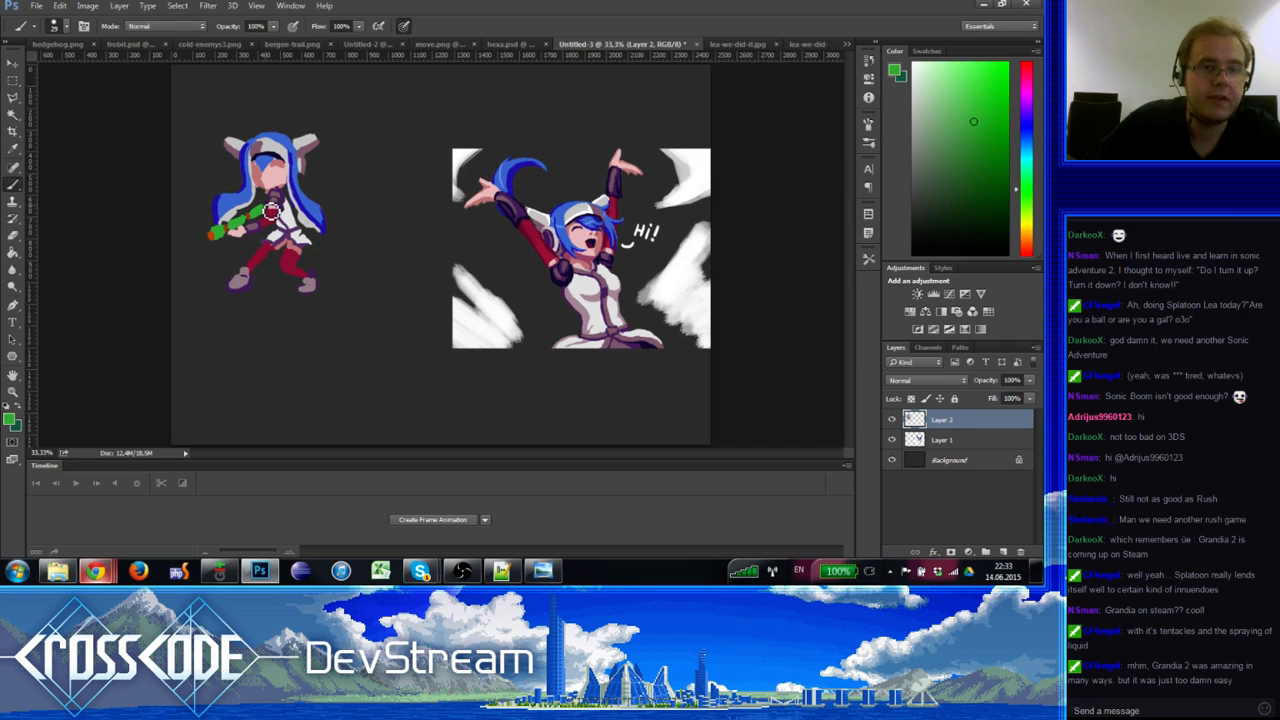
Step: Touch up the gun, chest and hand with sampled green, red, pink, purple and orange
alt+click(272, 200)
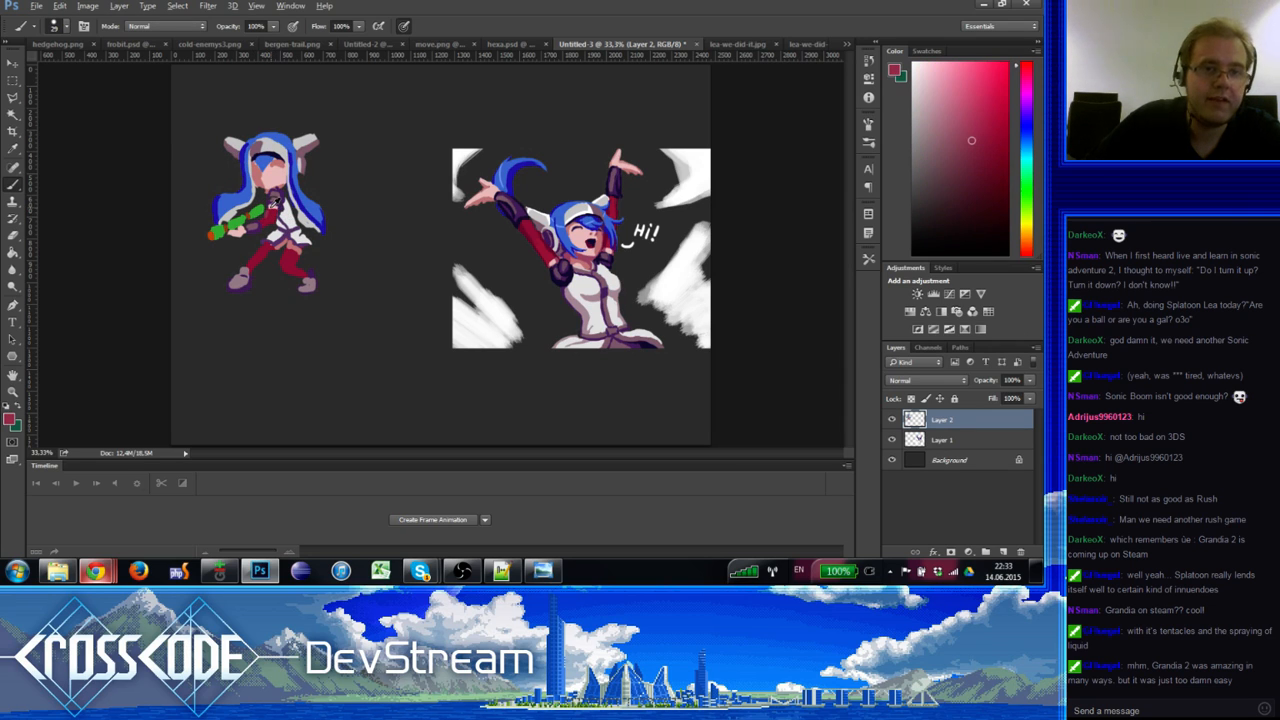
alt+click(266, 226)
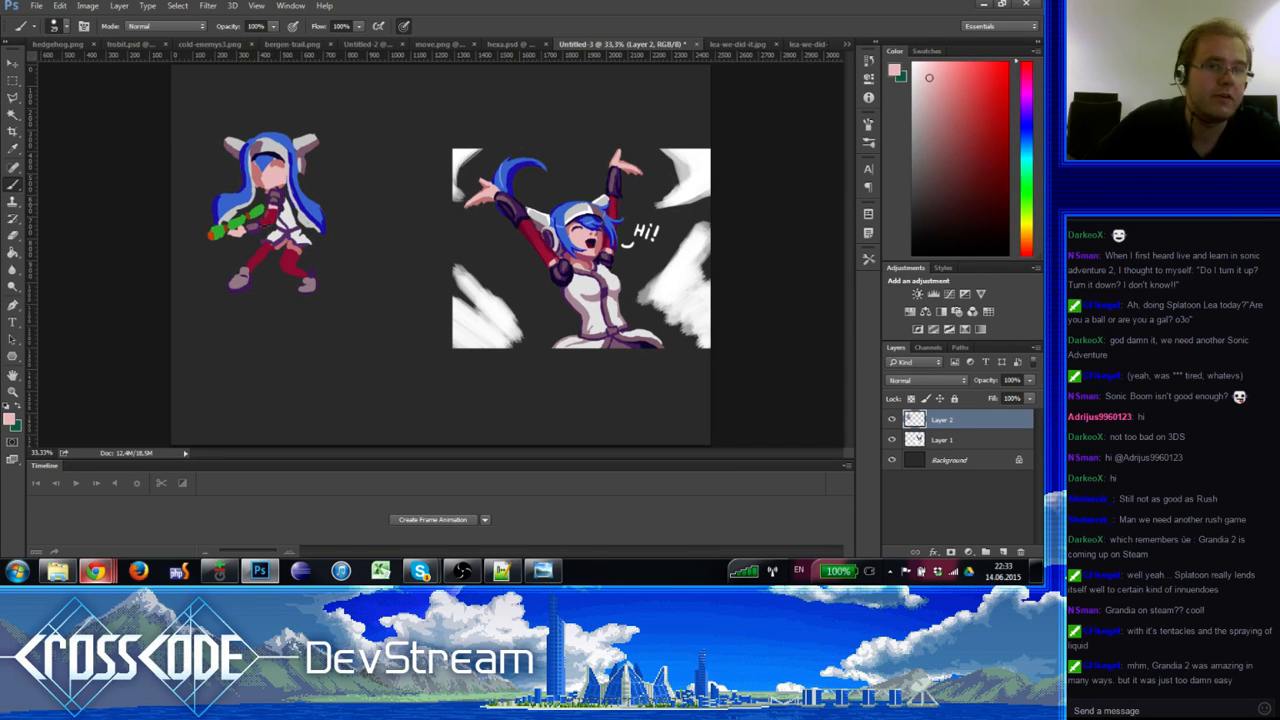
alt+click(255, 212)
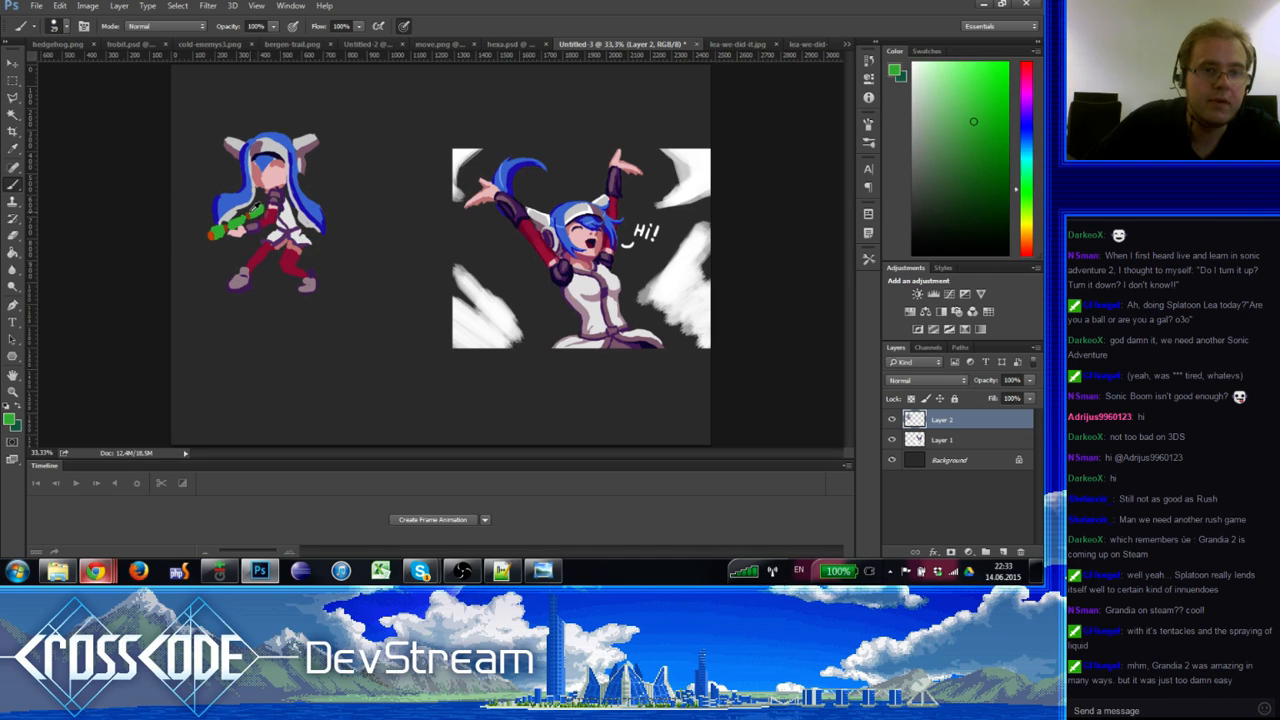
alt+click(249, 211)
alt+click(253, 214)
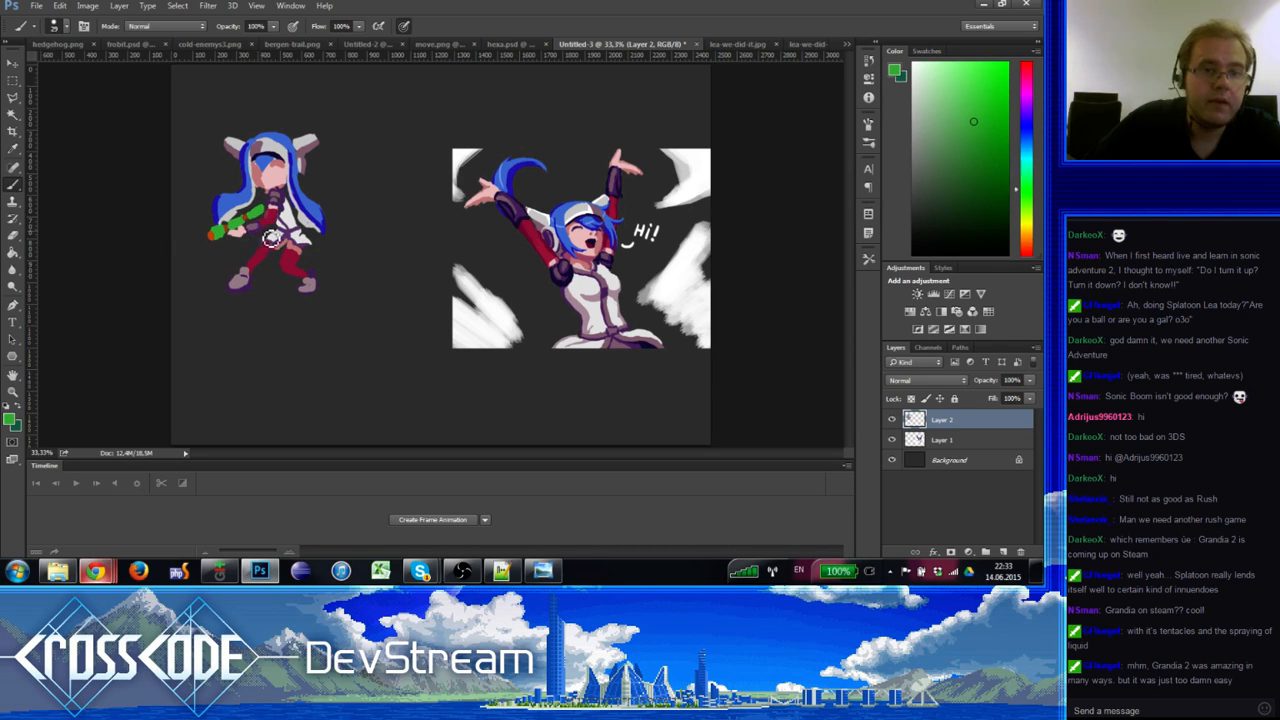
alt+click(257, 228)
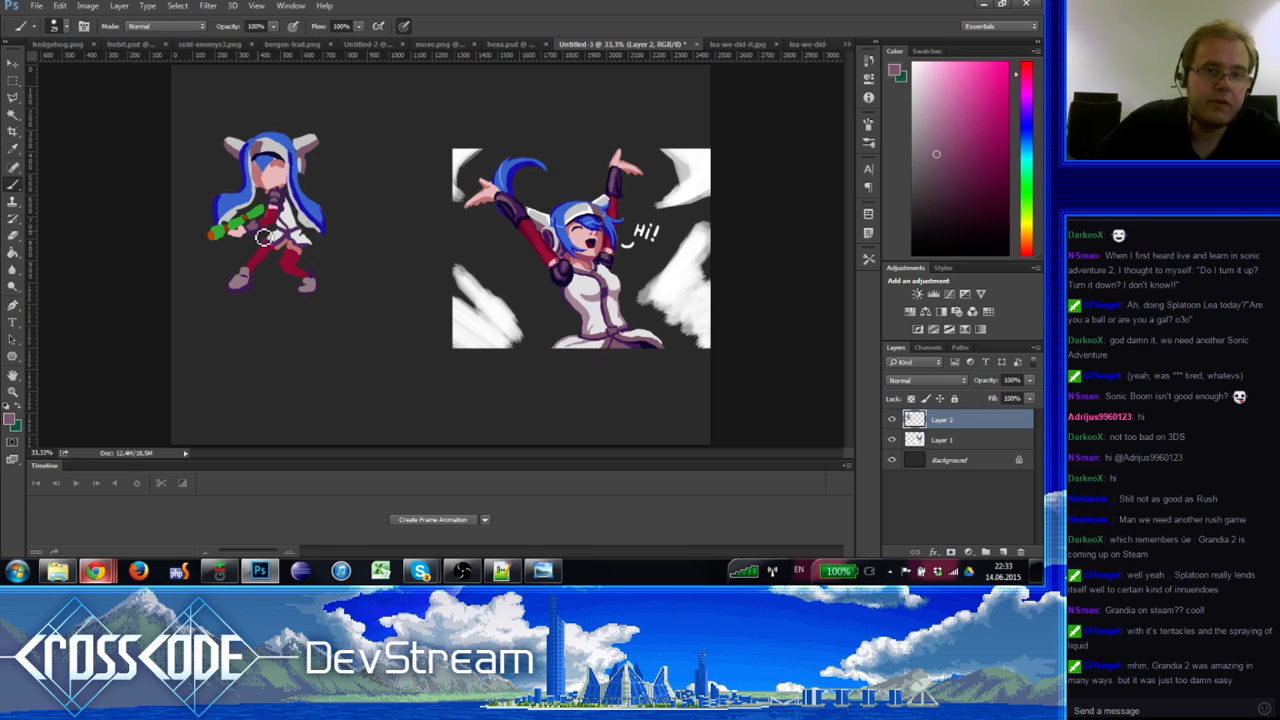
alt+click(257, 233)
alt+click(258, 232)
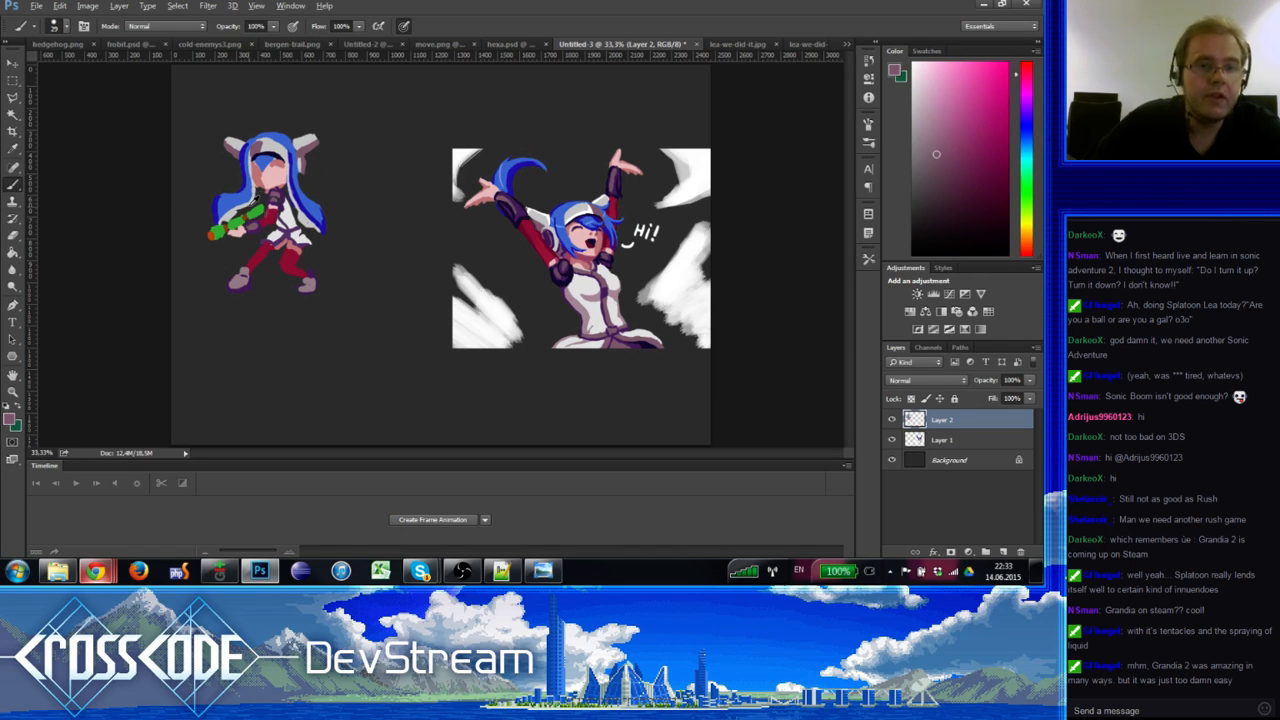
alt+click(257, 232)
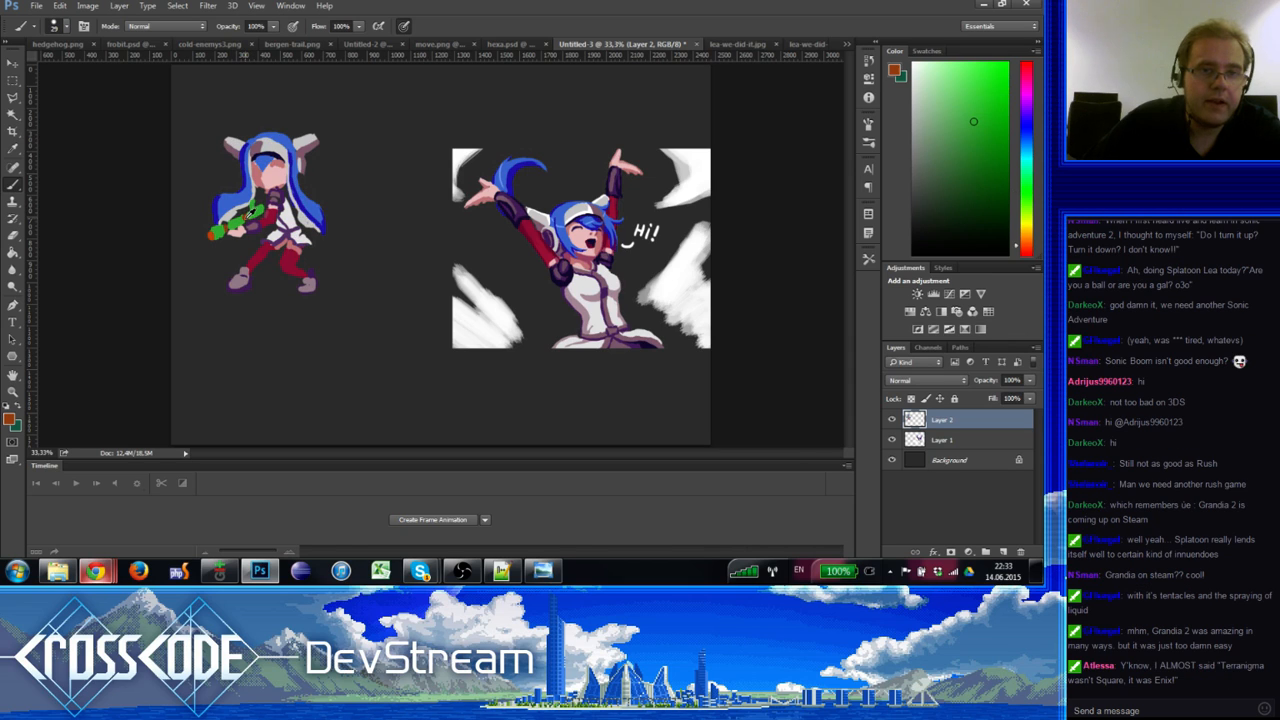
alt+click(245, 219)
alt+click(210, 235)
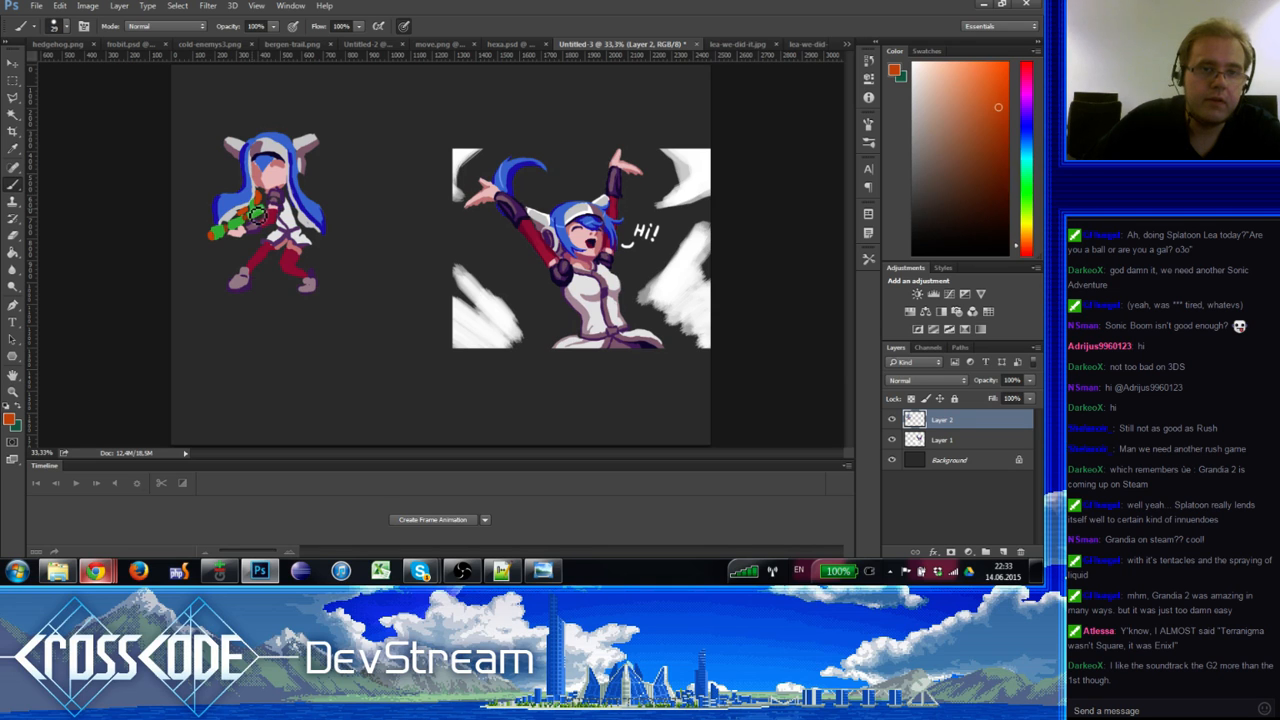
alt+click(242, 226)
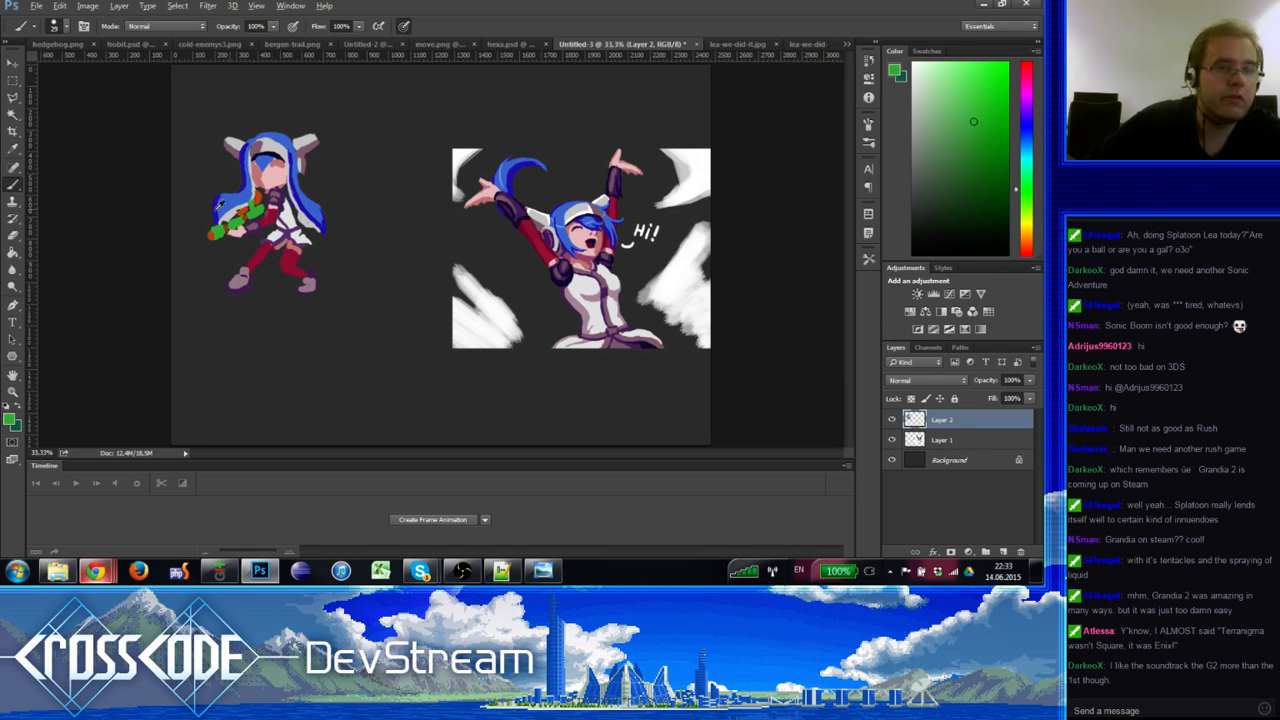
Step: Set the foreground colour to a darker green for shading the gun
click(10, 420)
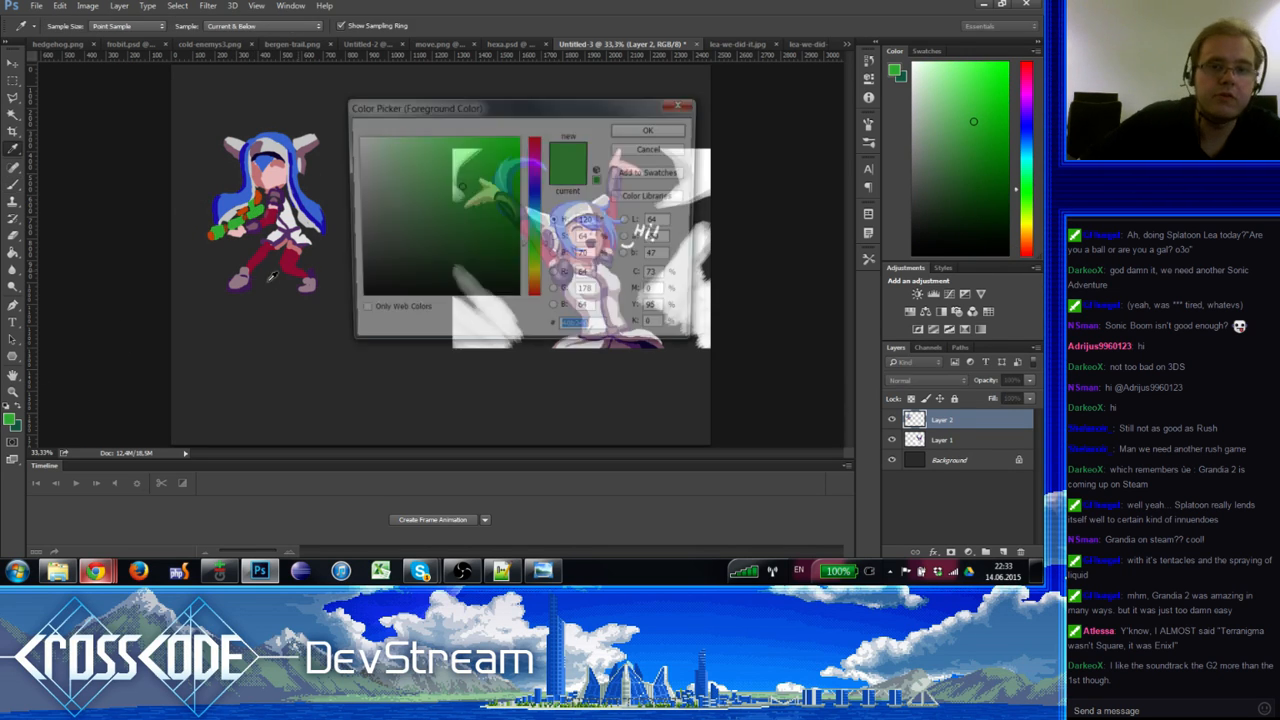
click(466, 236)
click(462, 238)
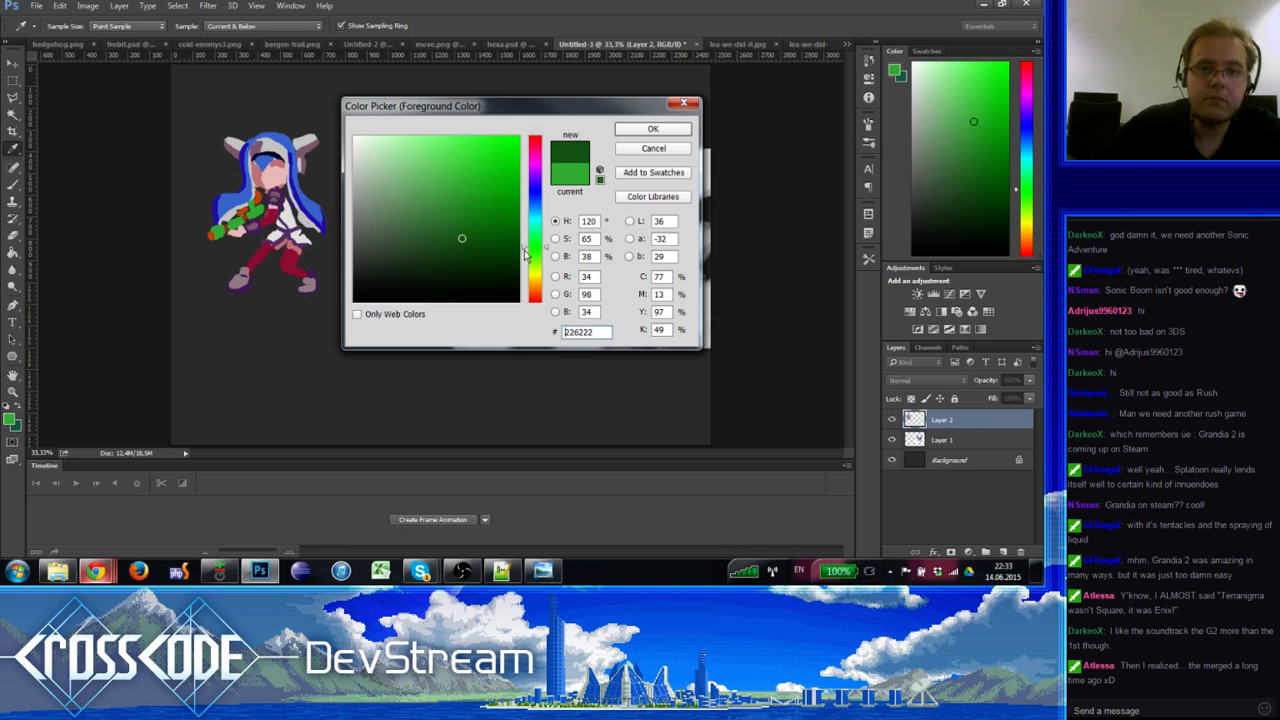
click(537, 244)
click(652, 129)
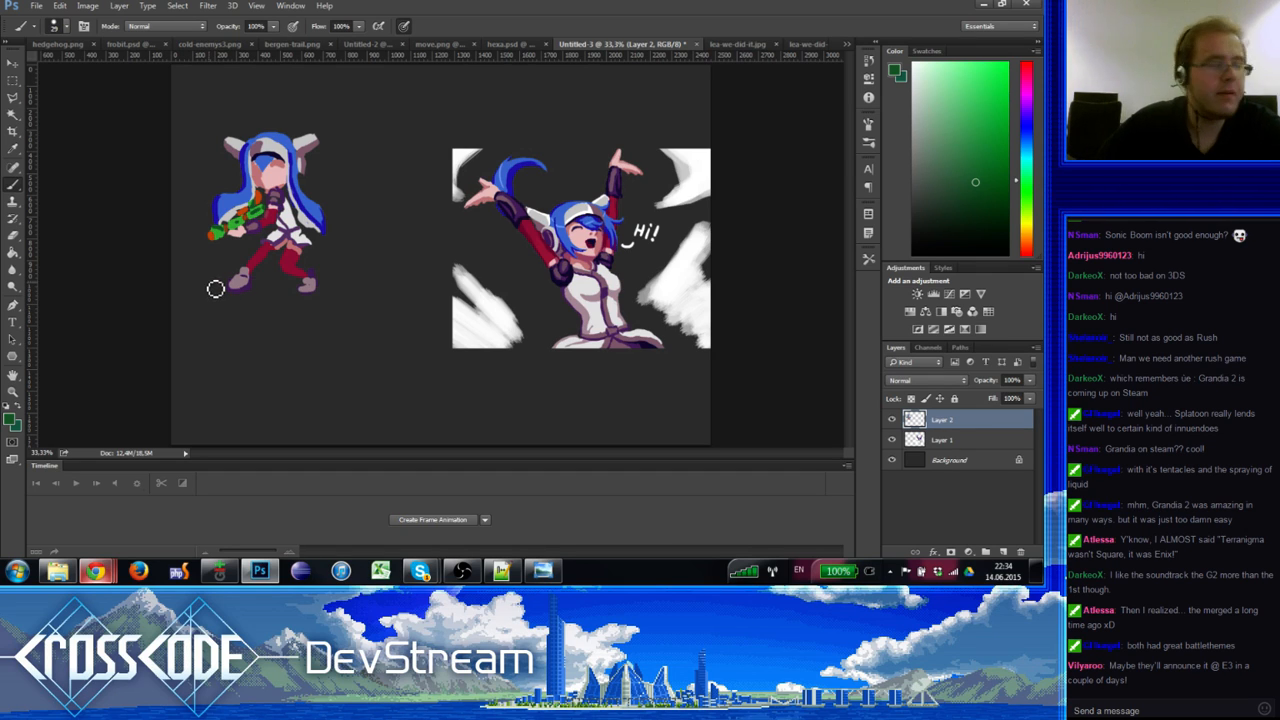
Step: Zoom in on the face and sample navy, hair blue and eye white, adjusting brush size
click(8, 409)
click(20, 404)
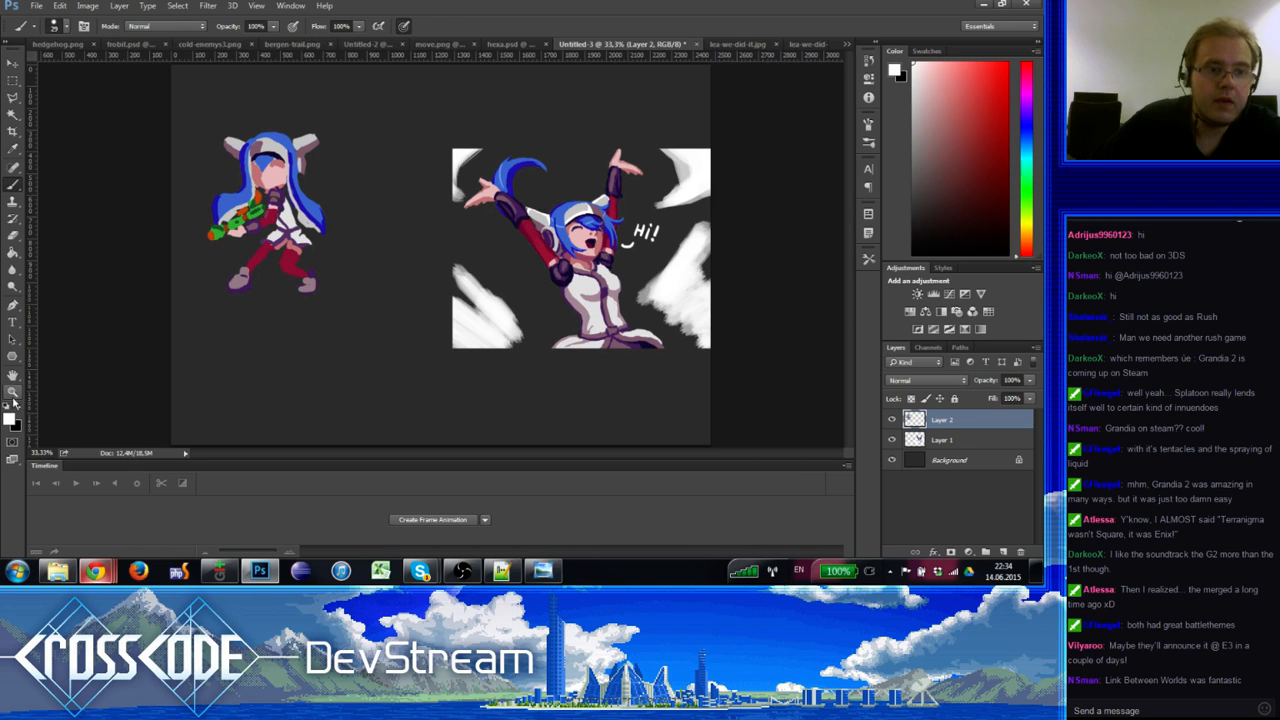
scroll(237, 191, up, 2)
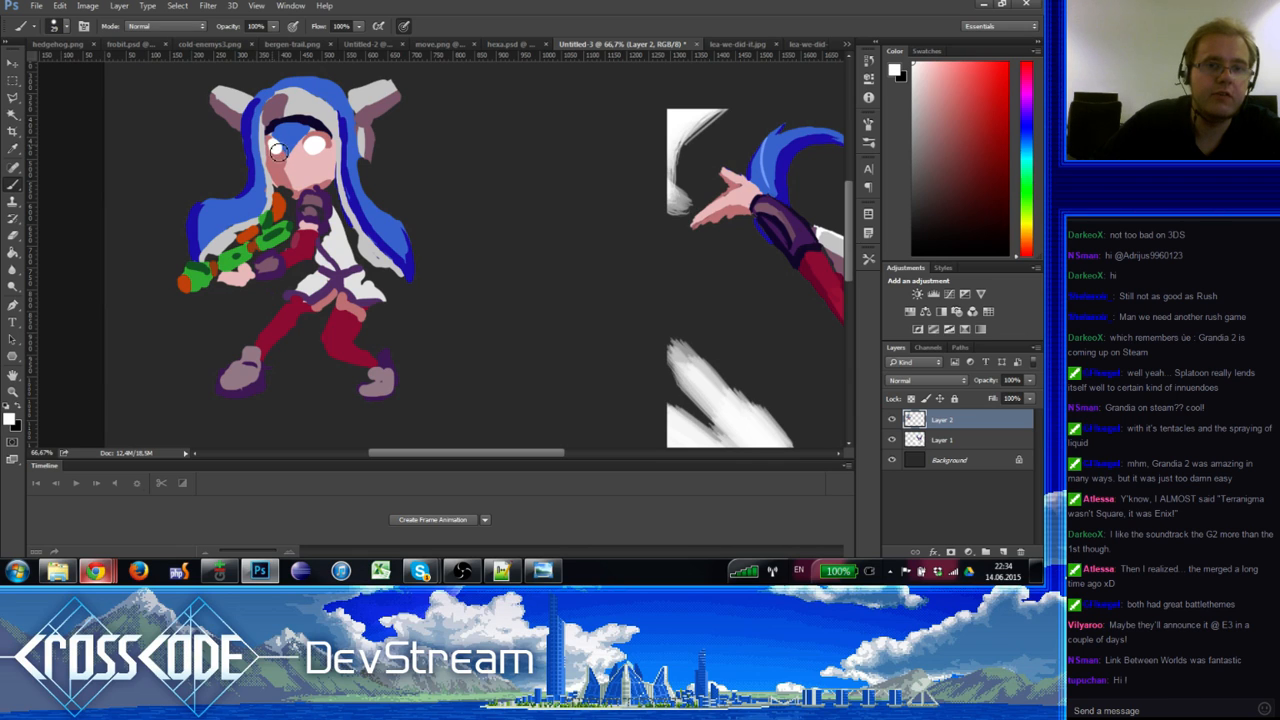
alt+click(282, 137)
alt+click(280, 159)
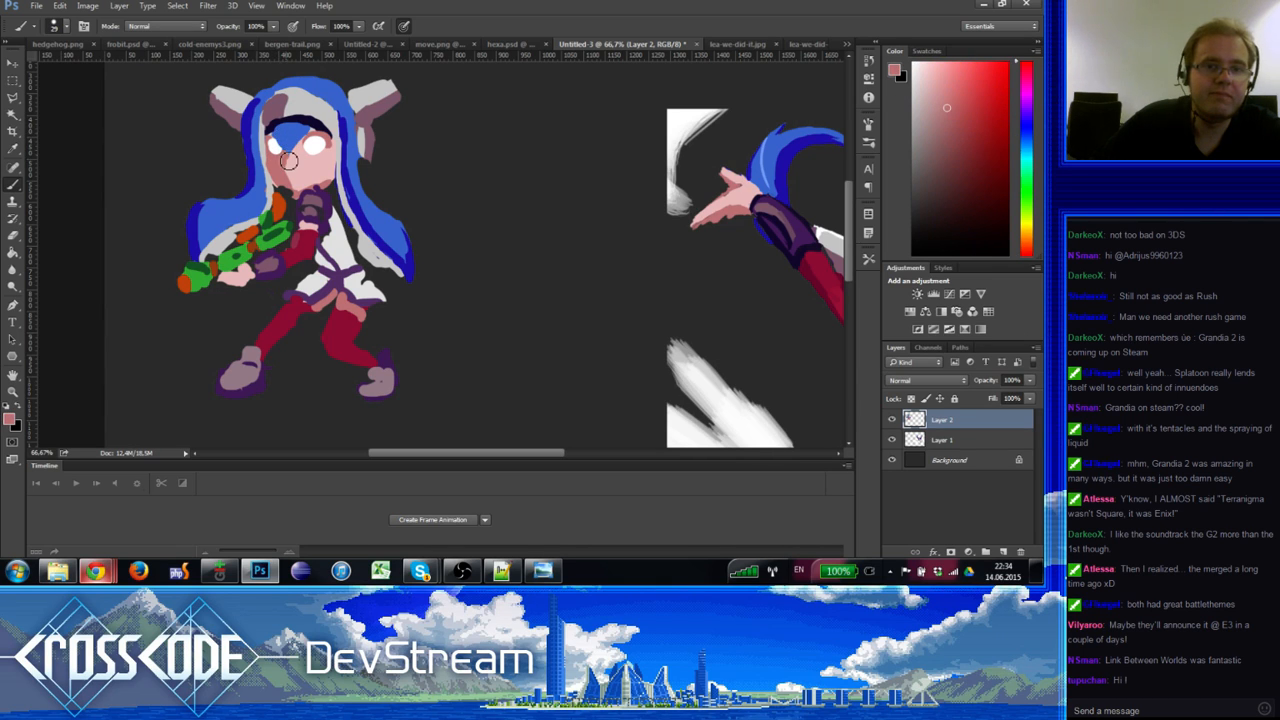
alt+click(285, 139)
alt+click(243, 121)
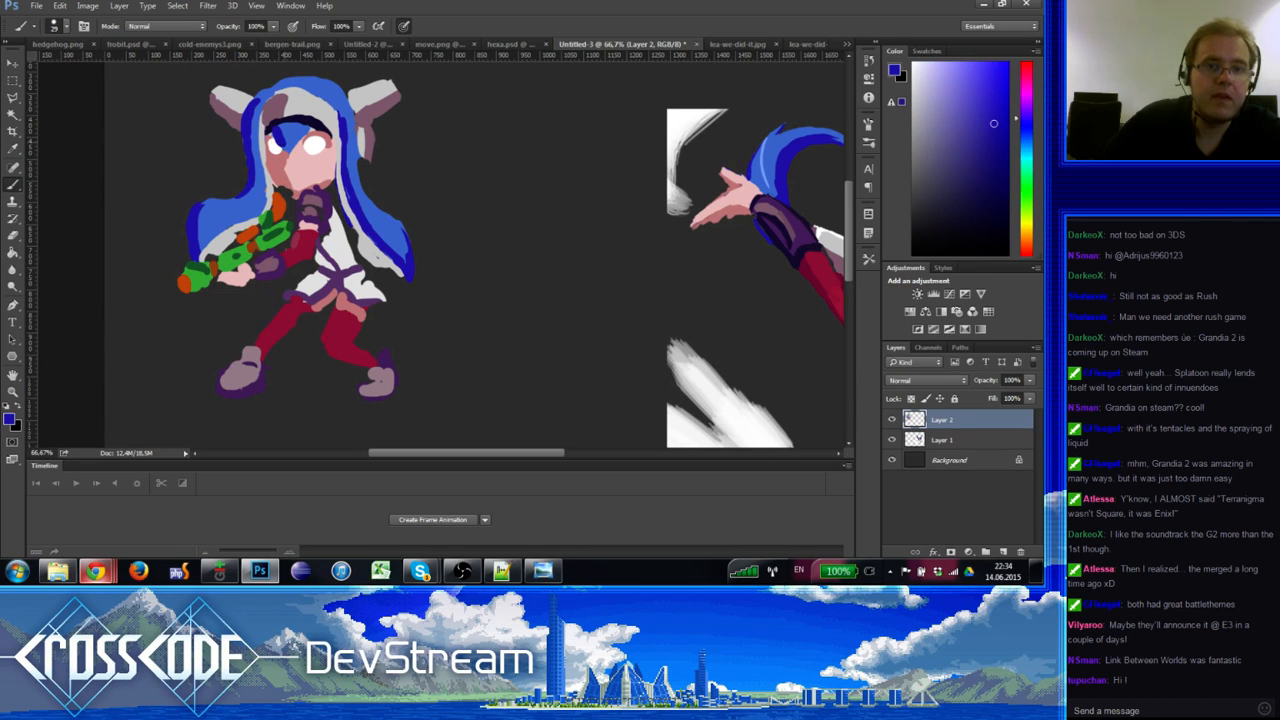
alt+click(283, 148)
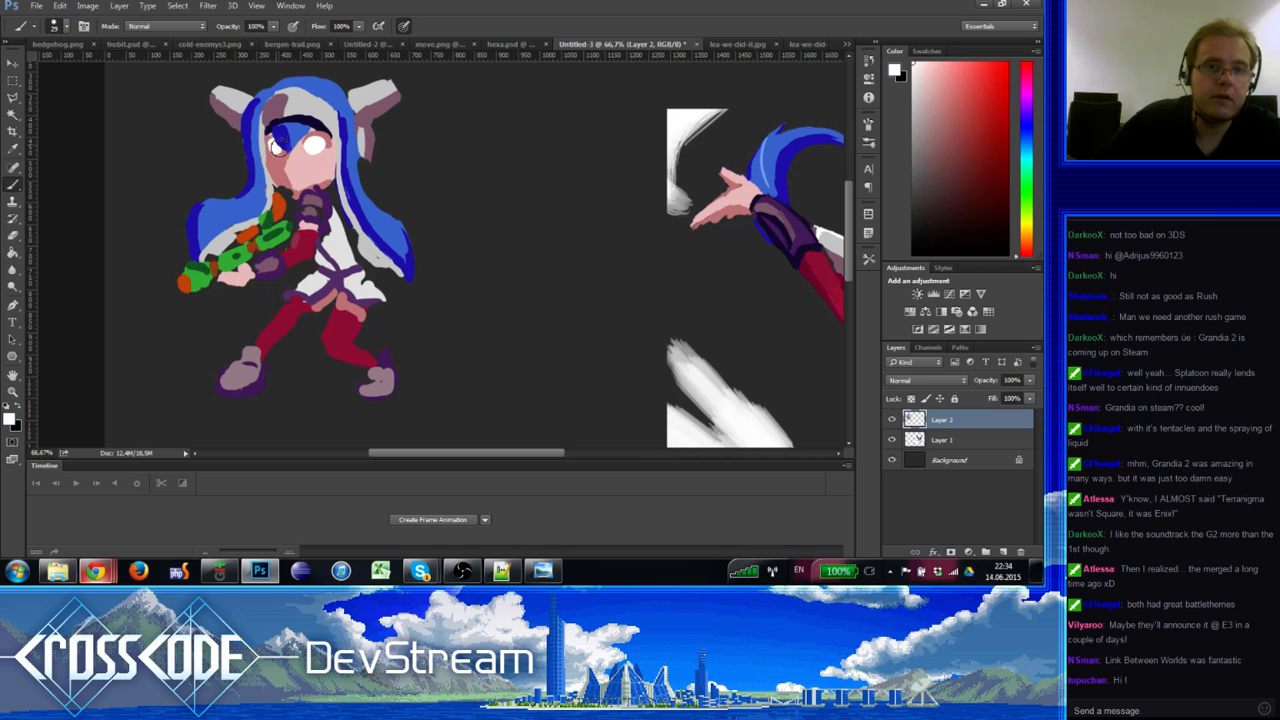
alt+click(283, 149)
alt+click(282, 150)
alt+click(288, 147)
alt+click(293, 148)
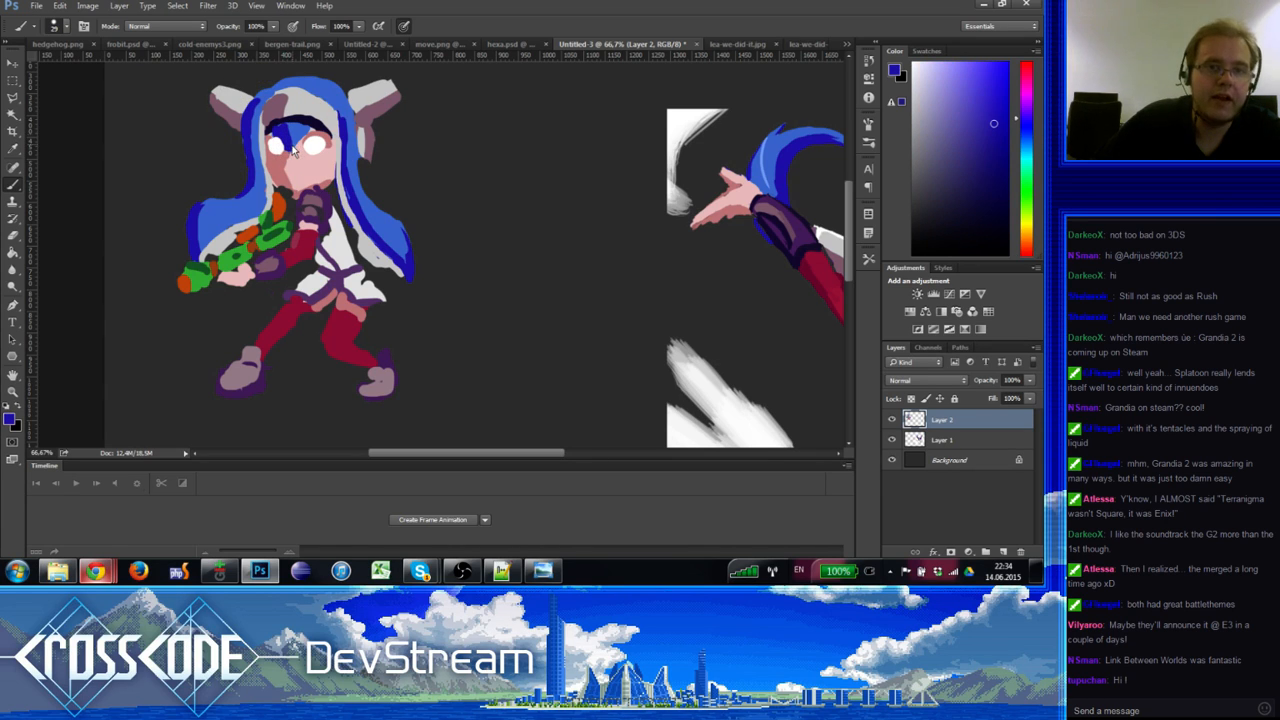
alt+click(297, 150)
alt+click(302, 127)
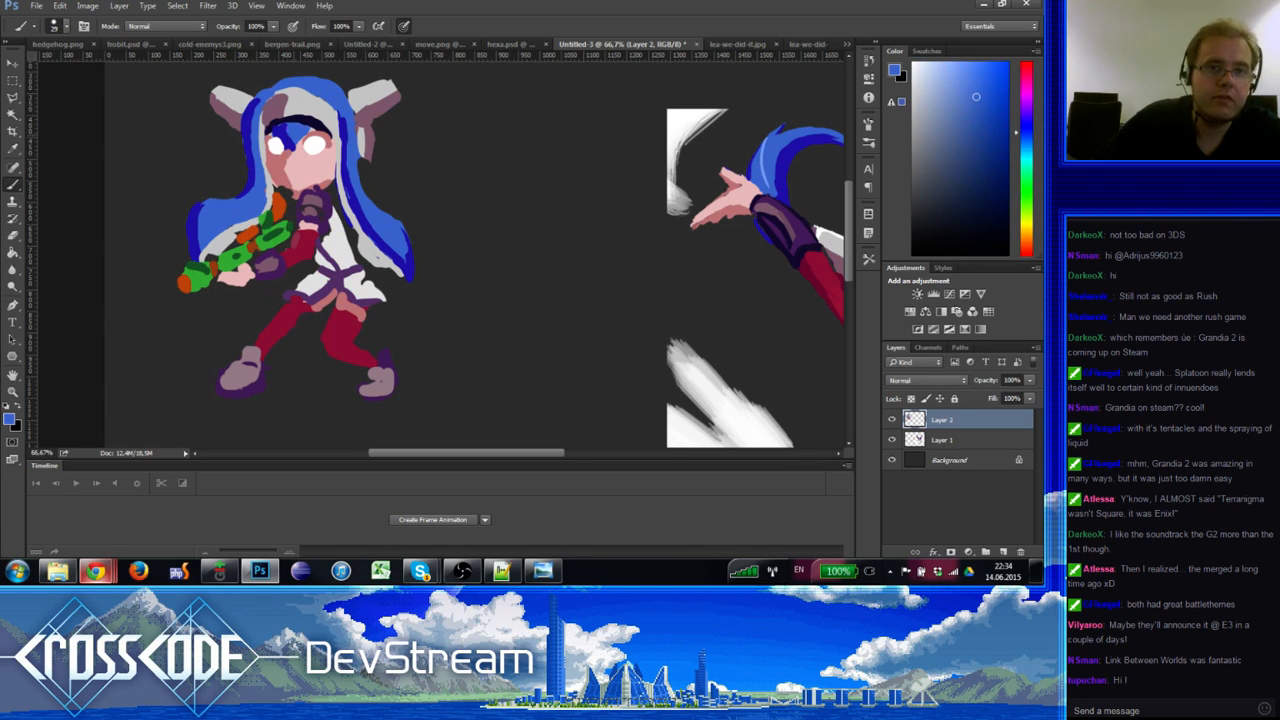
alt+click(297, 148)
alt+click(288, 141)
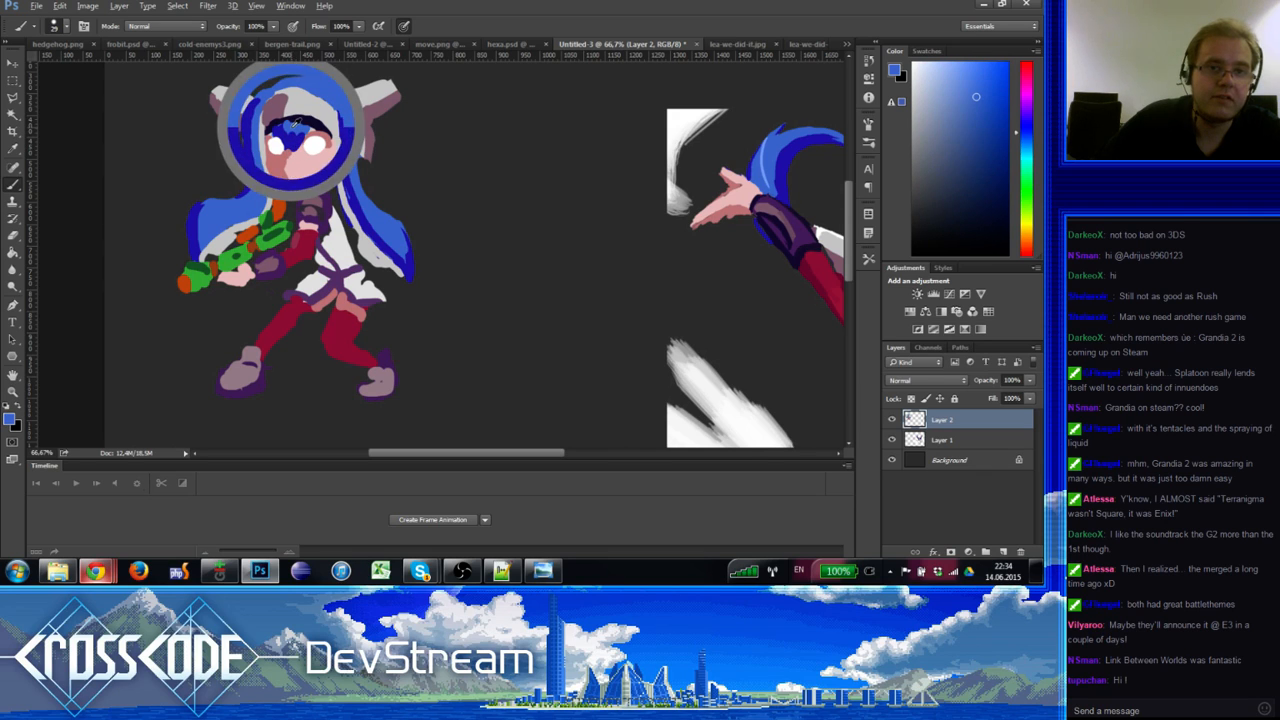
alt+right_click(289, 129)
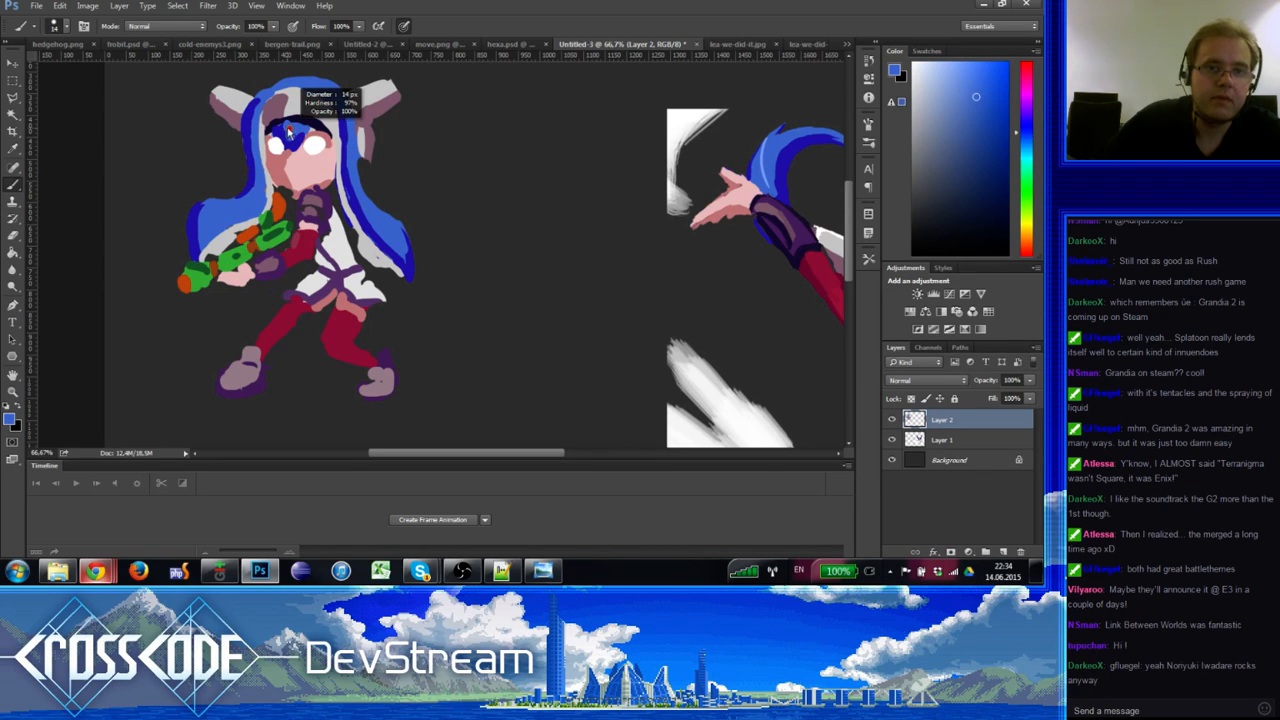
alt+click(290, 132)
alt+click(289, 139)
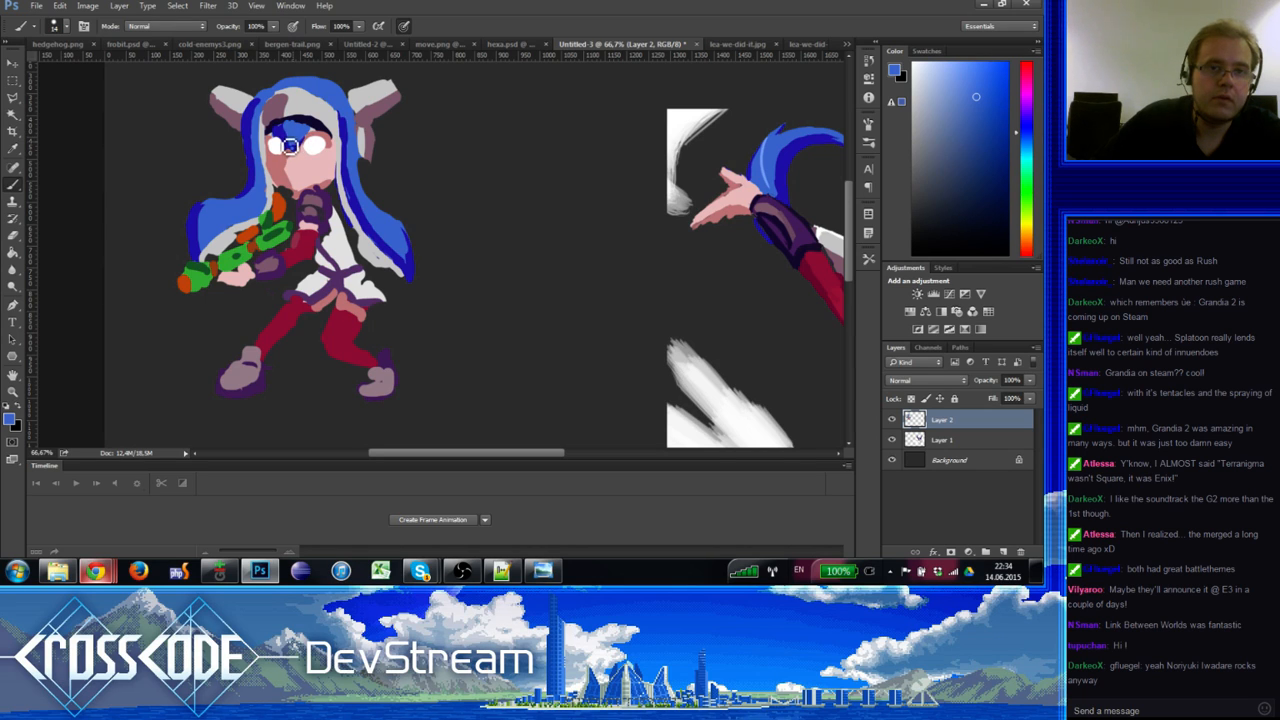
alt+click(286, 142)
Step: Paint a dark navy band over the eyes and between them, blending its top edge into hair blue
drag(287, 138, 302, 150)
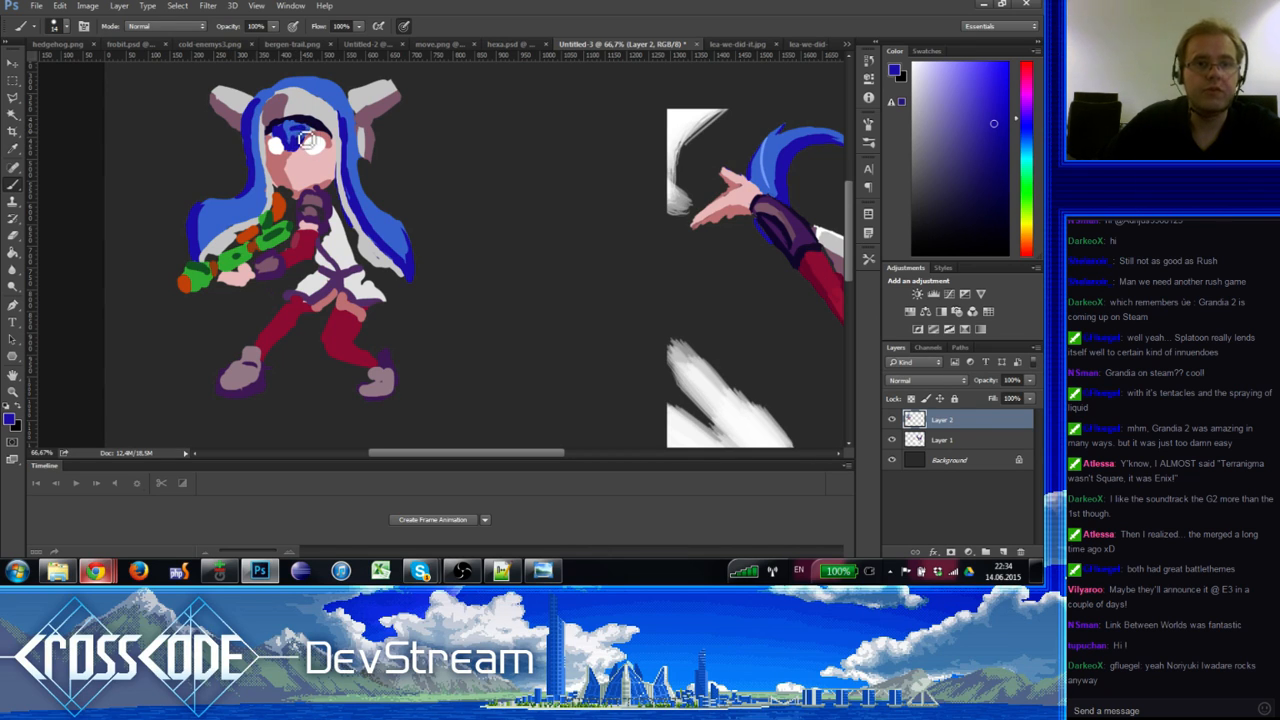
alt+click(290, 122)
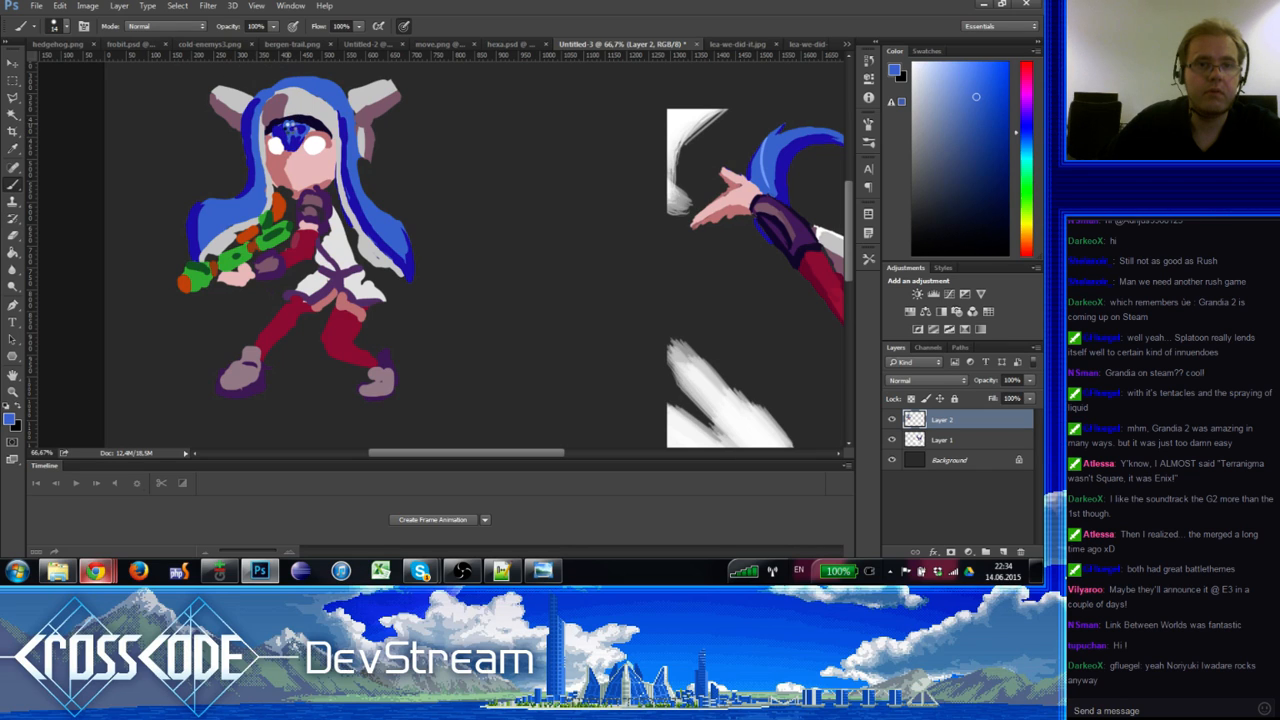
drag(293, 133, 296, 143)
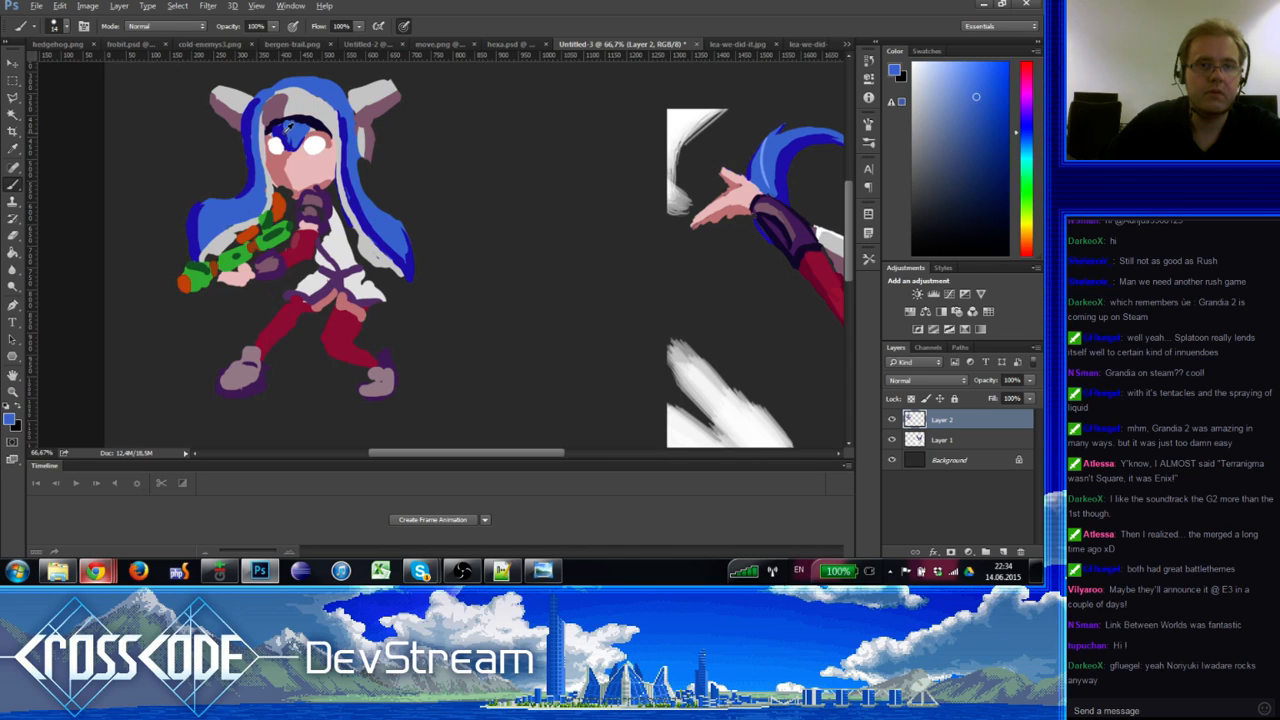
alt+click(284, 140)
drag(290, 147, 291, 155)
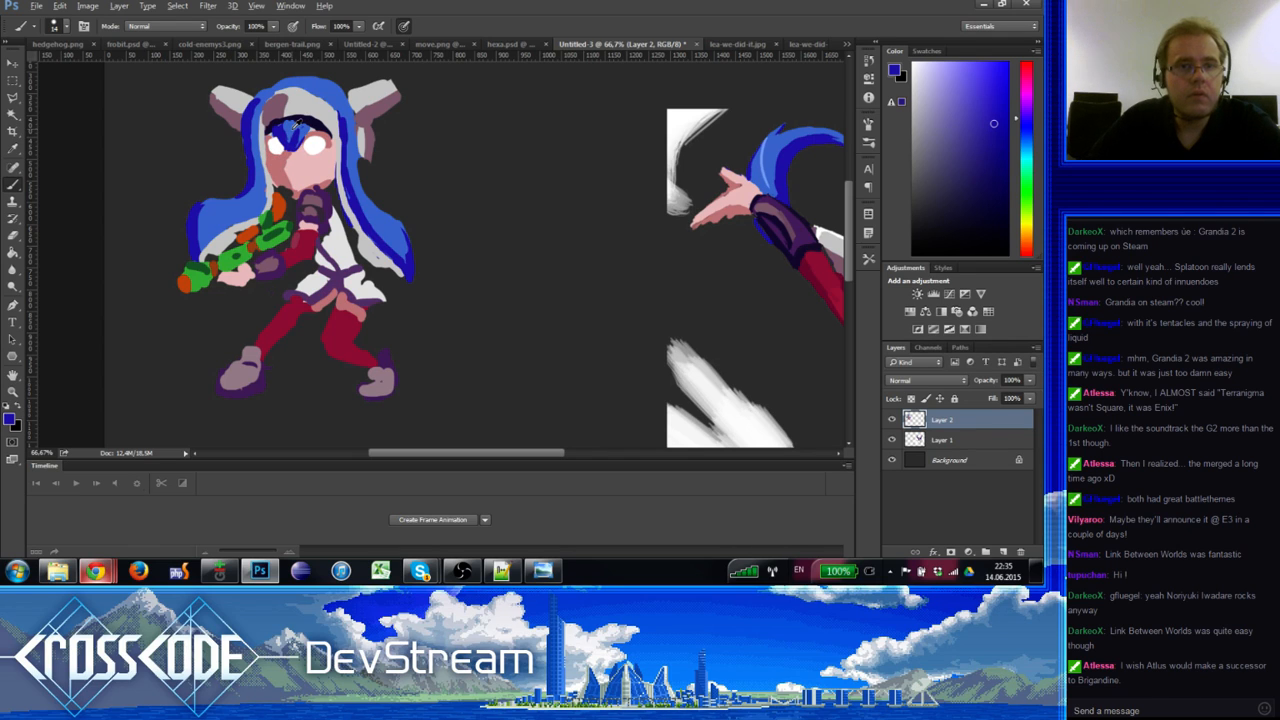
alt+click(296, 137)
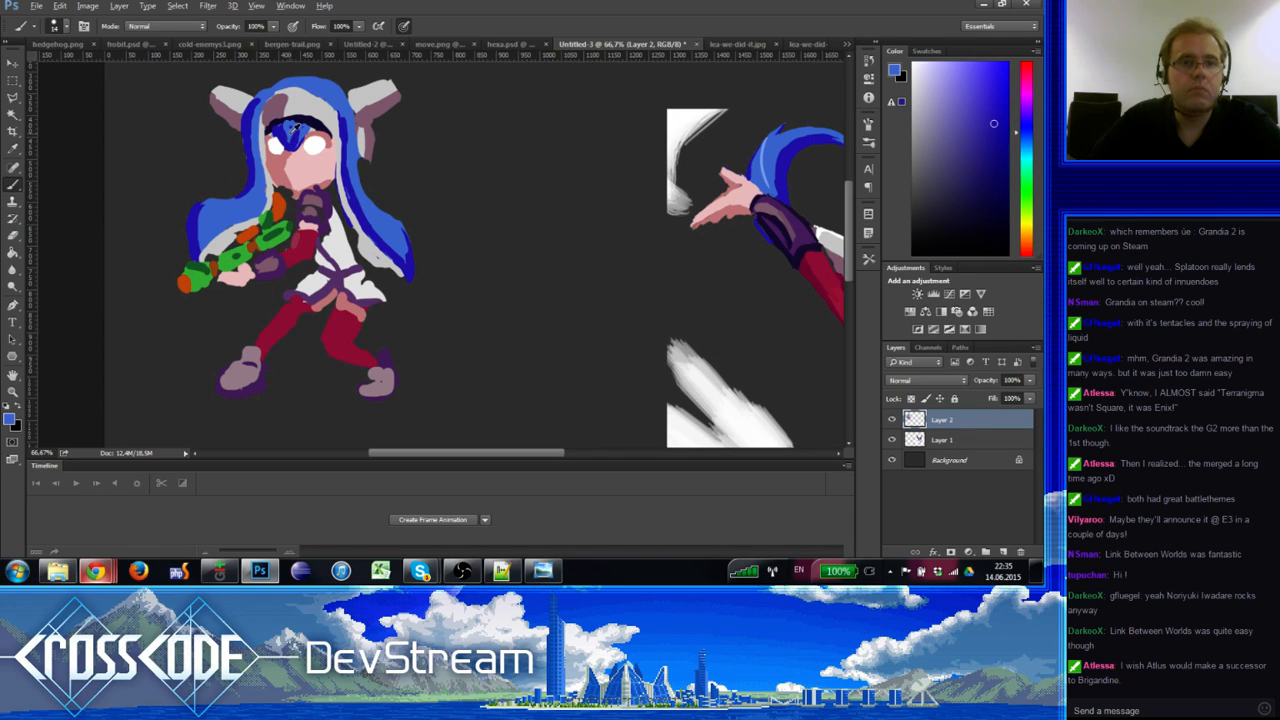
alt+click(298, 138)
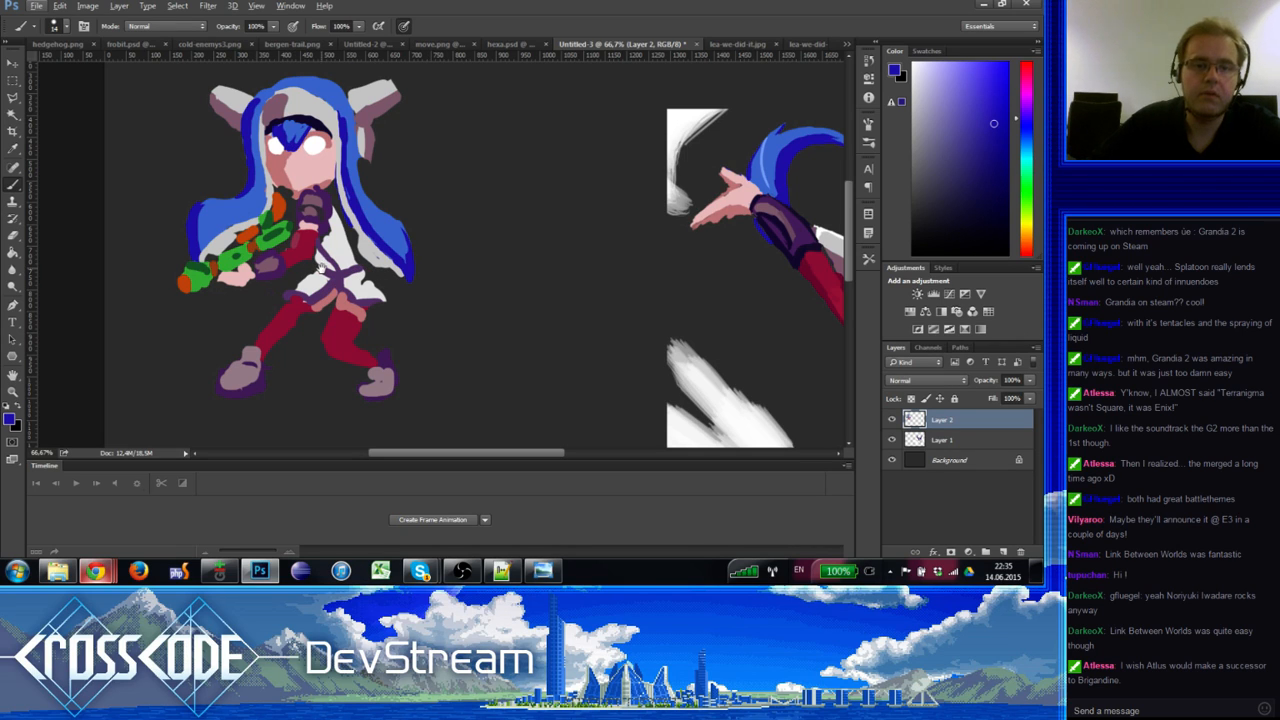
scroll(320, 268, right, 2)
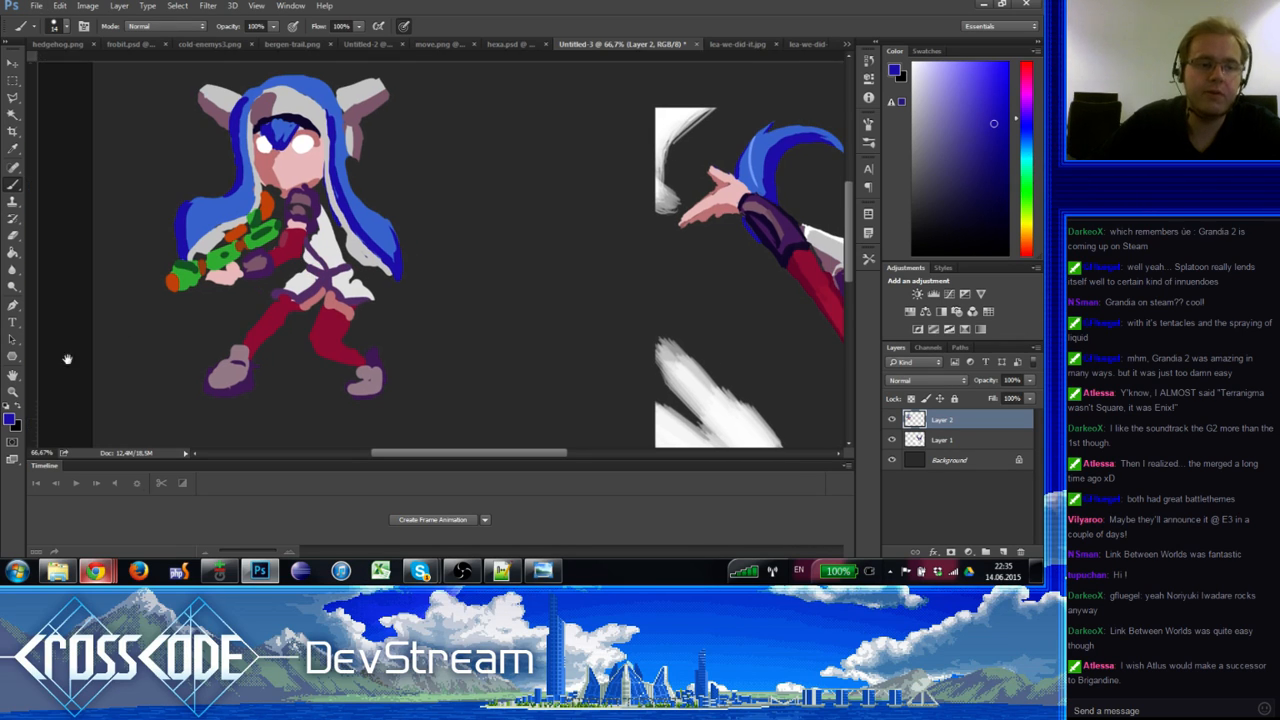
Step: Zoom to 100%, save the drawing as lea-squid.psd with Maximize Compatibility, then quit Photoshop
key(z)
click(176, 286)
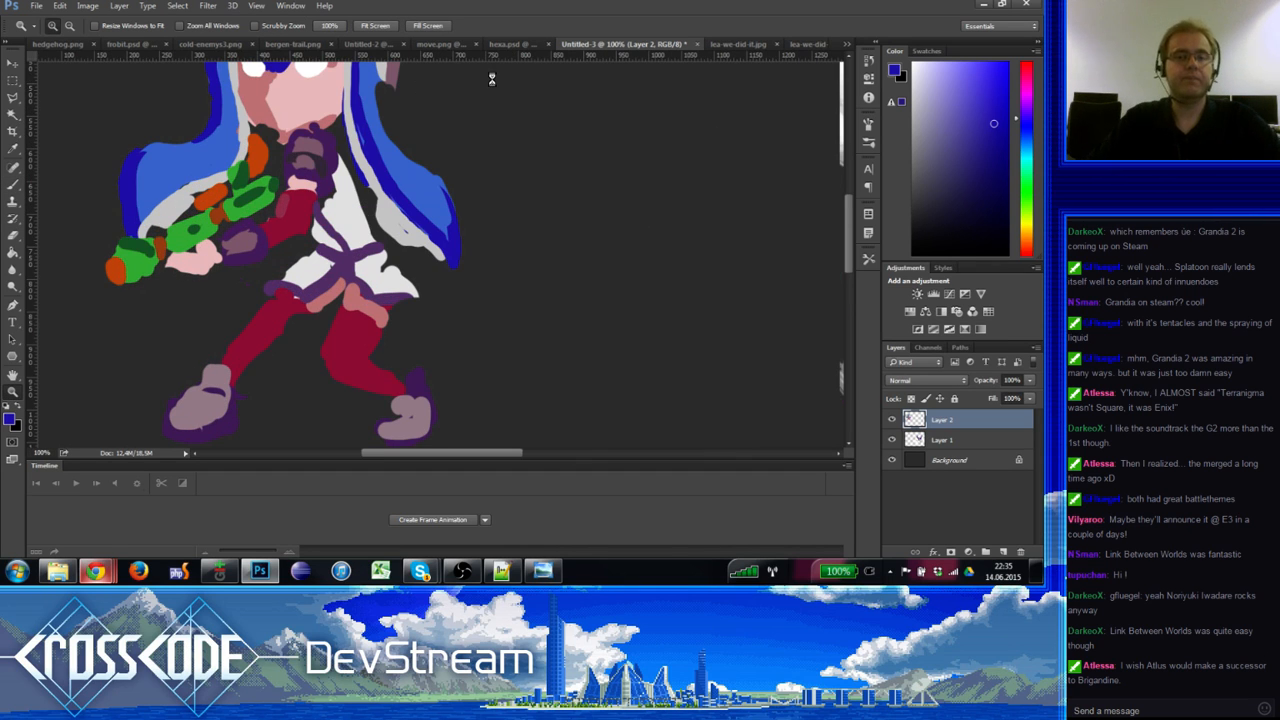
key(ctrl+s)
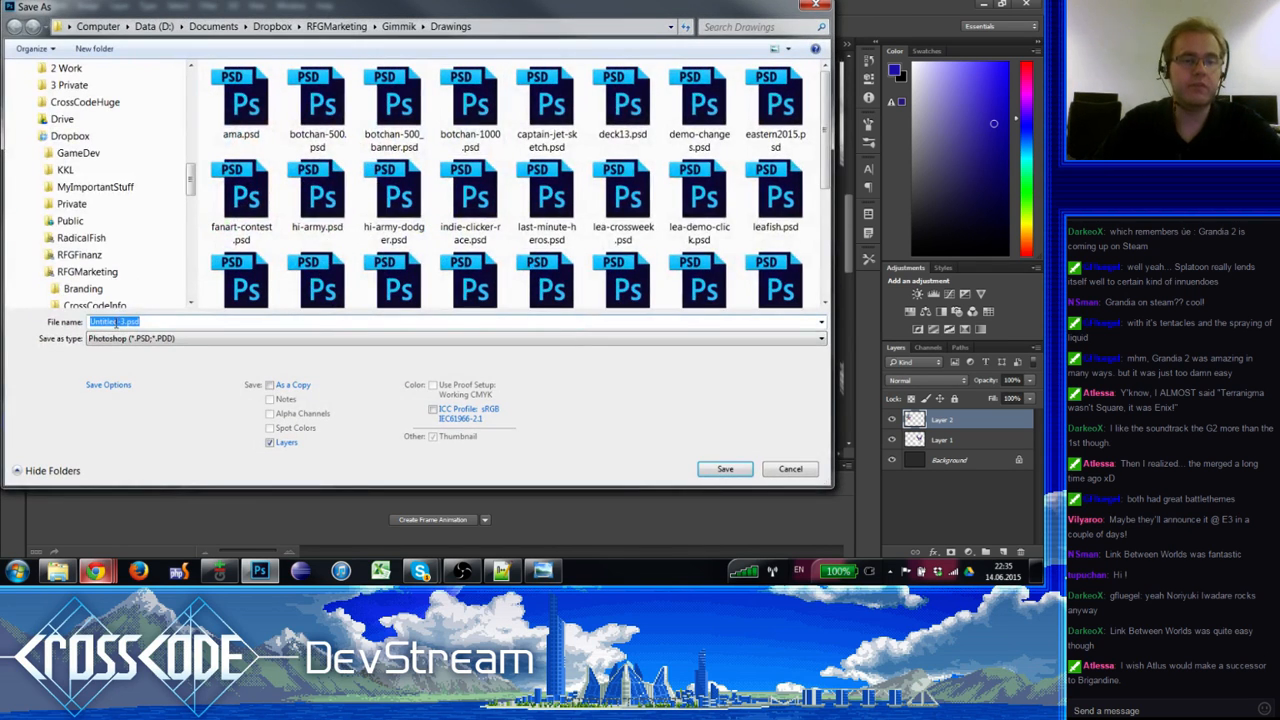
click(128, 322)
drag(126, 322, 89, 322)
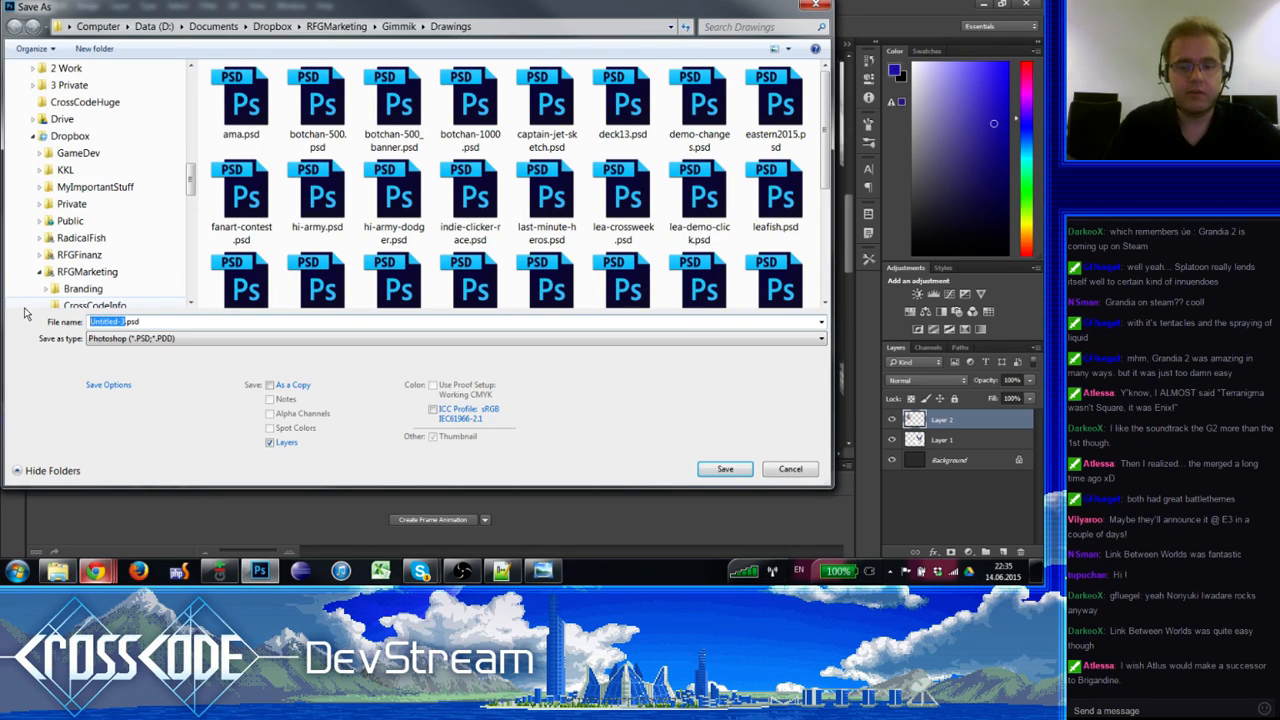
text(lea)
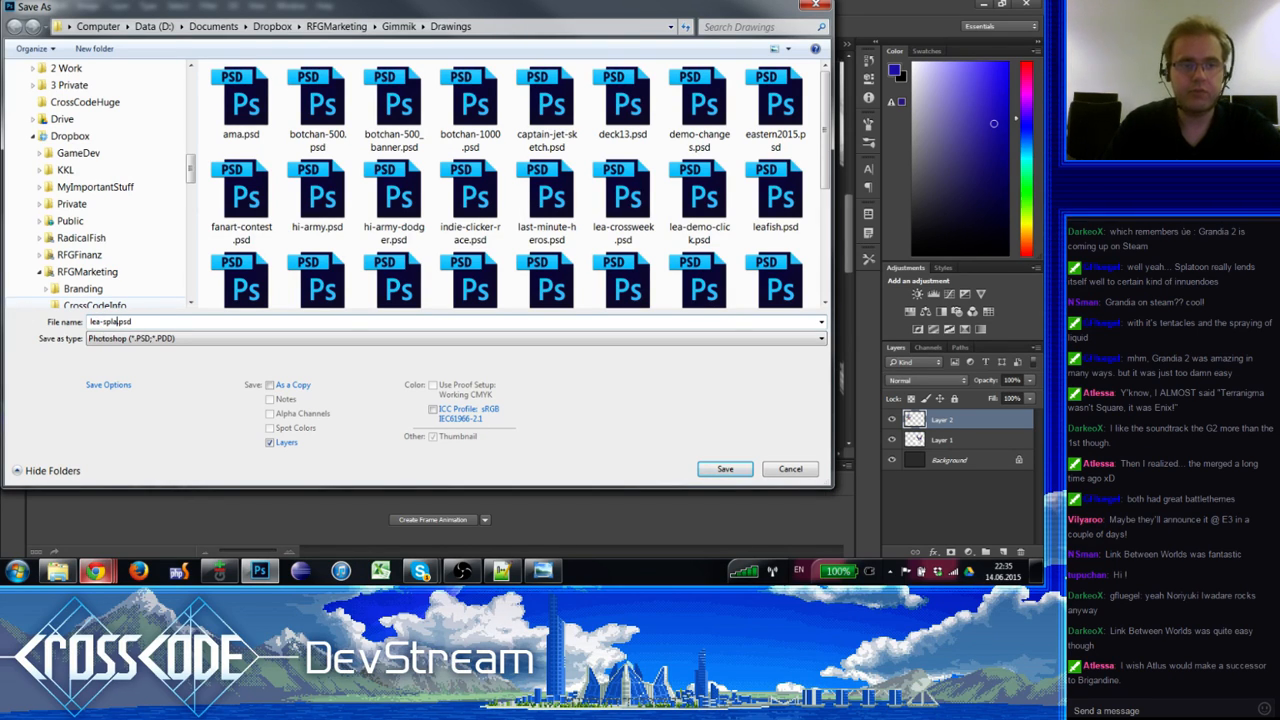
text(-splatoon)
key(BackSpace)
key(BackSpace)
key(BackSpace)
key(BackSpace)
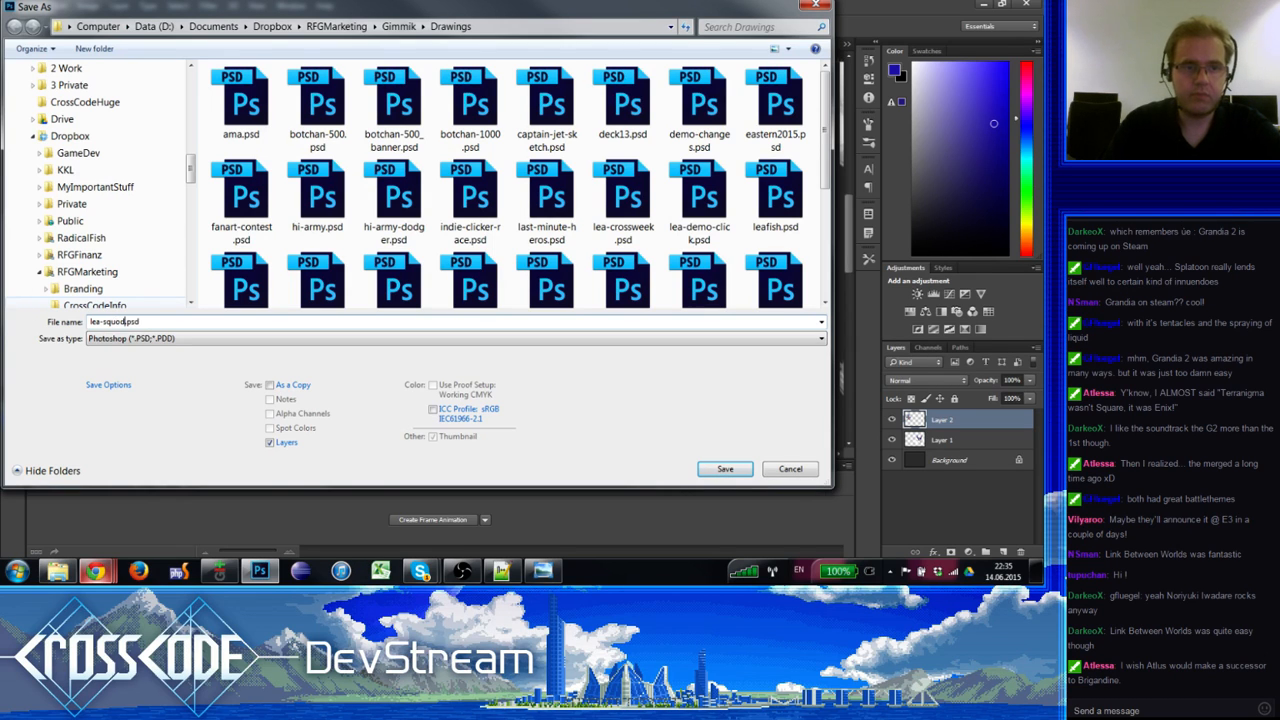
key(Return)
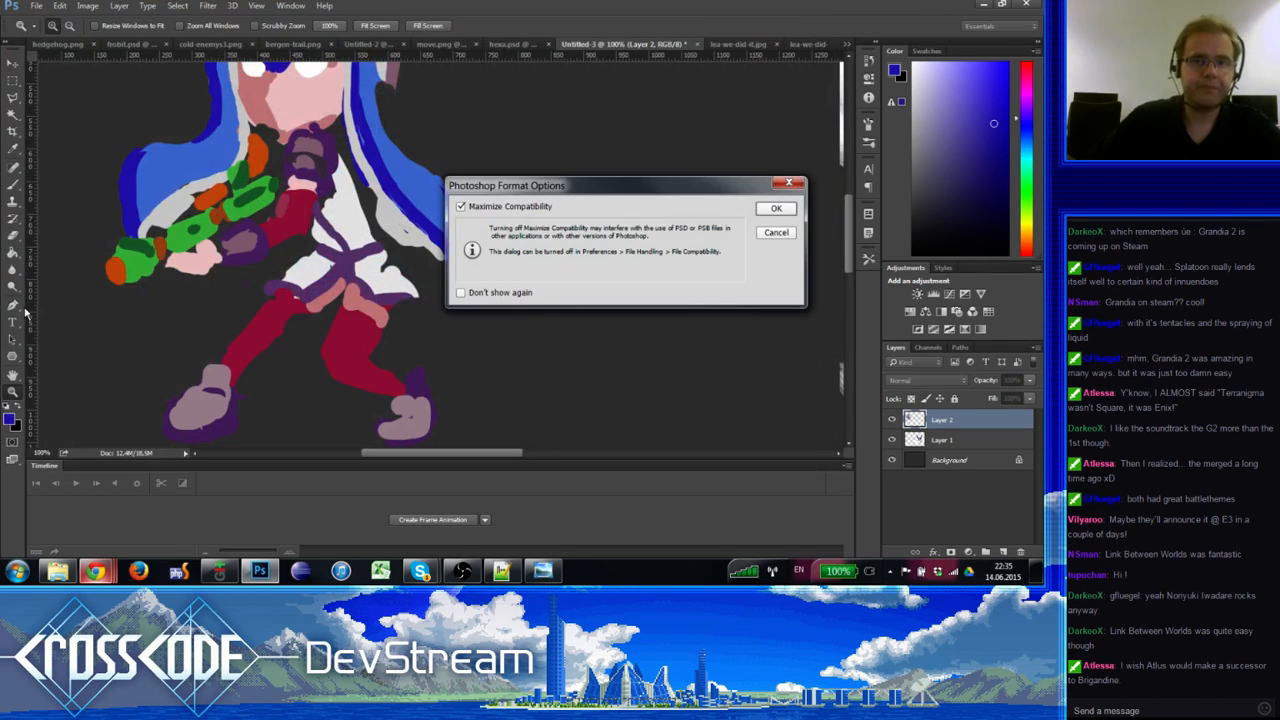
key(Return)
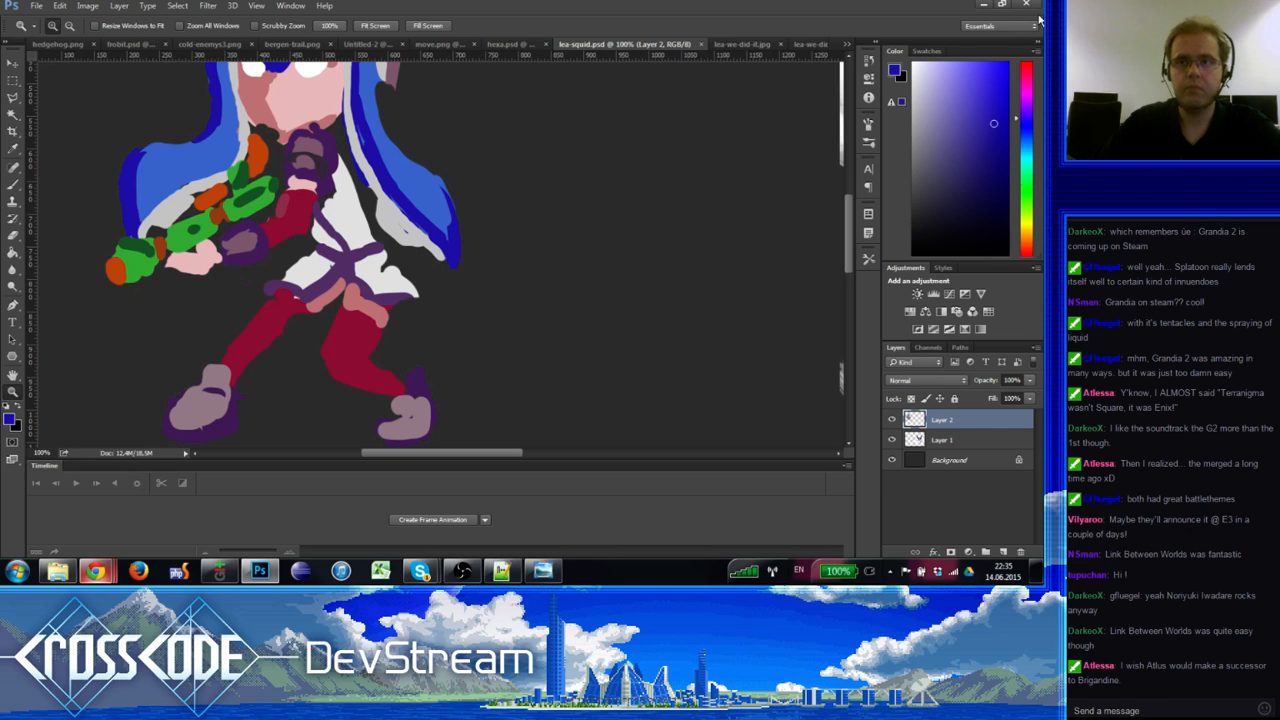
click(1026, 4)
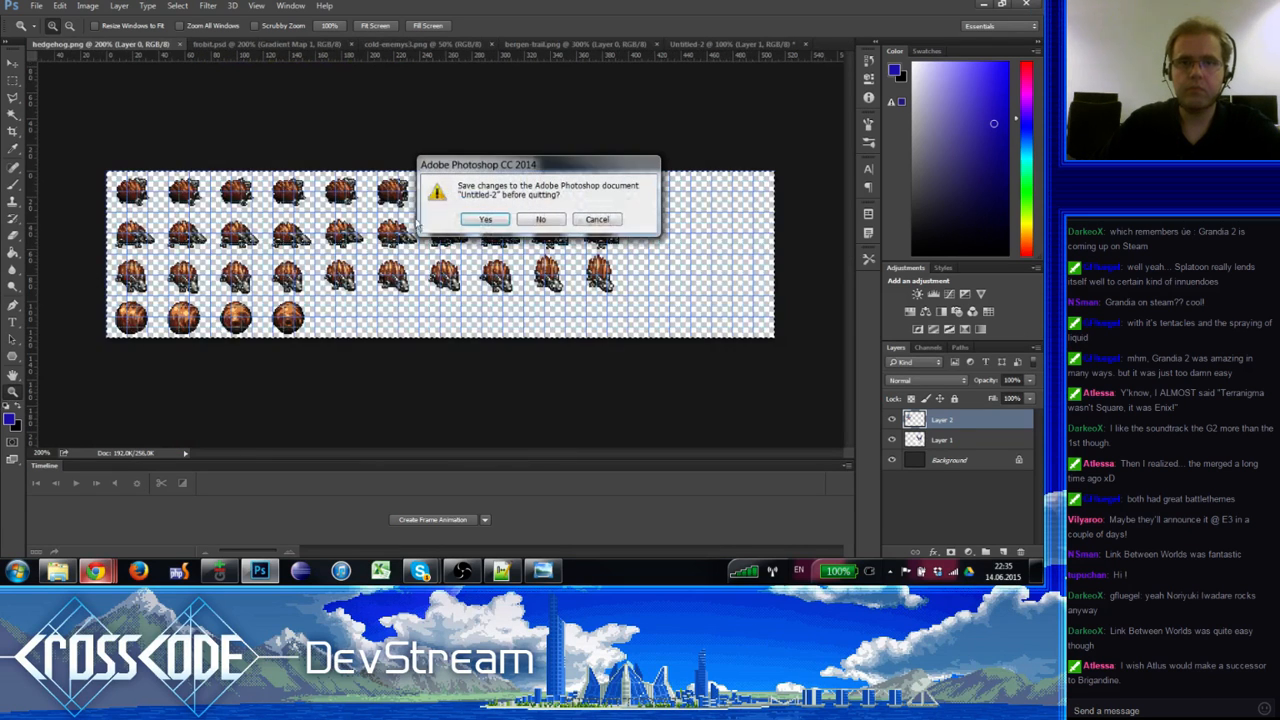
Step: Quit without saving Untitled-2, glance at the cold-enemys3.png concept art, and relaunch Photoshop
click(557, 224)
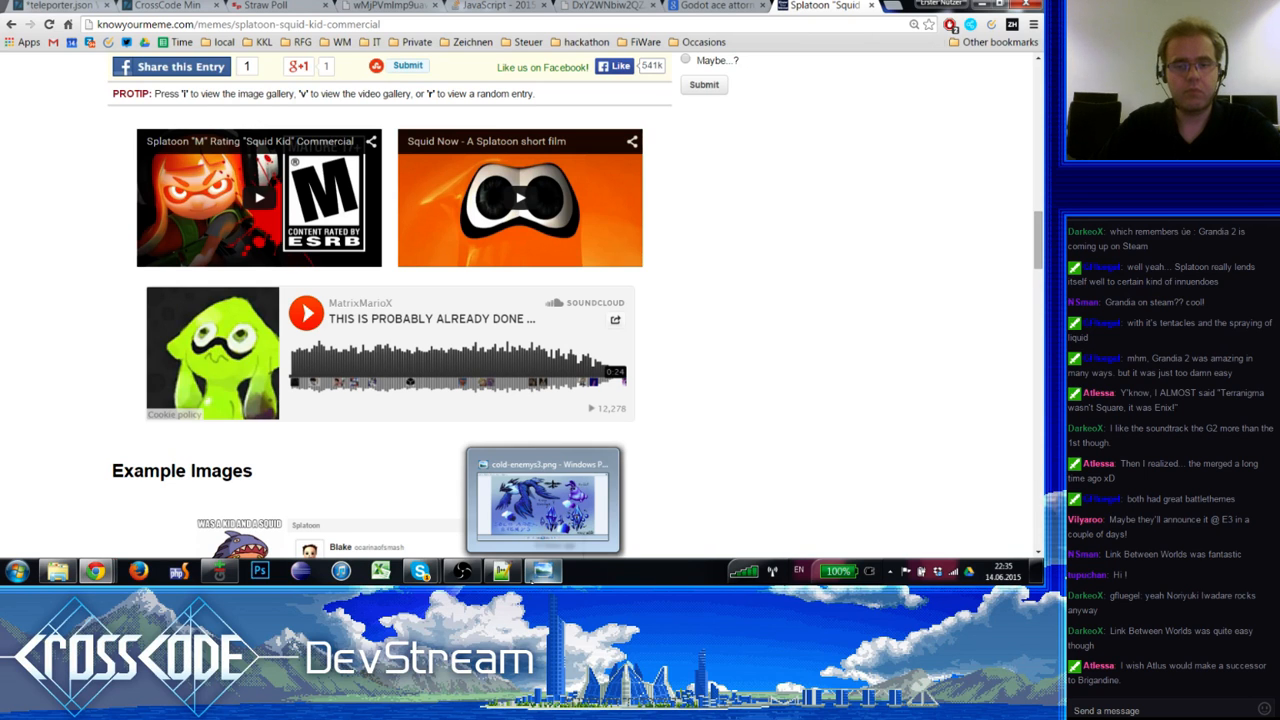
click(540, 574)
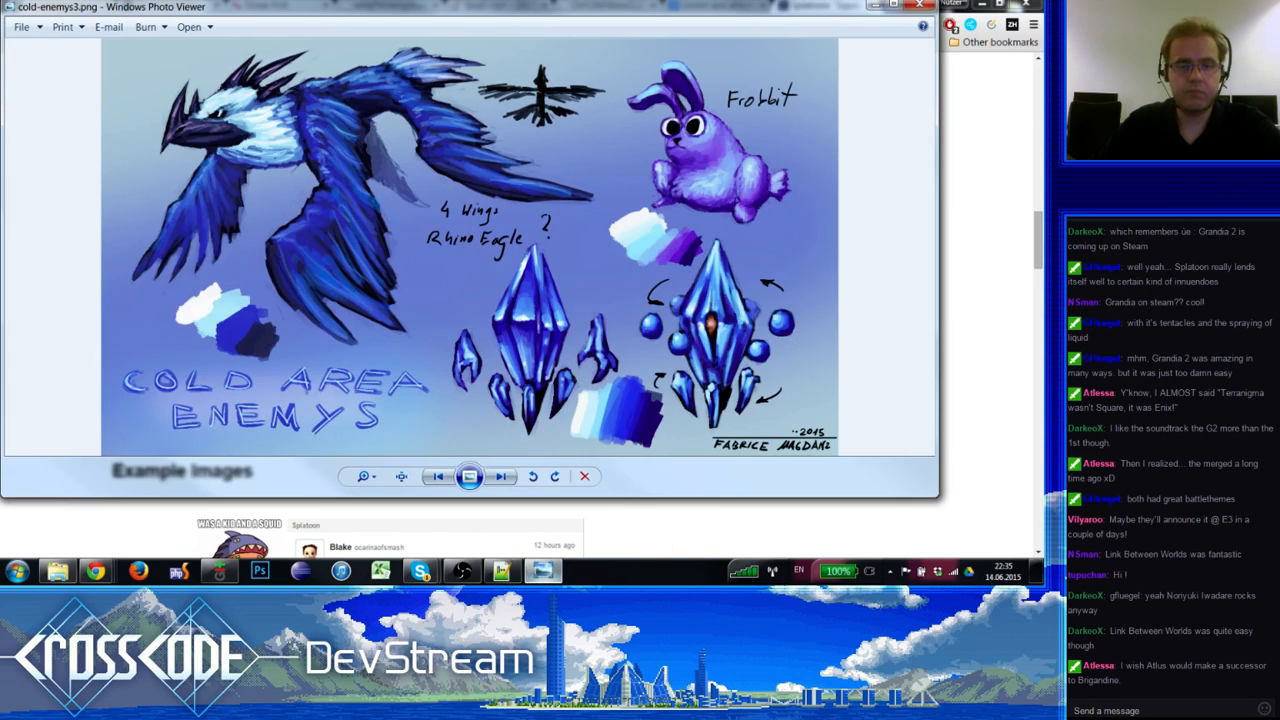
click(541, 572)
click(262, 571)
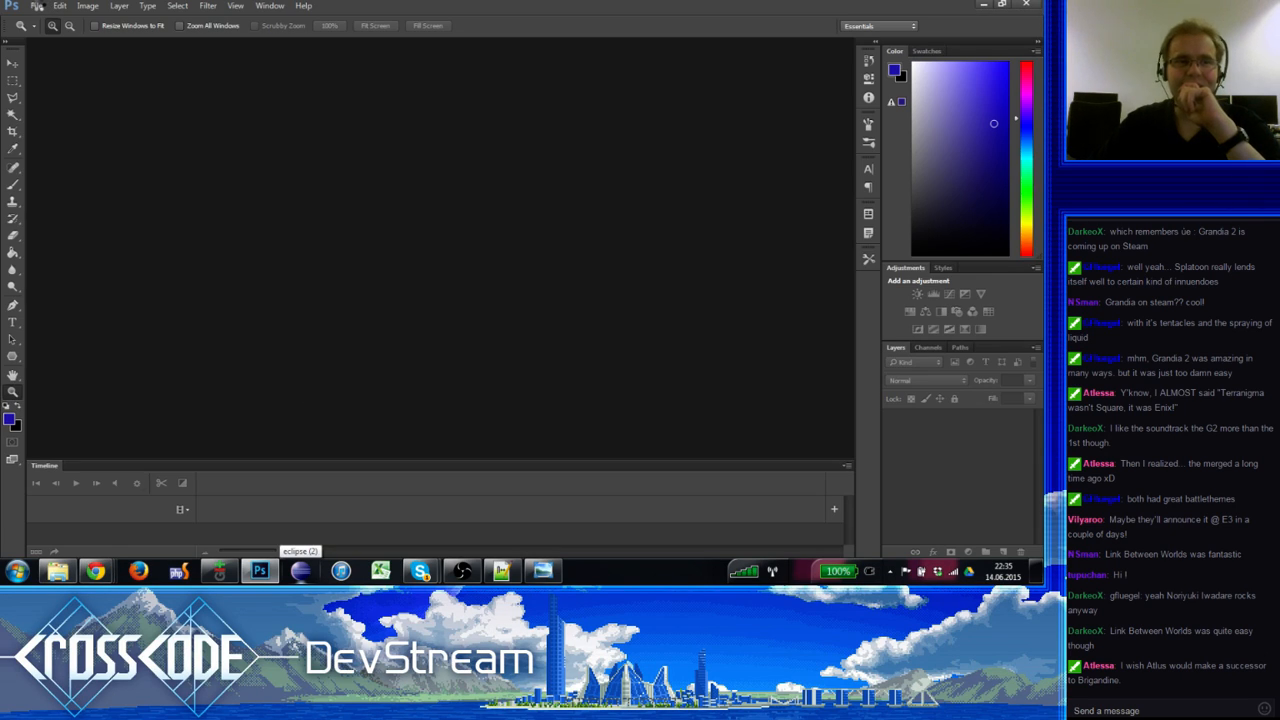
Step: Reopen lea-squid.psd from File > Open Recent
click(60, 5)
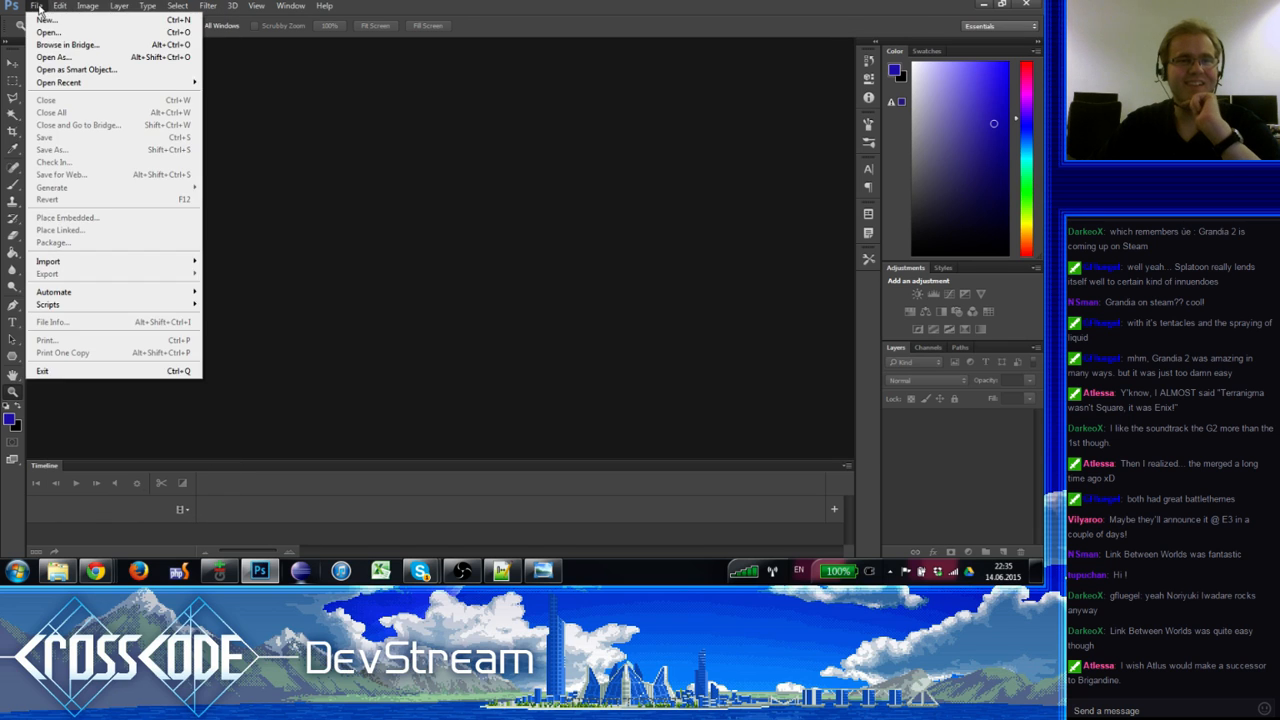
click(38, 6)
click(42, 8)
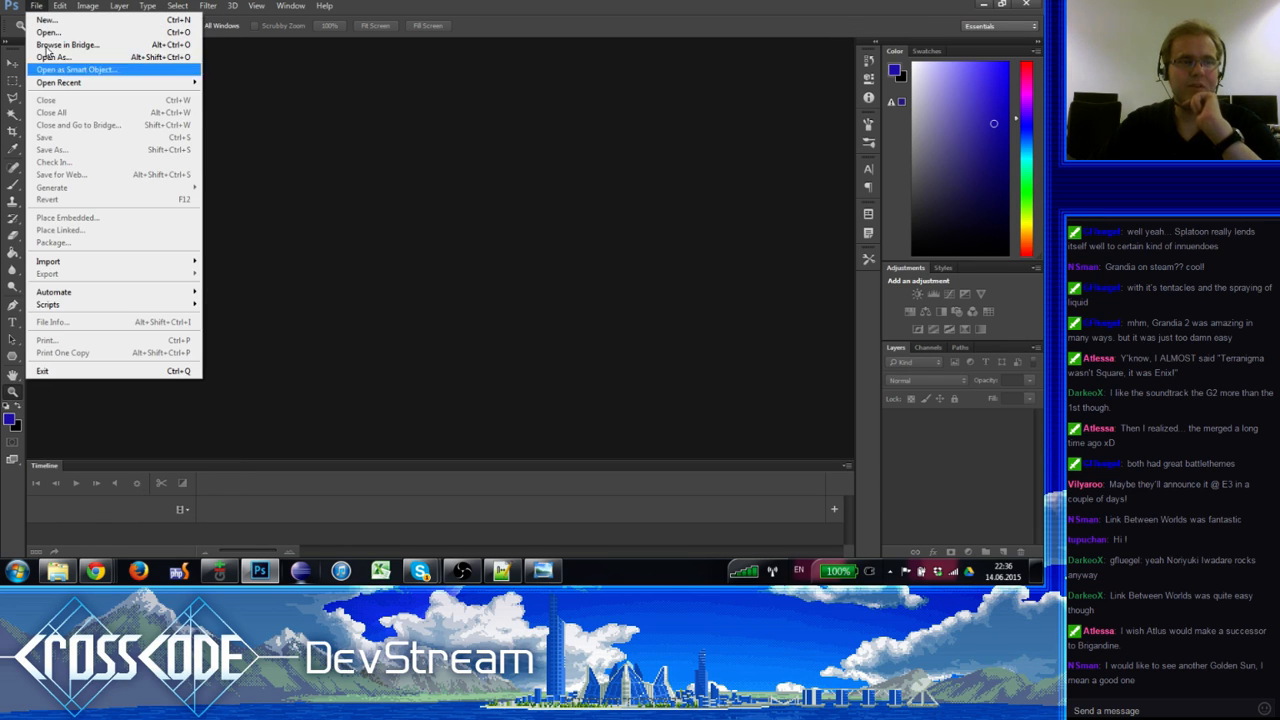
mouse_move(106, 83)
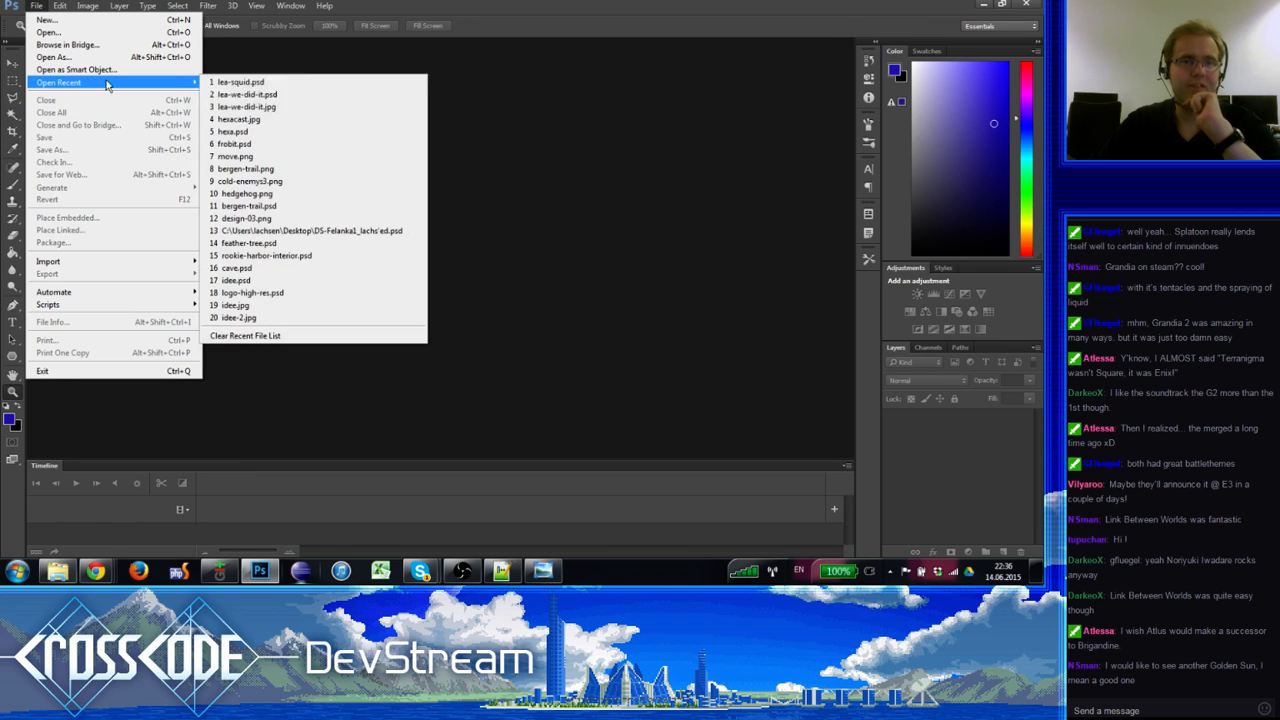
click(279, 84)
click(14, 377)
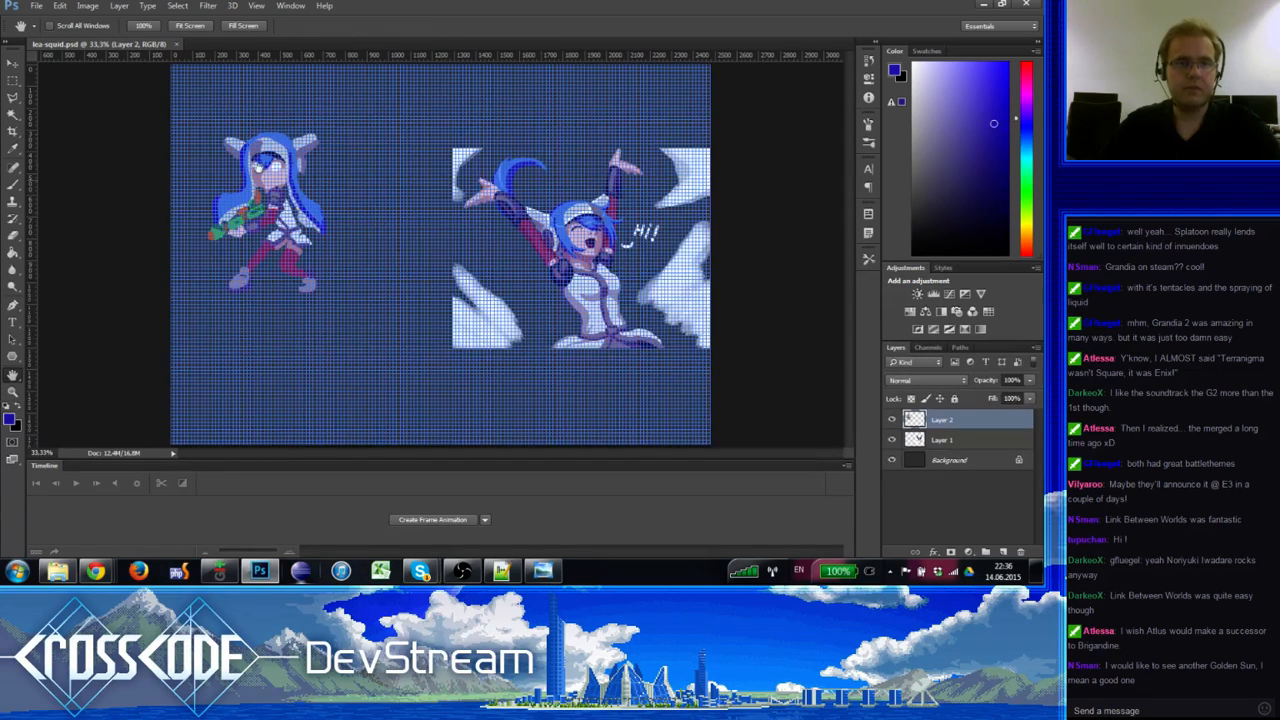
click(12, 390)
Step: Zoom the artwork to 66.67% and shrink the Eraser to 19 px
click(271, 160)
click(271, 160)
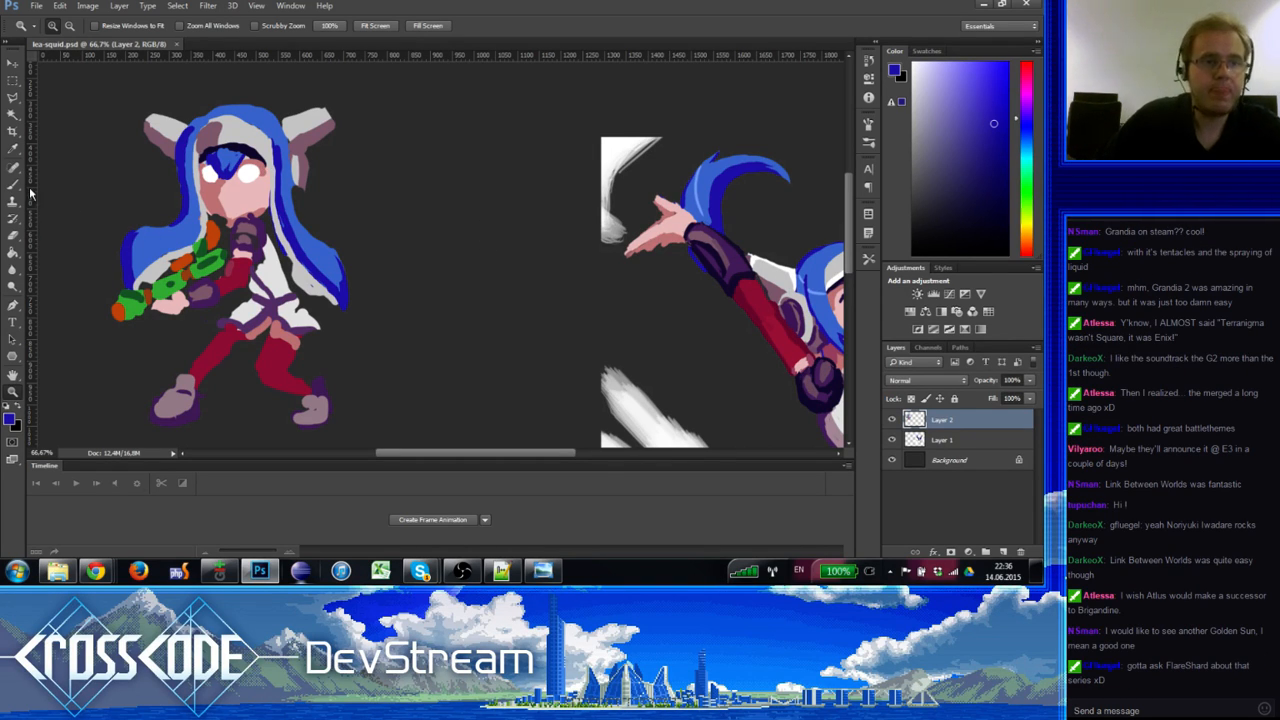
key(e)
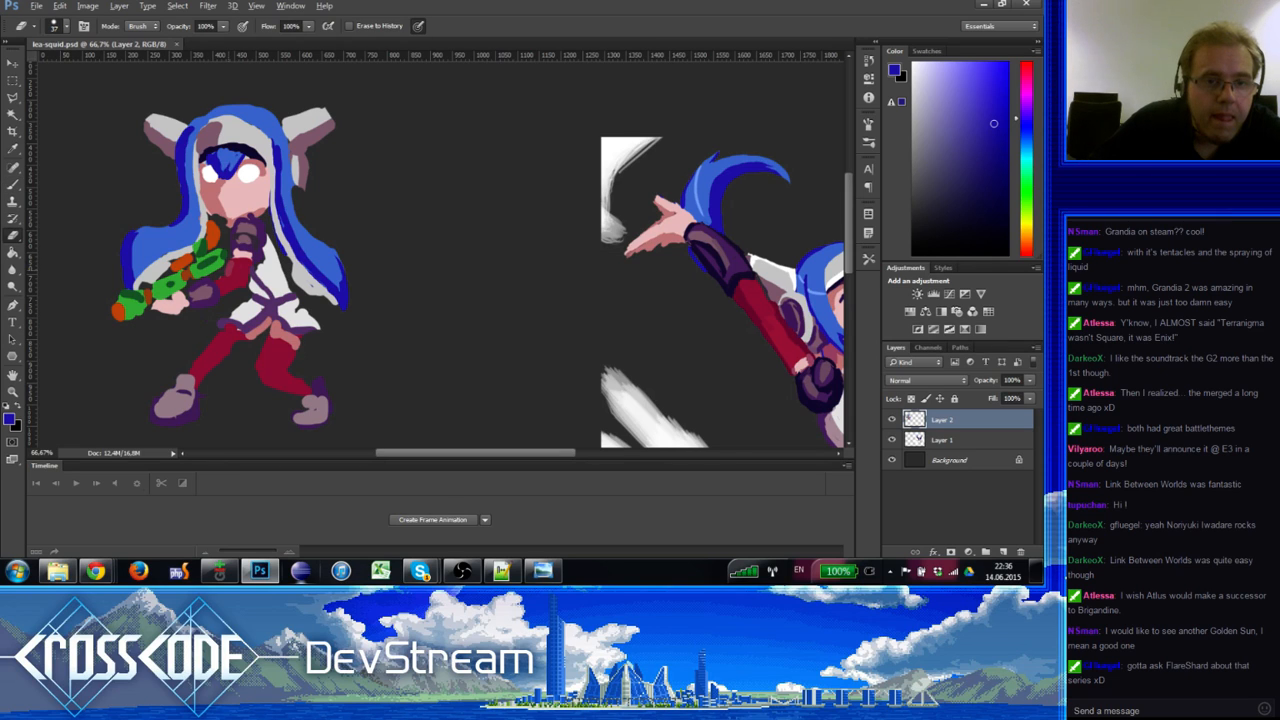
drag(228, 271, 225, 275)
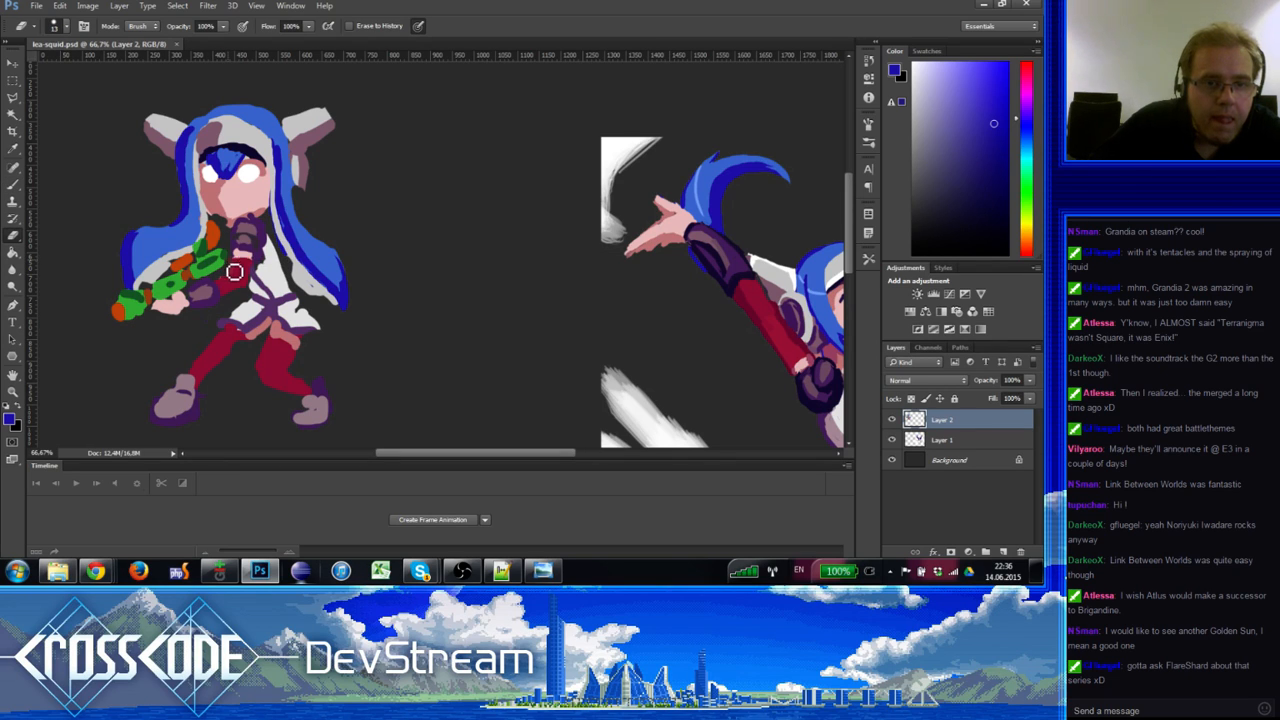
Step: Sample the eye white and several skin shades, checking the waving Hi! reference character
key(b)
alt+click(249, 175)
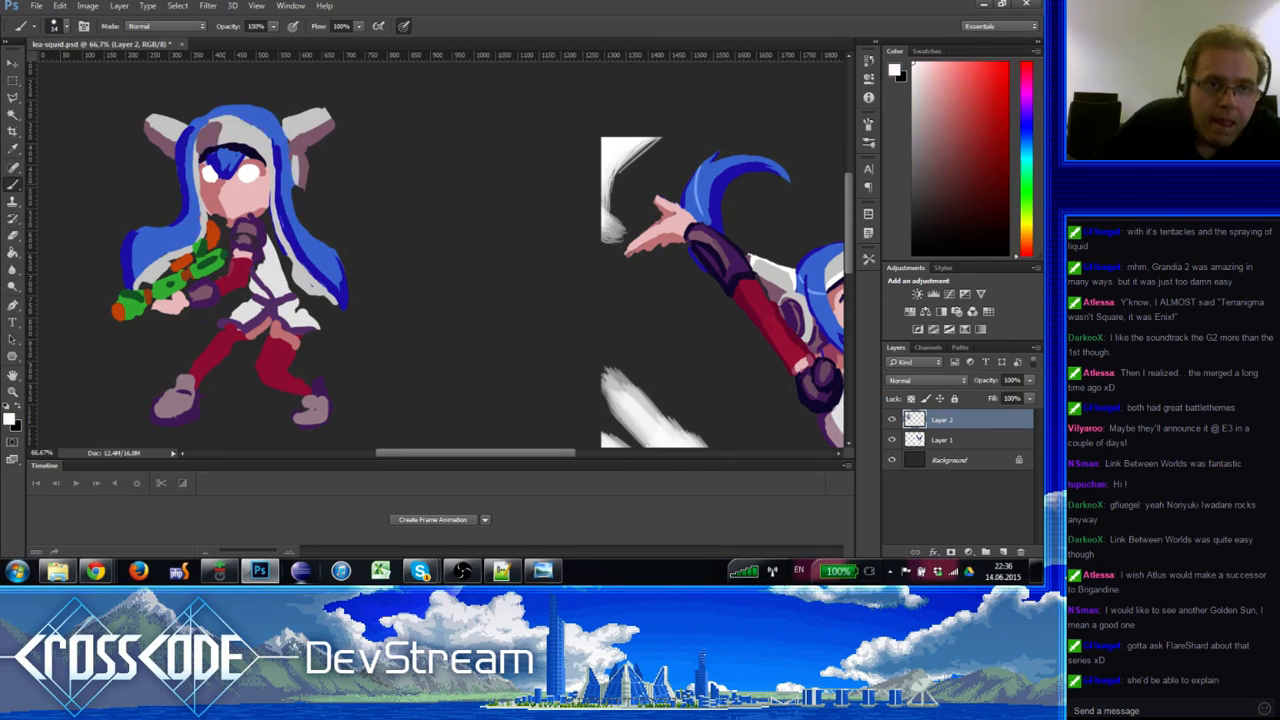
alt+click(221, 186)
alt+click(226, 197)
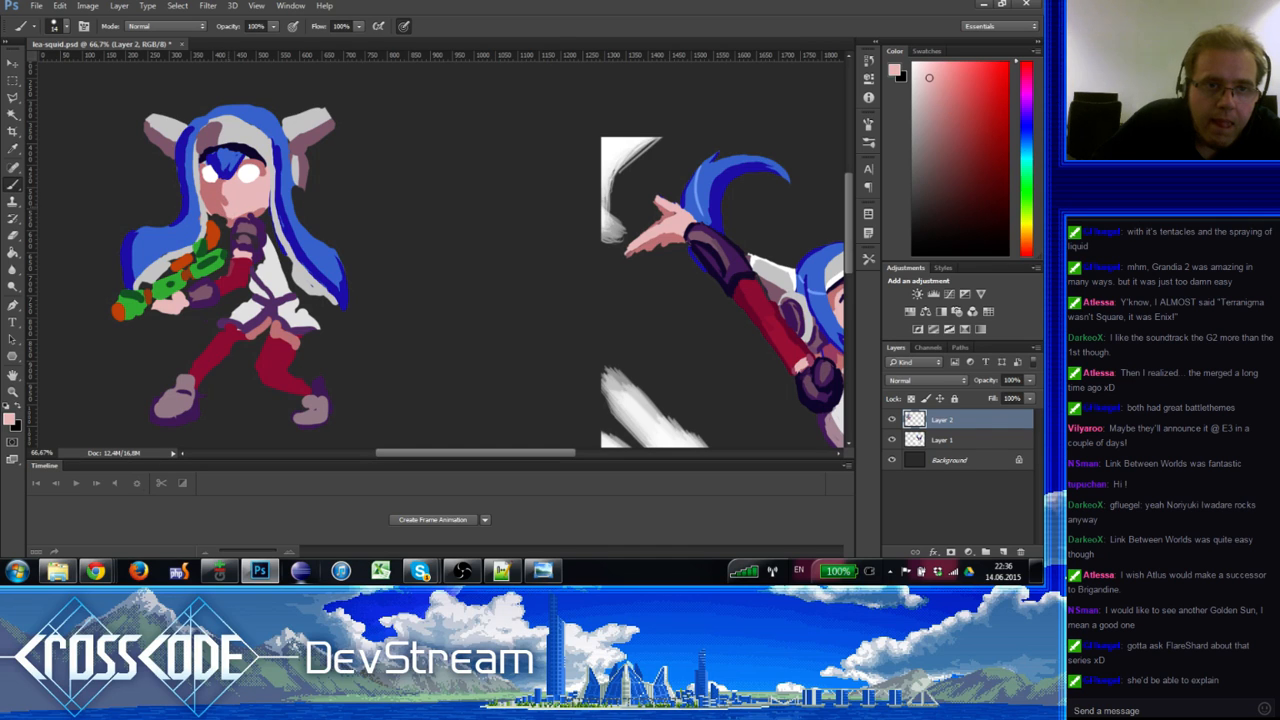
alt+click(219, 199)
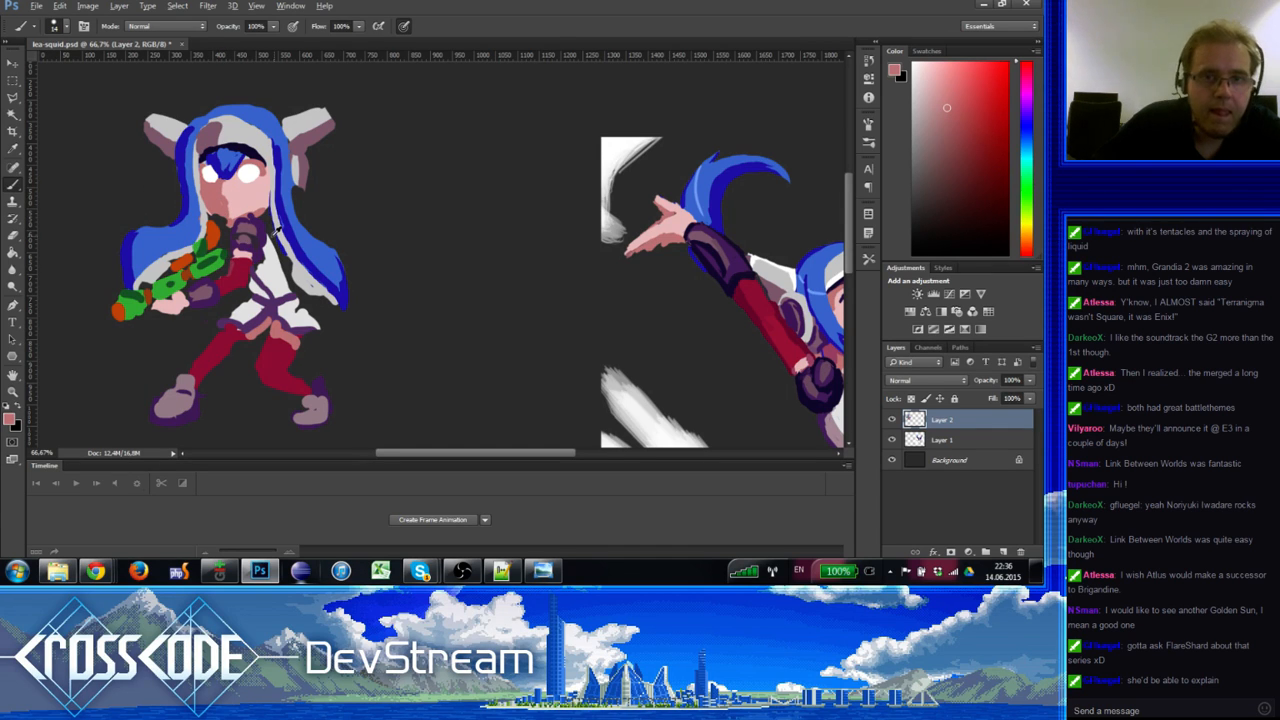
drag(548, 336, 251, 277)
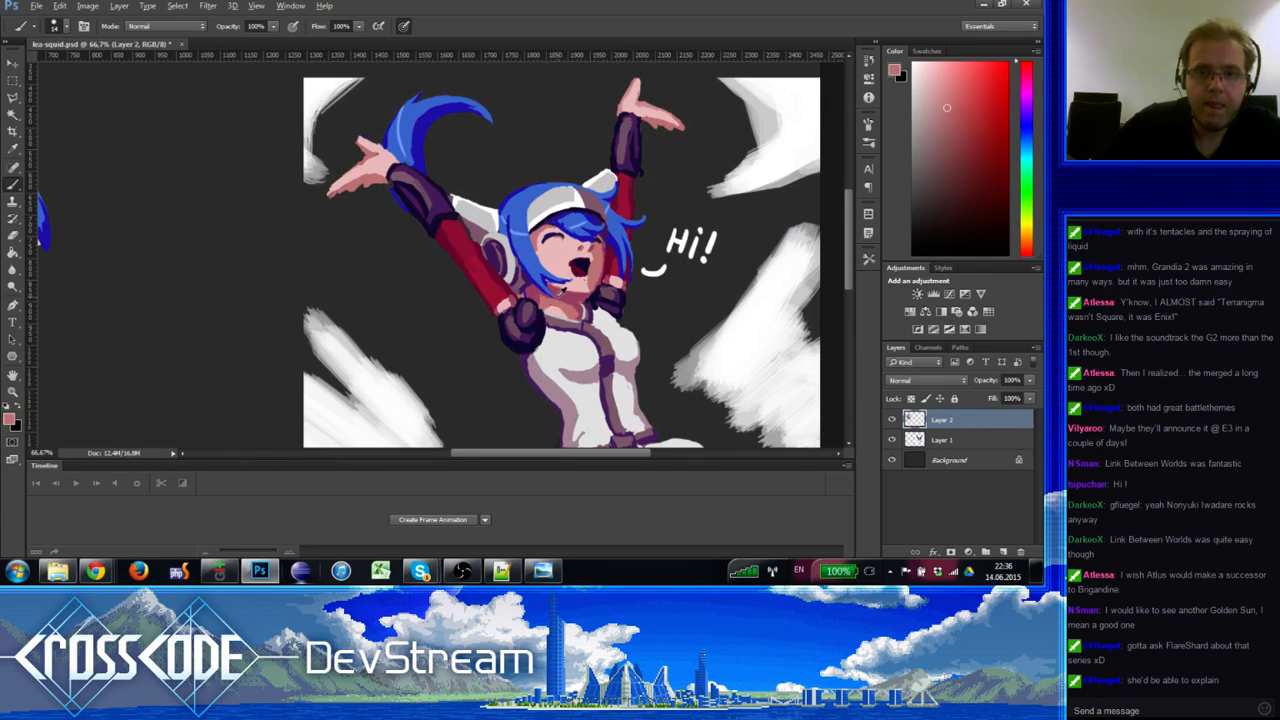
drag(294, 326, 396, 374)
Step: Shade the lower-left edge of the chibi's face with a darker skin tone
drag(76, 204, 94, 217)
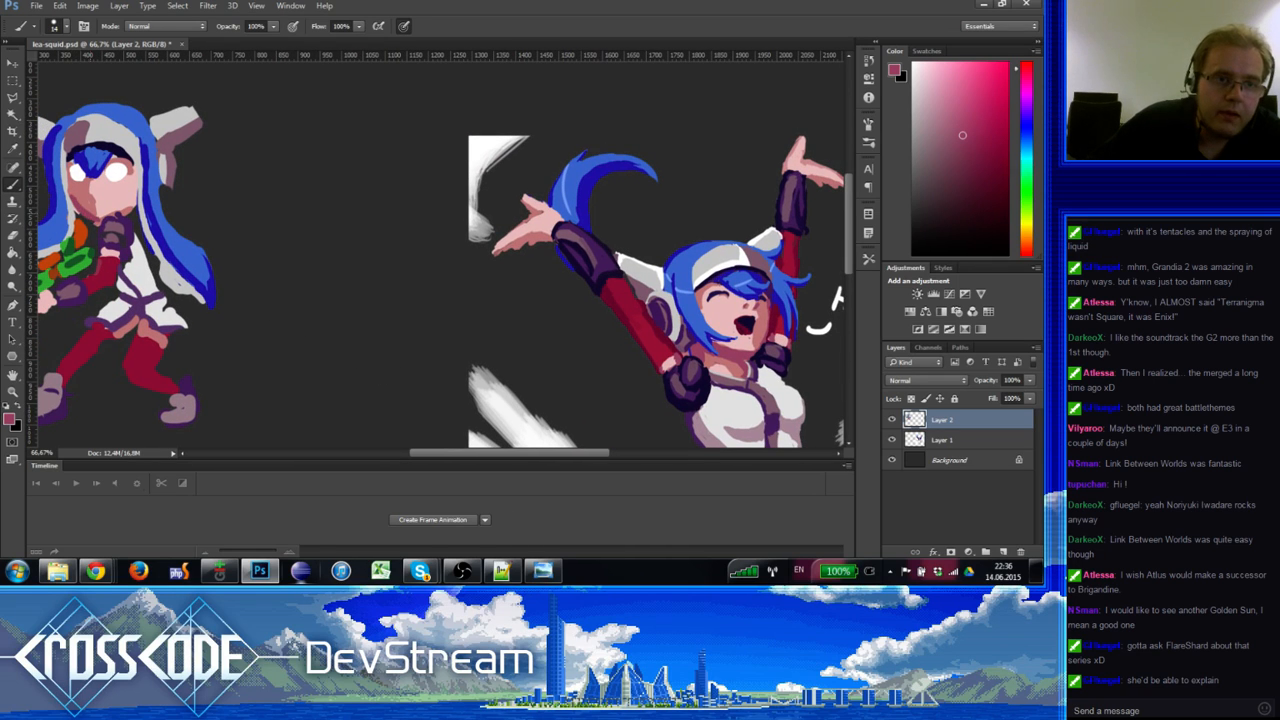
key(e)
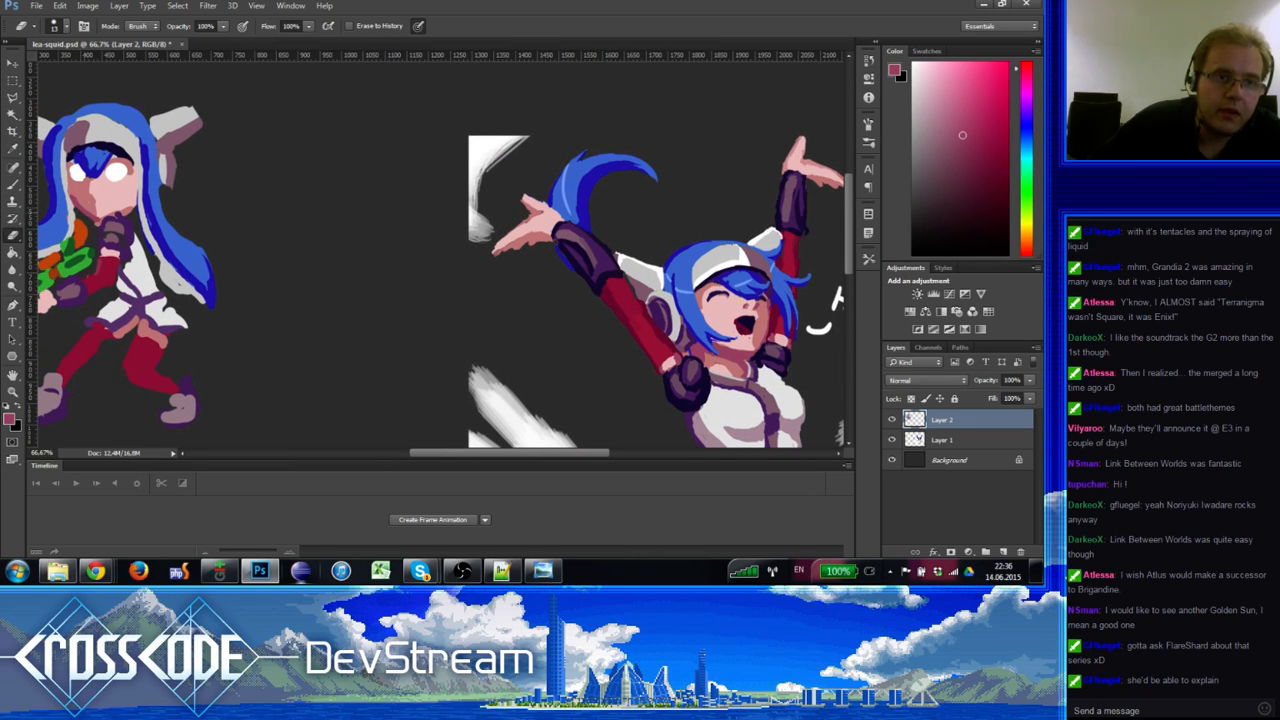
key(b)
alt+click(76, 203)
drag(78, 204, 94, 218)
key(e)
key(b)
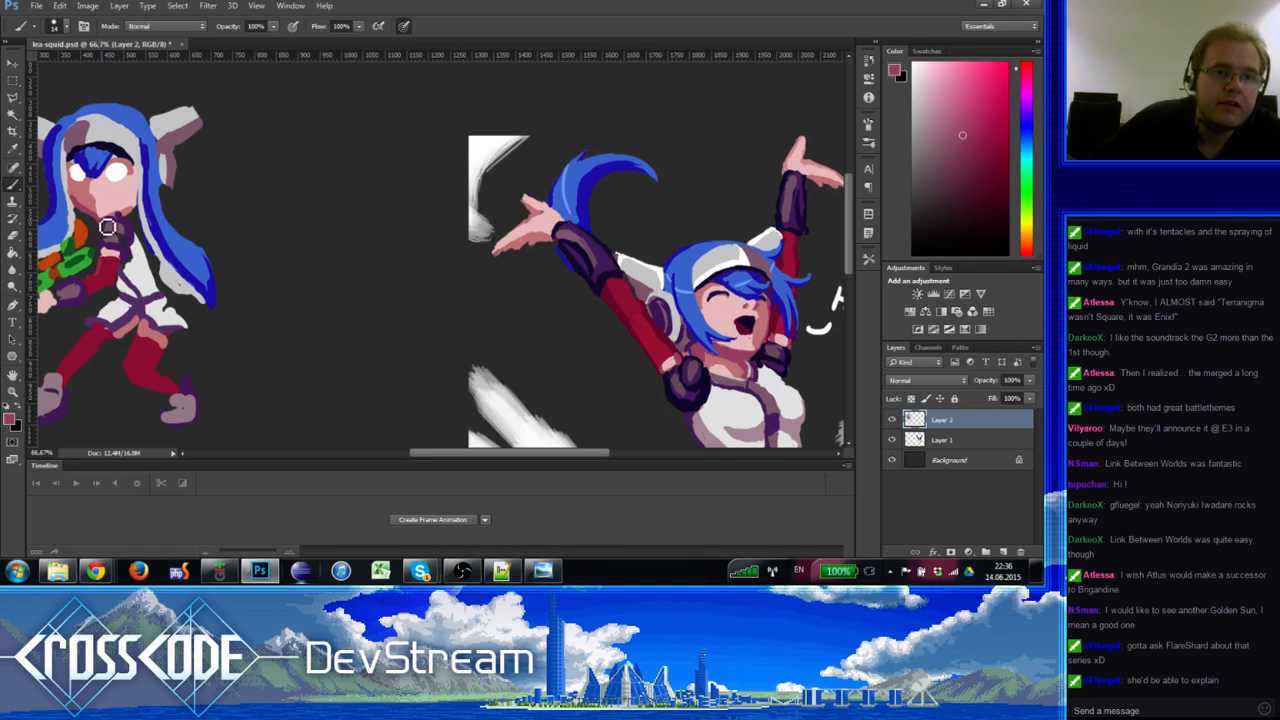
Step: Sample dark purple and mauve shades from the scarf
alt+click(117, 219)
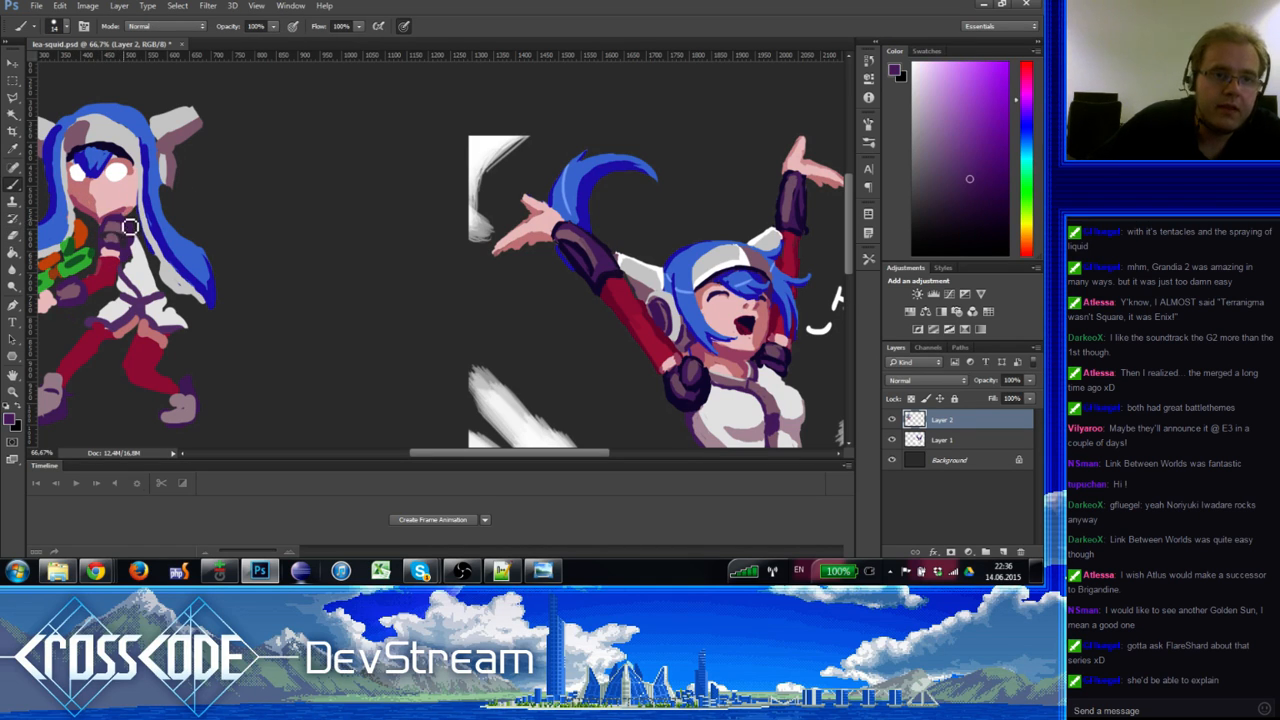
alt+click(109, 231)
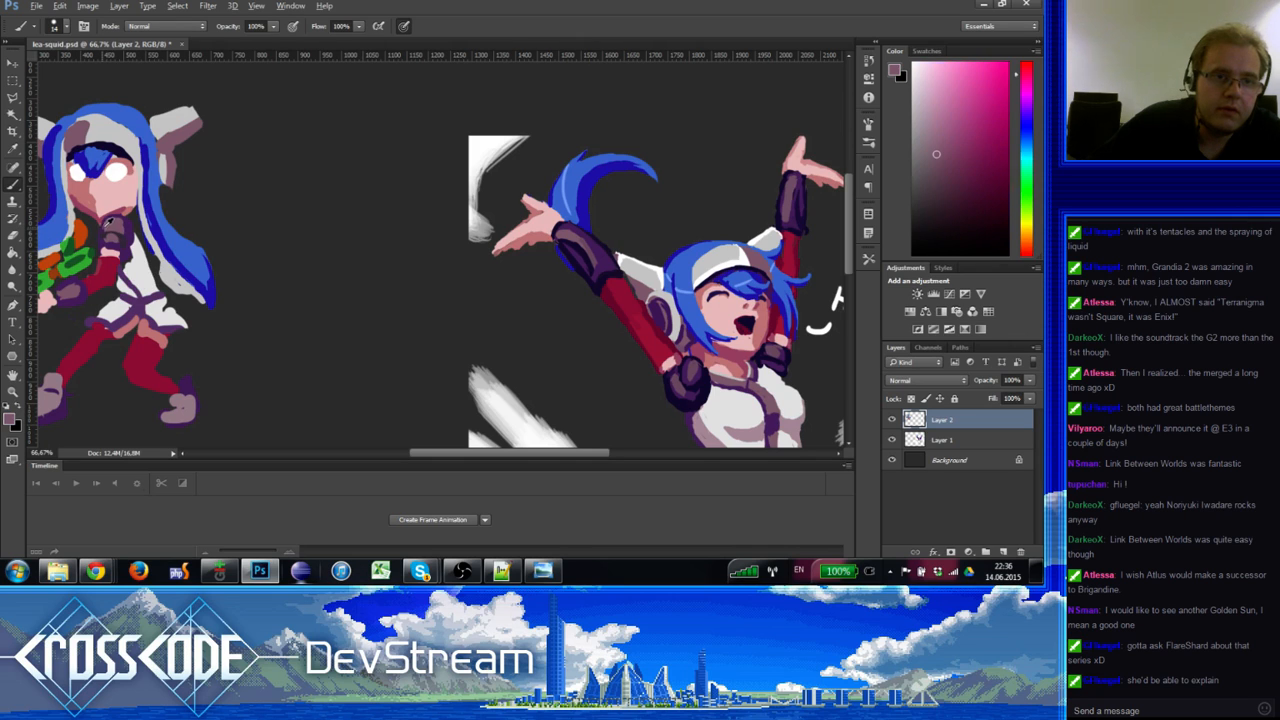
alt+click(107, 241)
alt+click(122, 248)
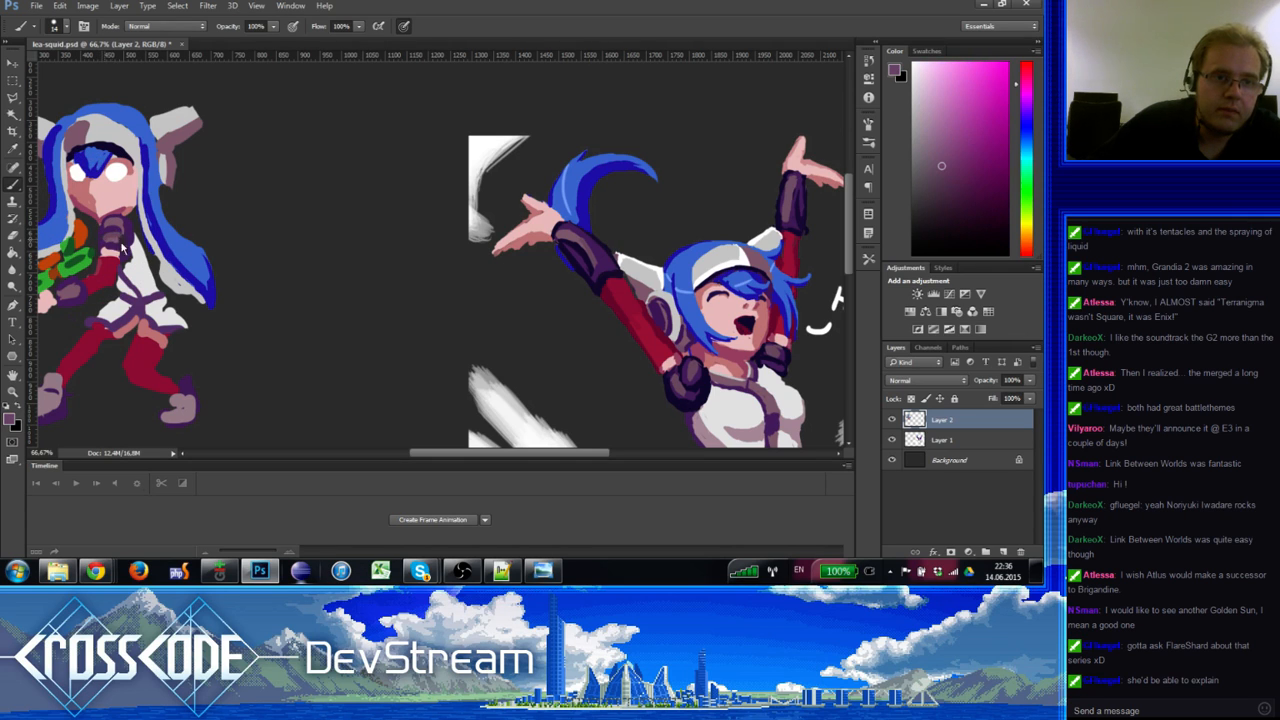
alt+click(119, 245)
alt+click(122, 250)
alt+click(129, 228)
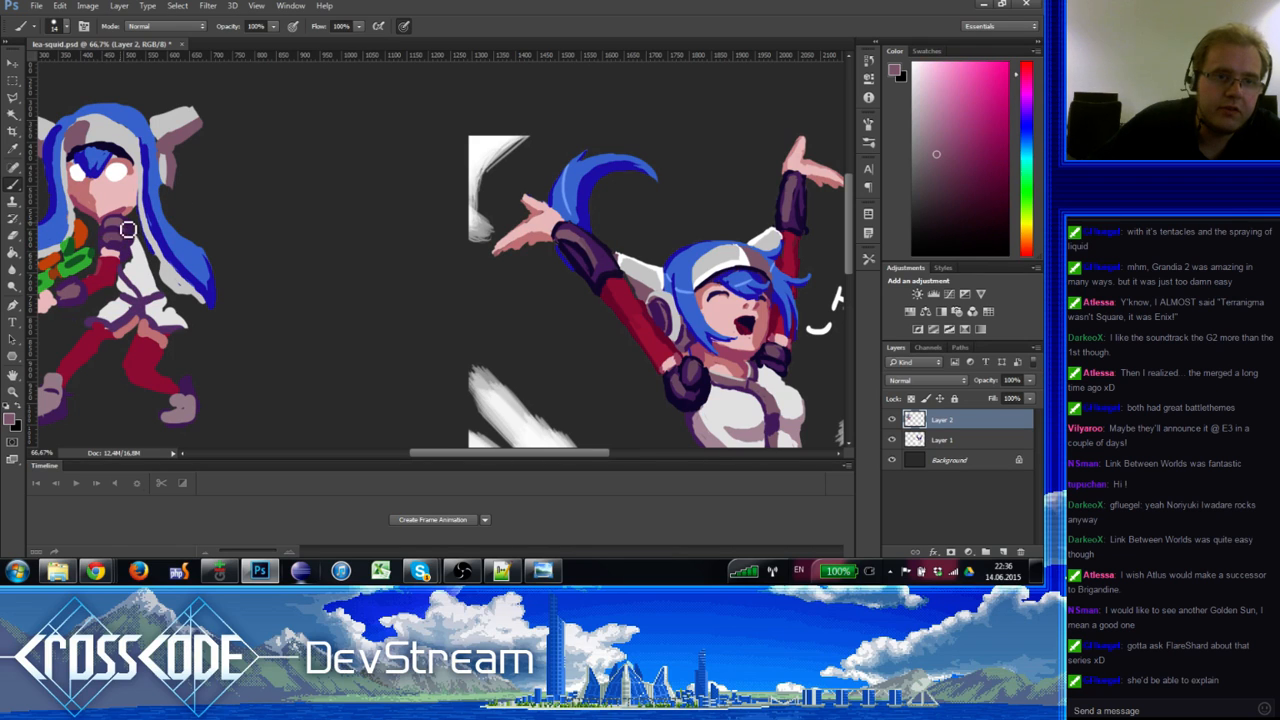
alt+click(136, 249)
Step: Sample pink shades, white clothing and the purple belt colour from the character
alt+click(119, 254)
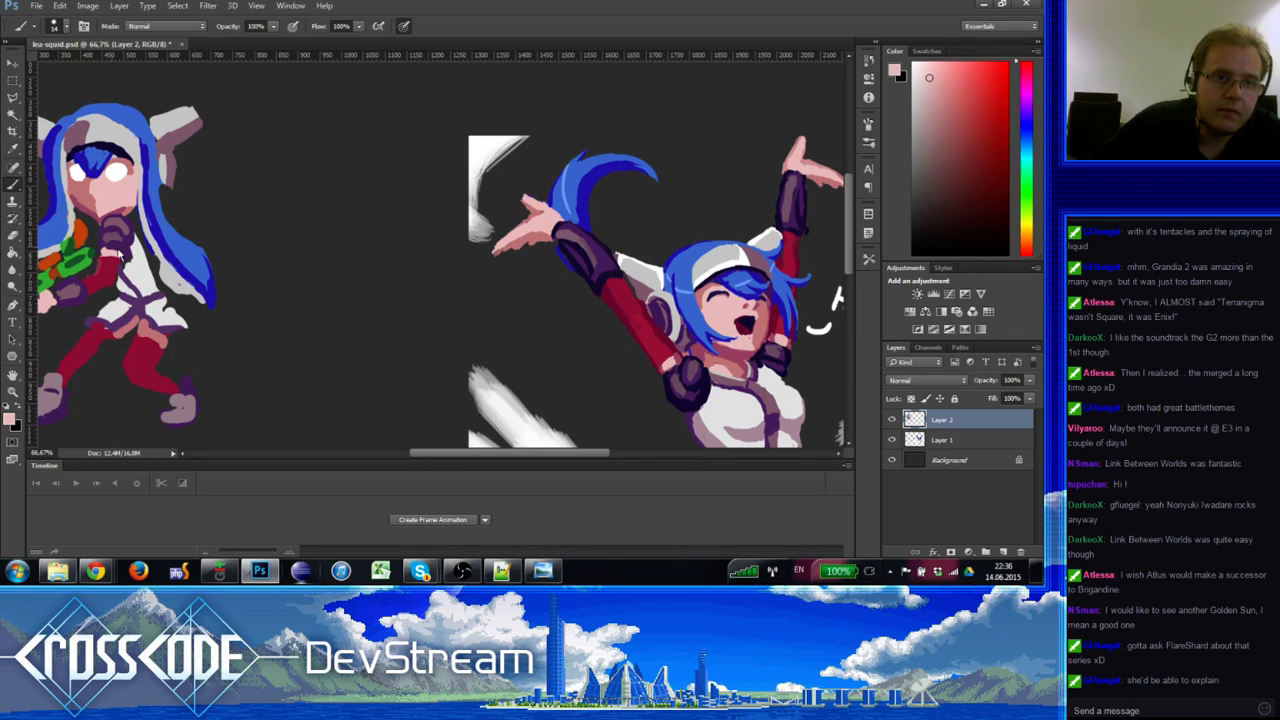
alt+click(111, 233)
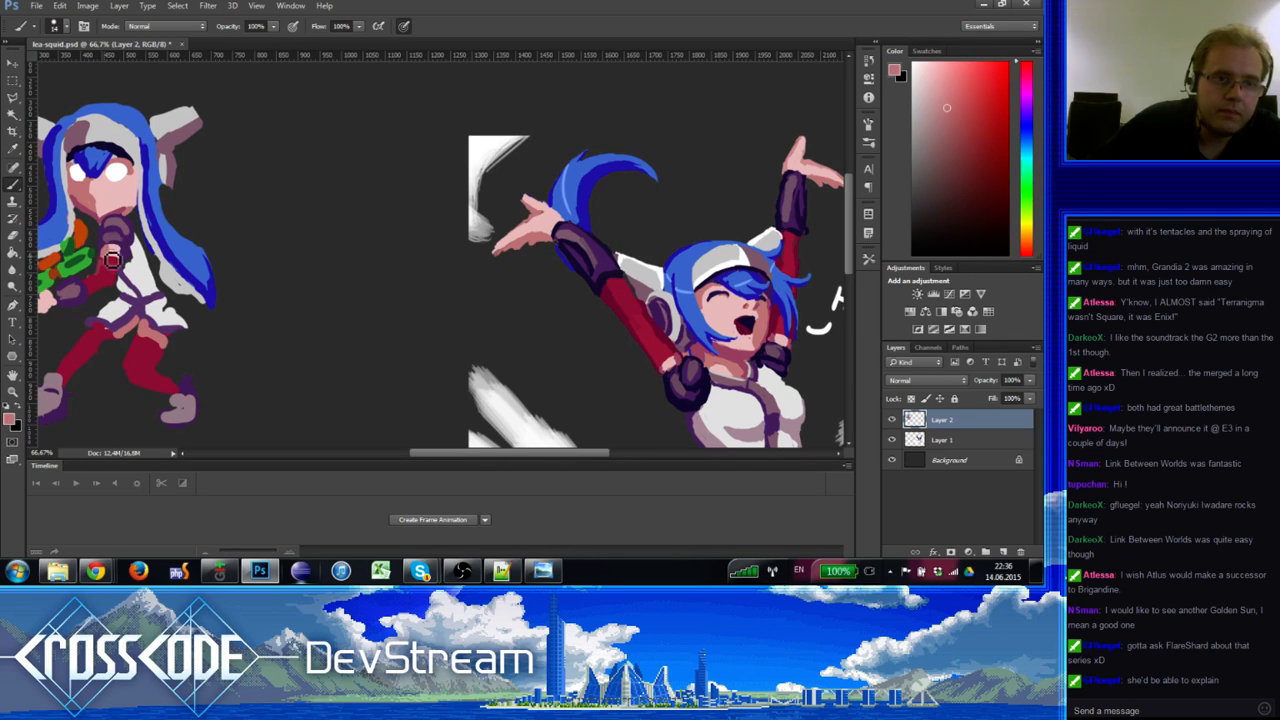
alt+click(117, 248)
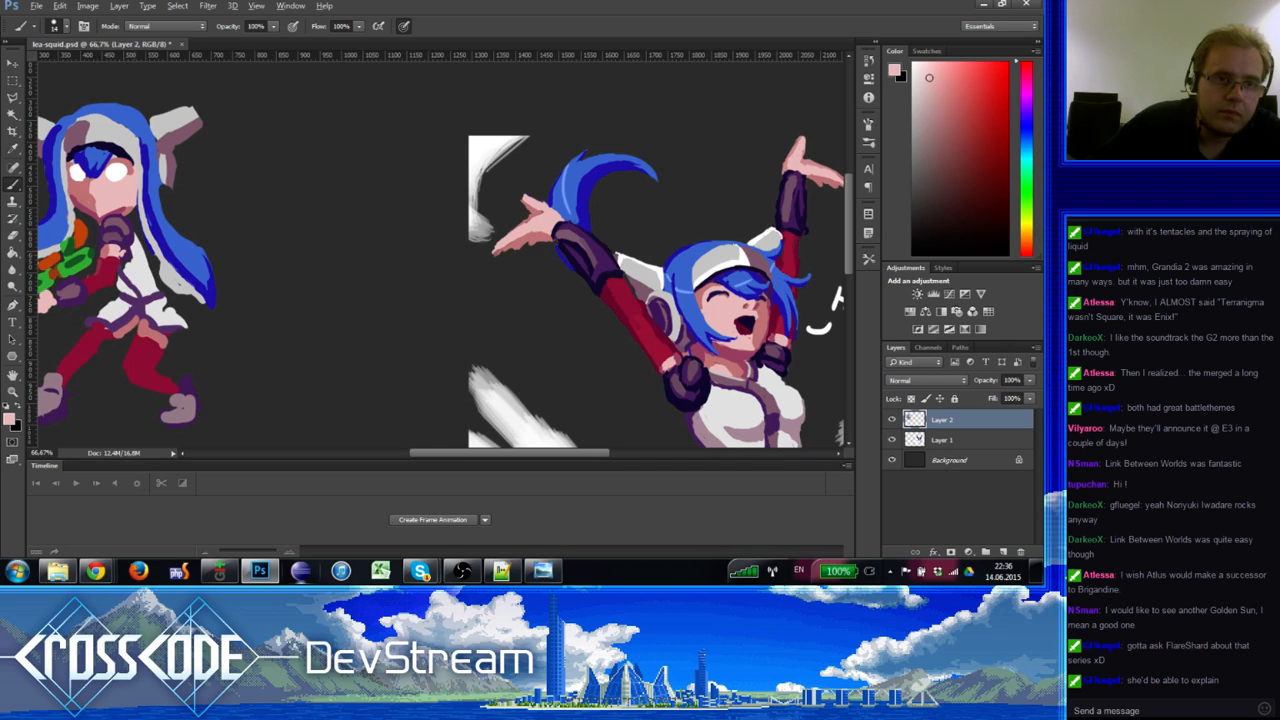
alt+click(128, 245)
alt+click(138, 265)
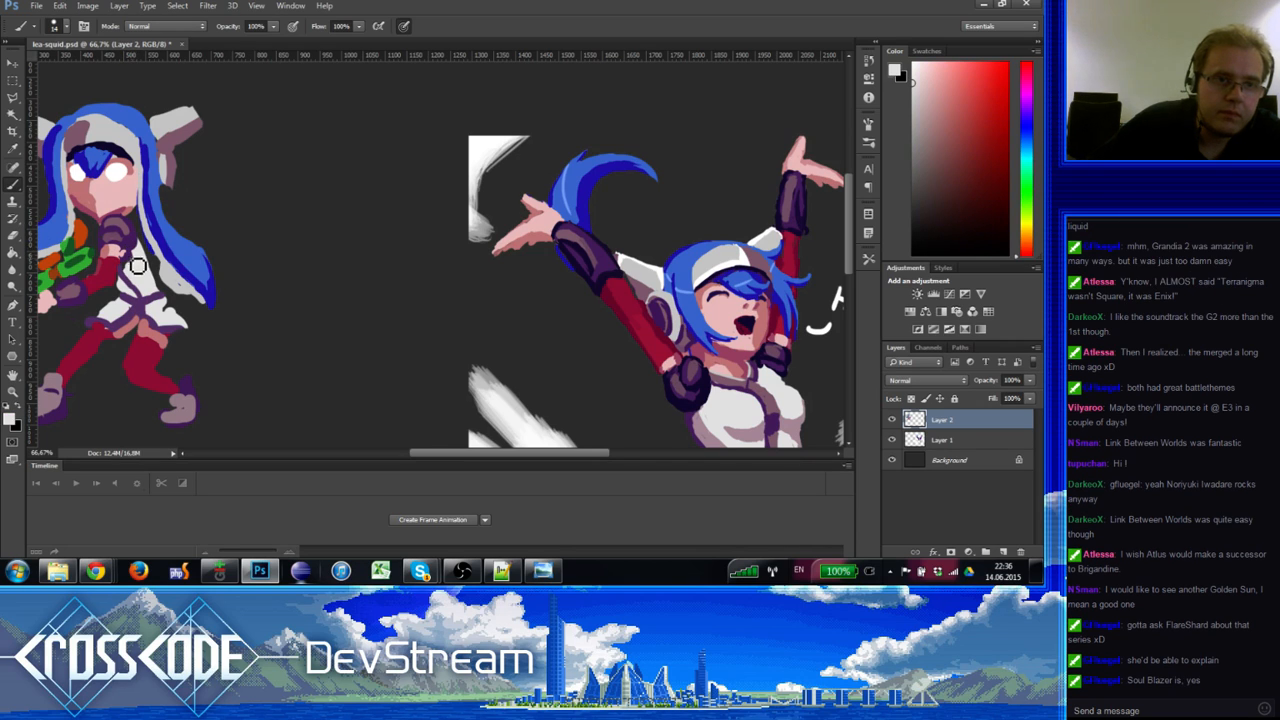
alt+click(148, 296)
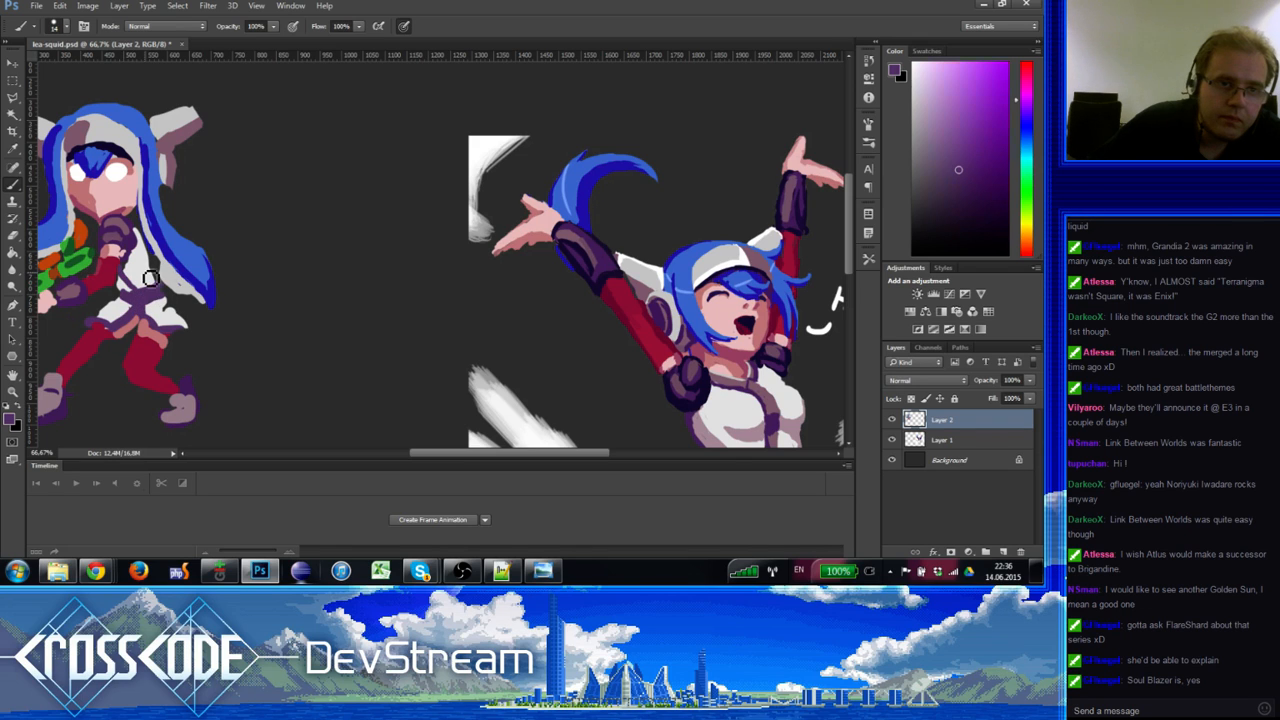
alt+click(152, 280)
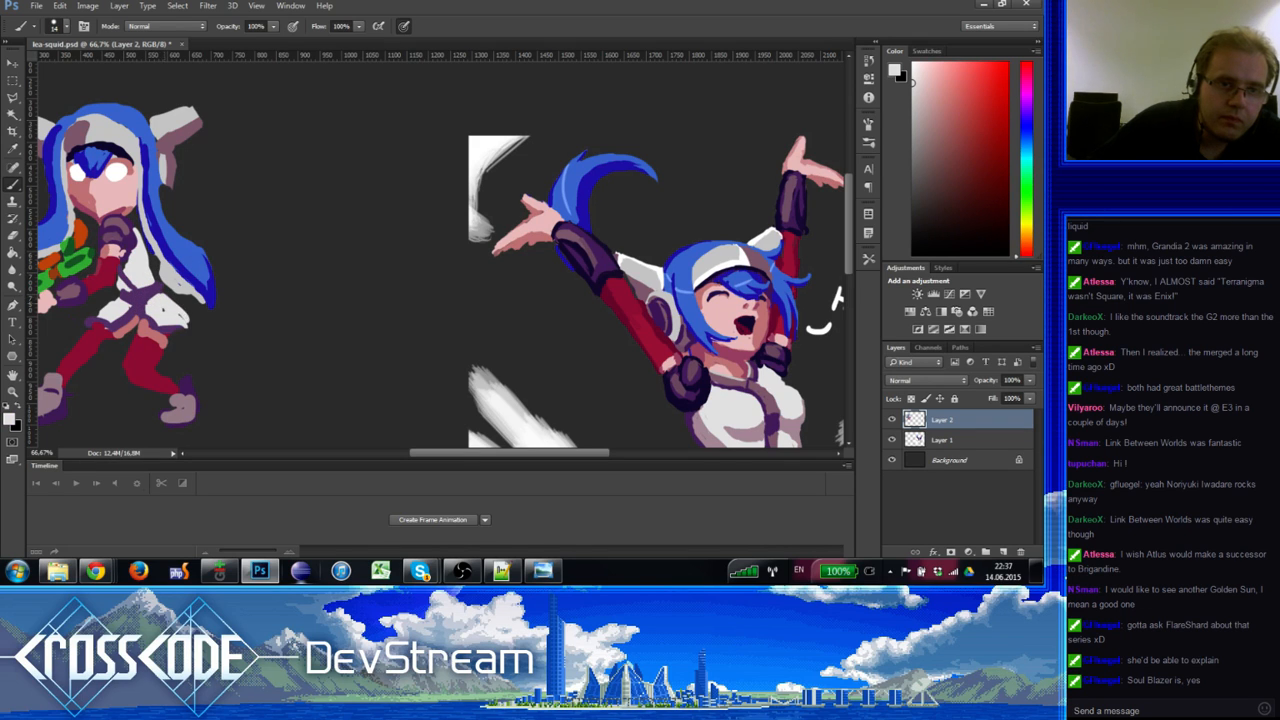
Step: Centre the view on the chibi's face and sample its skin pinks
scroll(198, 304, left, 1)
drag(198, 304, 221, 312)
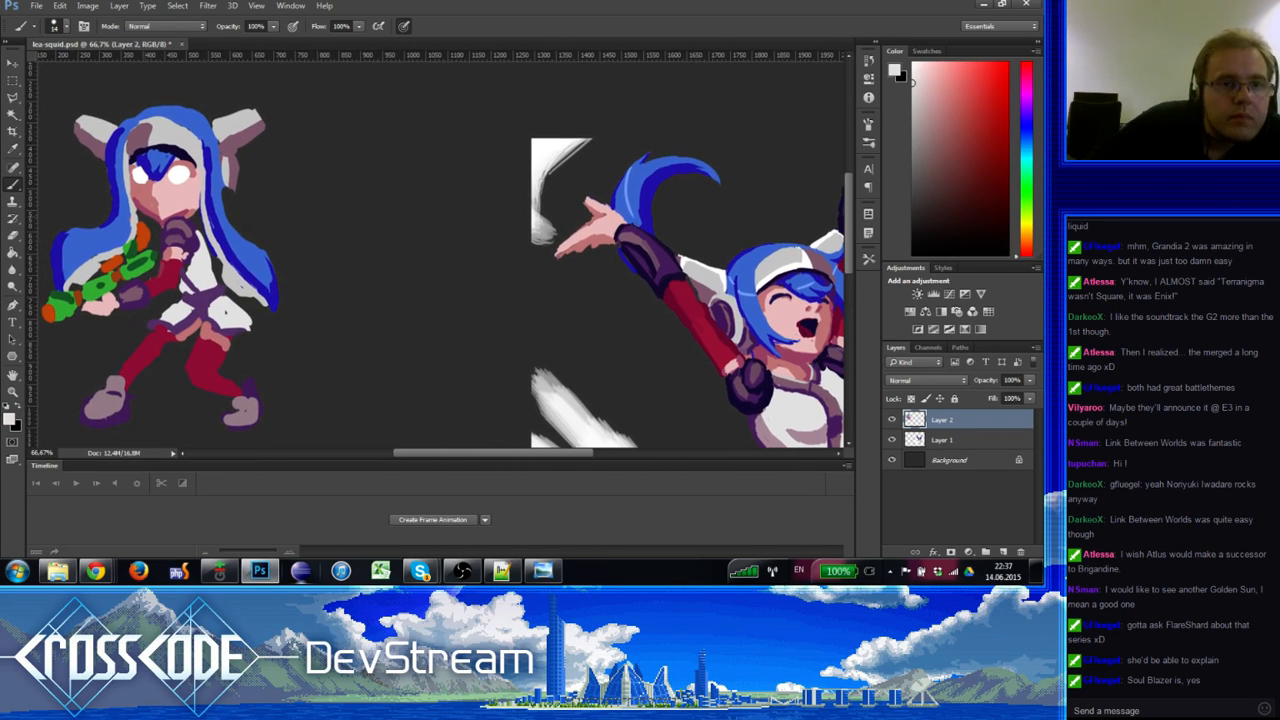
alt+click(141, 199)
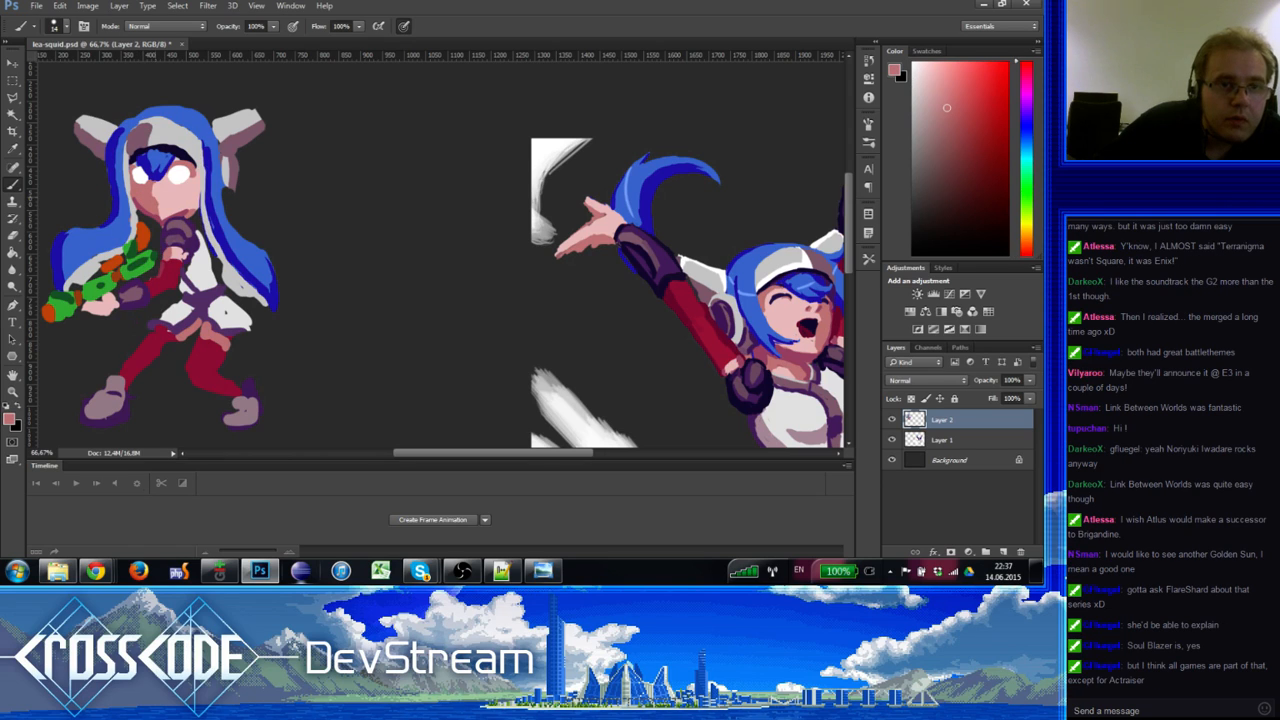
alt+click(156, 205)
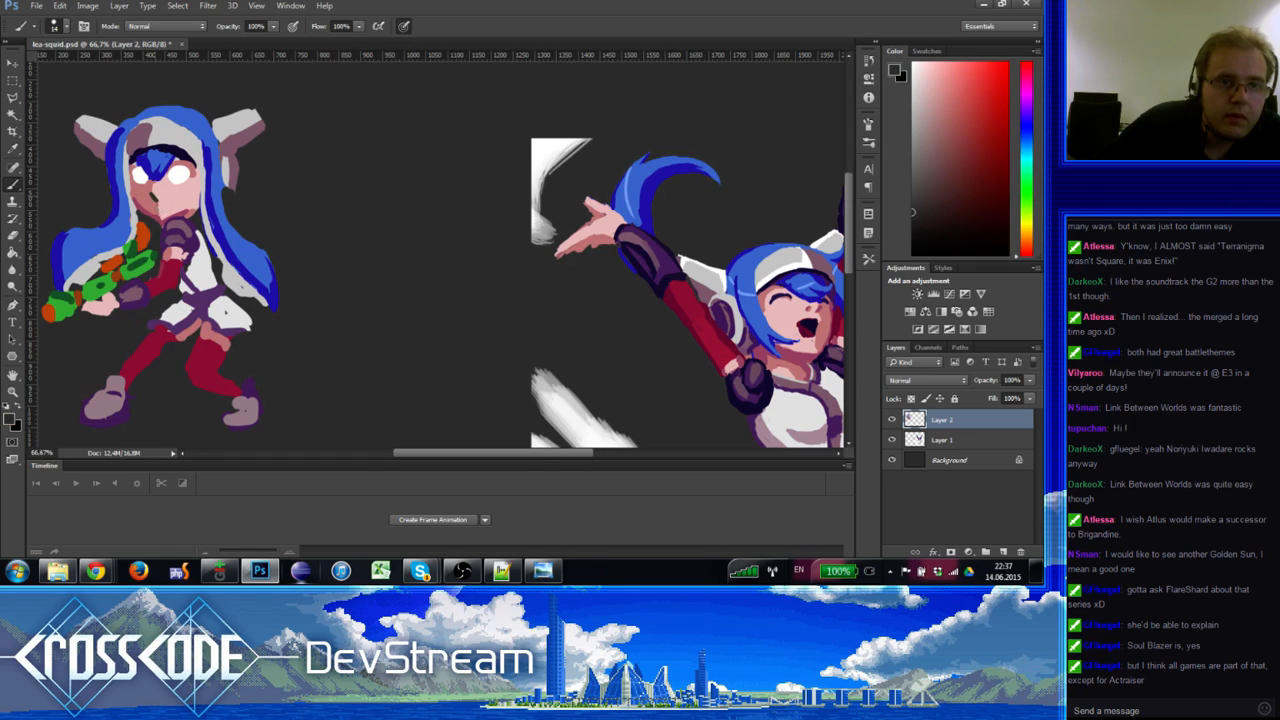
alt+click(165, 213)
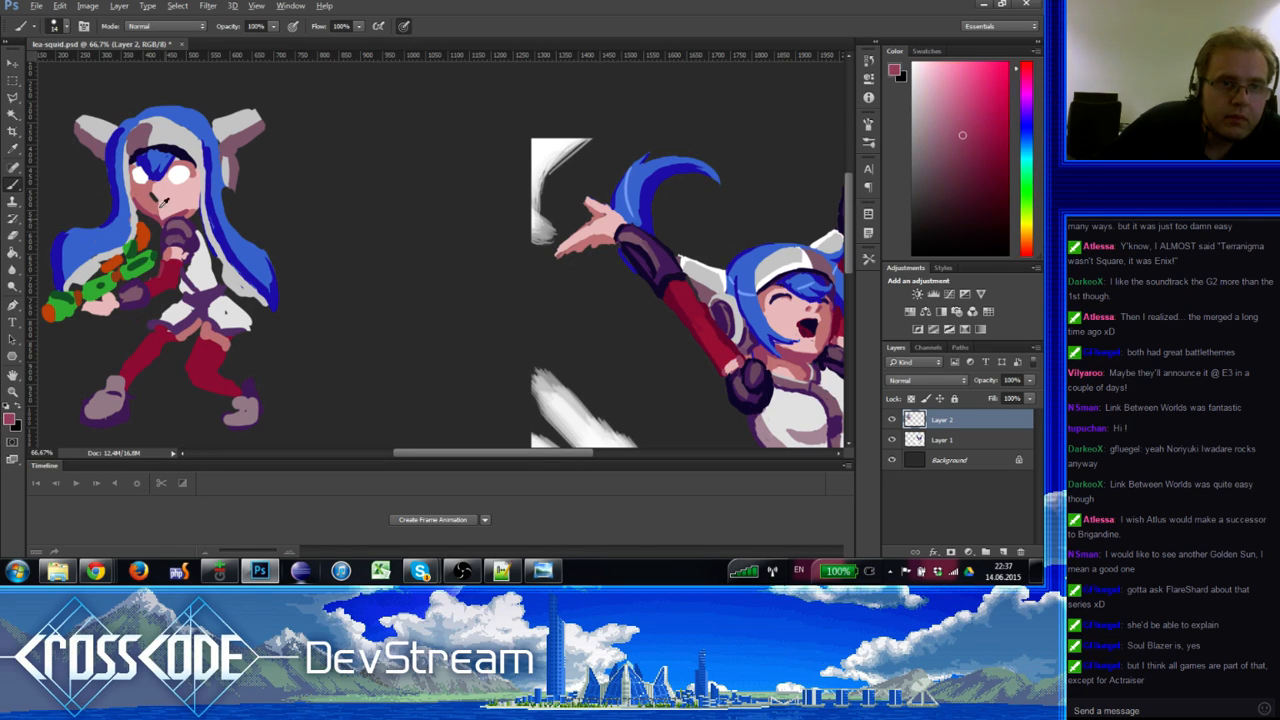
alt+click(166, 188)
alt+click(167, 205)
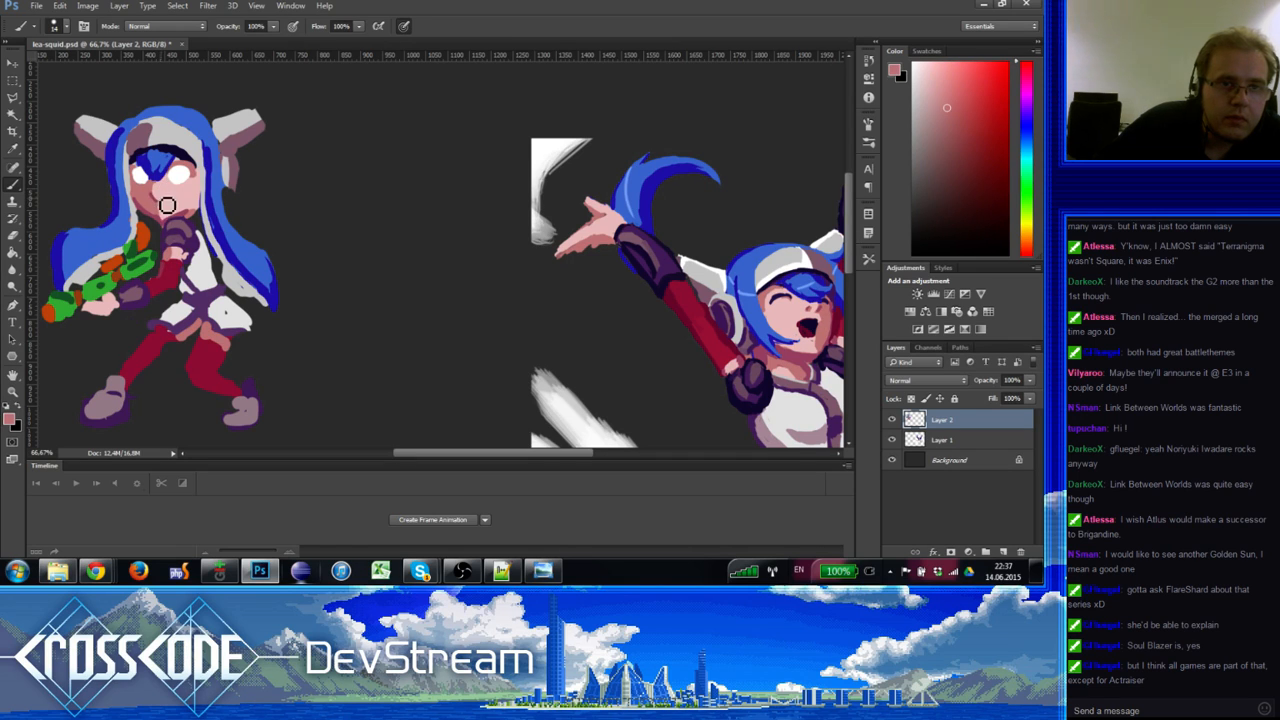
alt+click(166, 196)
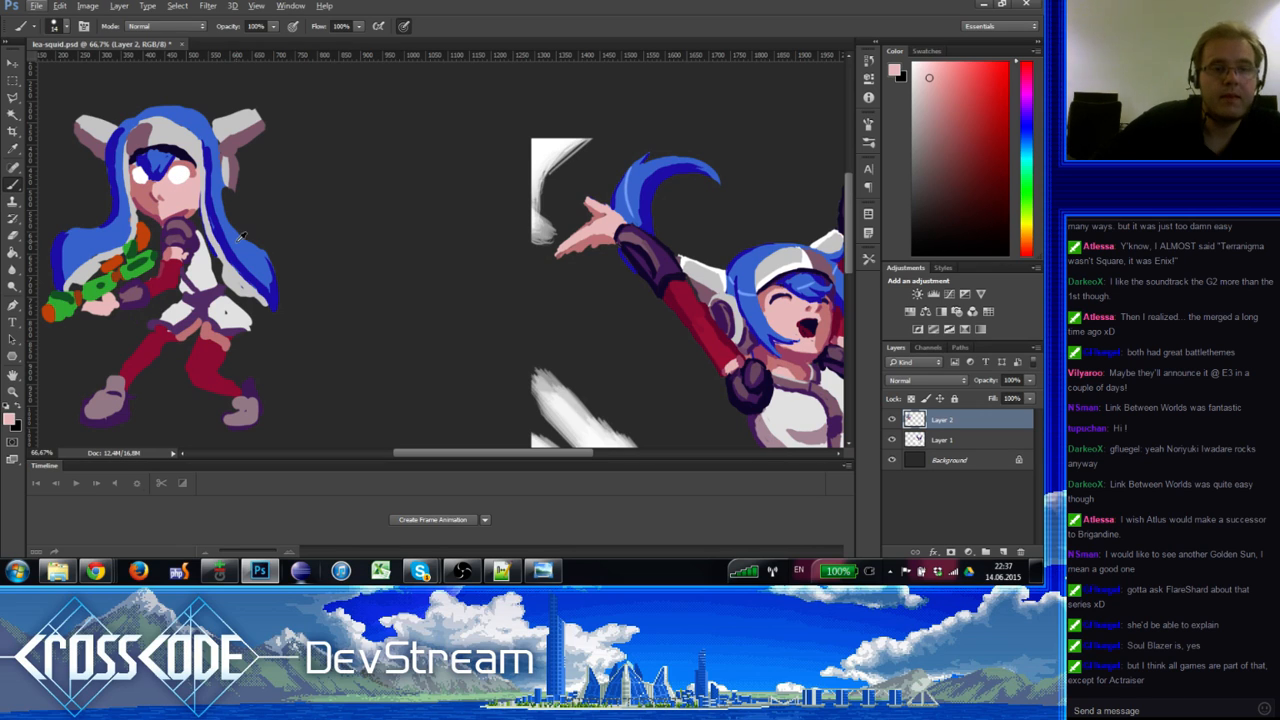
Step: Sample dark red, purple and pinkish-red shades from the figure
alt+click(170, 272)
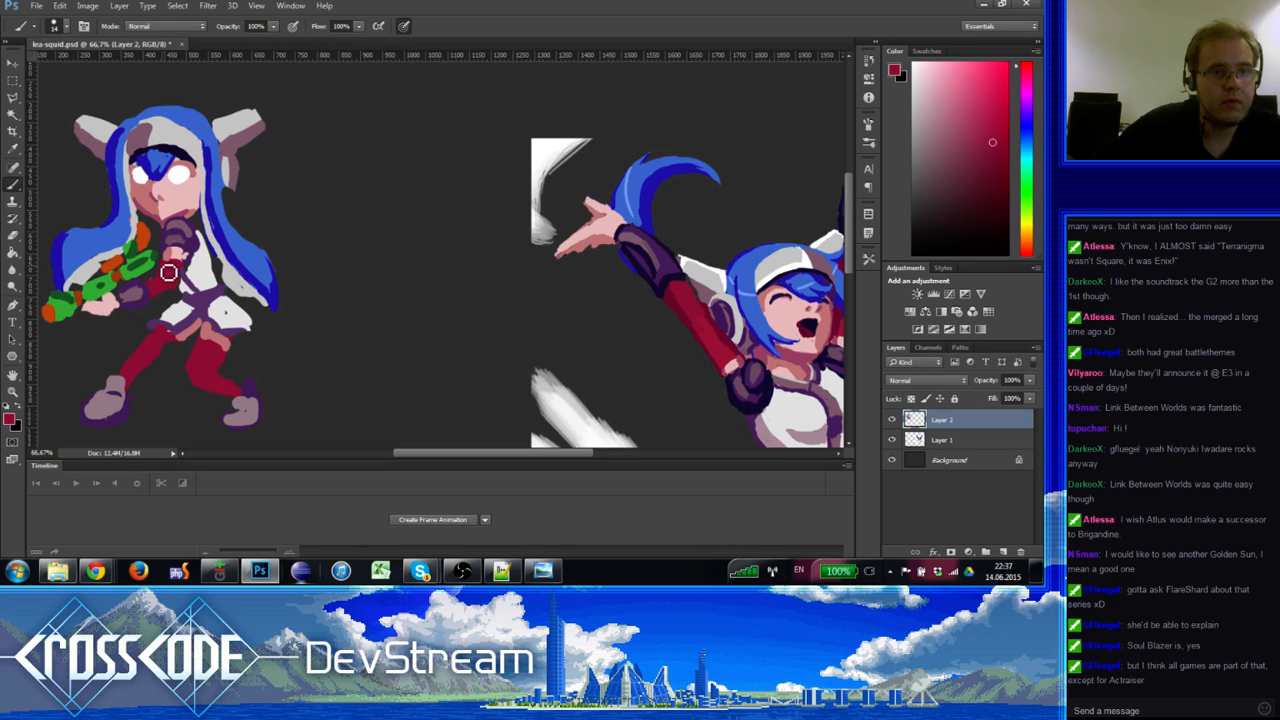
key(e)
key(b)
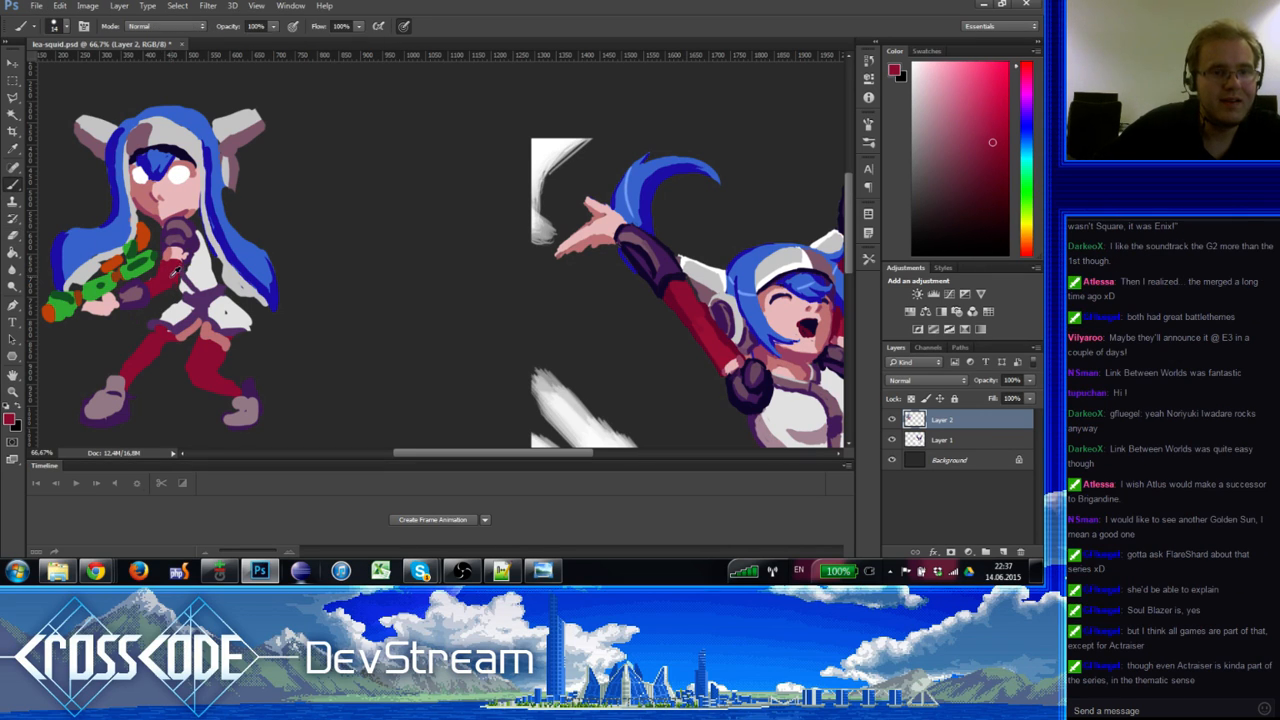
alt+click(186, 266)
alt+click(187, 272)
alt+click(189, 262)
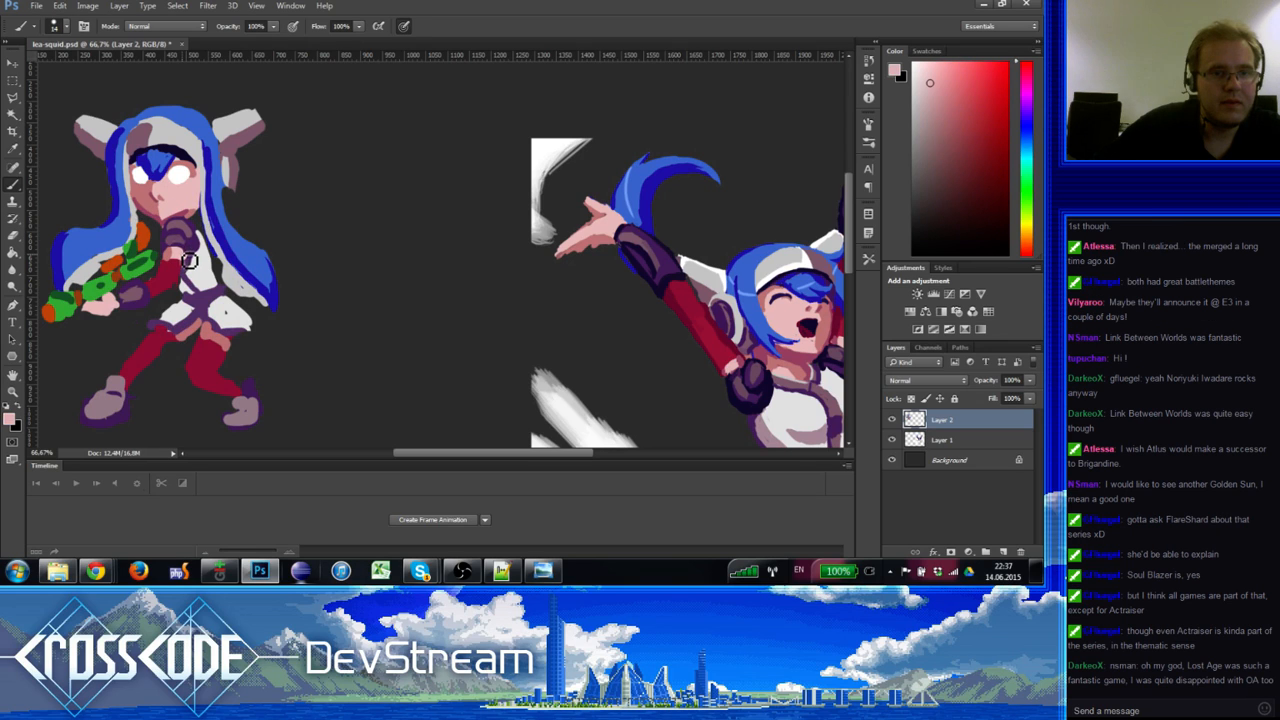
alt+click(191, 262)
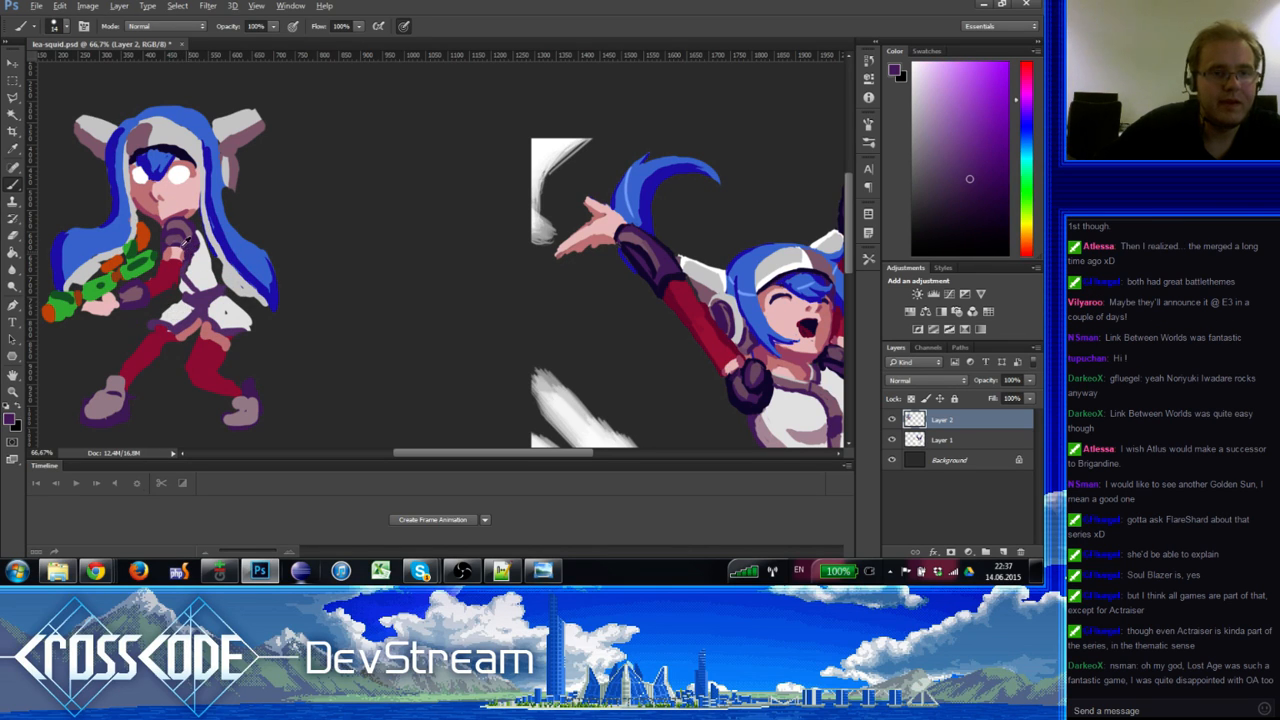
alt+click(193, 245)
alt+click(193, 243)
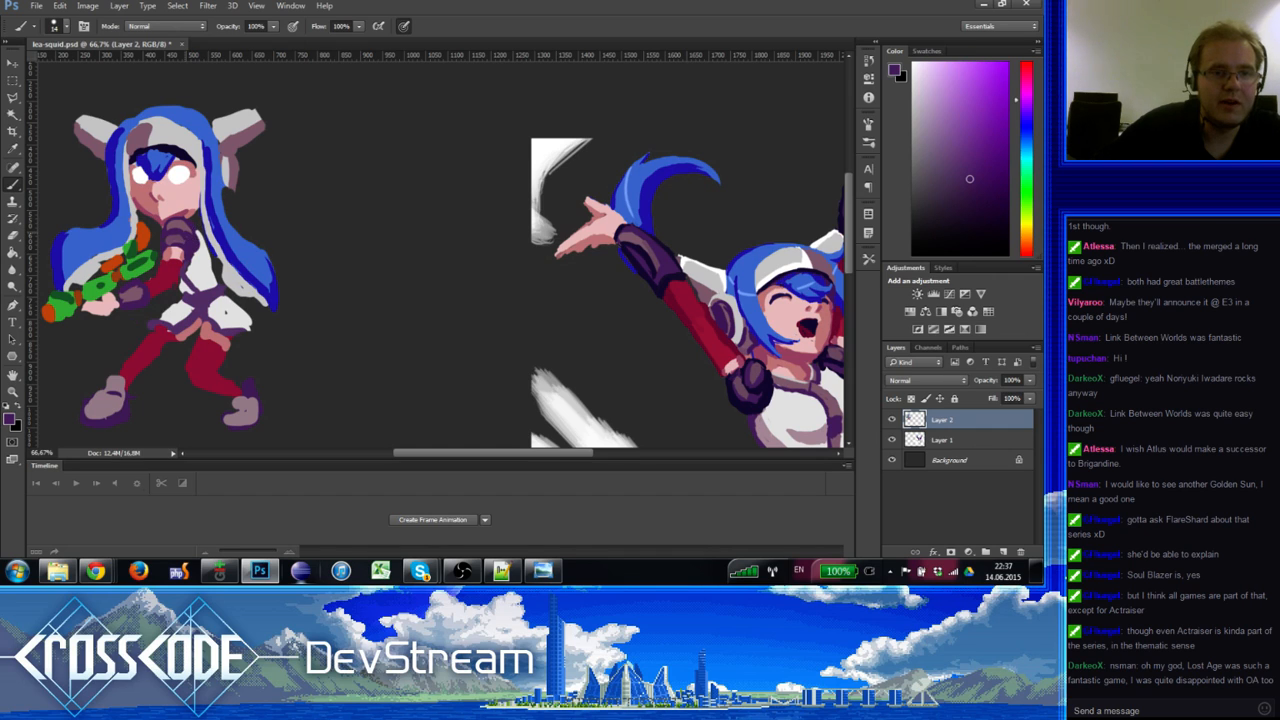
alt+click(180, 222)
alt+click(197, 236)
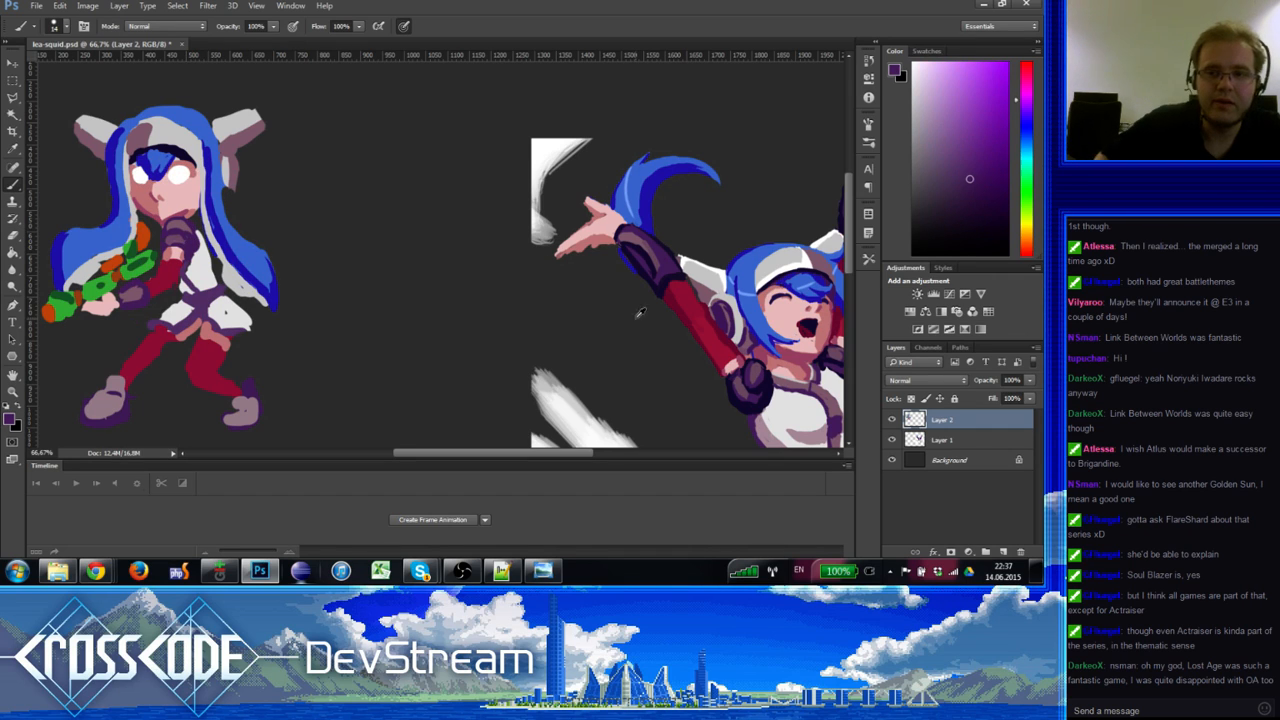
Step: Sample the glove's dark navy shades, then paint a crimson iris into the right eye
alt+click(766, 385)
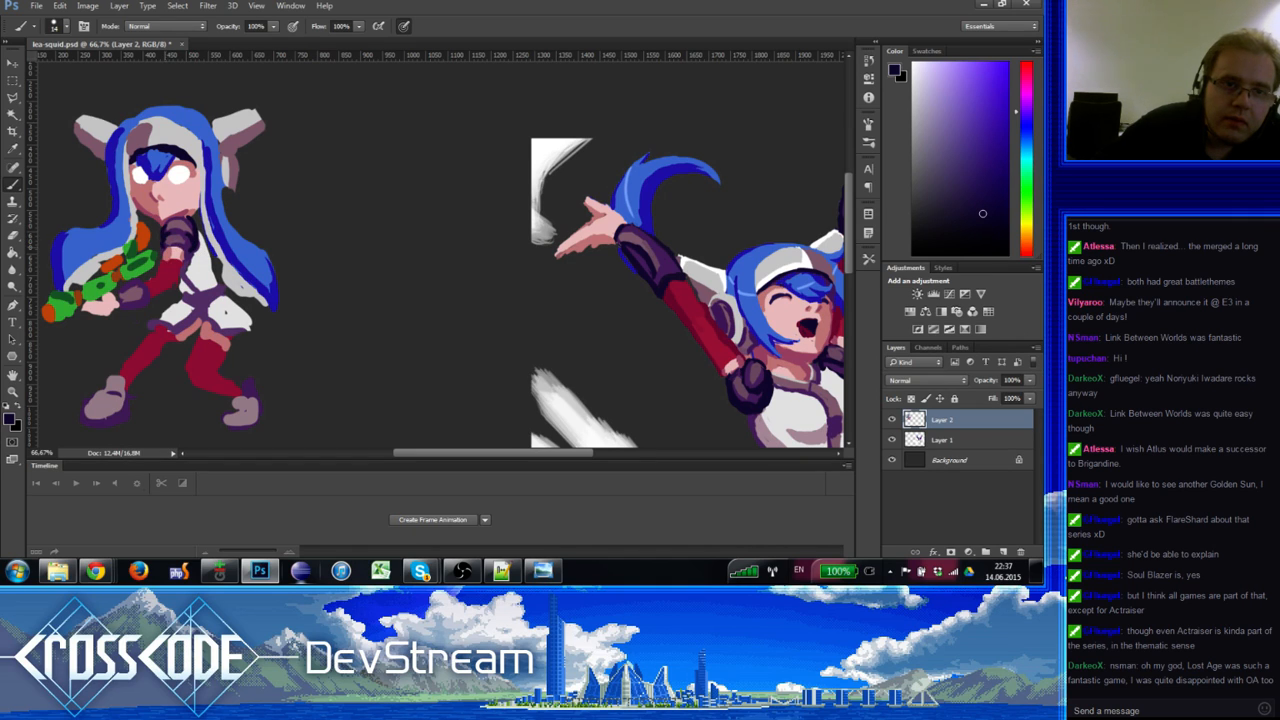
alt+click(186, 234)
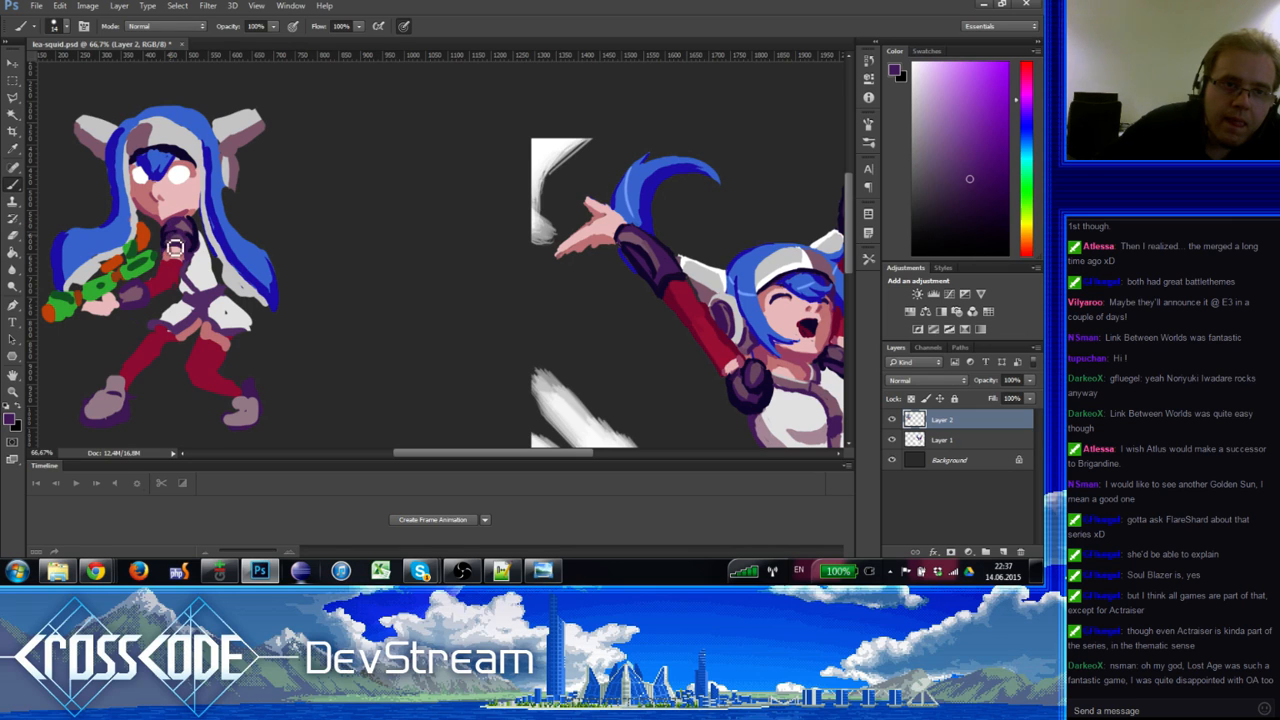
alt+click(171, 255)
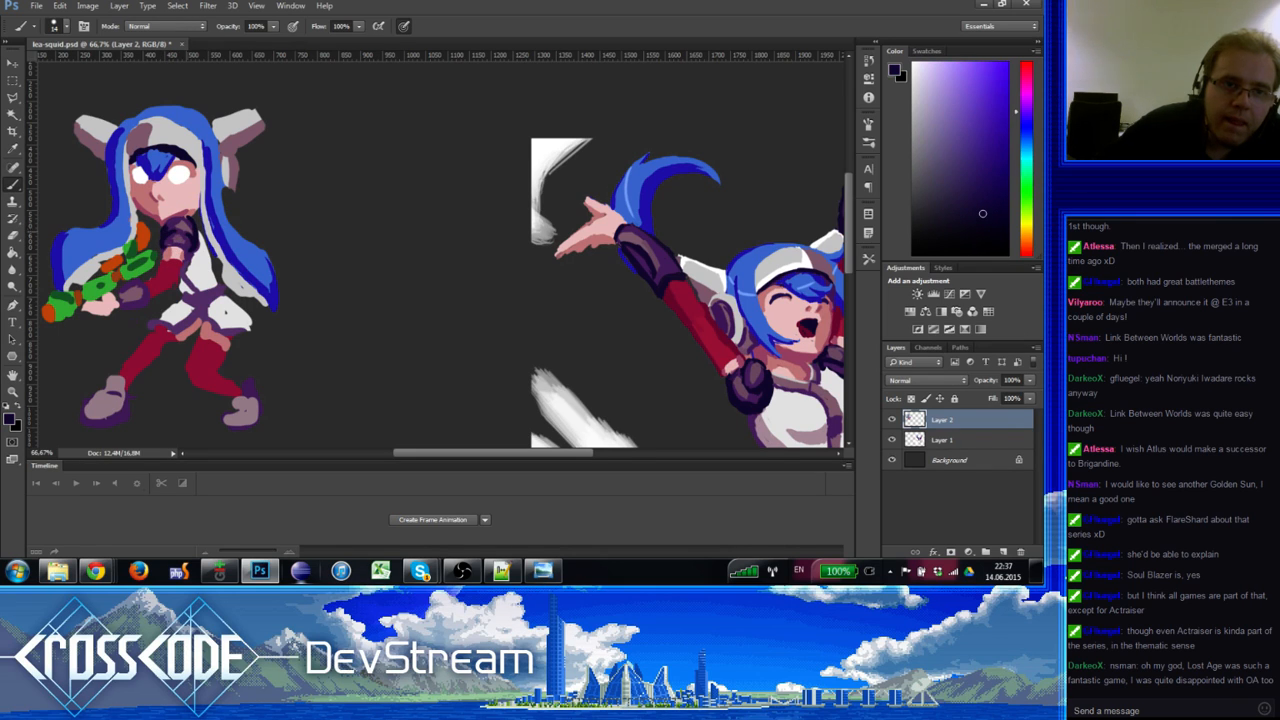
alt+click(181, 227)
alt+click(183, 232)
alt+click(195, 243)
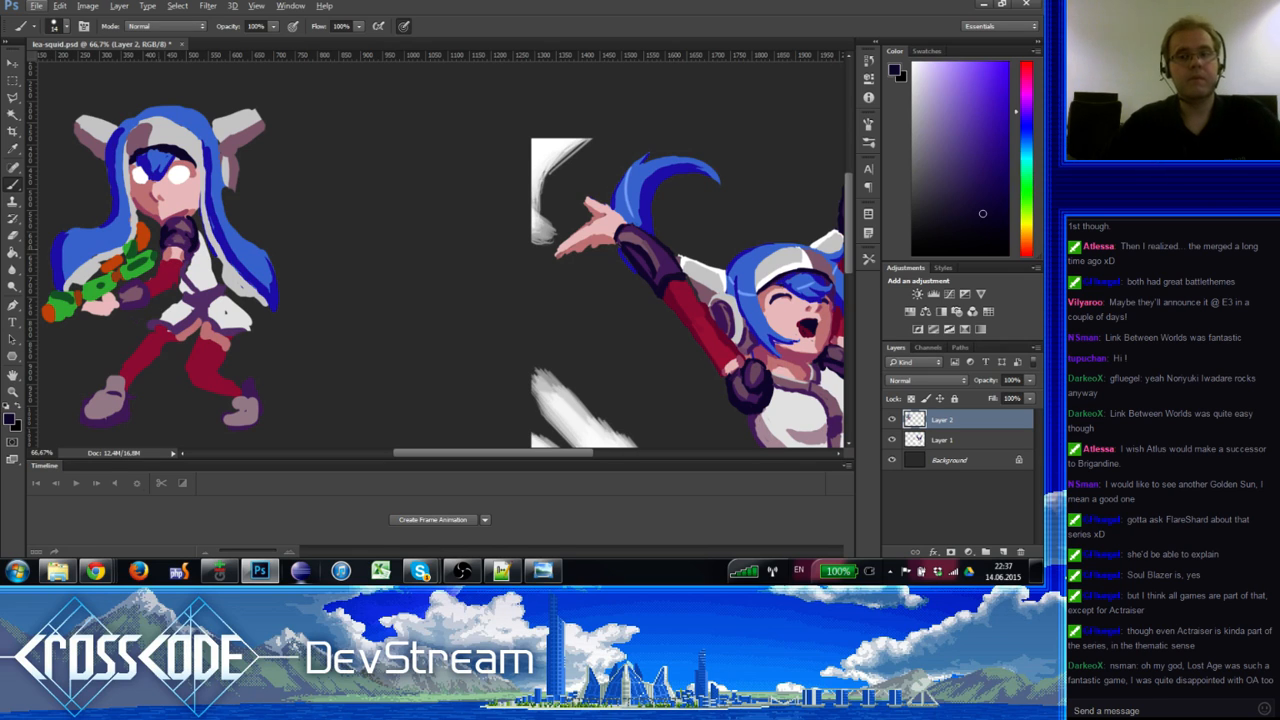
alt+click(176, 270)
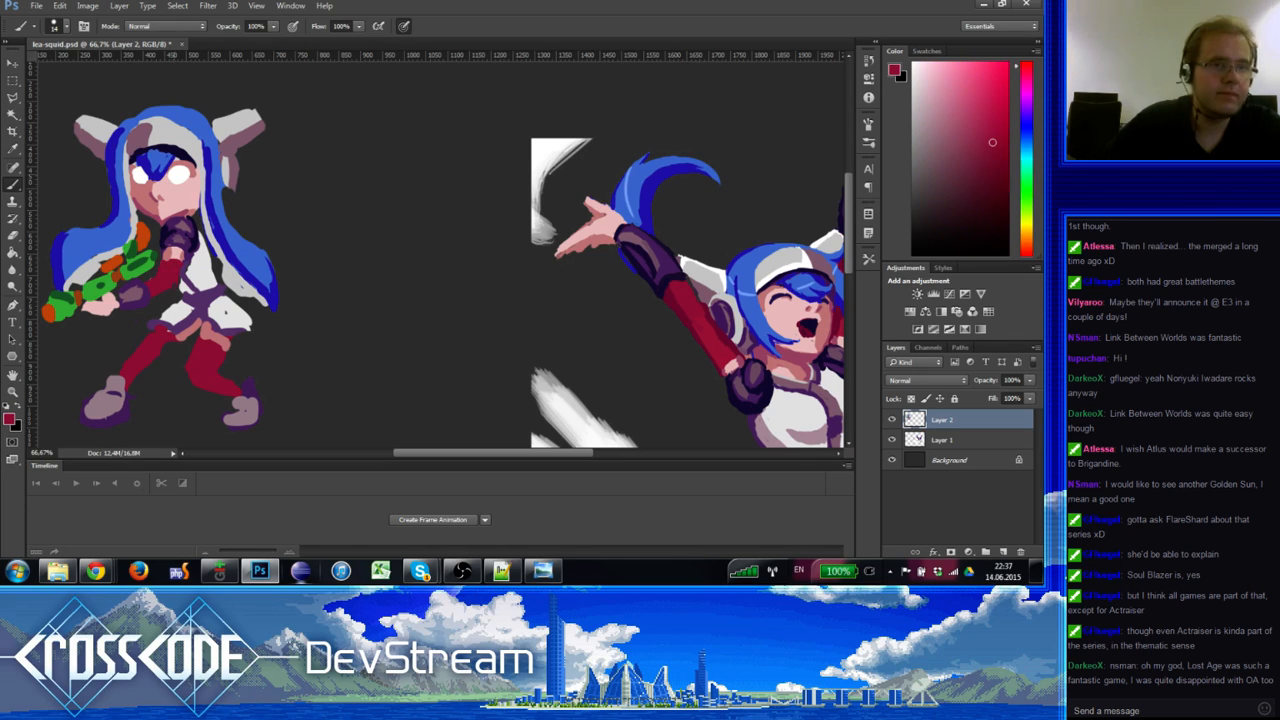
drag(184, 180, 142, 175)
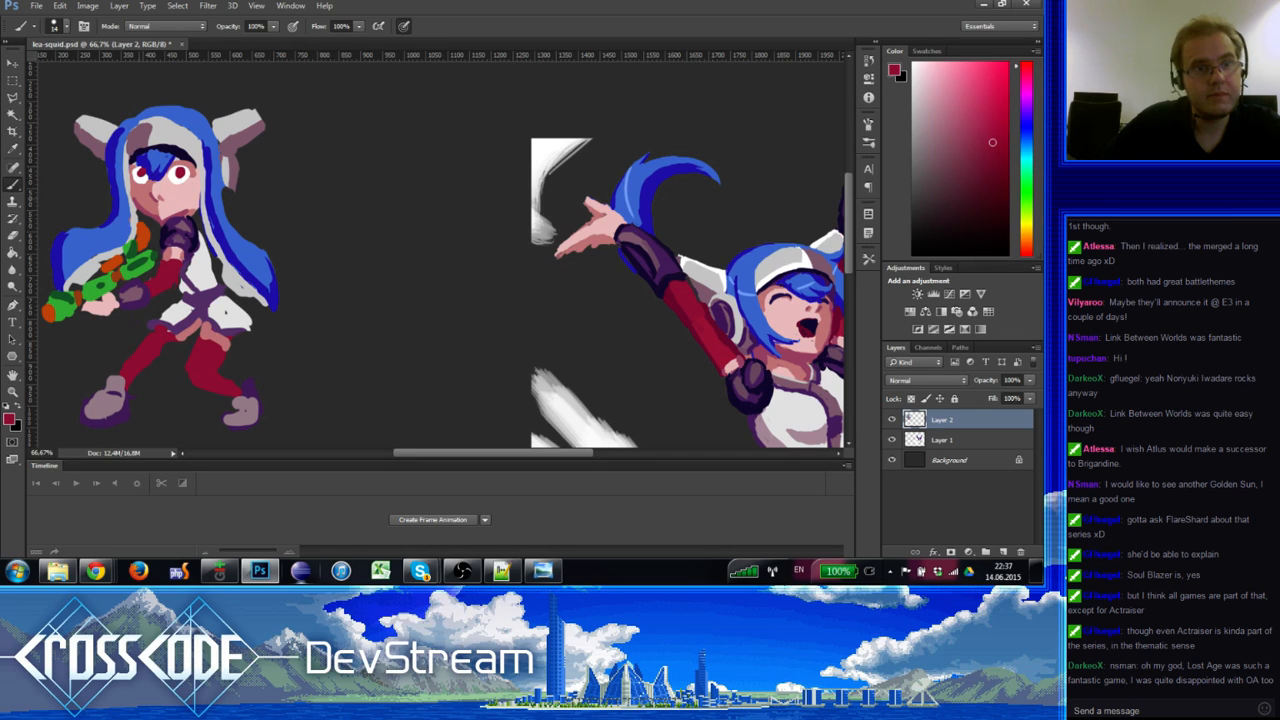
Step: Sample hair blue, hat pinkish-grey, skin pink and the neck's dark red-magenta
alt+click(148, 162)
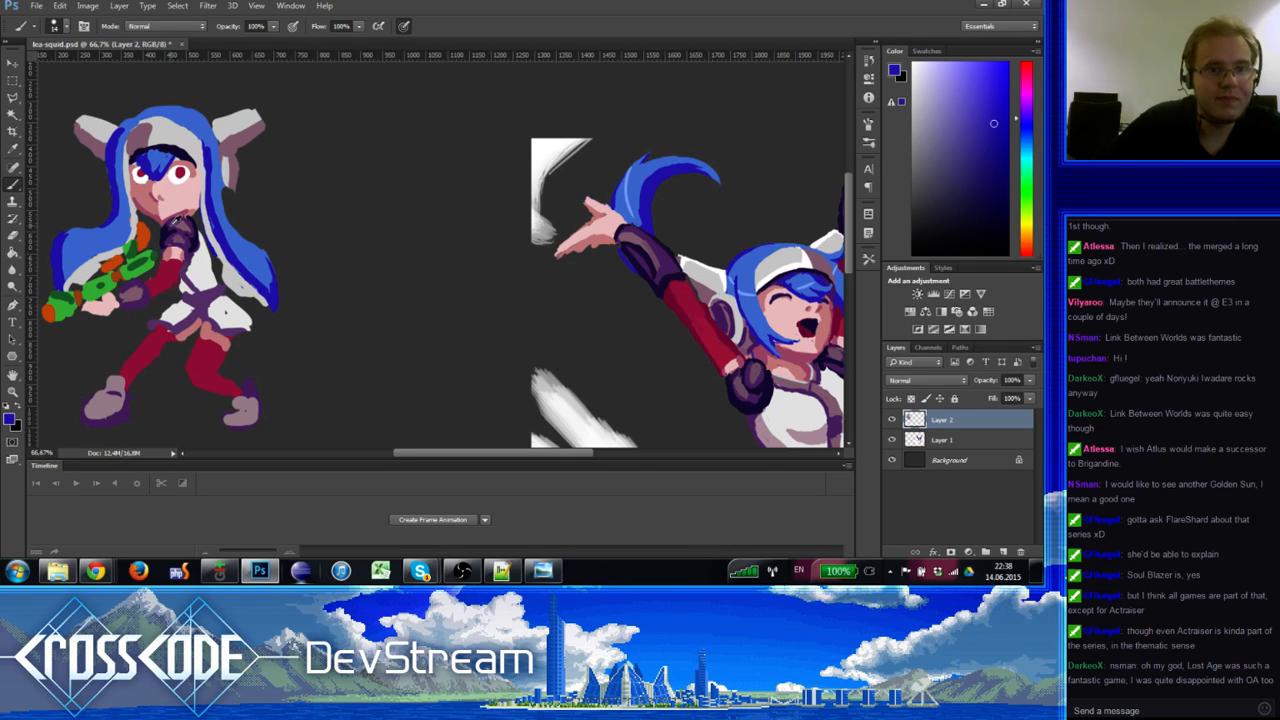
alt+click(176, 222)
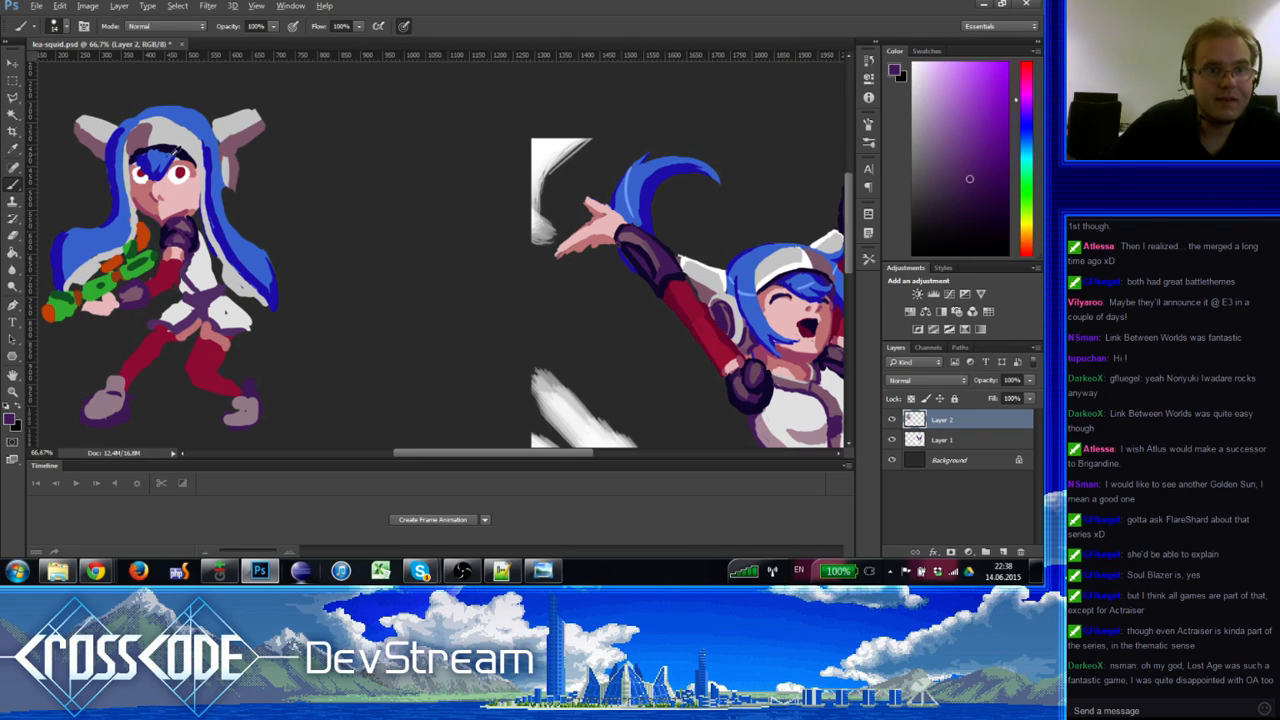
alt+click(166, 152)
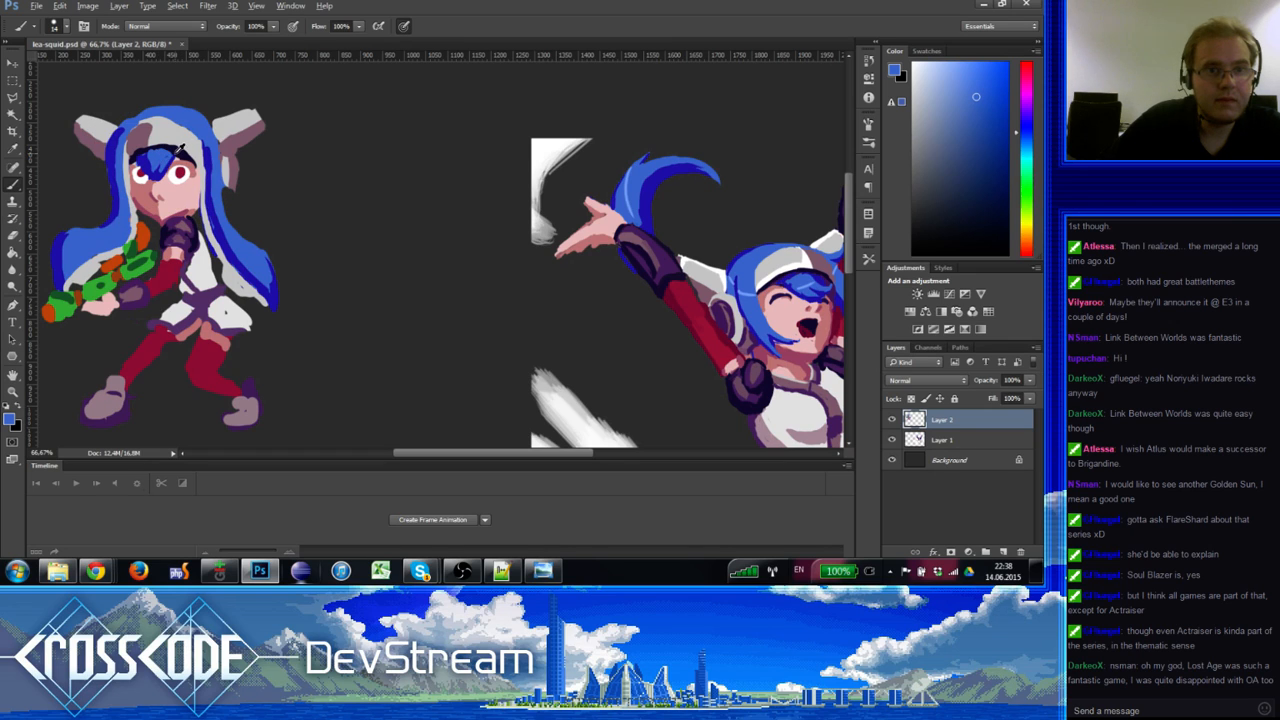
alt+click(177, 165)
alt+click(167, 159)
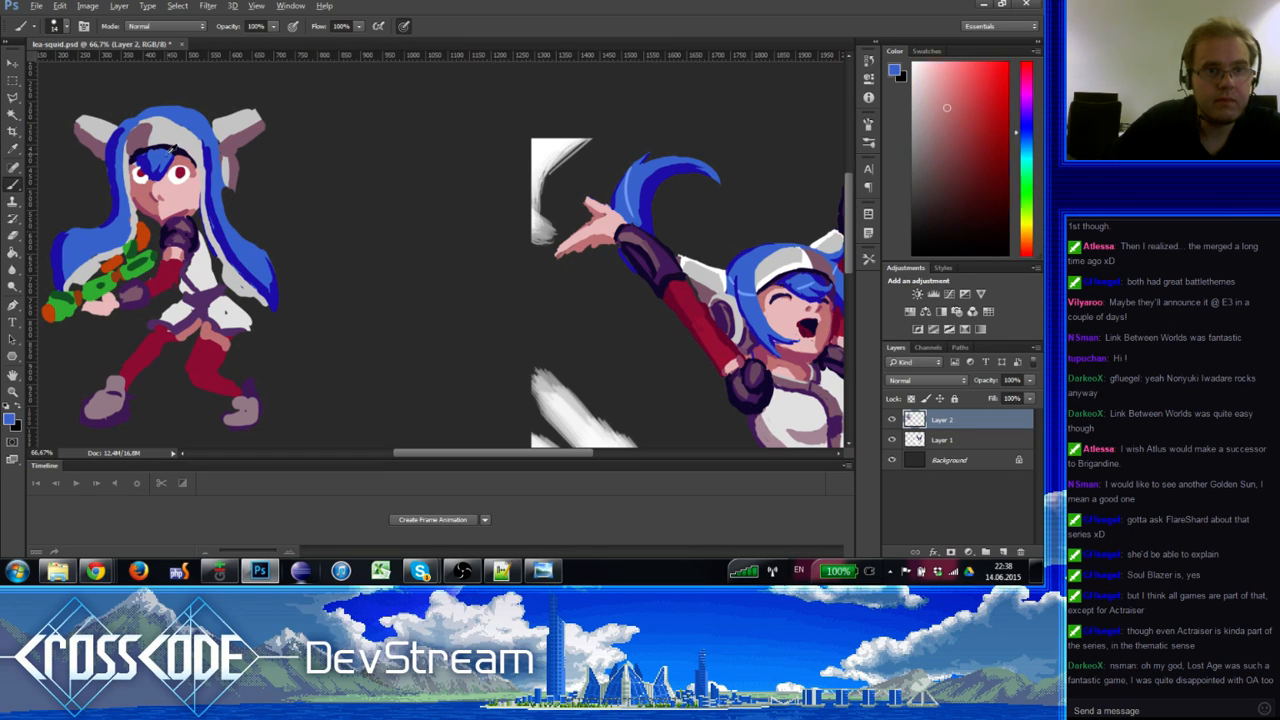
alt+click(177, 151)
alt+click(141, 128)
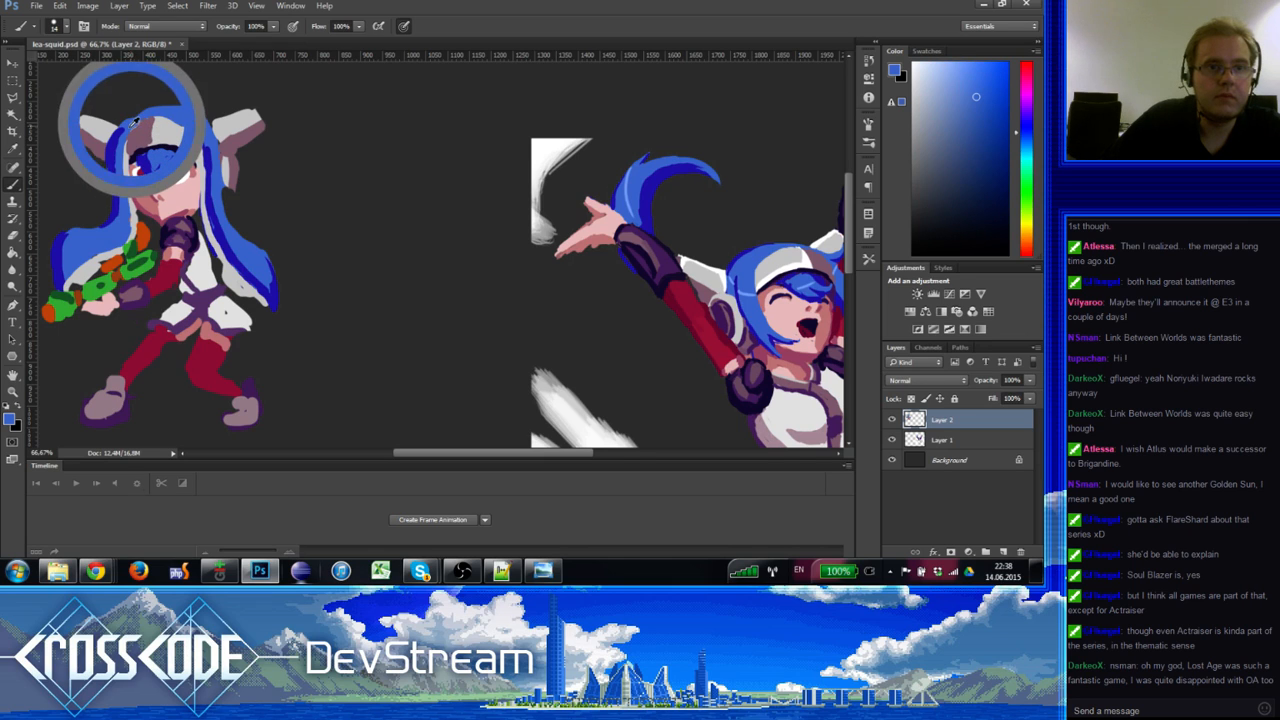
alt+click(137, 135)
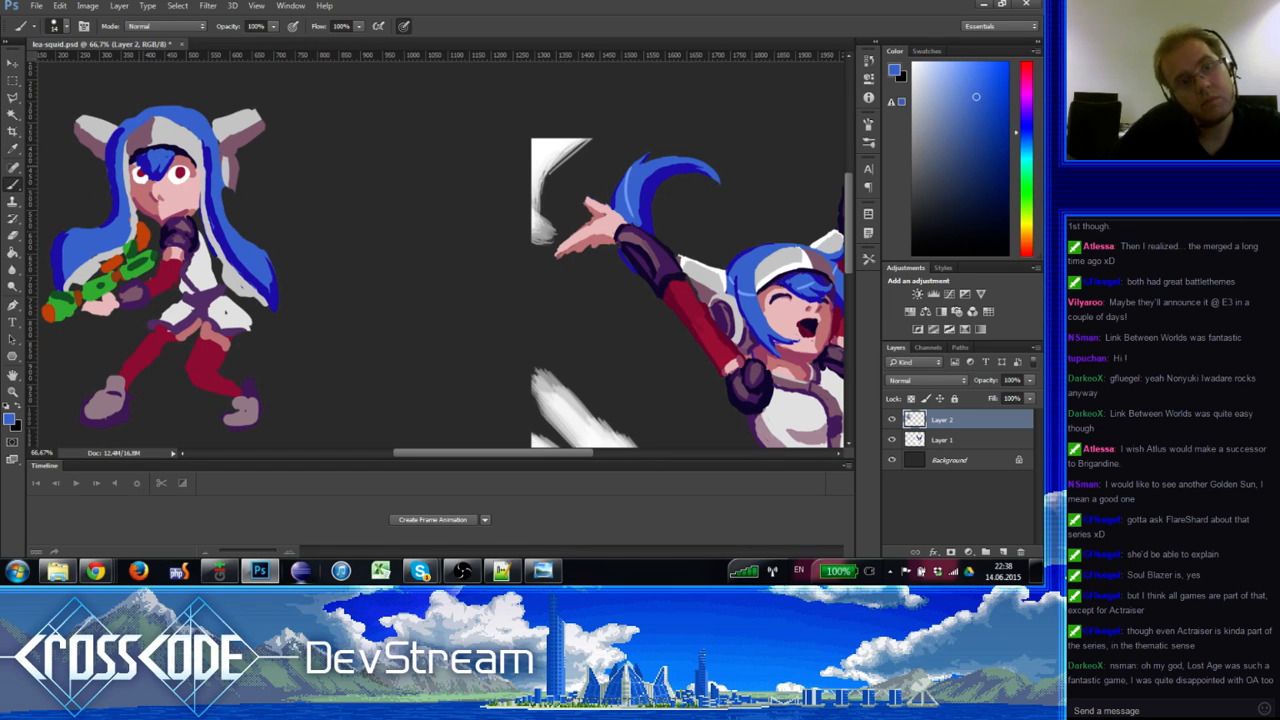
alt+click(157, 207)
alt+click(165, 207)
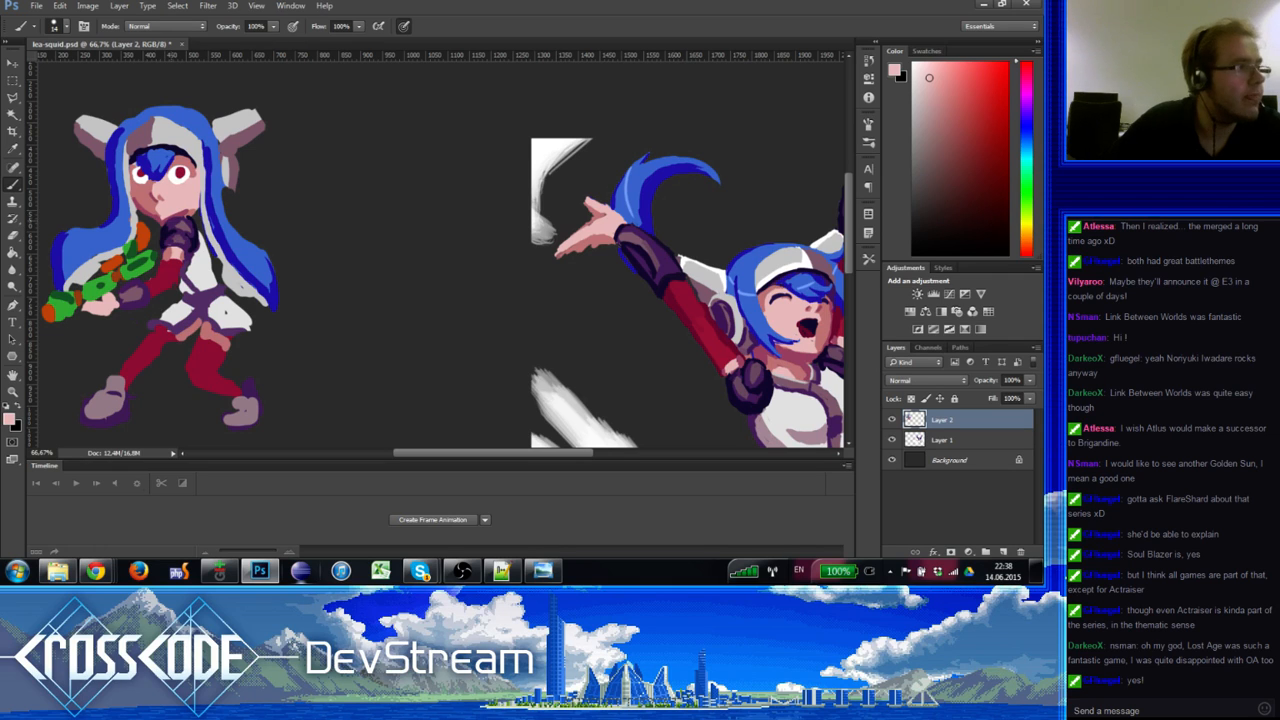
alt+click(166, 228)
Step: Touch up the shoulder edge in dark navy and extend the skin beside the chin
key(e)
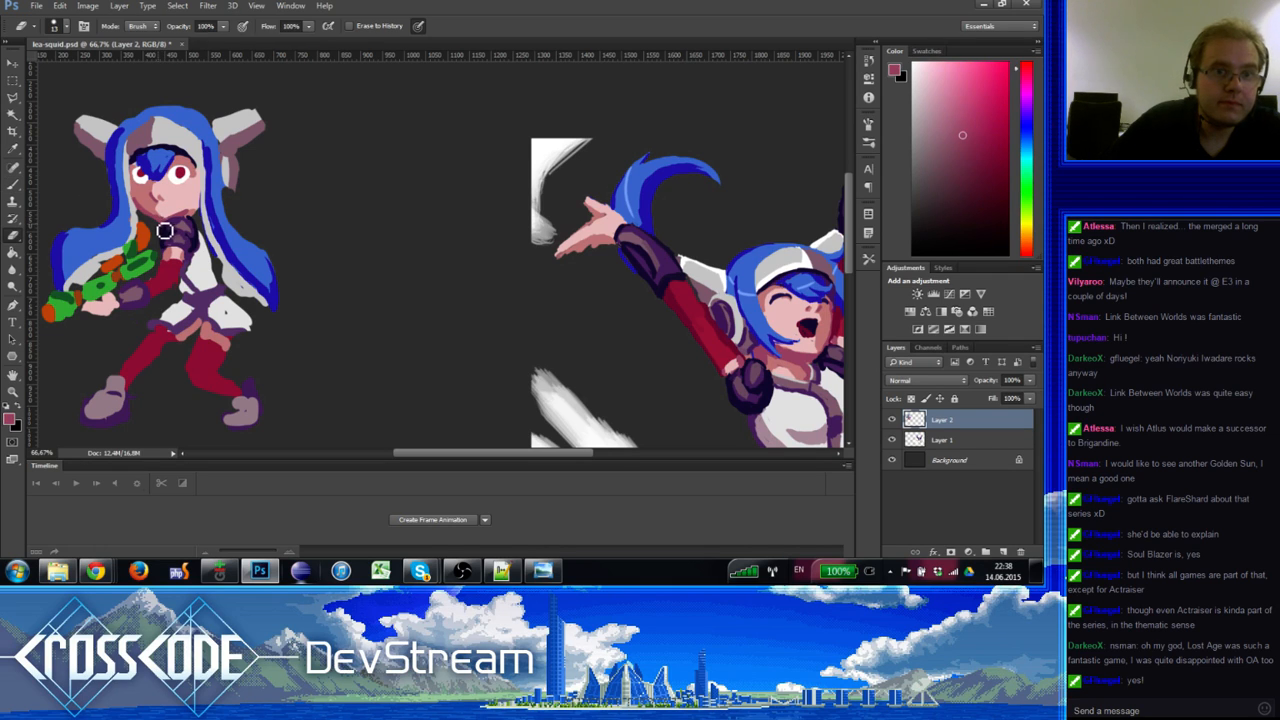
key(b)
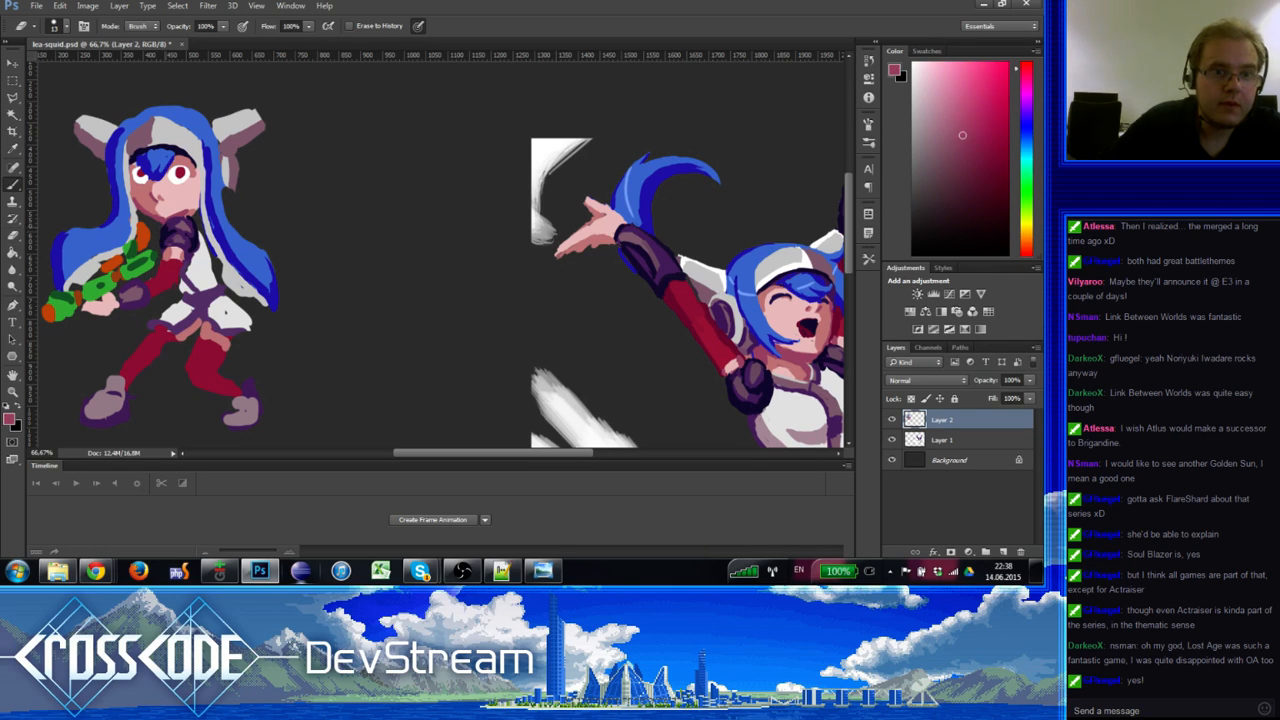
alt+click(172, 236)
drag(167, 234, 182, 219)
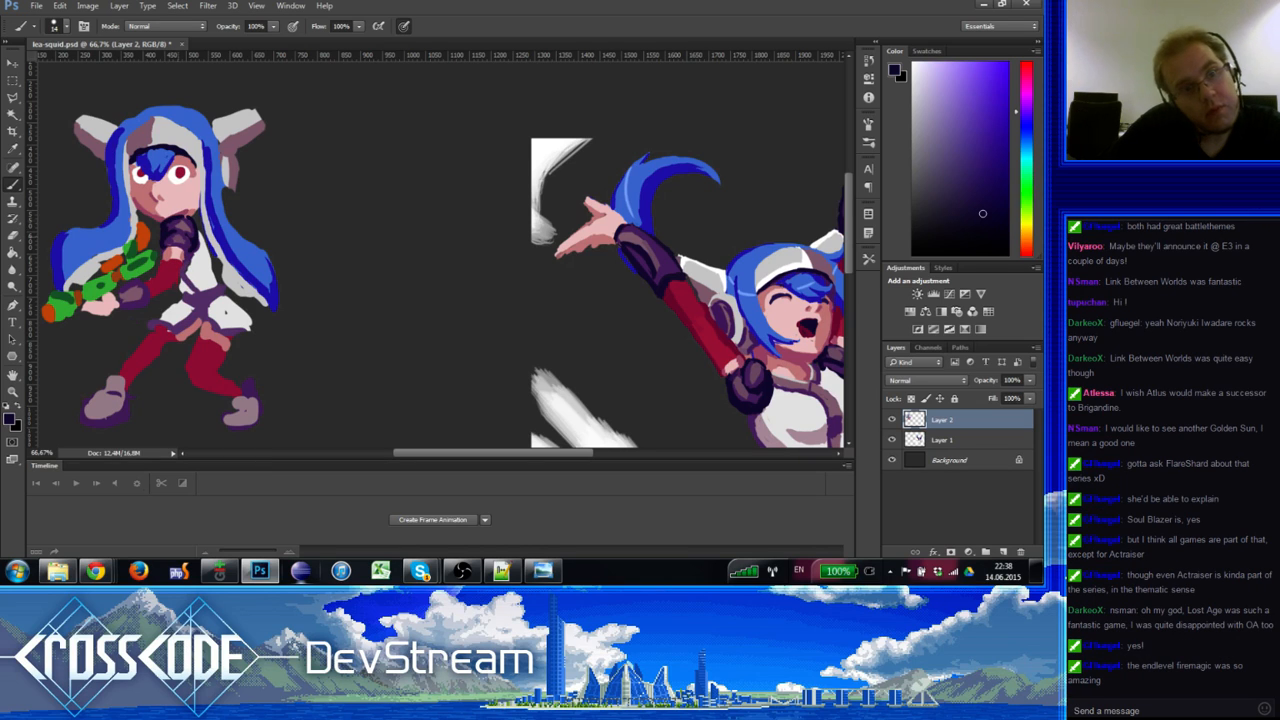
alt+click(190, 220)
drag(200, 211, 192, 224)
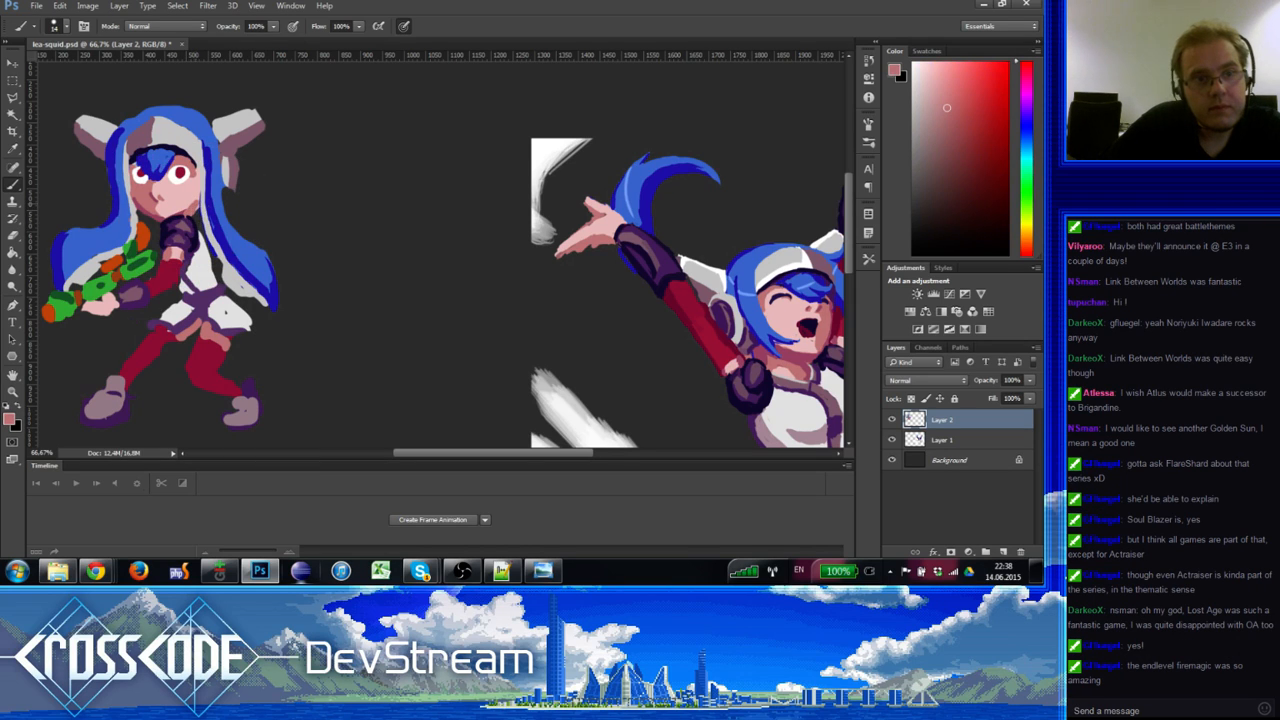
Step: Sample face pinks, eye and arm dark red, and white for the eye highlight
alt+click(159, 204)
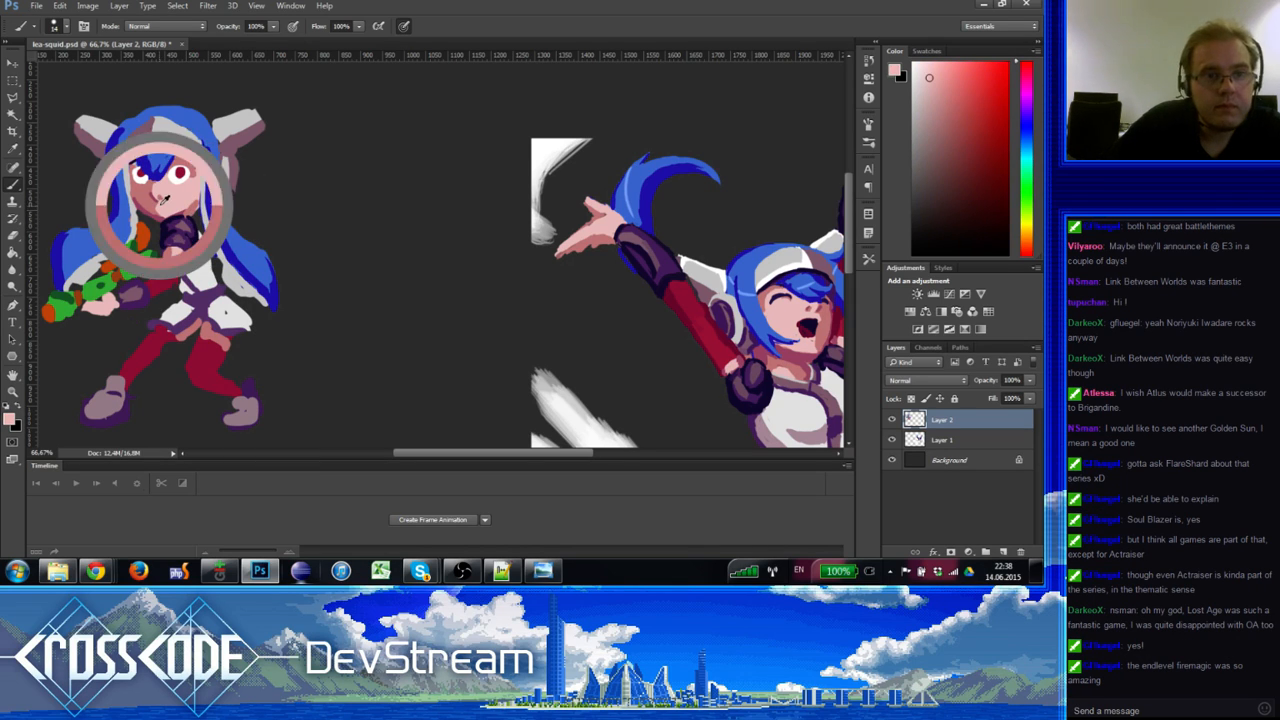
alt+click(160, 200)
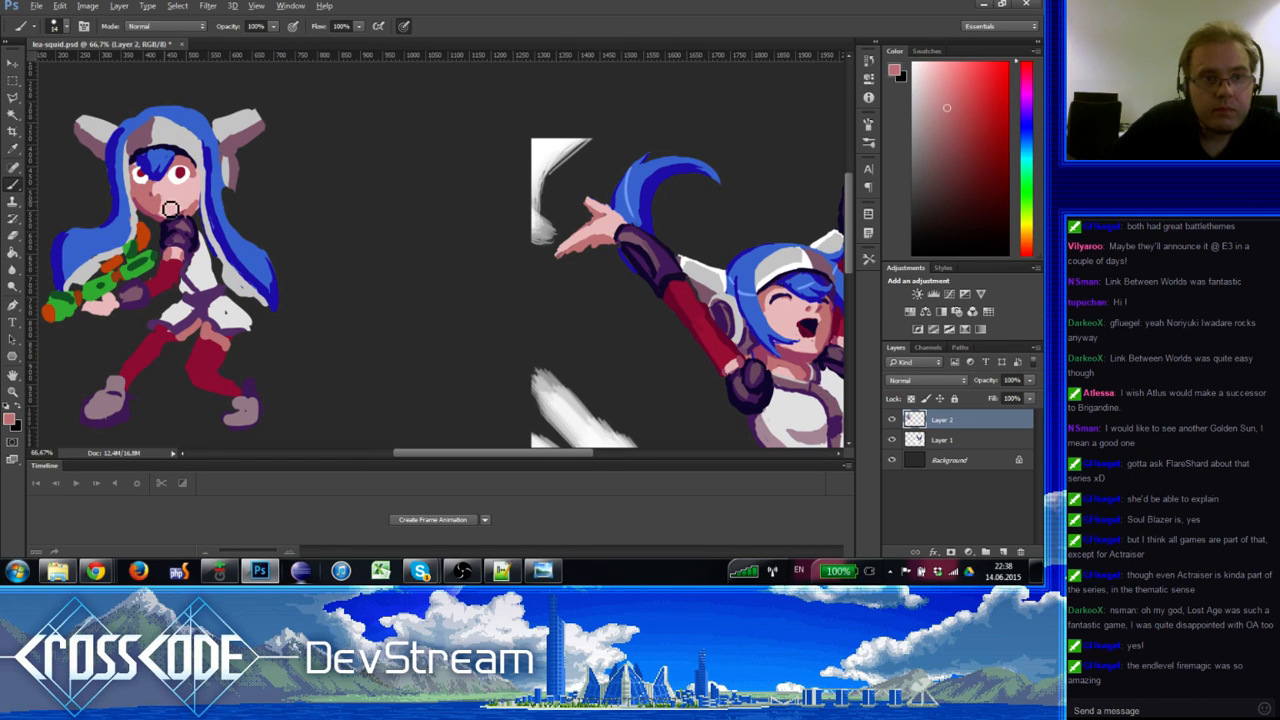
alt+click(163, 197)
alt+click(155, 202)
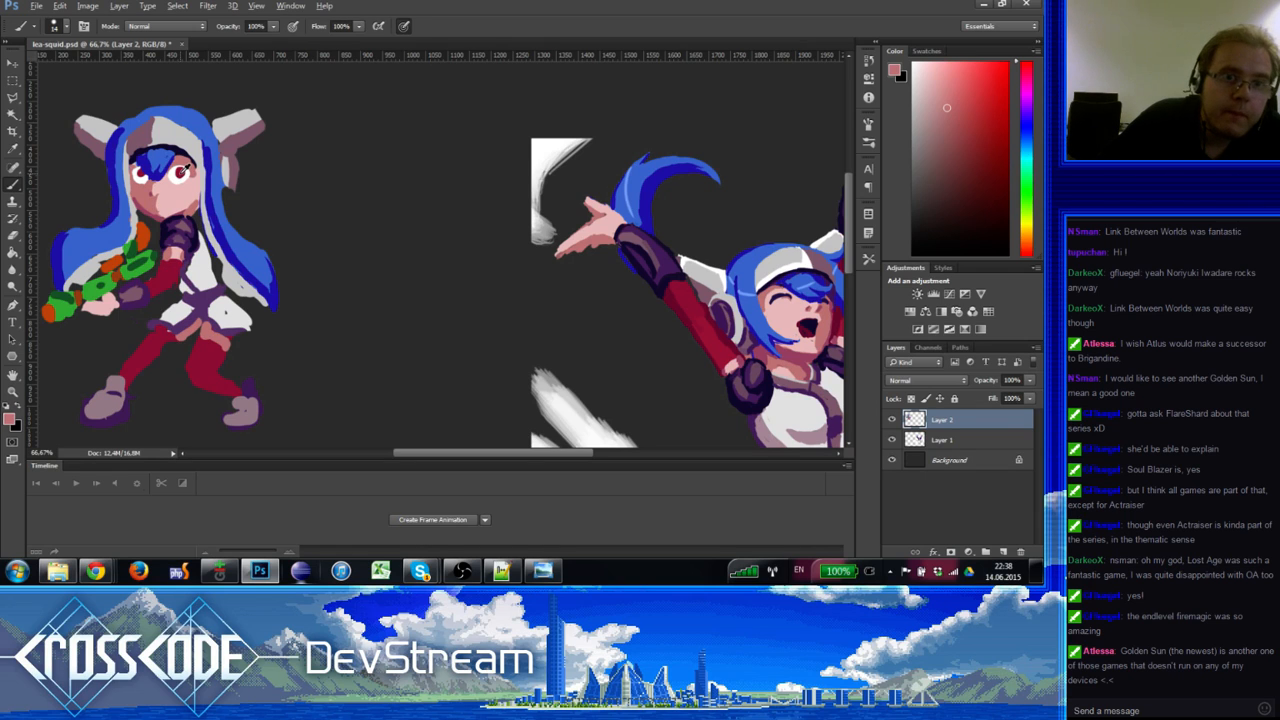
alt+click(184, 170)
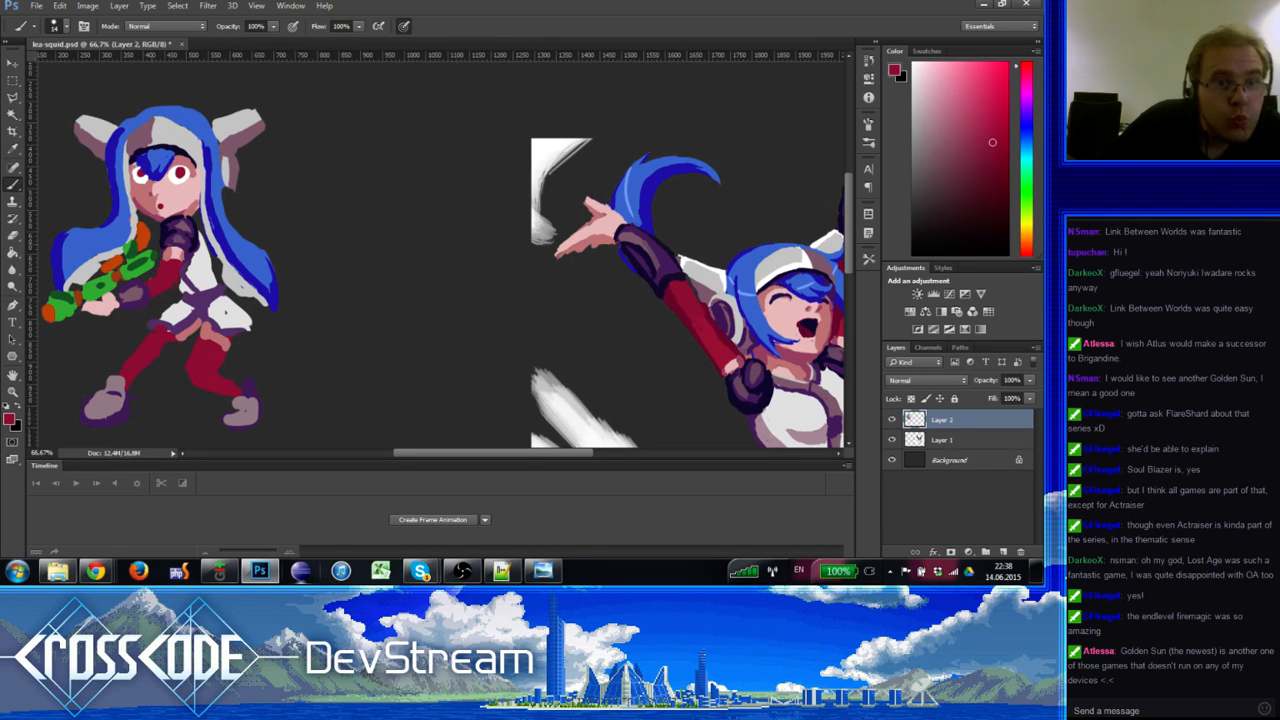
alt+click(162, 210)
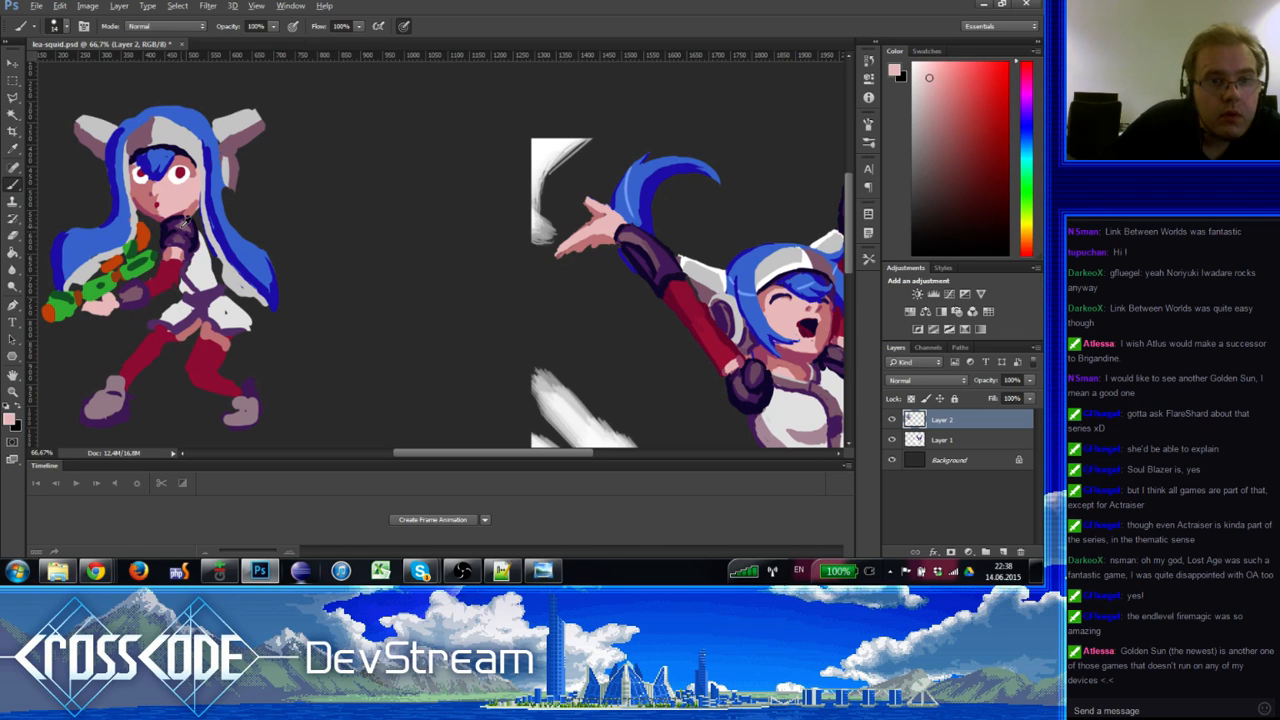
alt+click(672, 292)
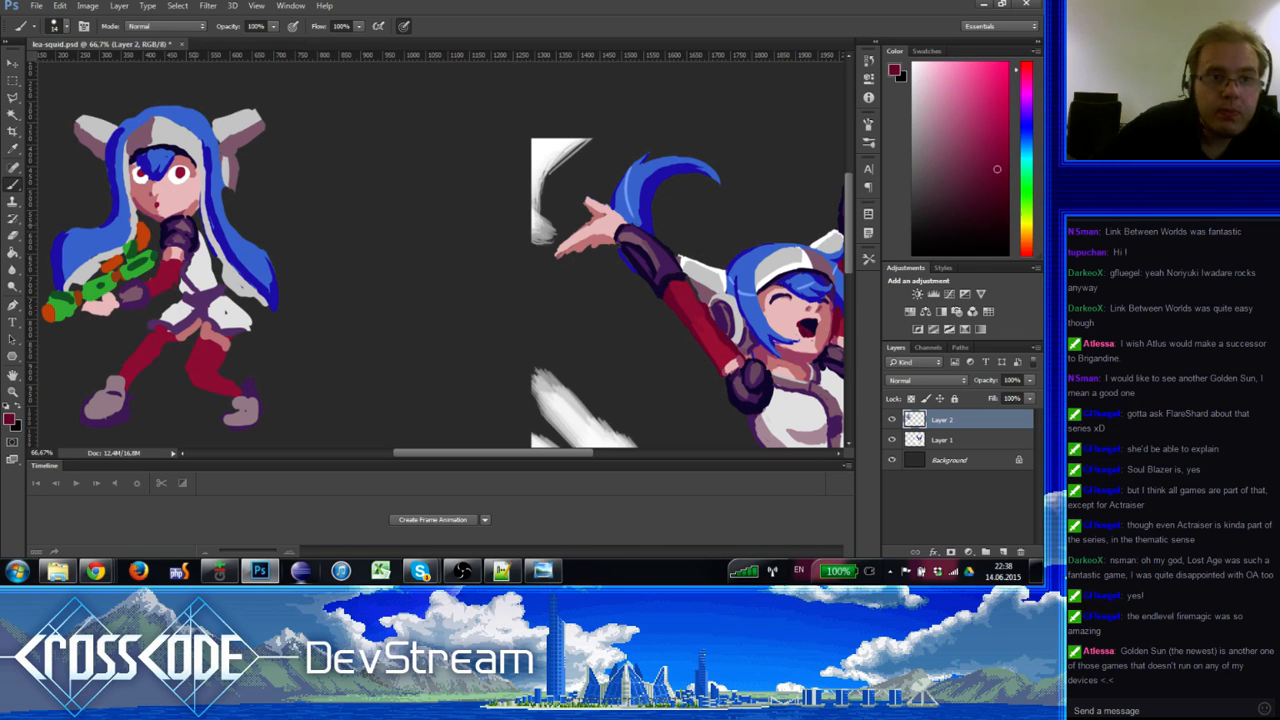
alt+click(166, 199)
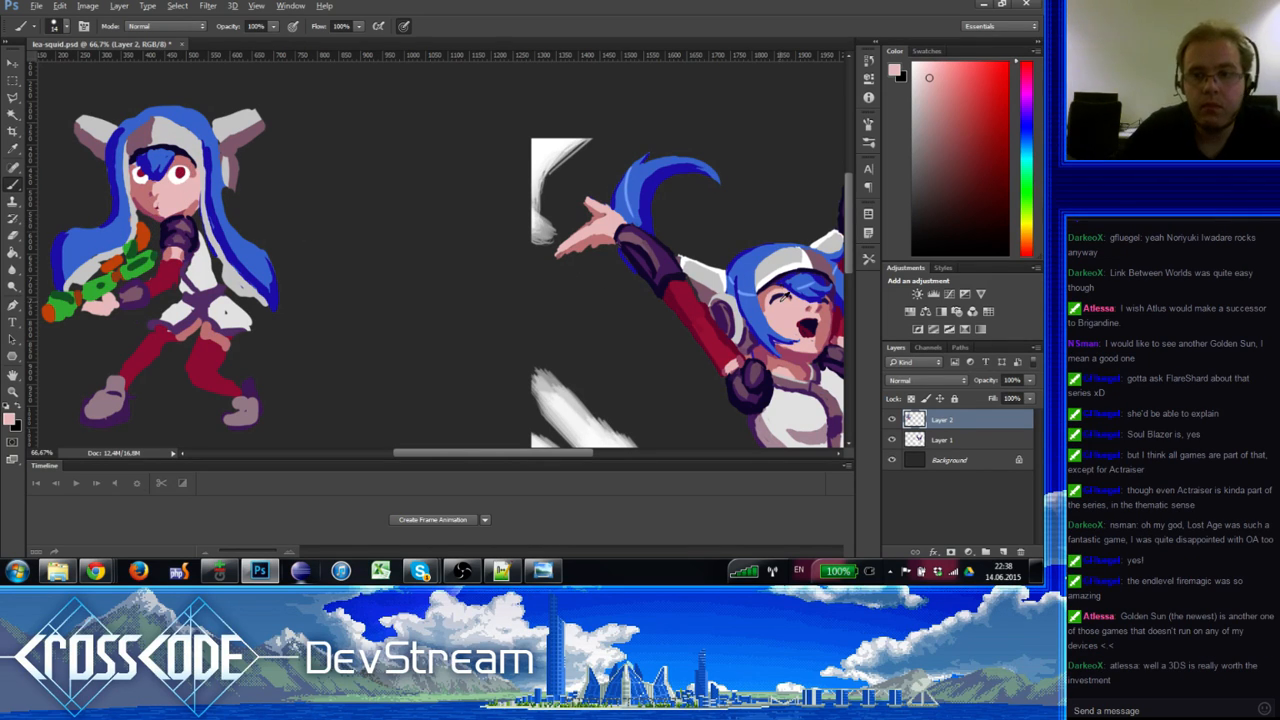
alt+click(785, 291)
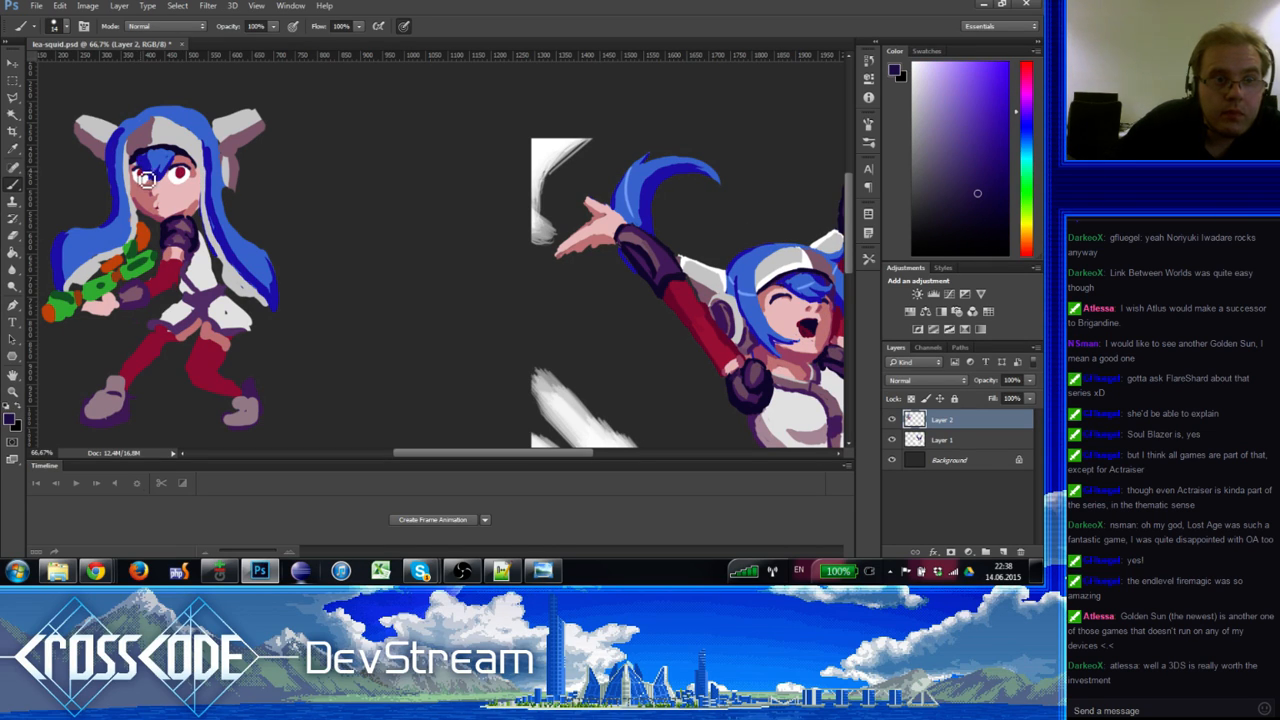
alt+click(186, 172)
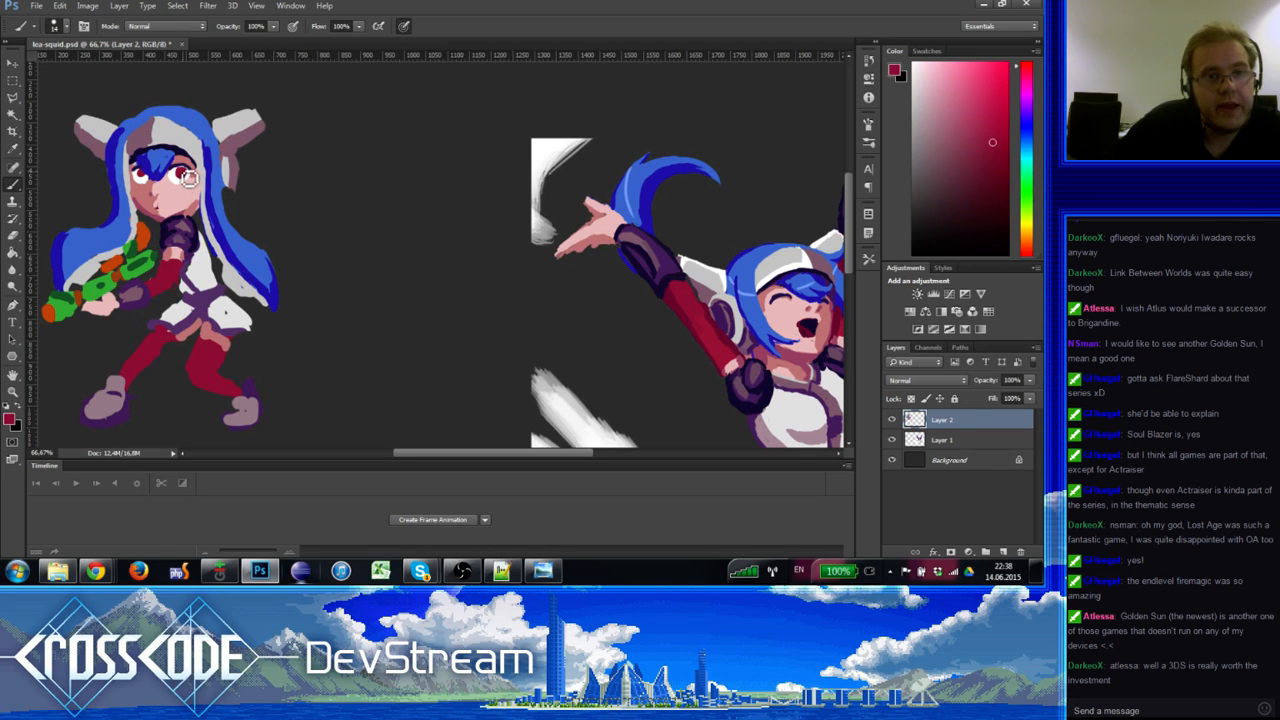
alt+click(145, 178)
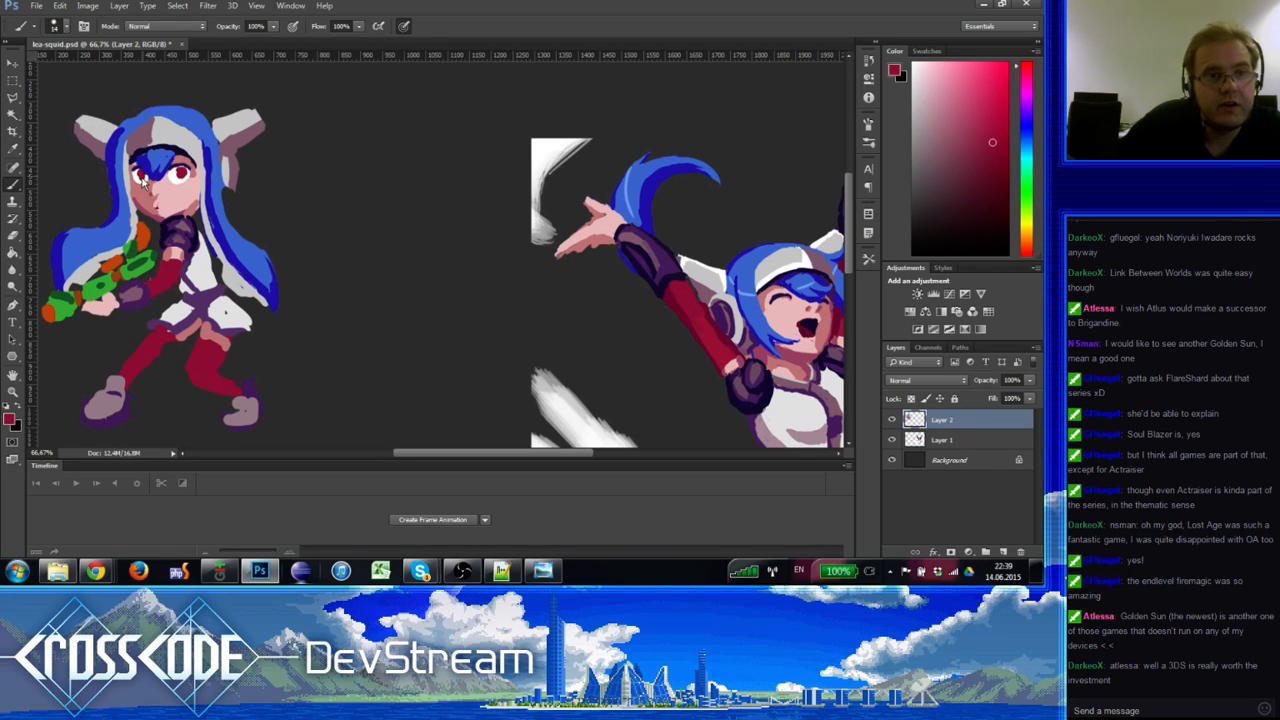
alt+click(148, 177)
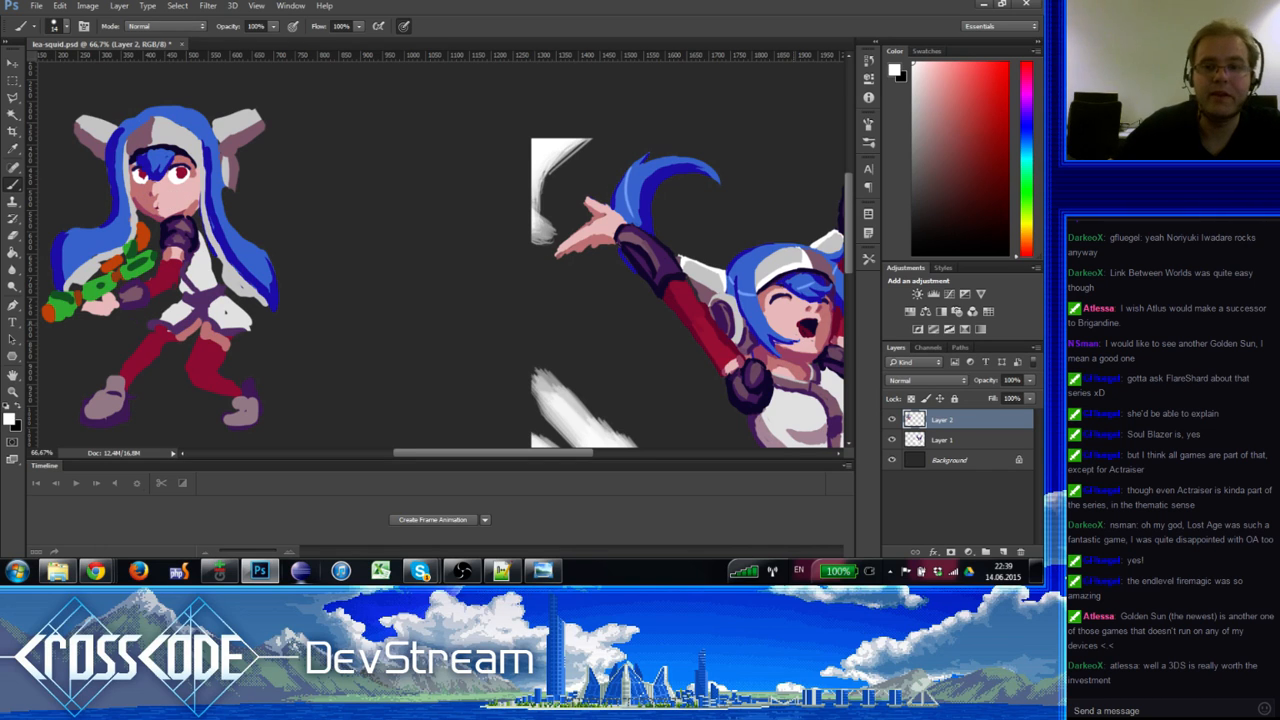
Step: Extend the dark red sleeve down her arm, then sample arm purple and hair blue
alt+click(673, 289)
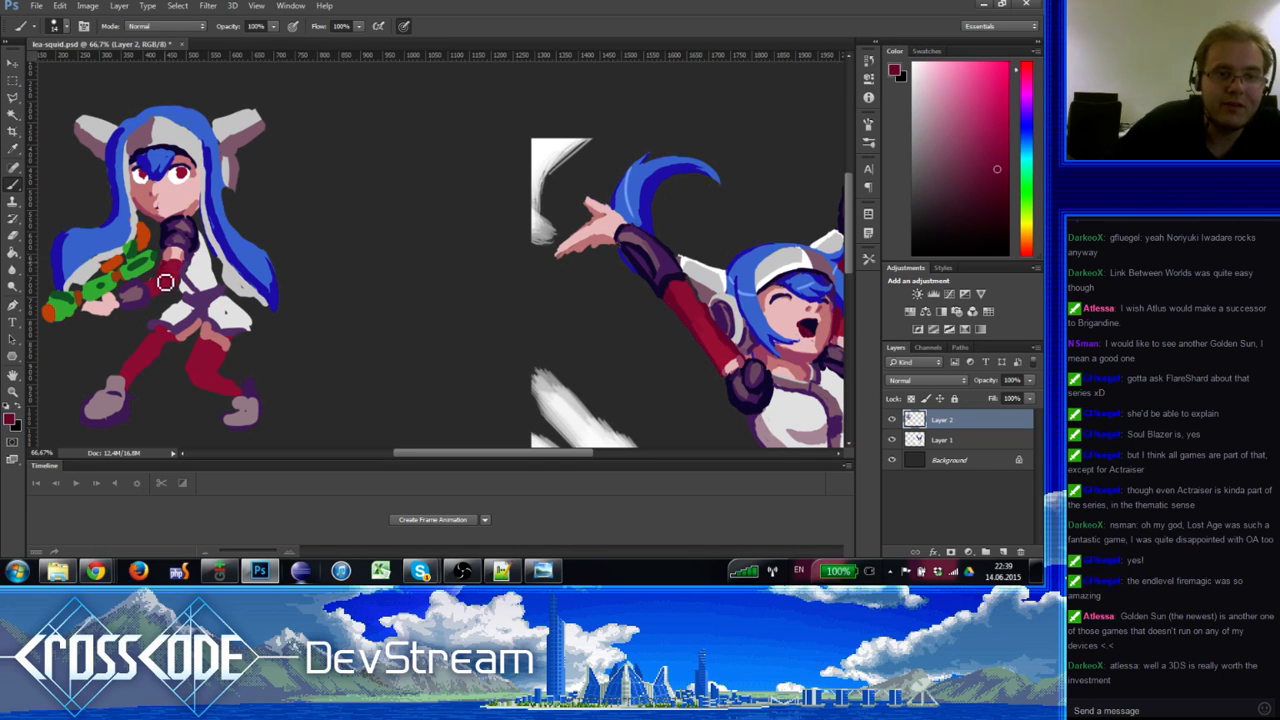
mouse_move(165, 282)
mouse_down()
mouse_move(170, 270)
mouse_move(155, 292)
mouse_up()
alt+click(162, 290)
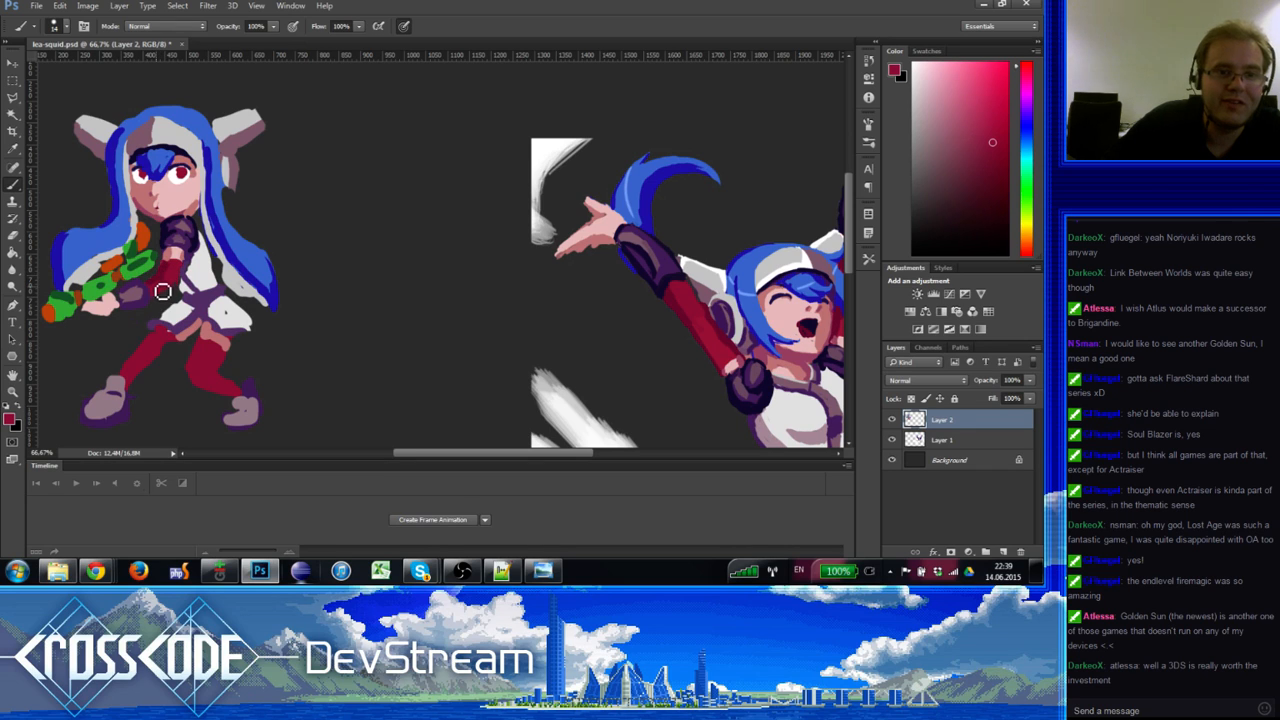
alt+click(169, 265)
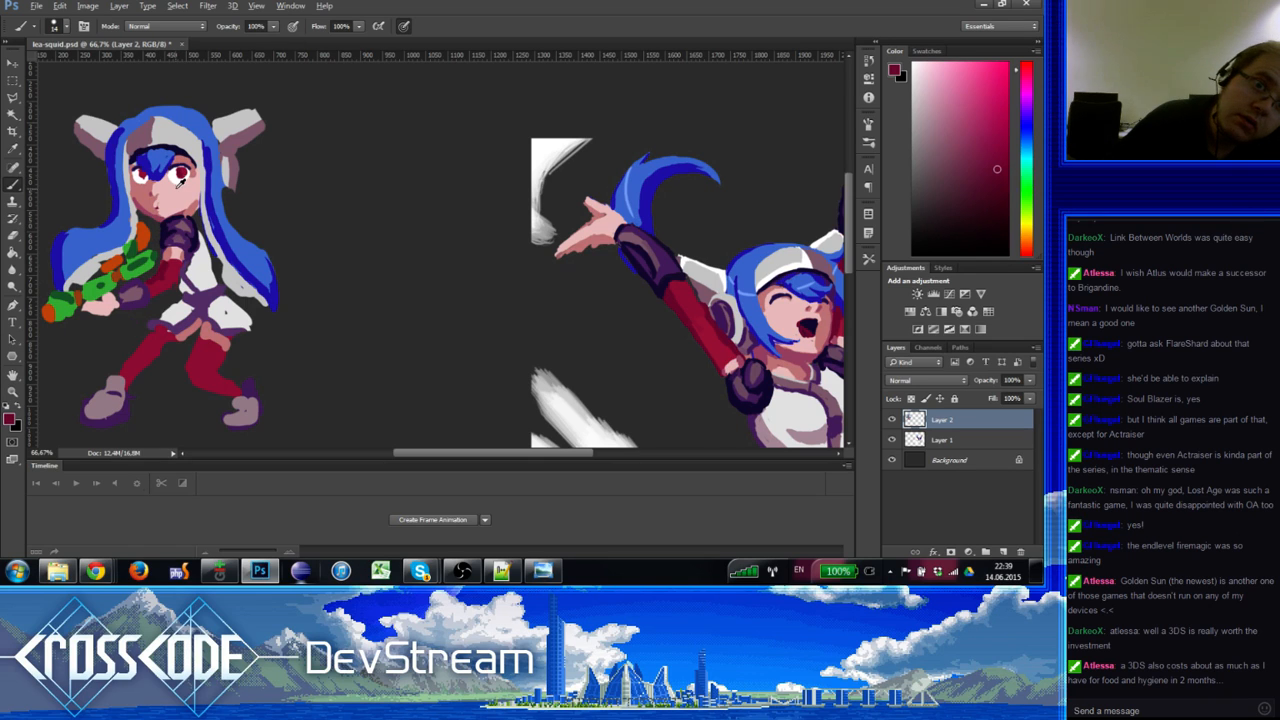
key(alt)
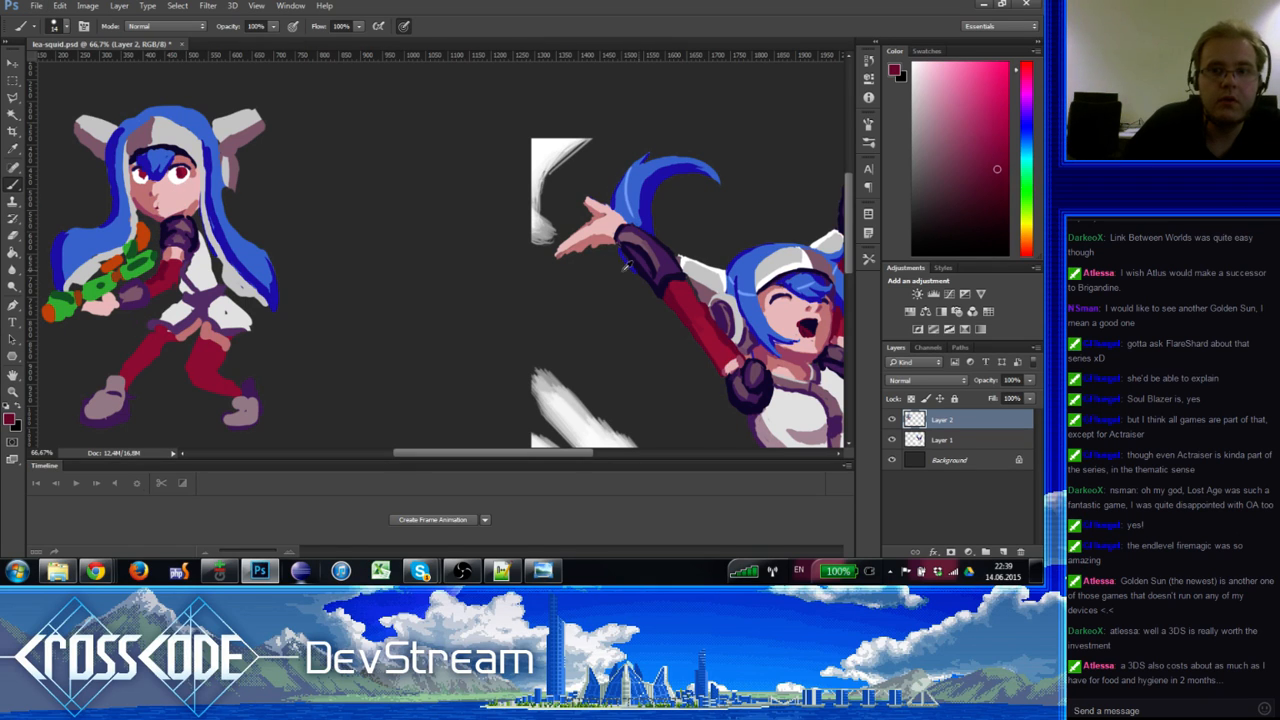
alt+click(672, 278)
alt+click(180, 150)
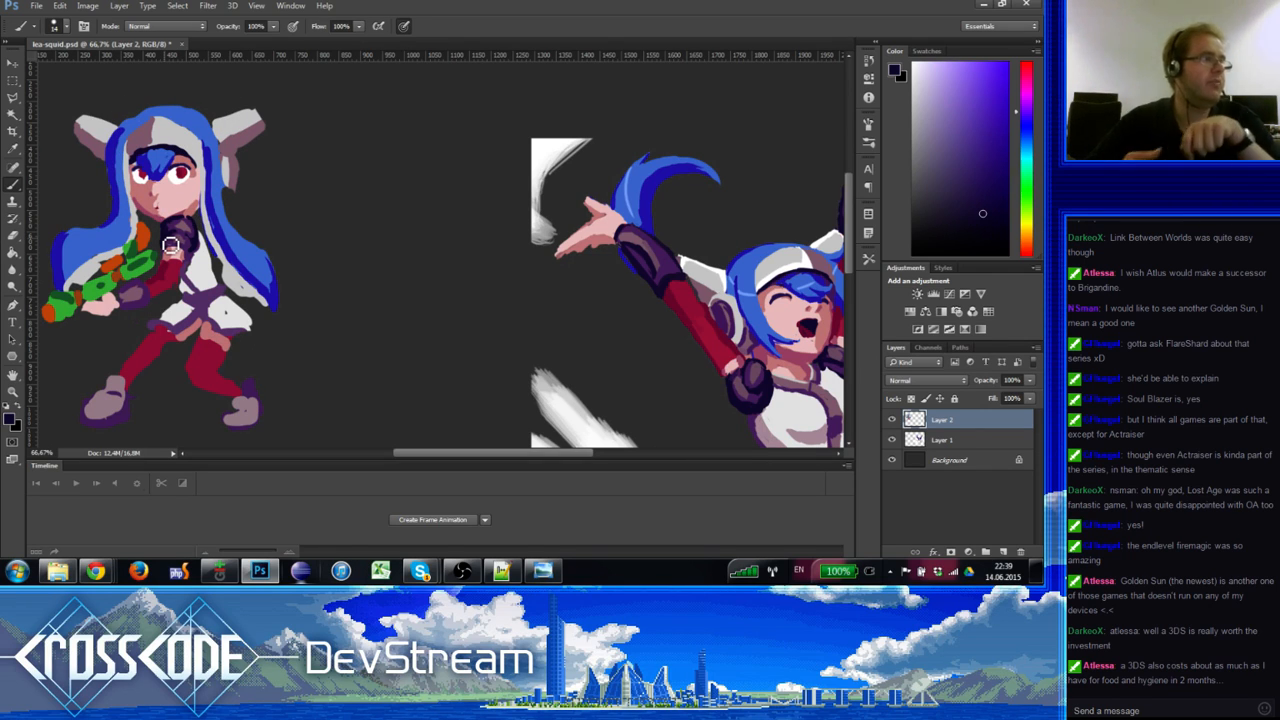
Step: Paint the dark navy eye mask and repaint the skin tone around it
drag(171, 246, 177, 238)
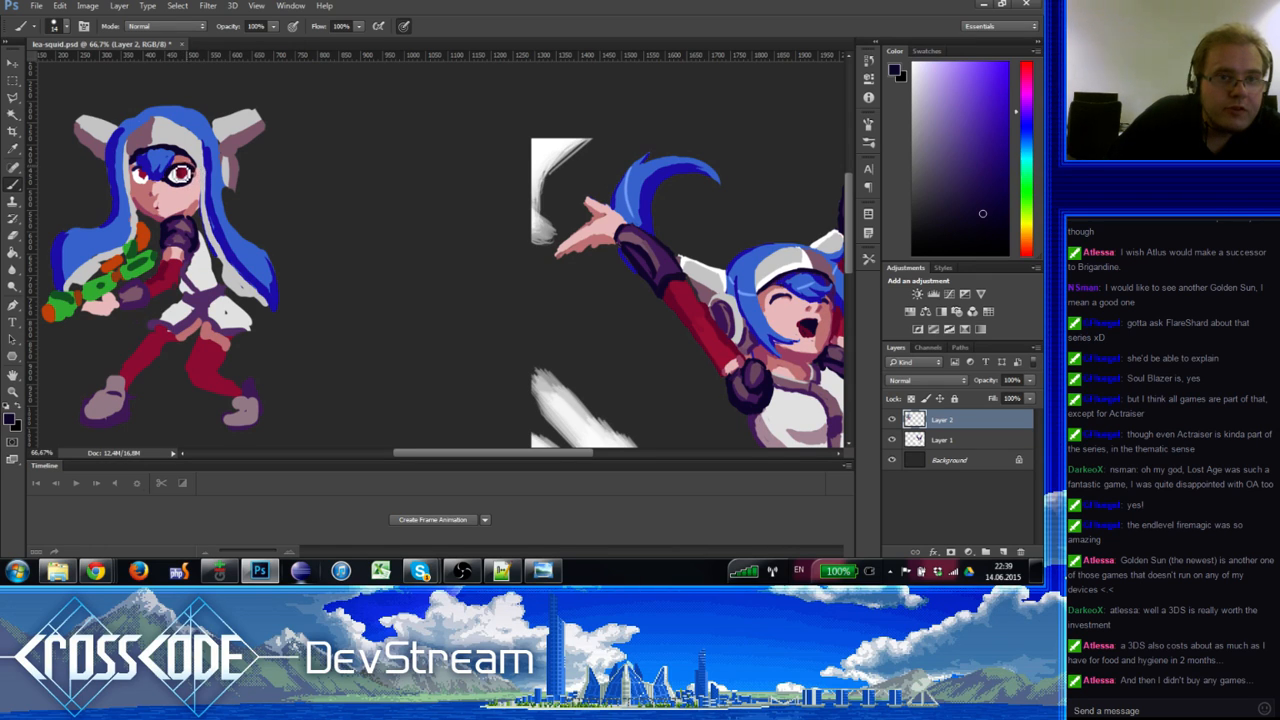
alt+click(170, 173)
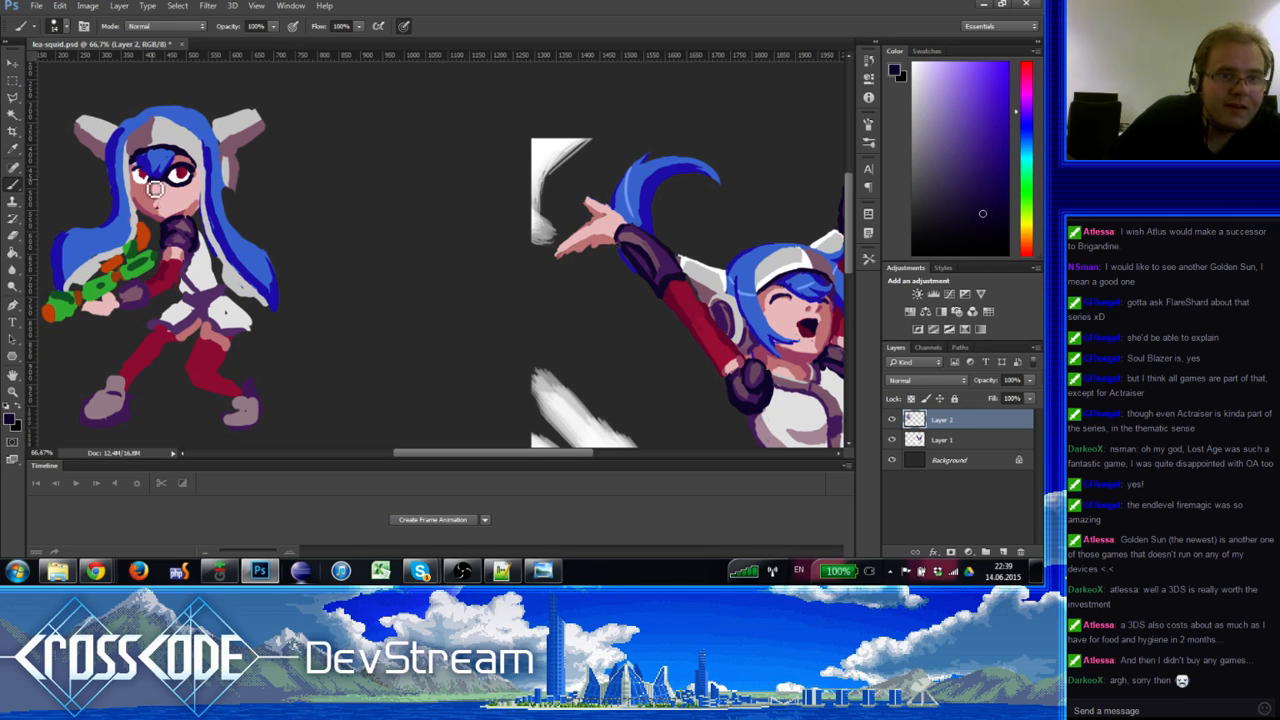
drag(156, 188, 138, 178)
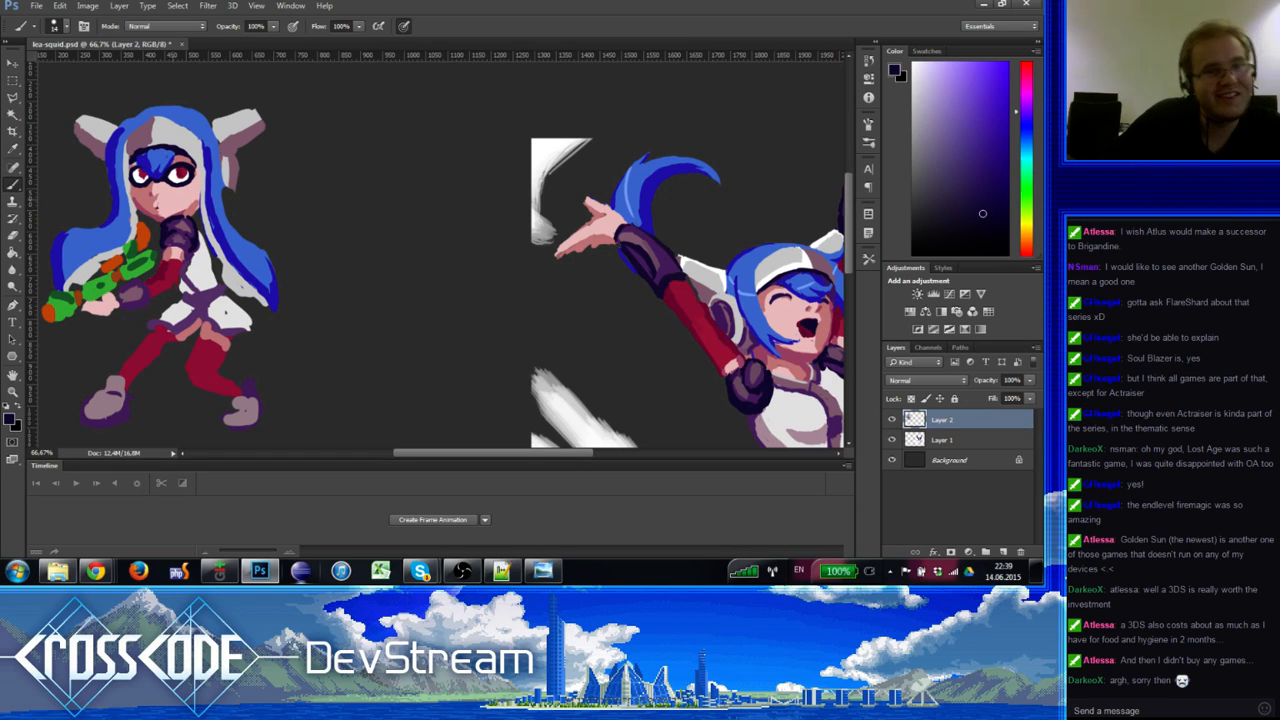
Step: Sample hair blue and mauve ear-shadow colours while zooming closer to the hair
alt+click(133, 135)
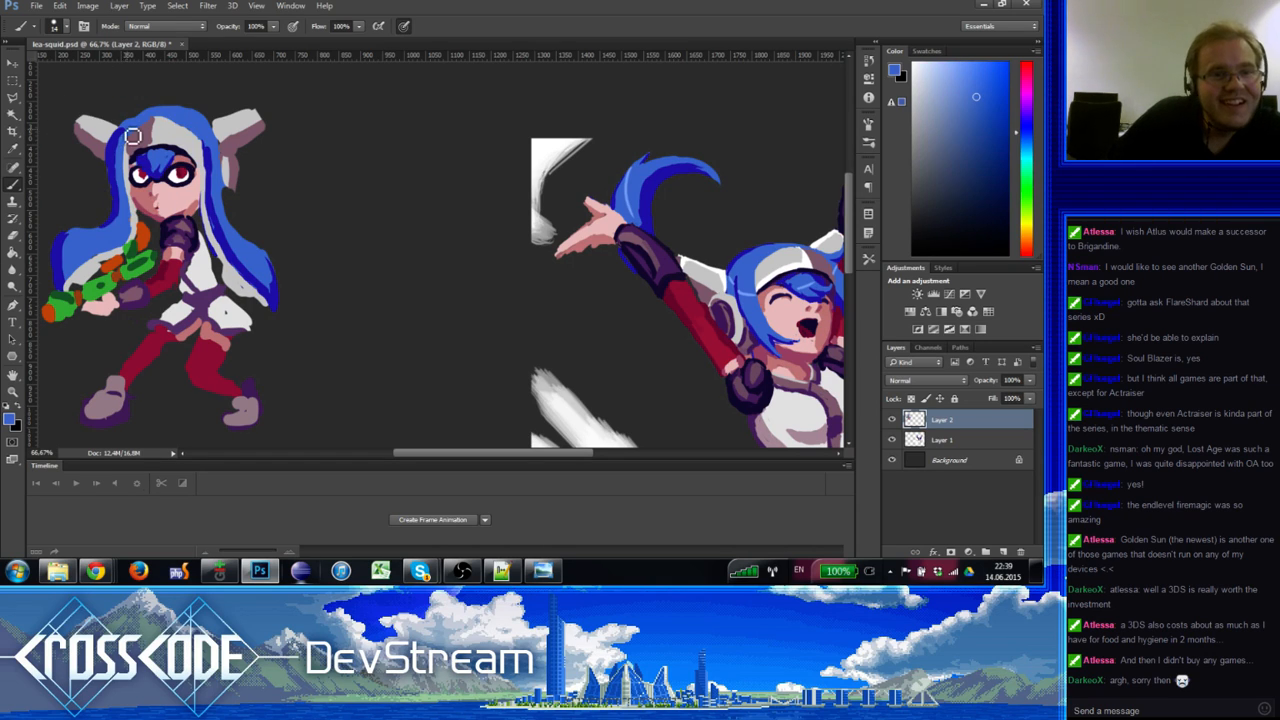
alt+click(107, 155)
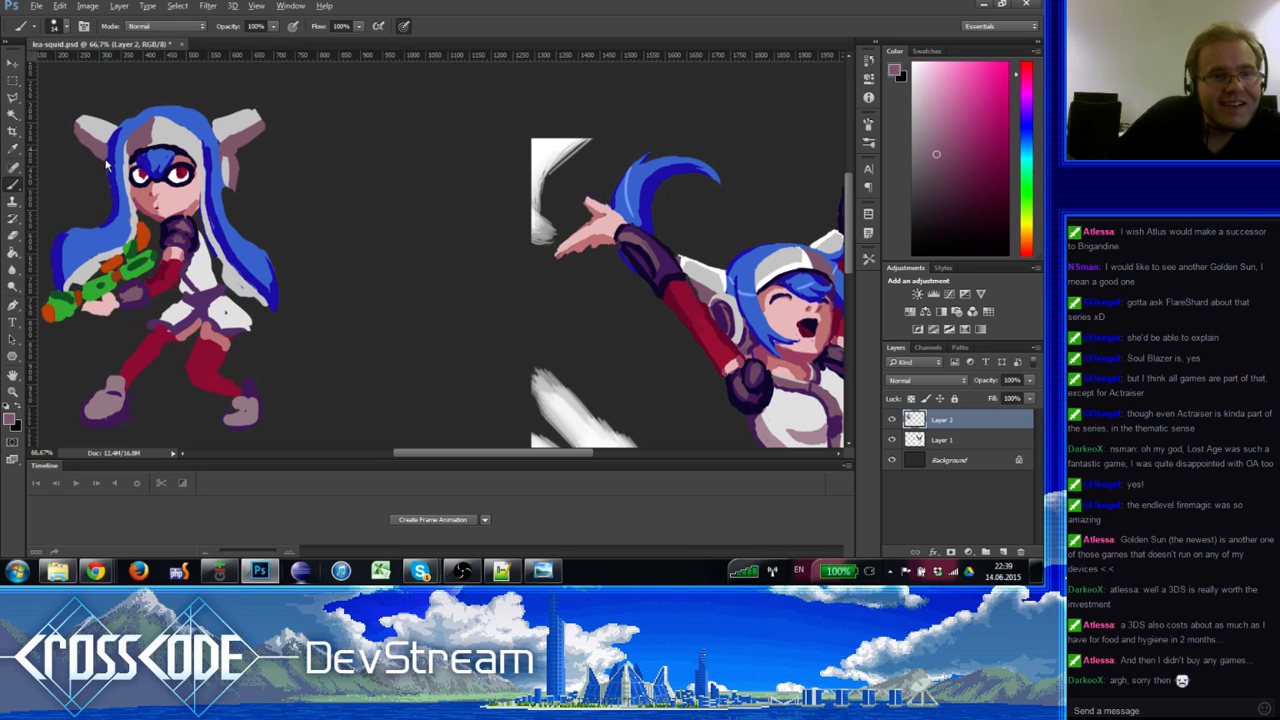
alt+click(105, 155)
key(e)
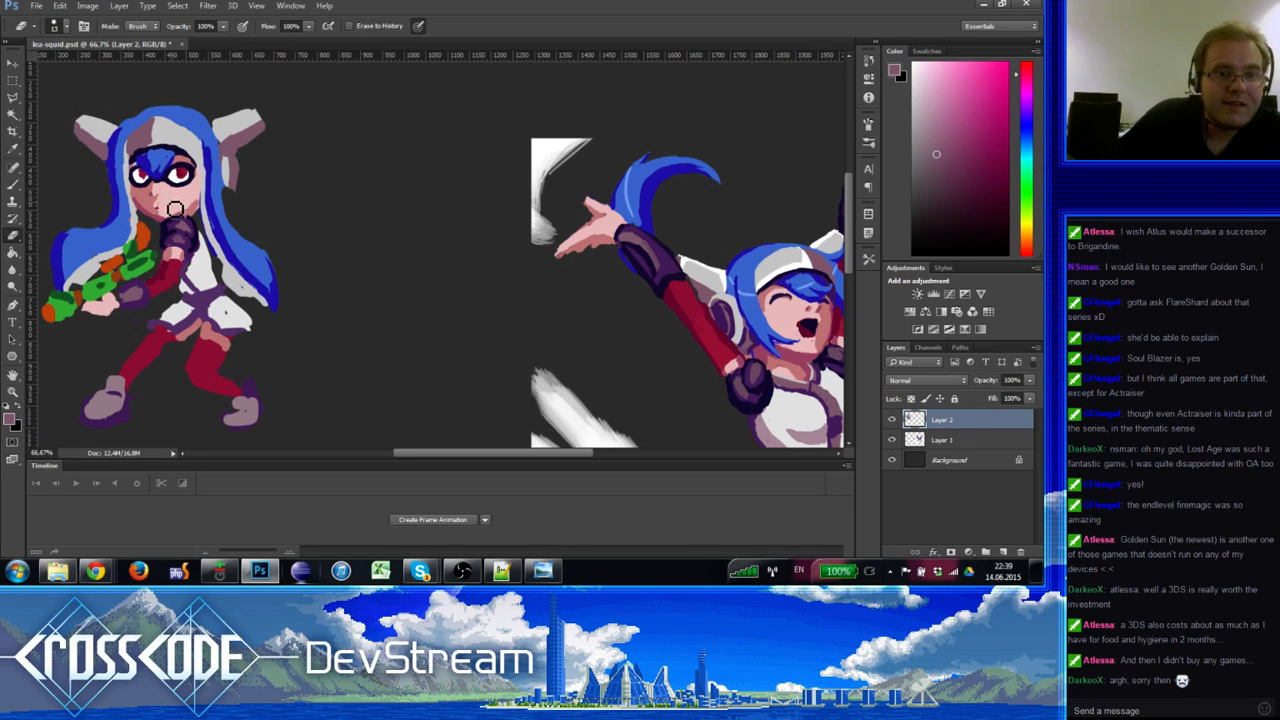
key(b)
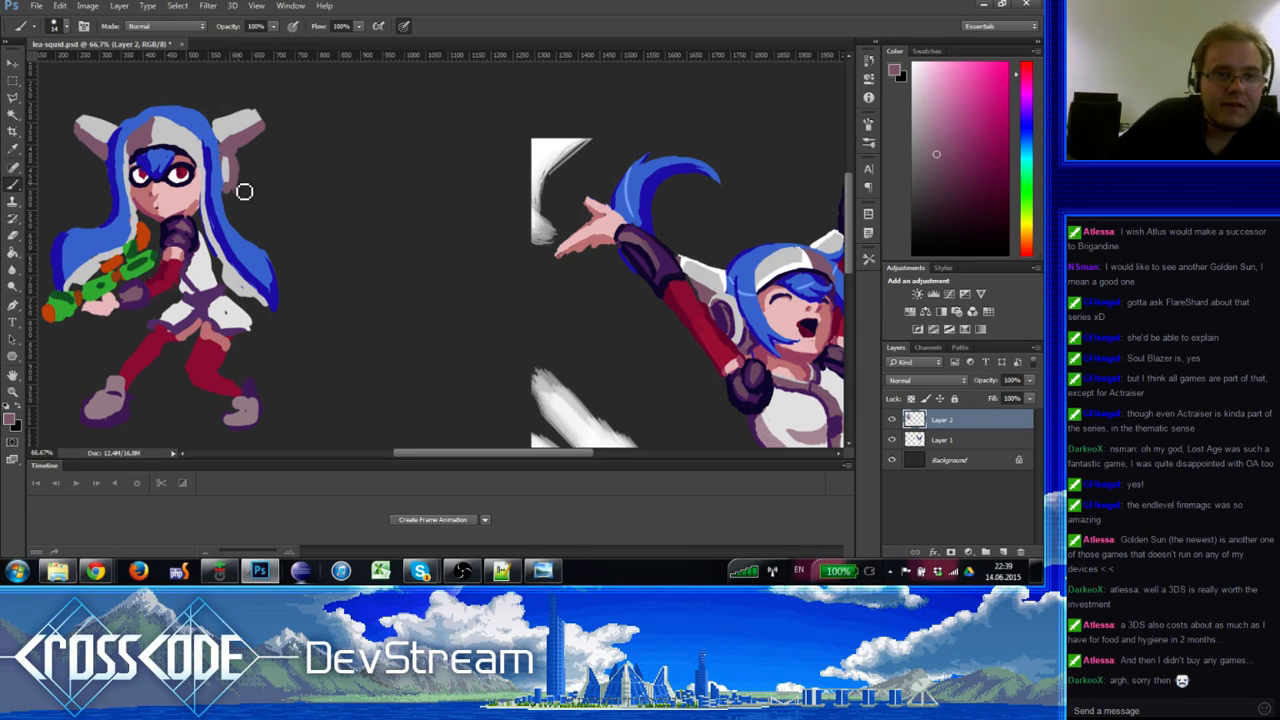
key(e)
drag(246, 179, 210, 166)
key(b)
alt+click(184, 145)
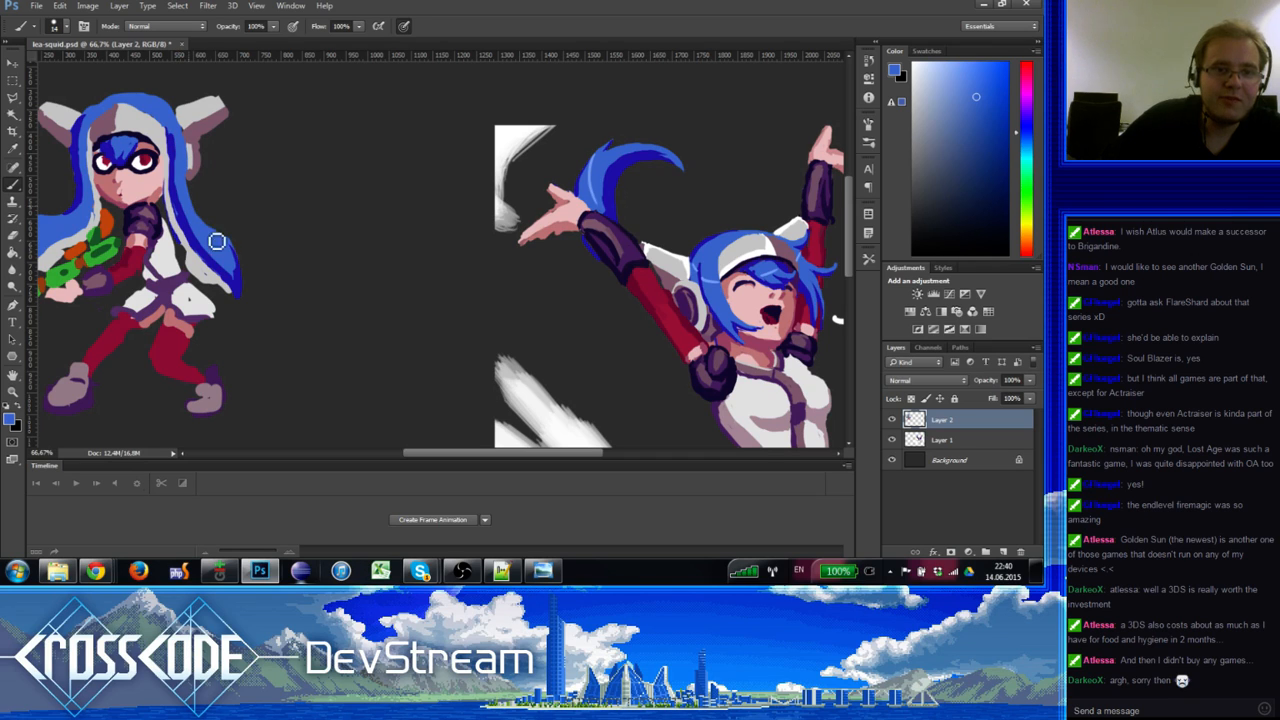
Step: Refine the blue hair edges, alternating lighter and darker blues sampled from the hair
alt+click(184, 219)
alt+click(181, 201)
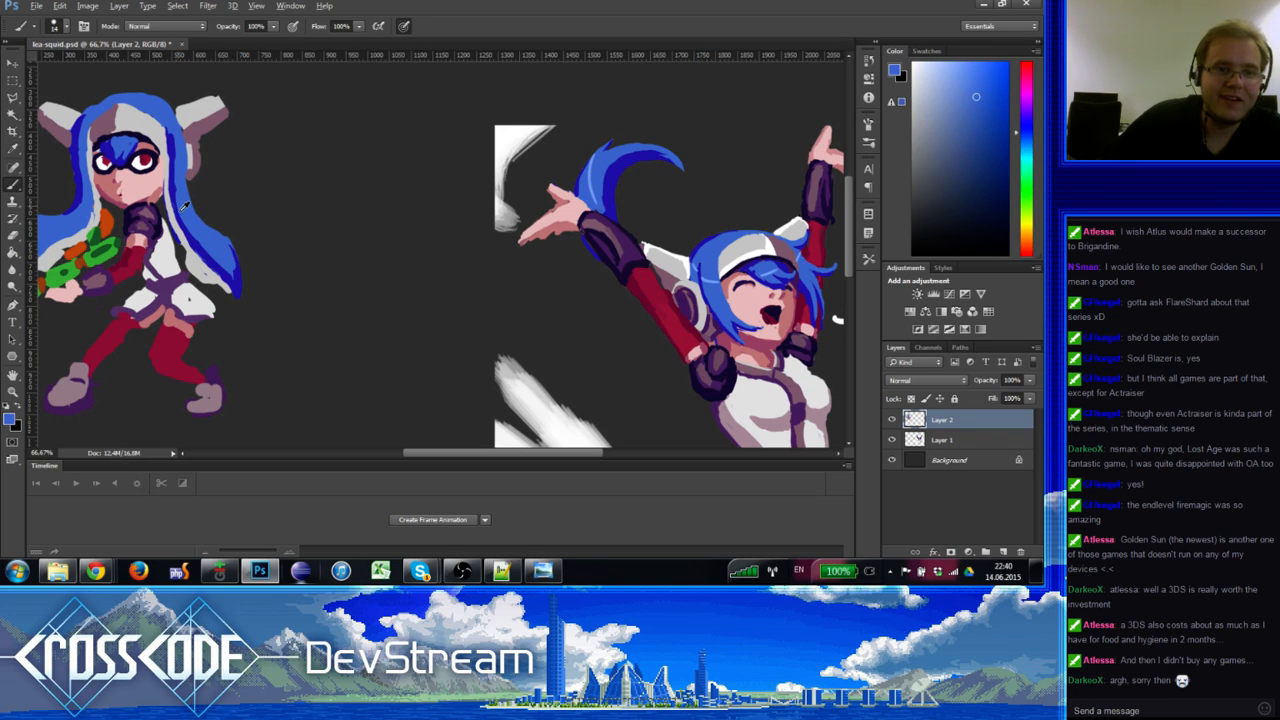
alt+click(182, 200)
alt+click(230, 252)
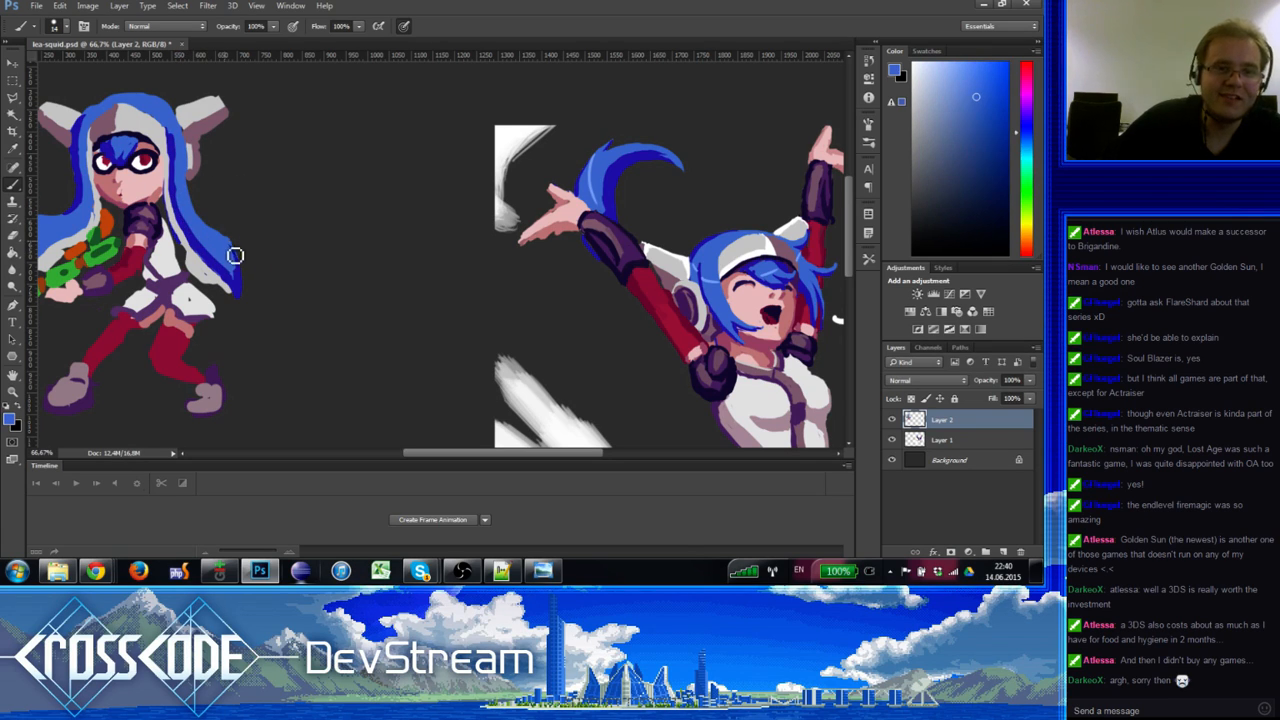
alt+click(245, 286)
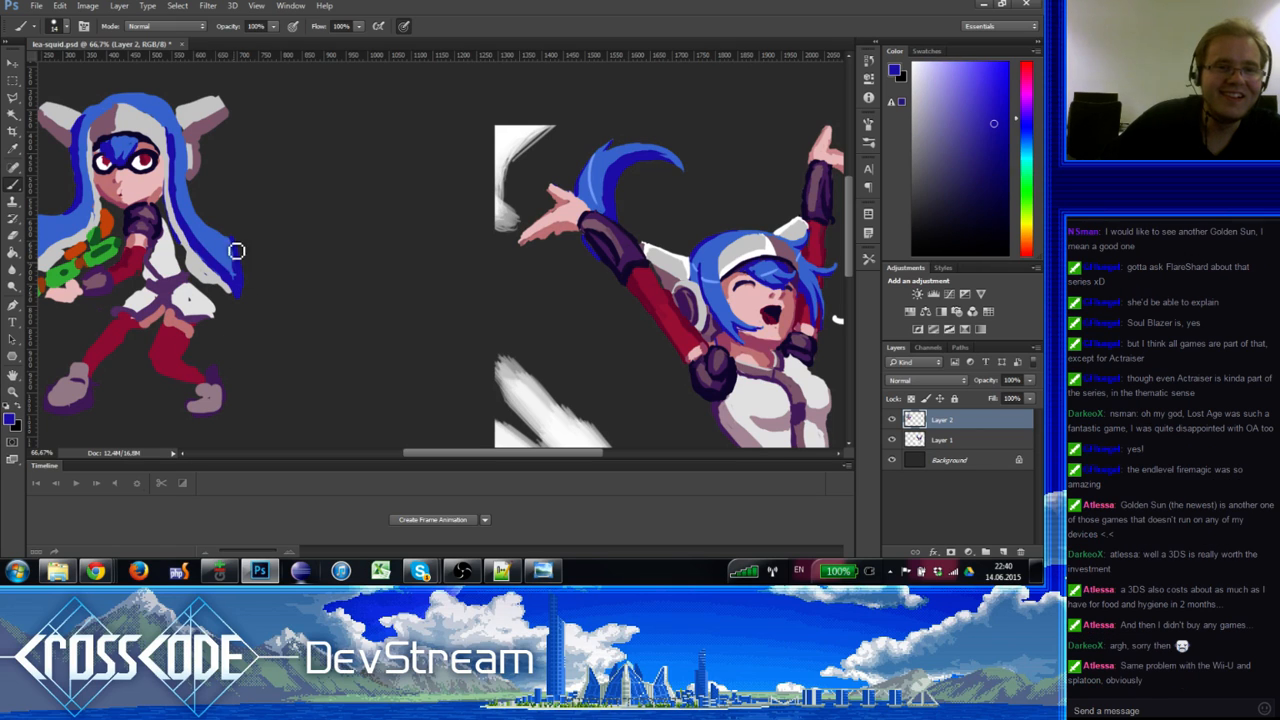
alt+click(218, 247)
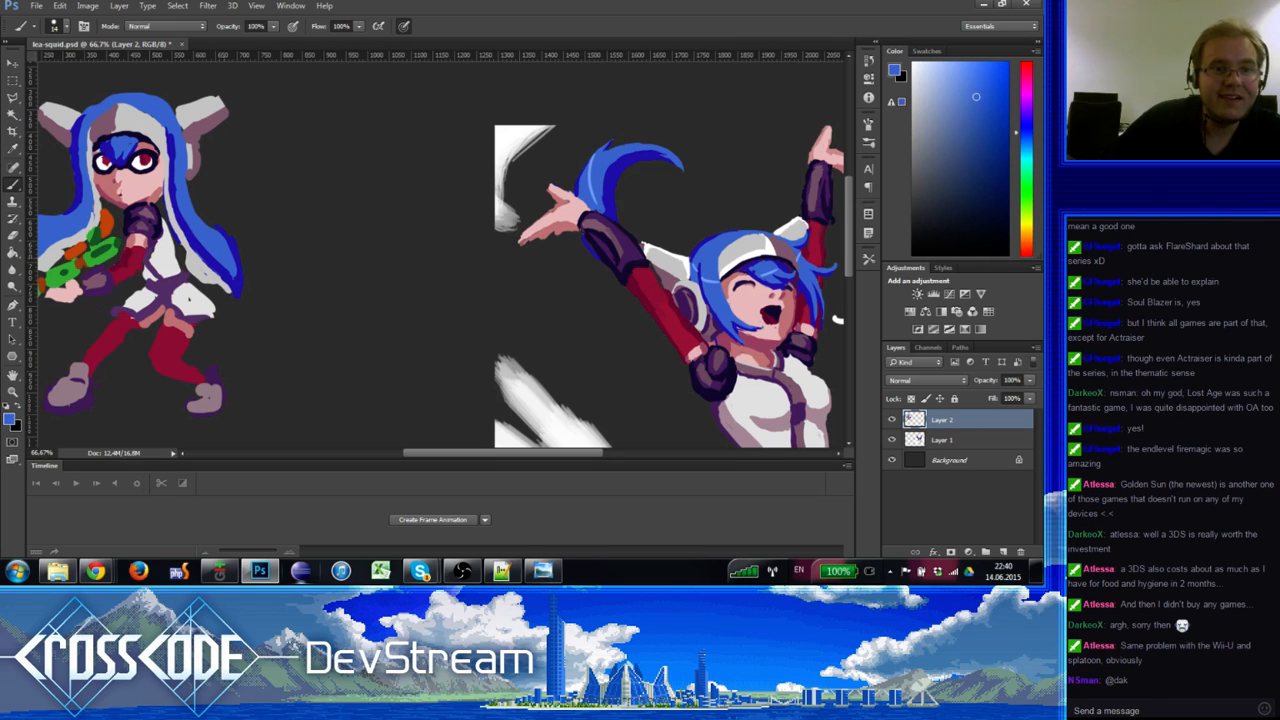
drag(222, 256, 250, 265)
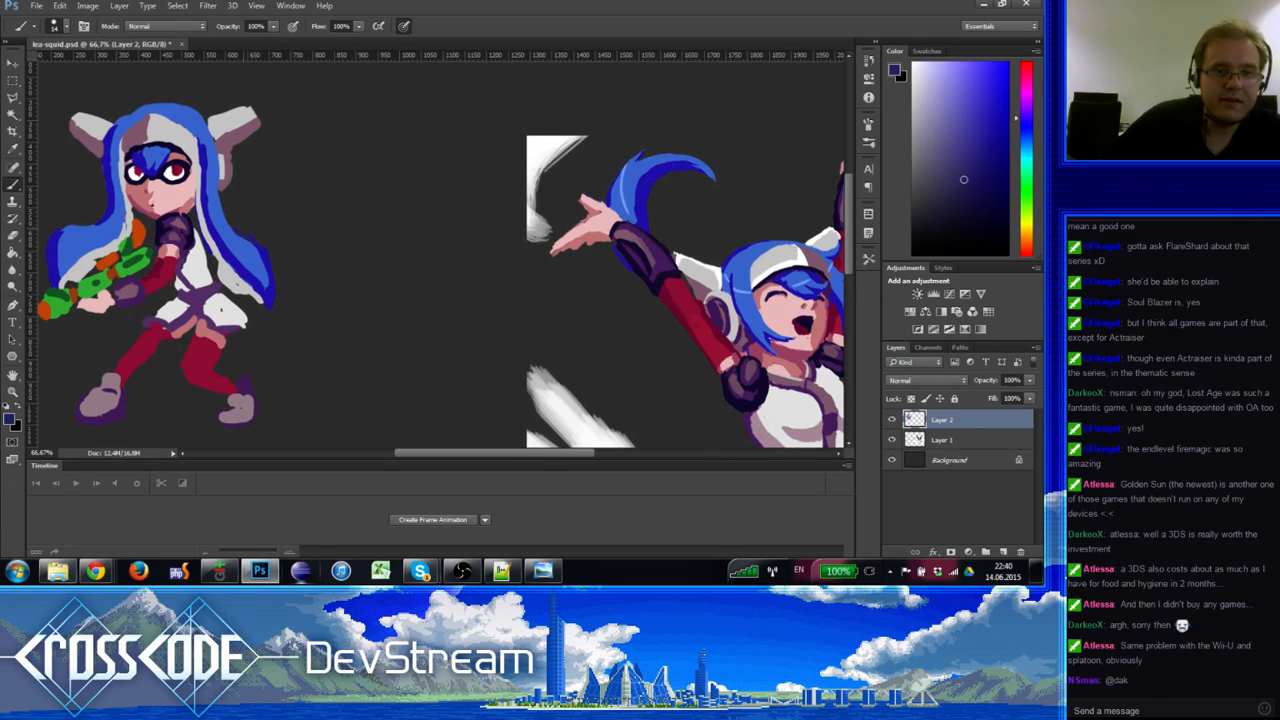
key(e)
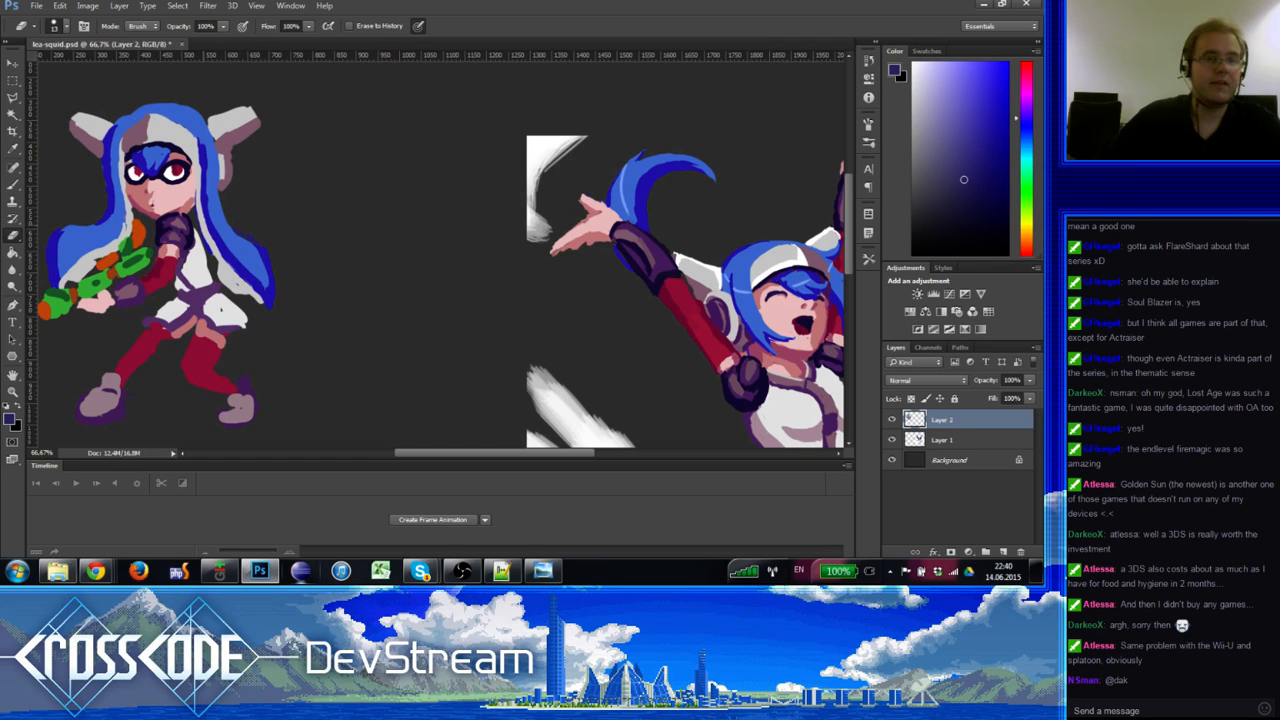
key(b)
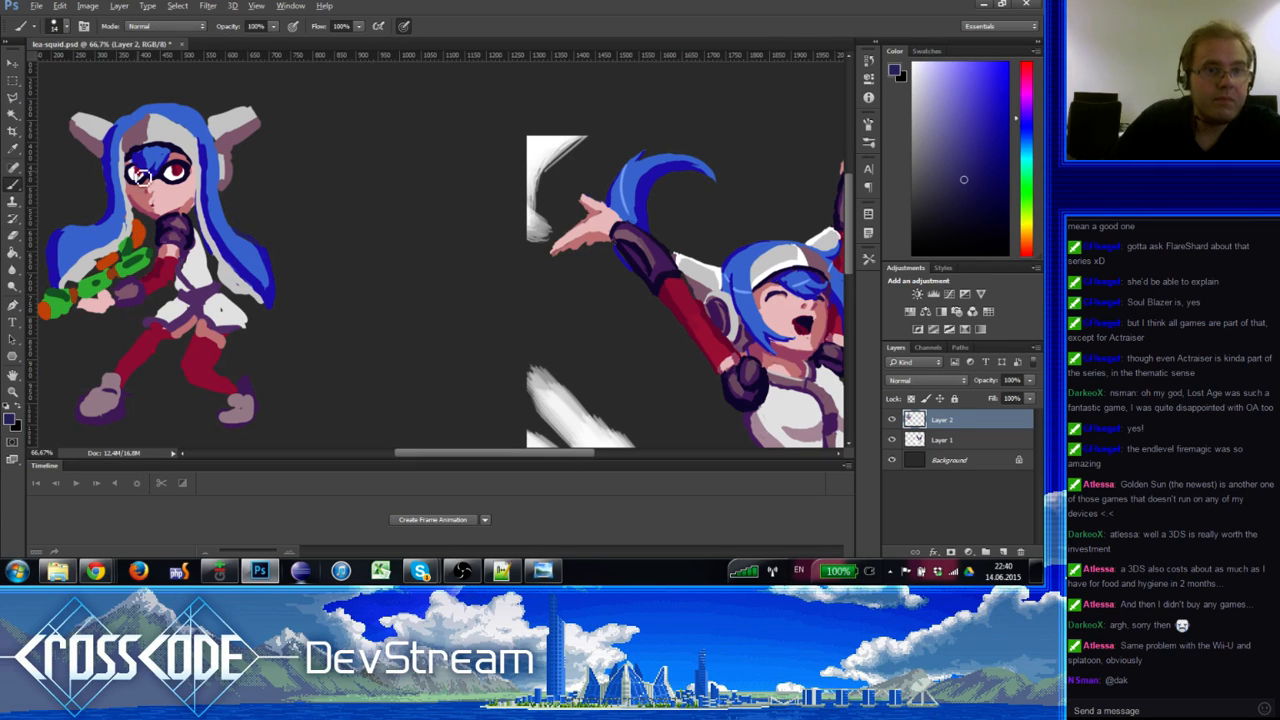
alt+click(142, 171)
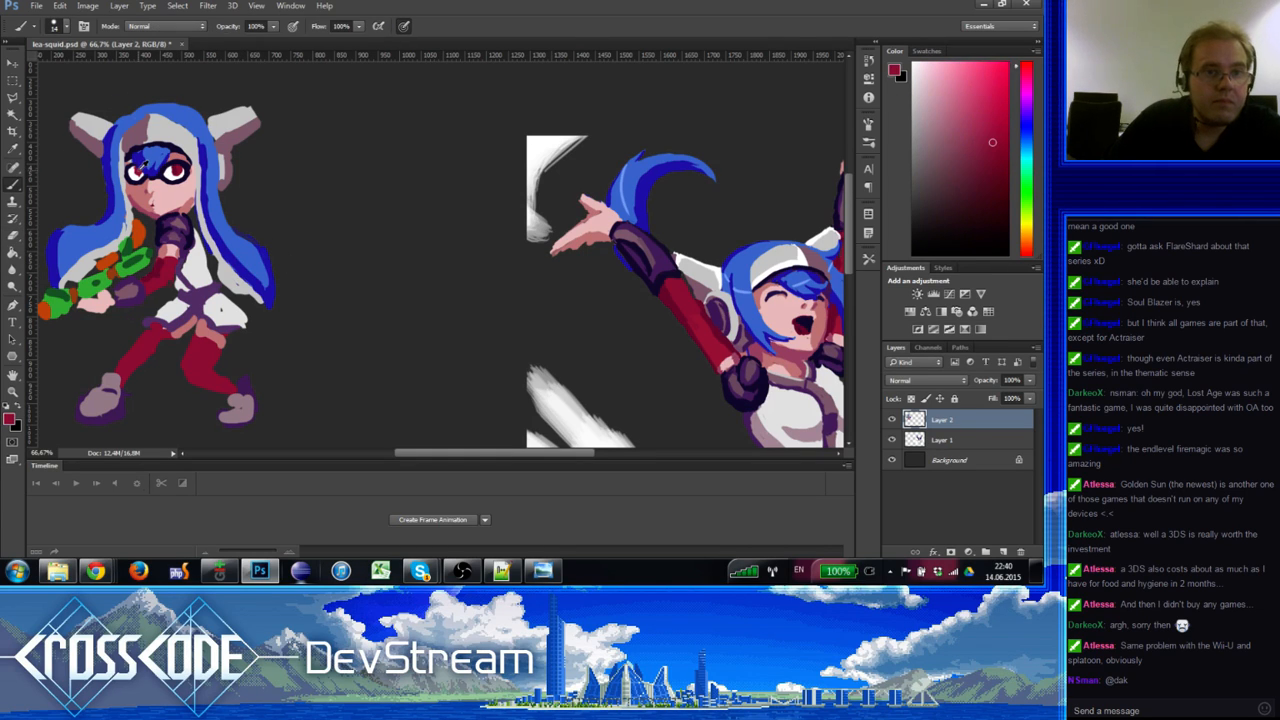
alt+click(146, 170)
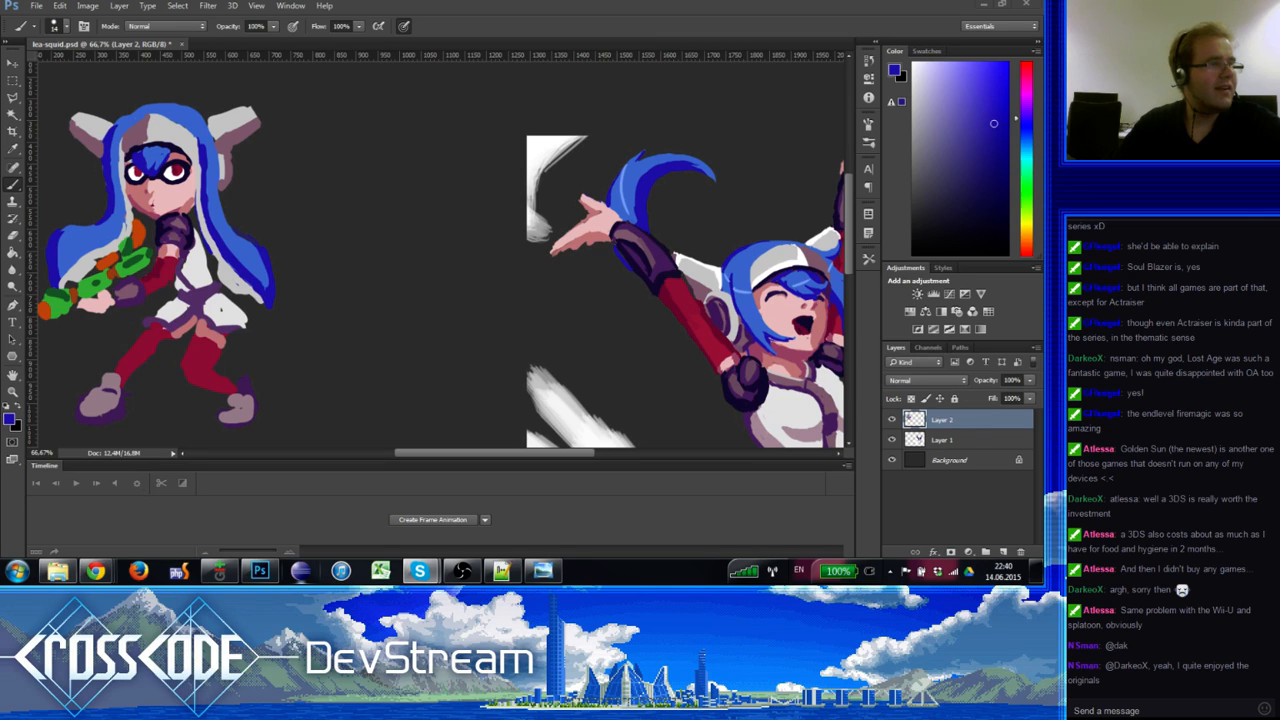
Step: Darken the glove on the gun hand with dark purple and navy sampled from it
click(1180, 708)
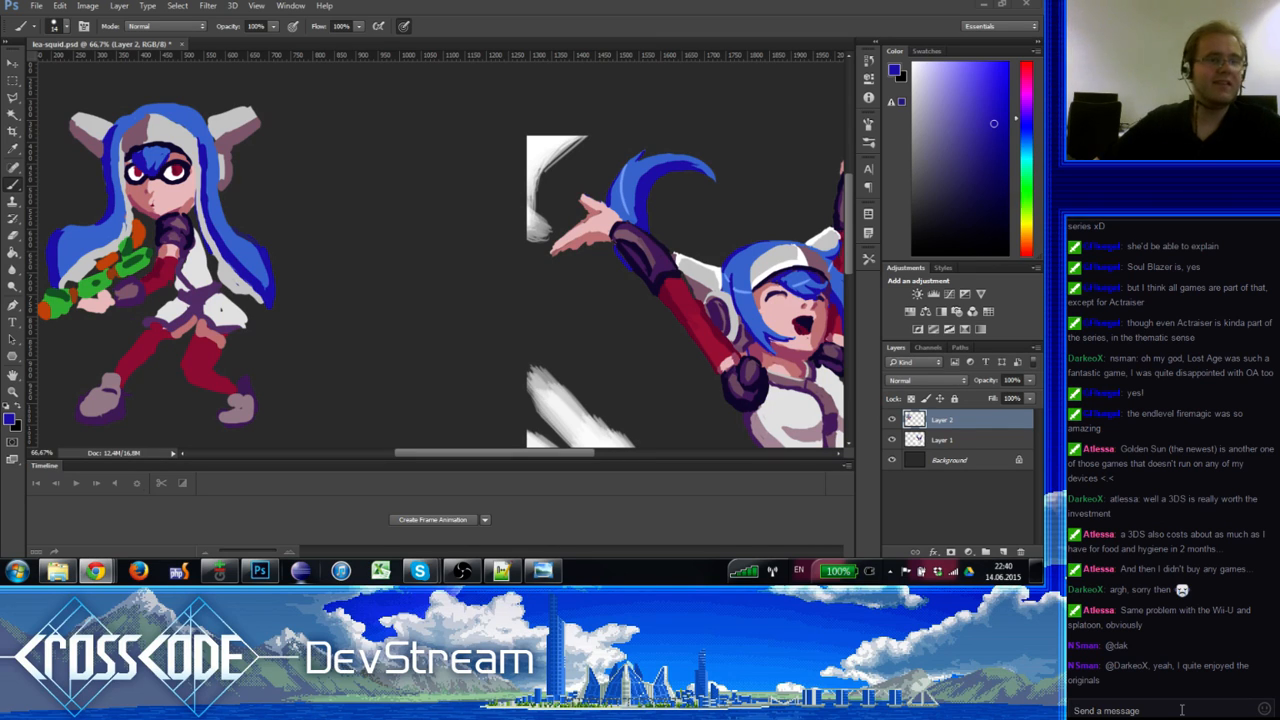
alt+click(169, 230)
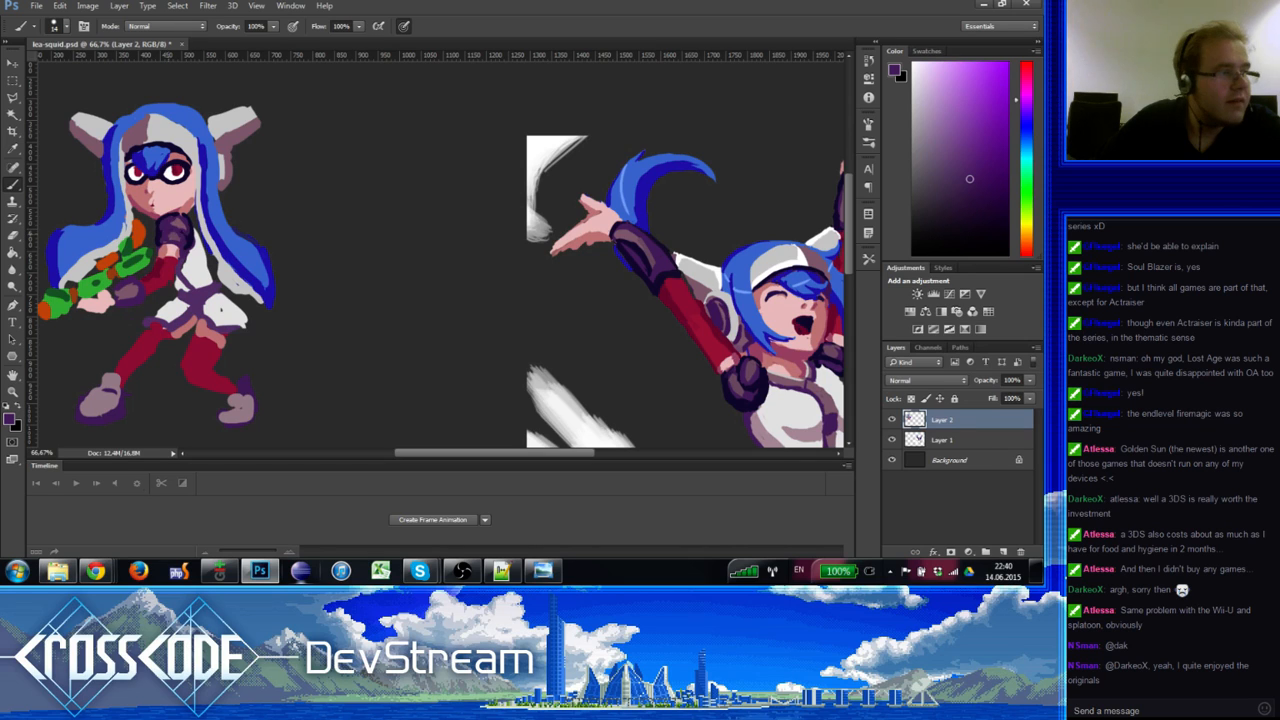
click(173, 238)
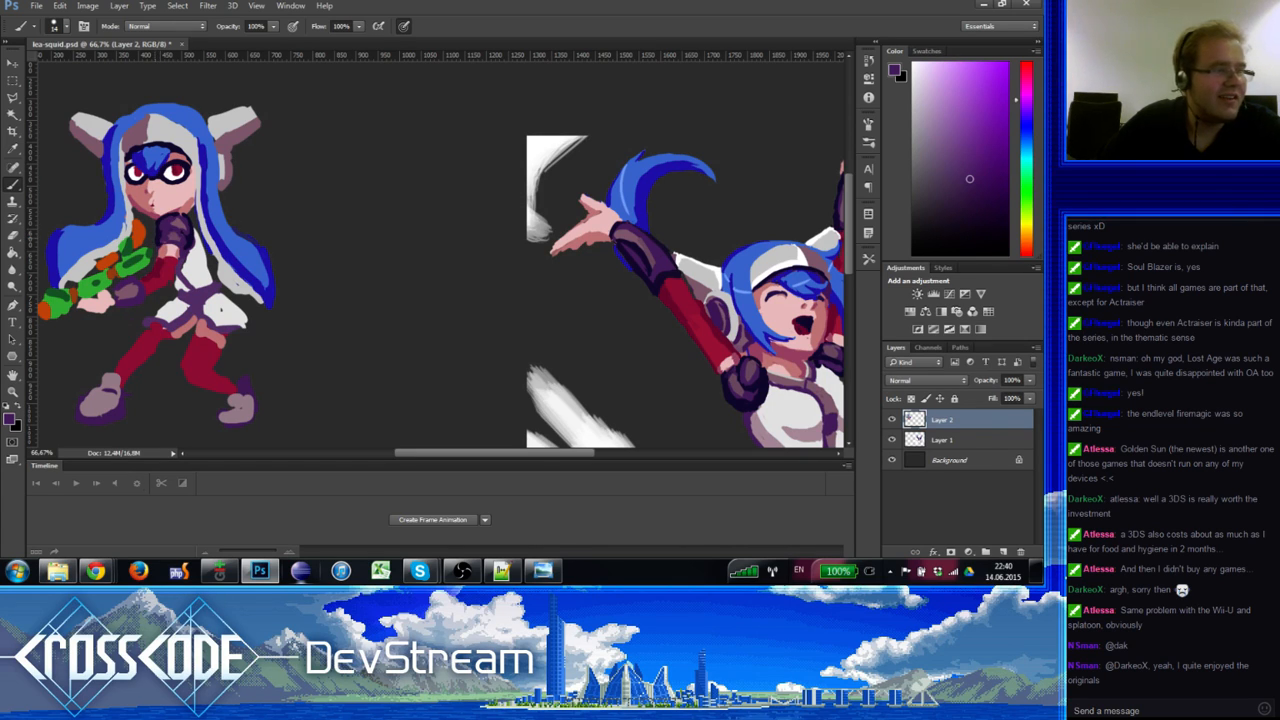
alt+click(168, 232)
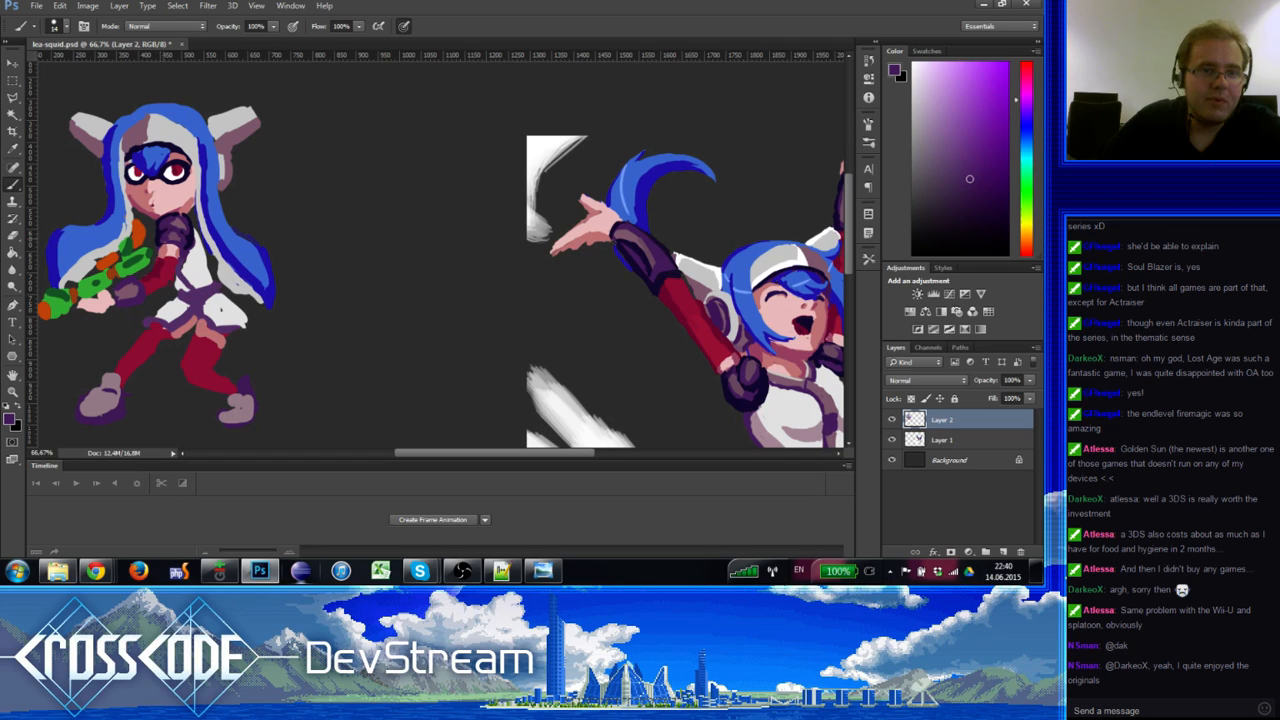
alt+click(174, 236)
alt+click(175, 228)
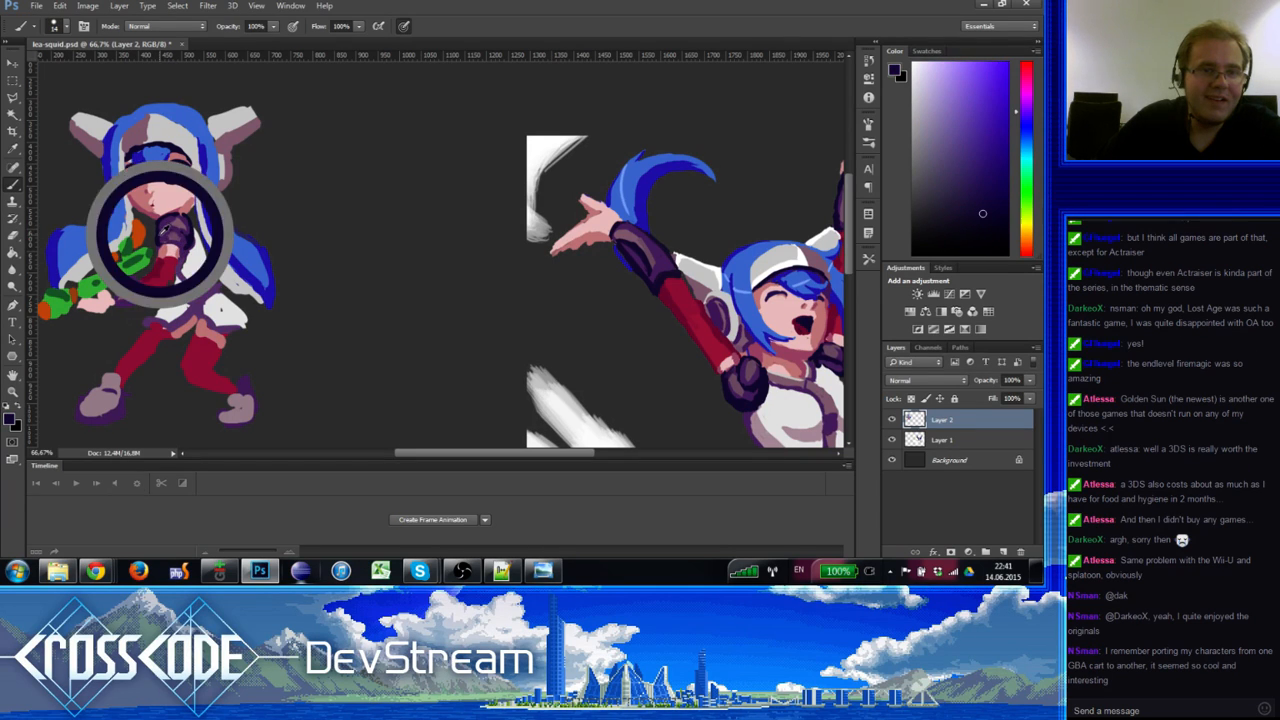
alt+click(198, 232)
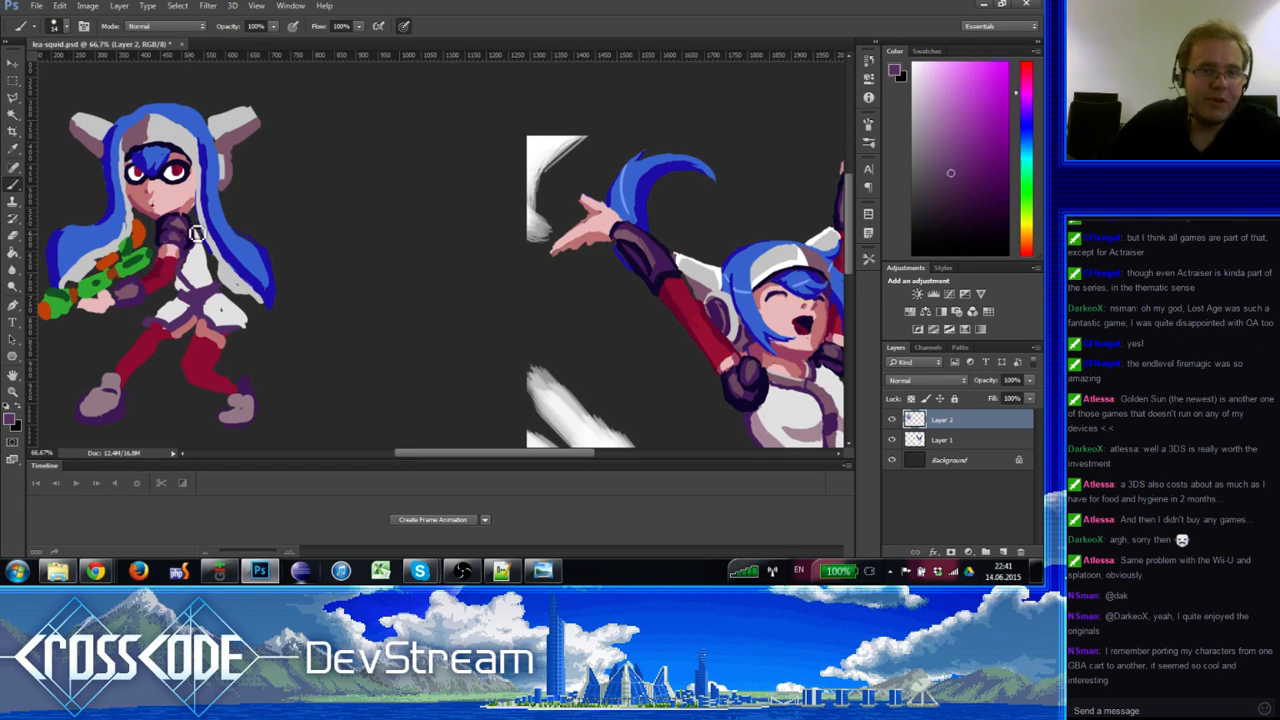
alt+click(197, 231)
alt+click(188, 220)
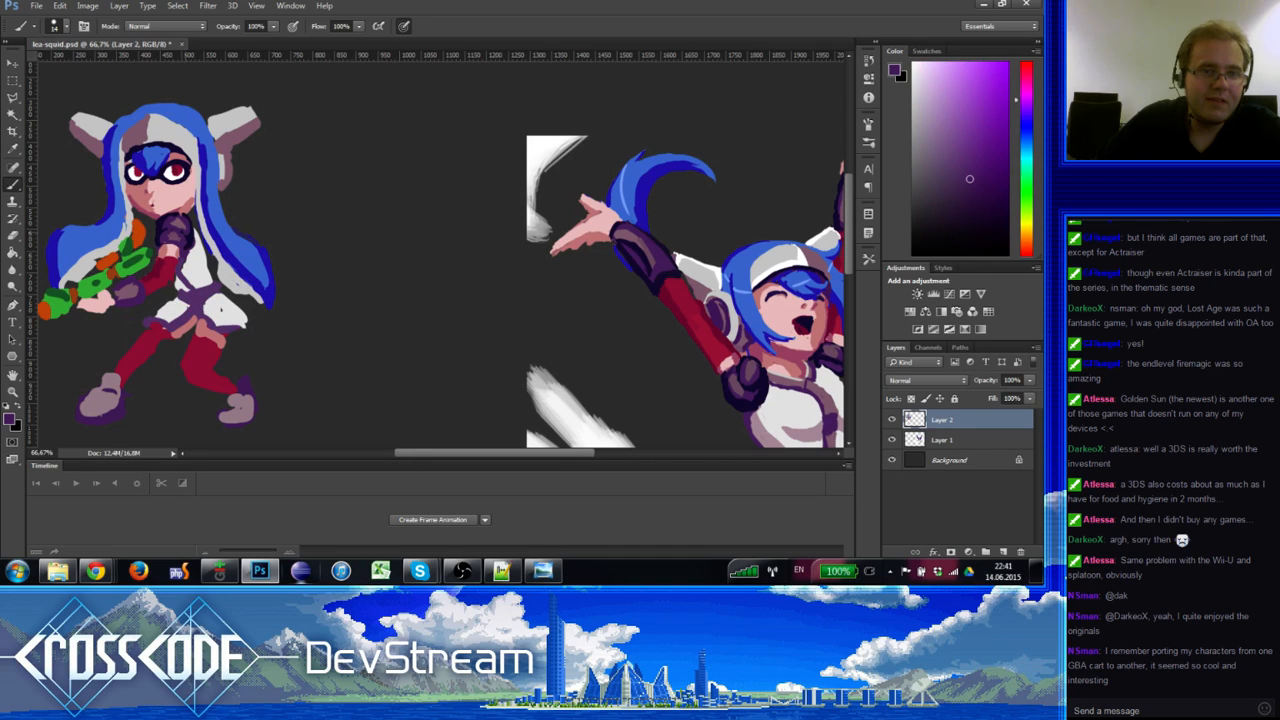
alt+click(196, 229)
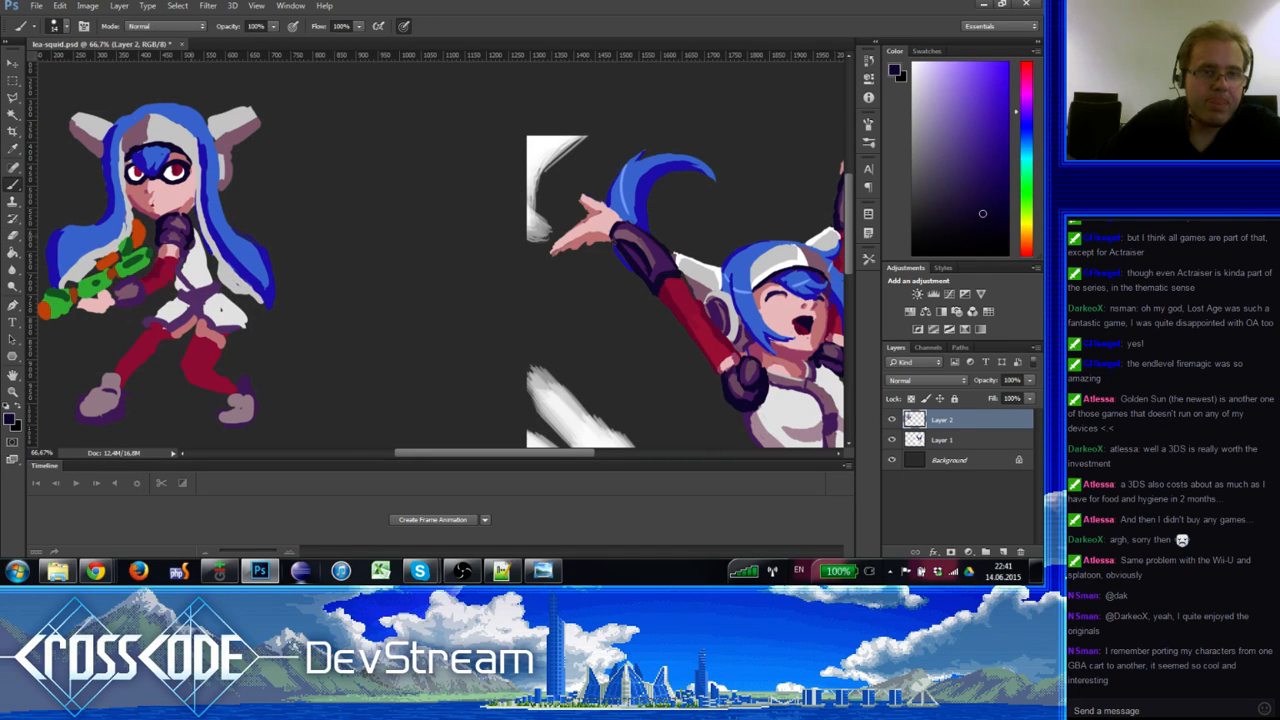
Step: Shade the coat around the waist with alternating white and pale mauve-pink from the outfit
alt+click(194, 232)
alt+click(194, 252)
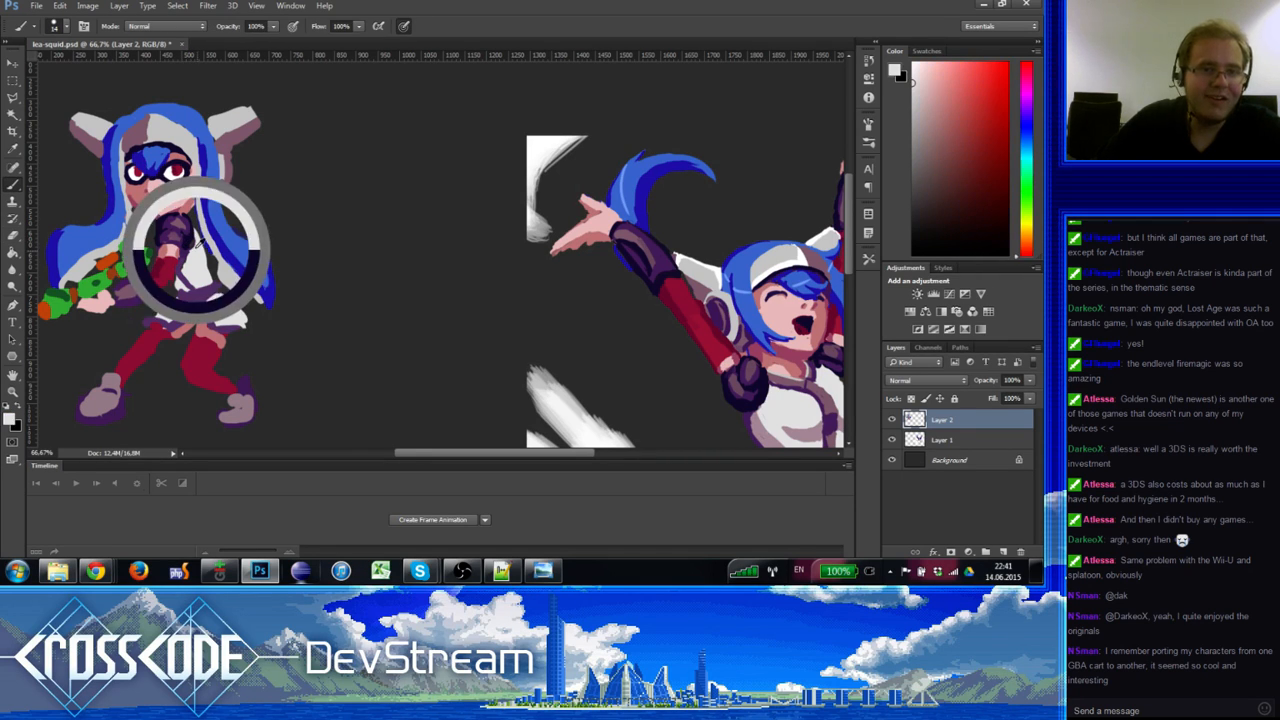
alt+click(196, 260)
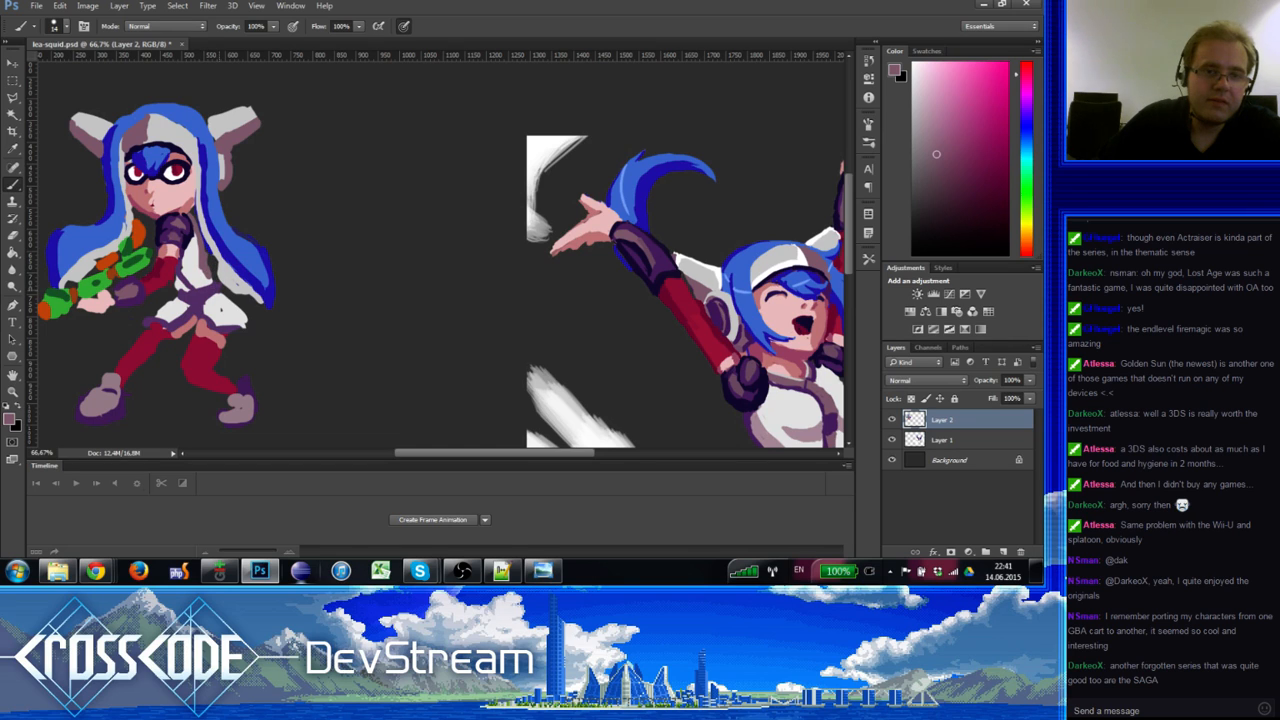
alt+click(212, 285)
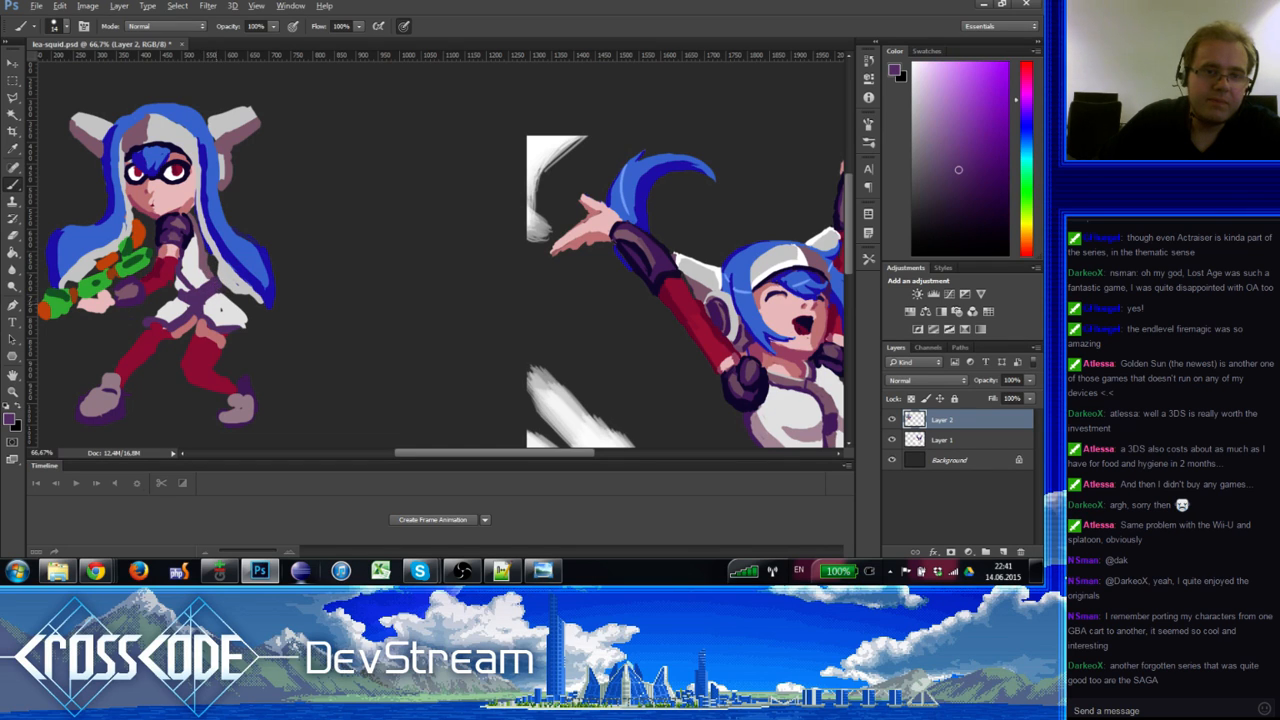
alt+click(210, 267)
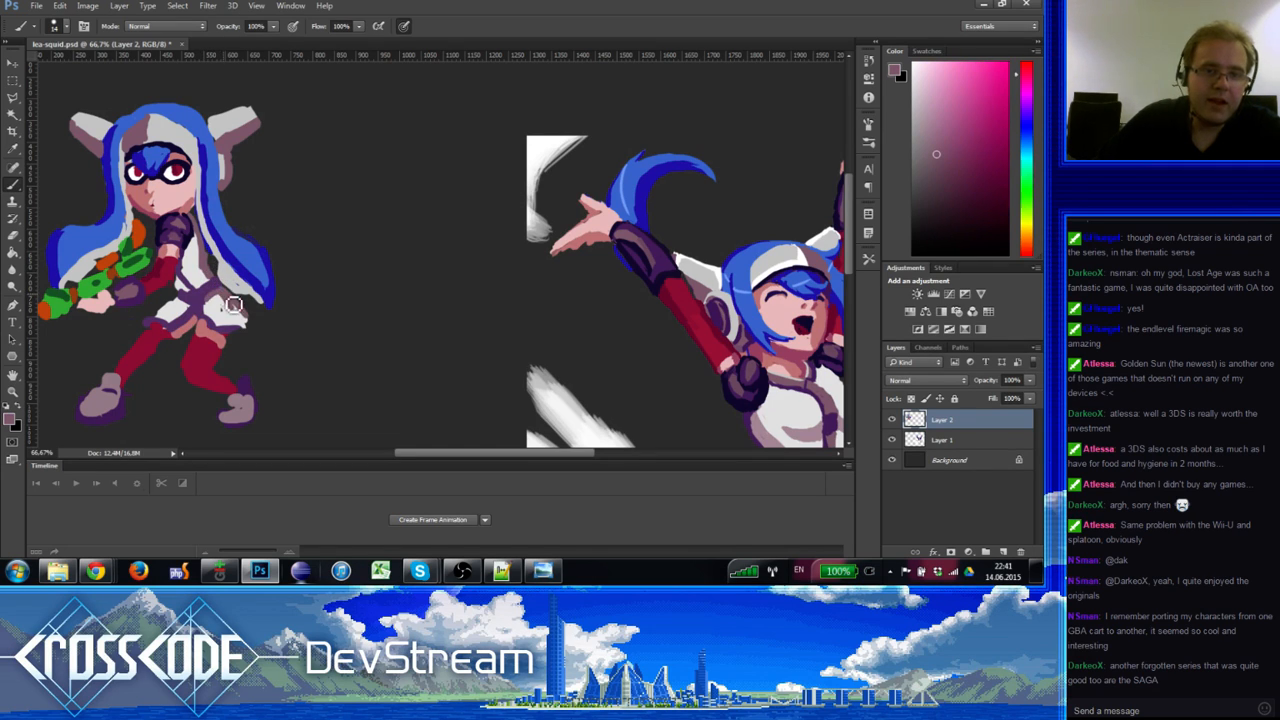
alt+click(214, 300)
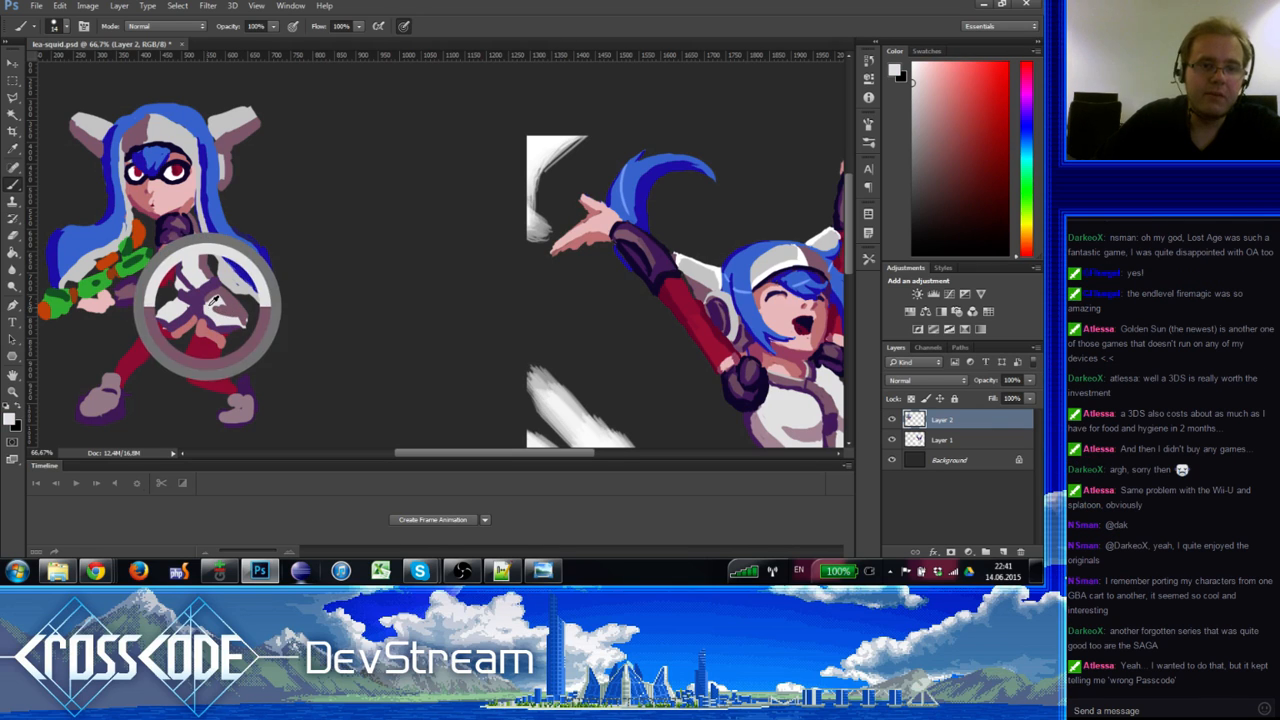
alt+click(231, 313)
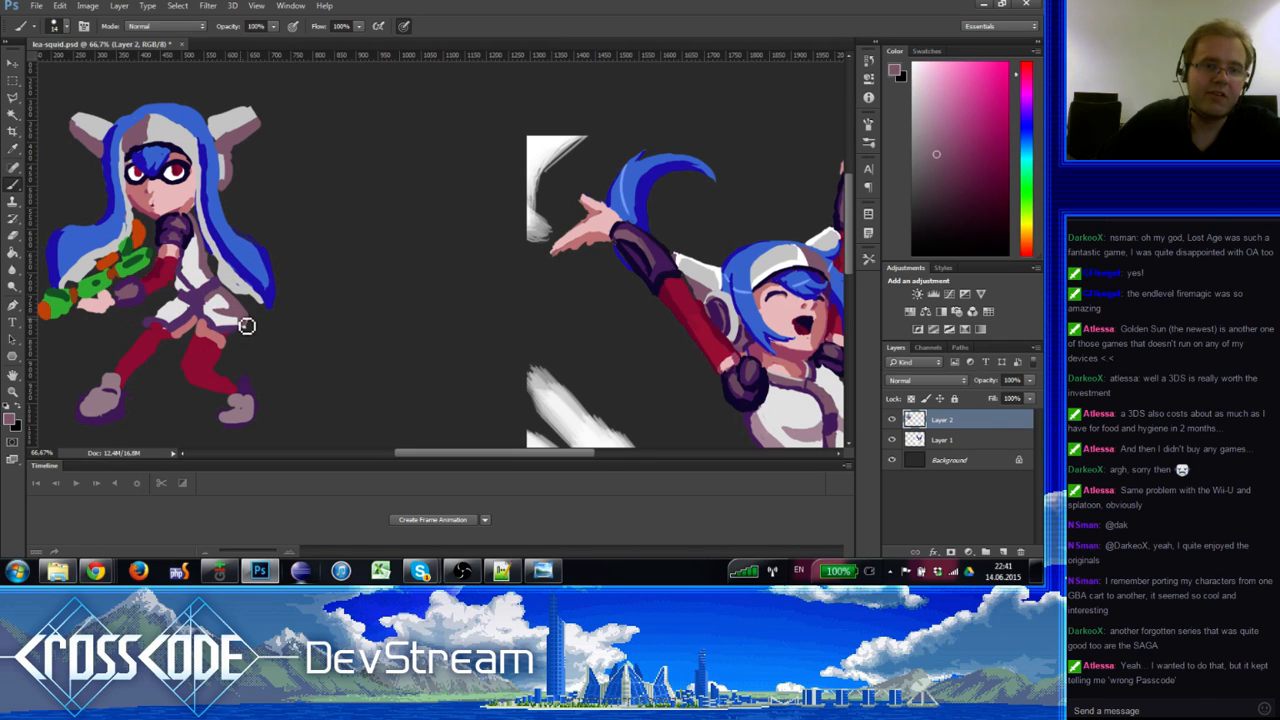
alt+click(760, 425)
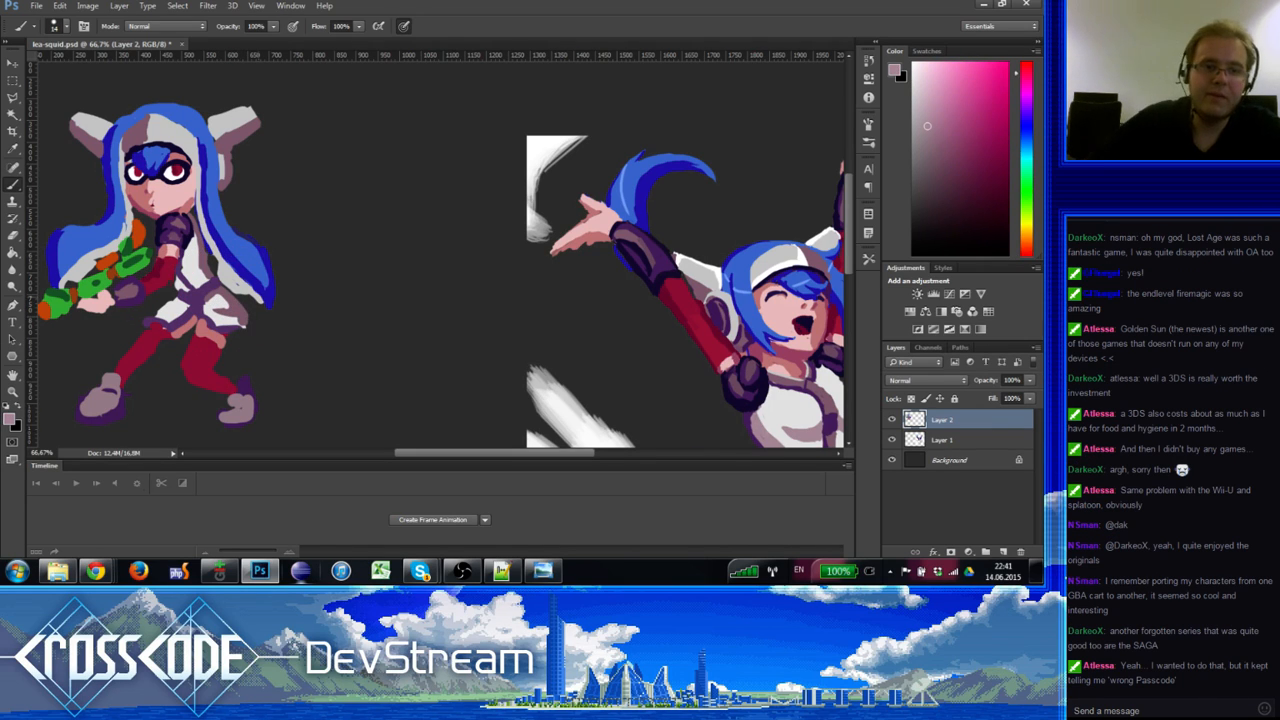
alt+click(215, 298)
alt+click(225, 288)
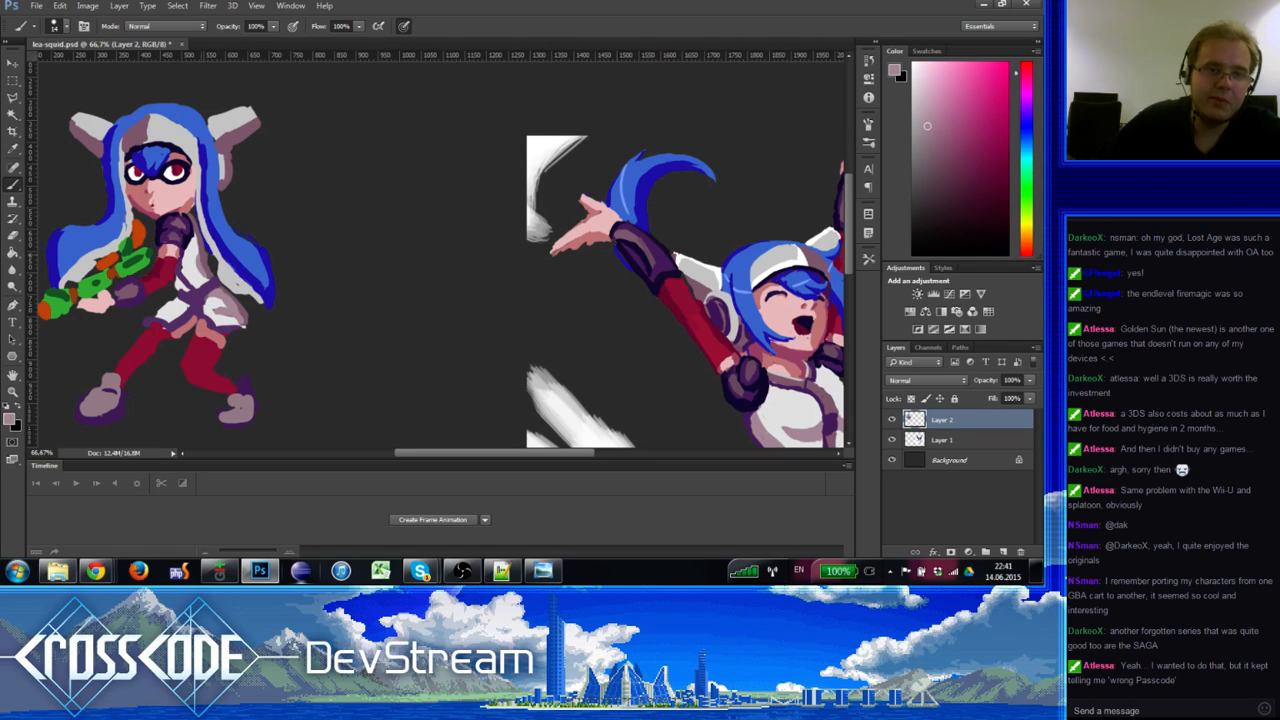
alt+click(195, 246)
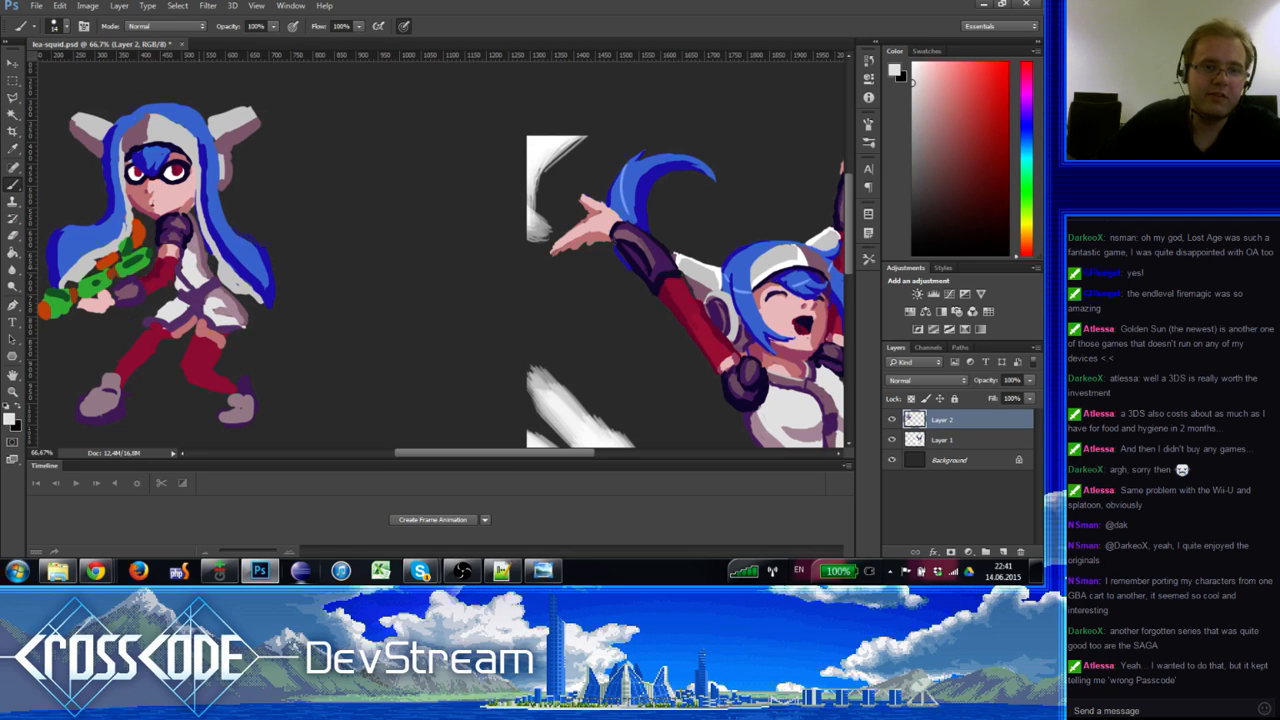
alt+click(201, 274)
alt+click(194, 263)
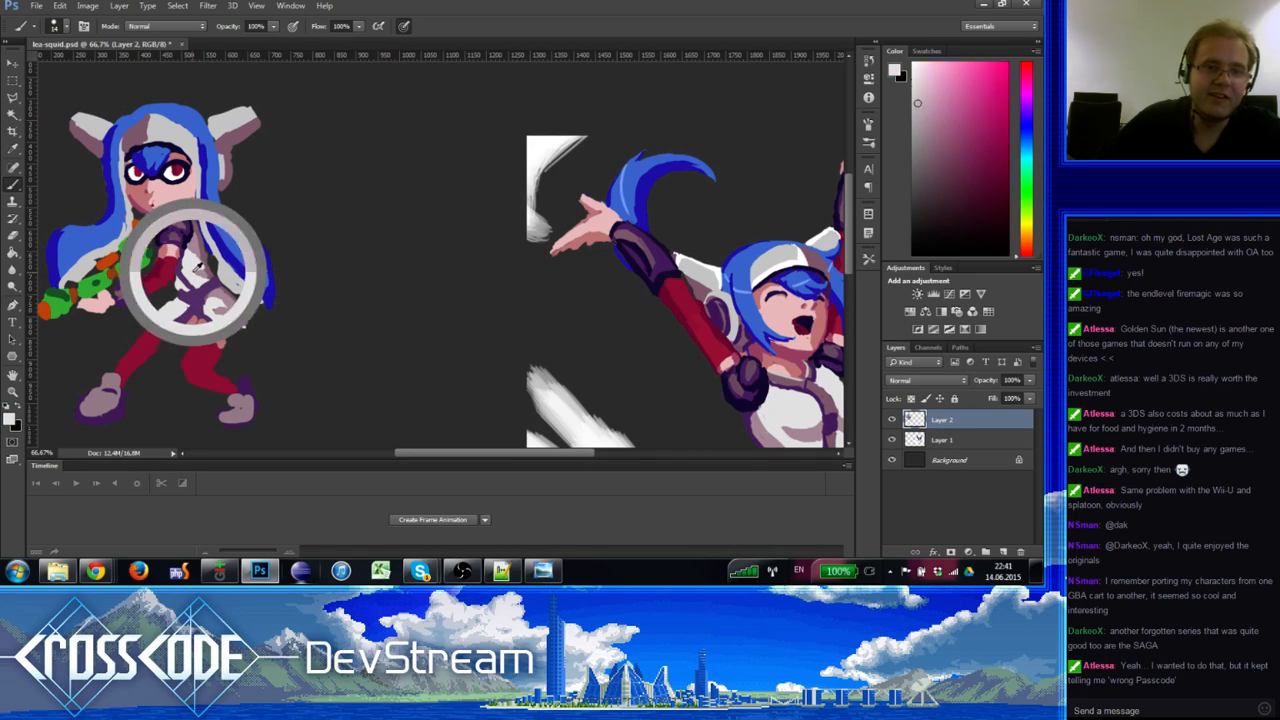
Step: Extend the coat hem over the hips, shading it with pink, near-white and darker purple
alt+click(195, 271)
alt+click(208, 292)
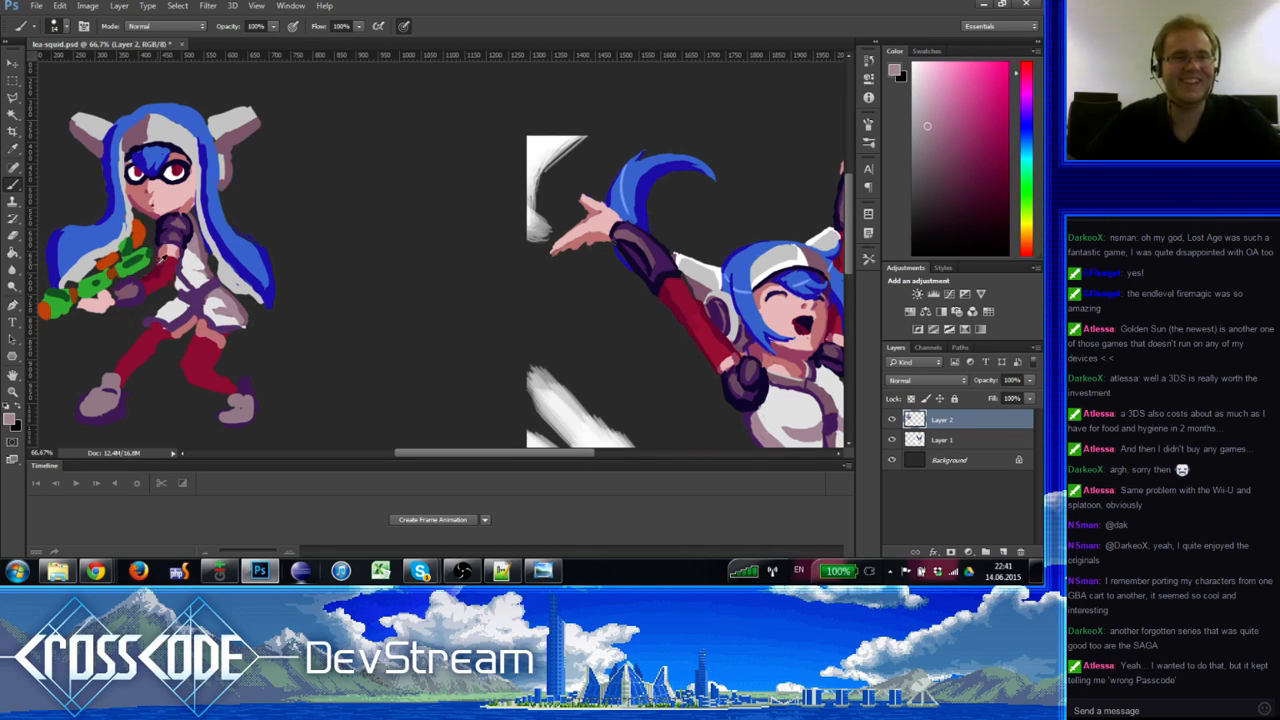
alt+click(201, 249)
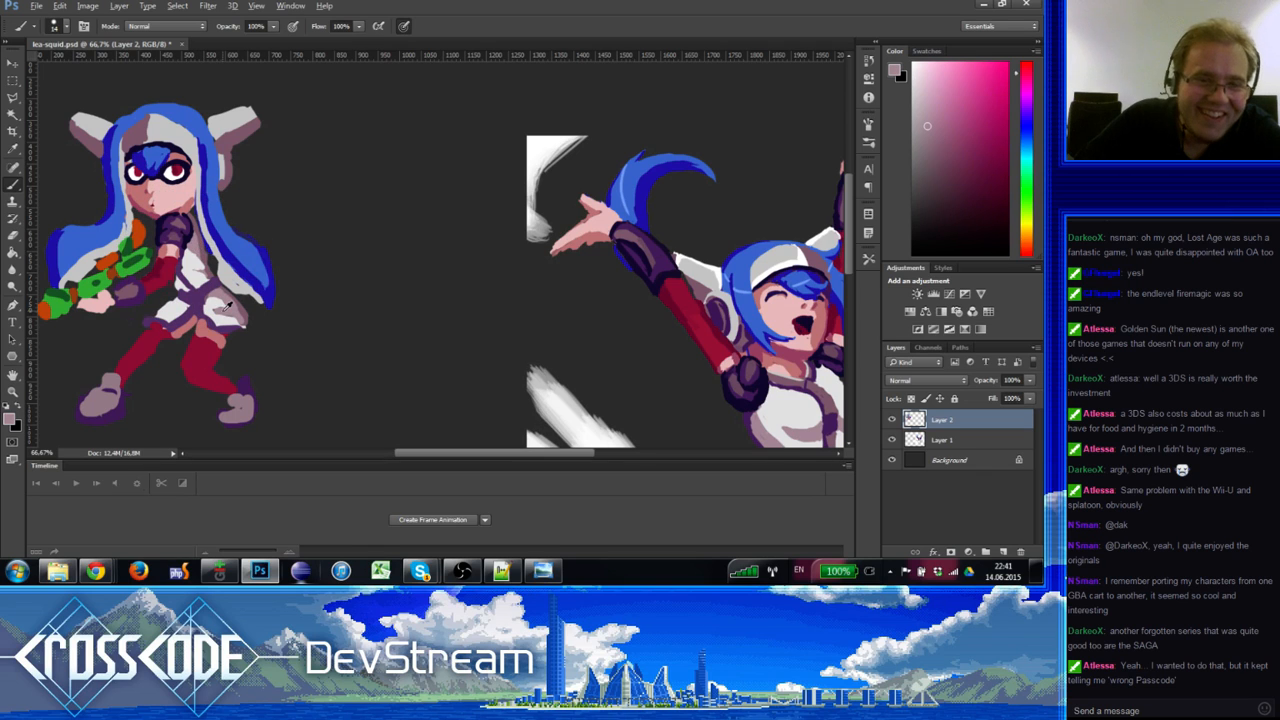
alt+click(222, 308)
alt+click(214, 313)
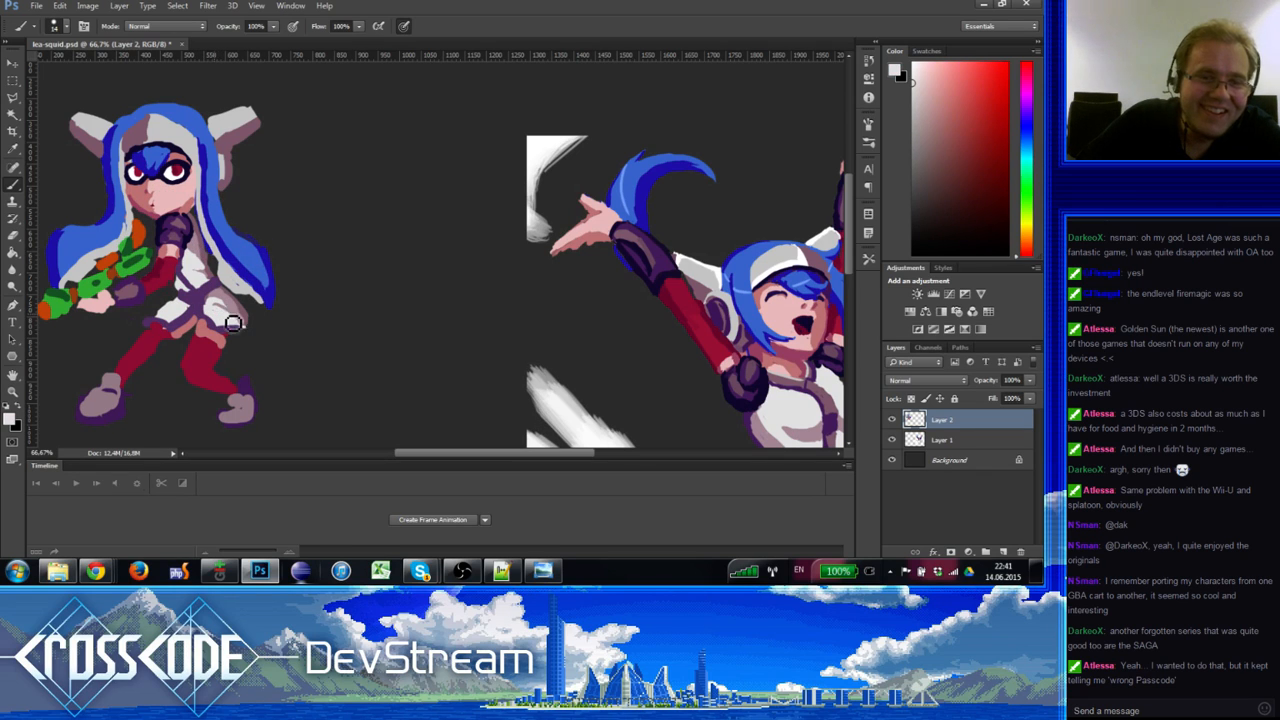
alt+click(214, 312)
alt+click(229, 308)
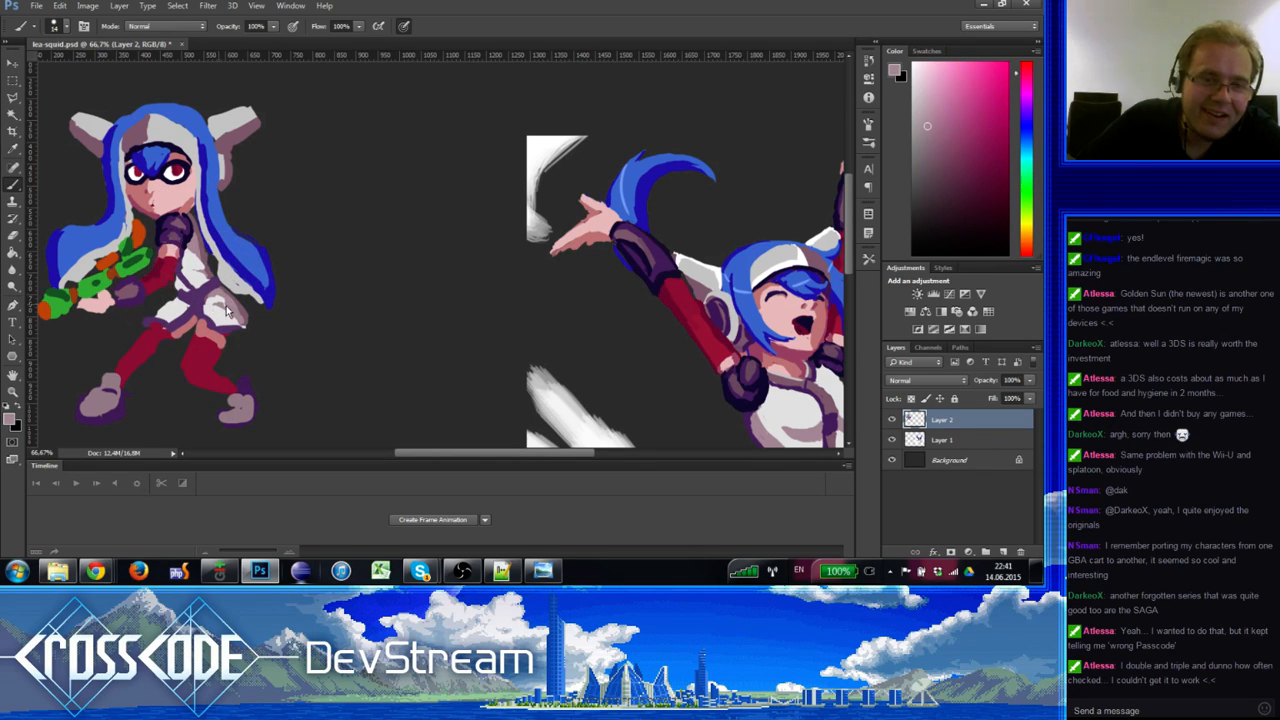
alt+click(214, 302)
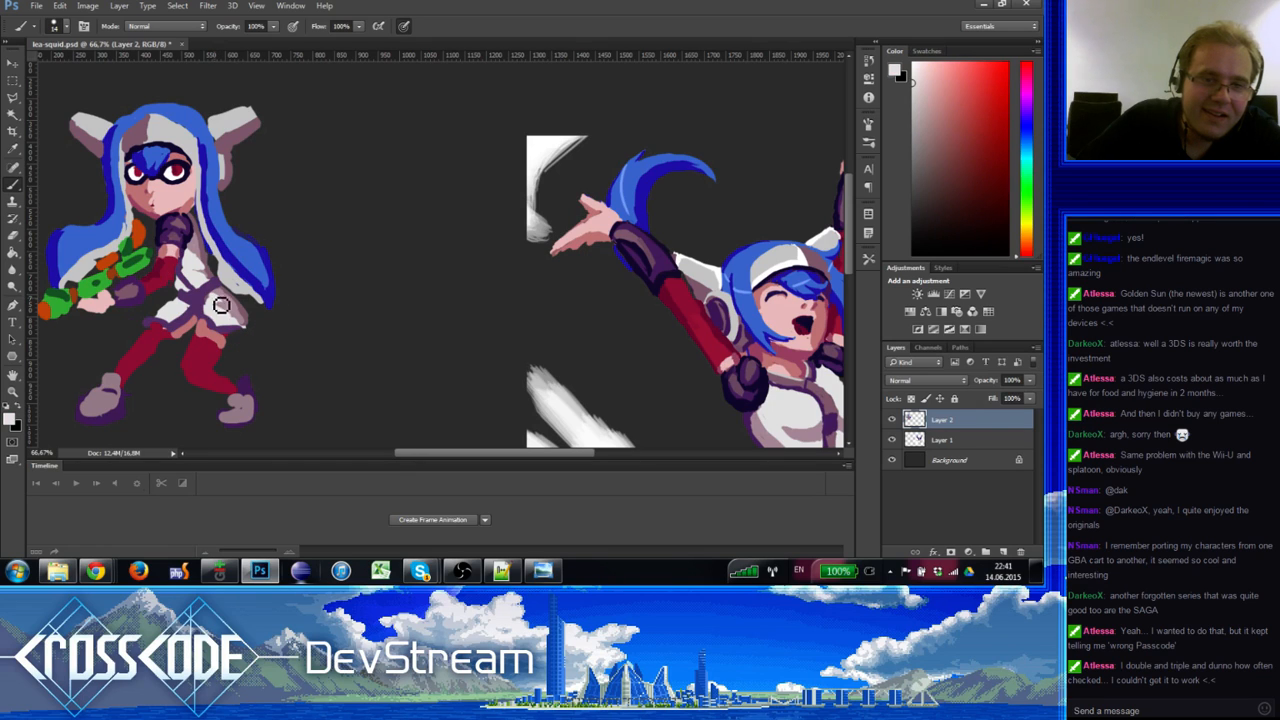
alt+click(229, 306)
alt+click(234, 302)
alt+click(236, 300)
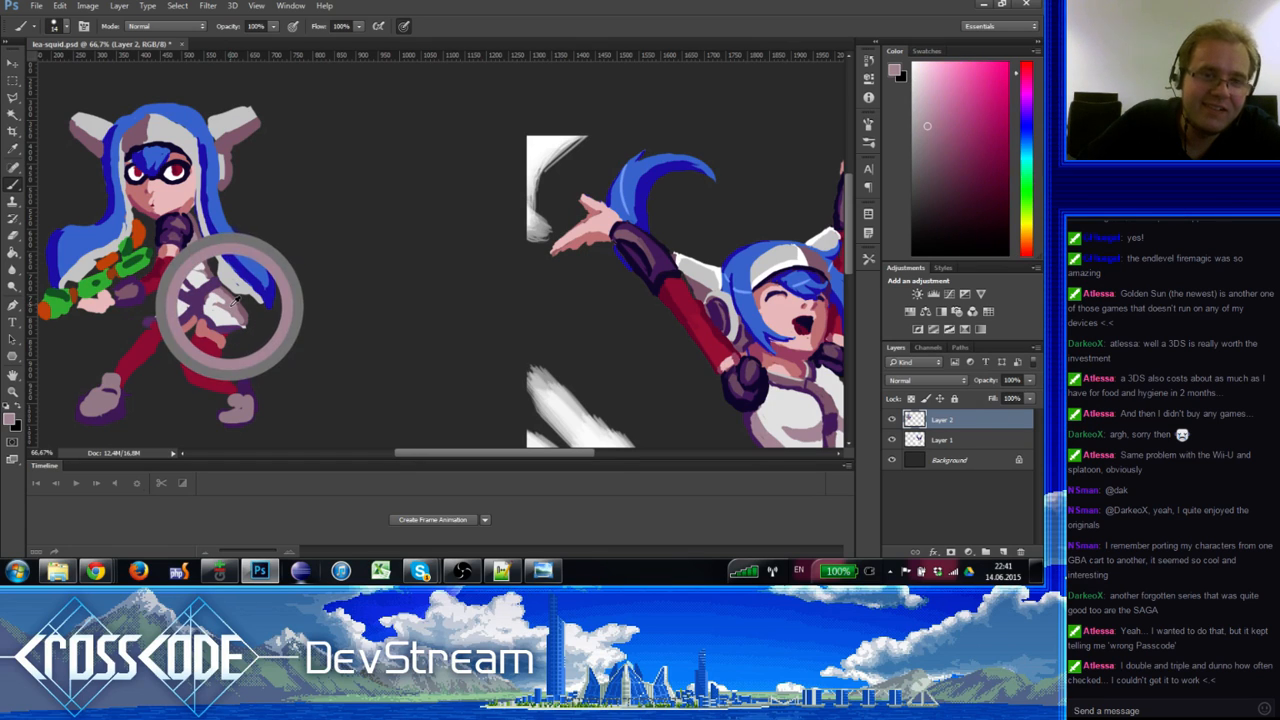
alt+click(223, 315)
alt+click(231, 307)
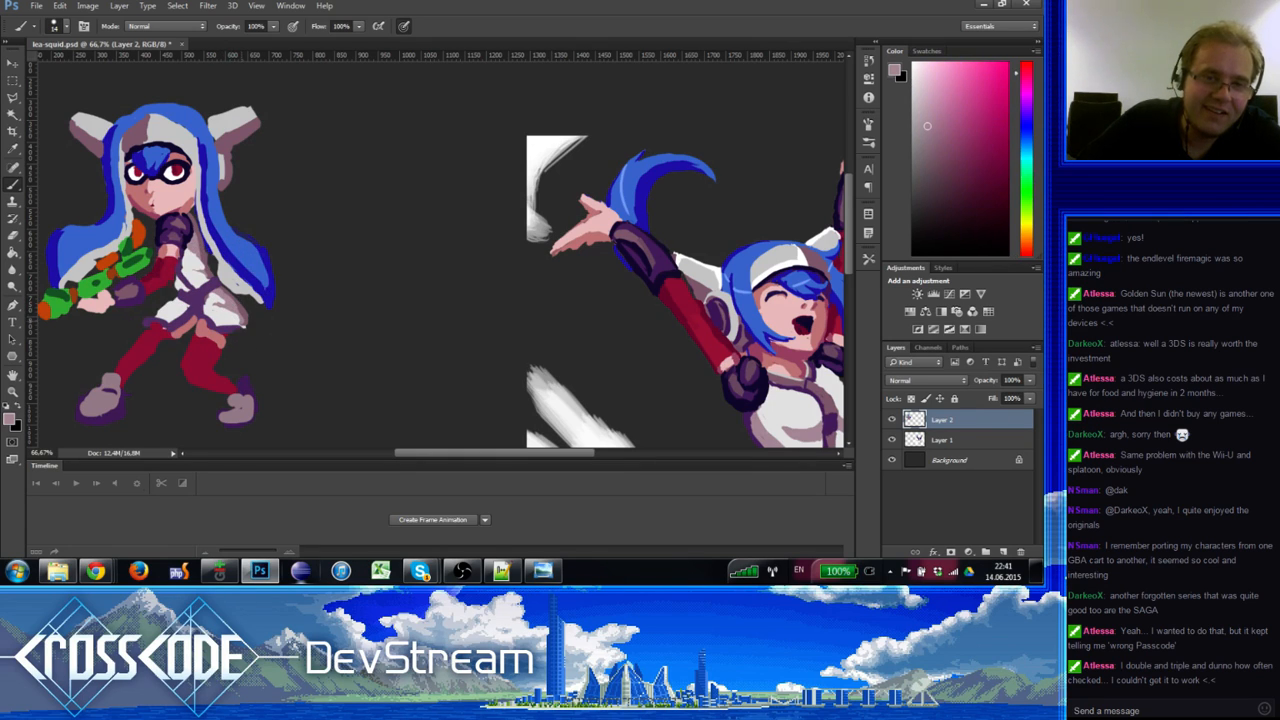
alt+click(236, 328)
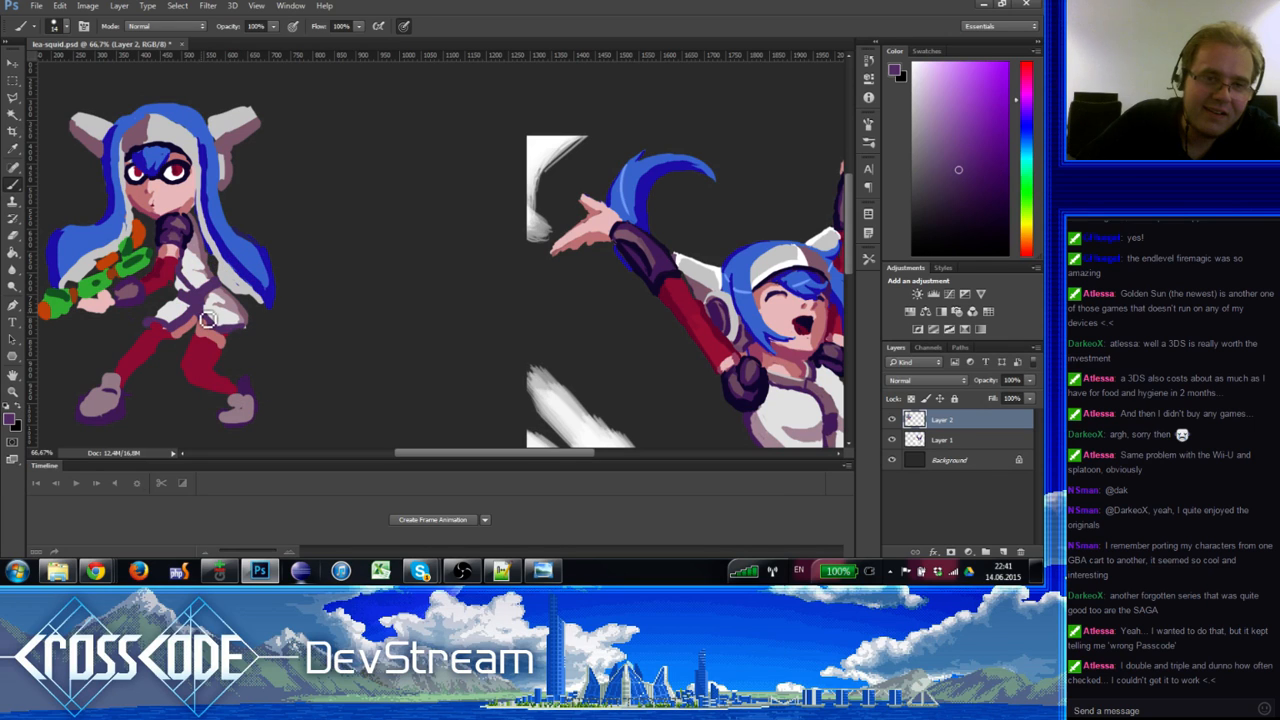
Step: Dab light skin pink and pale mauve onto the left figure's skirt
drag(601, 353, 545, 256)
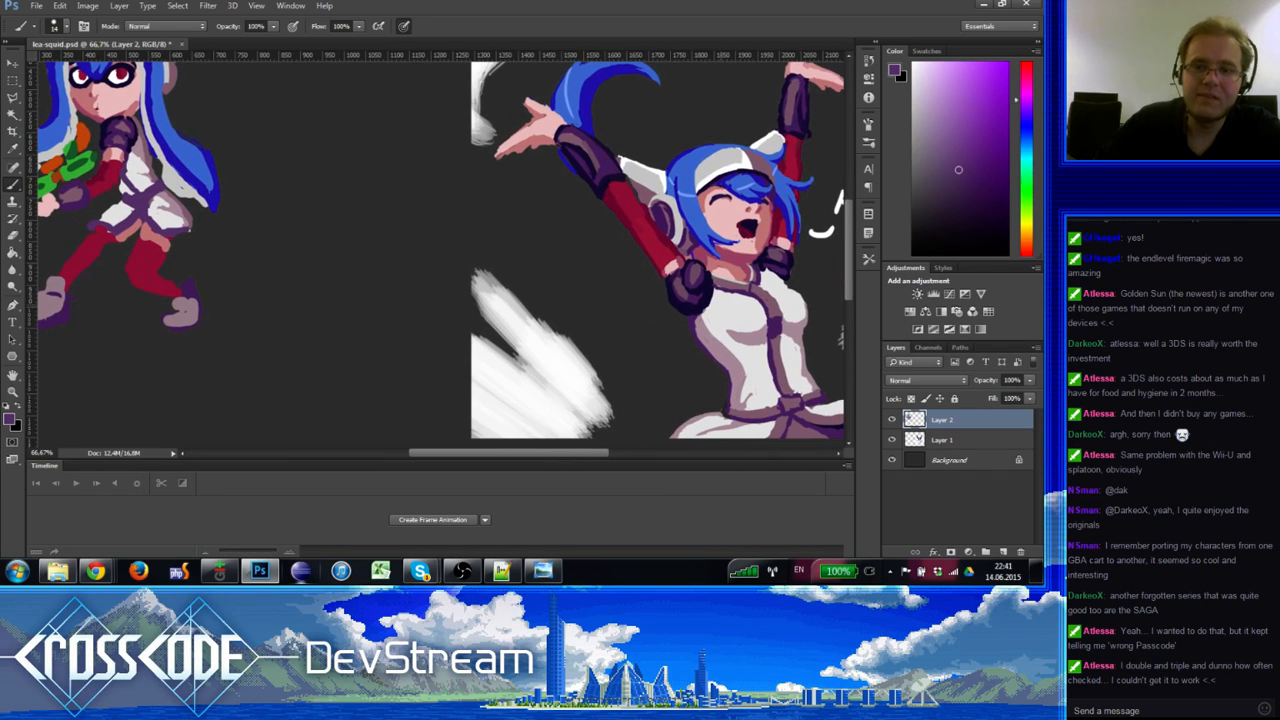
drag(300, 250, 395, 330)
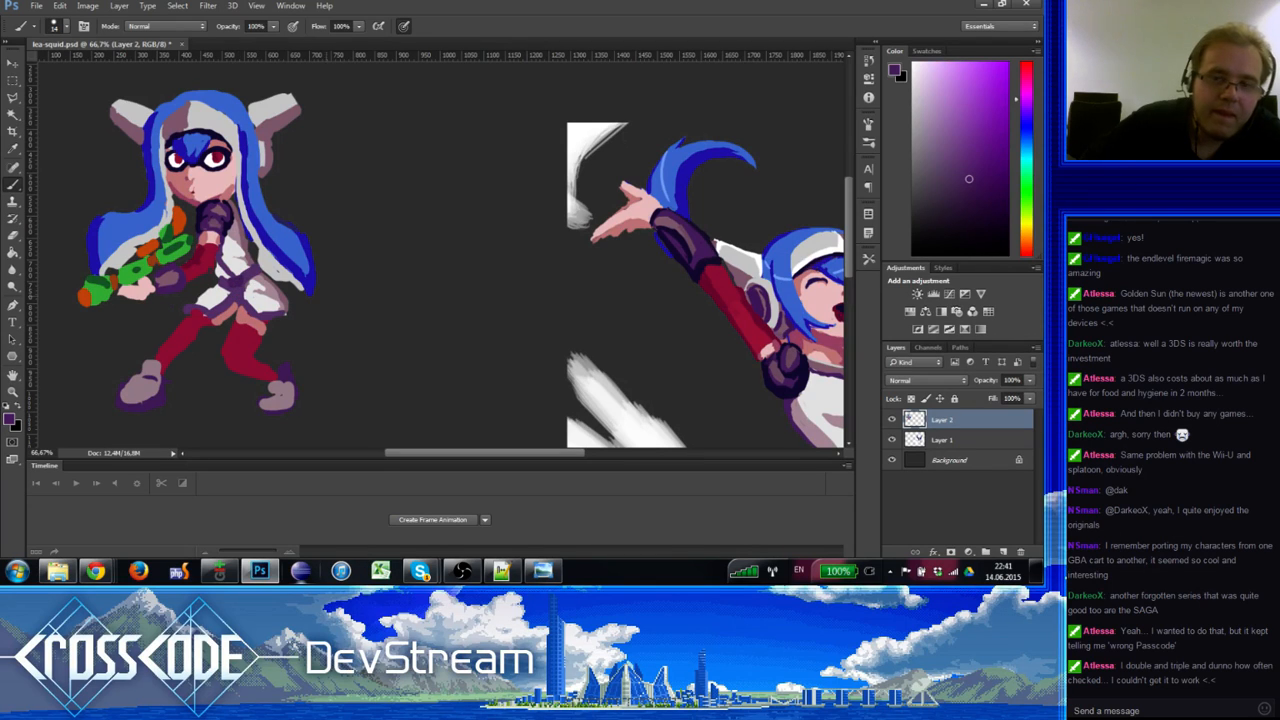
alt+click(826, 360)
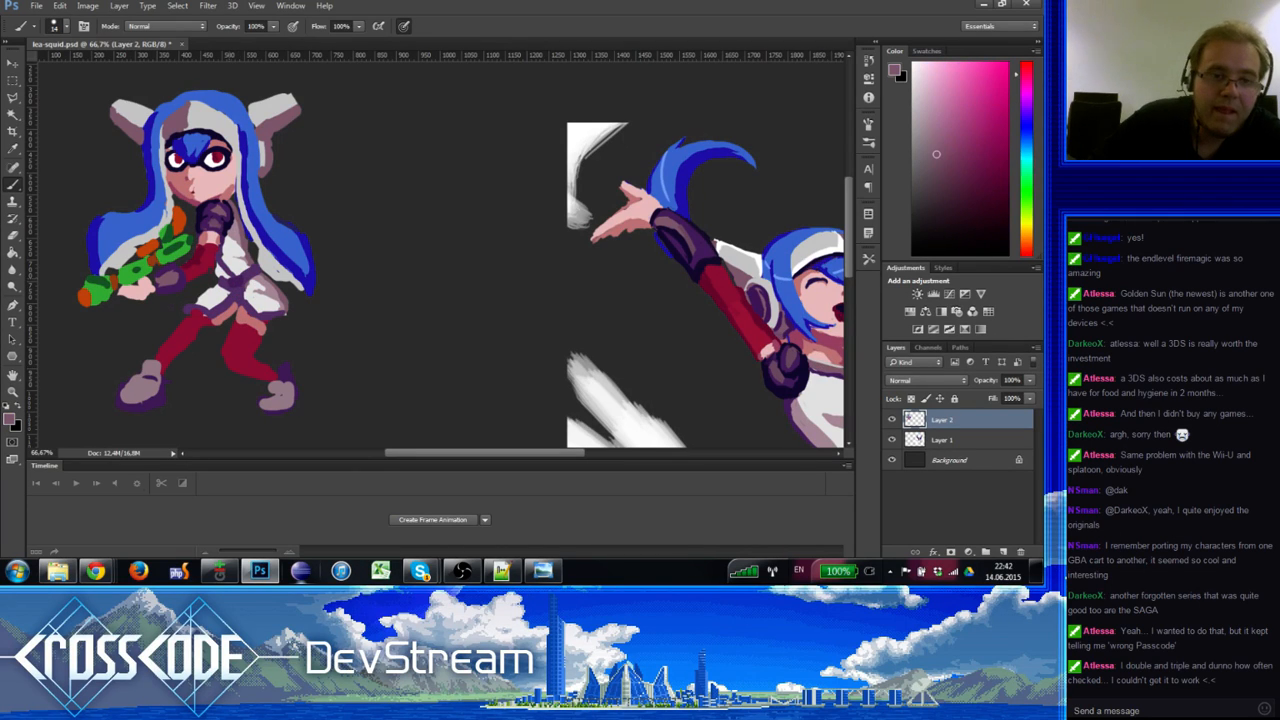
click(244, 288)
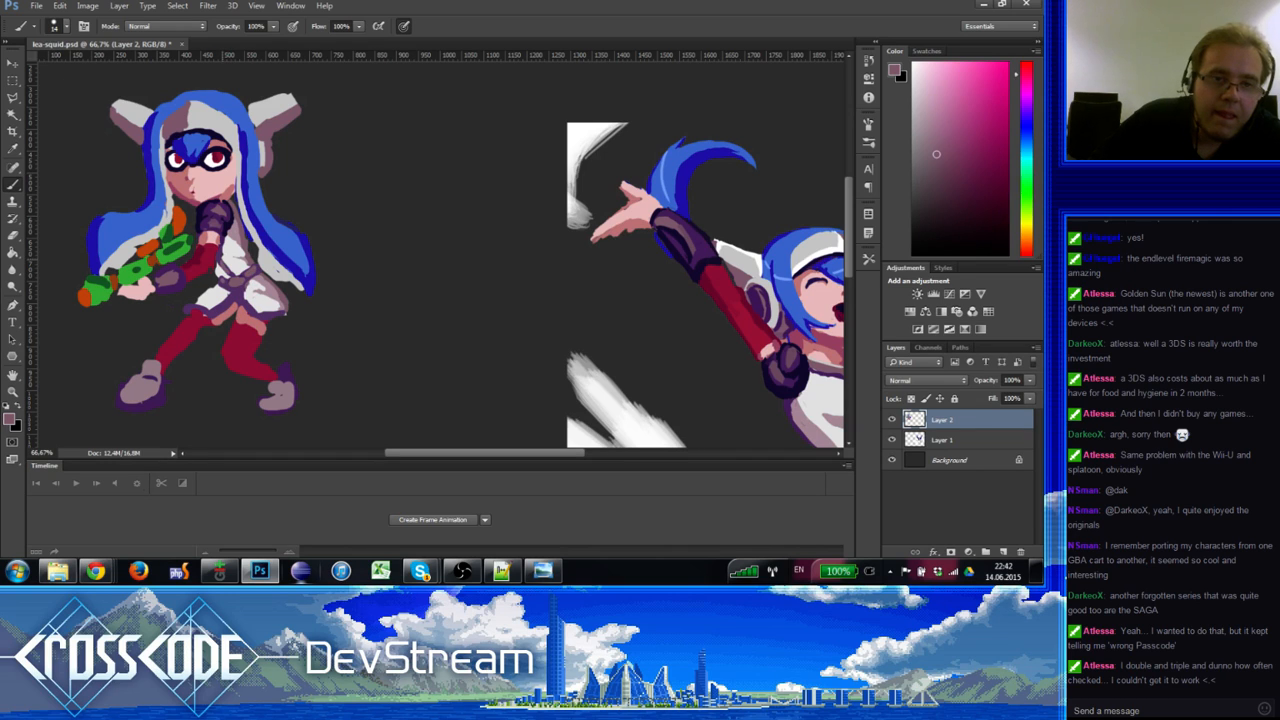
alt+click(221, 256)
alt+click(235, 291)
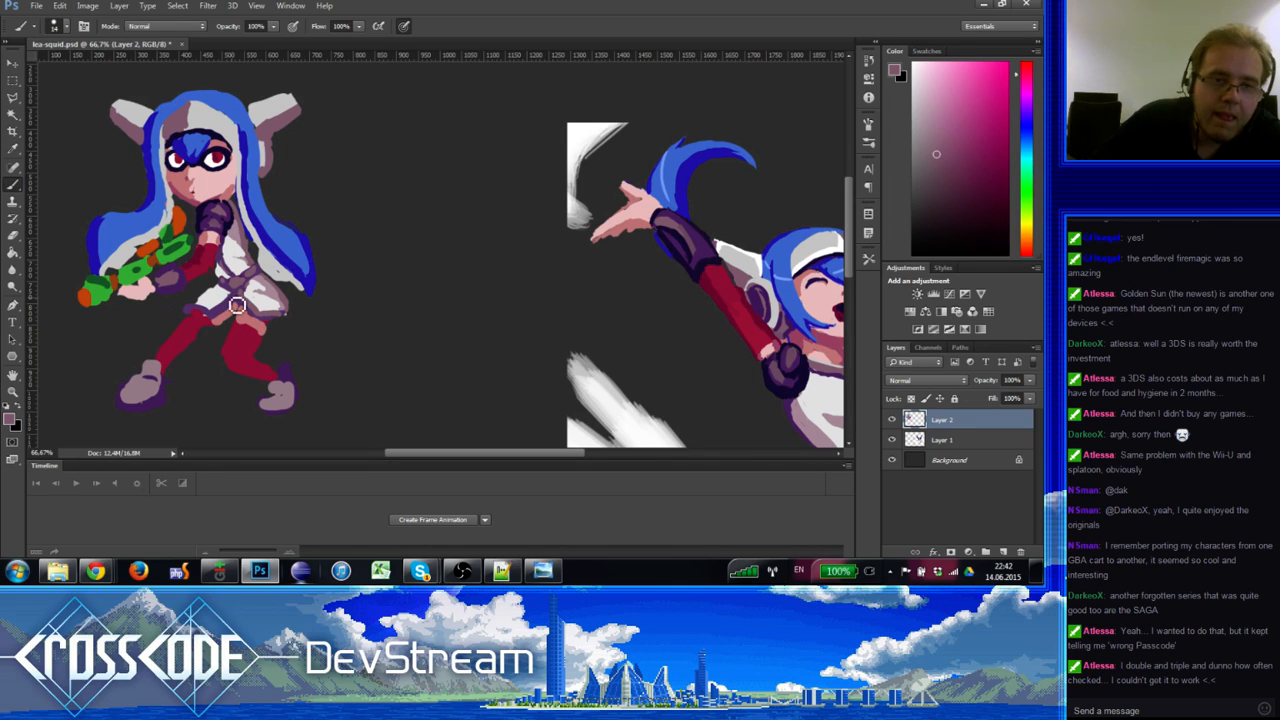
alt+click(200, 310)
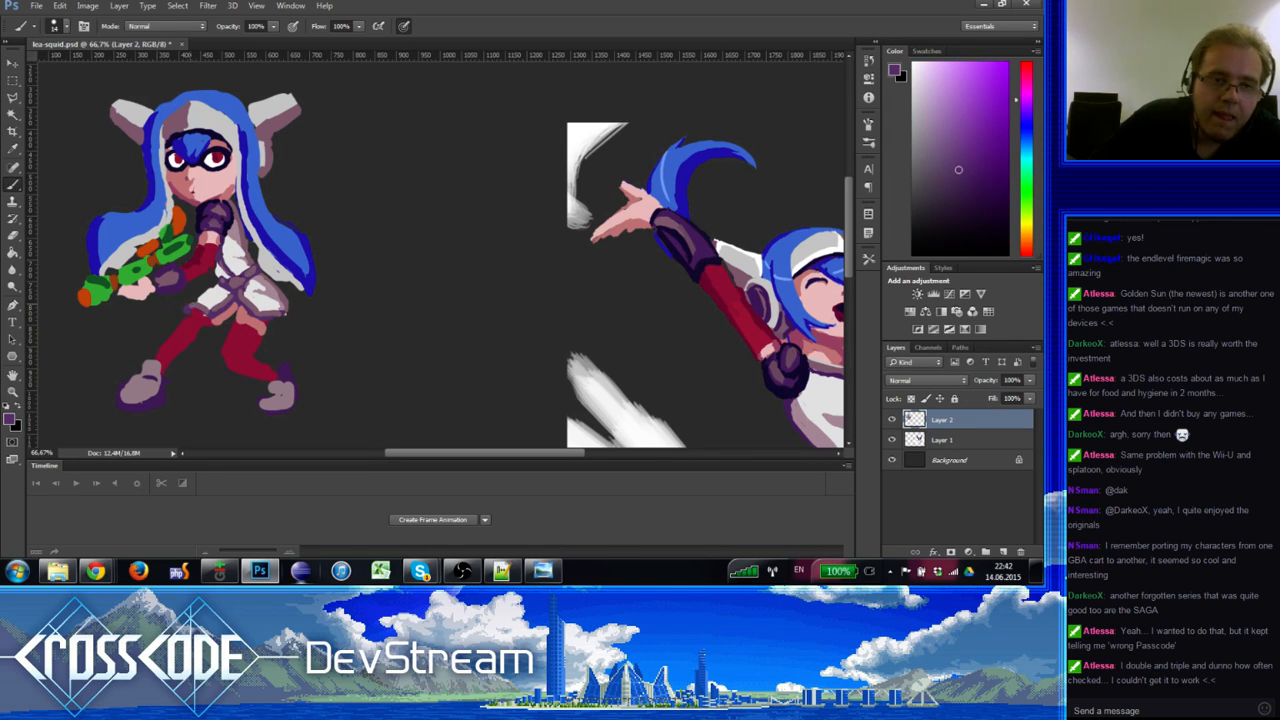
alt+click(199, 307)
alt+click(189, 309)
alt+click(275, 292)
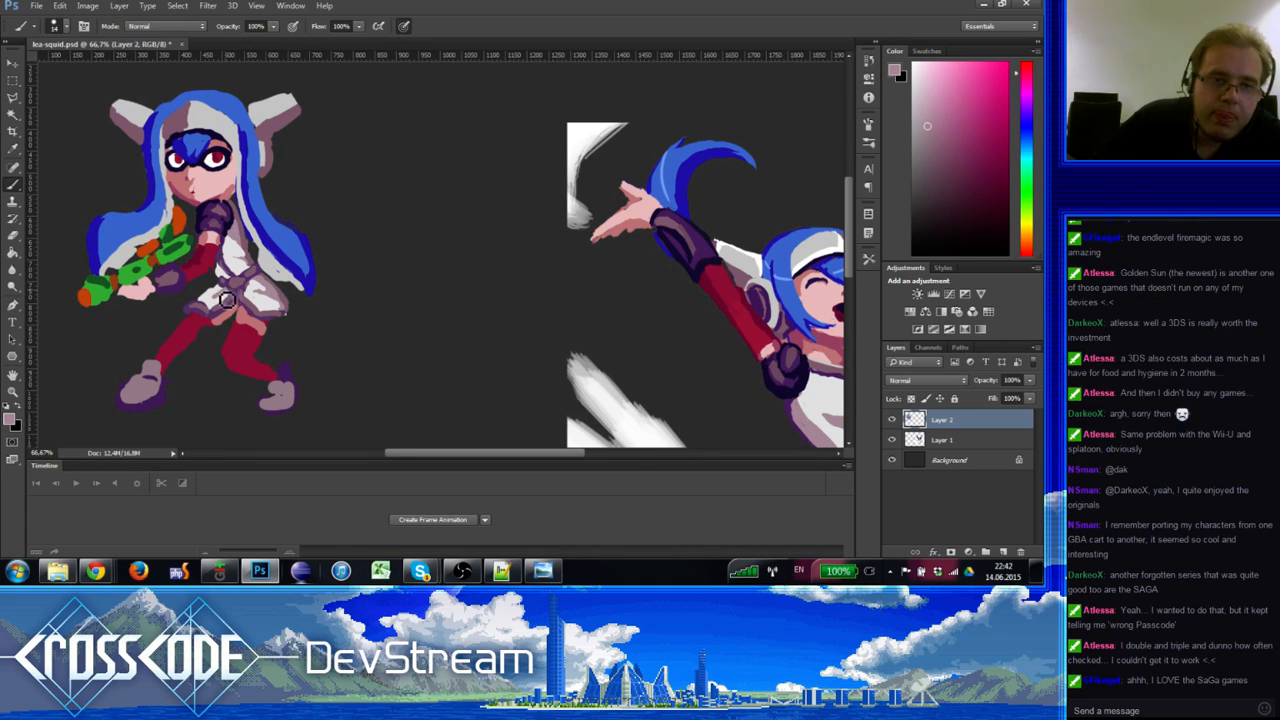
Step: Paint mauve and darker purple fold shading around the dress waist
alt+click(224, 296)
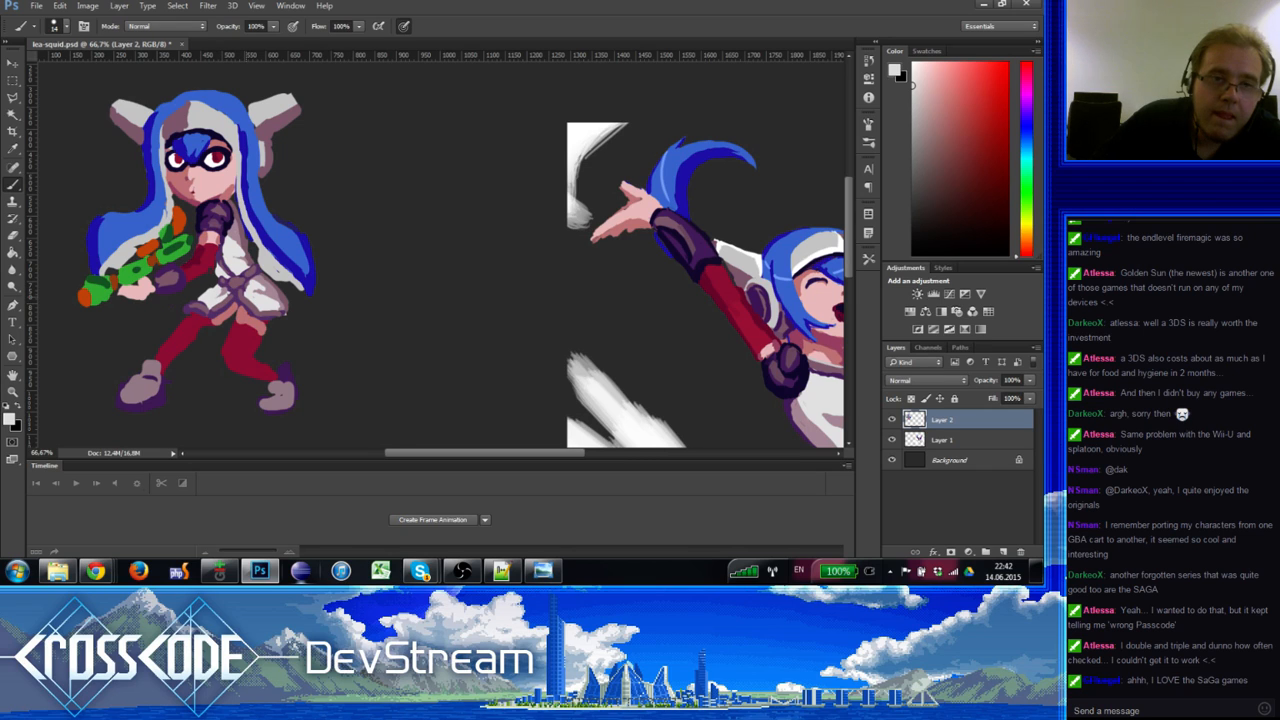
alt+click(242, 236)
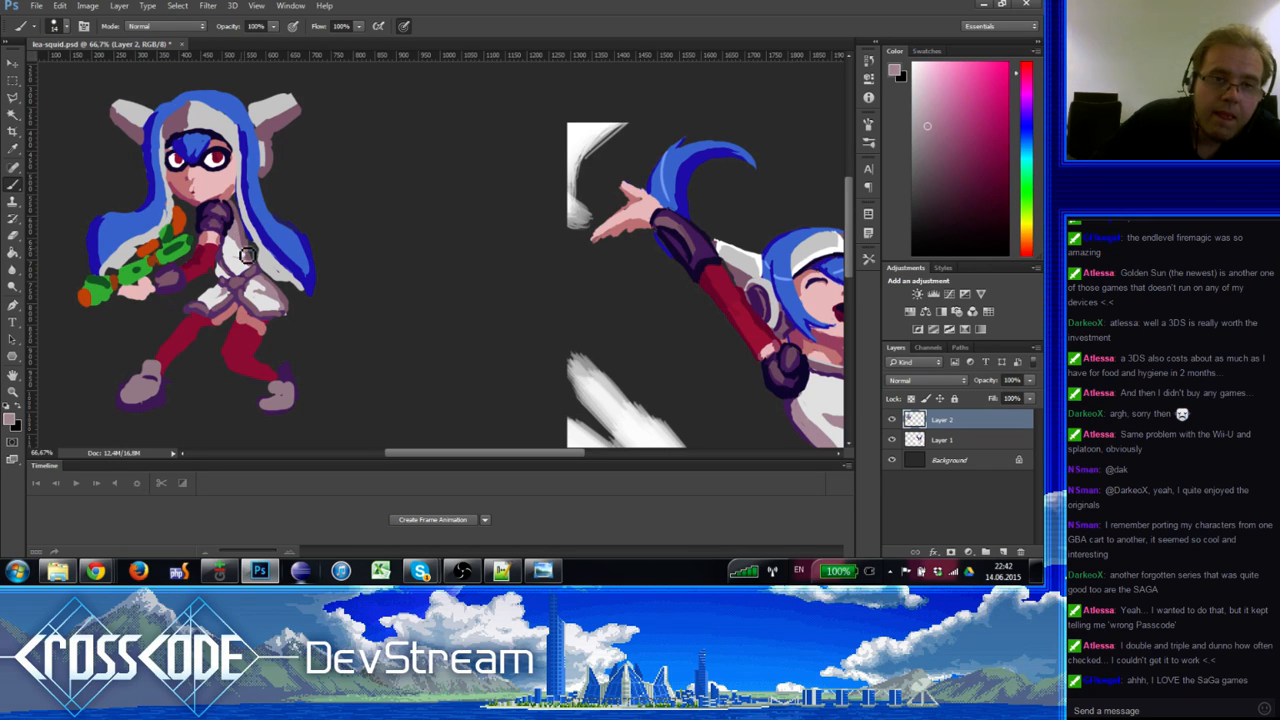
alt+click(252, 246)
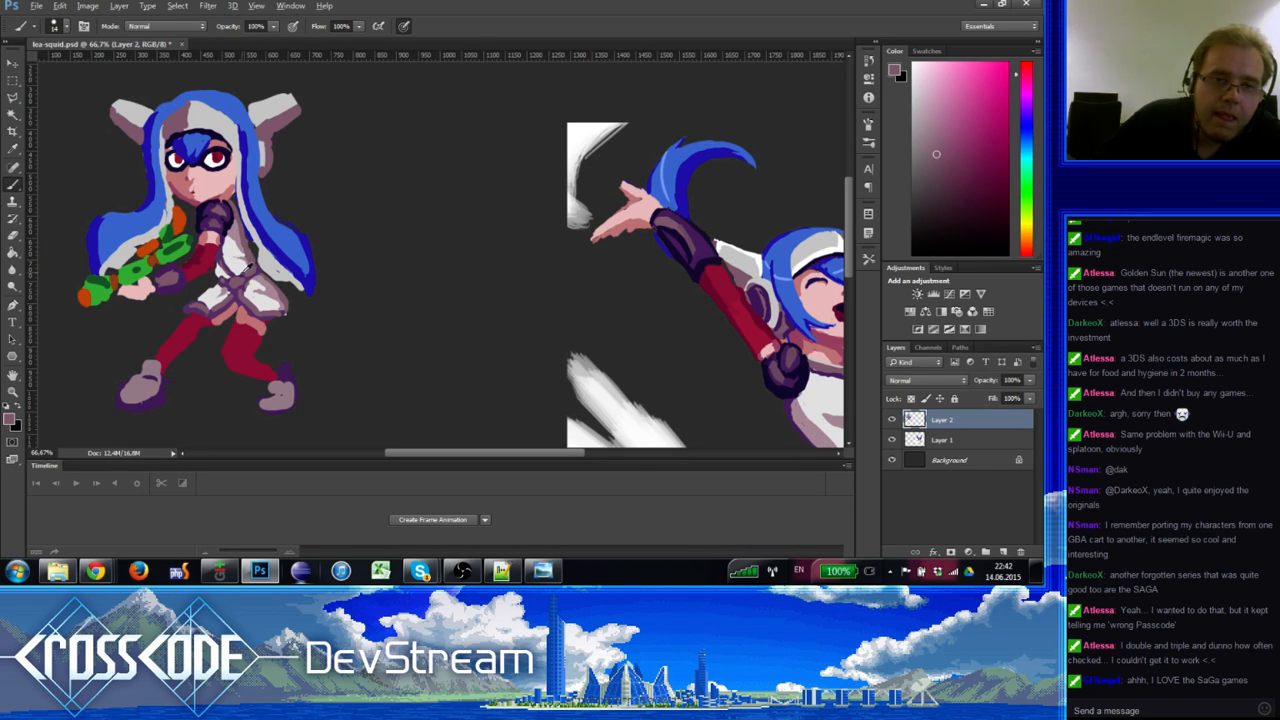
alt+click(229, 288)
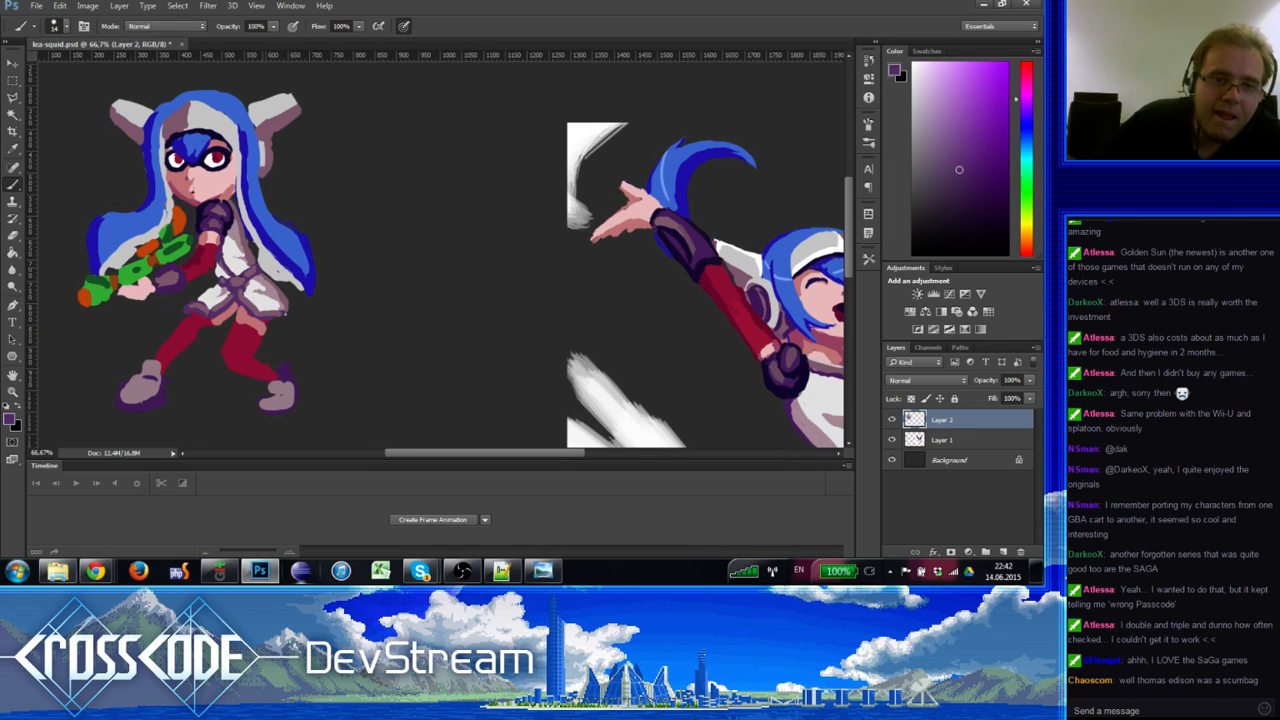
alt+click(247, 257)
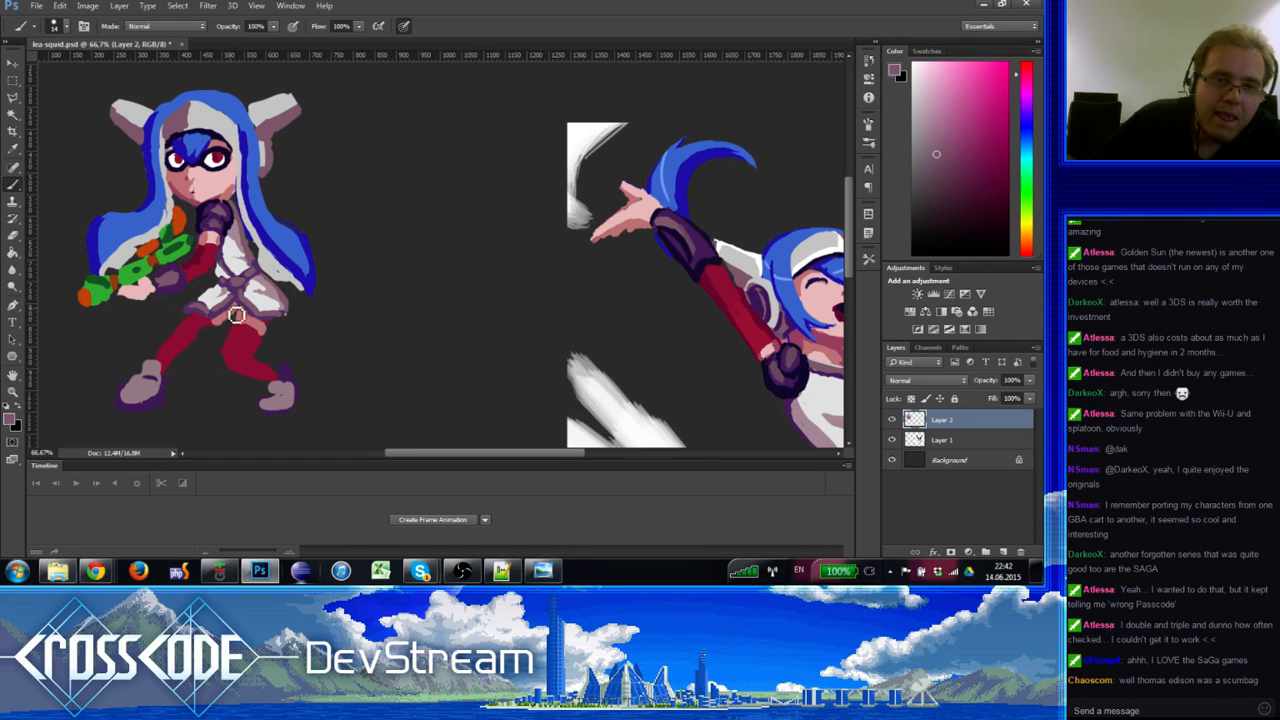
alt+click(226, 283)
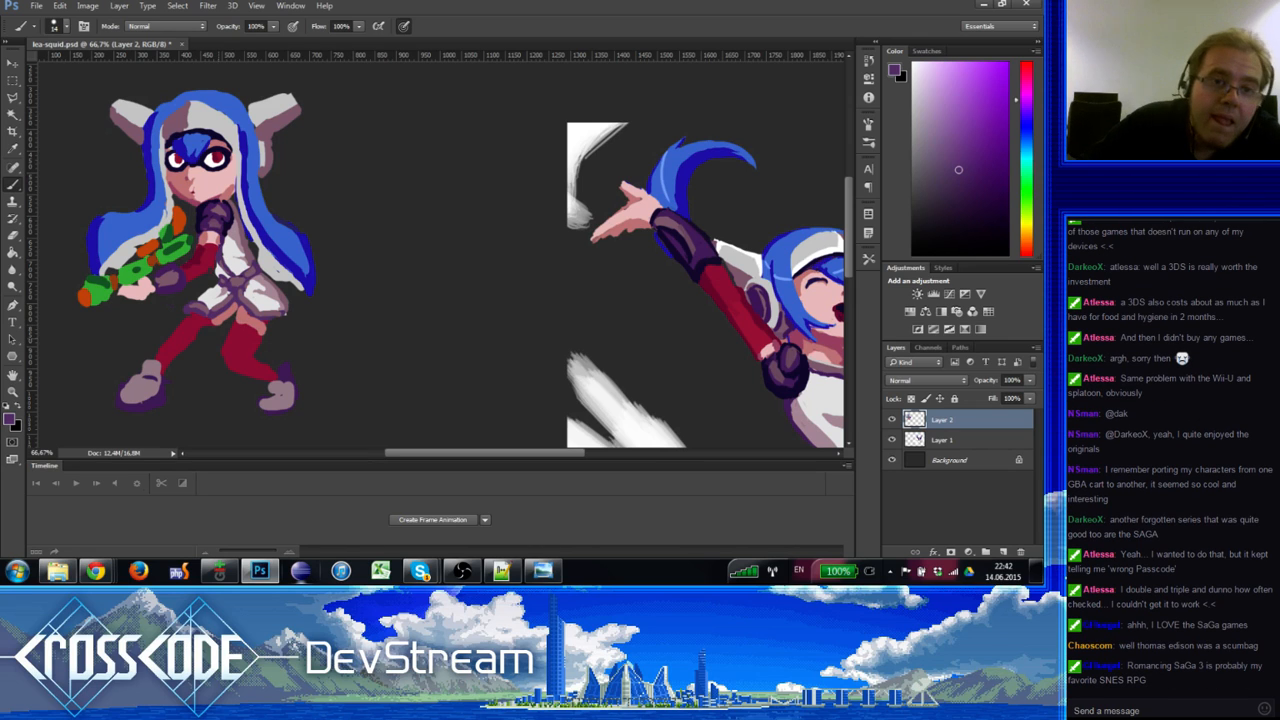
alt+click(240, 228)
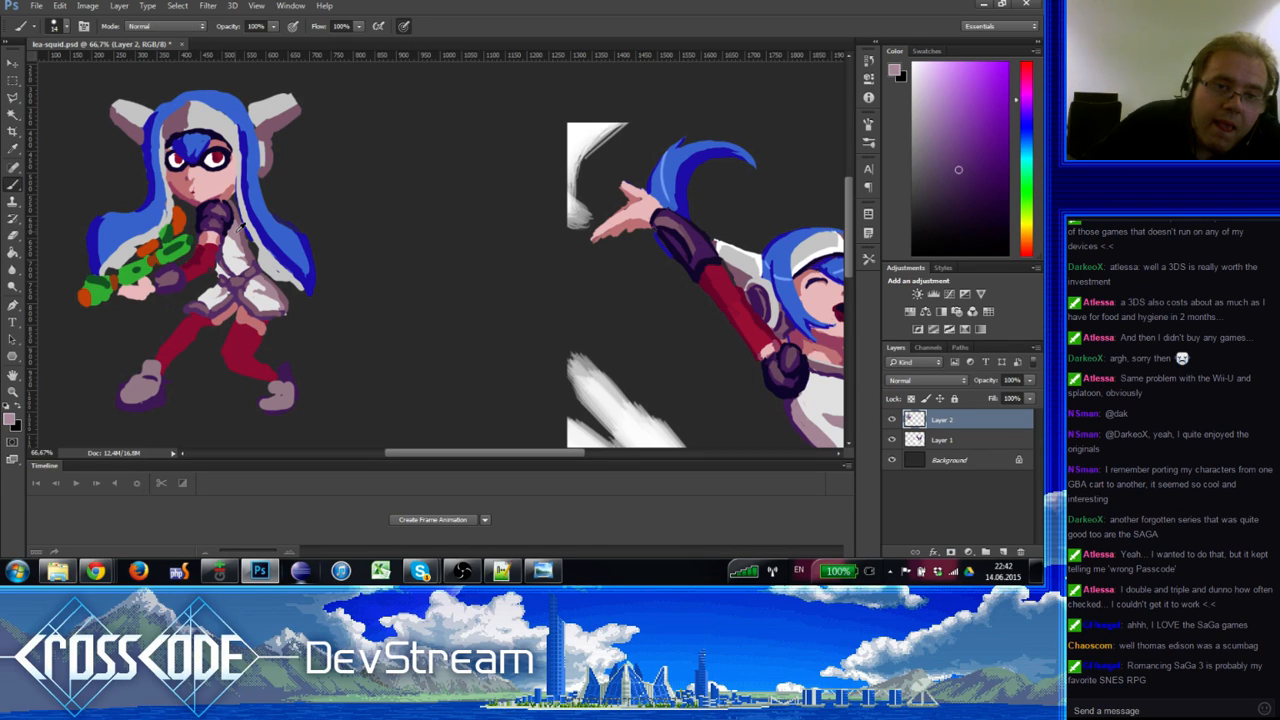
alt+click(227, 278)
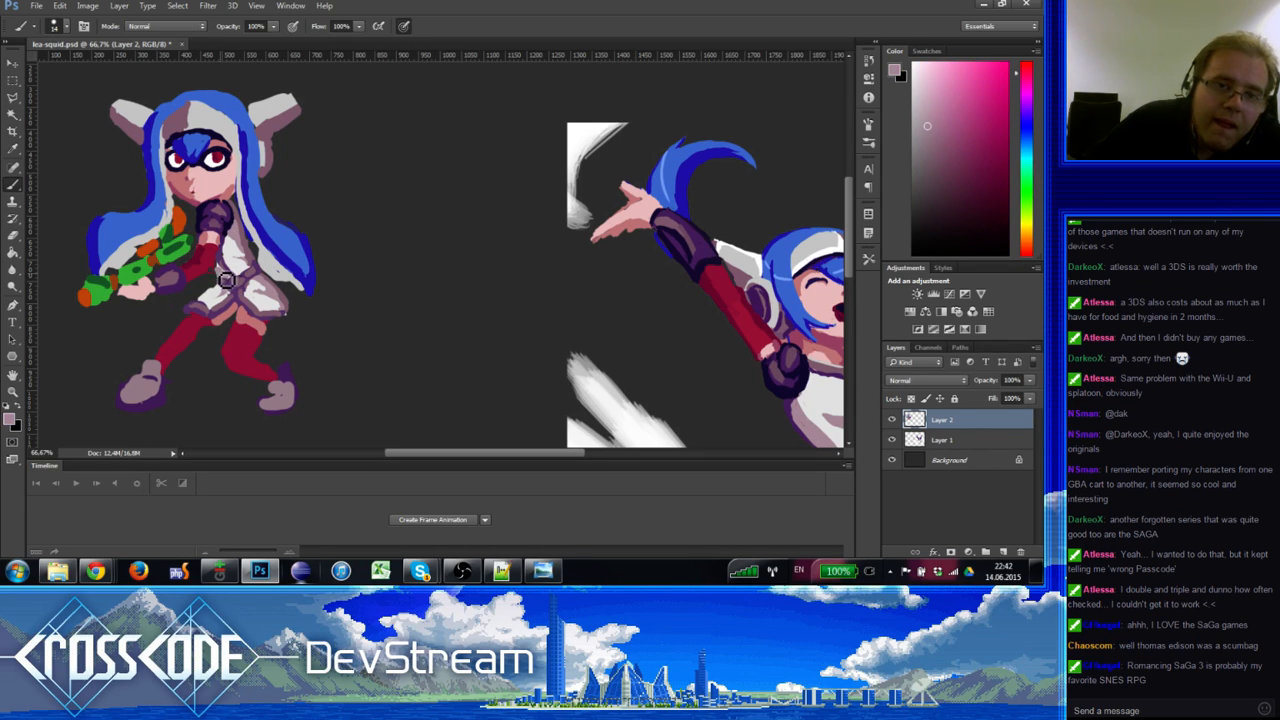
alt+click(235, 261)
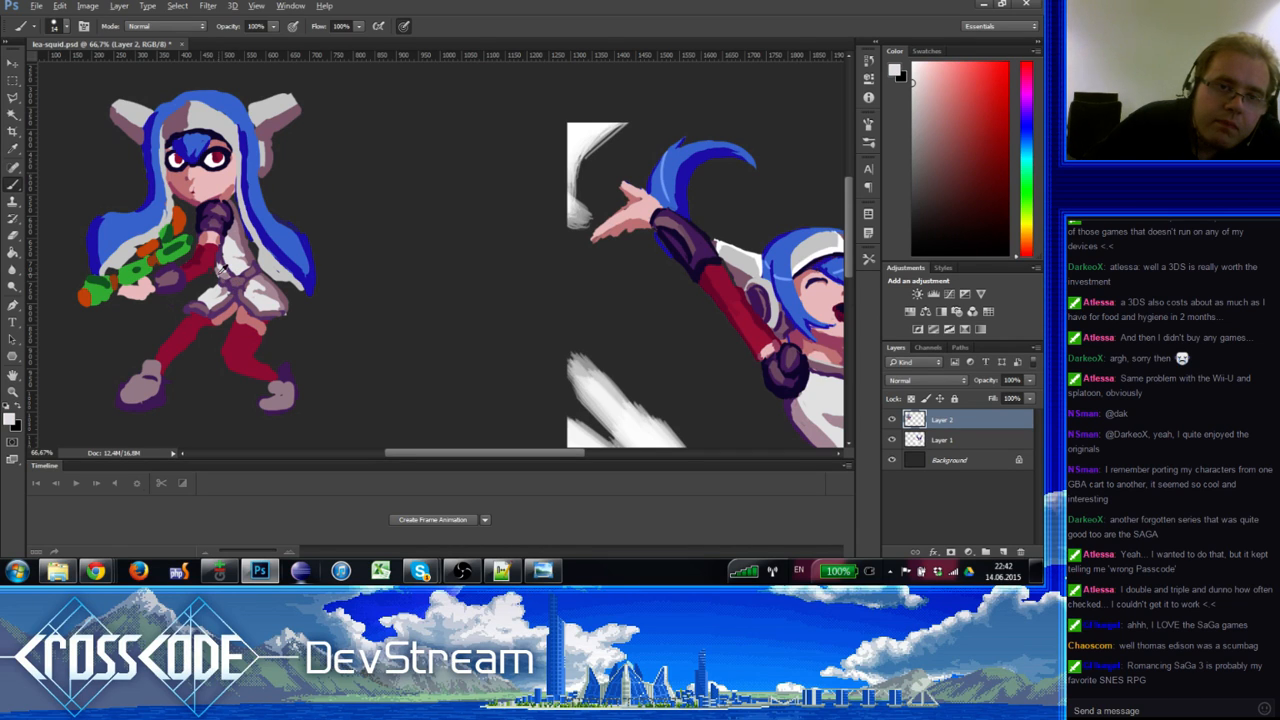
alt+click(222, 270)
alt+click(222, 272)
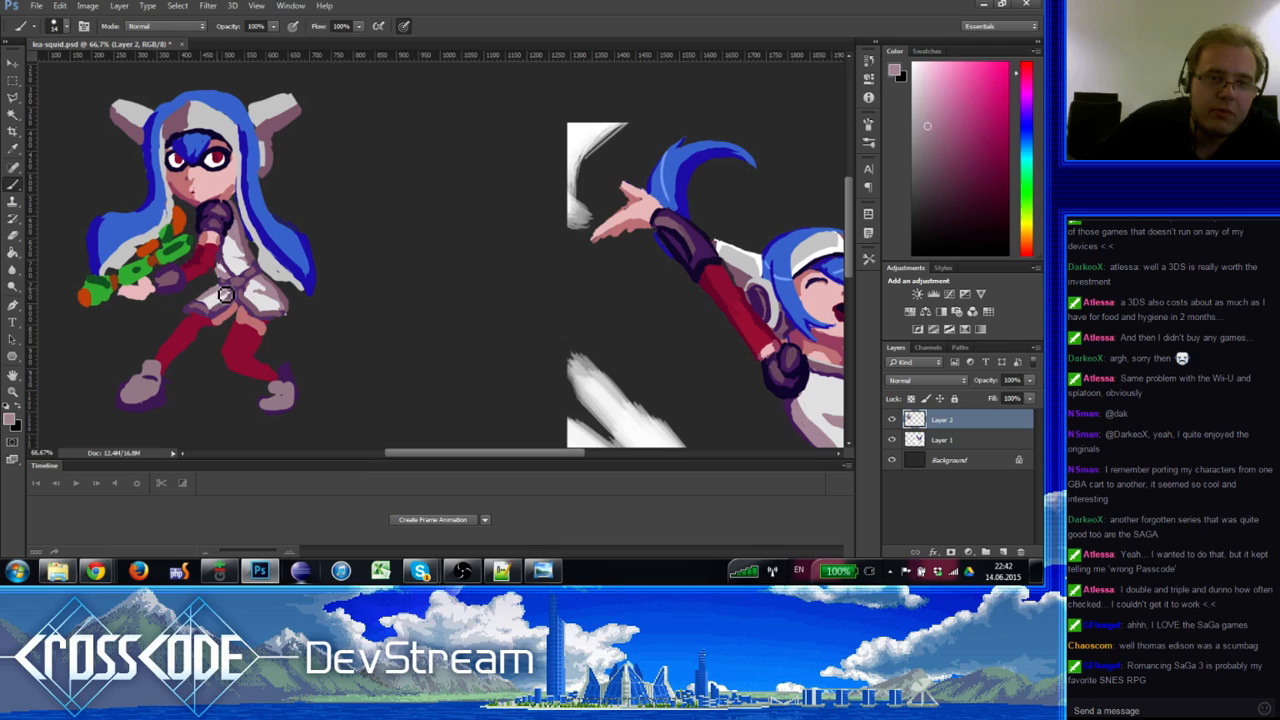
Step: Extend the dark purple glove and forearm, with brief Eraser corrections
key(e)
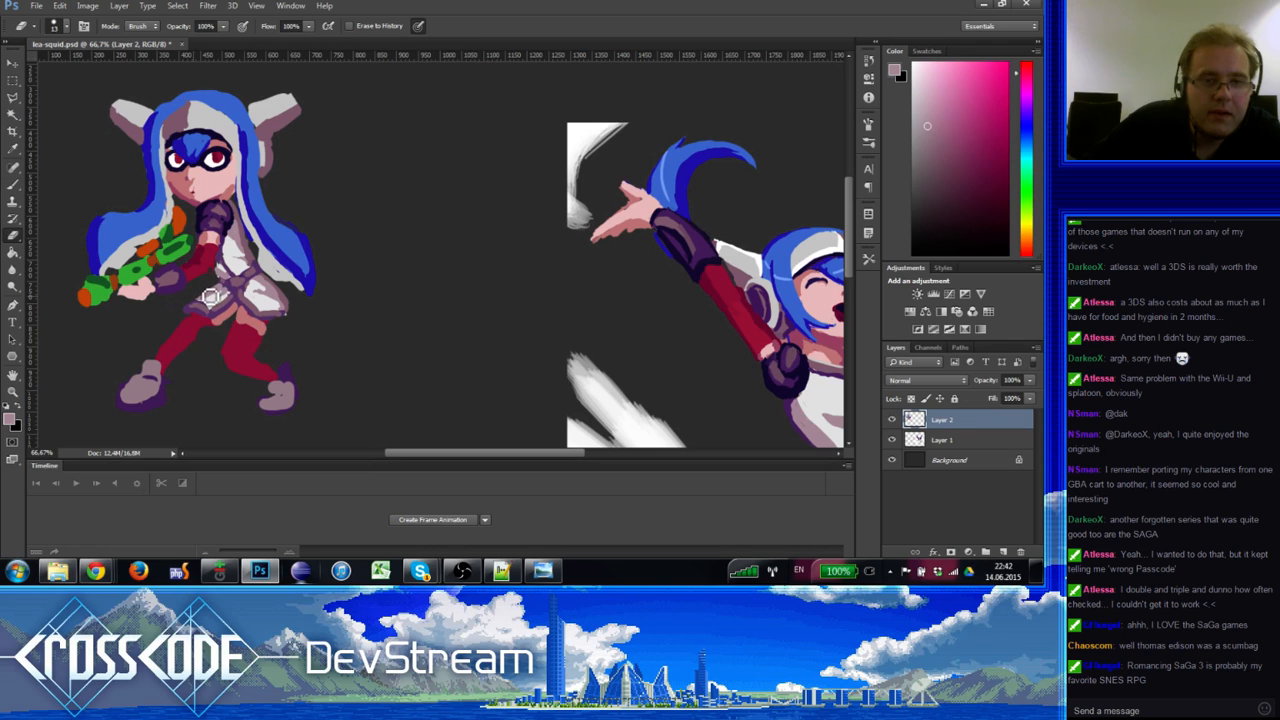
key(b)
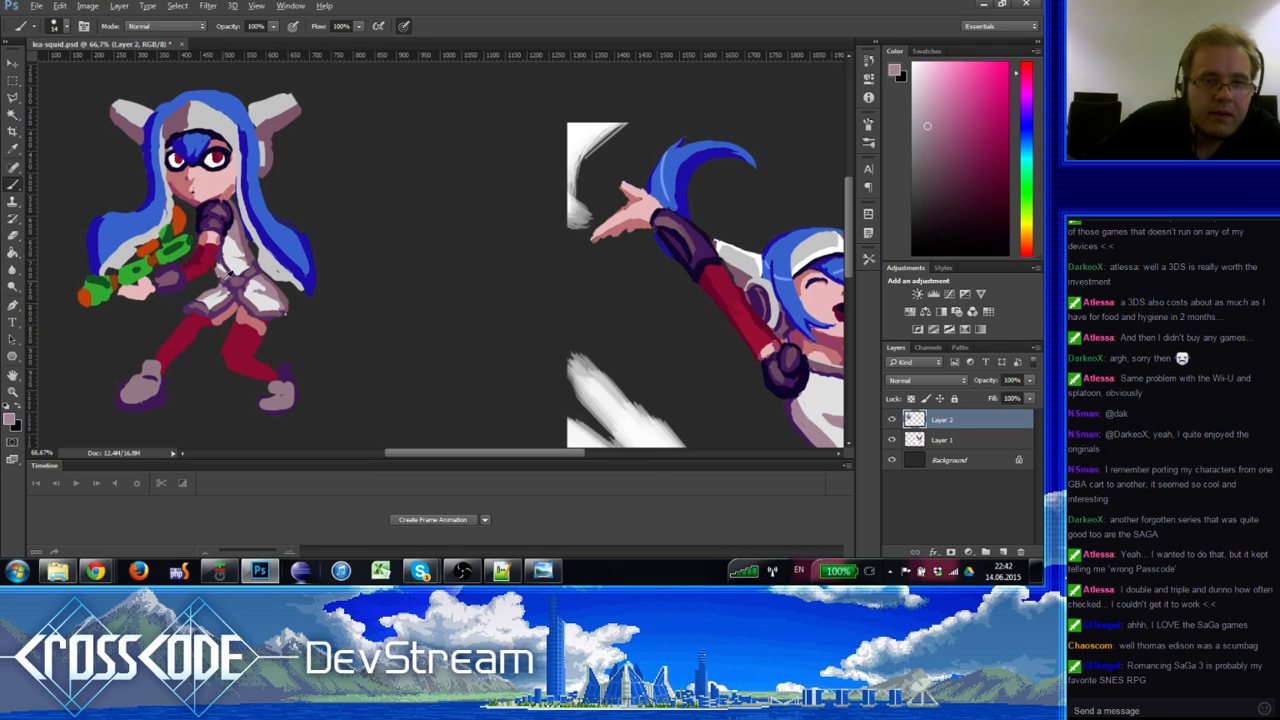
alt+click(225, 283)
alt+click(228, 285)
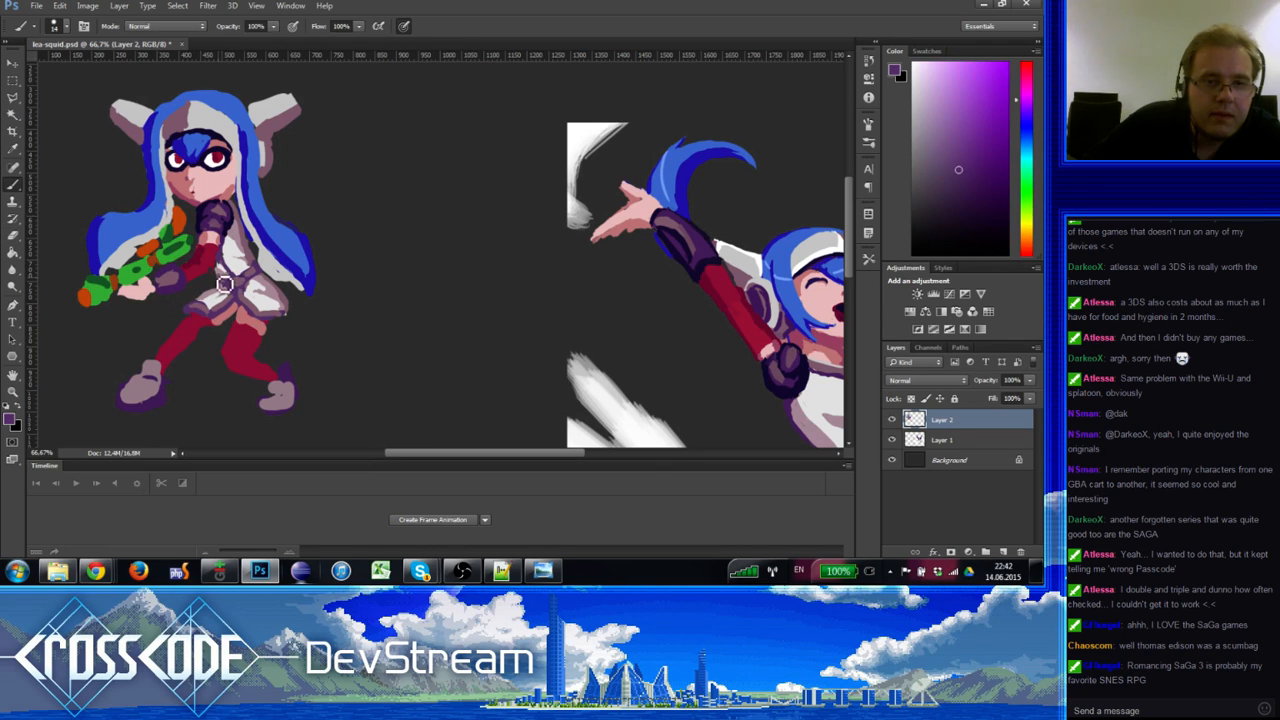
key(e)
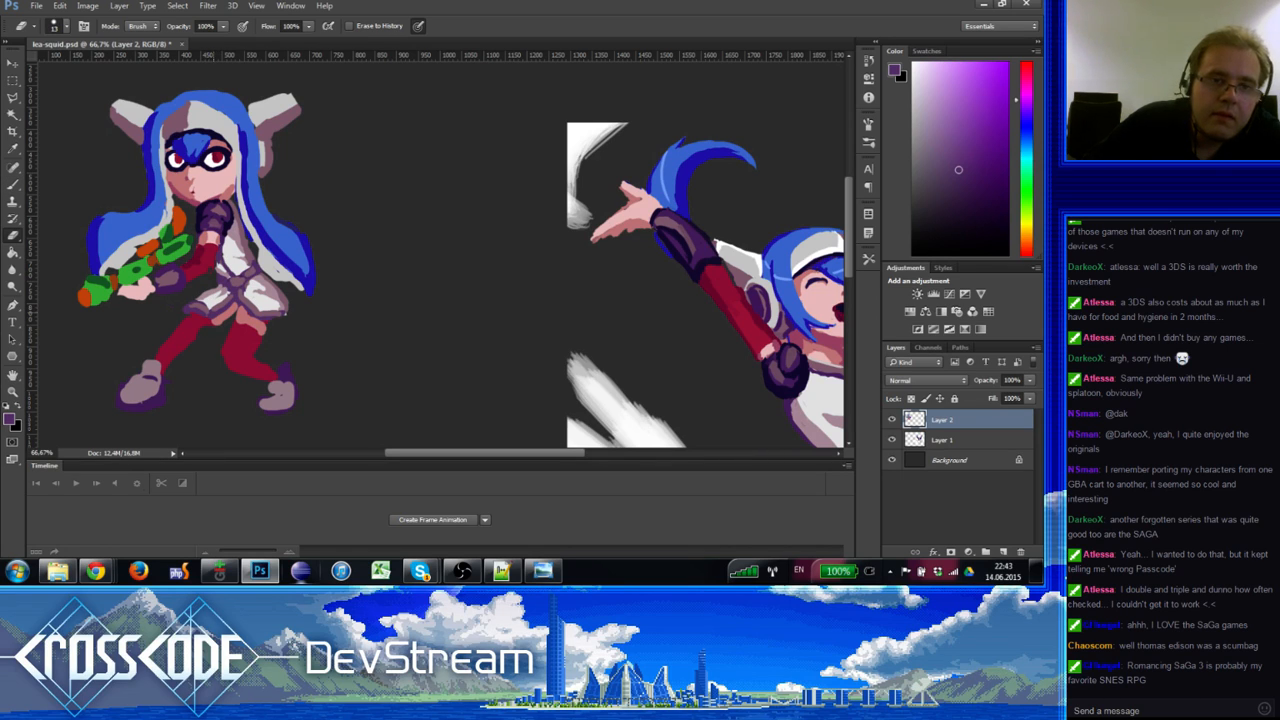
key(b)
alt+click(230, 278)
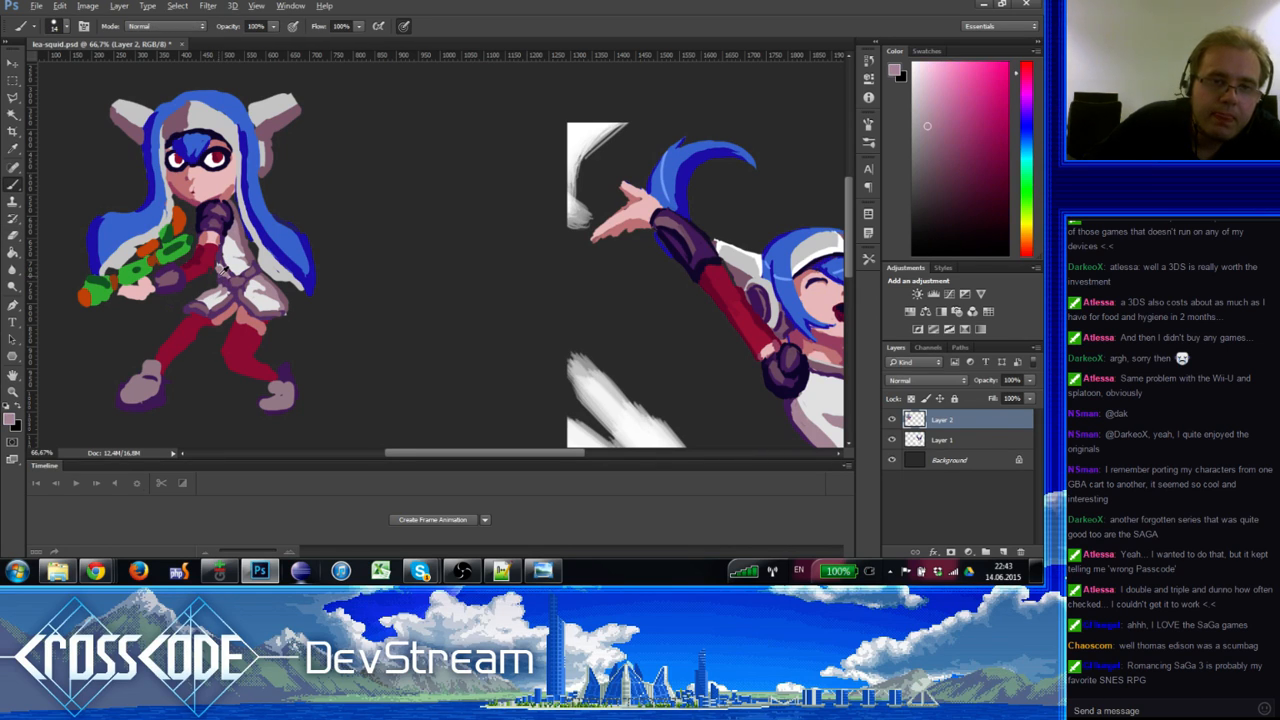
alt+click(224, 226)
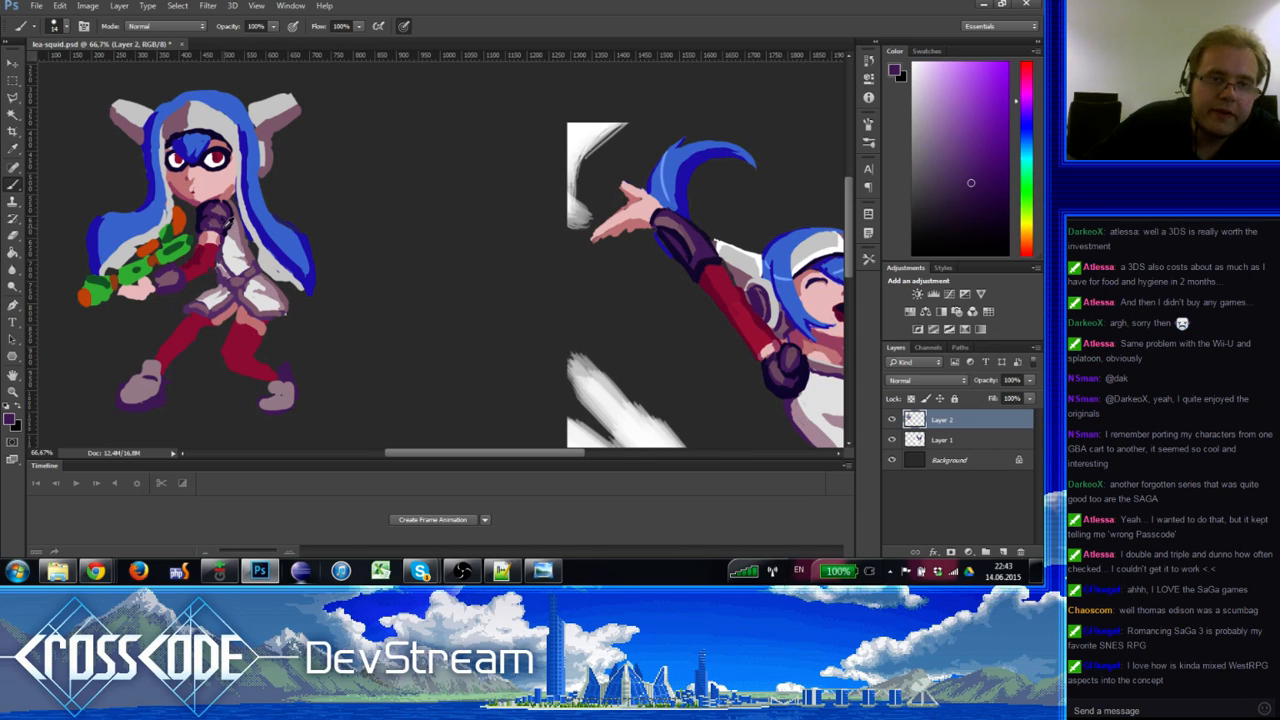
drag(229, 222, 240, 249)
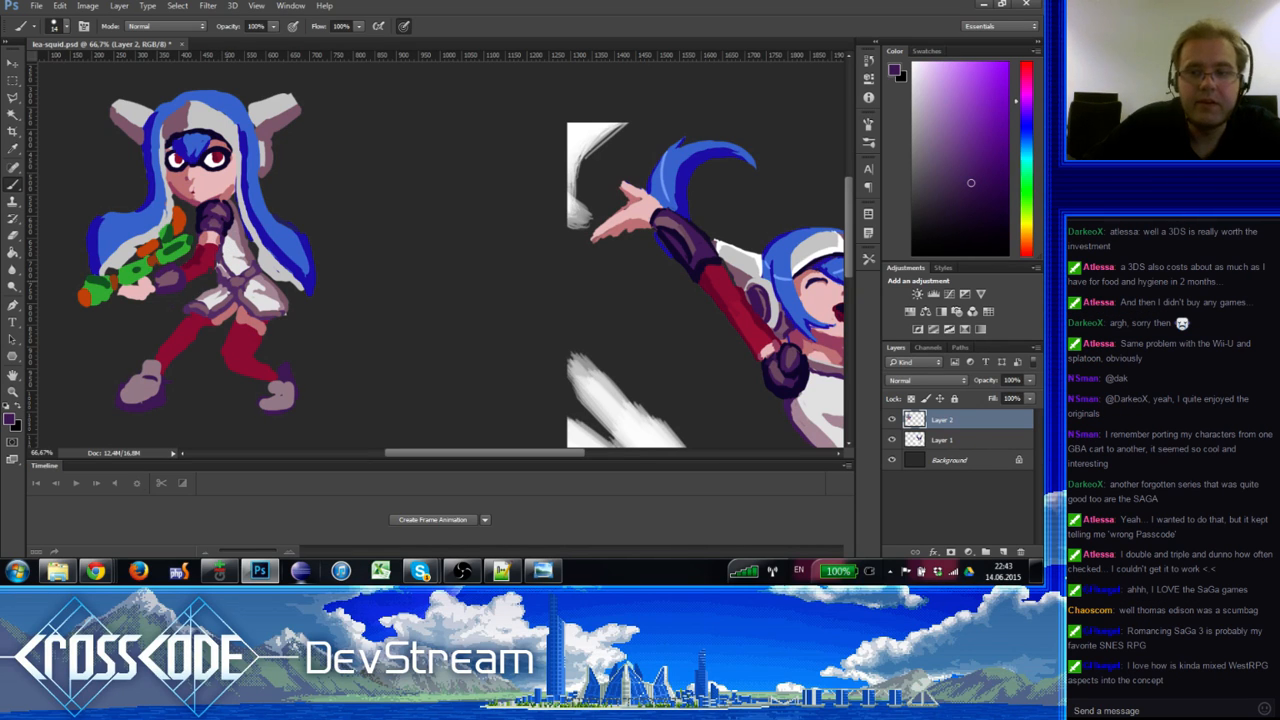
Step: Deepen the skirt folds with dark purple and pinkish mauve from the dress
alt+click(229, 287)
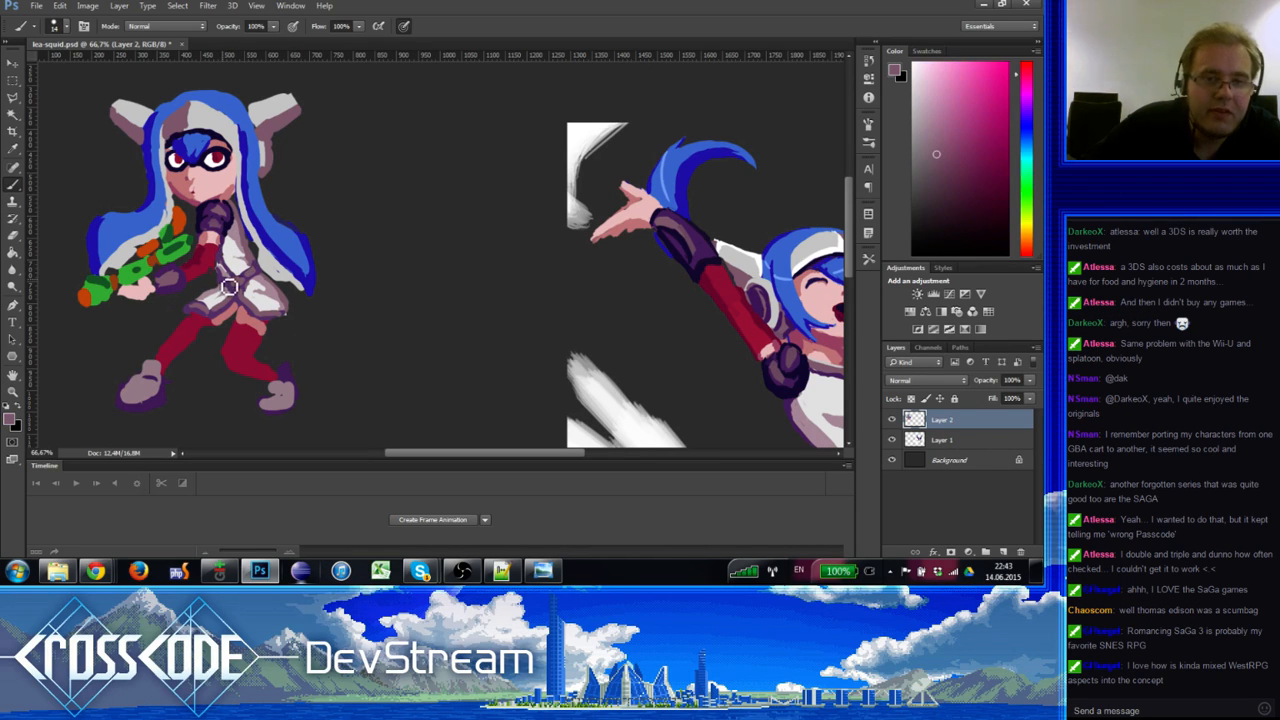
alt+click(225, 281)
alt+click(230, 289)
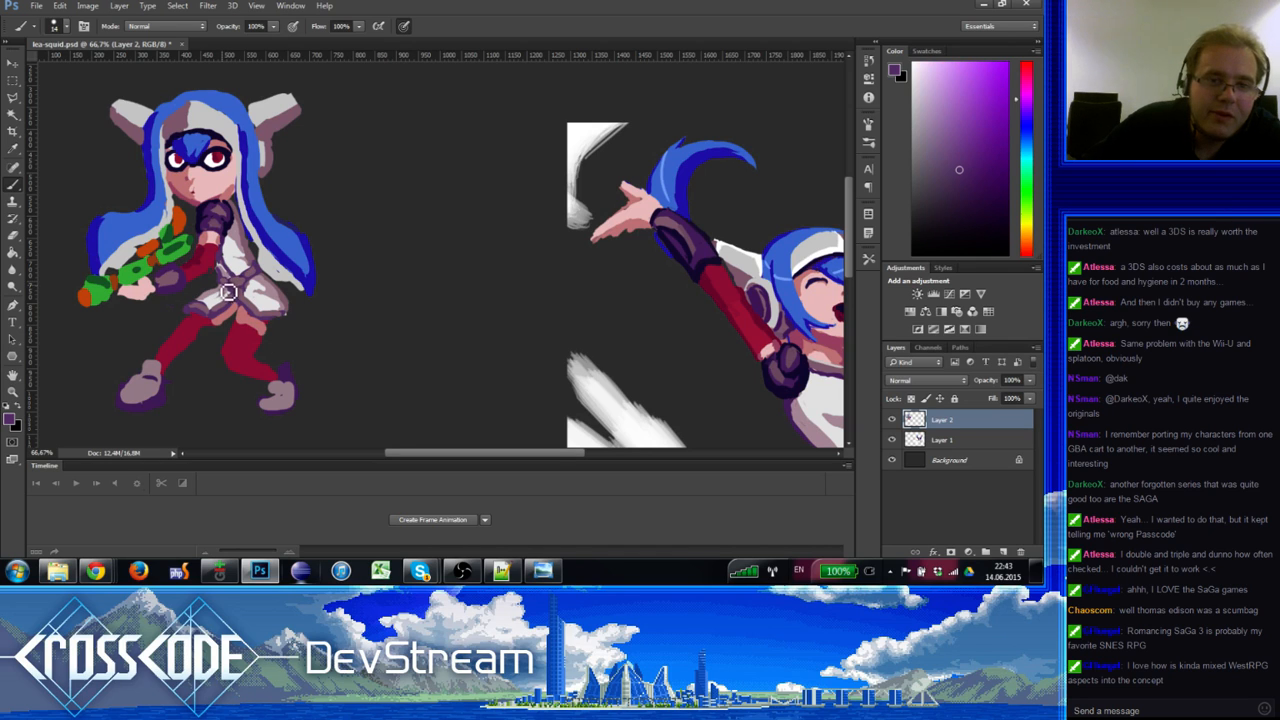
alt+click(243, 287)
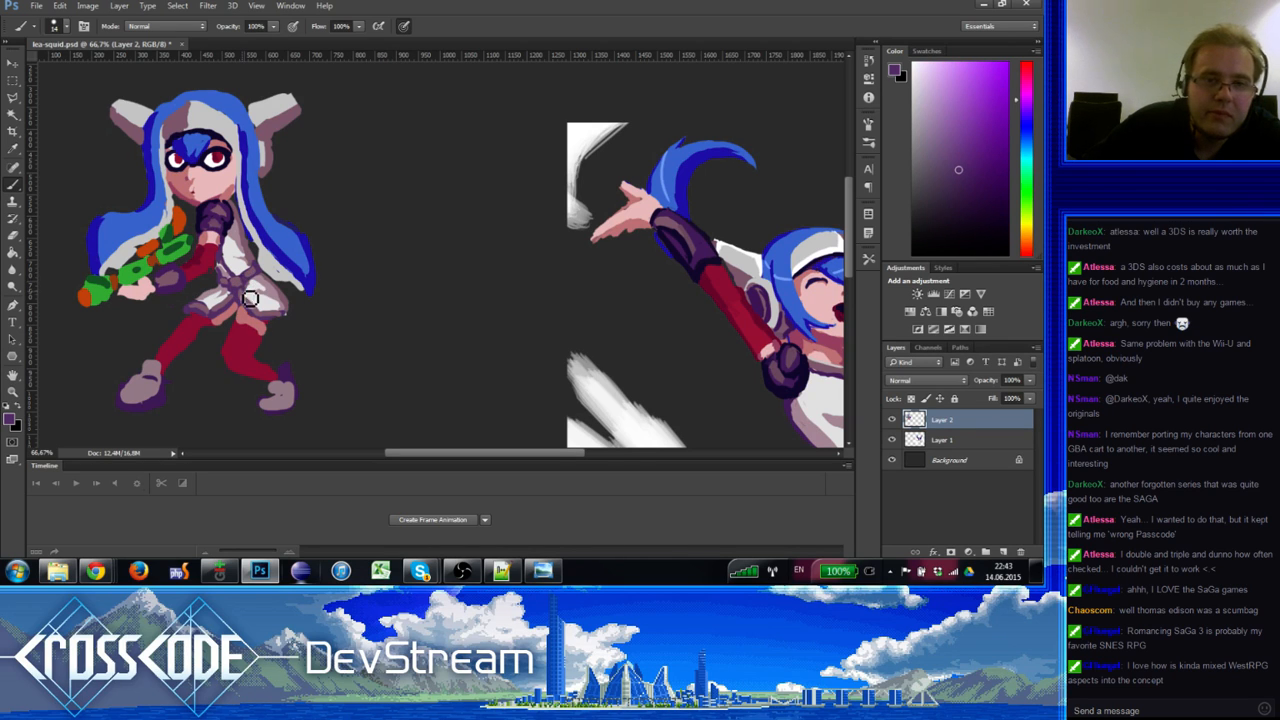
drag(253, 308, 213, 278)
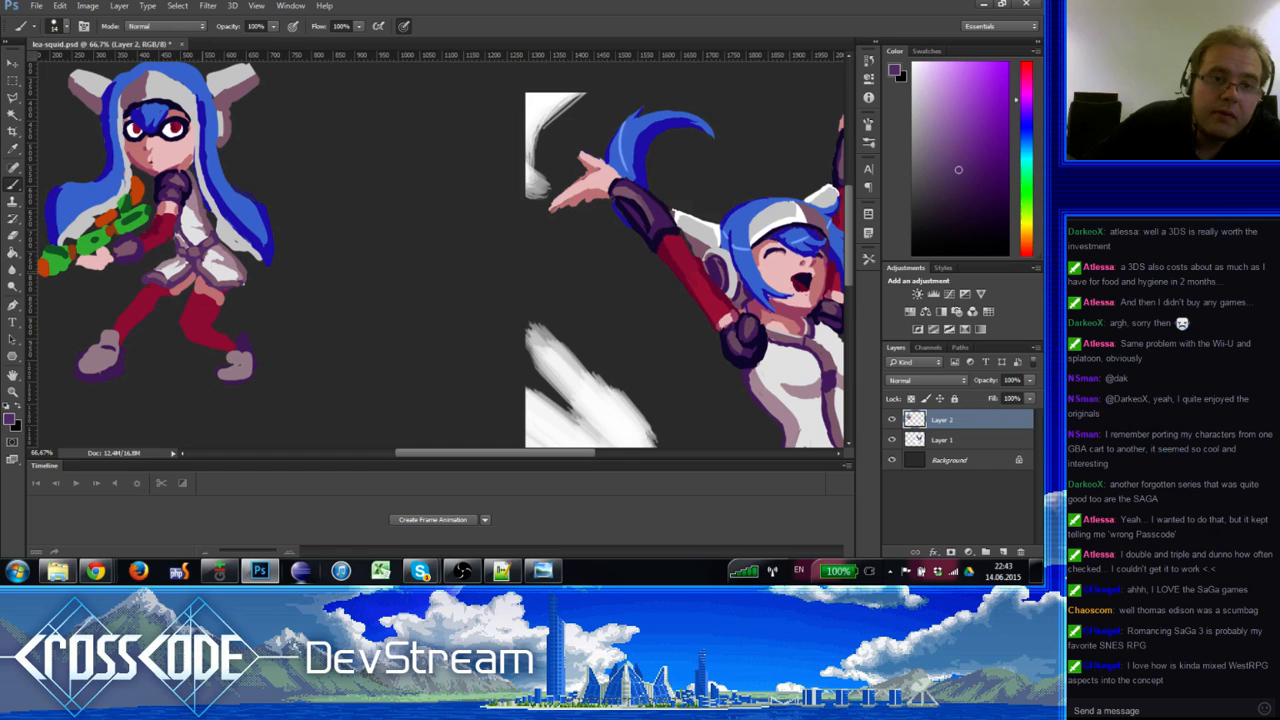
alt+click(203, 262)
drag(217, 304, 224, 312)
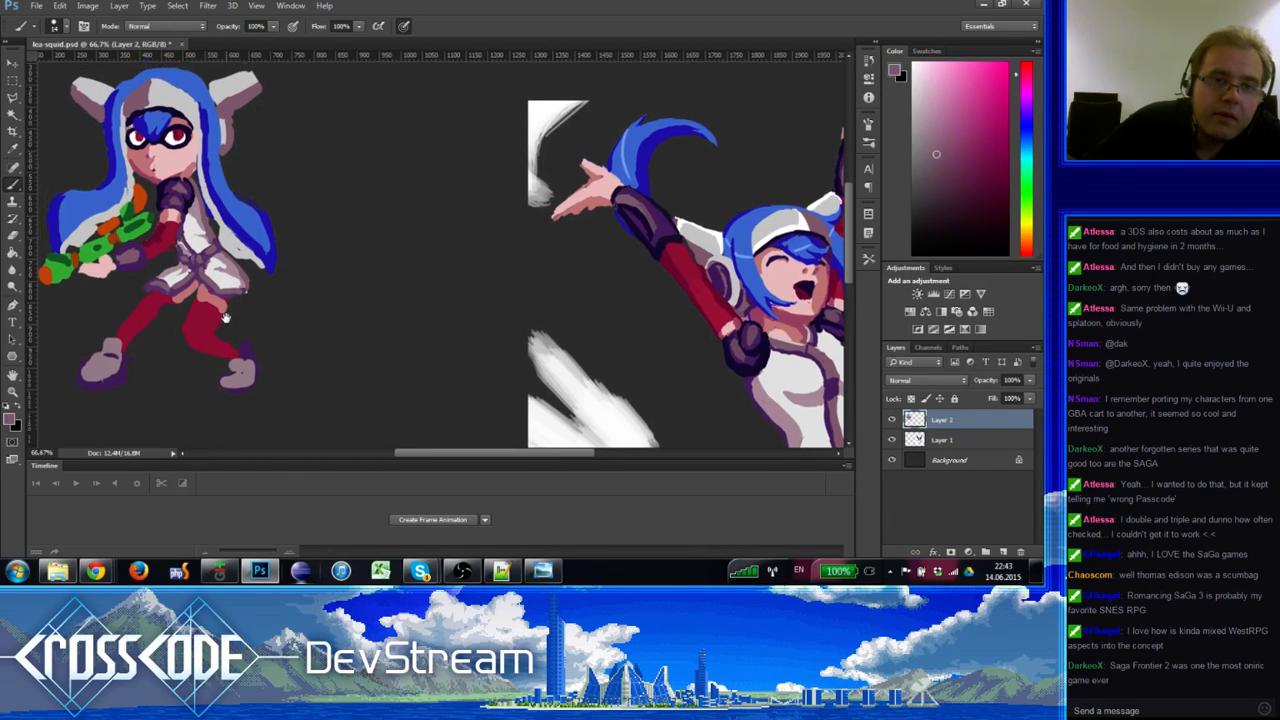
alt+click(212, 262)
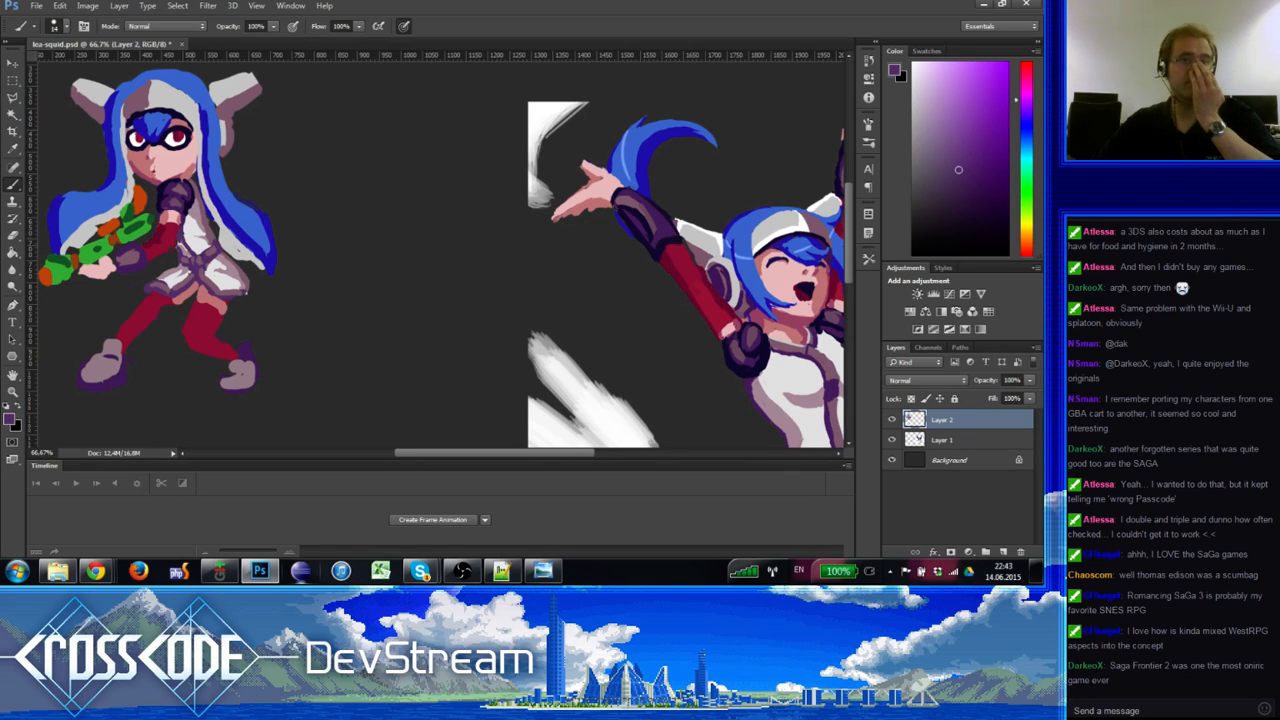
Step: Shade the upper outfit with near-white, pale mauve, pale pink and light grey
alt+click(196, 222)
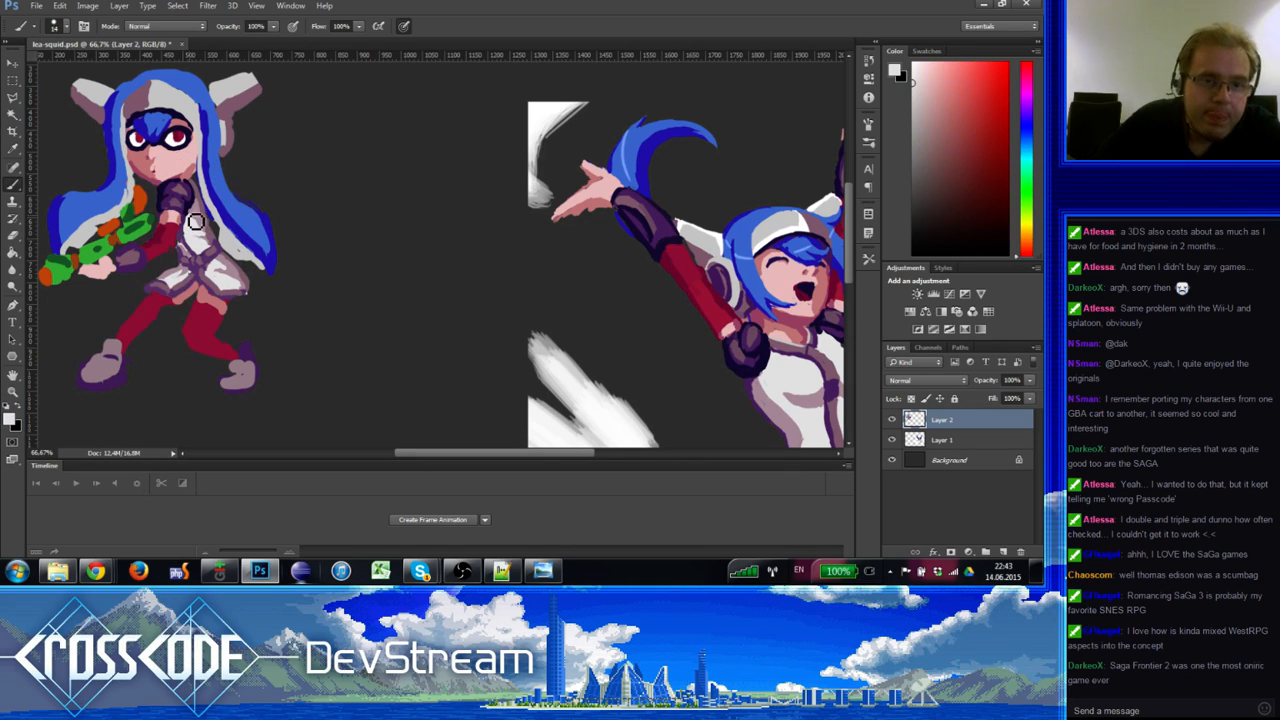
alt+click(208, 215)
alt+click(200, 206)
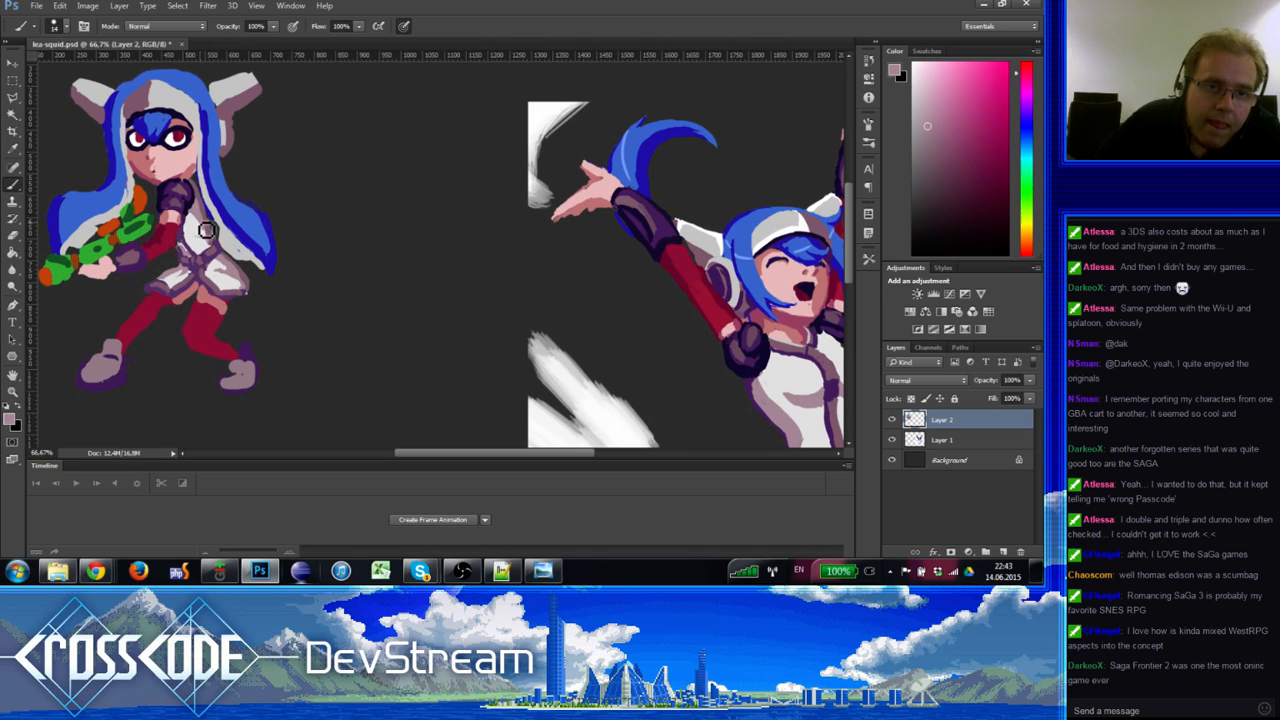
alt+click(194, 221)
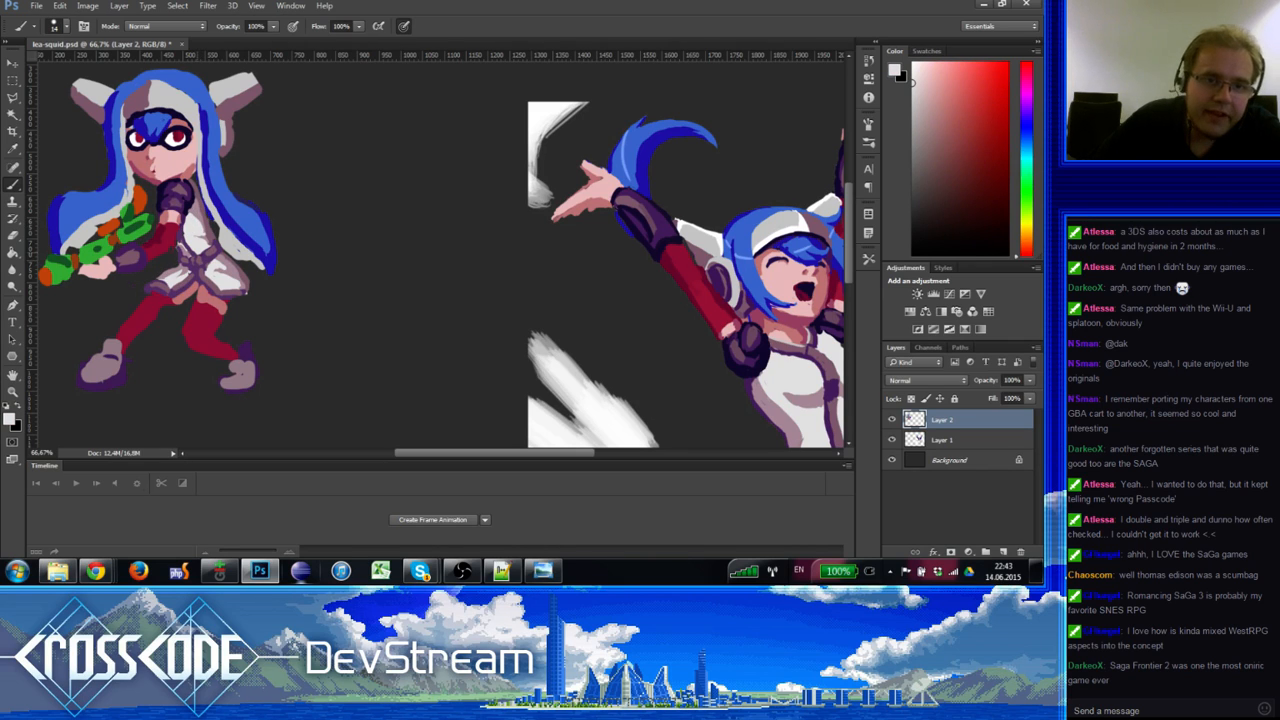
alt+click(207, 227)
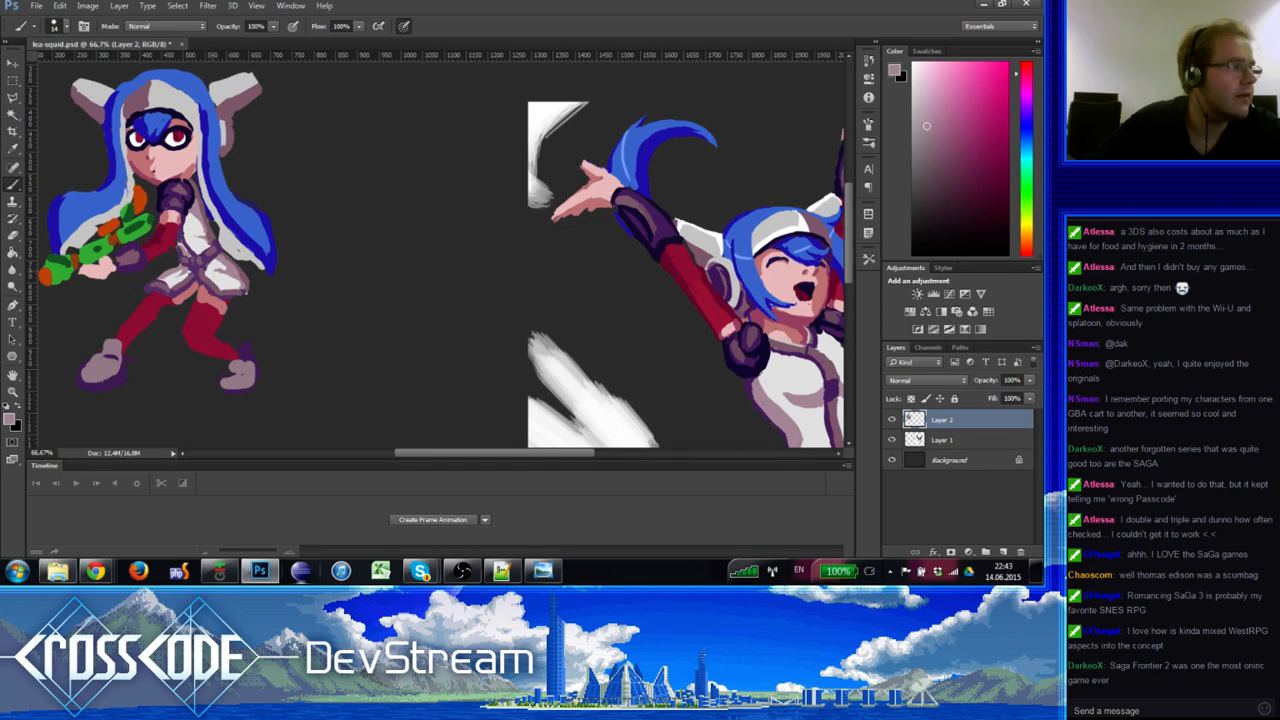
alt+click(238, 238)
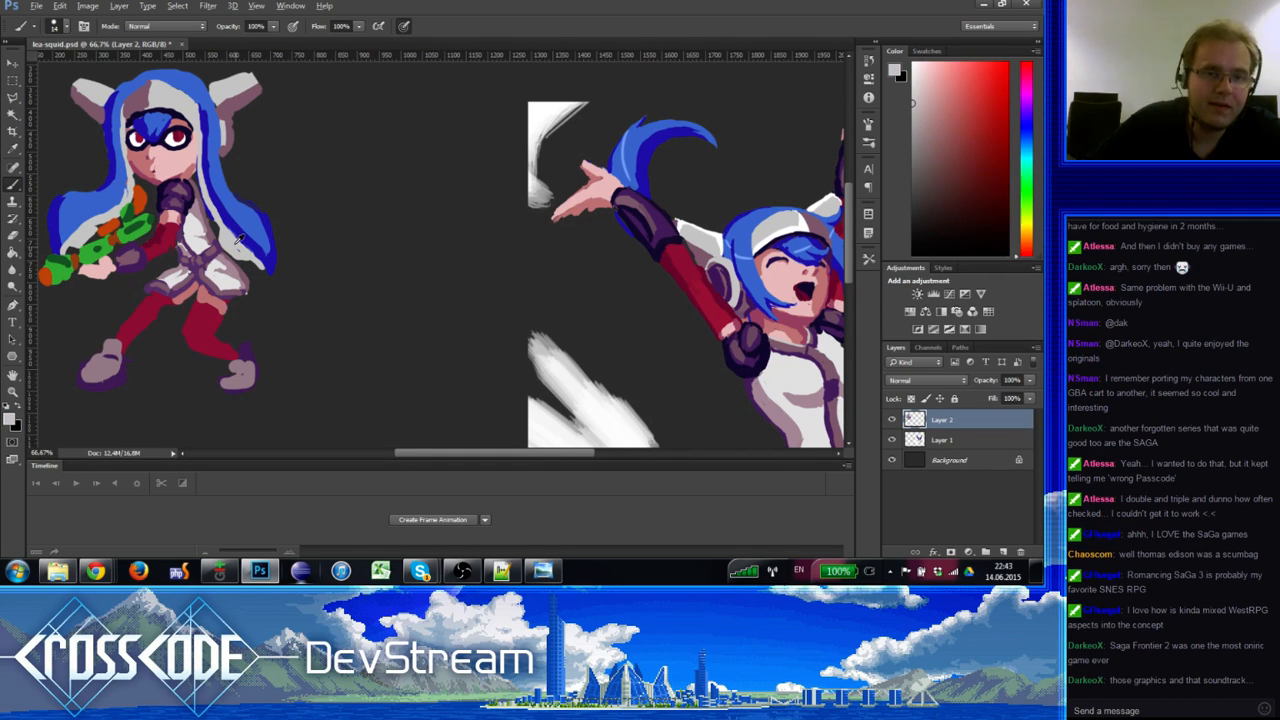
alt+click(232, 249)
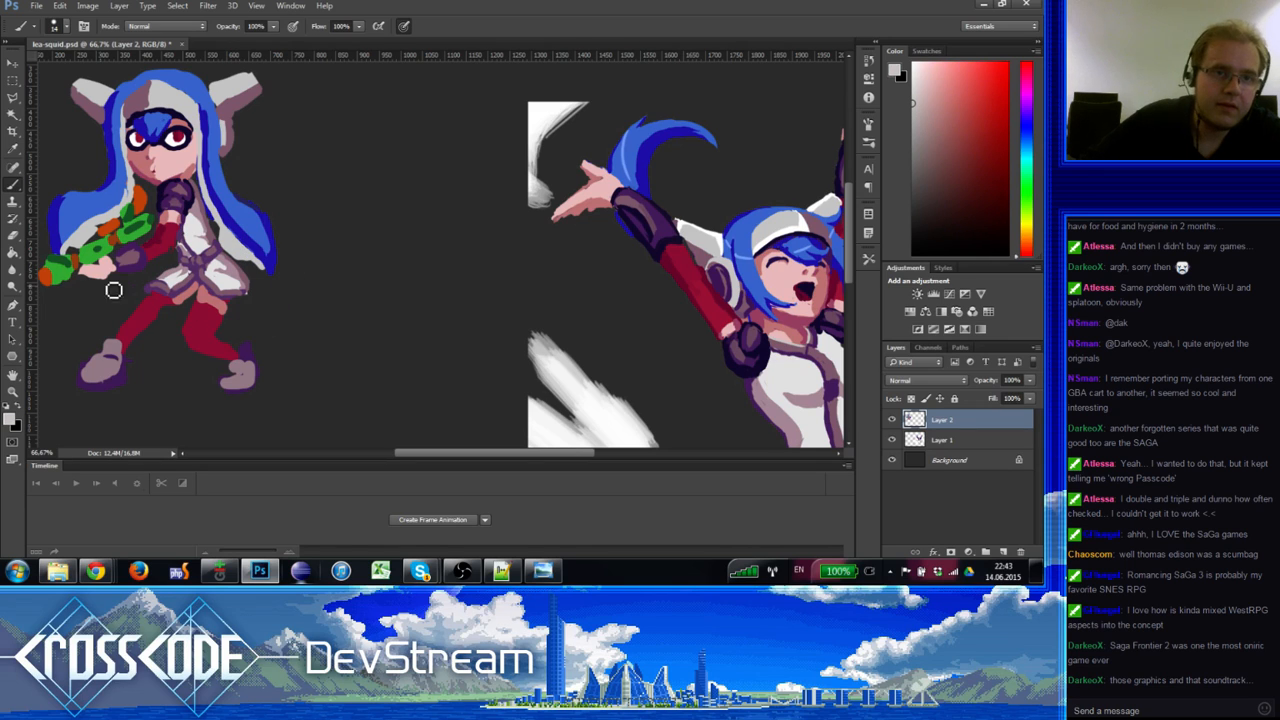
Step: Touch up the dress edge using skin pink, light grey and pale pink
alt+click(140, 119)
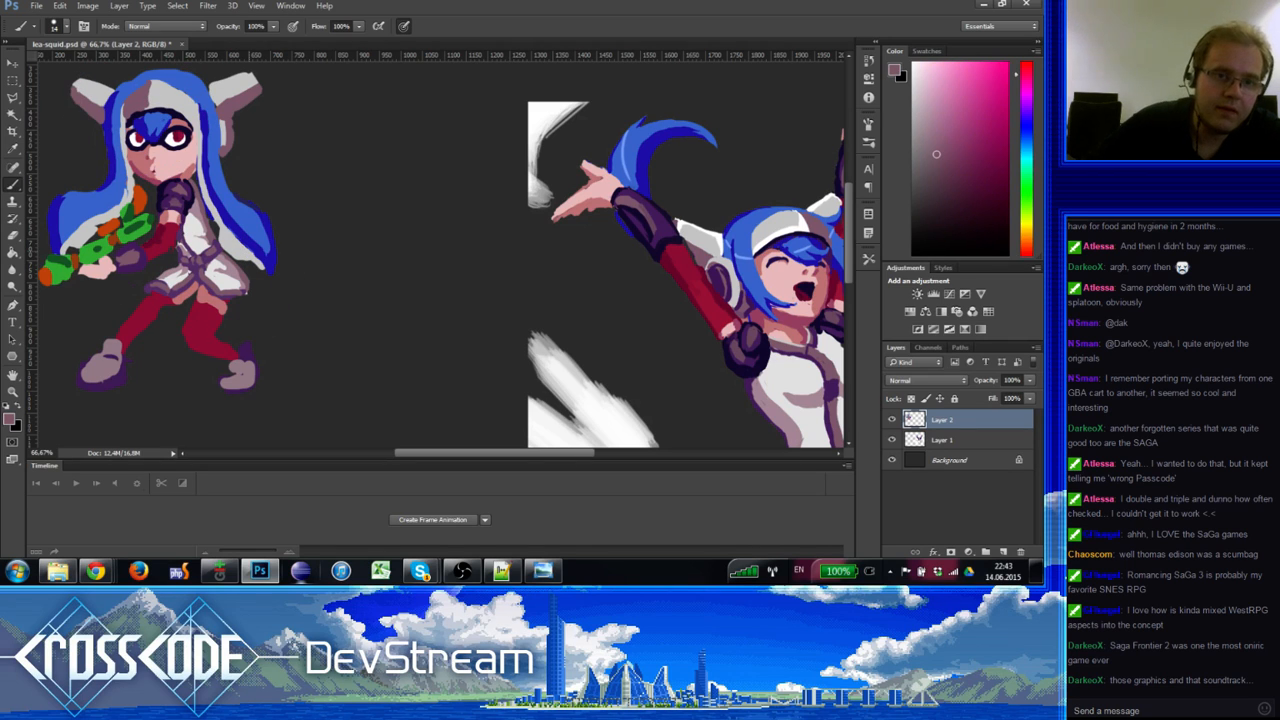
alt+click(229, 244)
alt+click(229, 250)
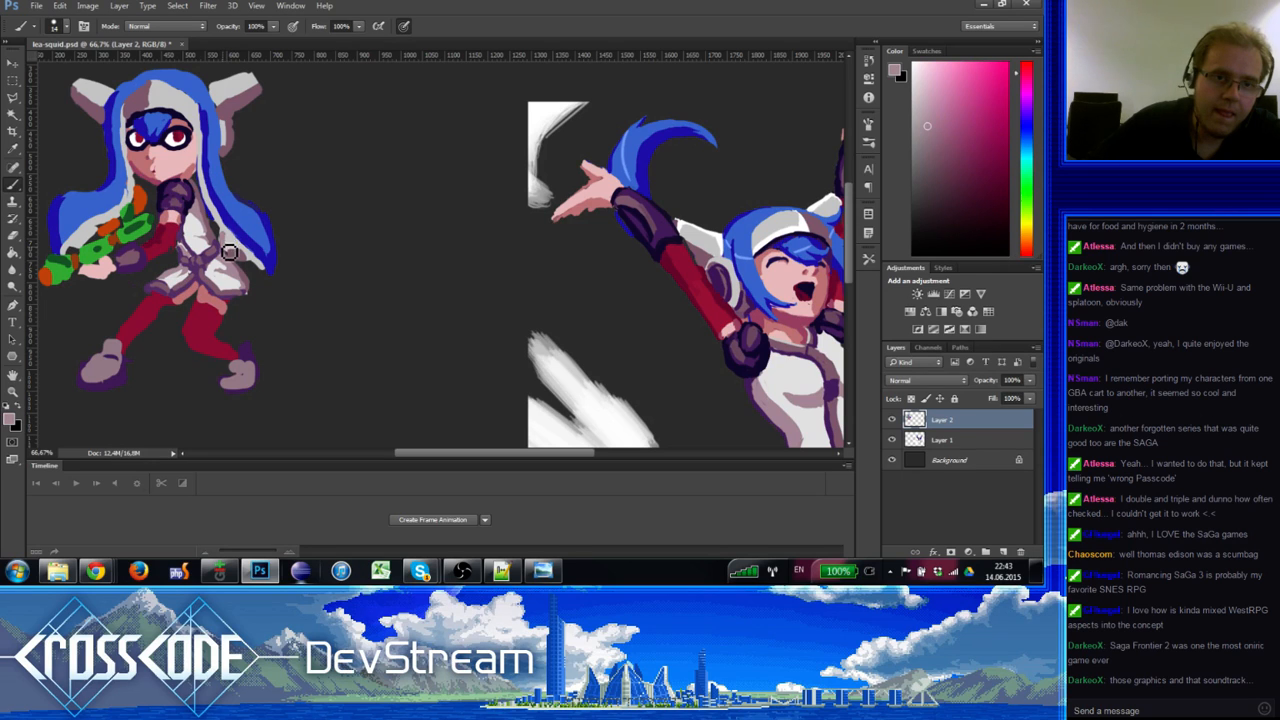
alt+click(233, 244)
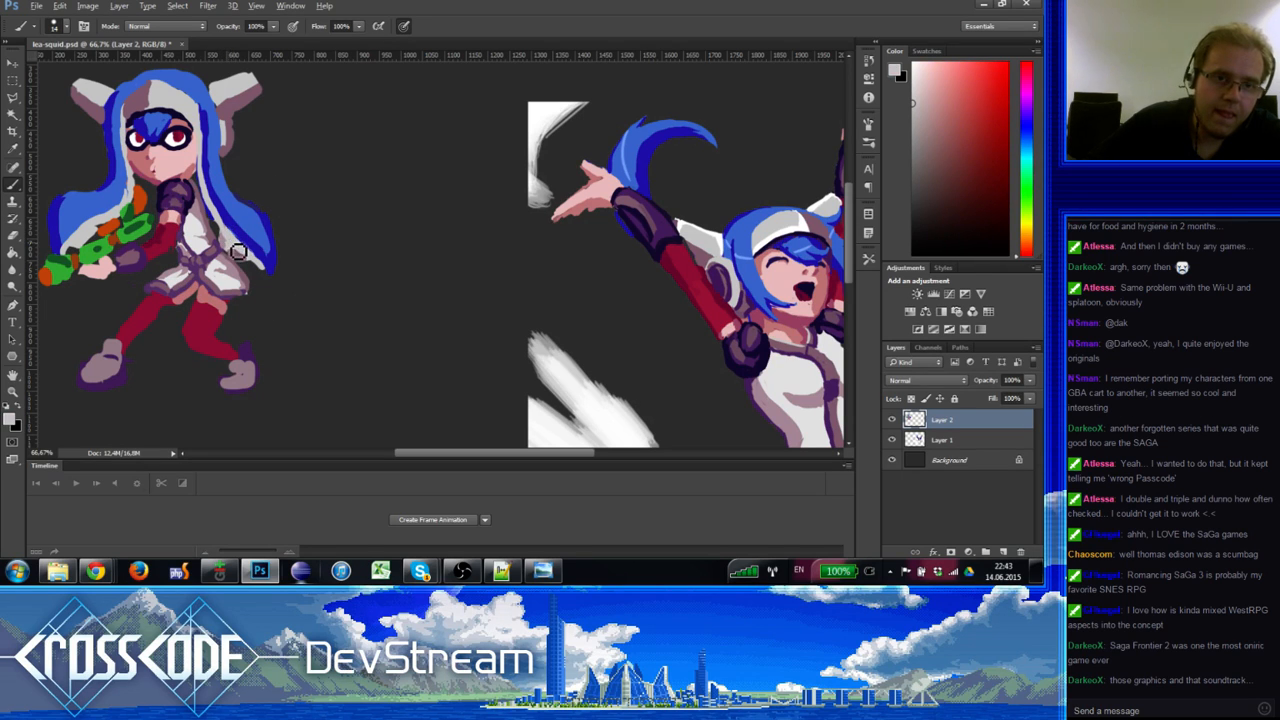
alt+click(234, 256)
alt+click(243, 256)
drag(237, 249, 256, 267)
Step: Refine the dress with pale pink, near-white and pink-magenta tones
alt+click(241, 257)
alt+click(232, 236)
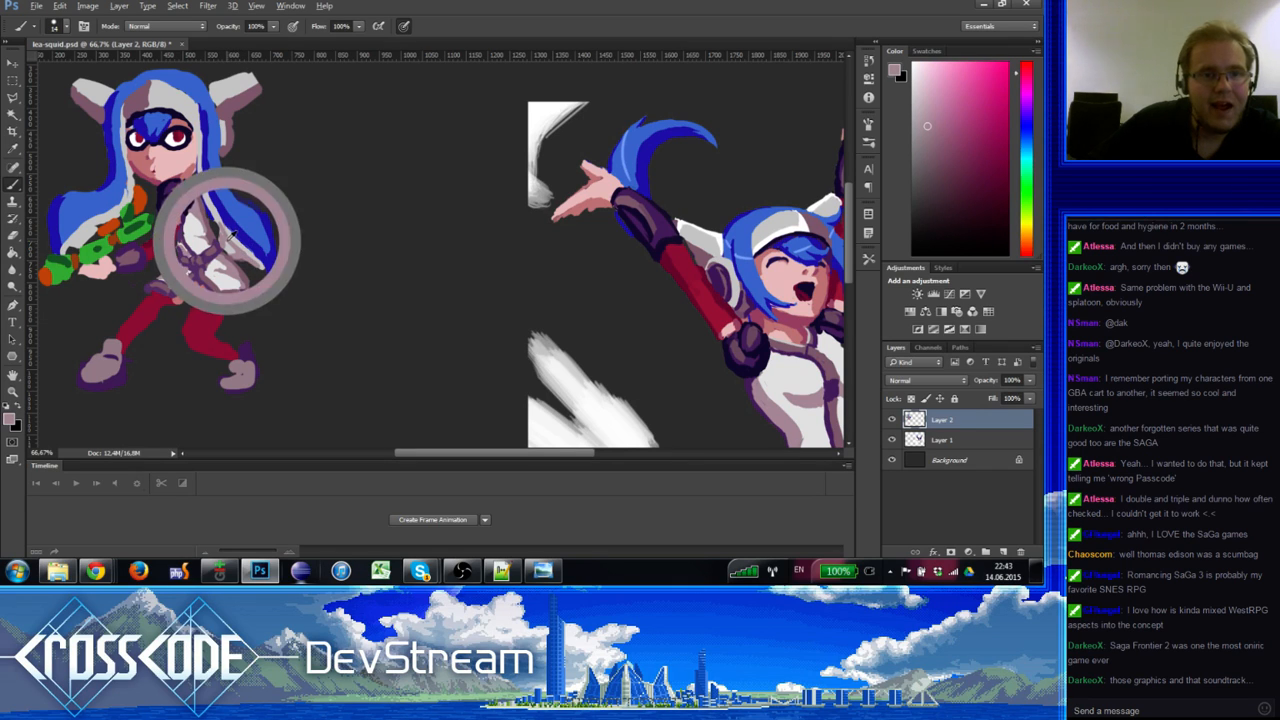
alt+click(232, 236)
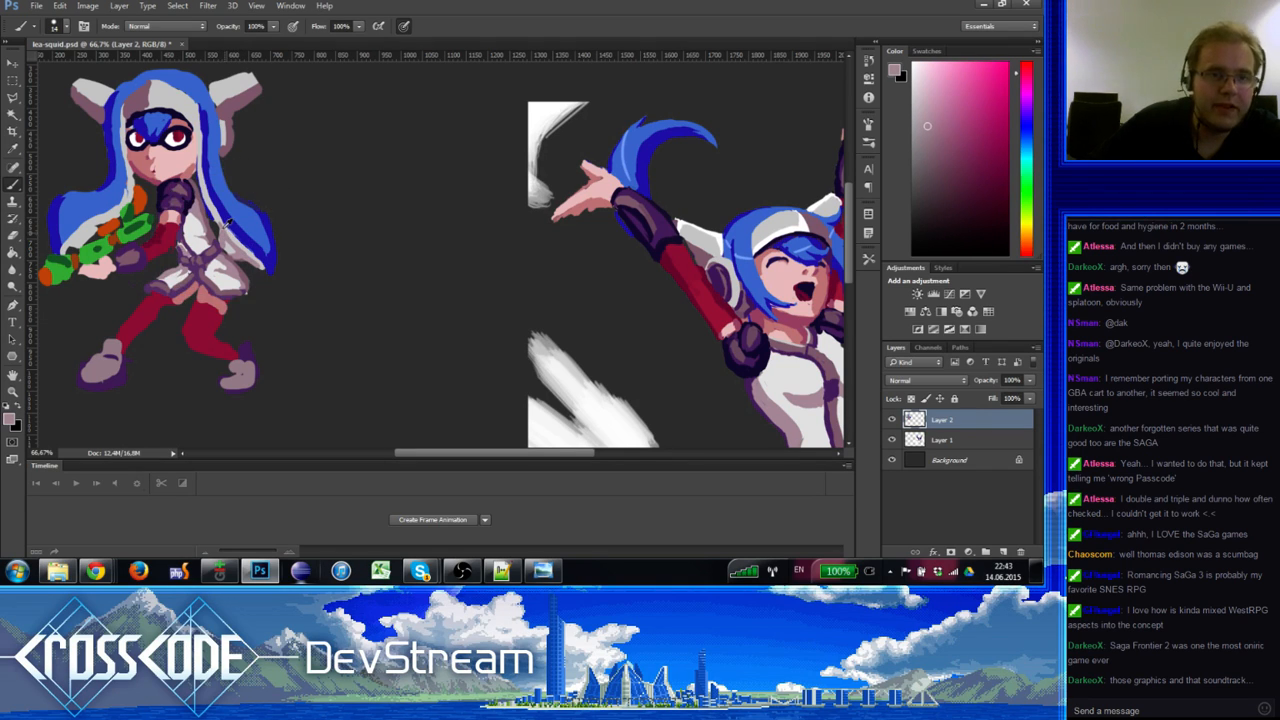
alt+click(232, 237)
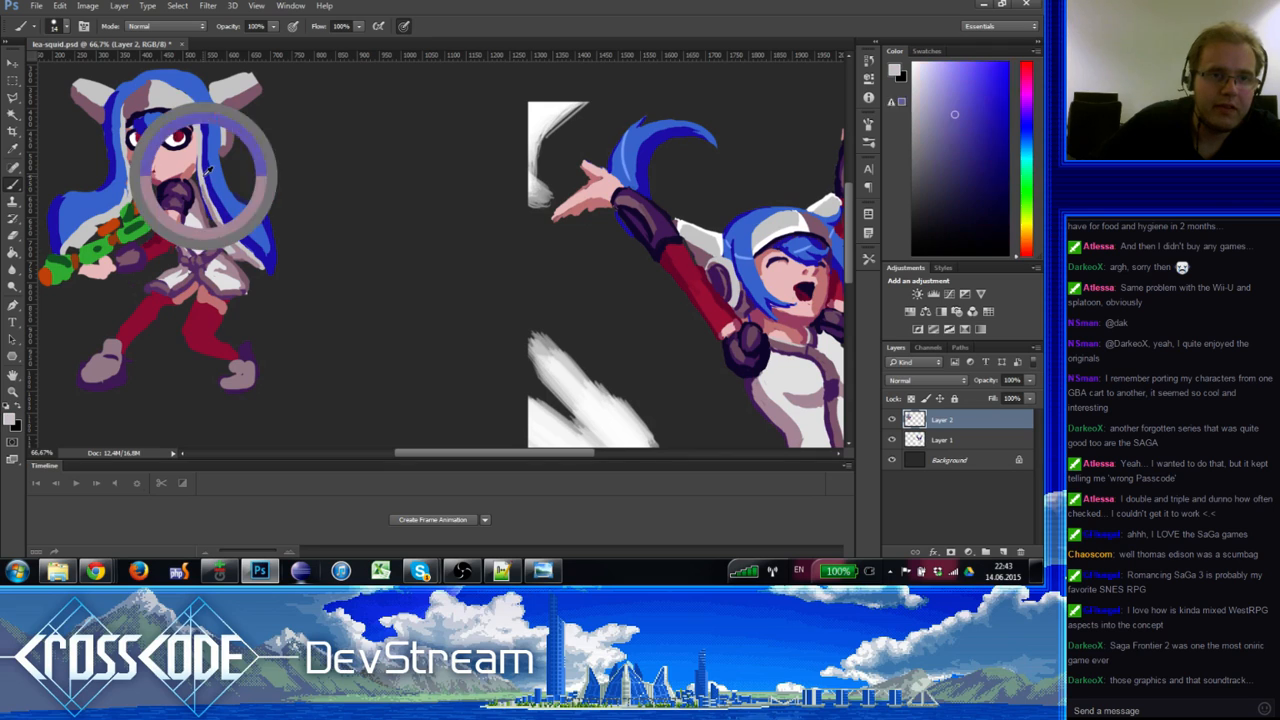
alt+click(232, 236)
alt+click(232, 240)
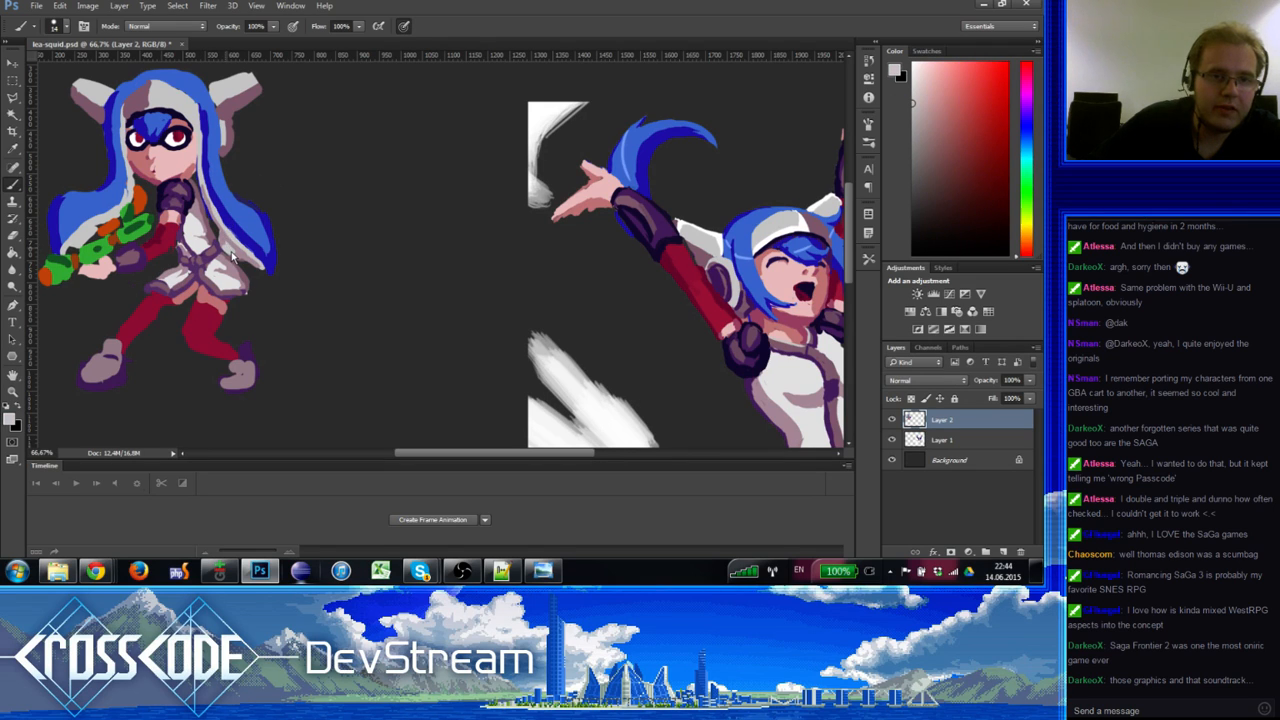
alt+click(225, 239)
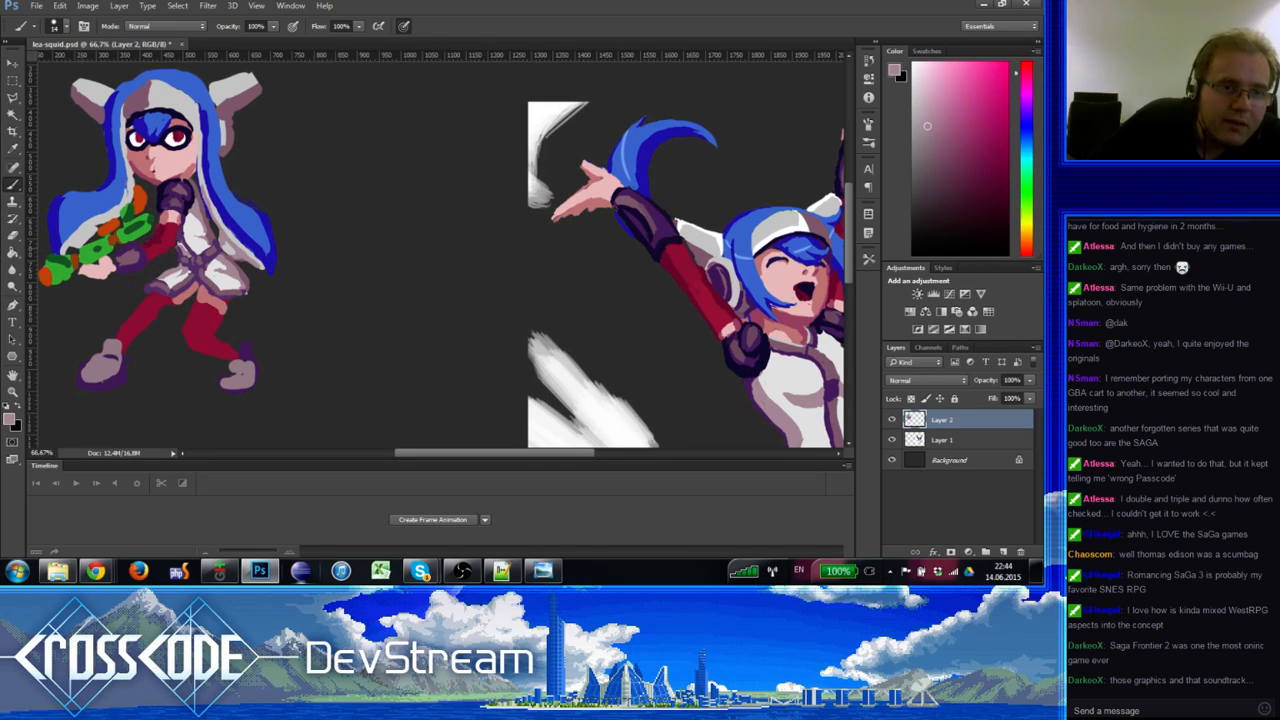
Step: Pick up the chibi's hair blue as the painting colour after a quick Eraser toggle
key(e)
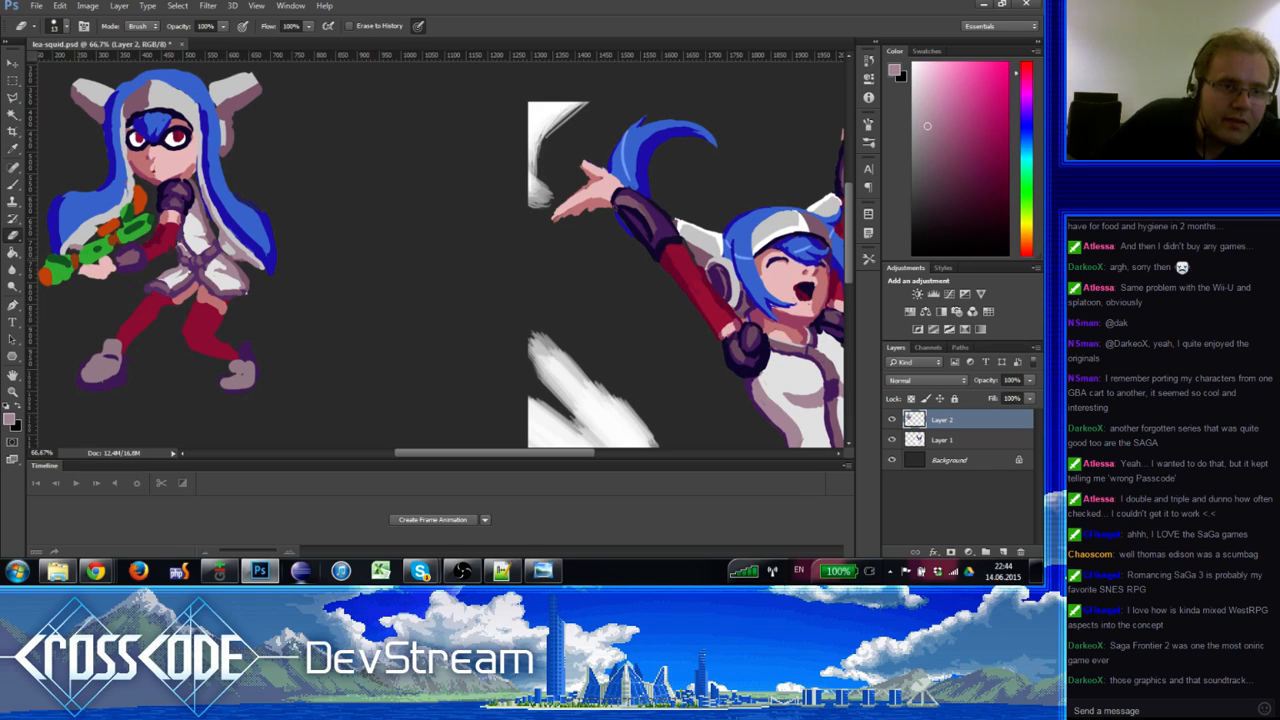
key(b)
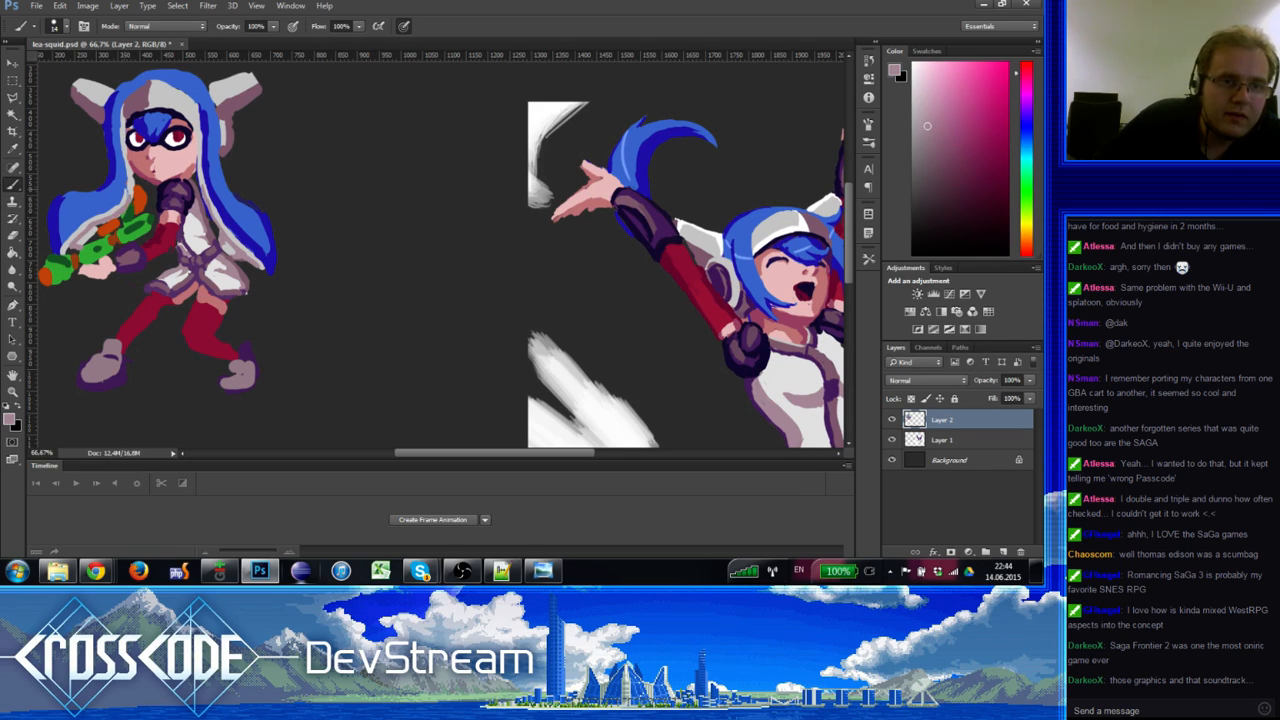
alt+click(121, 201)
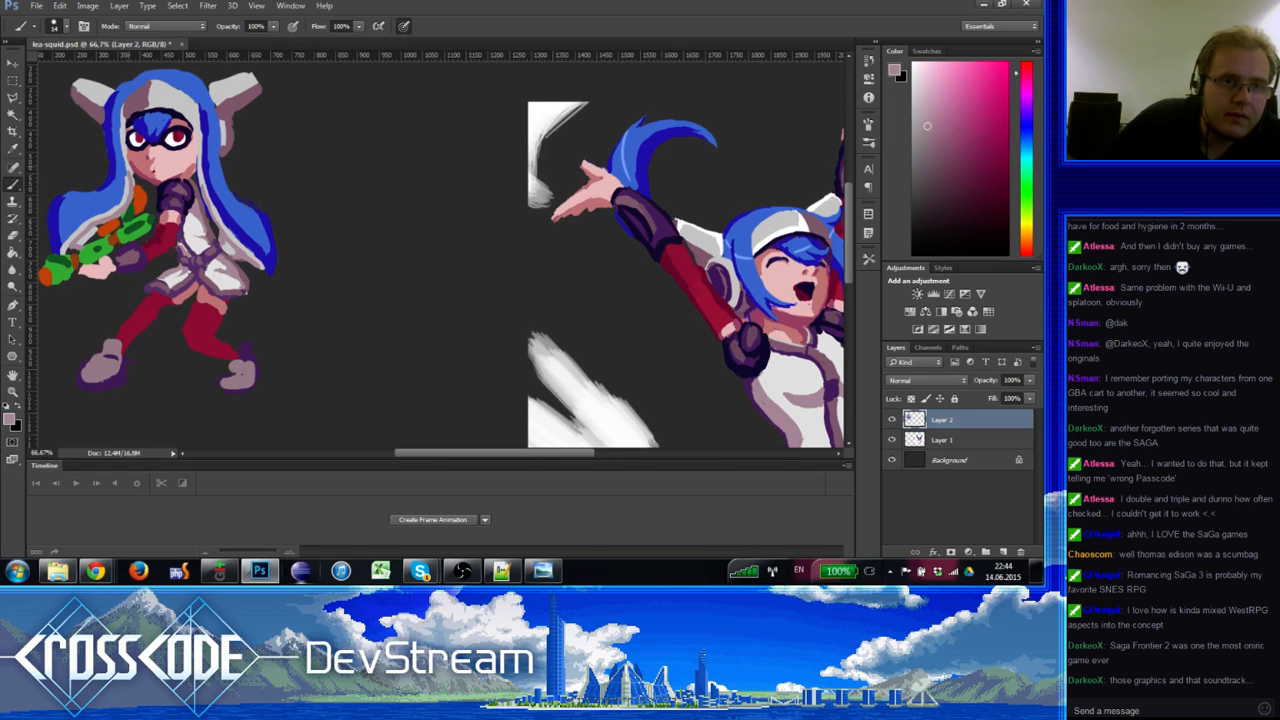
alt+click(129, 185)
alt+click(108, 186)
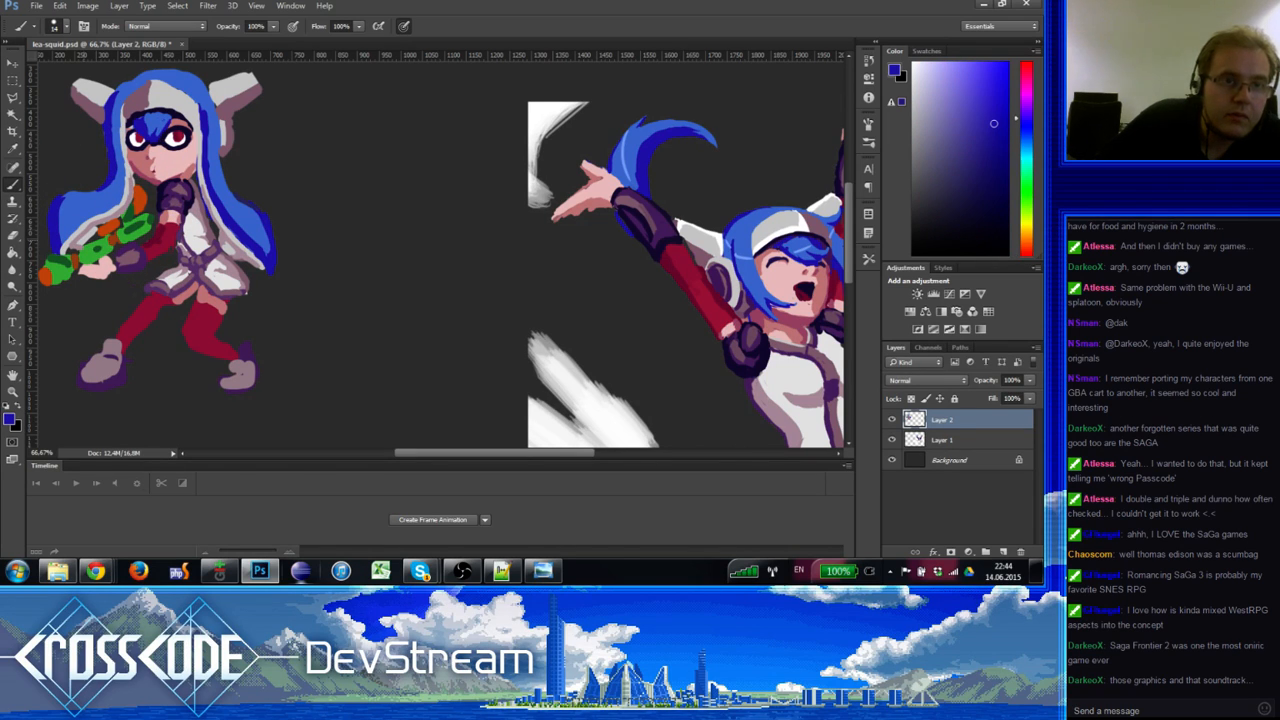
Step: Dot darker blue-violet suction cups along the left and right tentacles, alternating sampled hair blues
alt+click(105, 197)
alt+click(118, 168)
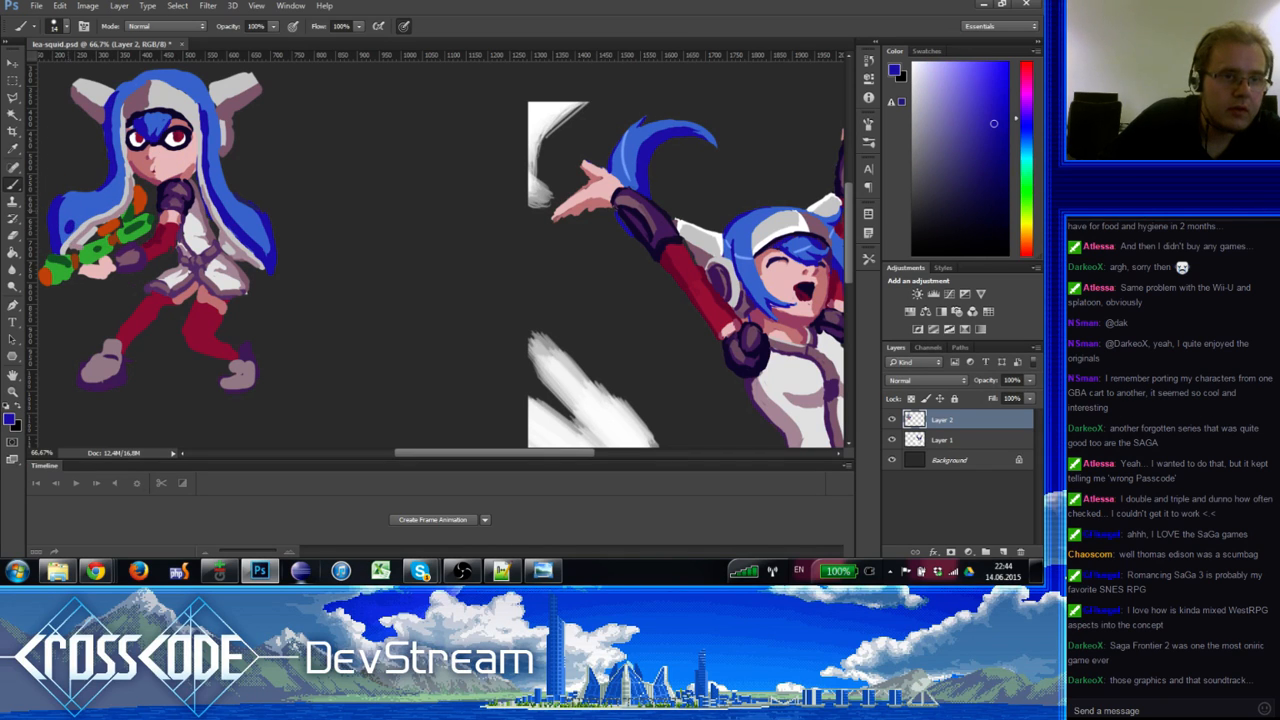
alt+click(63, 212)
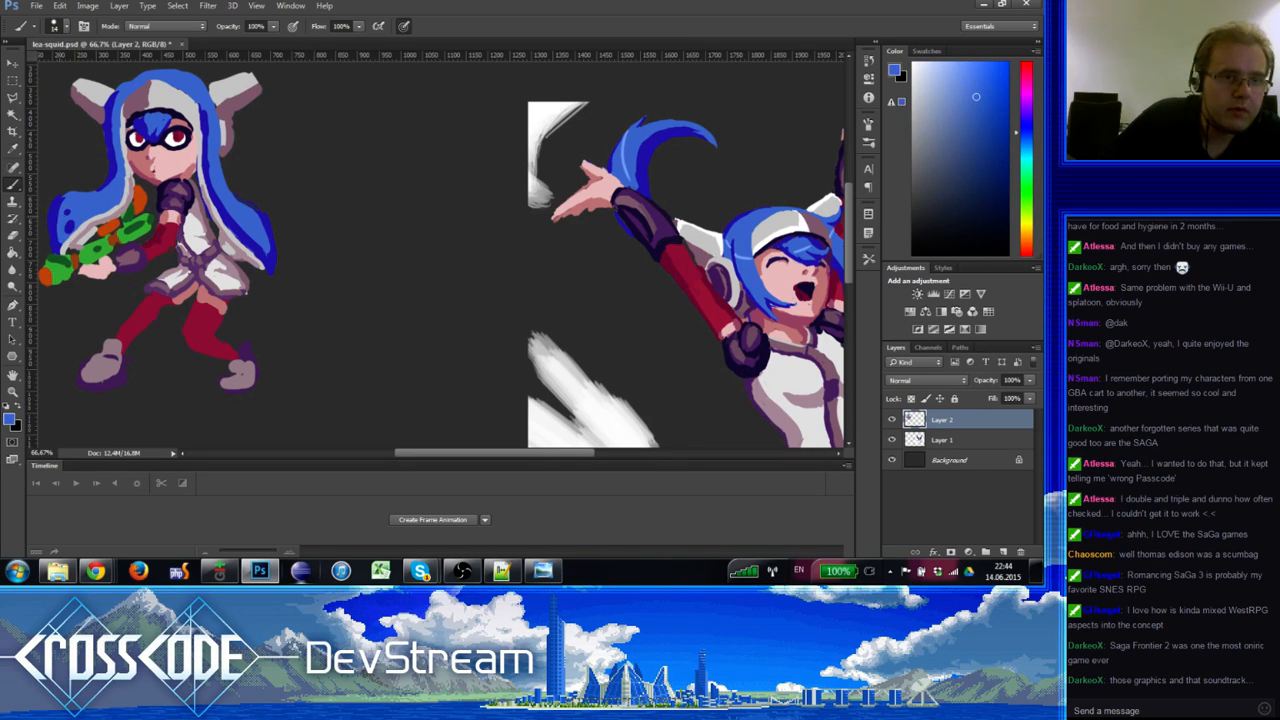
alt+click(62, 213)
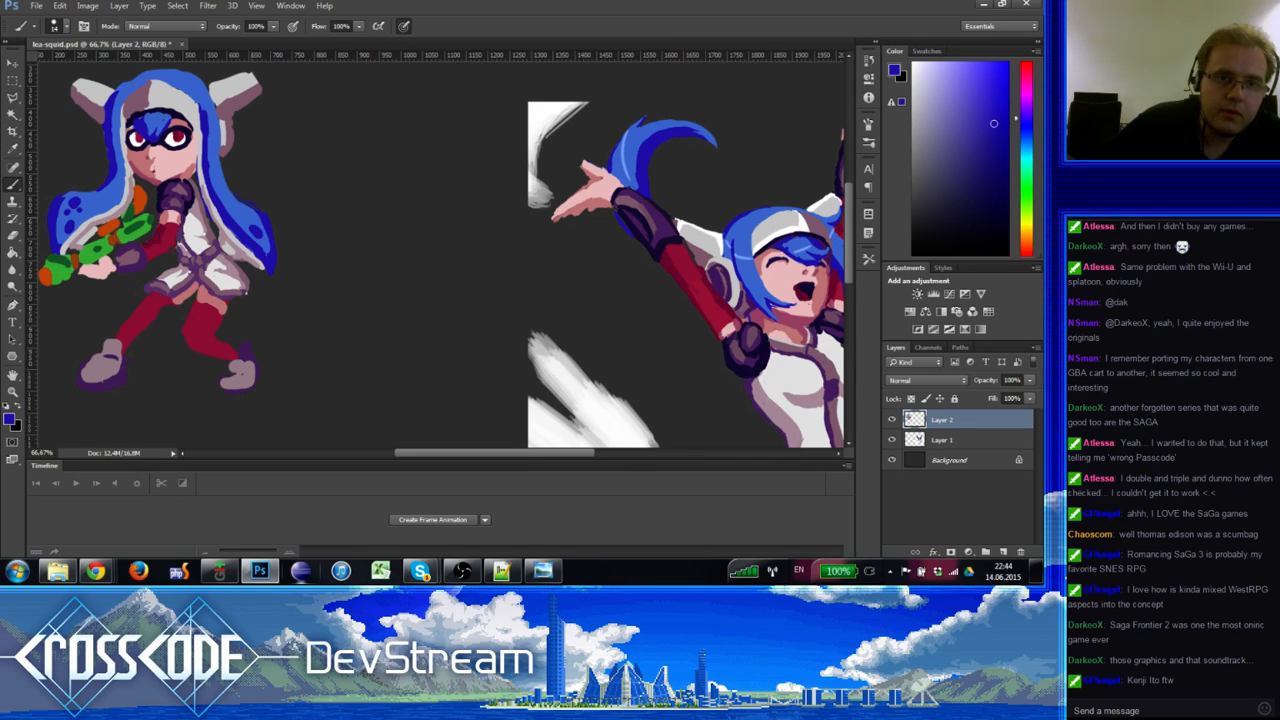
alt+click(246, 209)
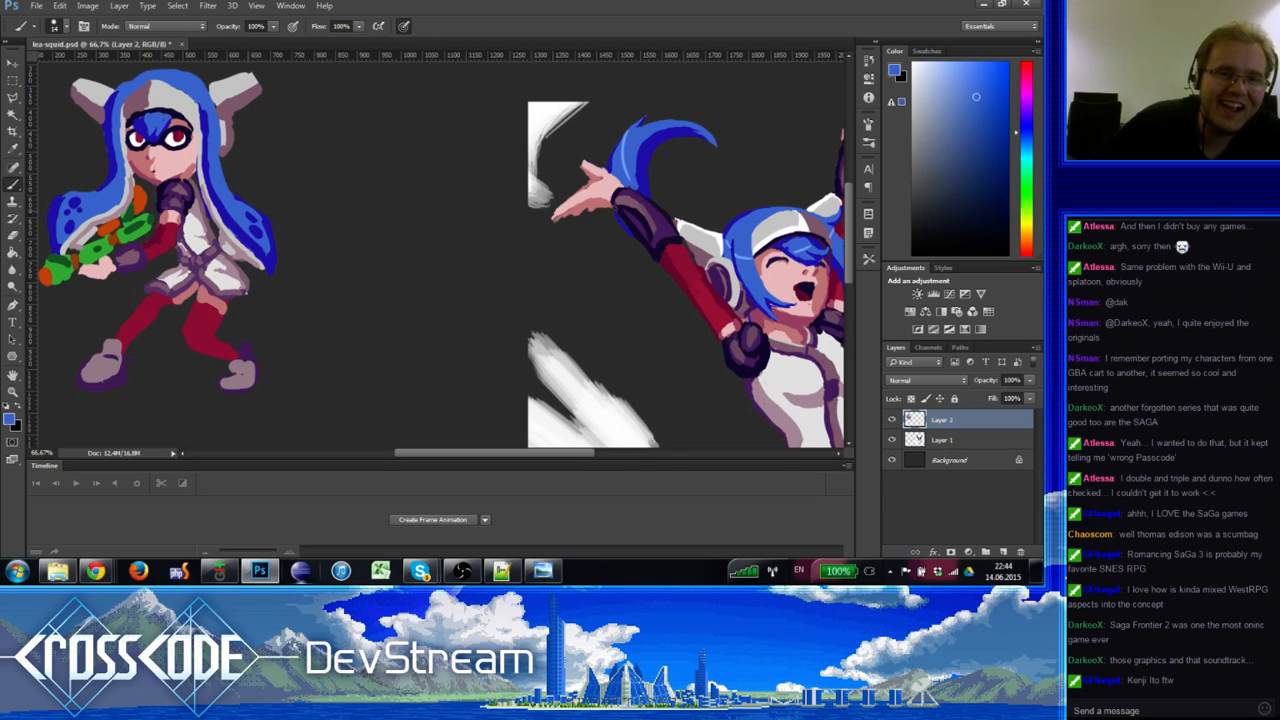
alt+click(257, 213)
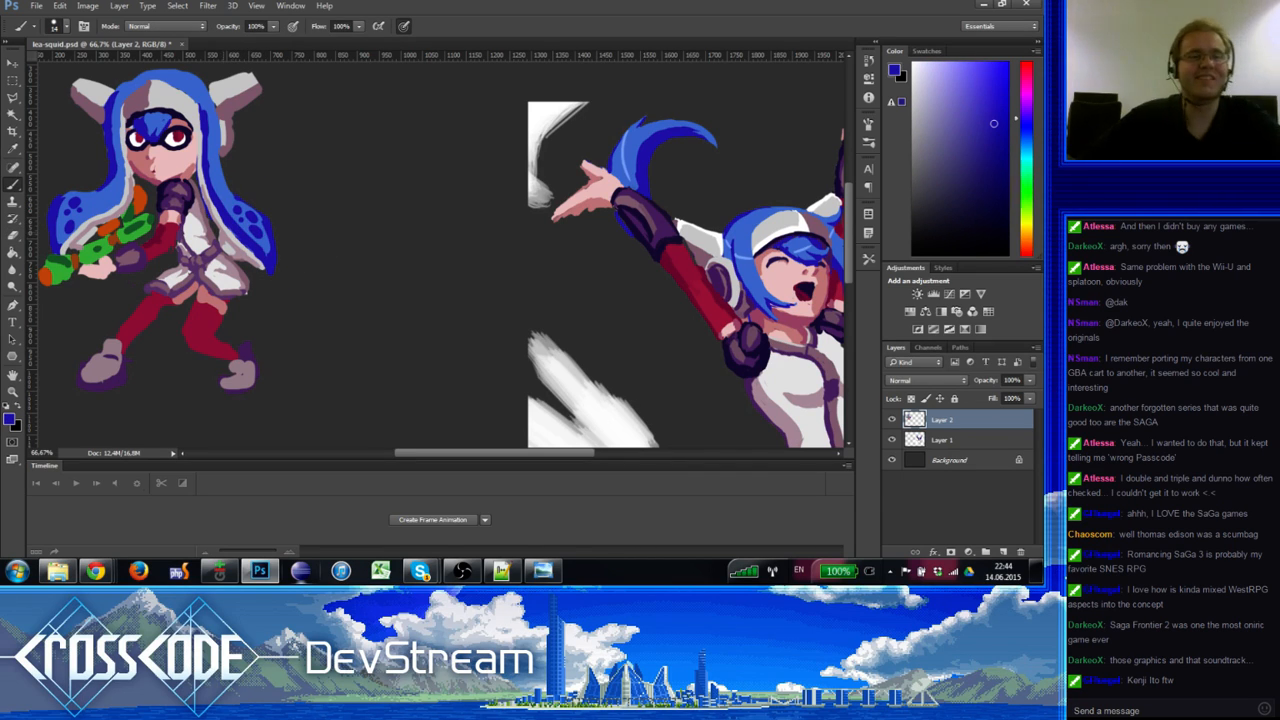
alt+click(63, 224)
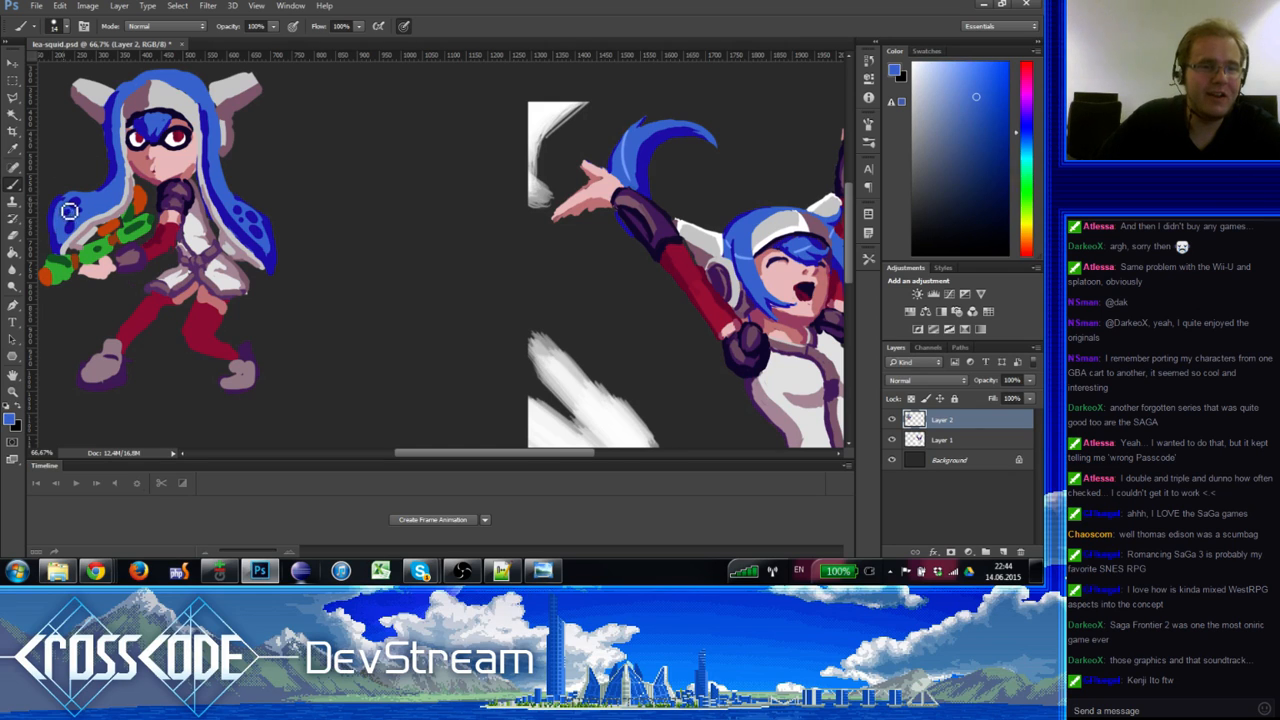
alt+click(62, 228)
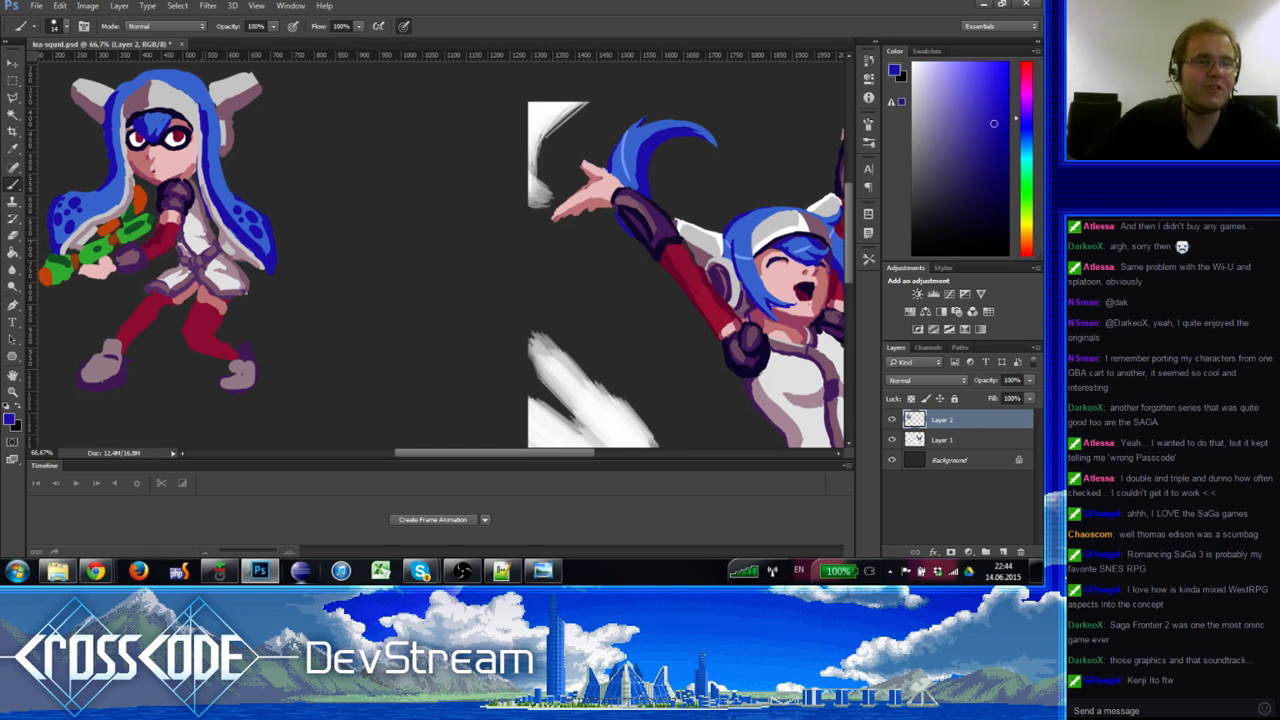
alt+click(262, 222)
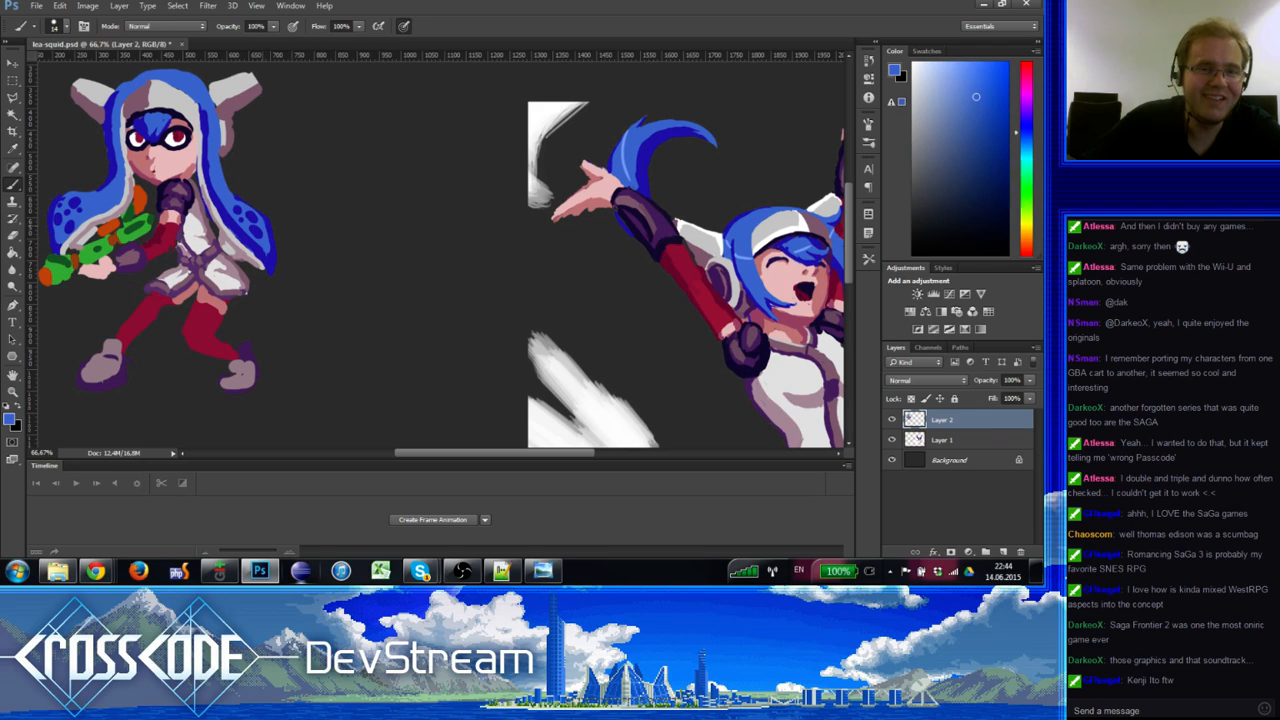
Step: Brush dark blue over the forehead fringe
key(e)
key(b)
drag(126, 190, 162, 230)
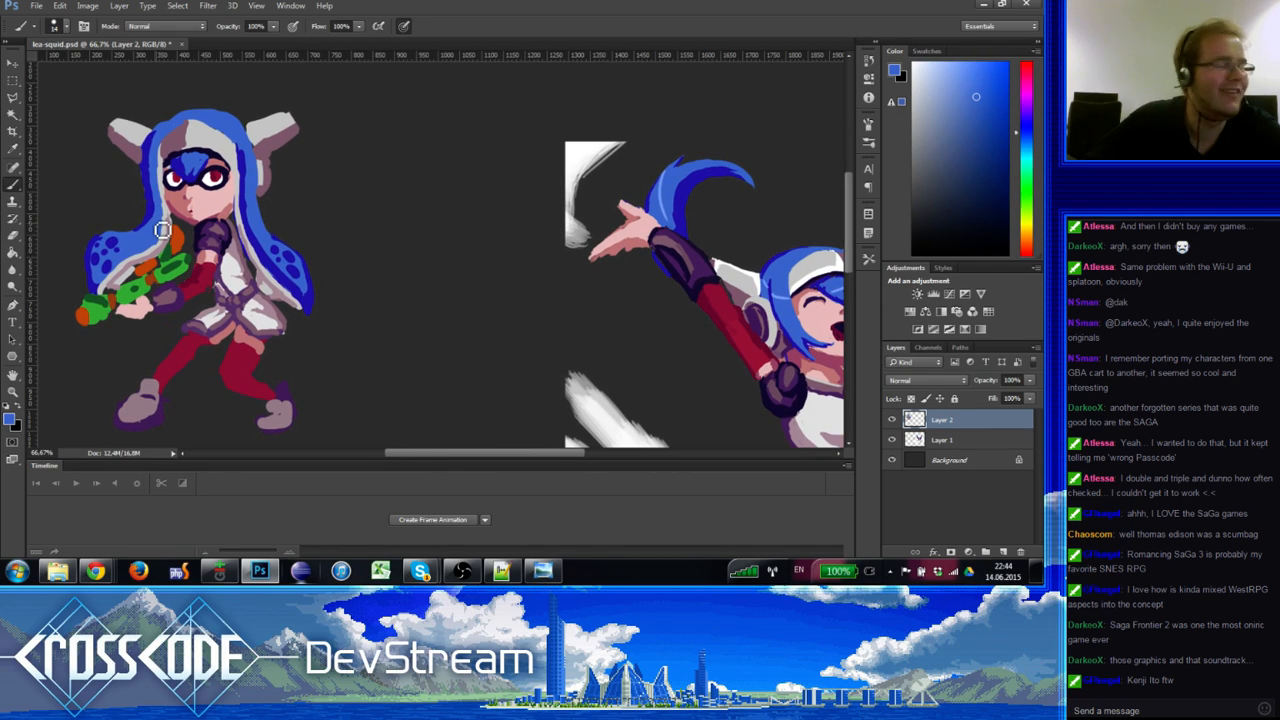
alt+click(190, 157)
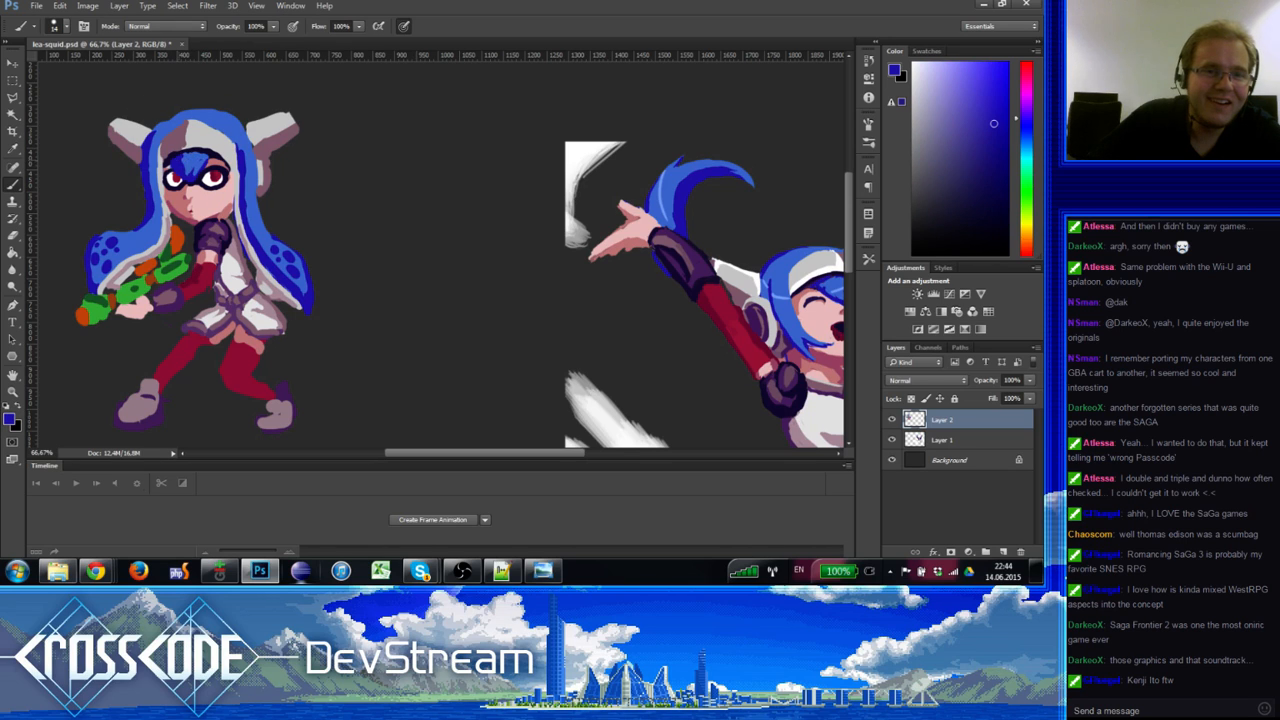
alt+click(180, 168)
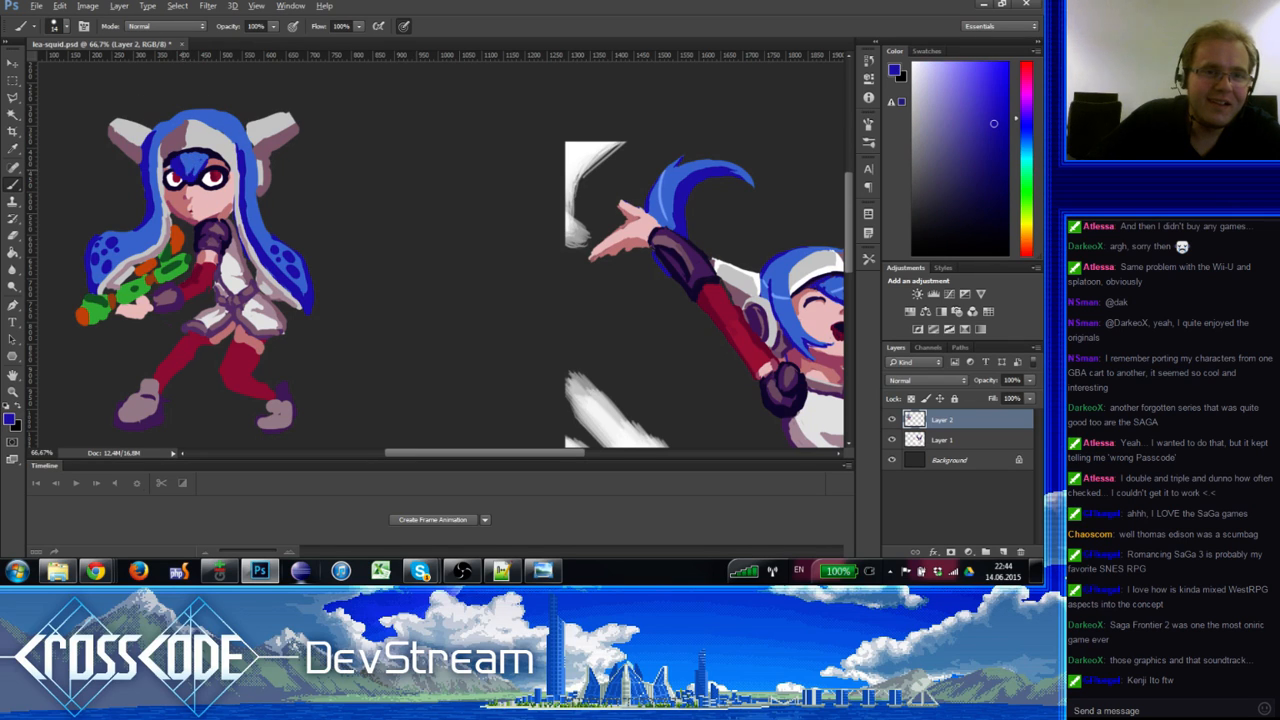
drag(197, 165, 199, 178)
alt+click(194, 159)
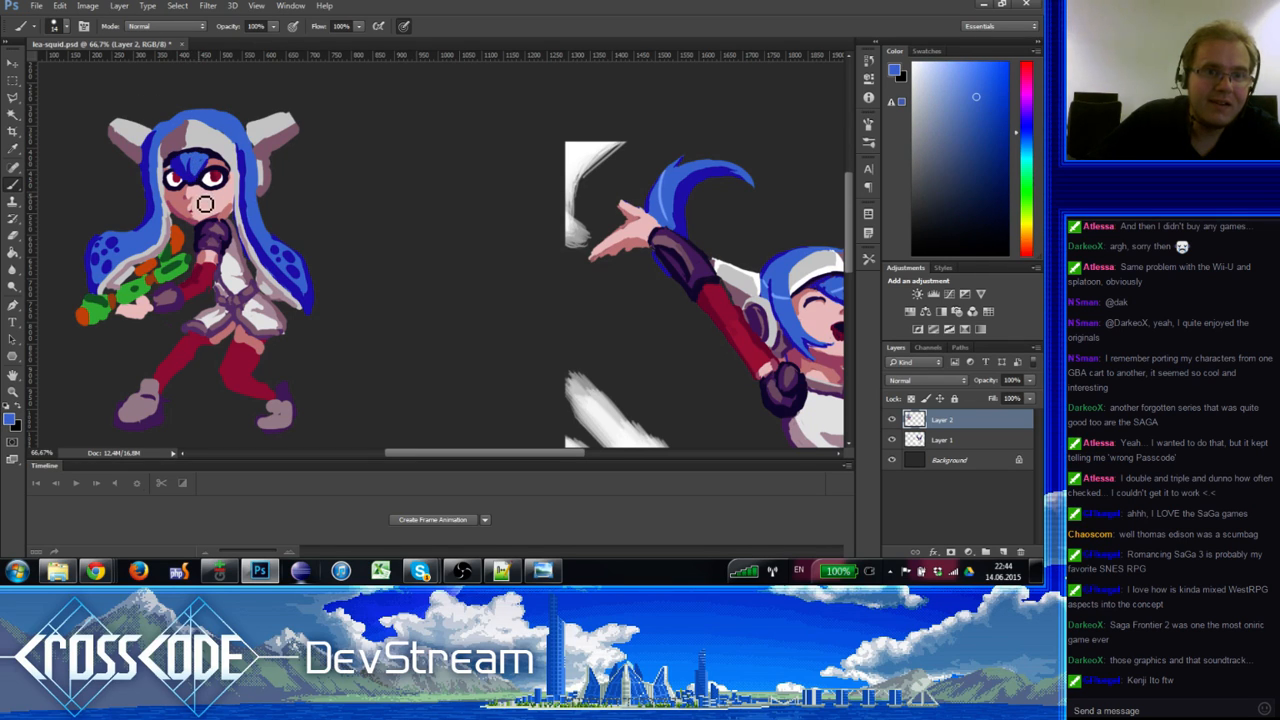
alt+click(200, 172)
Step: Refine the fringe shading with near-black navy, saturated blue and lighter hair blues
alt+click(203, 170)
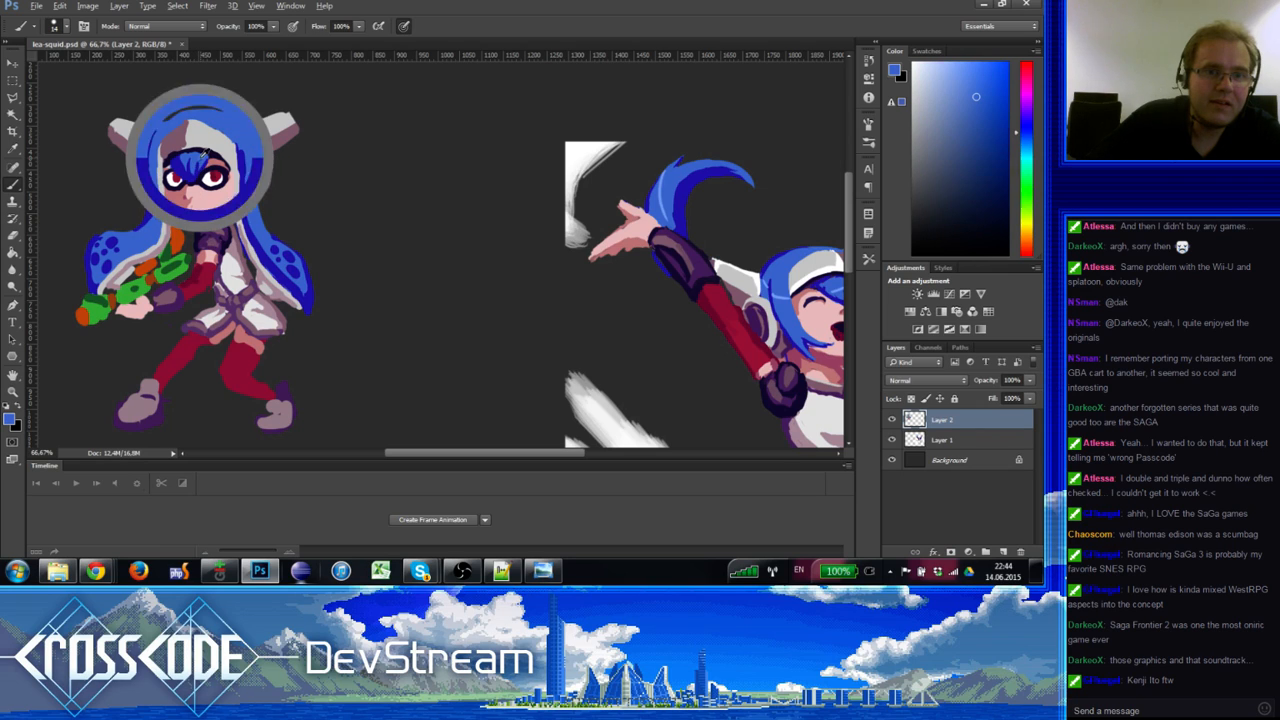
alt+click(199, 176)
alt+click(197, 181)
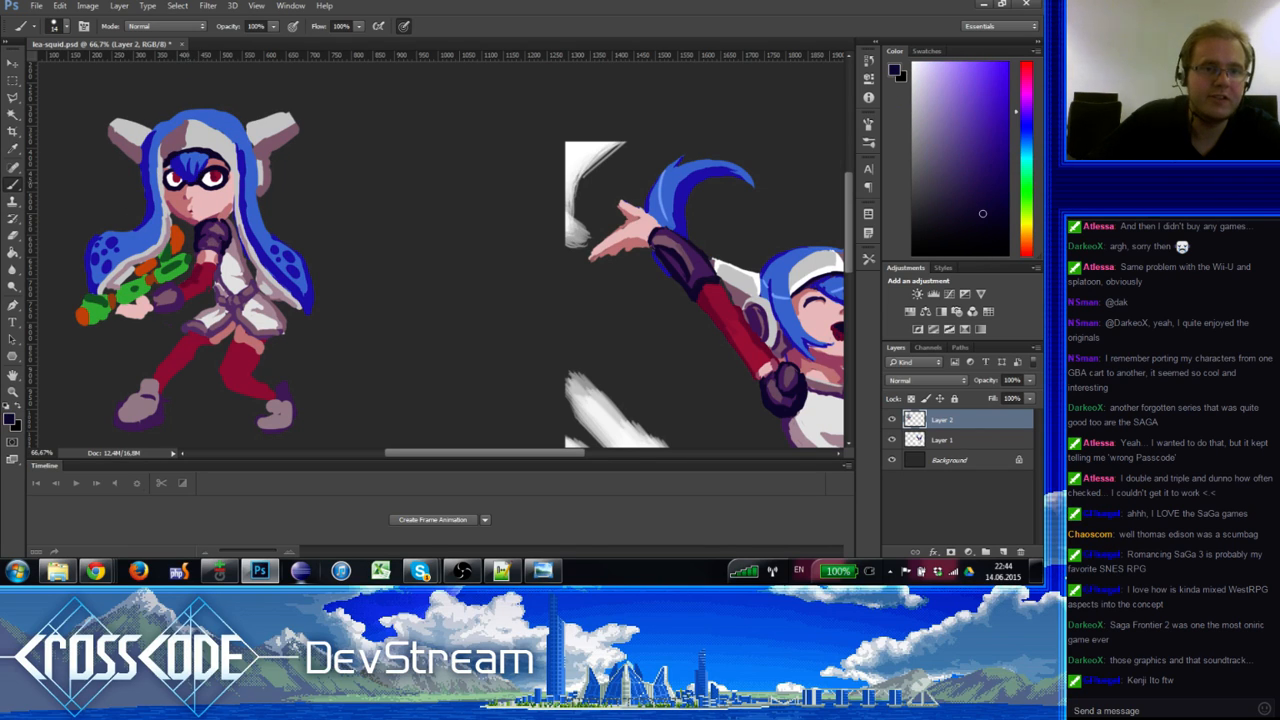
alt+click(195, 186)
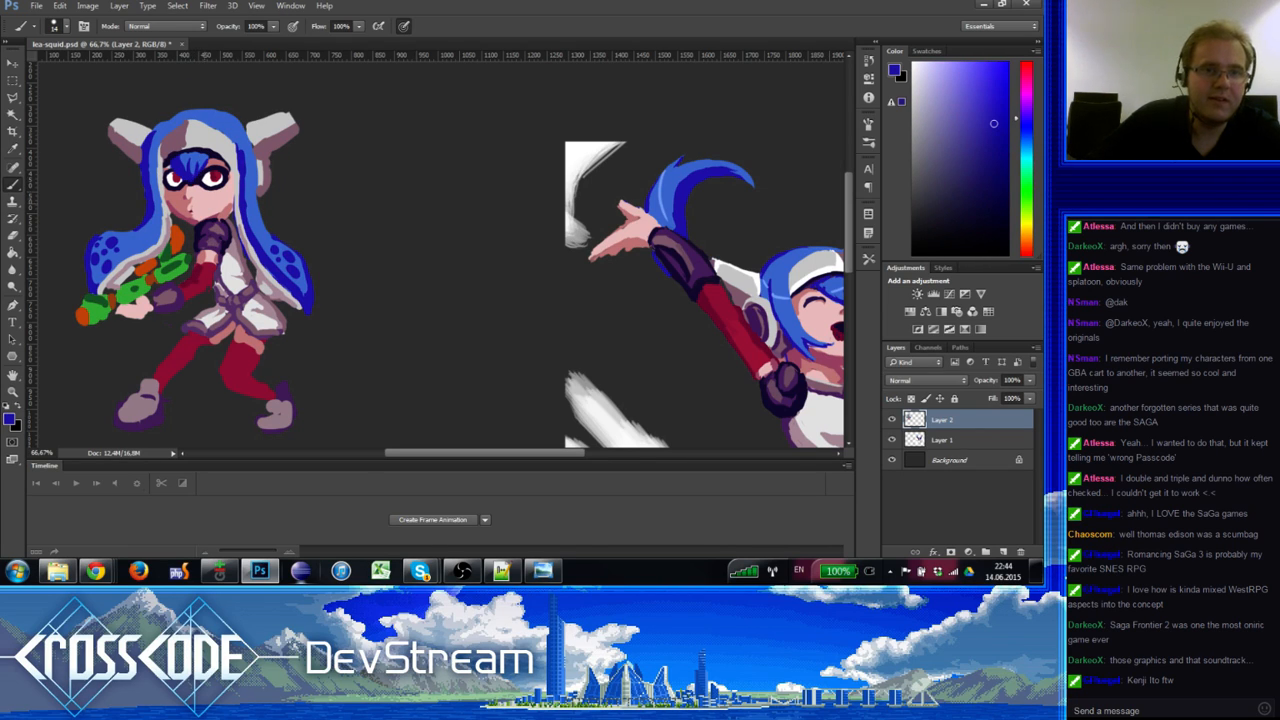
alt+click(158, 139)
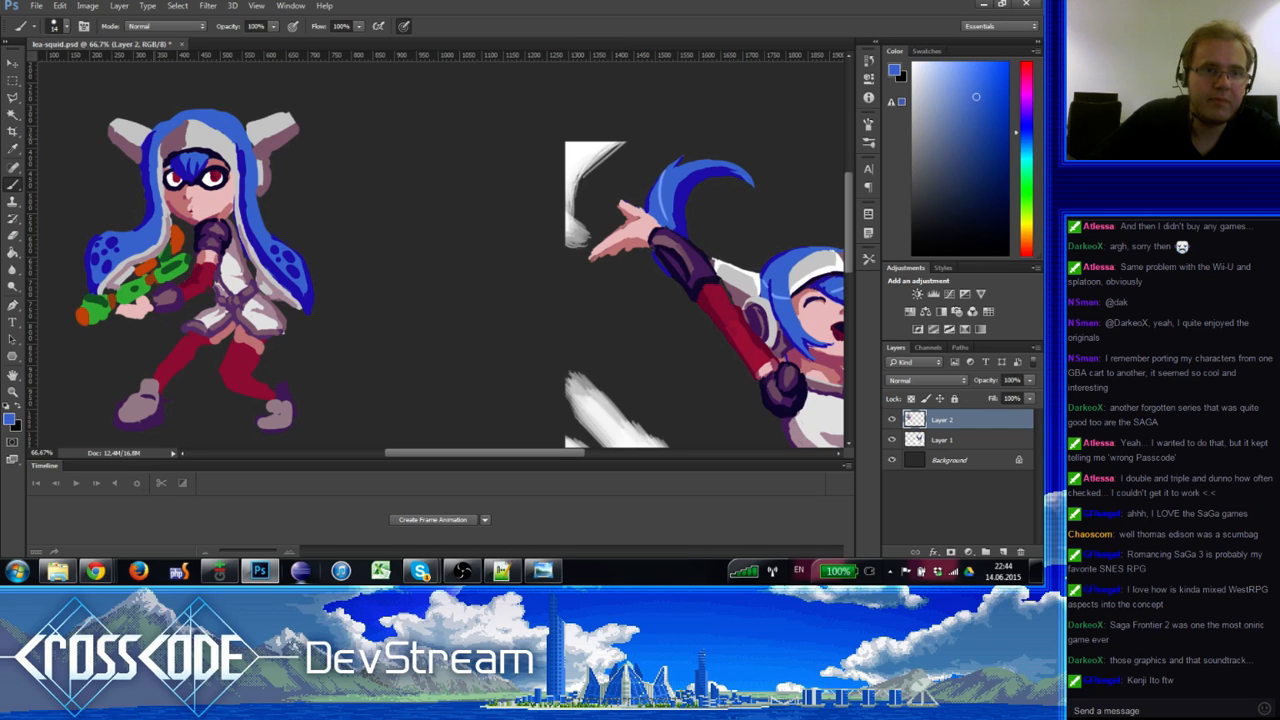
alt+click(155, 140)
alt+click(172, 124)
drag(197, 207, 191, 198)
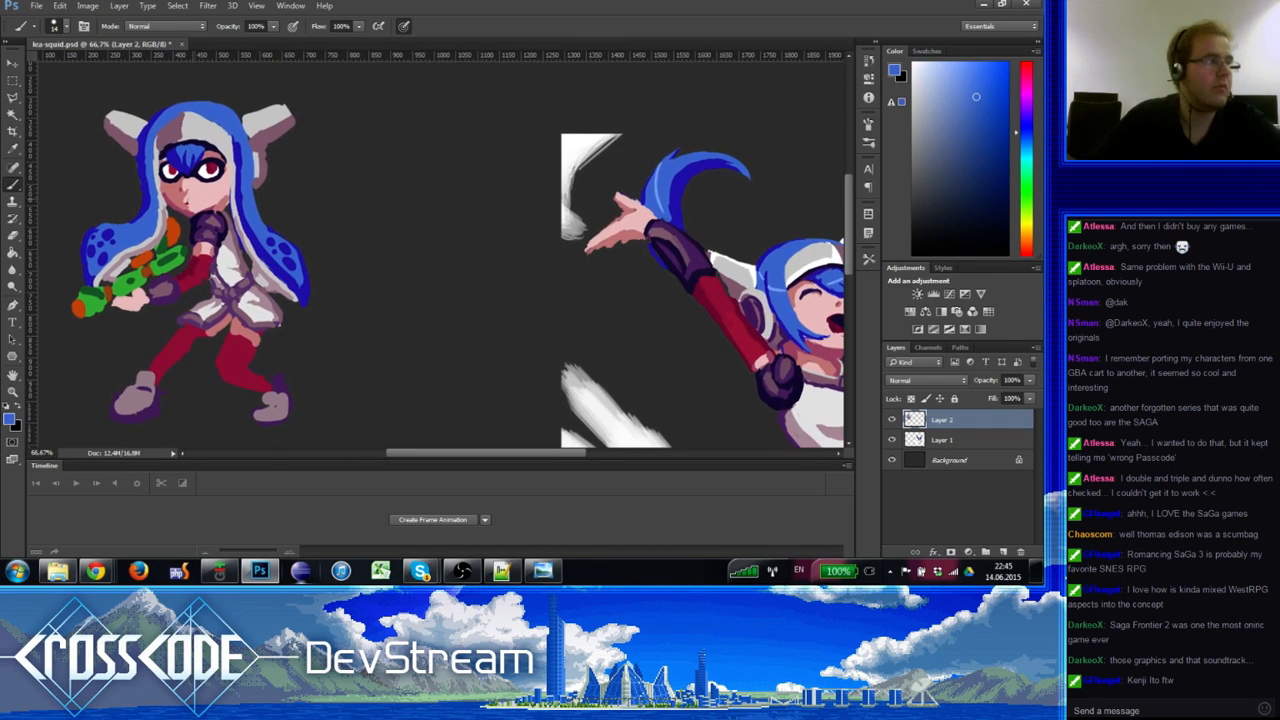
Step: Touch up beside the ear in alternating muted skin pink and light grey, then sample the shoulder's dark purple
alt+click(262, 164)
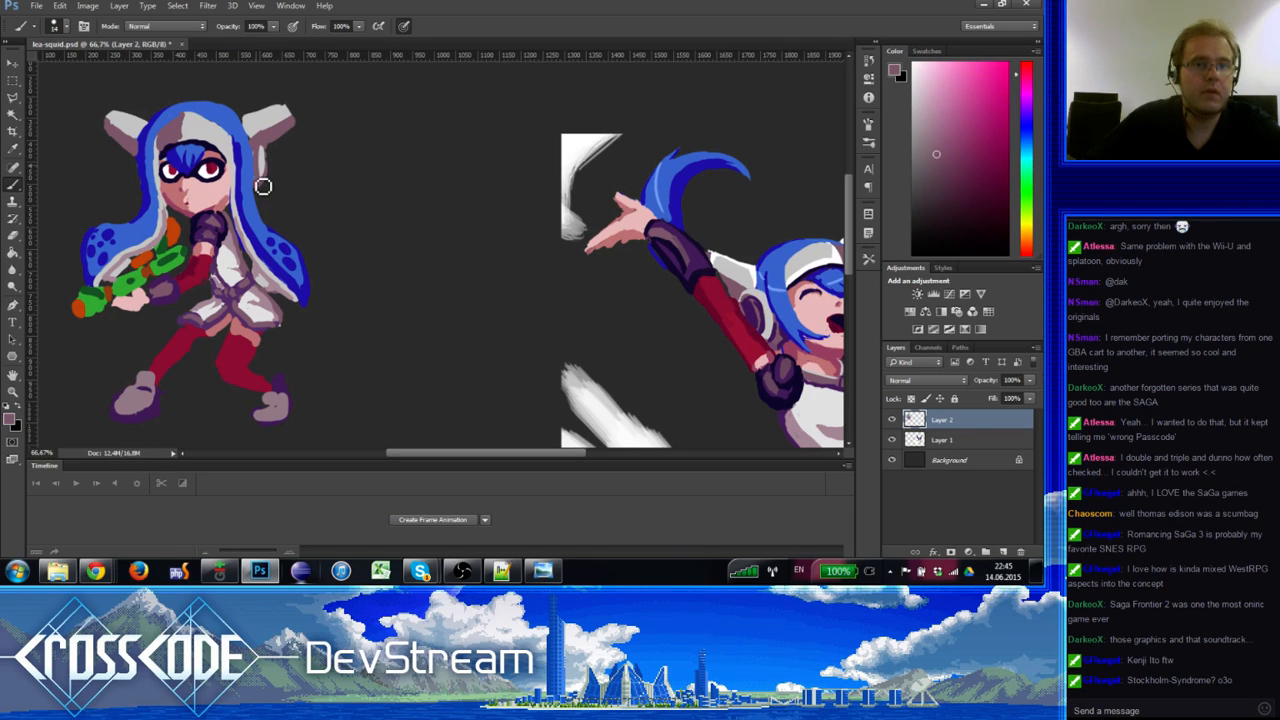
alt+click(261, 163)
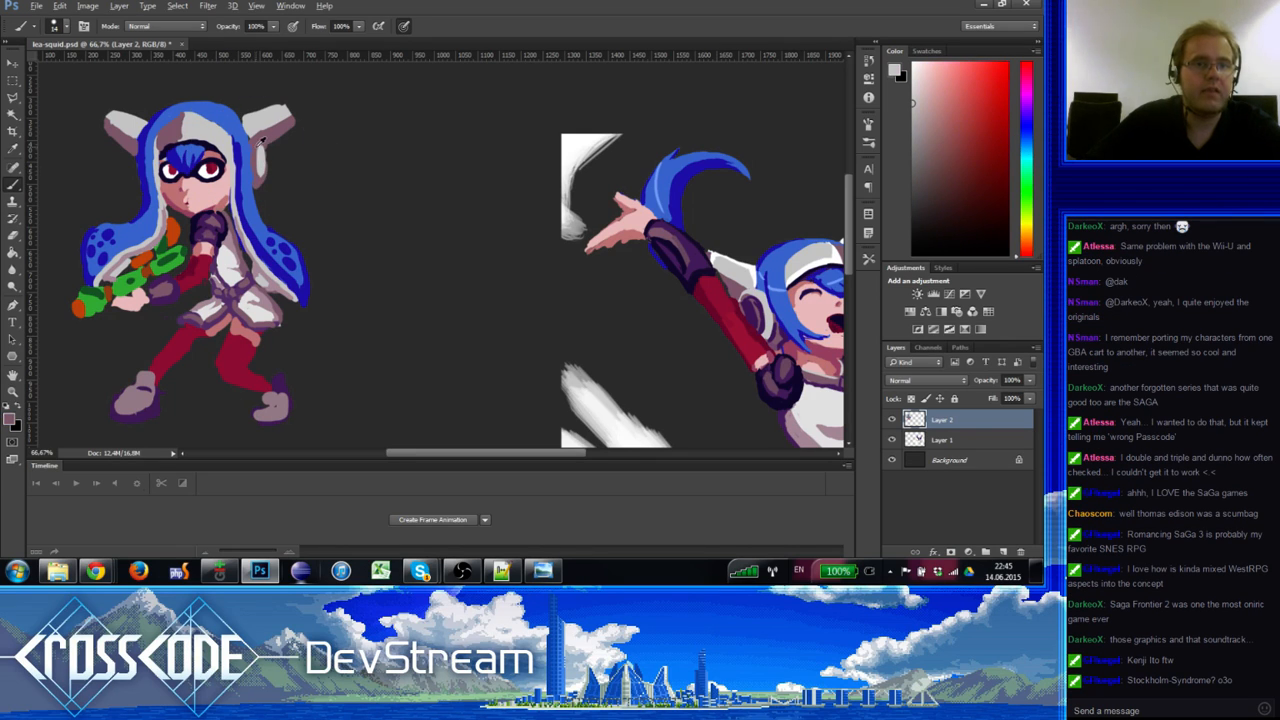
alt+click(260, 151)
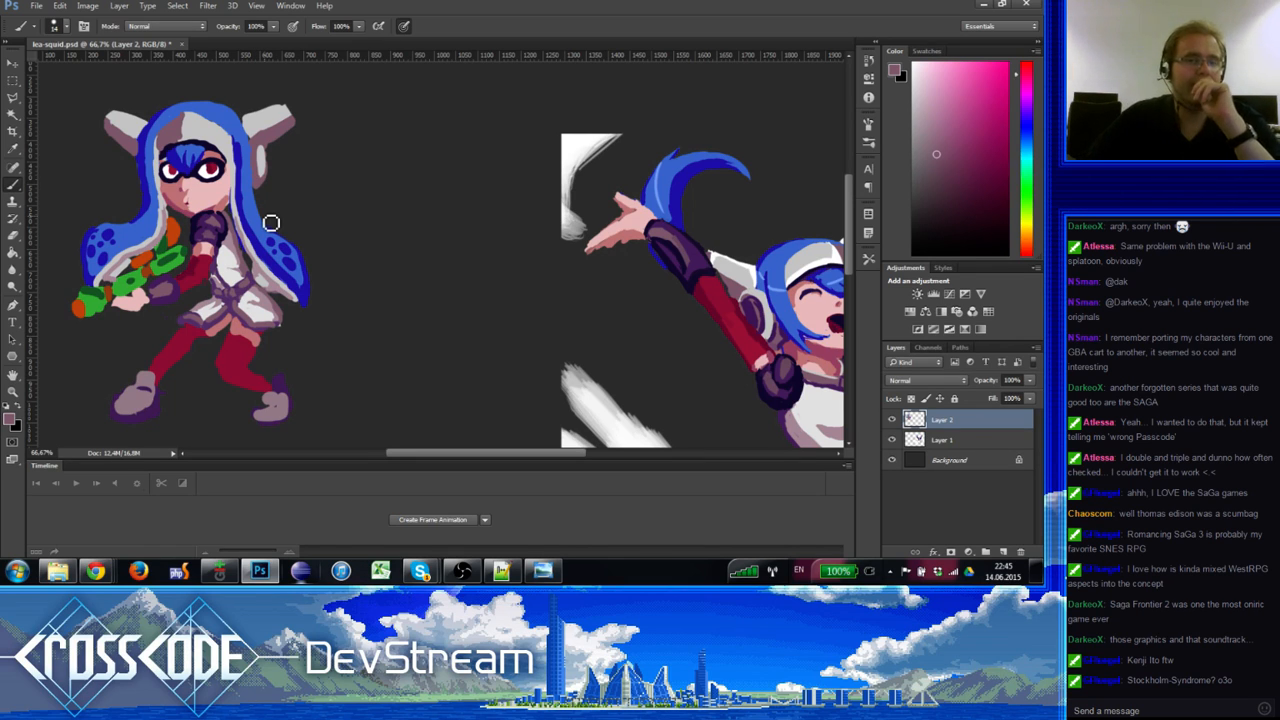
alt+click(266, 162)
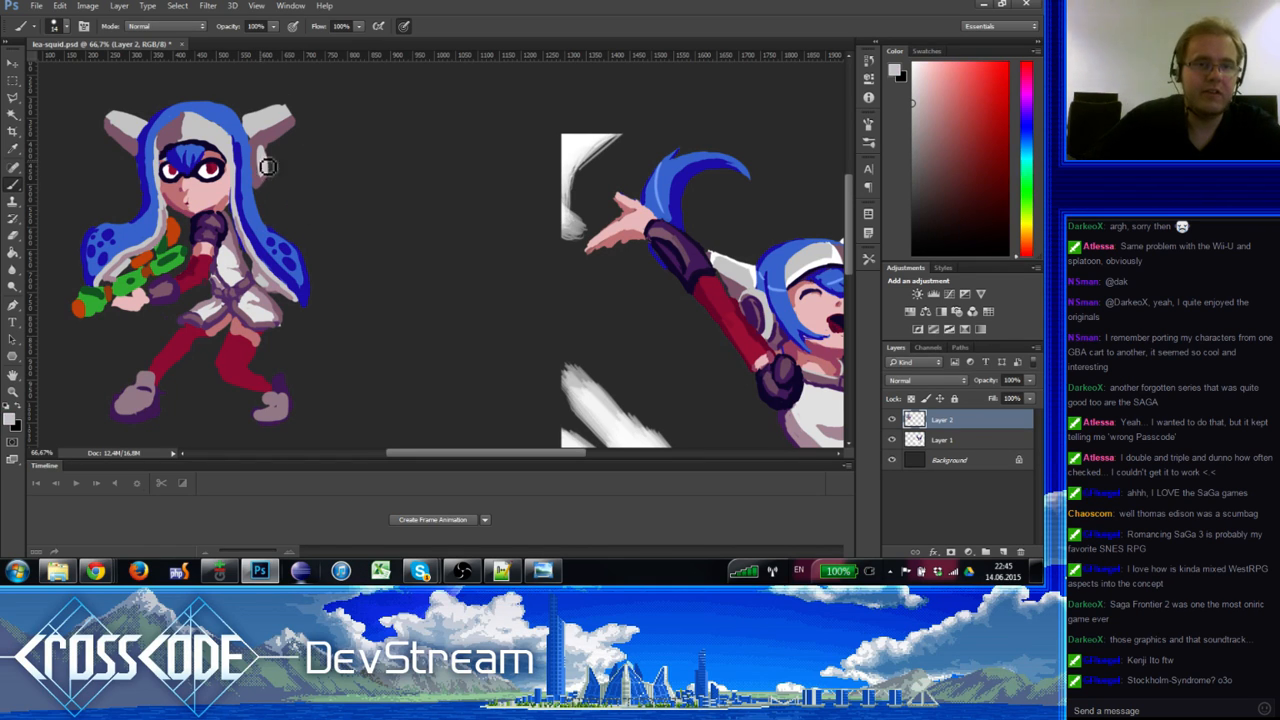
alt+click(264, 132)
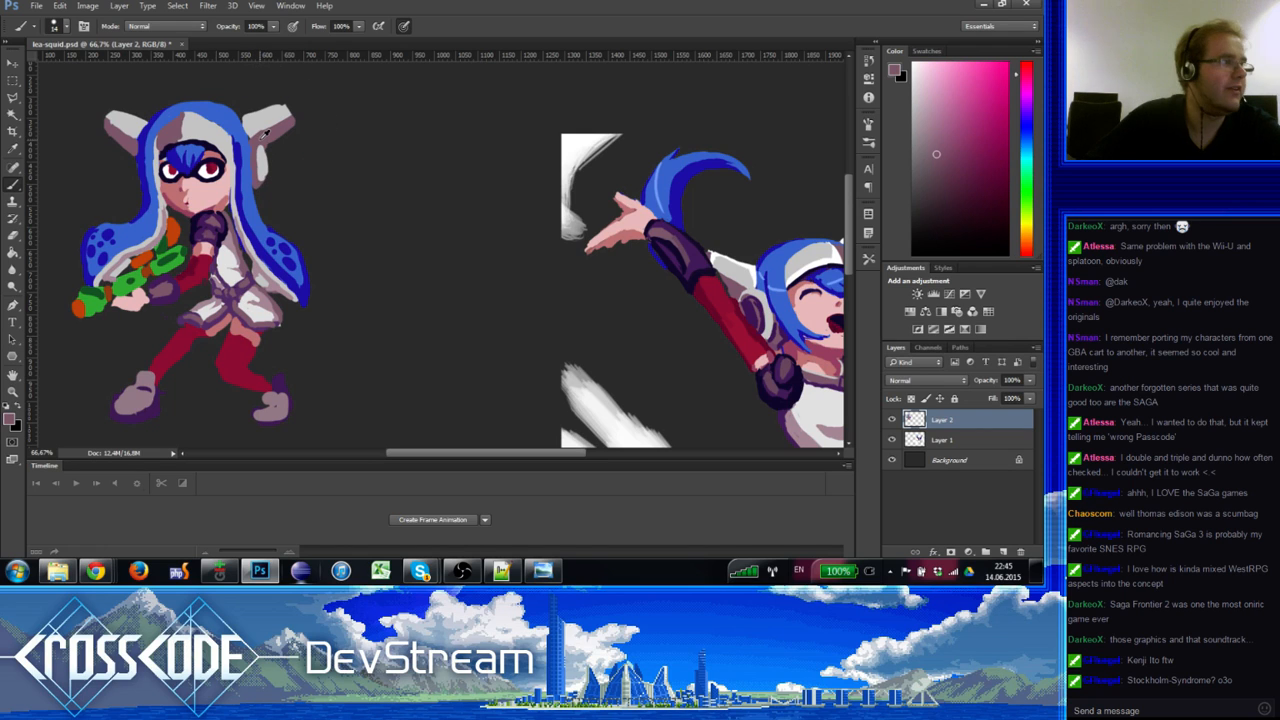
alt+click(264, 143)
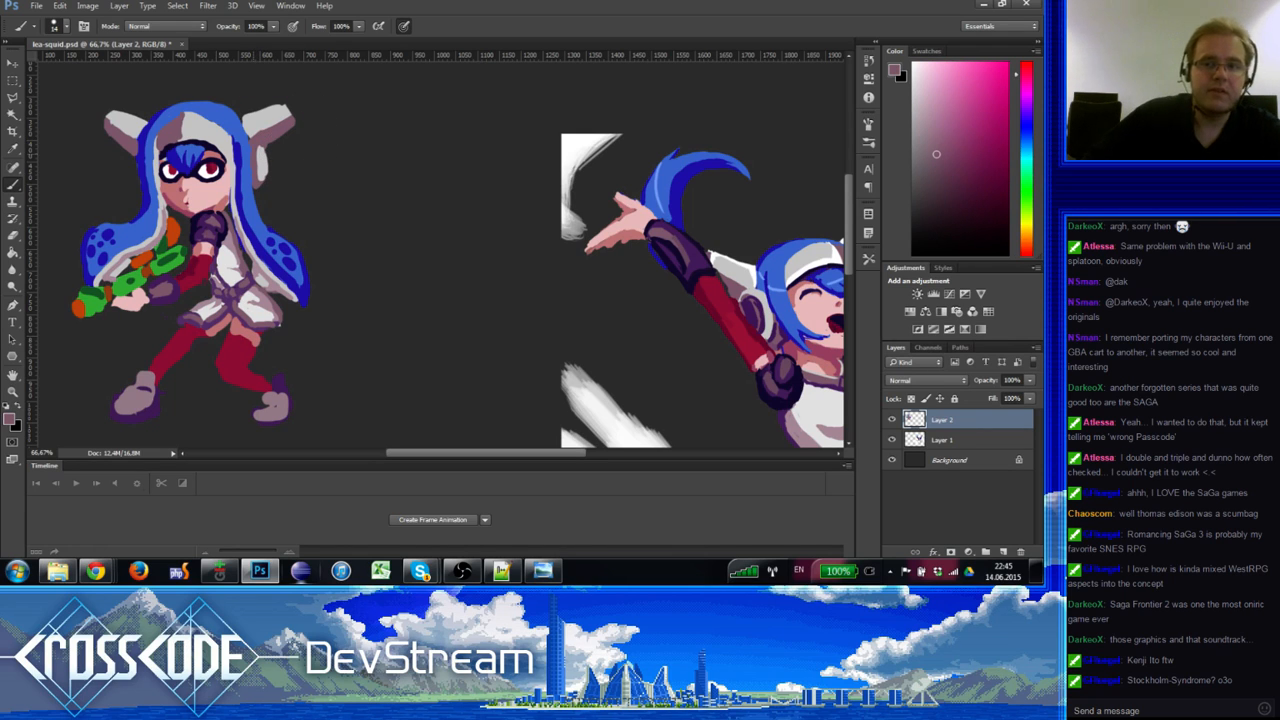
alt+click(750, 305)
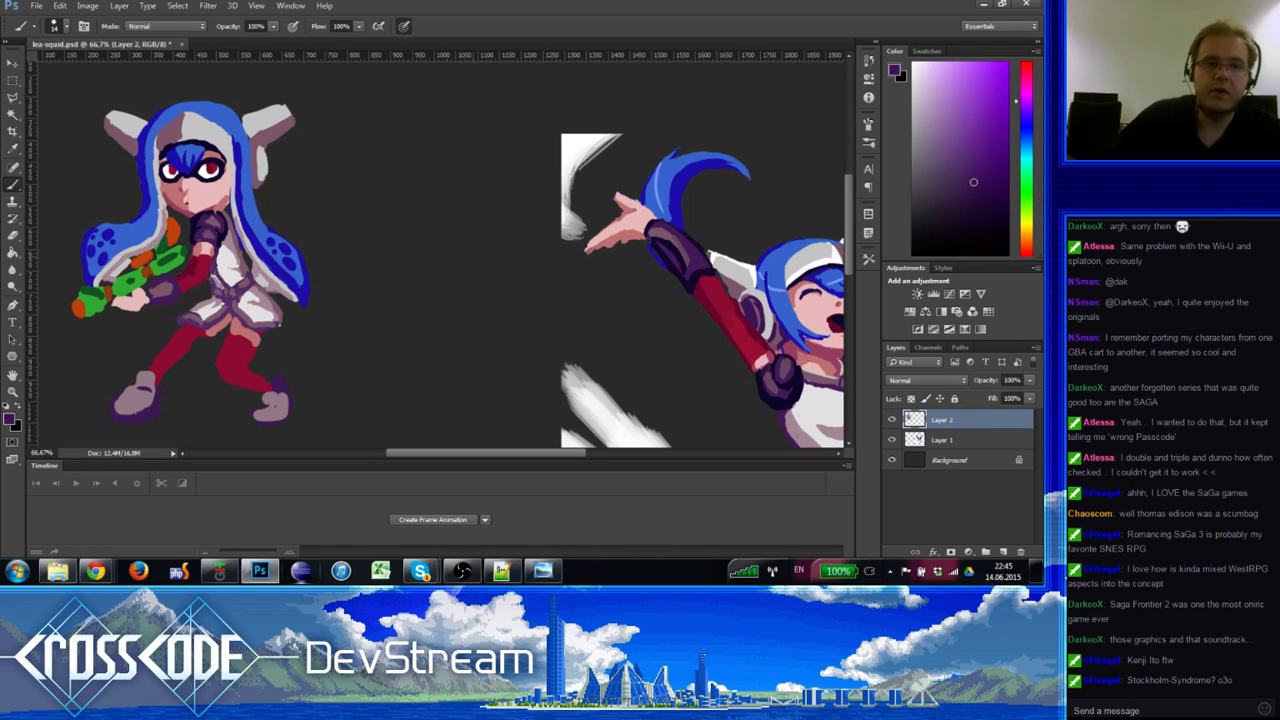
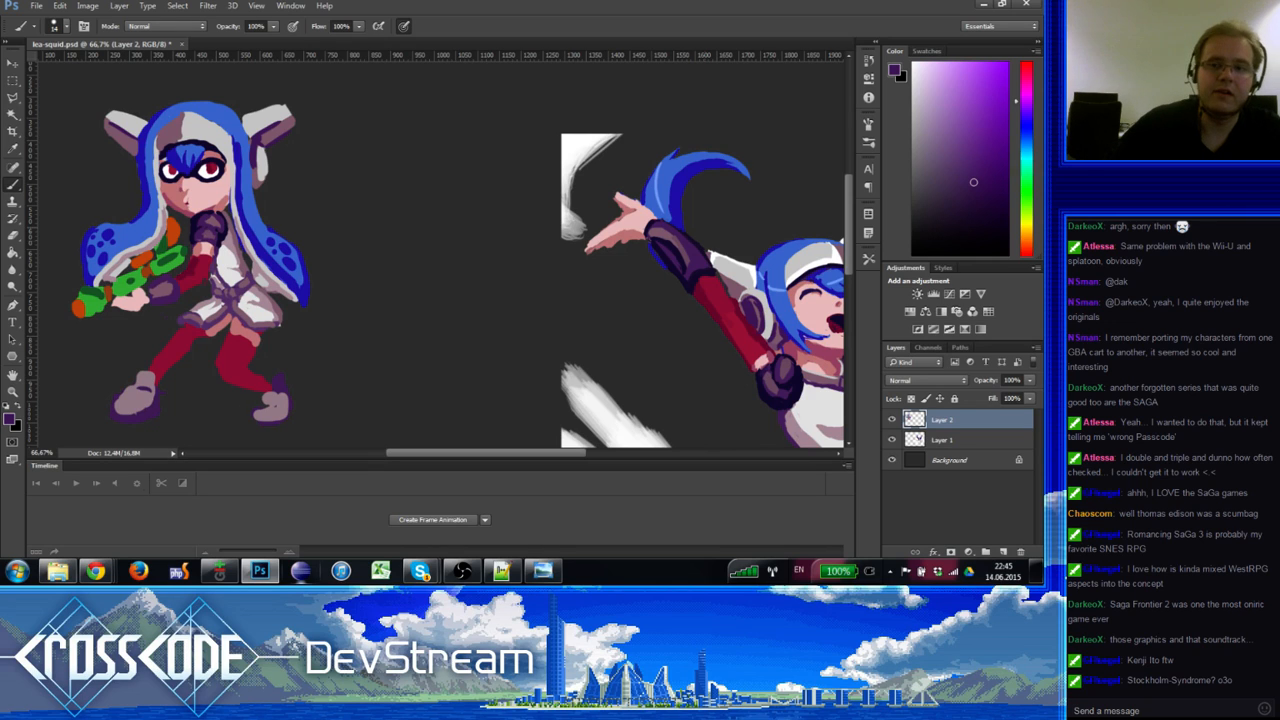
Step: Sample the headband white and paint highlights along both ears and the hair
alt+click(809, 271)
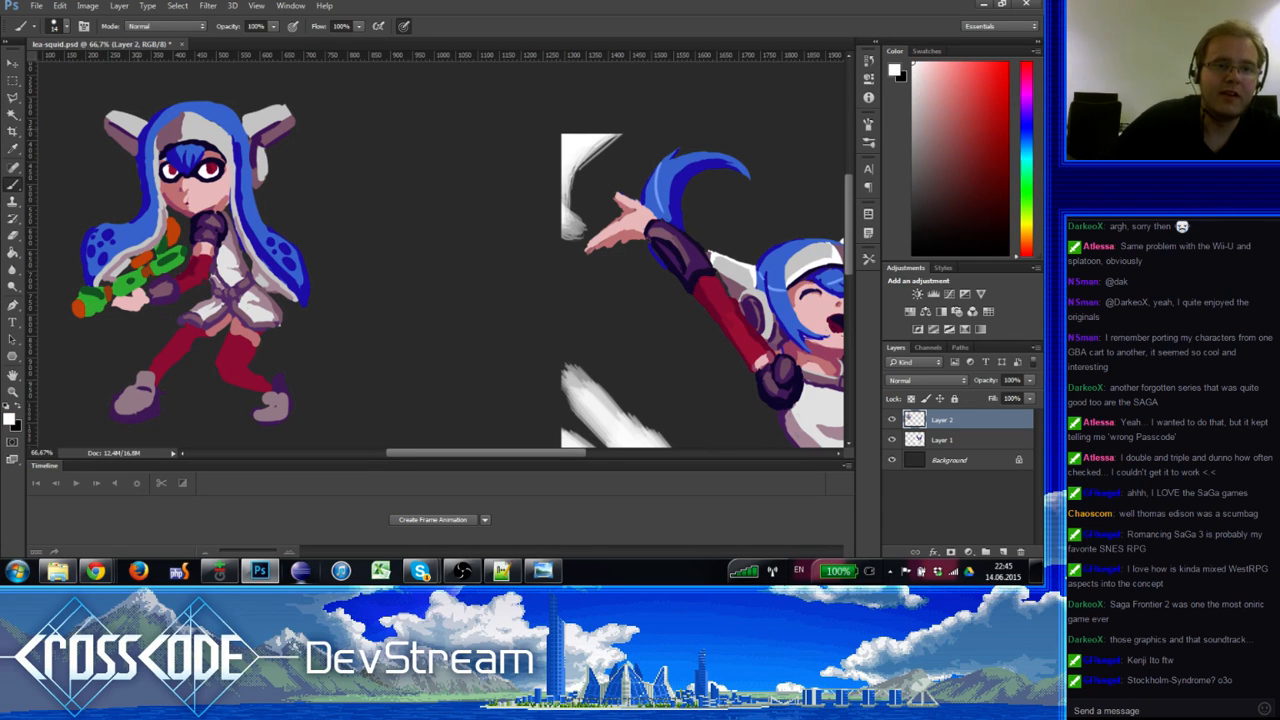
drag(114, 127, 133, 124)
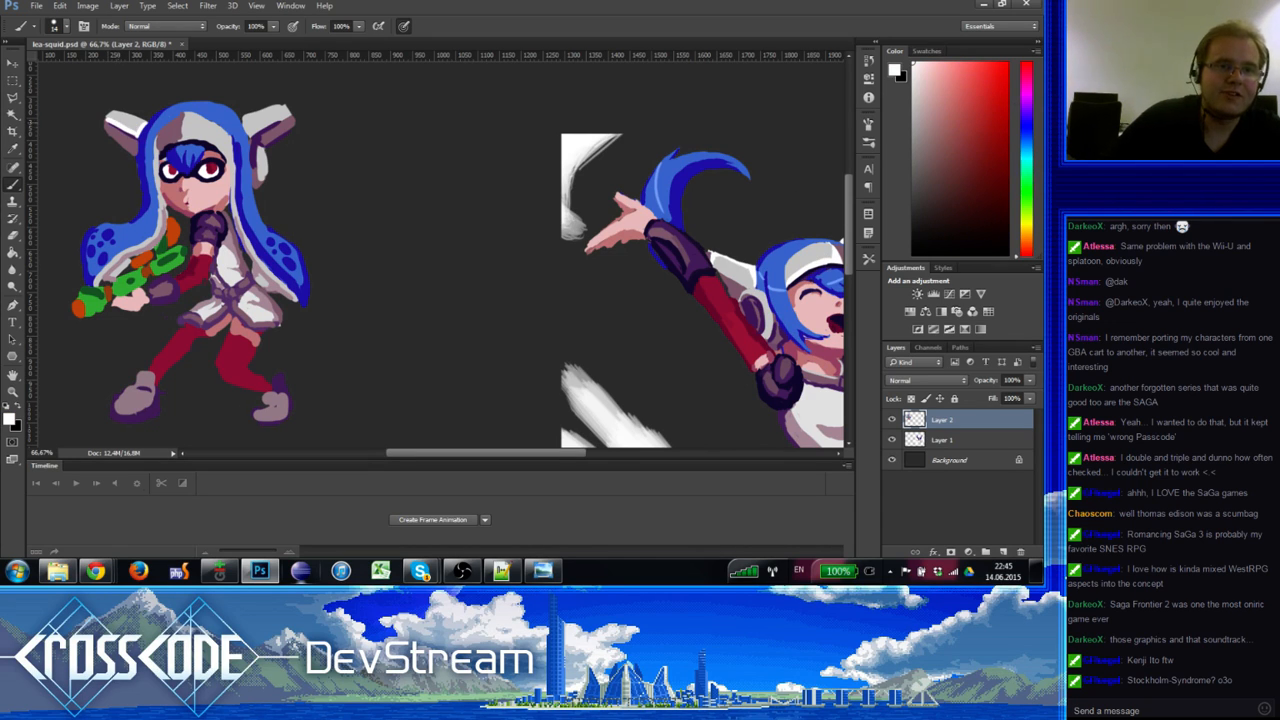
mouse_move(241, 118)
mouse_down()
mouse_move(250, 135)
mouse_move(282, 121)
mouse_up()
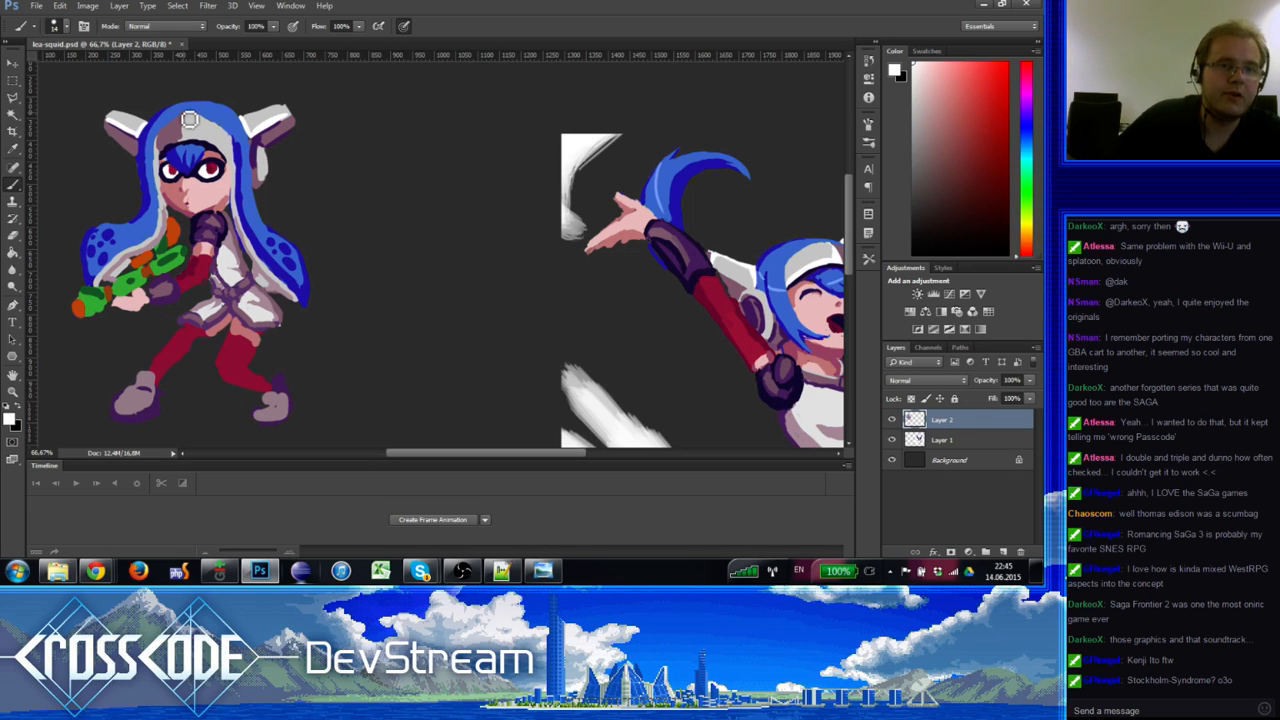
mouse_move(185, 112)
mouse_down()
mouse_move(190, 152)
mouse_move(229, 153)
mouse_up()
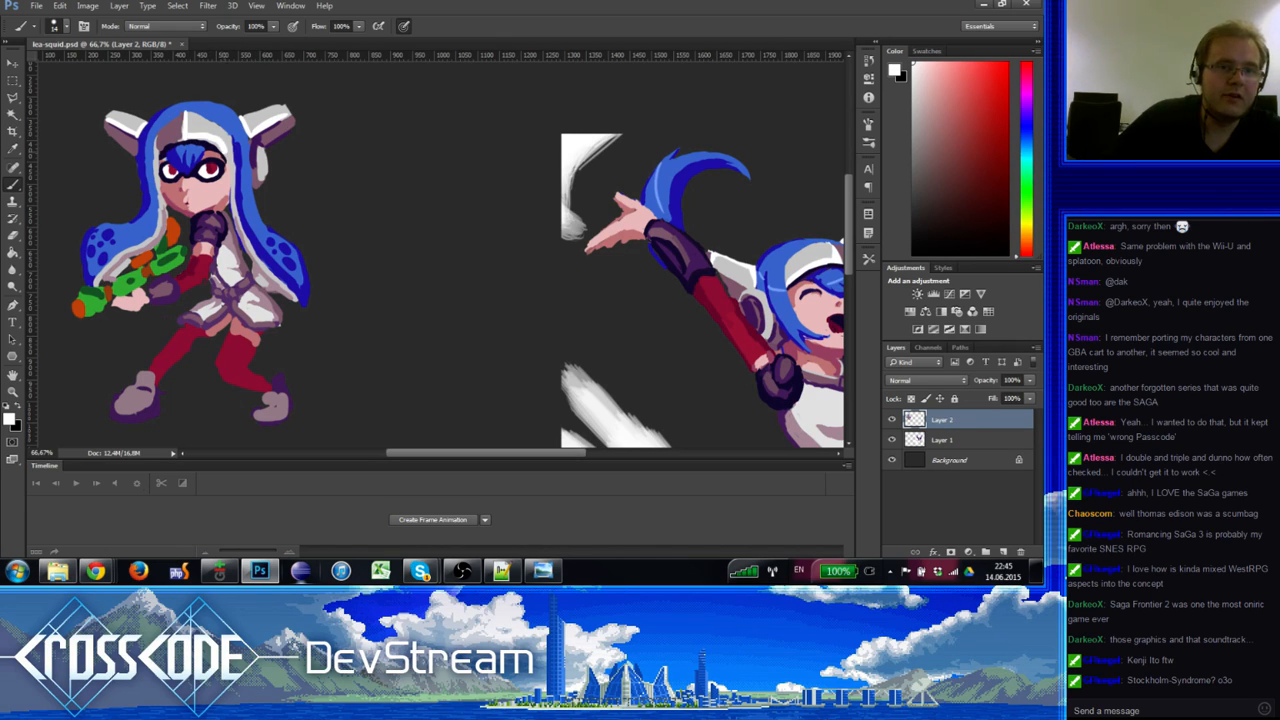
Step: Cover the dark marks beside the left eye with sampled skin pinks
alt+click(178, 148)
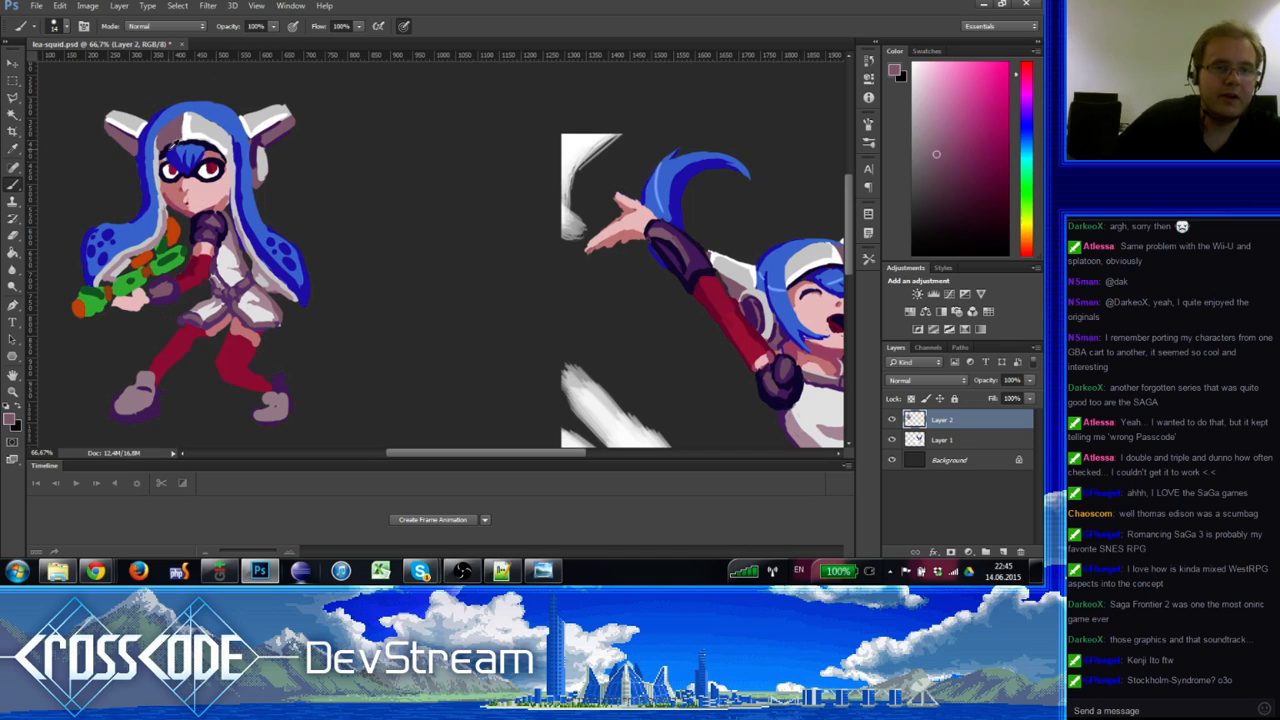
alt+click(176, 150)
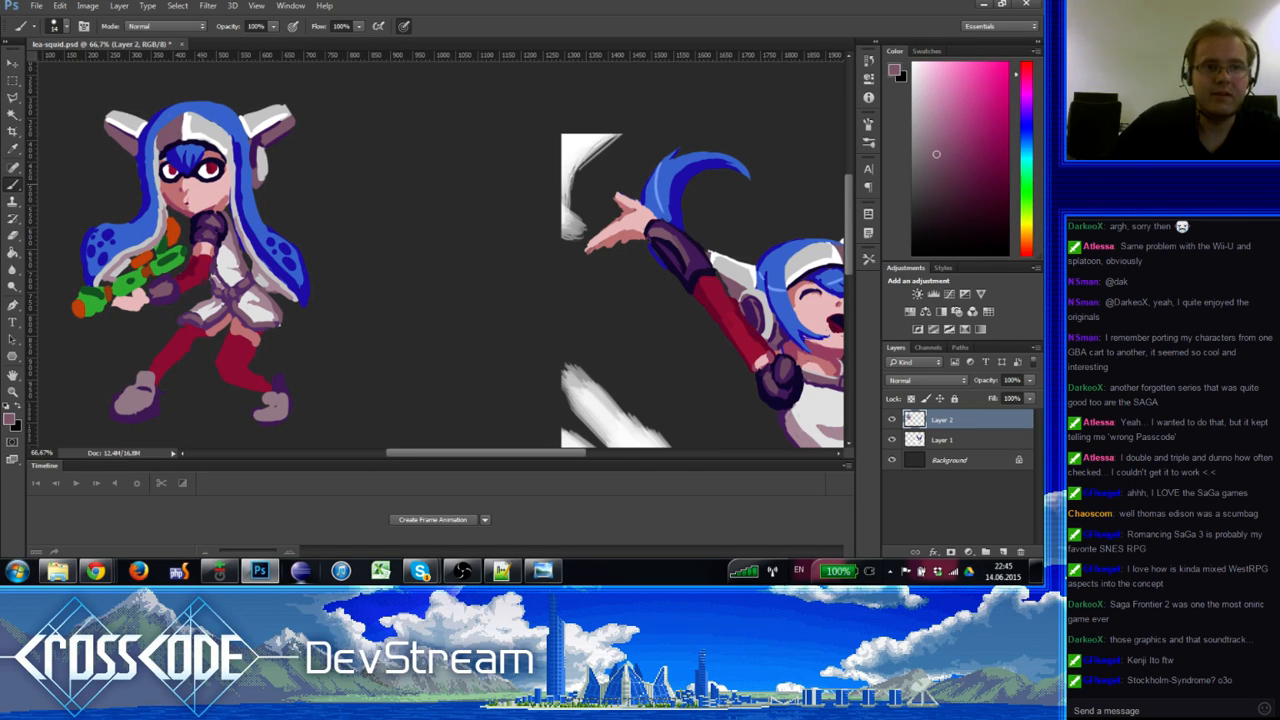
alt+click(167, 186)
mouse_move(166, 198)
mouse_down()
mouse_move(178, 208)
mouse_move(170, 192)
mouse_up()
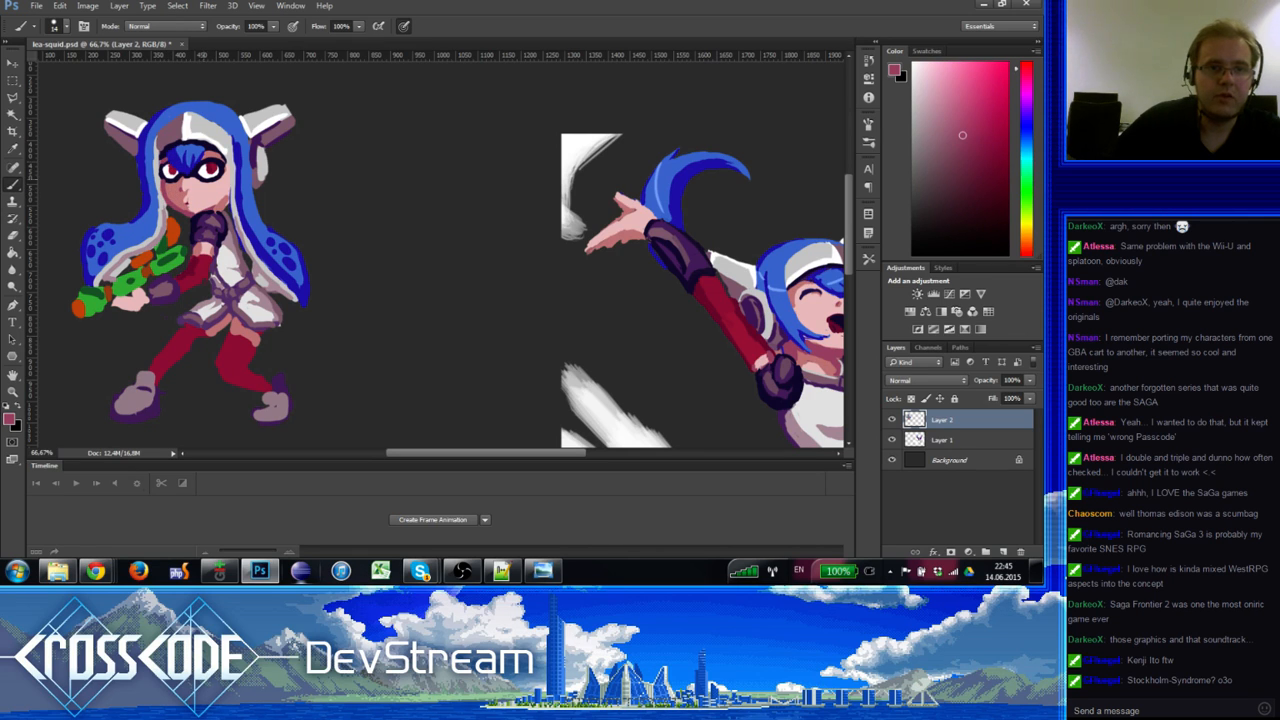
mouse_move(202, 252)
mouse_down()
mouse_move(154, 202)
mouse_move(199, 263)
mouse_up()
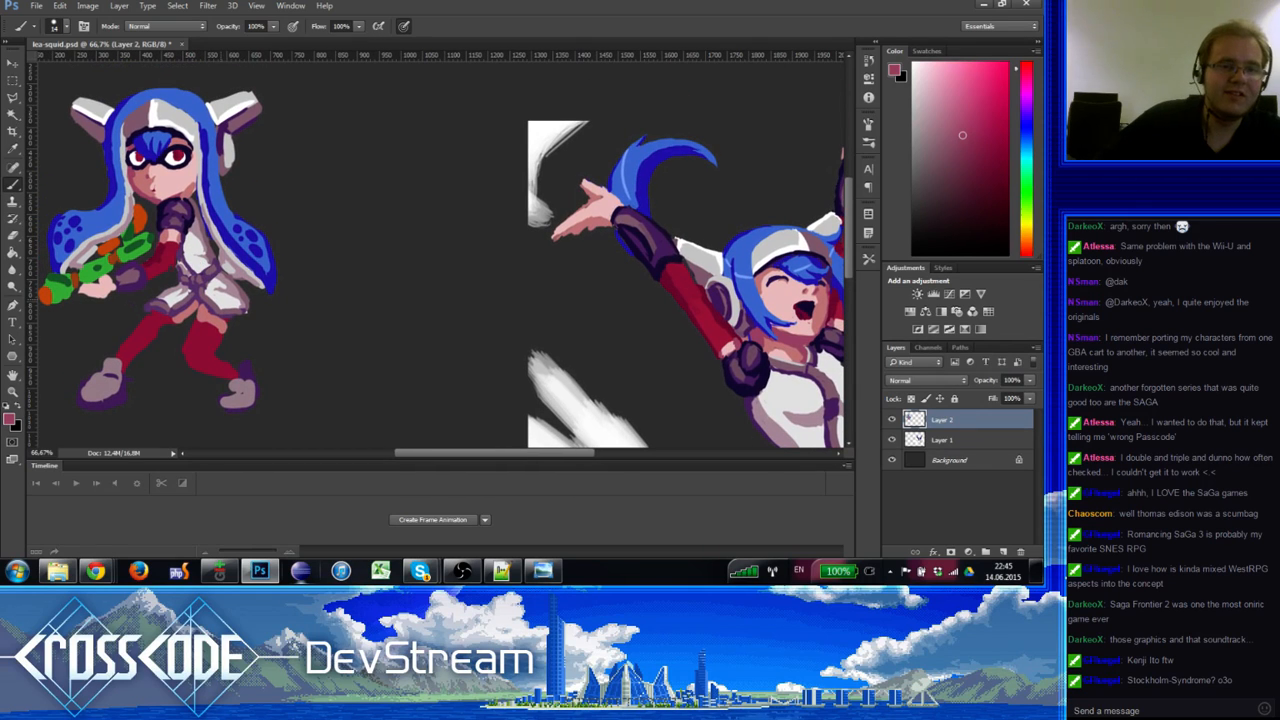
Step: Sample a lighter pink, then pick lighter and darker blues from the hair
alt+click(241, 262)
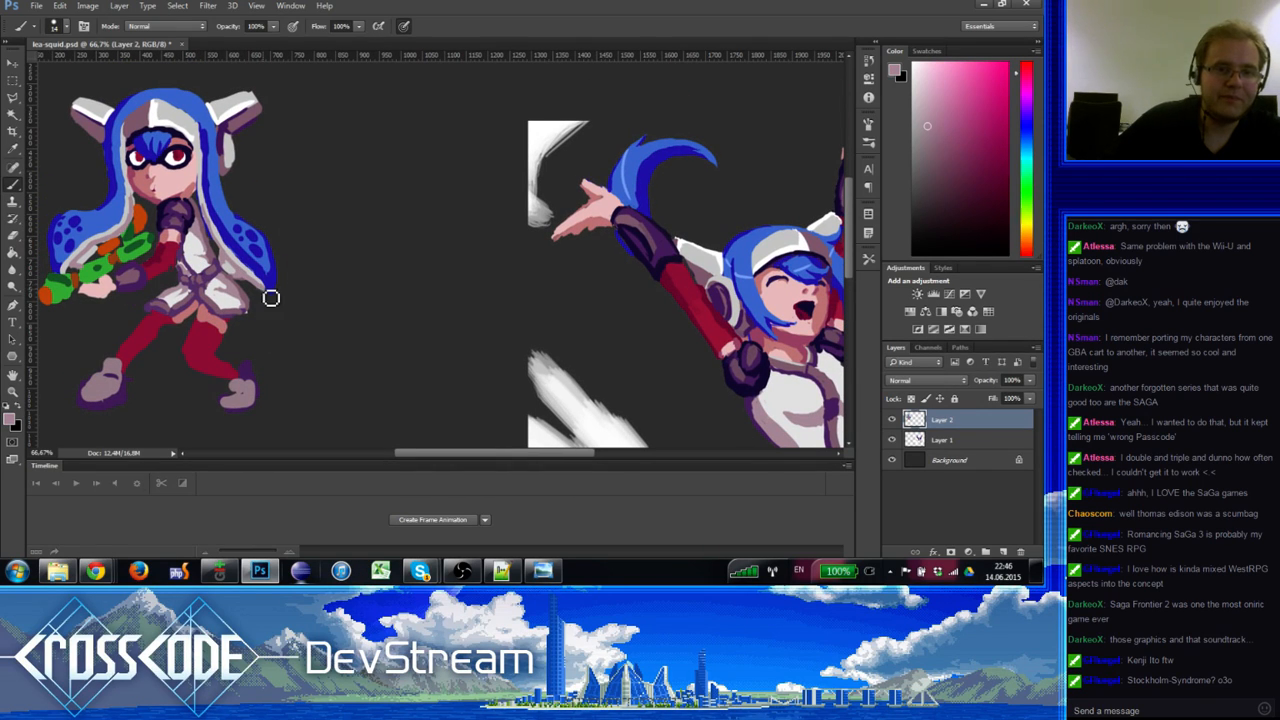
key(e)
key(b)
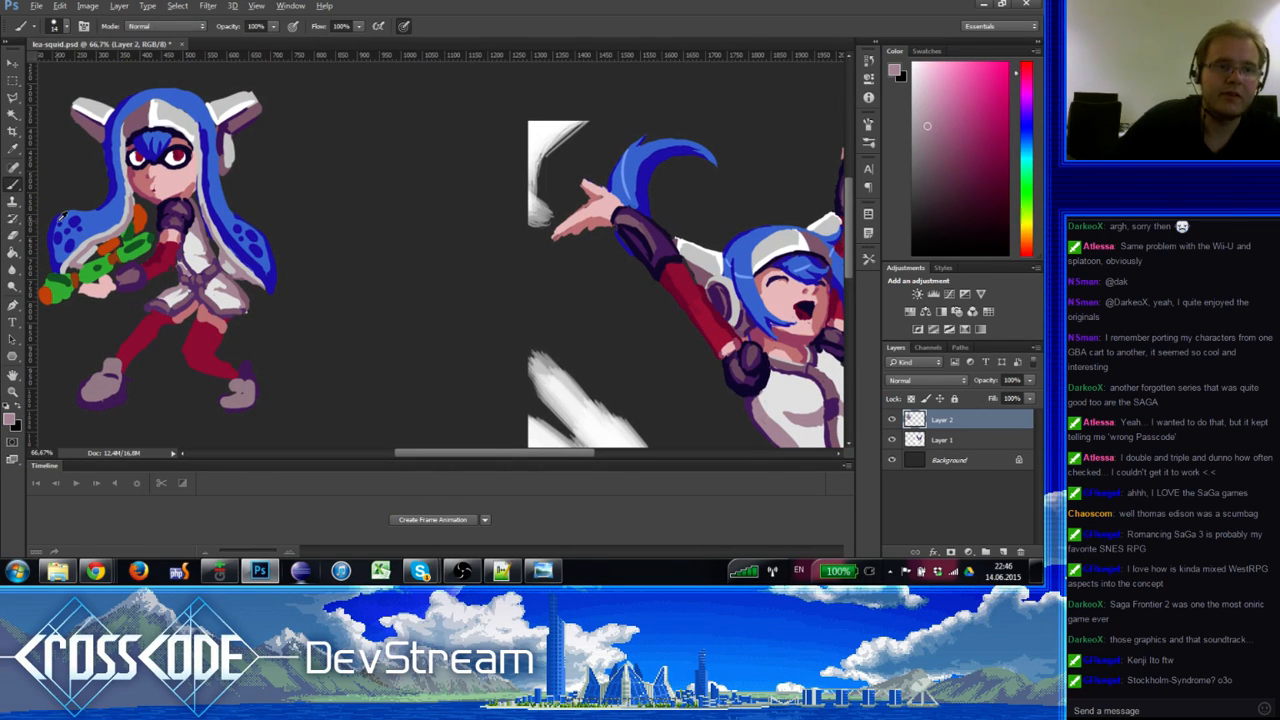
alt+click(73, 220)
alt+click(74, 222)
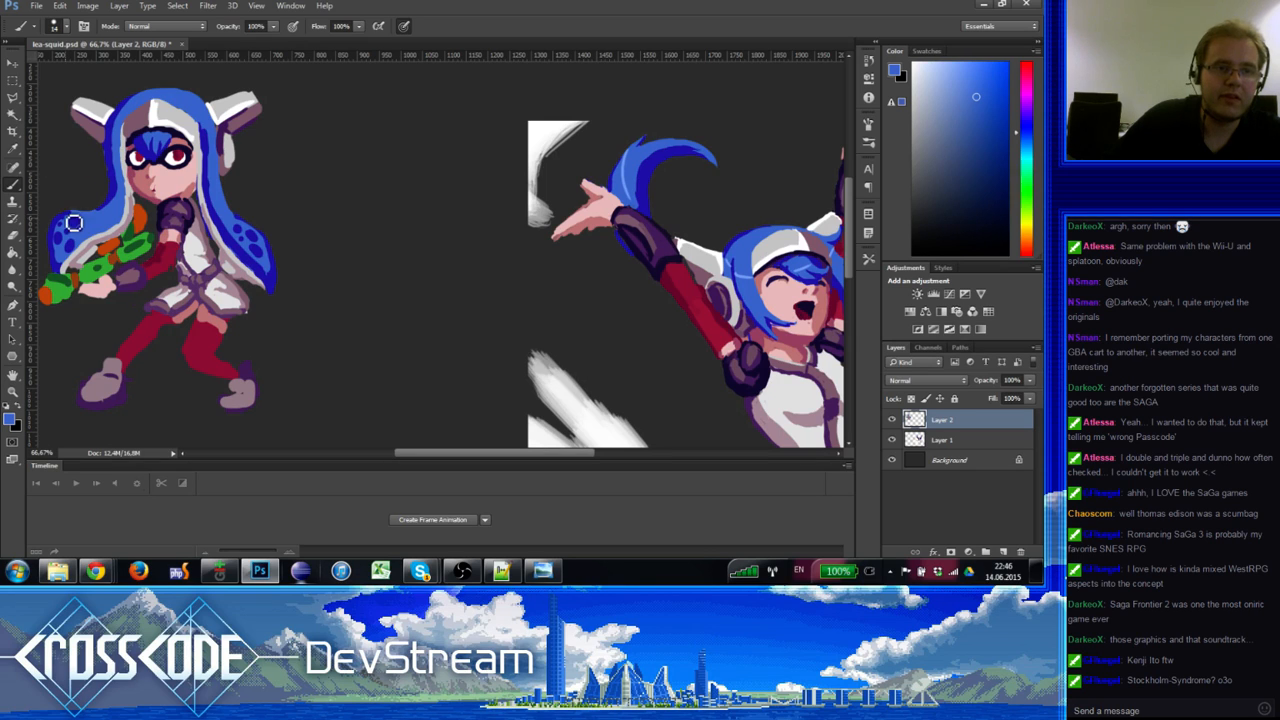
alt+click(112, 192)
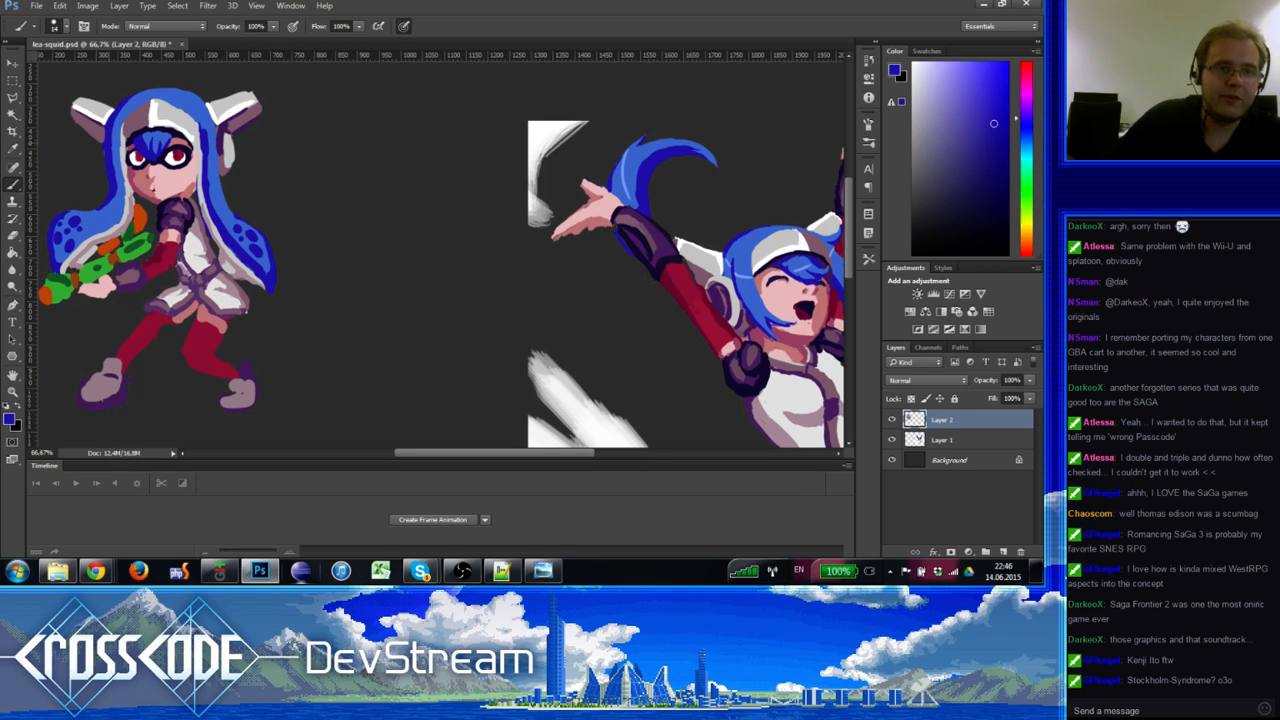
alt+click(121, 204)
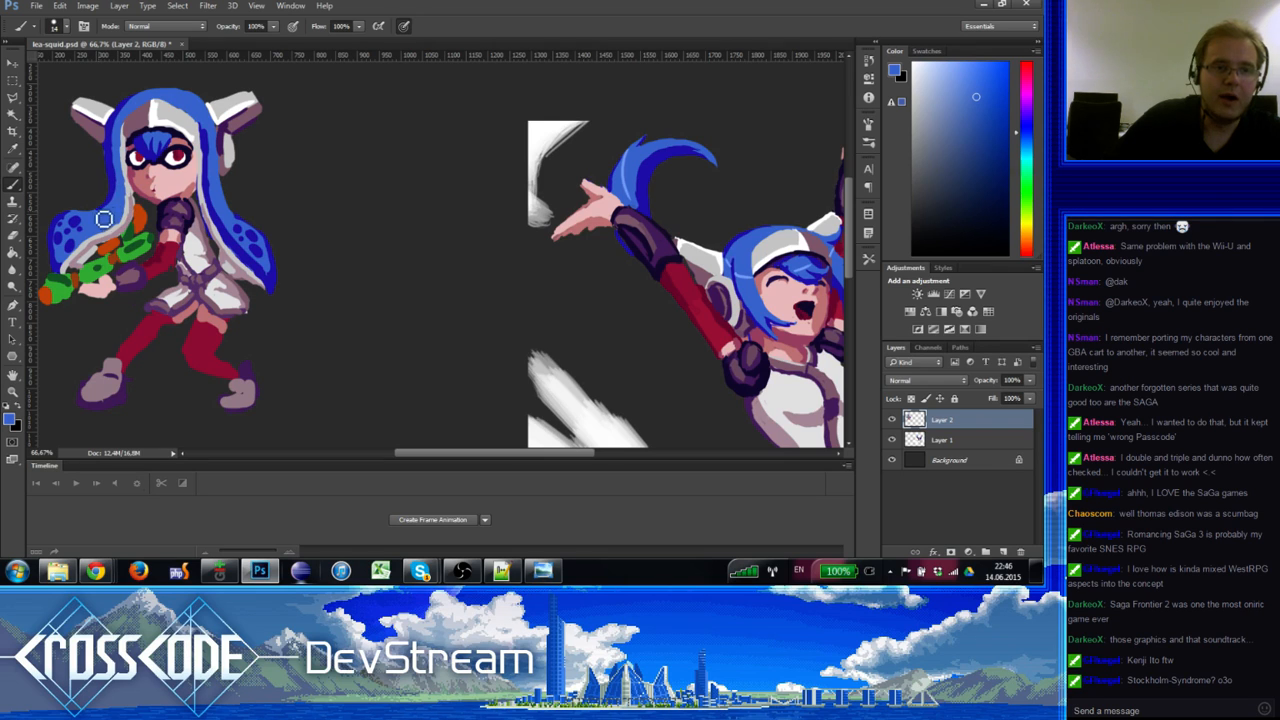
Step: Zoom out to see both drawings, then zoom back in on the chibi
click(14, 376)
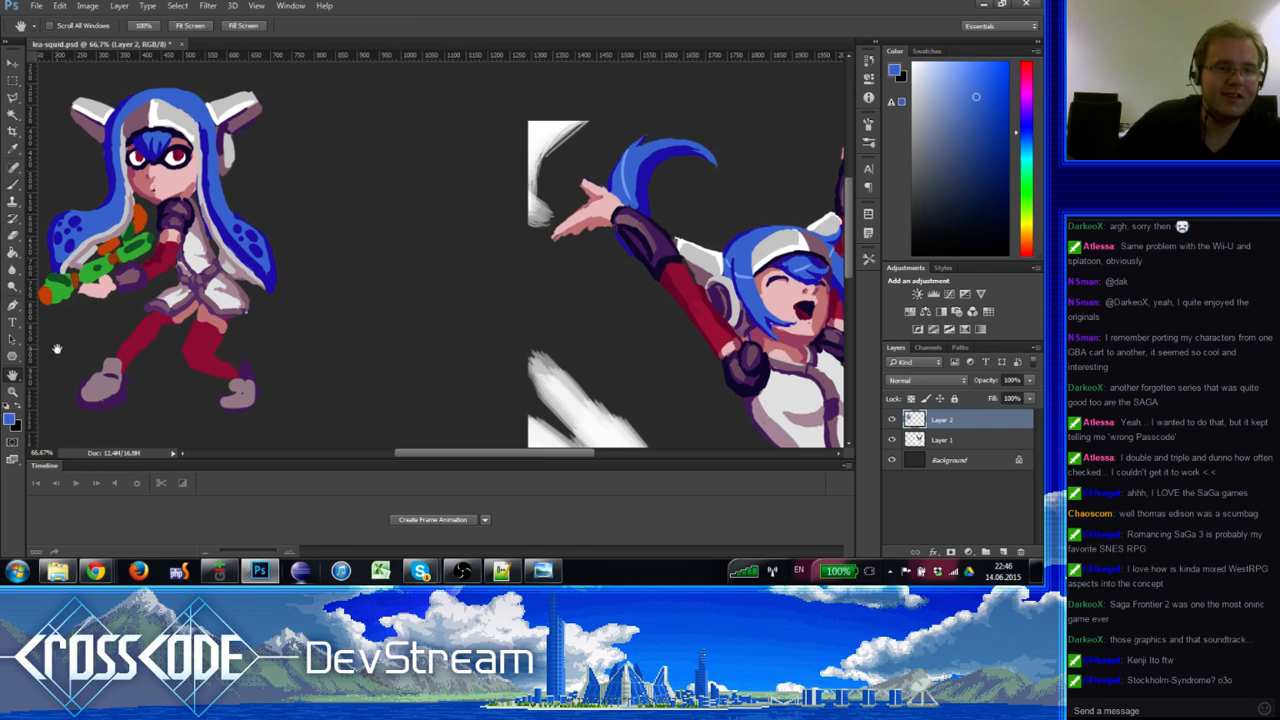
click(14, 393)
alt+click(63, 357)
key(ctrl+minus)
key(ctrl+plus)
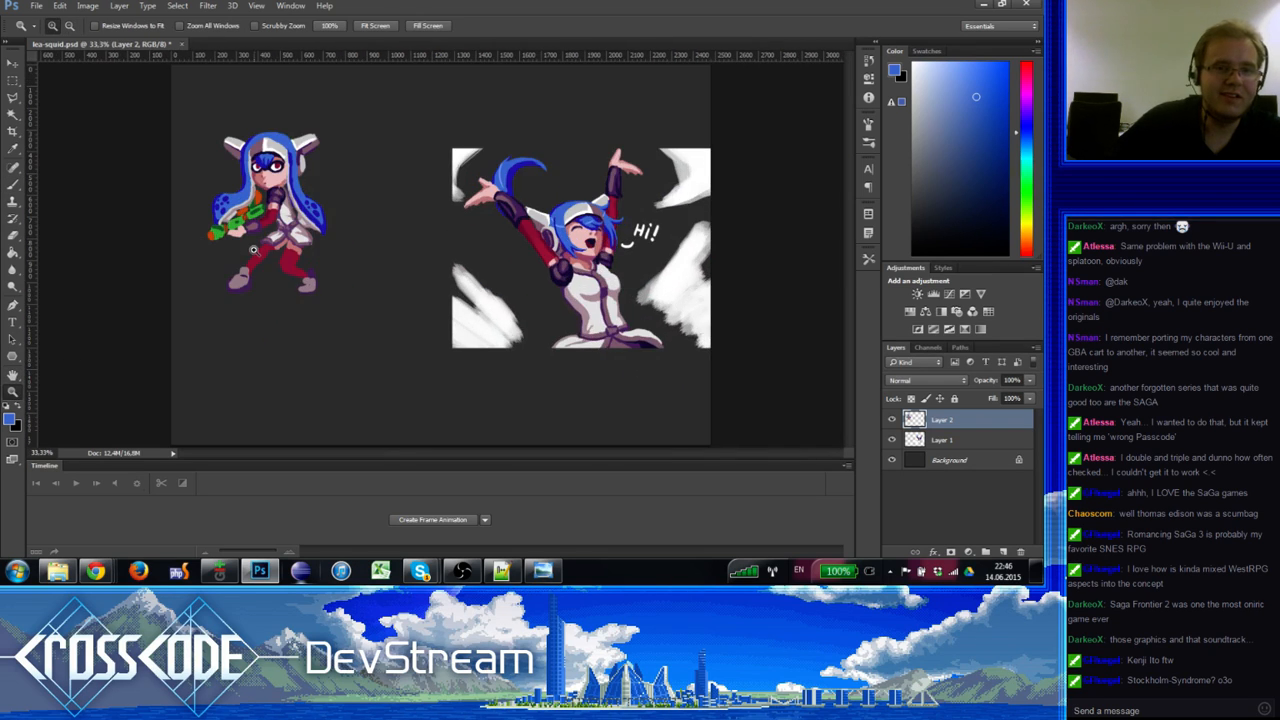
click(250, 250)
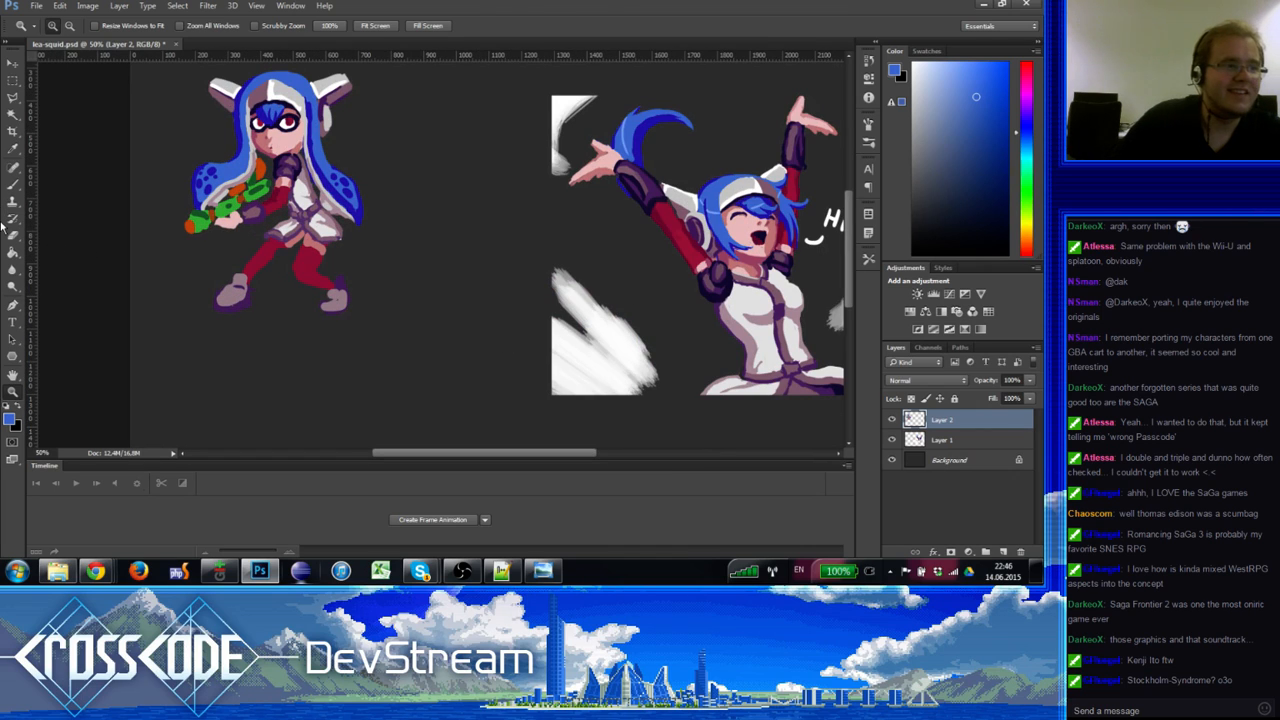
Step: Sample the shoe colours and repaint the purple right shoe white
click(13, 186)
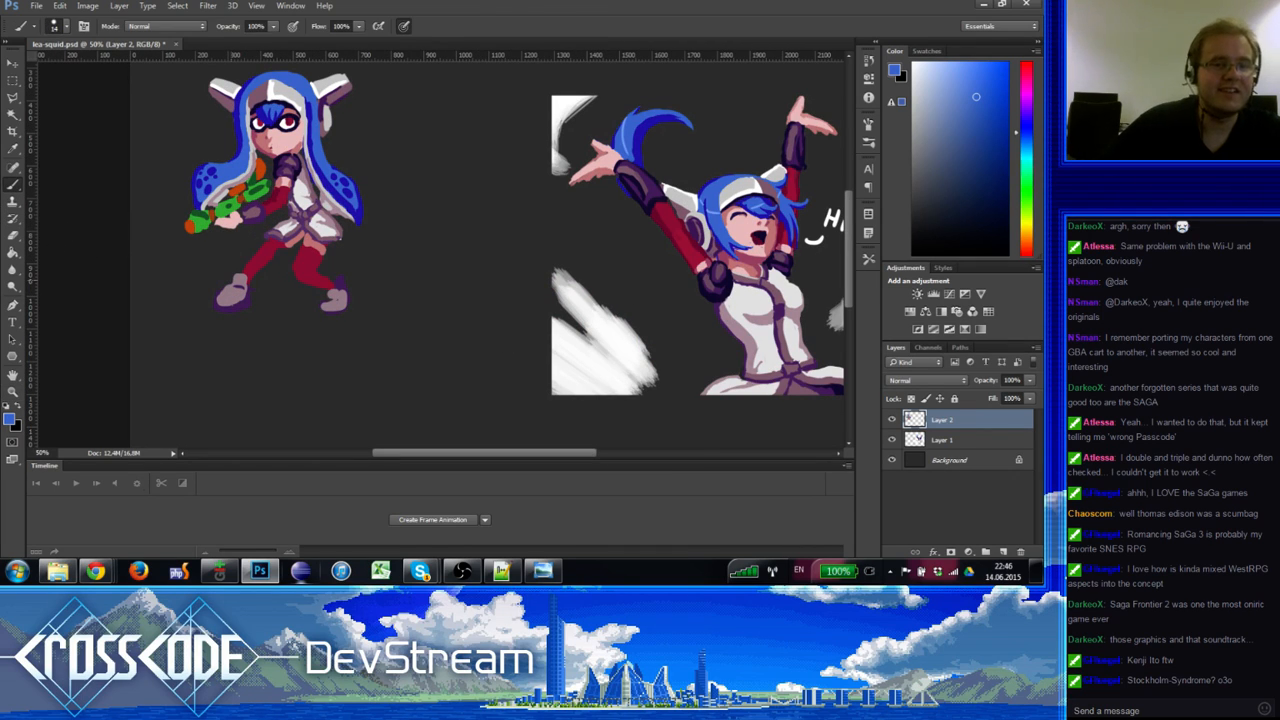
alt+click(220, 295)
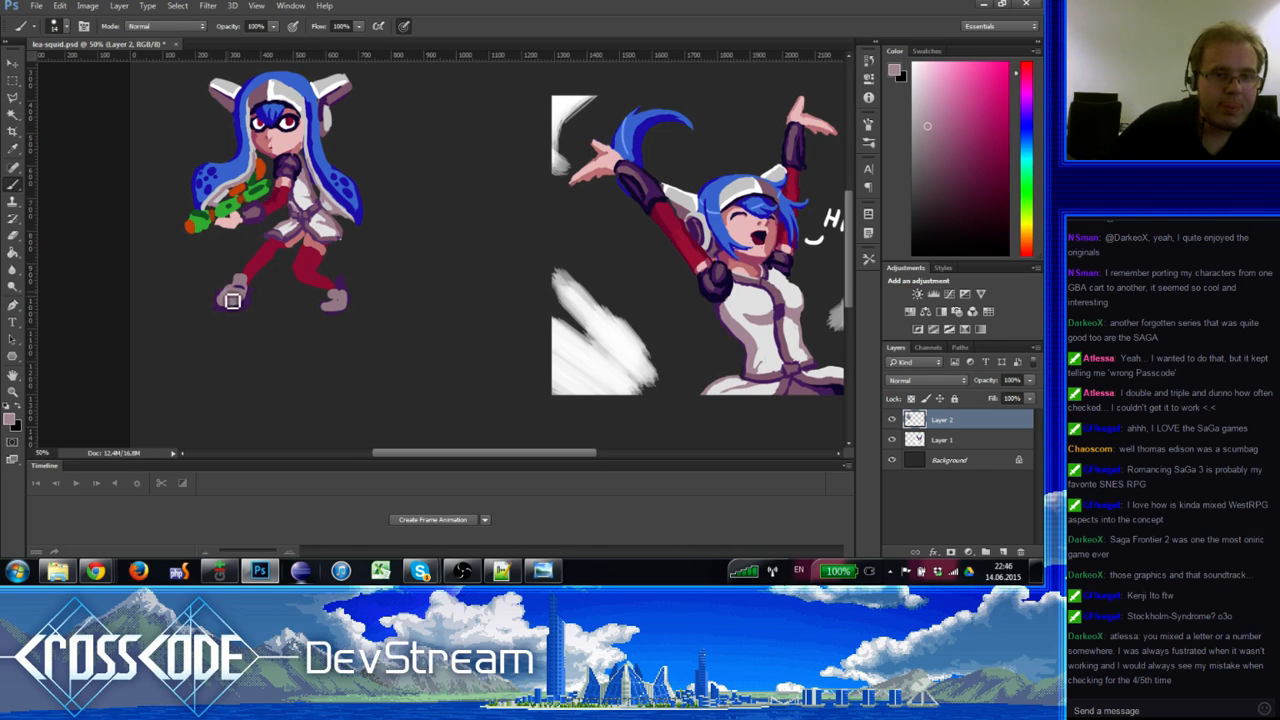
click(912, 80)
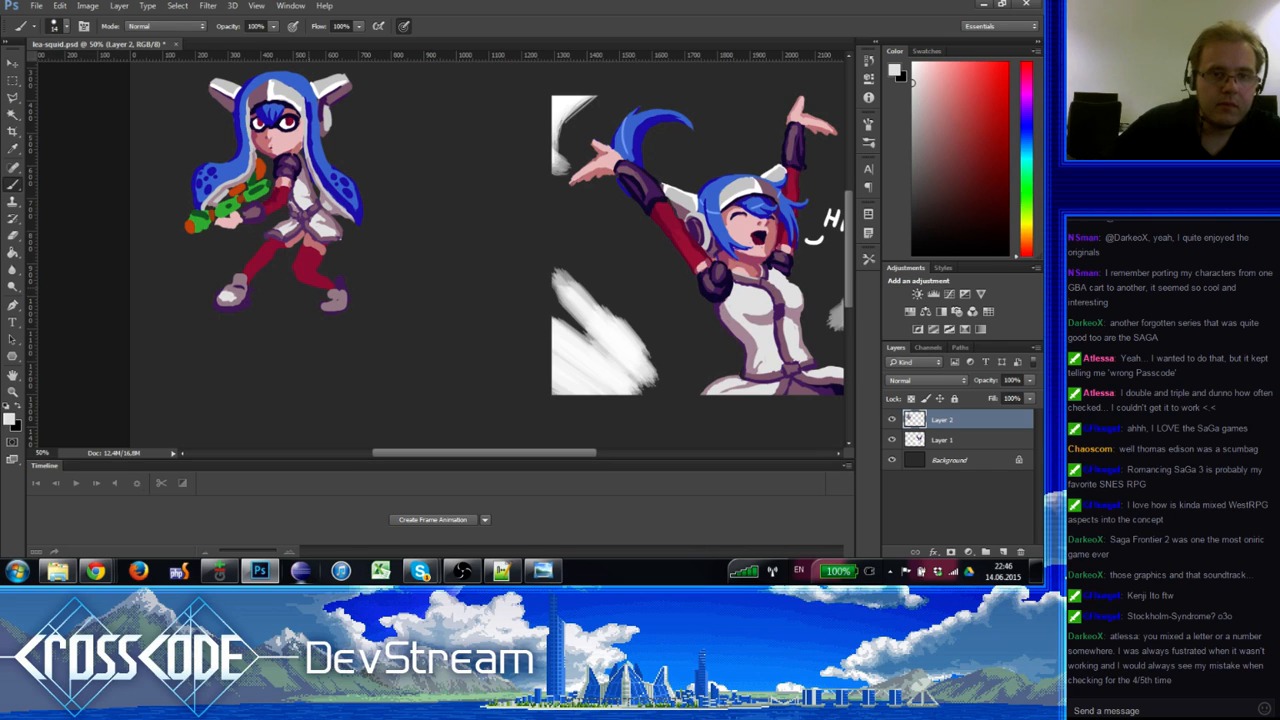
alt+click(341, 282)
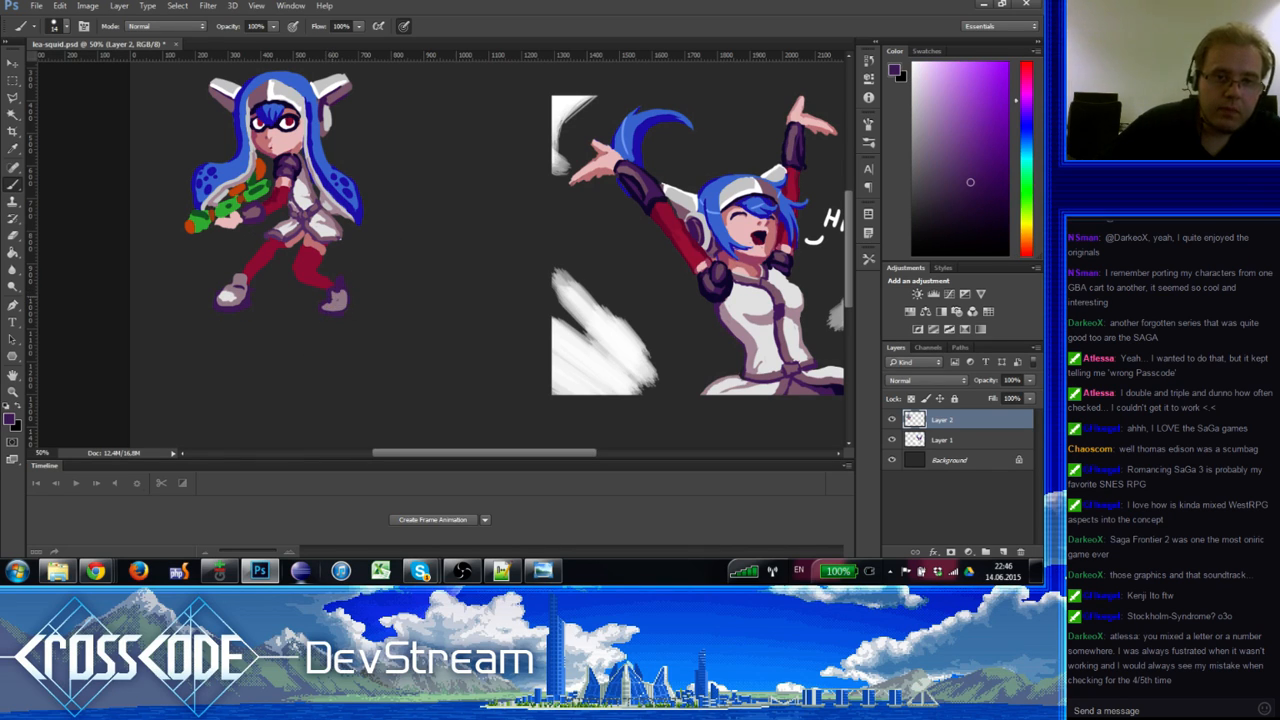
alt+click(337, 303)
alt+click(322, 306)
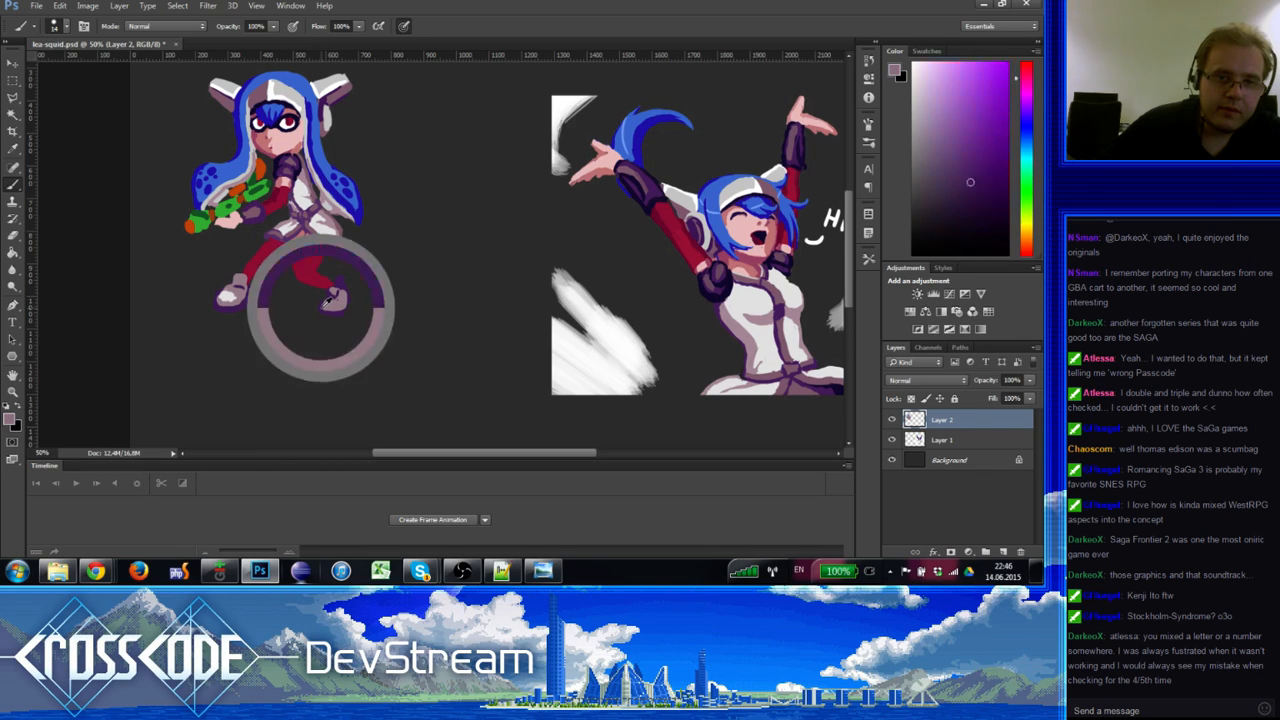
alt+click(344, 316)
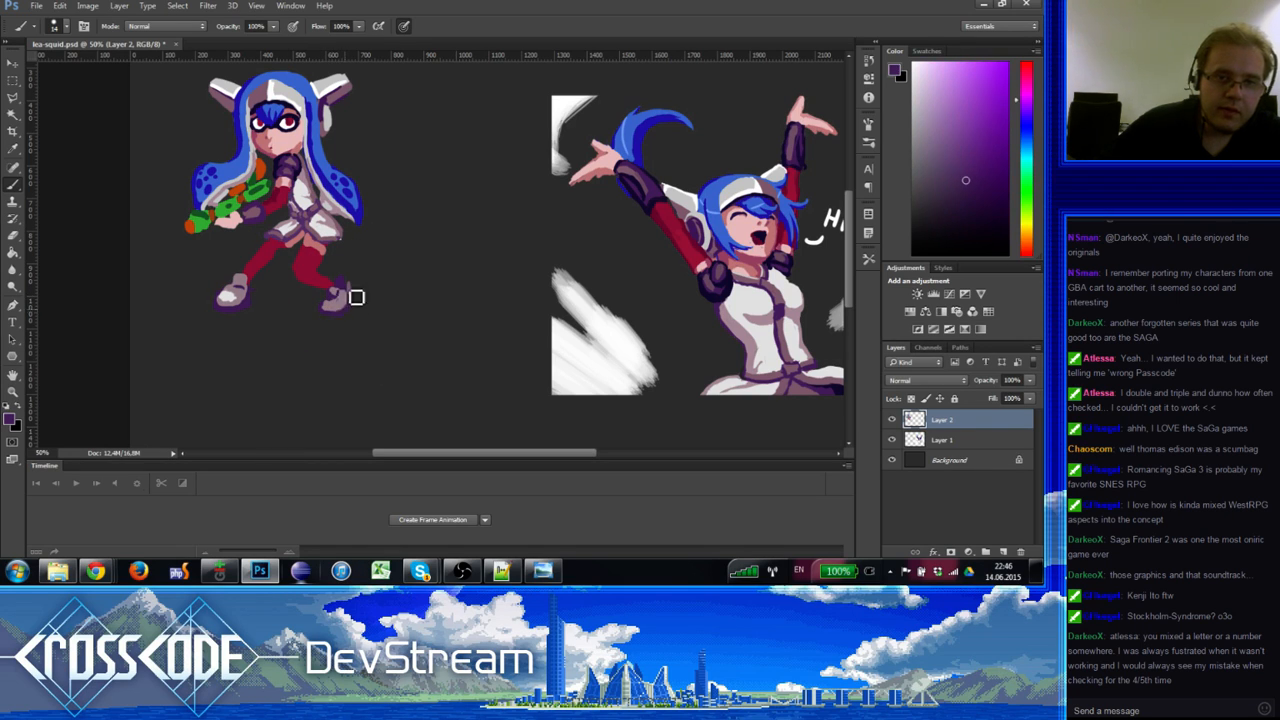
alt+click(238, 296)
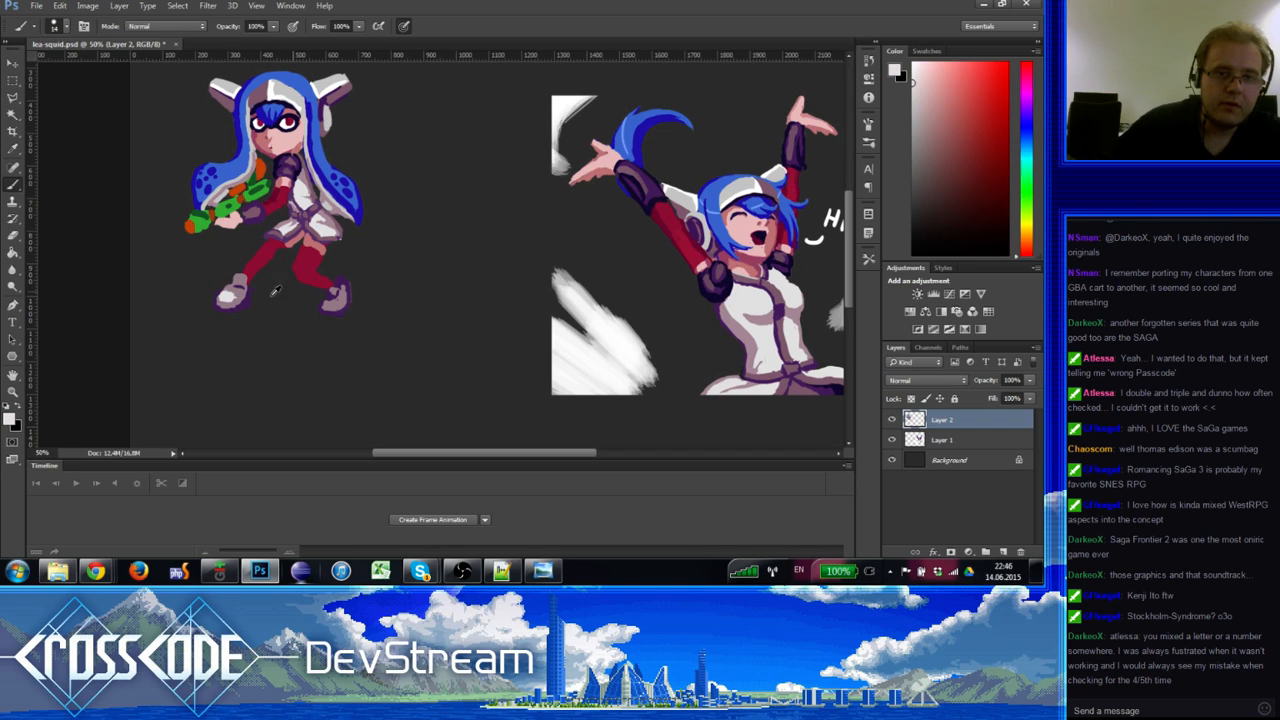
drag(326, 310, 342, 308)
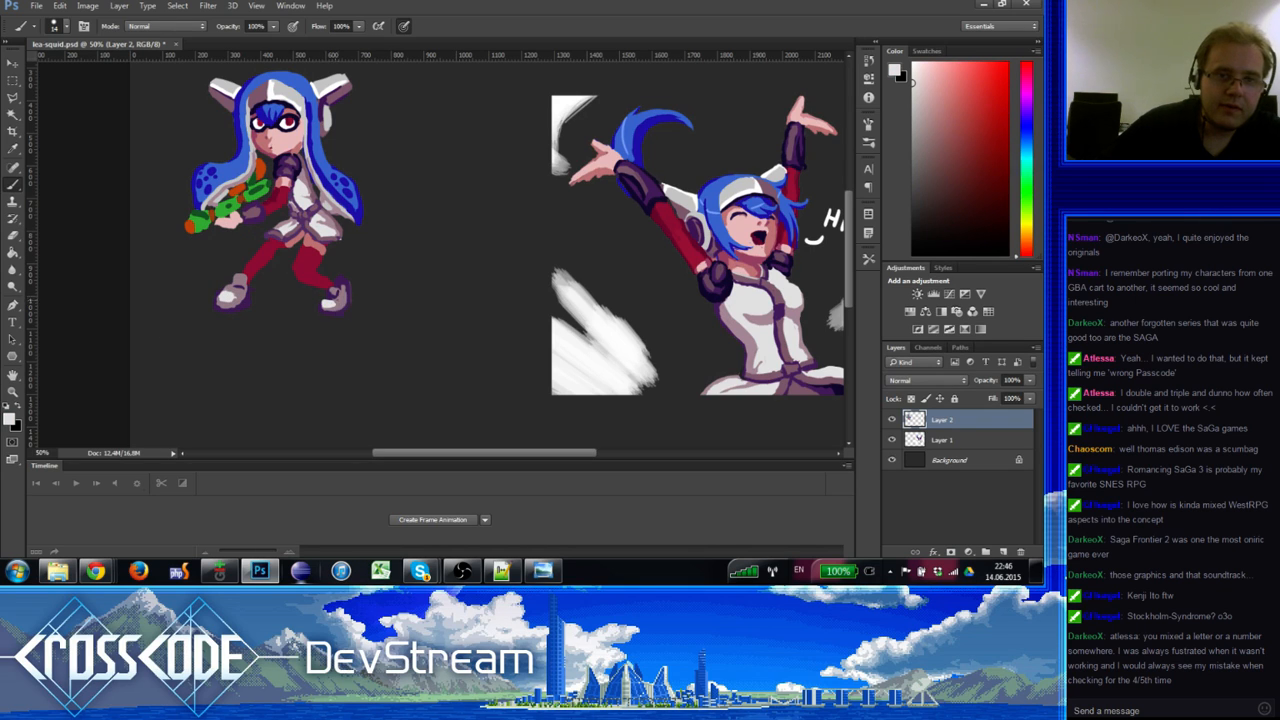
alt+click(277, 250)
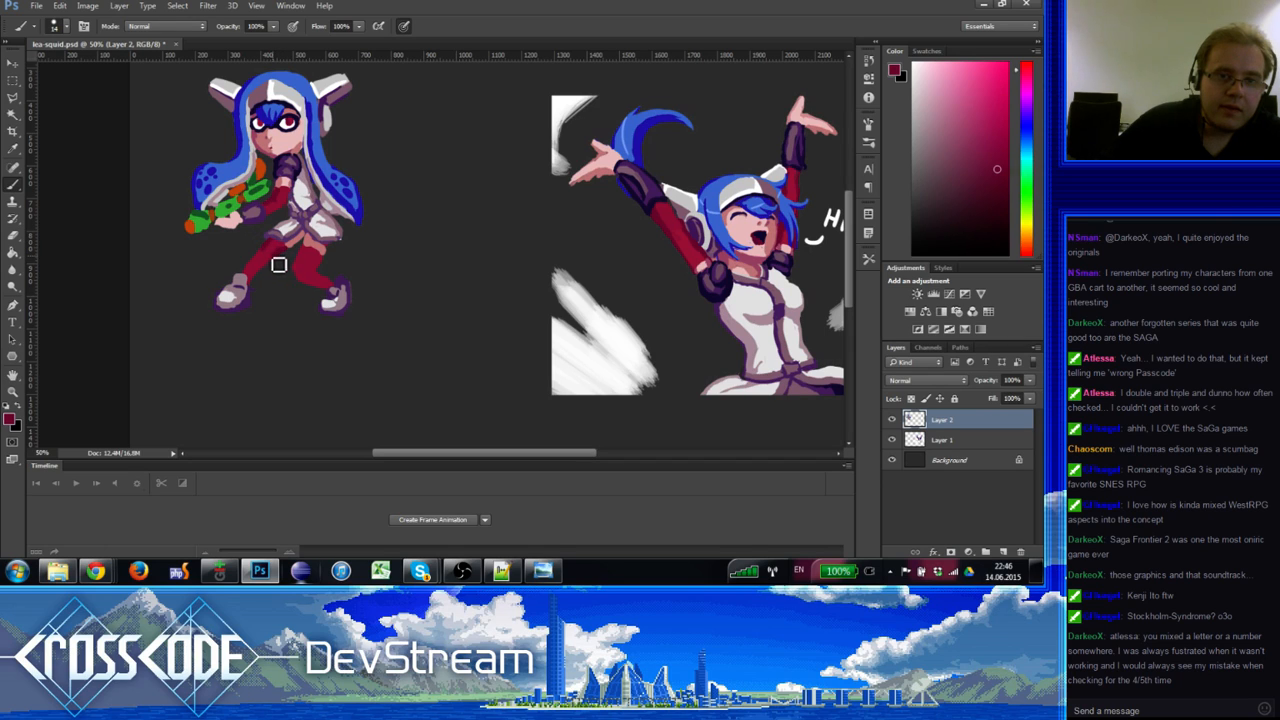
Step: Fill the gap between the legs with dark red and sample nearby leg reds
drag(279, 264, 266, 276)
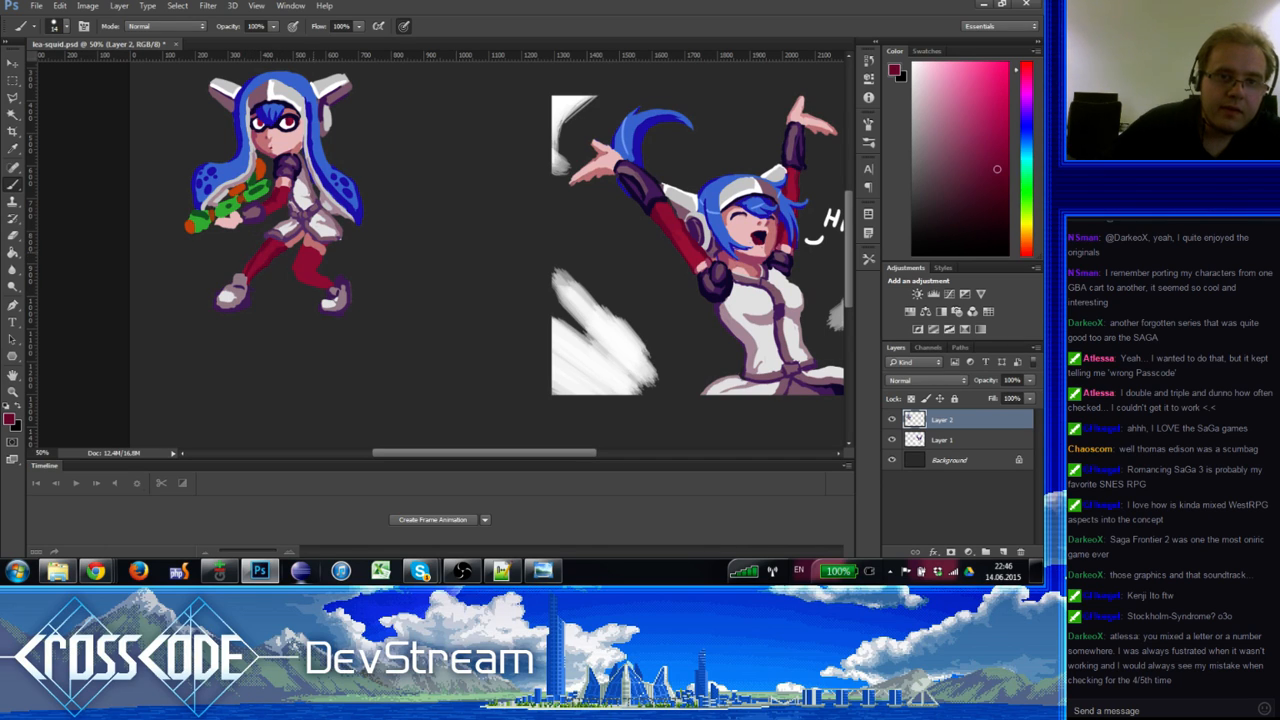
key(e)
key(b)
alt+click(311, 271)
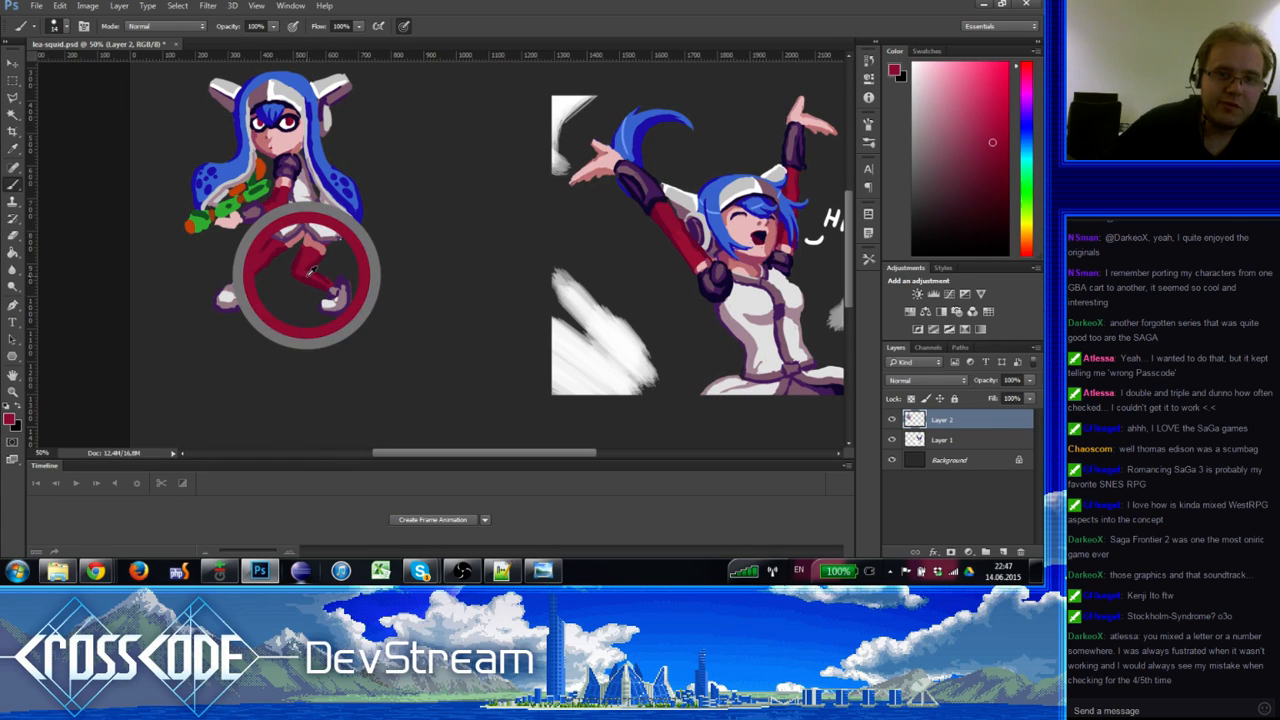
alt+click(315, 280)
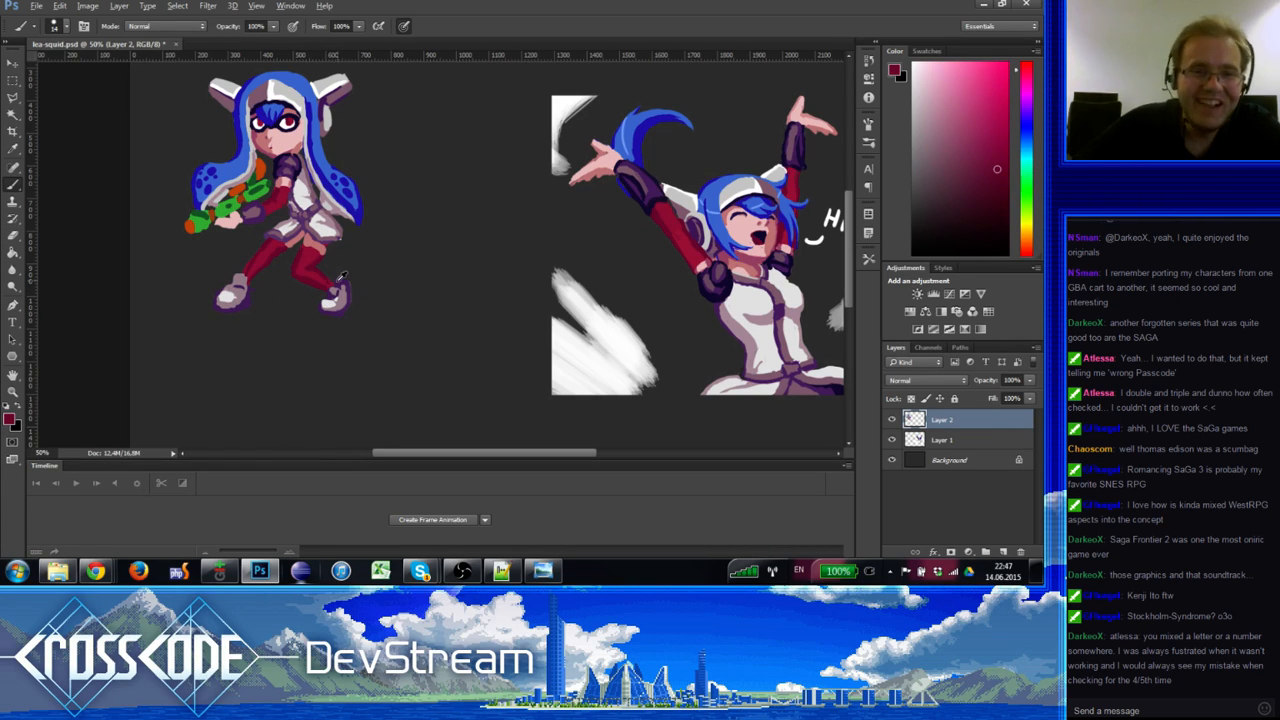
Step: Sample the shoe's dark purple, white and pinkish grey
alt+click(338, 284)
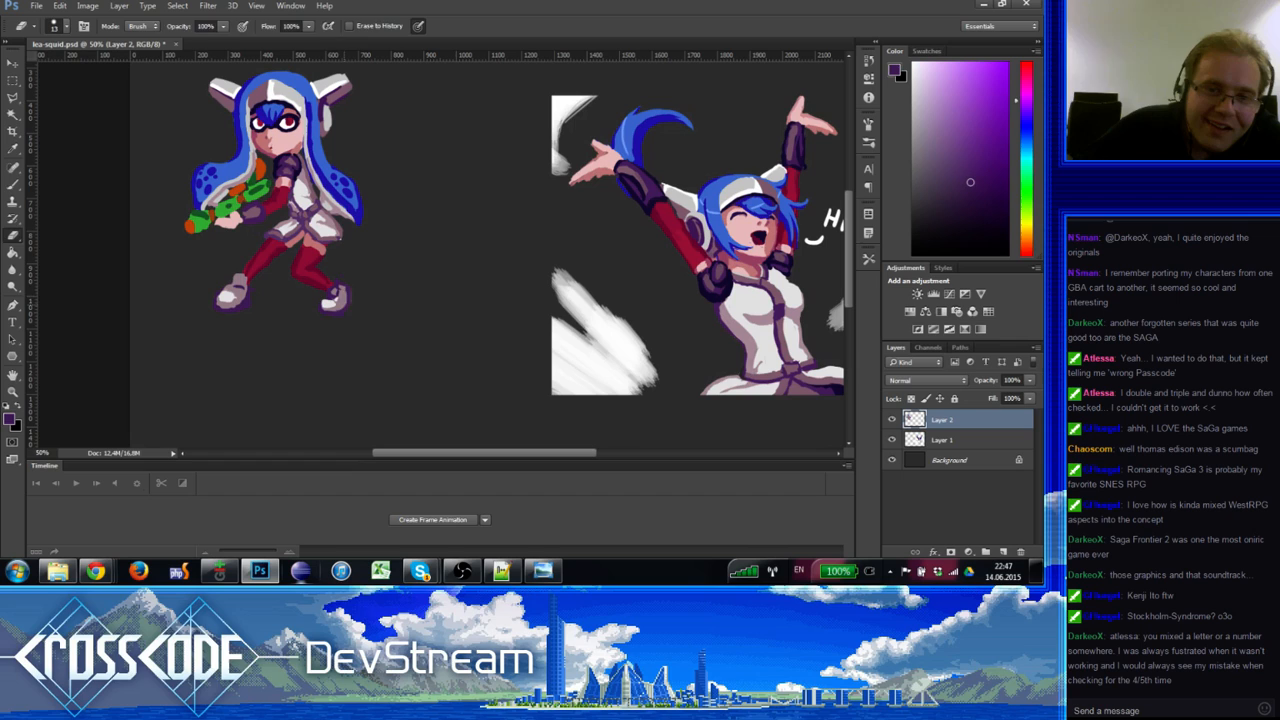
alt+click(345, 293)
alt+click(341, 310)
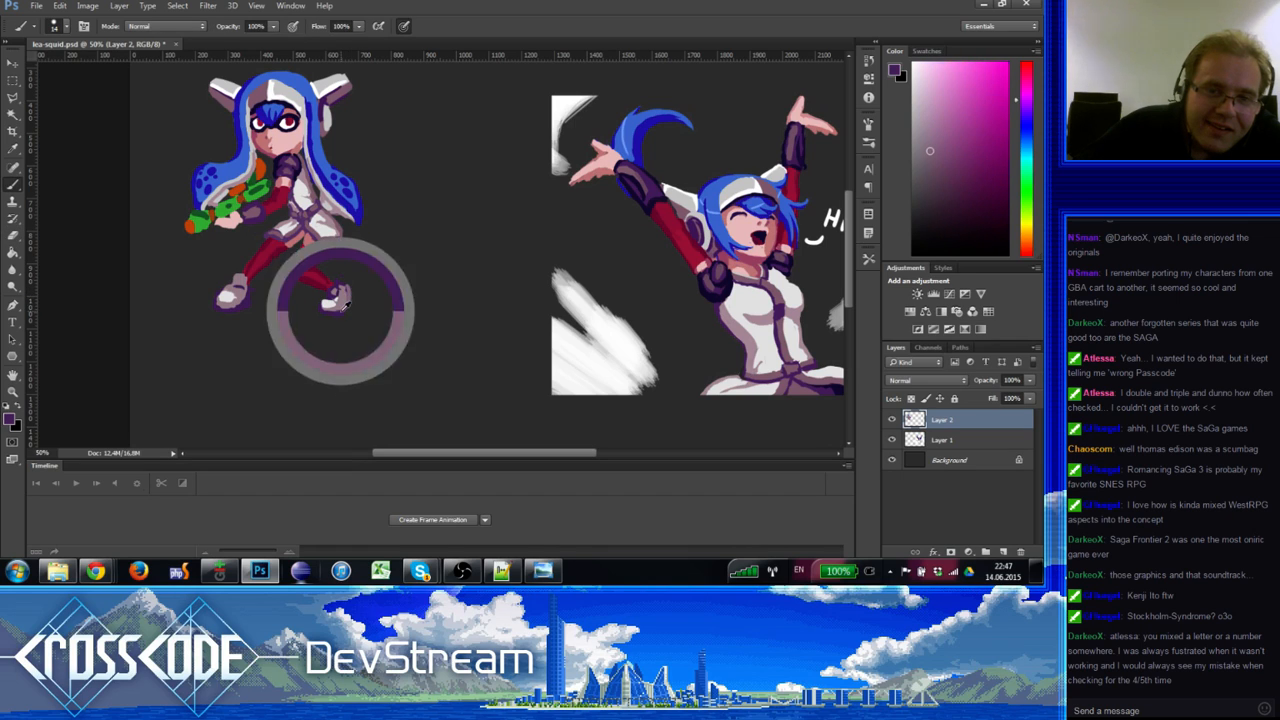
alt+click(341, 304)
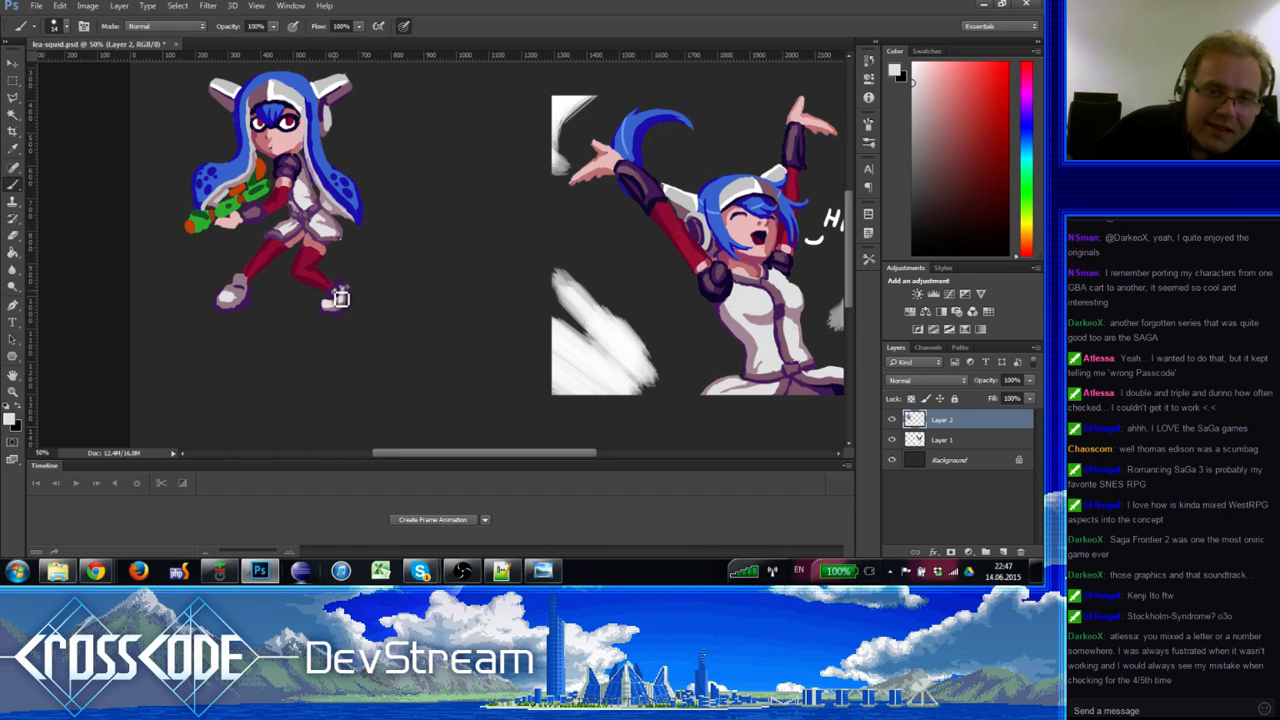
alt+click(232, 297)
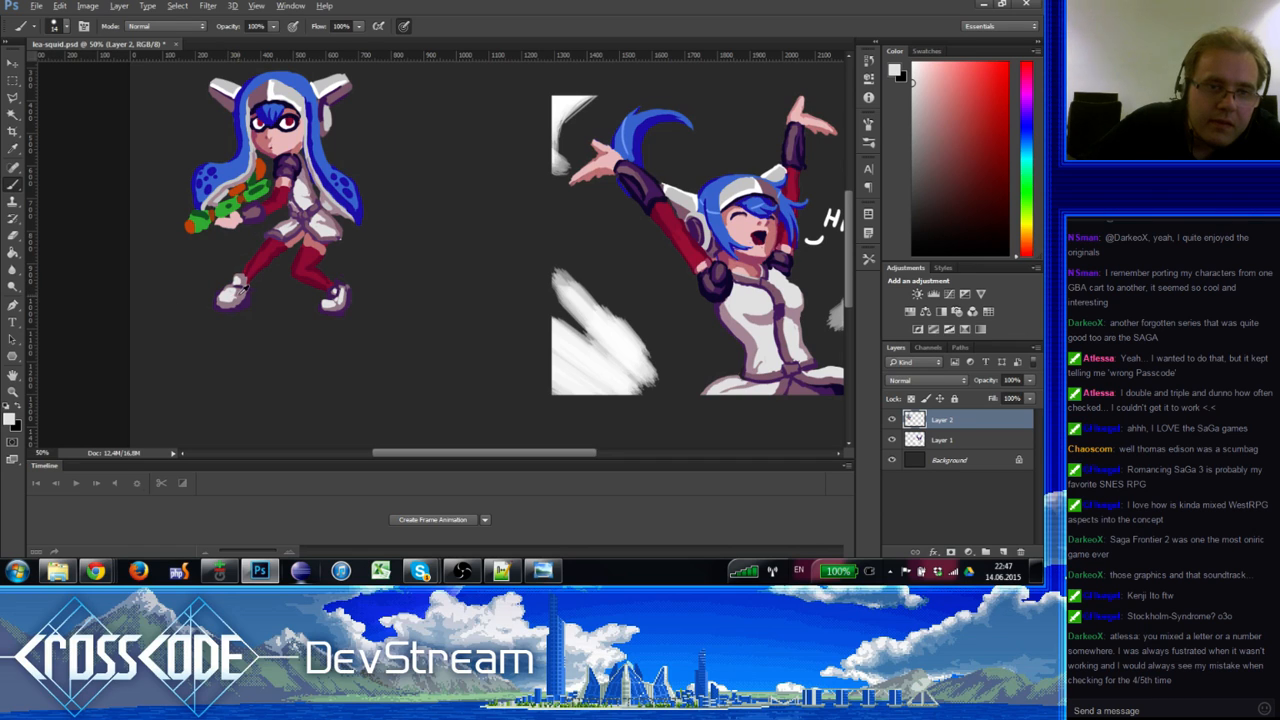
alt+click(238, 298)
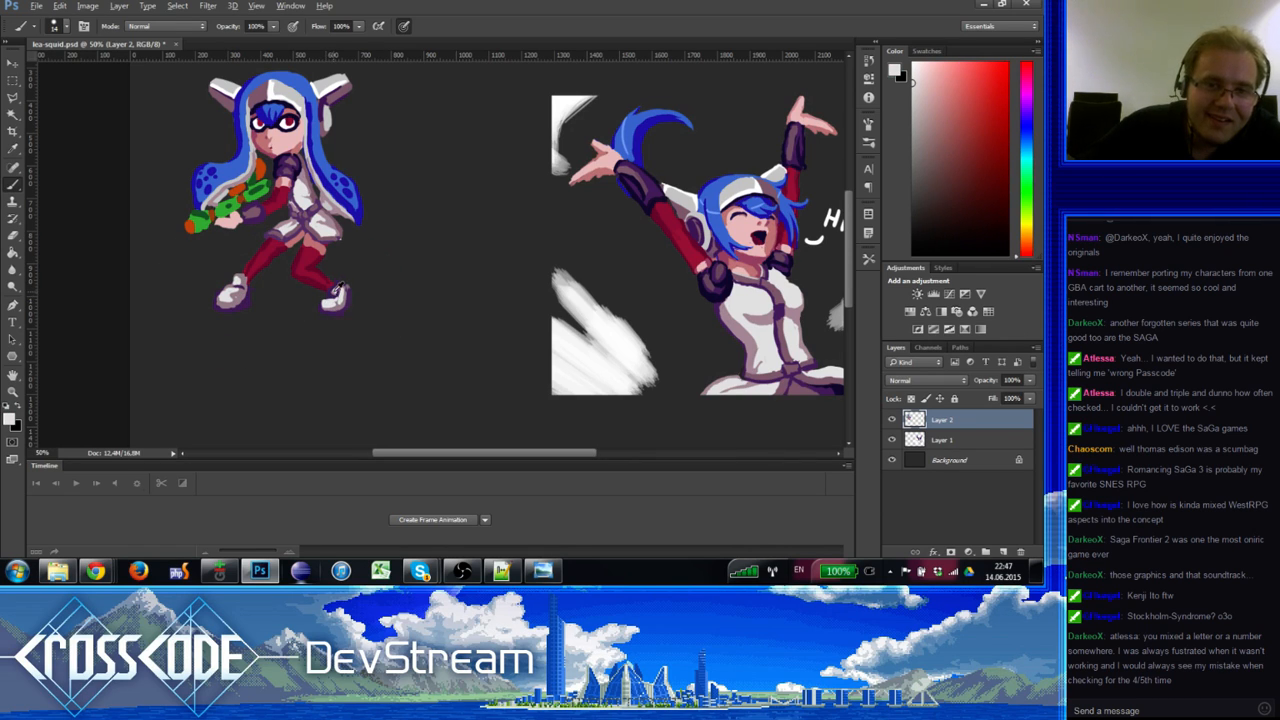
Step: Pick the shoe's pinkish grey and purple outline again, then the hair blue
alt+click(333, 291)
alt+click(331, 295)
alt+click(337, 305)
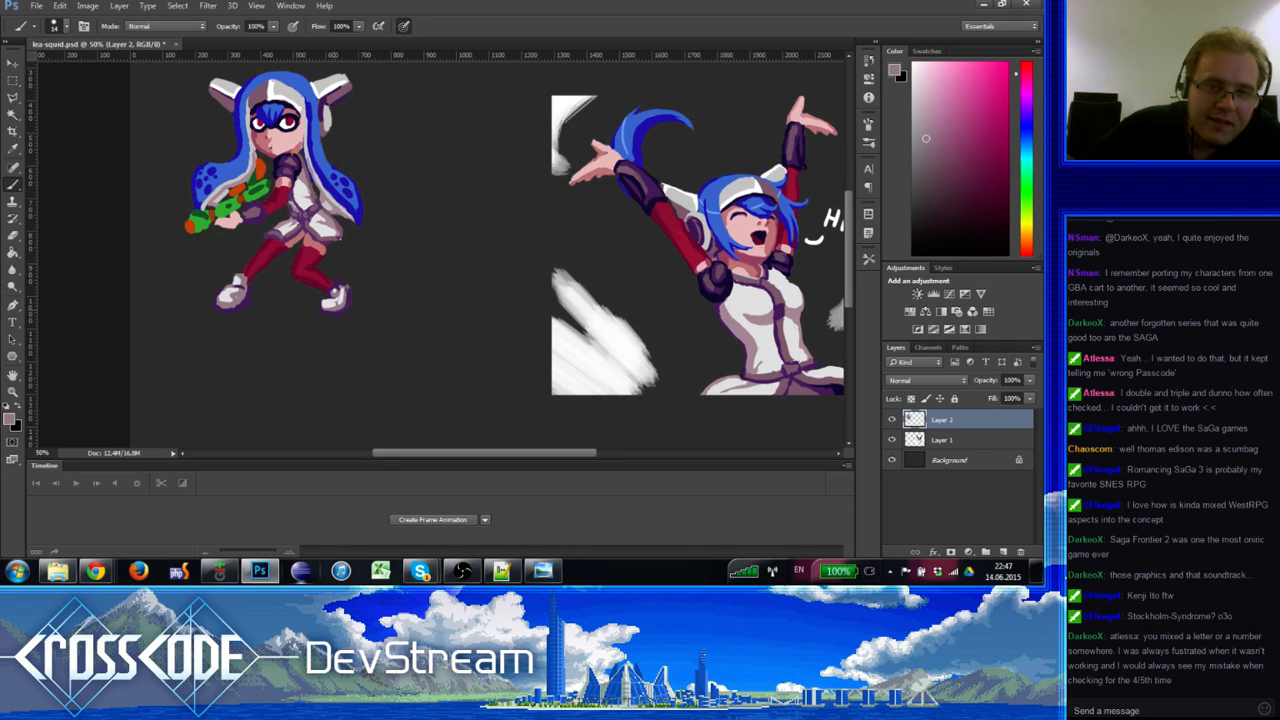
alt+click(343, 299)
alt+click(339, 311)
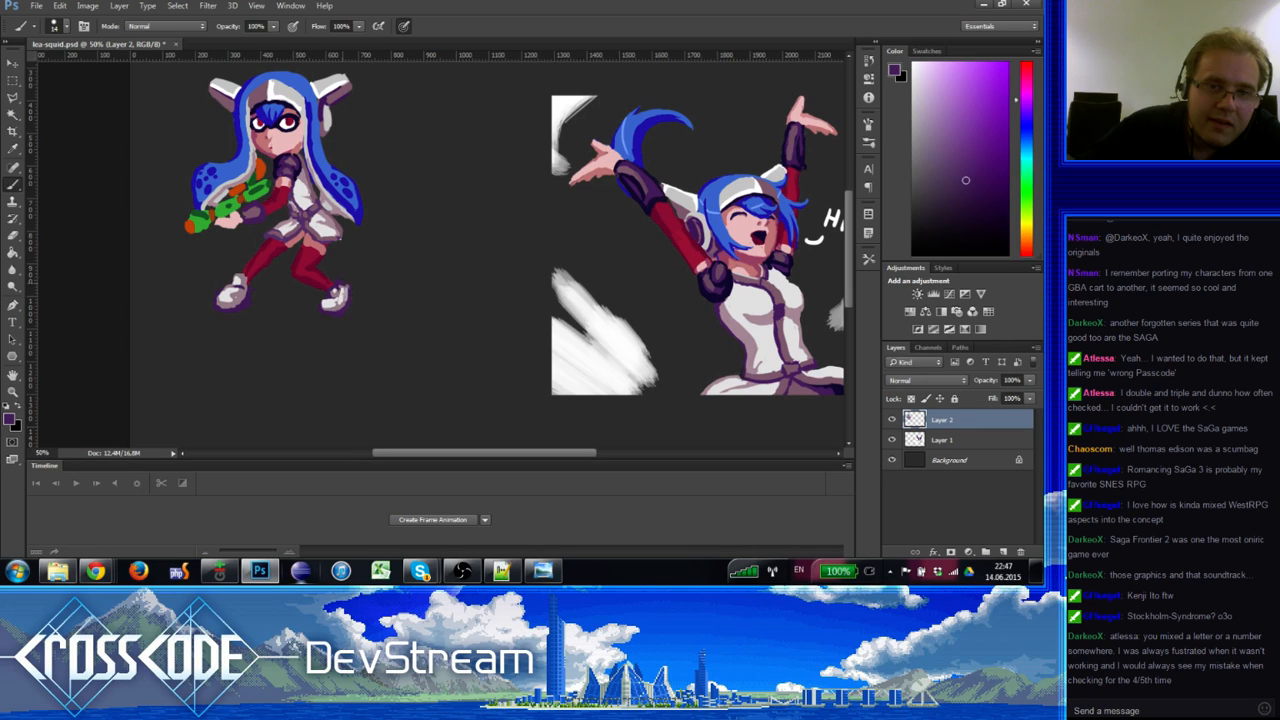
drag(348, 309, 351, 349)
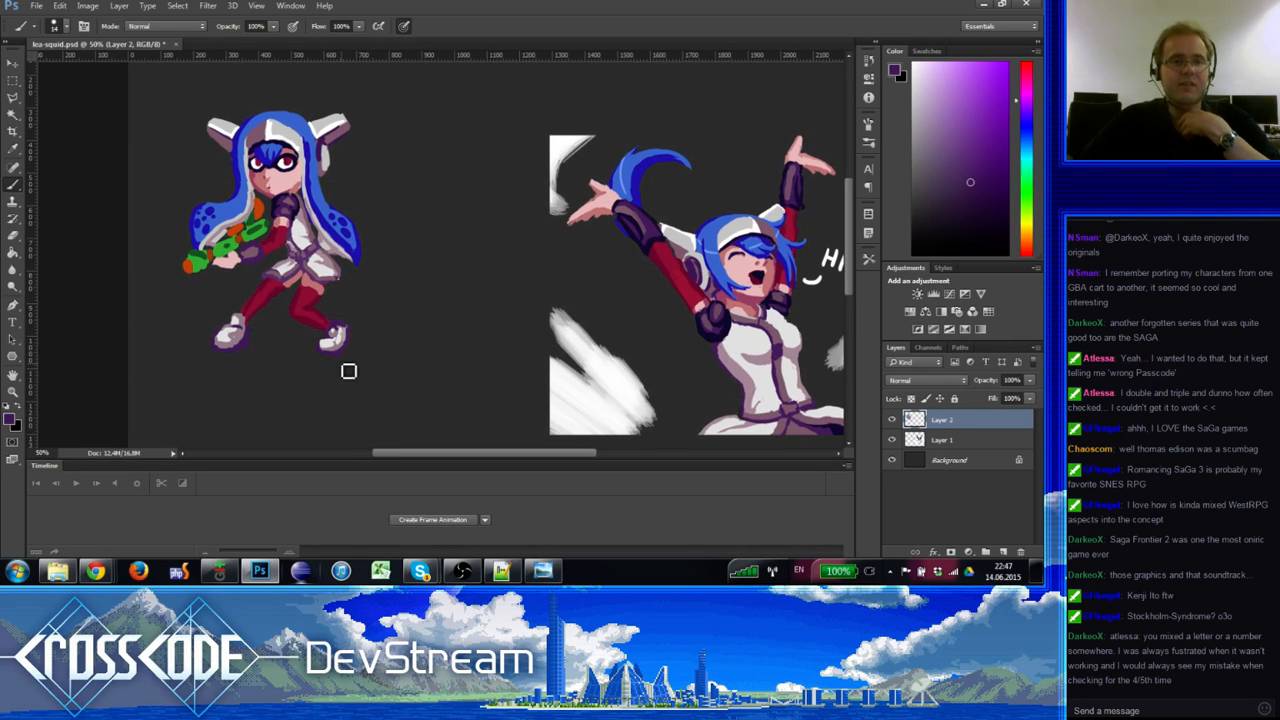
alt+click(322, 172)
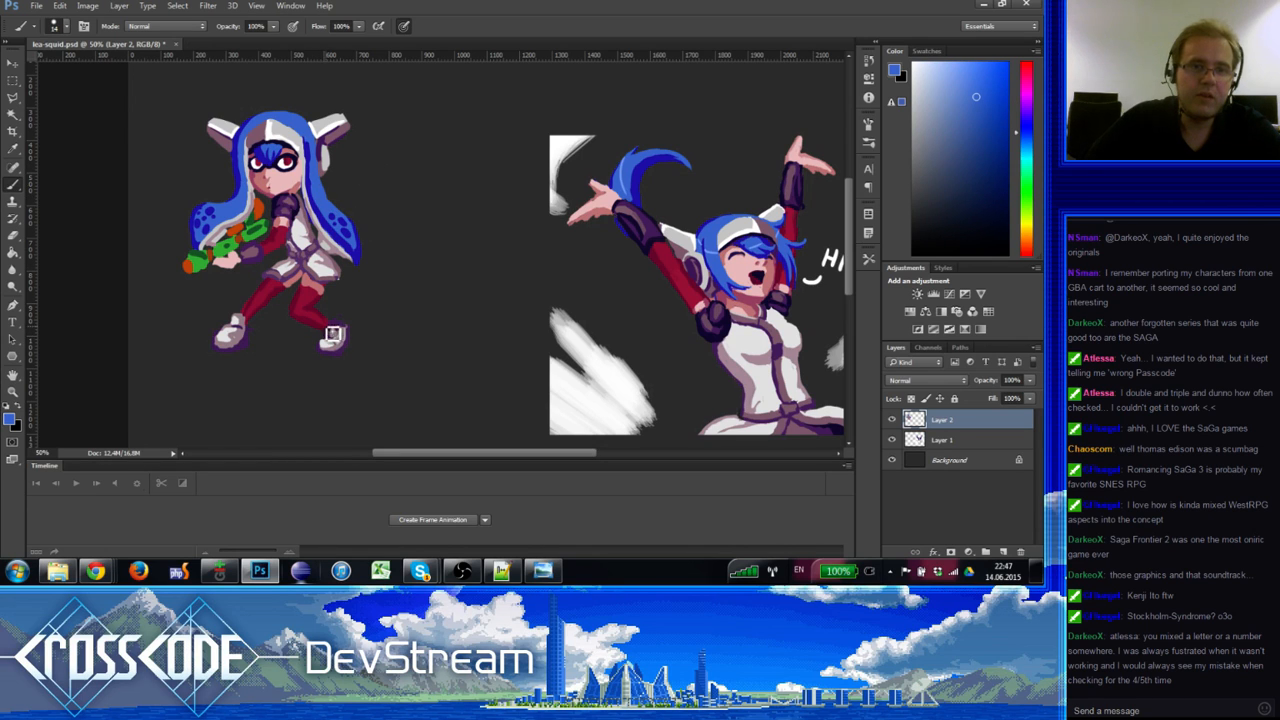
Step: Sample pinks and near-white from the chibi's hair, ear and legs
drag(333, 334, 322, 318)
alt+click(312, 150)
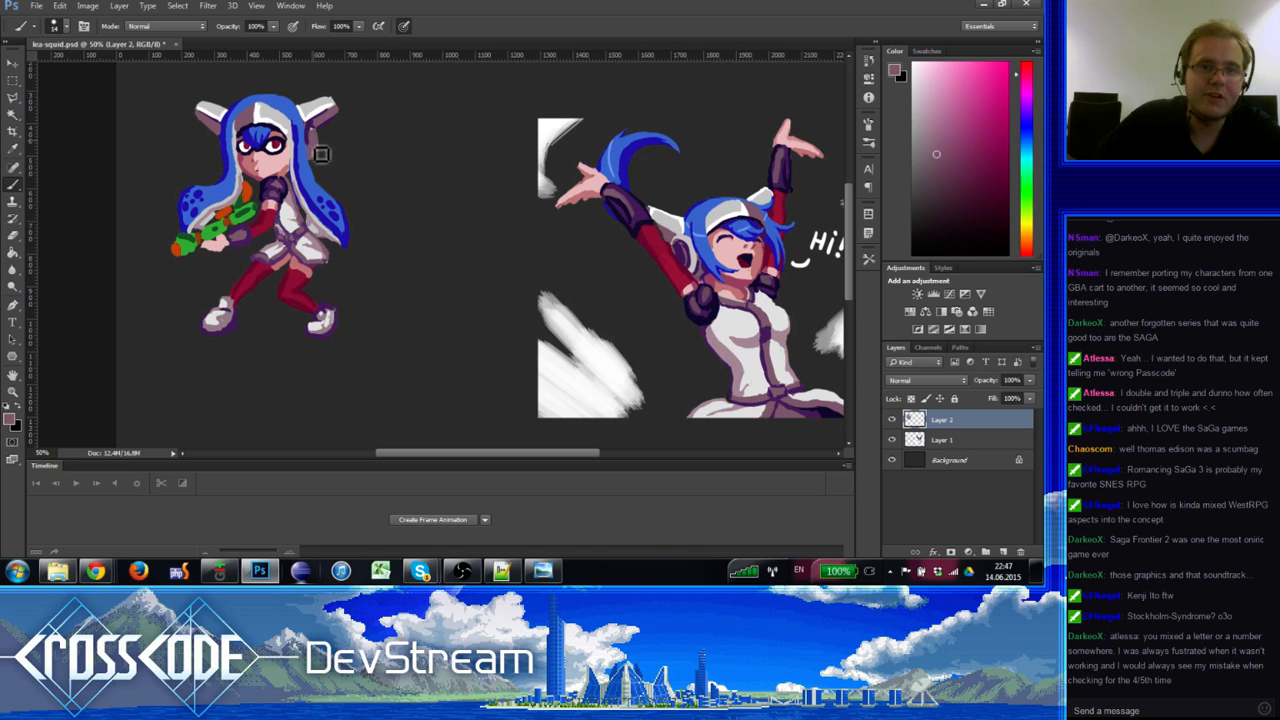
alt+click(314, 101)
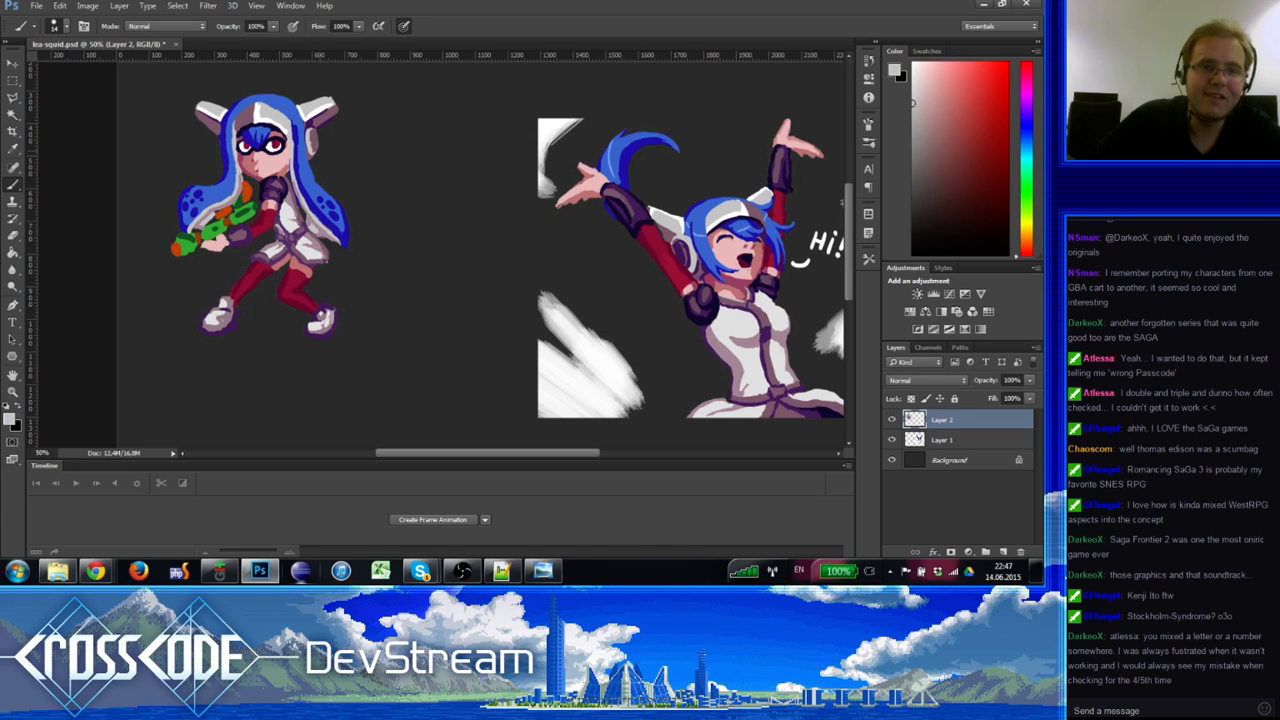
alt+click(321, 150)
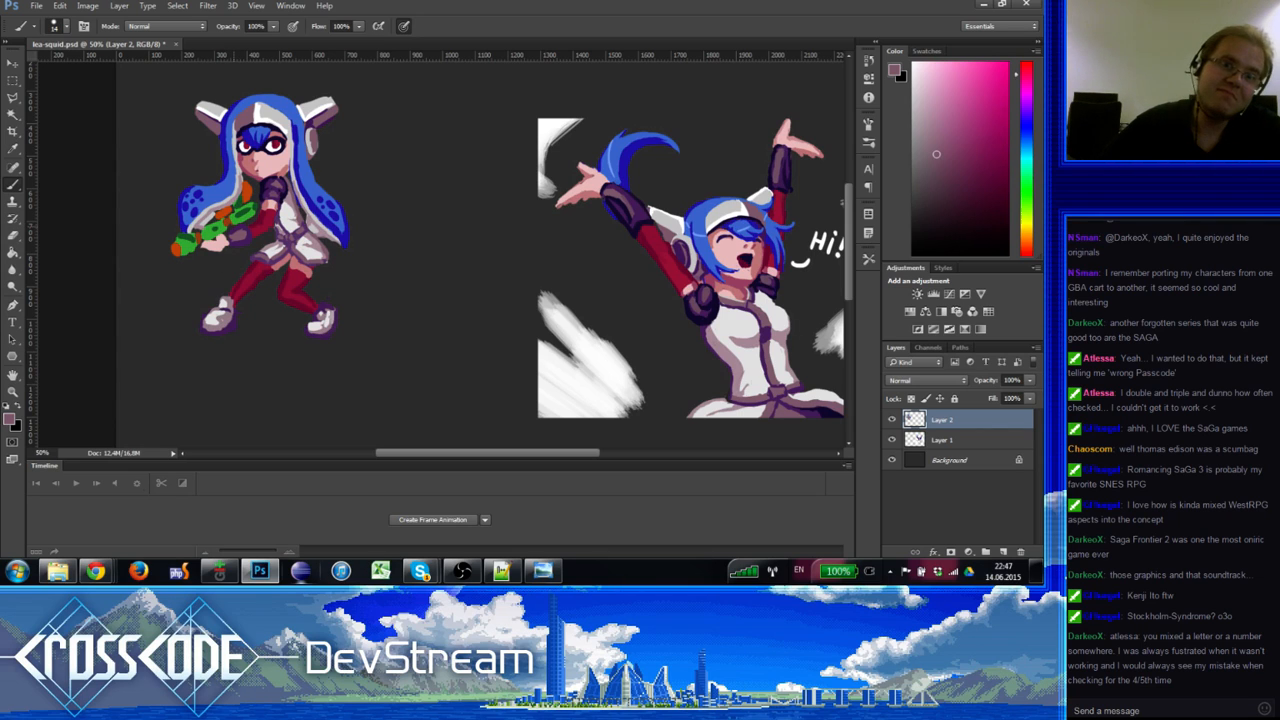
alt+click(254, 162)
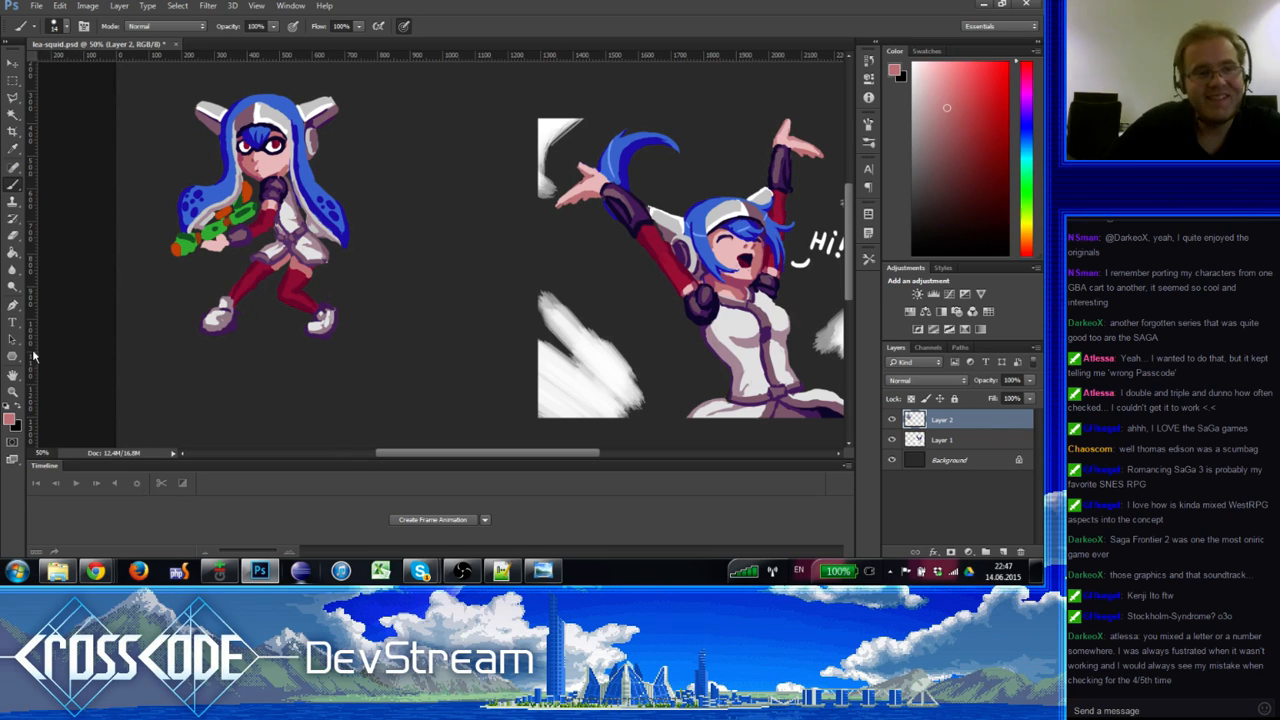
Step: Return to the Brush and pick green and orange from the chibi's gun
click(14, 391)
click(13, 186)
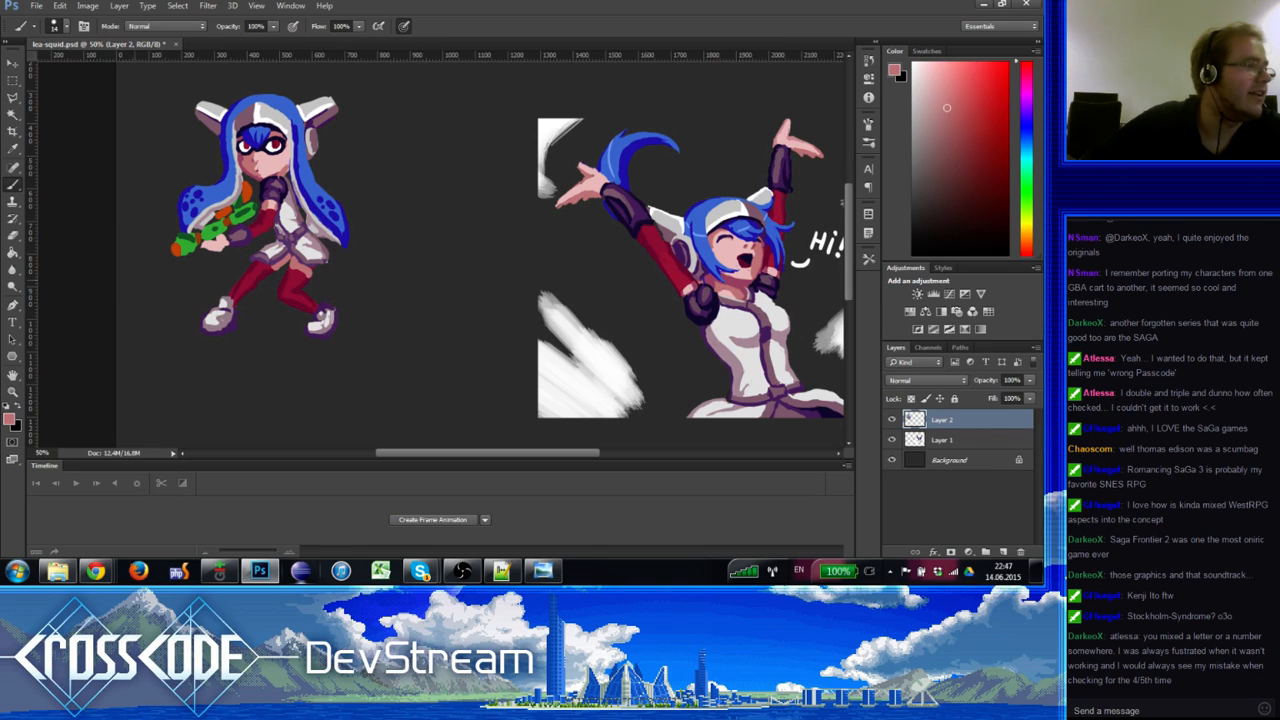
alt+click(184, 242)
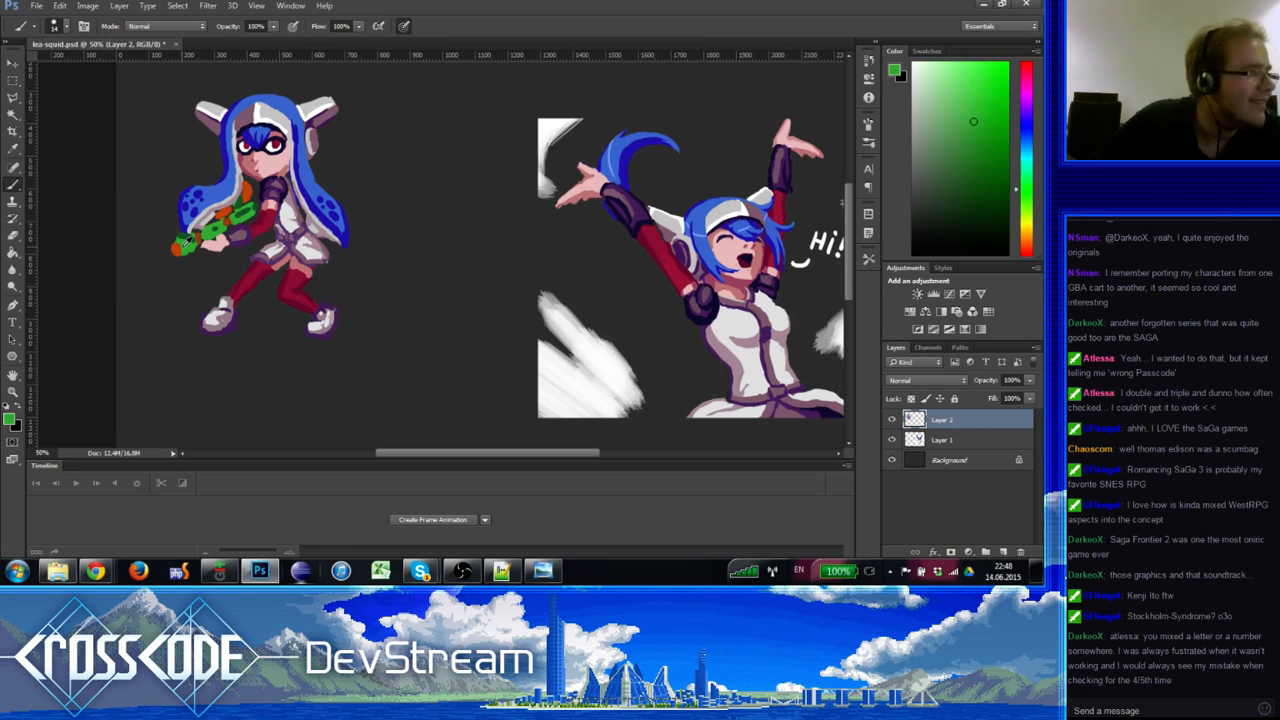
alt+click(187, 248)
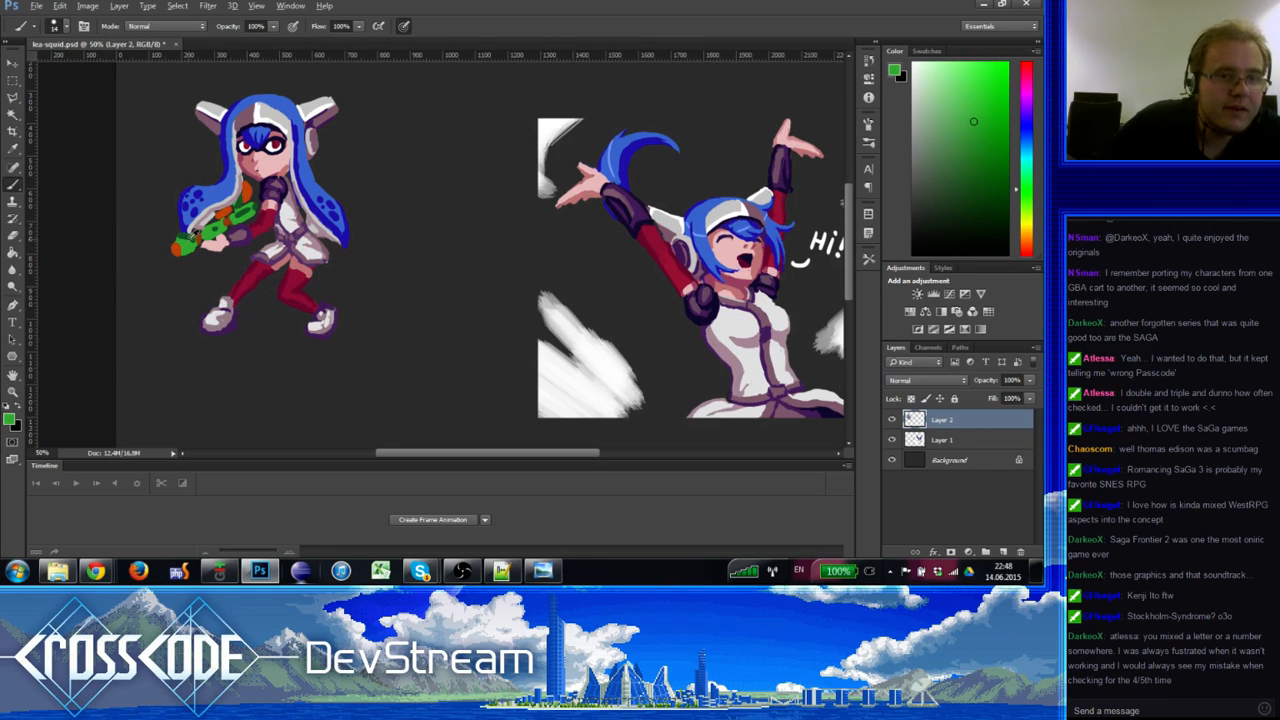
alt+click(185, 238)
Step: Set the foreground colour to deep red 8b240d
key(n)
click(501, 197)
drag(501, 197, 504, 211)
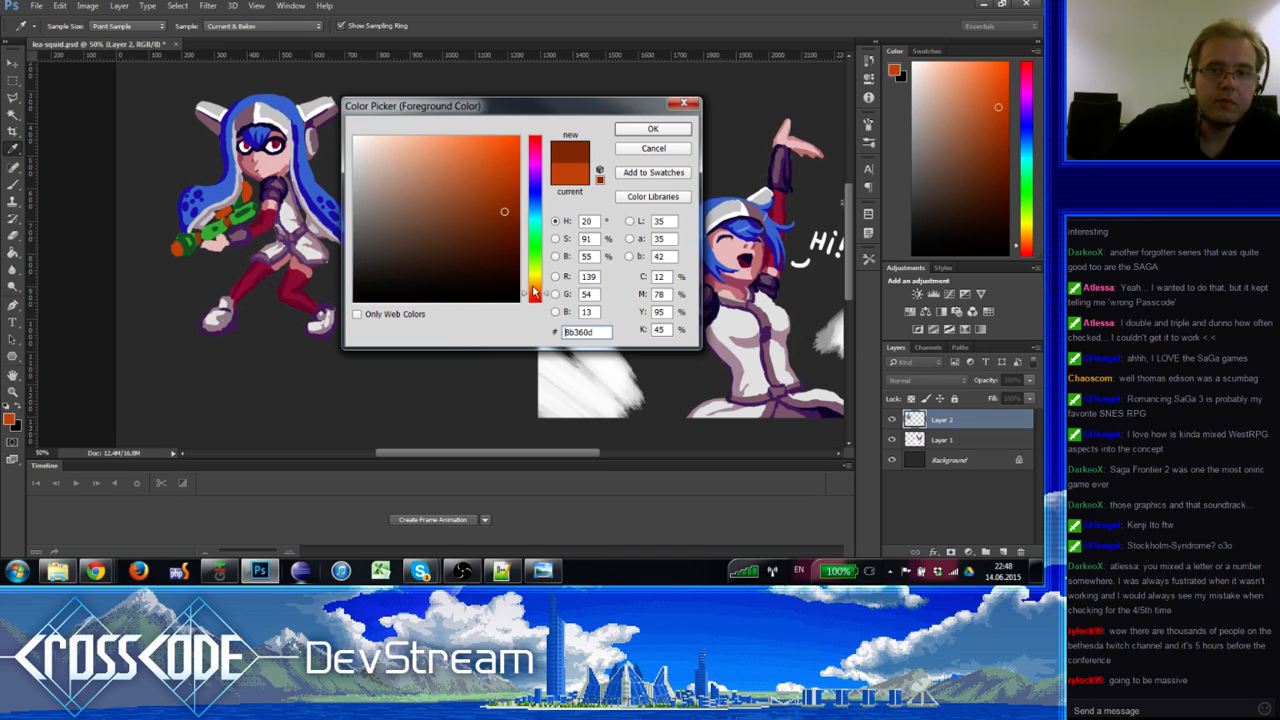
drag(535, 294, 535, 298)
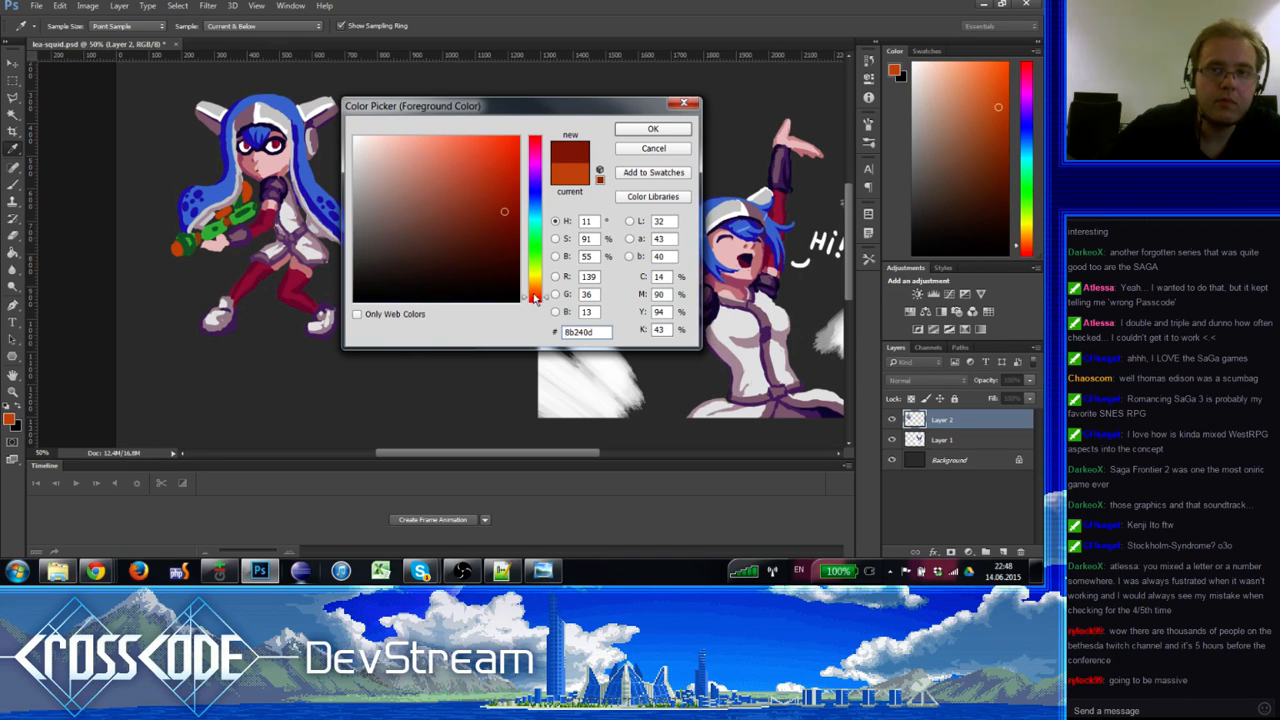
click(652, 129)
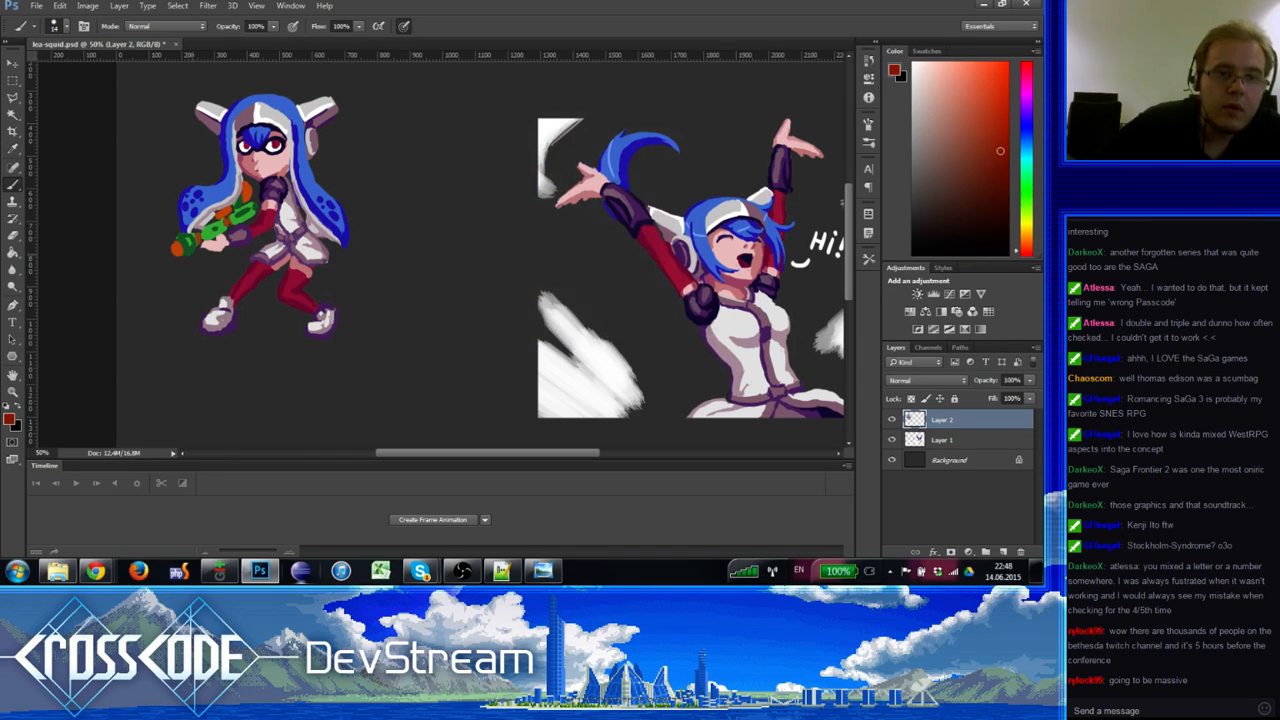
Step: Pick orange, dark red and greens from the gun
key(e)
key(b)
alt+click(183, 259)
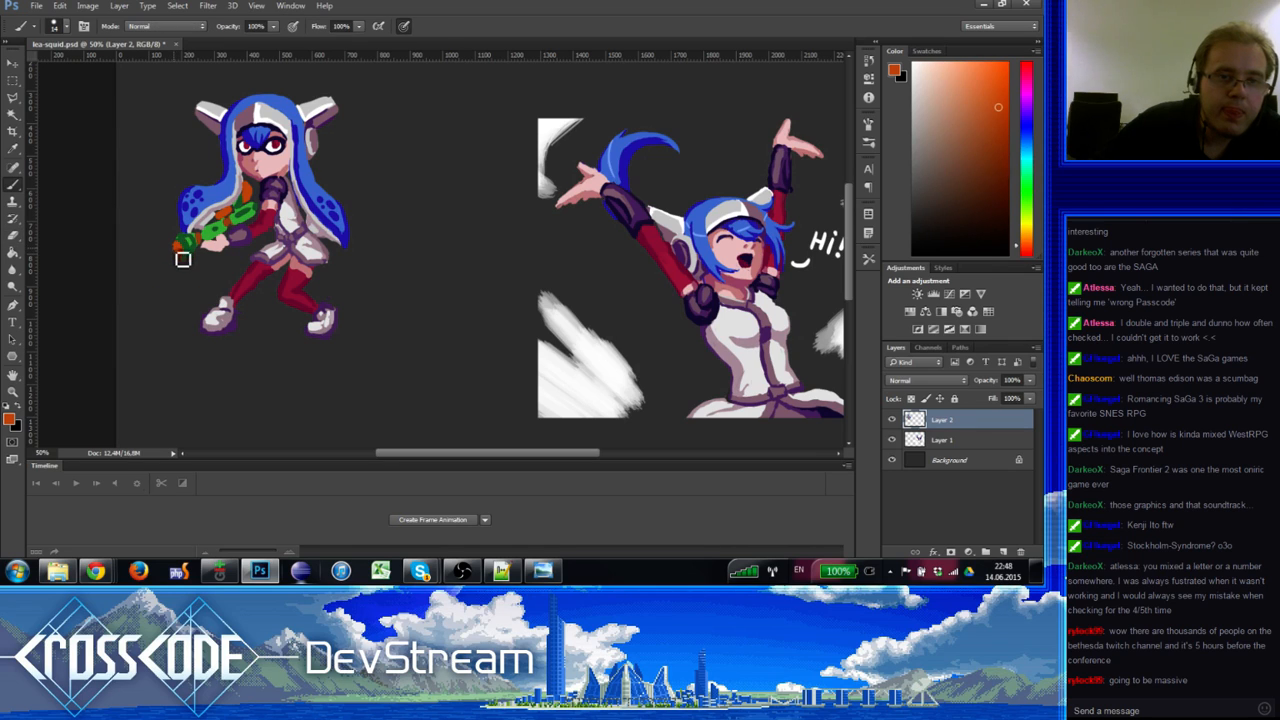
alt+click(184, 260)
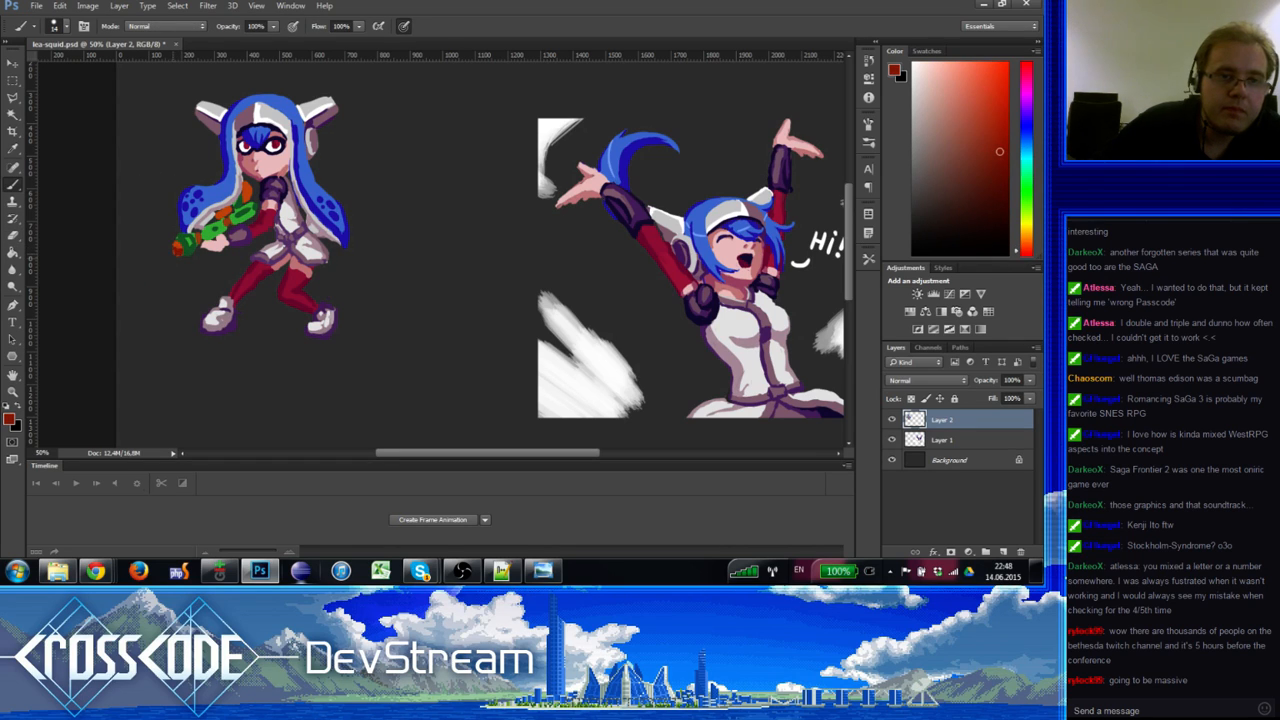
alt+click(199, 259)
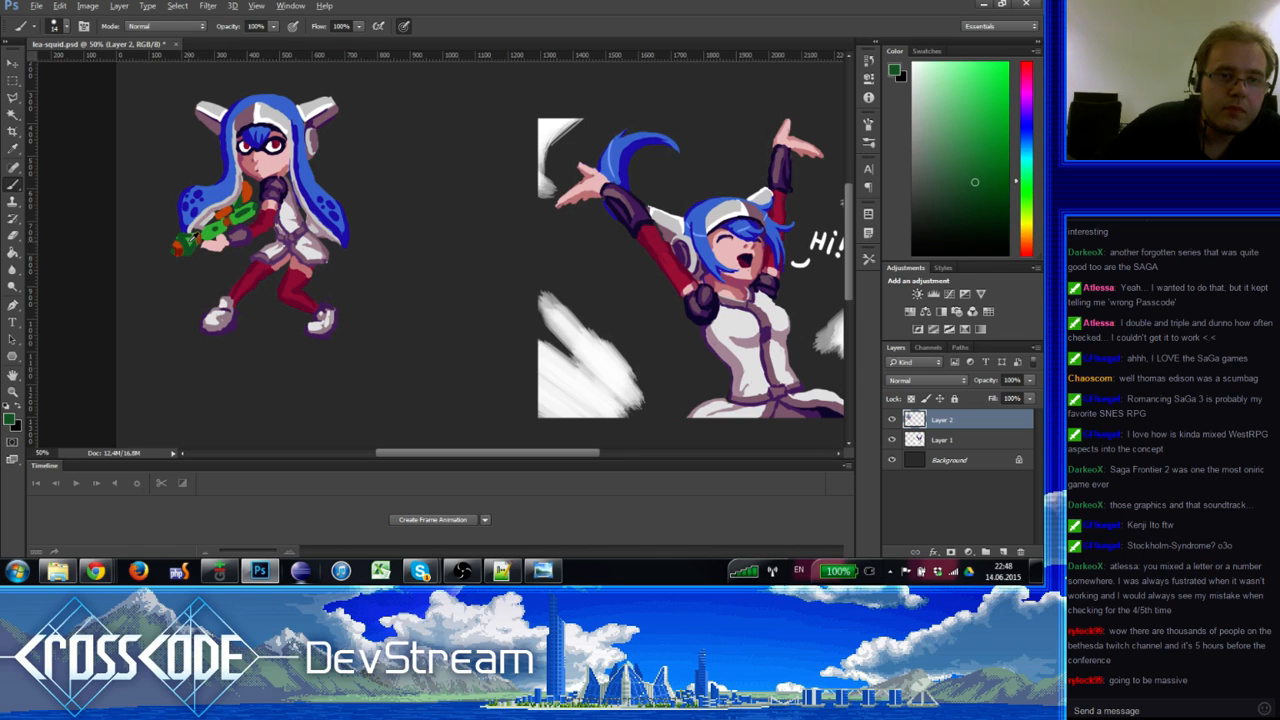
alt+click(186, 238)
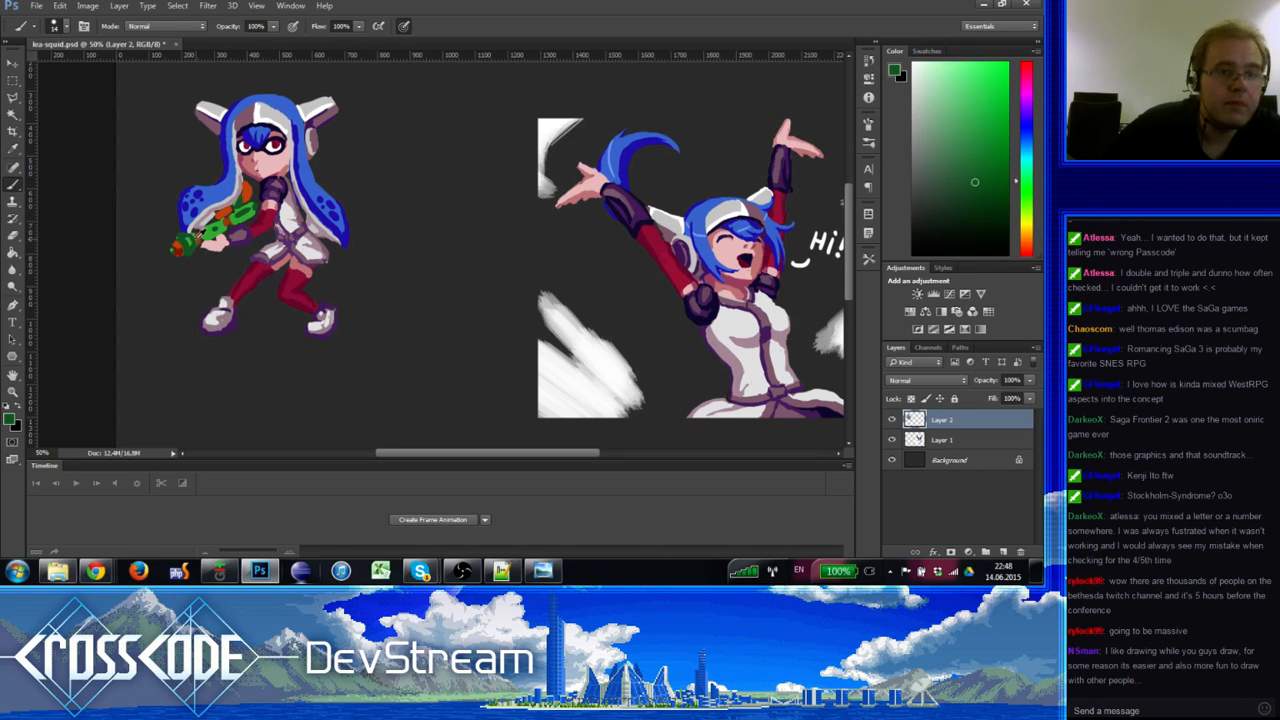
Step: Sample the gun's greens and paint orange strokes by the right hair tip
alt+click(180, 237)
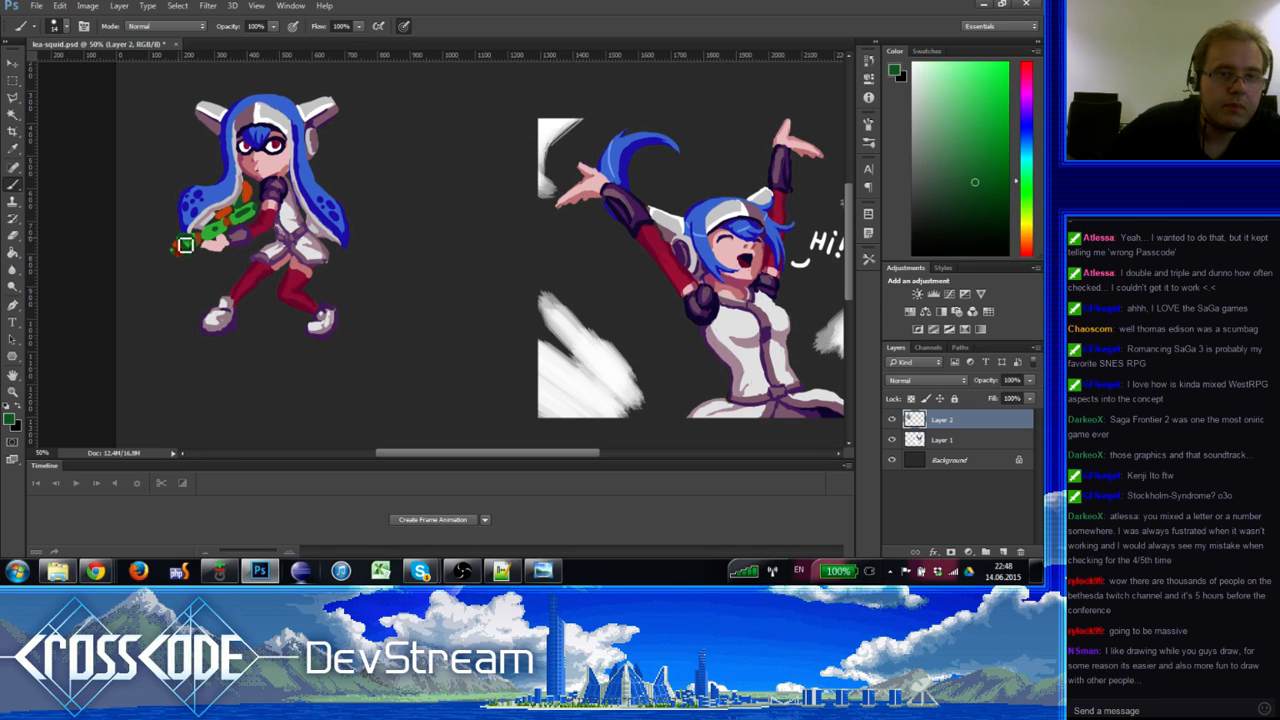
alt+click(194, 249)
alt+click(189, 251)
alt+click(189, 251)
alt+click(189, 251)
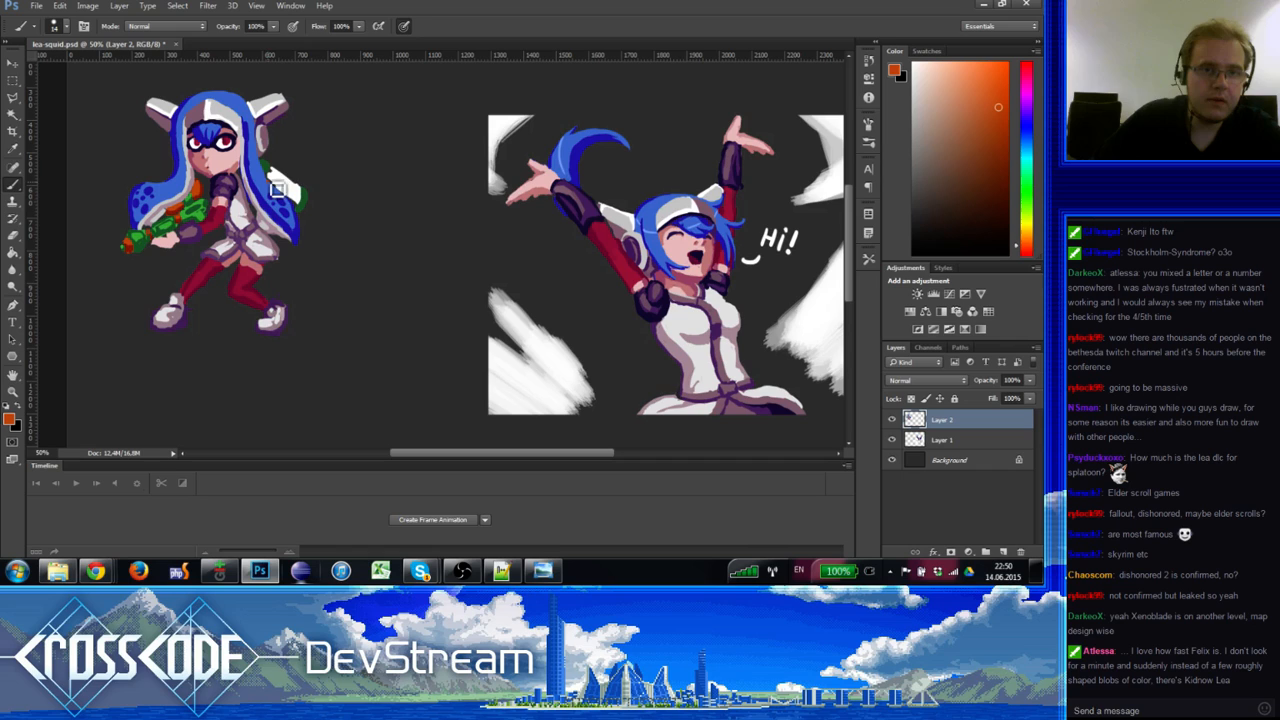
mouse_move(278, 189)
mouse_down()
mouse_move(284, 178)
mouse_move(303, 208)
mouse_move(276, 181)
mouse_up()
Step: Touch up the orange patch's right edge and sample the hair blue and gear greens
alt+click(242, 214)
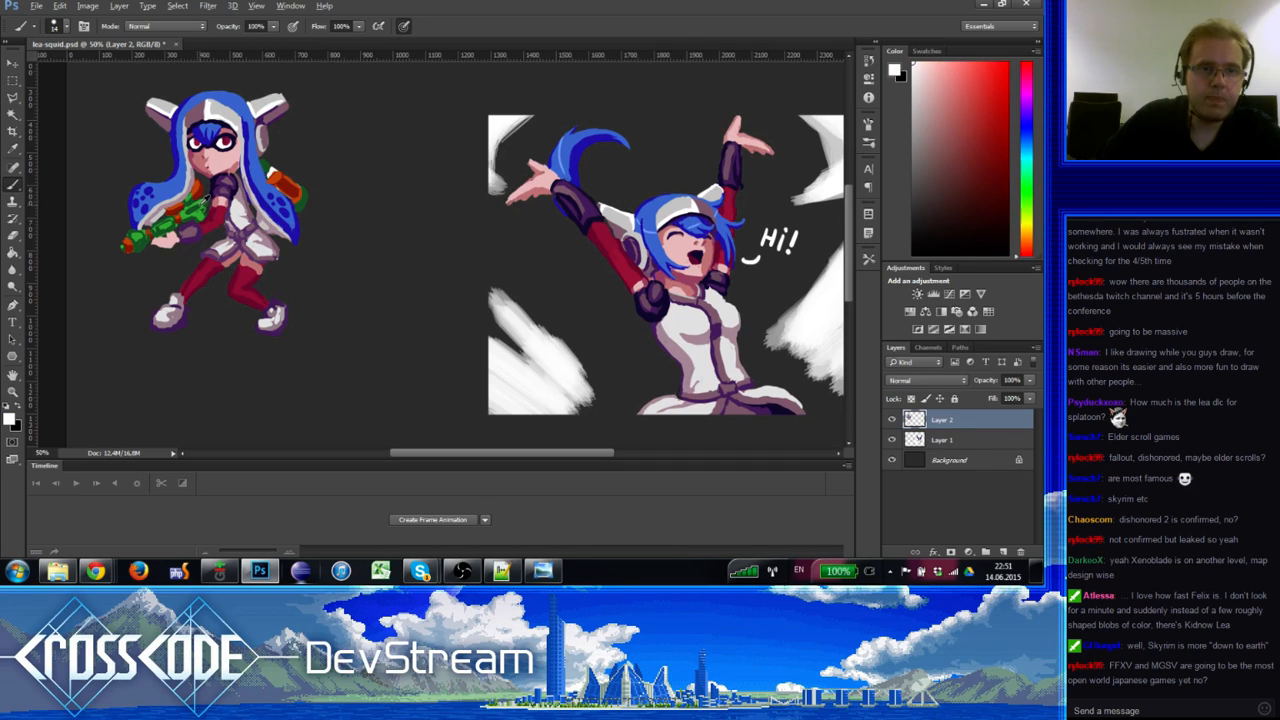
alt+click(205, 201)
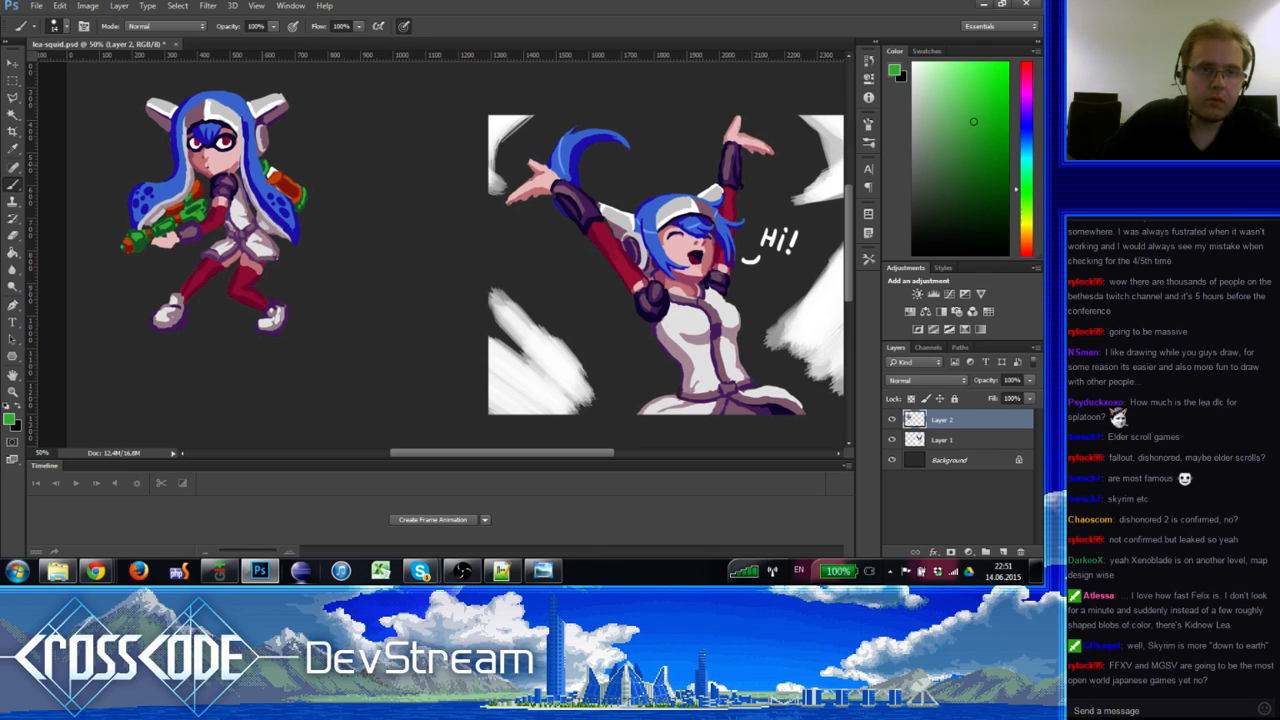
alt+click(266, 162)
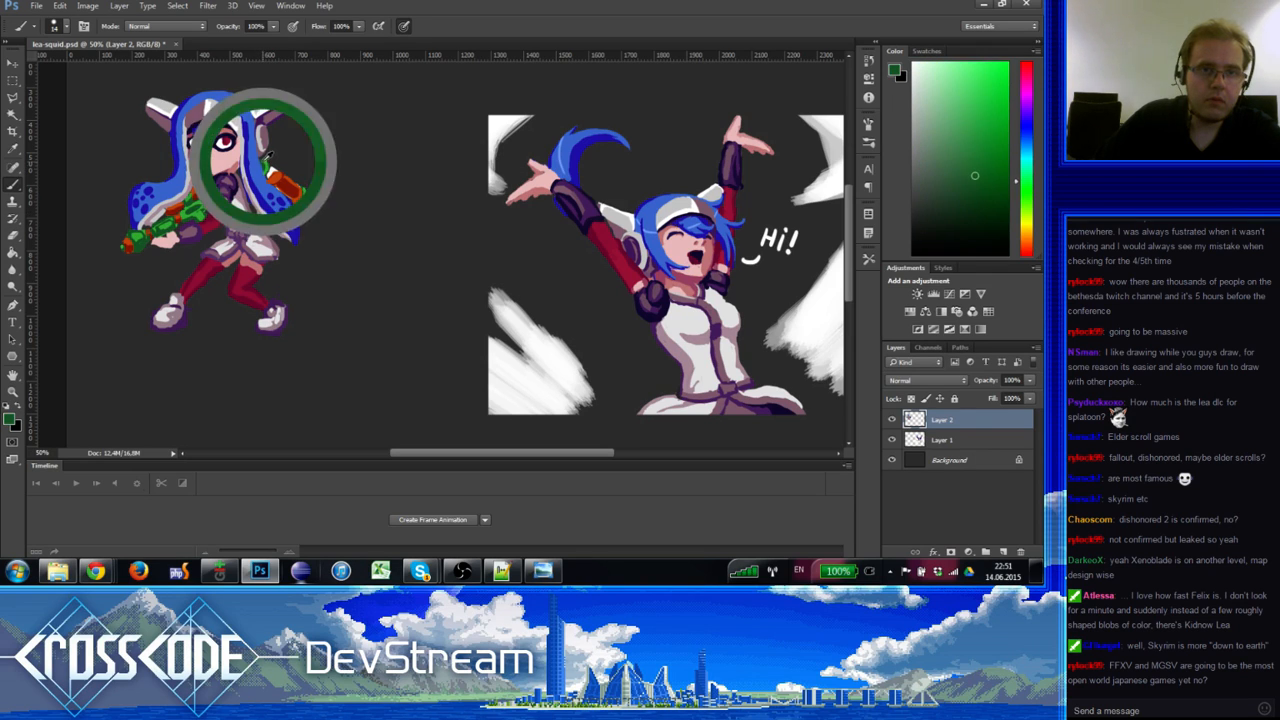
alt+click(271, 174)
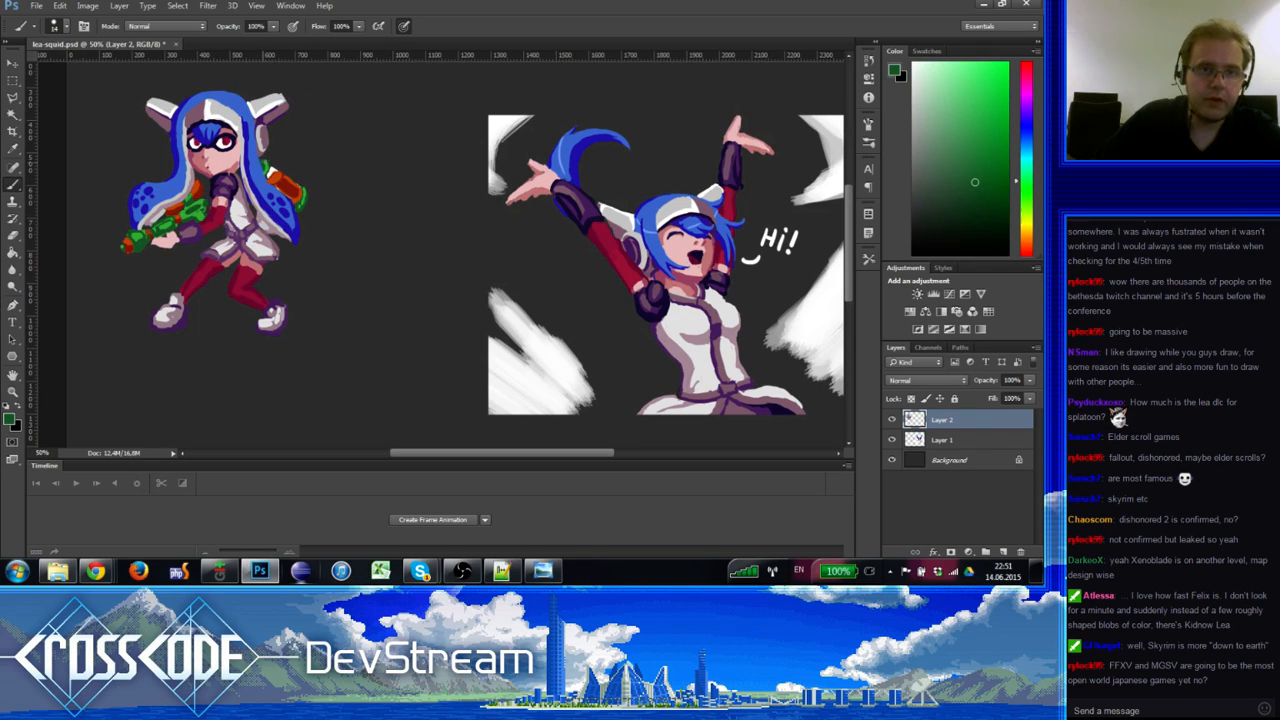
alt+click(272, 156)
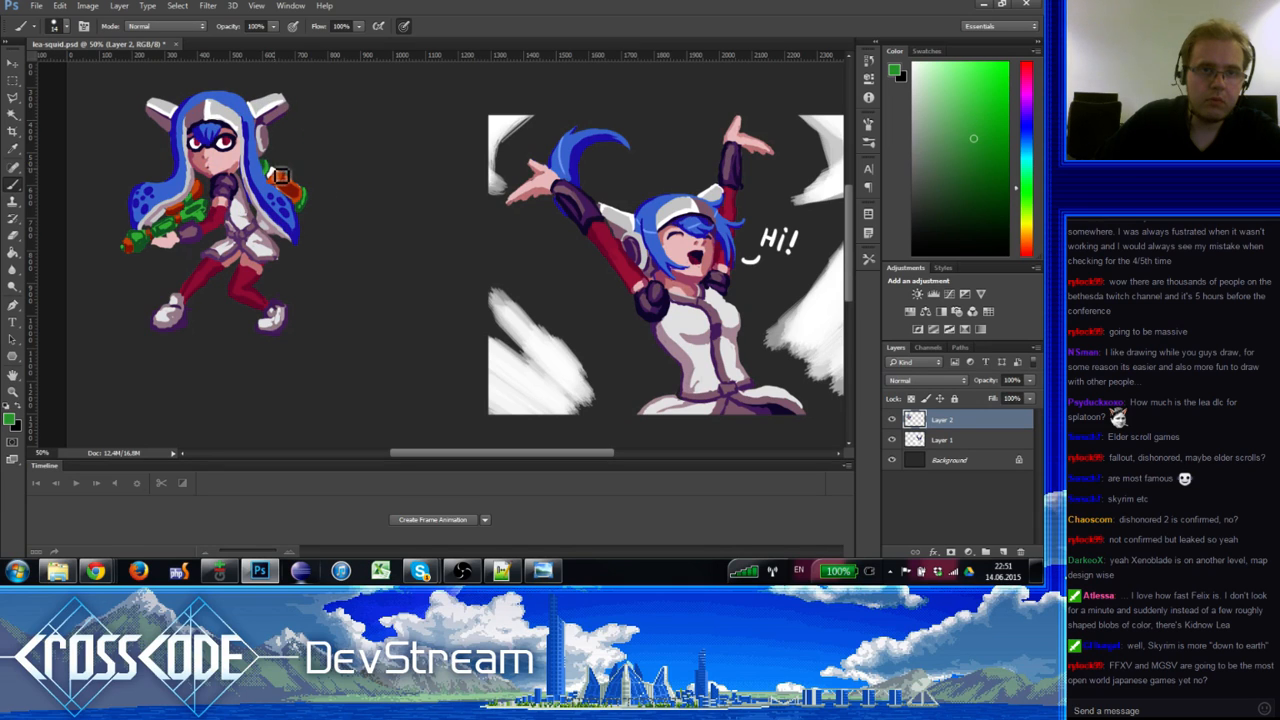
alt+click(277, 170)
alt+click(272, 183)
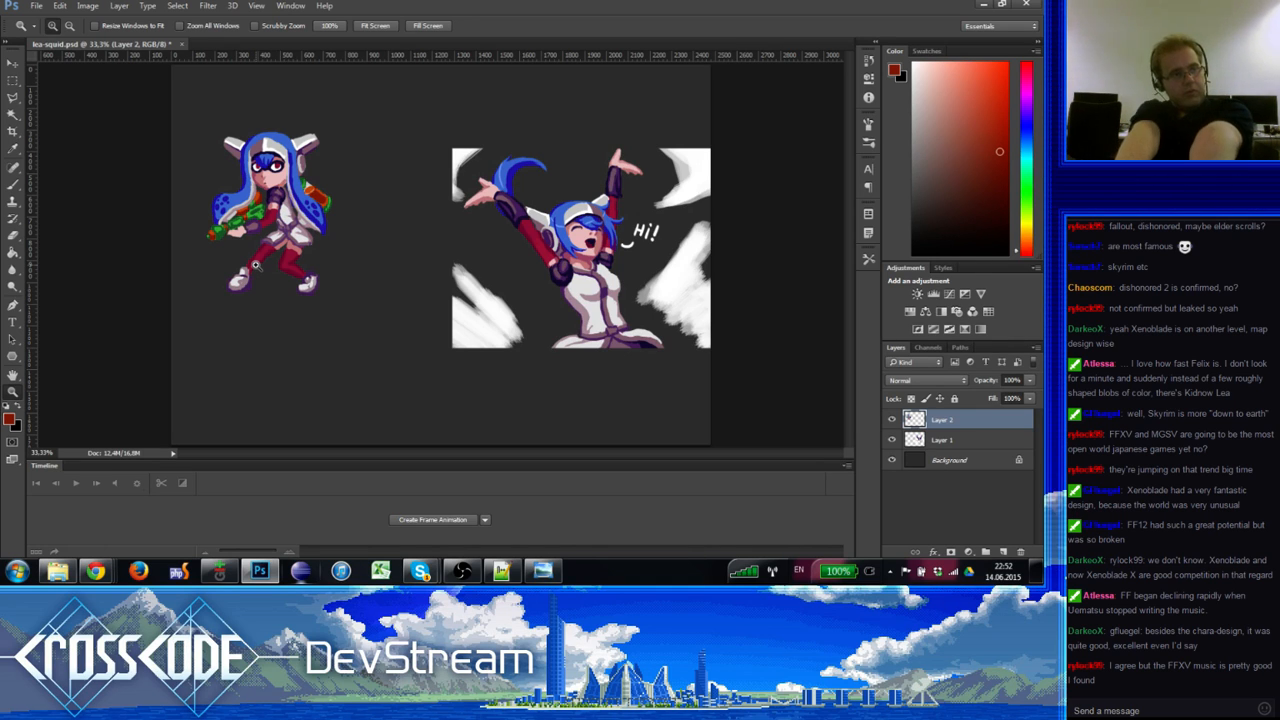
Step: Switch to the browser and scroll through the meme page
key(alt+Tab)
scroll(359, 310, down, 3)
scroll(361, 311, down, 1)
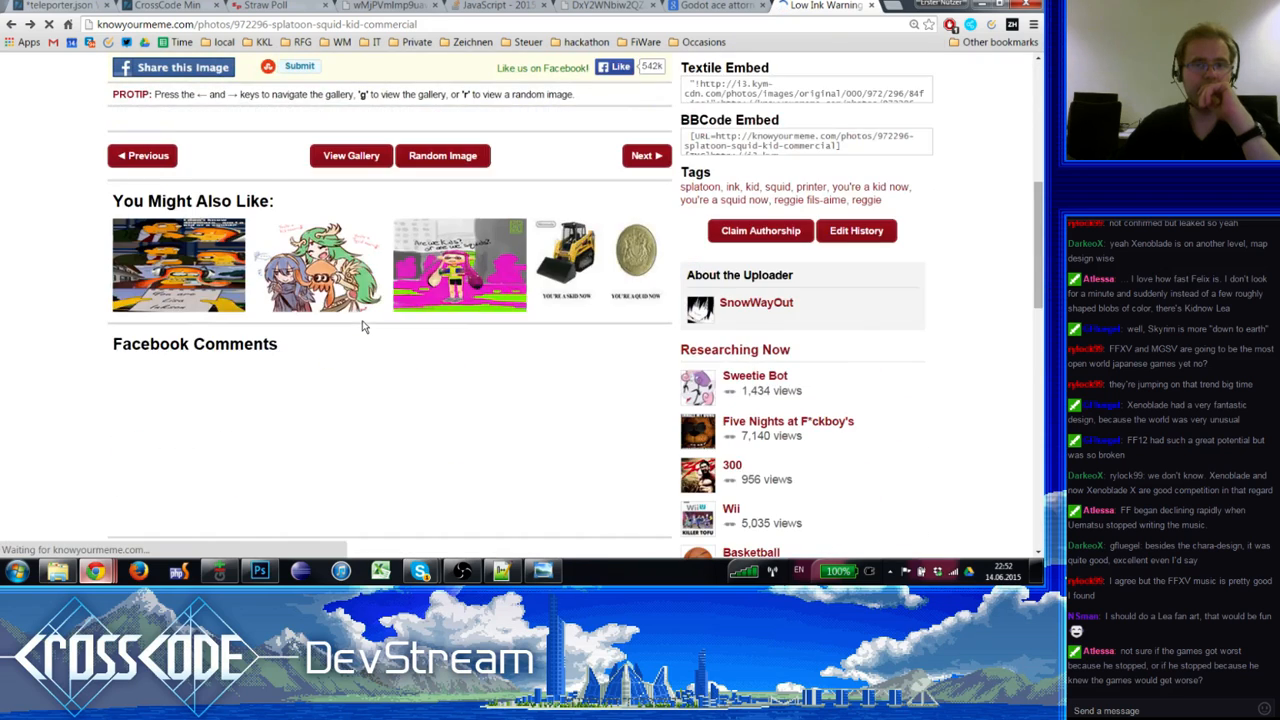
scroll(363, 323, up, 3)
scroll(366, 322, down, 4)
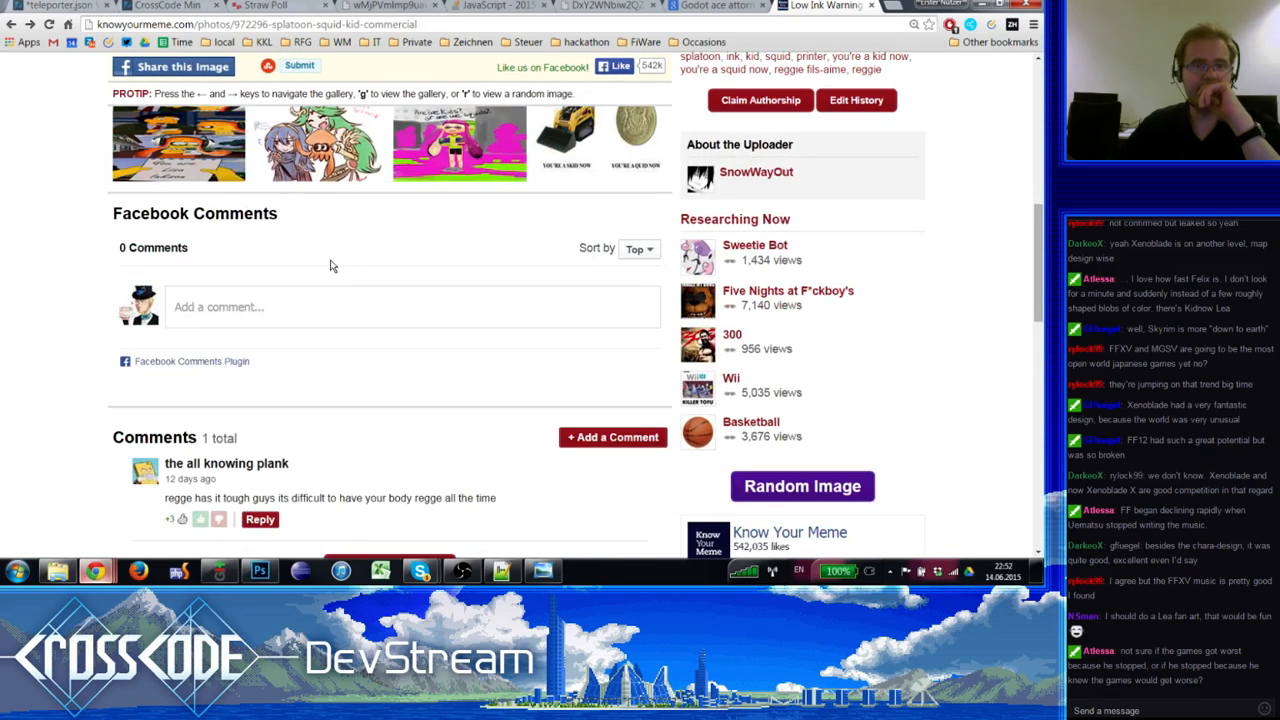
scroll(330, 266, up, 3)
Step: Open the full-size Splatoon squid image, then sketch the squid's blue outline
click(12, 26)
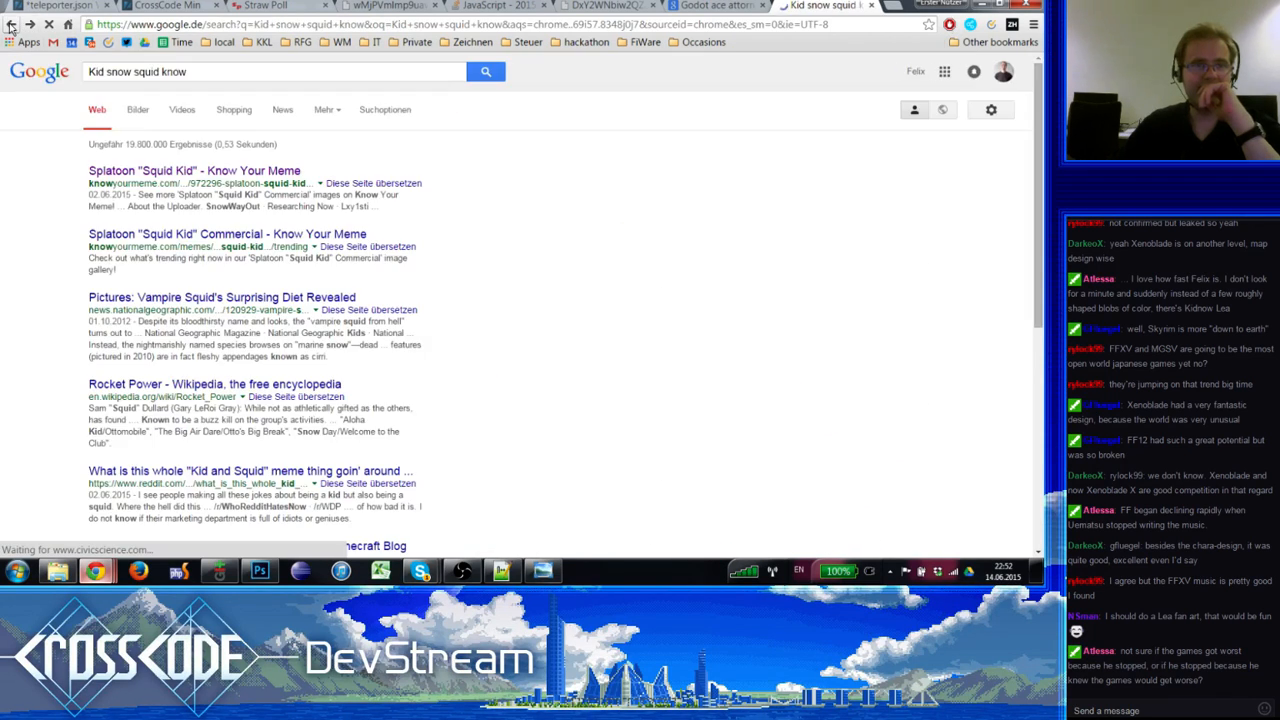
click(12, 26)
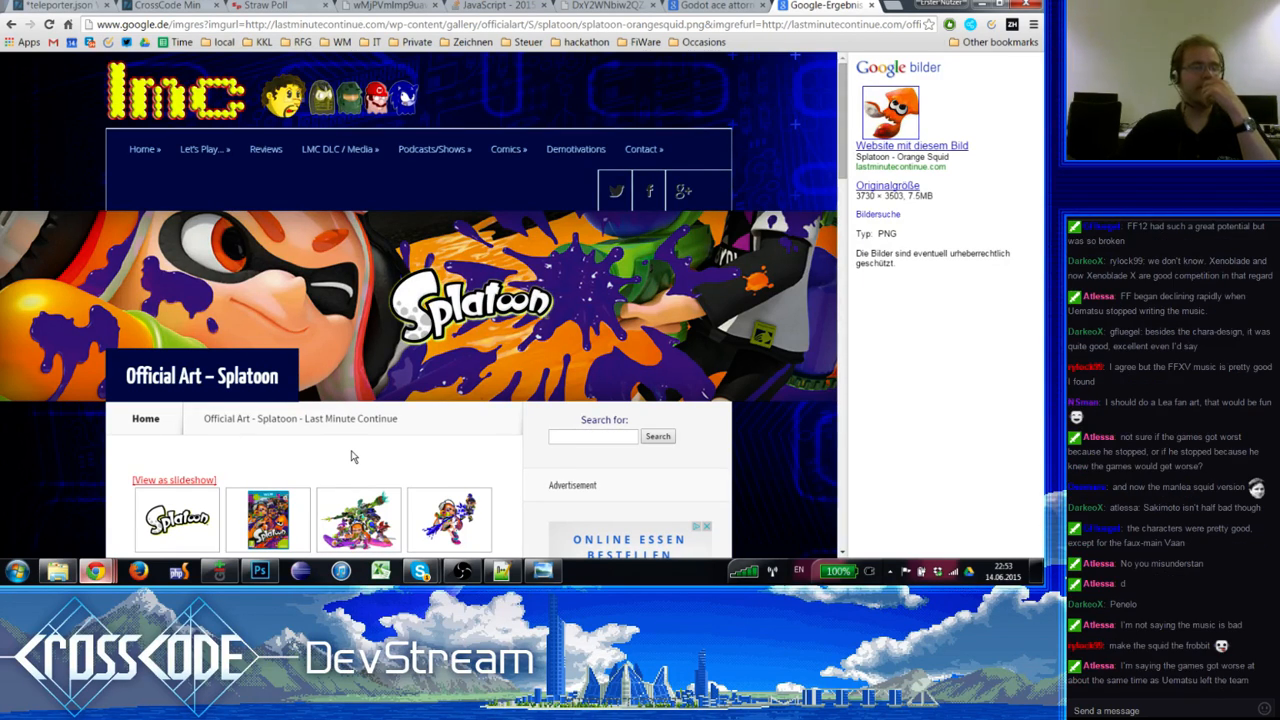
scroll(351, 457, down, 4)
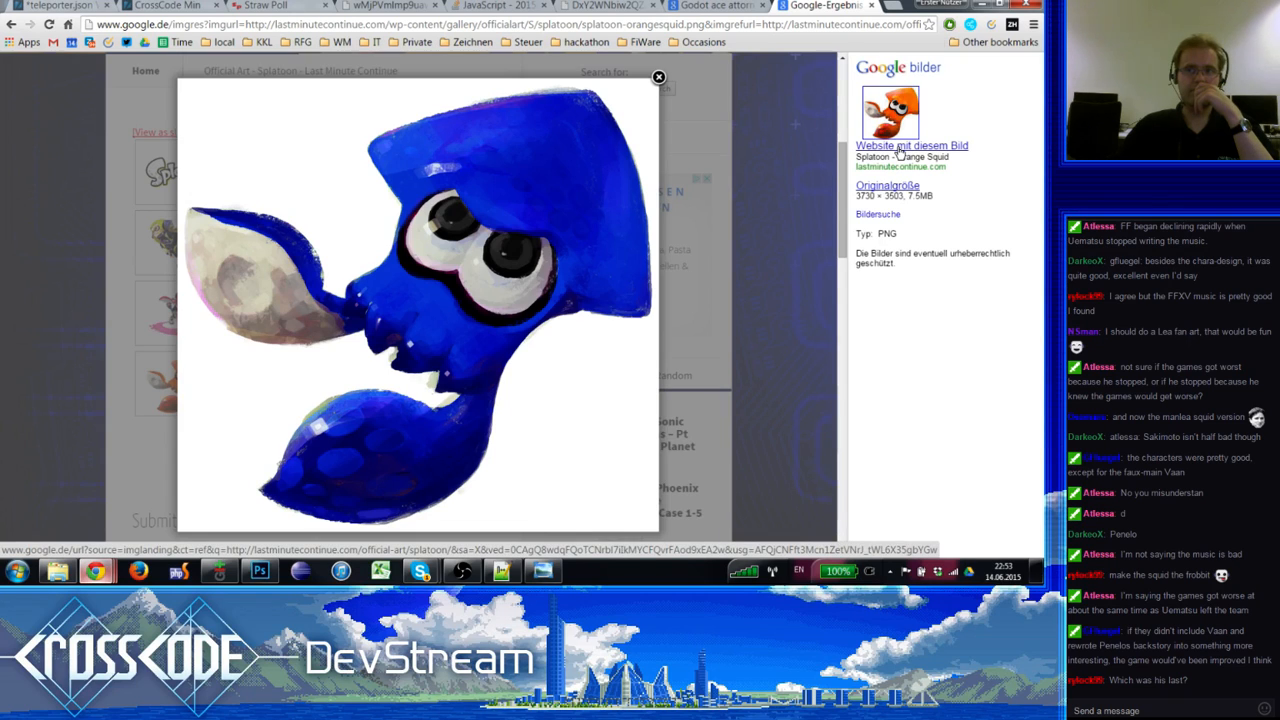
click(893, 188)
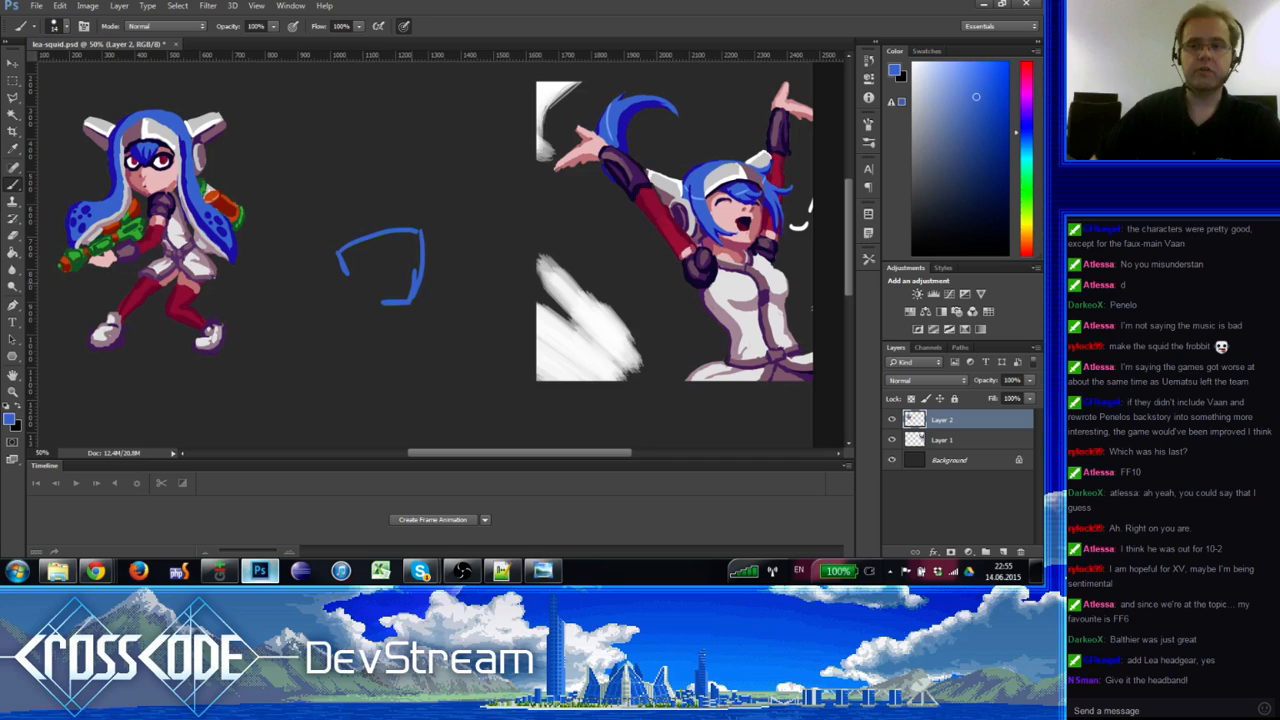
mouse_move(386, 246)
mouse_down()
mouse_move(423, 251)
mouse_move(426, 289)
mouse_move(383, 300)
mouse_up()
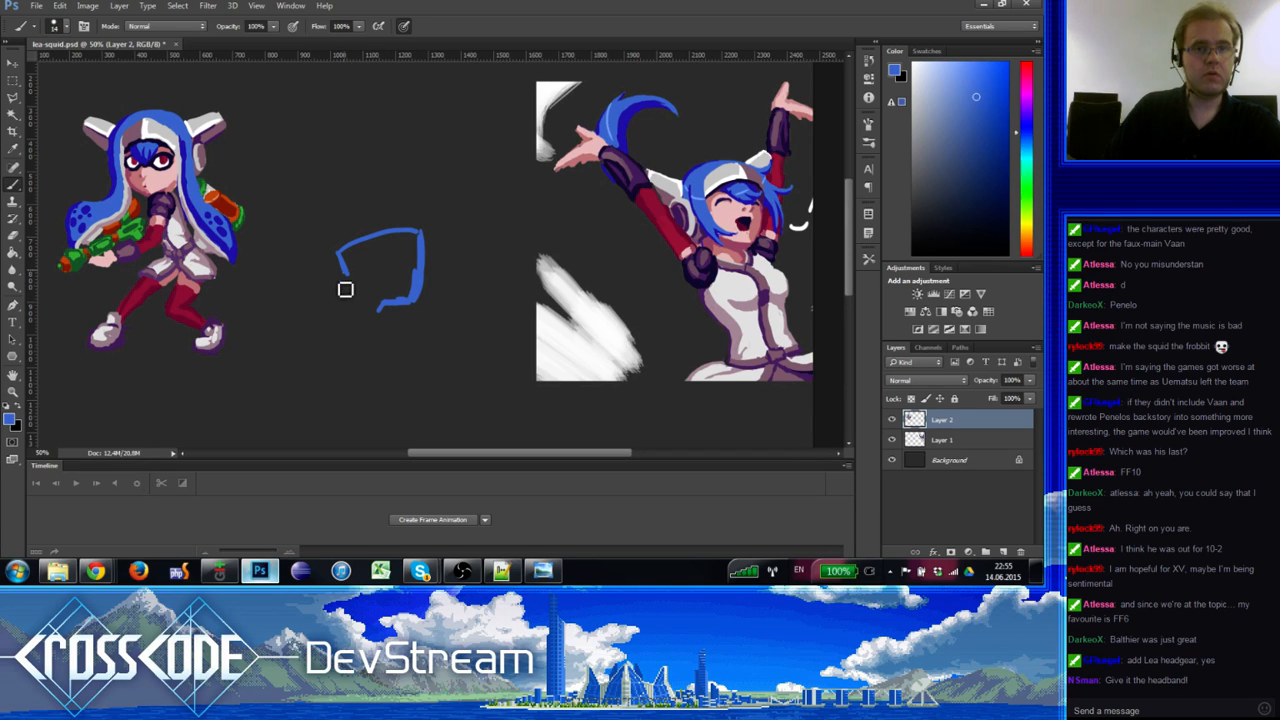
Step: Extend the squid outline and paint a pale tentacle tip edged in blue
drag(342, 266, 343, 302)
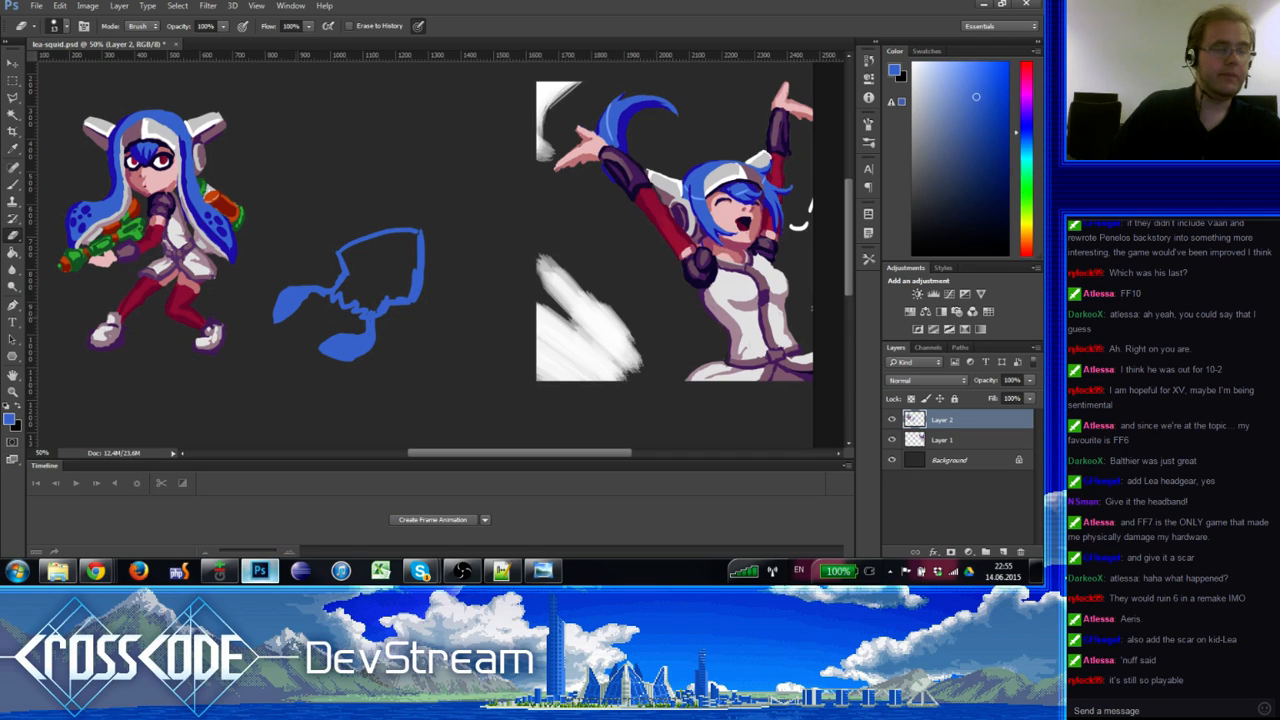
key(b)
alt+click(126, 190)
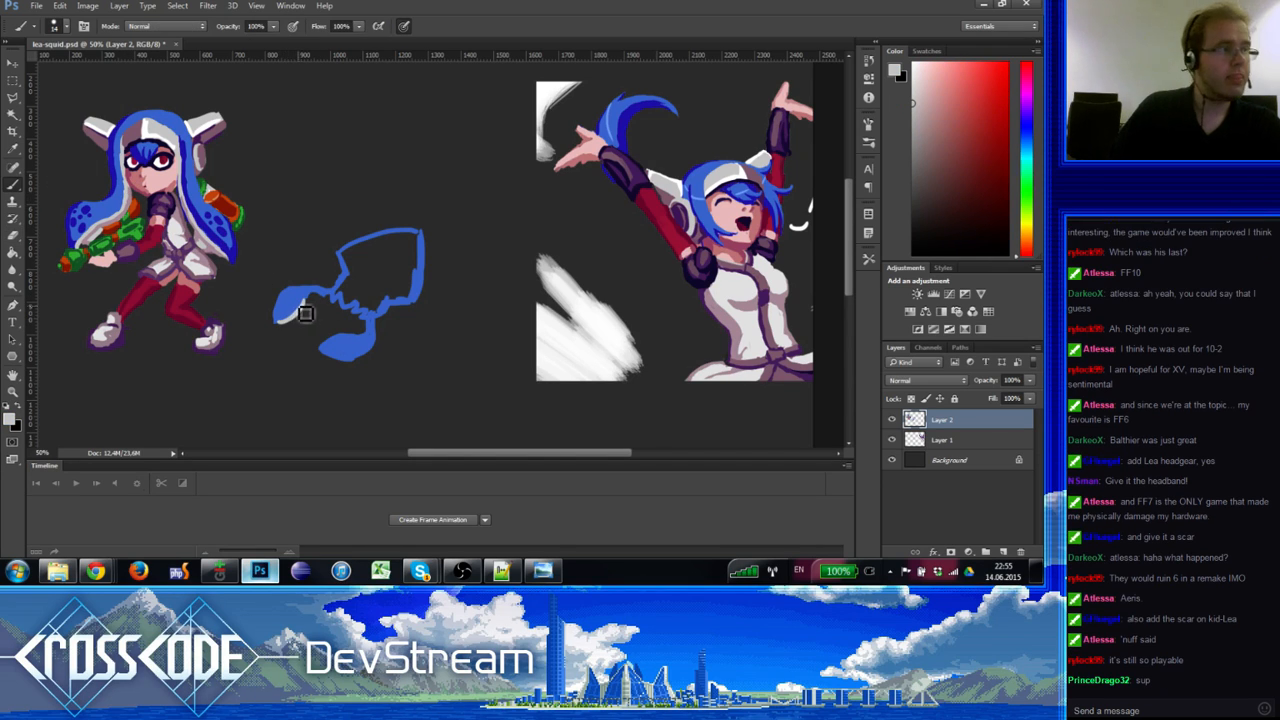
drag(303, 306, 294, 317)
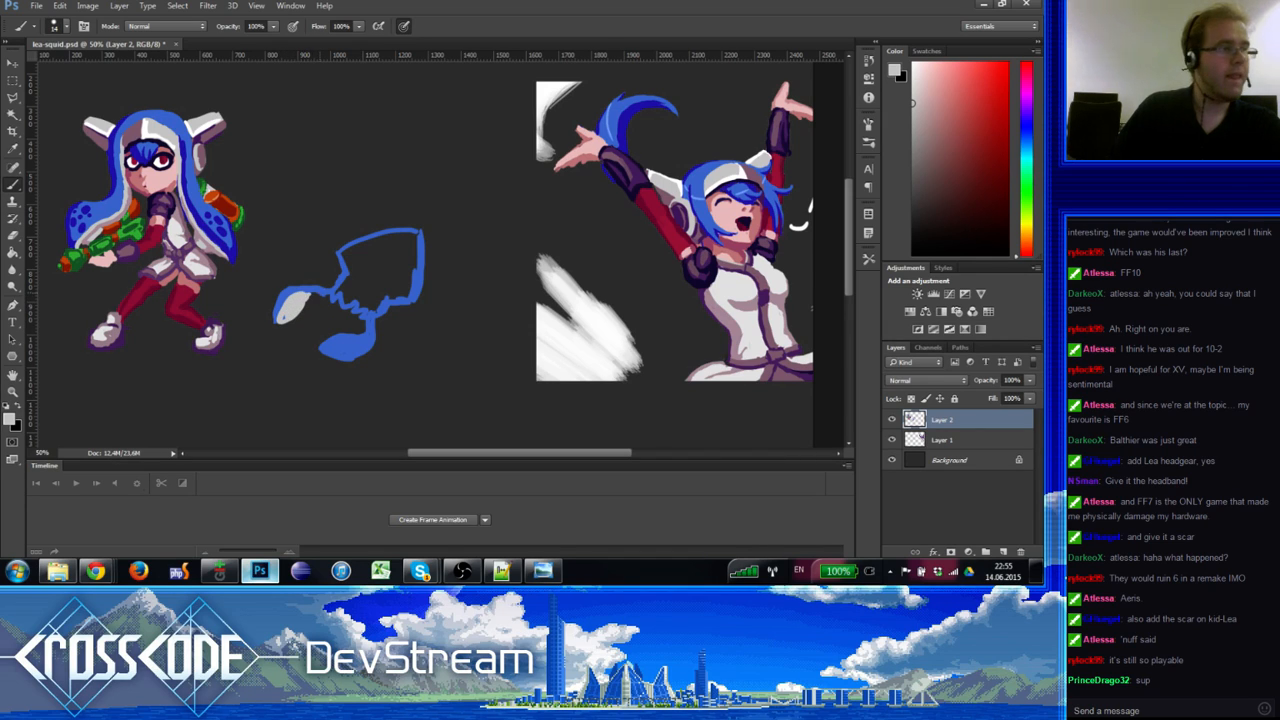
alt+click(320, 290)
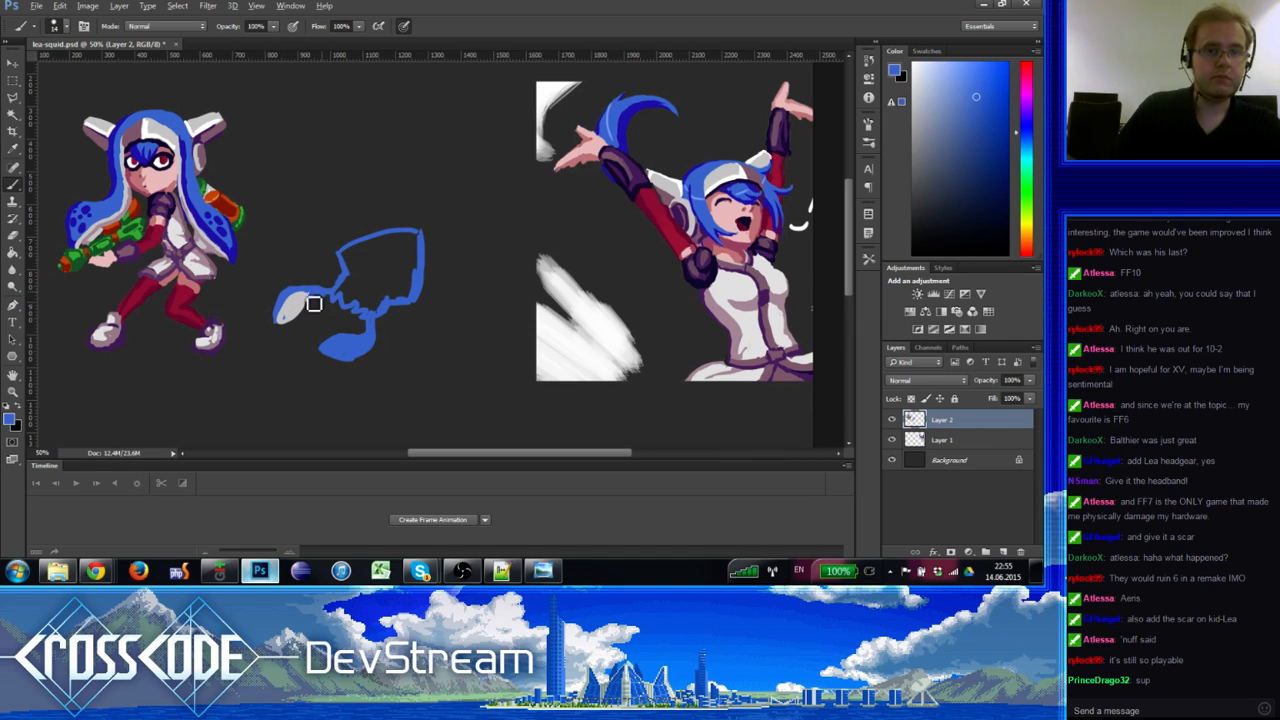
mouse_move(282, 300)
mouse_down()
mouse_move(349, 315)
mouse_move(352, 259)
mouse_move(355, 305)
mouse_move(362, 295)
mouse_move(372, 314)
mouse_move(387, 309)
mouse_move(363, 280)
mouse_move(395, 261)
mouse_up()
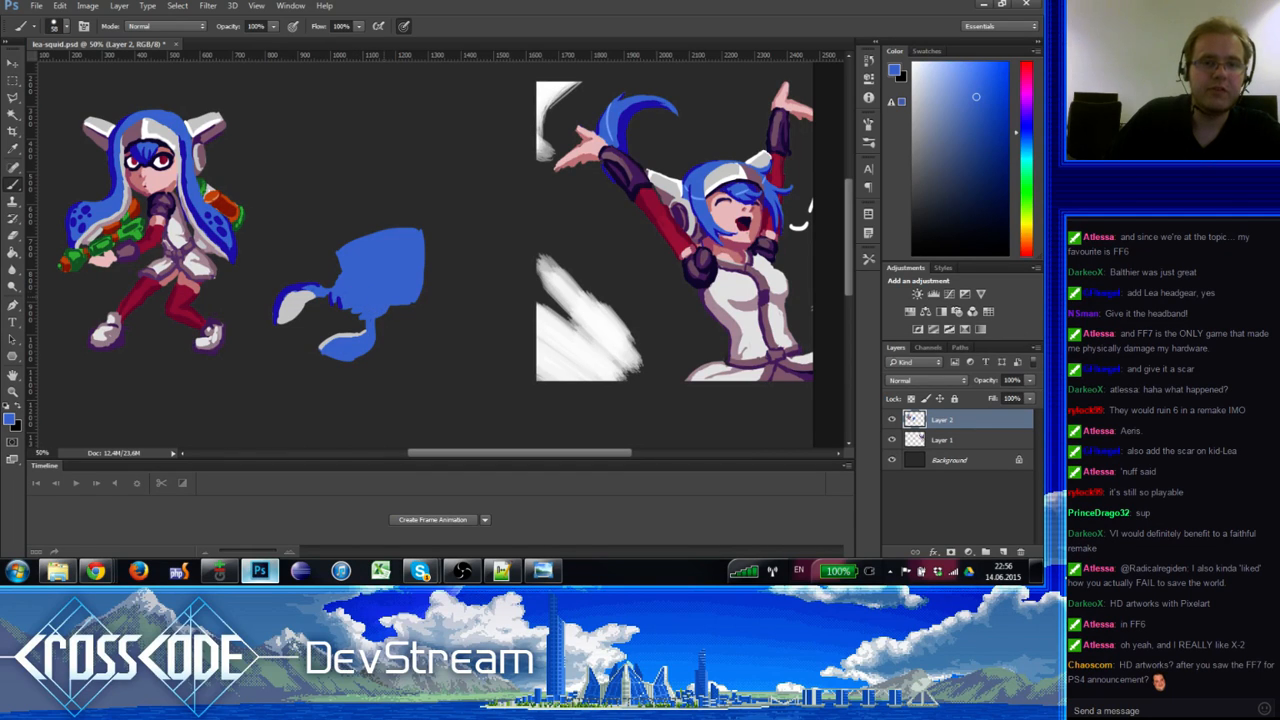
Step: Fill the top-right notch and erase the squid's right edge straight
key(e)
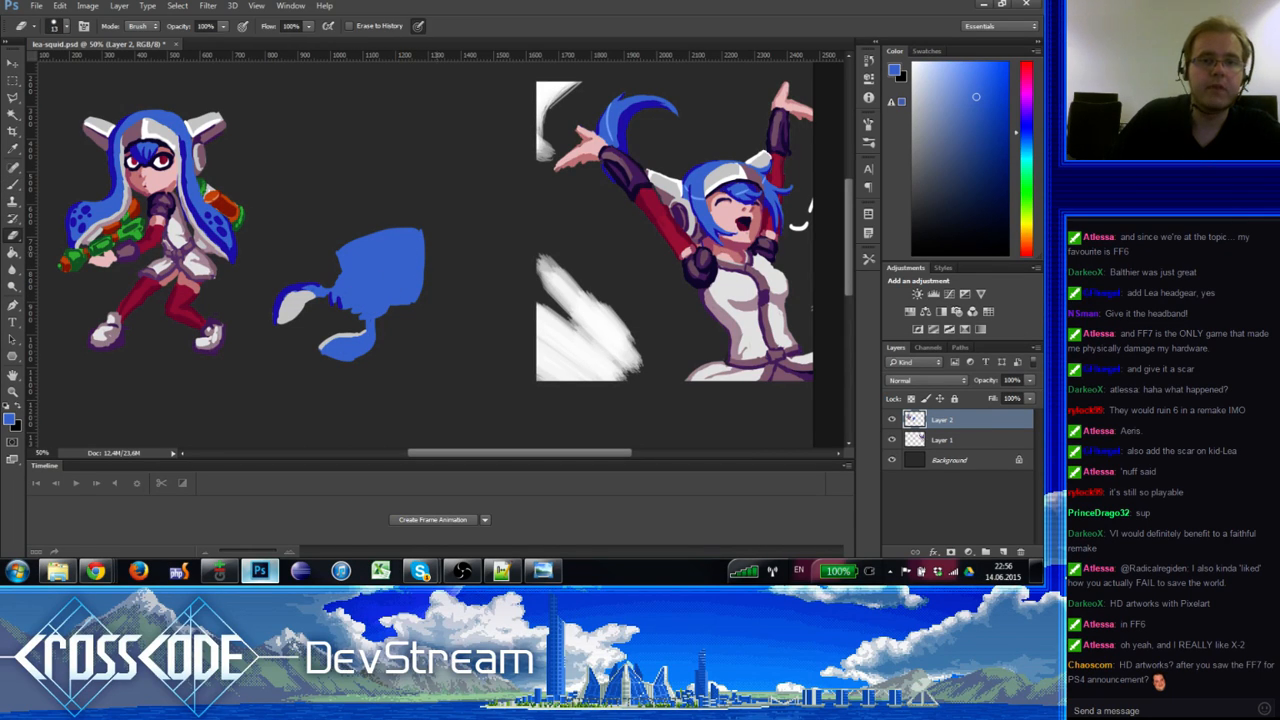
key(b)
click(412, 247)
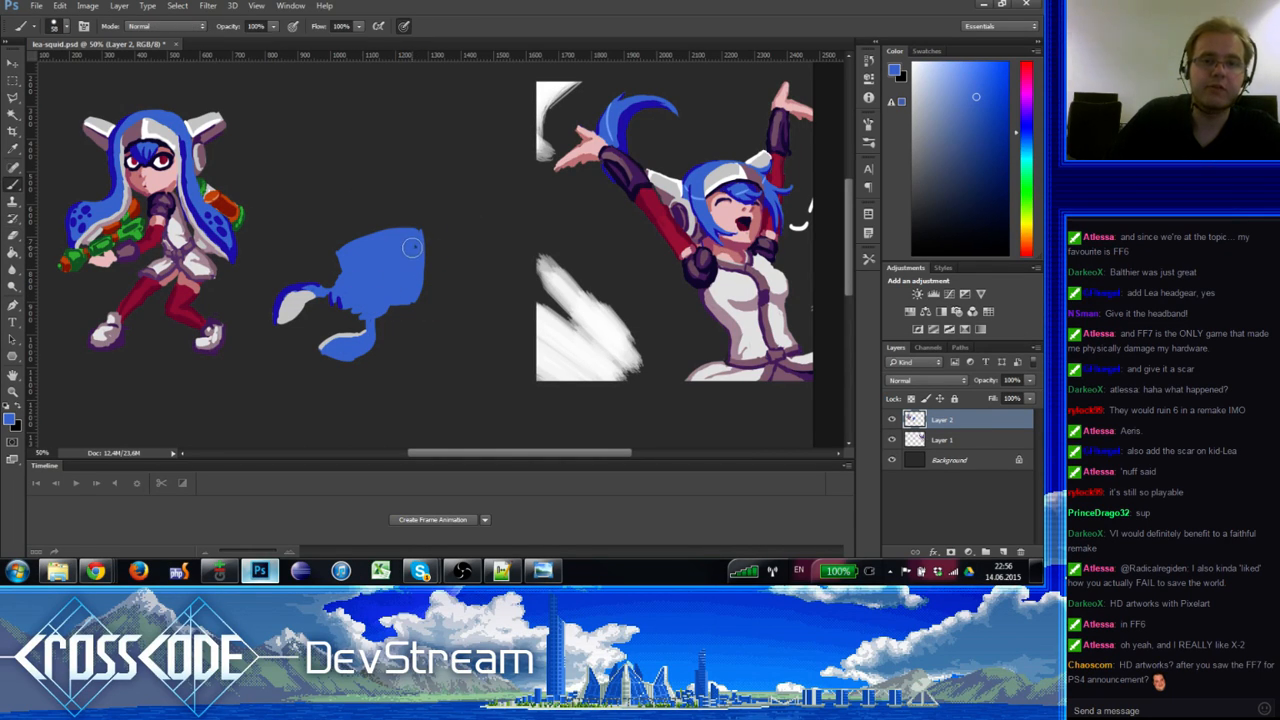
alt+right_click(411, 248)
key(e)
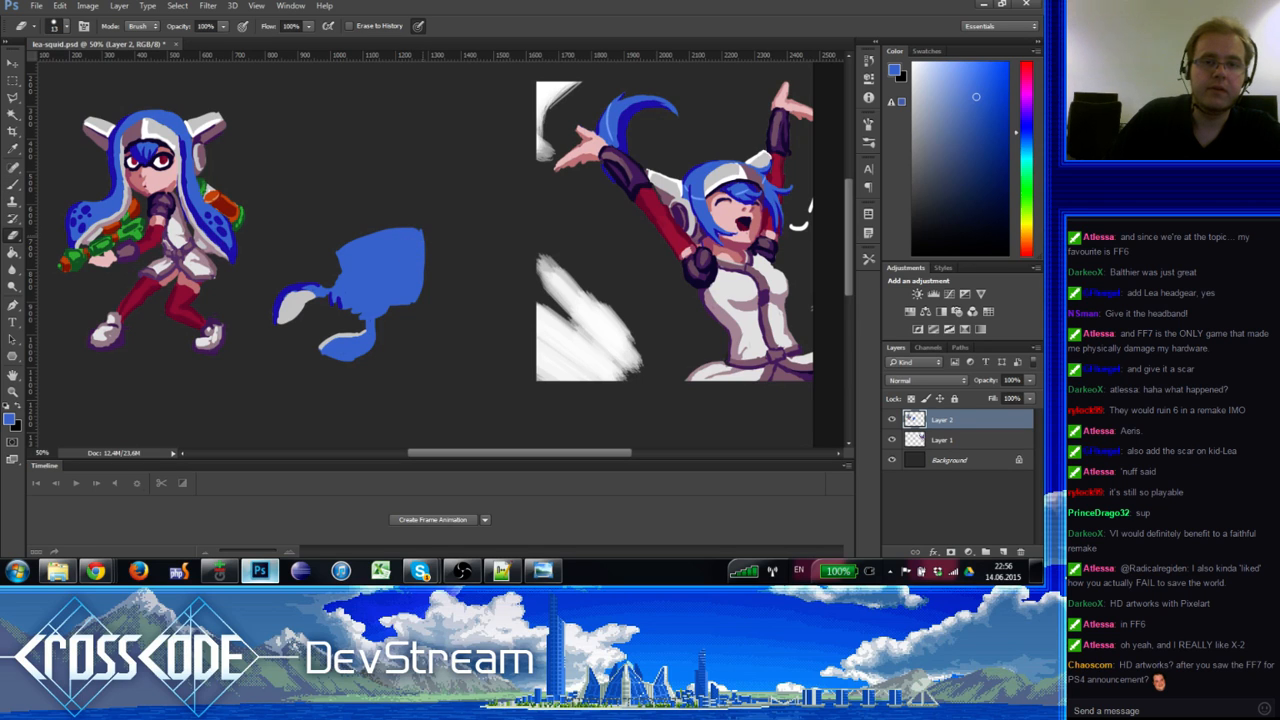
drag(429, 234, 429, 290)
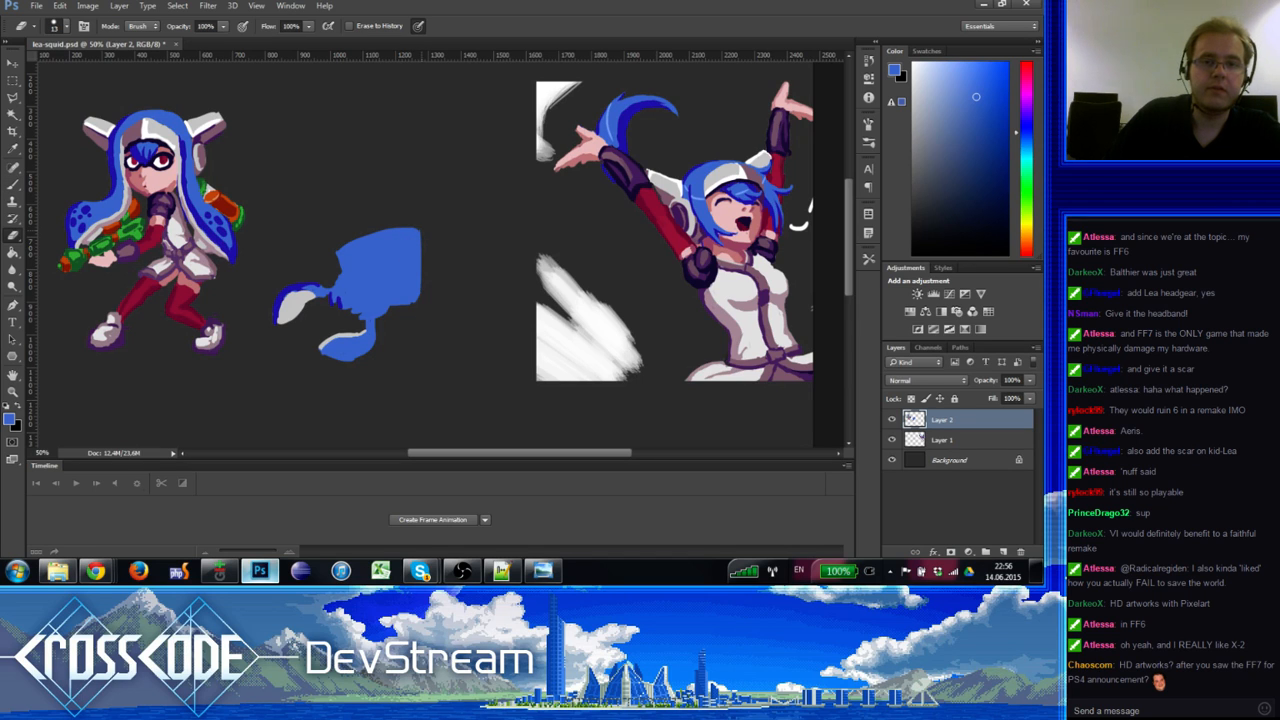
key(b)
alt+click(397, 287)
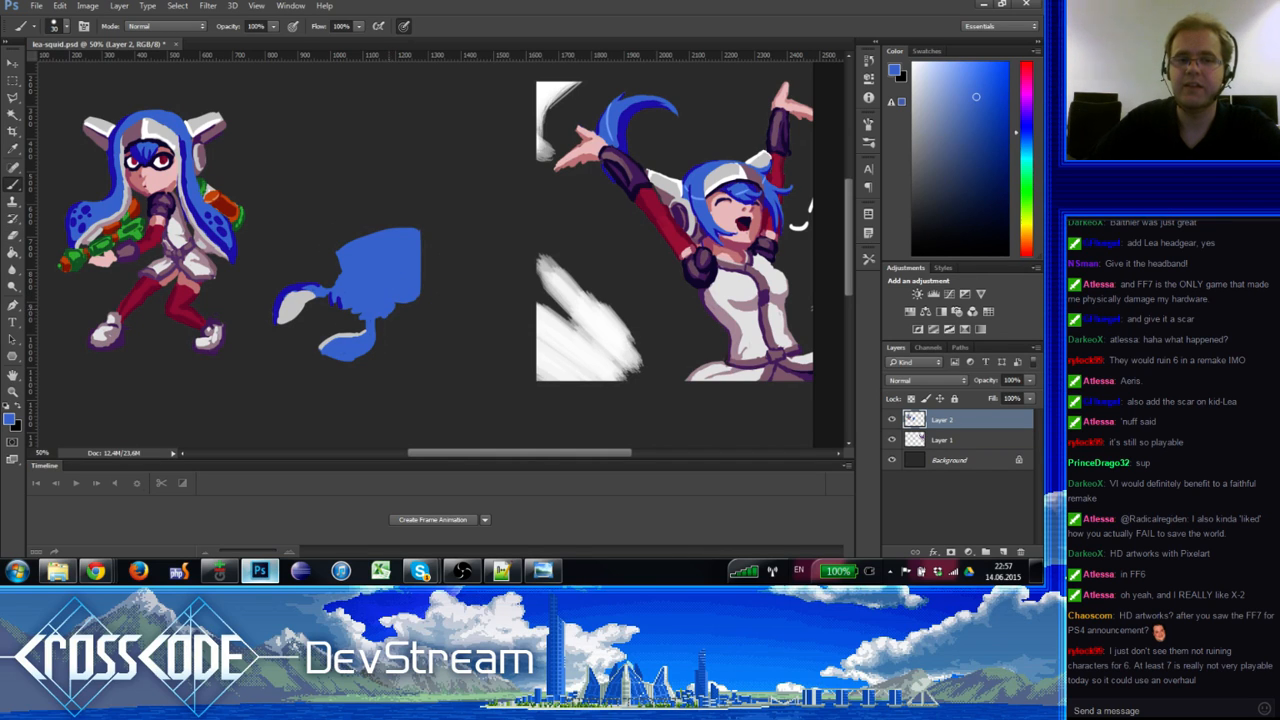
Step: Fill the notch on the squid's lower-right edge in blue
key(e)
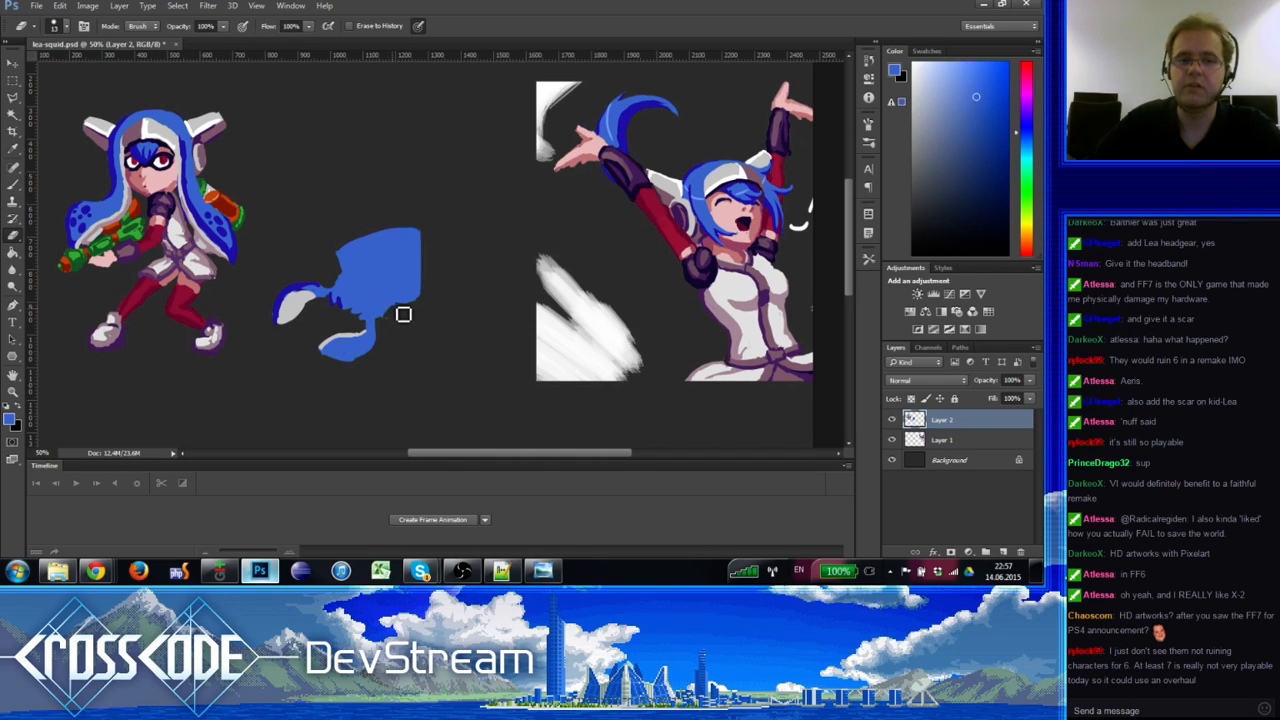
key(b)
alt+click(391, 295)
drag(391, 300, 402, 299)
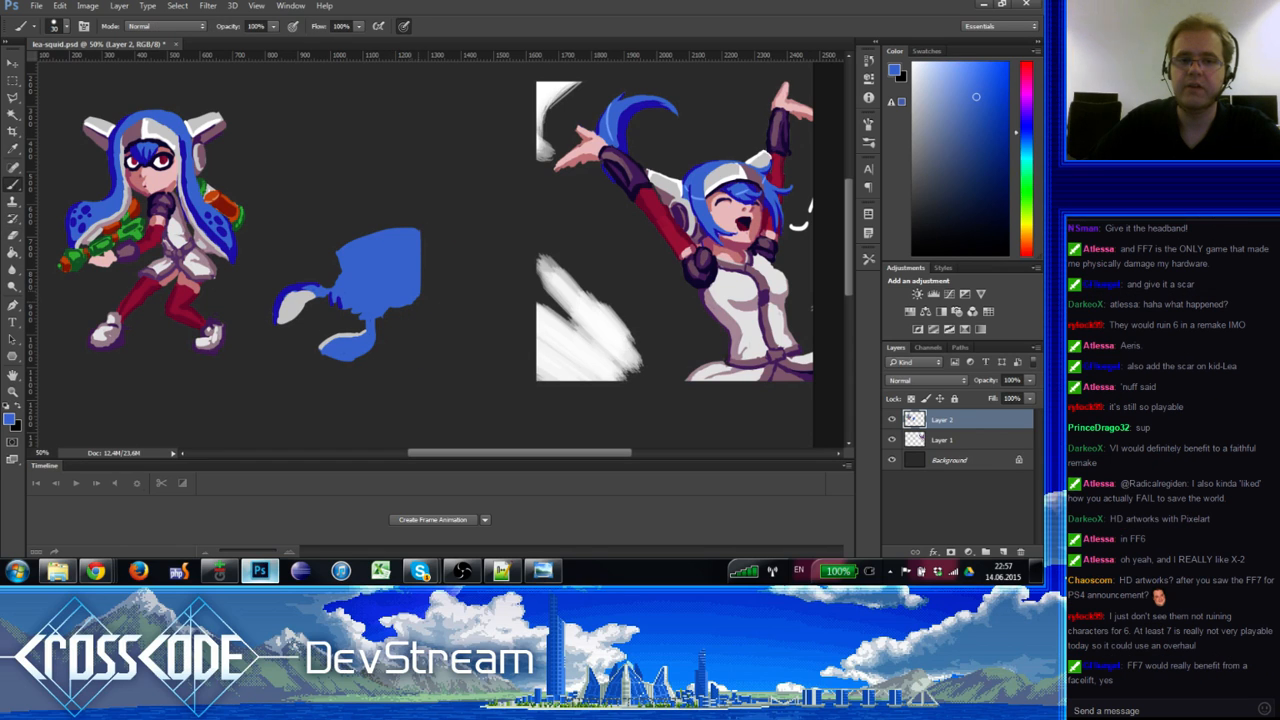
key(e)
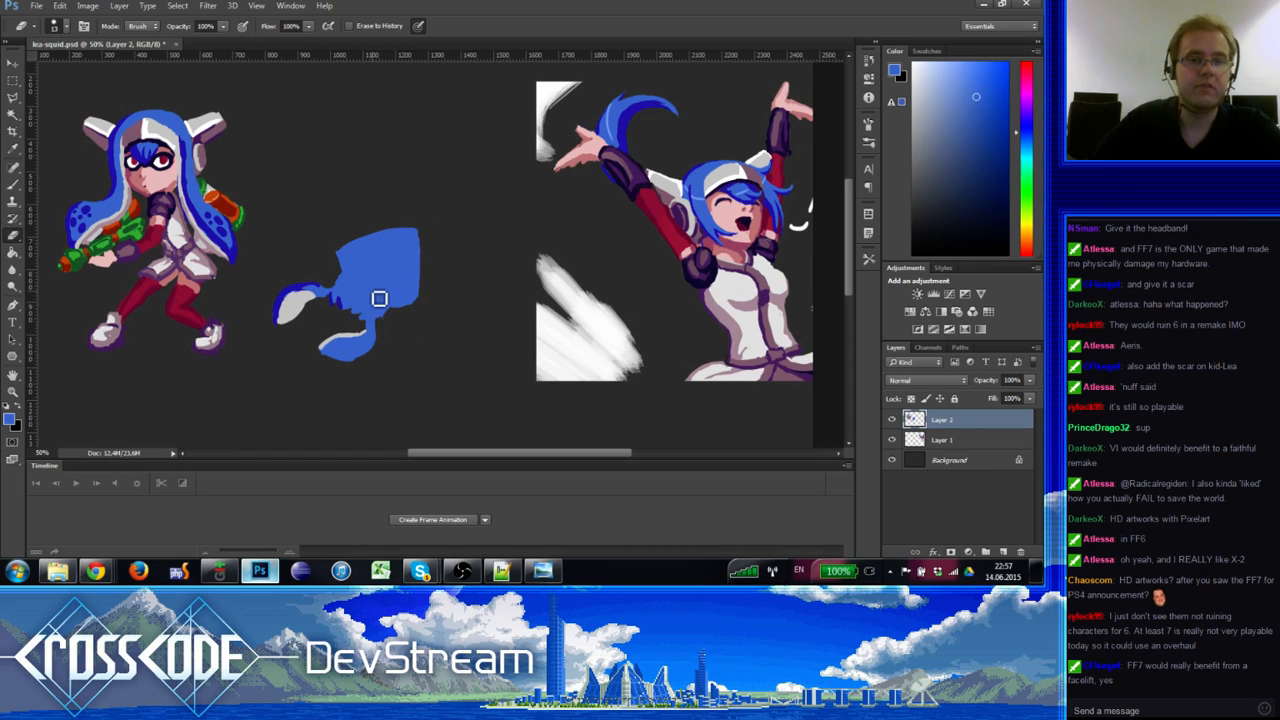
key(b)
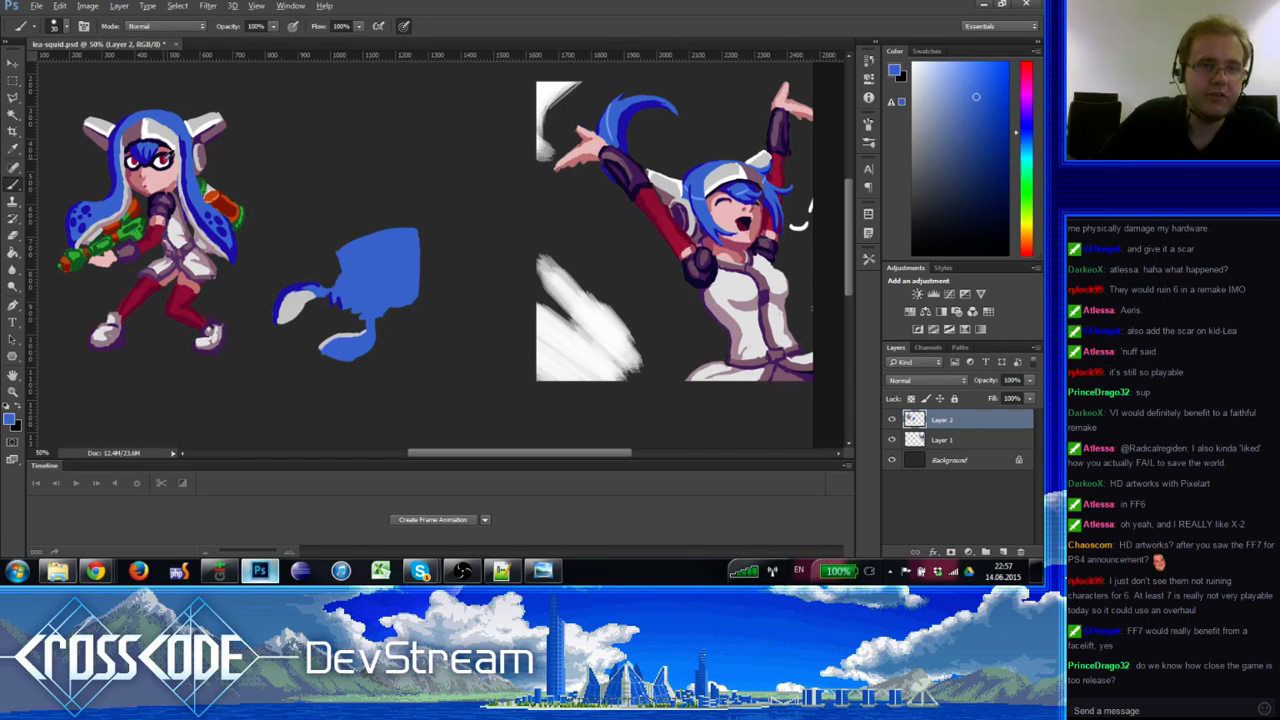
Step: Paint a dark eye mark and a white right eye on the blue squid
alt+click(150, 163)
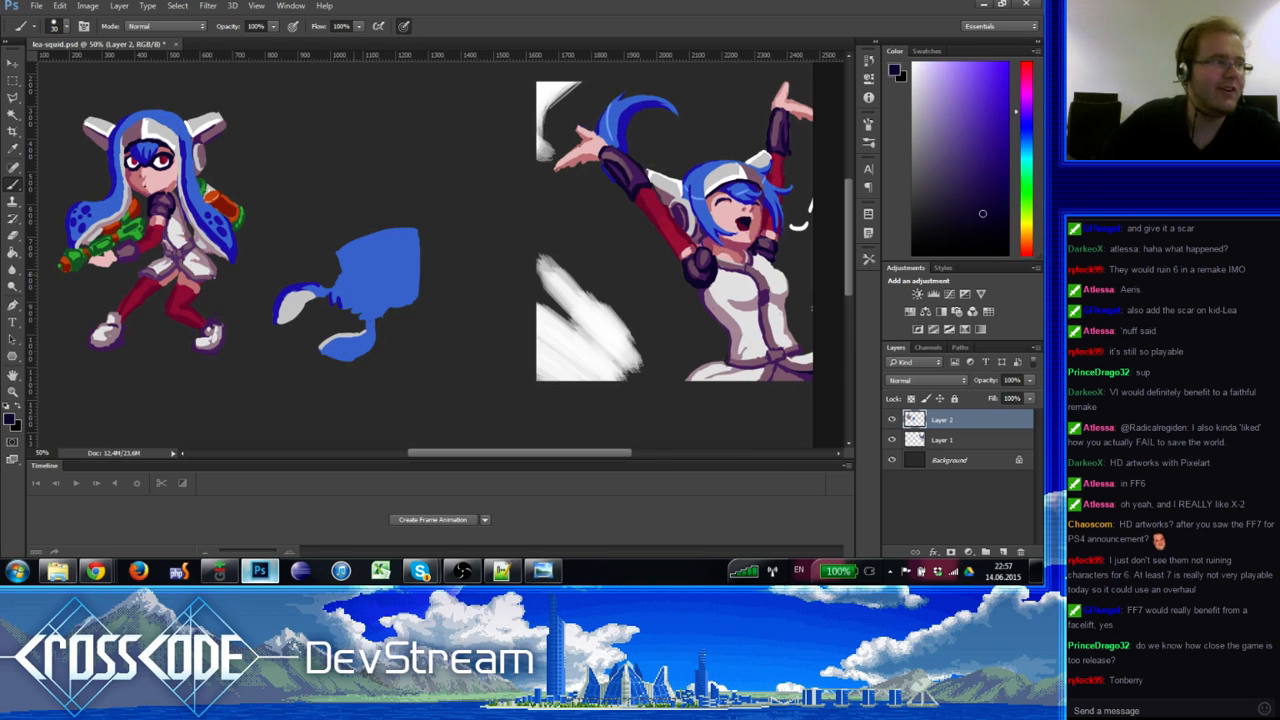
mouse_move(358, 275)
mouse_down()
mouse_move(351, 289)
mouse_move(390, 296)
mouse_move(360, 276)
mouse_up()
alt+click(380, 259)
key(x)
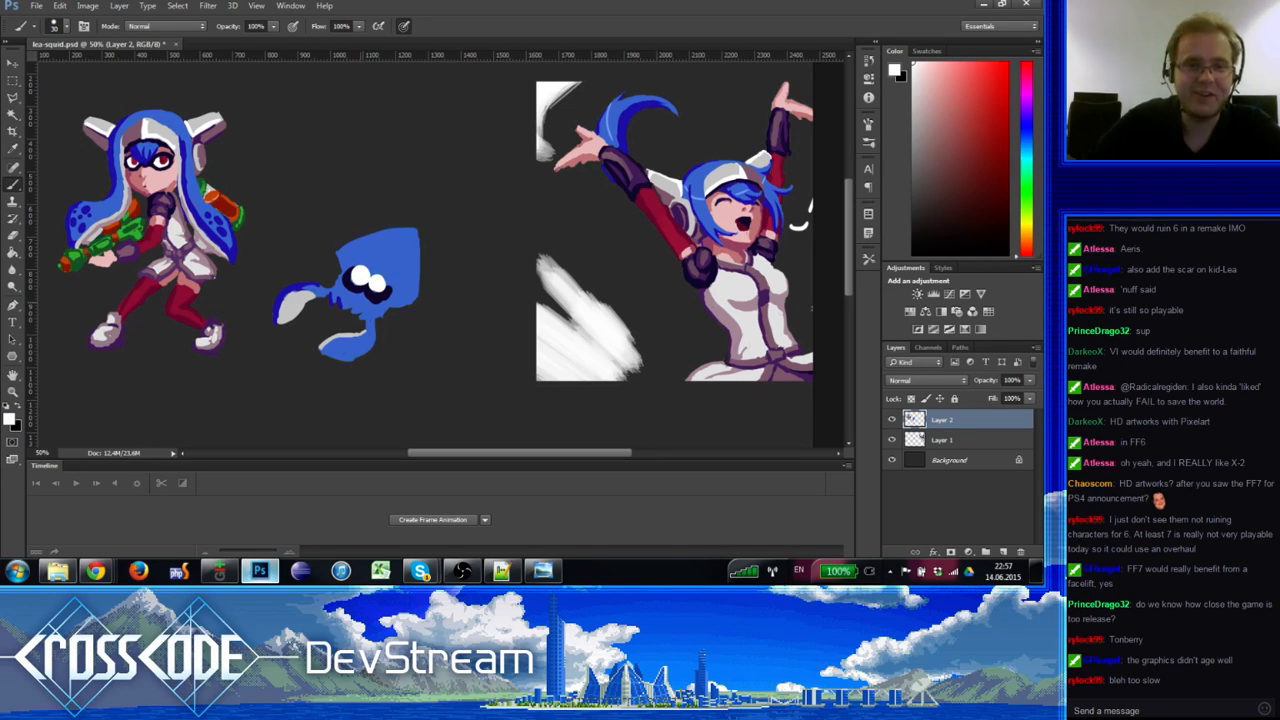
drag(383, 291, 383, 299)
Step: Eyedrop dark, white and blue tones from the squid's eye and head to trim the eye
alt+click(369, 291)
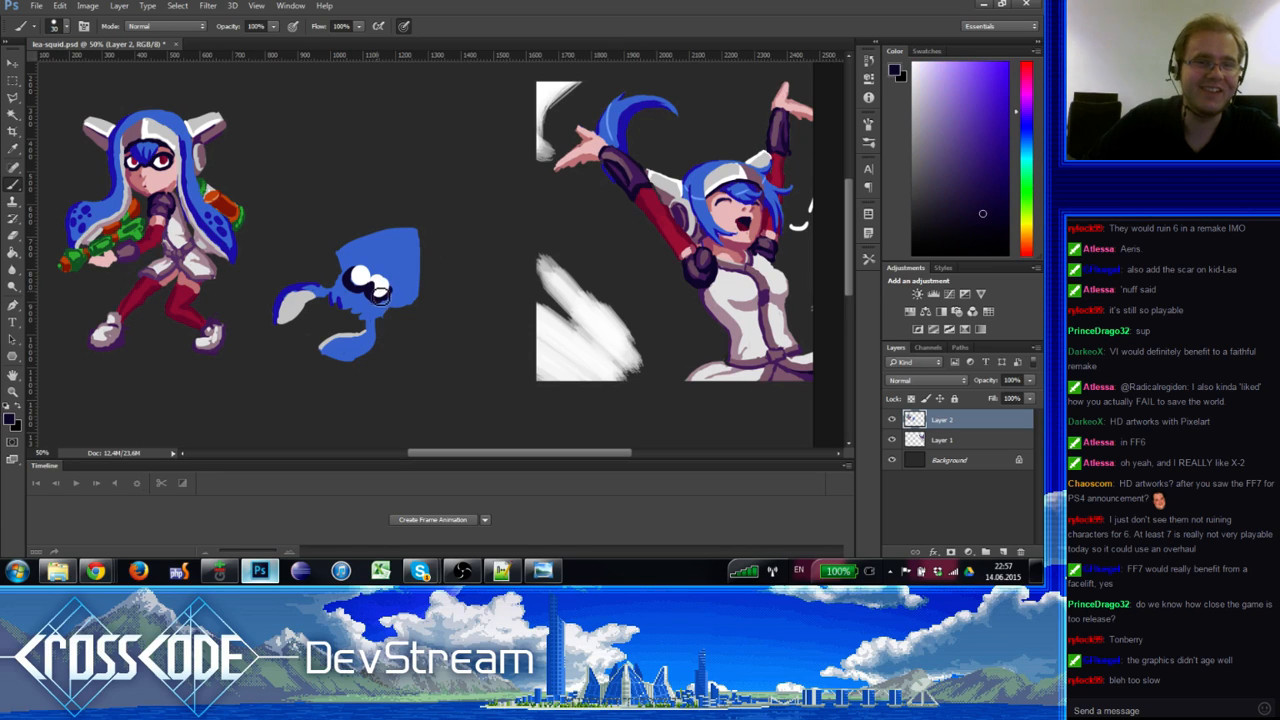
alt+click(378, 292)
alt+click(376, 289)
alt+click(362, 279)
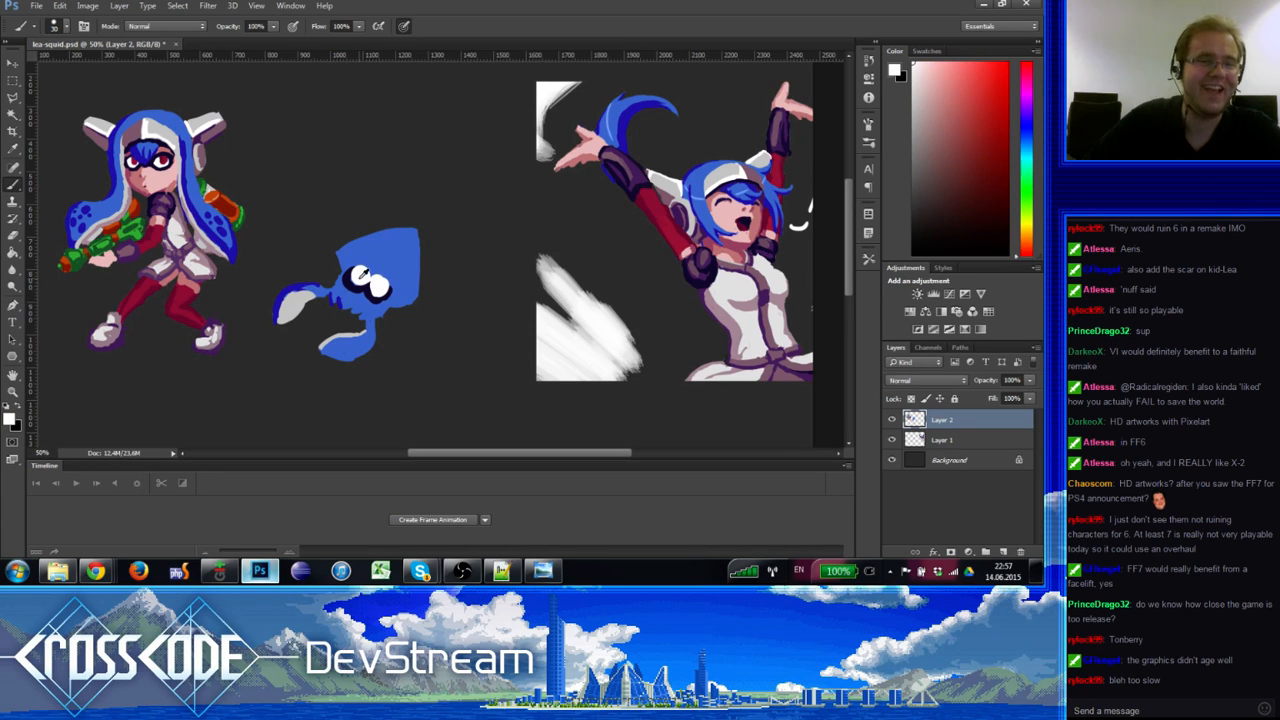
alt+click(373, 261)
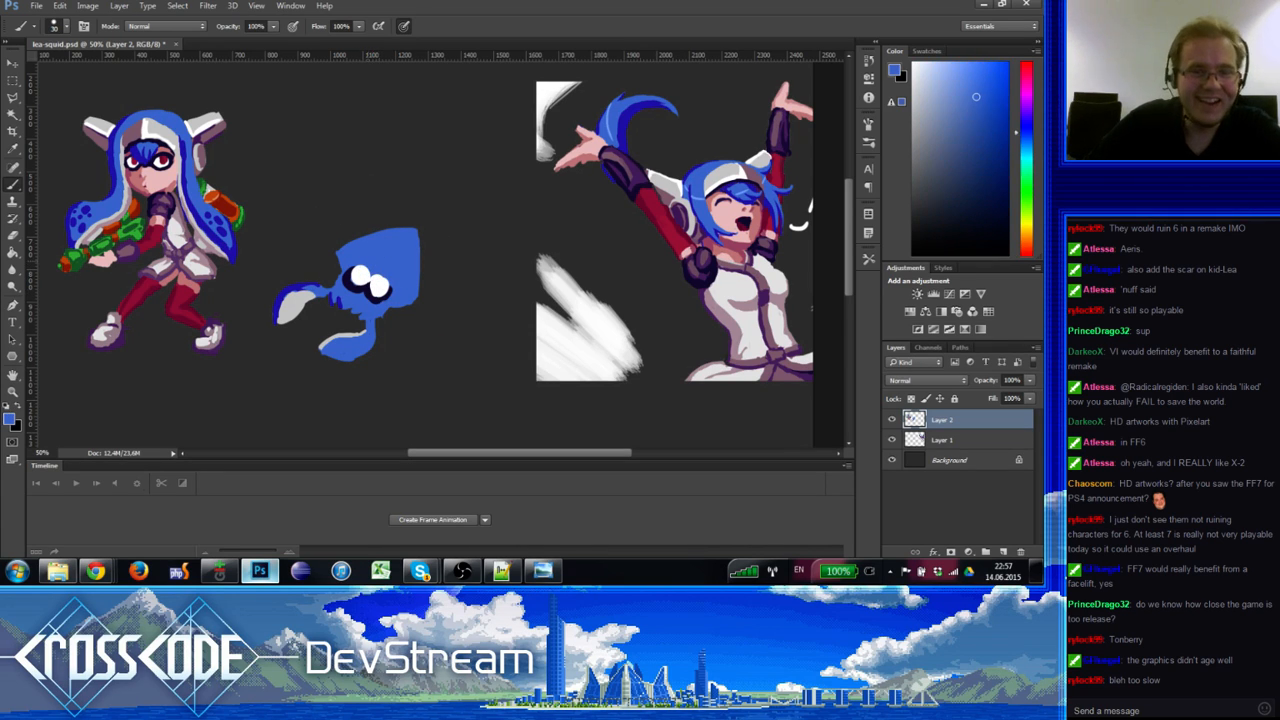
alt+click(394, 283)
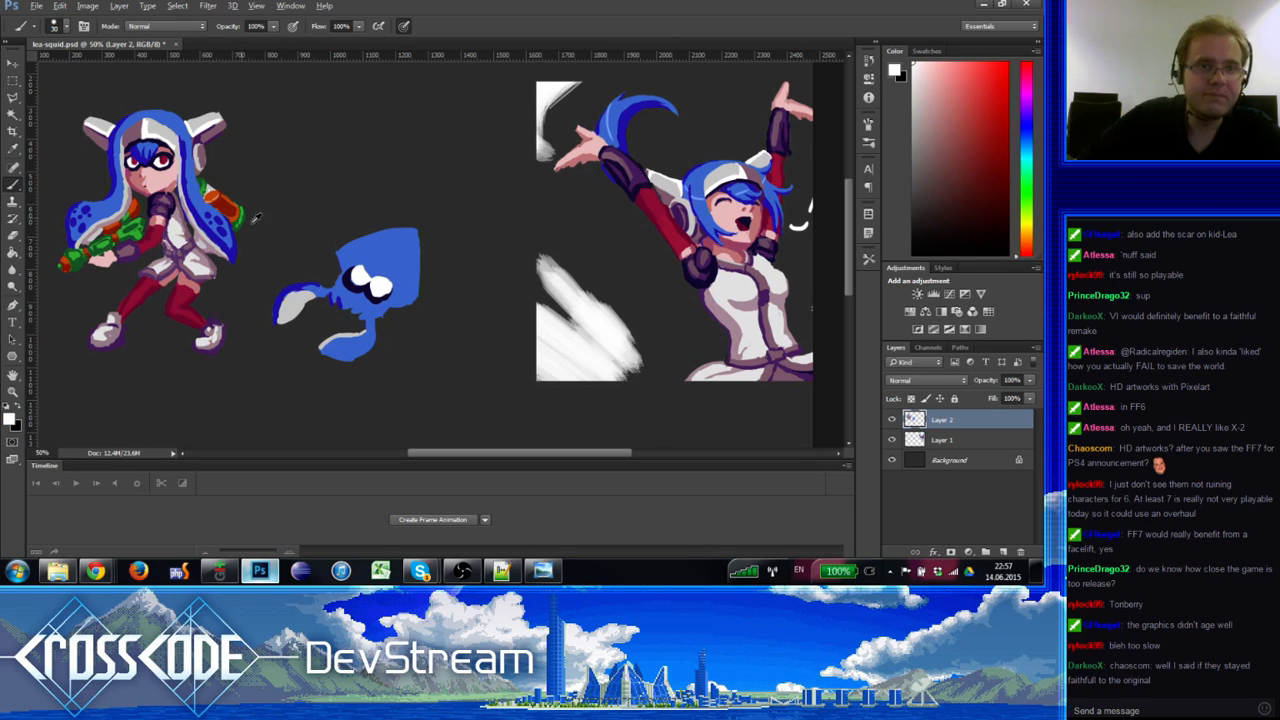
Step: Dab dark red glints from the girl's eye into the squid's eye and repaint its white highlights
alt+click(164, 160)
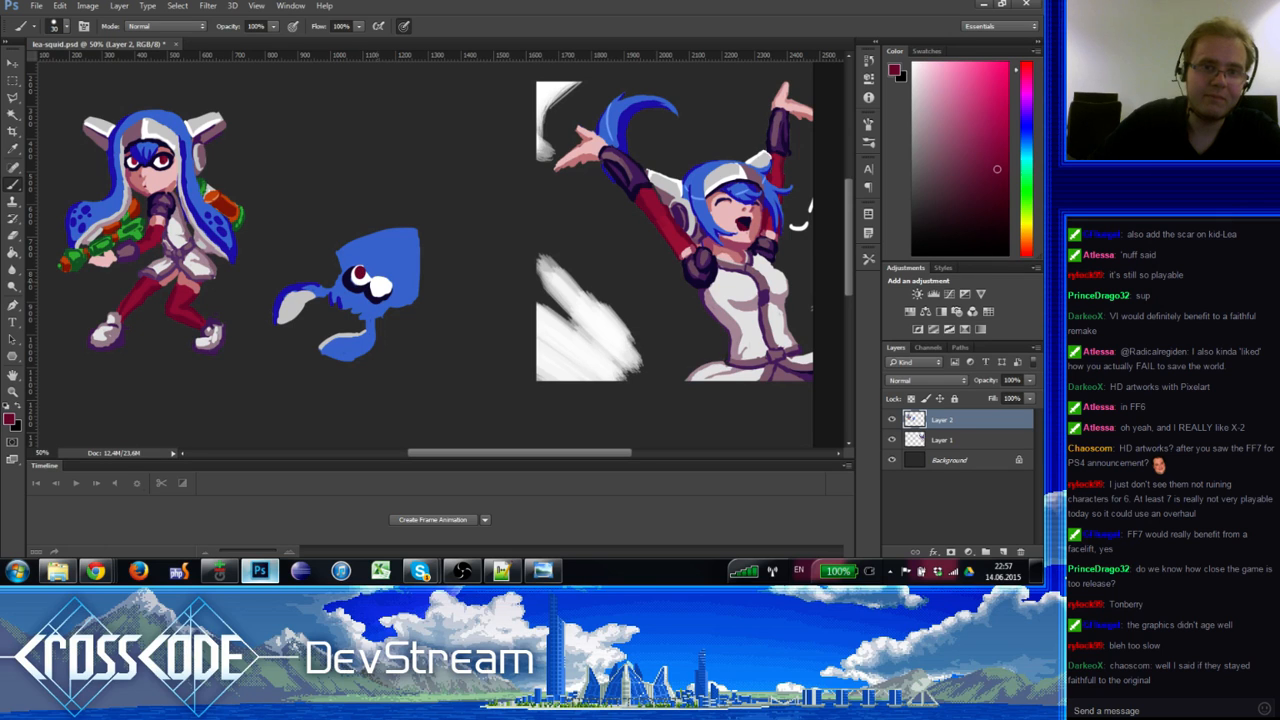
alt+click(387, 282)
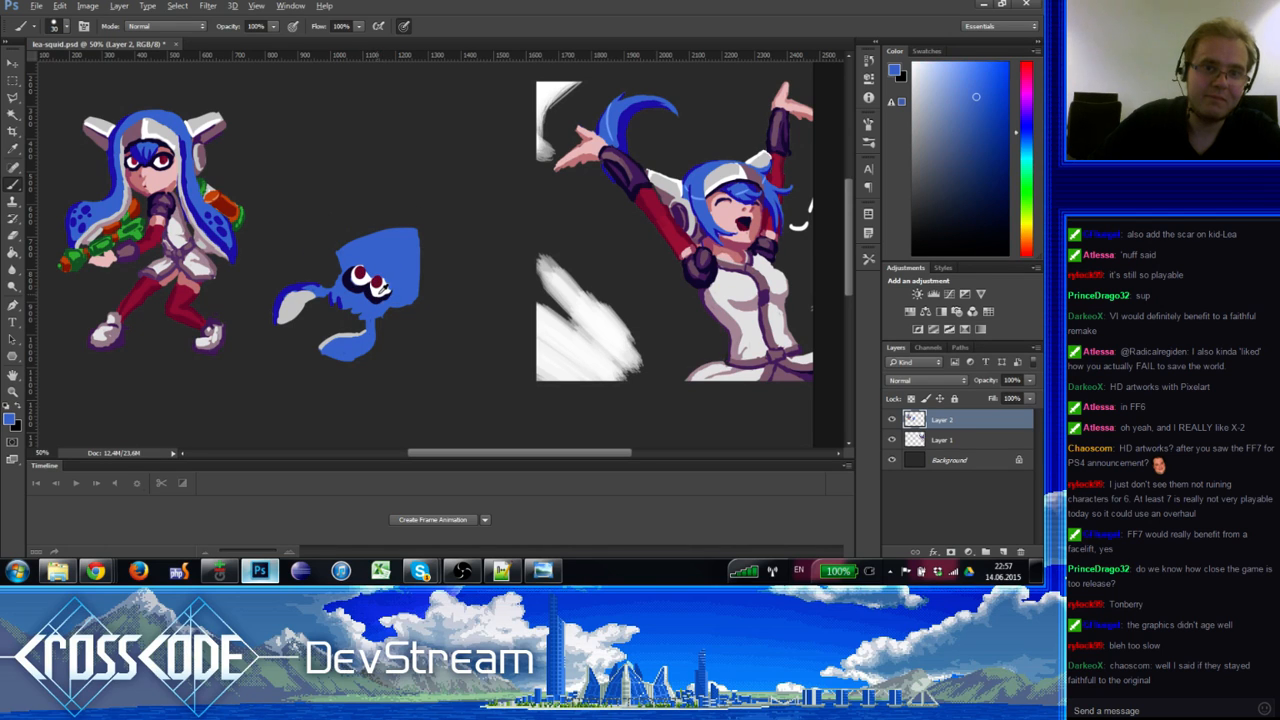
alt+click(385, 288)
alt+click(389, 281)
alt+click(383, 288)
alt+click(380, 283)
alt+click(378, 274)
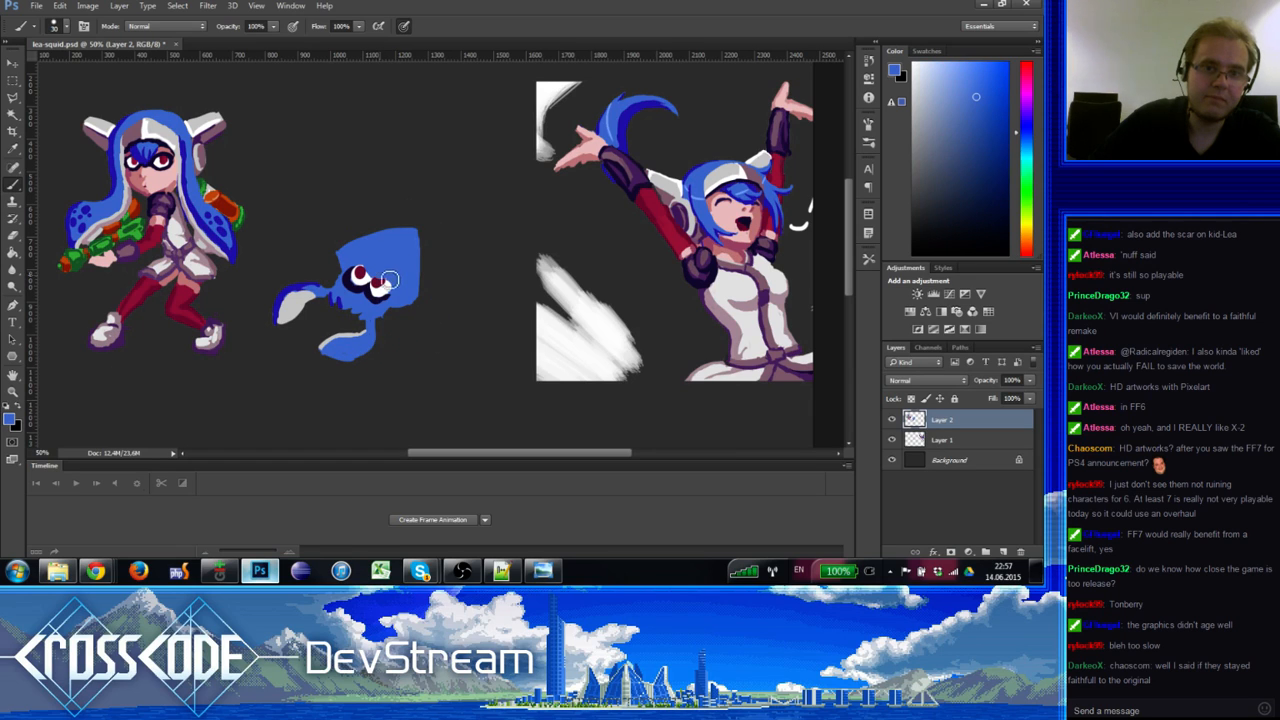
click(393, 281)
alt+click(380, 290)
Step: Touch up the eye's white highlight, then eyedrop navy, crimson and pink tones from the eye
alt+click(379, 294)
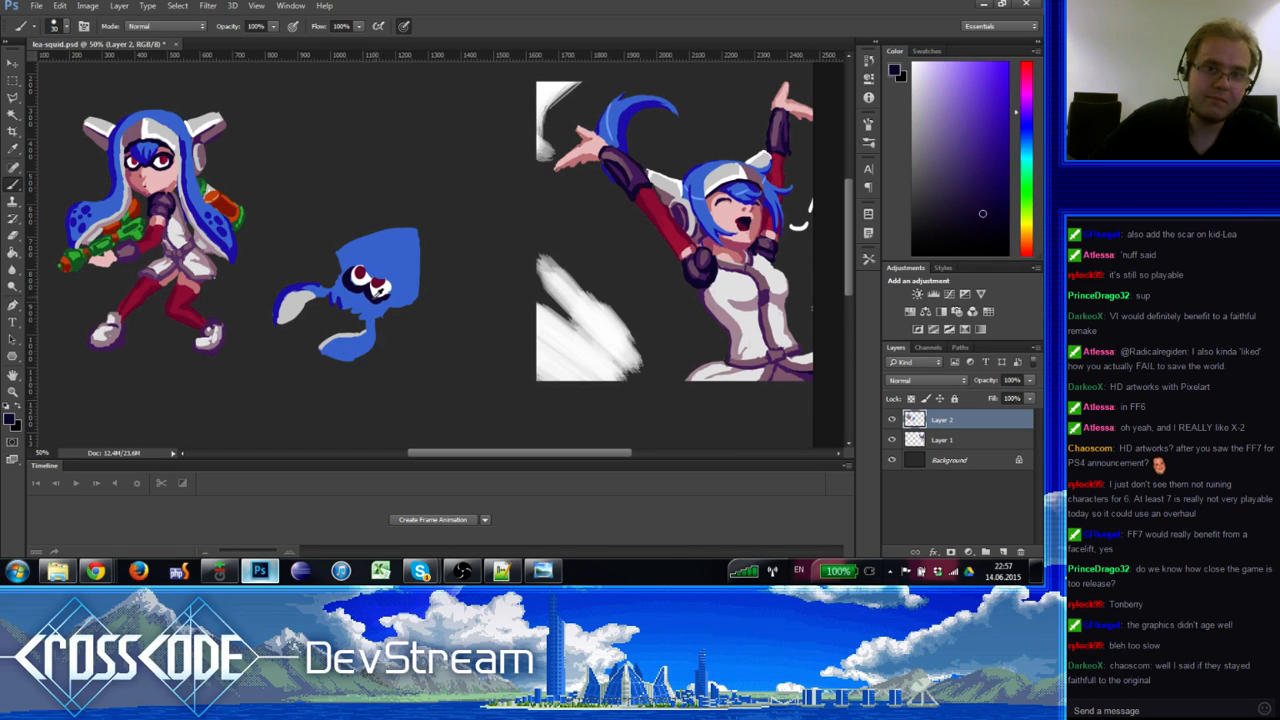
alt+click(385, 284)
click(390, 292)
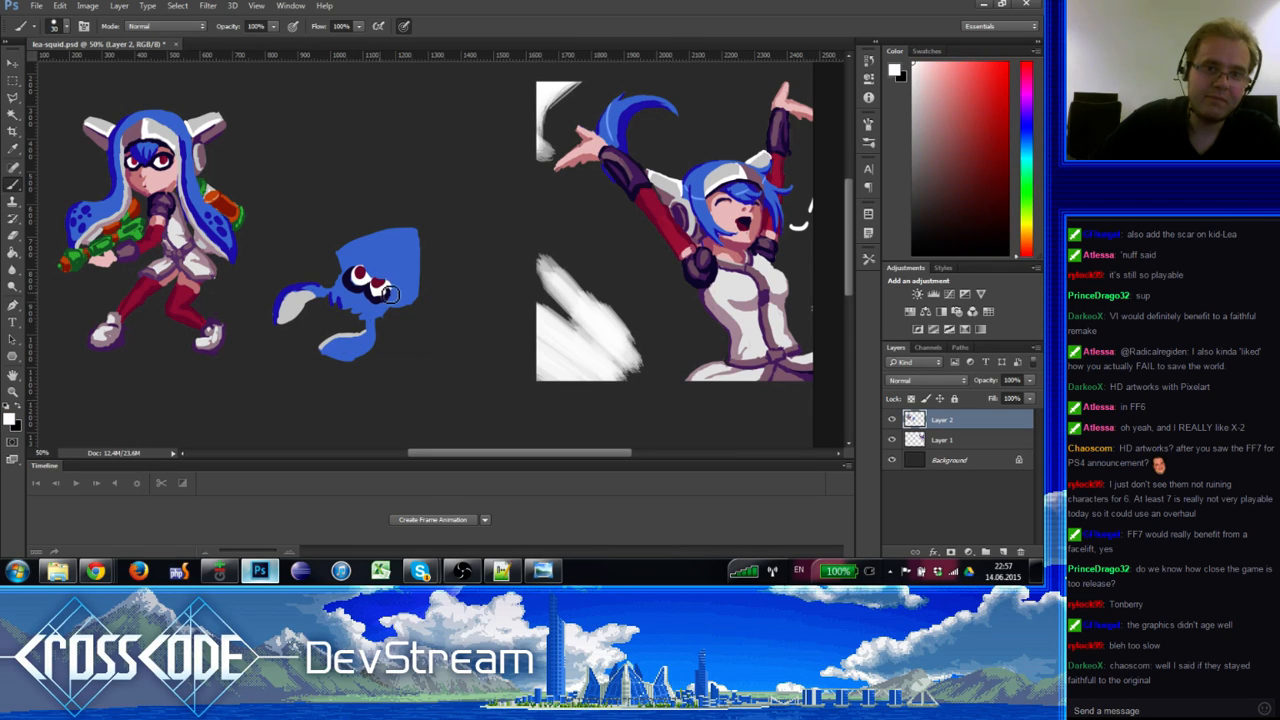
click(394, 296)
alt+click(378, 296)
alt+click(383, 285)
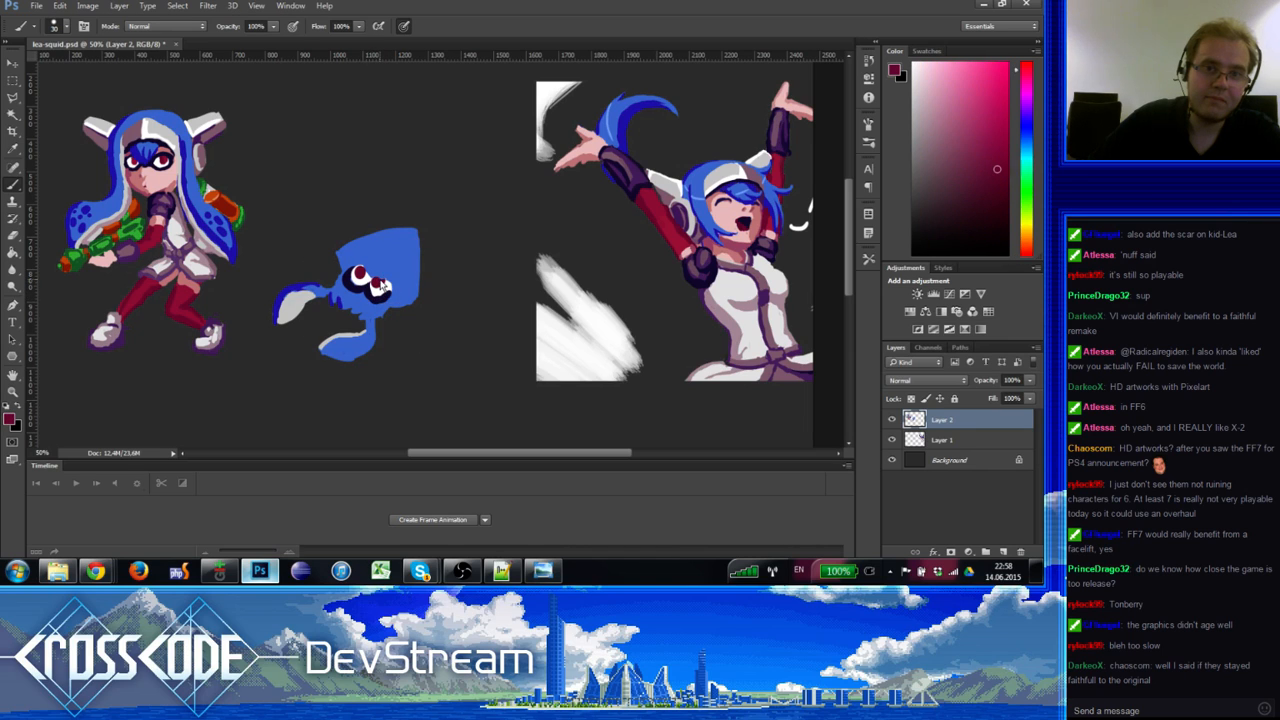
alt+click(367, 284)
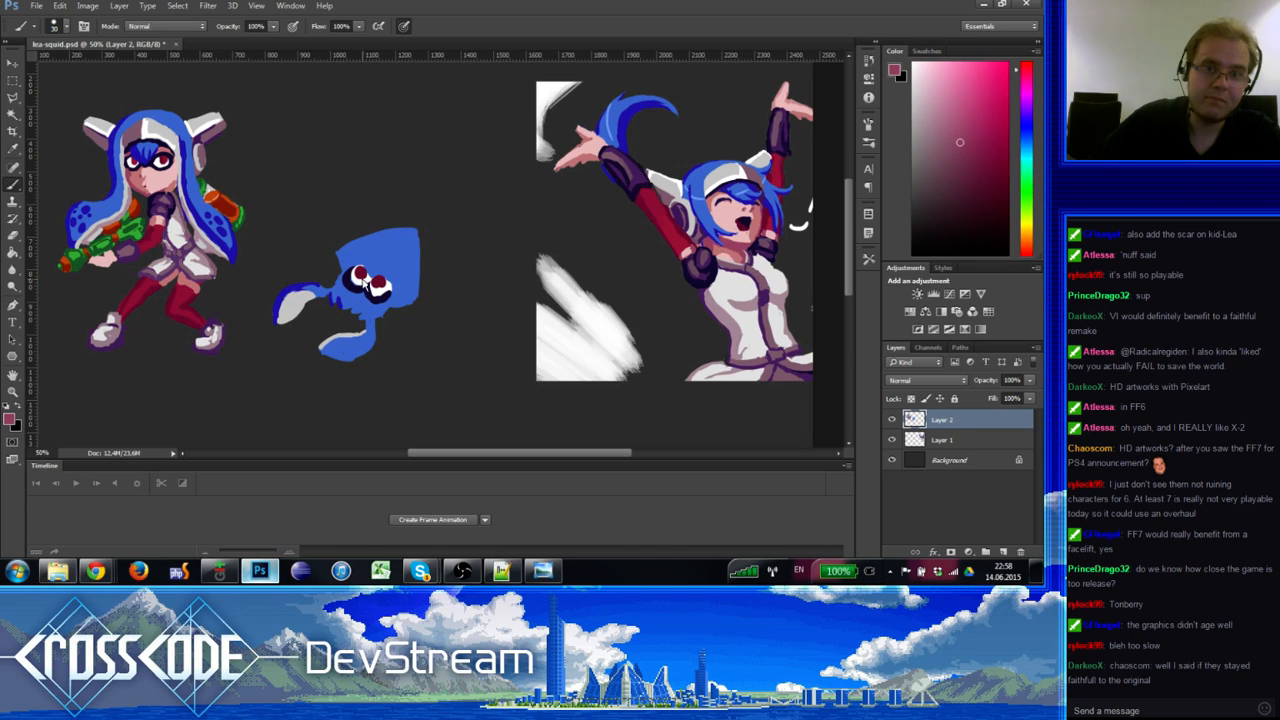
alt+click(364, 277)
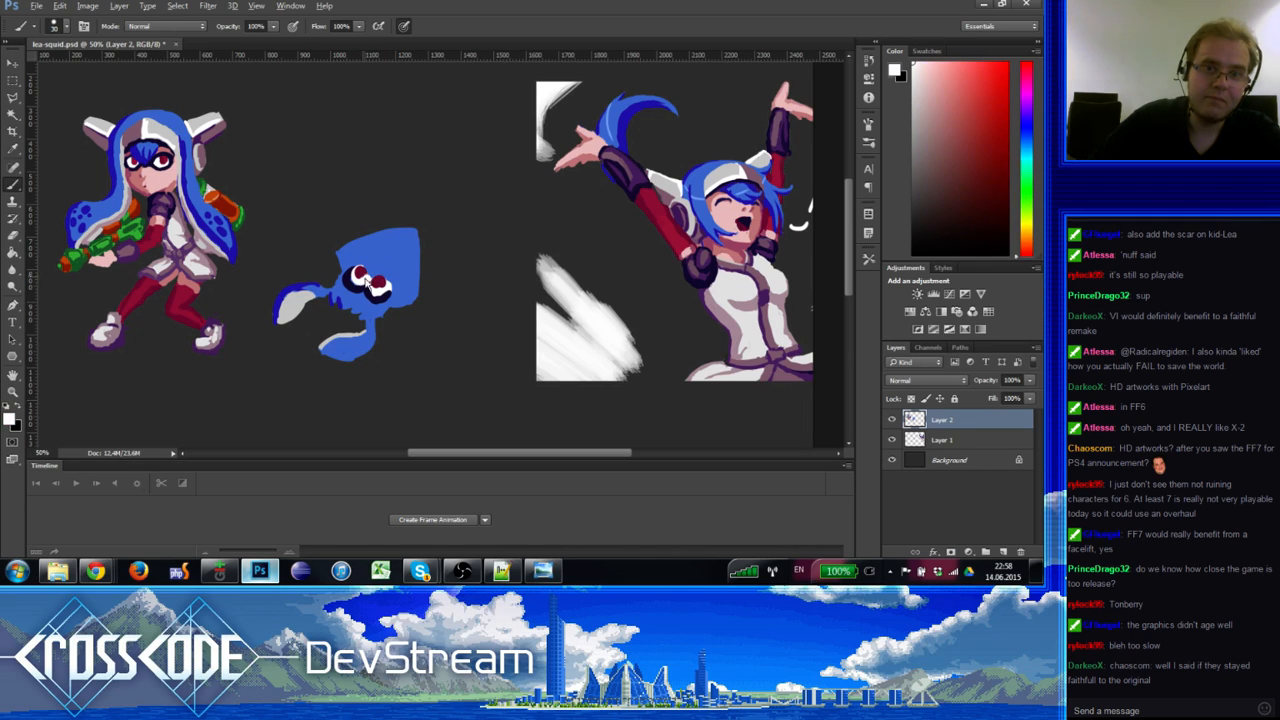
Step: Resample crimson, white, blue, navy and dark red tones around the squid's eye
alt+click(357, 273)
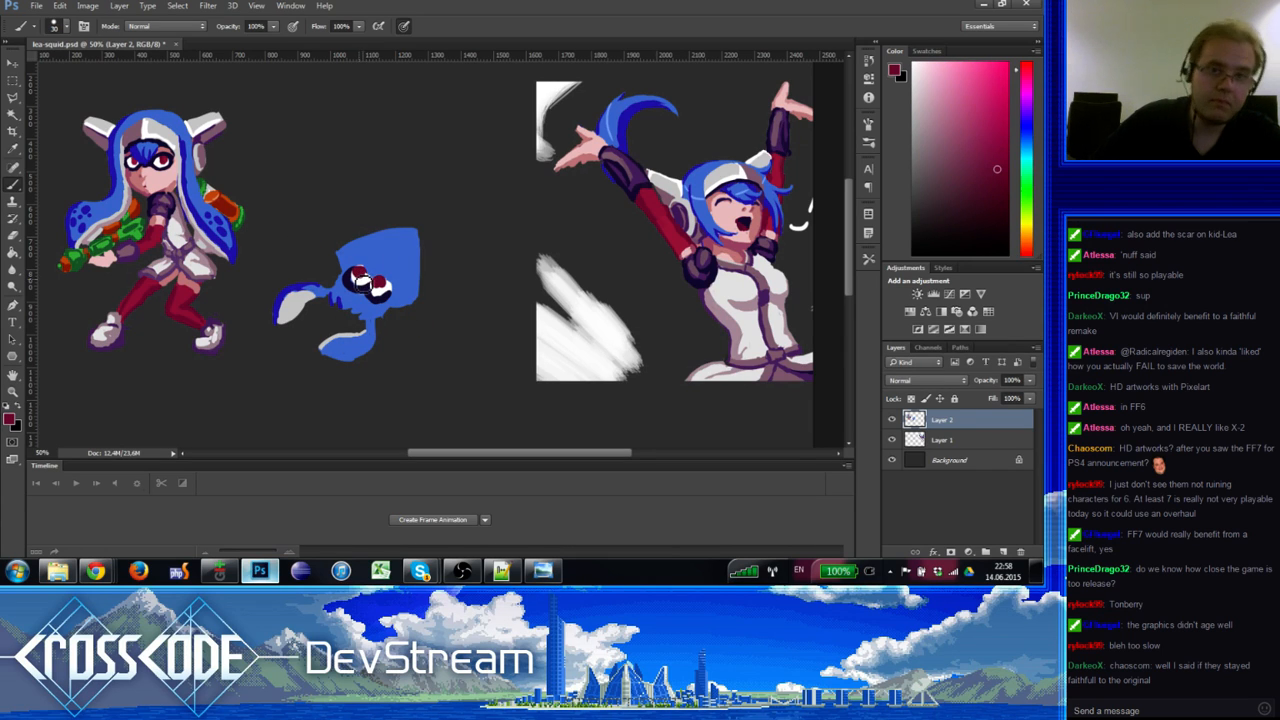
alt+click(360, 278)
alt+click(367, 270)
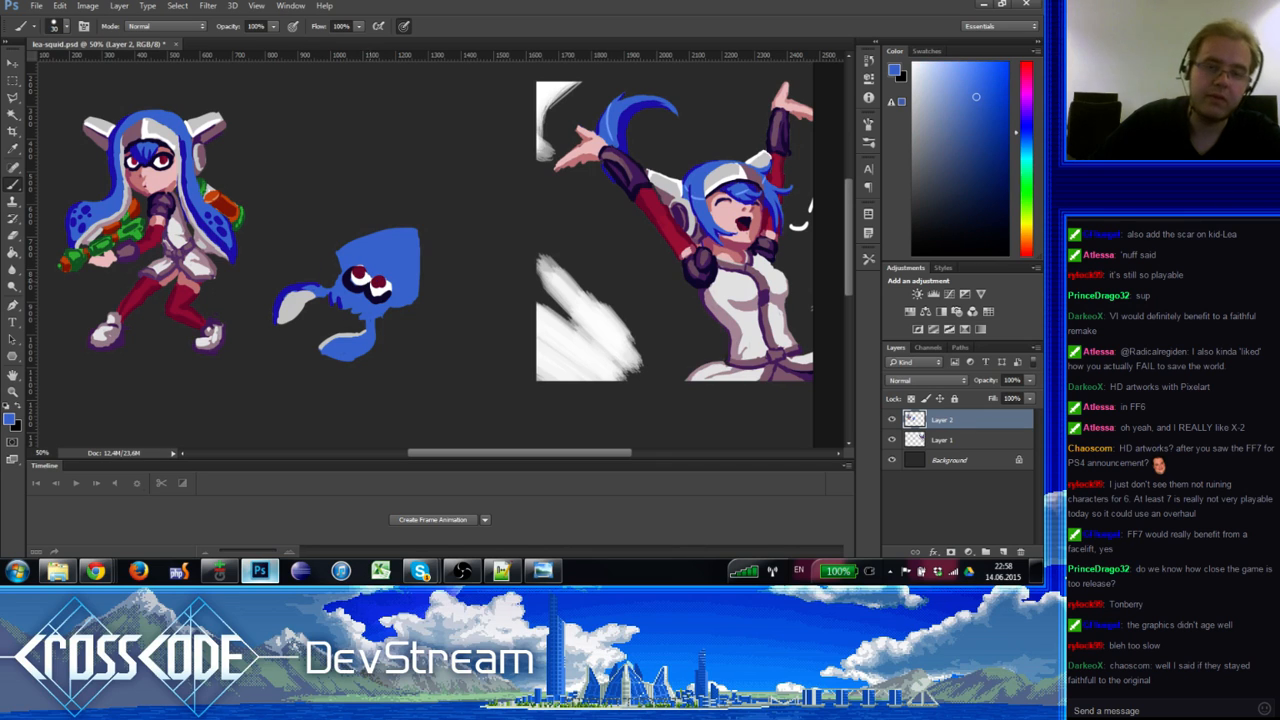
alt+click(378, 283)
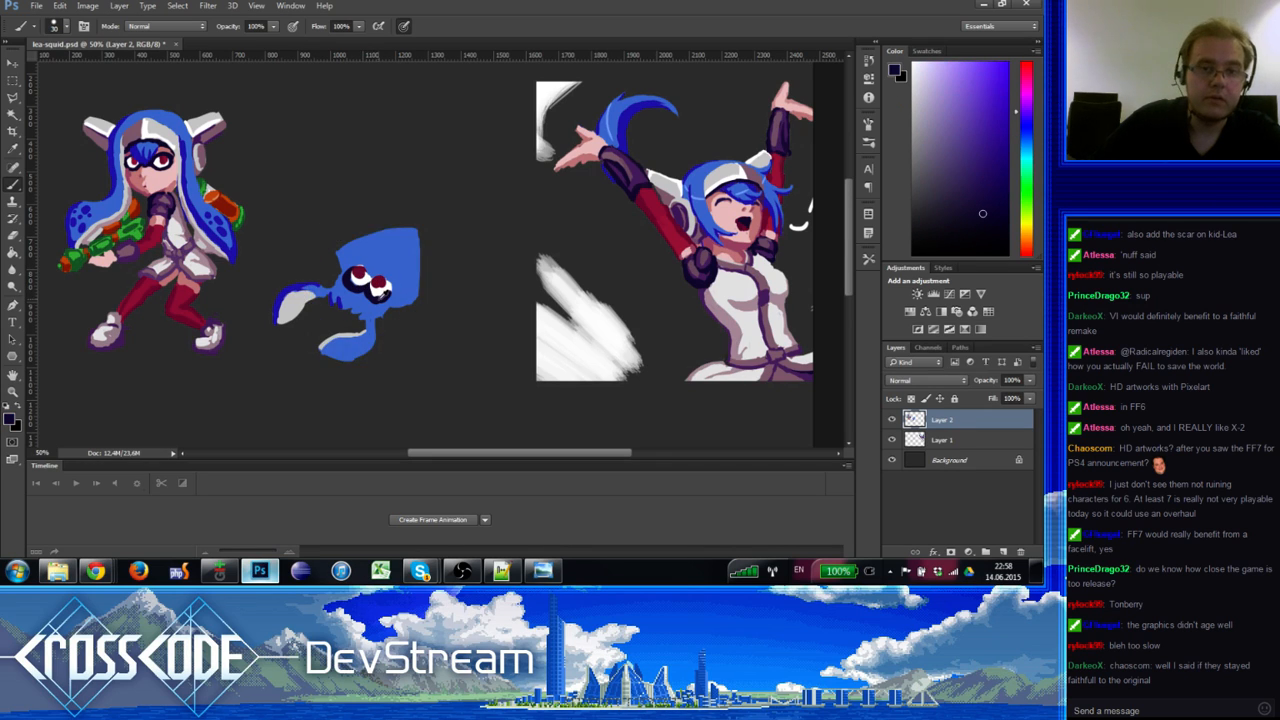
alt+click(380, 287)
alt+click(367, 293)
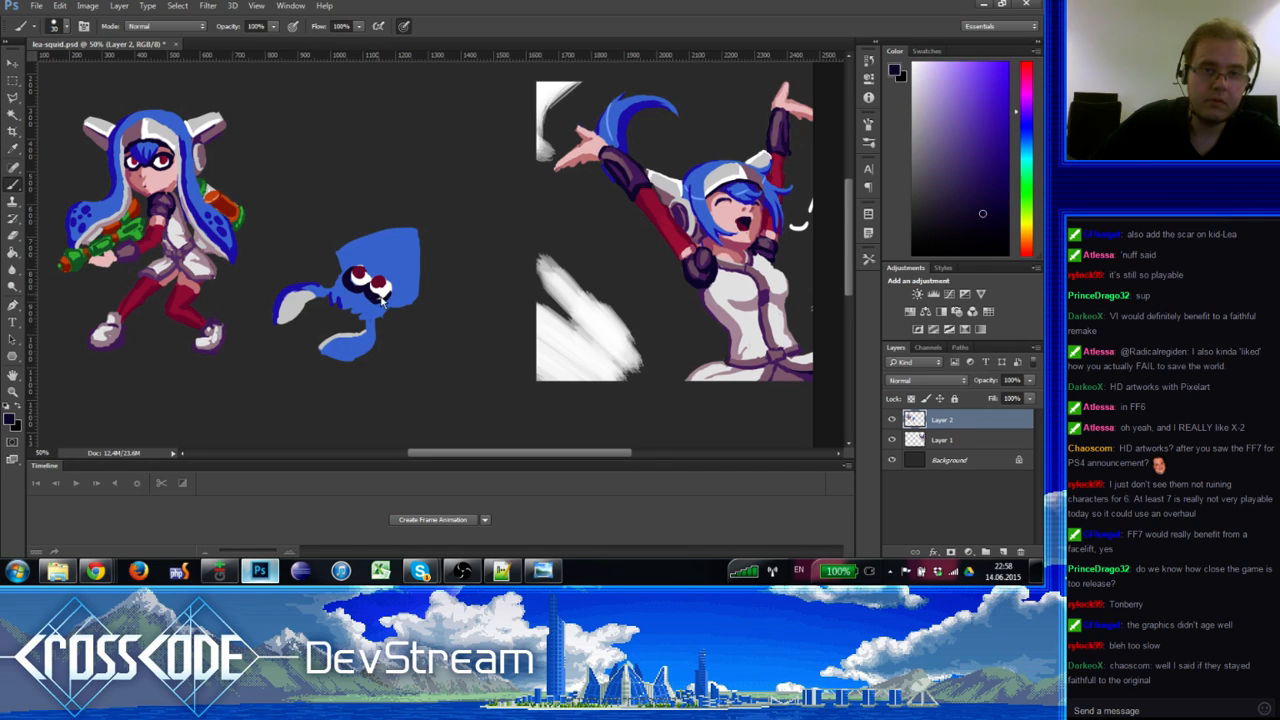
alt+click(380, 290)
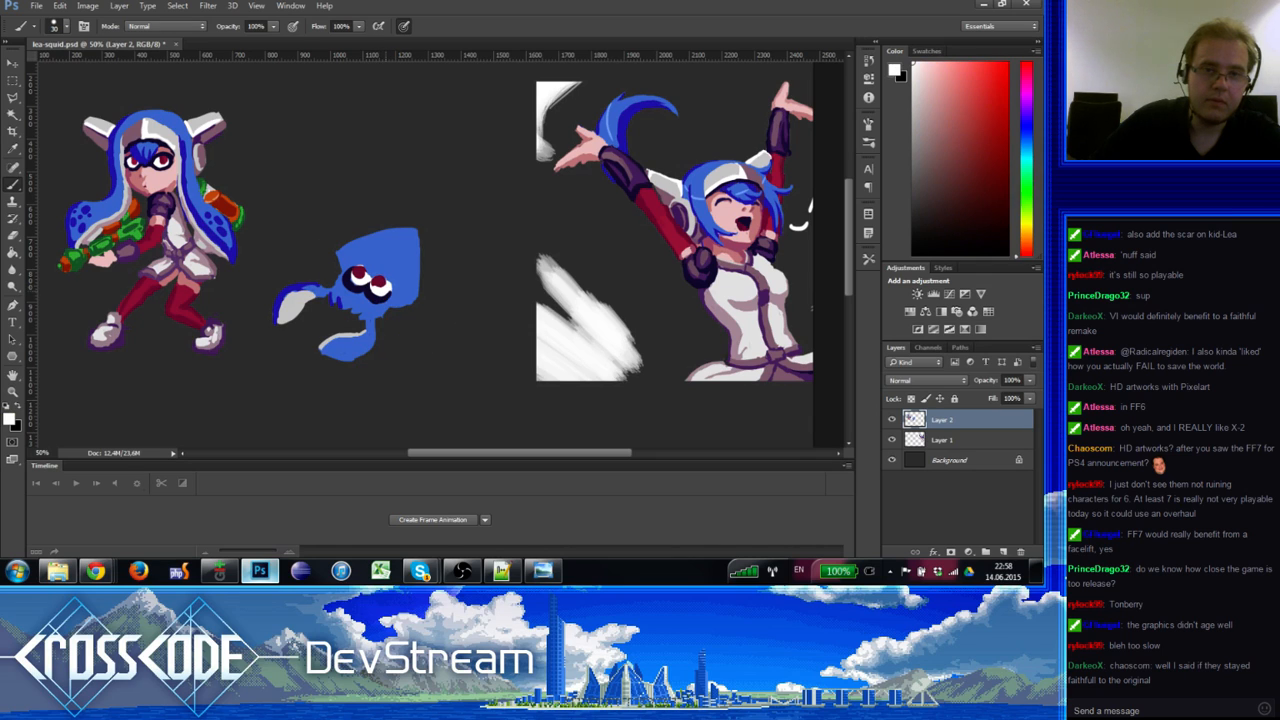
alt+click(384, 290)
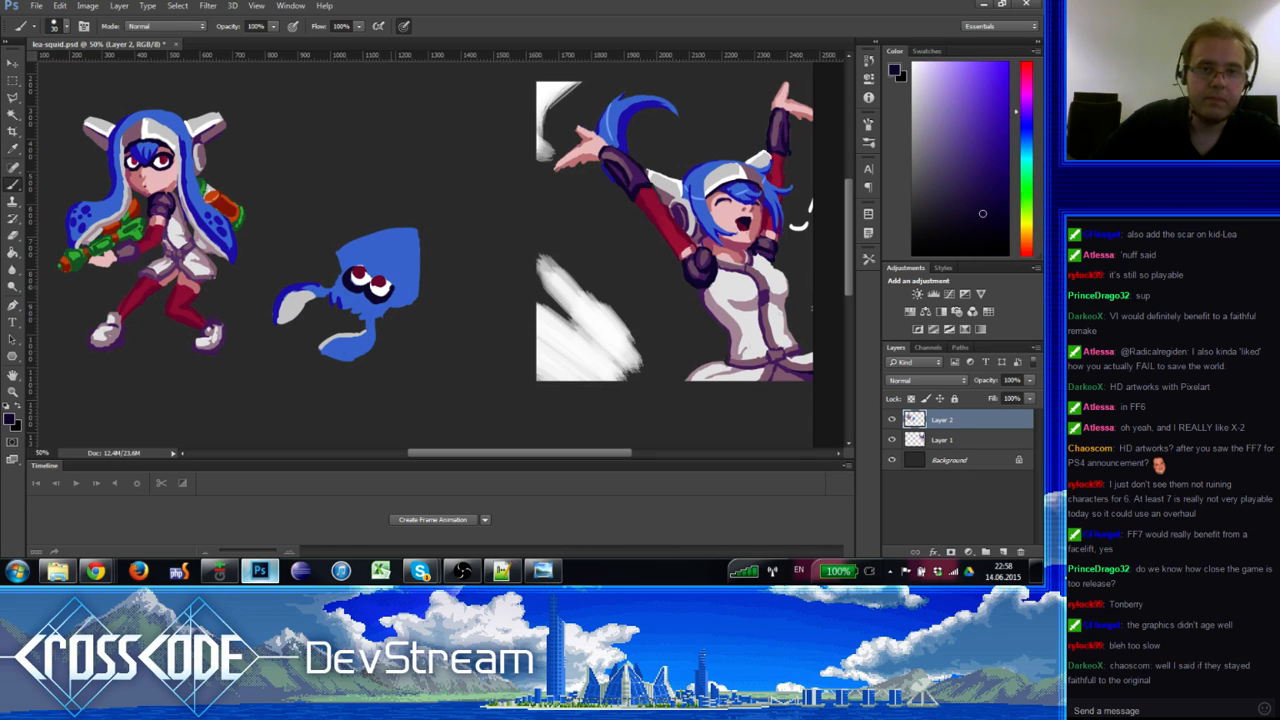
alt+click(396, 290)
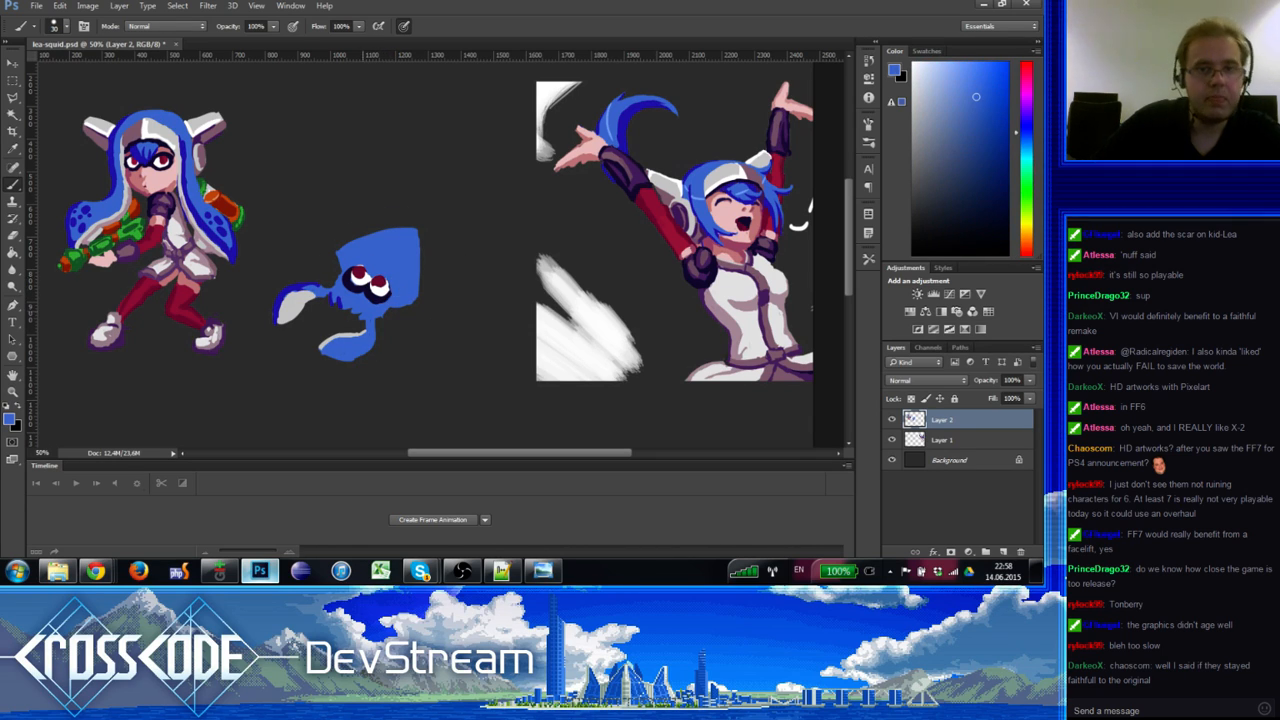
alt+click(381, 284)
alt+click(381, 282)
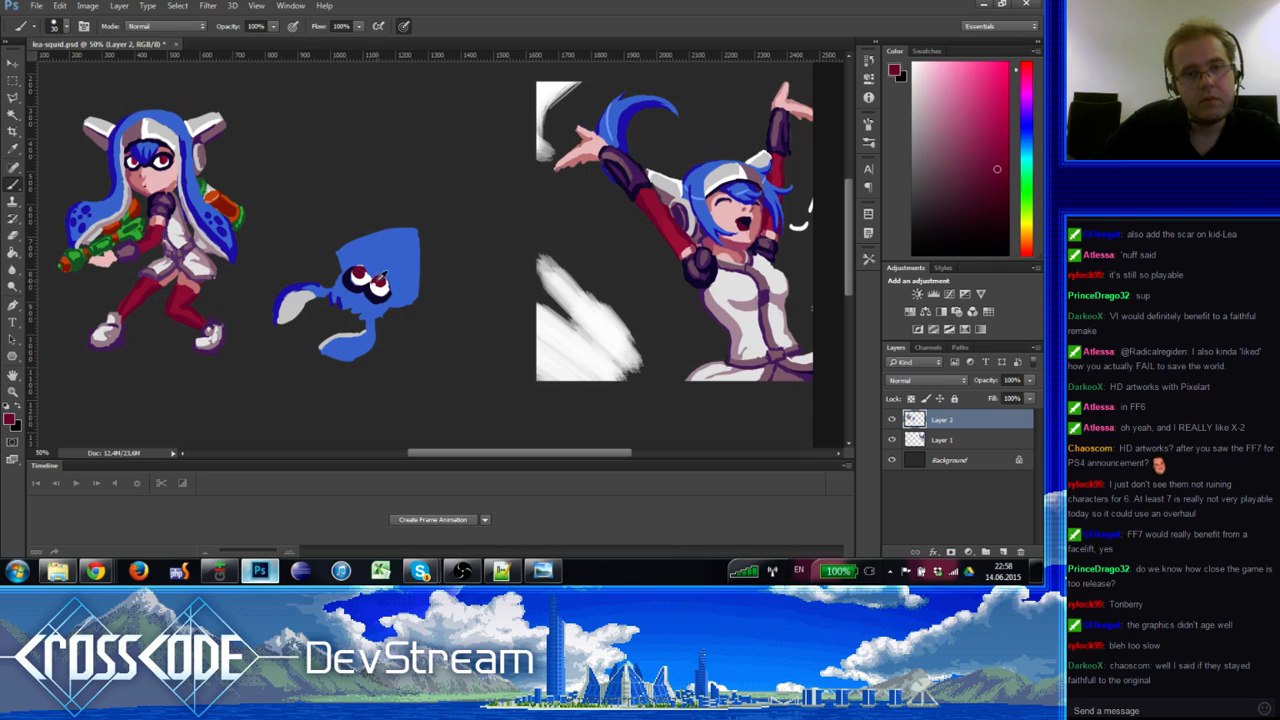
Step: Sample the eye's white, the squid's blues and near-black, finishing on a dark blue from the girl's hair
alt+click(362, 275)
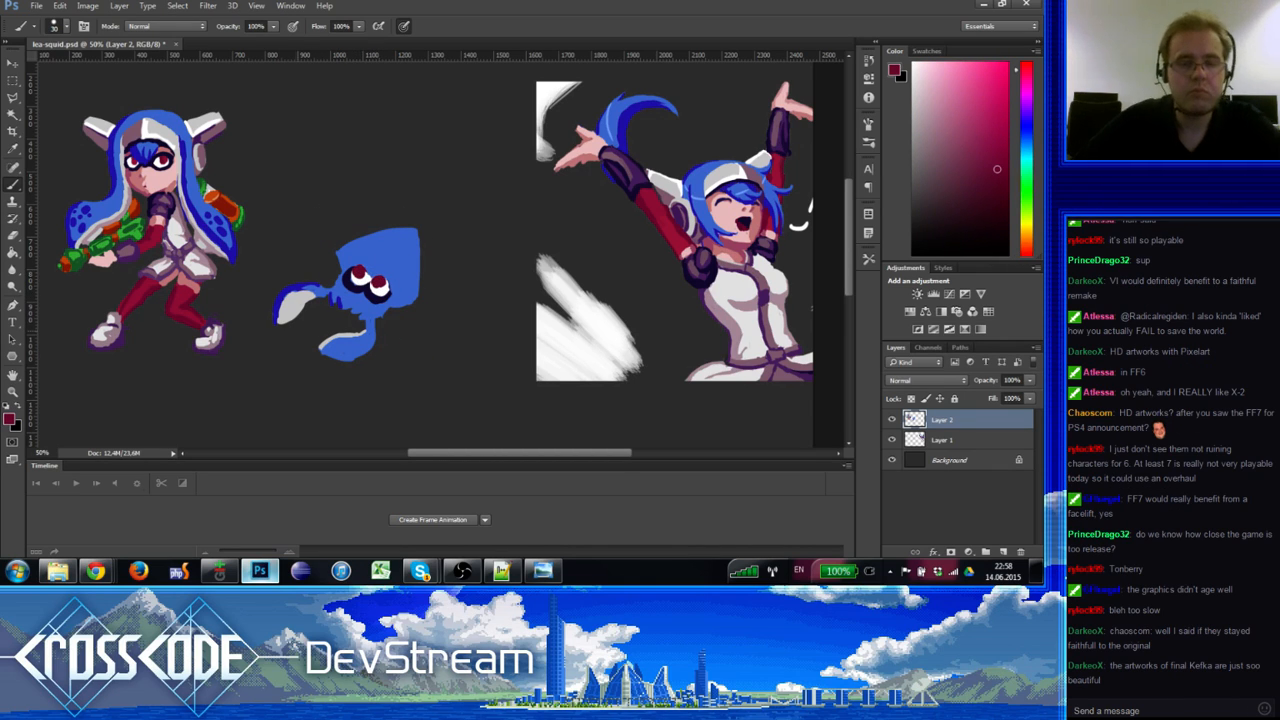
alt+click(358, 276)
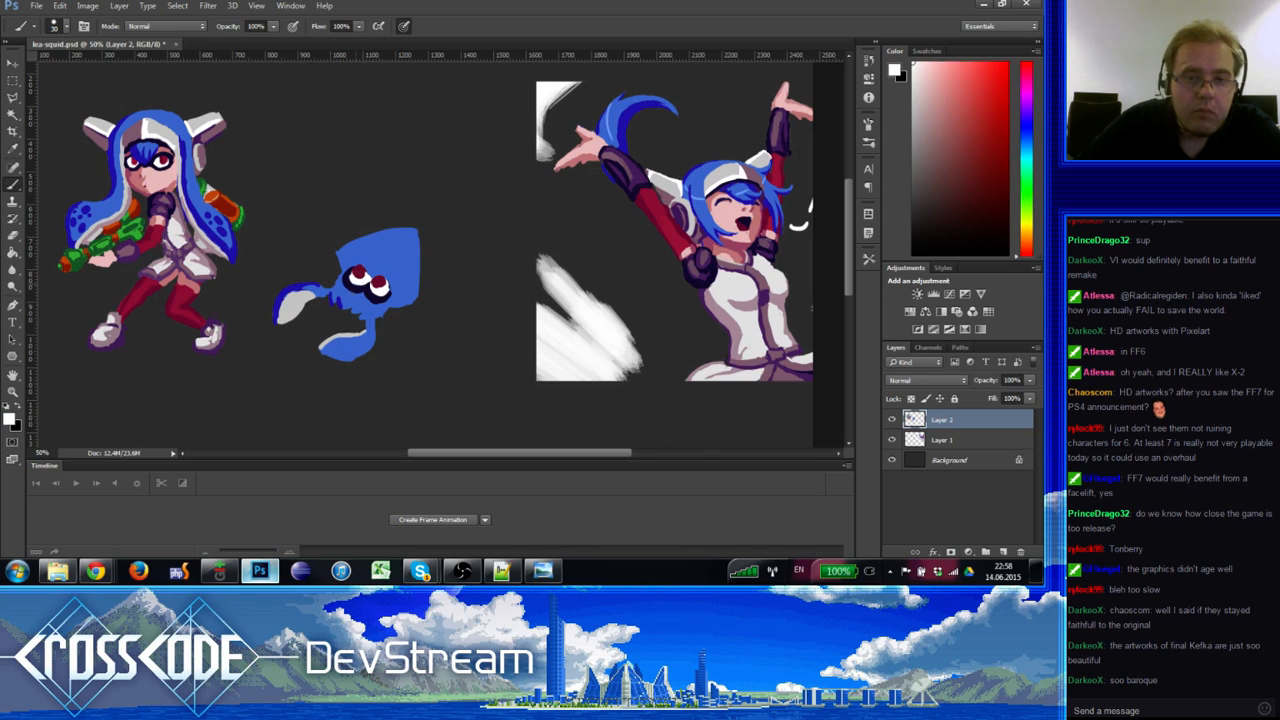
alt+click(353, 279)
alt+click(347, 266)
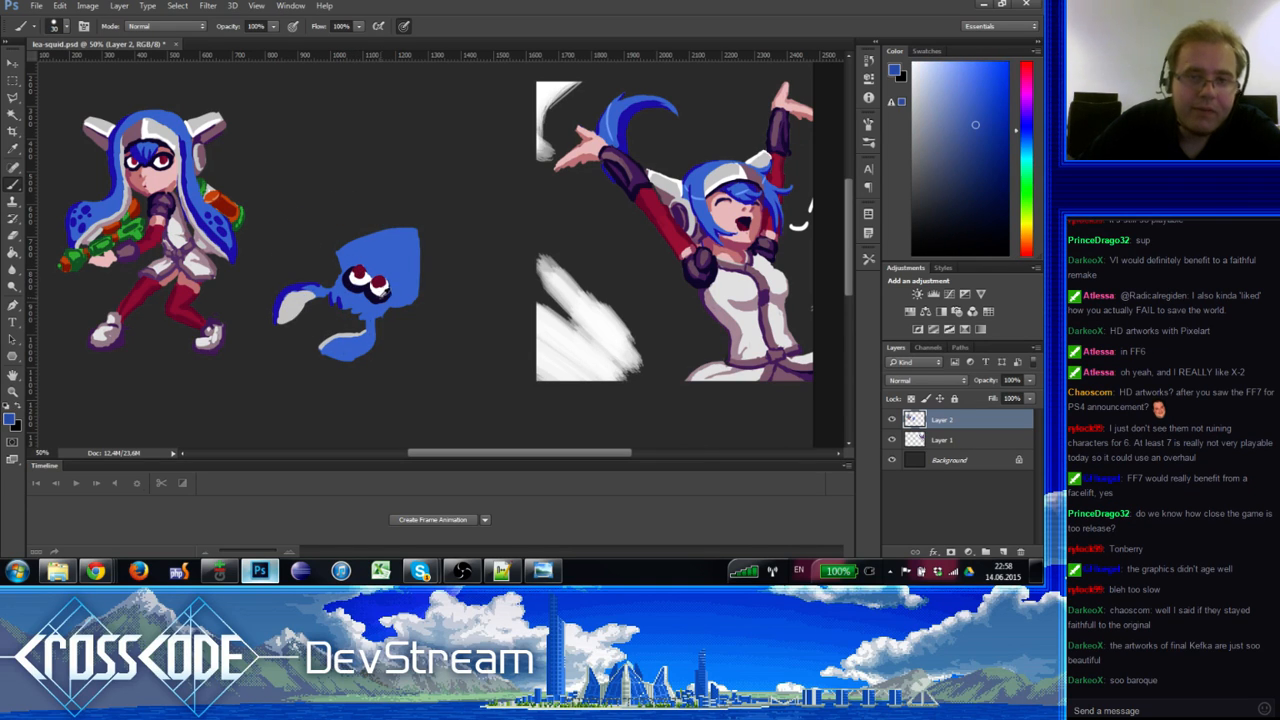
alt+click(377, 299)
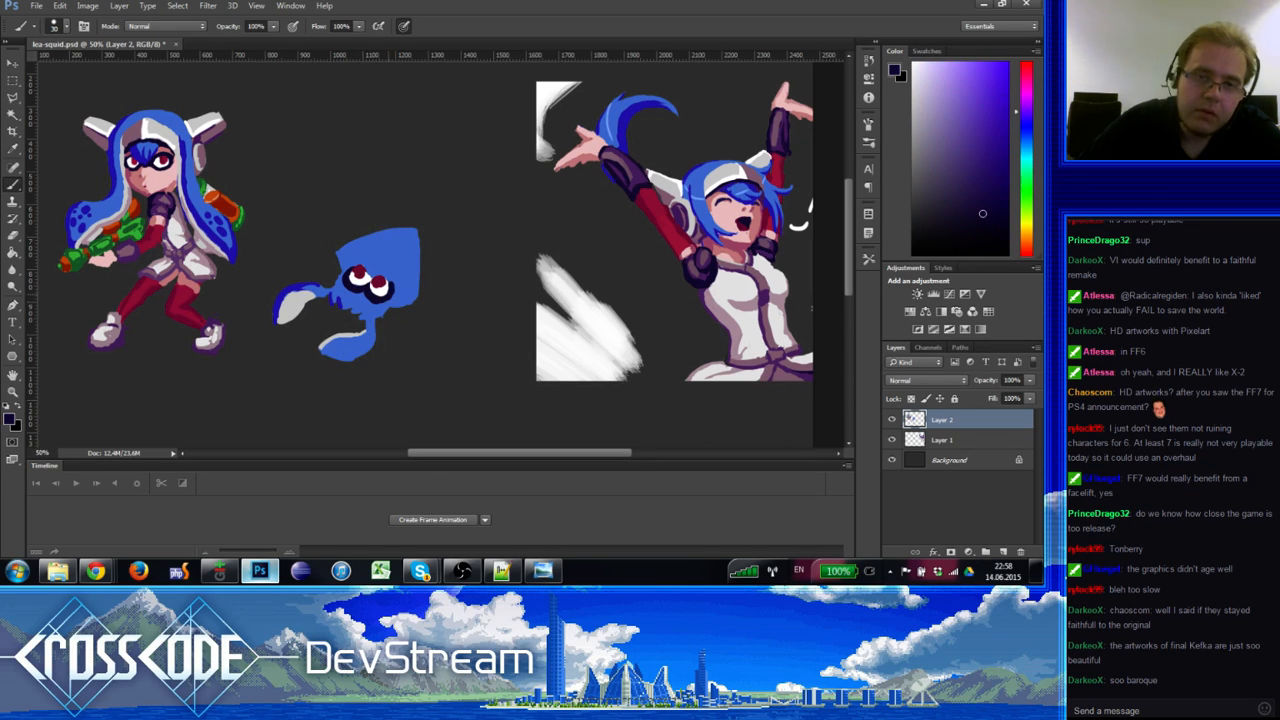
alt+click(380, 318)
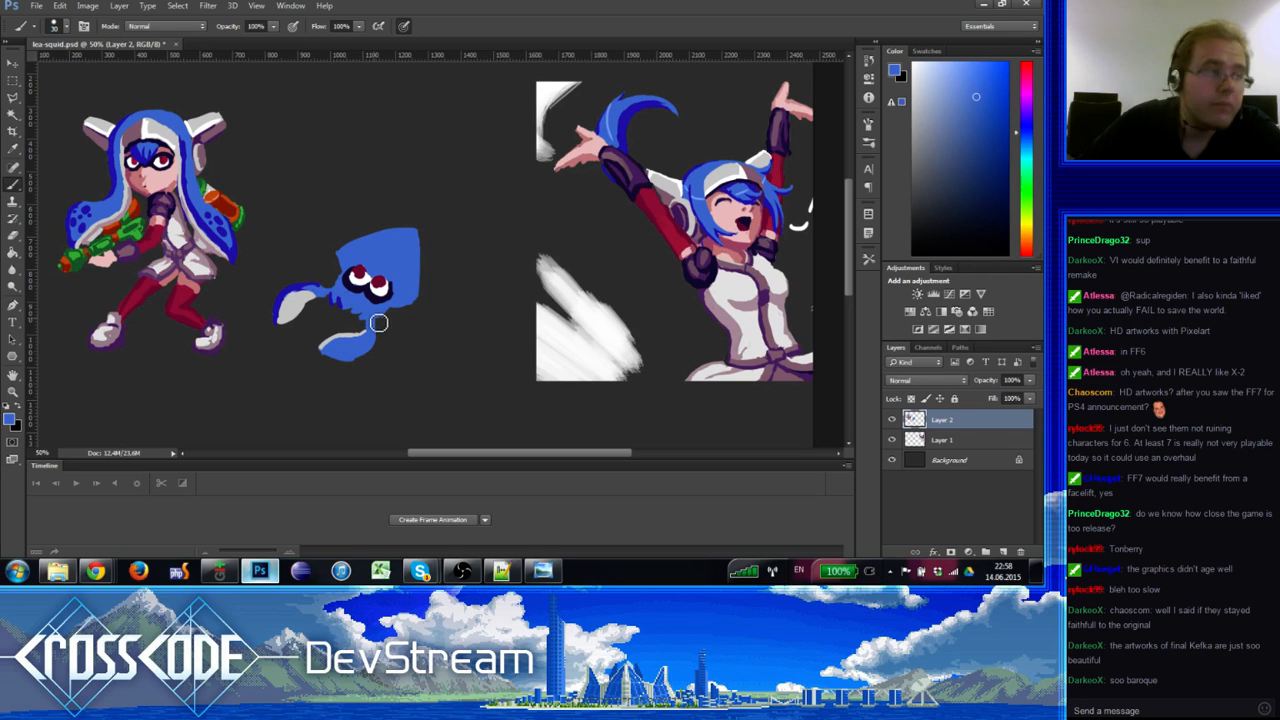
alt+click(209, 228)
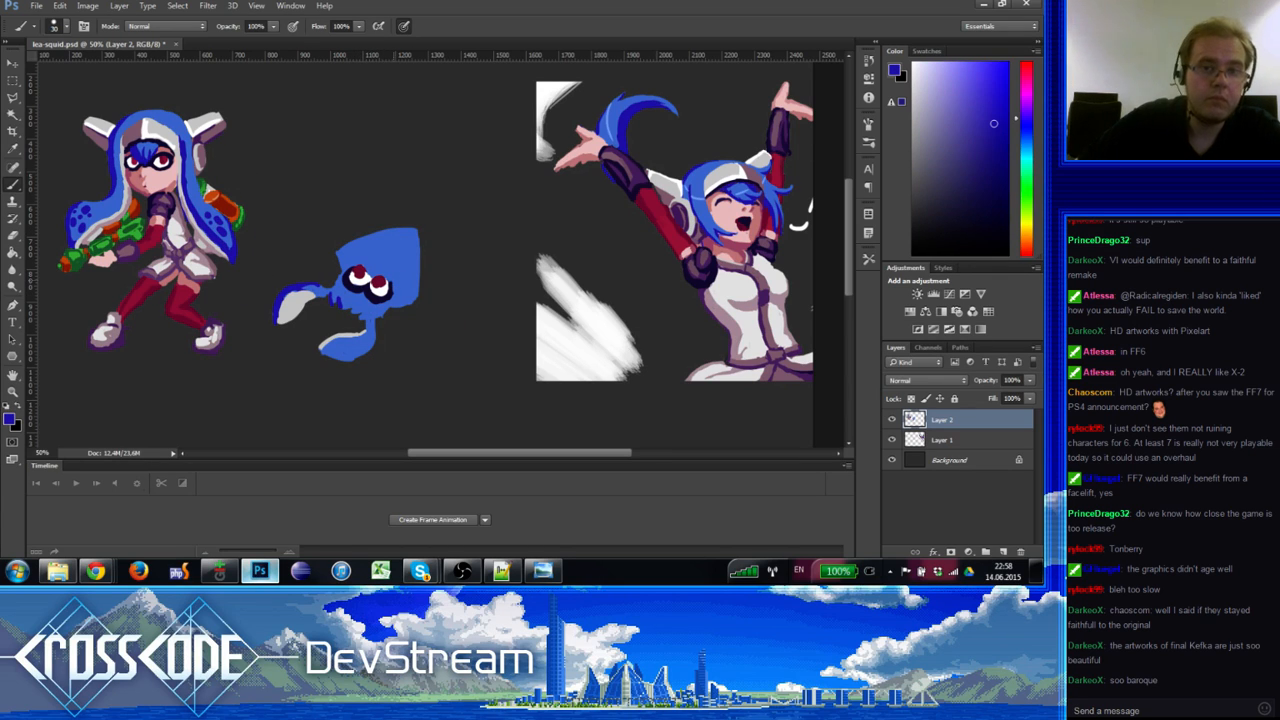
Step: Outline the squid head's right edge in dark blue and paint blue over the tops of its eyes
drag(413, 297, 404, 303)
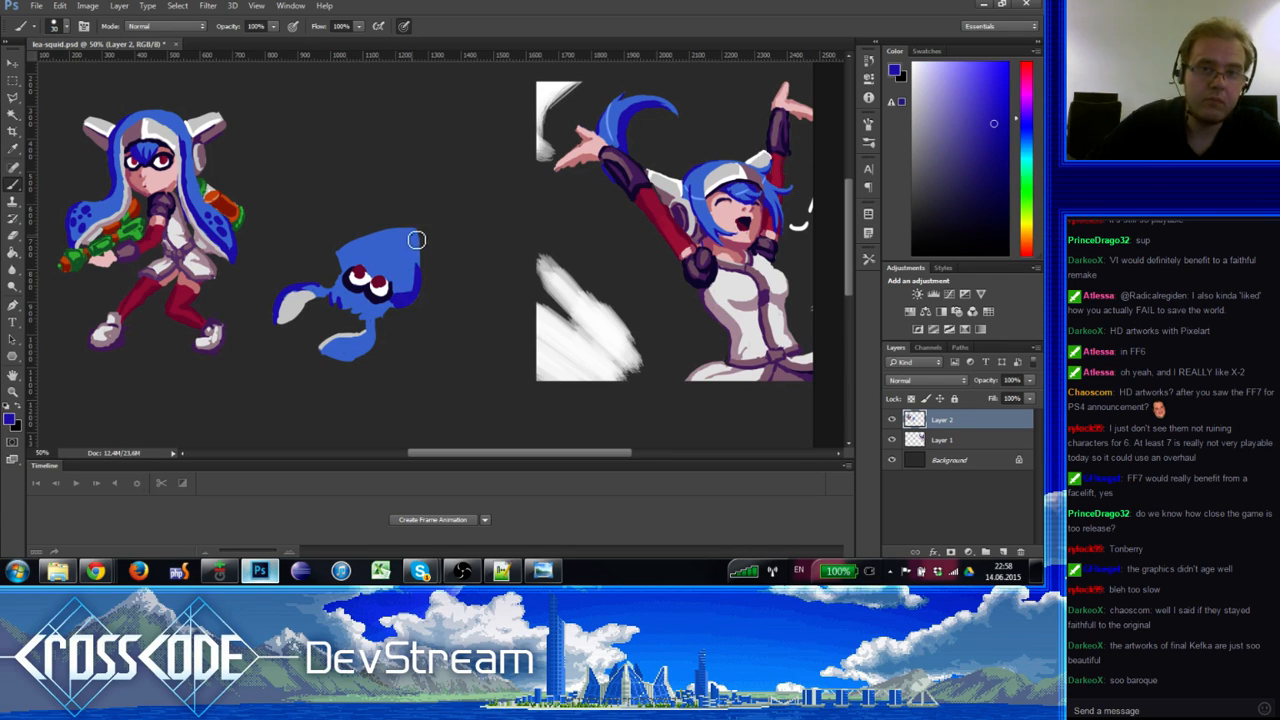
mouse_move(416, 240)
mouse_down()
mouse_move(413, 302)
mouse_move(384, 318)
mouse_move(370, 358)
mouse_move(338, 357)
mouse_move(377, 346)
mouse_up()
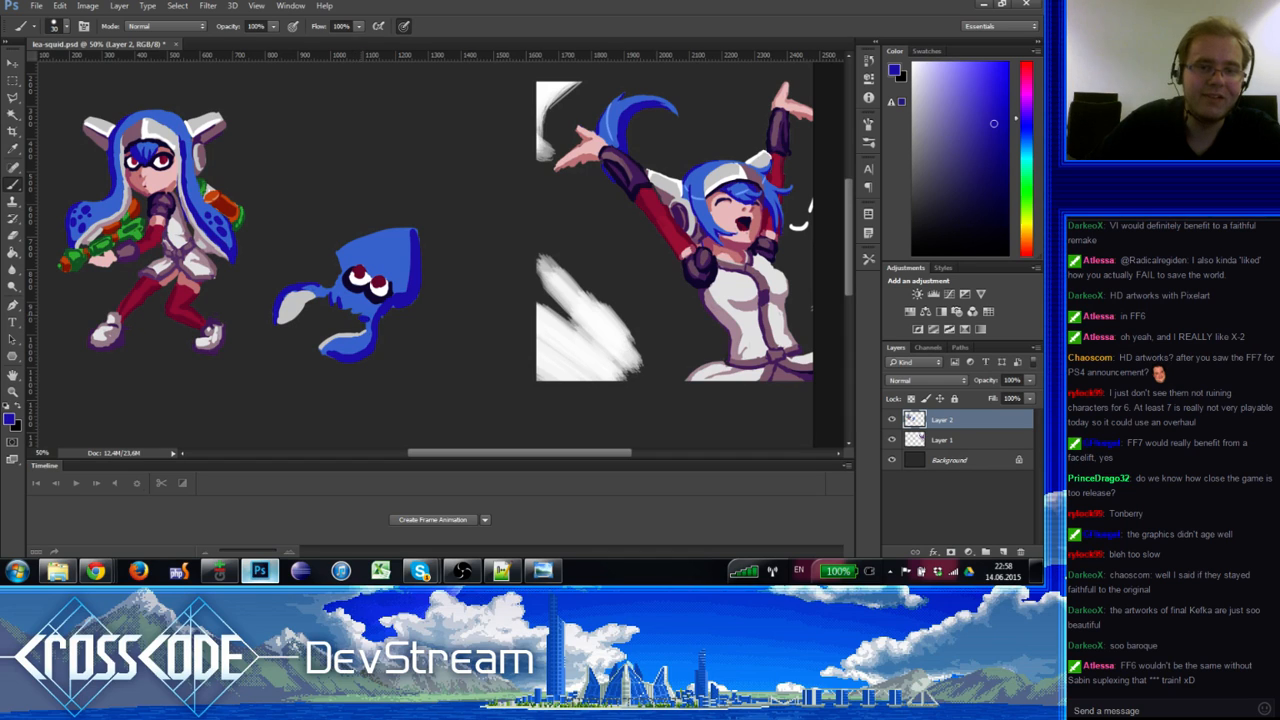
alt+right_click(356, 294)
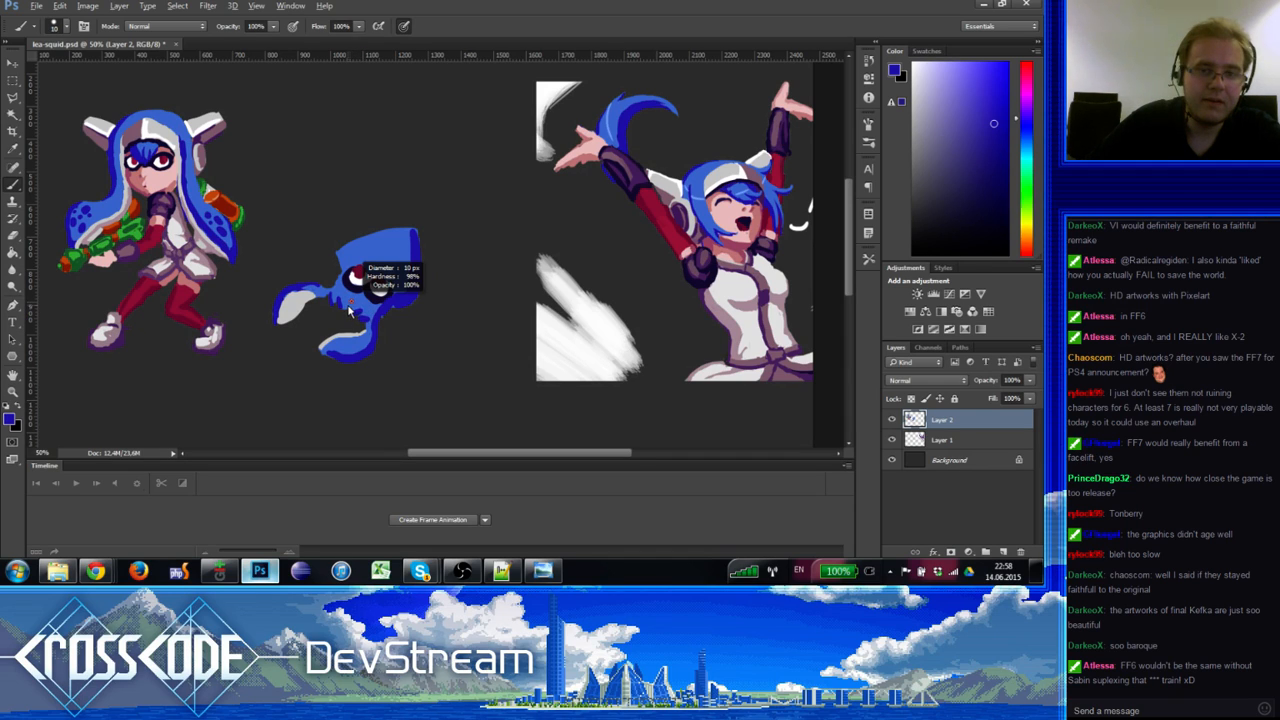
alt+click(358, 314)
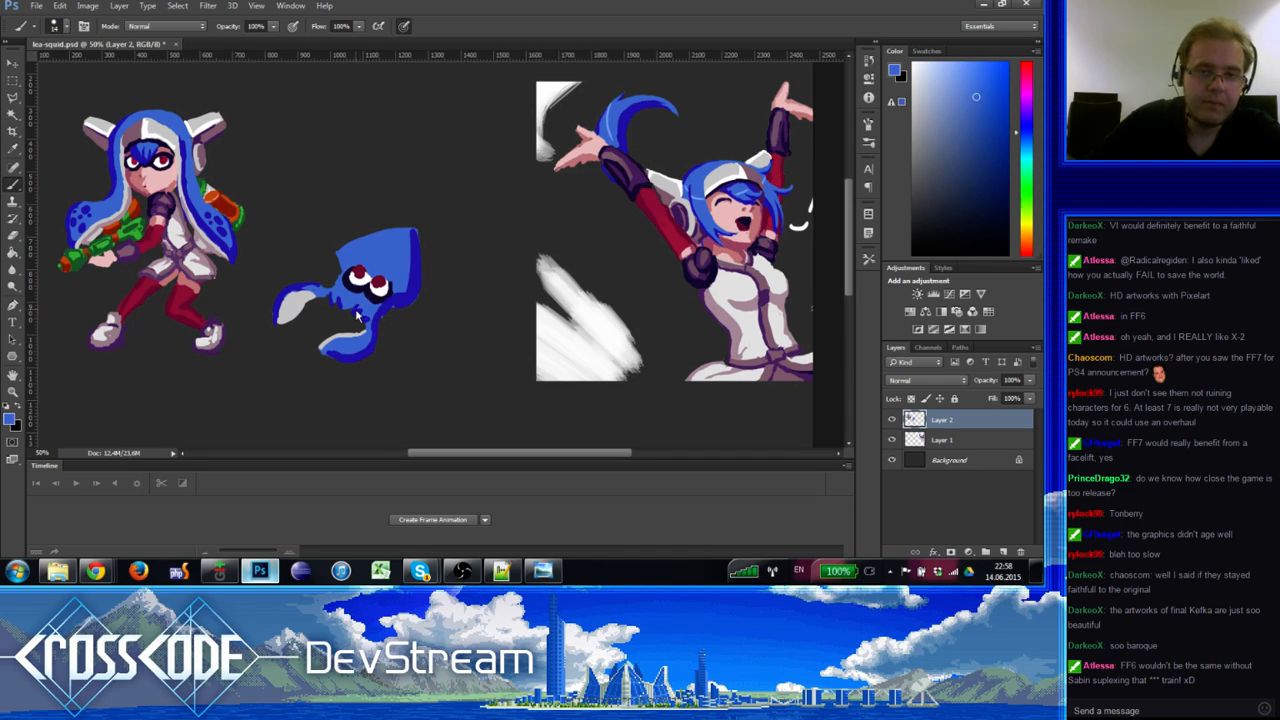
alt+click(358, 306)
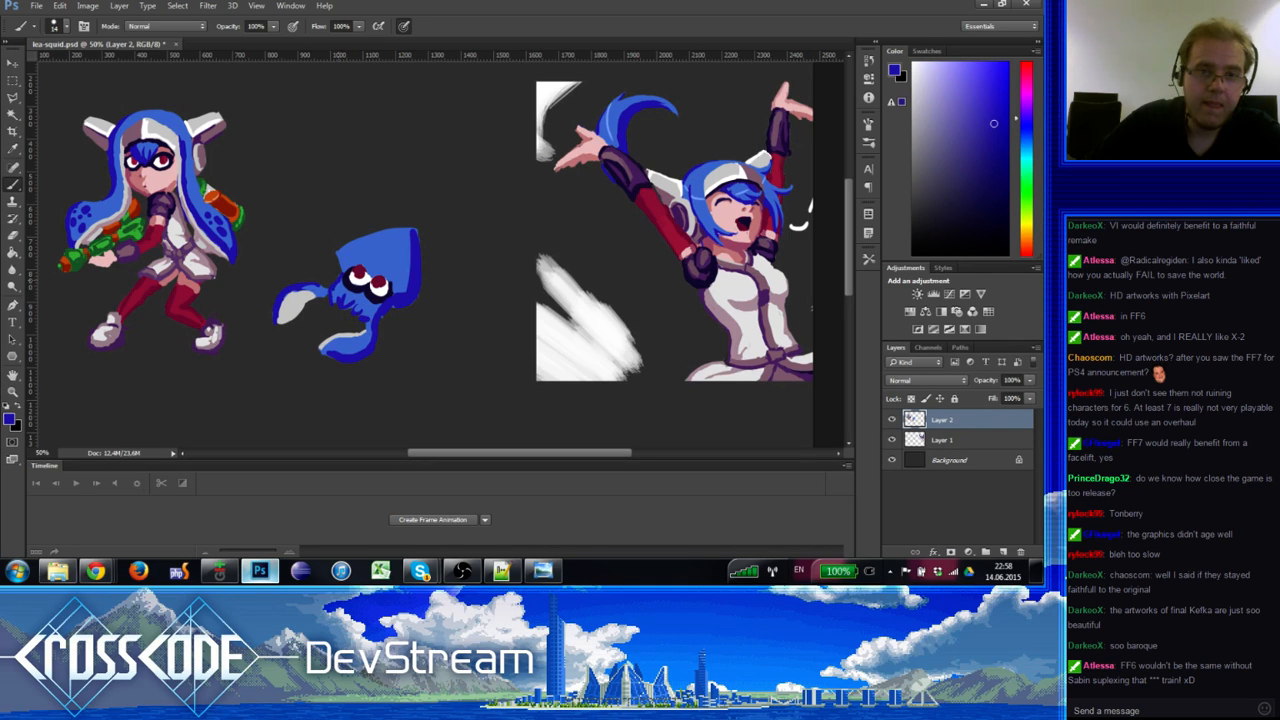
drag(368, 276, 391, 282)
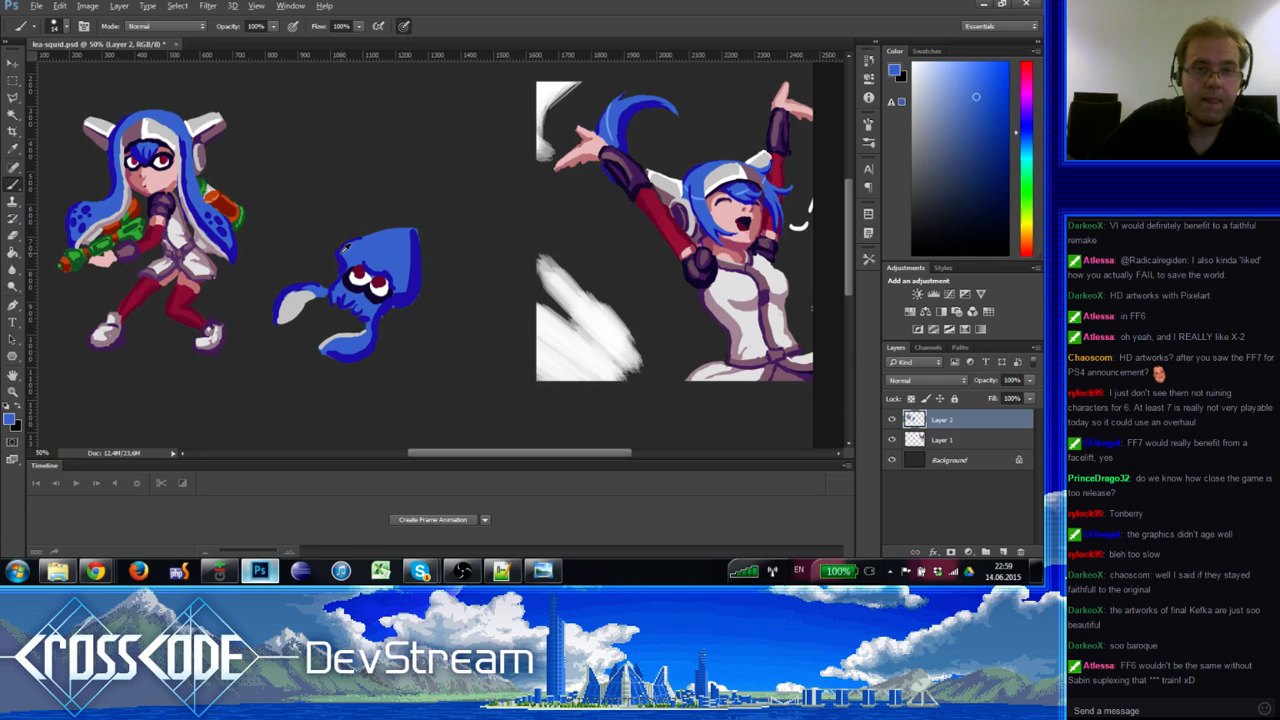
Step: Eyedrop a lighter blue from the squid's head
alt+click(367, 247)
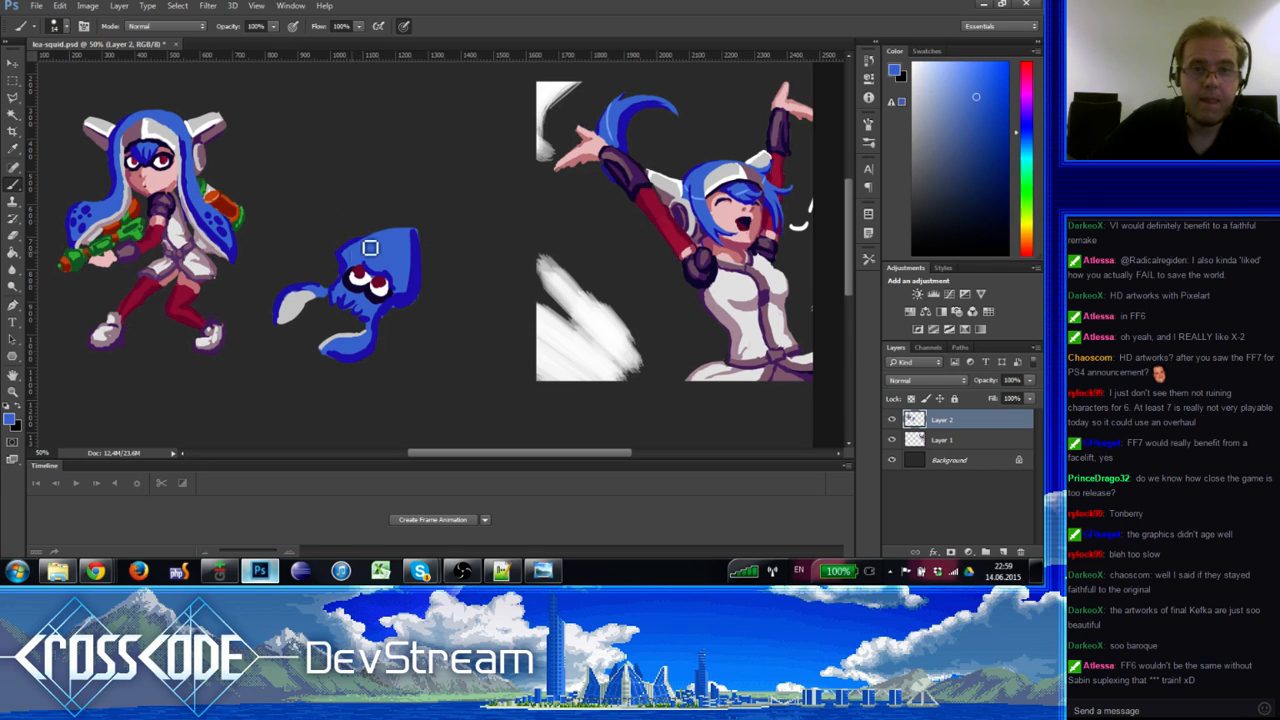
alt+click(359, 249)
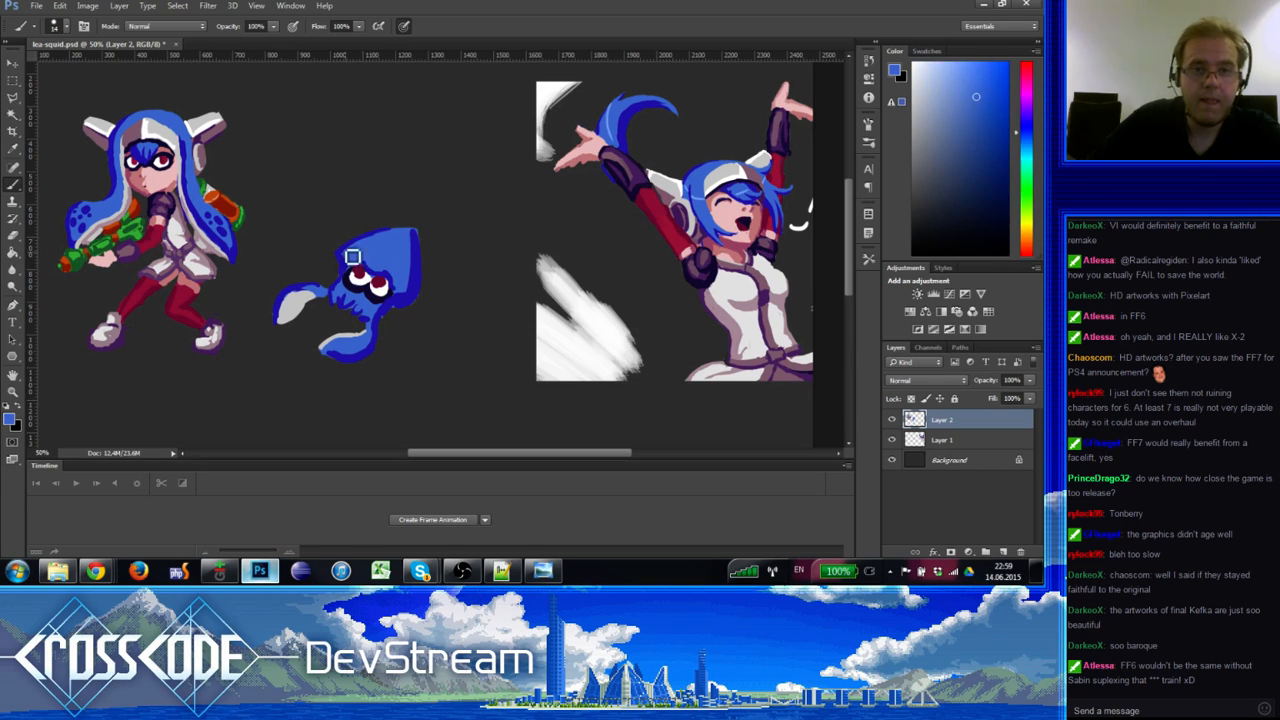
alt+click(404, 228)
alt+click(410, 236)
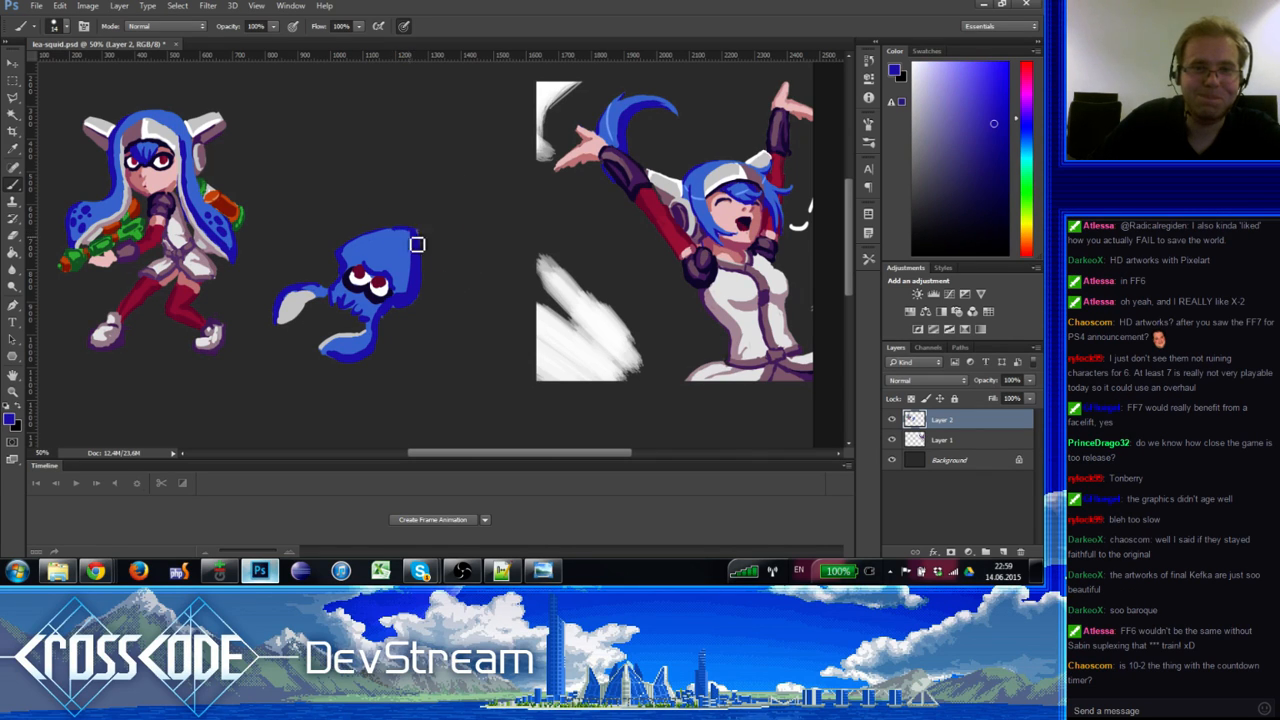
alt+click(403, 230)
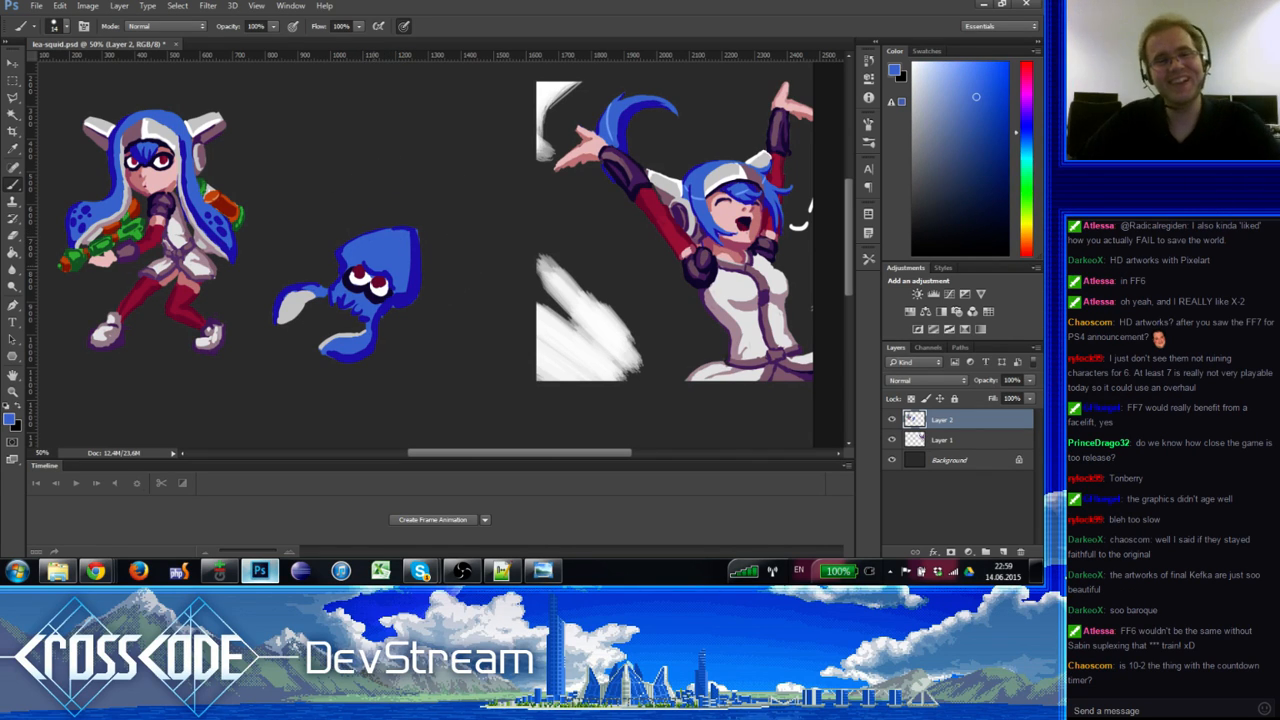
Step: Sample the eye's white, pupil red, navy outline and medium blue to compare colours
alt+click(357, 273)
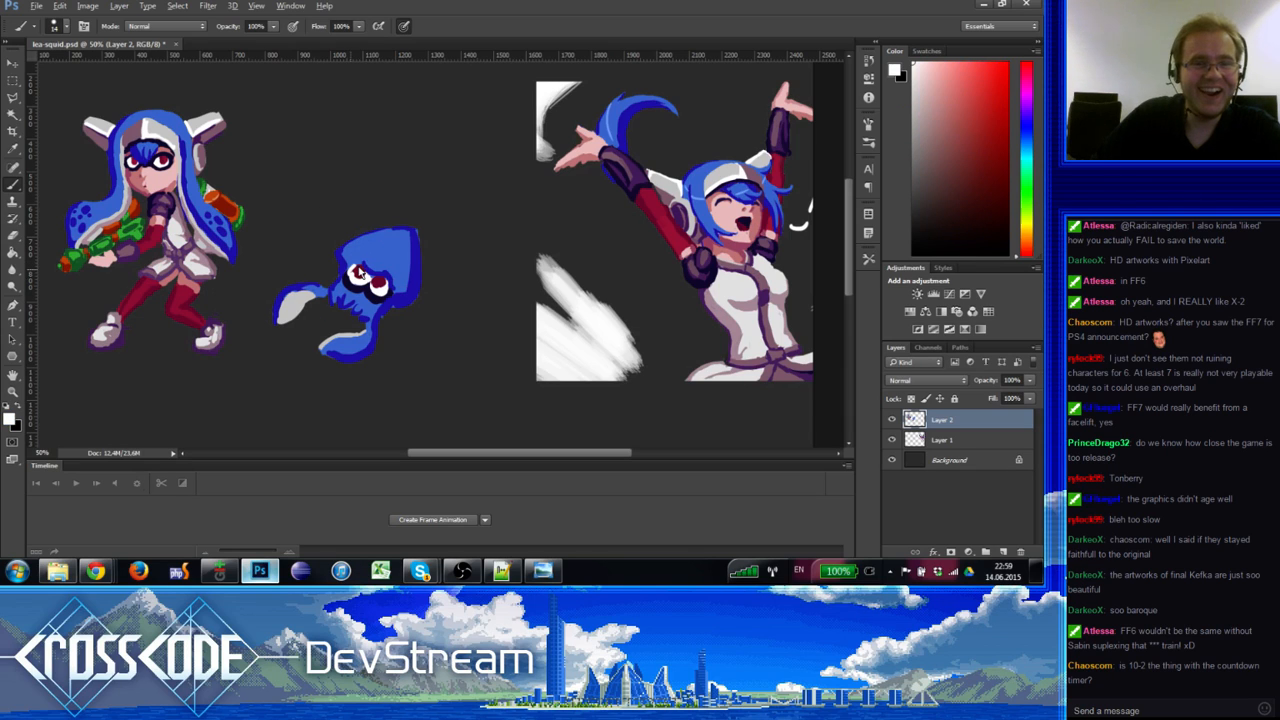
alt+click(361, 270)
alt+click(358, 273)
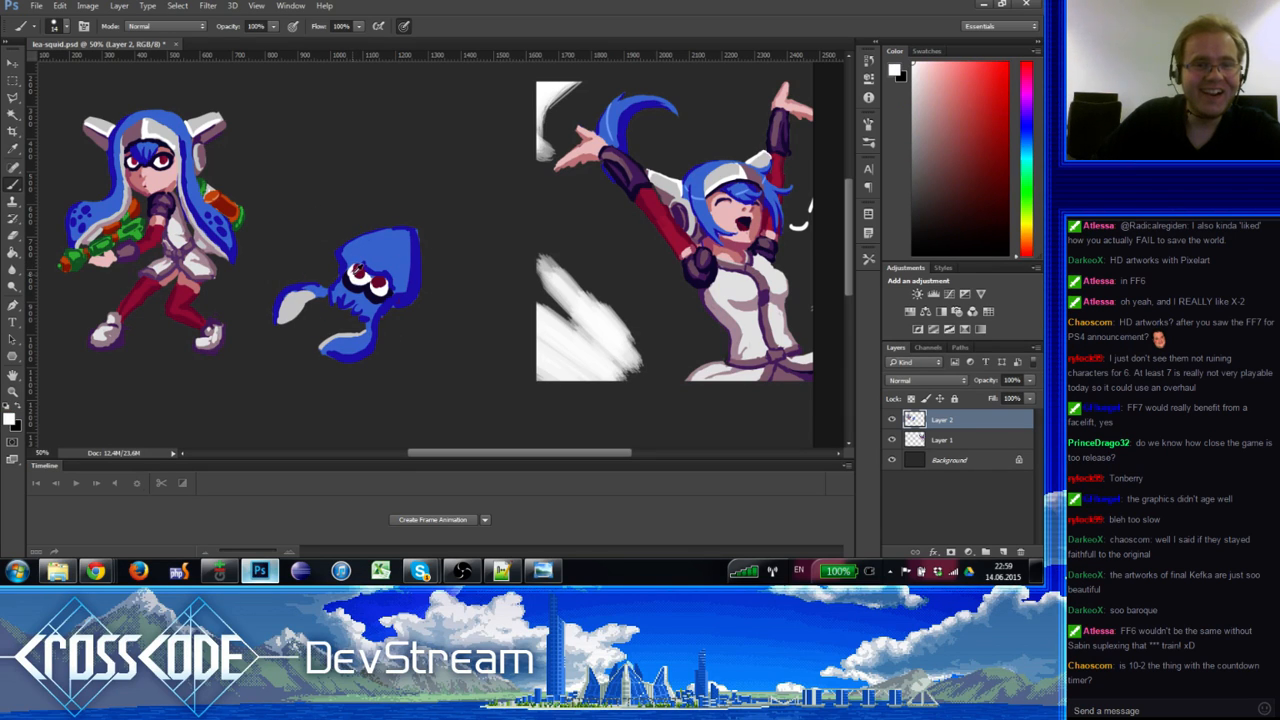
alt+click(357, 277)
alt+click(354, 276)
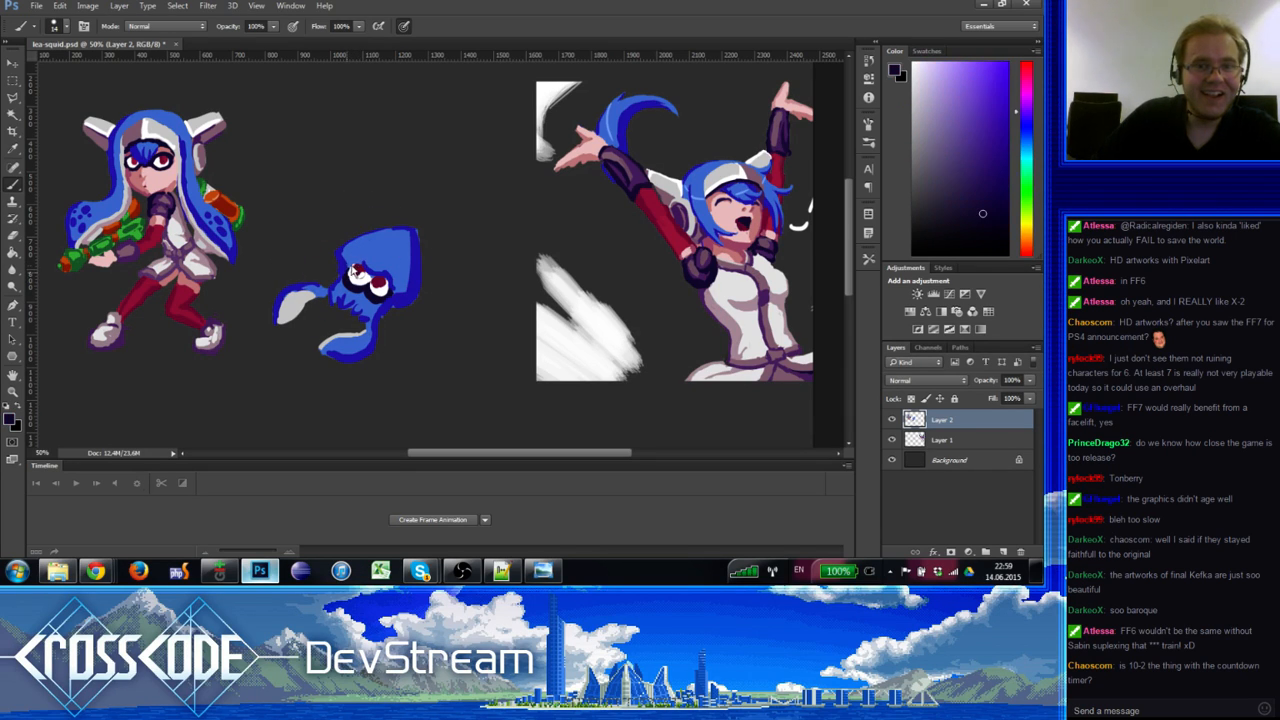
alt+click(357, 268)
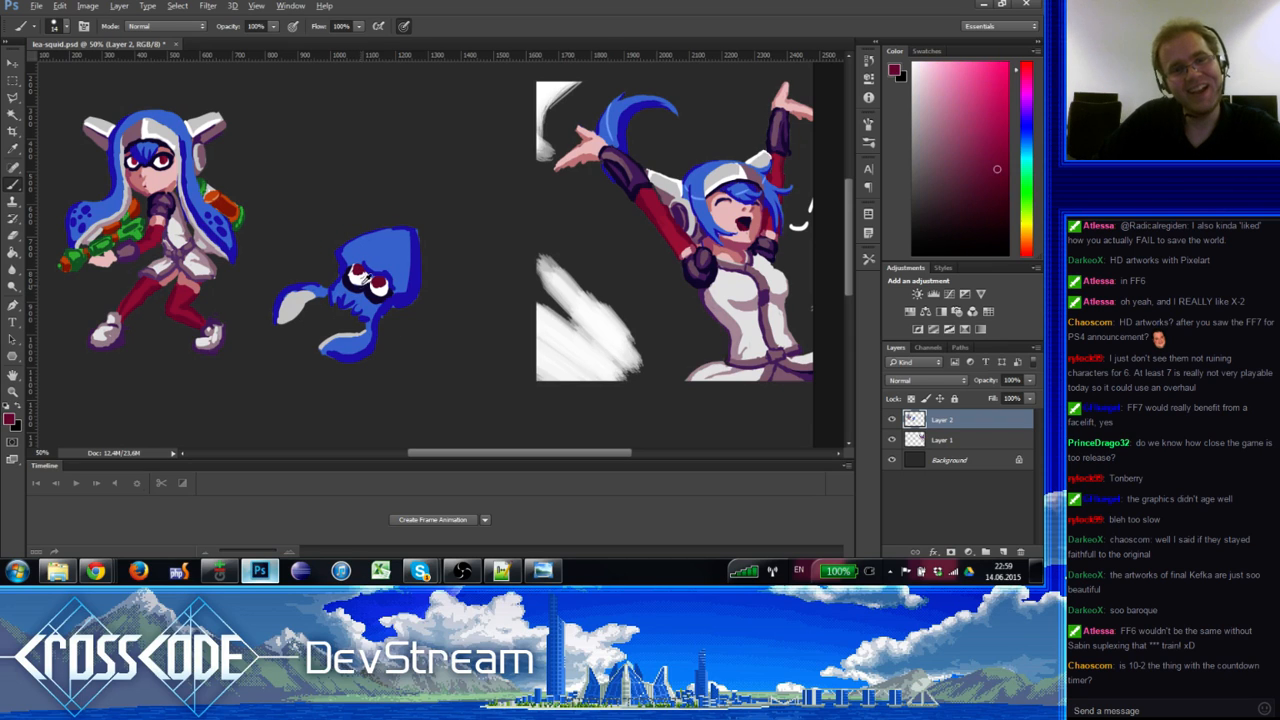
alt+click(359, 289)
alt+click(362, 293)
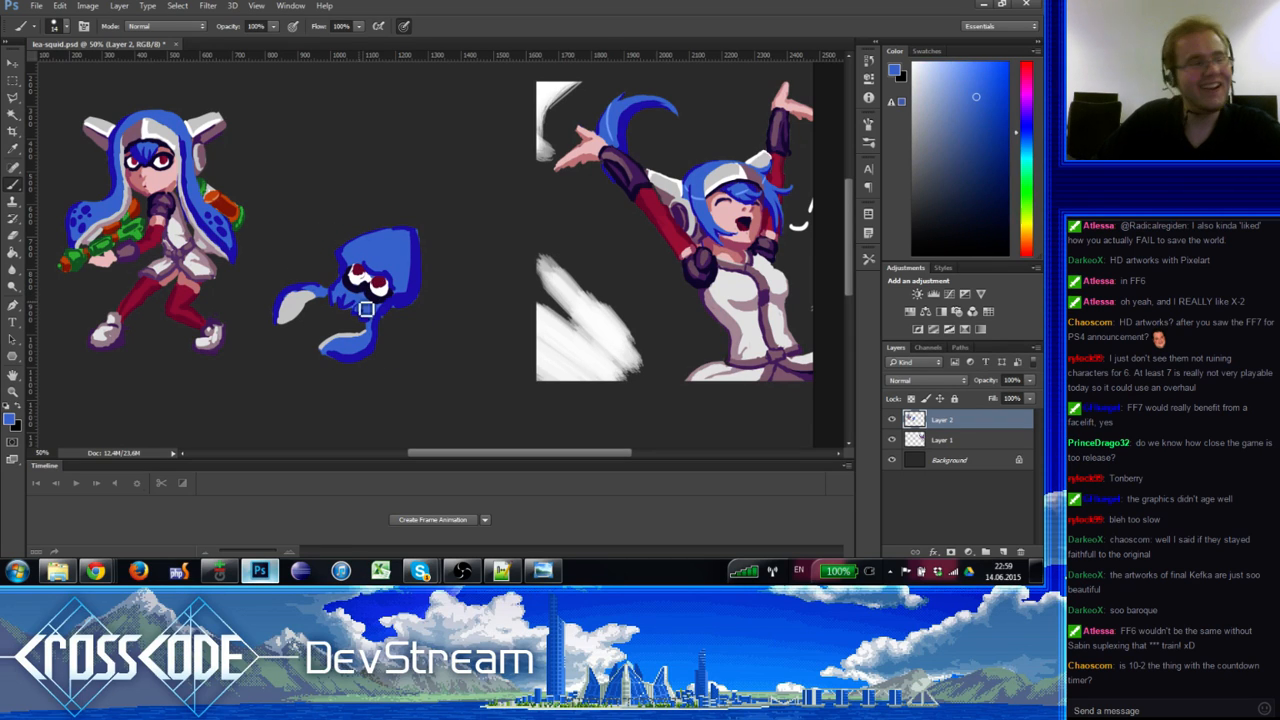
alt+click(373, 287)
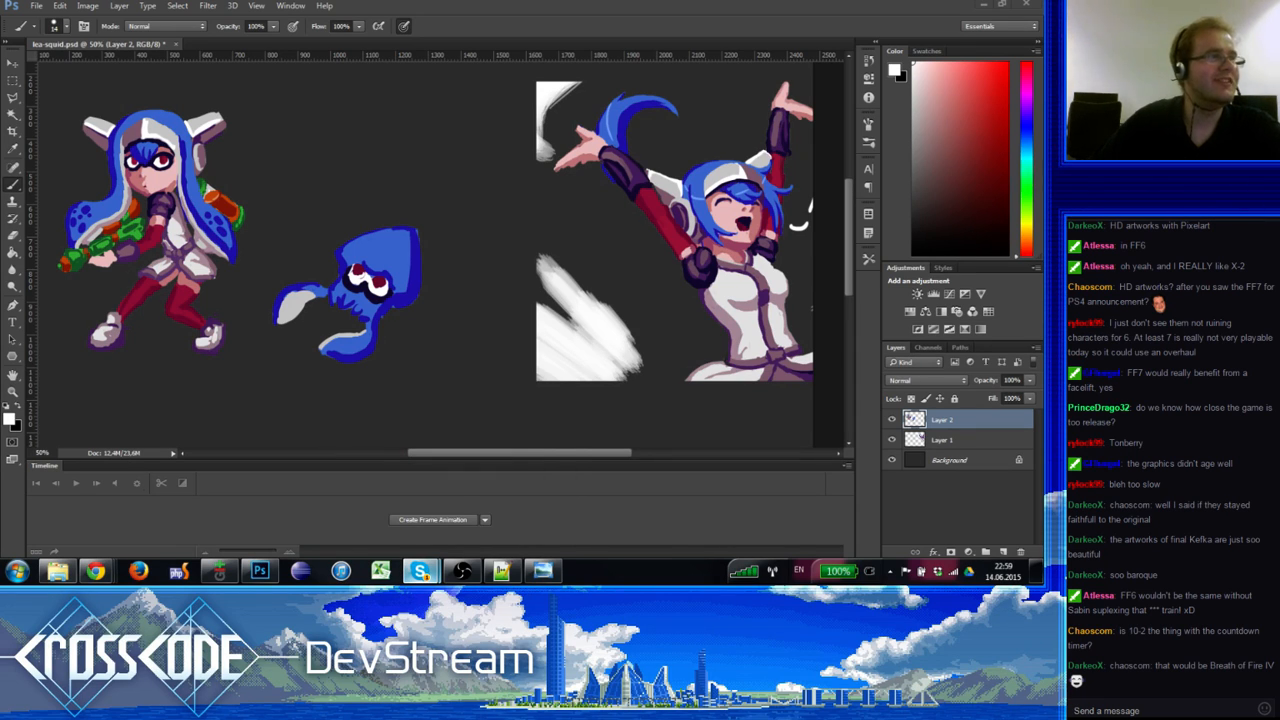
click(420, 571)
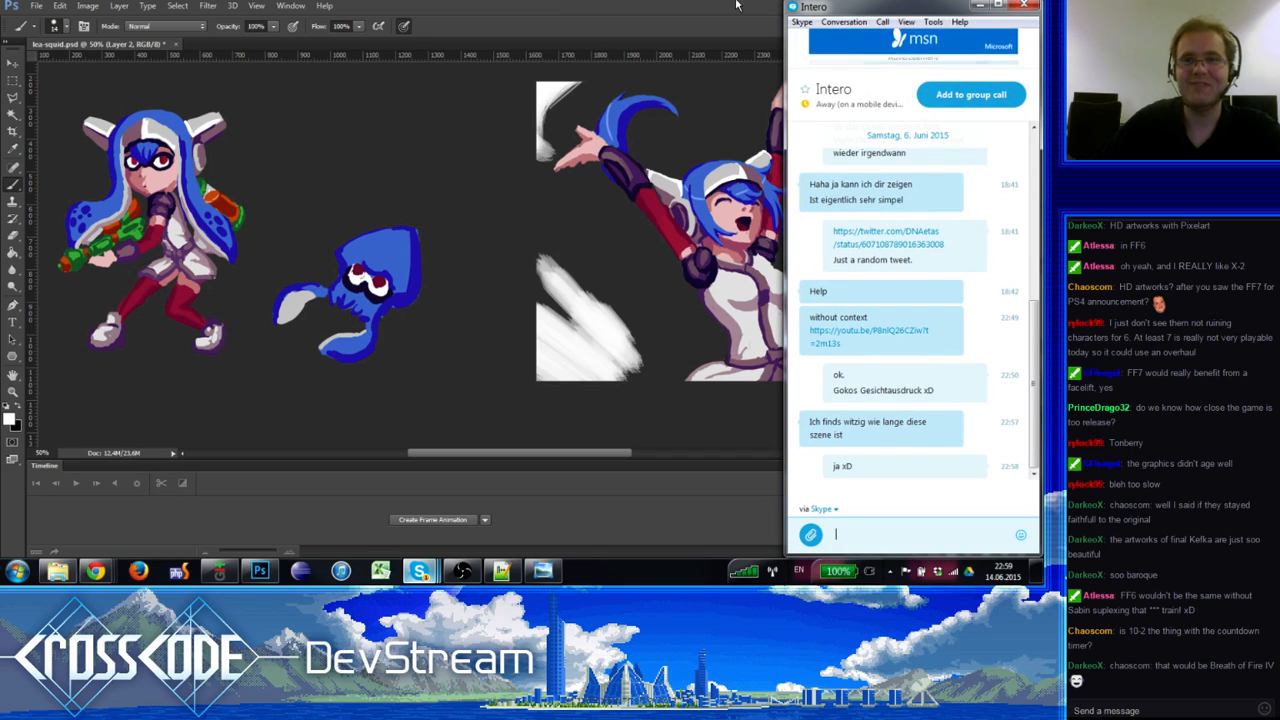
click(979, 5)
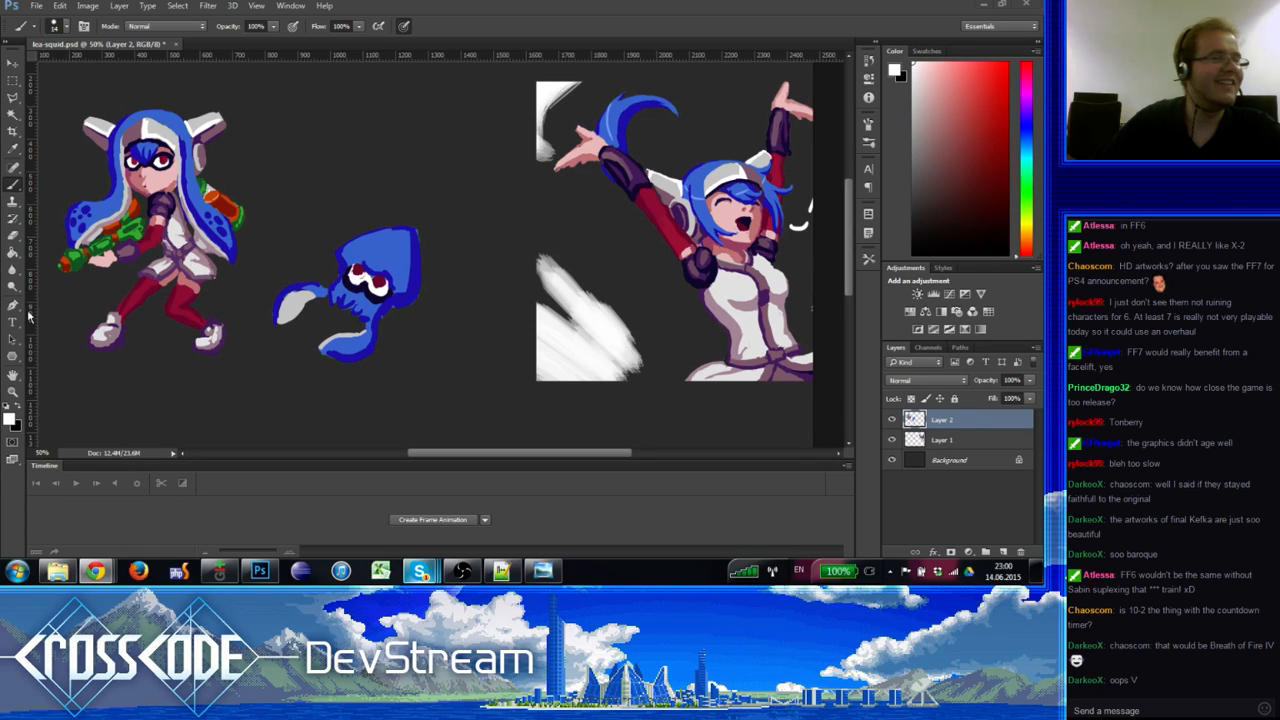
Step: Send a Dropbox link in the chat, then eyedrop a darker navy blue from the squid
key(ctrl+v)
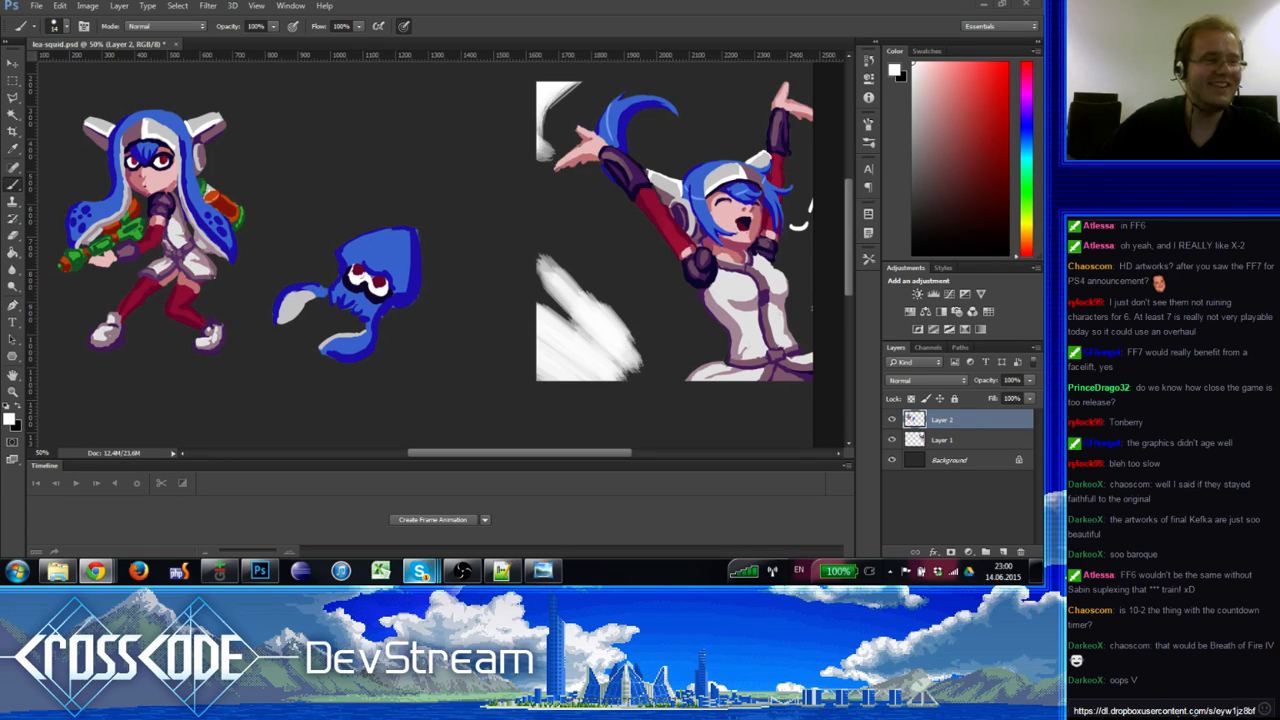
key(Return)
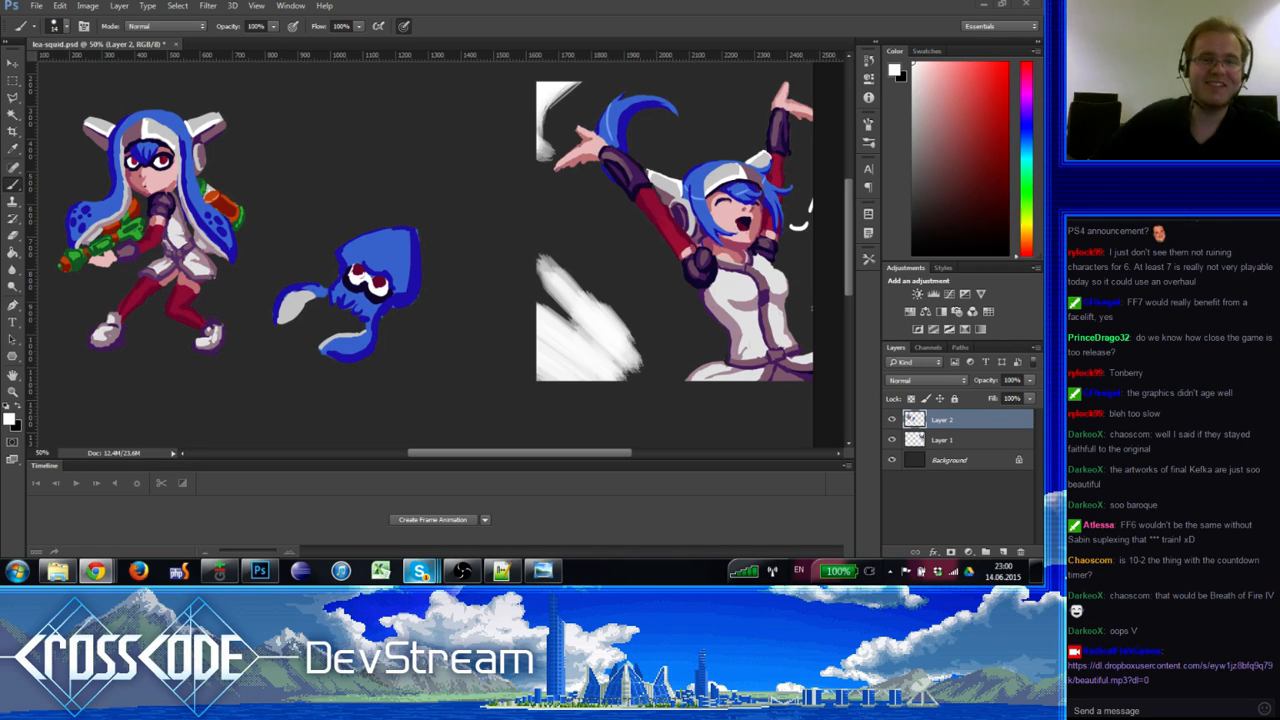
alt+click(395, 237)
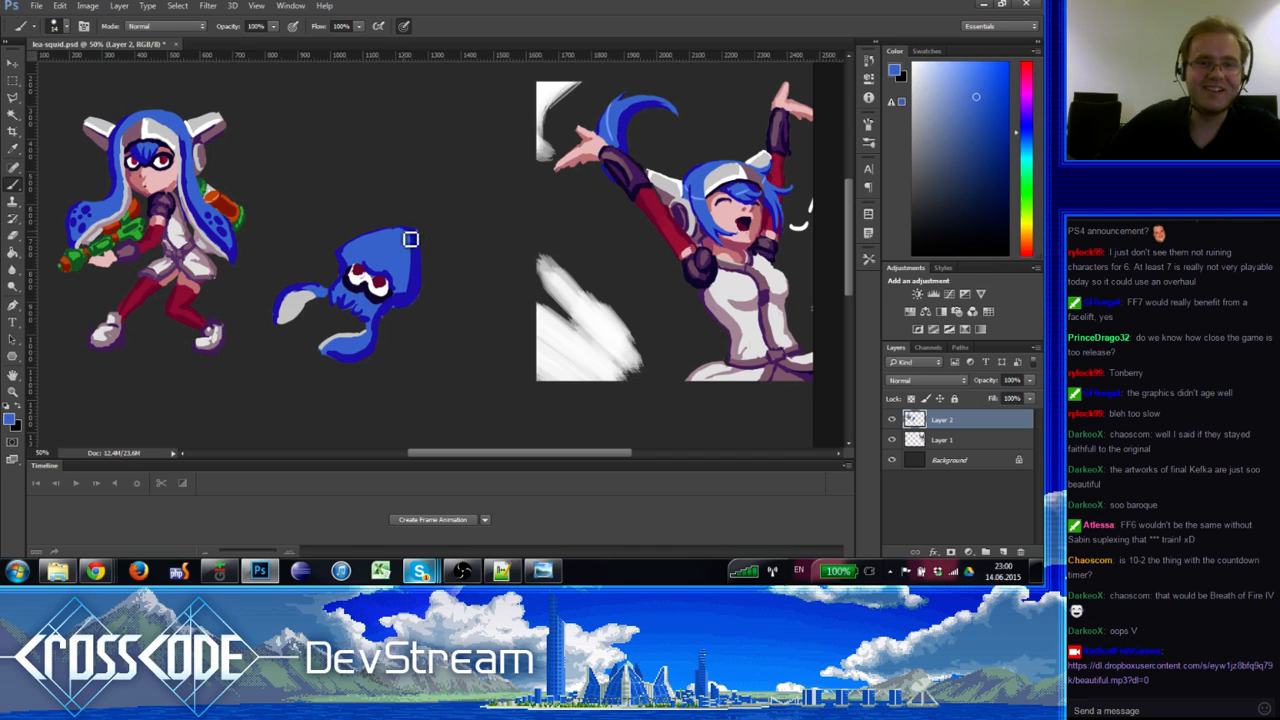
alt+click(414, 236)
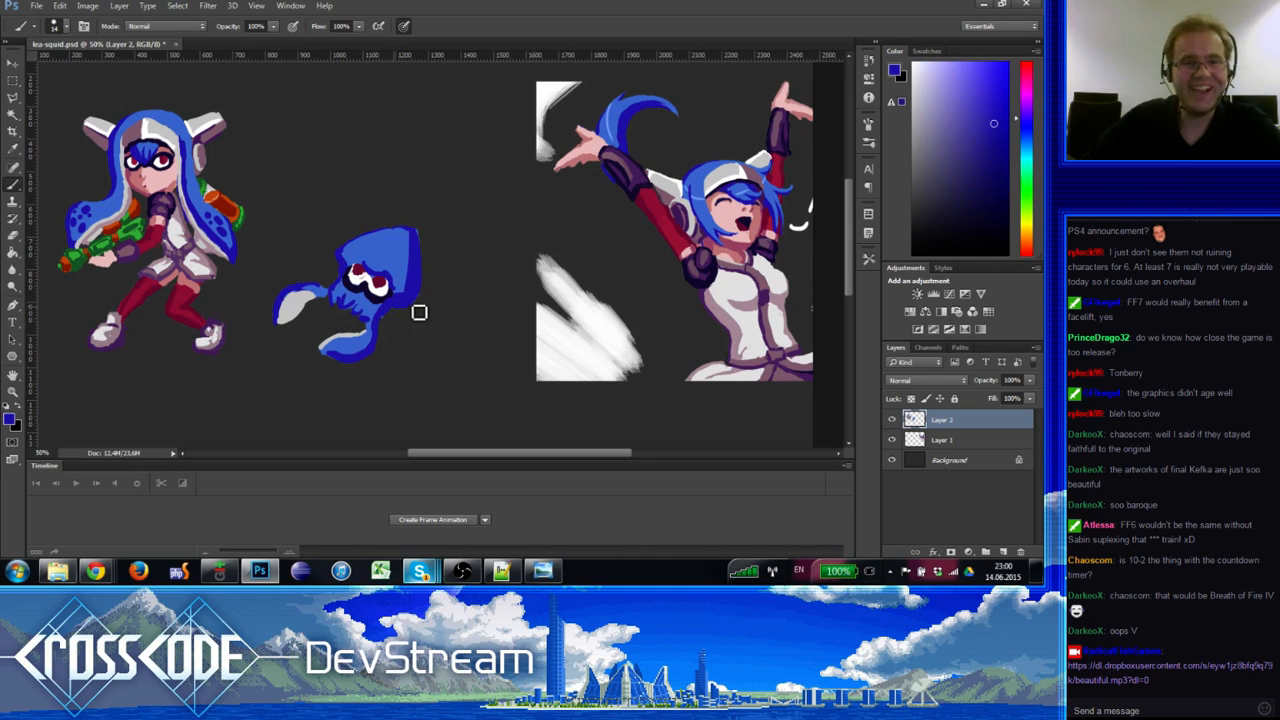
Step: Toggle Eraser and Brush, then sample lighter and darker blues and the pale arm's white
key(e)
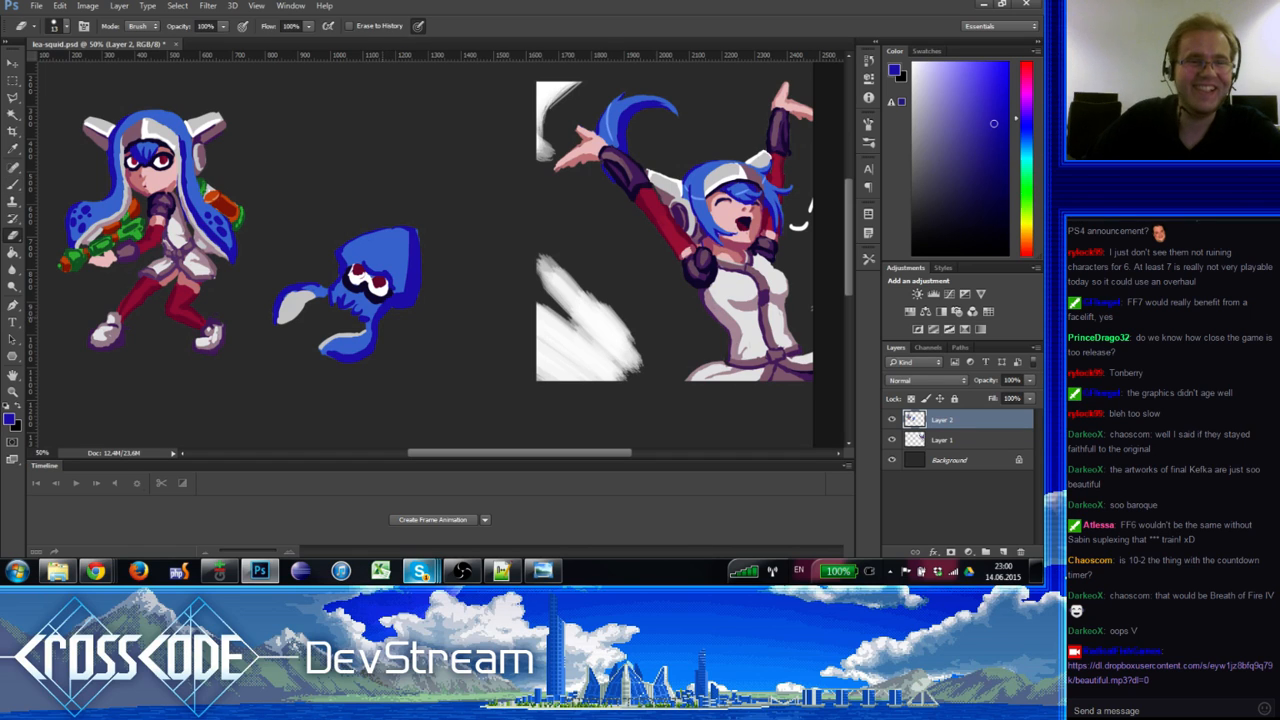
key(b)
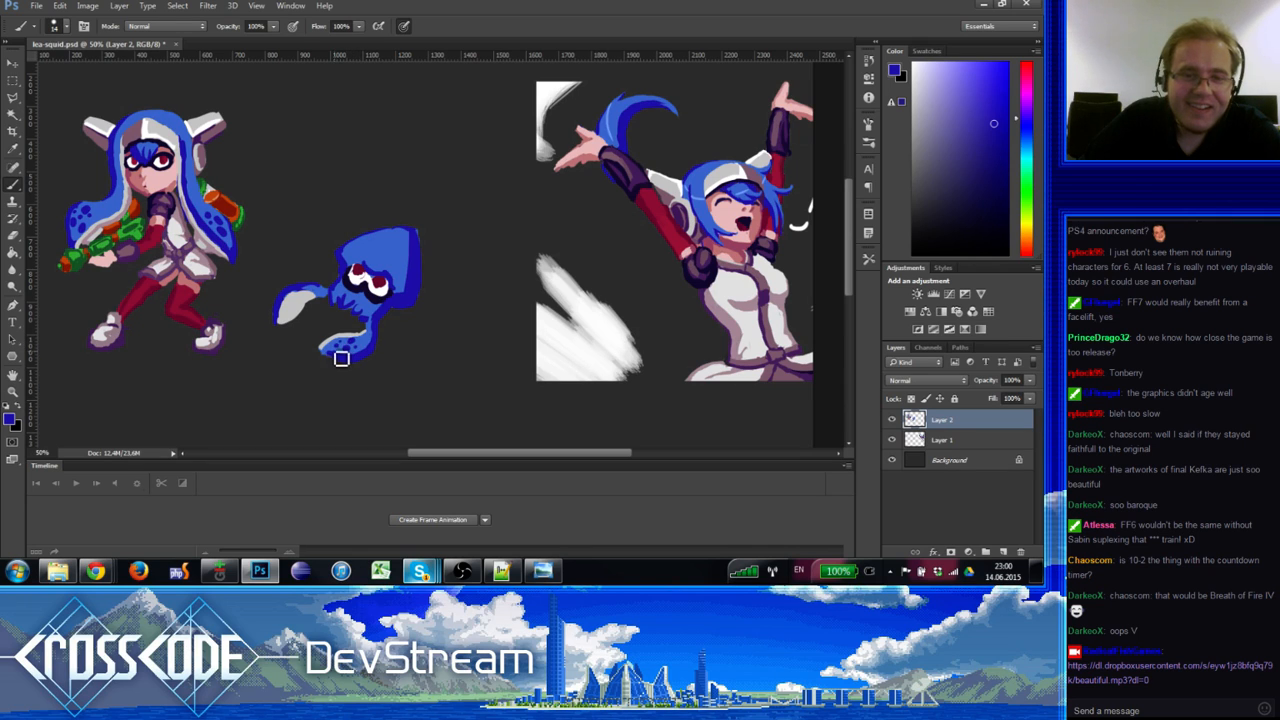
alt+click(340, 359)
alt+click(346, 352)
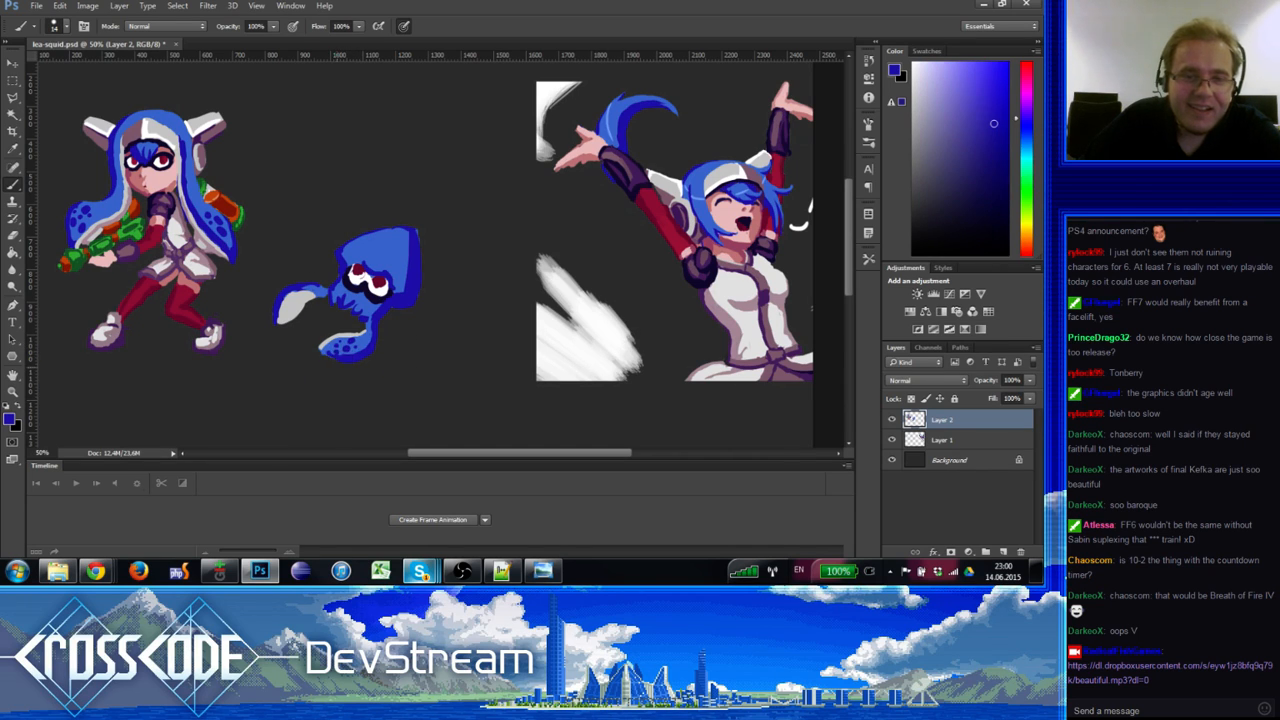
alt+click(313, 286)
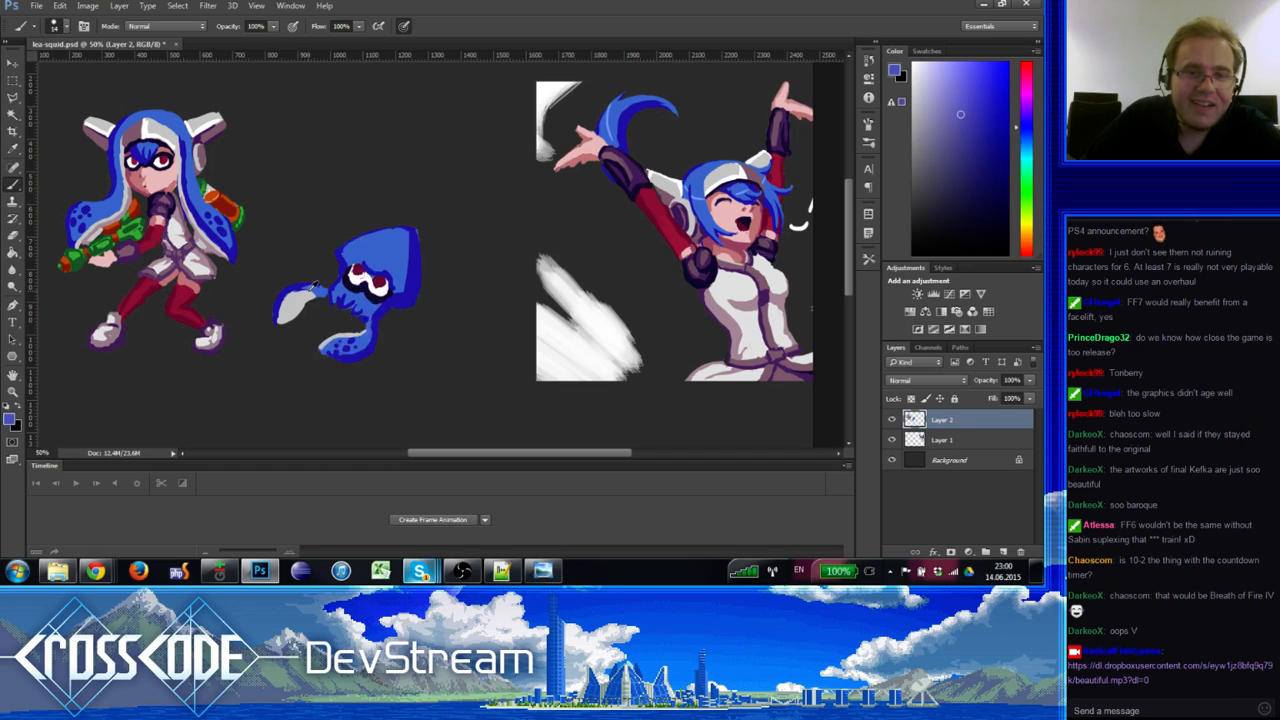
alt+click(306, 296)
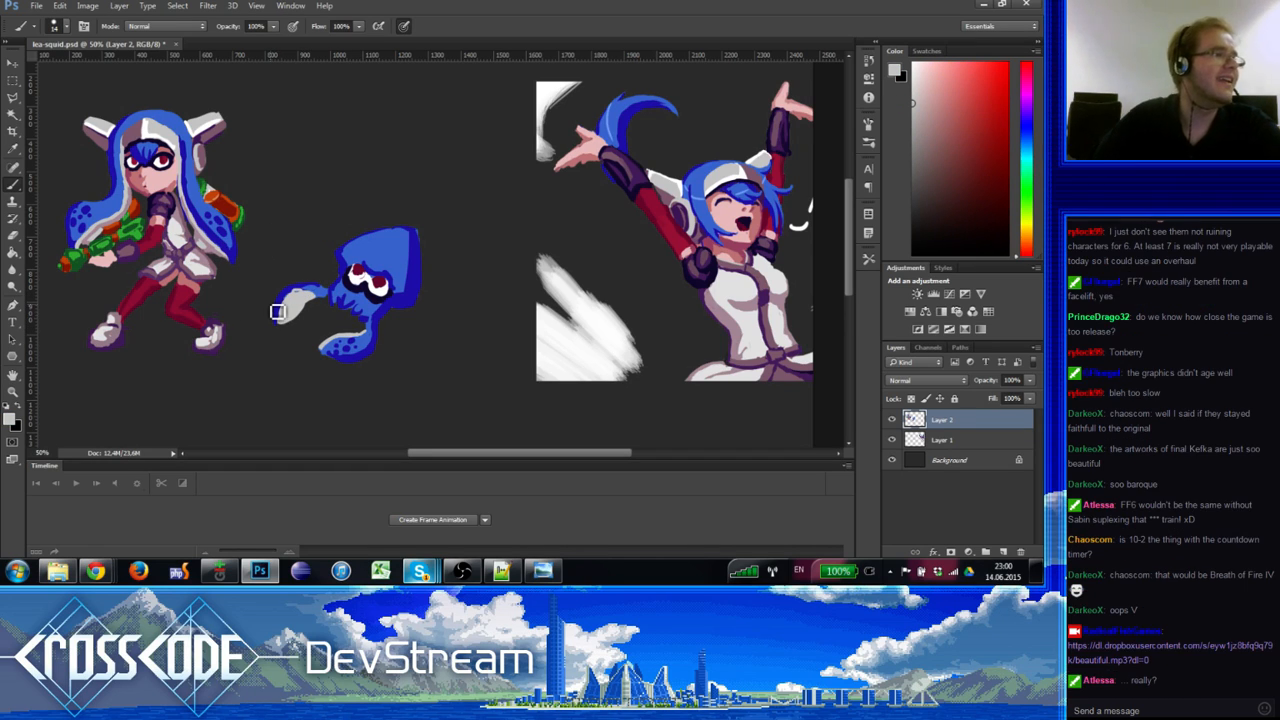
Step: Repaint the tentacle's blue and mauve edge, sampling skin pink, mauve and near-white
key(alt+Tab)
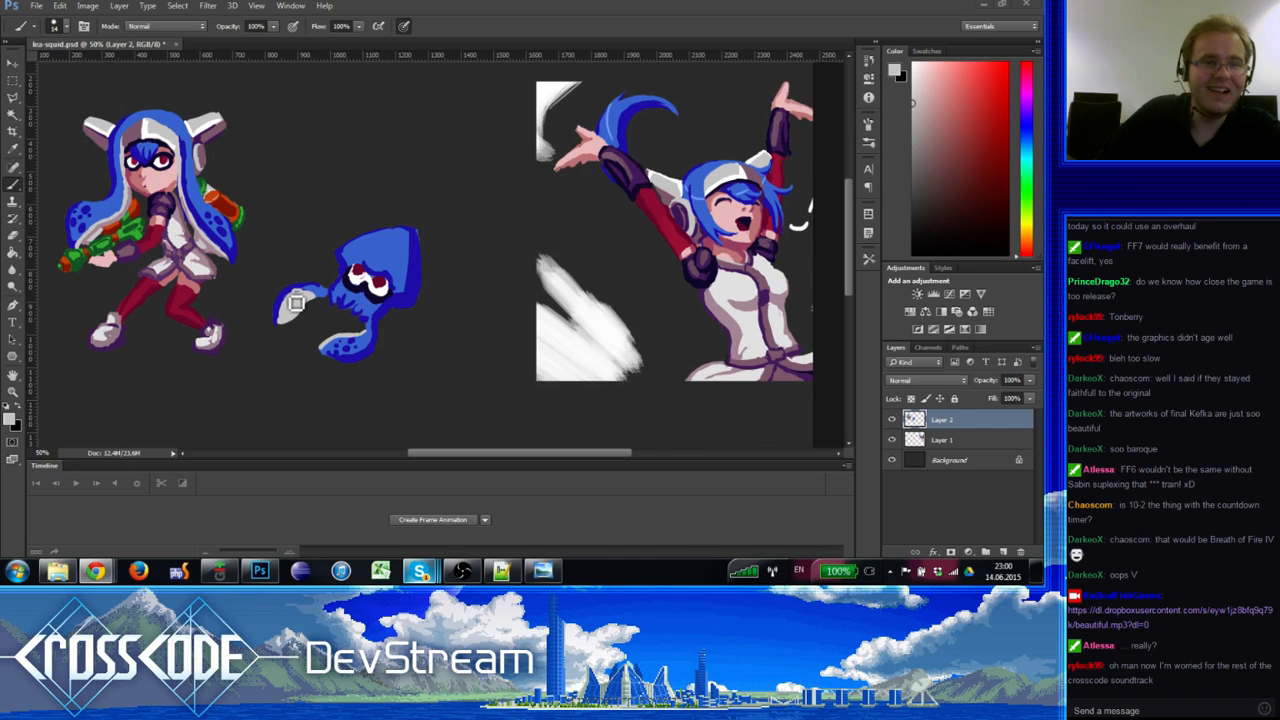
alt+click(136, 204)
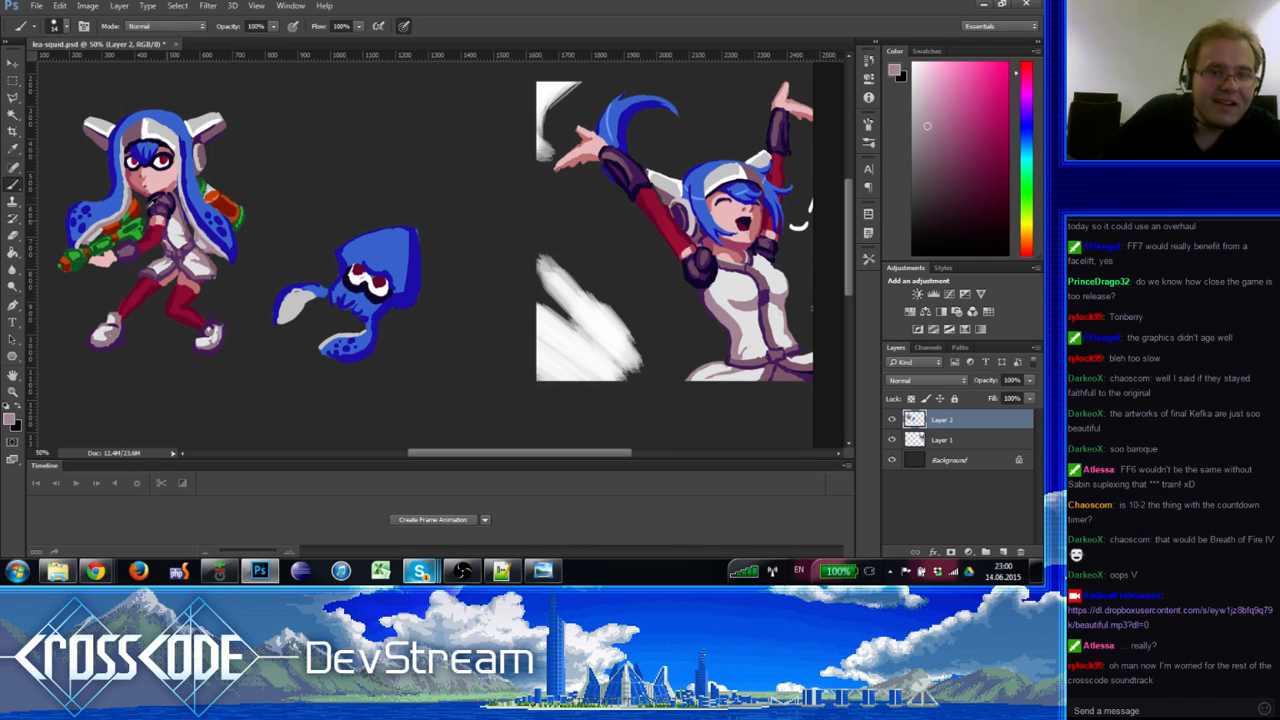
alt+click(312, 288)
drag(312, 289, 300, 290)
alt+click(301, 297)
alt+click(299, 300)
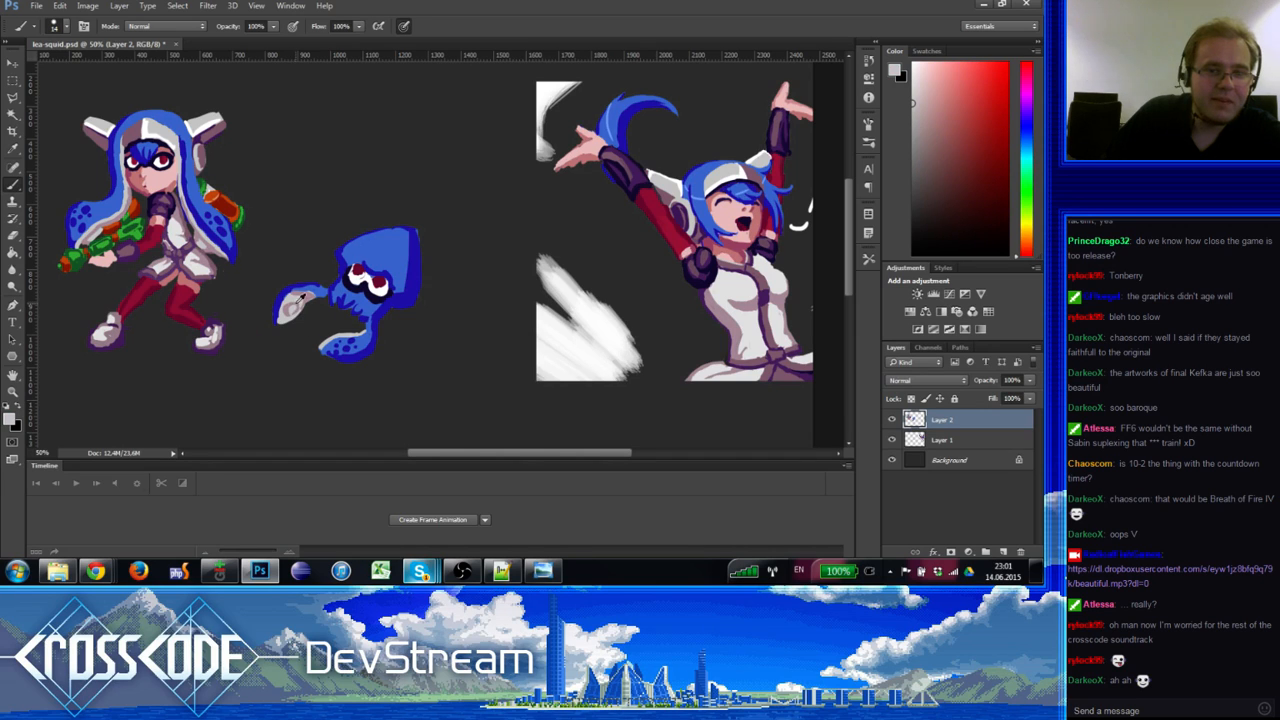
Step: Alternate between pinkish mauve and pale pink tones sampled from the curled tentacle
alt+click(285, 309)
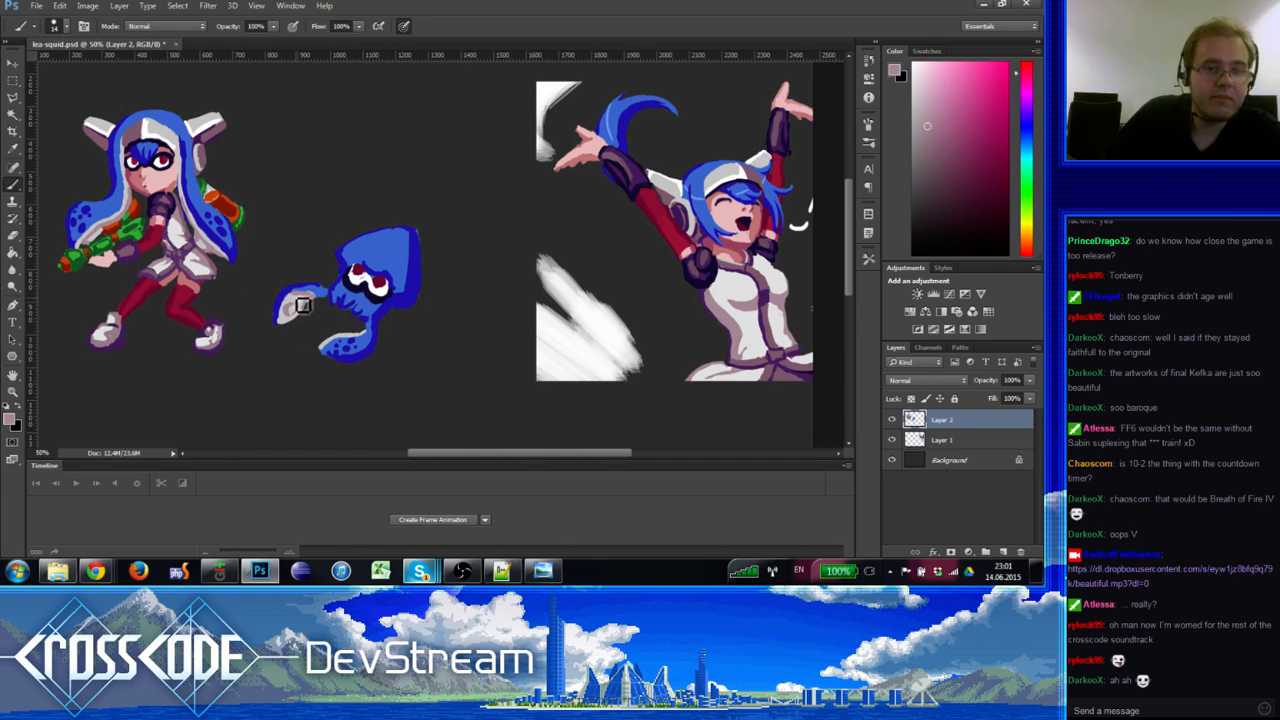
alt+click(291, 327)
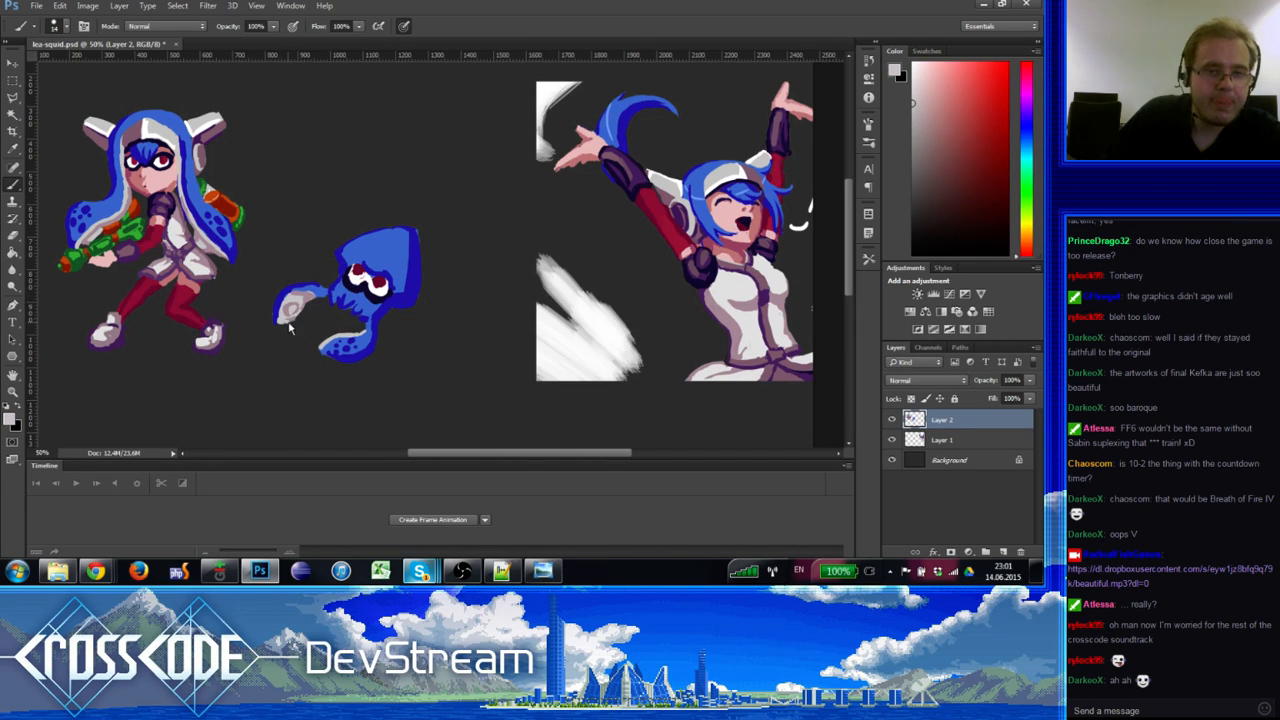
alt+click(285, 318)
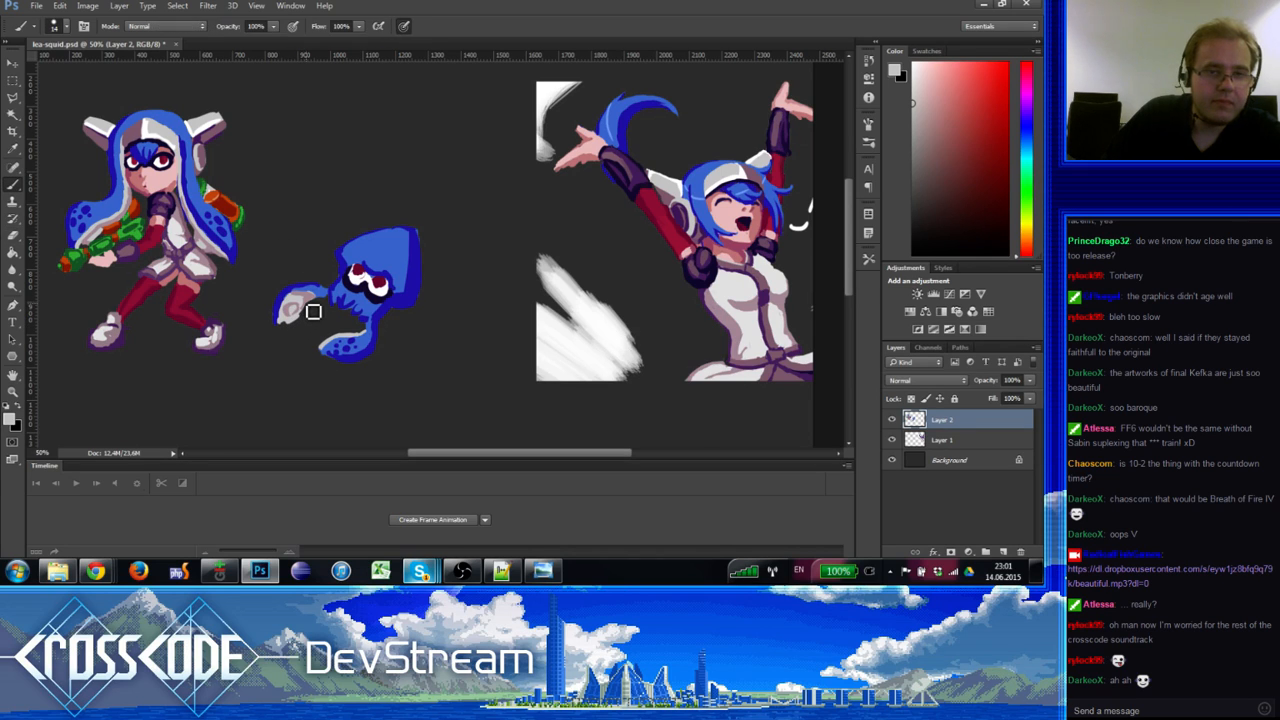
alt+click(298, 316)
alt+click(307, 303)
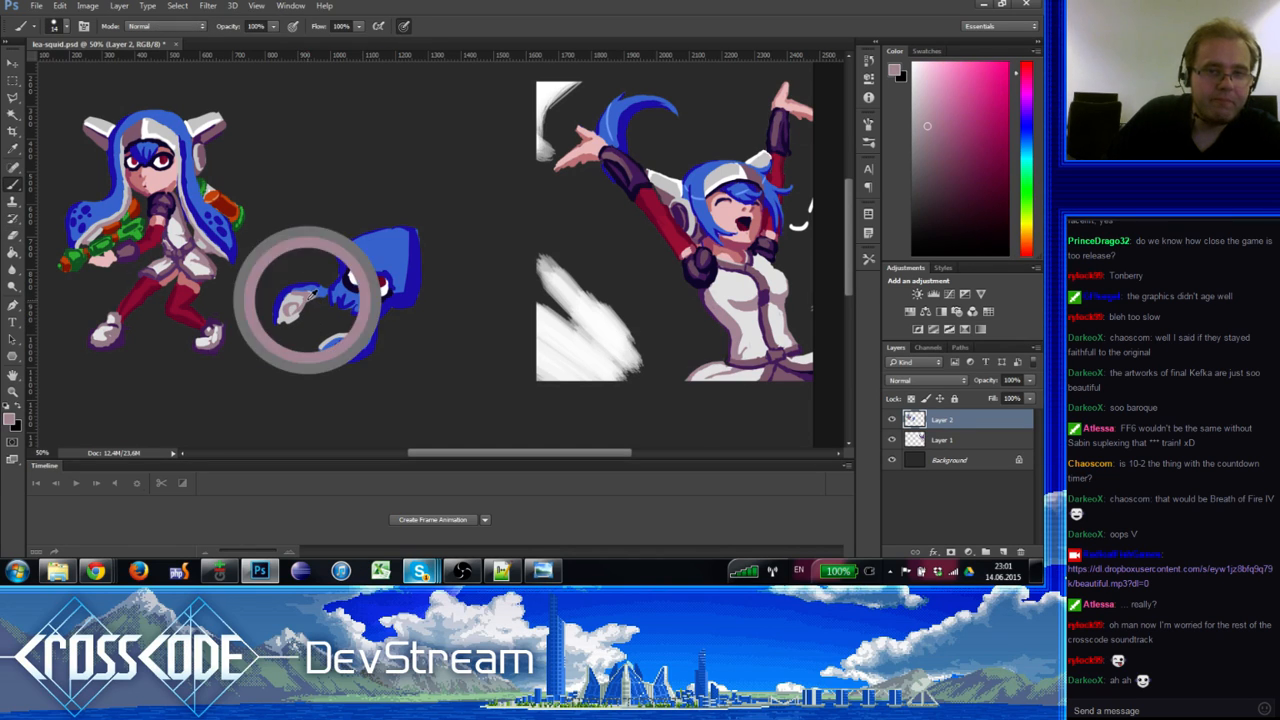
alt+click(299, 313)
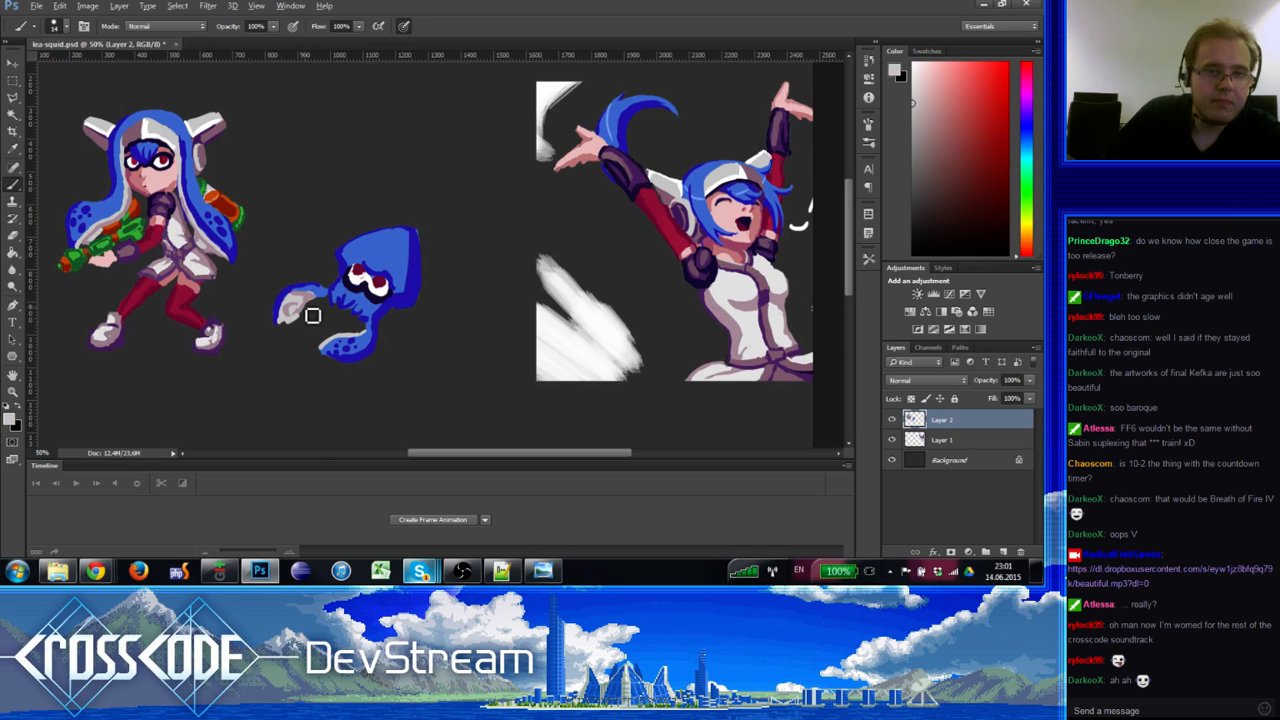
alt+click(300, 308)
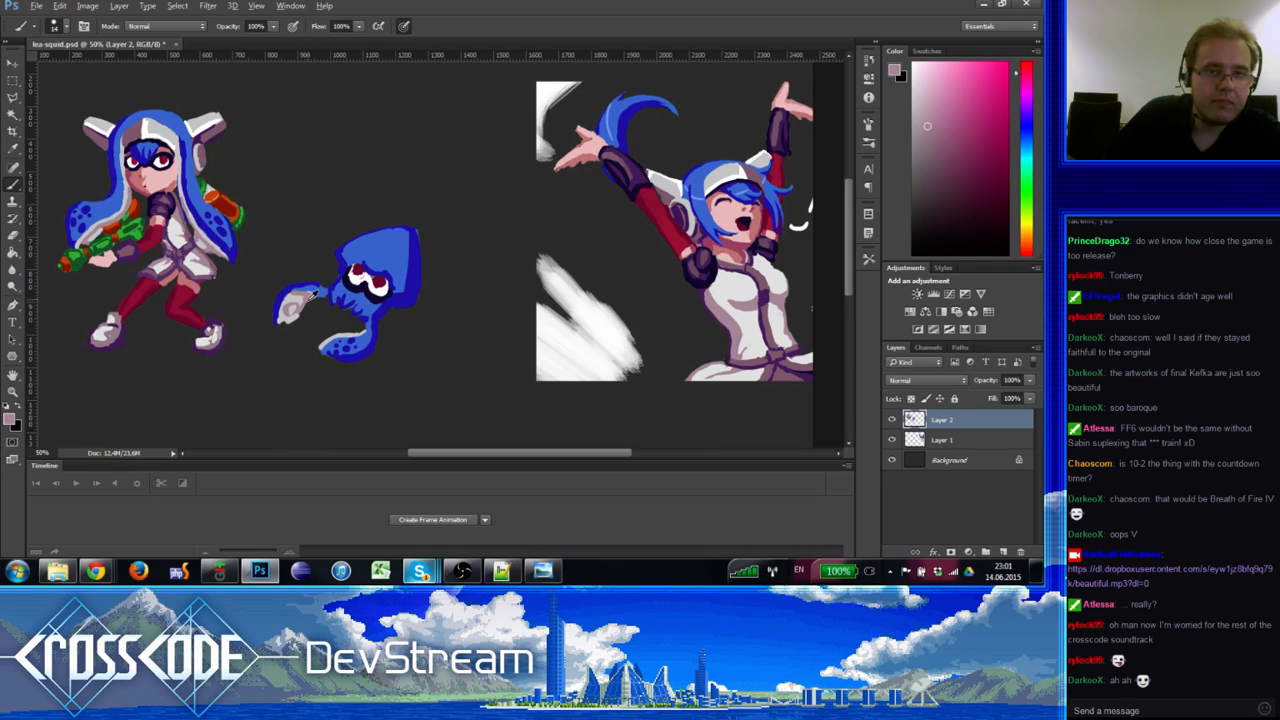
alt+click(298, 292)
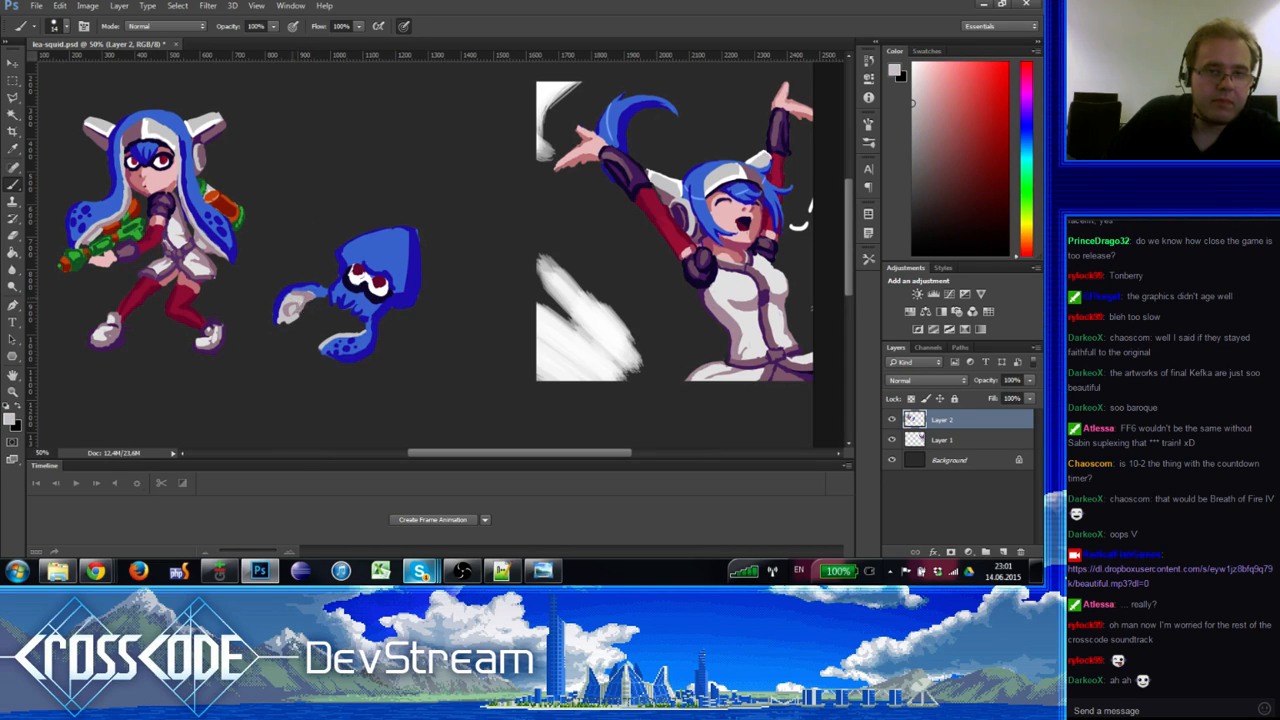
Step: Keep switching between the tentacle's pale pink and lighter tones, ending on the squid's edge blue
alt+click(310, 297)
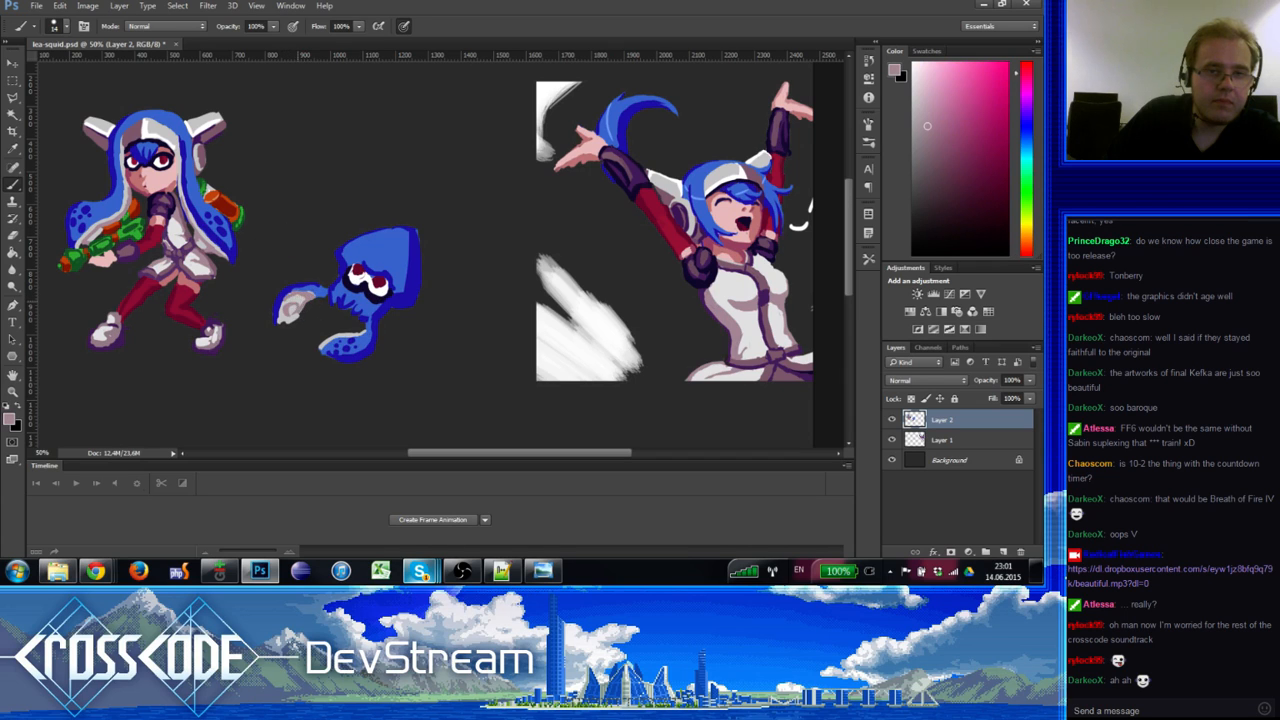
alt+click(292, 296)
alt+click(316, 295)
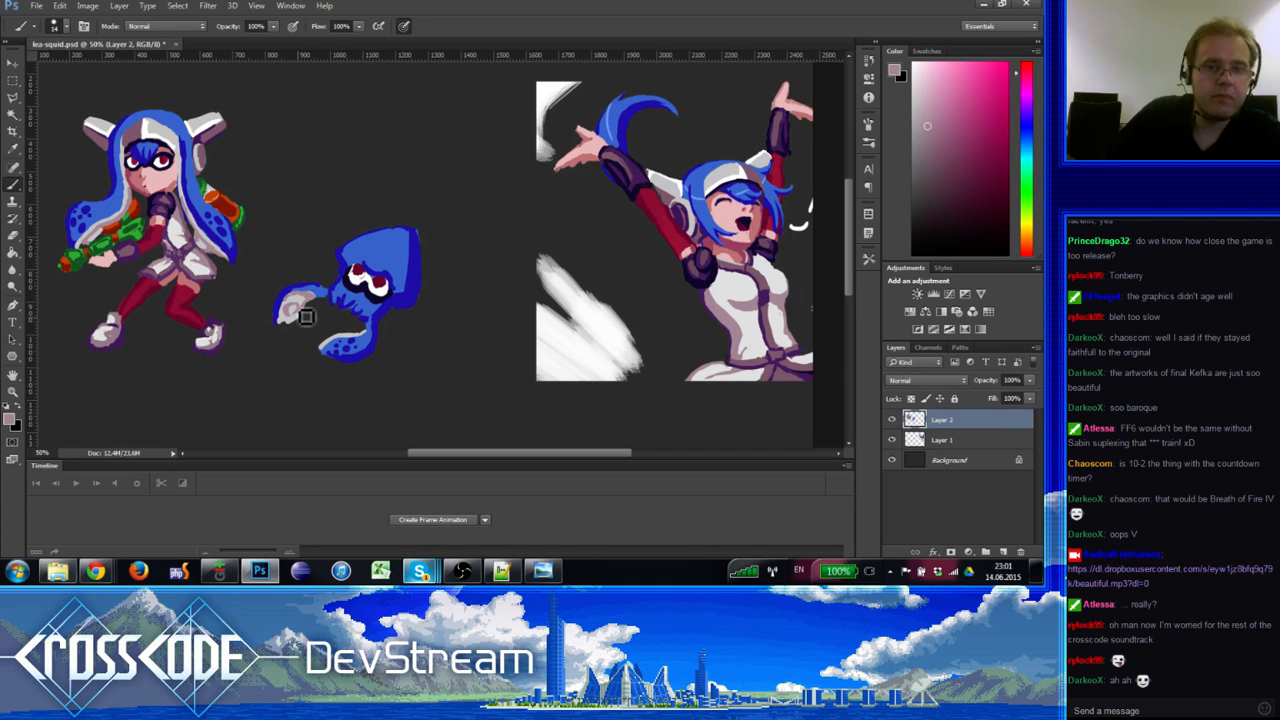
alt+click(328, 328)
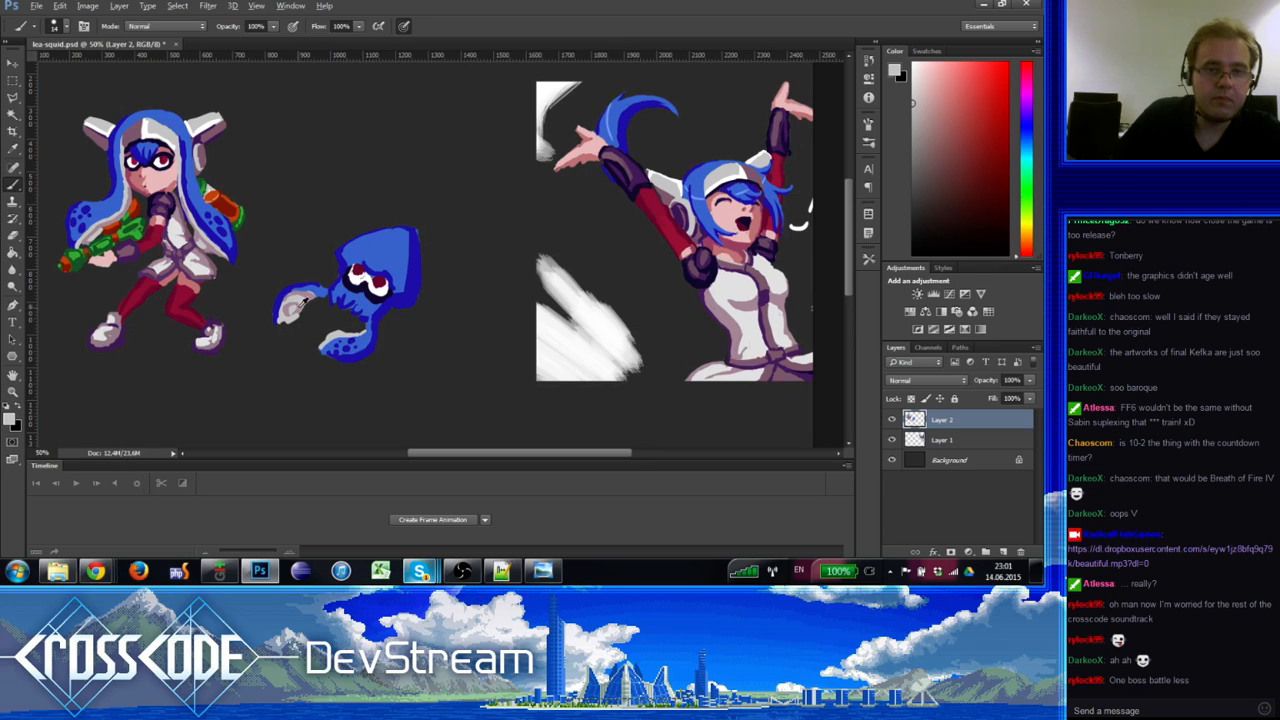
alt+click(308, 312)
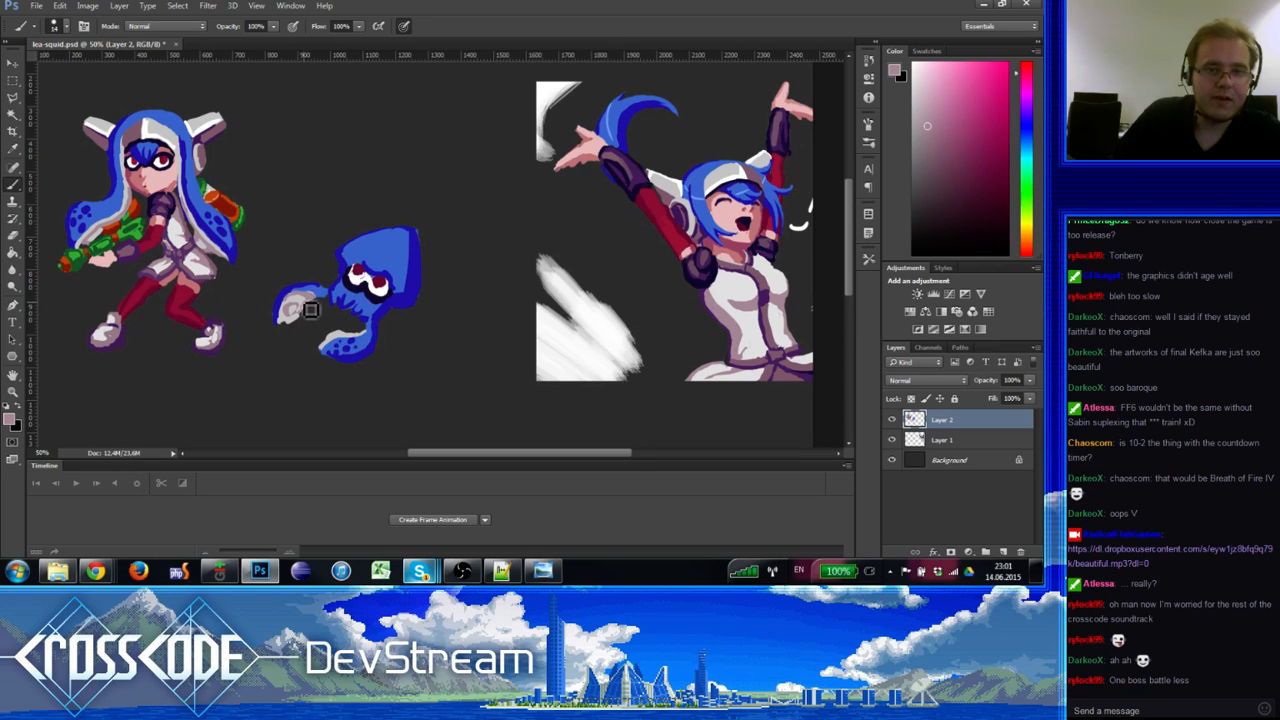
alt+click(314, 302)
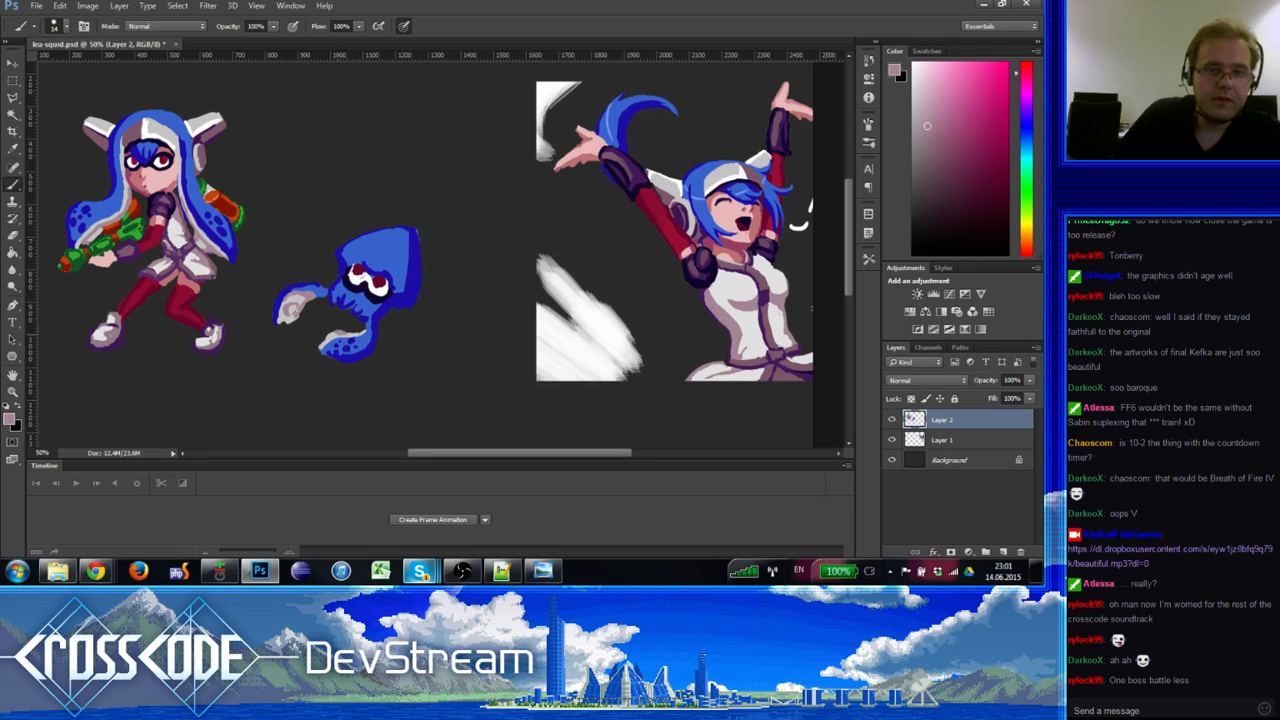
alt+click(341, 336)
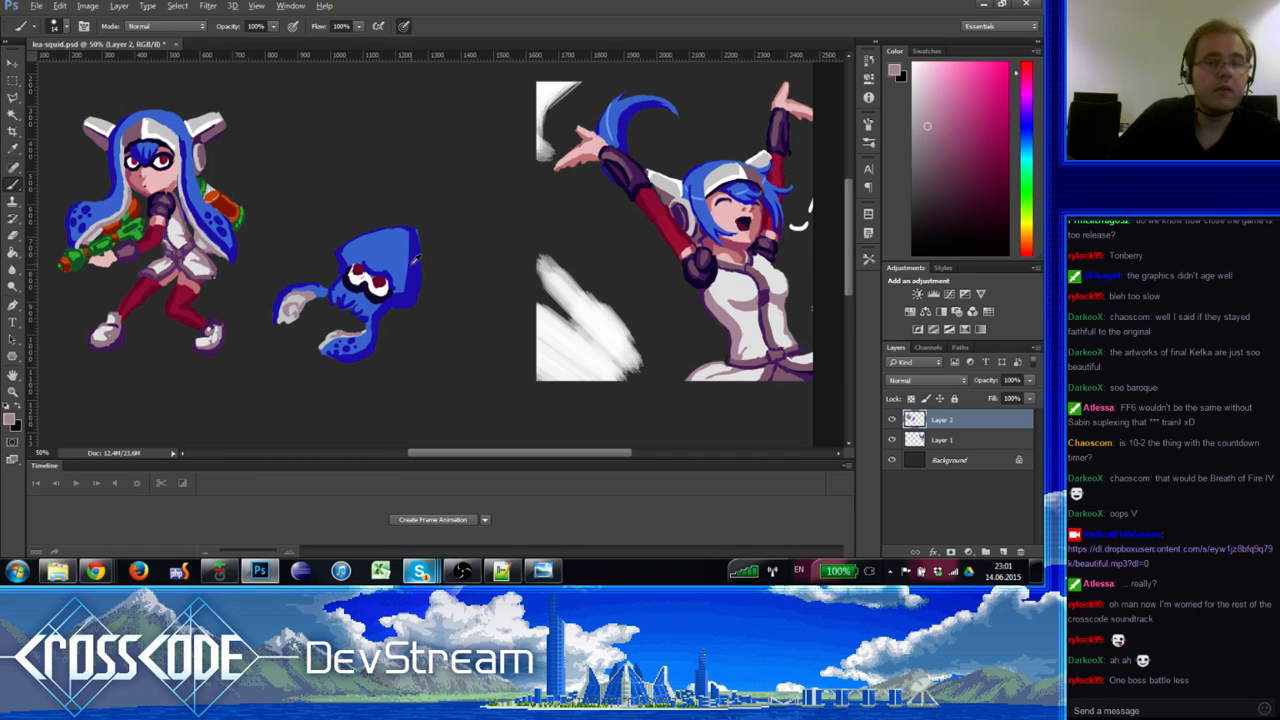
alt+click(413, 259)
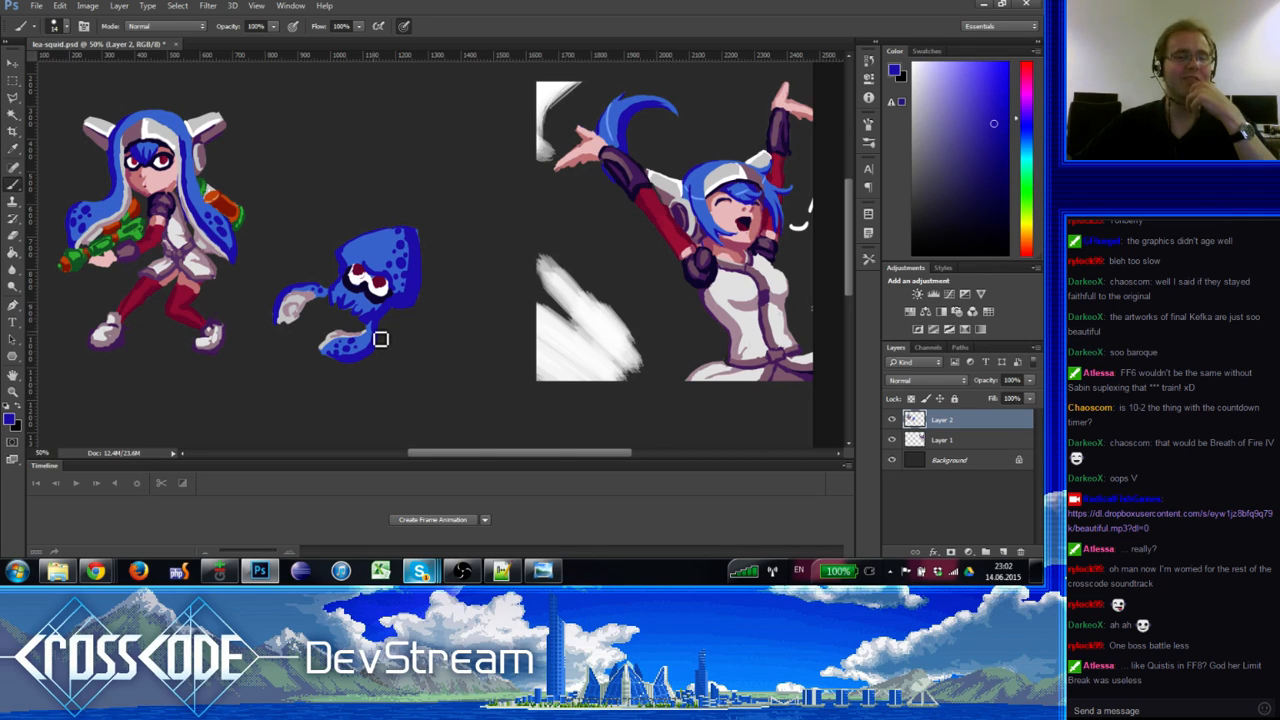
Step: Pick near-white from the girl's hat and paint a pale band across the squid's head
alt+click(349, 259)
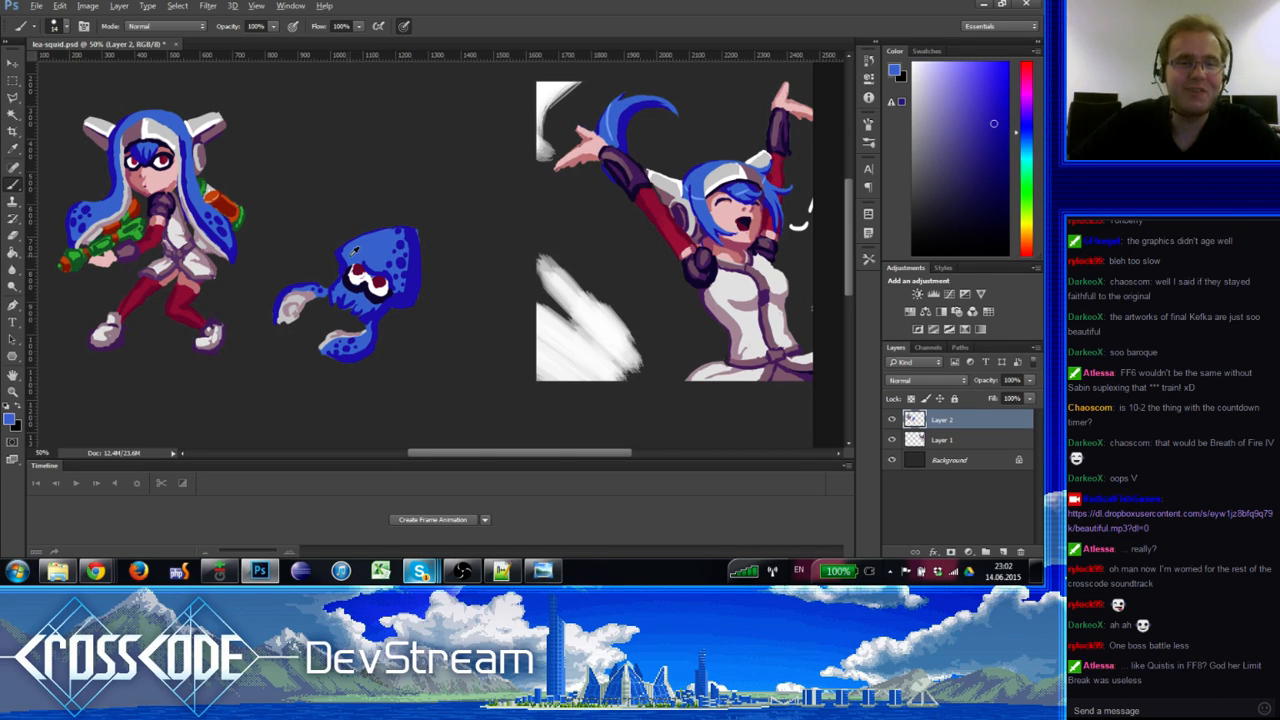
alt+click(348, 266)
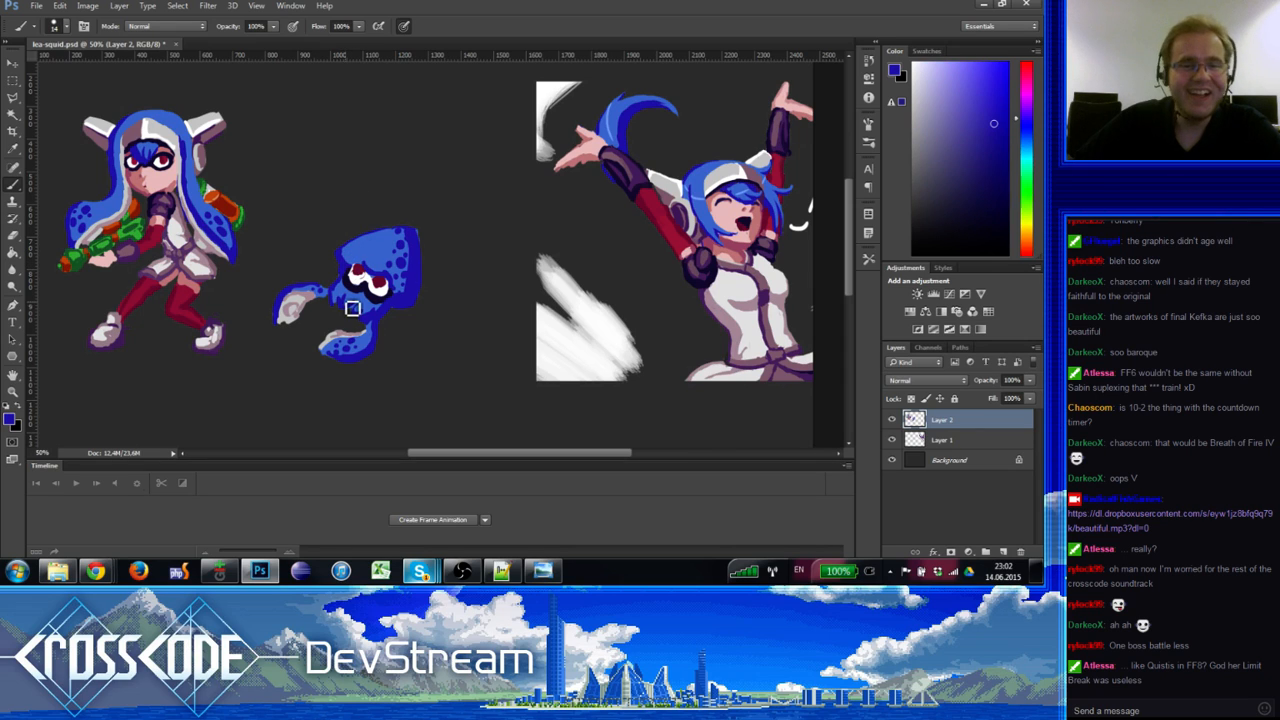
alt+click(361, 276)
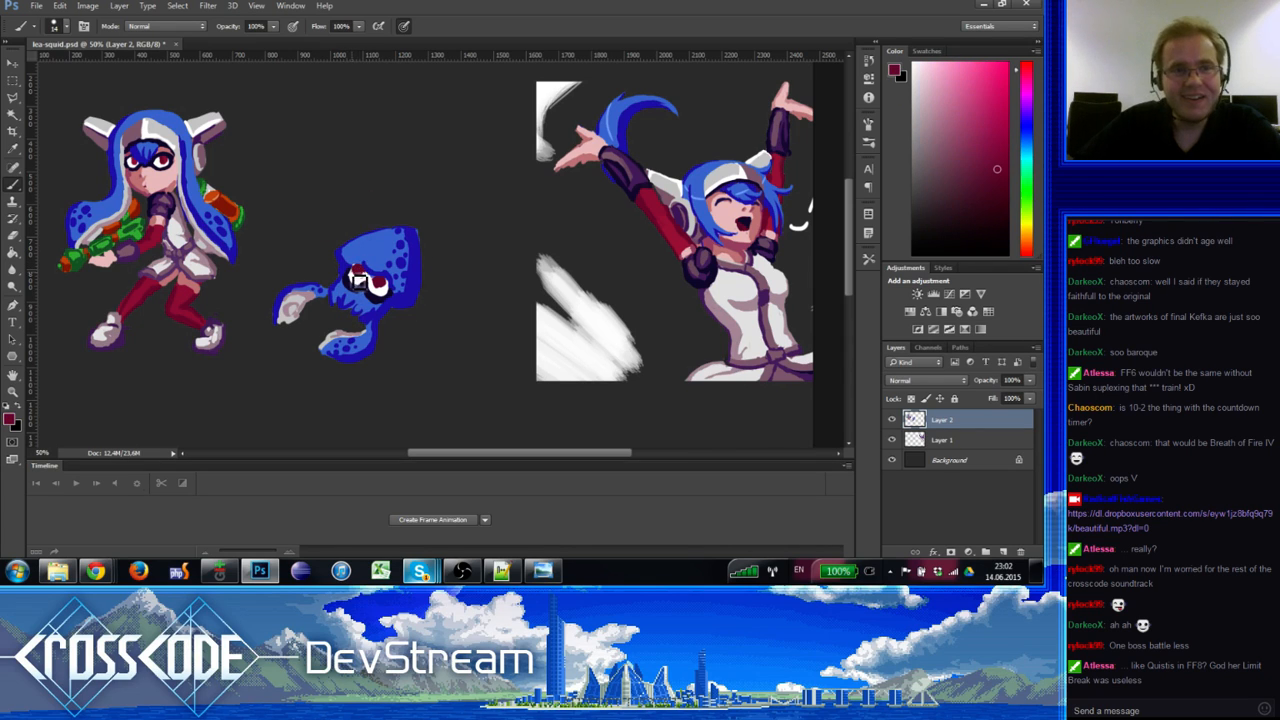
alt+click(379, 301)
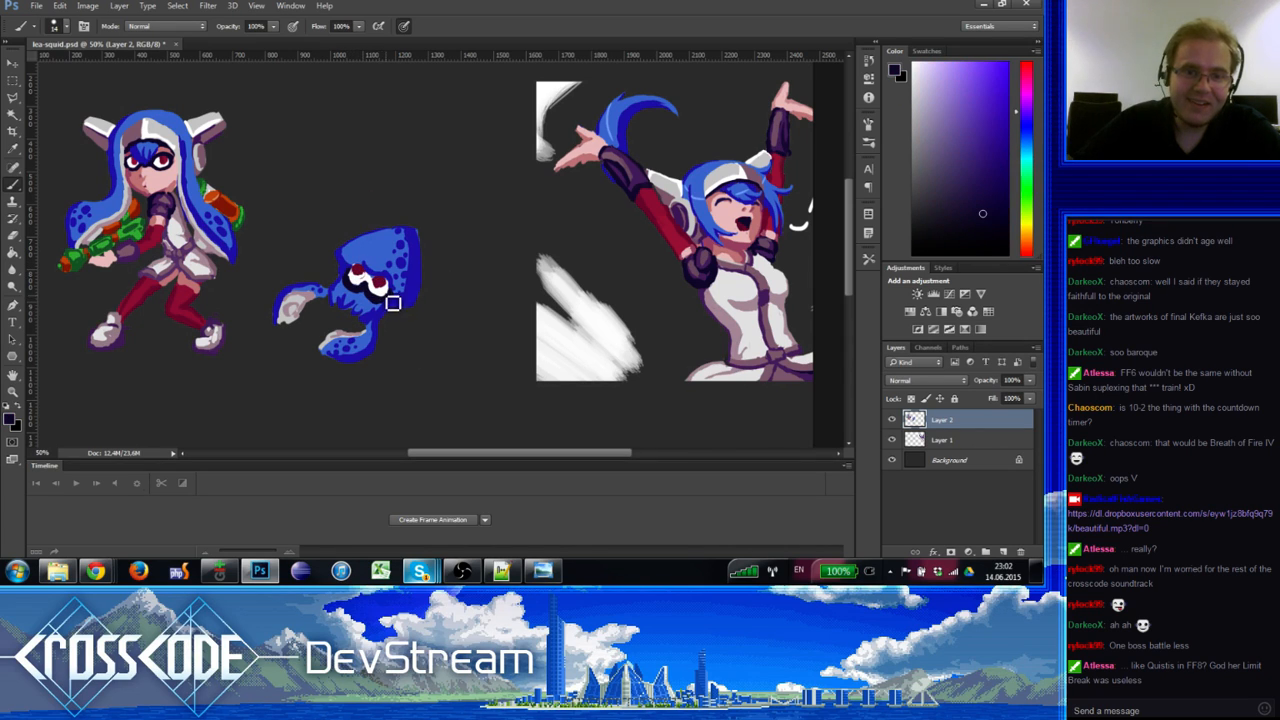
alt+click(363, 268)
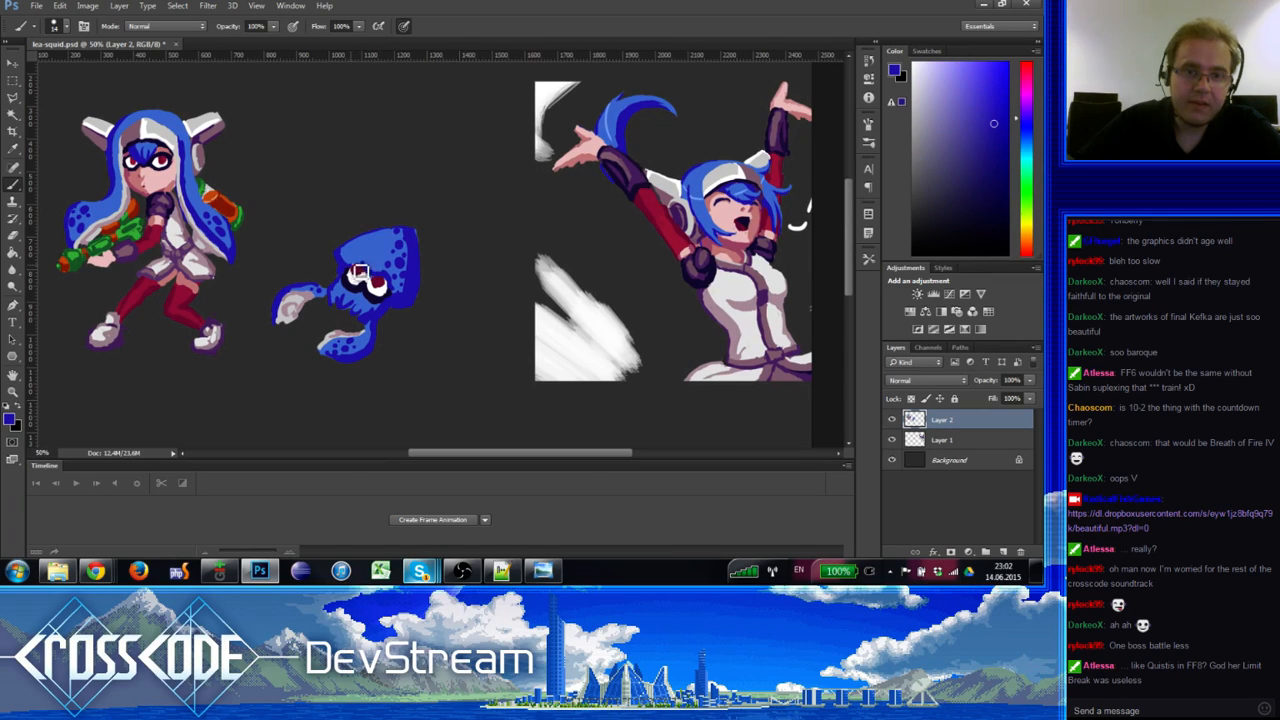
alt+click(160, 128)
mouse_move(359, 259)
mouse_down()
mouse_move(398, 278)
mouse_move(375, 255)
mouse_move(400, 290)
mouse_move(406, 281)
mouse_move(402, 294)
mouse_up()
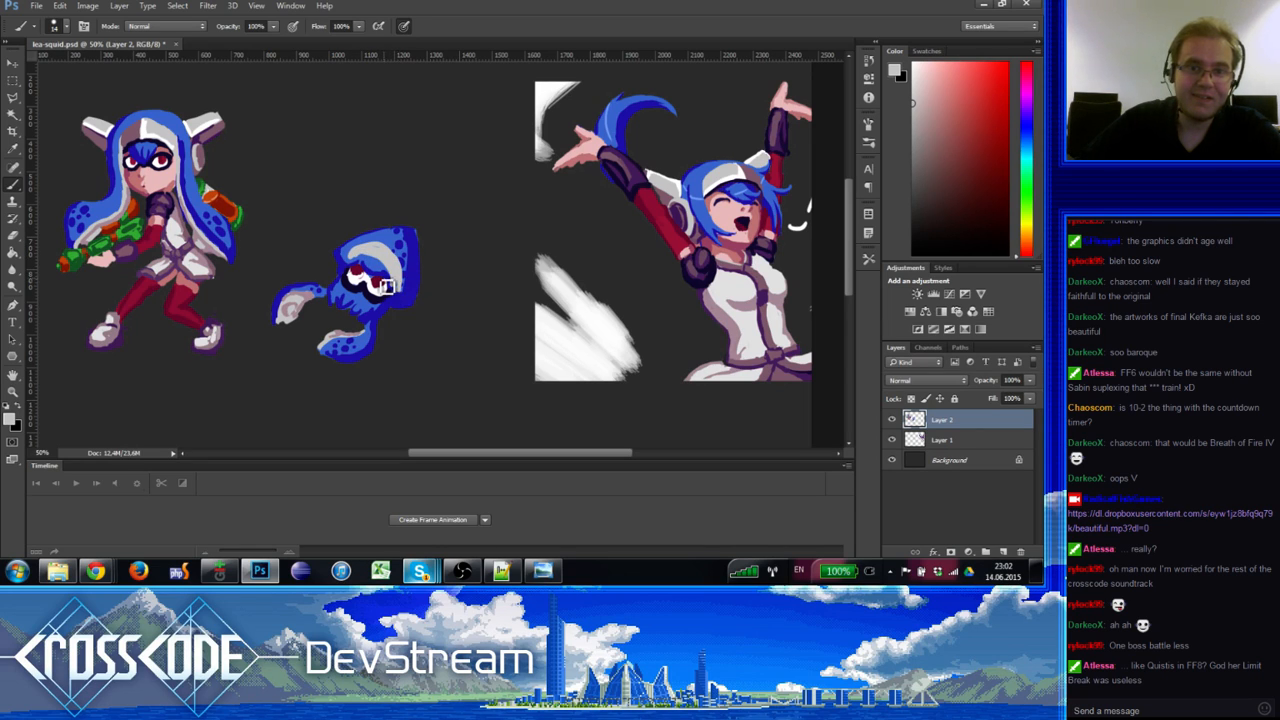
Step: Sample the girl's mauve hair and squid blues, choose a light pinkish grey, then return to blue
alt+click(399, 288)
alt+click(400, 290)
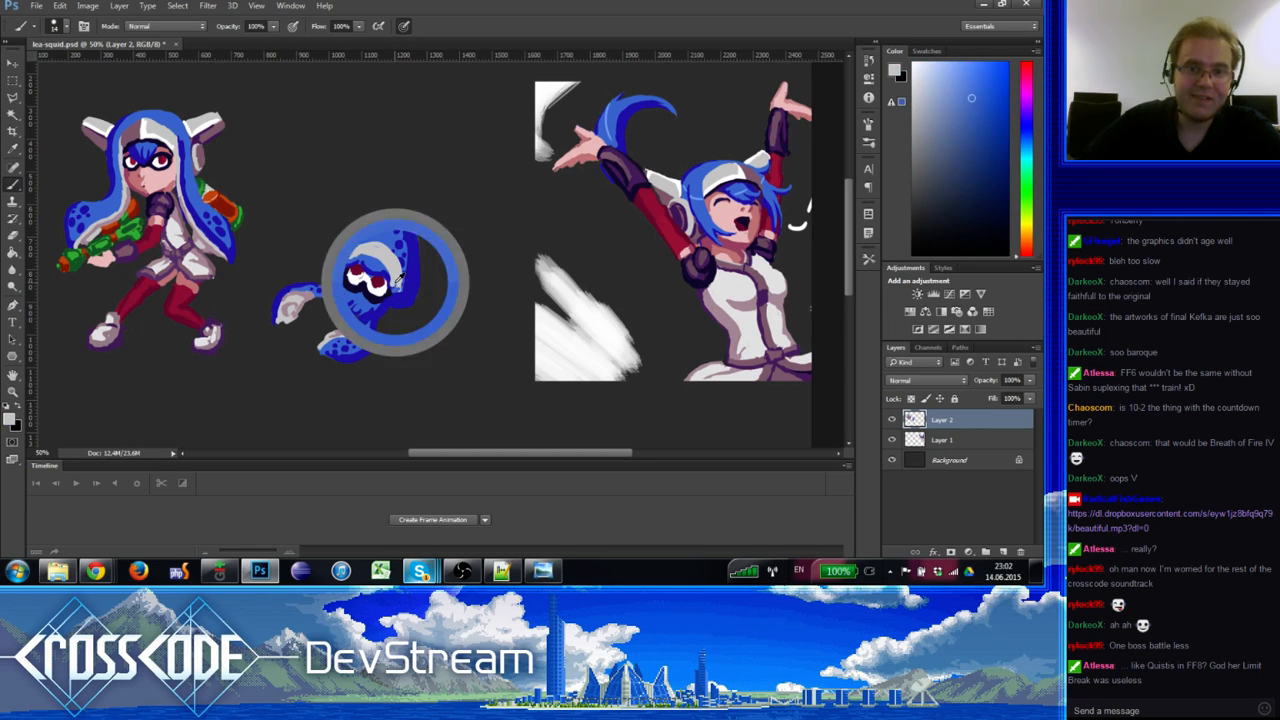
alt+click(399, 289)
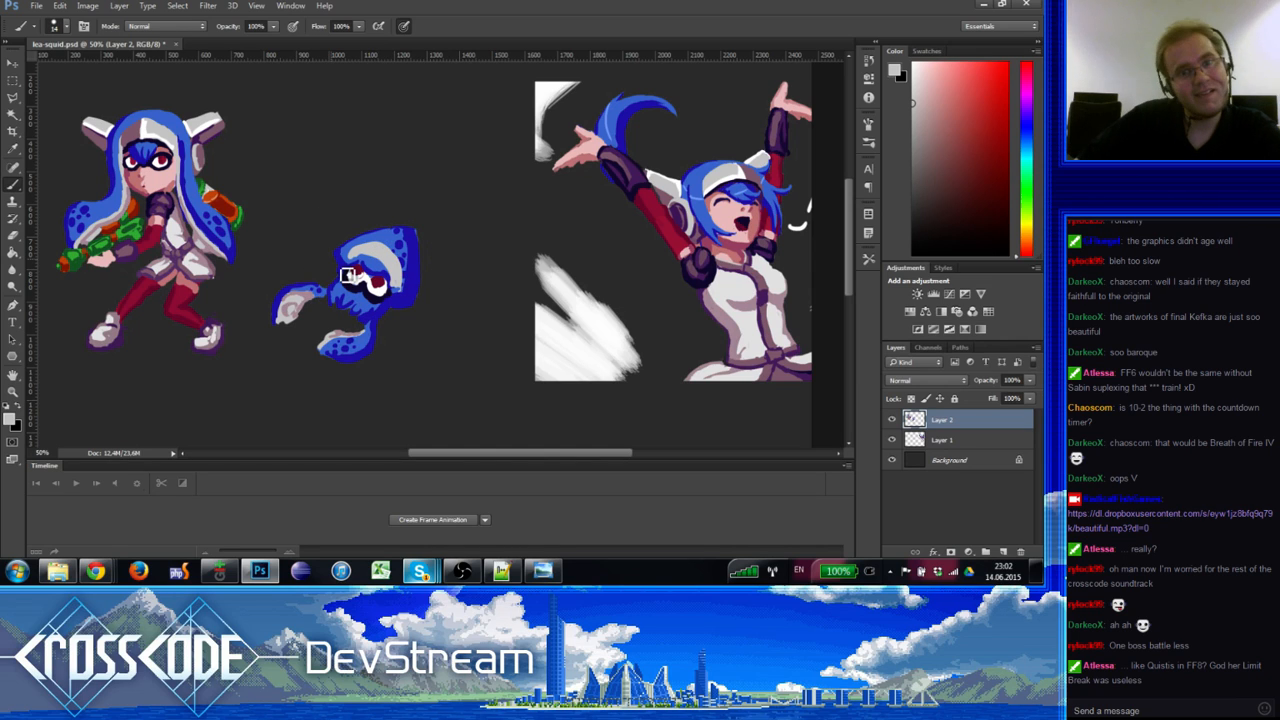
alt+click(142, 138)
alt+click(137, 129)
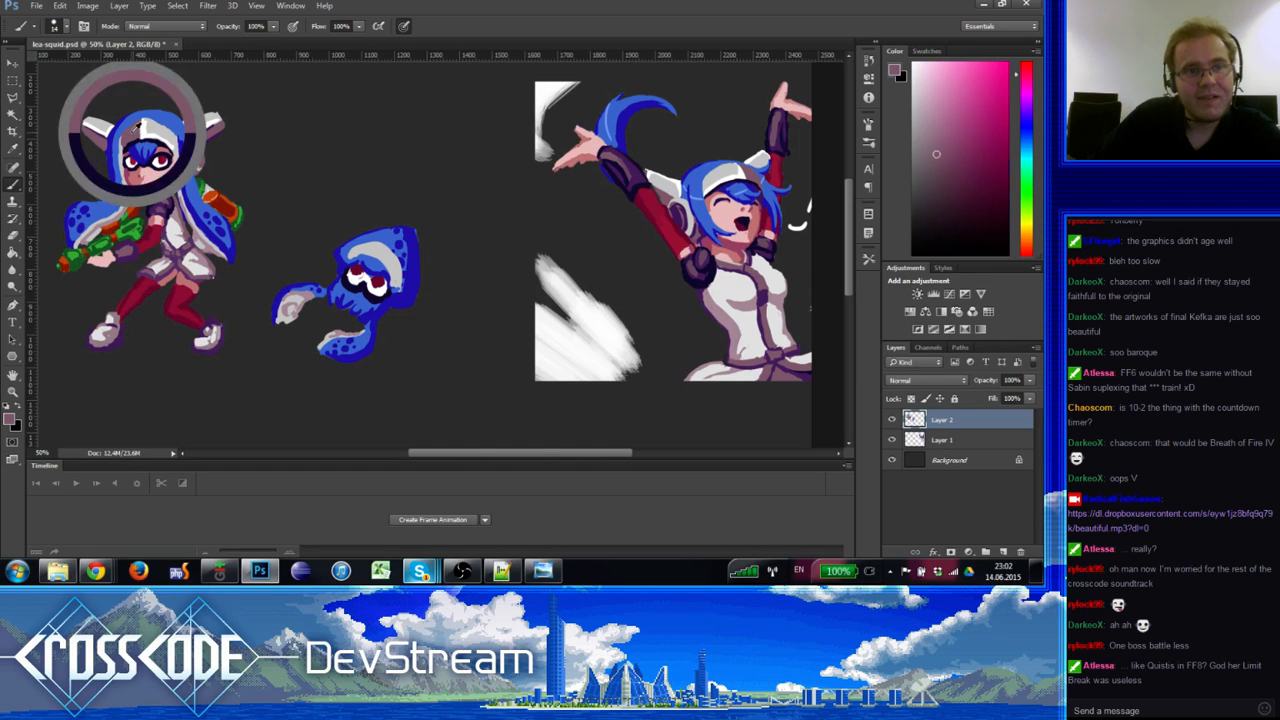
alt+click(352, 250)
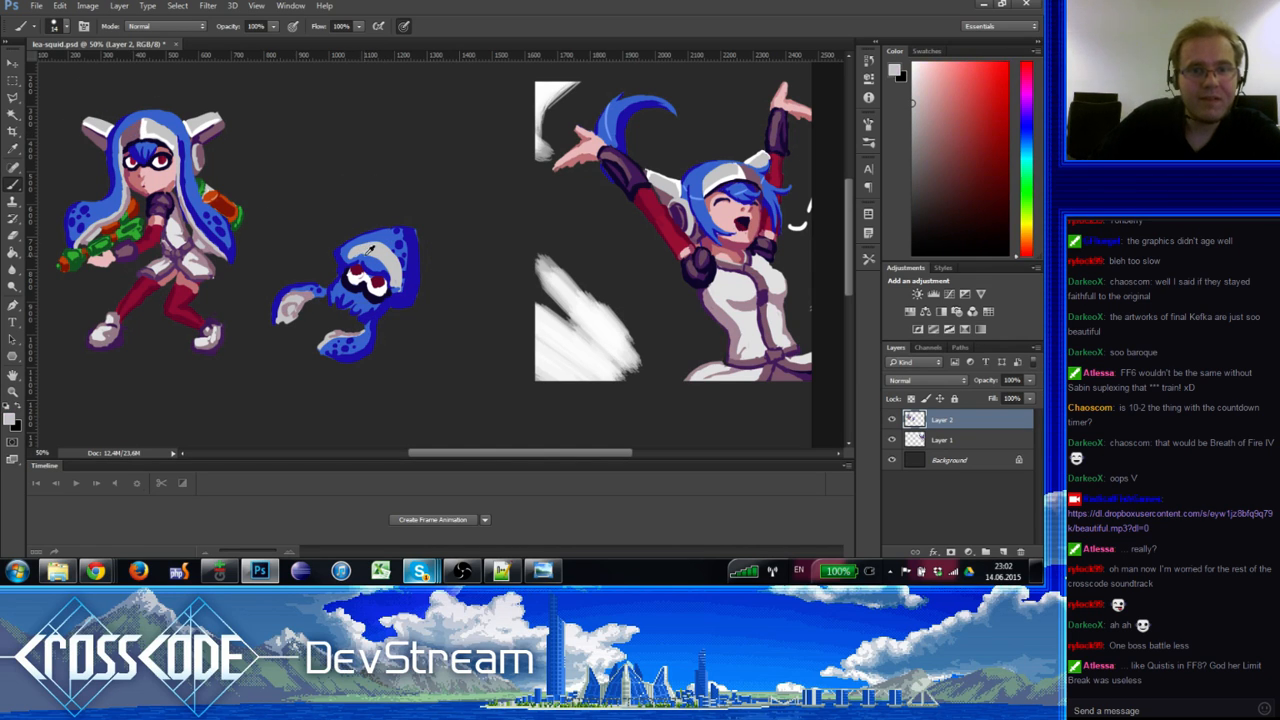
alt+click(358, 252)
alt+click(364, 237)
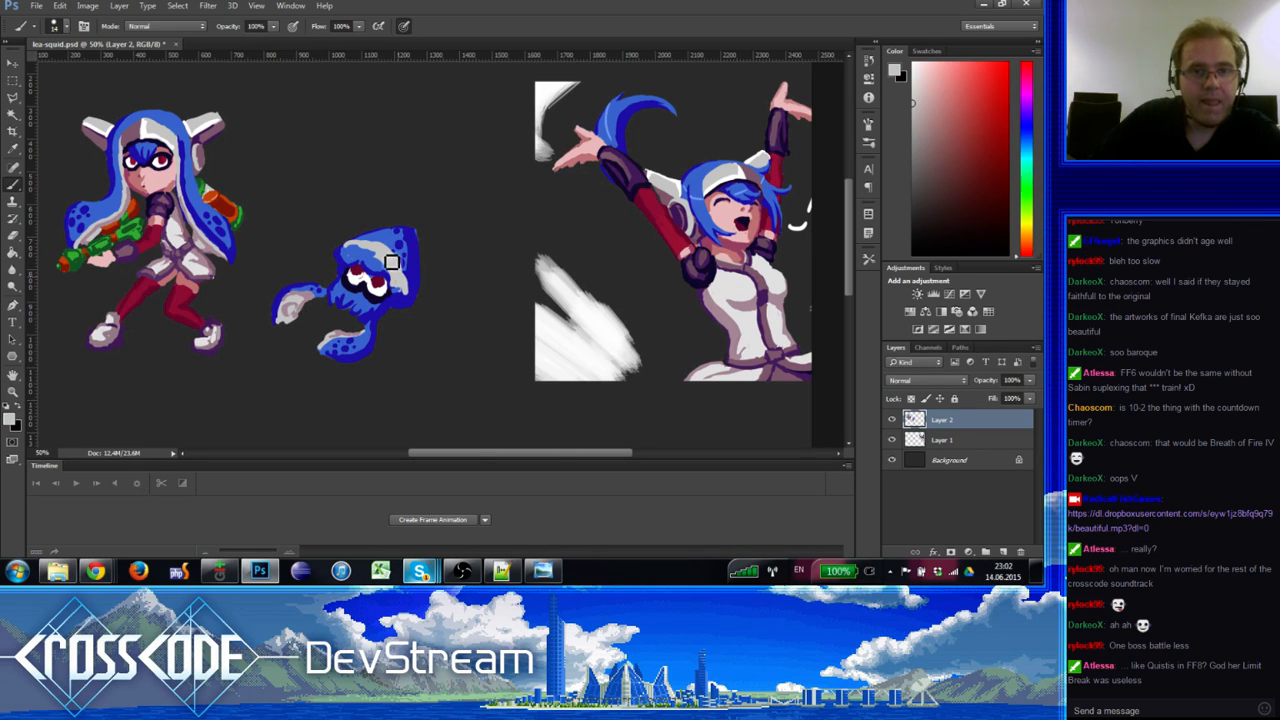
alt+click(398, 284)
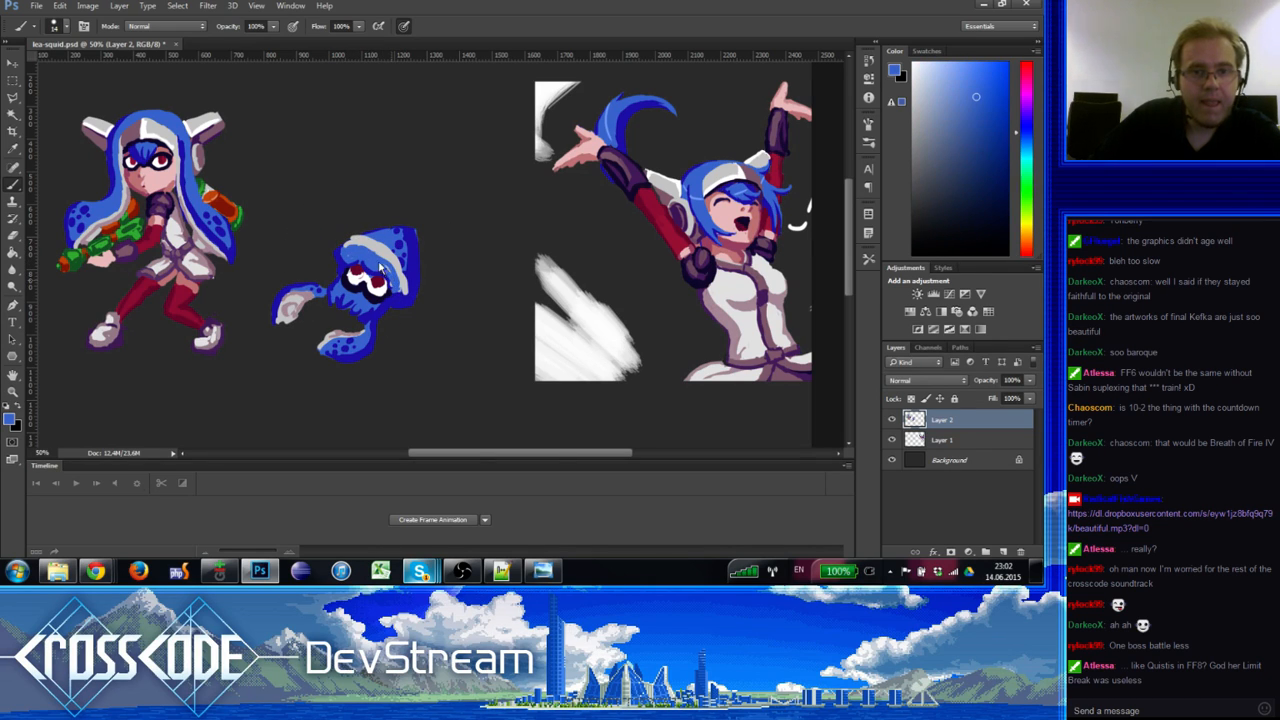
alt+click(385, 264)
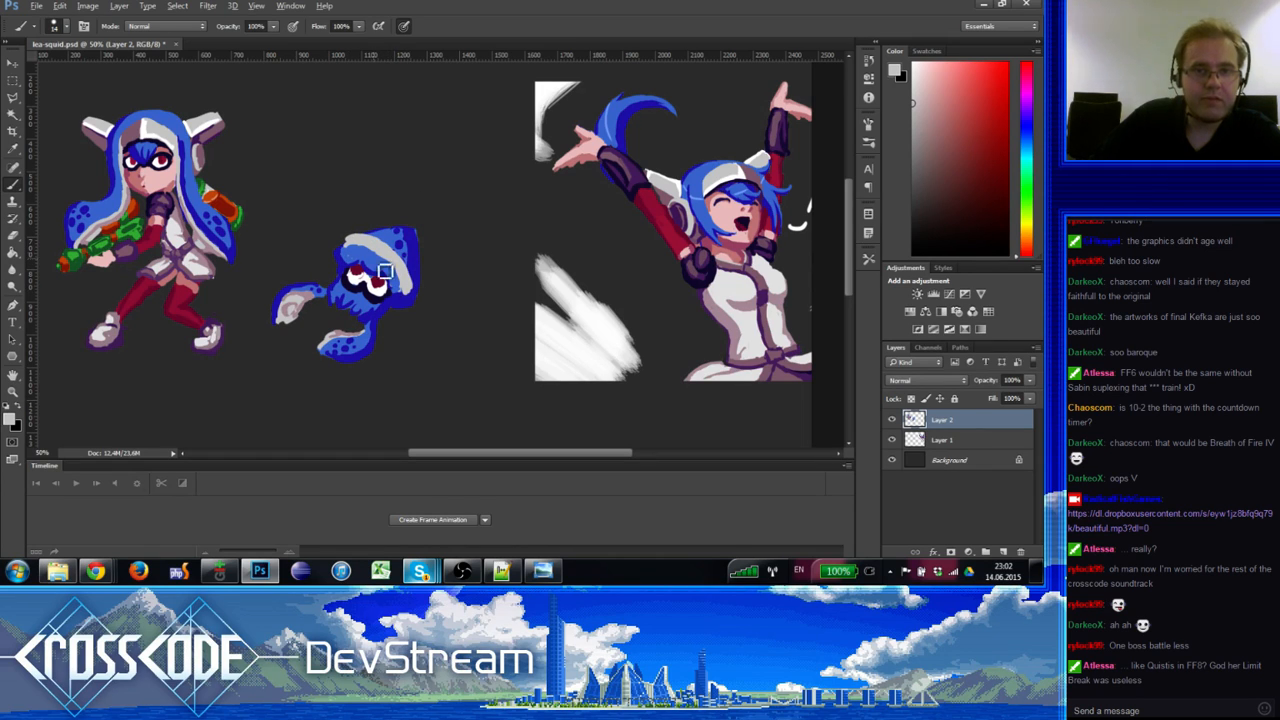
key(e)
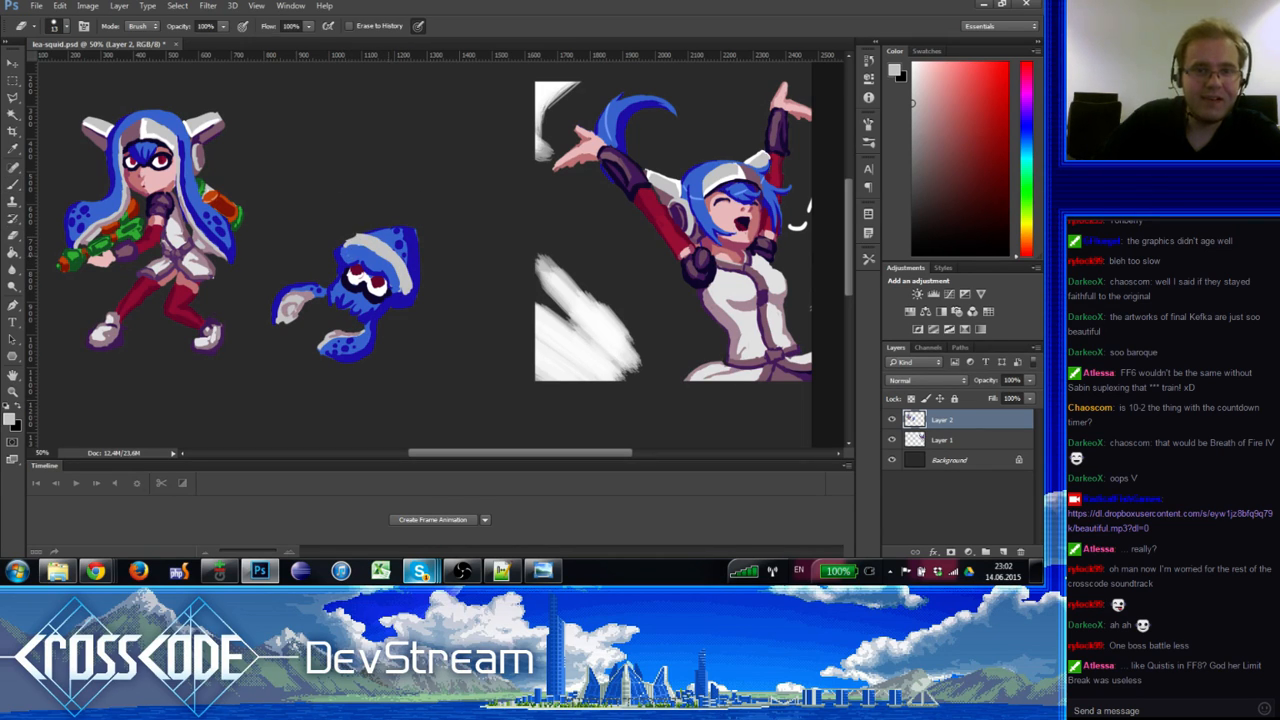
key(b)
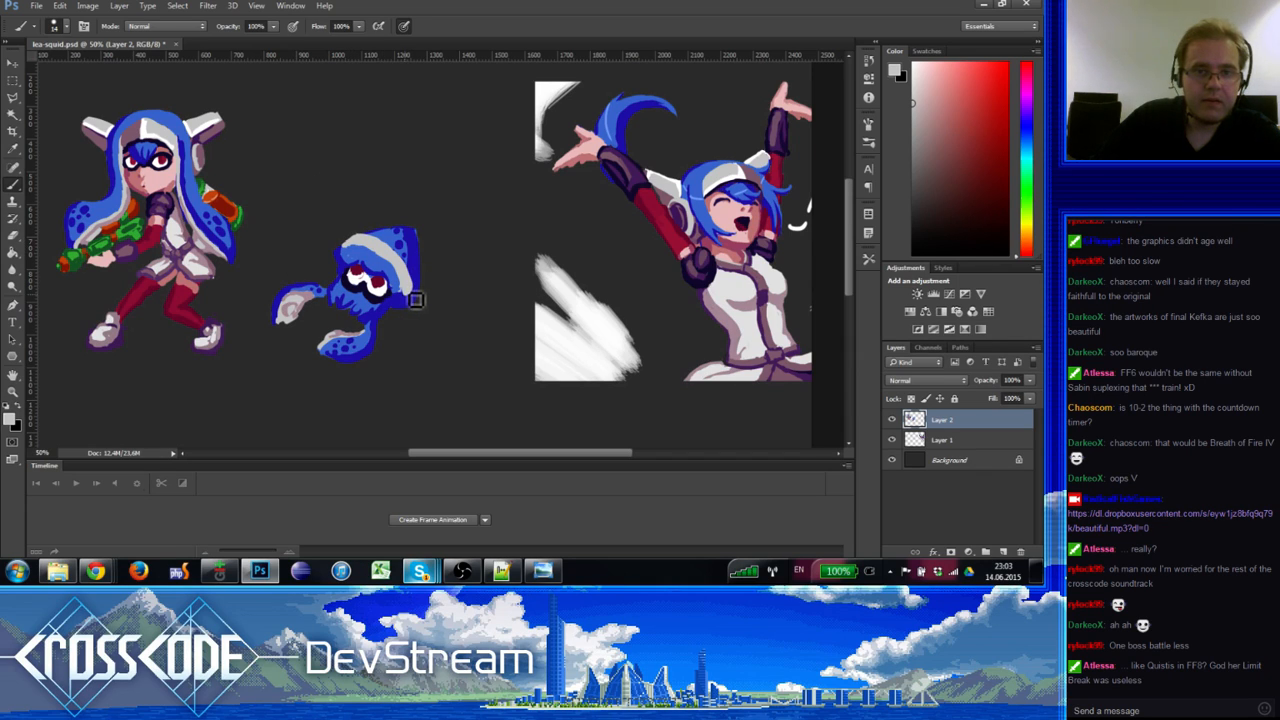
Step: Paint a light grey fin beside the squid's head and lighten its right fin to near-white
drag(429, 274, 438, 277)
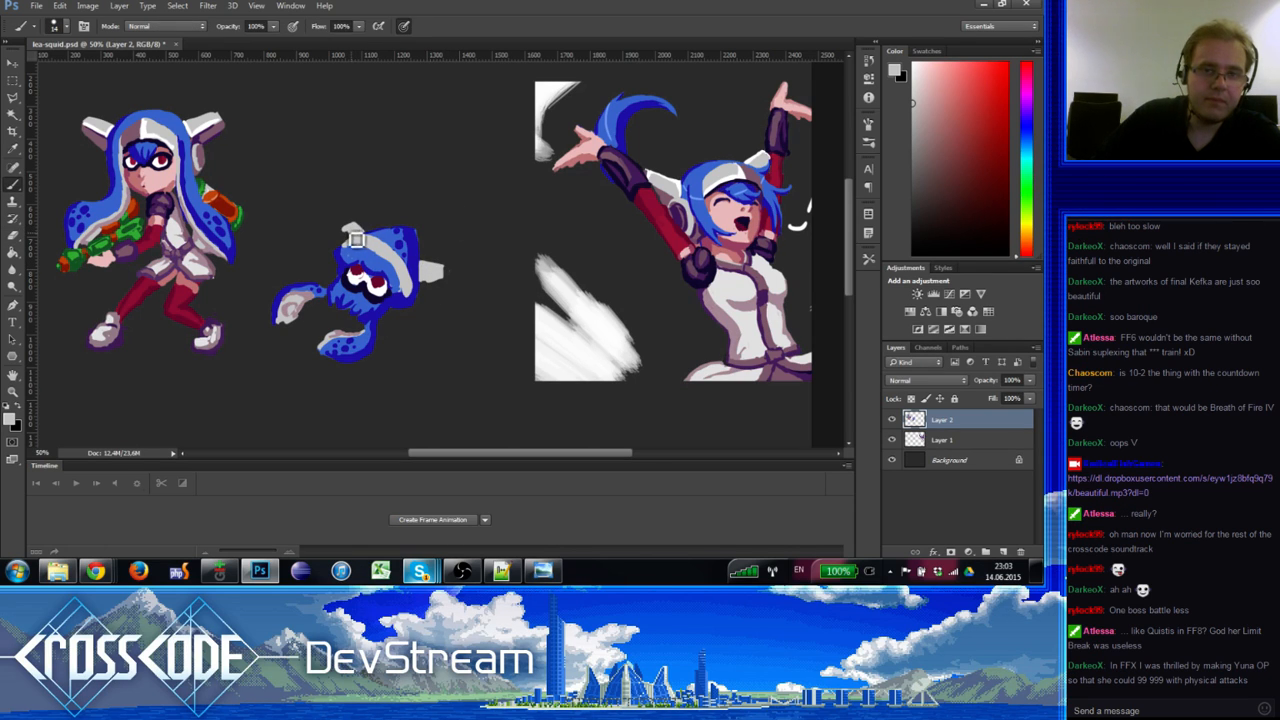
alt+click(414, 289)
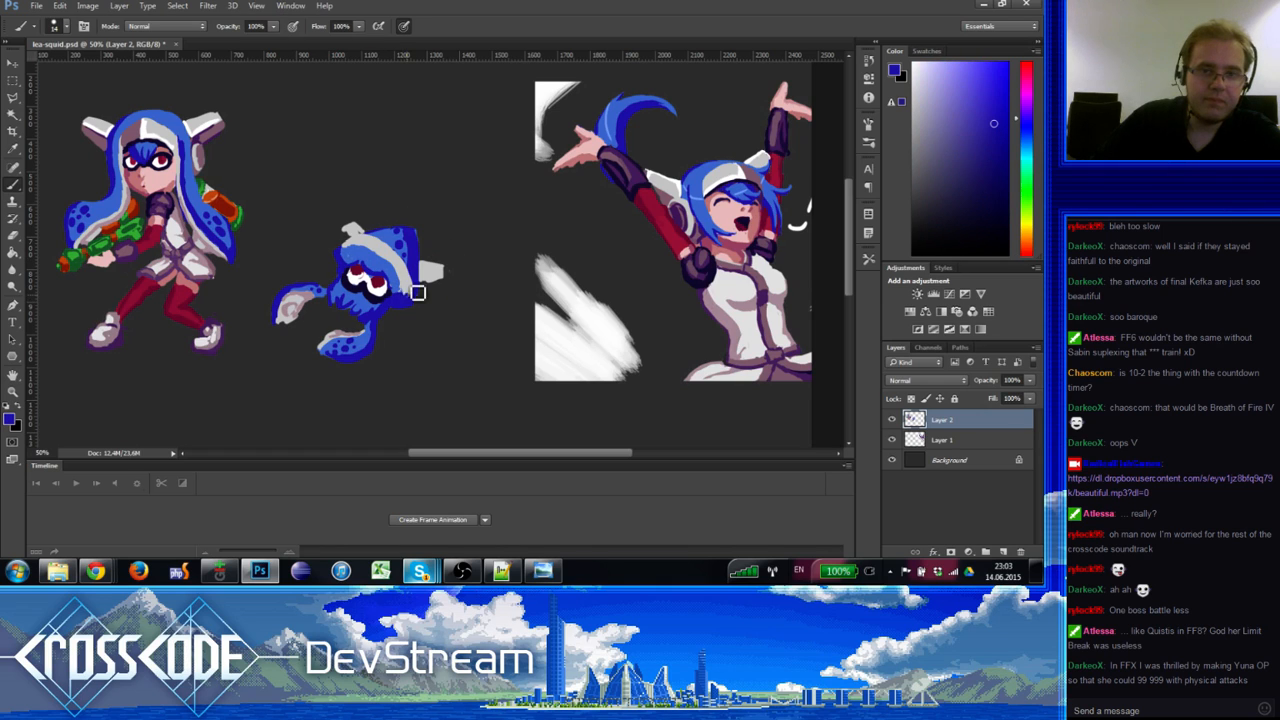
alt+click(395, 283)
alt+click(353, 253)
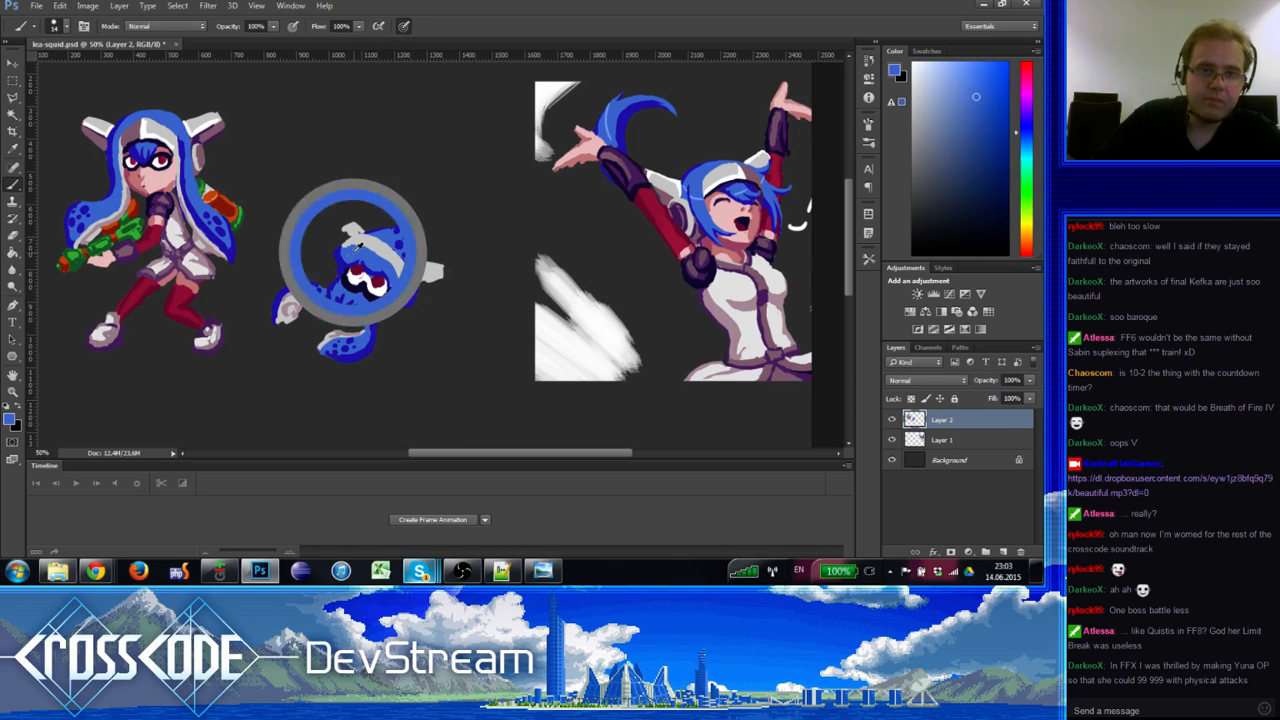
alt+click(345, 243)
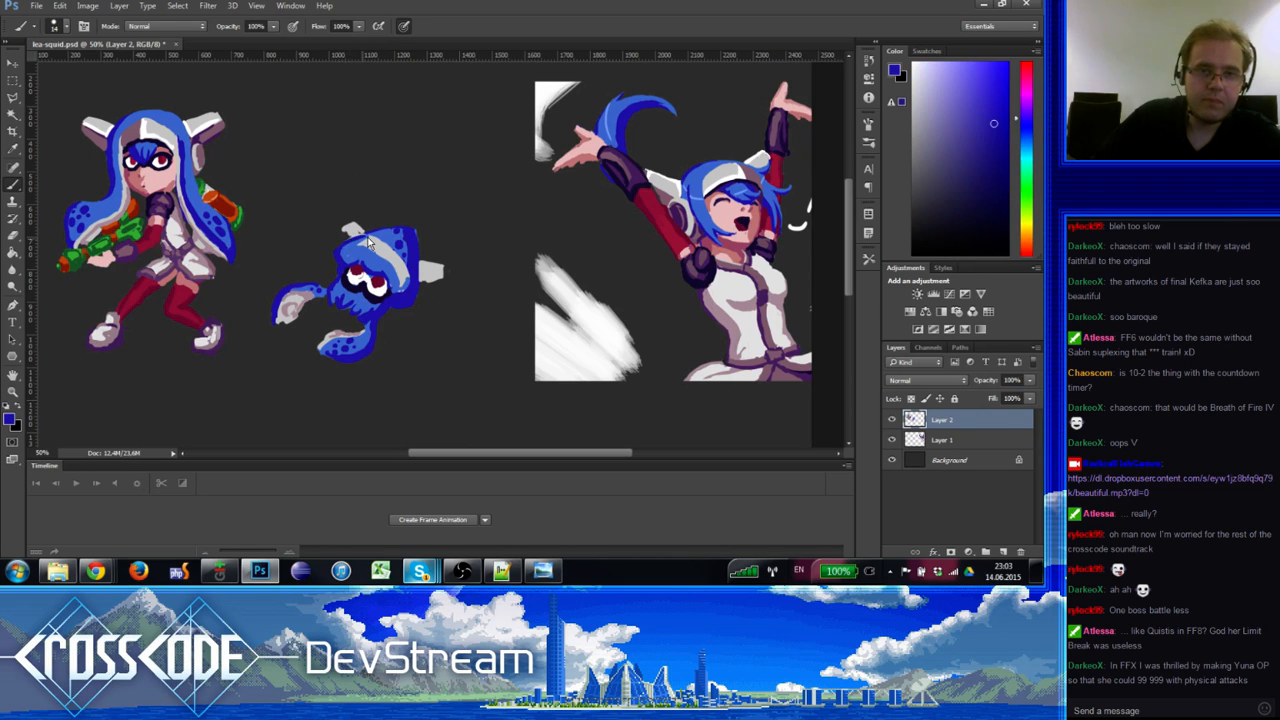
alt+click(375, 255)
alt+click(382, 262)
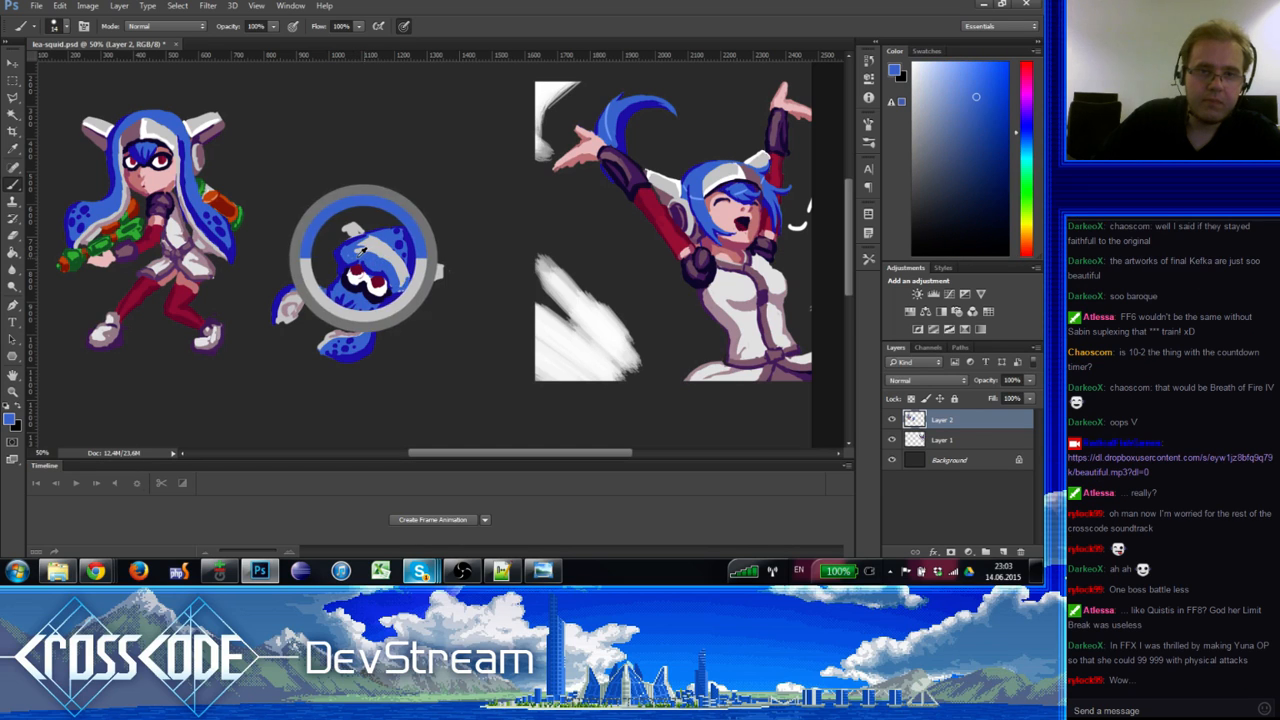
alt+click(390, 233)
alt+click(372, 250)
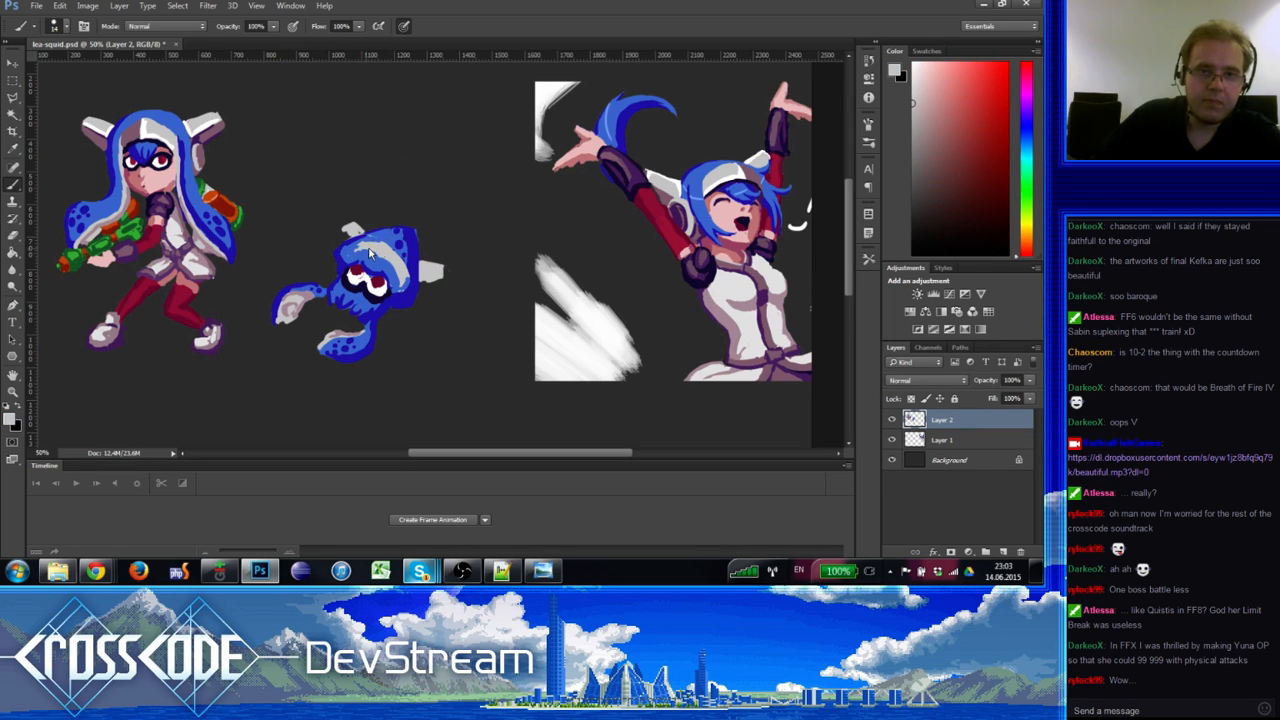
alt+click(387, 251)
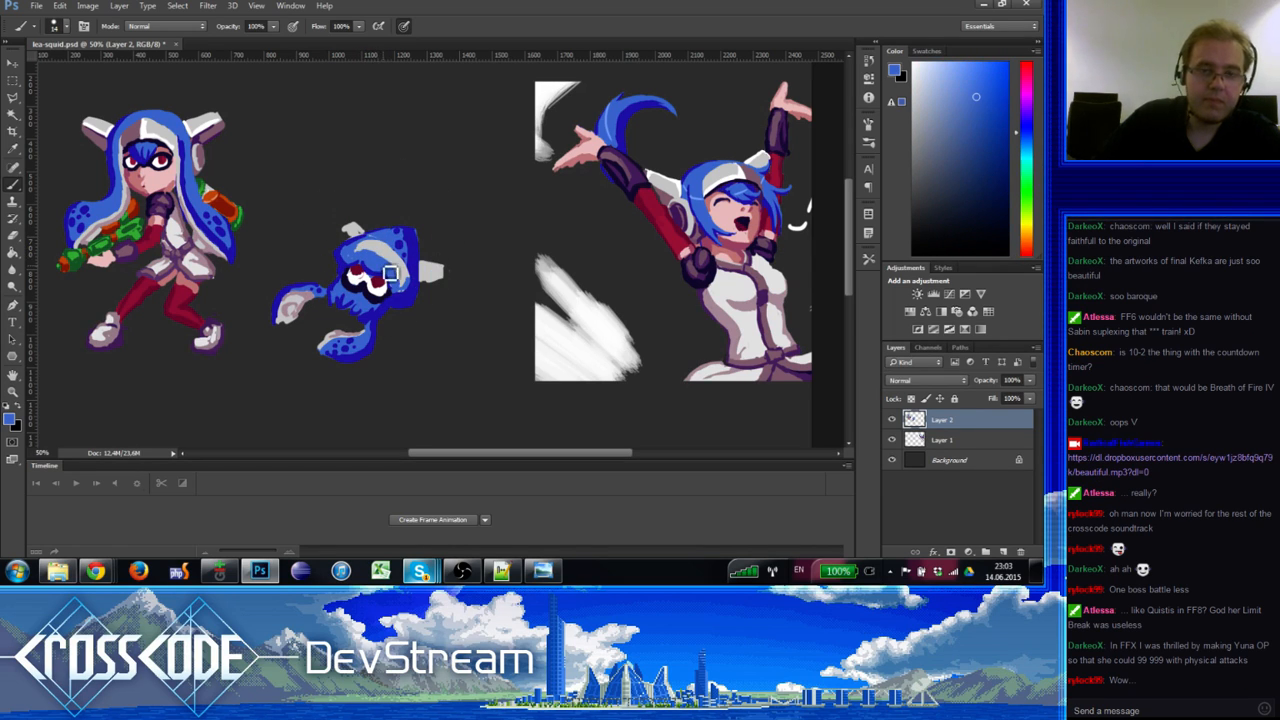
alt+click(214, 126)
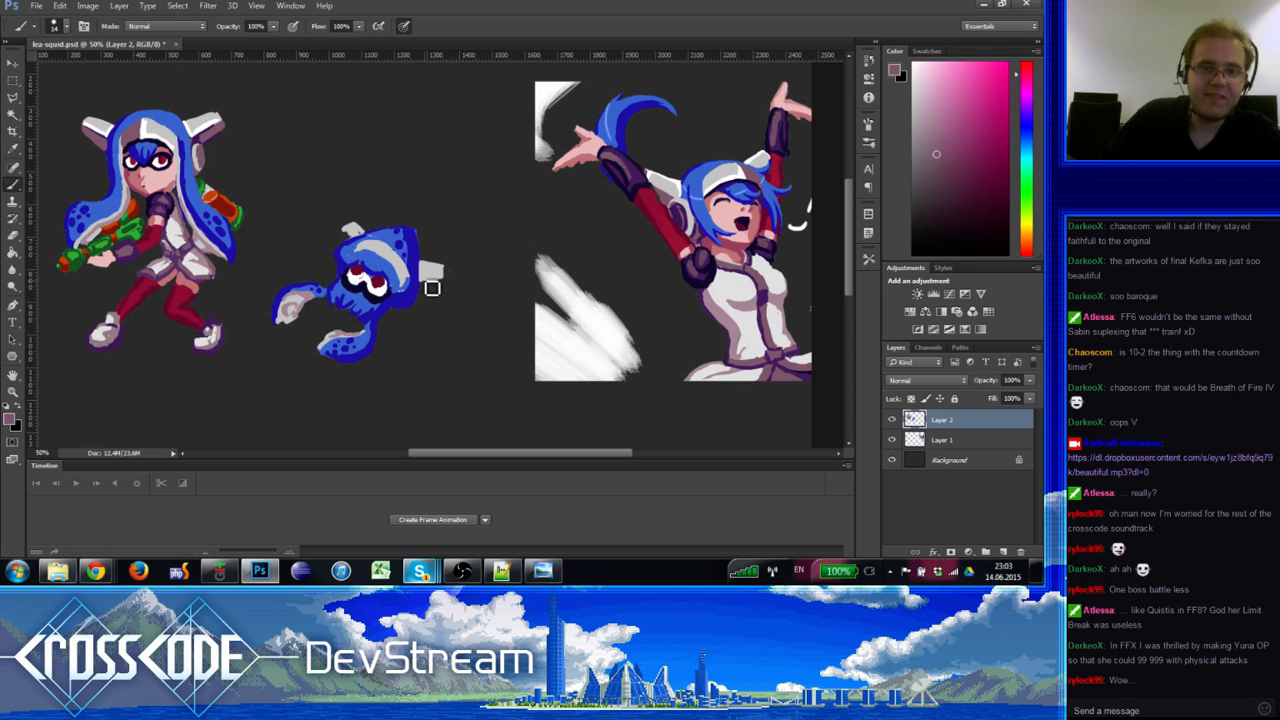
drag(432, 288, 438, 290)
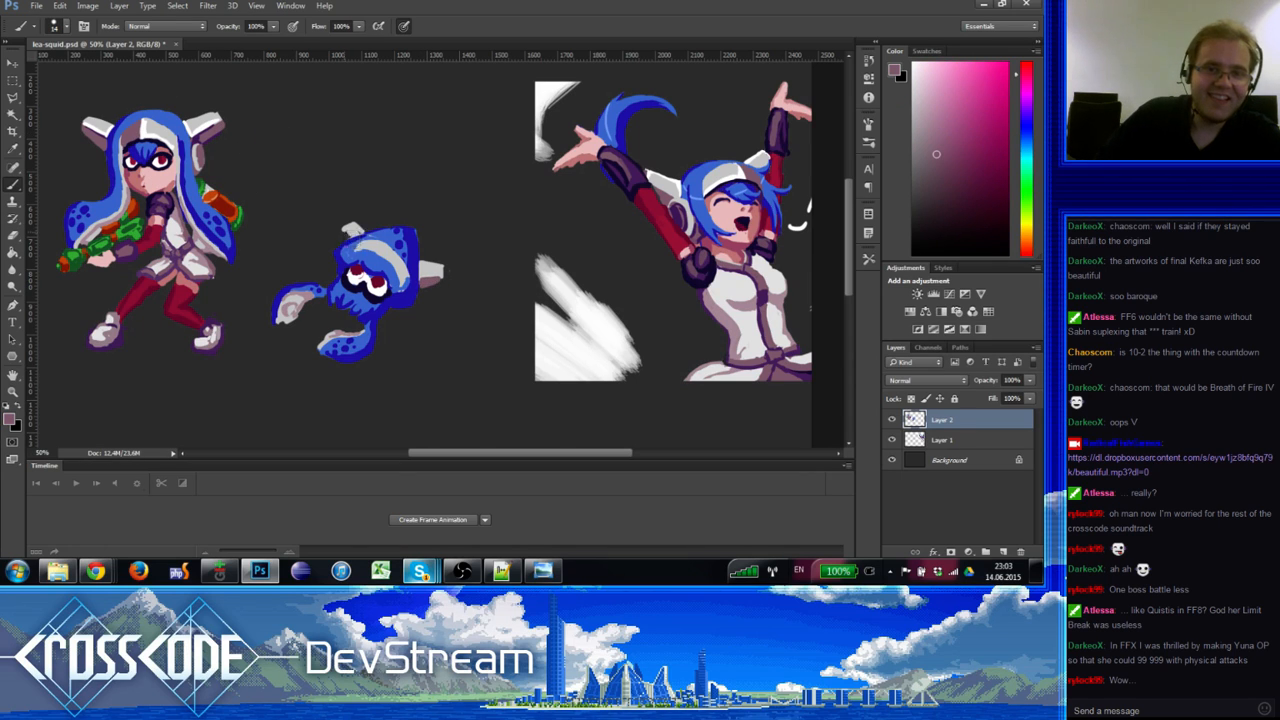
Step: Shade the top of the squid's head and headband with light mauve from the girl's face
alt+click(351, 240)
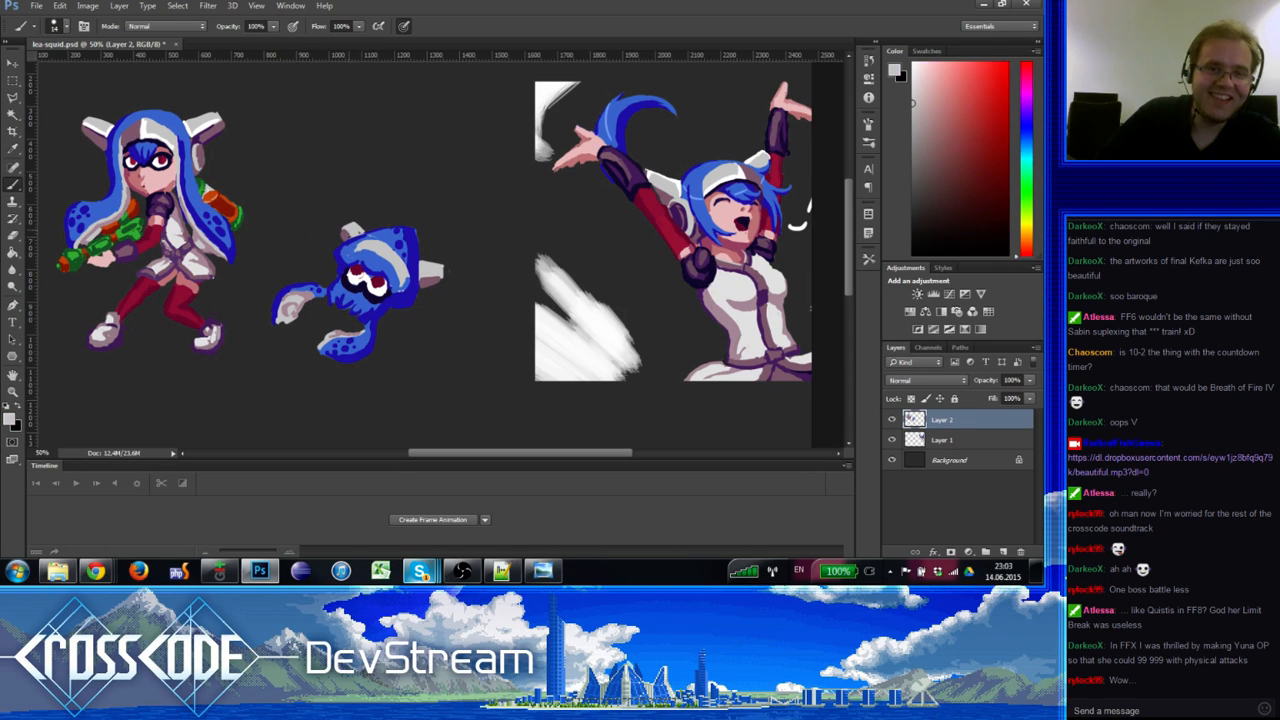
alt+click(348, 244)
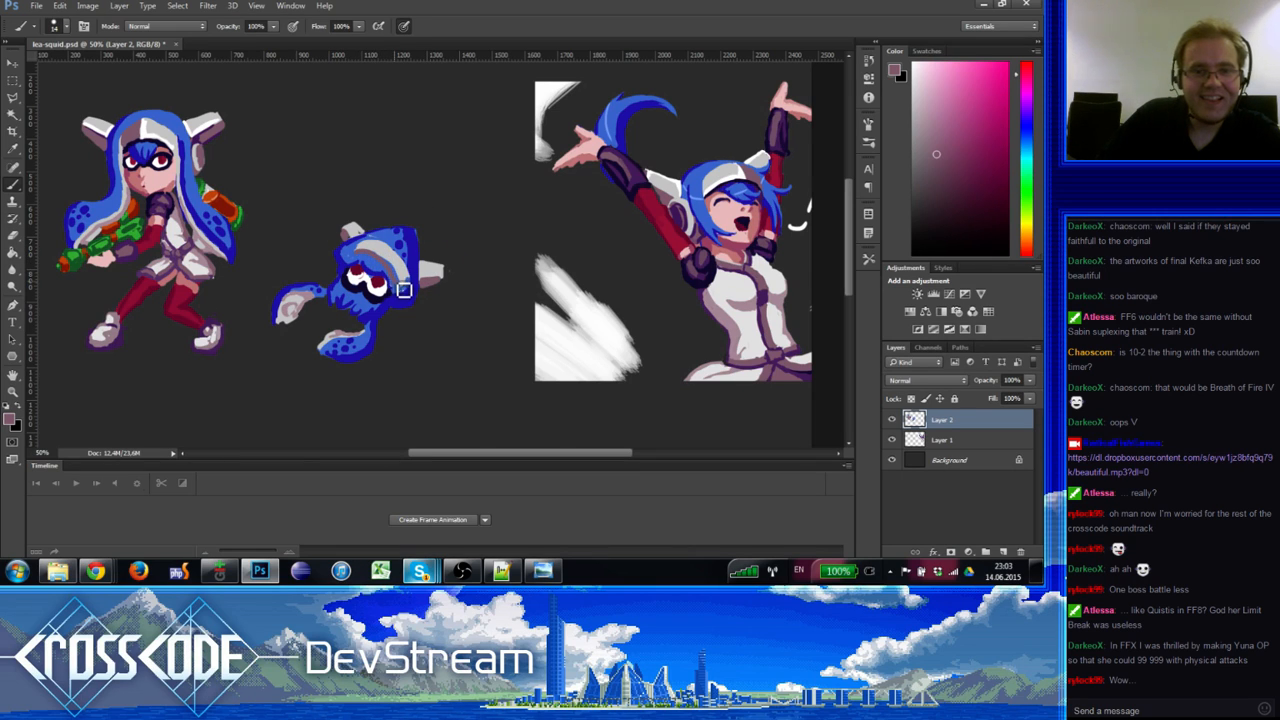
alt+click(379, 259)
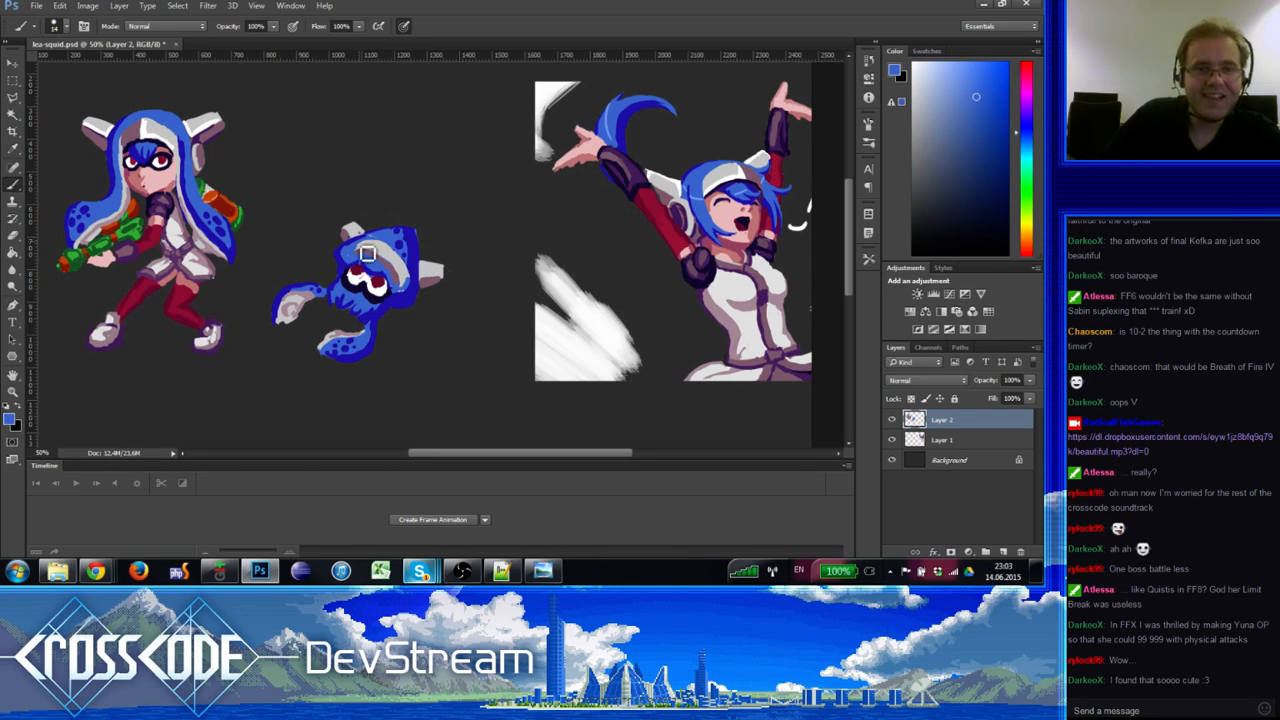
alt+click(143, 137)
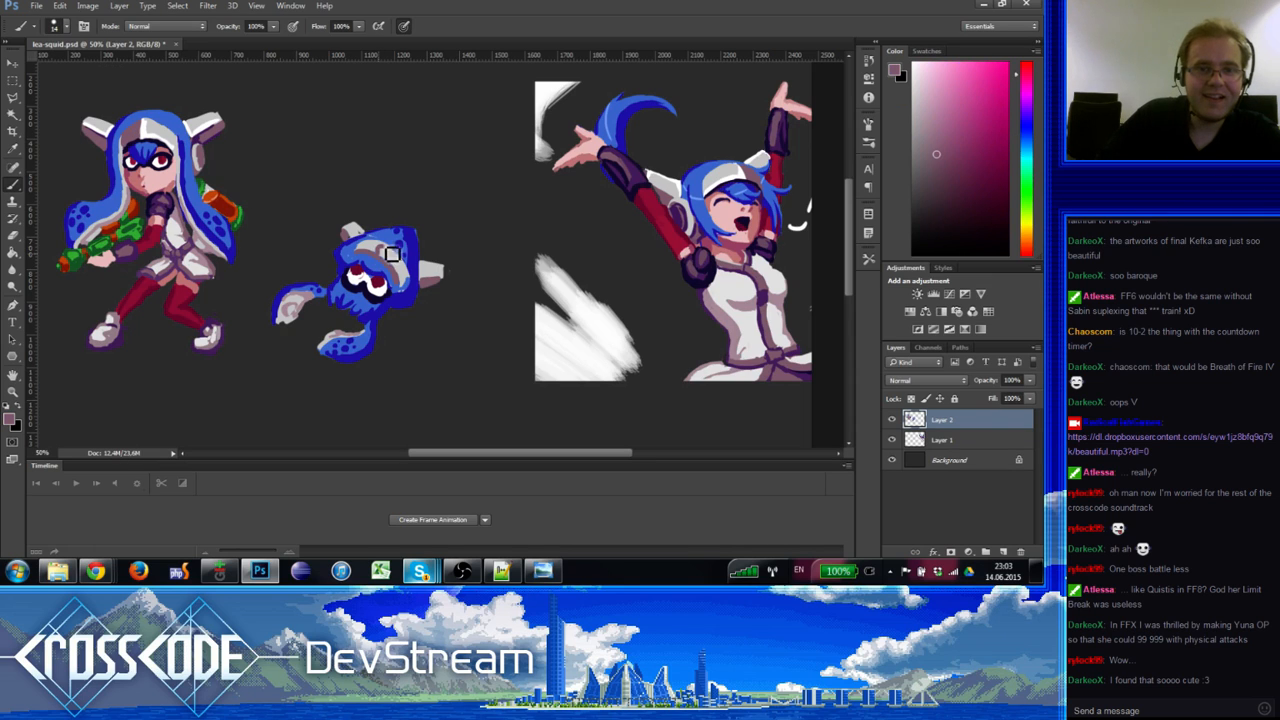
drag(392, 254, 375, 250)
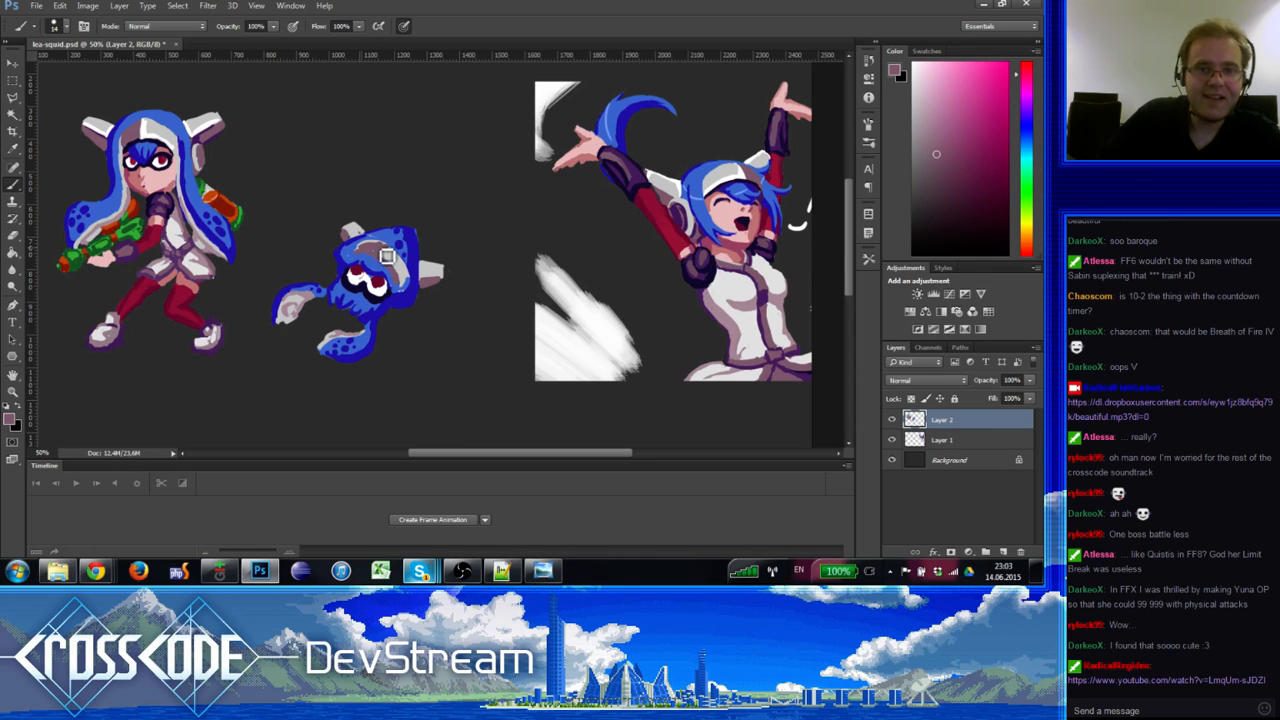
drag(388, 258, 373, 254)
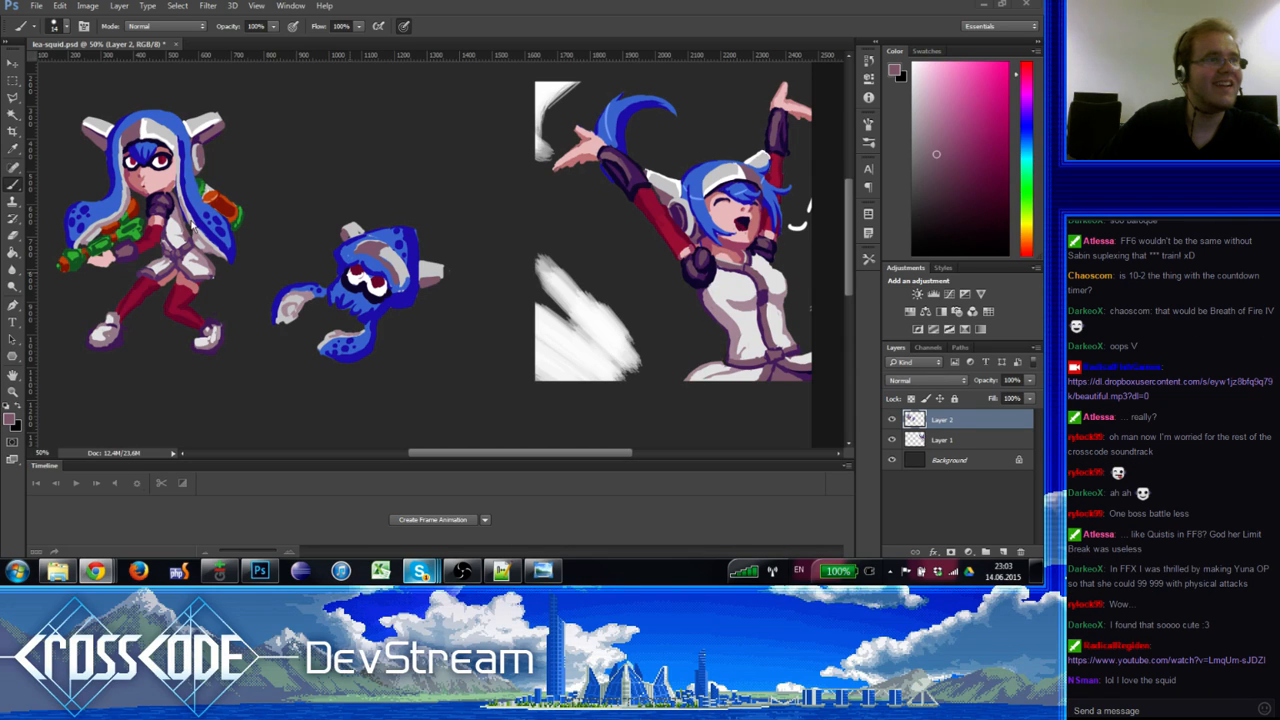
Step: Sample near-whites and light pinks from the squid, its fin and the girl's hat
click(318, 87)
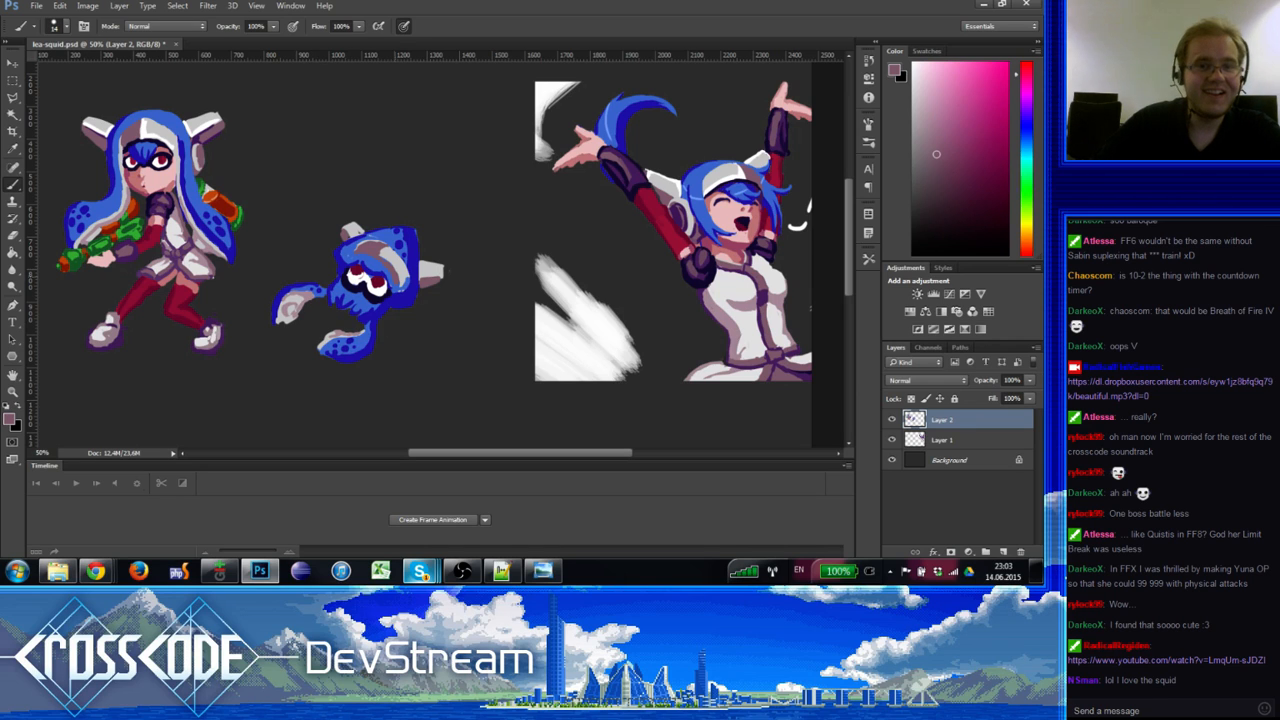
alt+click(392, 256)
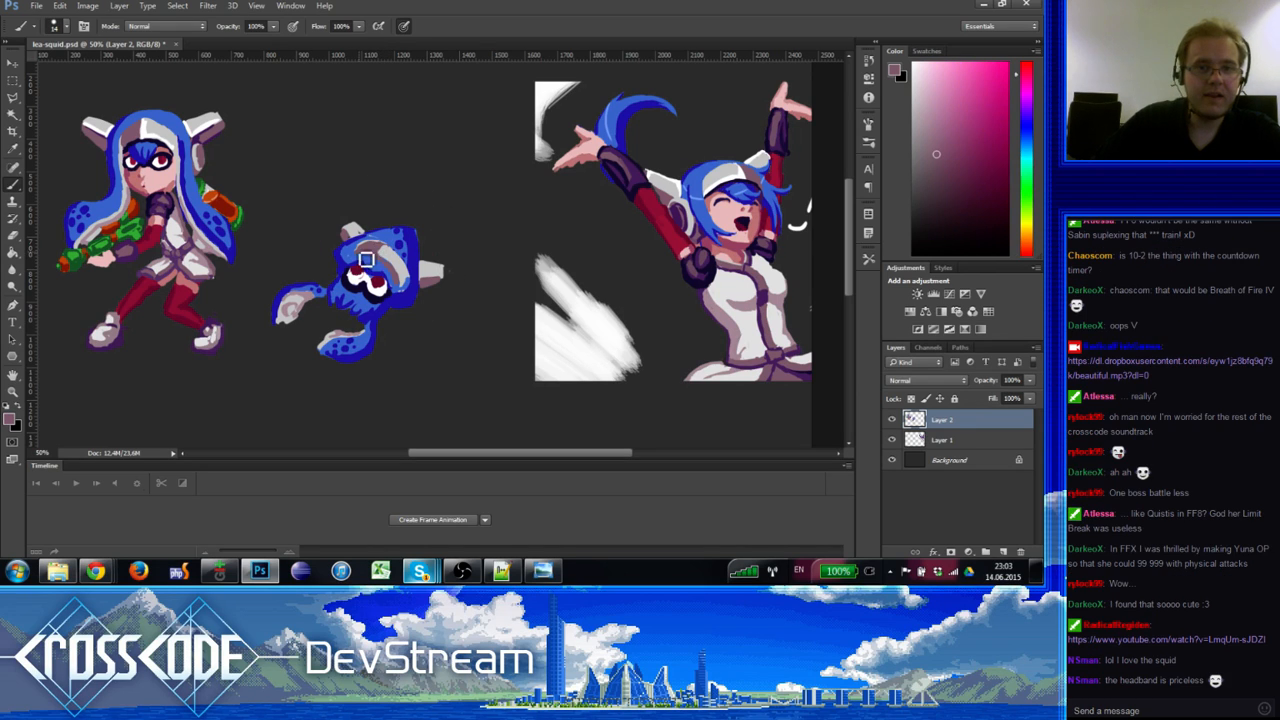
alt+click(387, 251)
alt+click(377, 247)
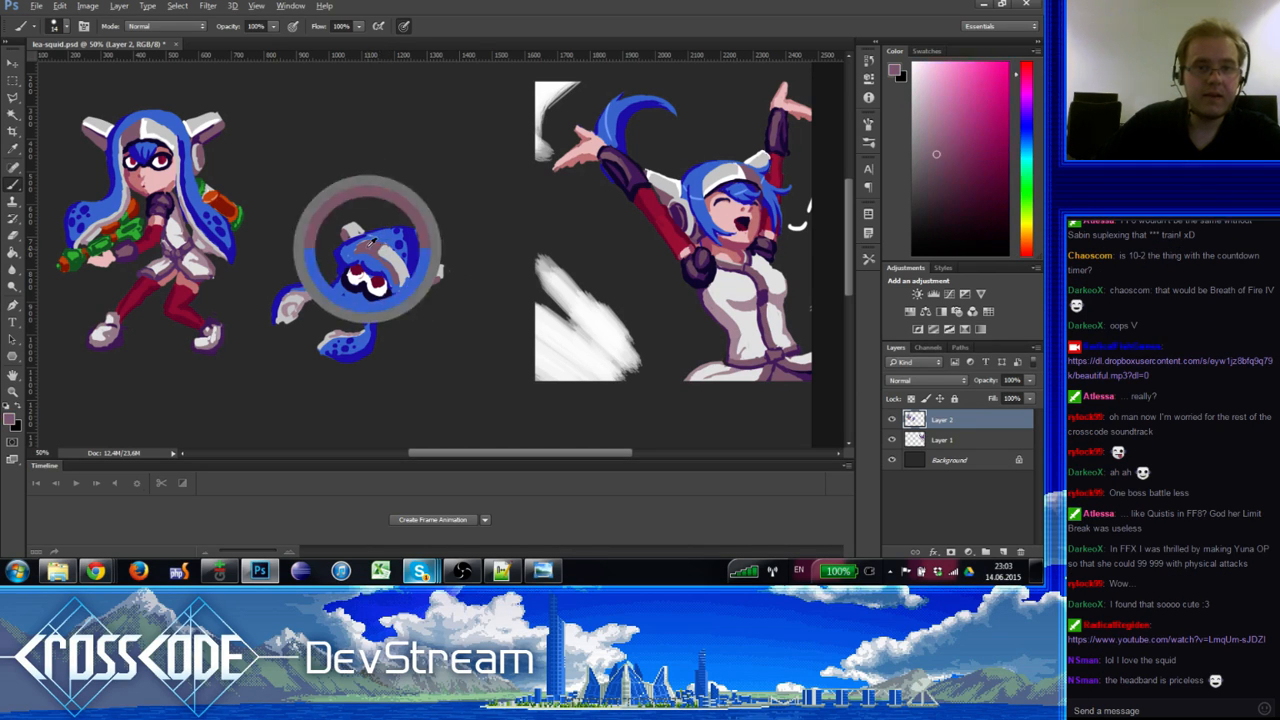
alt+click(152, 127)
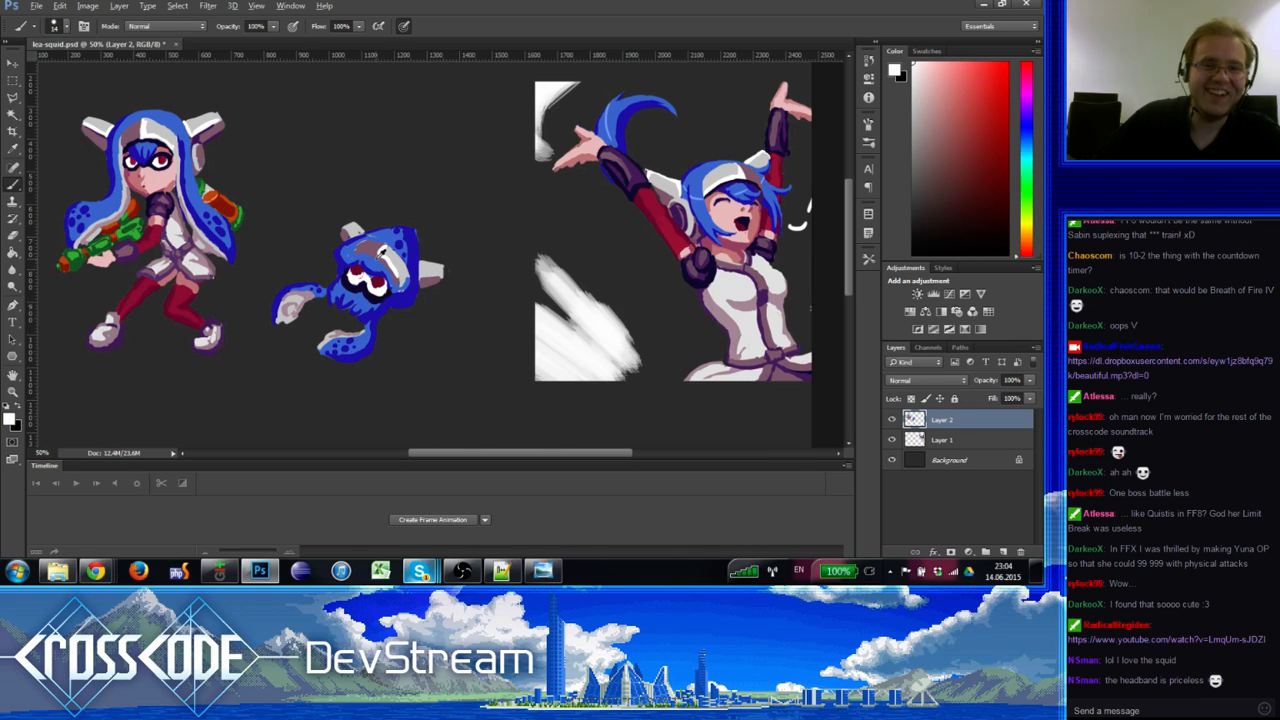
alt+click(380, 254)
alt+click(363, 250)
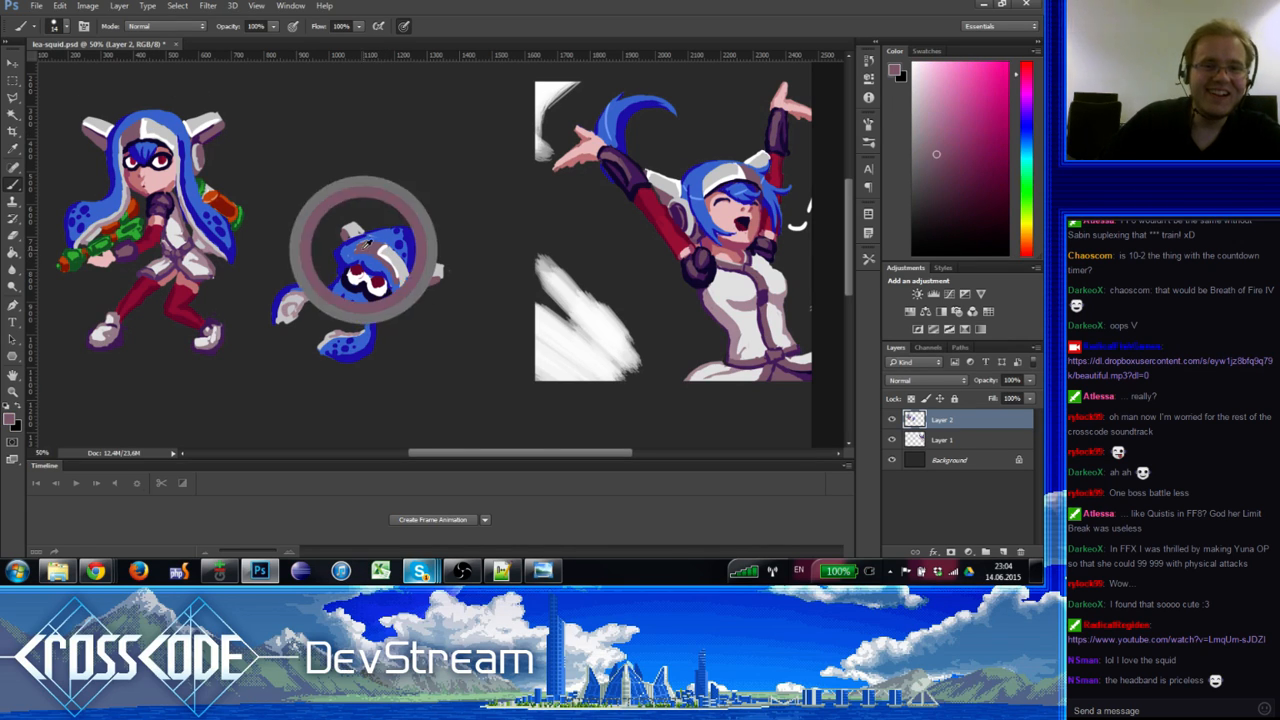
alt+click(385, 250)
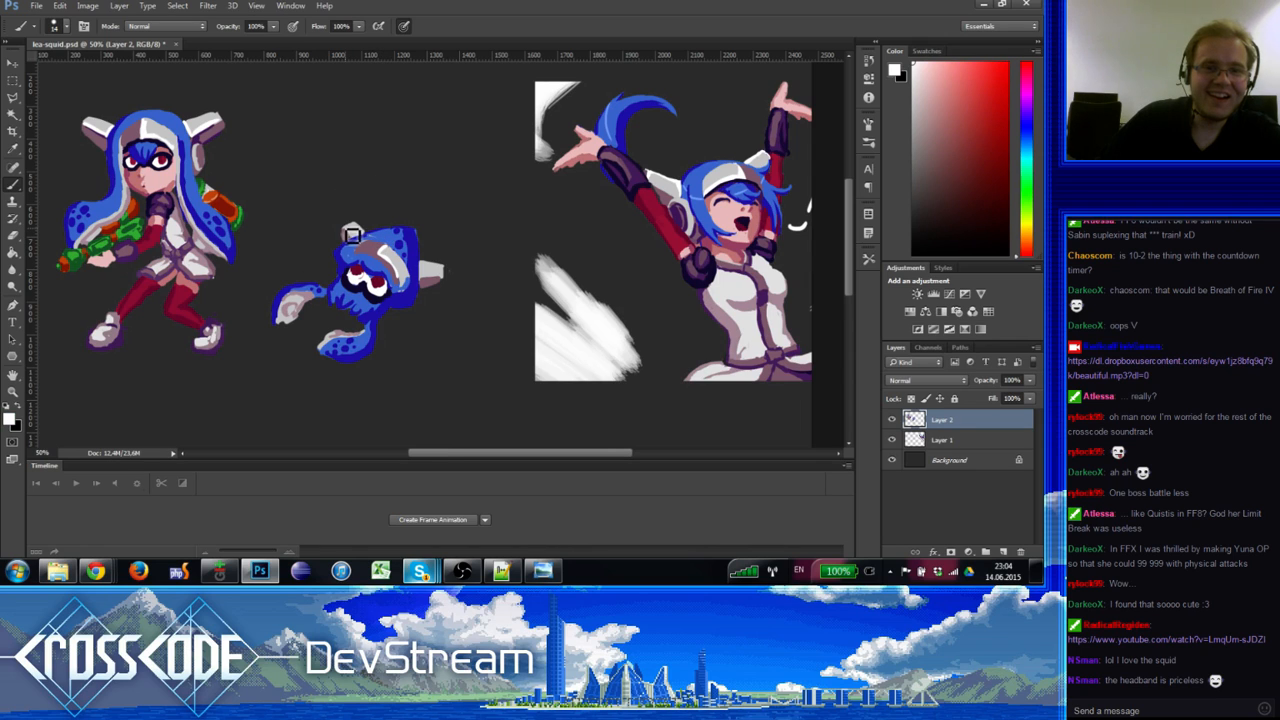
alt+click(348, 230)
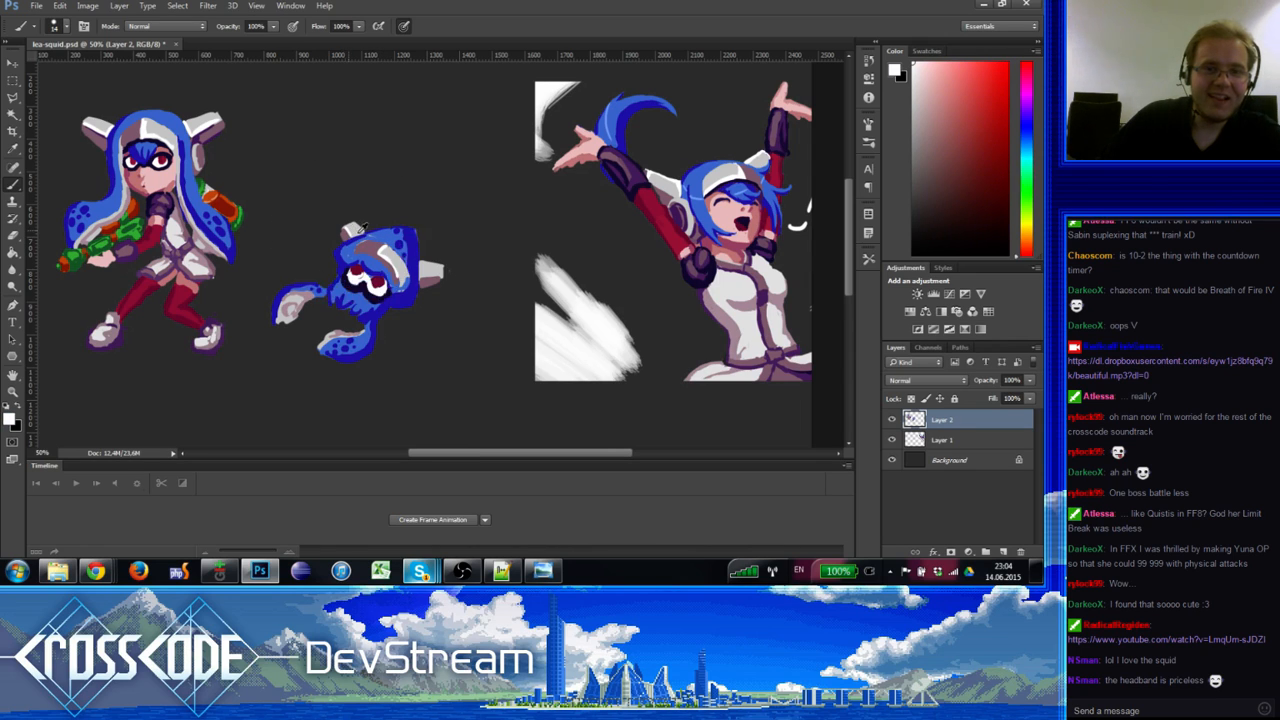
alt+click(355, 232)
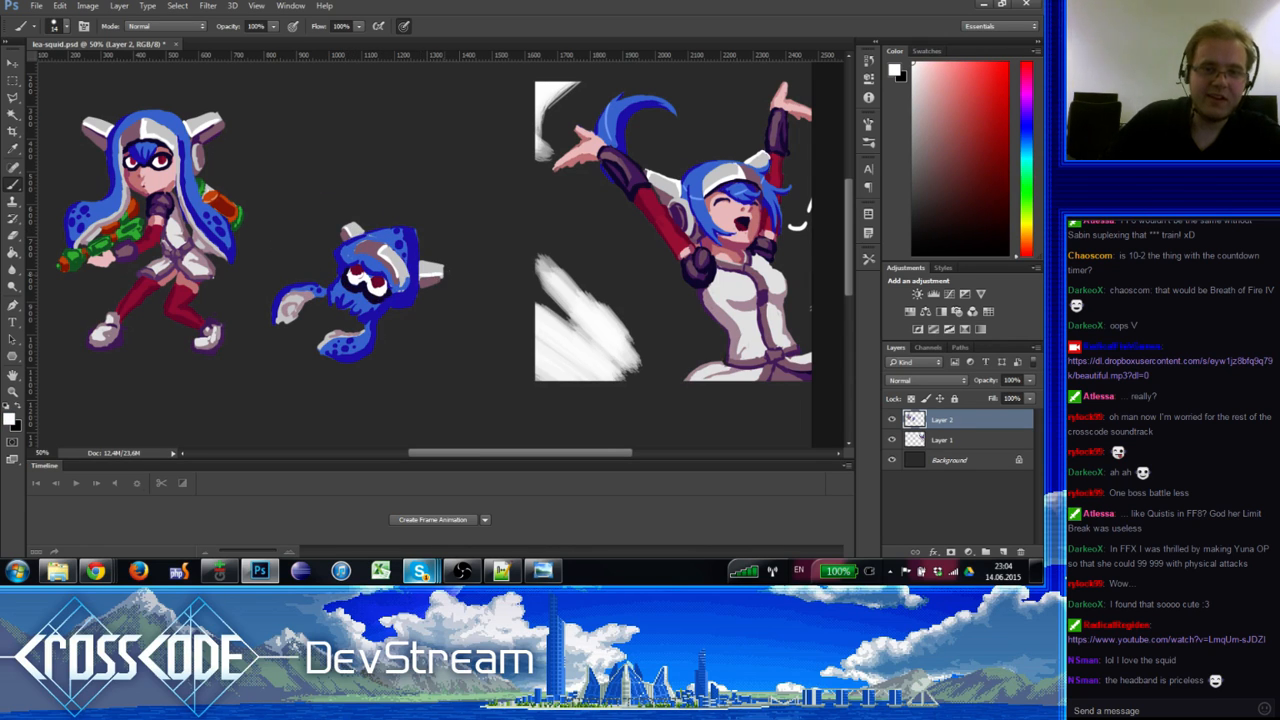
alt+click(432, 274)
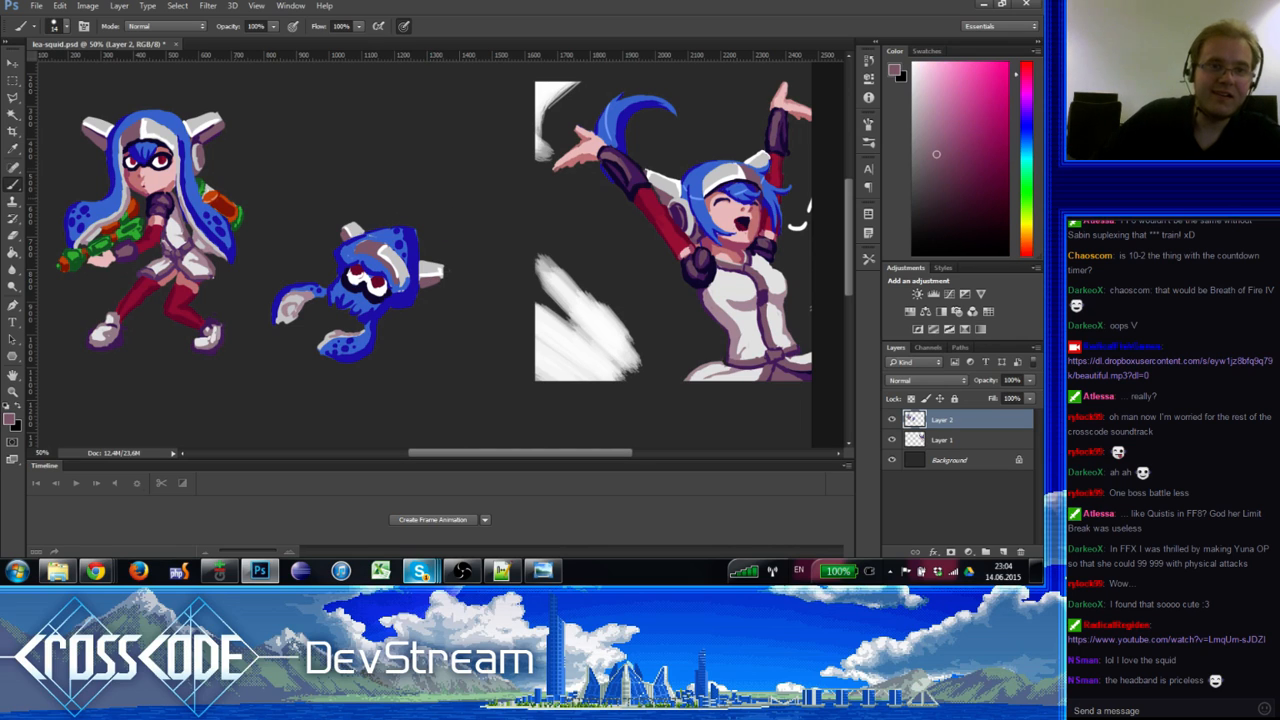
Step: Paint the squid's blue body colour over its grey headband
alt+click(148, 137)
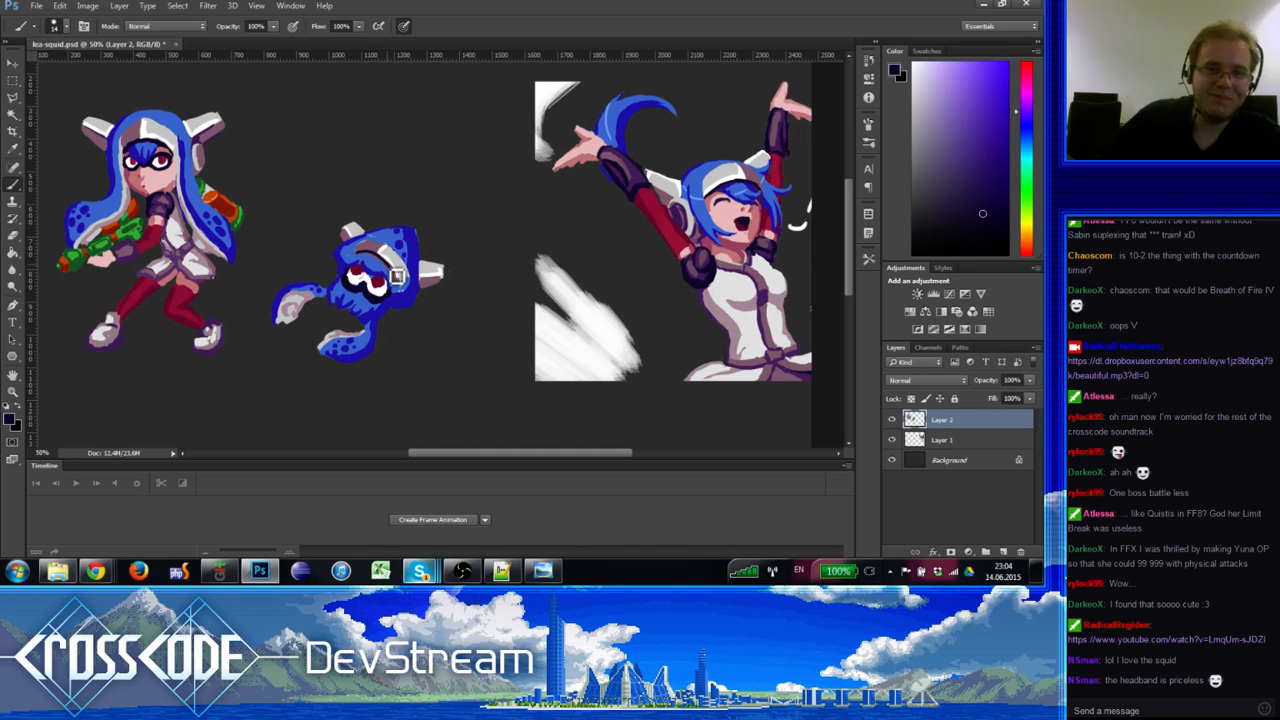
alt+click(373, 263)
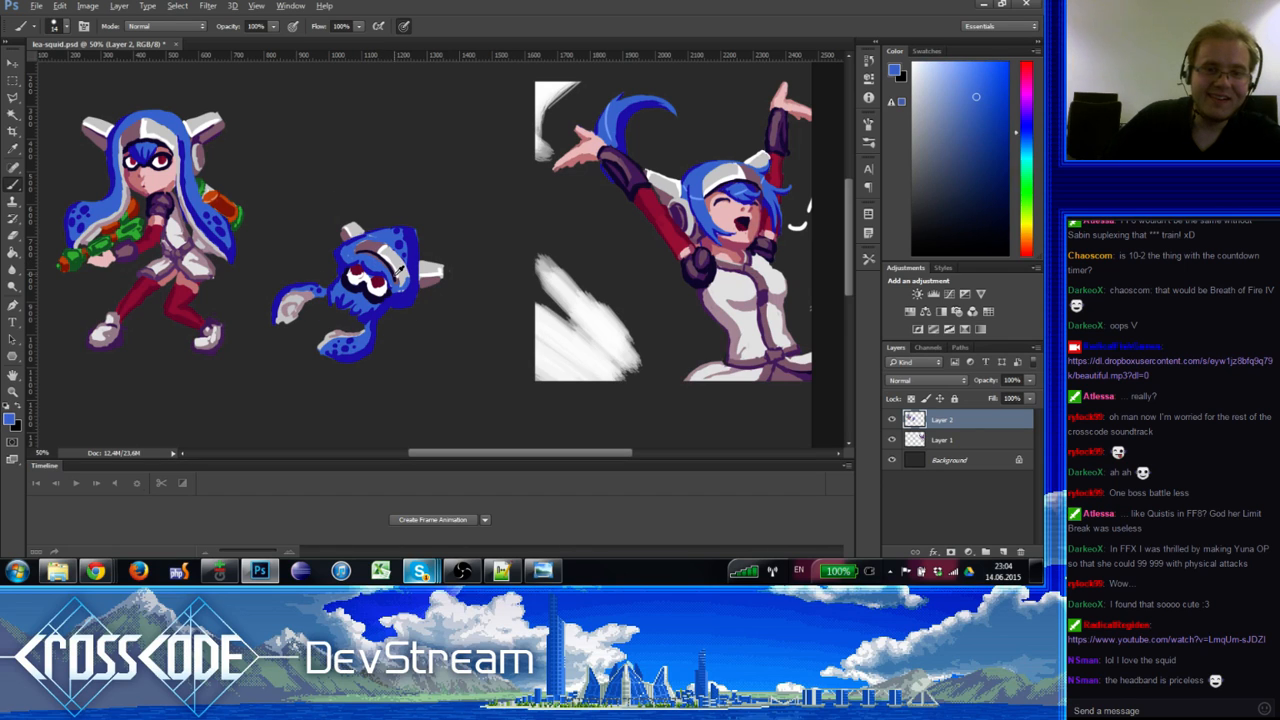
alt+click(197, 139)
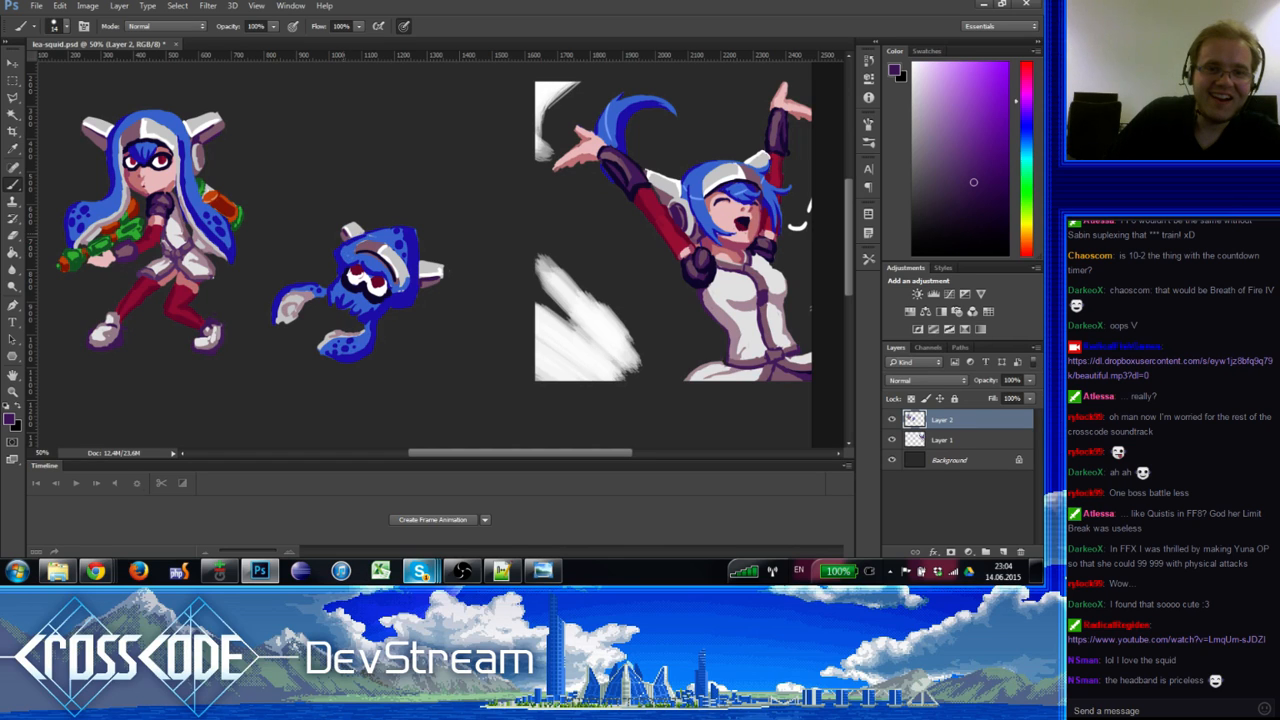
alt+click(378, 262)
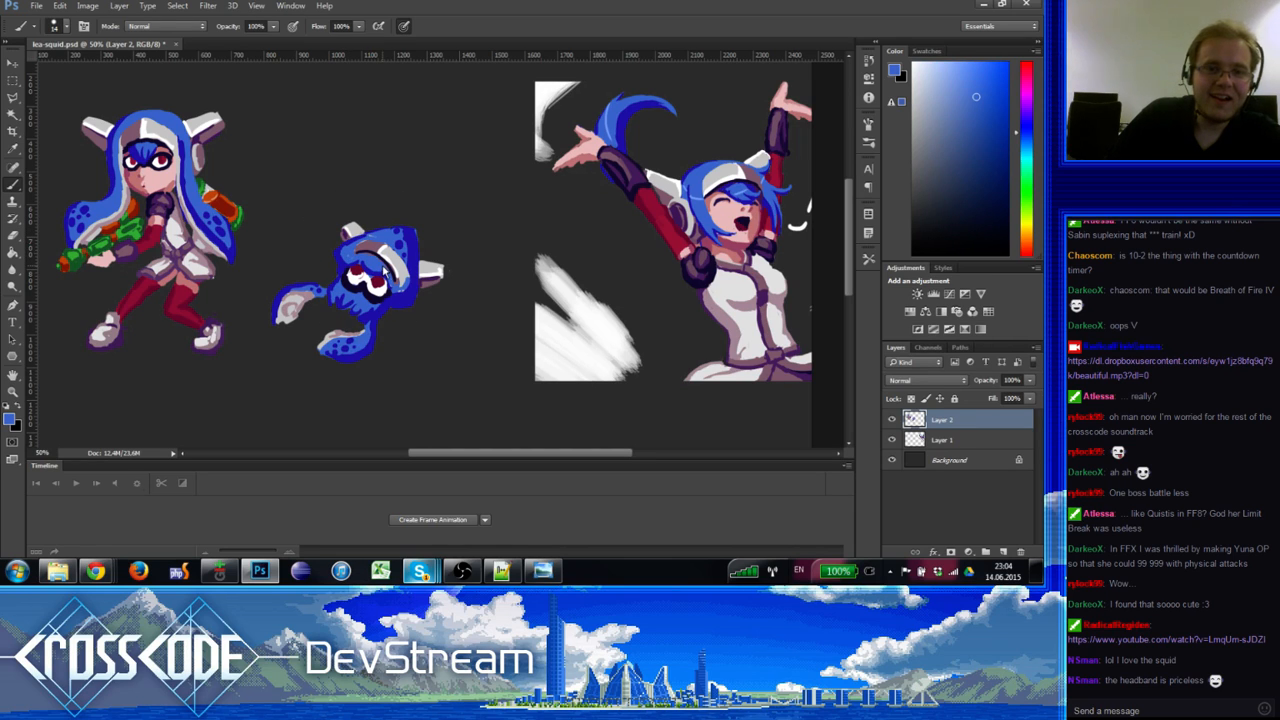
drag(358, 262, 349, 257)
Step: Add dark purple and mauve shading along the squid's headband
alt+click(365, 256)
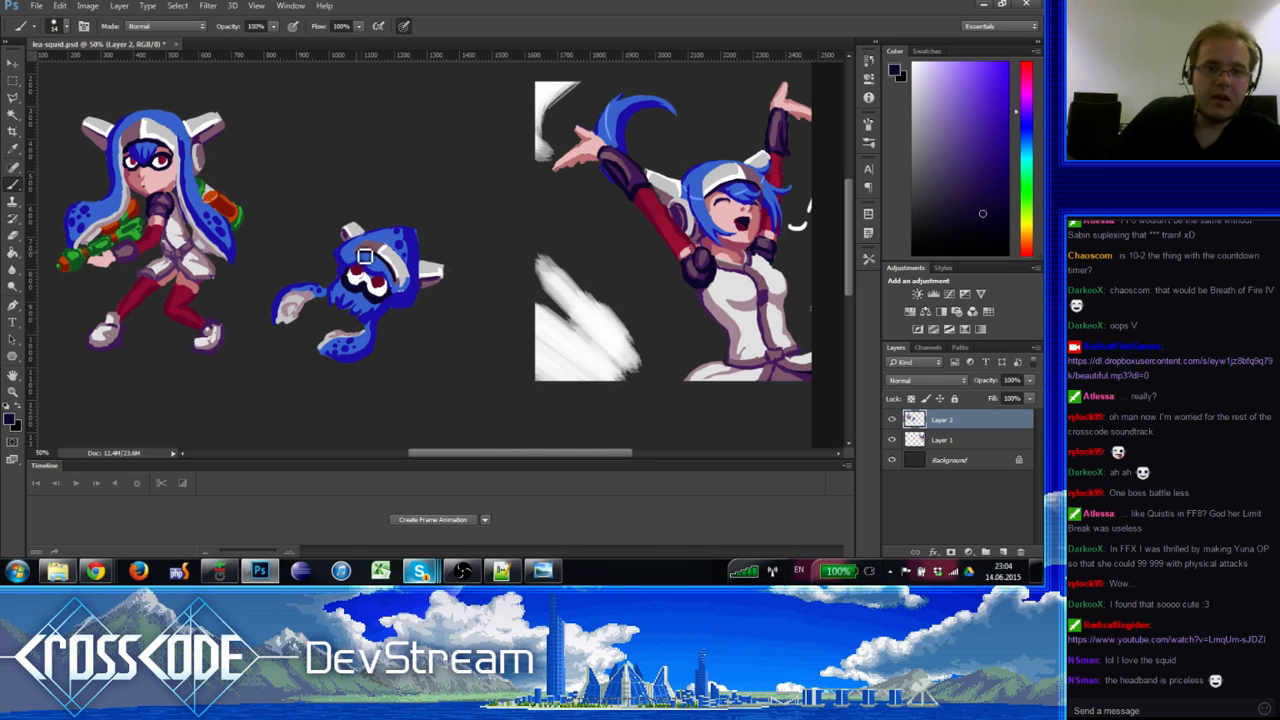
drag(361, 253, 381, 266)
alt+click(366, 244)
alt+click(359, 251)
alt+click(399, 278)
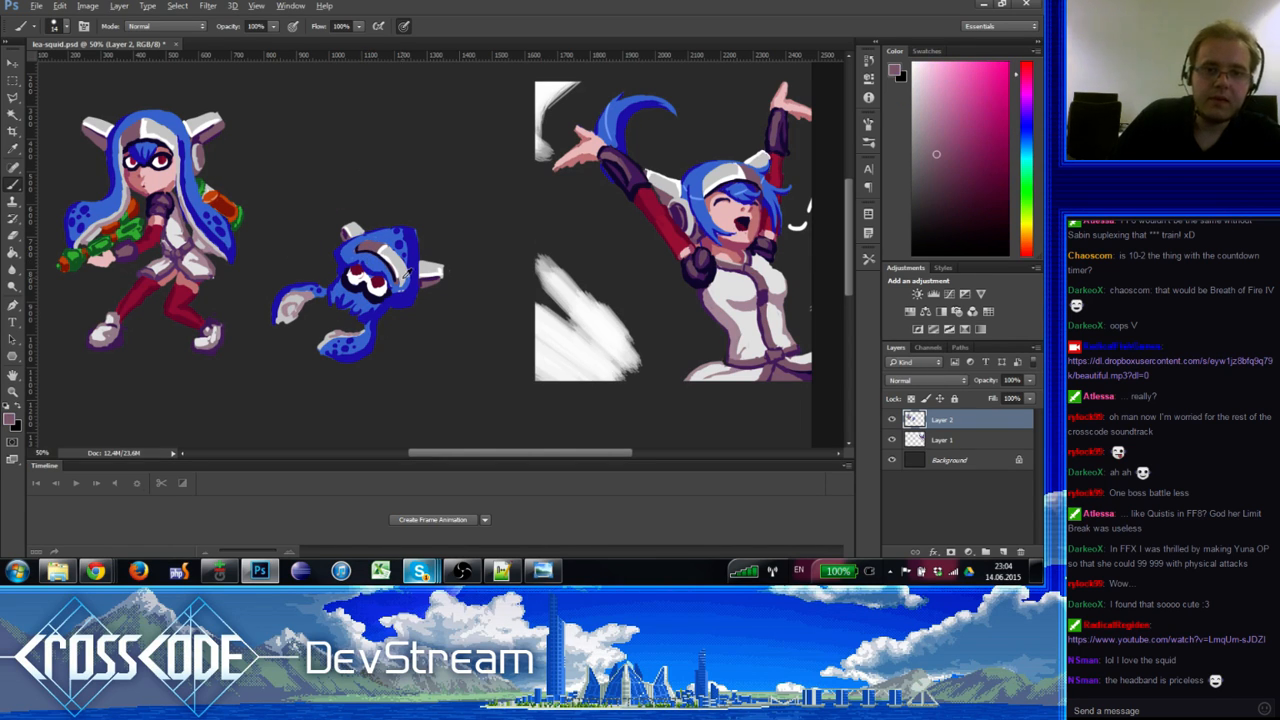
Step: Resample the headband's grey, near-white and mauve tones and fine-tune the squid's blues
alt+click(400, 287)
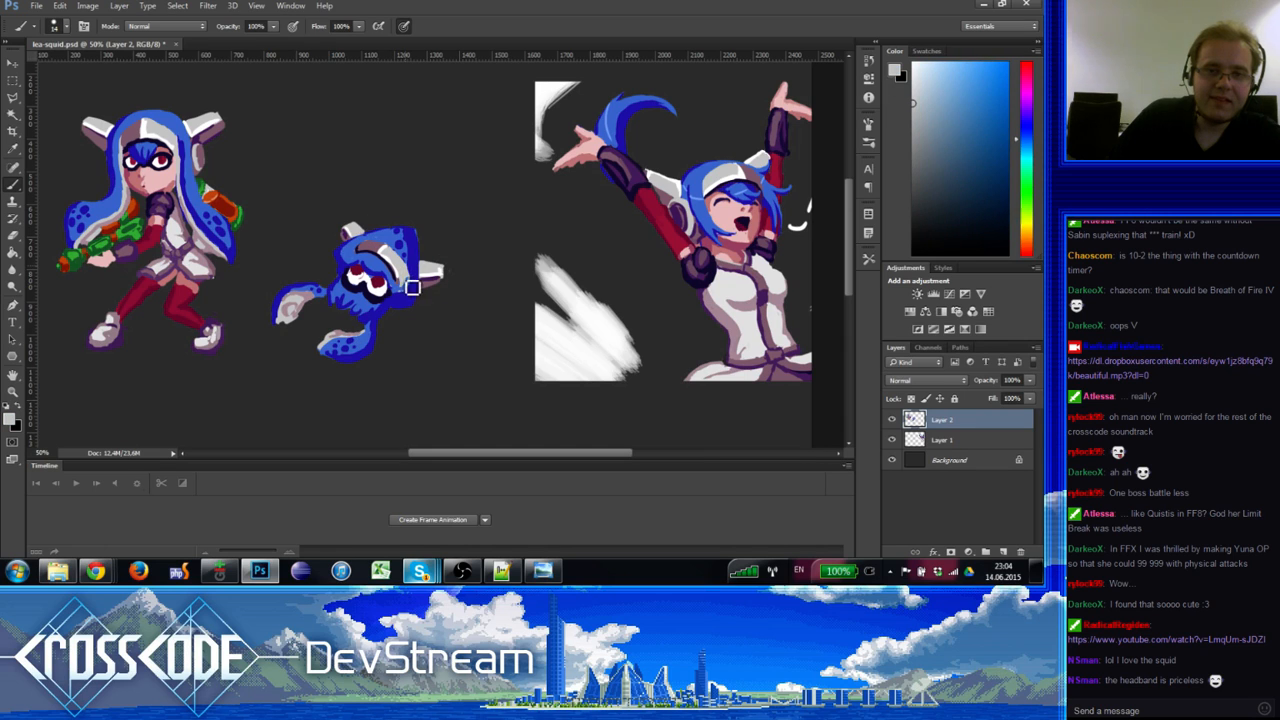
alt+click(411, 260)
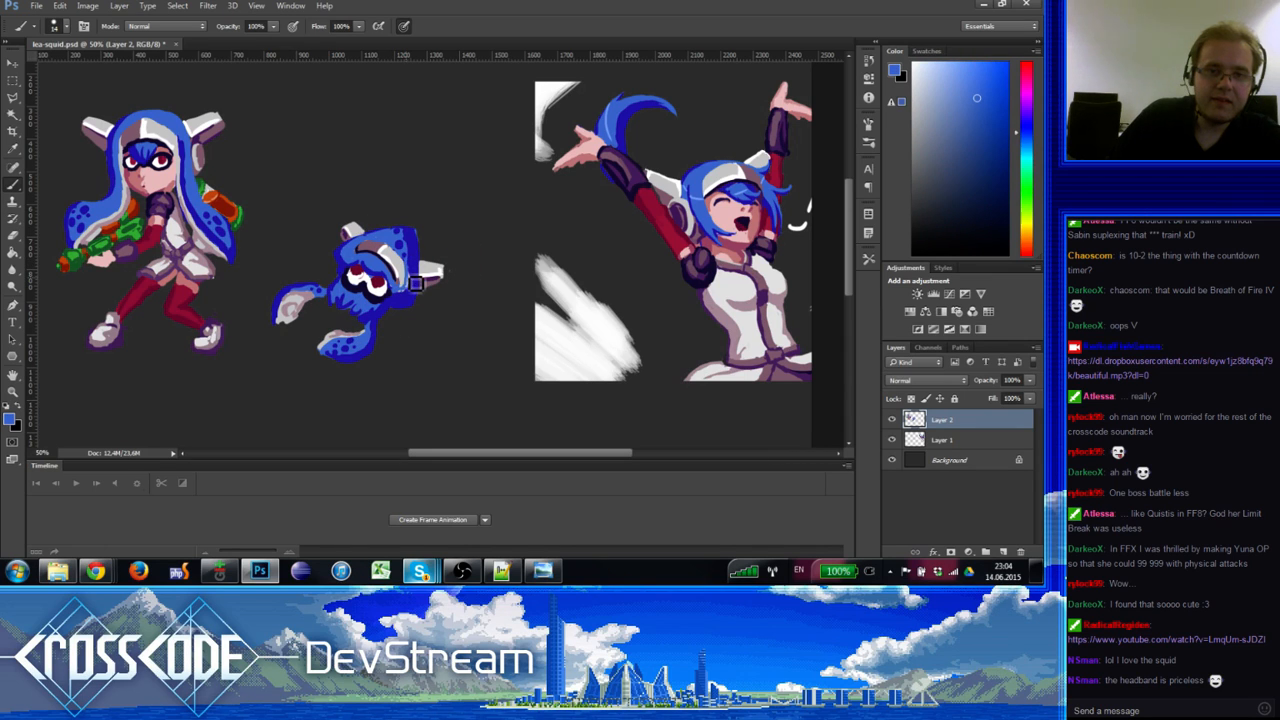
alt+click(411, 280)
alt+click(405, 257)
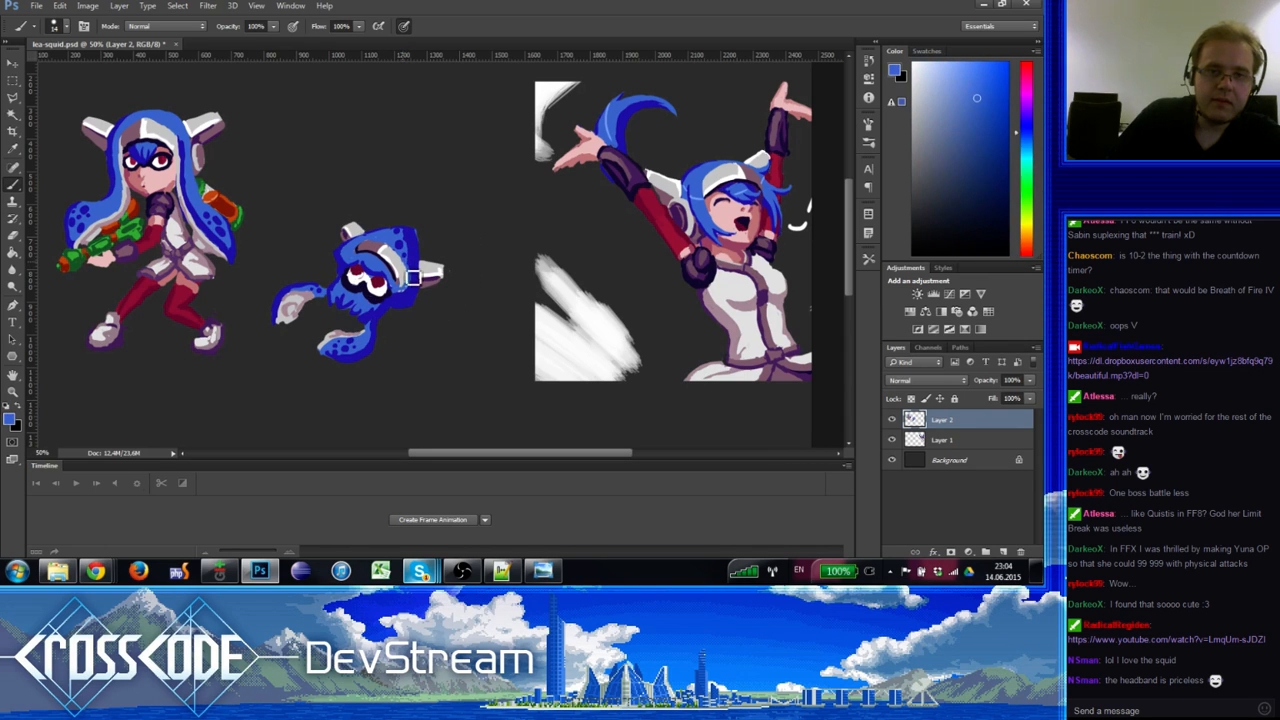
alt+click(401, 279)
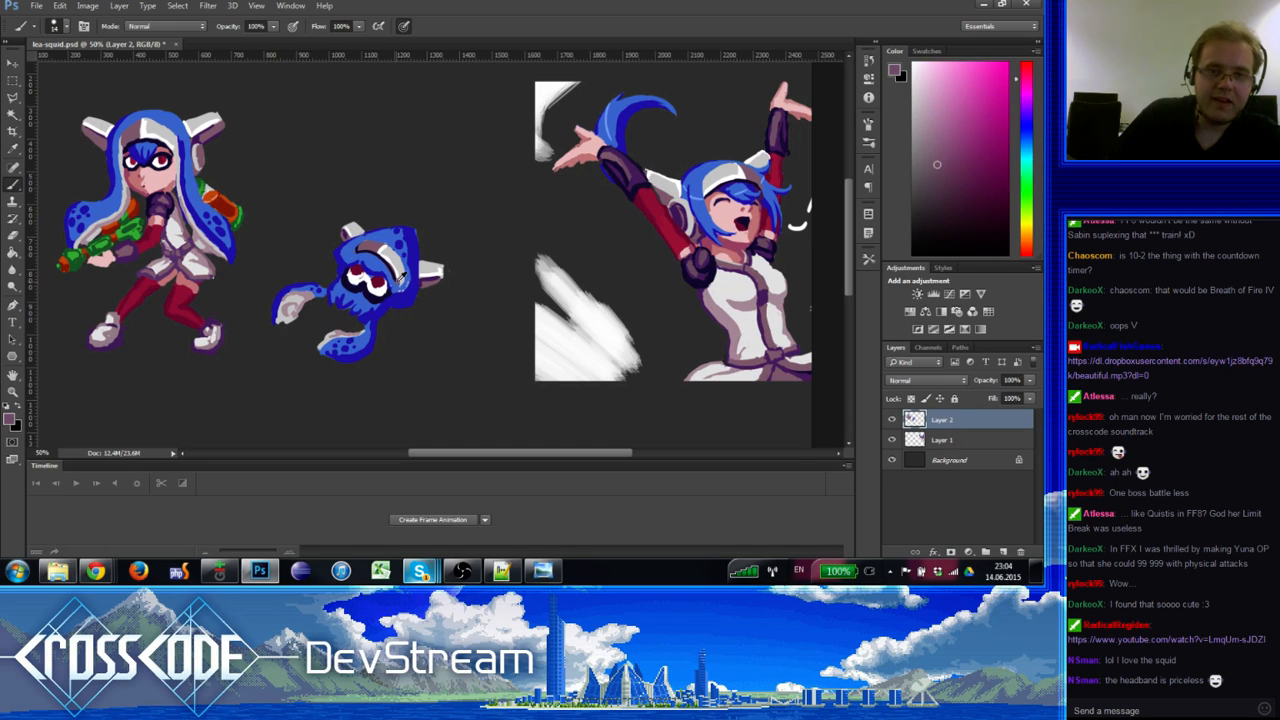
alt+click(407, 287)
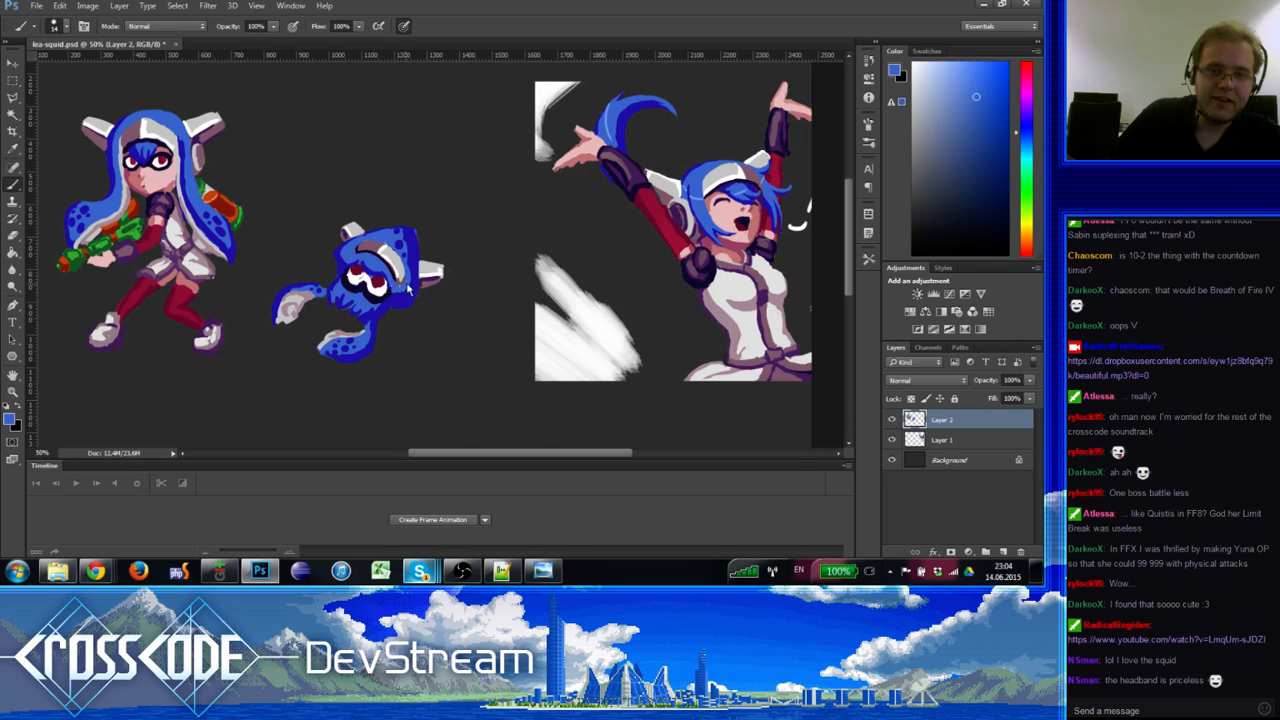
alt+click(416, 272)
alt+click(410, 266)
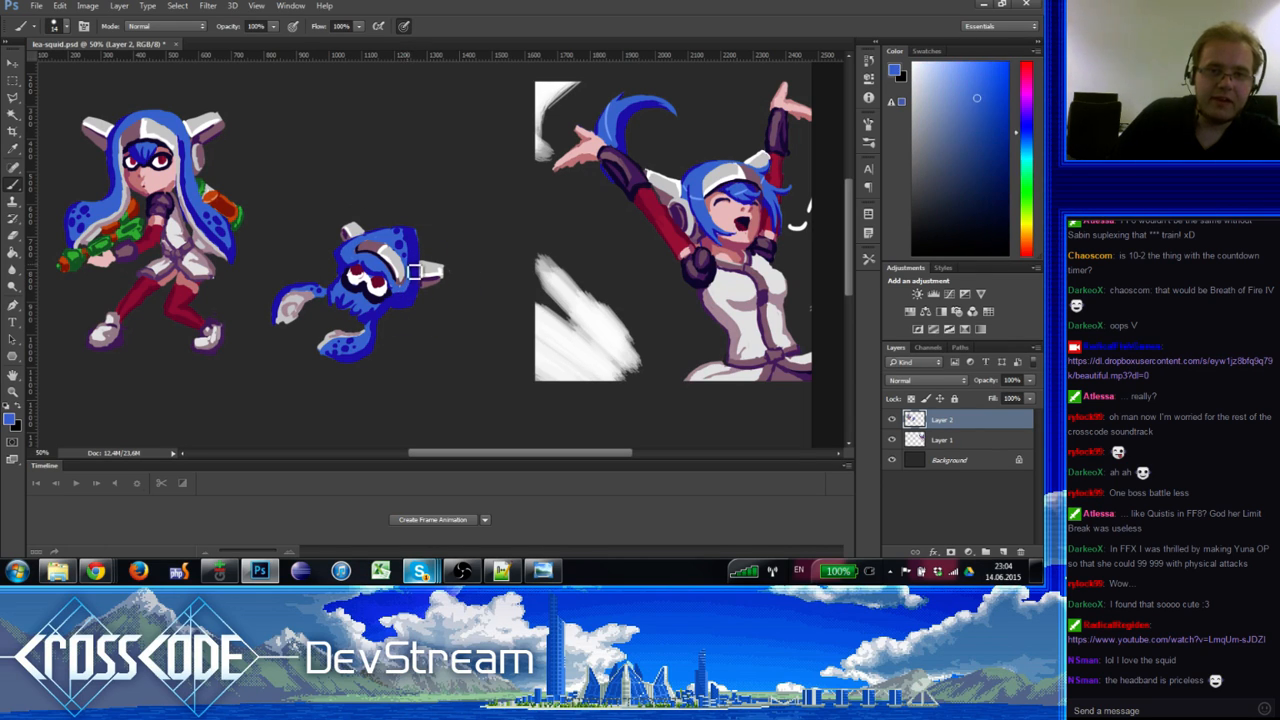
alt+click(415, 271)
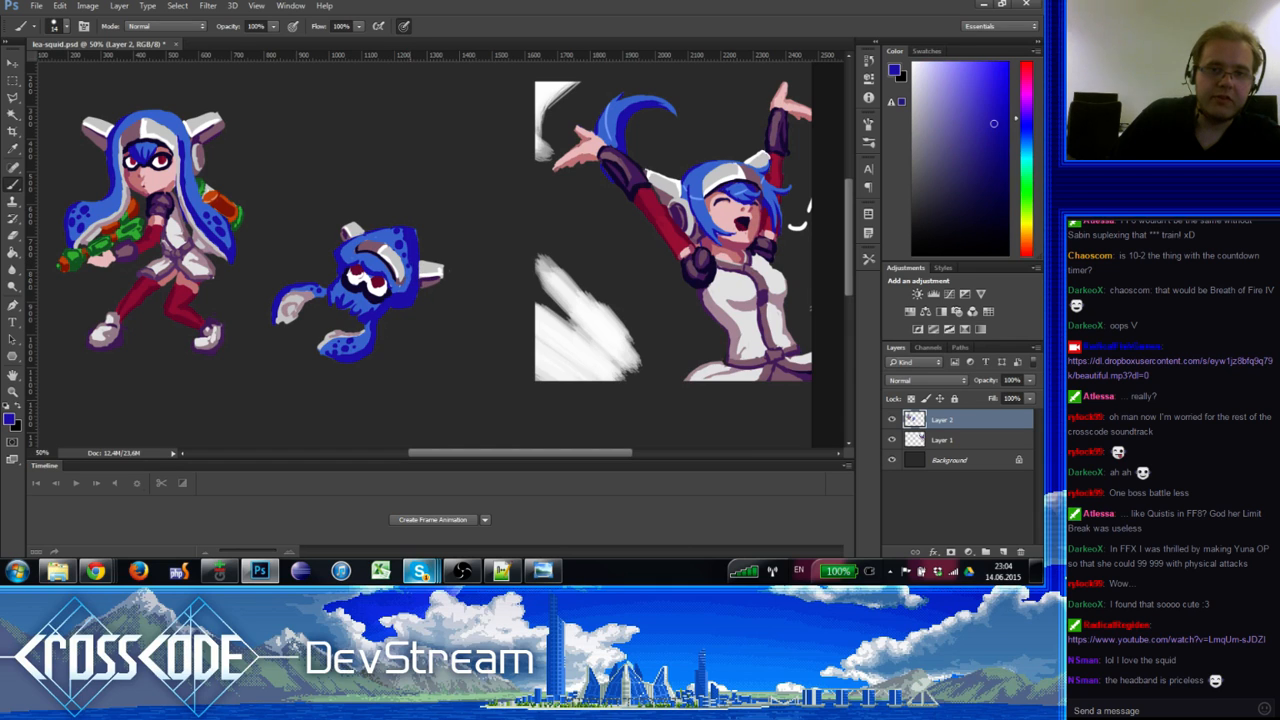
alt+click(405, 300)
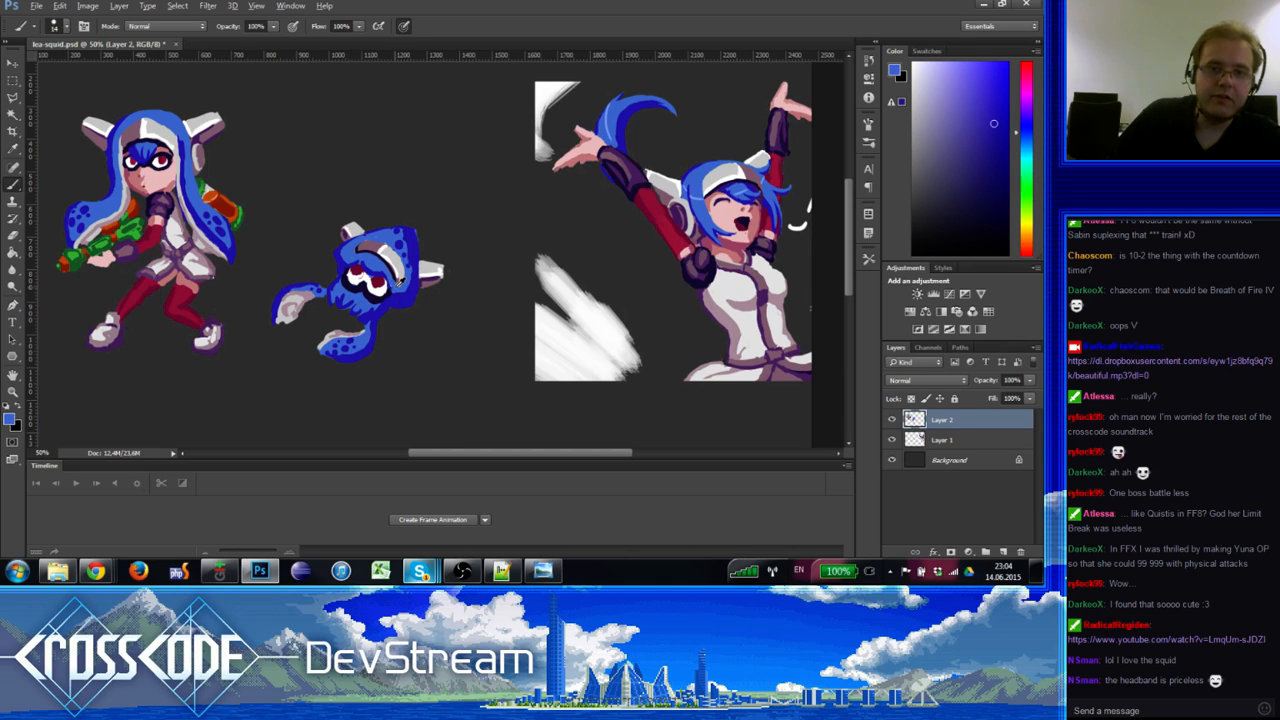
alt+click(410, 298)
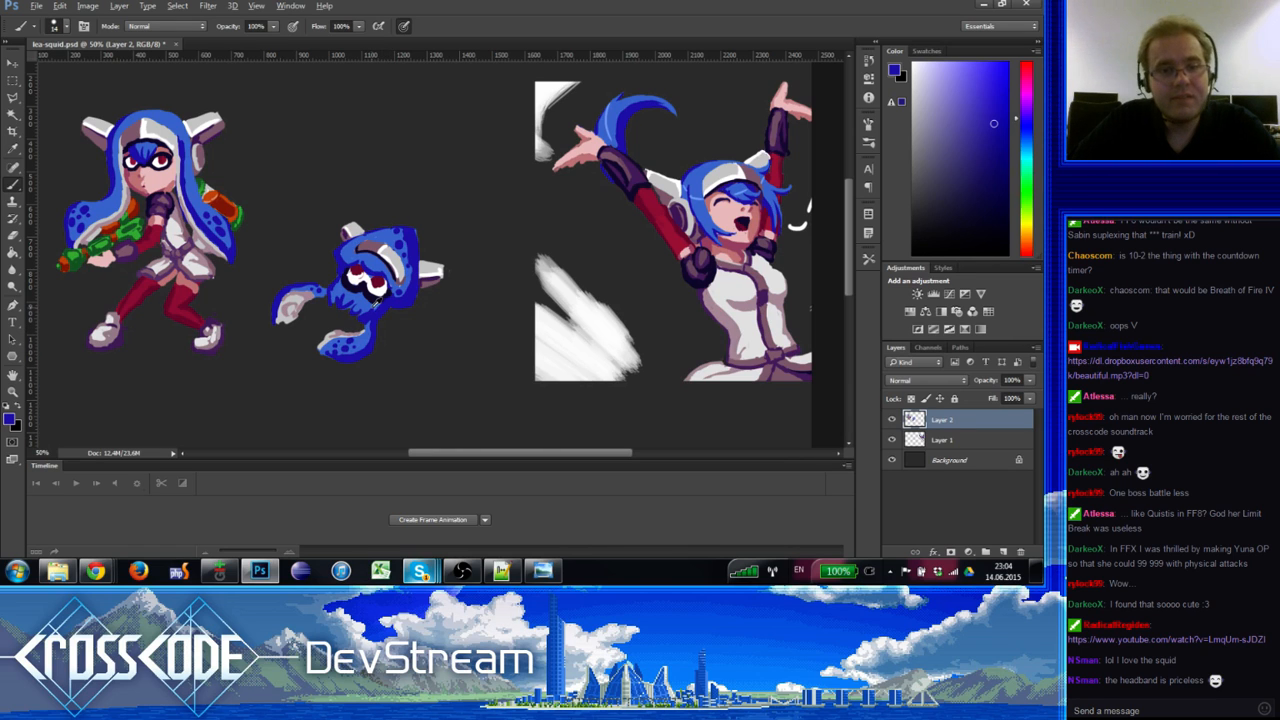
alt+click(365, 302)
alt+click(352, 312)
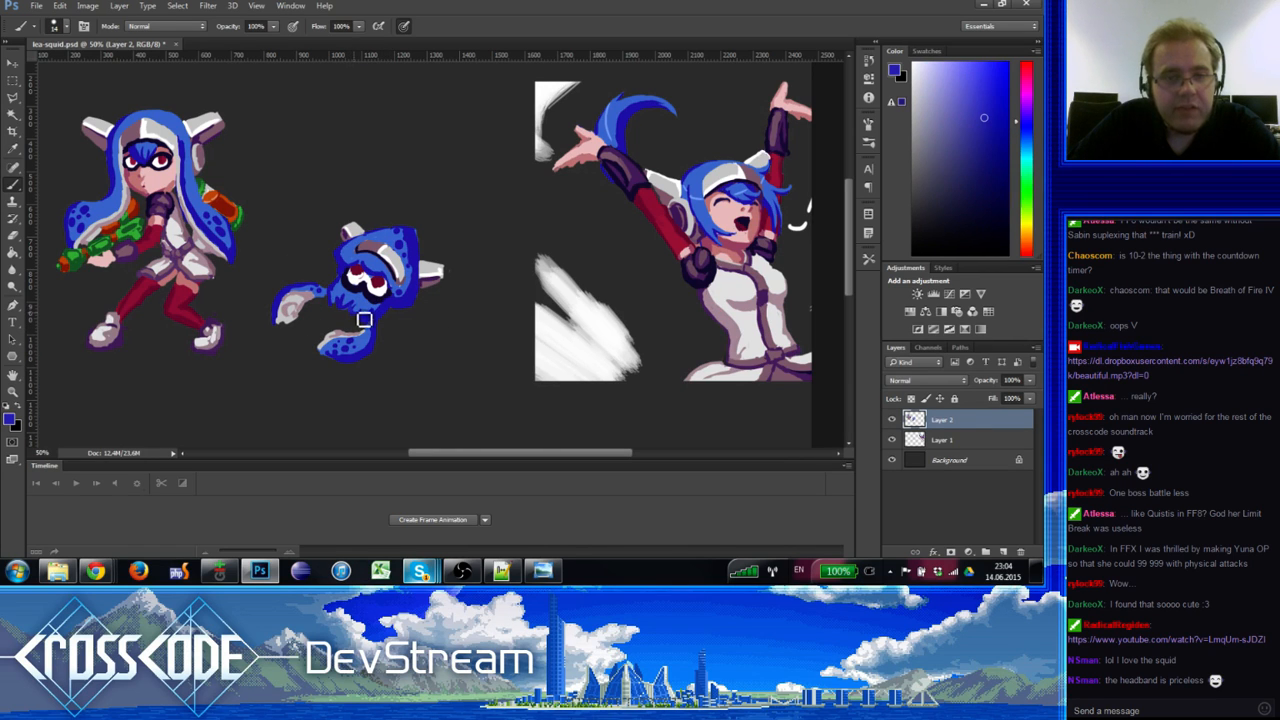
Step: Shift the view right, sample the girl's skin pinks and the squid's blues, and brush a stroke
drag(406, 336, 435, 286)
alt+click(171, 170)
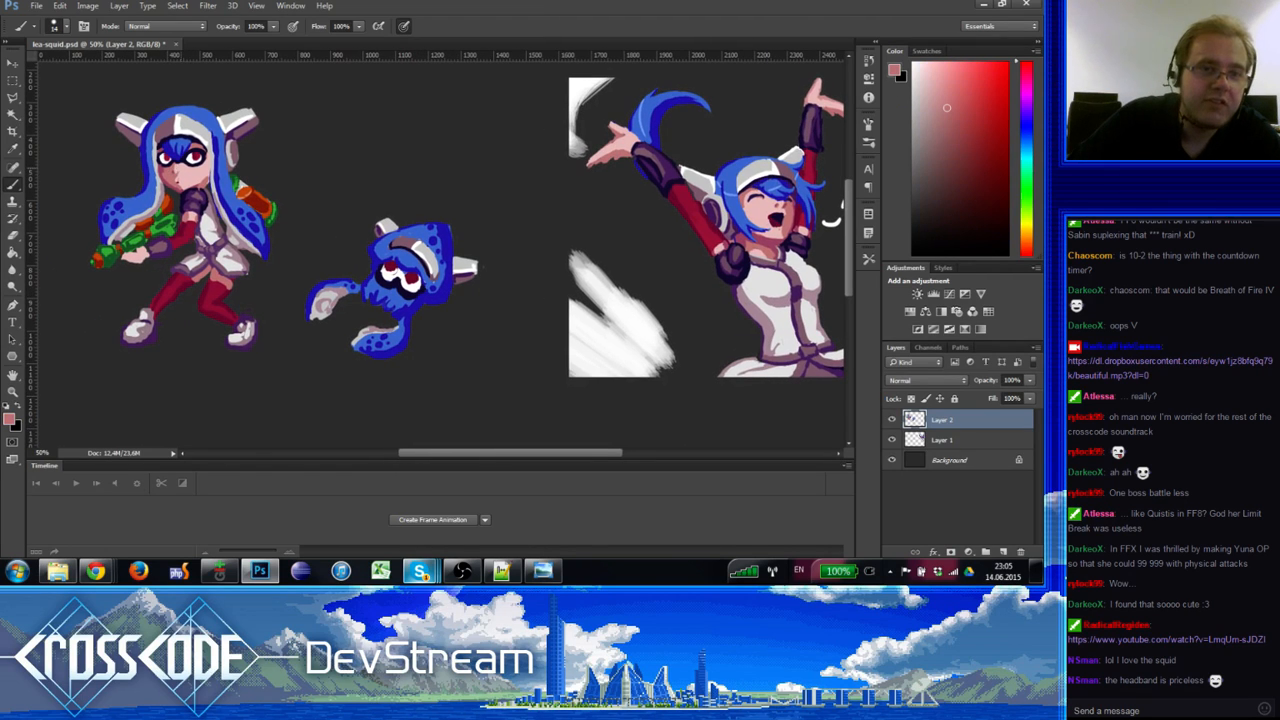
alt+click(161, 169)
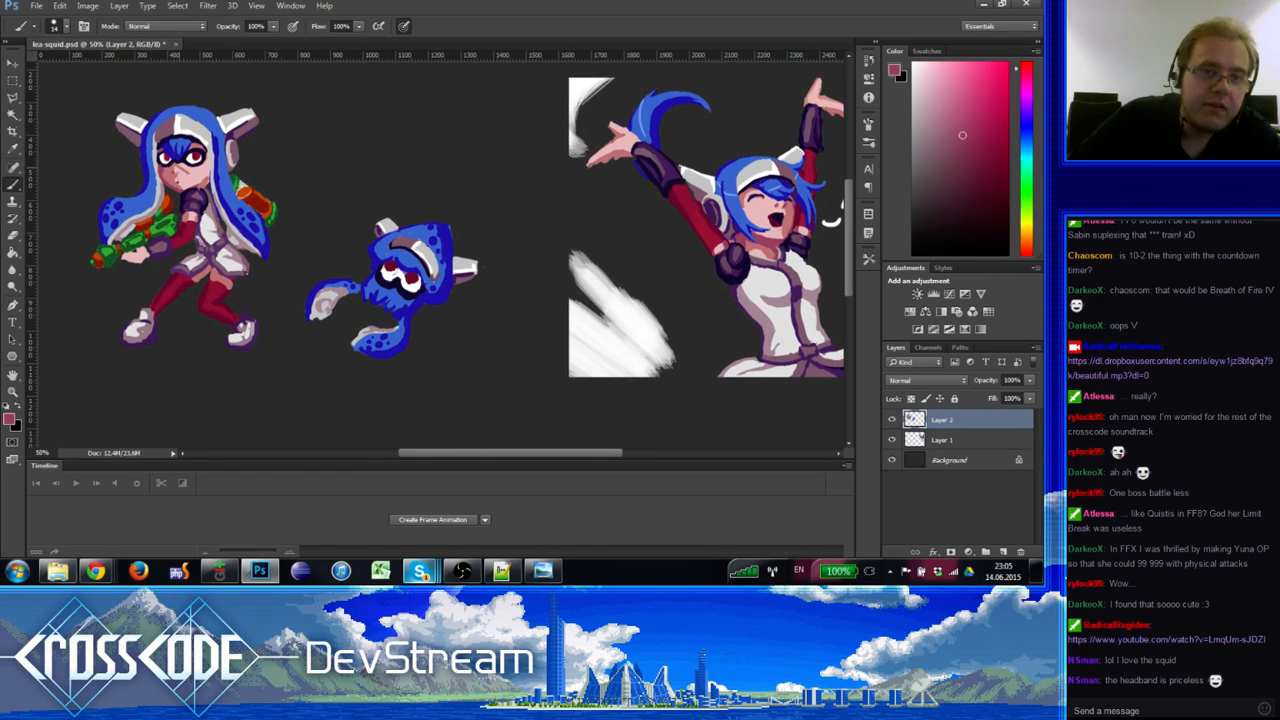
alt+click(176, 170)
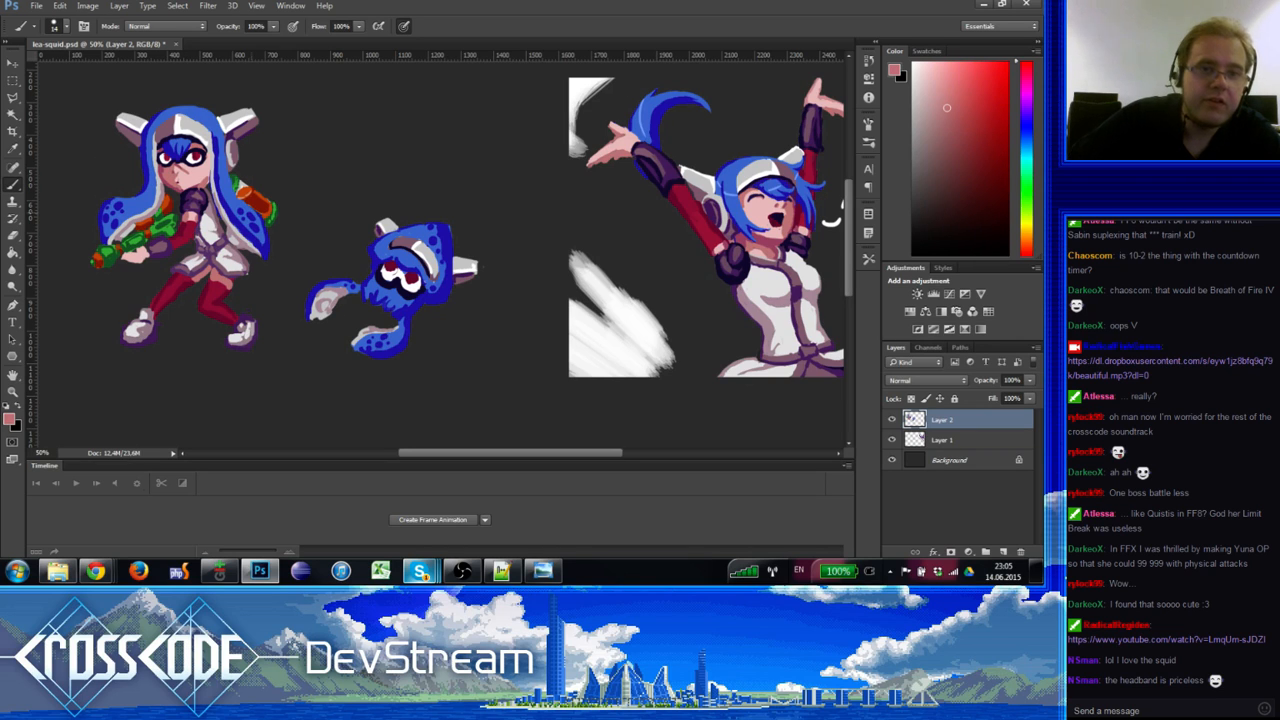
alt+click(413, 304)
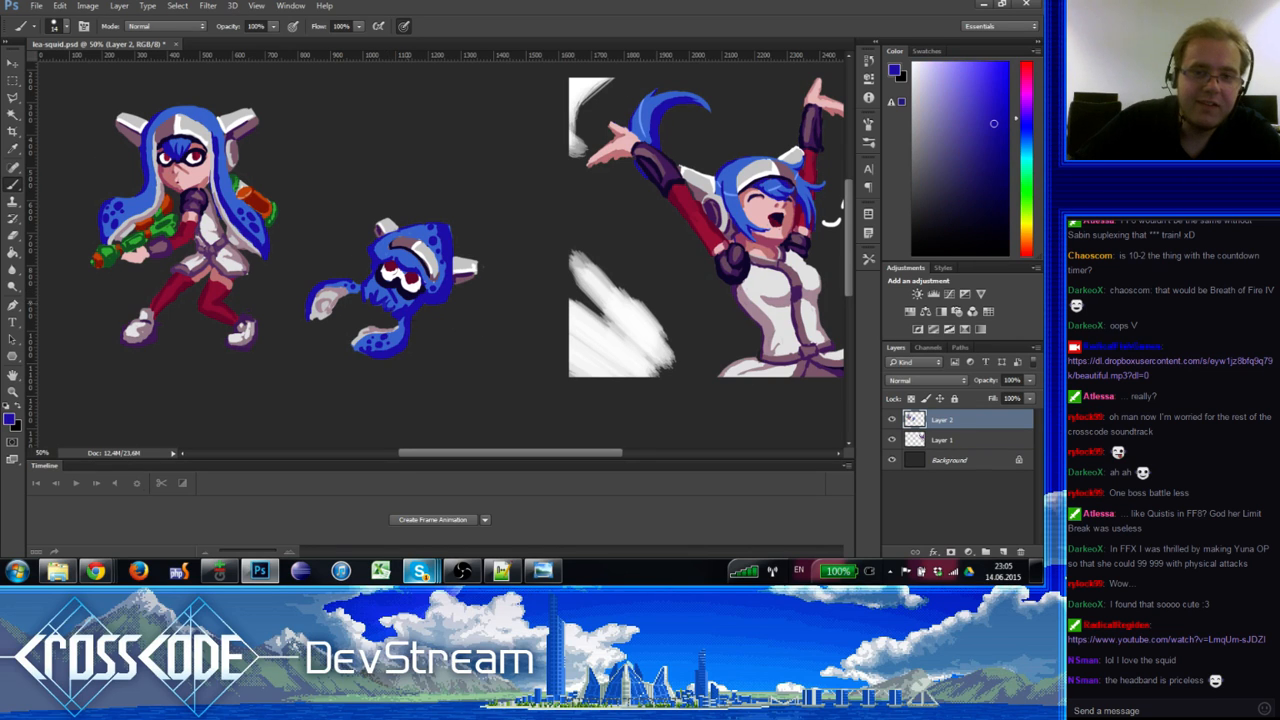
alt+click(414, 269)
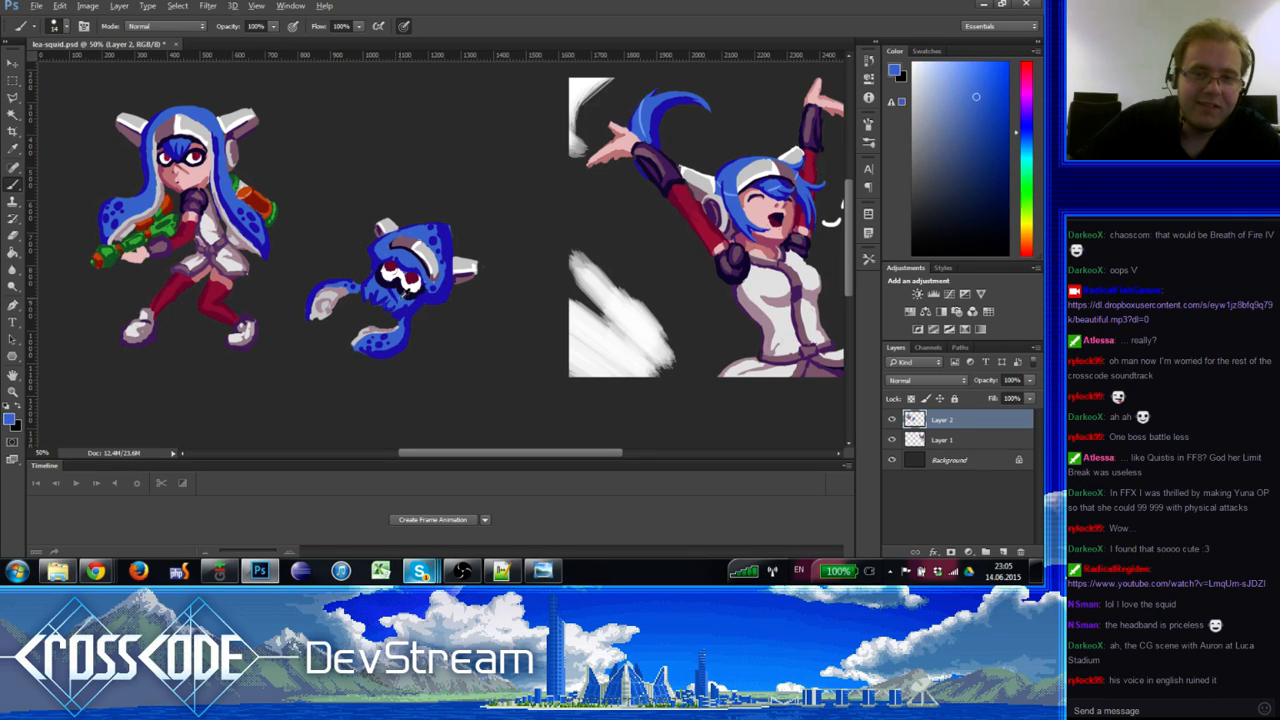
drag(408, 350, 365, 322)
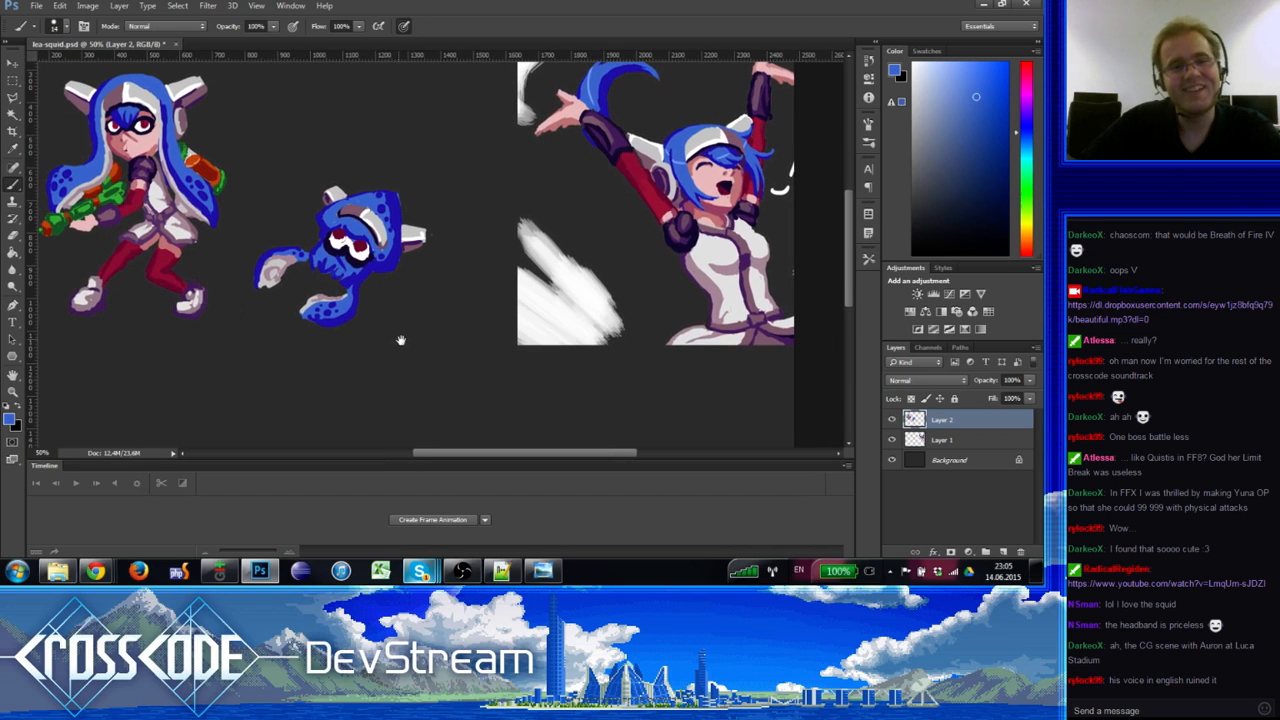
Step: Sample the squid's blue and paint over the headband's white right end
alt+click(424, 240)
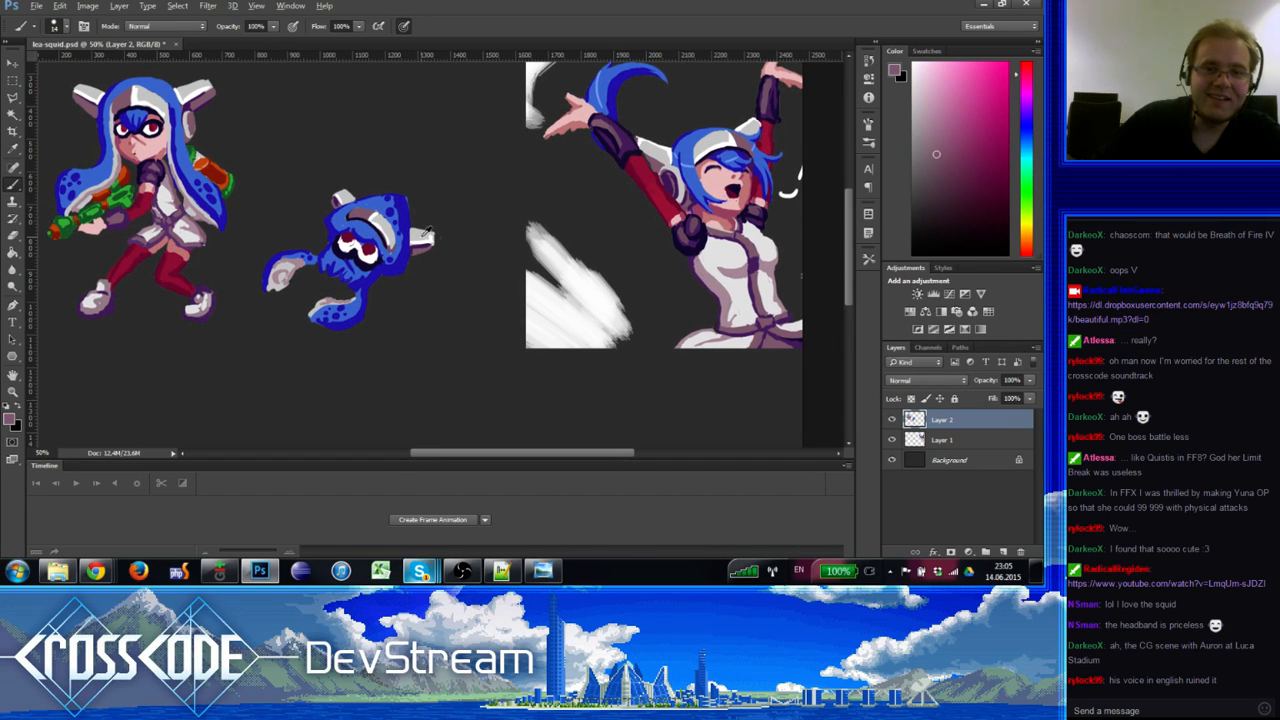
alt+click(425, 239)
key(e)
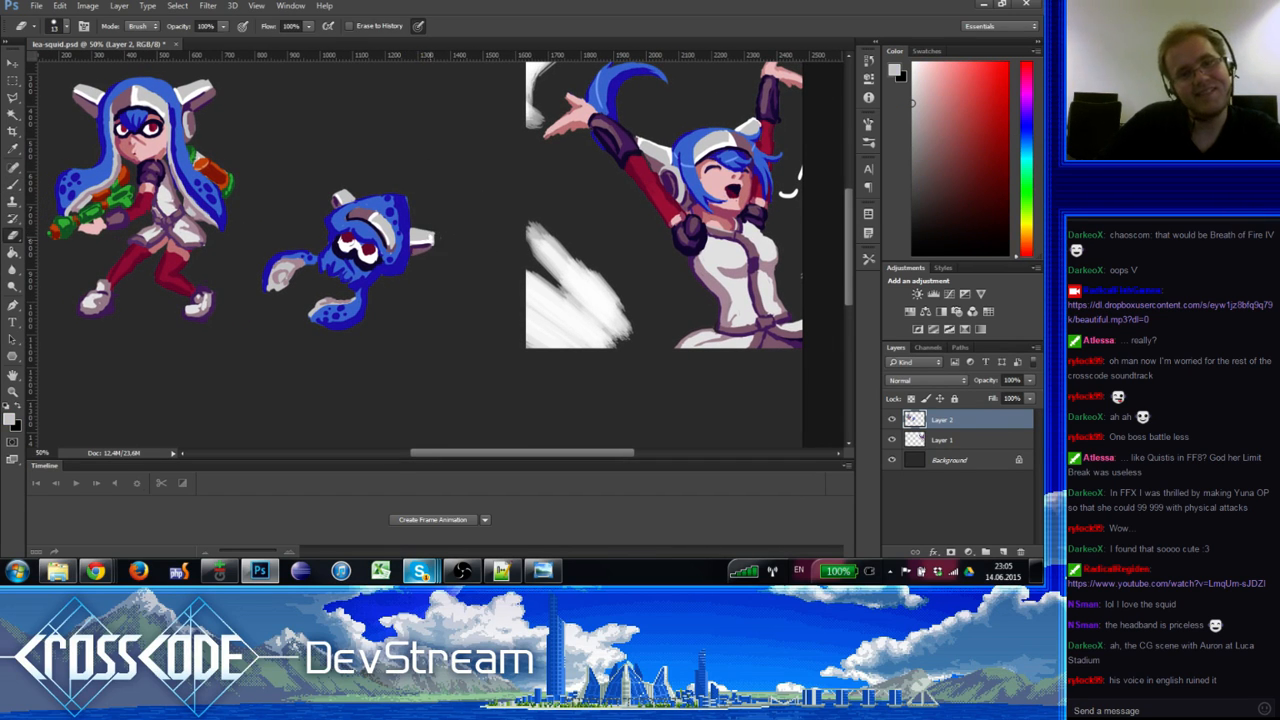
key(b)
alt+click(409, 203)
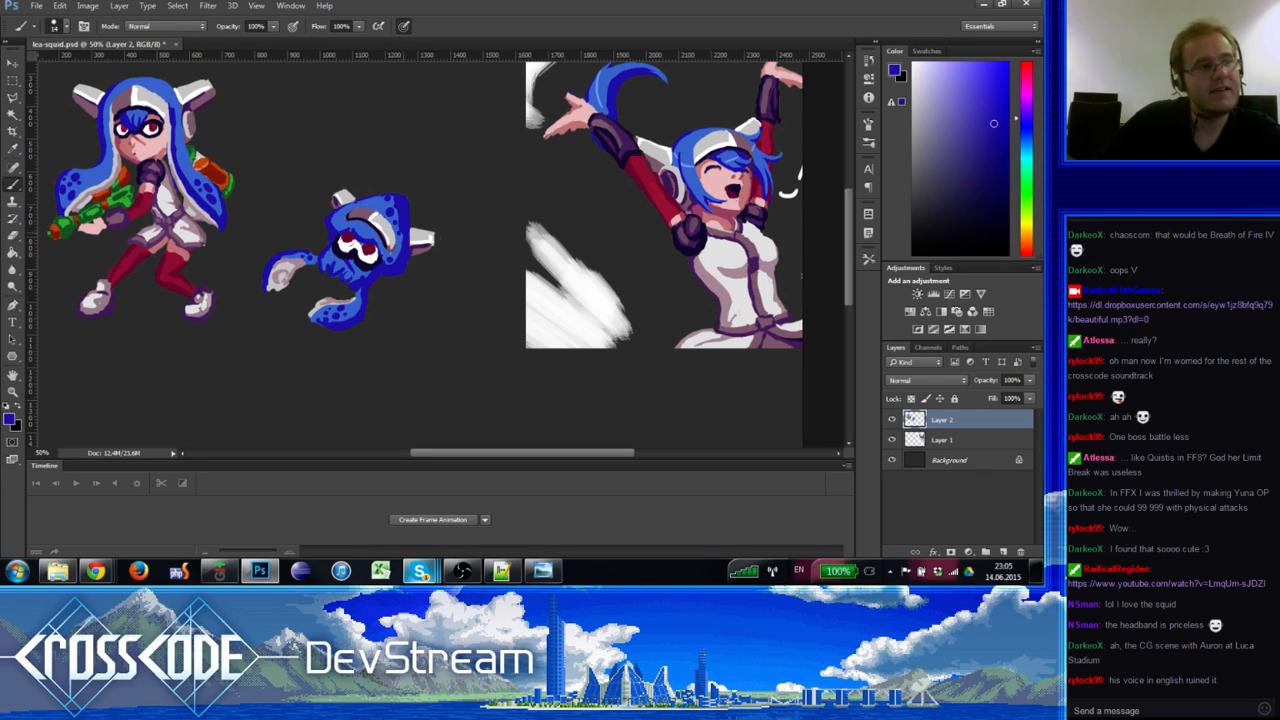
drag(386, 230, 393, 237)
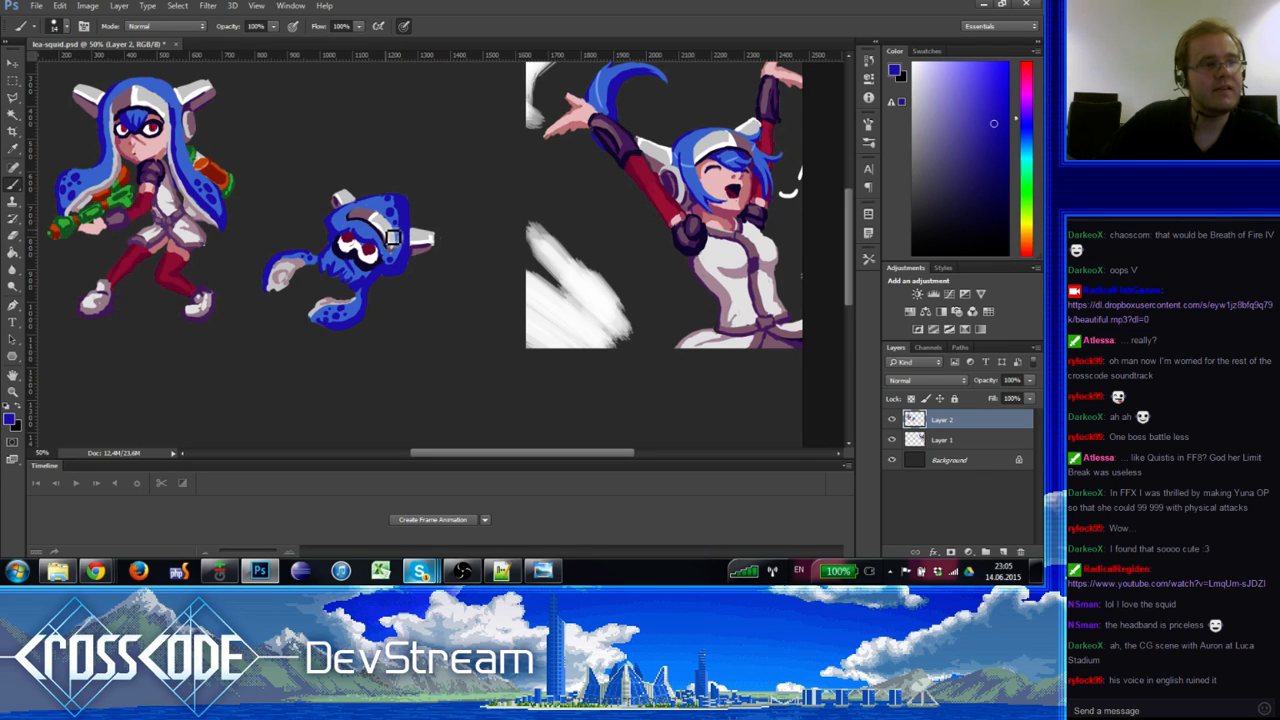
Step: Zoom the view out to 25%, then back to 33.33%
click(13, 391)
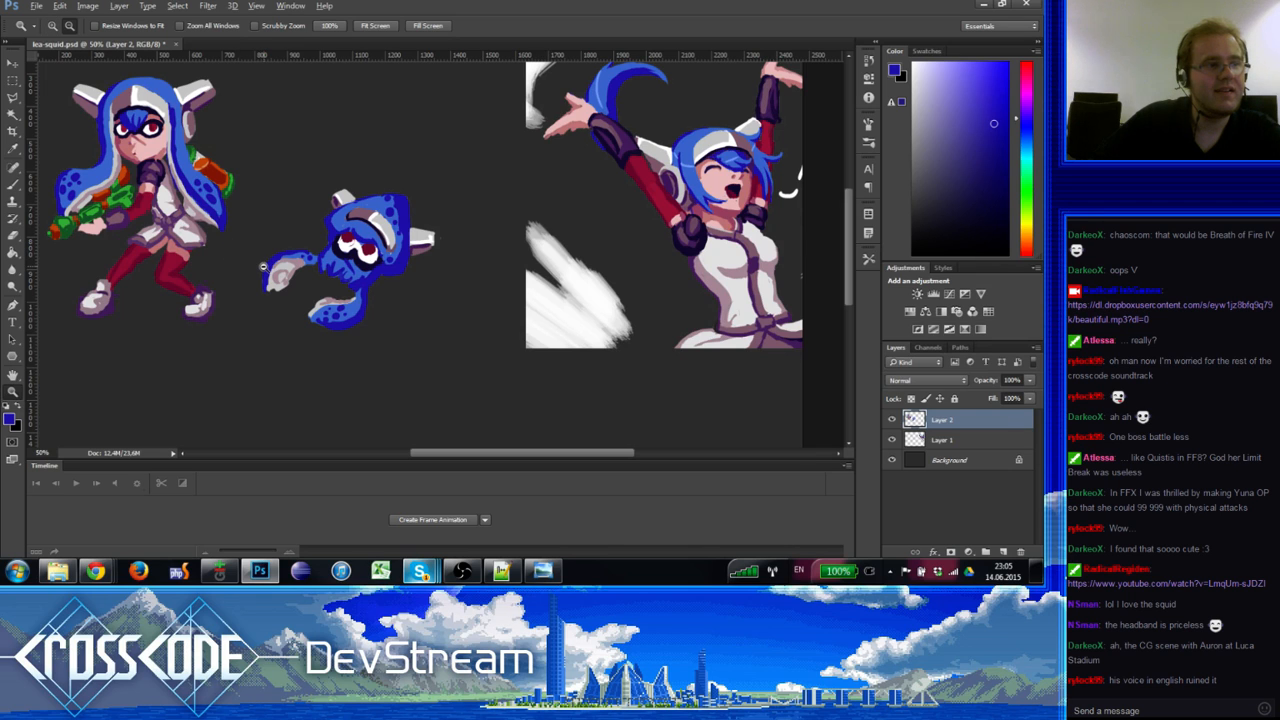
alt+click(264, 268)
alt+click(266, 266)
click(308, 263)
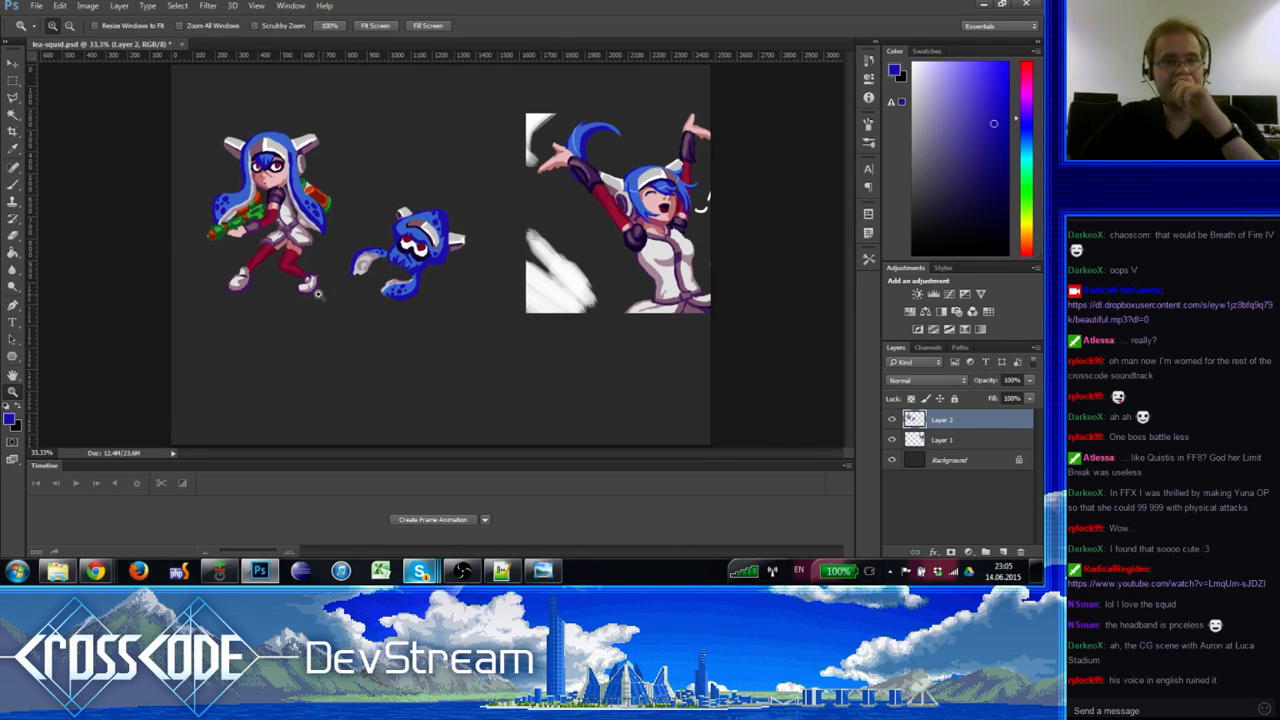
Step: Marquee the squid, nudge it slightly right and up, deselect, and start a text layer above the kid
click(312, 262)
alt+click(310, 255)
alt+click(310, 255)
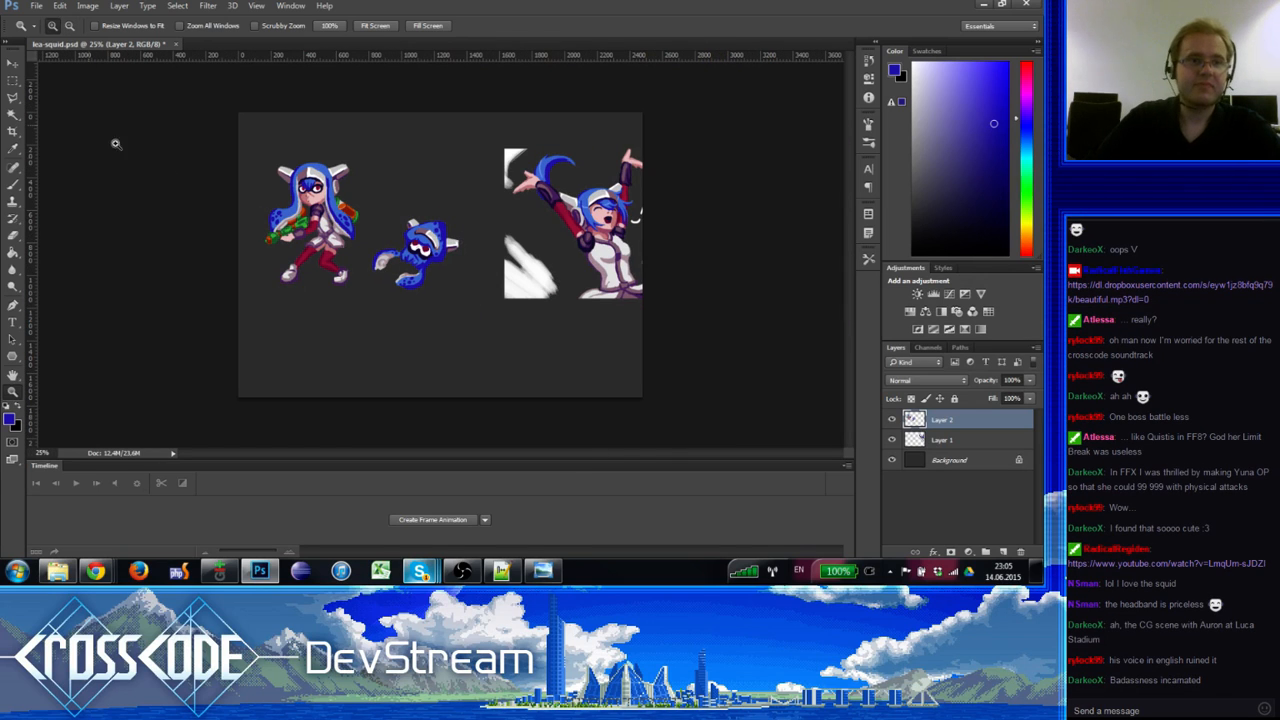
click(13, 63)
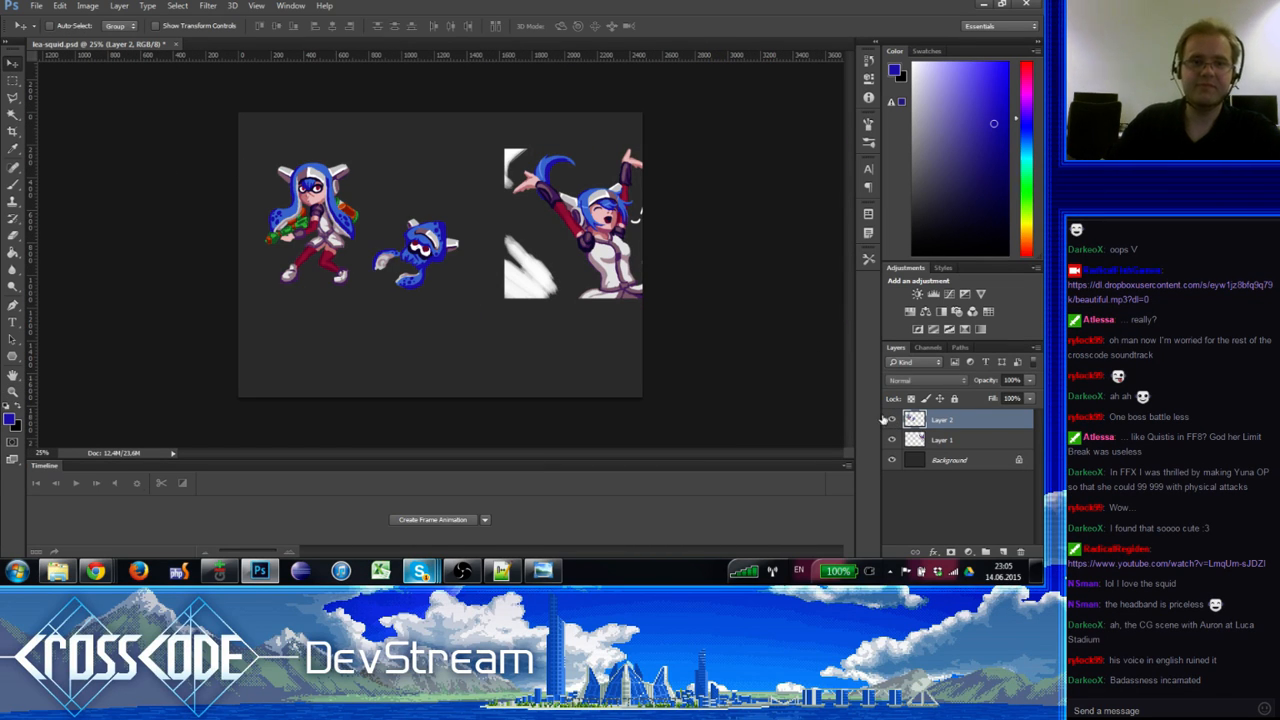
click(13, 79)
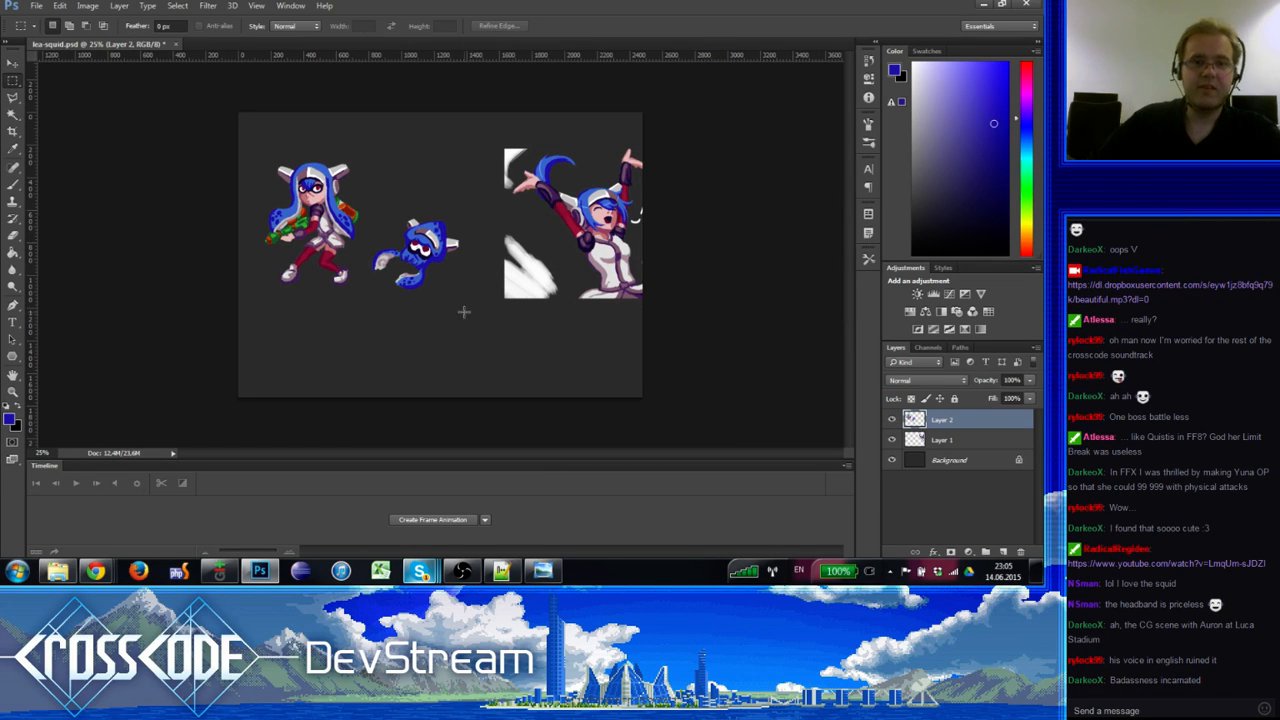
drag(469, 314, 370, 196)
drag(421, 240, 444, 239)
key(ctrl+d)
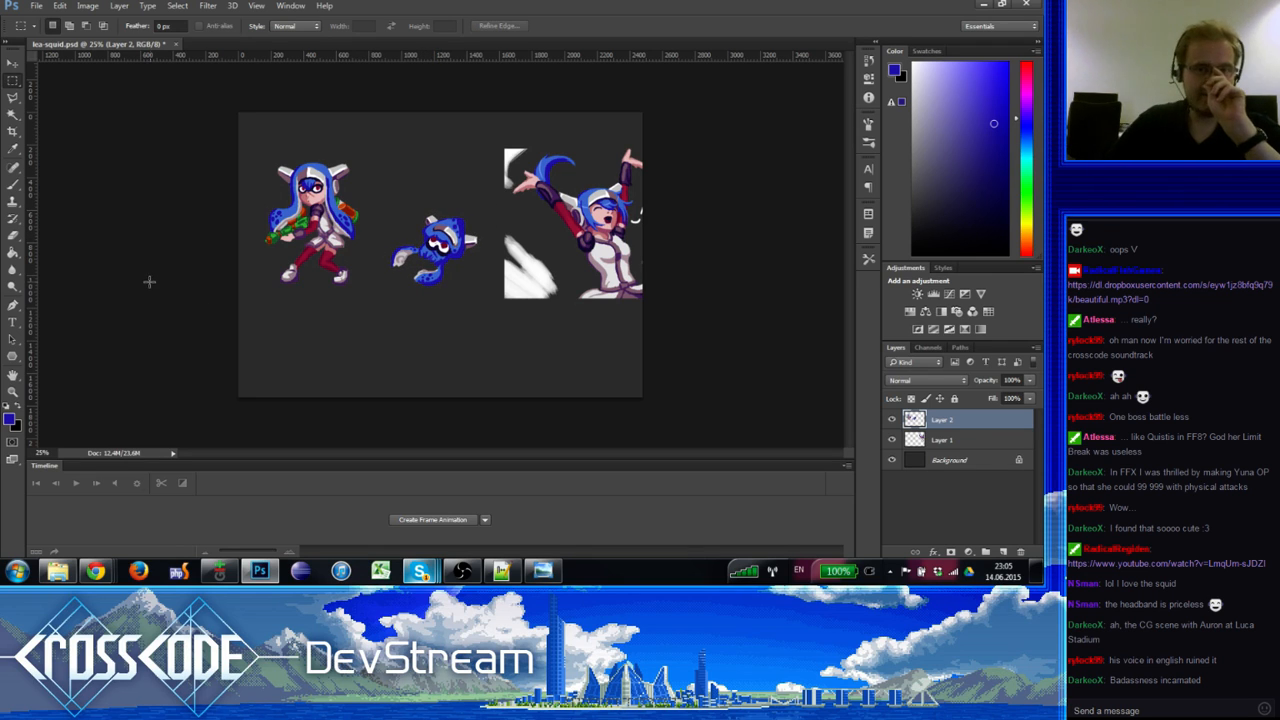
click(13, 322)
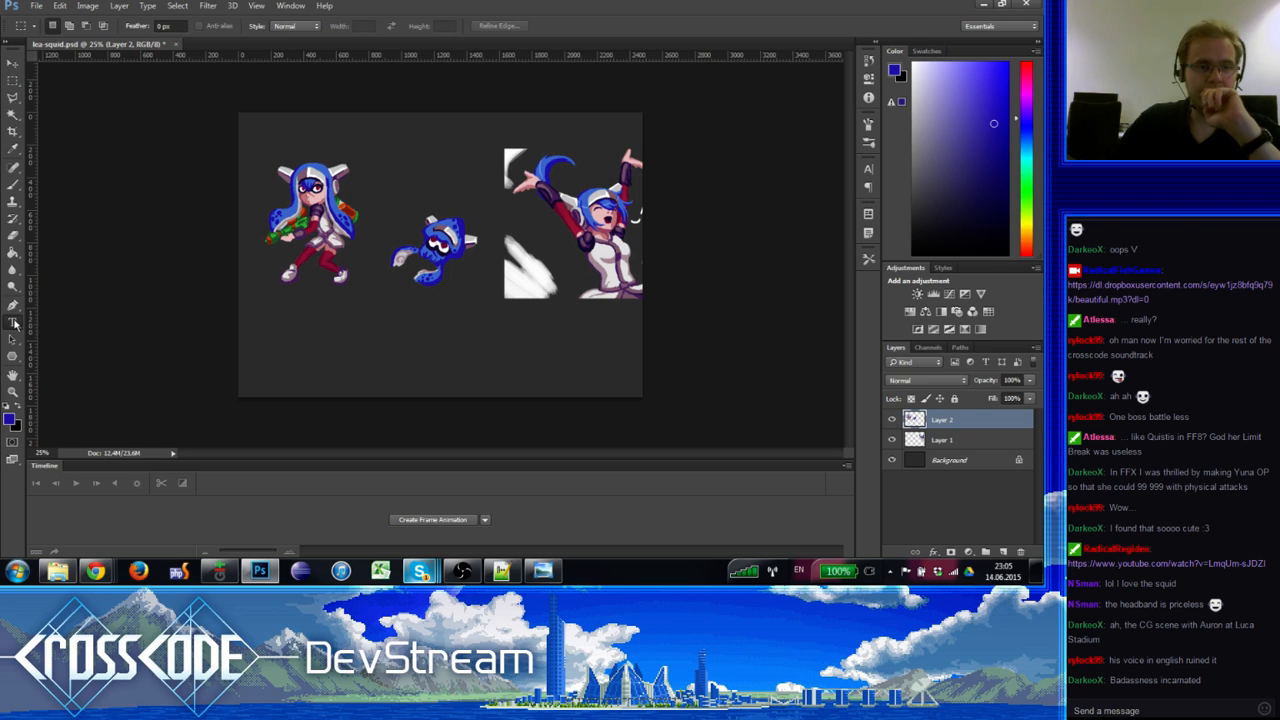
click(283, 157)
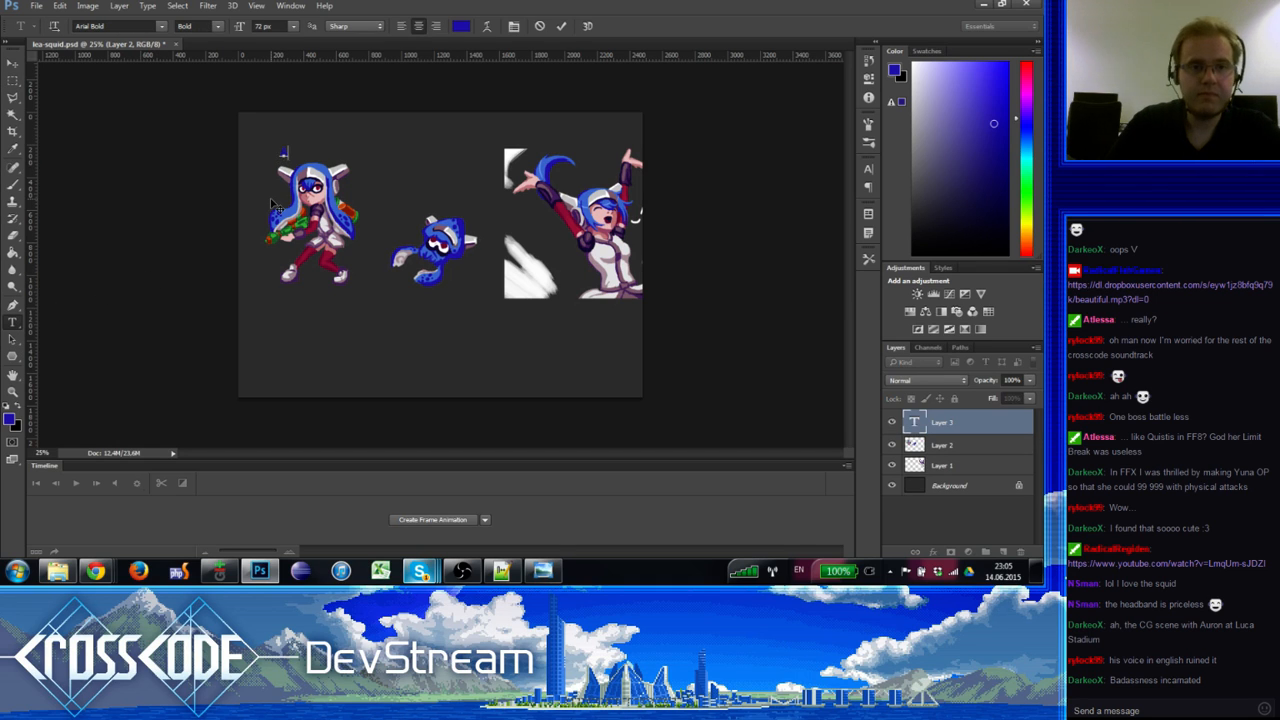
Step: Colour the A KID label white (#ffffff), raise it above the kid, and place a duplicate over the squid
text(so)
key(ctrl+a)
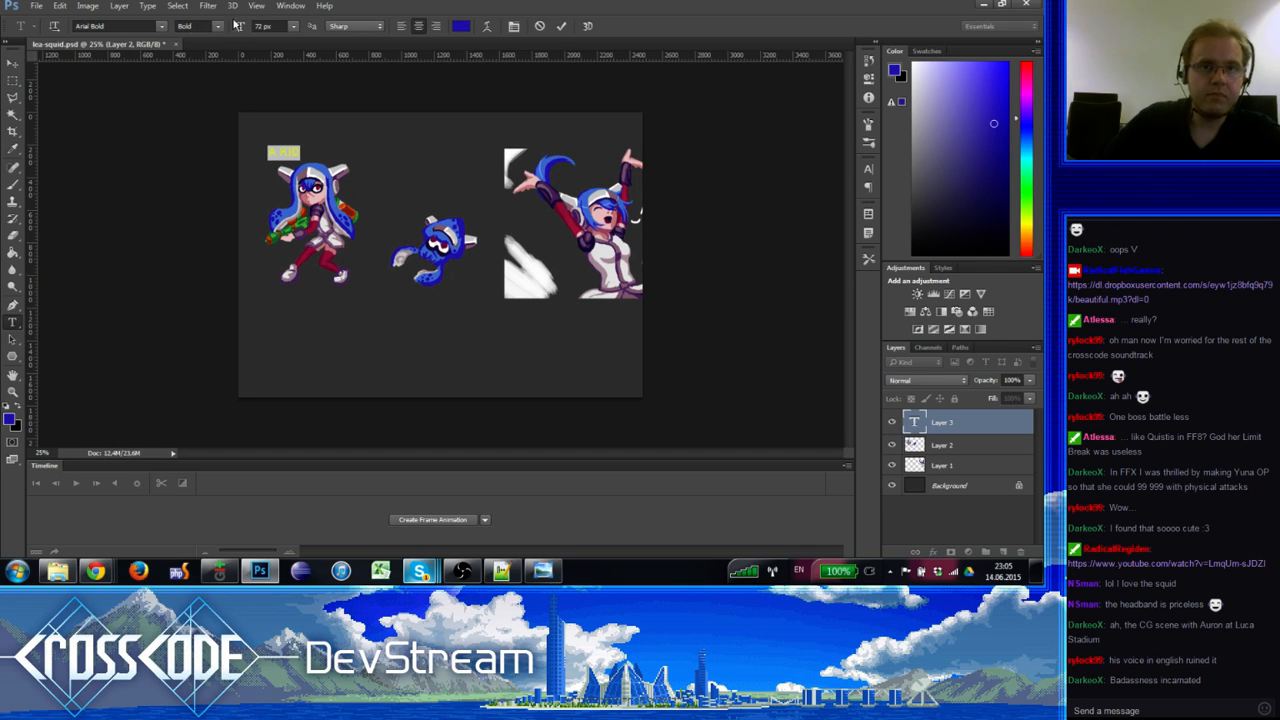
click(460, 27)
text(ffffff)
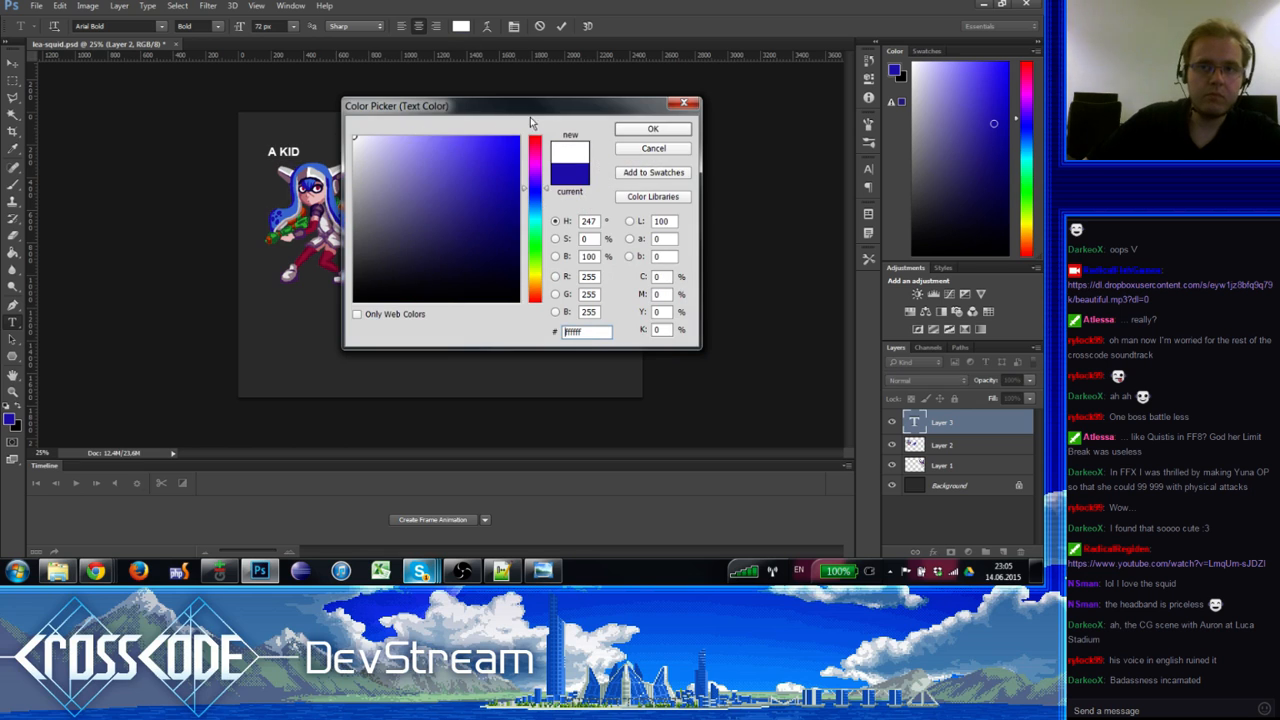
click(643, 131)
click(13, 64)
drag(329, 169, 354, 165)
drag(909, 426, 1003, 551)
drag(357, 197, 475, 197)
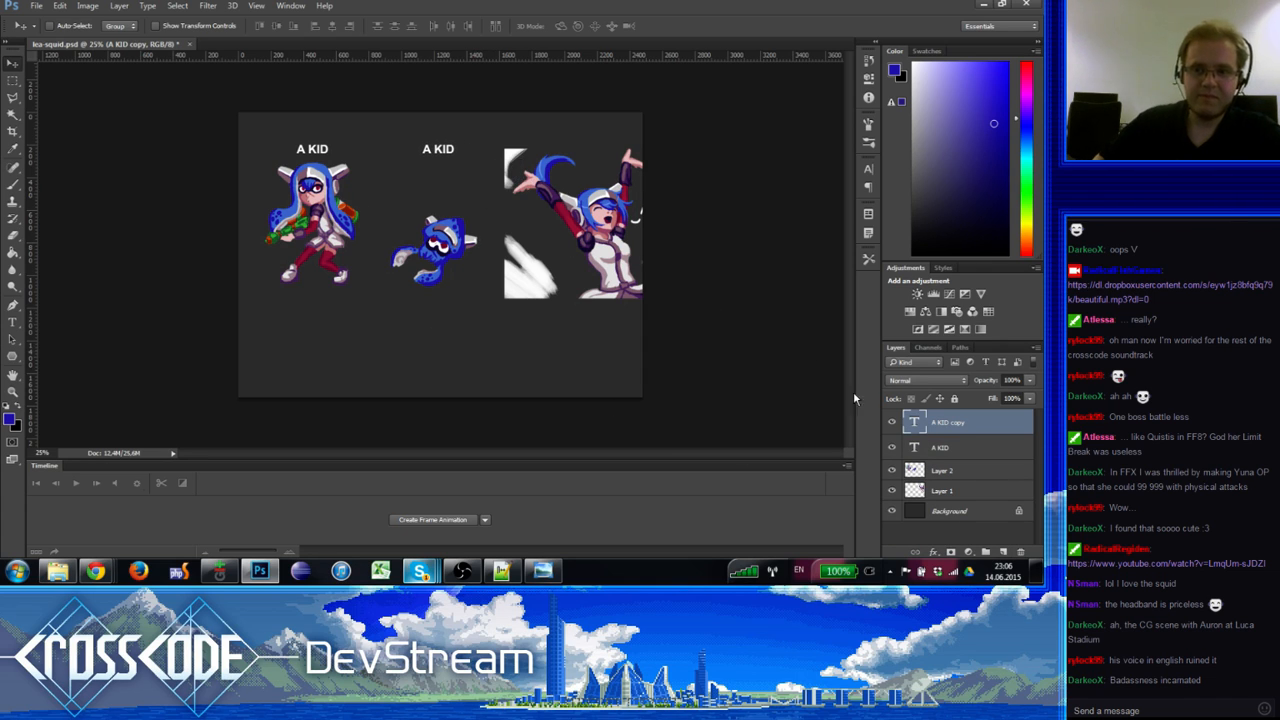
Step: Retype the copied caption above the squid as 'A SQUID'
double_click(912, 424)
text(A )
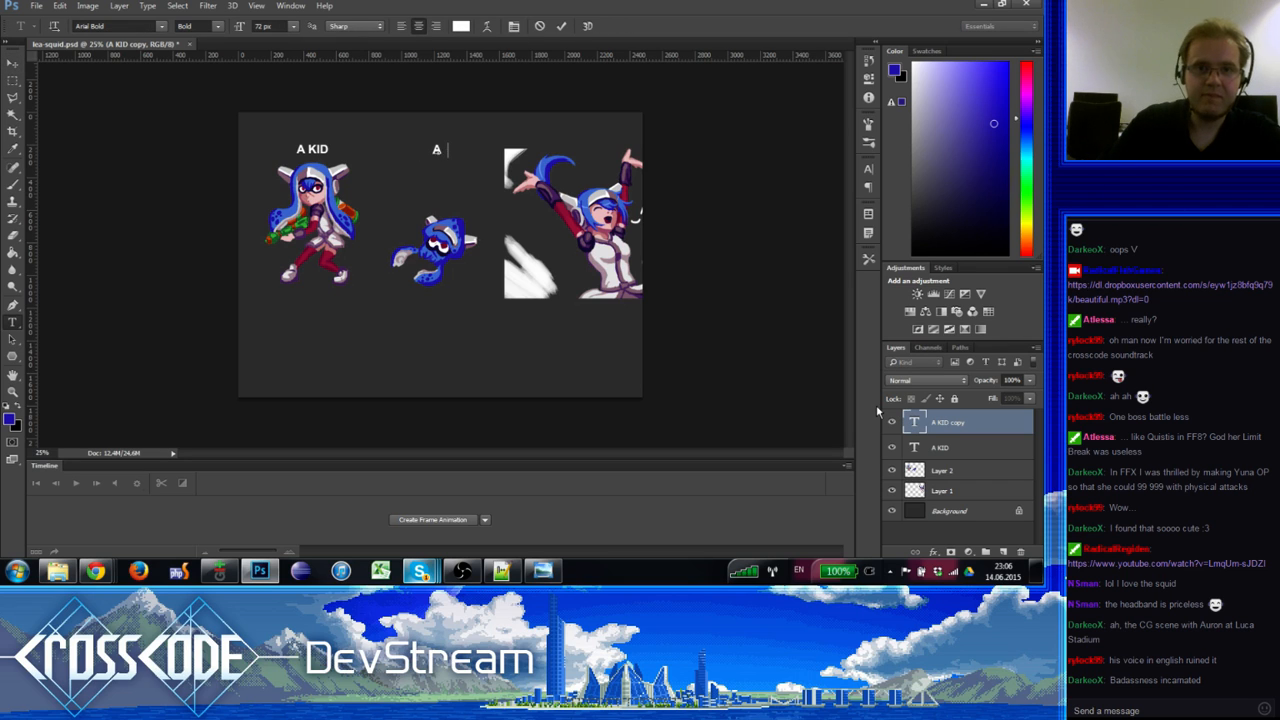
text(SQUID)
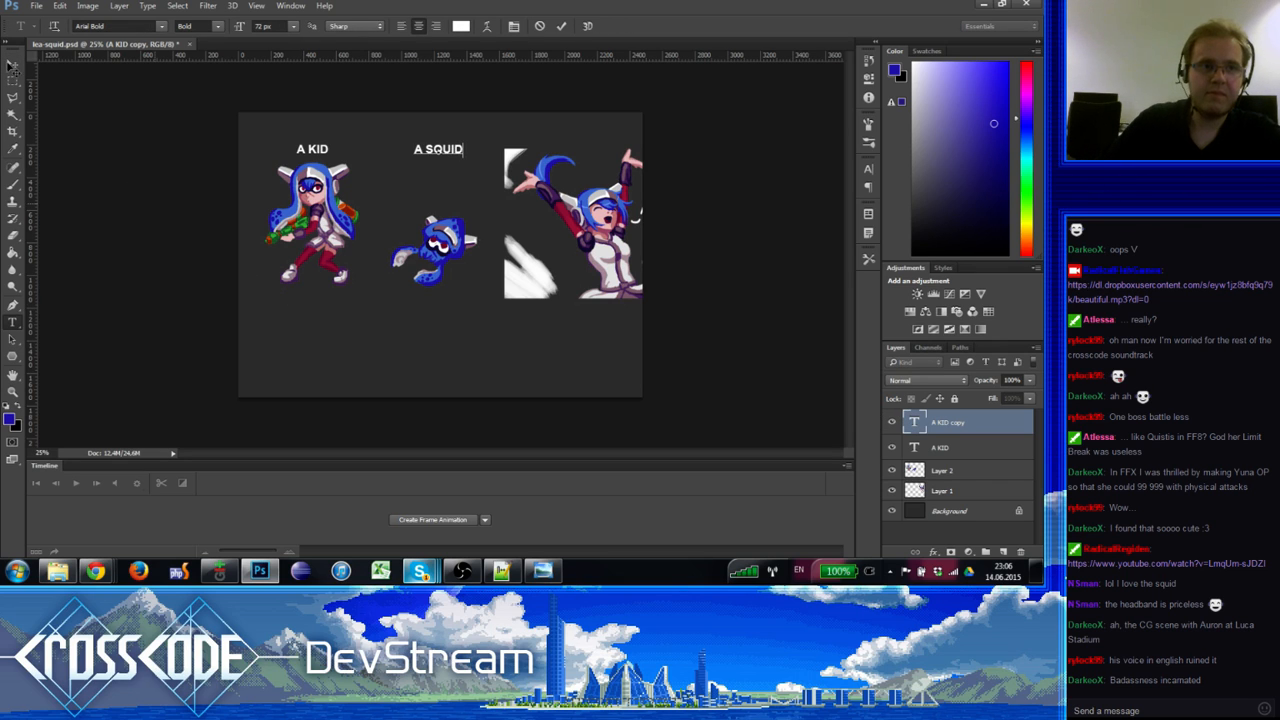
click(12, 64)
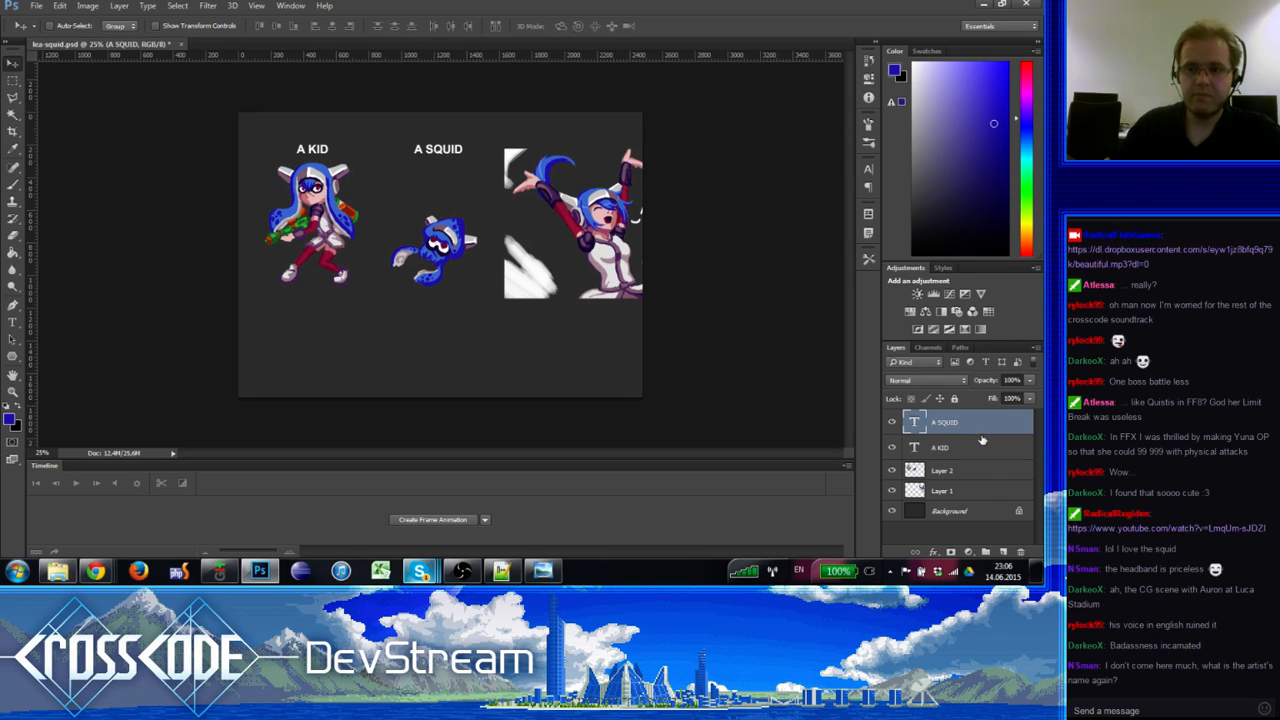
Step: Duplicate the A KID label, place it beneath the kid, and retype it as 'NOW'
drag(982, 440, 1000, 549)
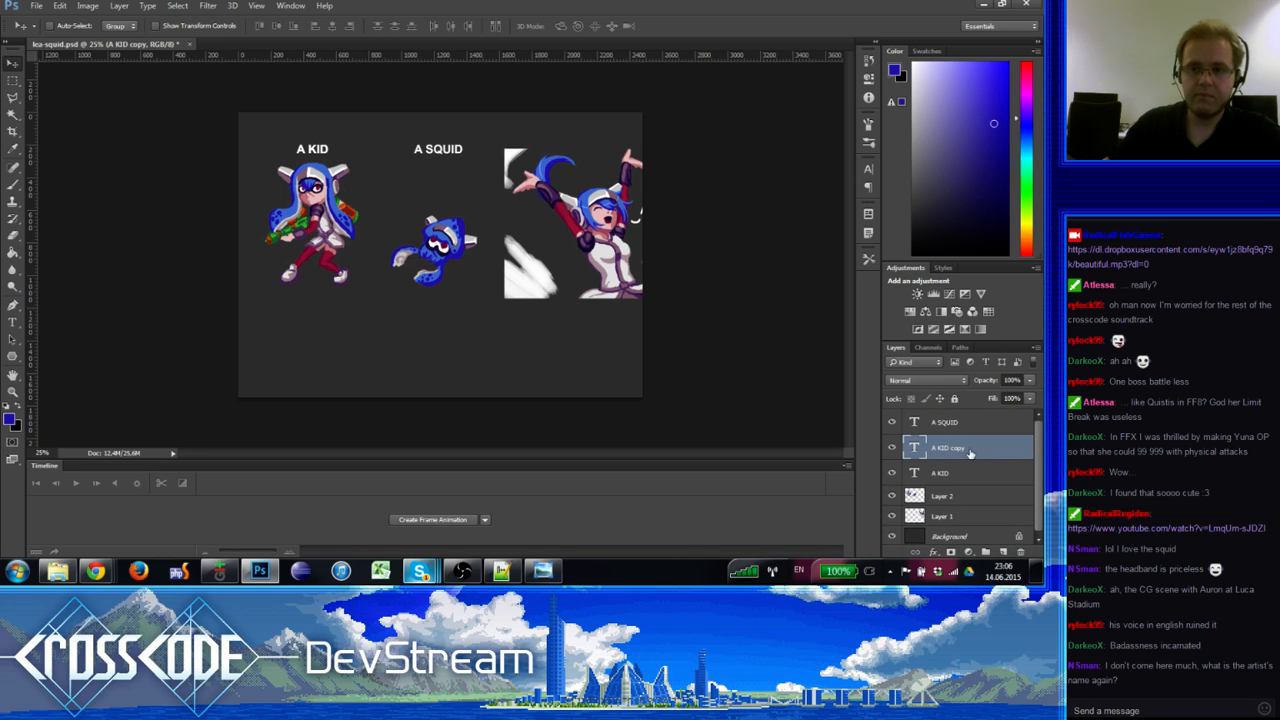
drag(465, 207, 469, 345)
double_click(914, 450)
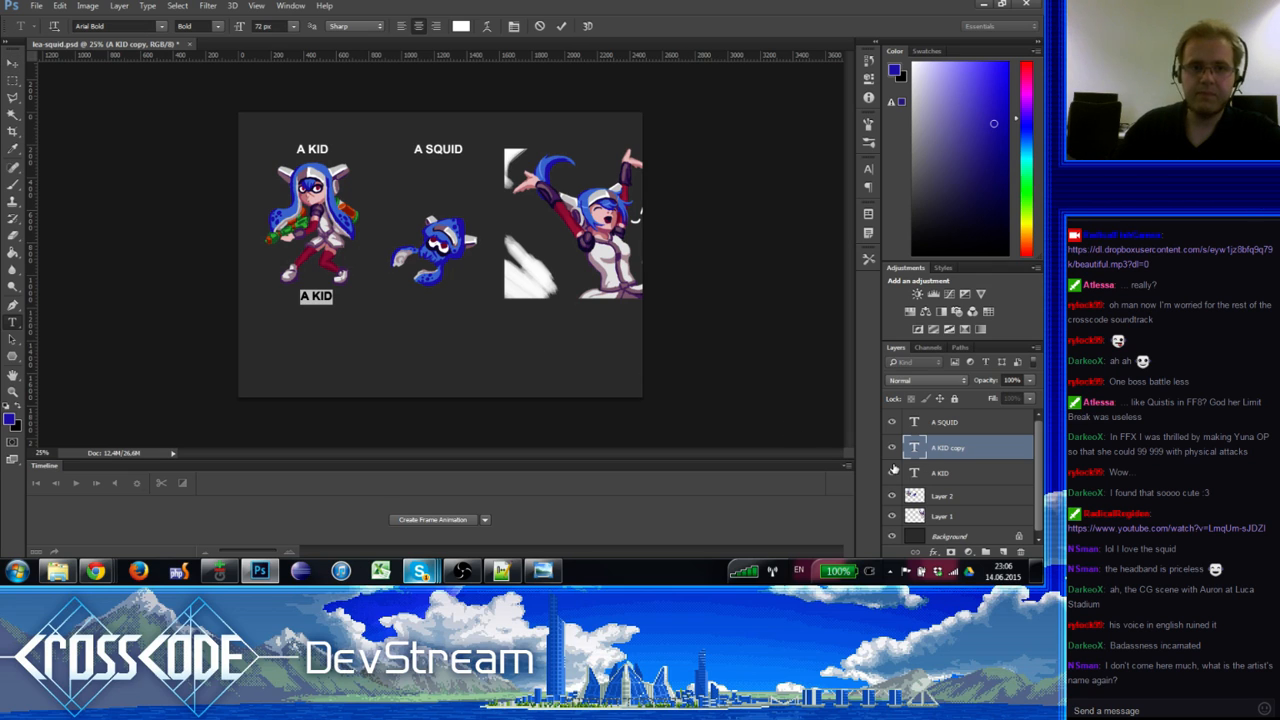
text(NEW)
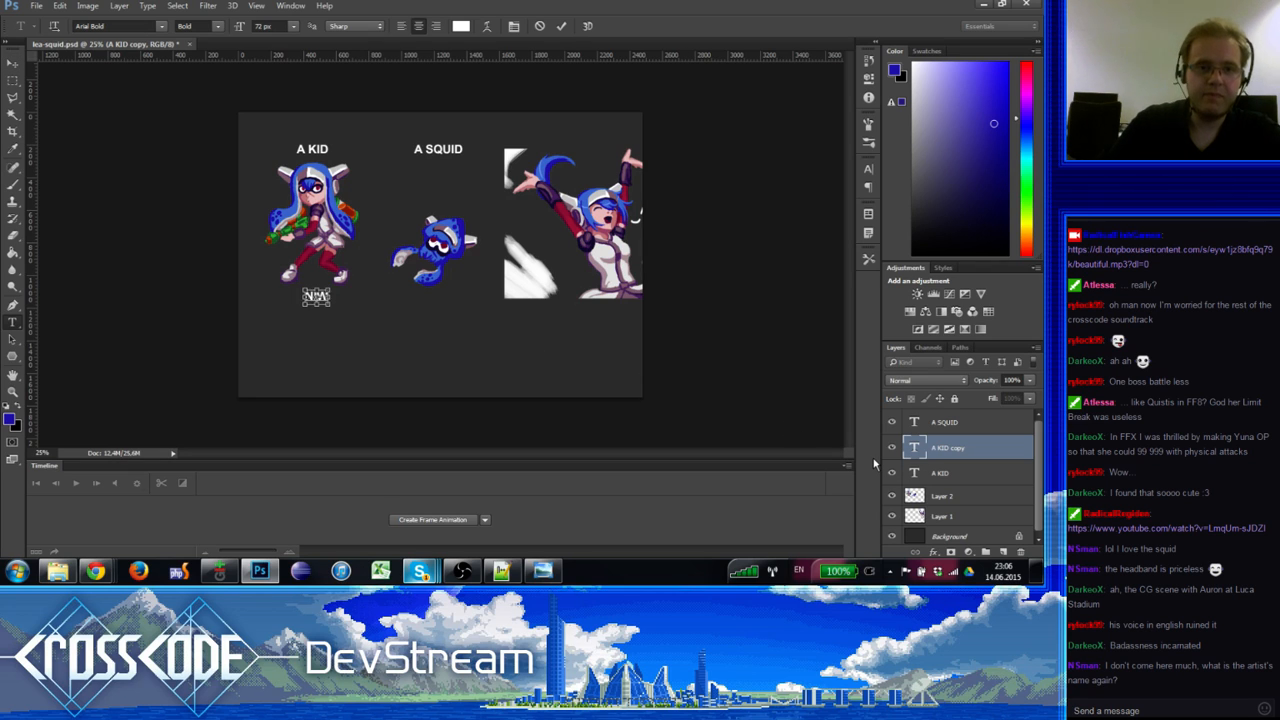
text(NOW)
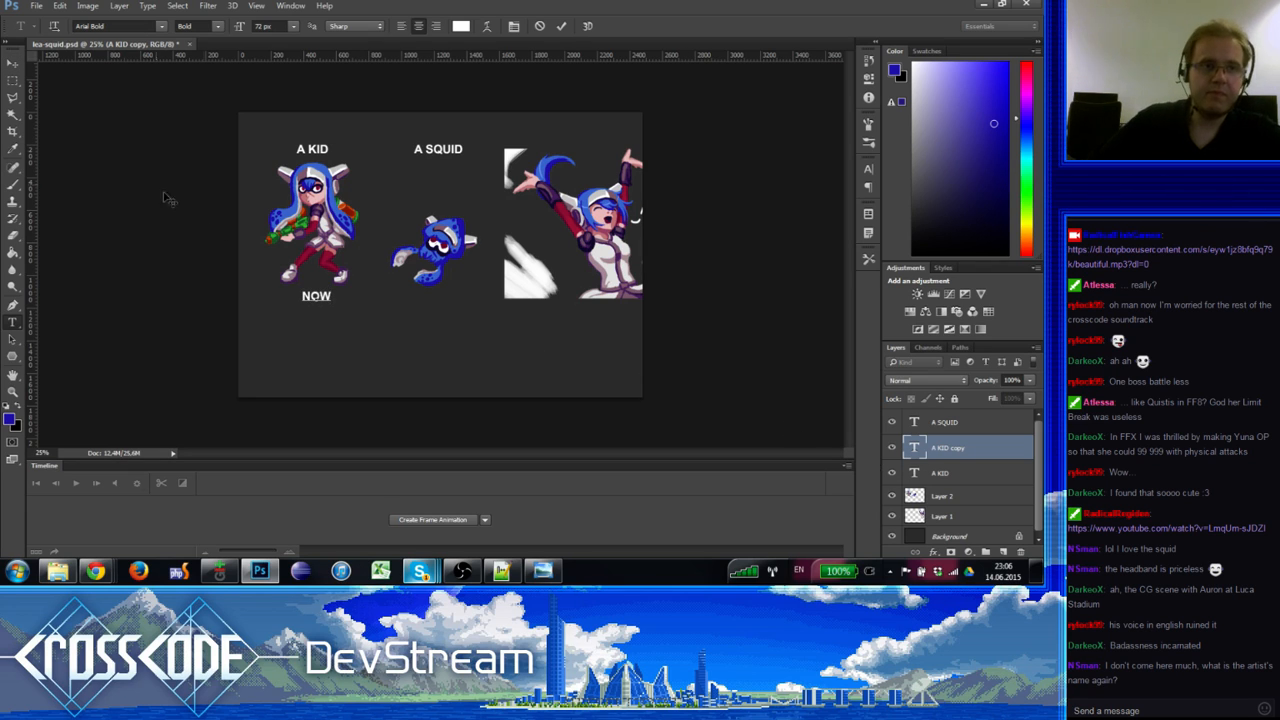
click(11, 63)
drag(360, 299, 359, 300)
Step: Put a duplicate NOW label beneath the squid and select Layer 2 holding the sprites
drag(935, 448, 1003, 551)
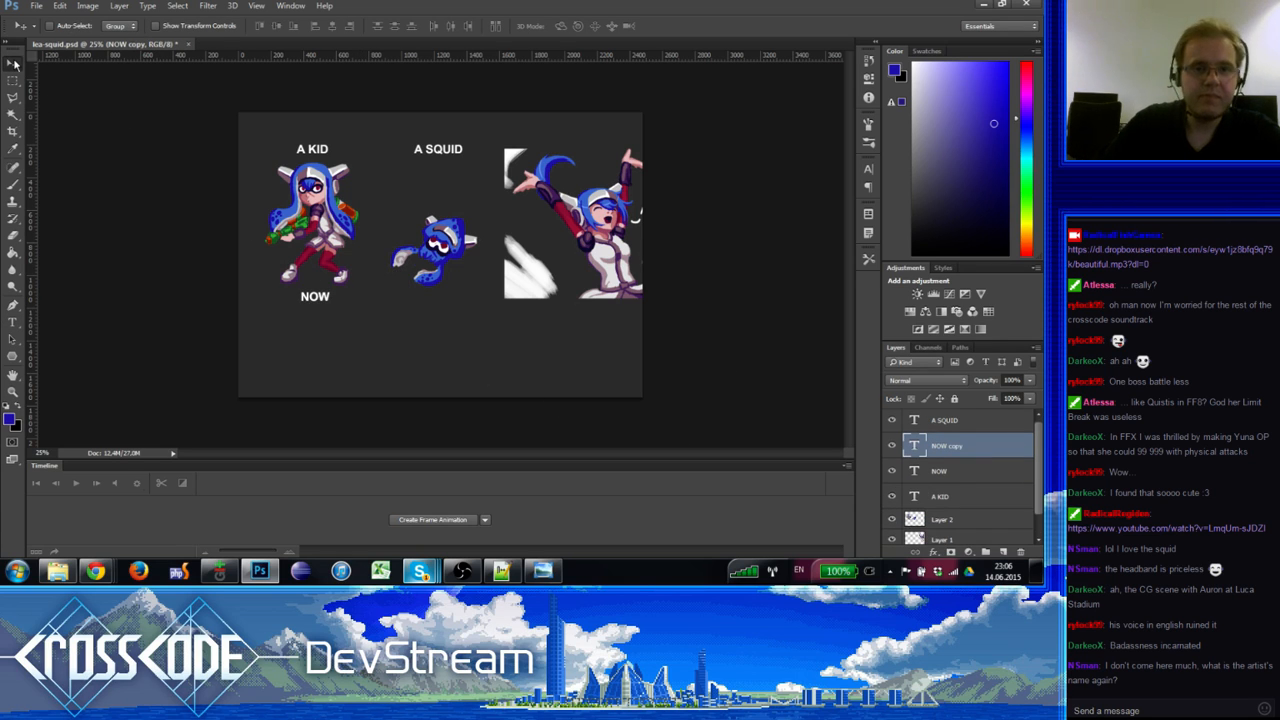
drag(405, 286, 519, 301)
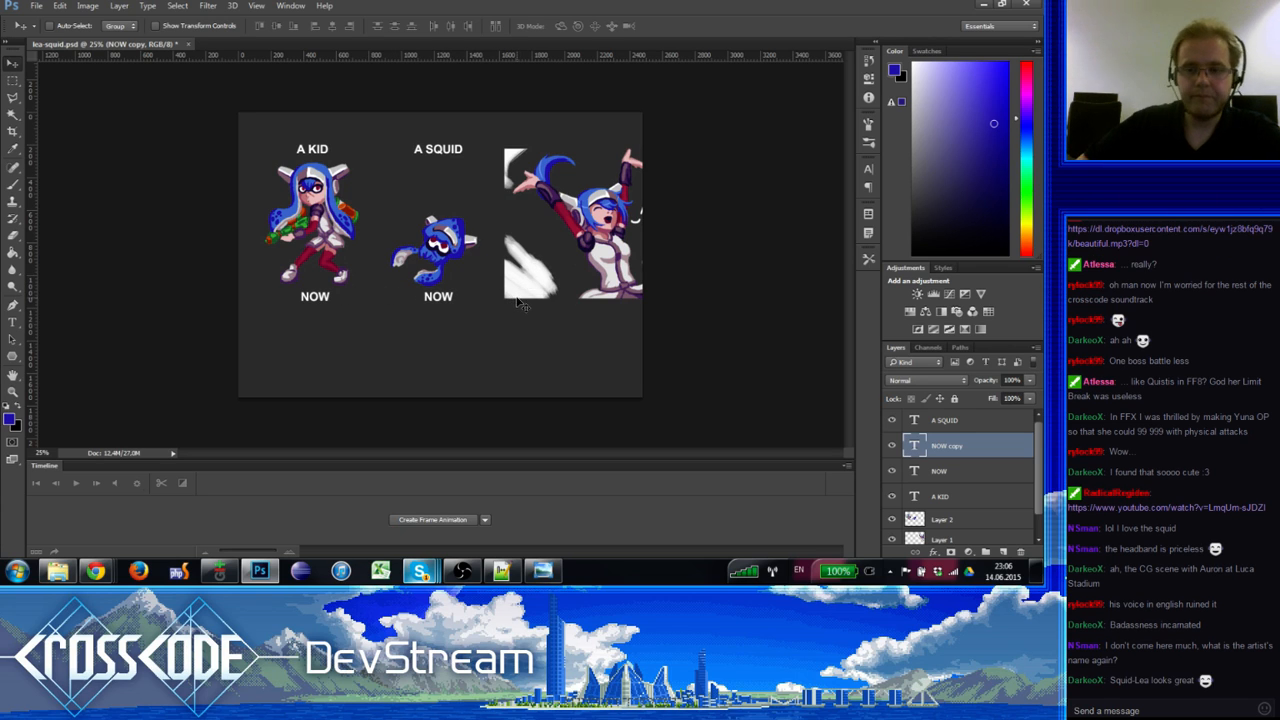
click(936, 528)
click(13, 80)
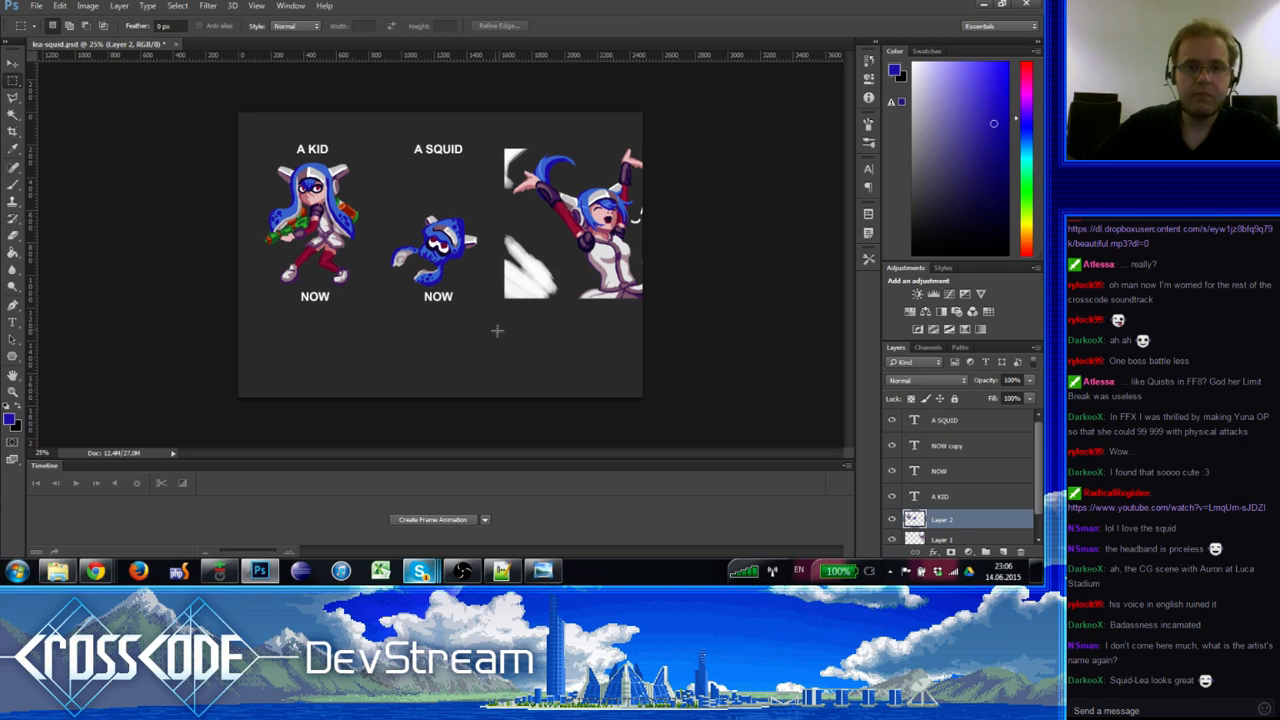
Step: Move the squid sprite up about 25 px and deselect
drag(497, 330, 371, 203)
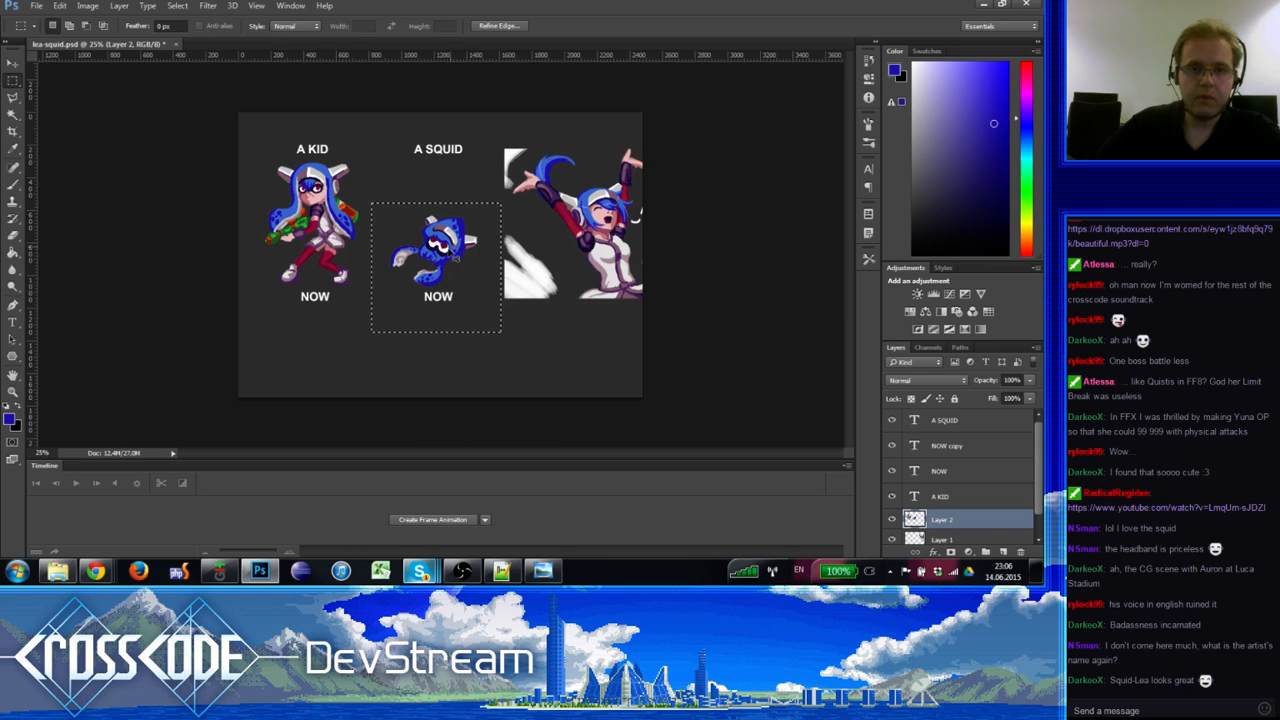
drag(453, 254, 453, 229)
key(ctrl+d)
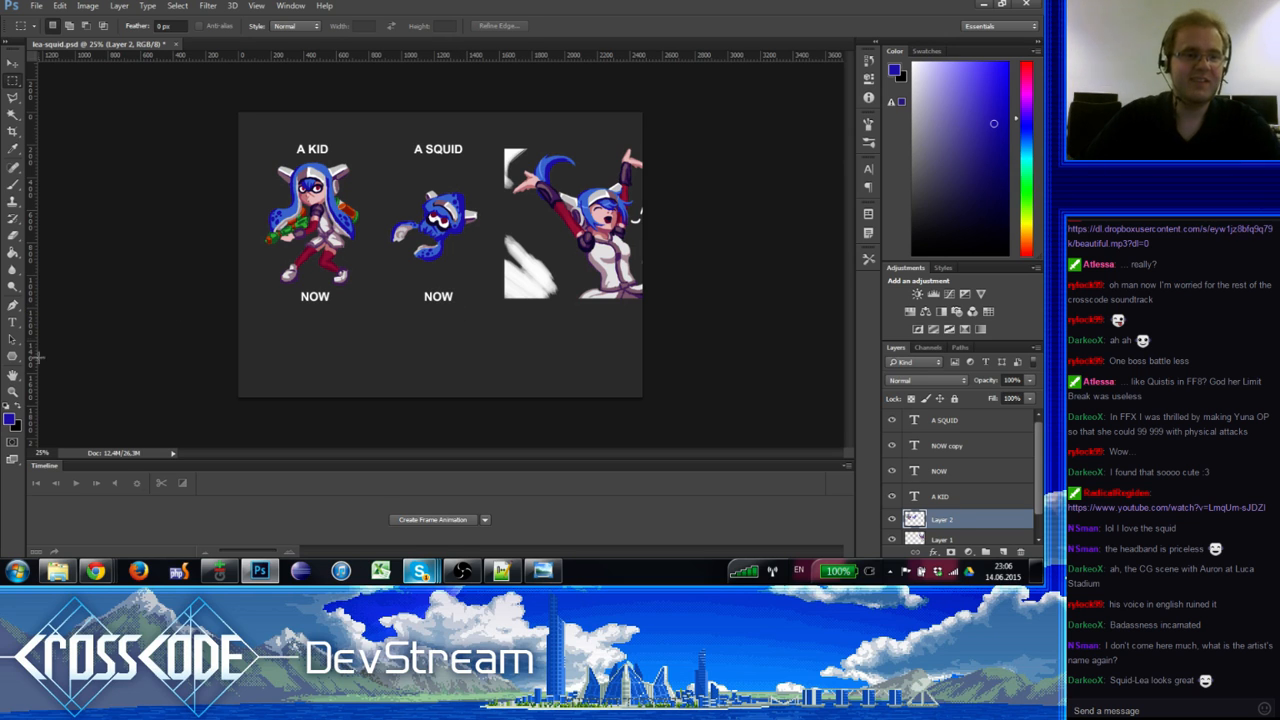
Step: Set the zoom to 33.33% and create a frame animation in the Timeline
click(13, 391)
click(346, 263)
alt+click(349, 257)
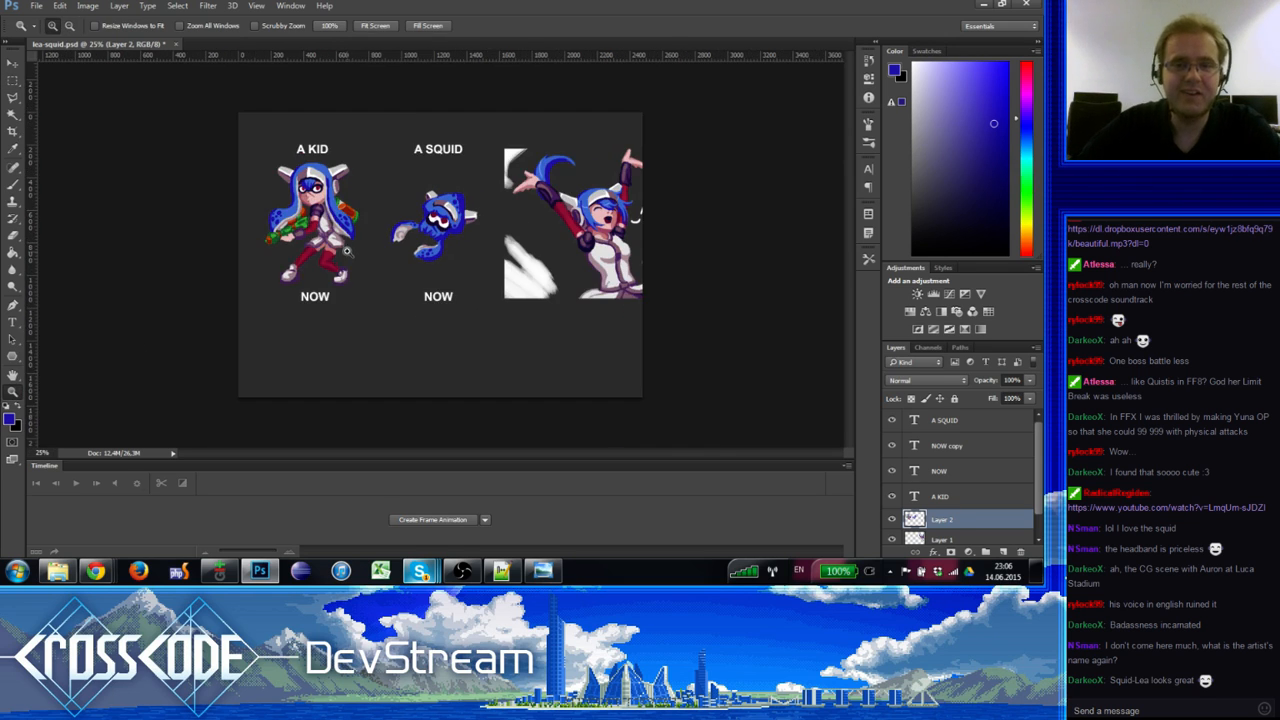
click(336, 252)
click(12, 82)
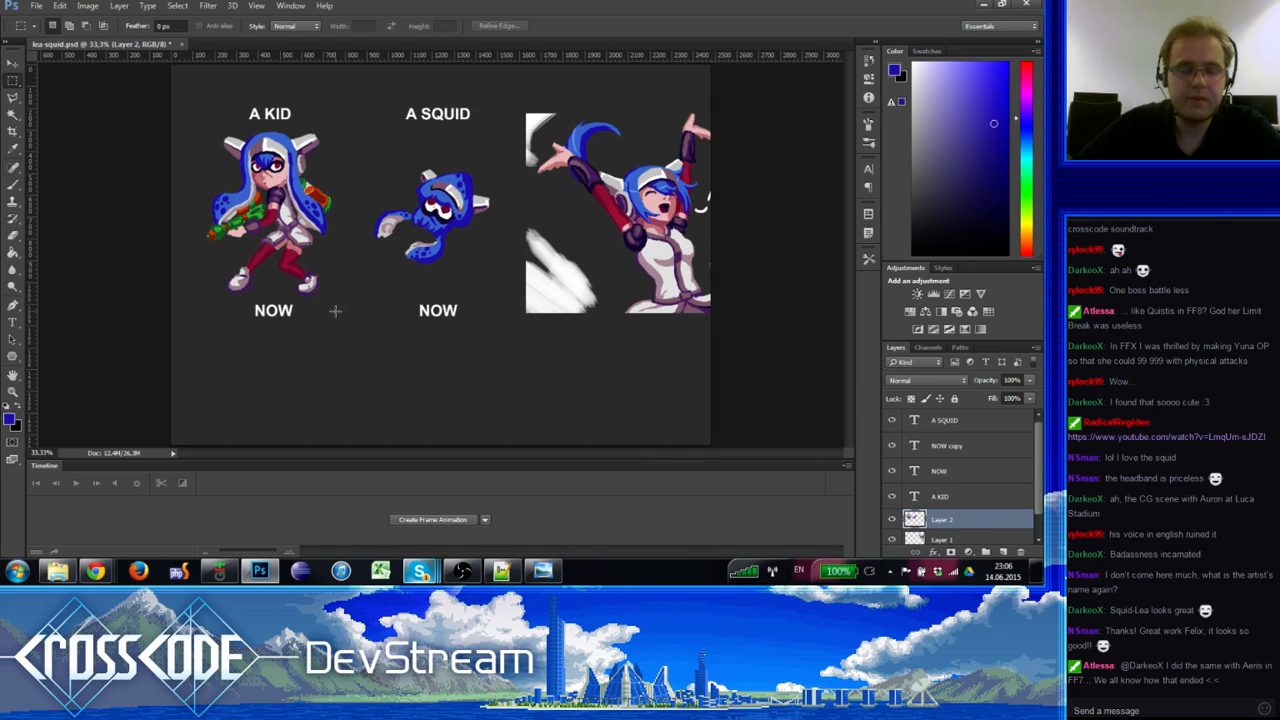
click(404, 521)
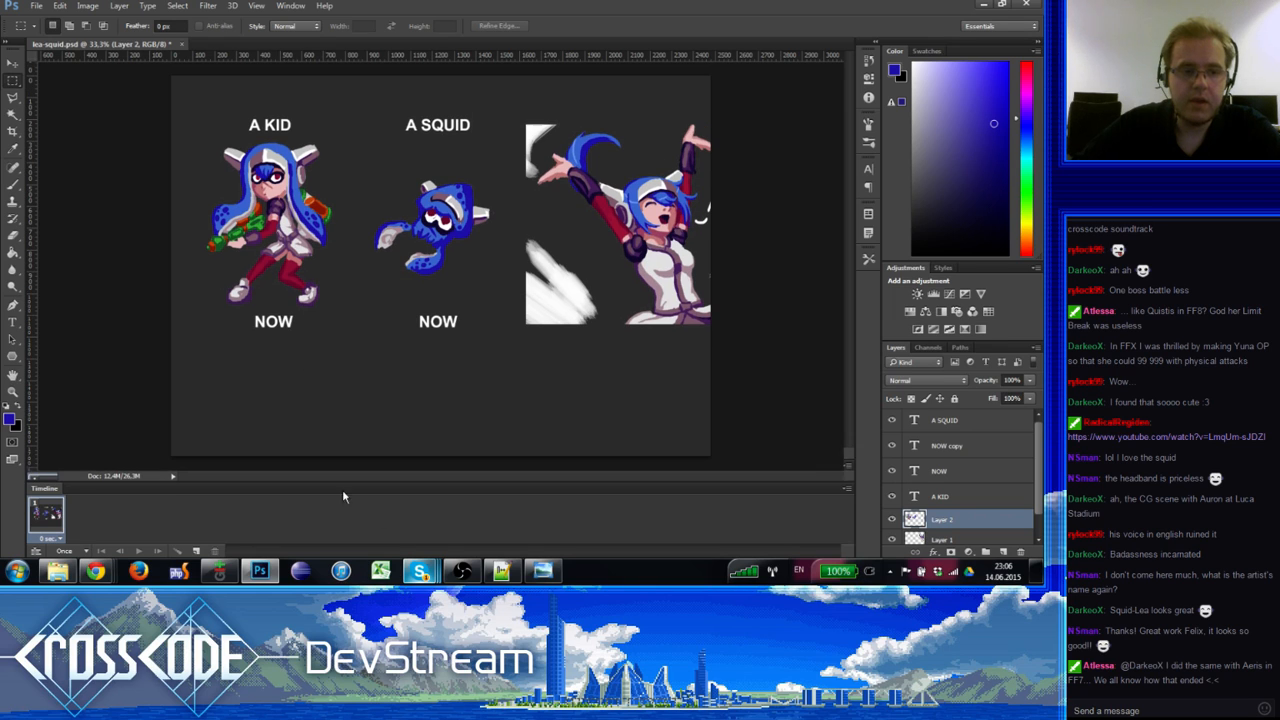
Step: Duplicate the frame as a second animation frame and shift the sprites left so the squid replaces the kid
click(12, 63)
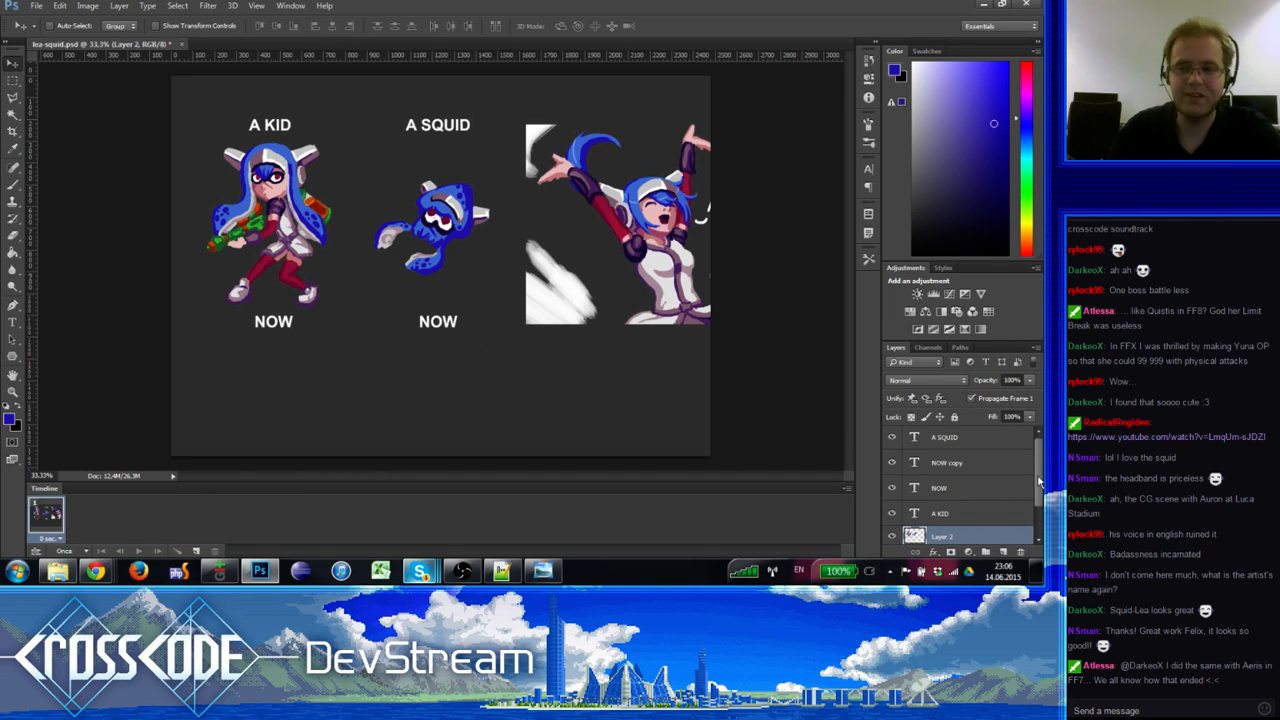
scroll(1038, 485, down, 2)
click(892, 508)
click(892, 508)
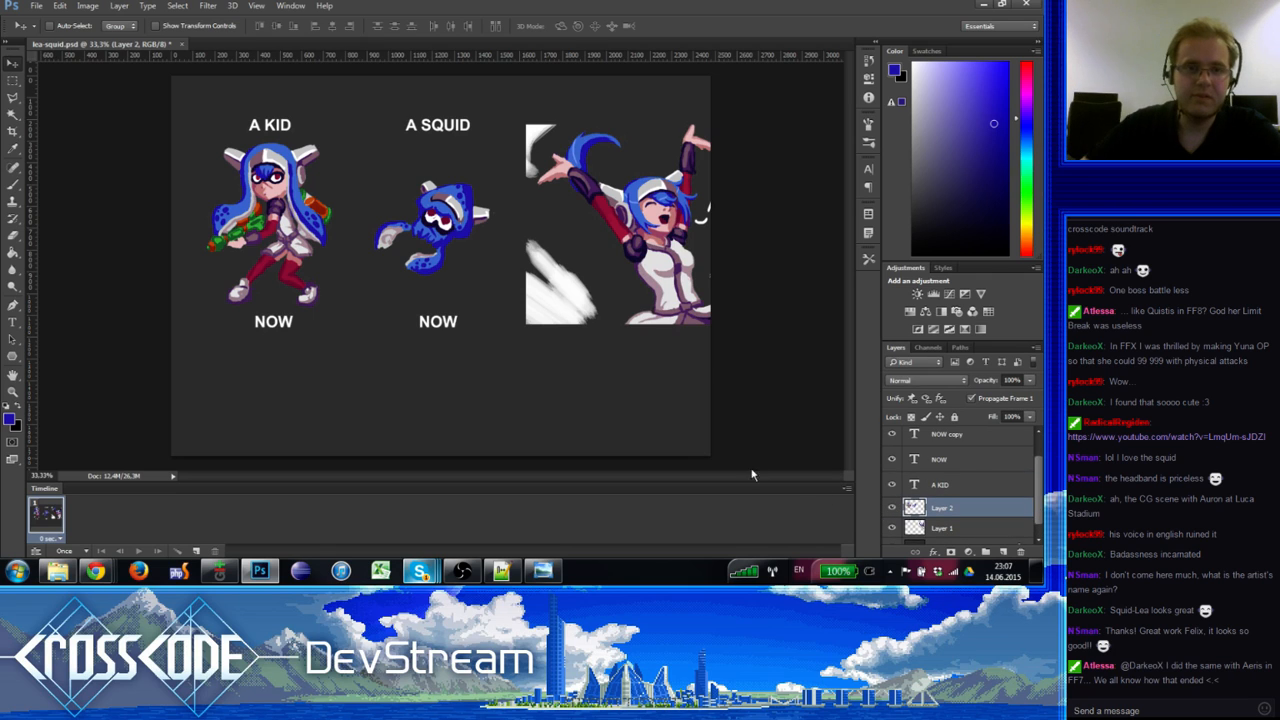
click(197, 551)
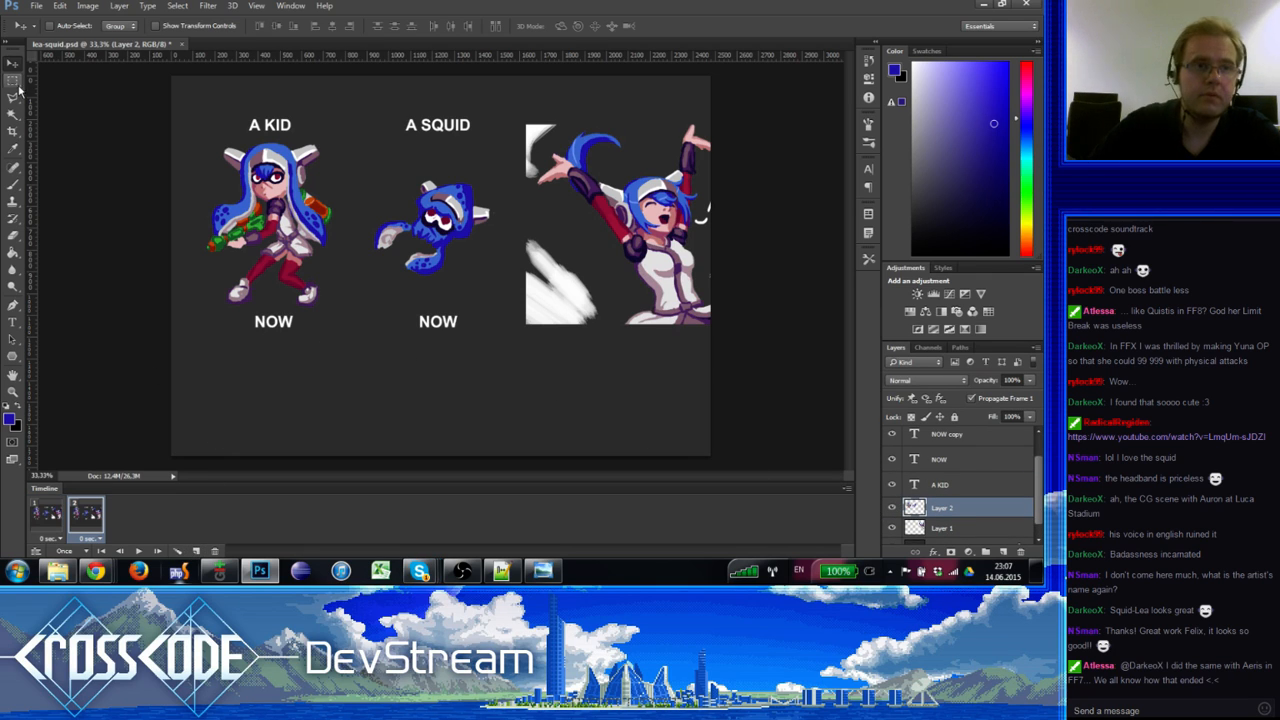
drag(420, 270, 248, 260)
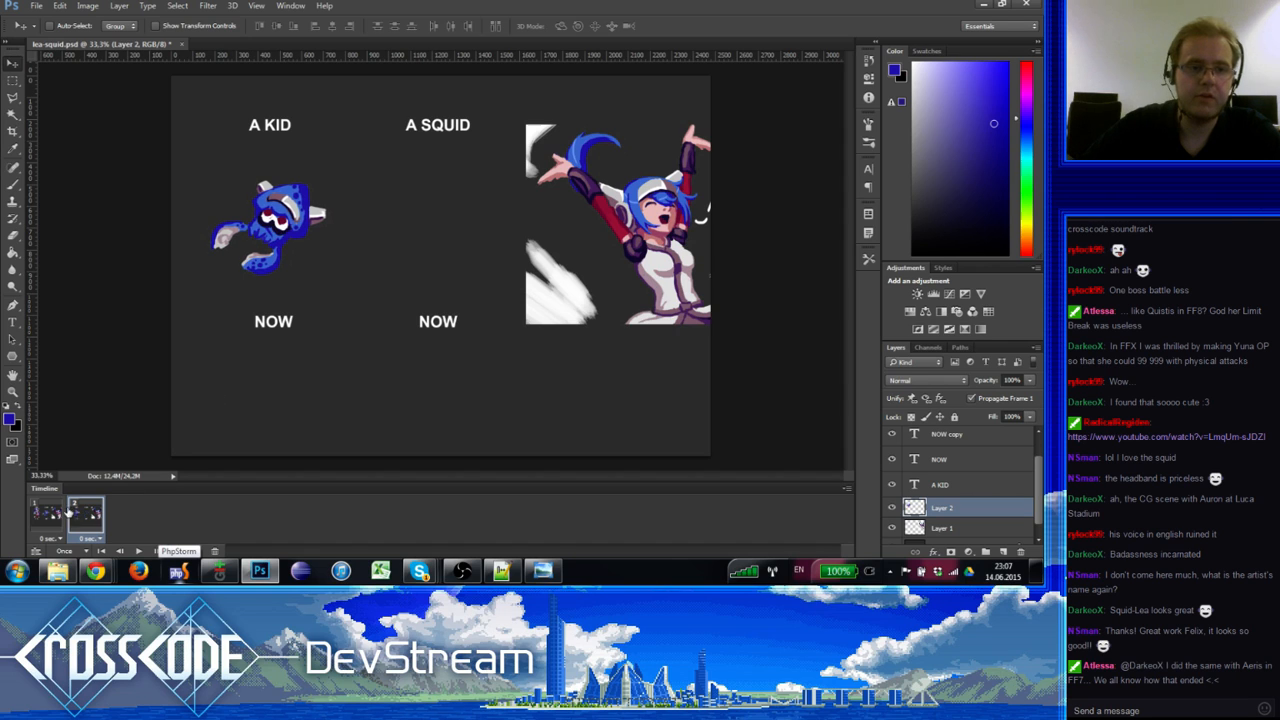
Step: Compare frame 1 against the new frame 2, ending on frame 2
click(70, 516)
click(86, 516)
click(75, 518)
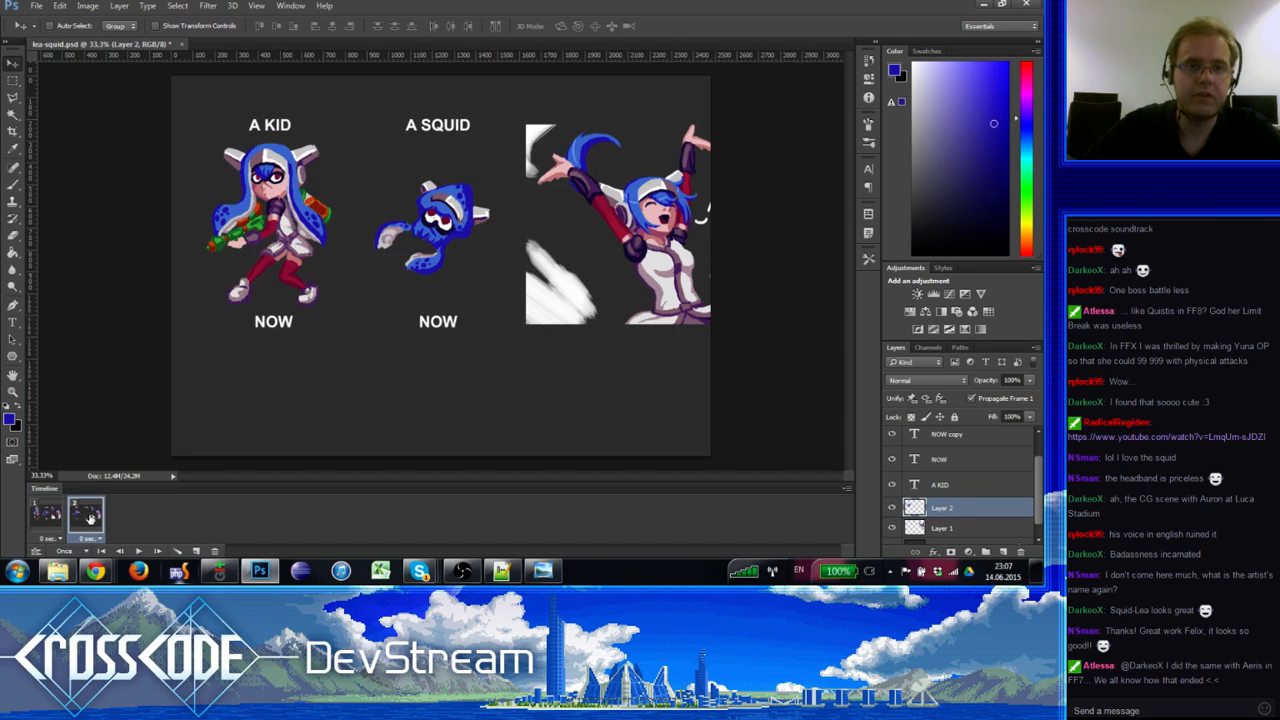
click(86, 516)
click(50, 515)
click(84, 516)
Step: Delete the NOW copy layer
click(945, 458)
scroll(990, 472, up, 1)
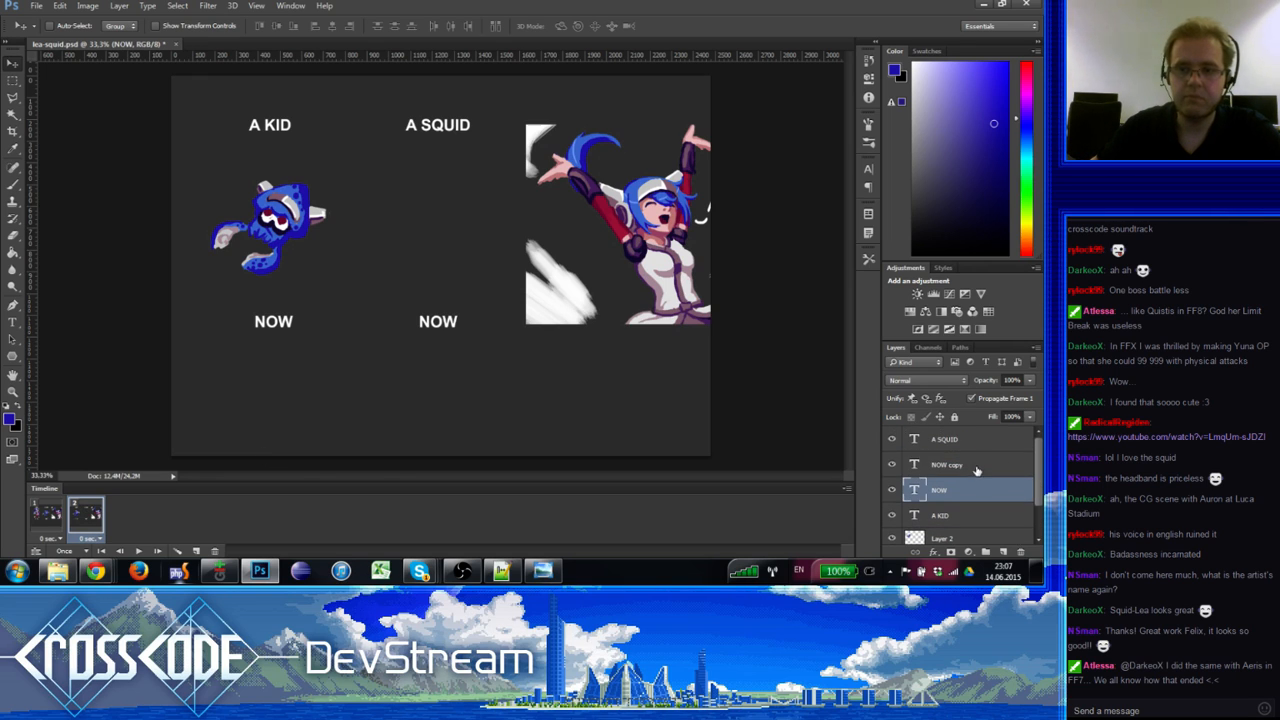
click(977, 470)
scroll(1000, 530, down, 1)
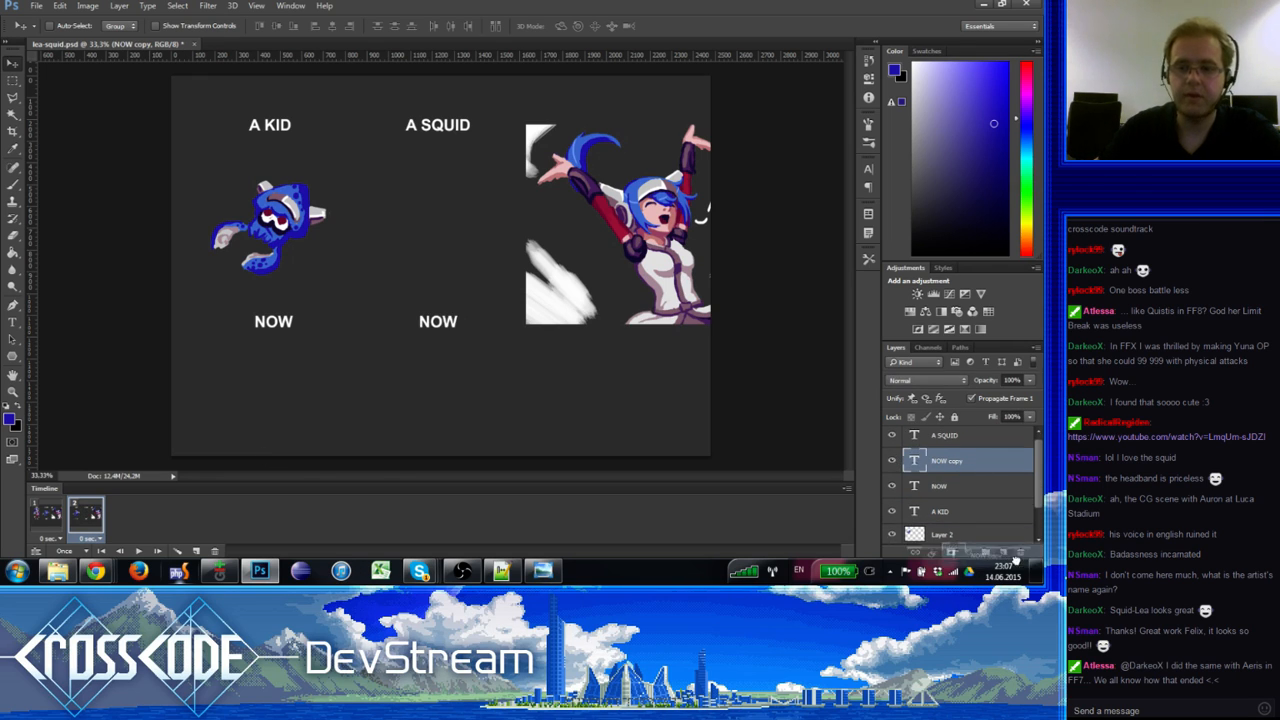
click(1019, 552)
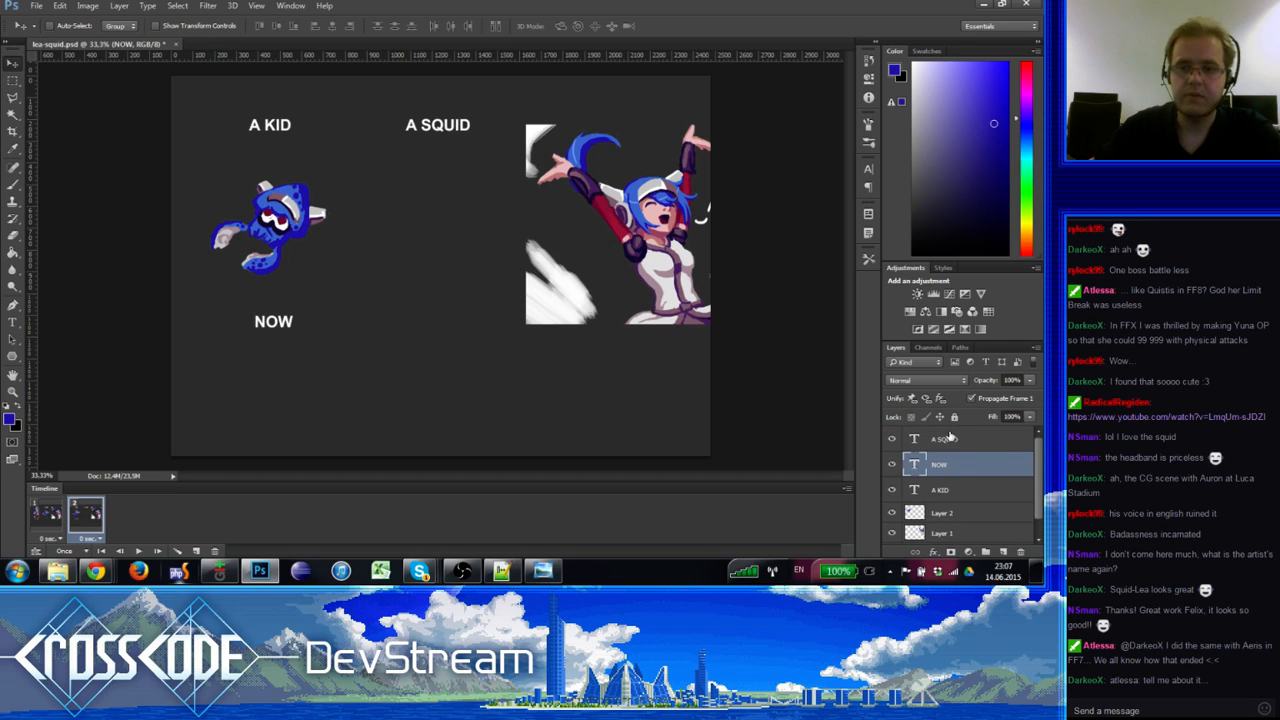
Step: In frame 2, hide the A KID label and move the A SQUID label left above the squid
click(950, 438)
click(892, 464)
click(892, 466)
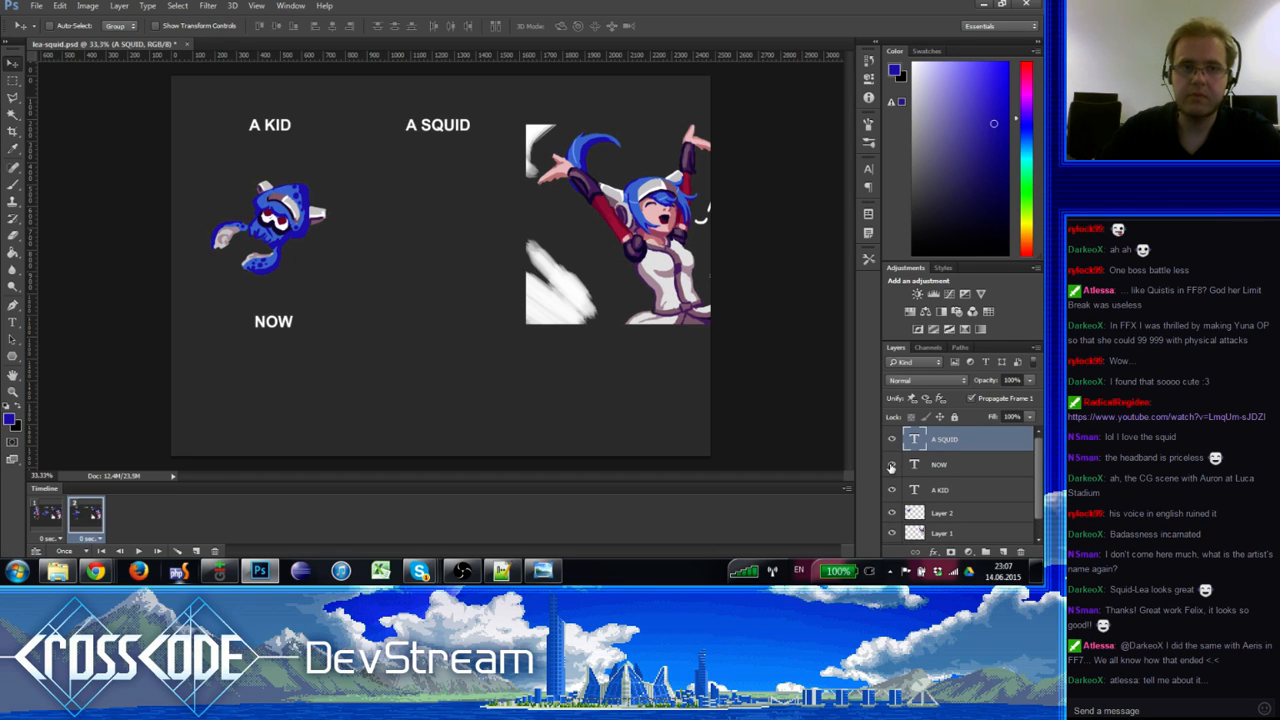
click(891, 489)
click(891, 489)
click(895, 490)
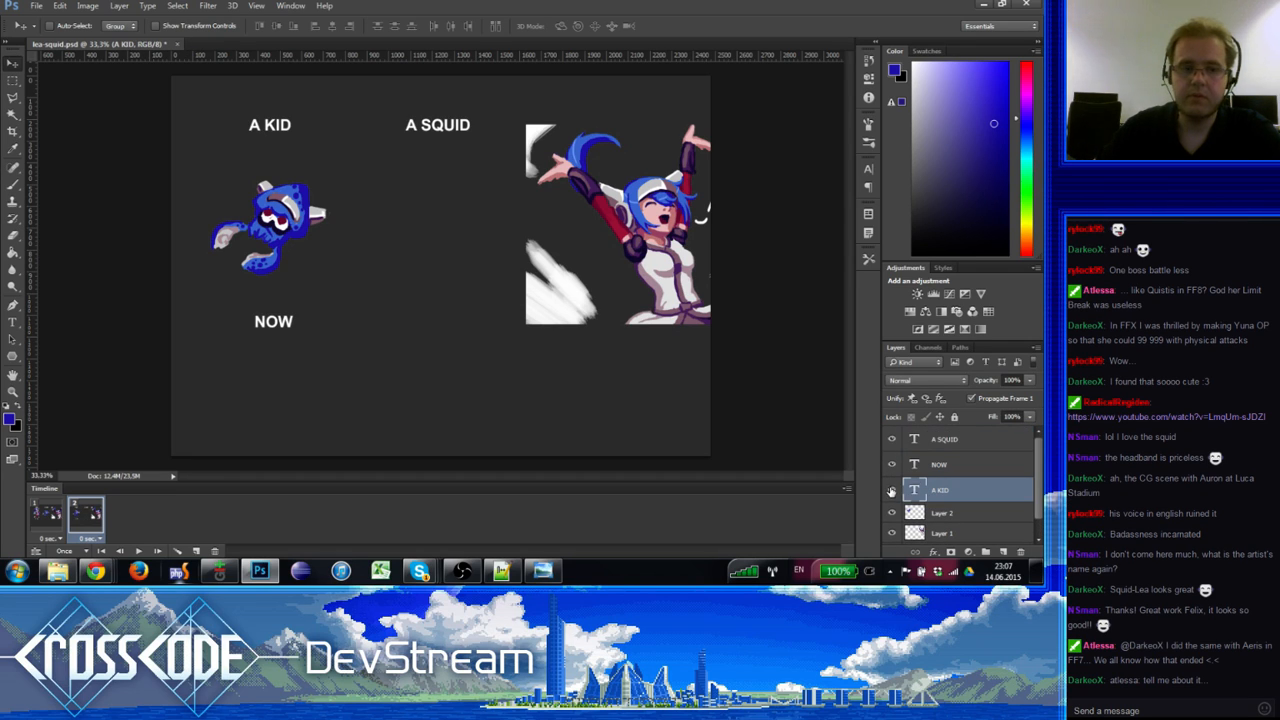
click(891, 489)
click(940, 442)
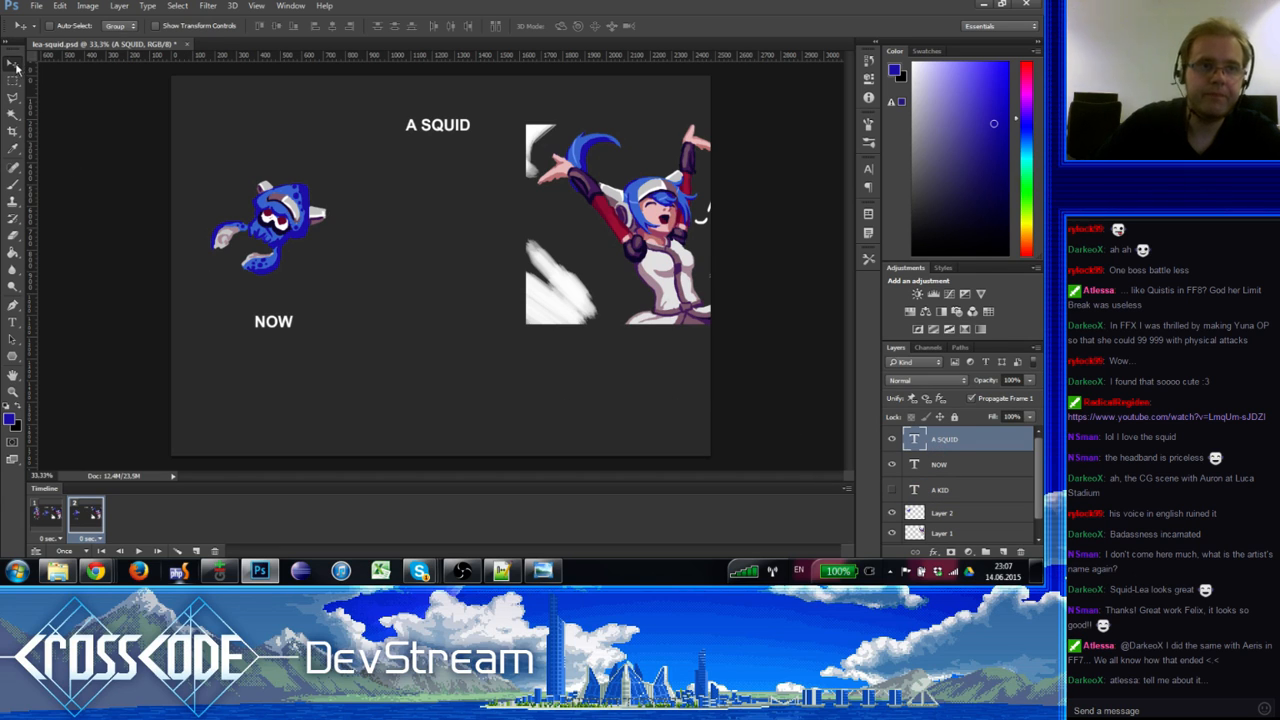
drag(478, 190, 315, 190)
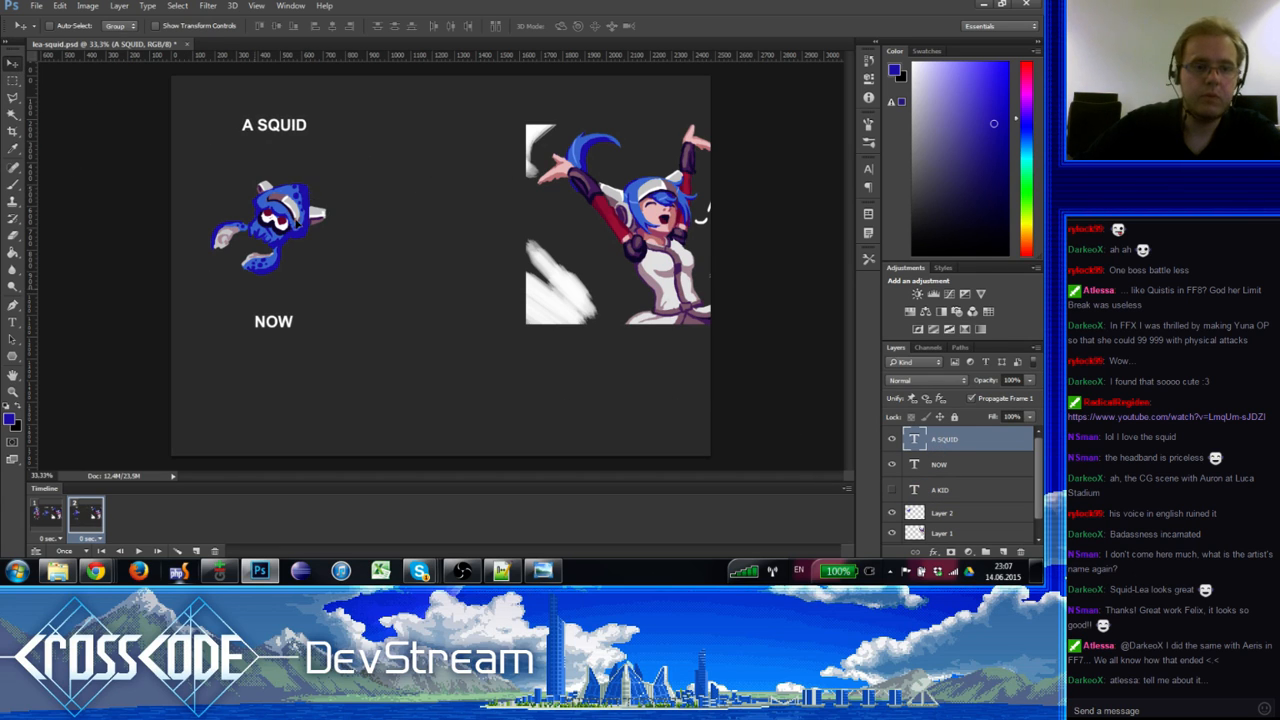
Step: Flip repeatedly between the kid and squid frames, finishing on the kid frame
click(57, 514)
click(82, 512)
click(59, 517)
click(73, 517)
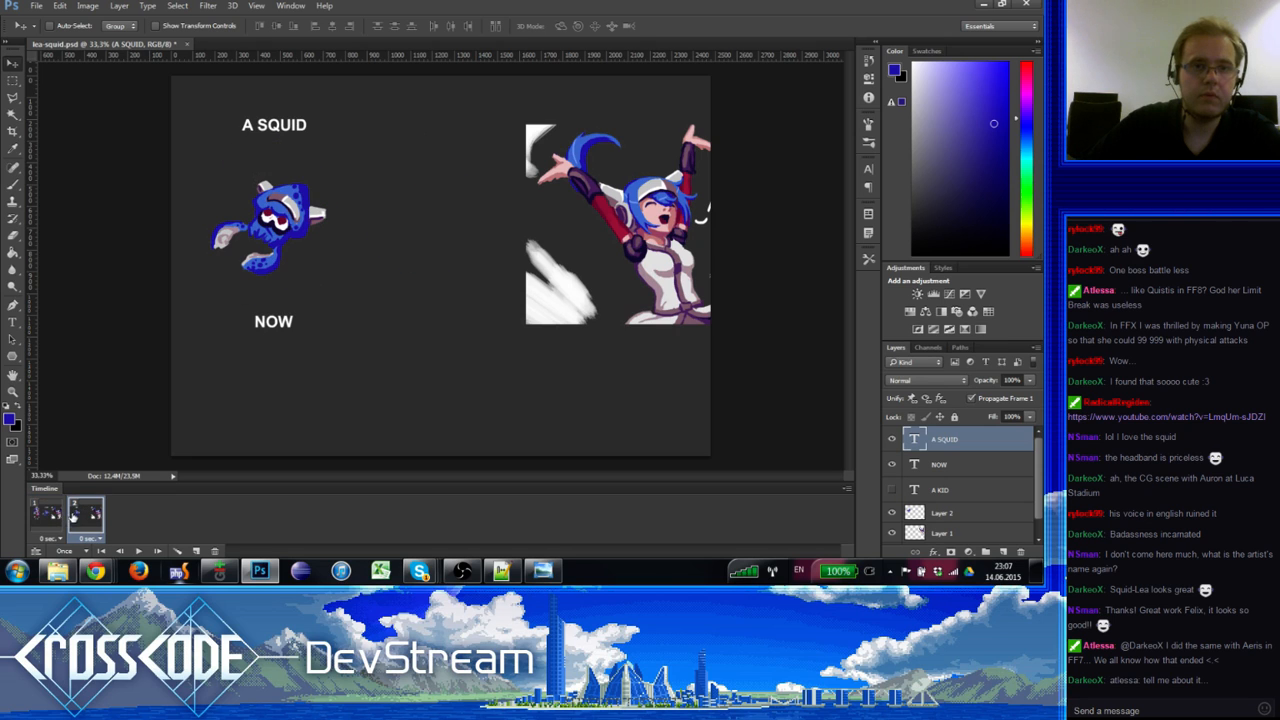
click(60, 514)
click(88, 517)
click(59, 516)
click(83, 516)
click(59, 514)
click(86, 512)
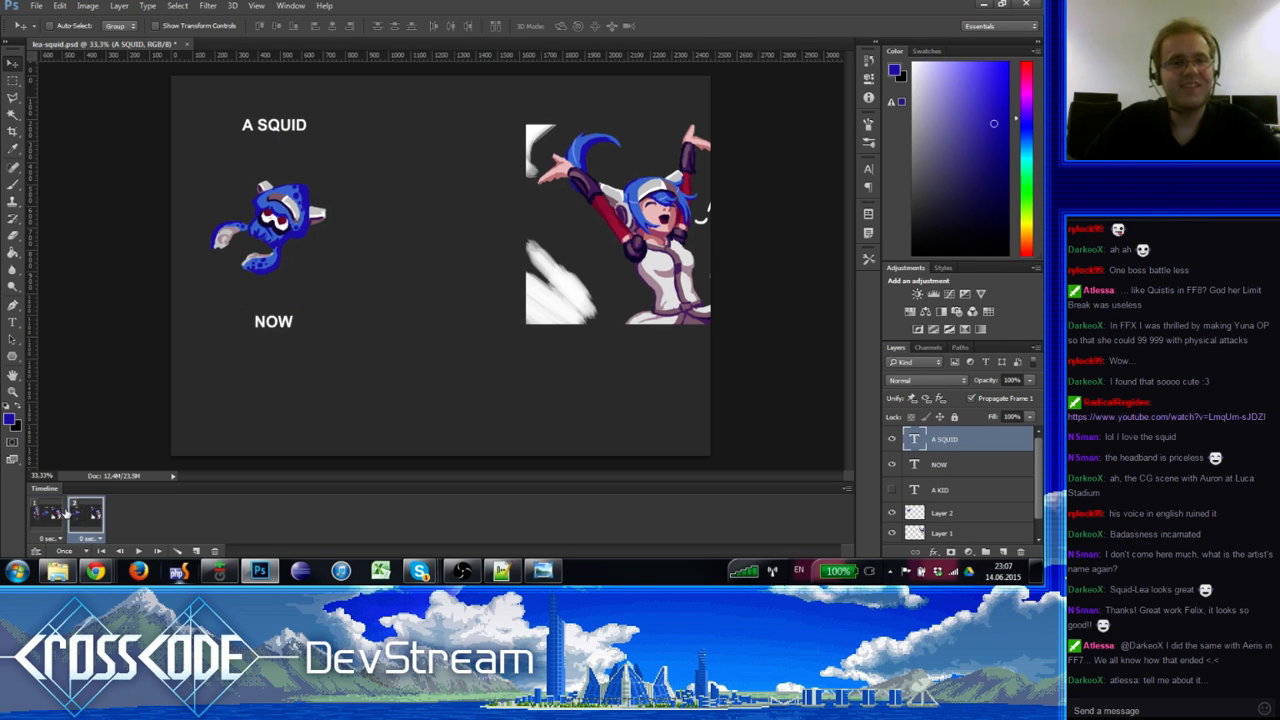
click(62, 514)
click(86, 514)
click(62, 514)
click(86, 512)
click(62, 514)
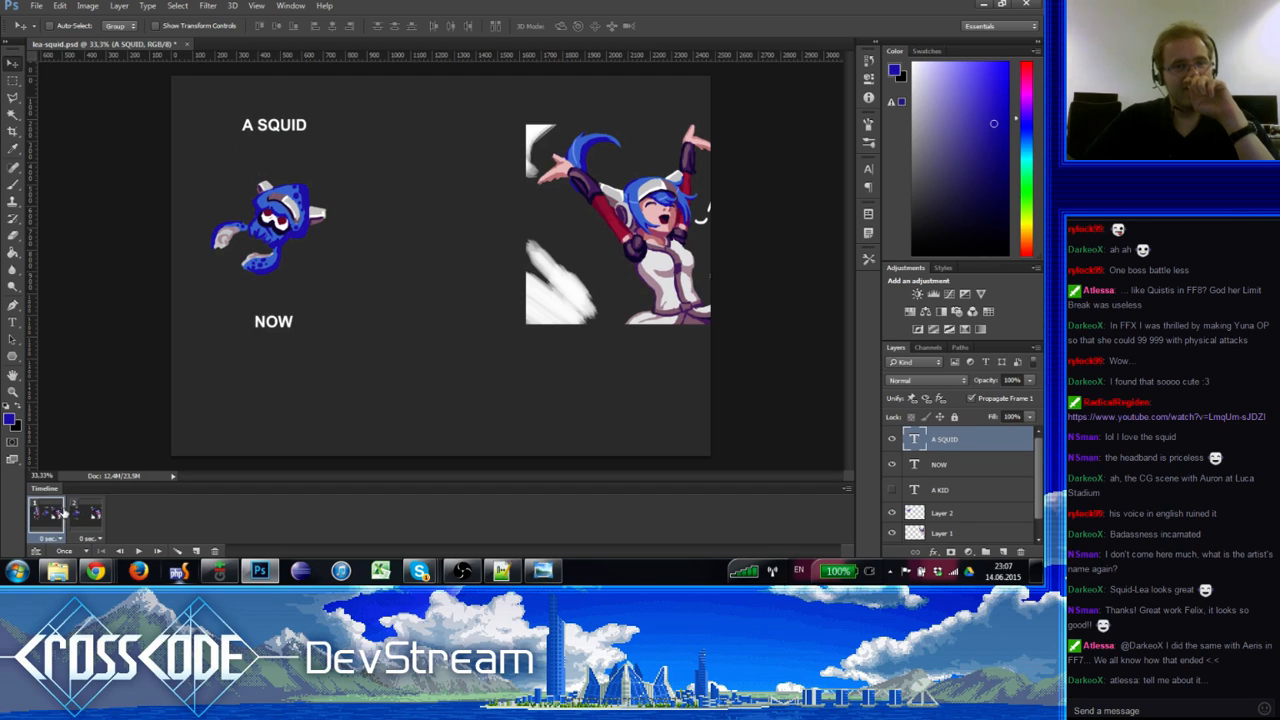
click(86, 513)
click(64, 513)
click(62, 513)
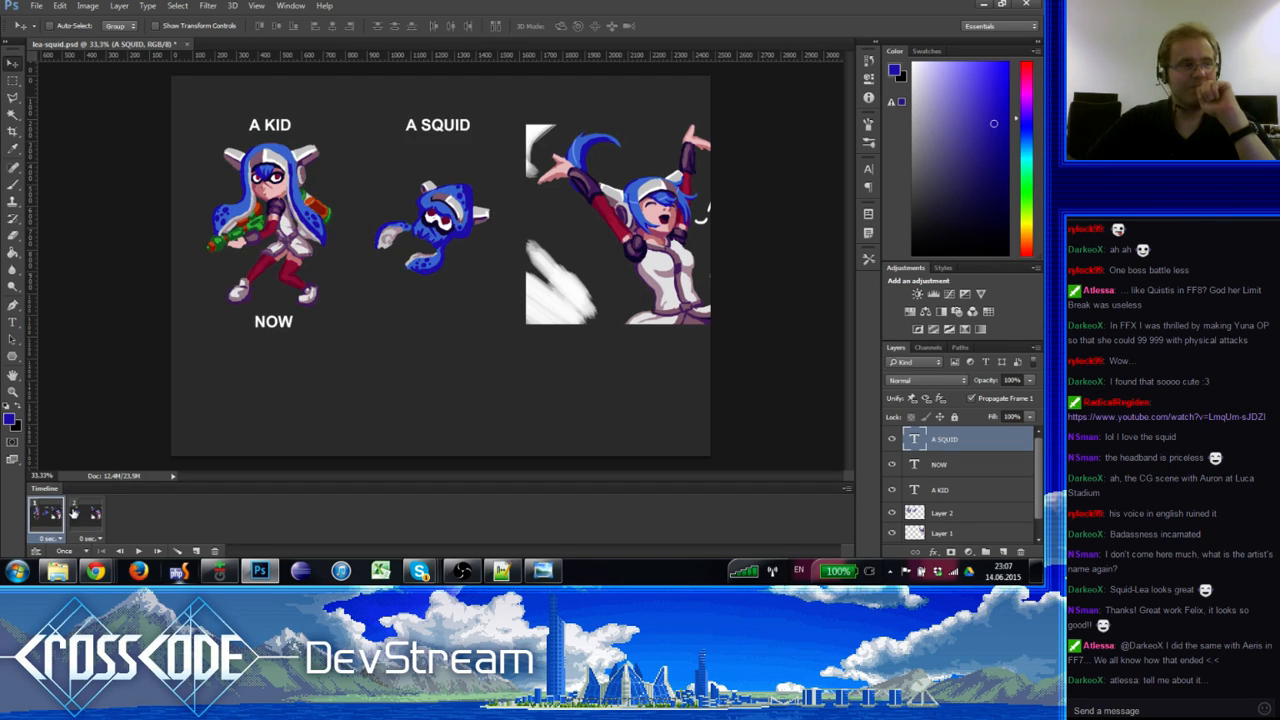
click(86, 513)
click(62, 513)
click(86, 513)
click(62, 513)
click(73, 516)
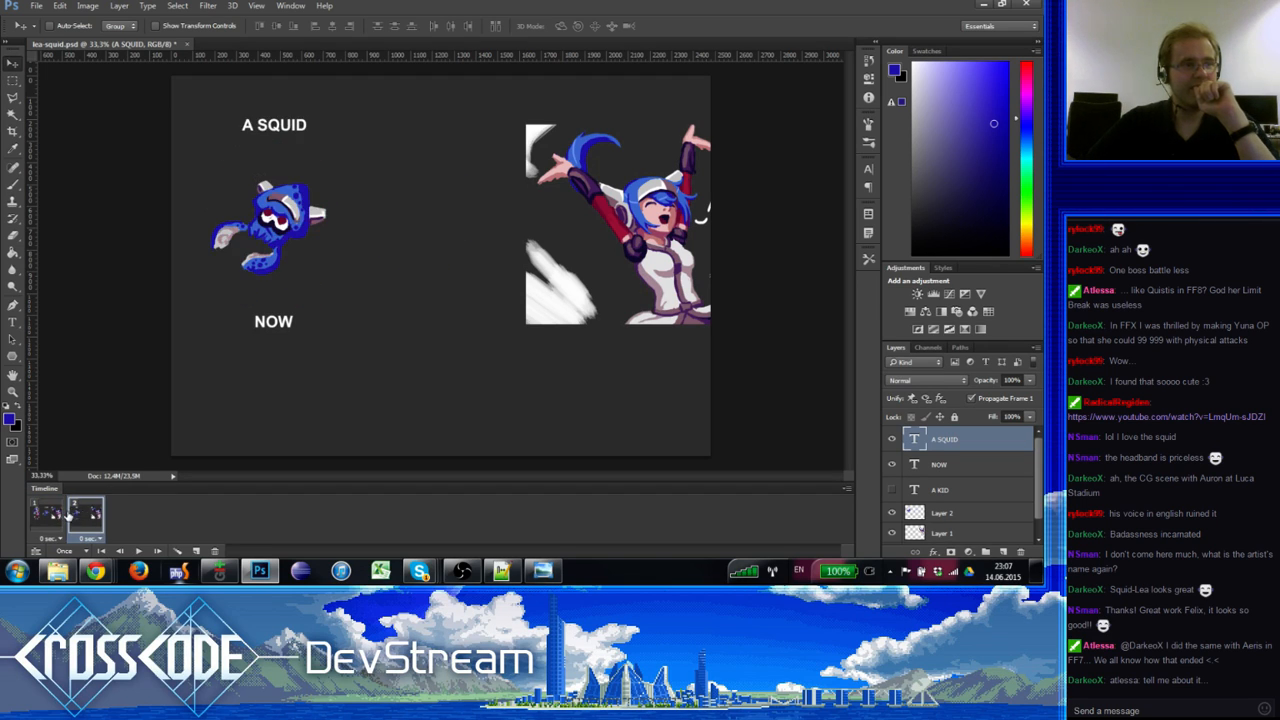
click(61, 516)
click(76, 516)
click(58, 516)
click(73, 516)
click(59, 516)
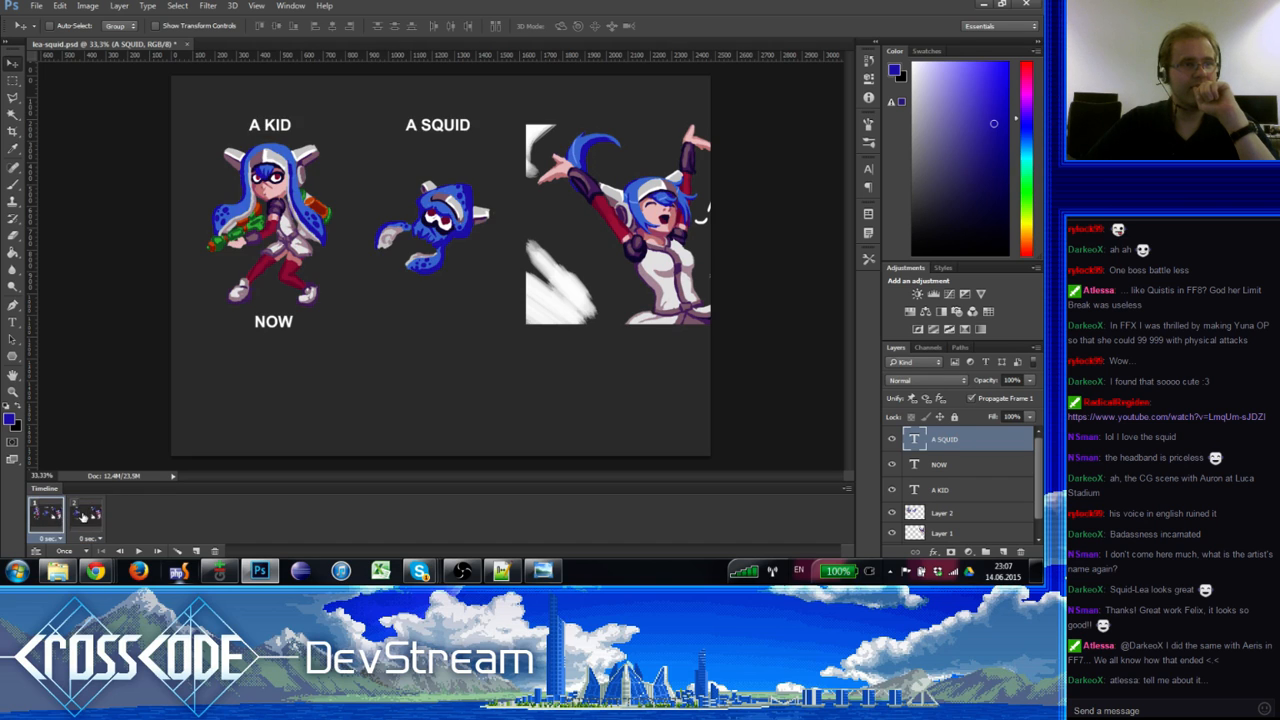
click(74, 516)
click(59, 516)
click(74, 516)
click(60, 516)
click(71, 516)
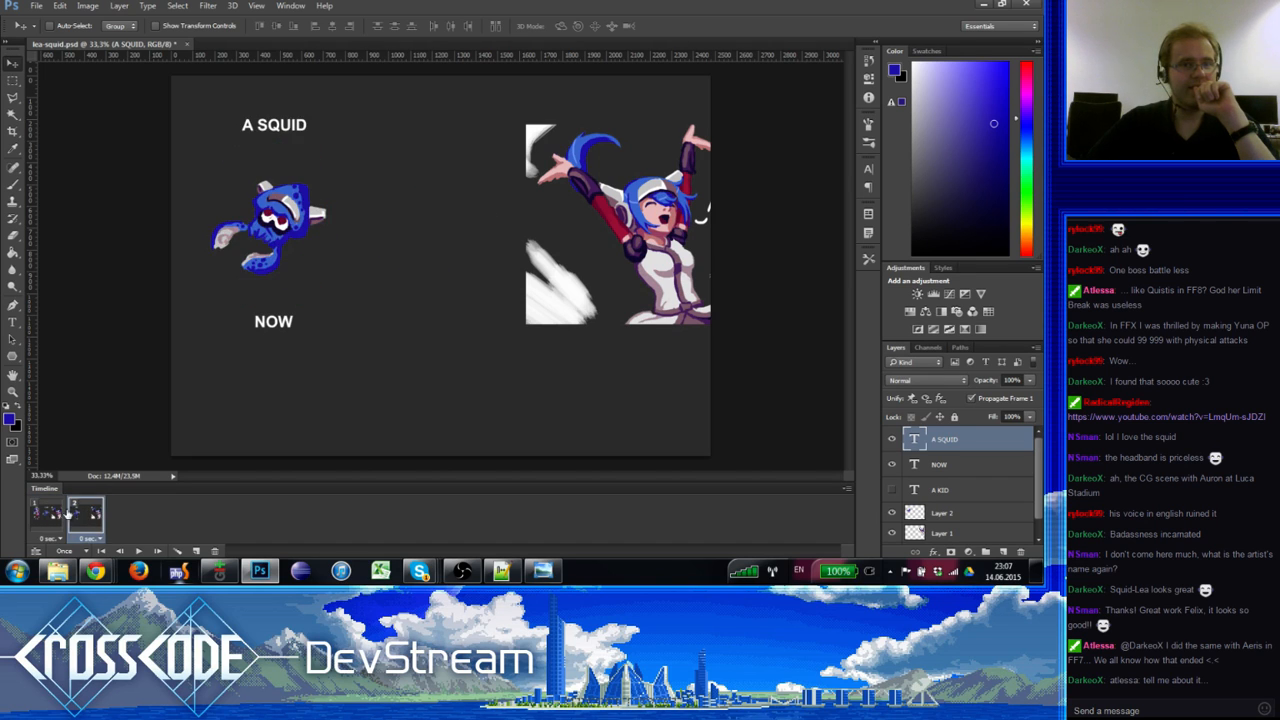
click(59, 516)
click(73, 516)
click(59, 516)
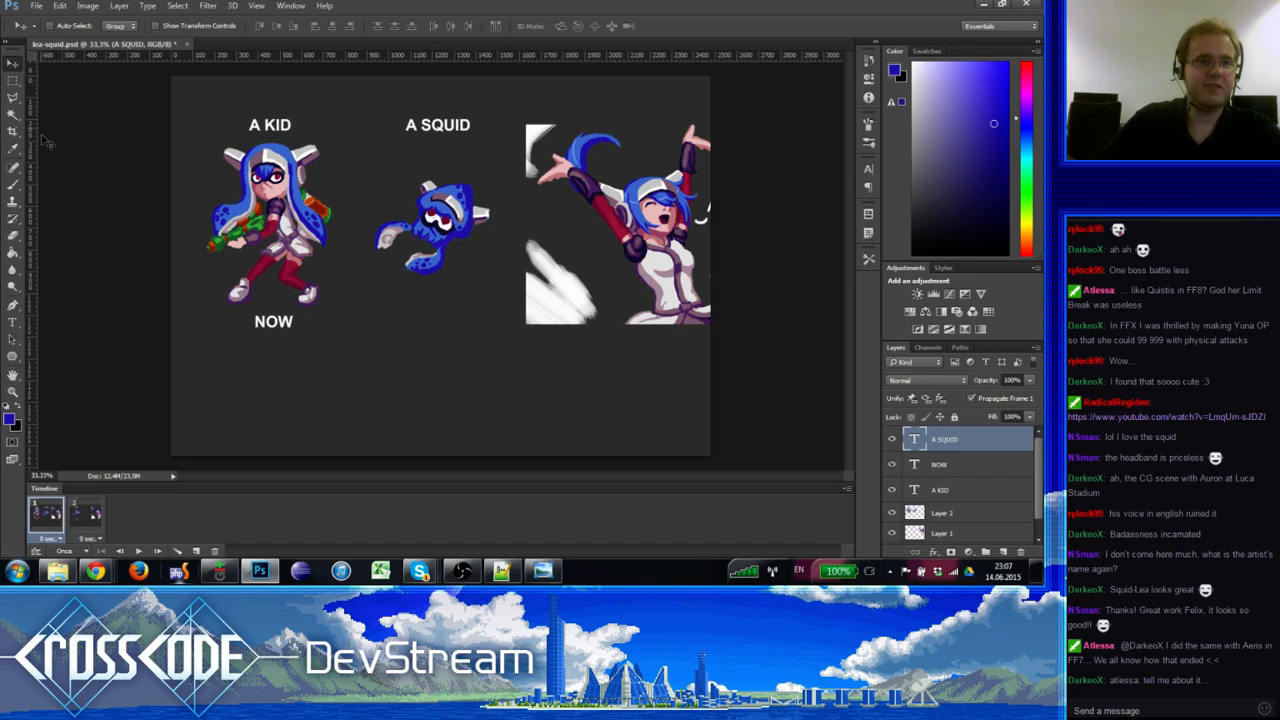
click(14, 82)
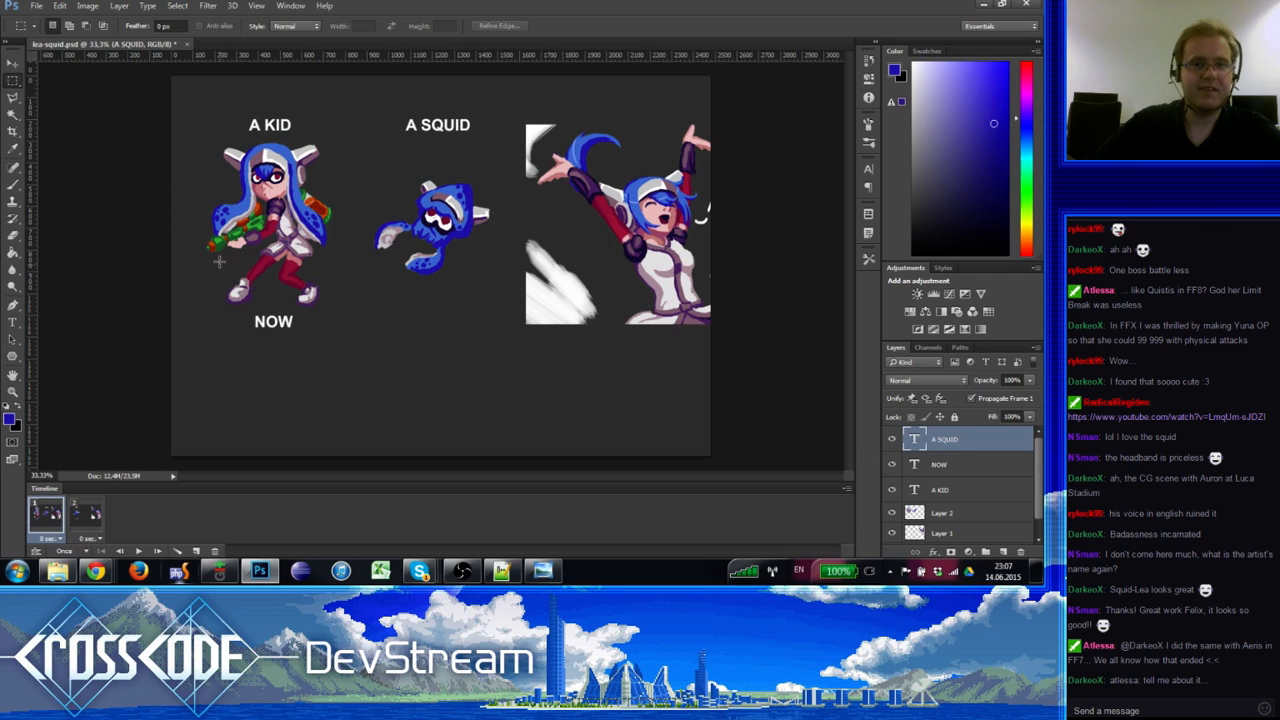
Step: On the squid frame, select Layer 2 and nudge the squid slightly right
click(95, 517)
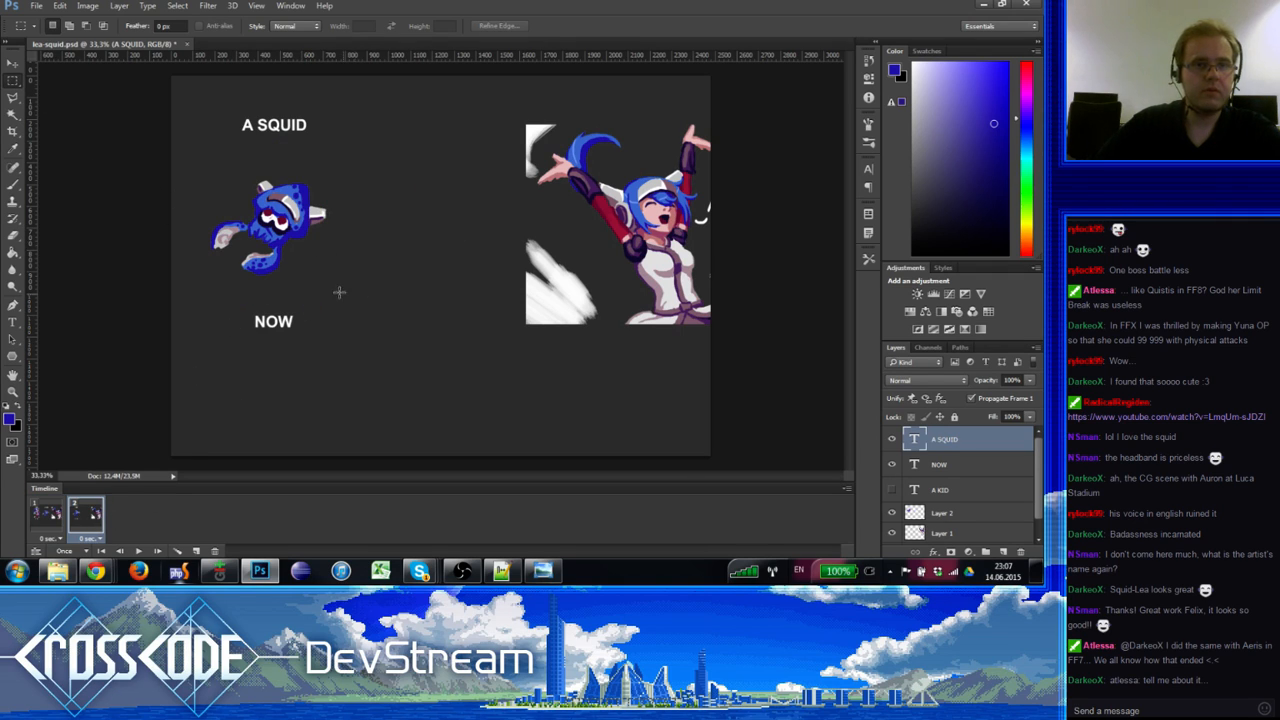
drag(197, 156, 356, 300)
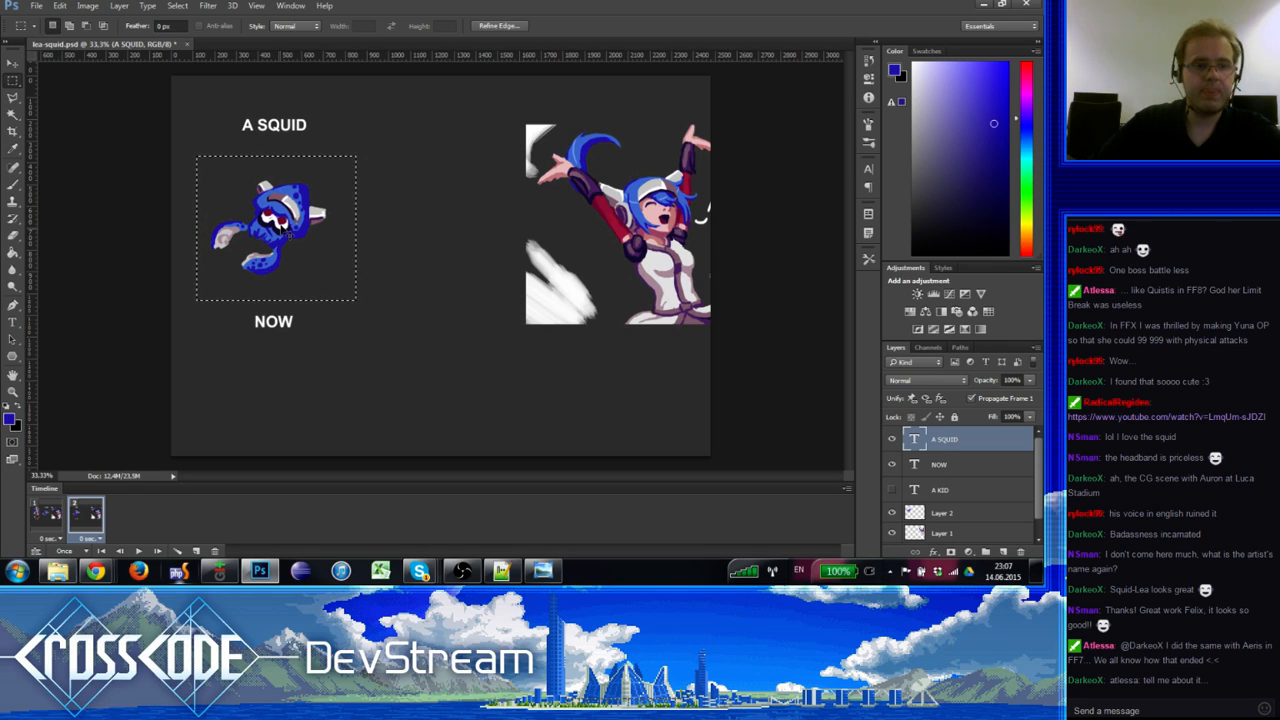
key(ctrl+d)
key(v)
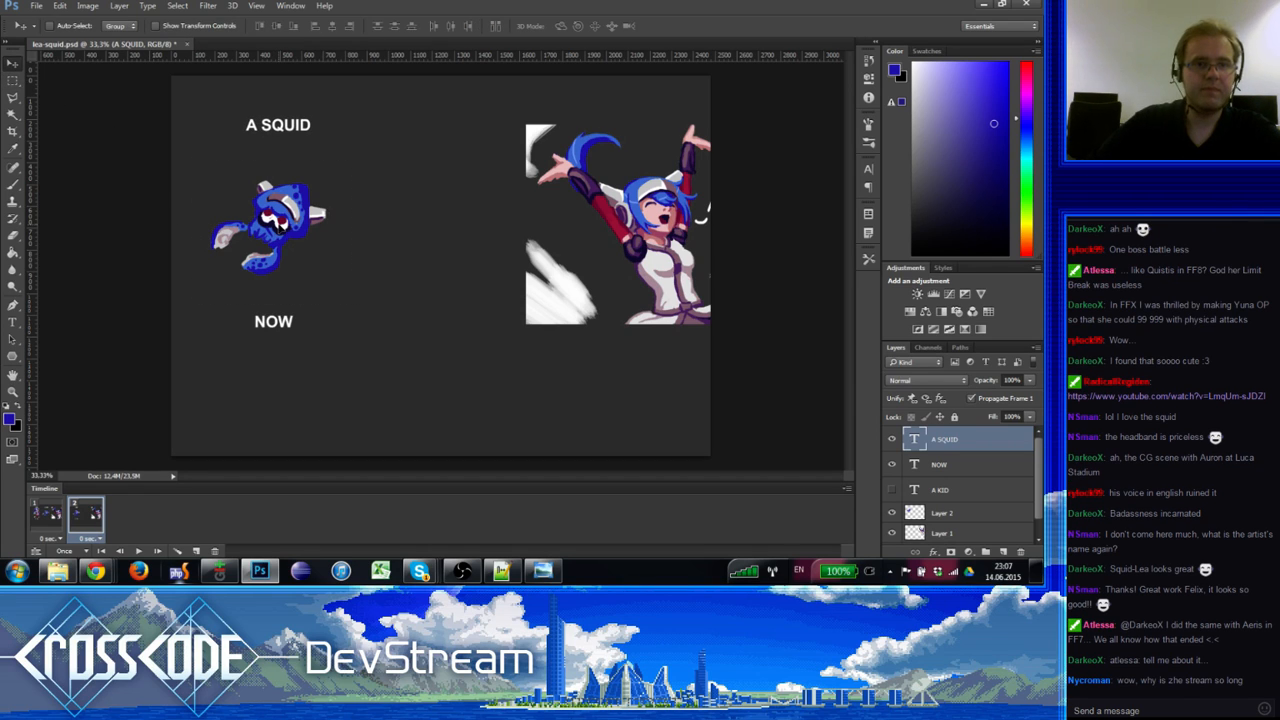
click(1004, 519)
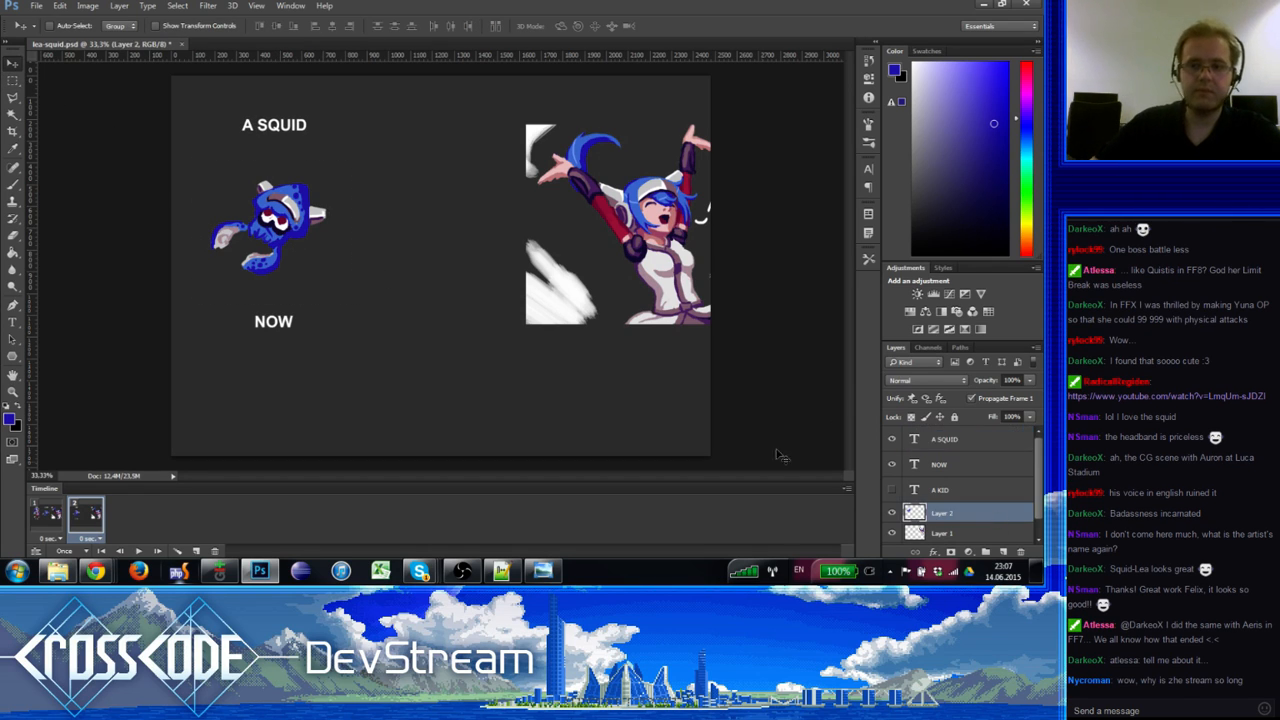
drag(309, 286, 311, 292)
Step: Compare the squid's position with the kid frame and nudge it a few more pixels right
click(55, 509)
click(81, 513)
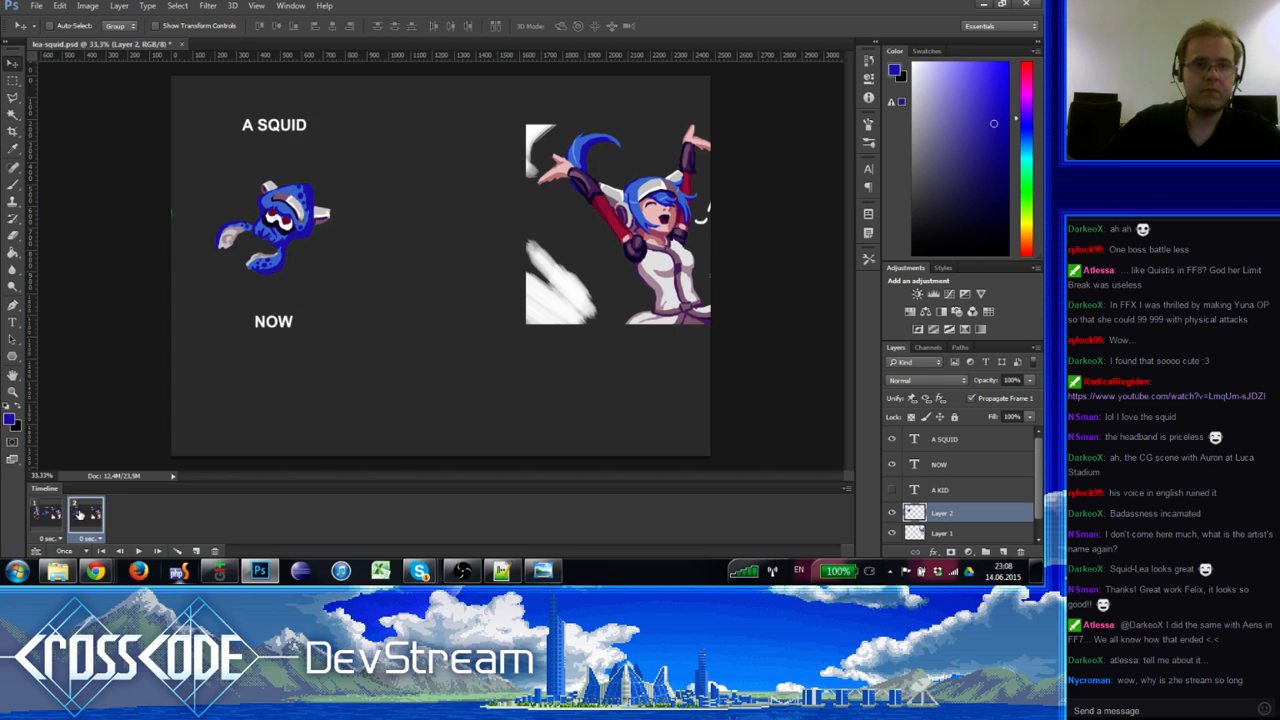
click(60, 515)
click(83, 514)
click(64, 512)
click(85, 513)
drag(285, 298, 287, 296)
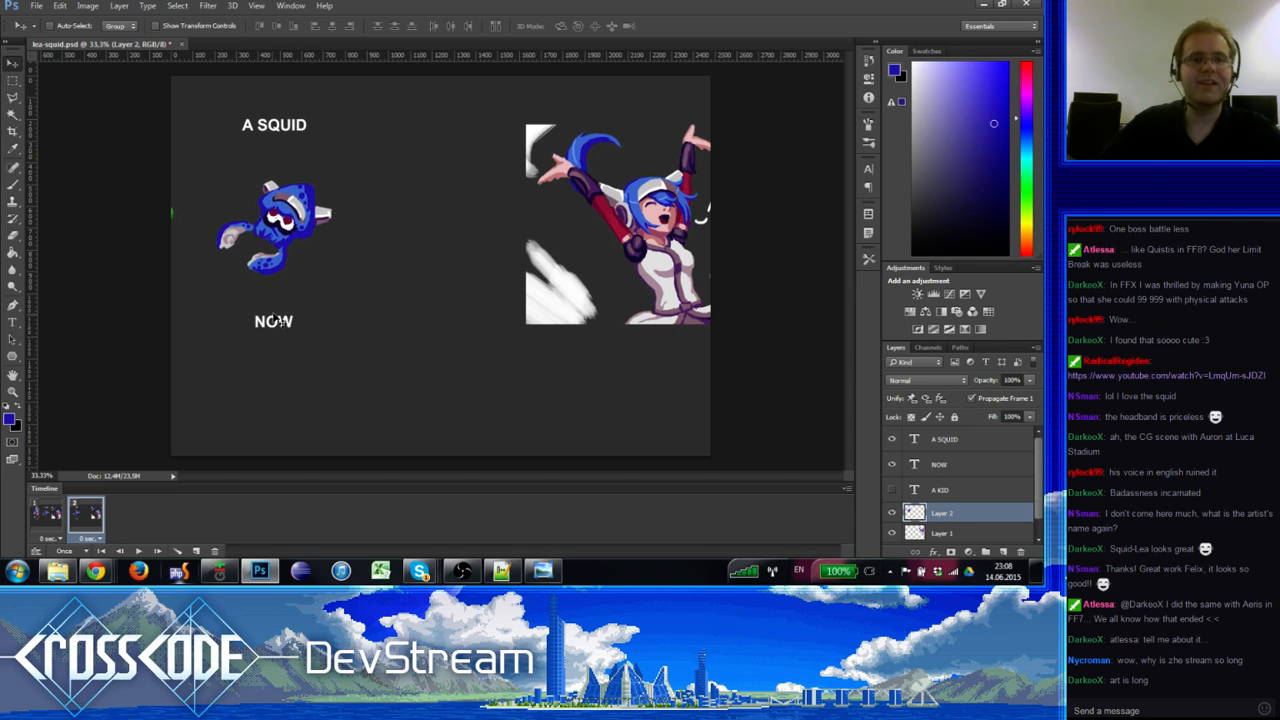
Step: Draw a rectangular selection around the label area and fit it around the kid figure
click(12, 80)
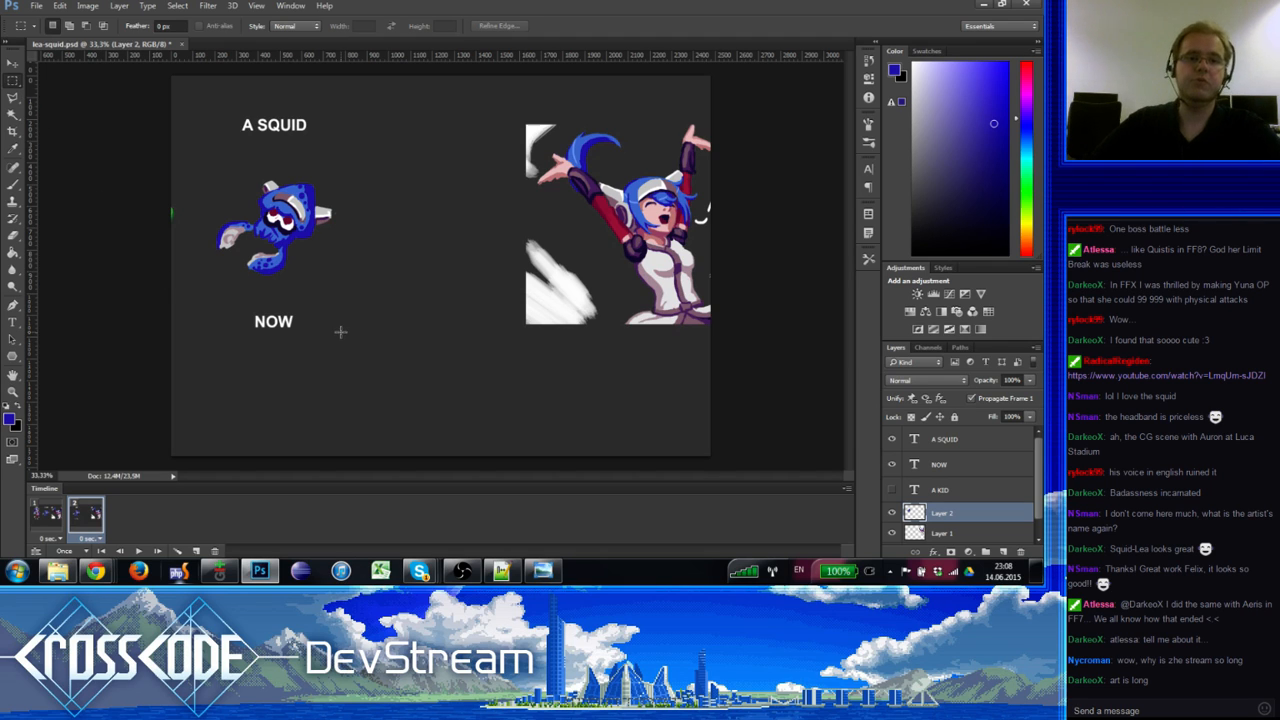
drag(344, 340, 244, 128)
click(61, 515)
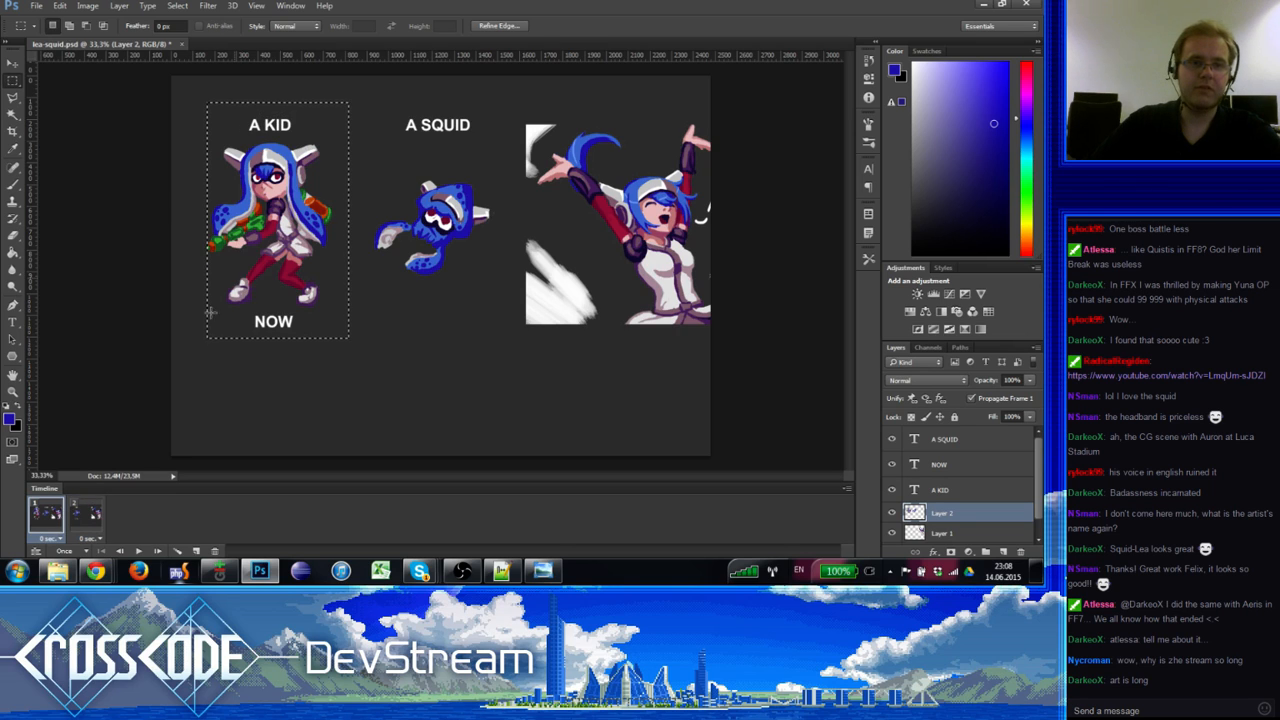
drag(316, 261, 312, 263)
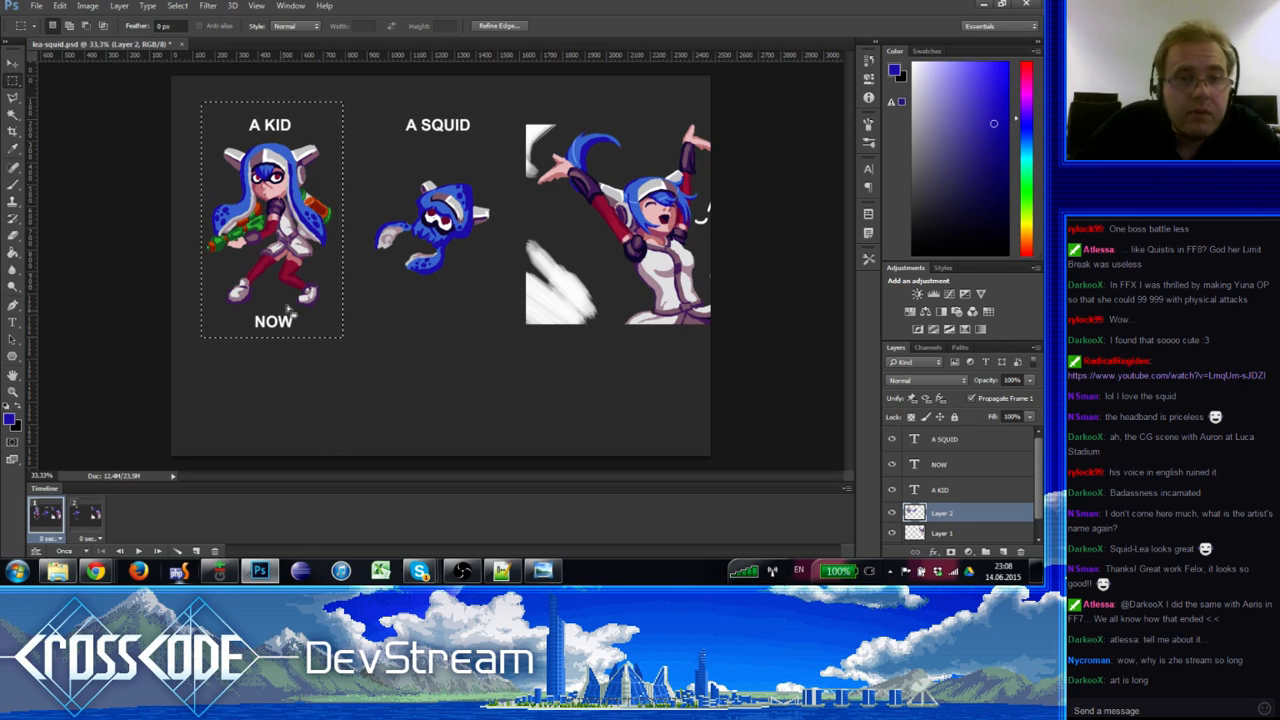
click(88, 515)
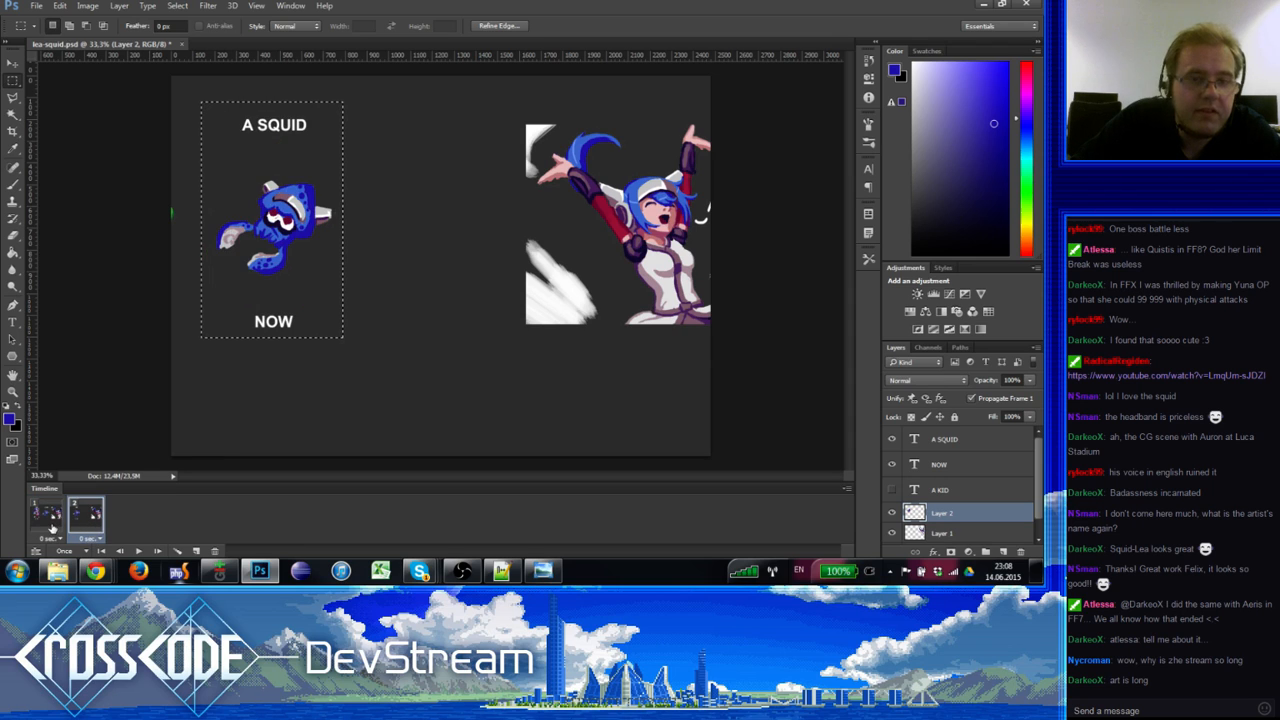
click(52, 527)
drag(306, 304, 305, 300)
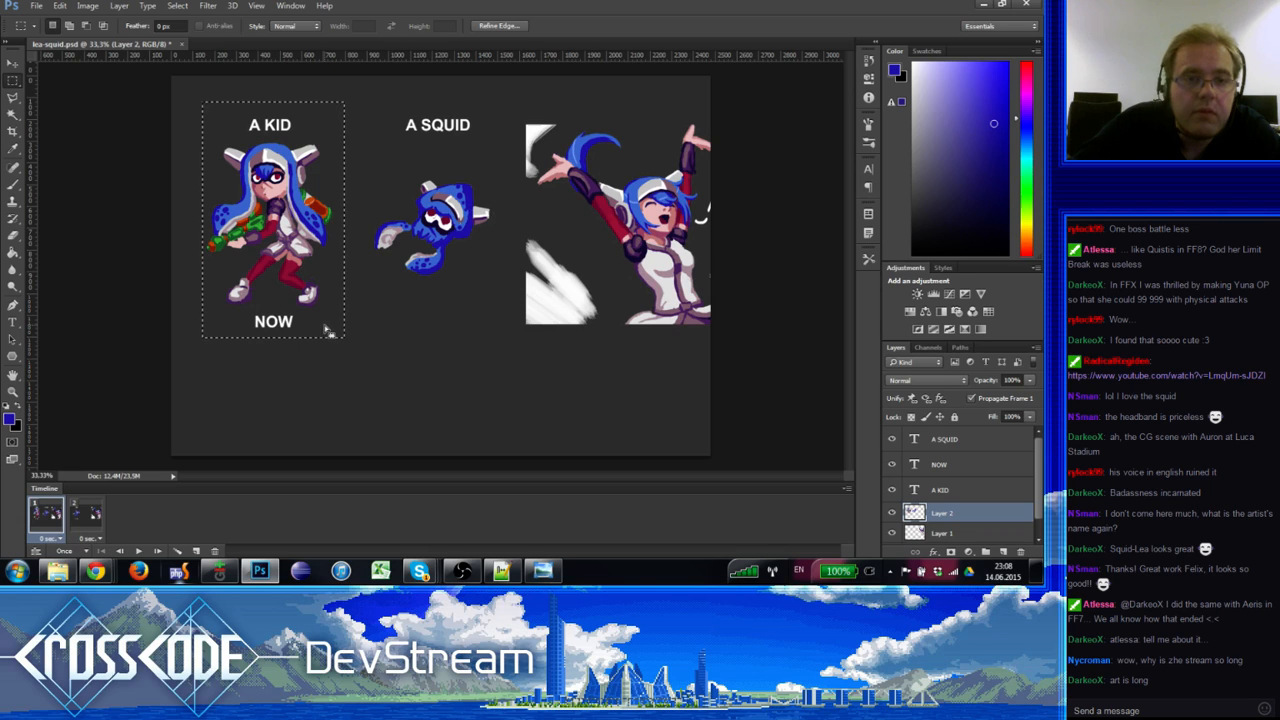
Step: Add a horizontal guide above the A KID label and vertical guides on either side of the kid
drag(365, 57, 365, 337)
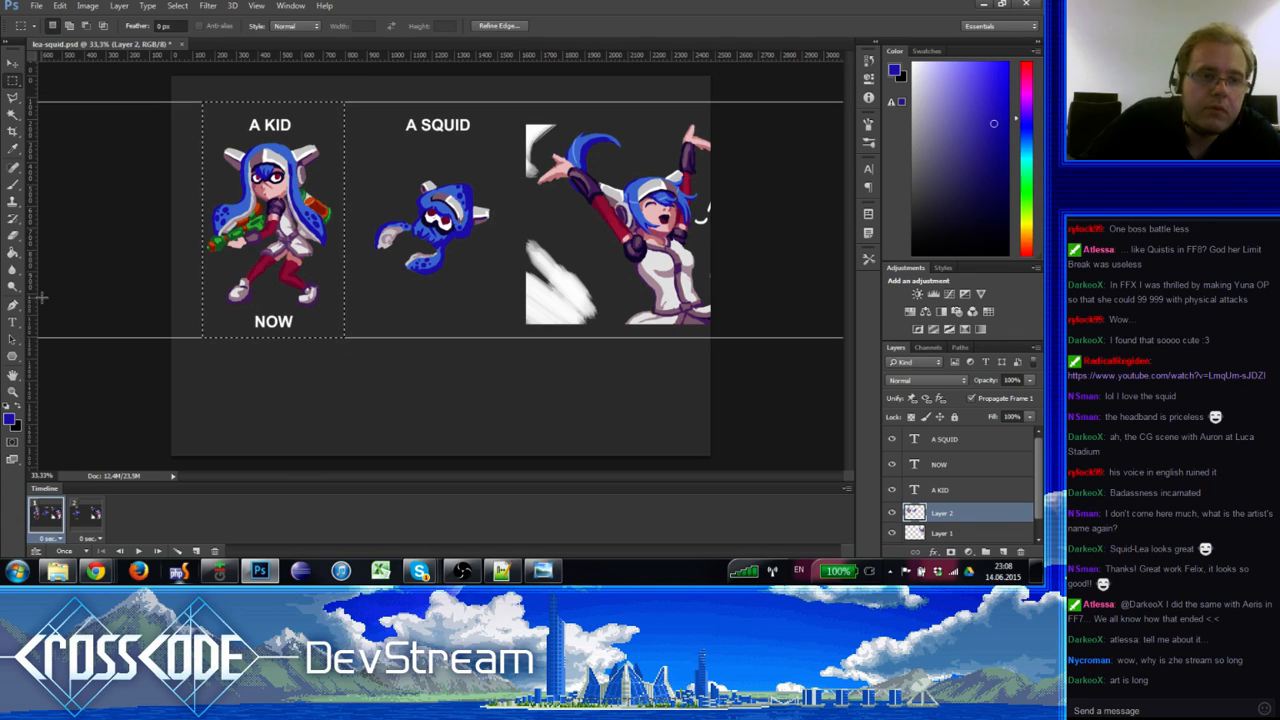
drag(40, 297, 202, 260)
key(Return)
drag(33, 262, 344, 254)
click(271, 334)
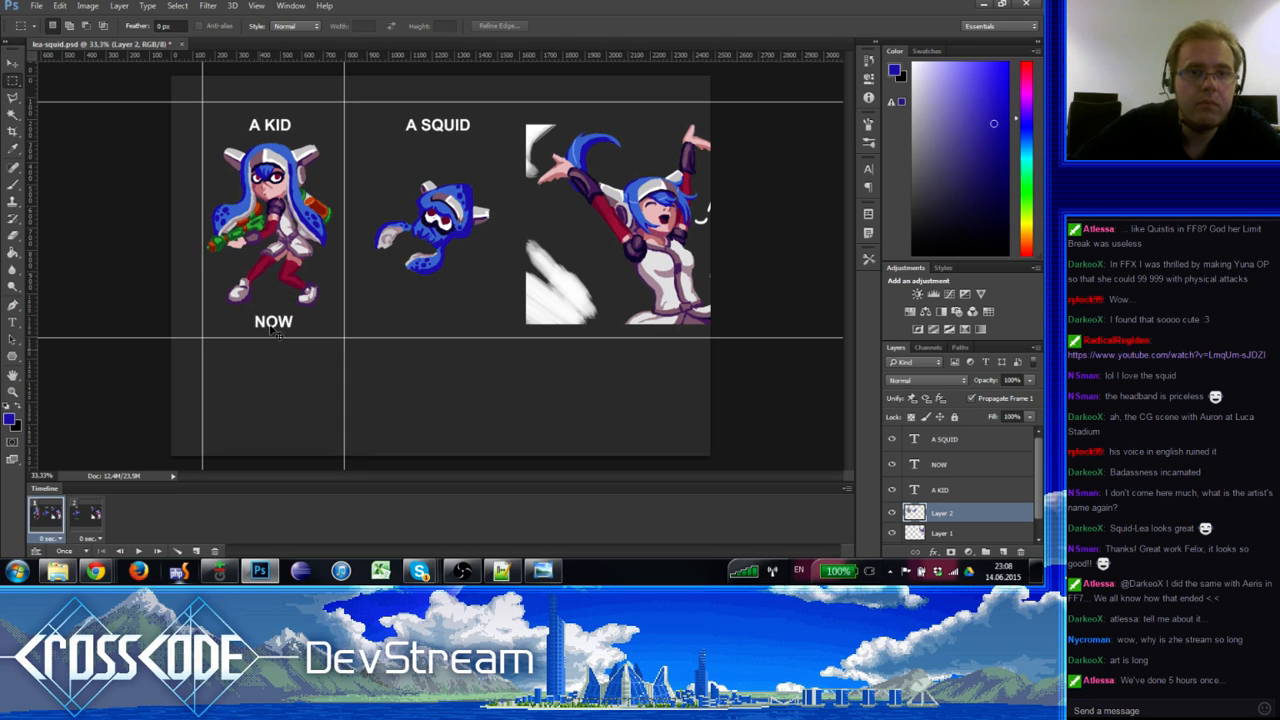
click(95, 516)
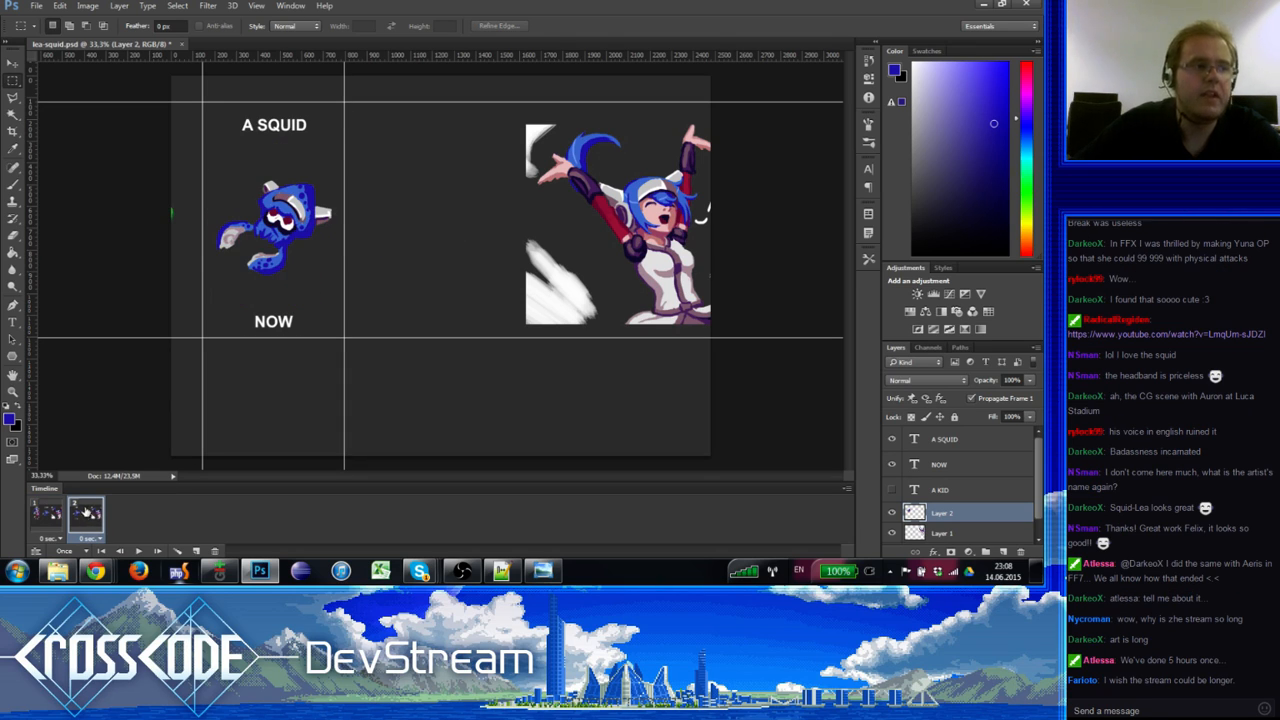
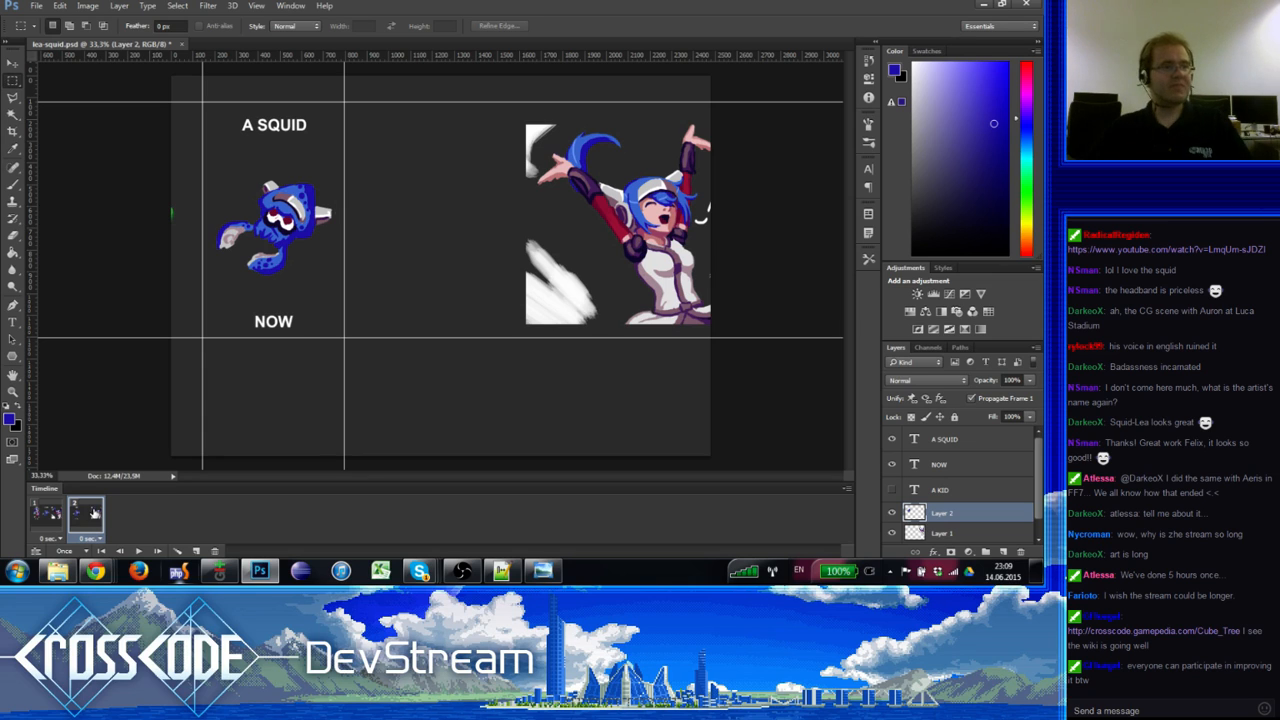
Step: Show animation frame 1, with the kid under A KID beside the A SQUID squid
click(1150, 631)
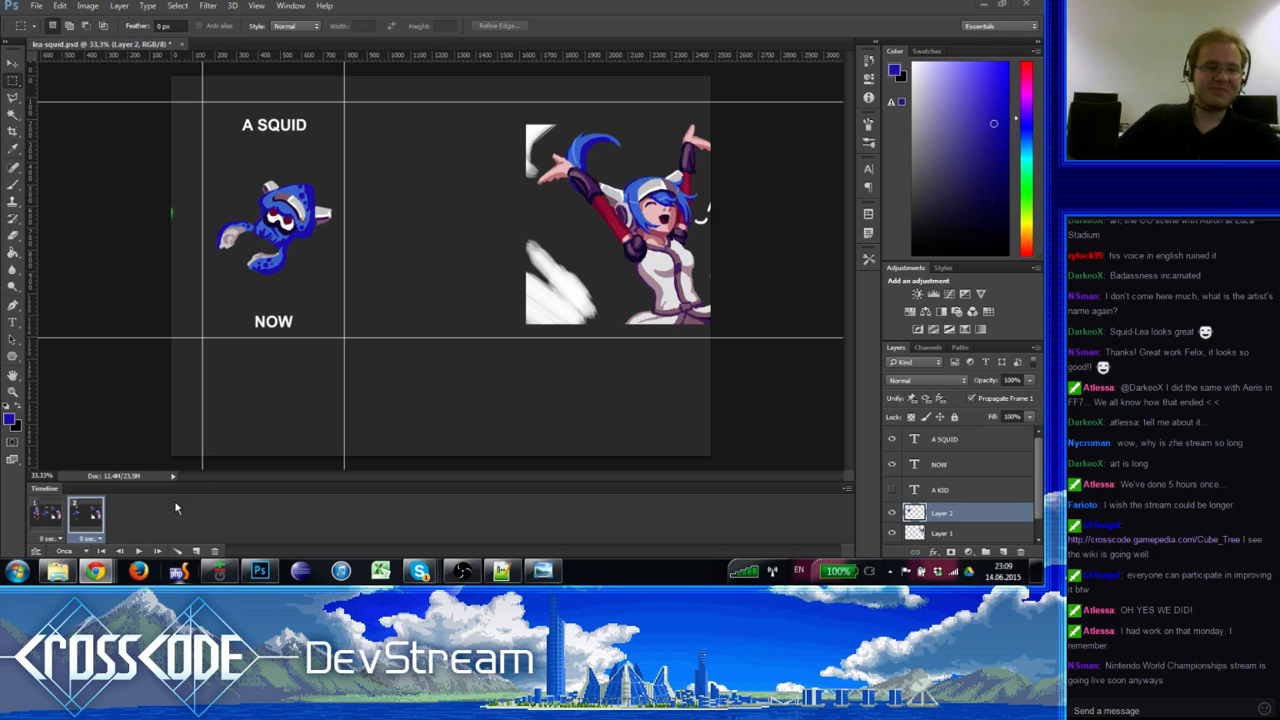
click(50, 514)
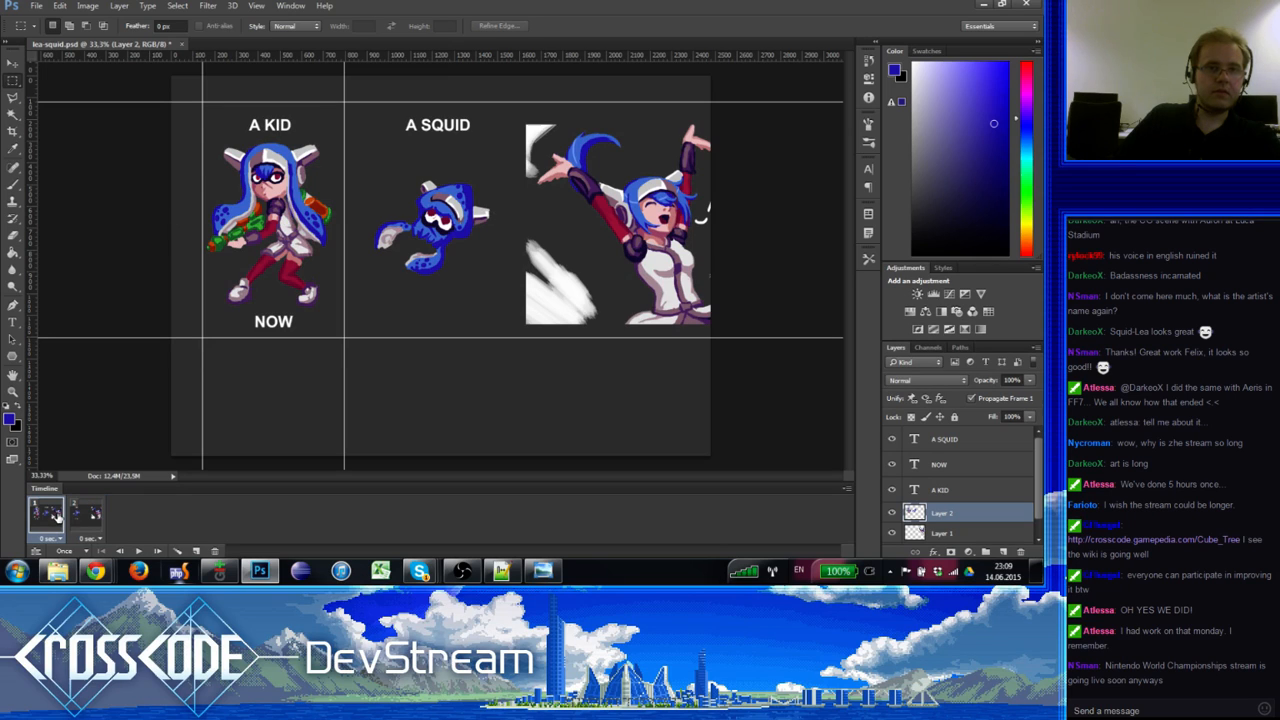
Step: Nudge Layer 2's art a few pixels right, zoom in on the kid's face, and toggle Layer 2 to compare
click(13, 63)
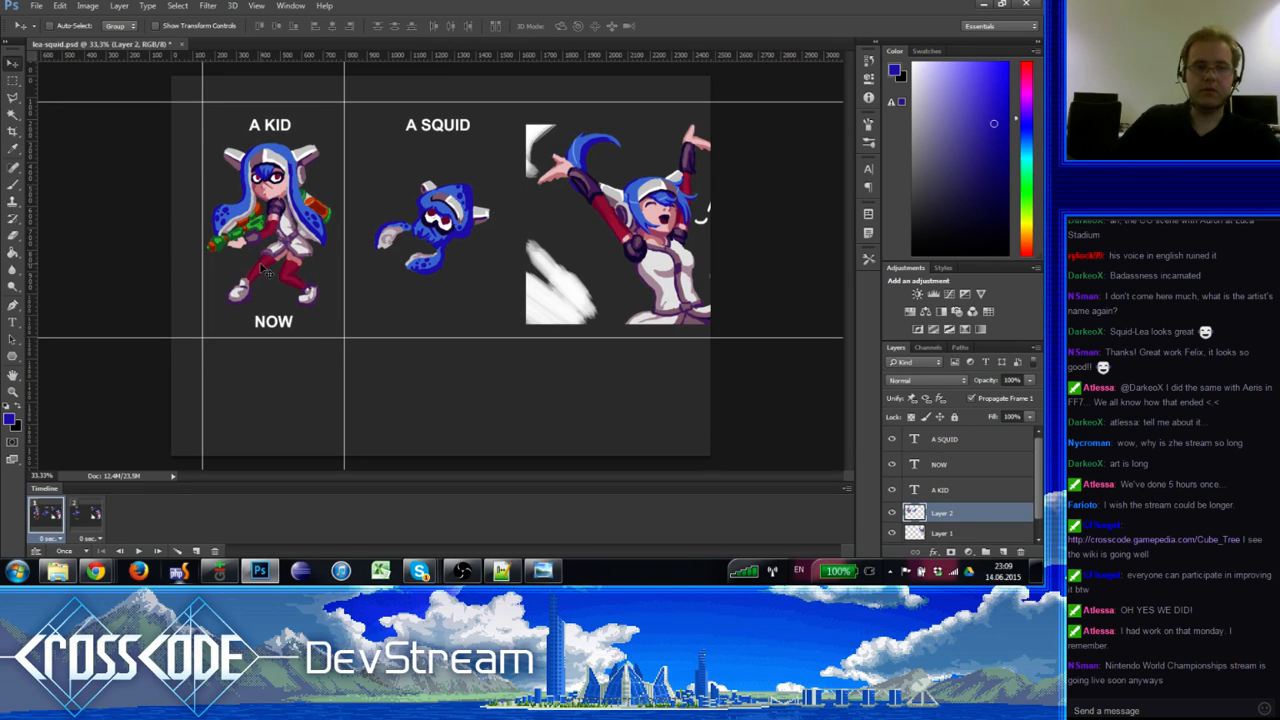
drag(261, 265, 265, 265)
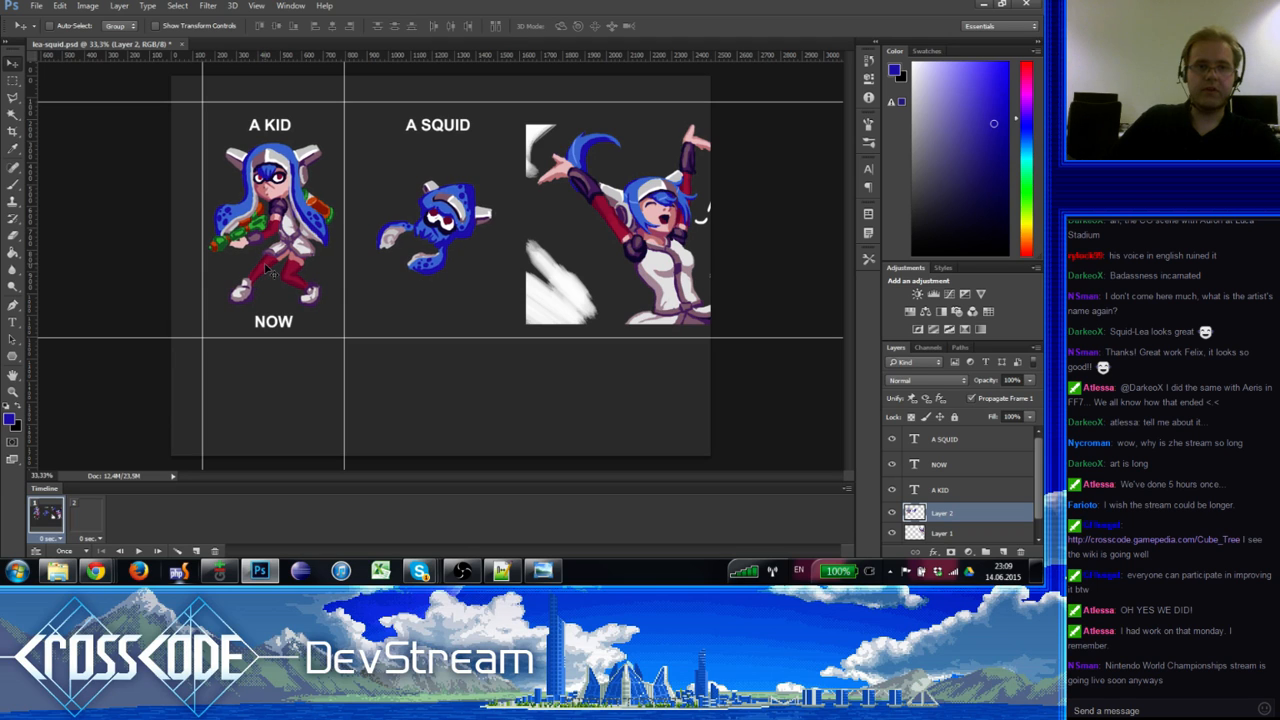
click(13, 391)
click(276, 184)
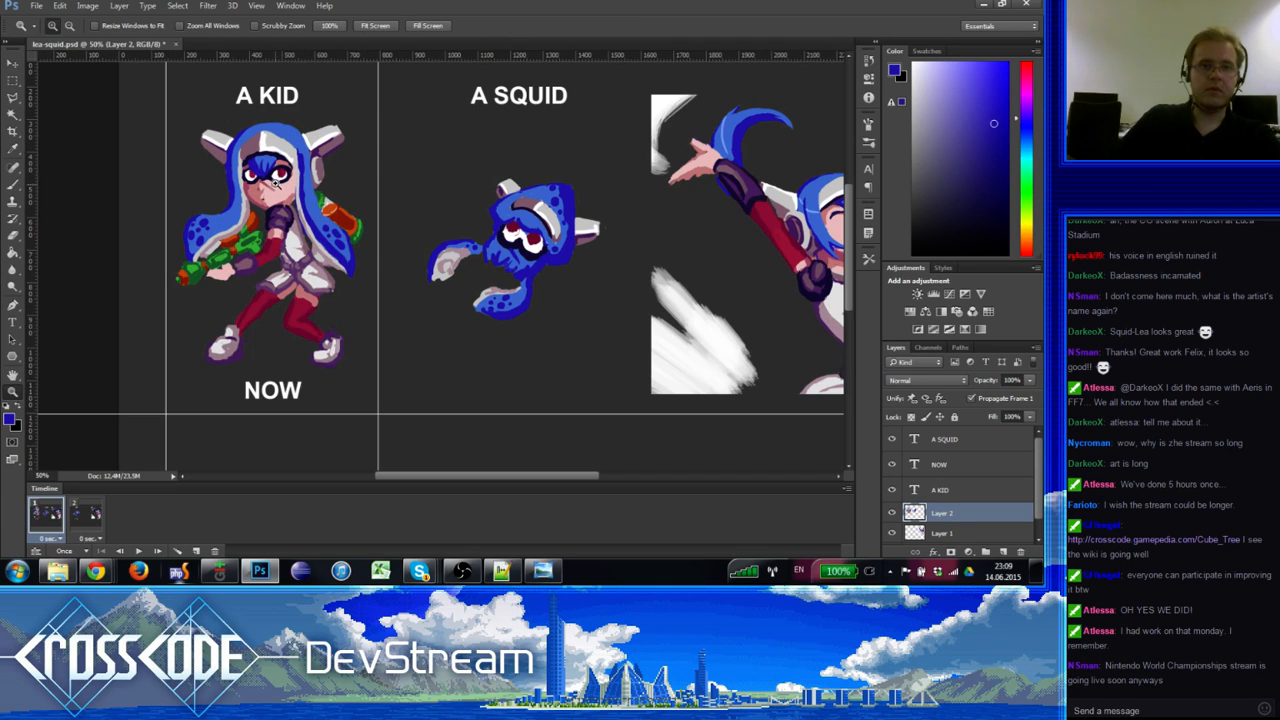
click(891, 513)
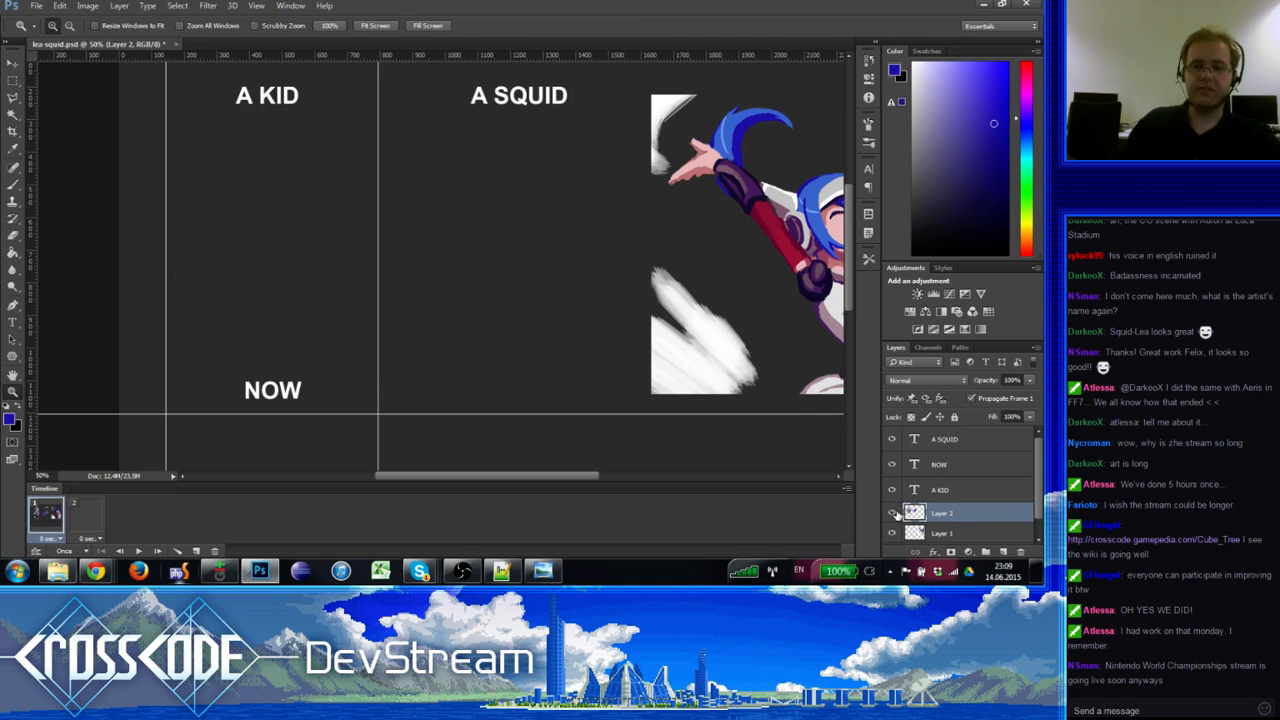
click(891, 513)
Step: Sample the horn's light grey as brush colour, zoom back out, and check frames 2 and 1
click(13, 183)
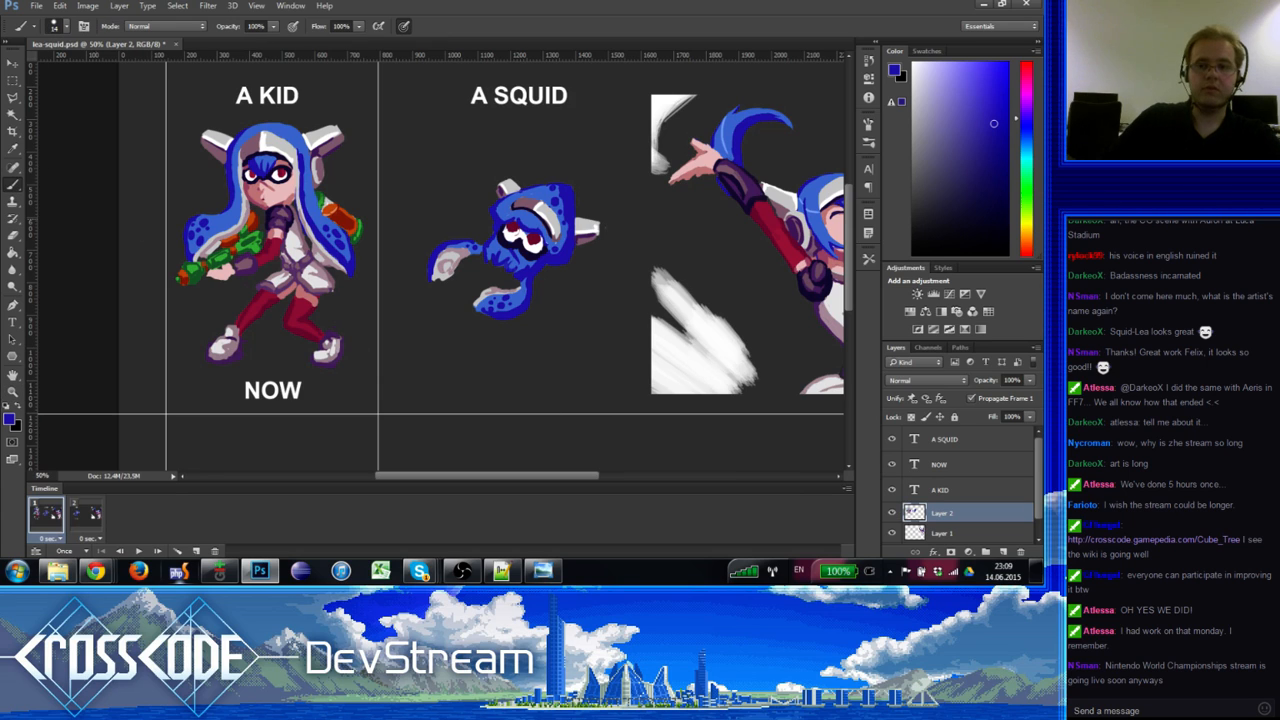
alt+click(333, 132)
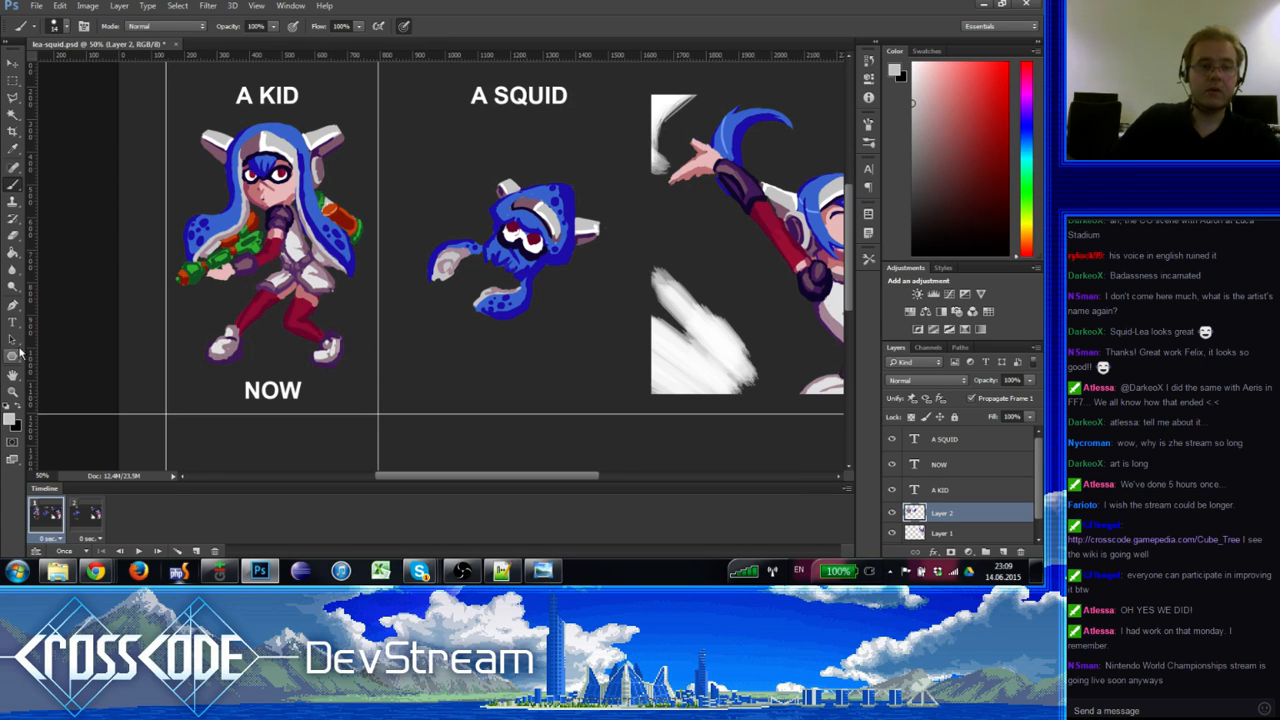
click(13, 391)
alt+click(58, 376)
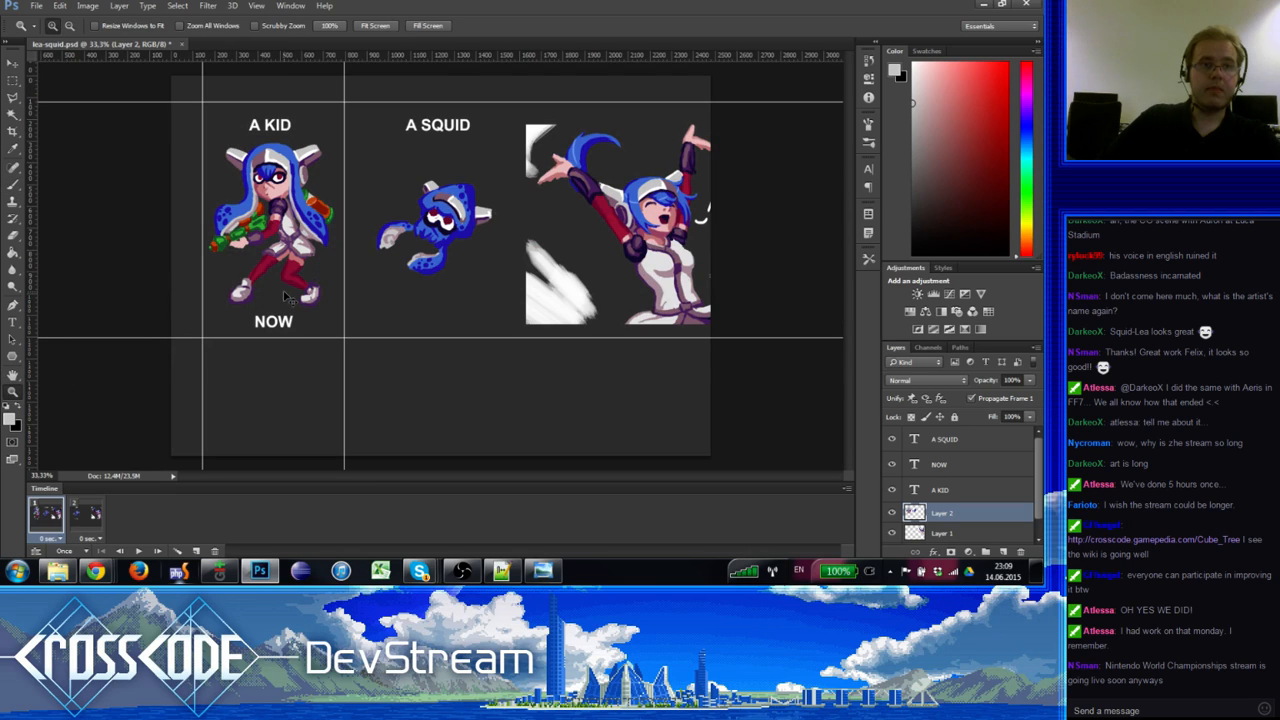
click(80, 516)
click(55, 513)
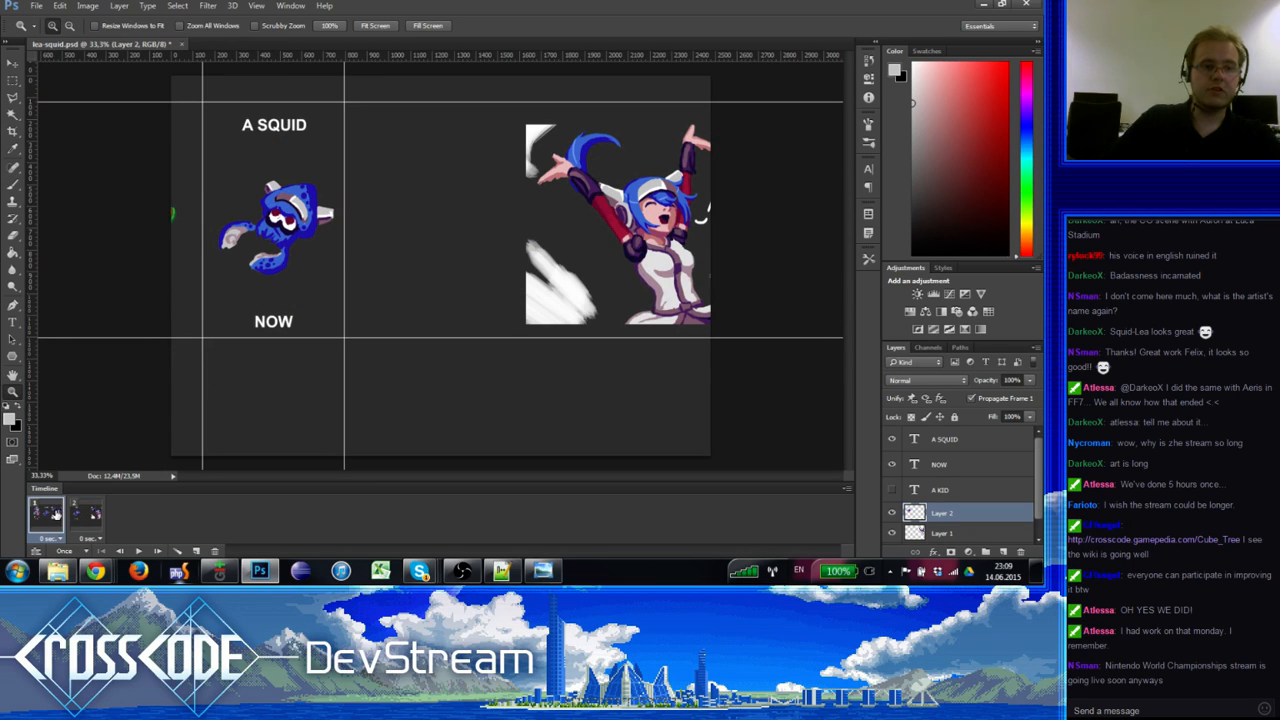
Step: Marquee-select the A KID panel between the guides and try cropping, until Photoshop crashes
click(12, 80)
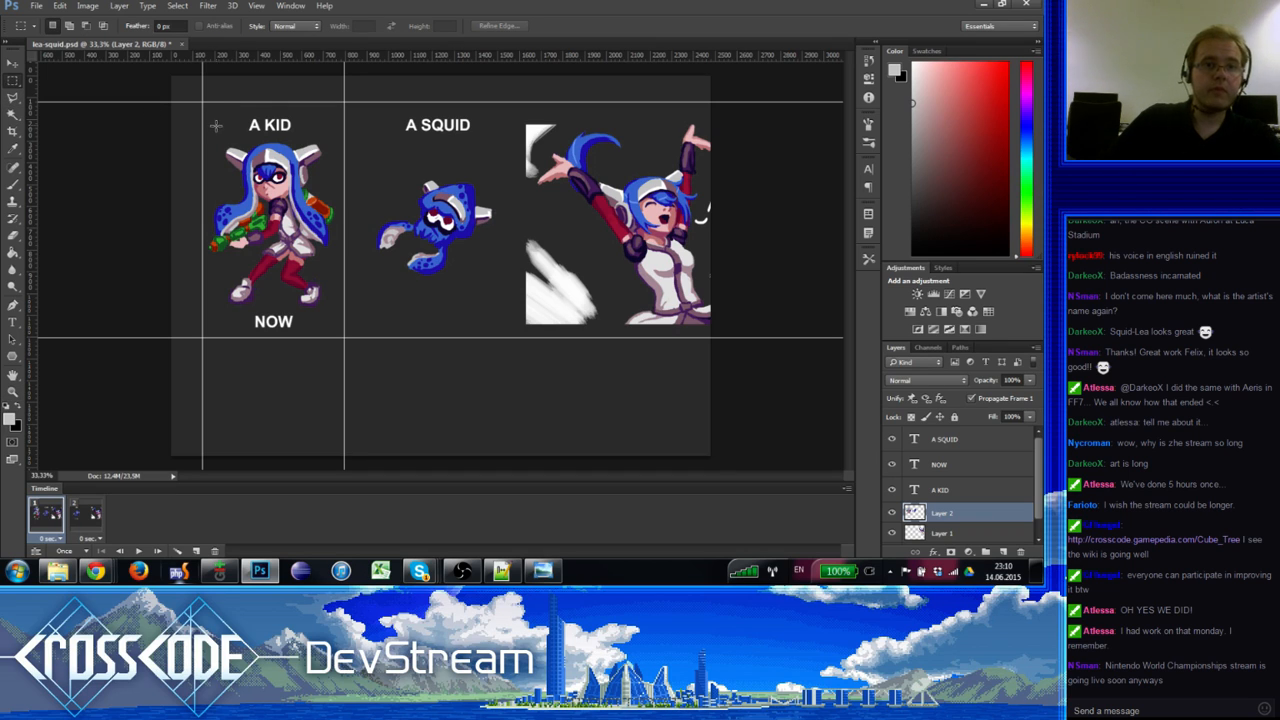
drag(333, 318, 337, 341)
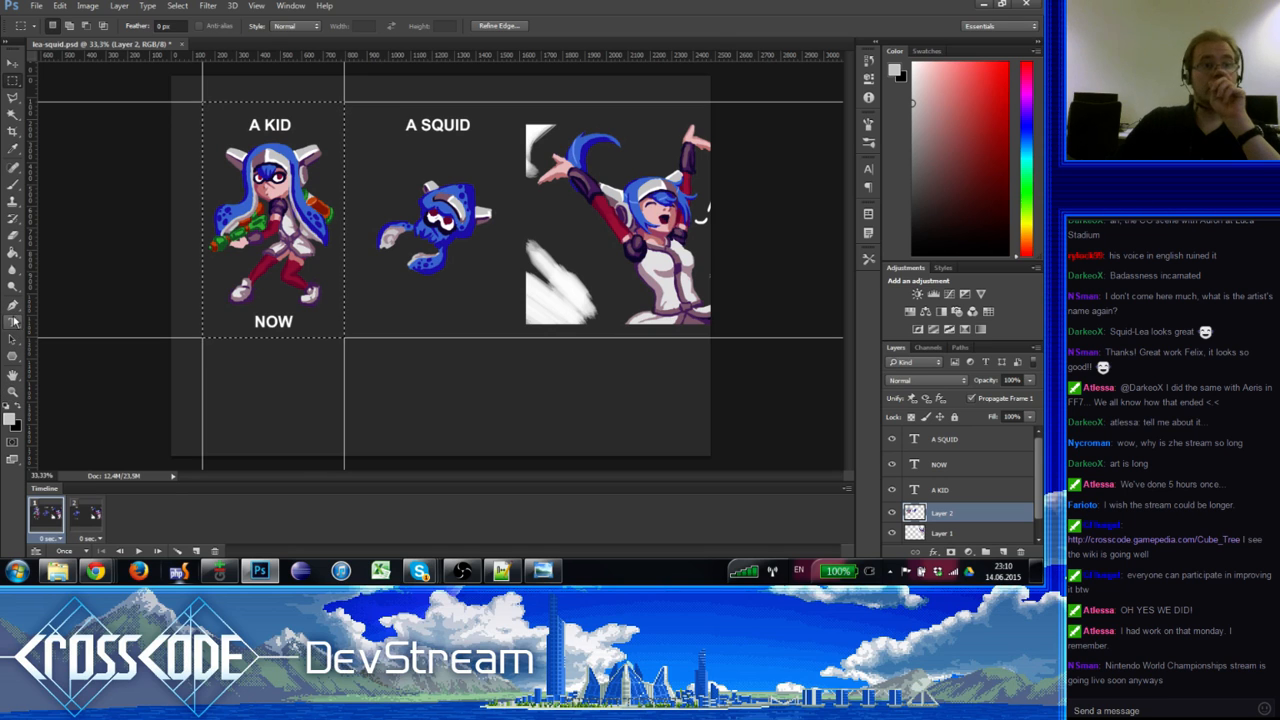
click(13, 132)
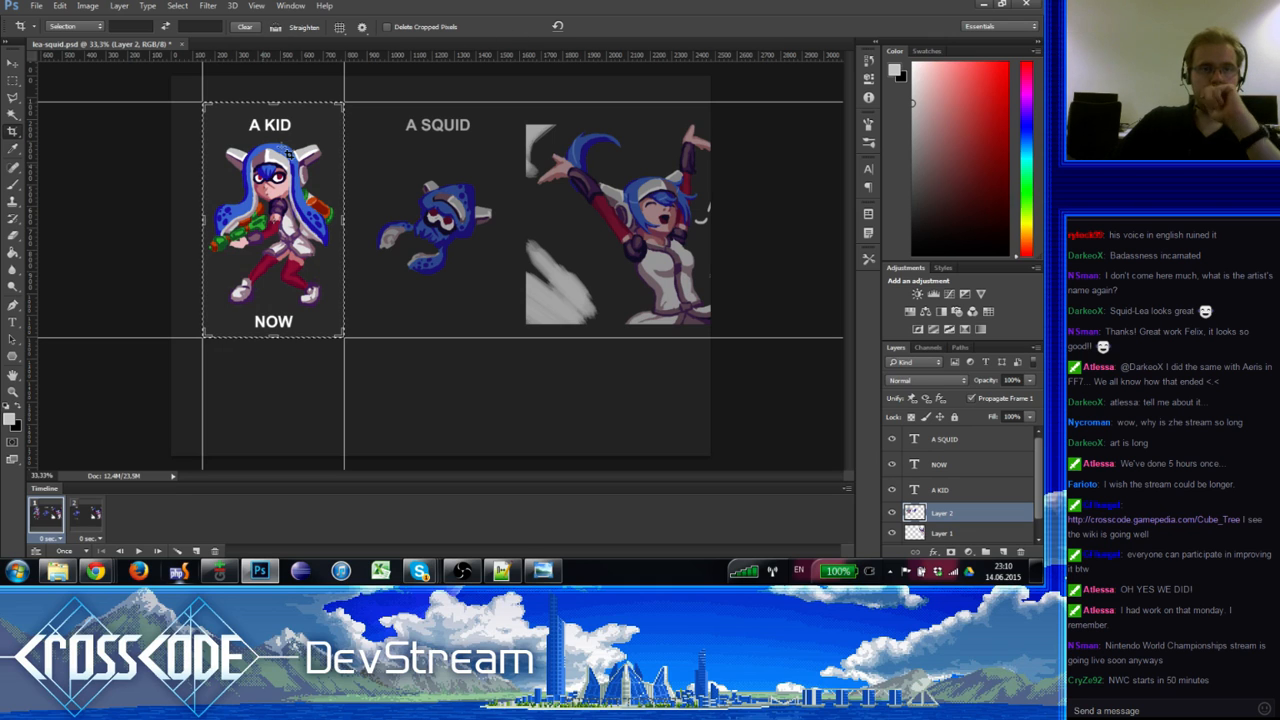
click(557, 25)
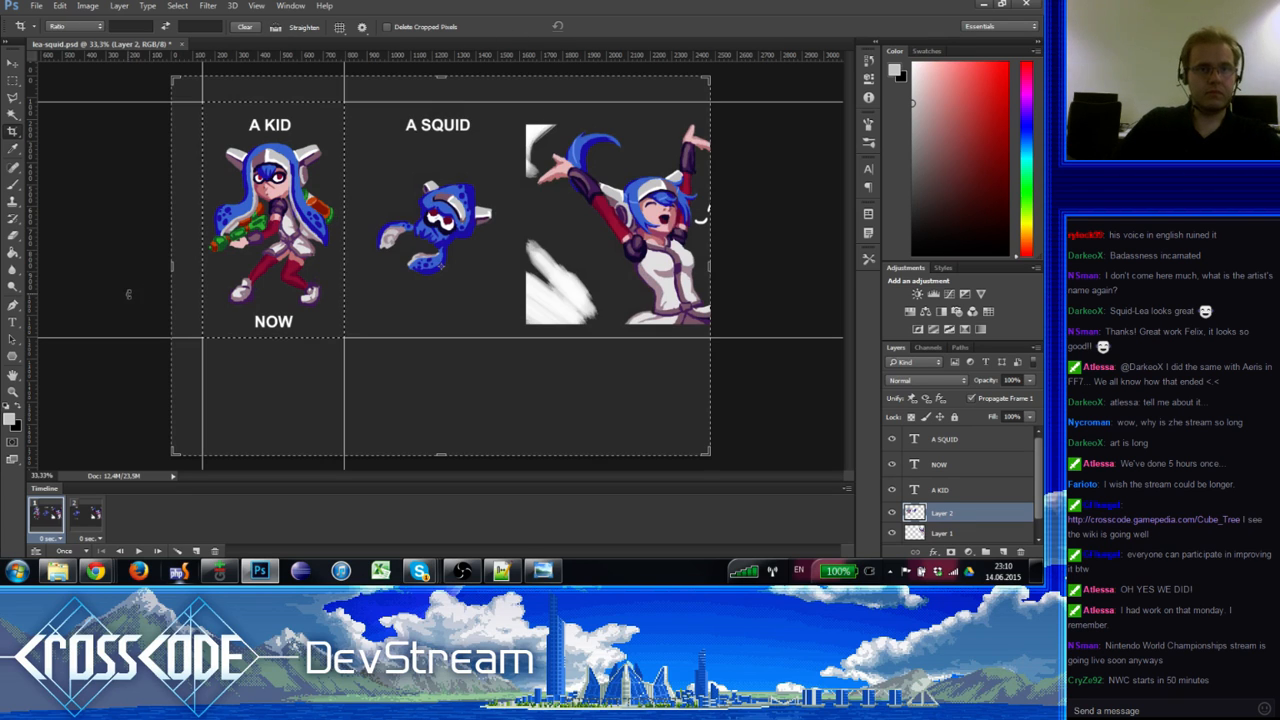
click(12, 390)
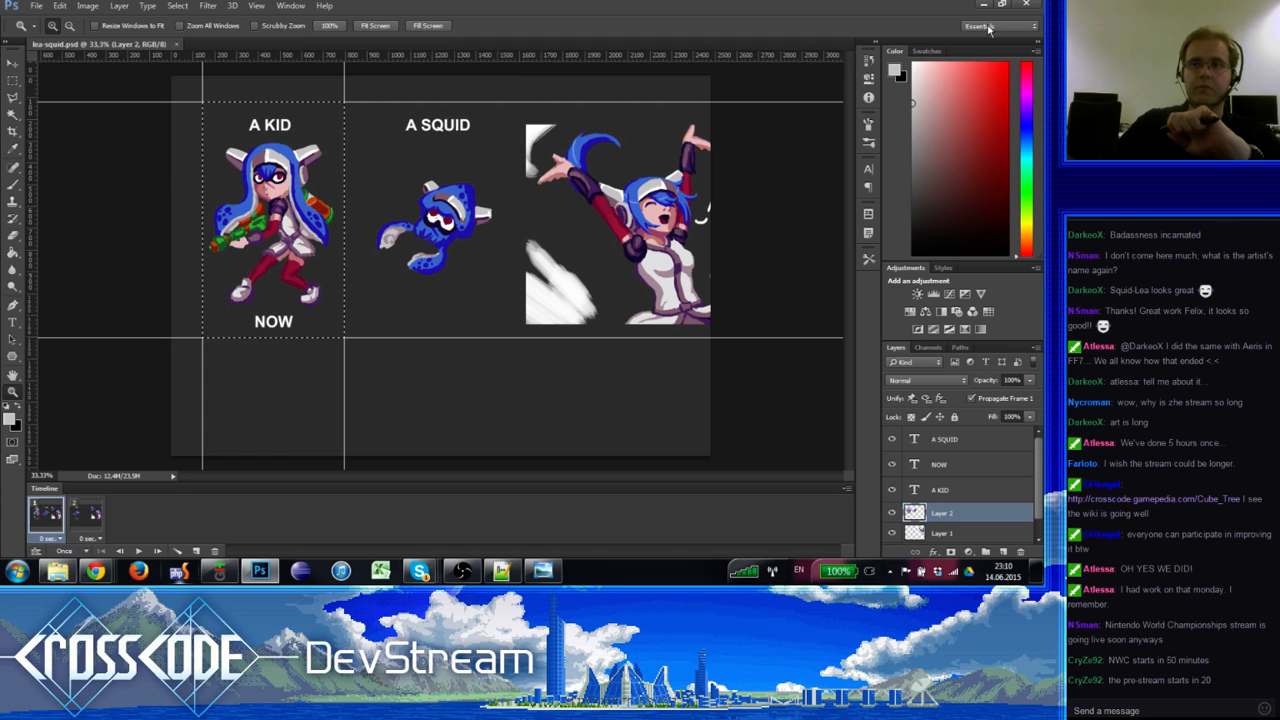
key(alt+Tab)
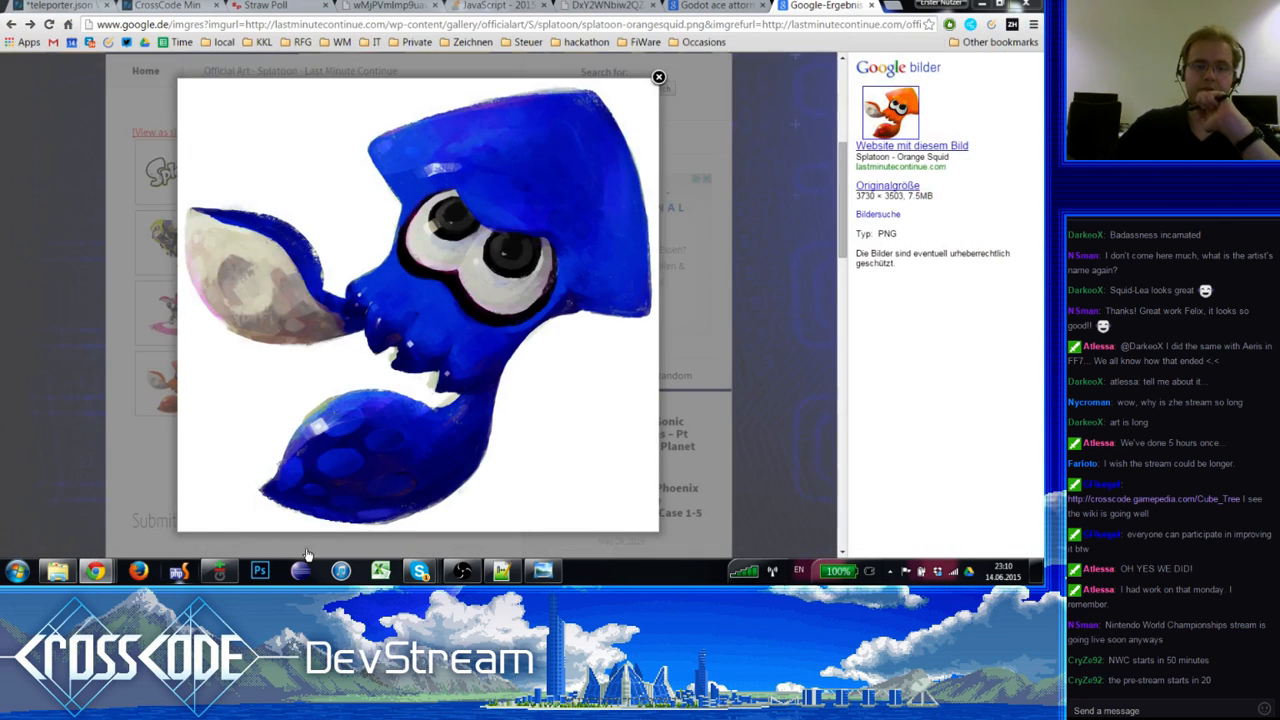
Step: Relaunch Photoshop from the taskbar
mouse_move(44, 576)
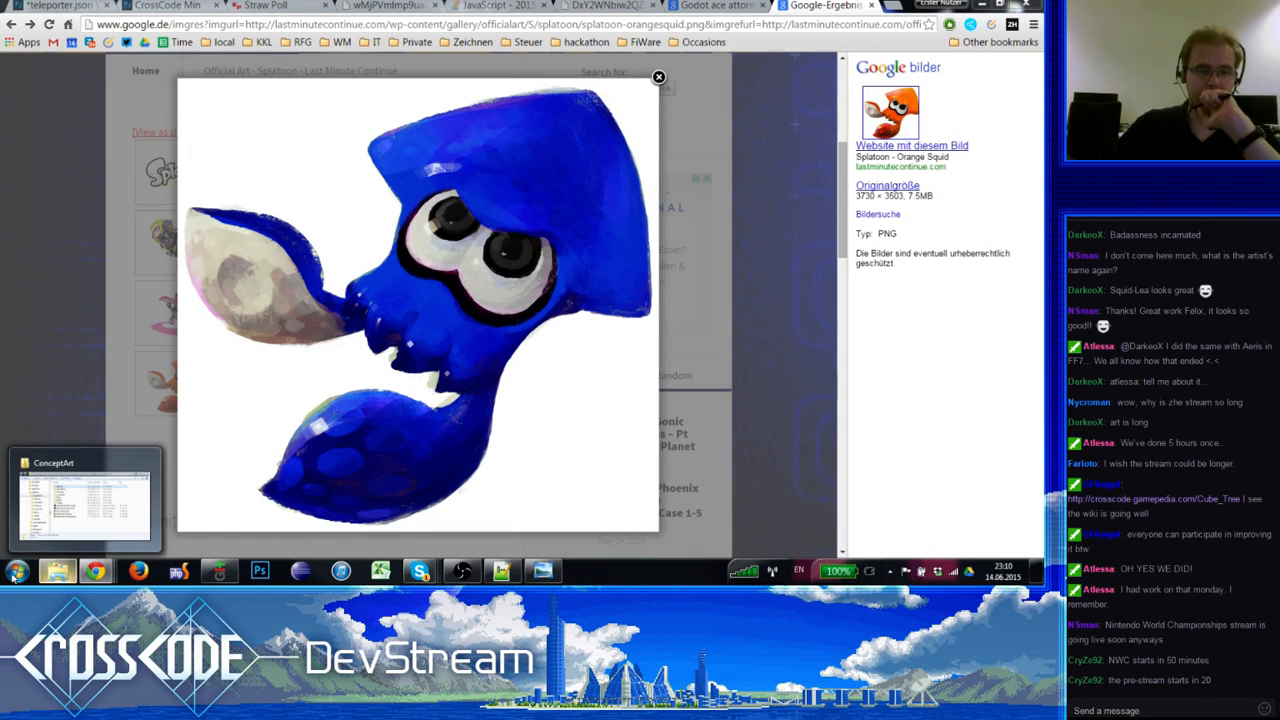
click(258, 572)
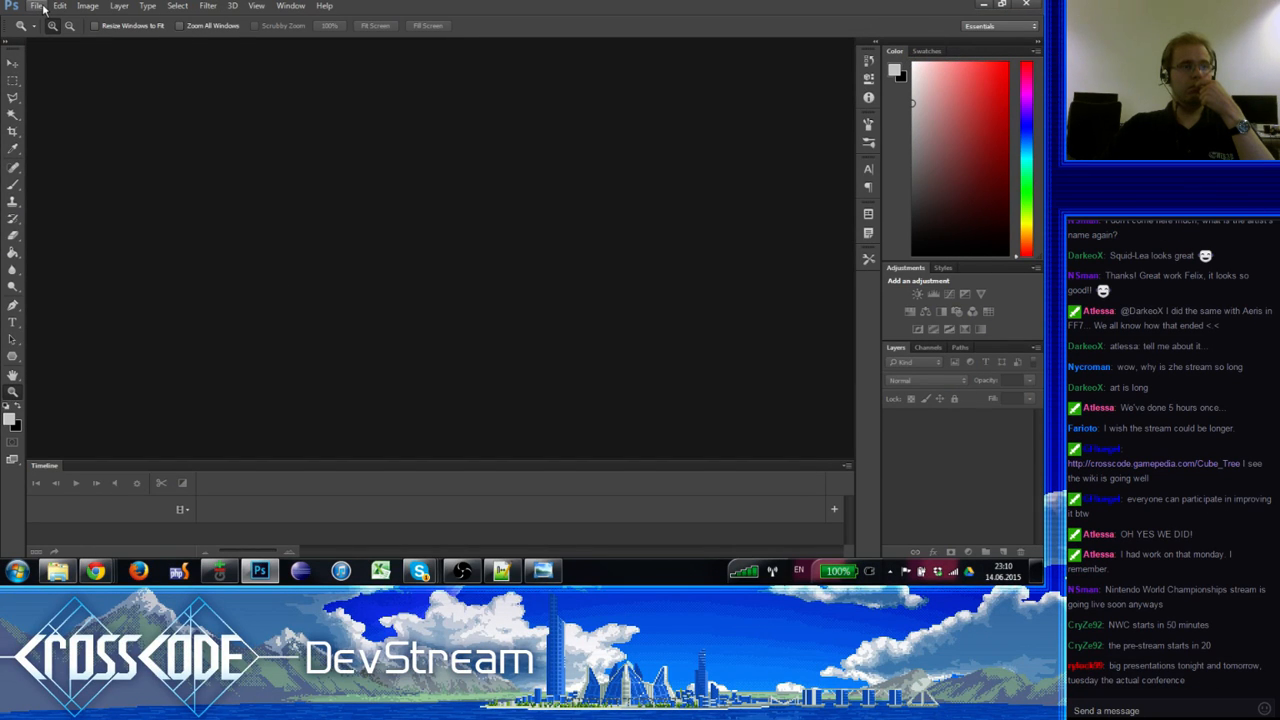
Step: Reopen lea-squid.psd from the recent files list
click(40, 7)
mouse_move(105, 82)
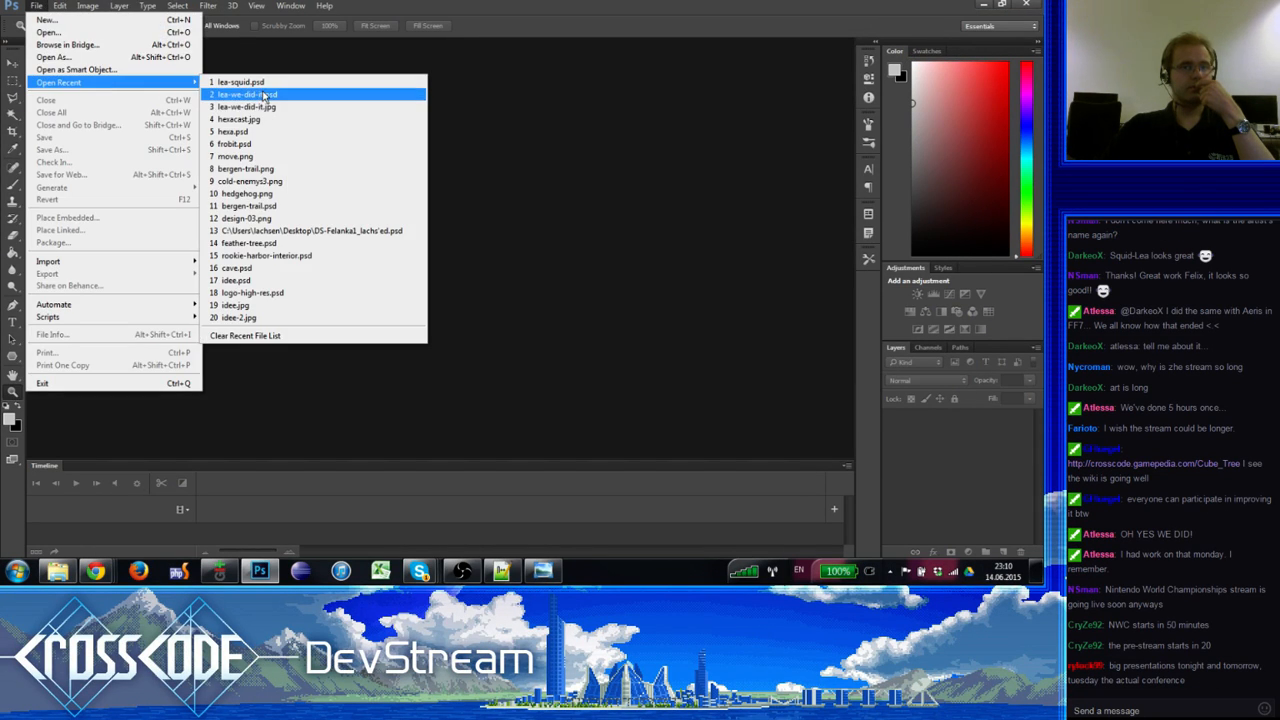
click(270, 84)
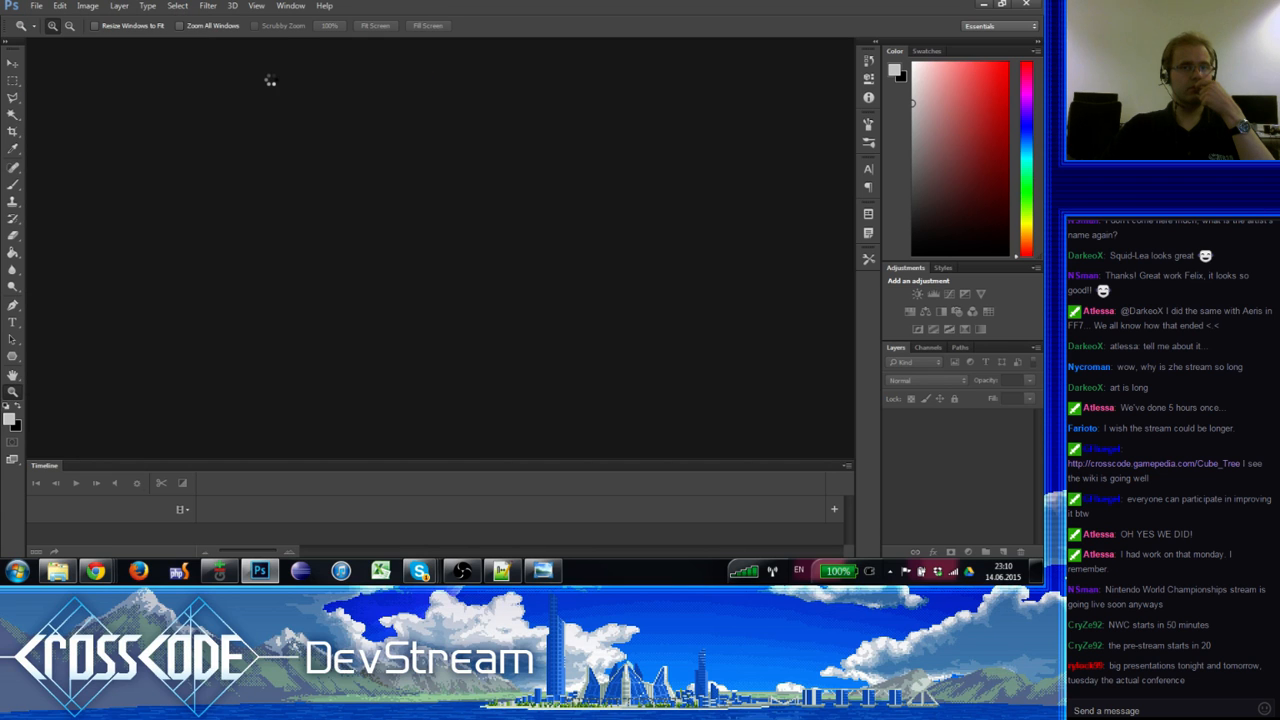
Step: Turn off View > Show > Grid so only the guides stay over the artwork
click(12, 78)
key(ctrl+h)
key(ctrl+h)
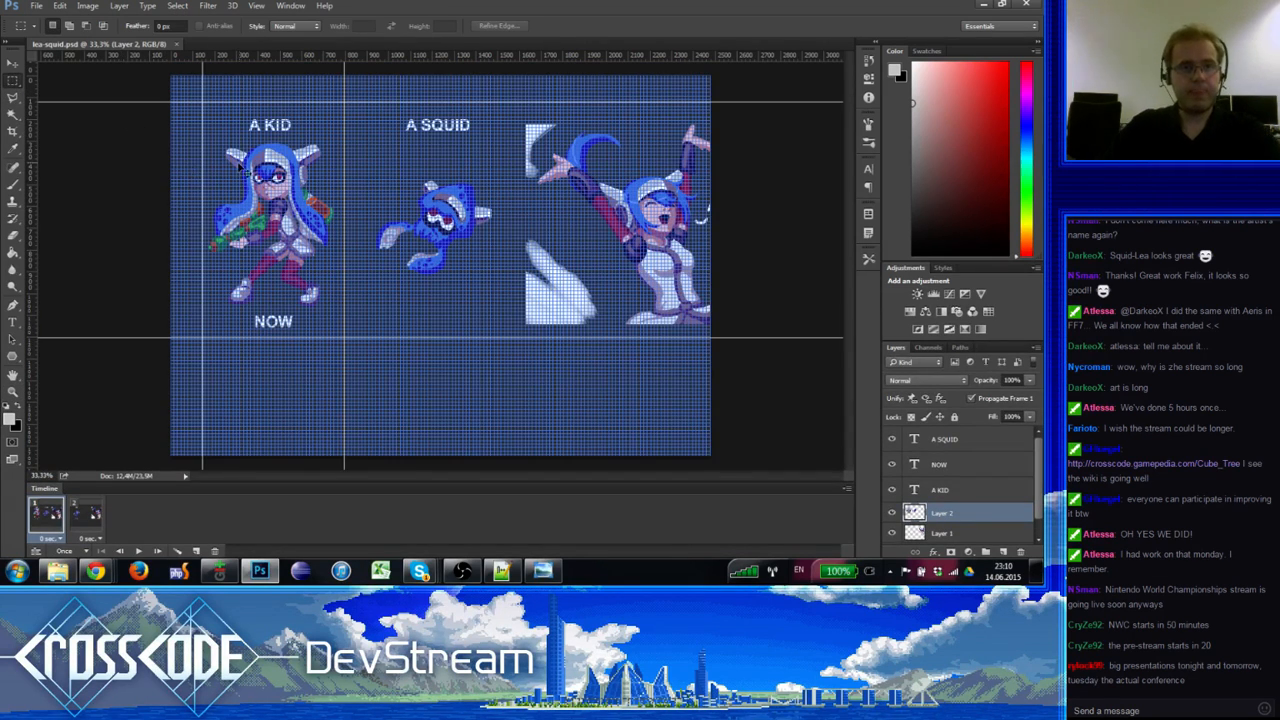
drag(203, 101, 344, 336)
key(ctrl+d)
click(256, 5)
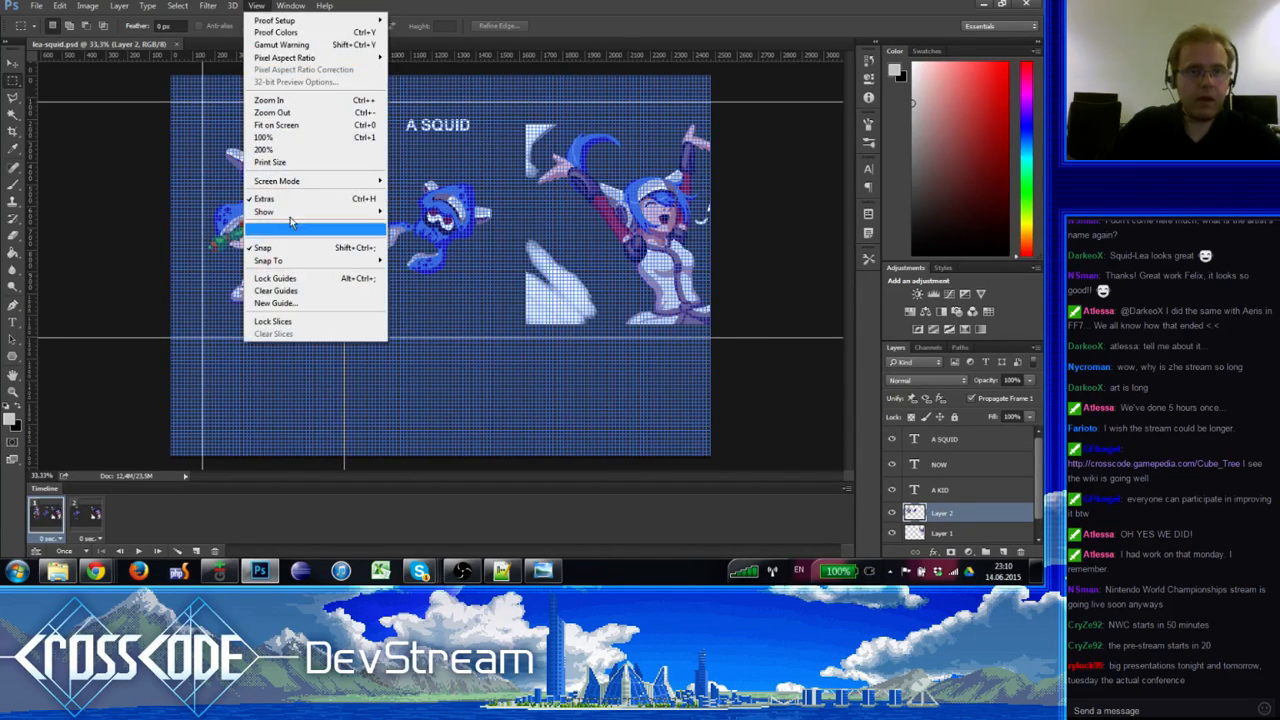
click(290, 246)
click(263, 8)
click(290, 246)
click(257, 6)
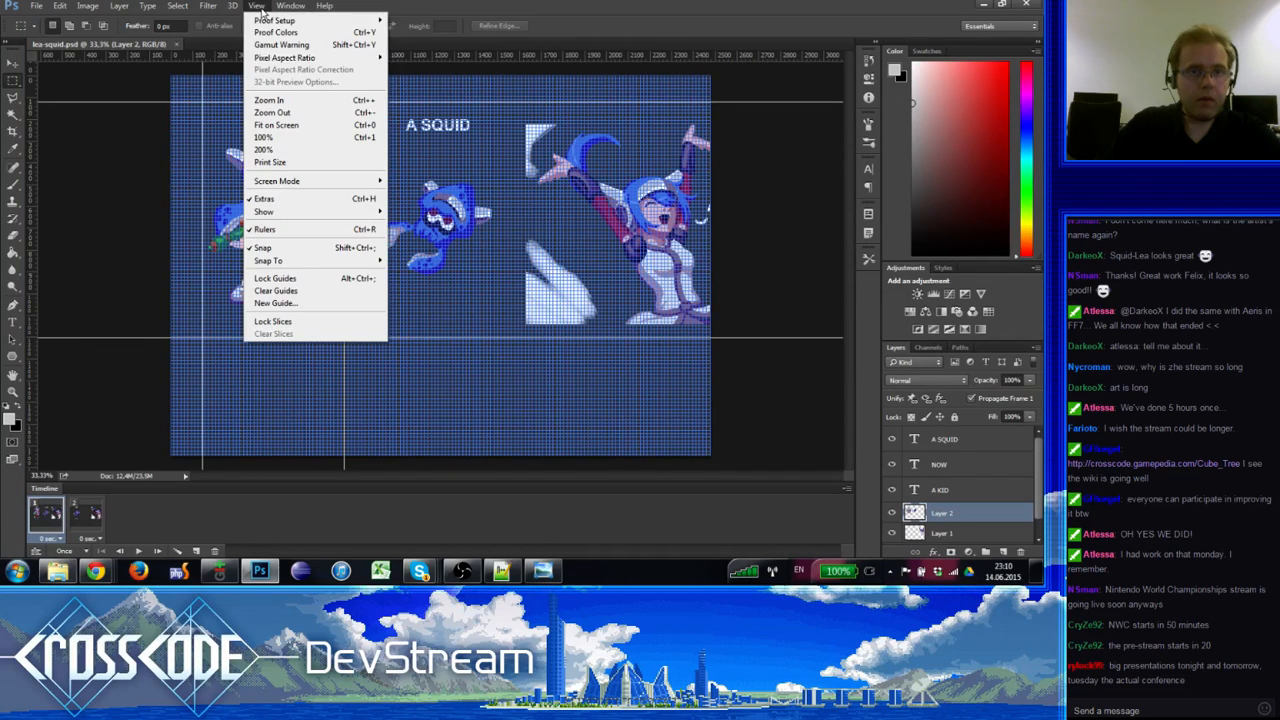
mouse_move(275, 211)
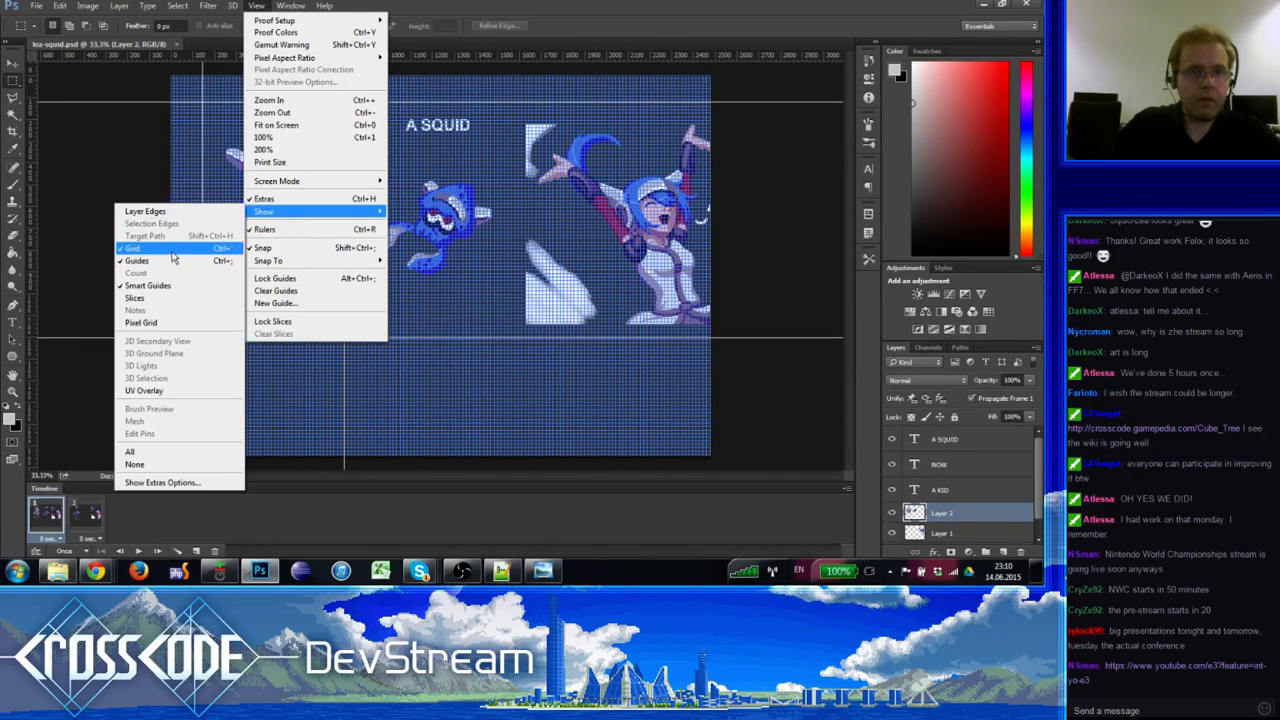
click(140, 249)
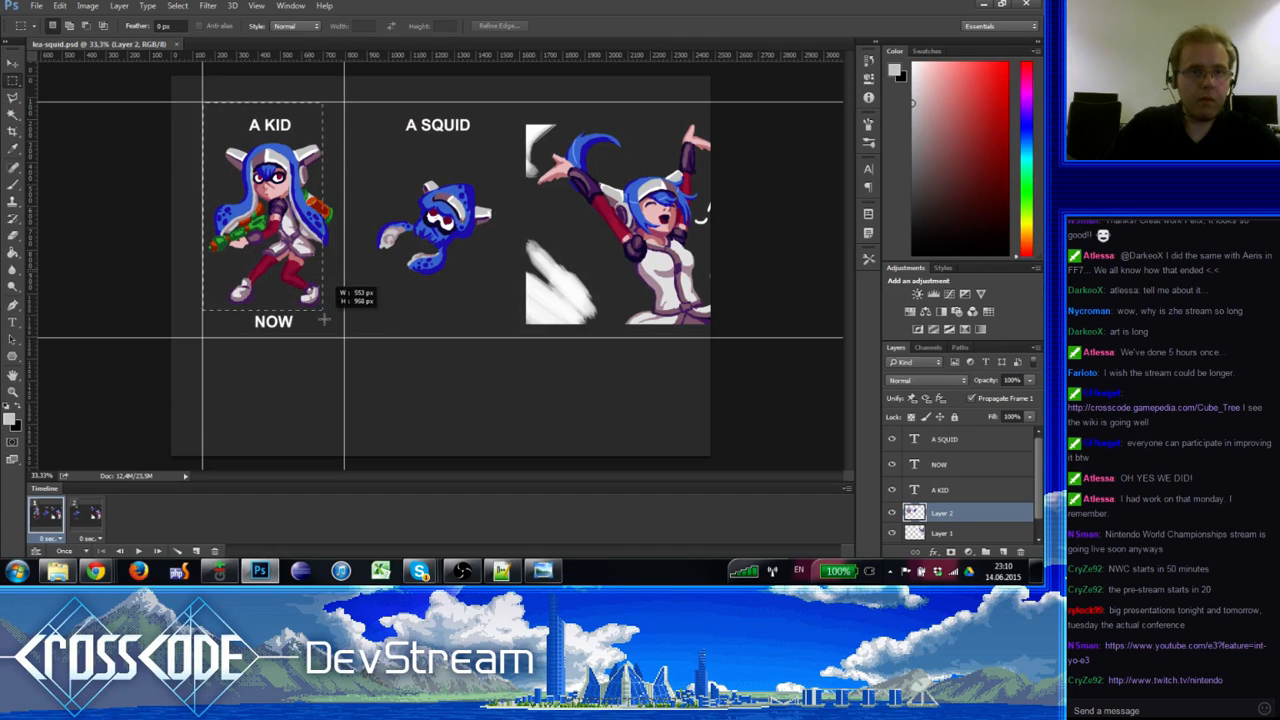
Step: Select the A KID panel snapped to the guides, checking it against frames 2 and 1
drag(338, 343, 344, 338)
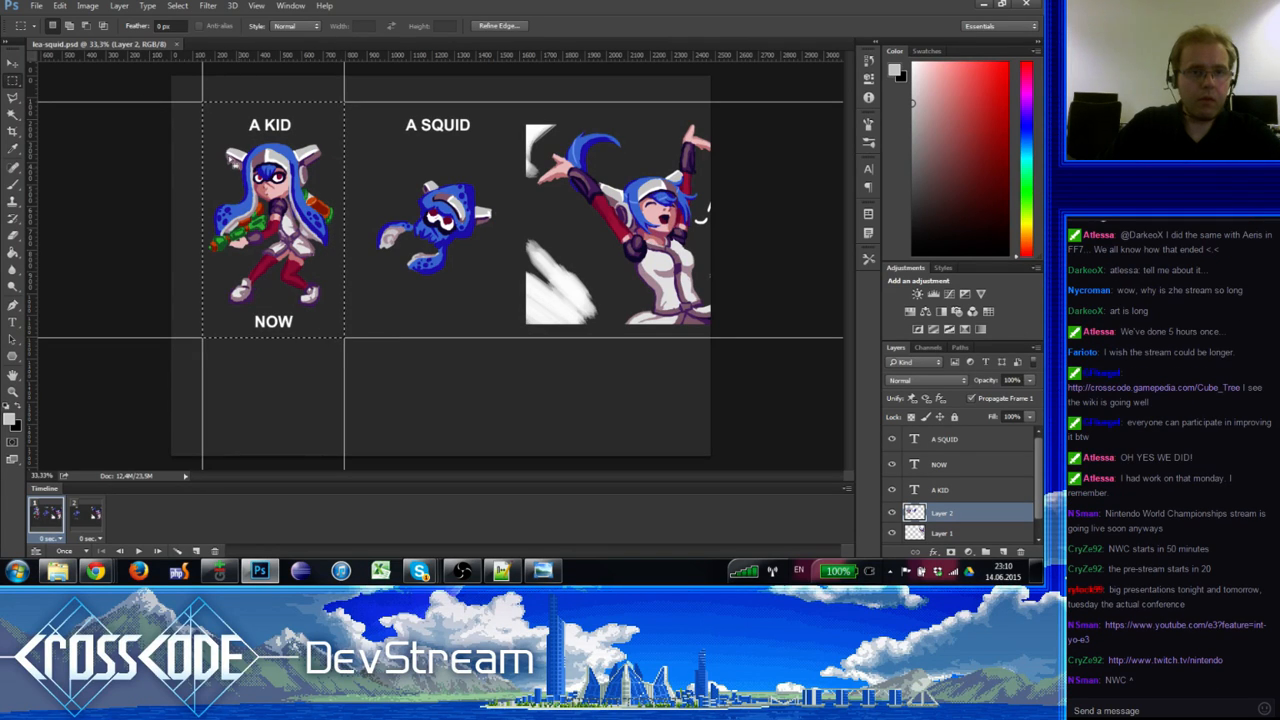
click(88, 518)
click(50, 517)
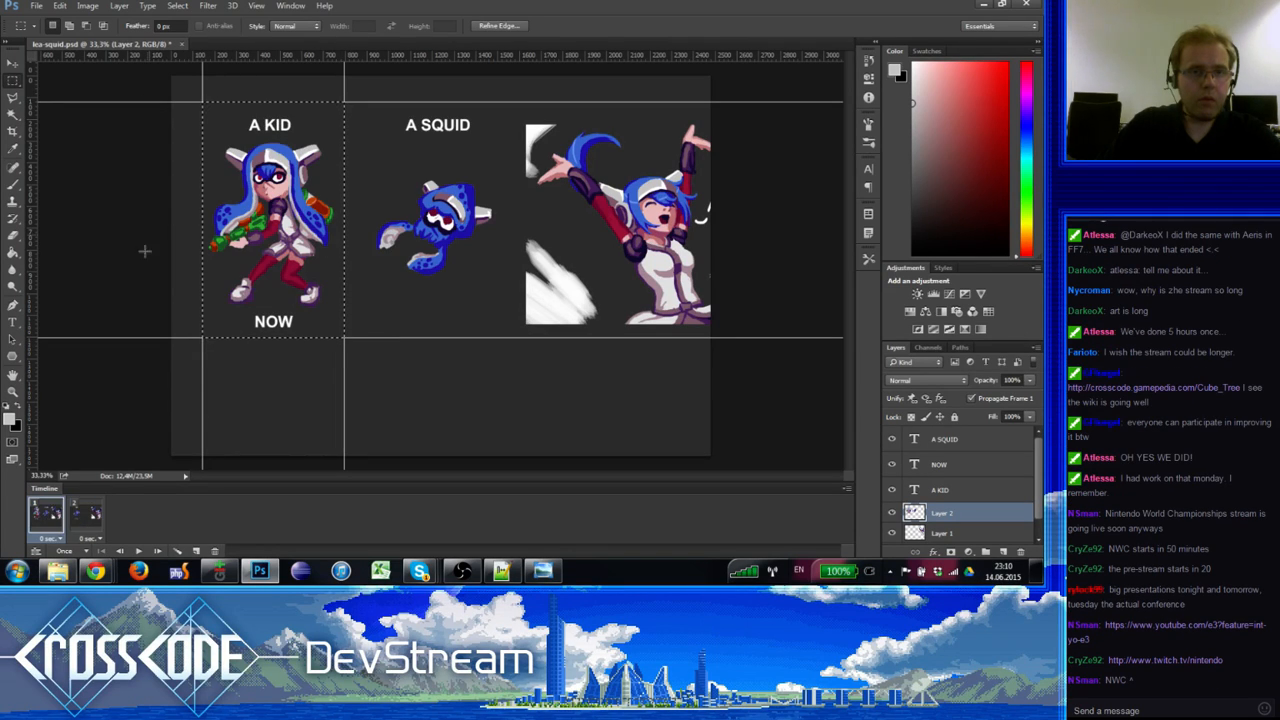
click(93, 515)
click(51, 516)
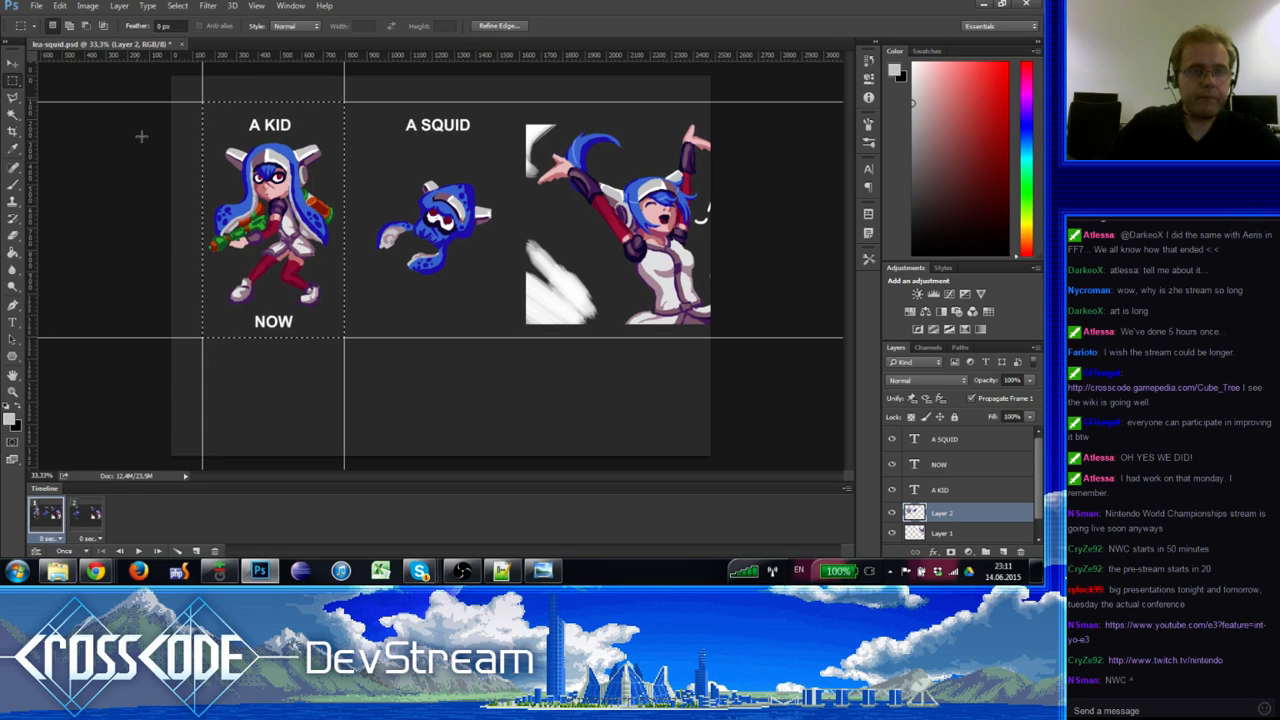
click(87, 6)
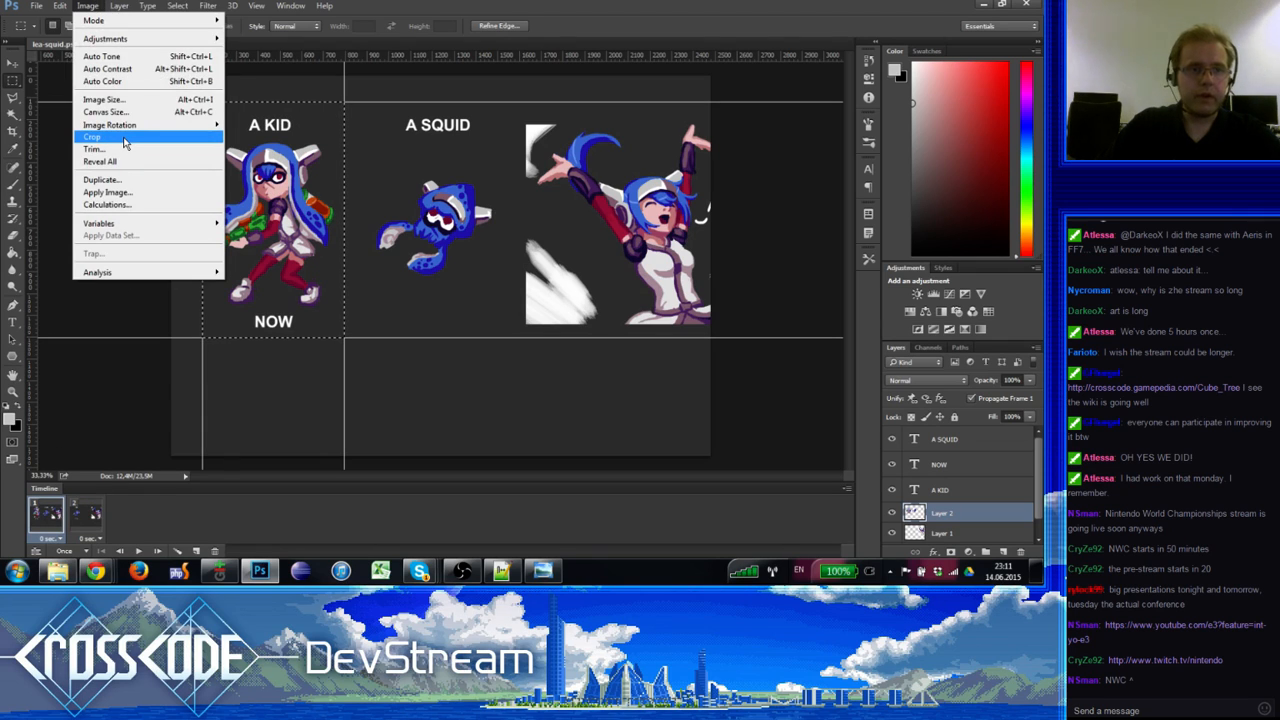
click(88, 6)
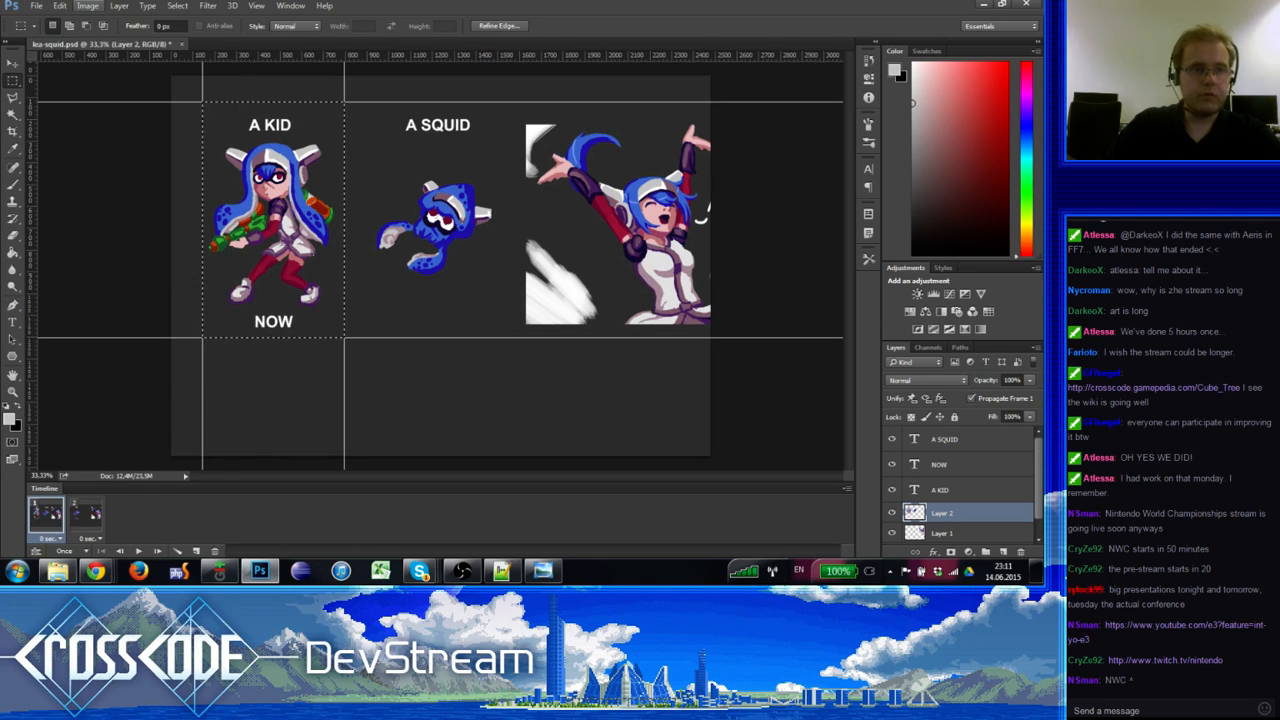
Step: Crop the document to the selected kid panel and view the A SQUID frame
click(20, 131)
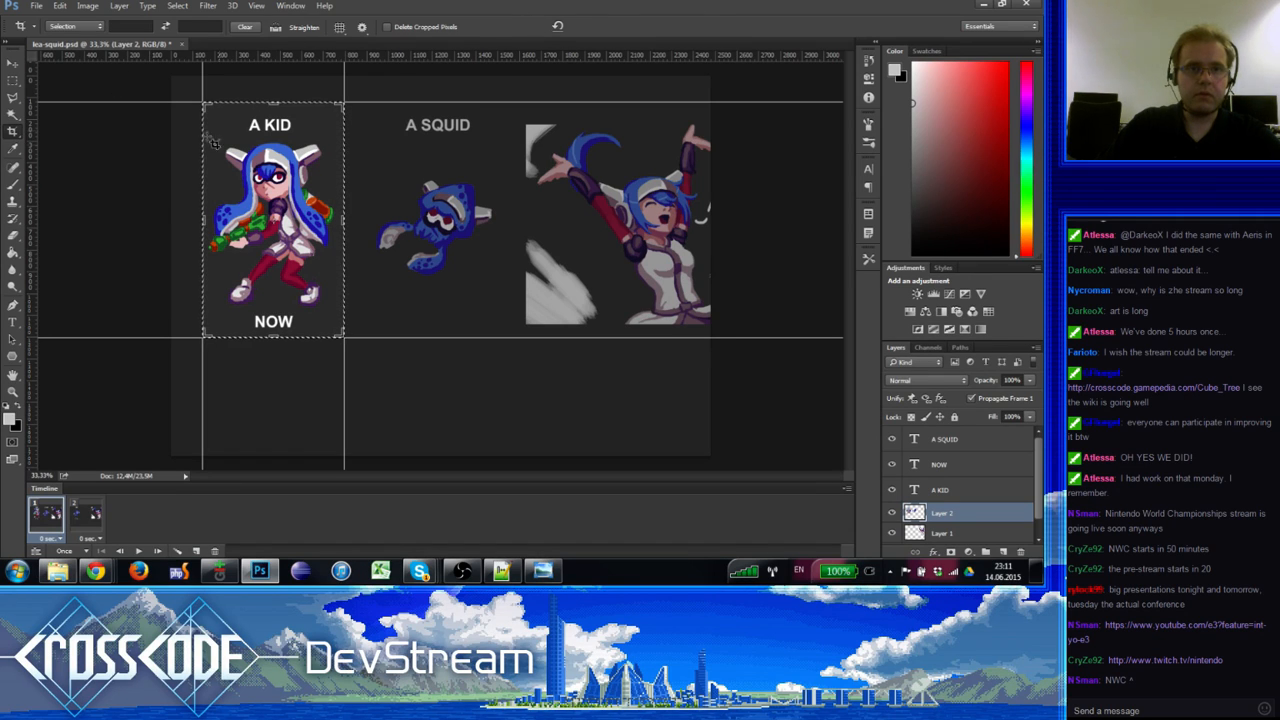
click(252, 143)
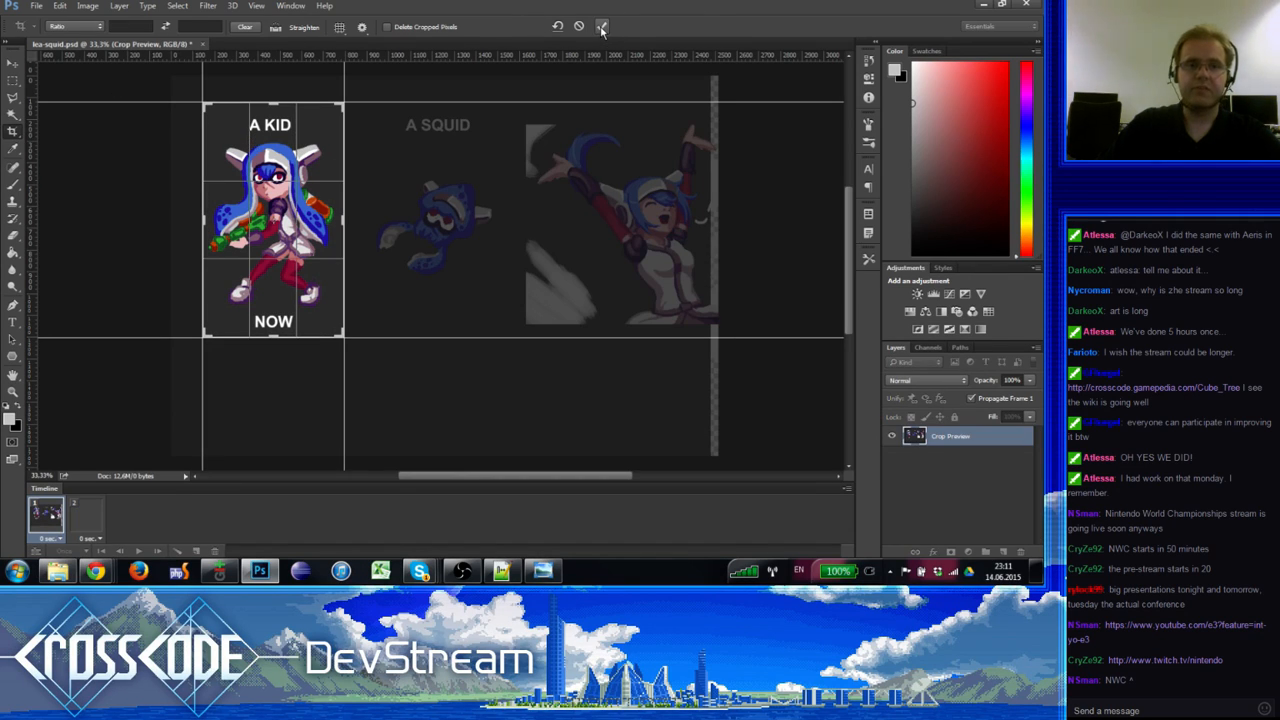
click(601, 27)
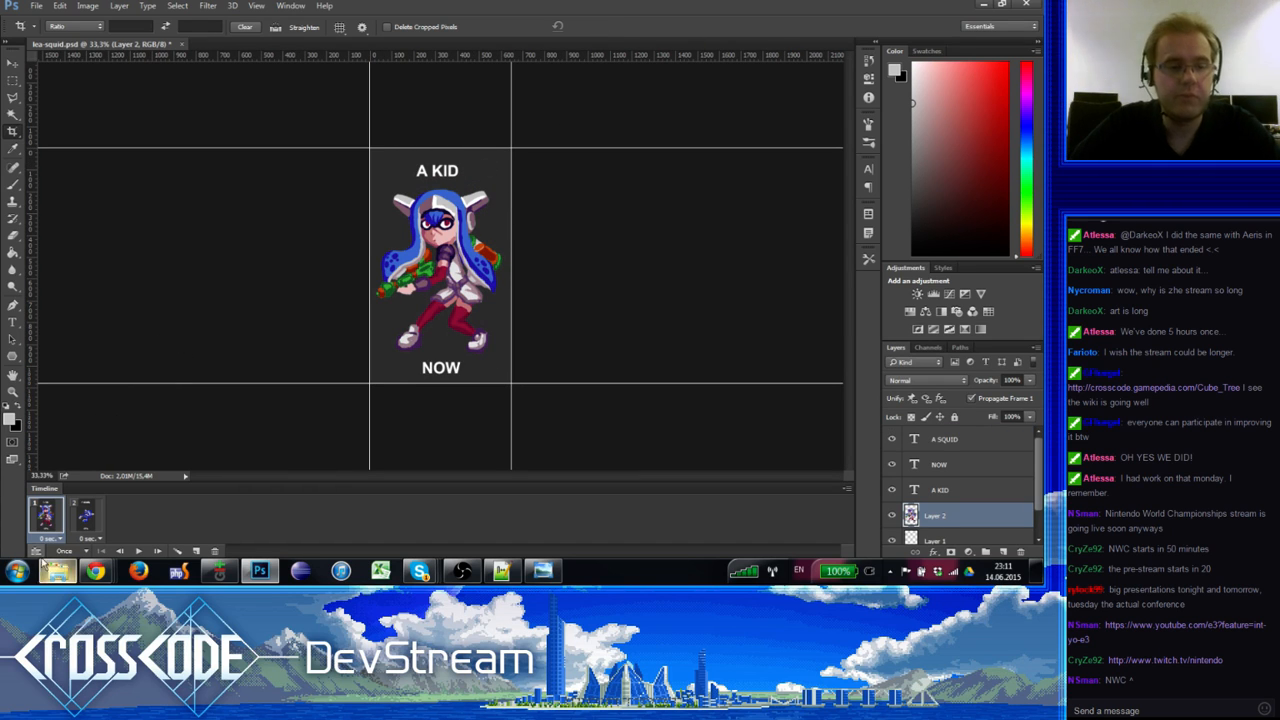
click(140, 551)
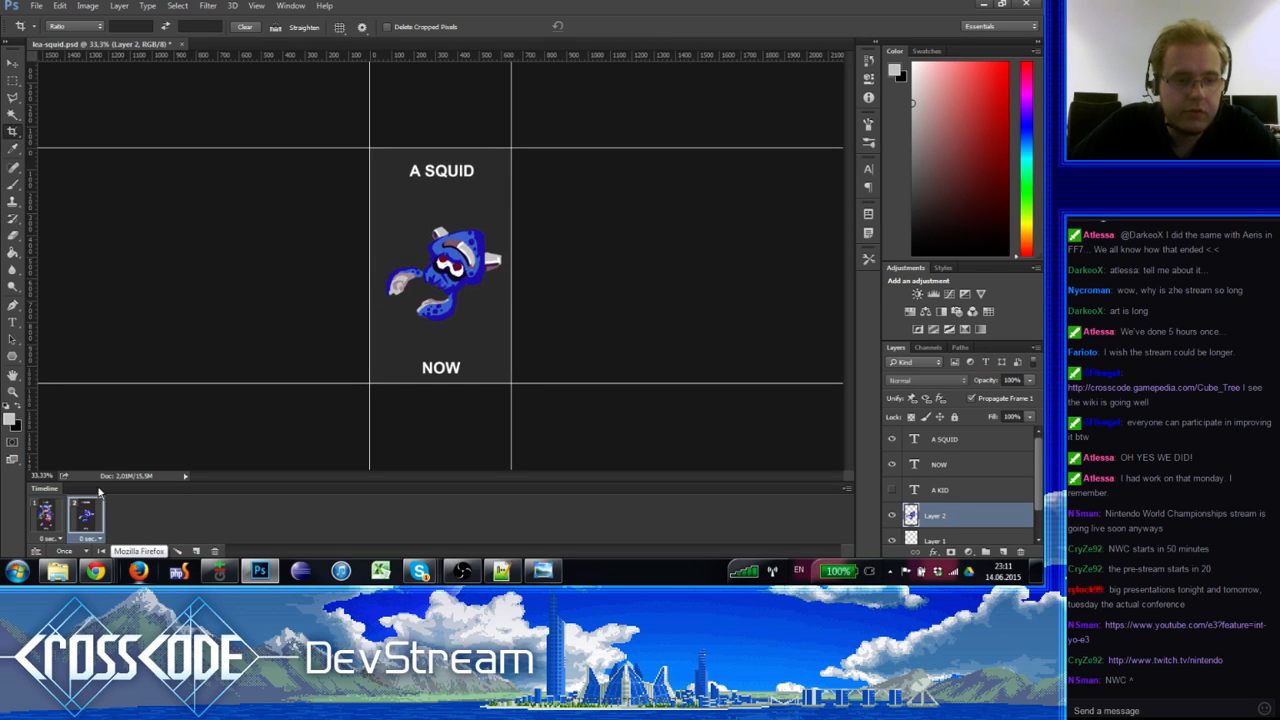
Step: Give both frames a 1-second delay and play the animation to preview it
click(89, 538)
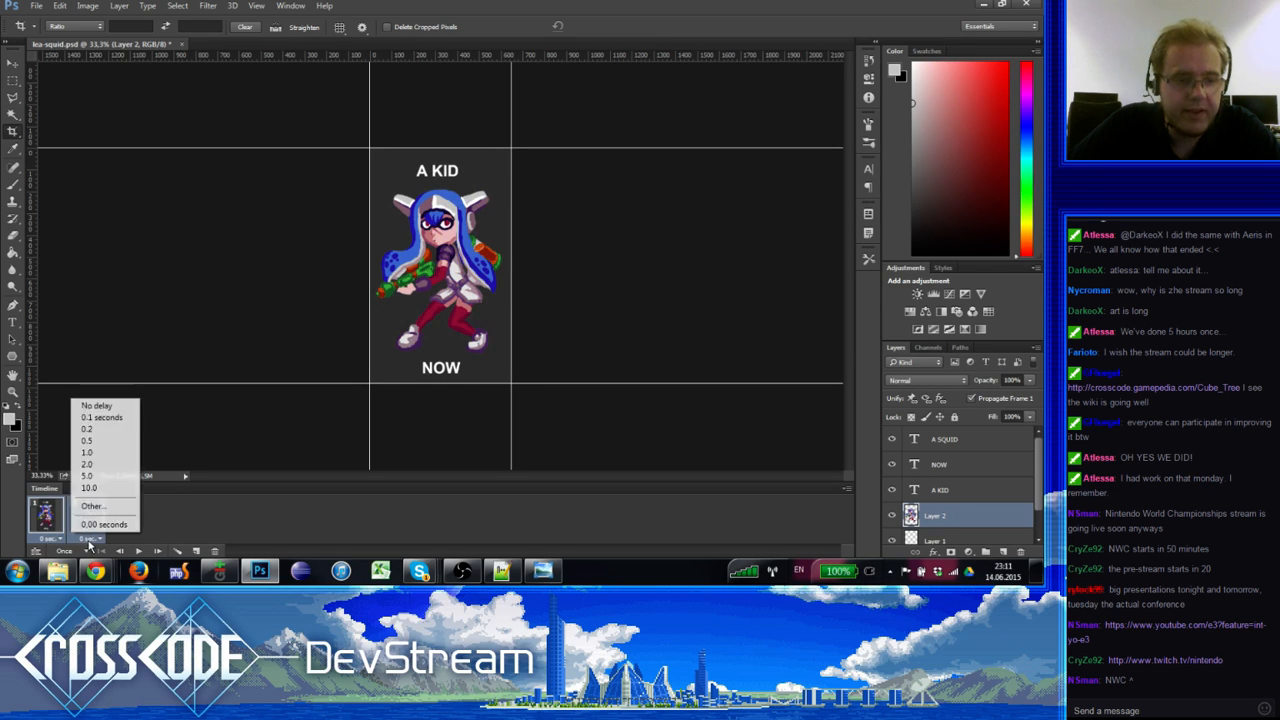
click(106, 455)
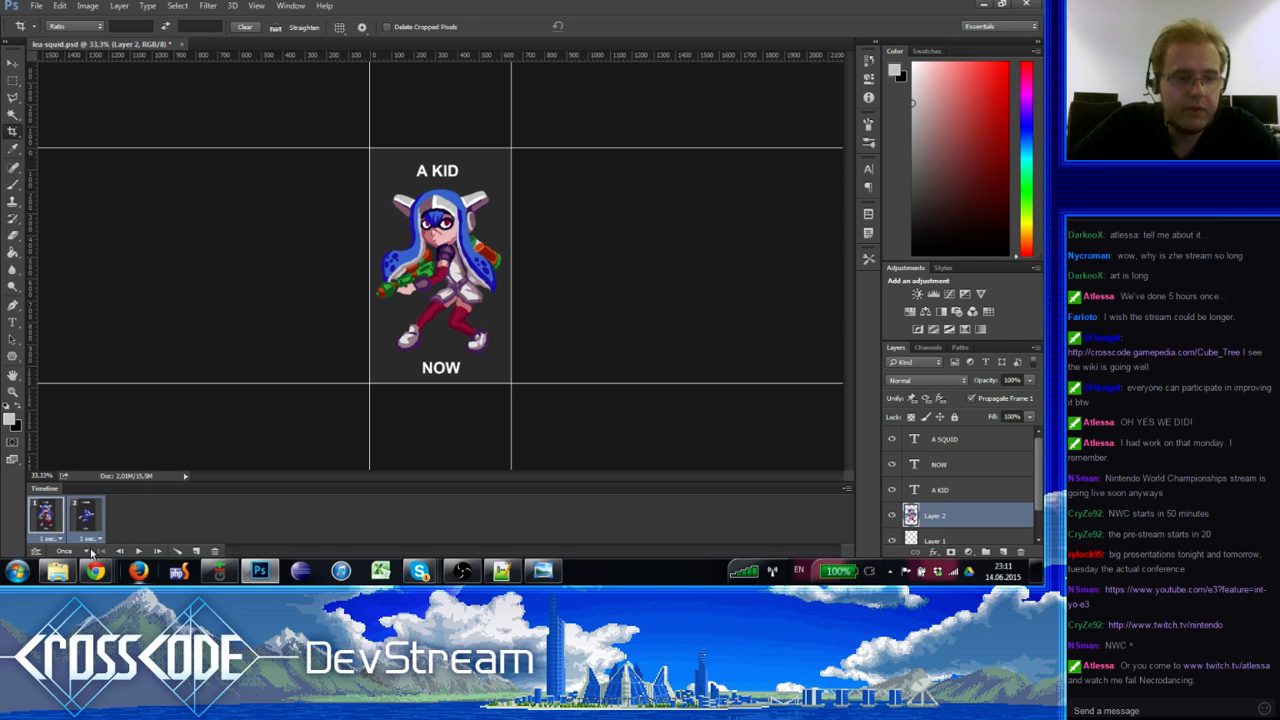
click(140, 552)
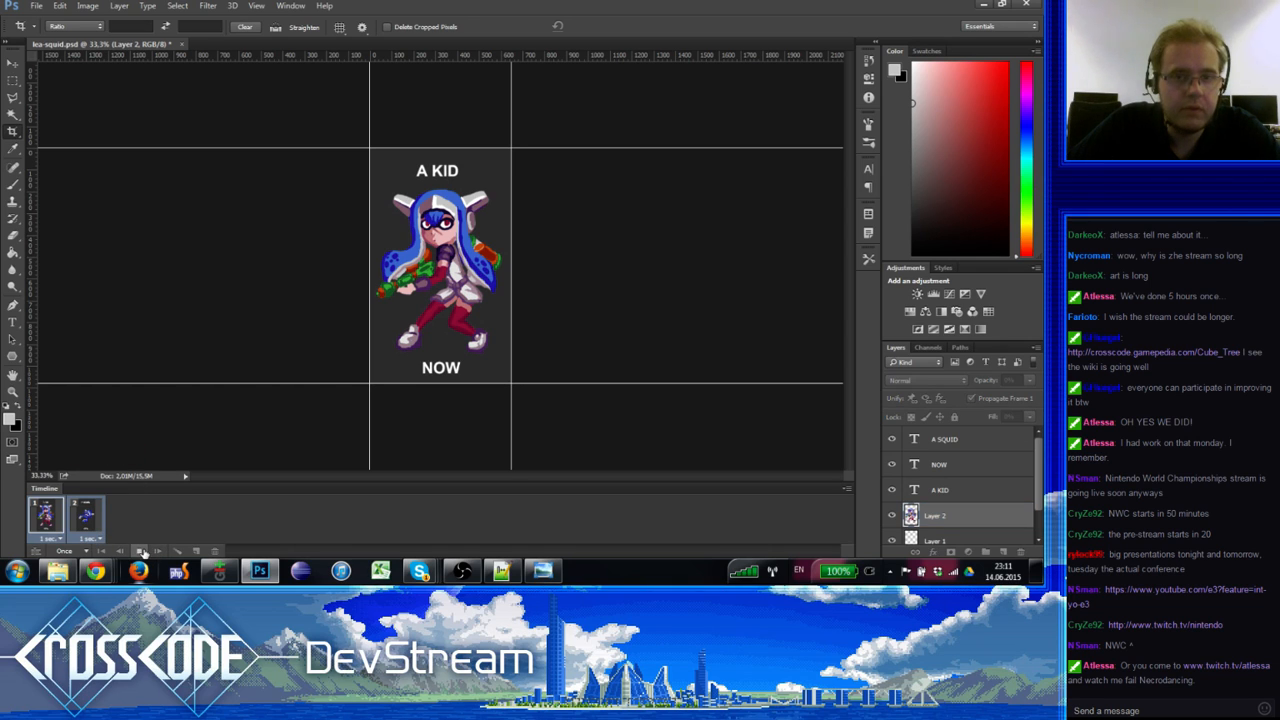
click(141, 552)
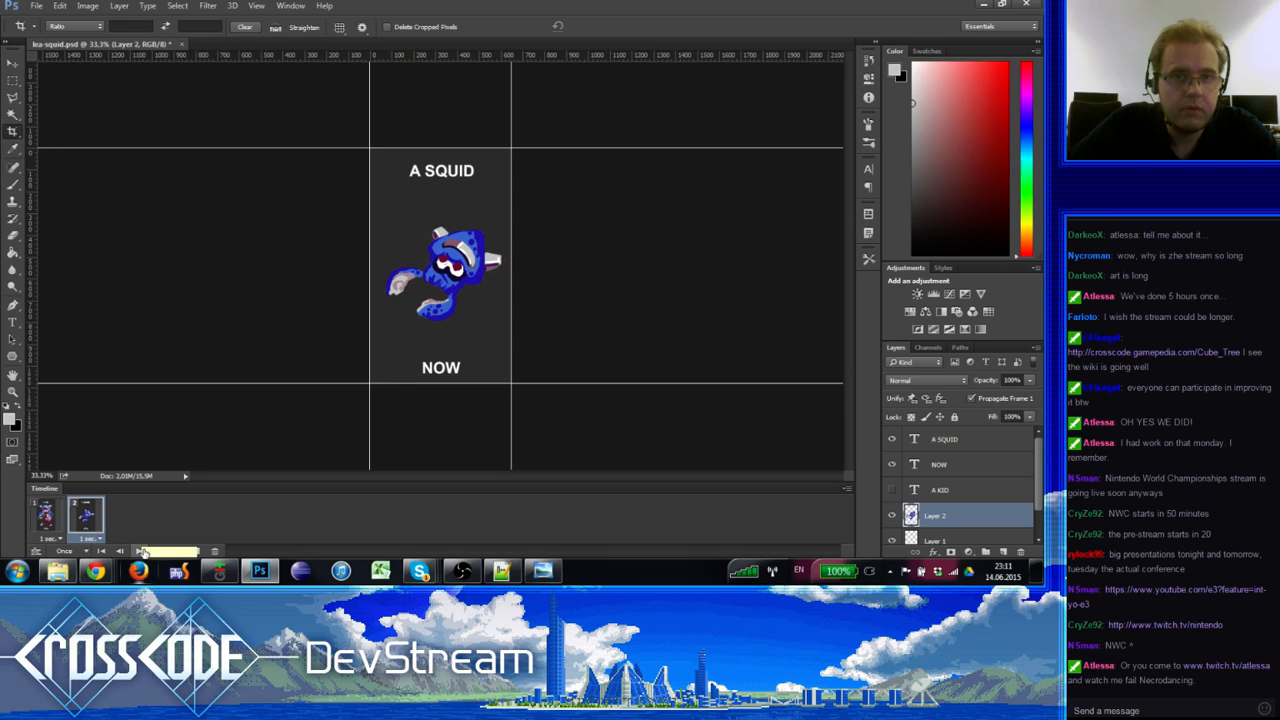
Step: Set the animation looping to Forever and play it to check
shift+click(58, 530)
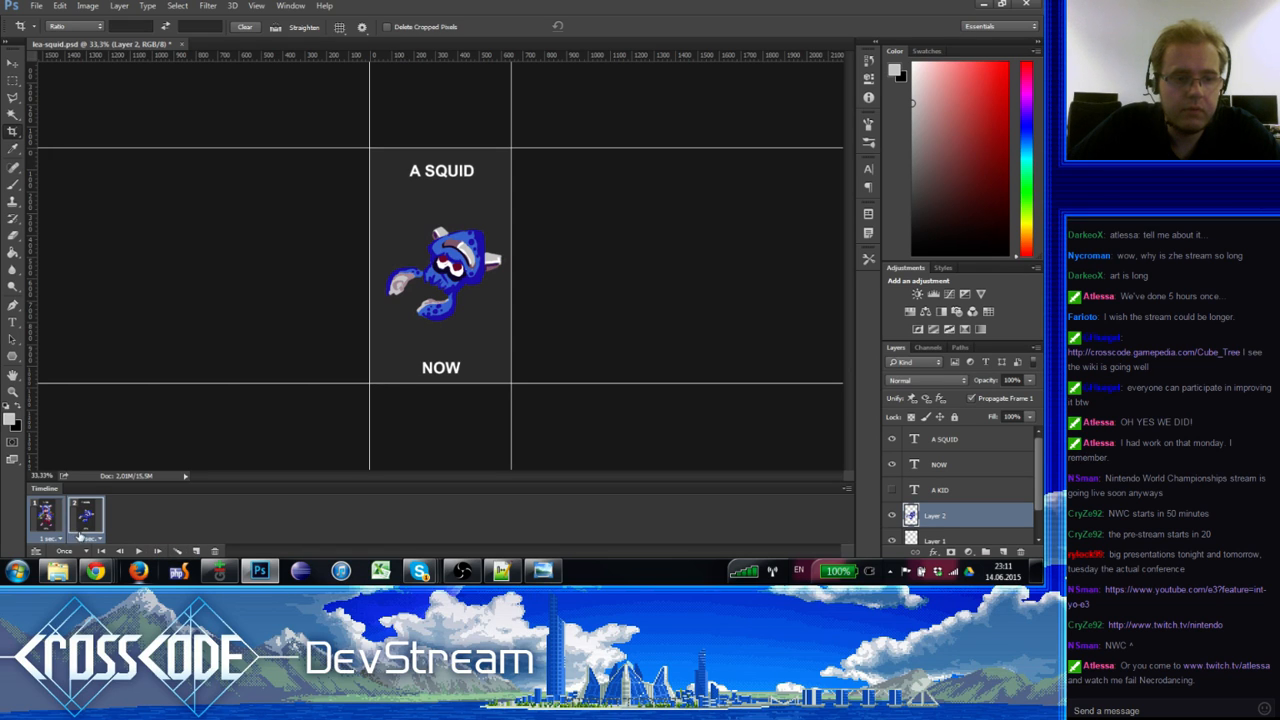
click(76, 553)
click(64, 521)
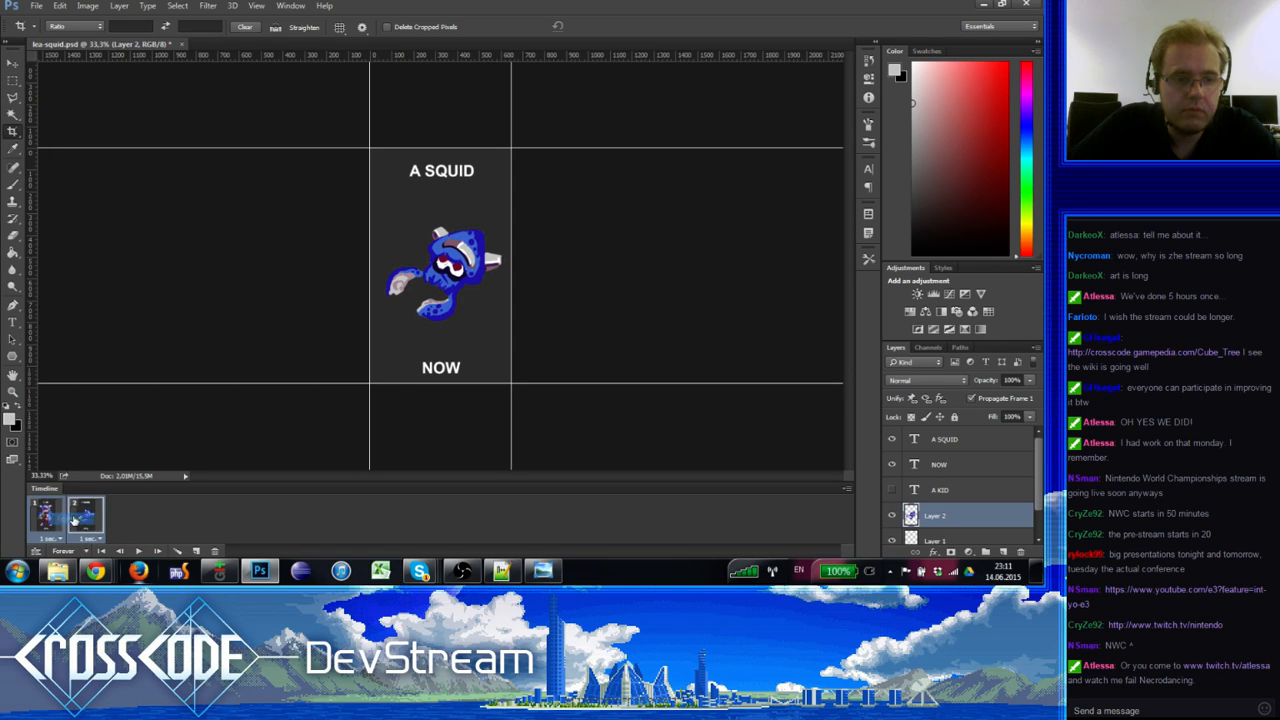
click(141, 552)
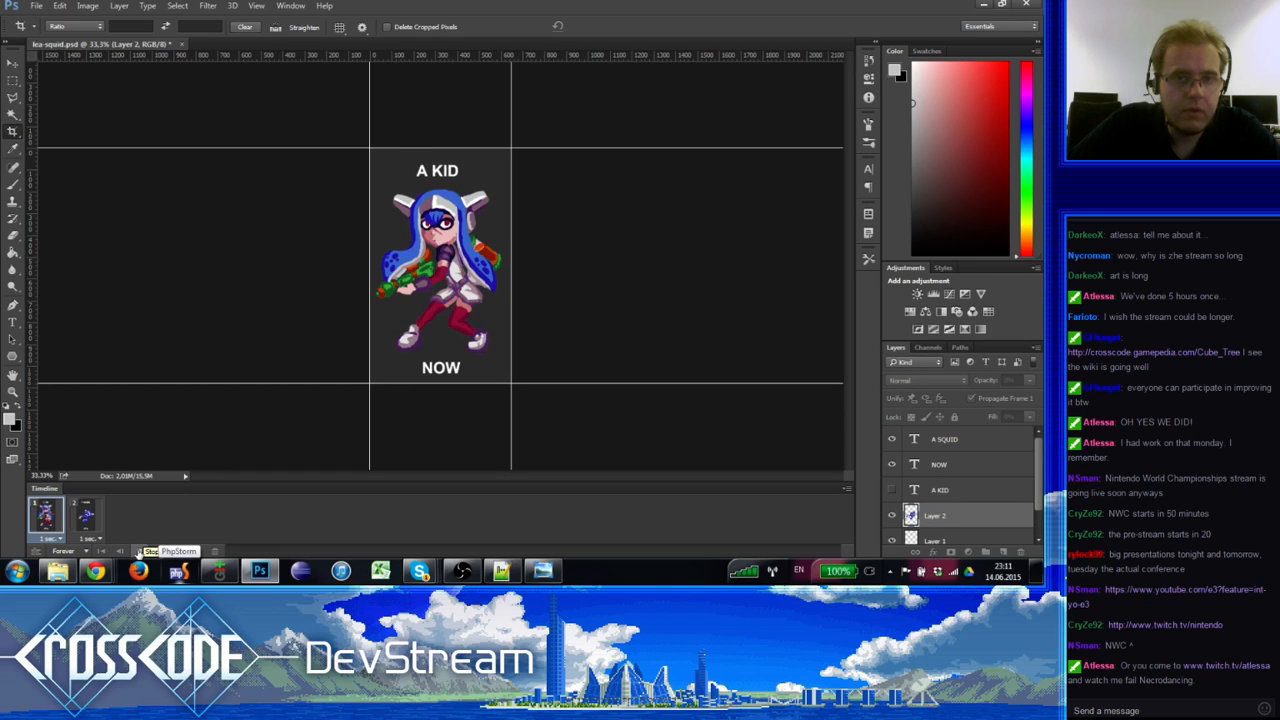
click(141, 552)
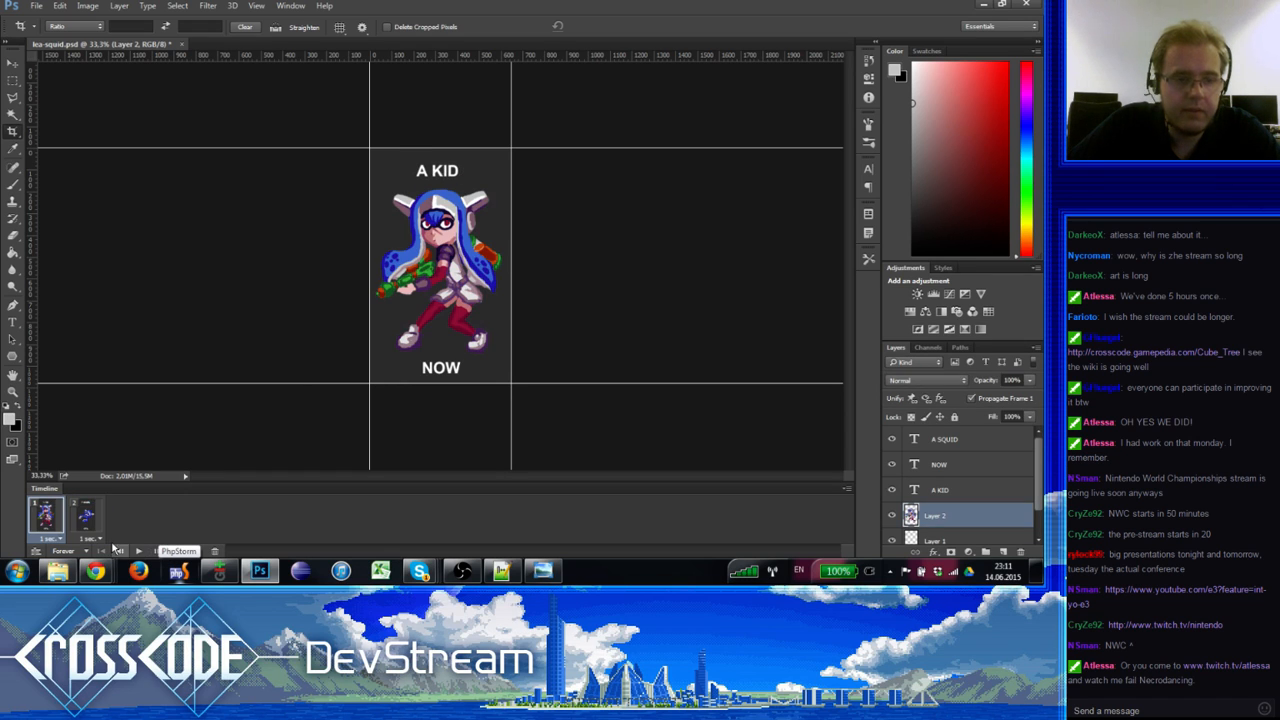
Step: Shorten both frame delays to 0.5 seconds and save the document
click(93, 540)
click(87, 440)
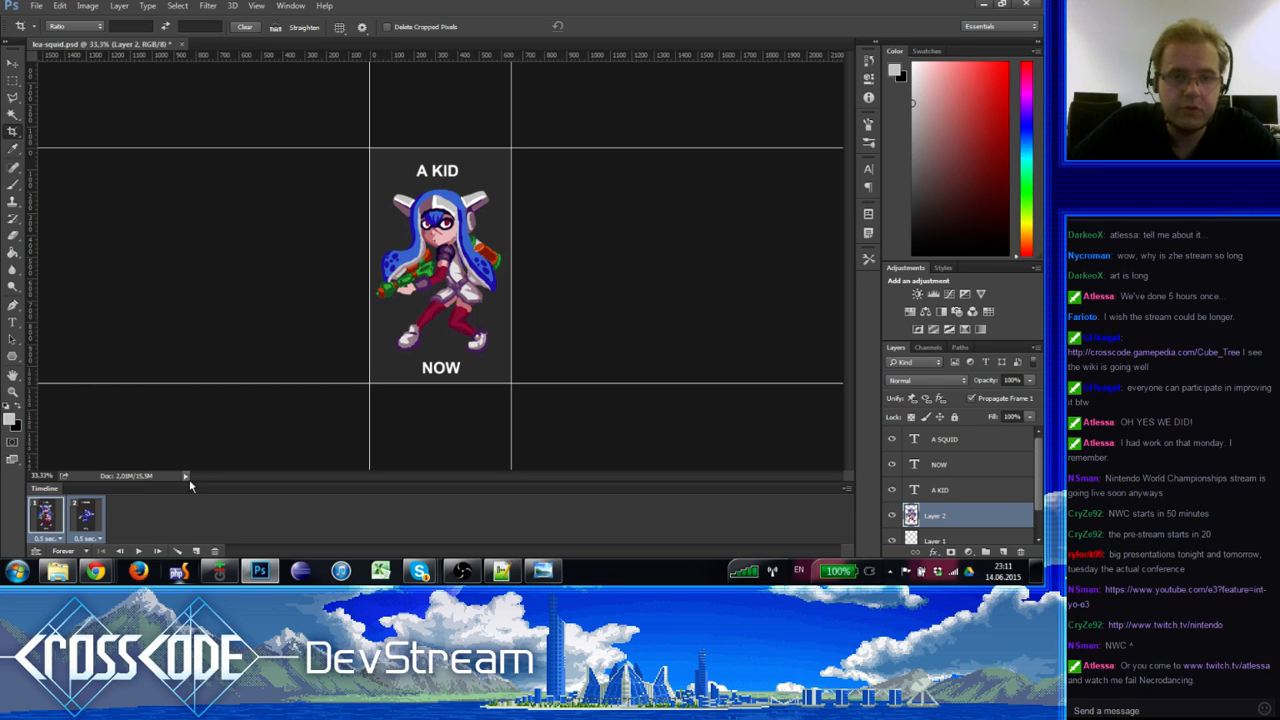
key(ctrl+s)
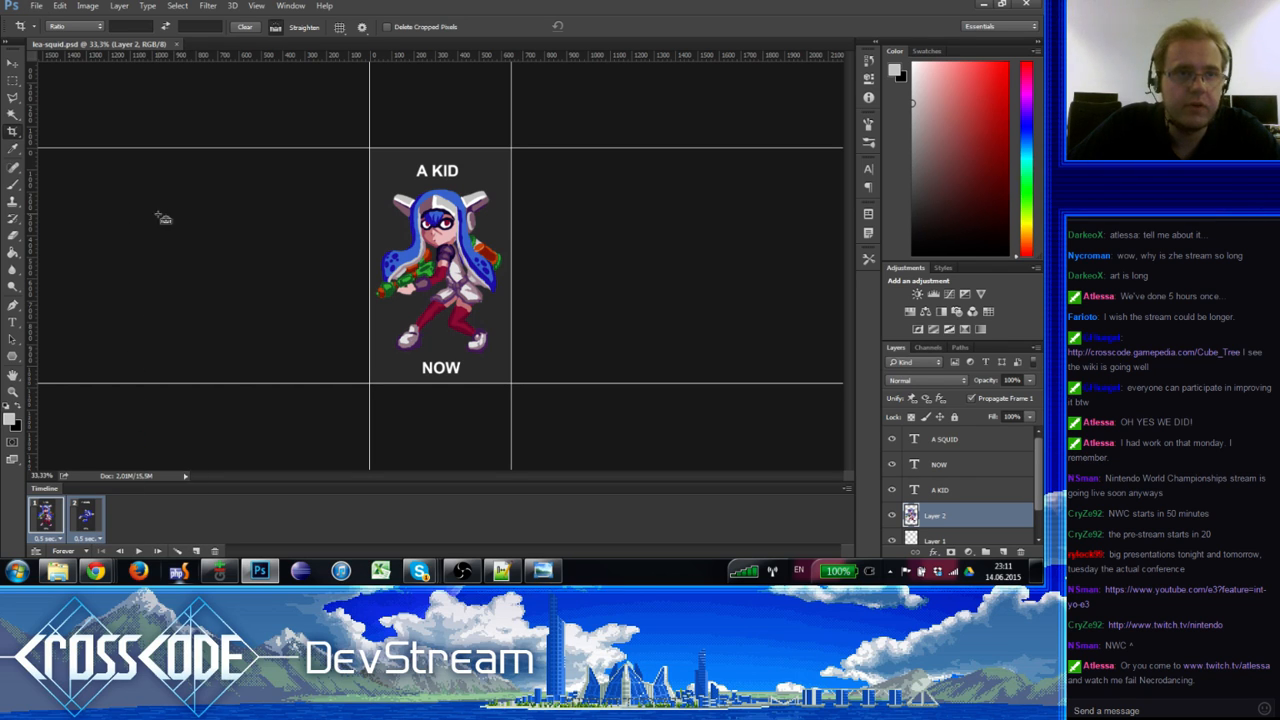
click(36, 5)
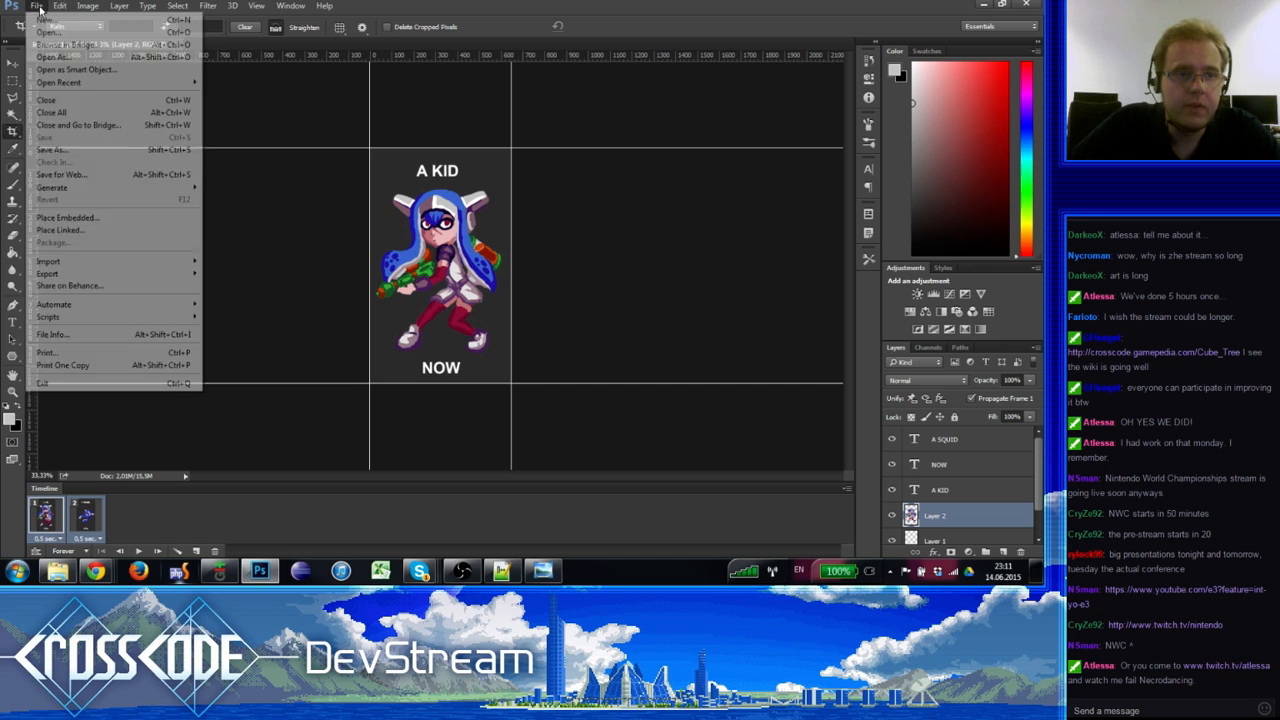
click(85, 178)
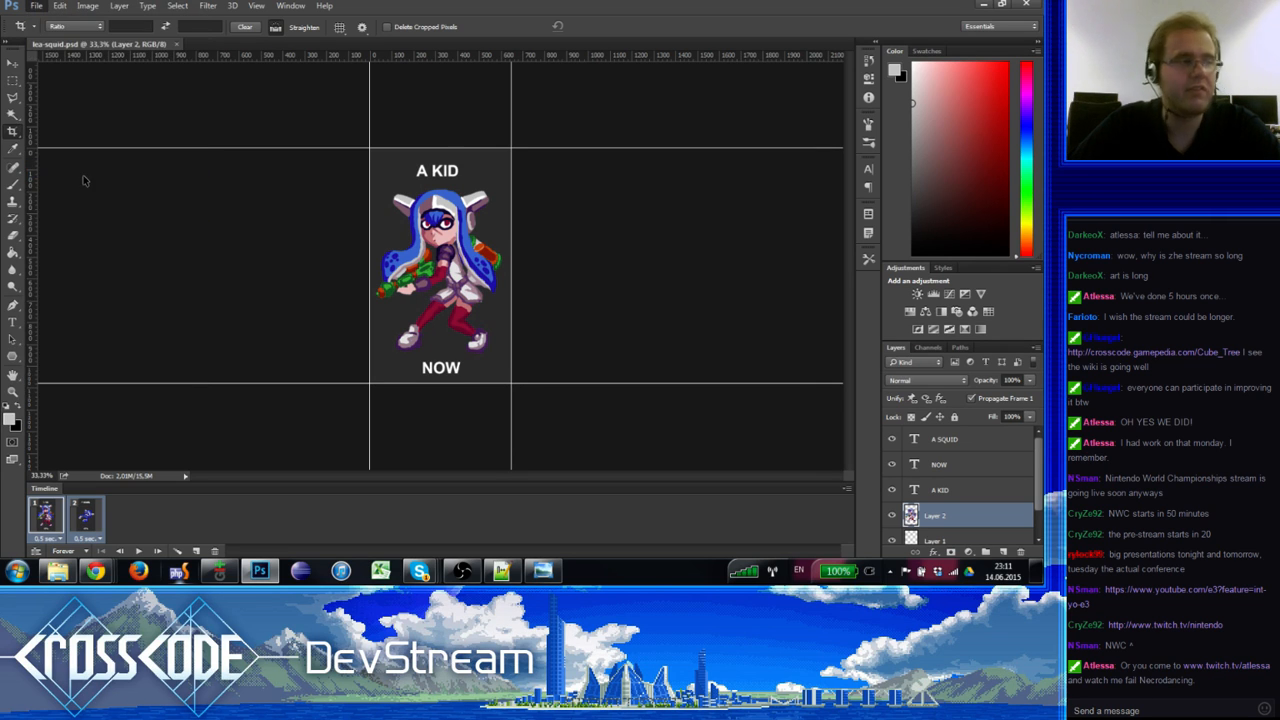
scroll(540, 328, down, 3)
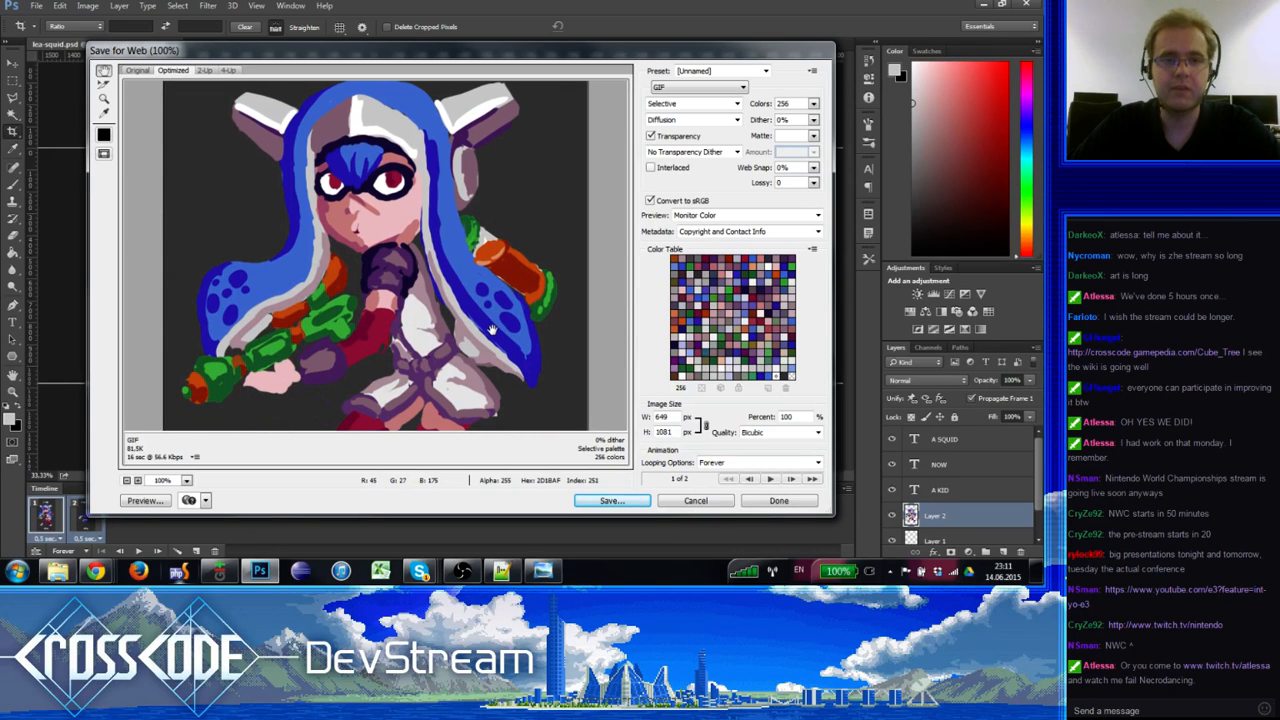
scroll(507, 338, up, 4)
scroll(371, 251, down, 12)
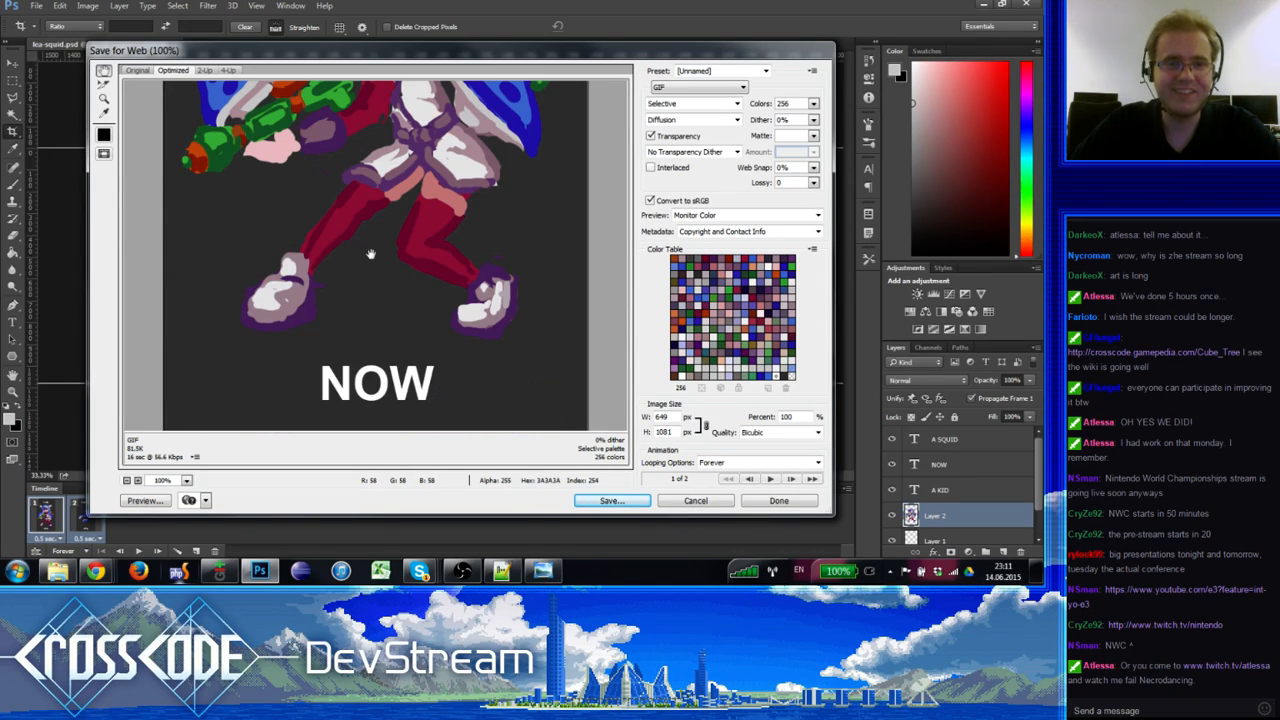
scroll(373, 262, up, 3)
scroll(373, 262, up, 6)
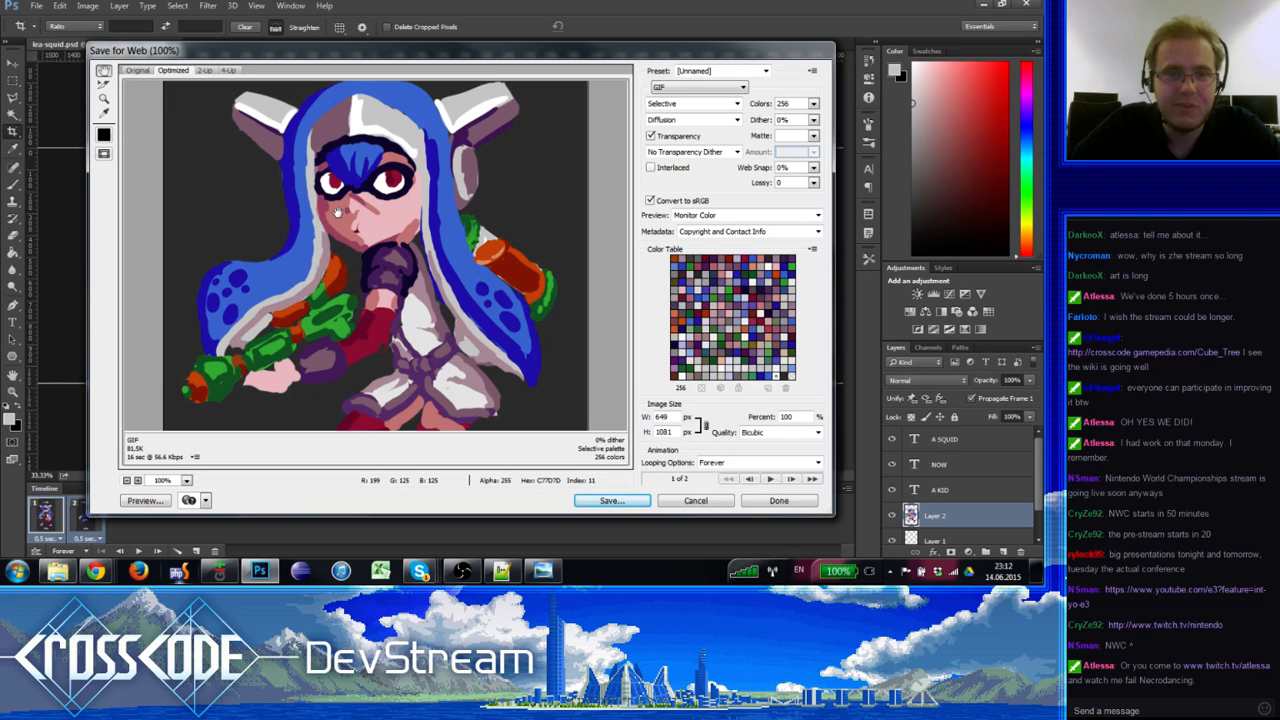
key(Escape)
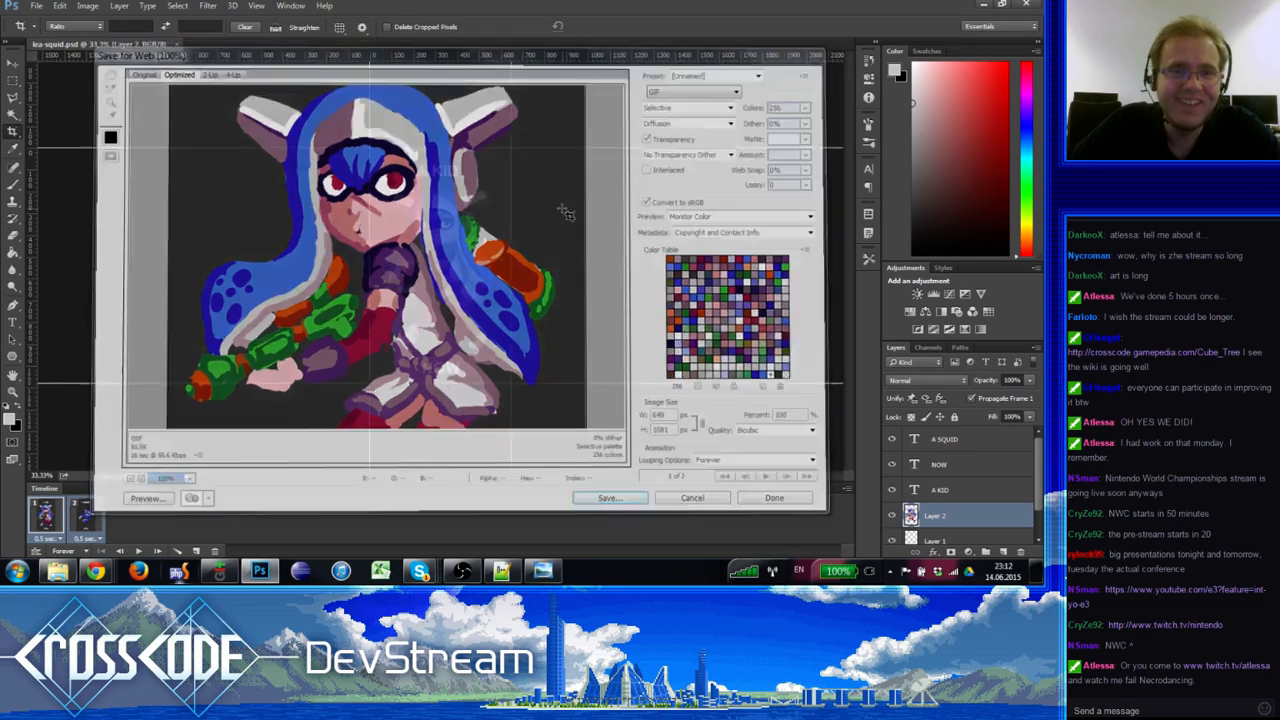
Step: Zoom to 200% on the face and paint skin pink over the mouth's right side
click(8, 392)
drag(437, 247, 434, 285)
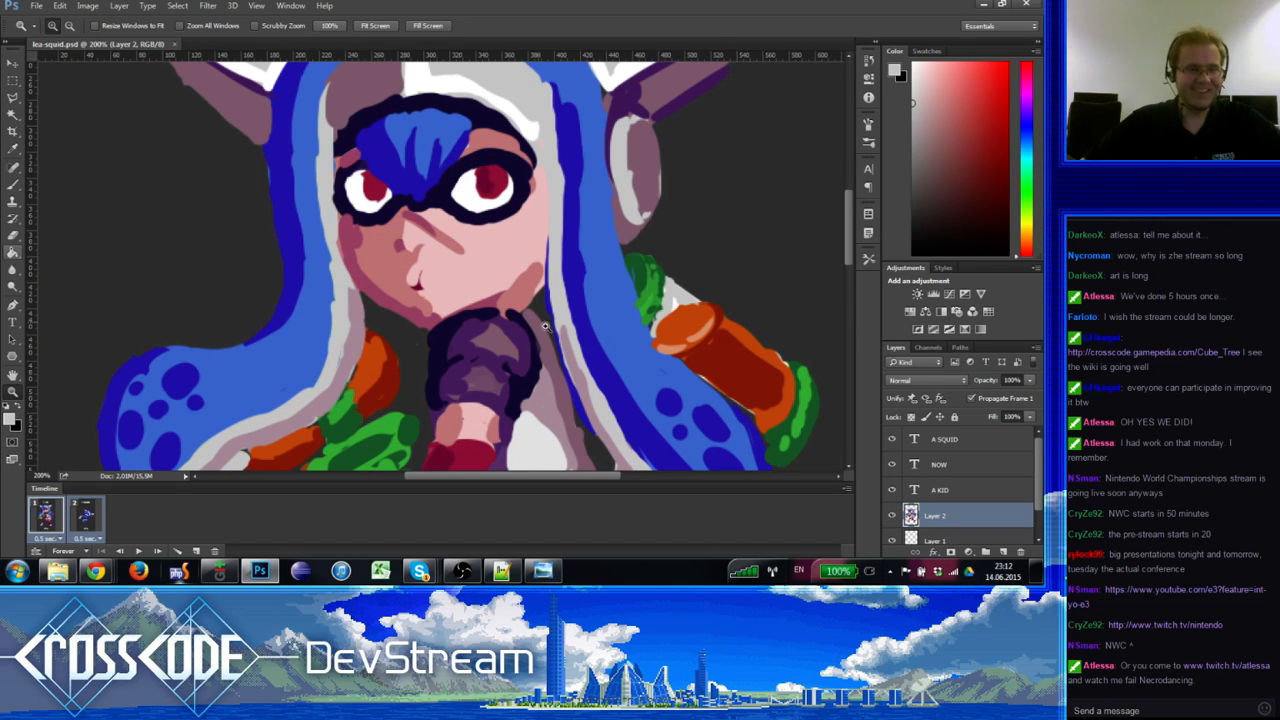
key(b)
alt+click(415, 285)
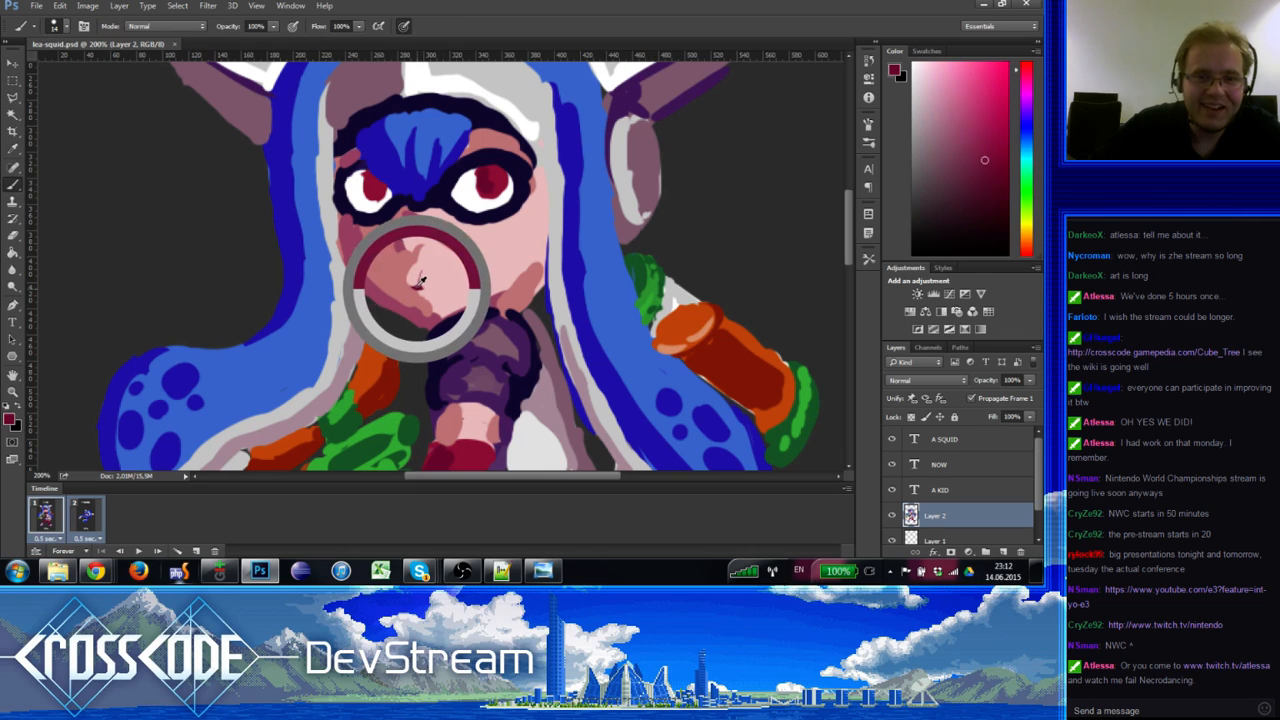
alt+click(430, 280)
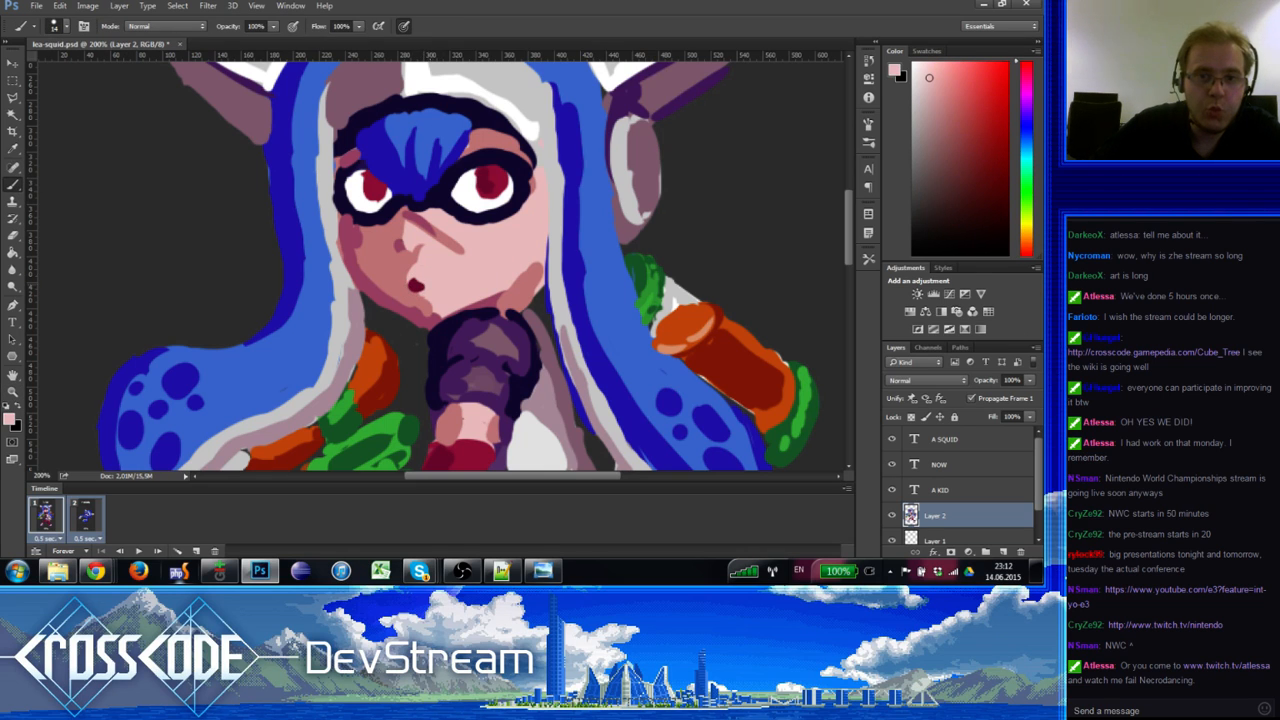
alt+click(419, 287)
alt+click(423, 277)
drag(424, 277, 426, 286)
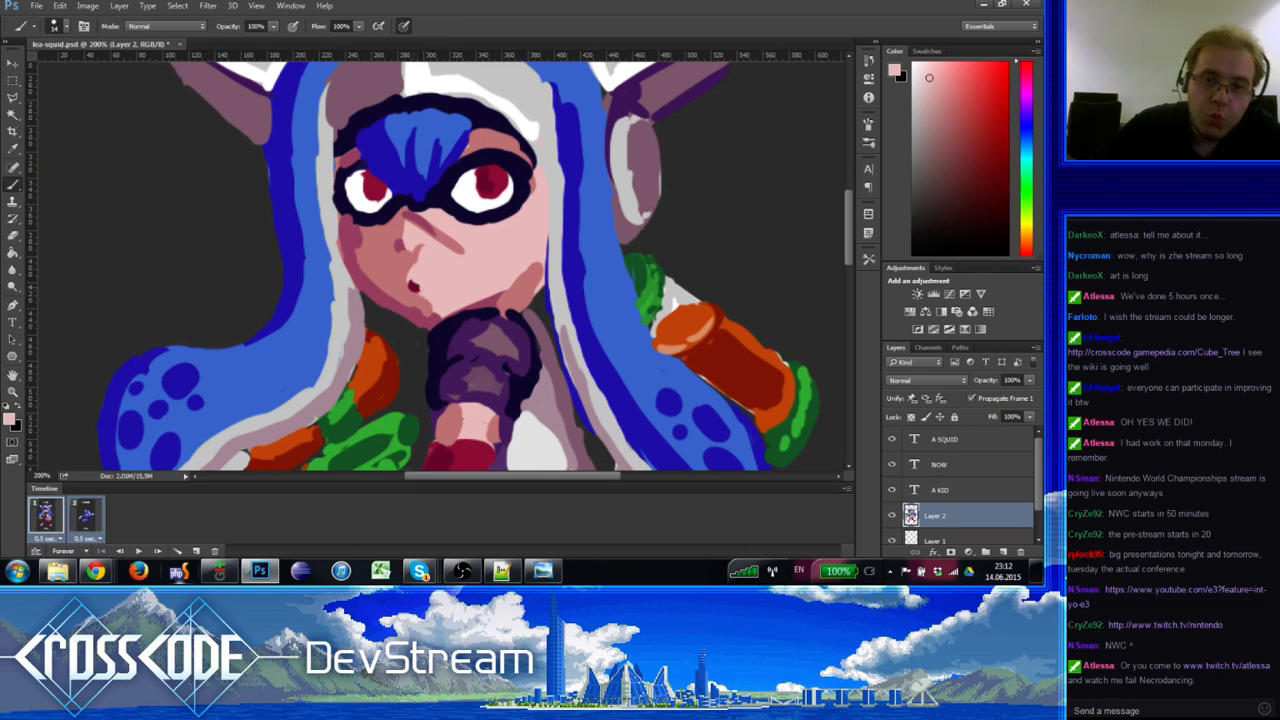
Step: Shrink the brush to 11 px and sample various skin pinks around the mouth and face
alt+click(413, 286)
alt+click(427, 277)
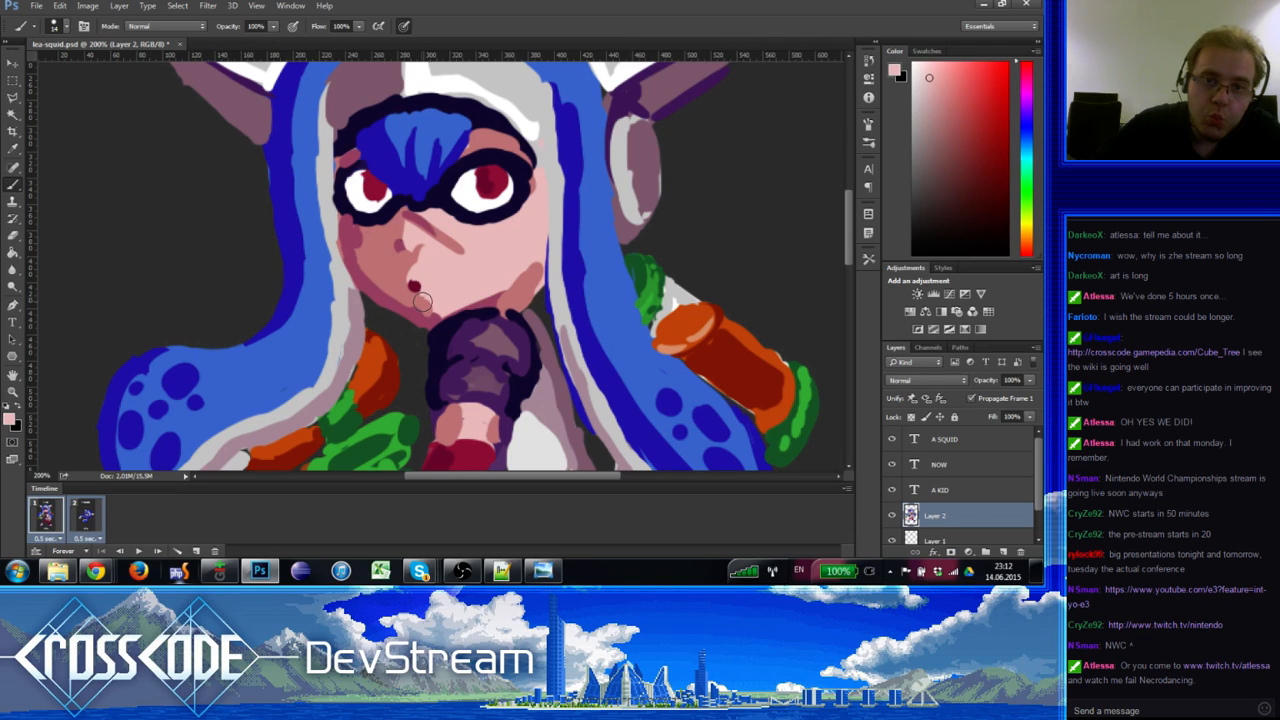
alt+click(425, 298)
drag(435, 287, 428, 293)
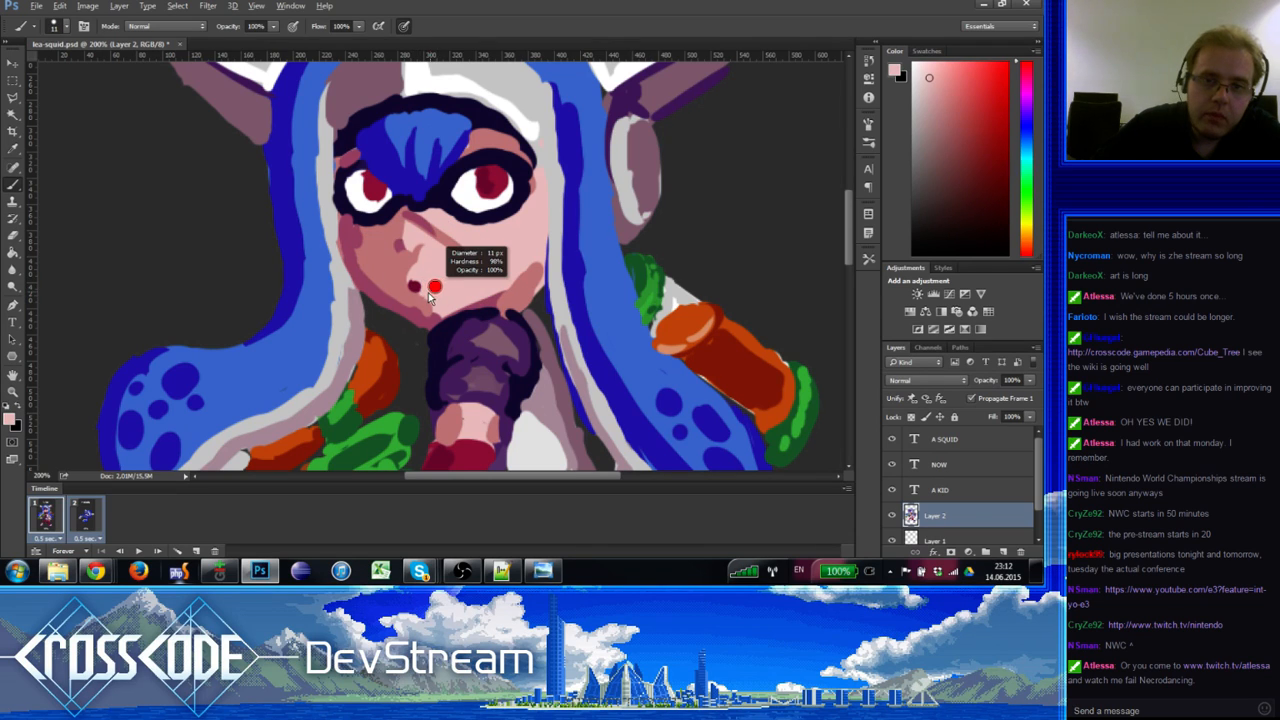
alt+click(434, 288)
alt+click(414, 299)
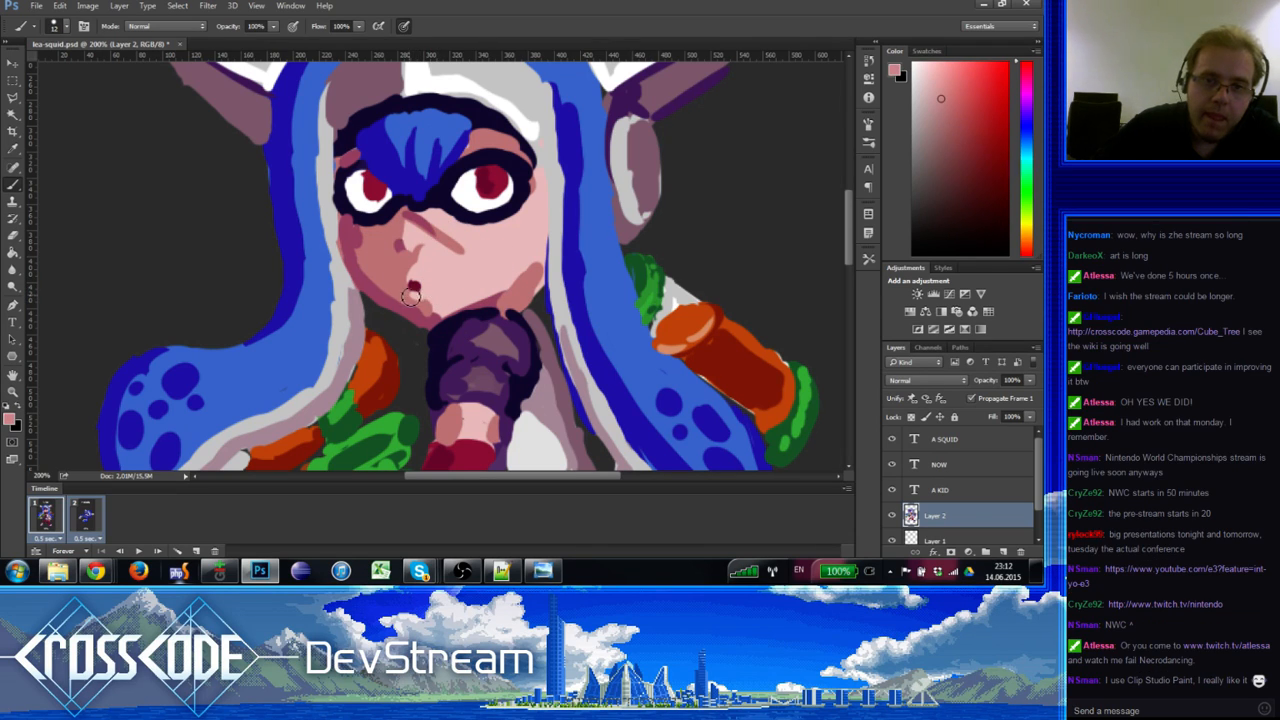
alt+click(407, 287)
alt+click(423, 272)
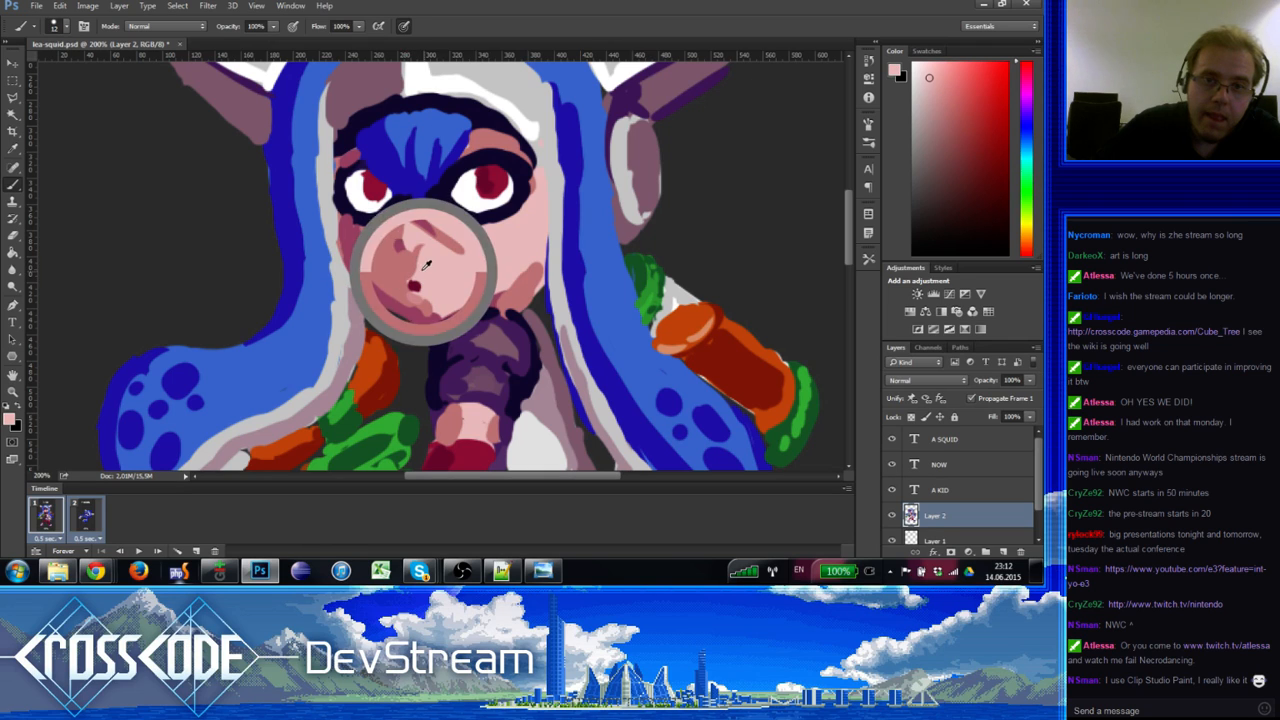
alt+click(415, 239)
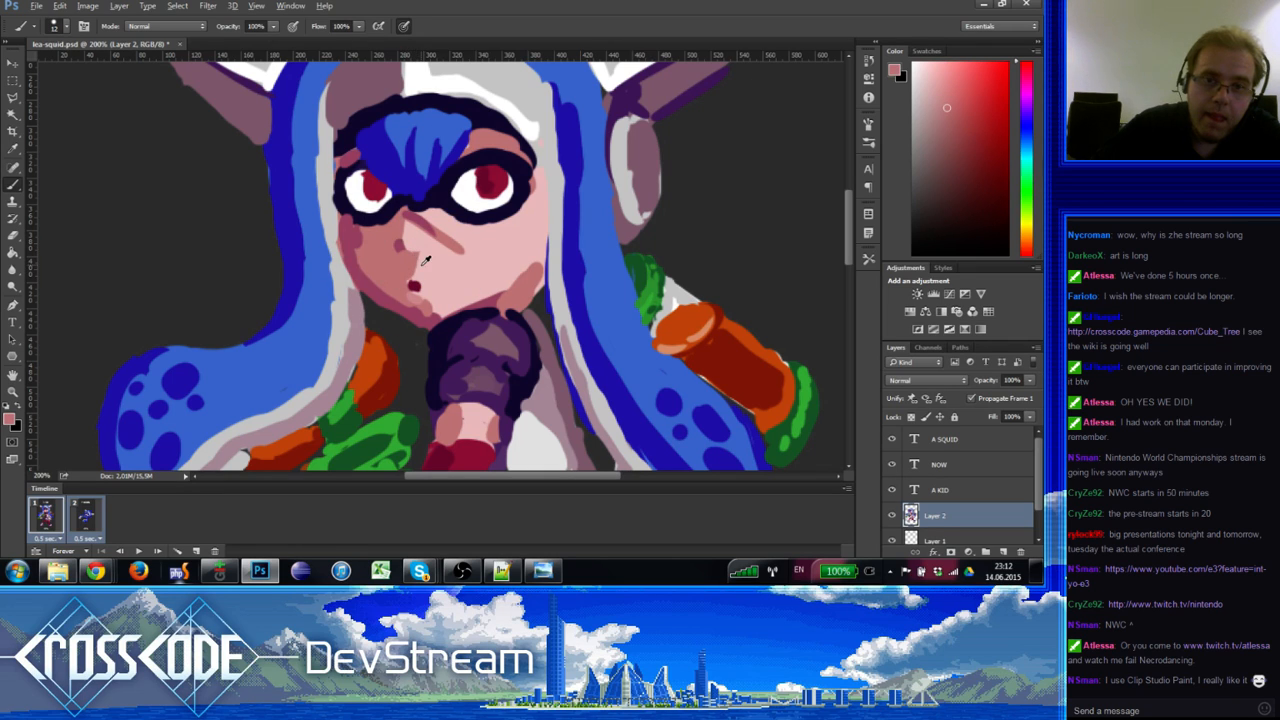
alt+click(410, 283)
alt+click(411, 256)
alt+click(414, 270)
alt+click(412, 286)
Step: Sample the mouth's dark red, the navy outline and chin pinks for touch-ups
alt+click(412, 286)
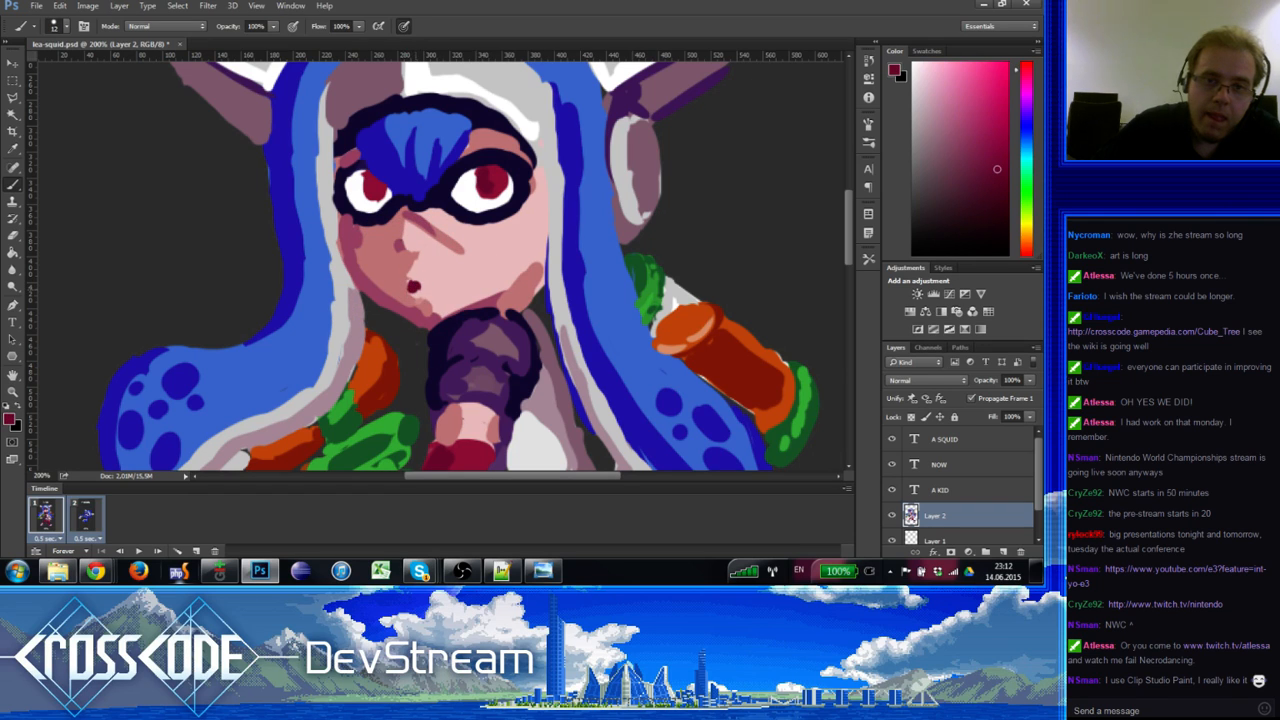
alt+click(492, 158)
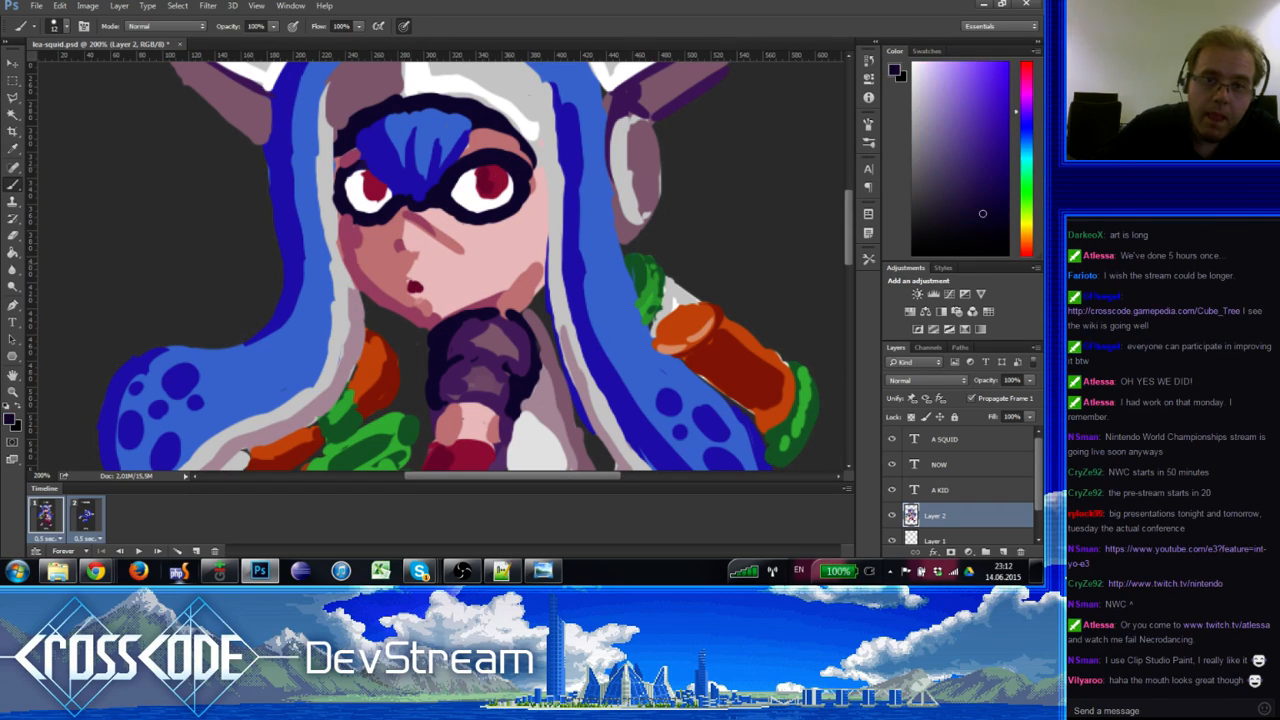
alt+click(424, 288)
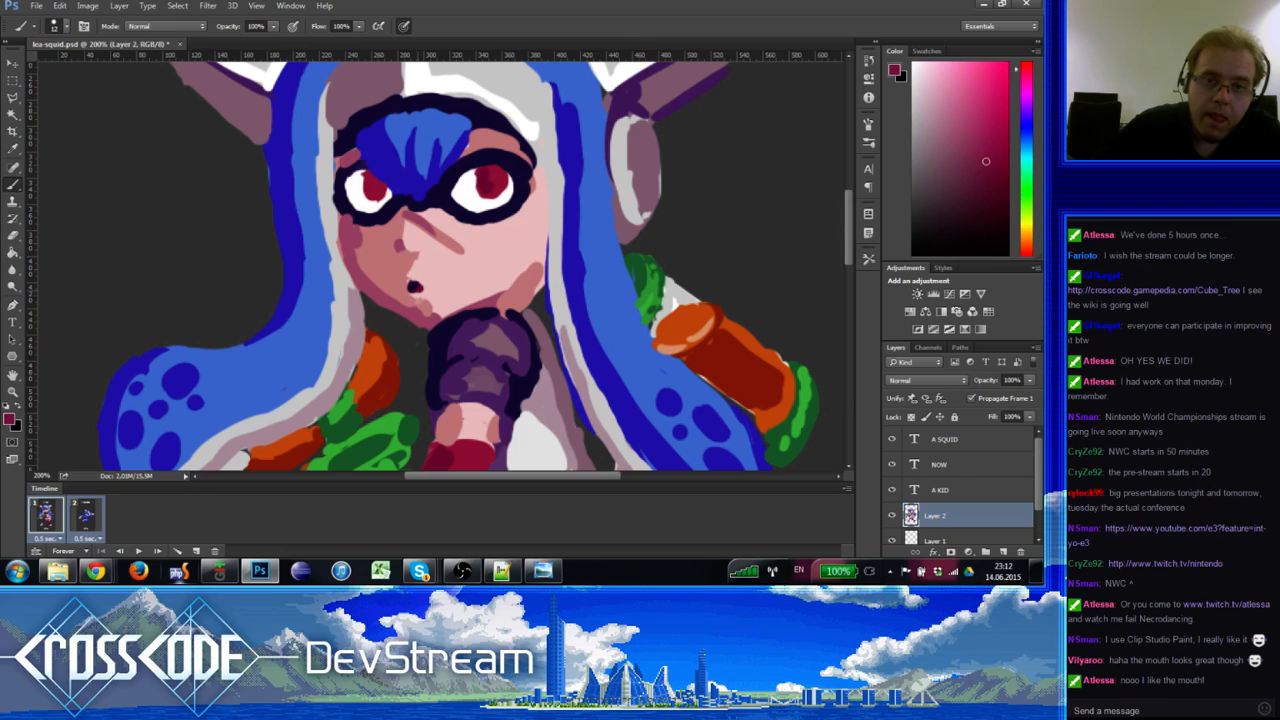
alt+click(436, 290)
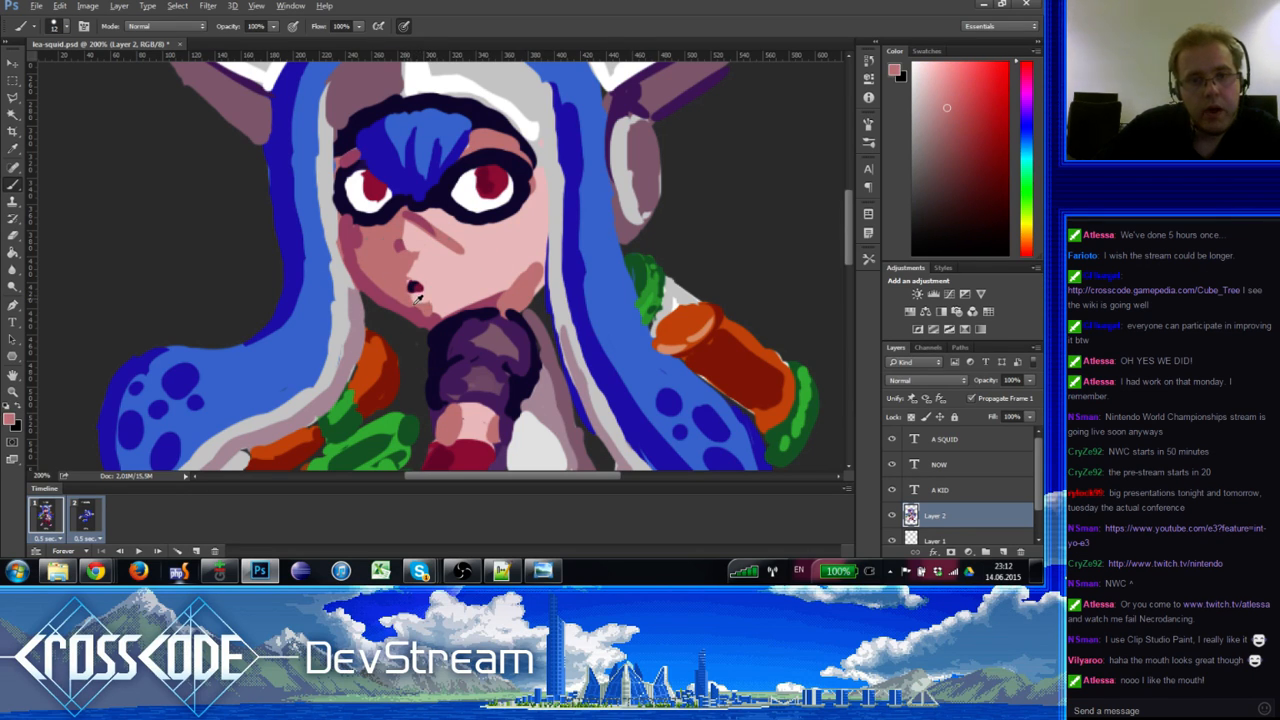
alt+click(418, 309)
Step: Toggle eraser and brush, then sample the hand's purples near the chin
key(e)
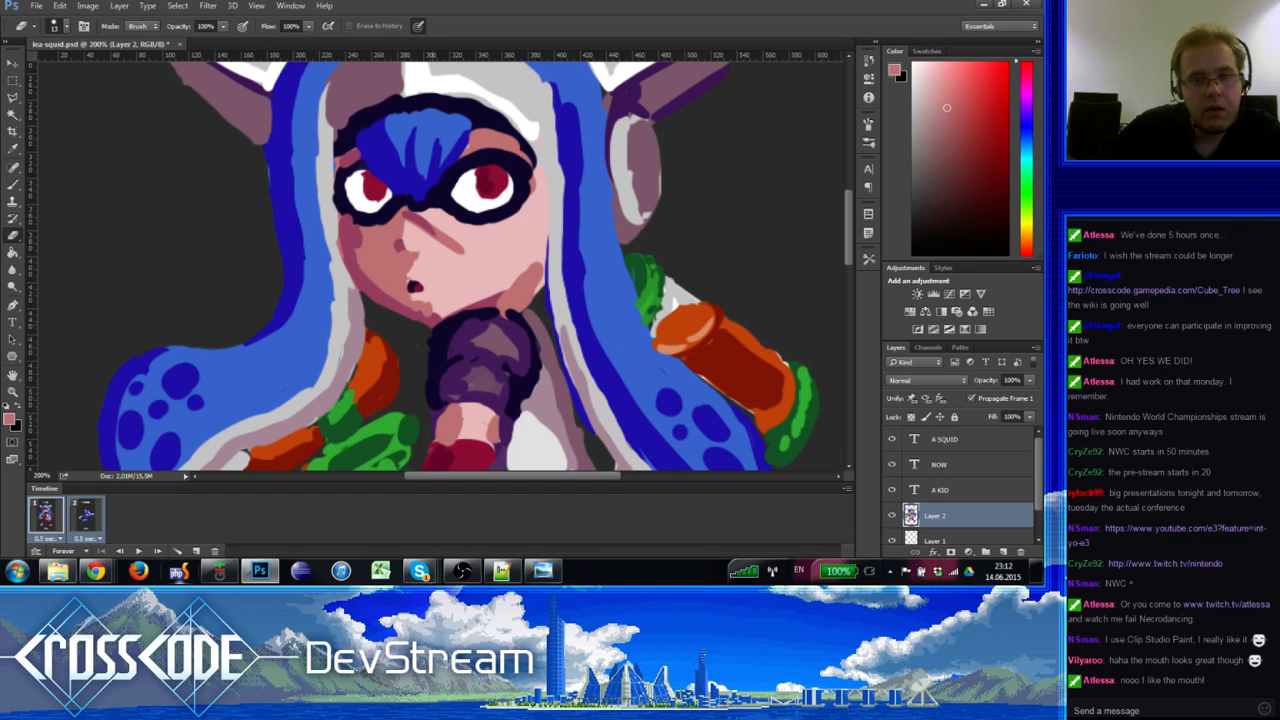
key(b)
alt+click(432, 322)
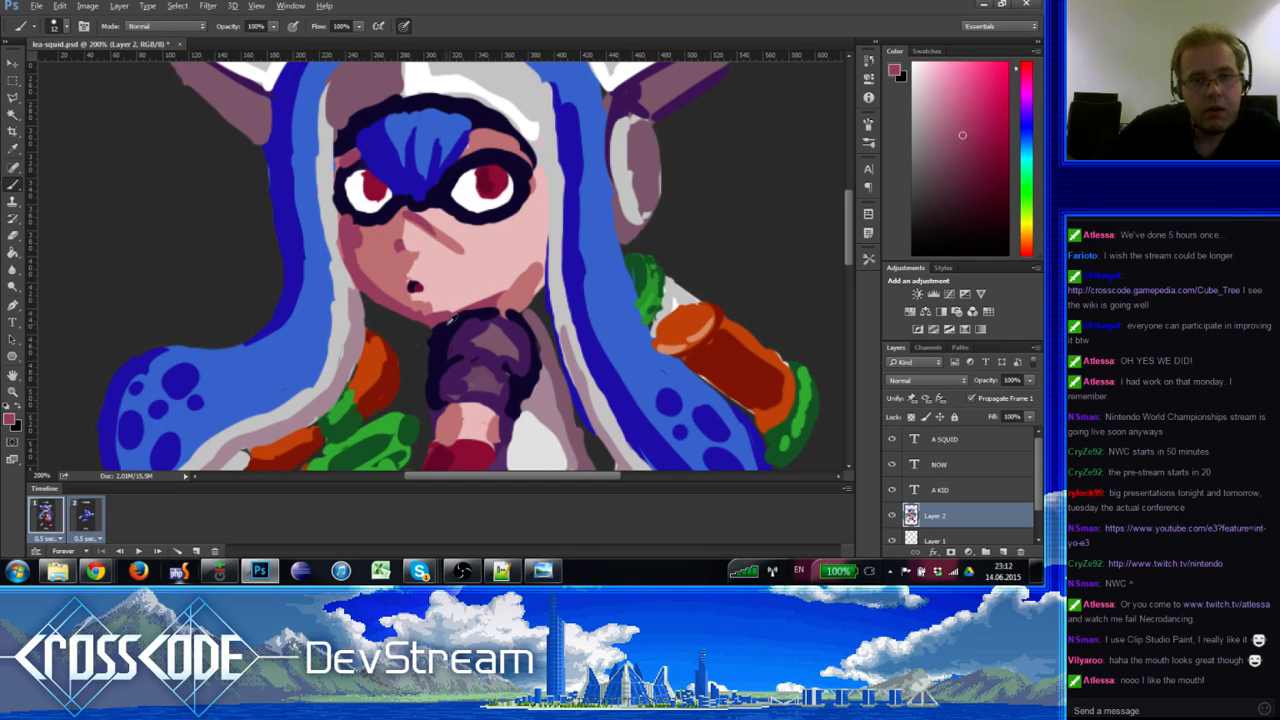
alt+click(448, 318)
alt+click(478, 326)
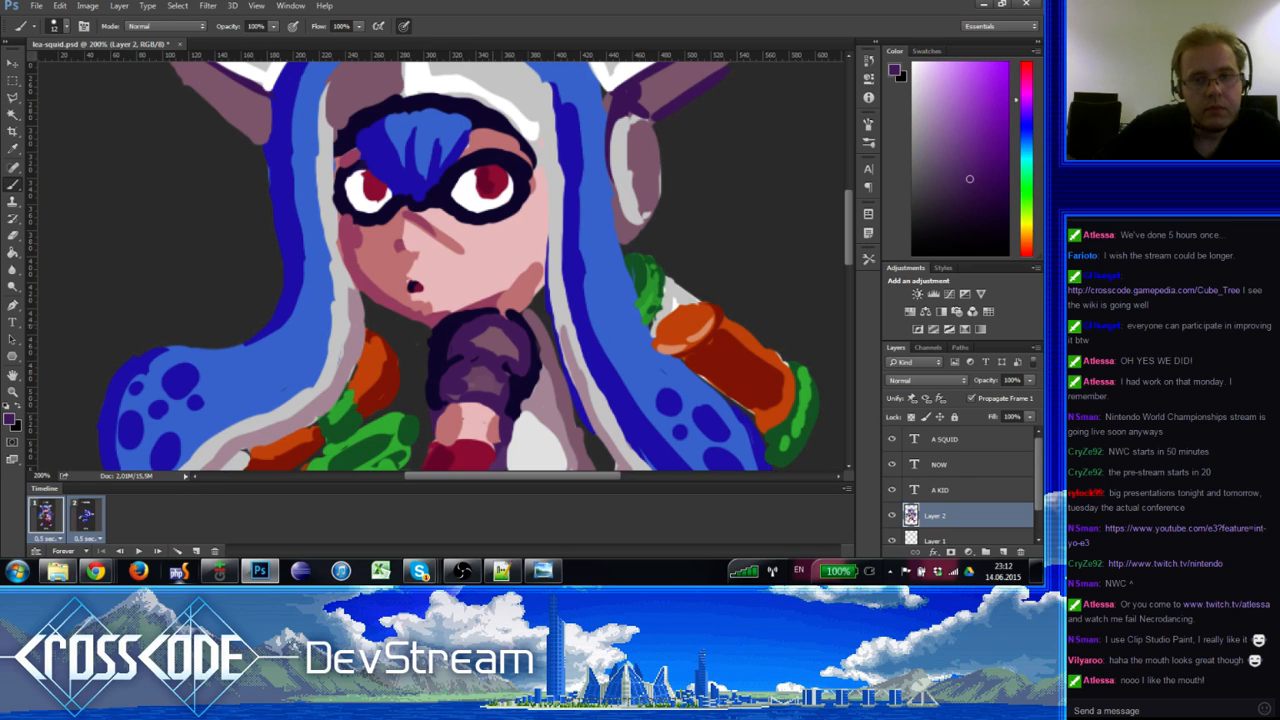
alt+click(467, 322)
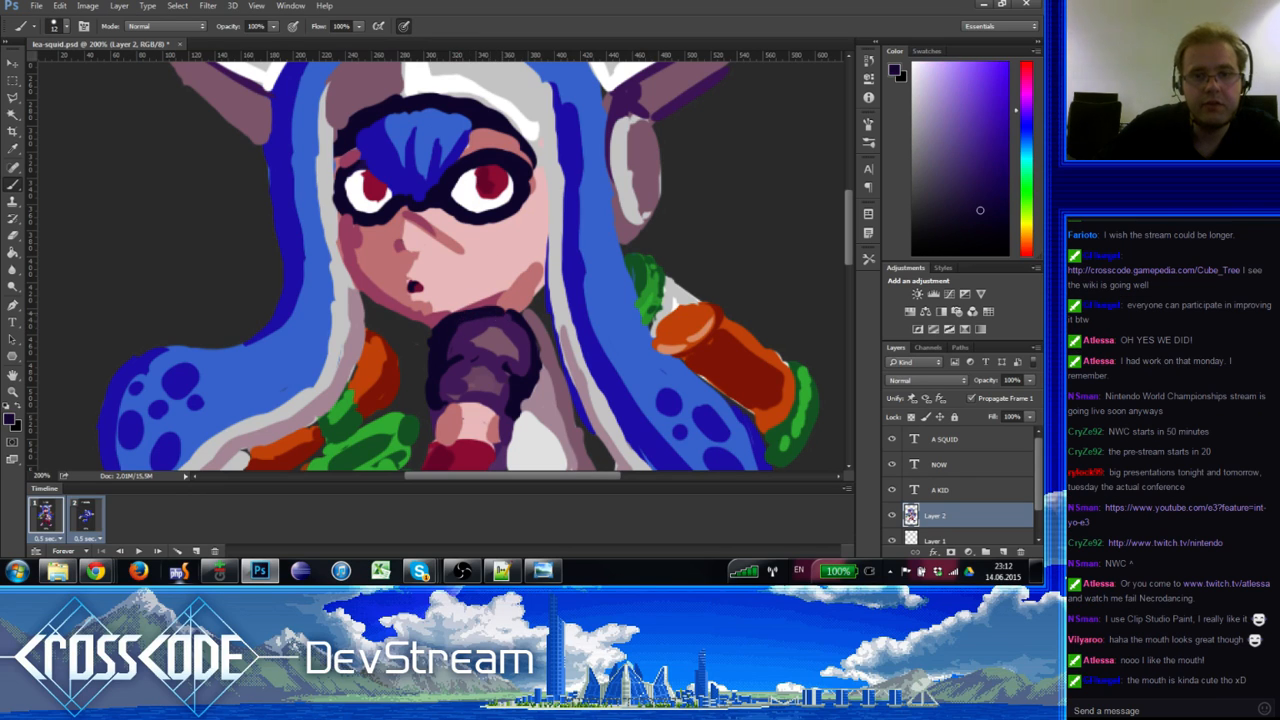
Step: Repaint the sleeve edge beside the hand in purple and sample the navy outline colour
alt+click(455, 339)
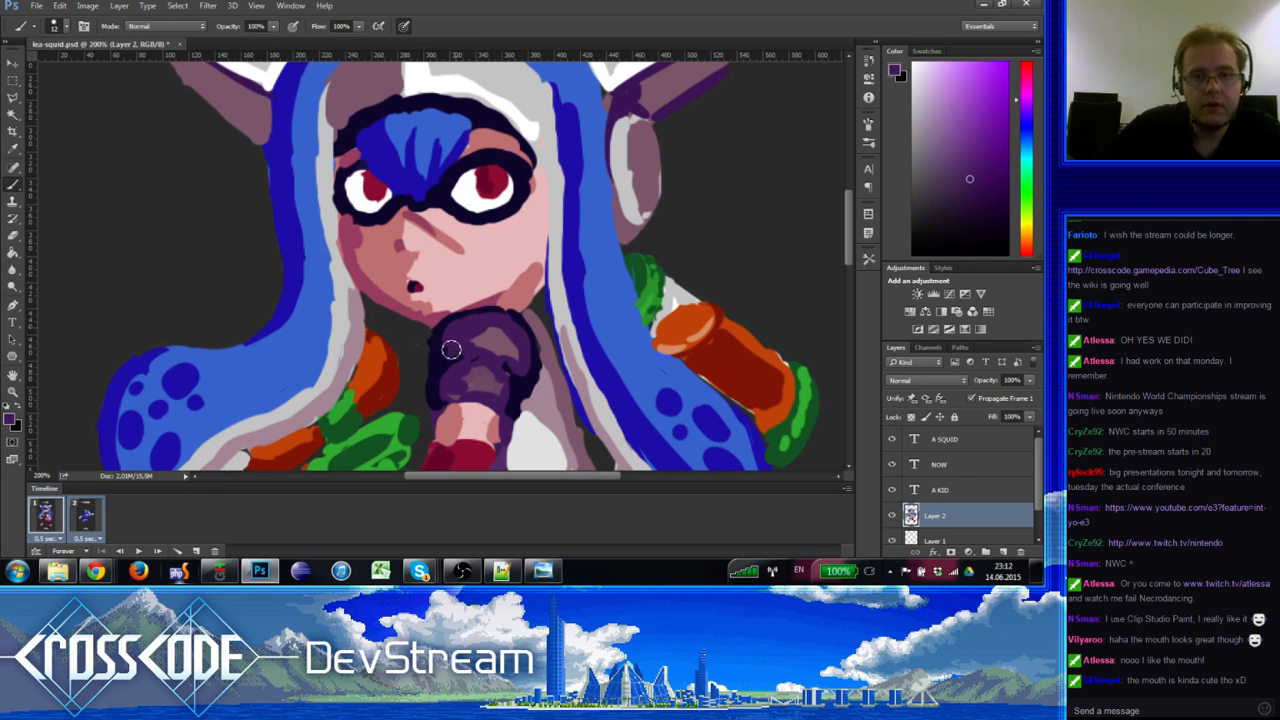
alt+click(451, 349)
alt+click(458, 341)
drag(456, 330, 462, 326)
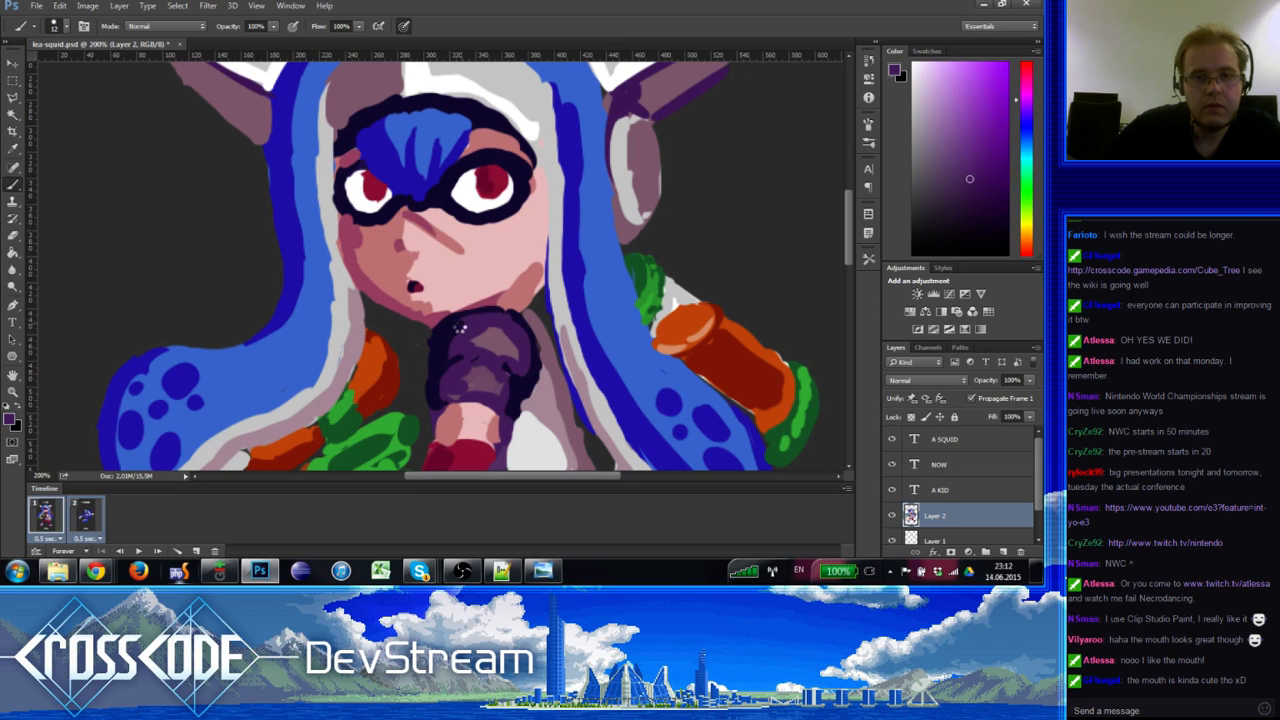
alt+click(452, 348)
alt+click(445, 333)
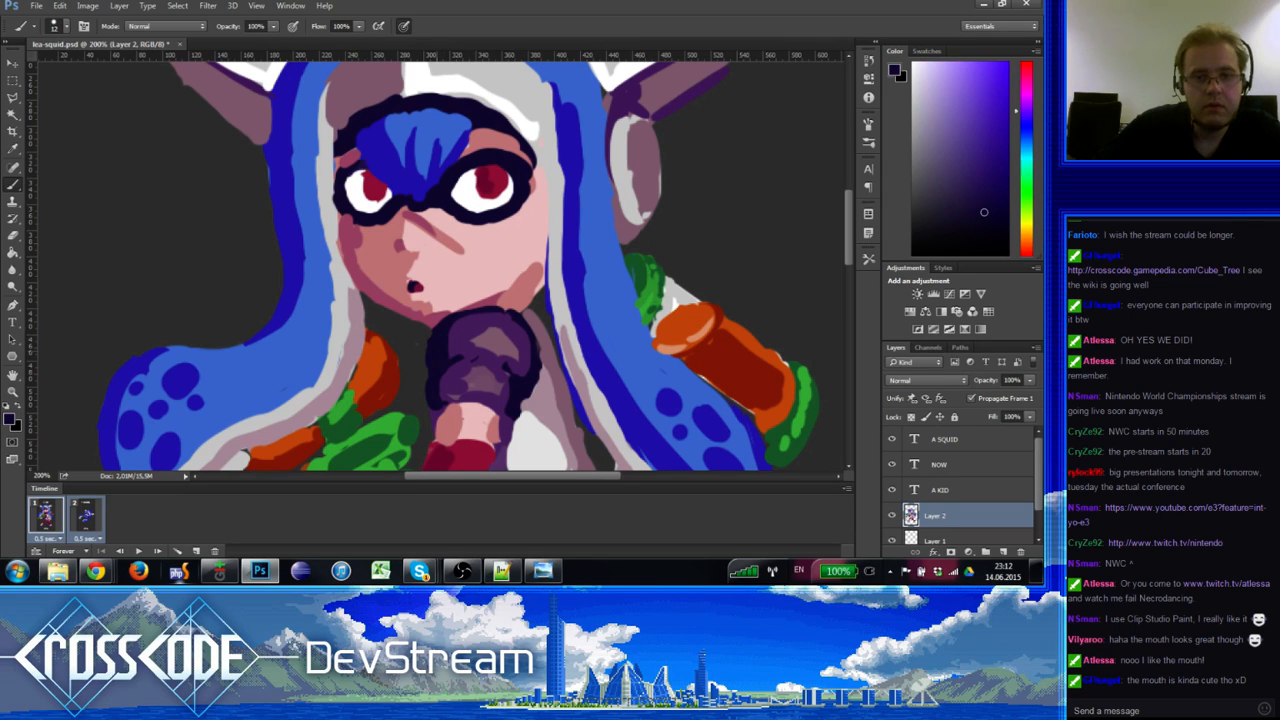
alt+click(463, 336)
alt+click(441, 359)
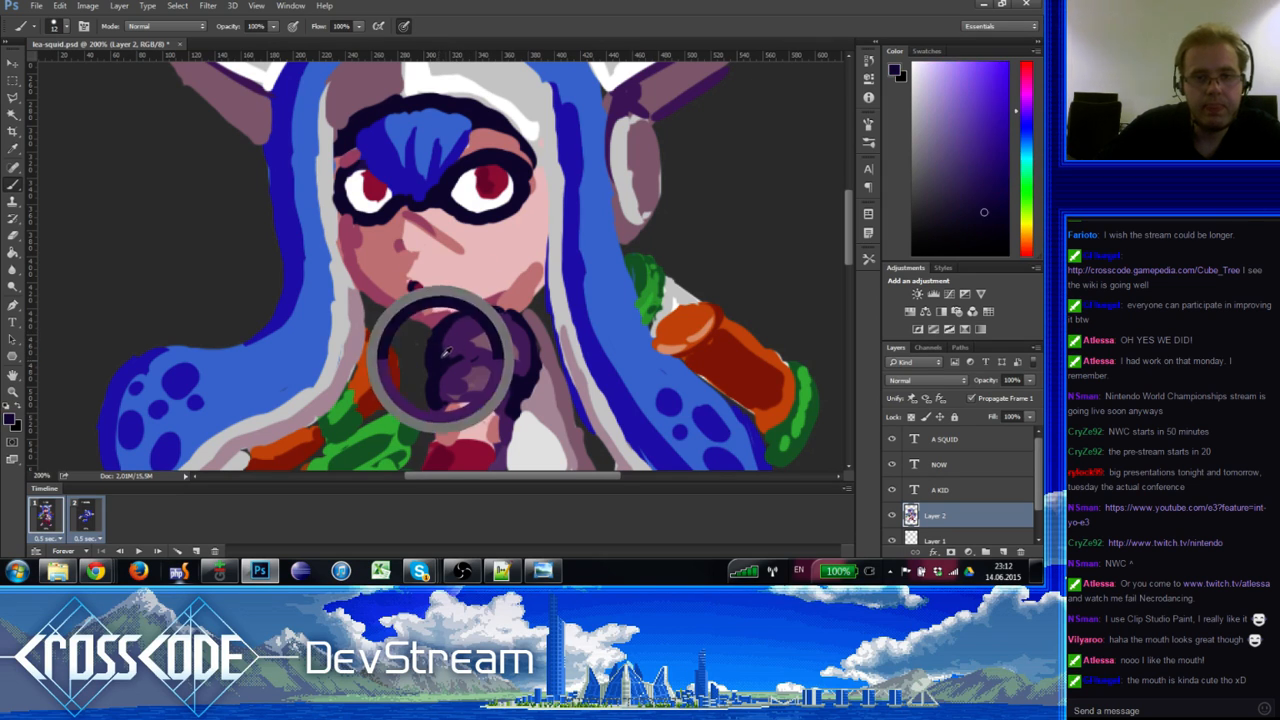
Step: Alternate eraser and brush on the hand, sampling mauve-pink and purples near the mouth
key(e)
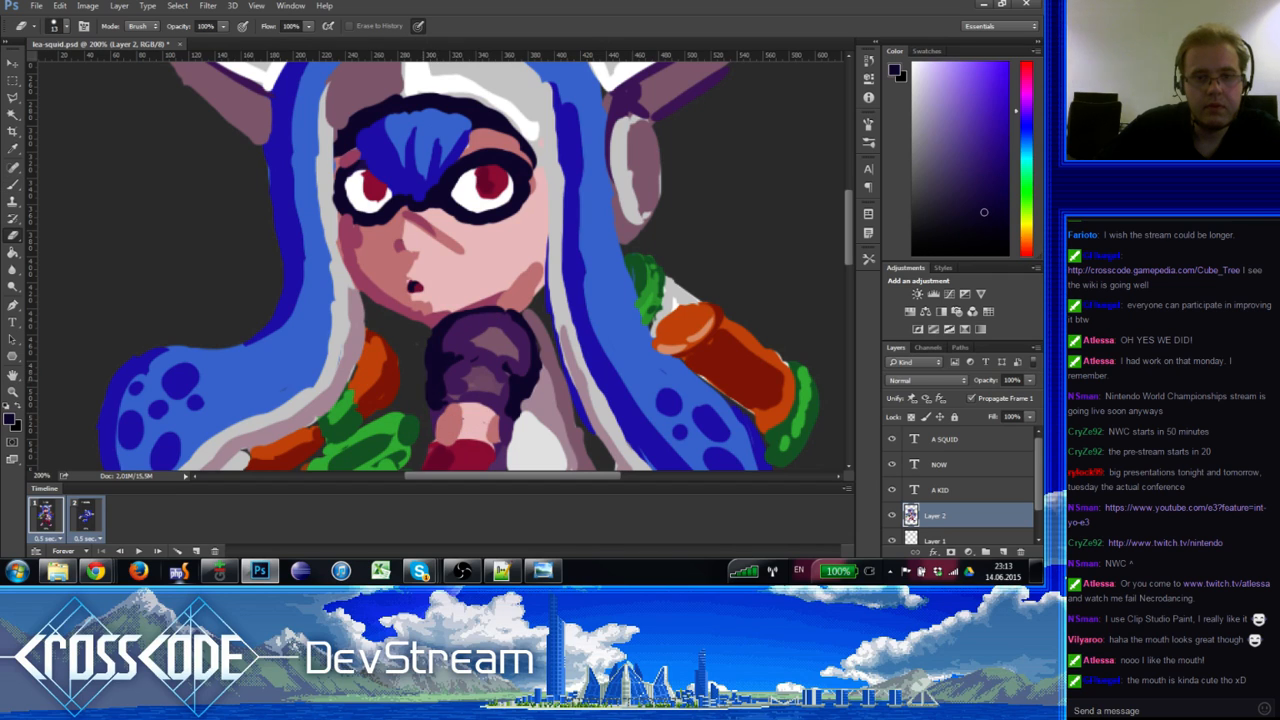
key(b)
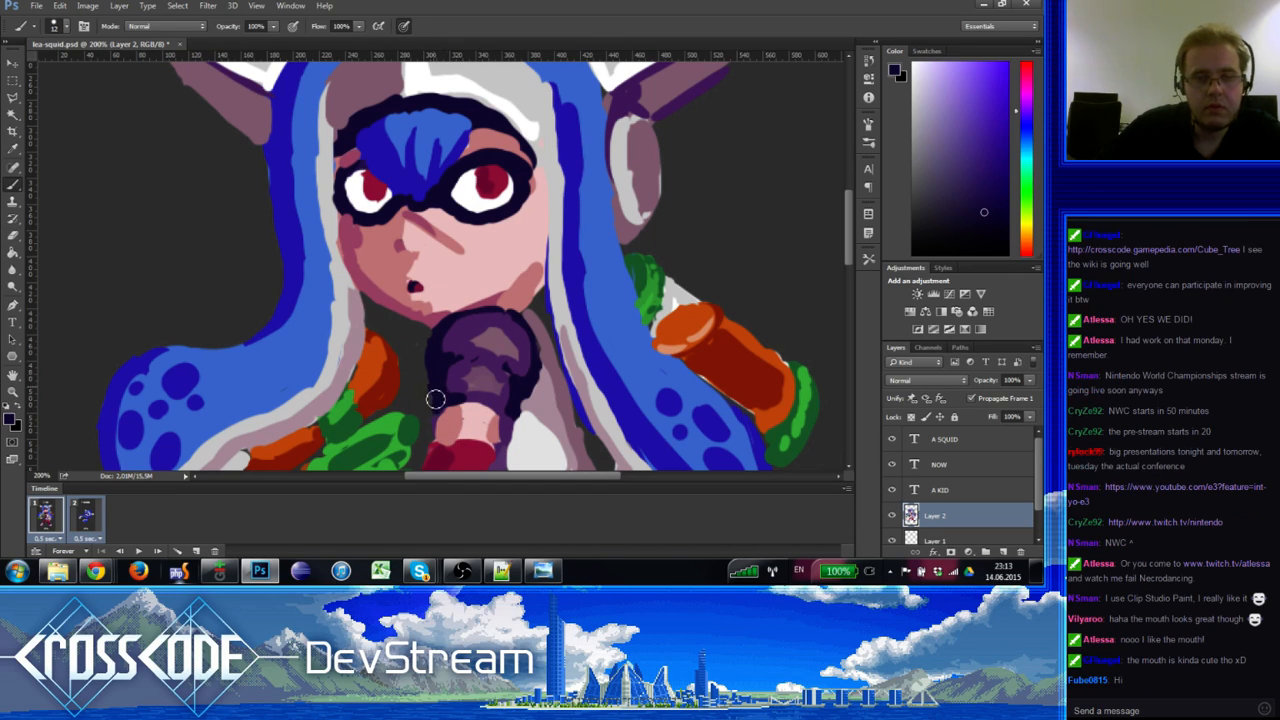
key(e)
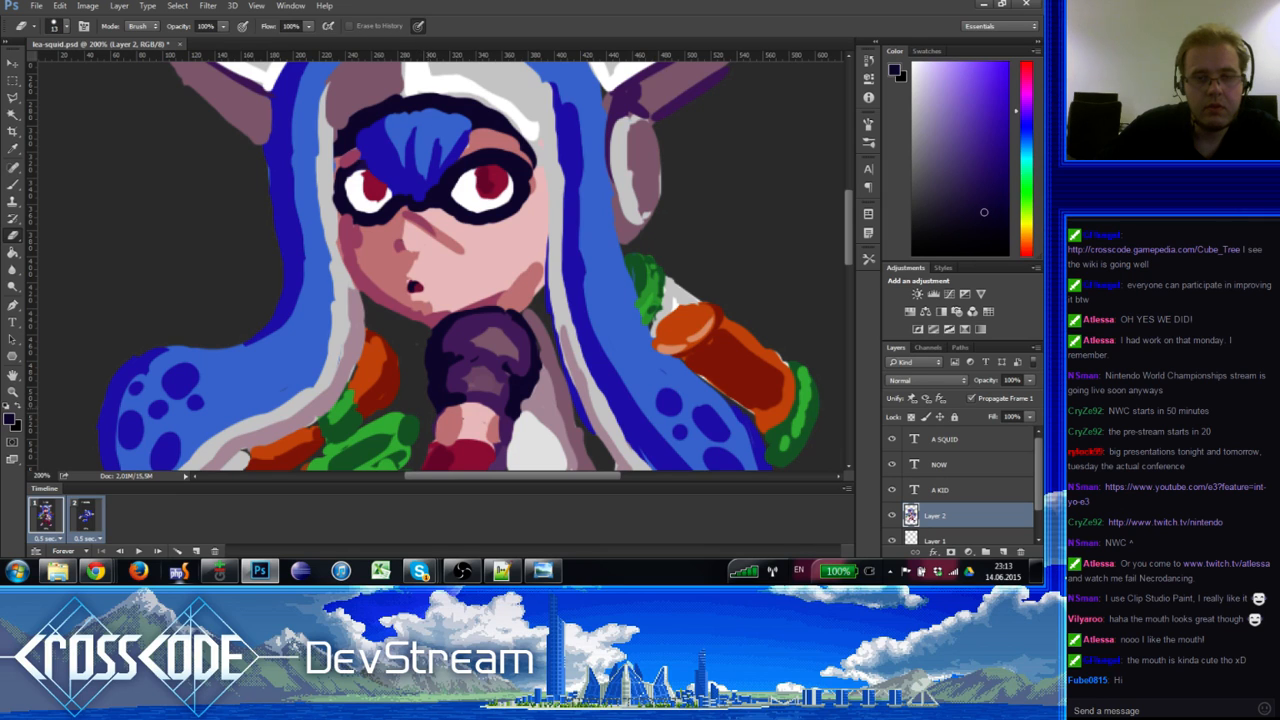
key(b)
alt+click(452, 341)
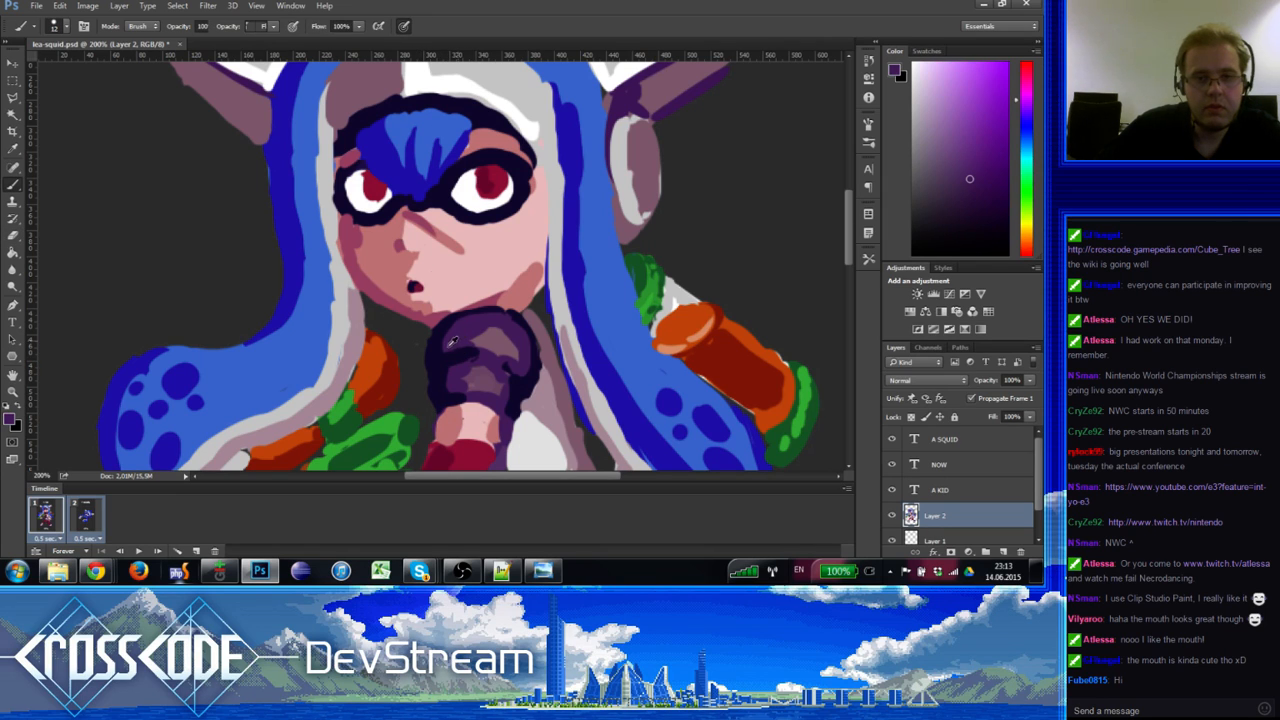
key(b)
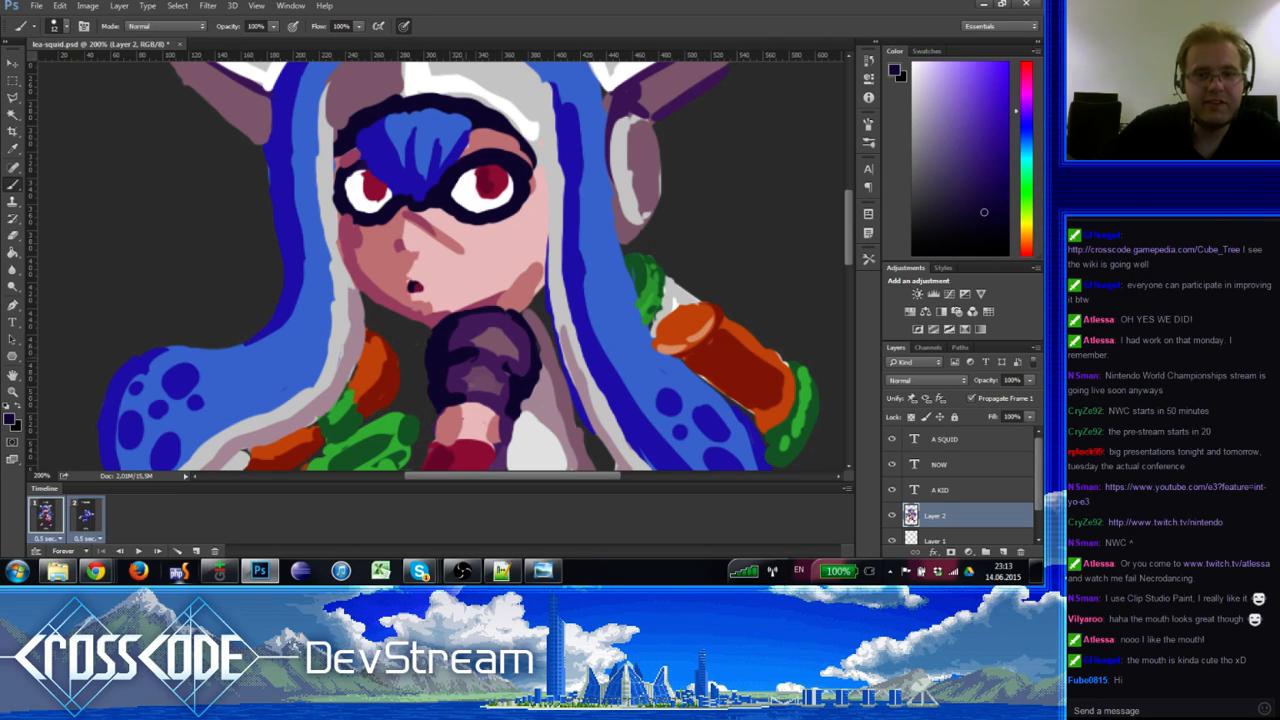
alt+click(517, 349)
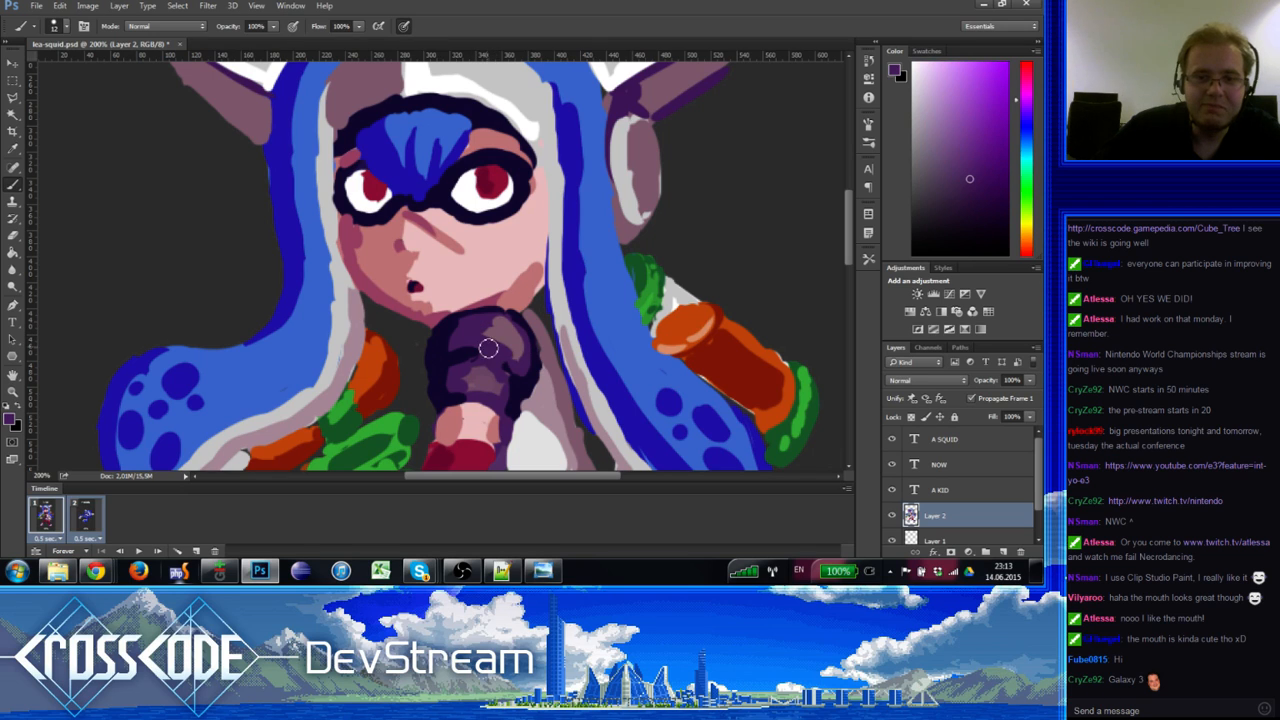
alt+click(506, 331)
alt+click(492, 375)
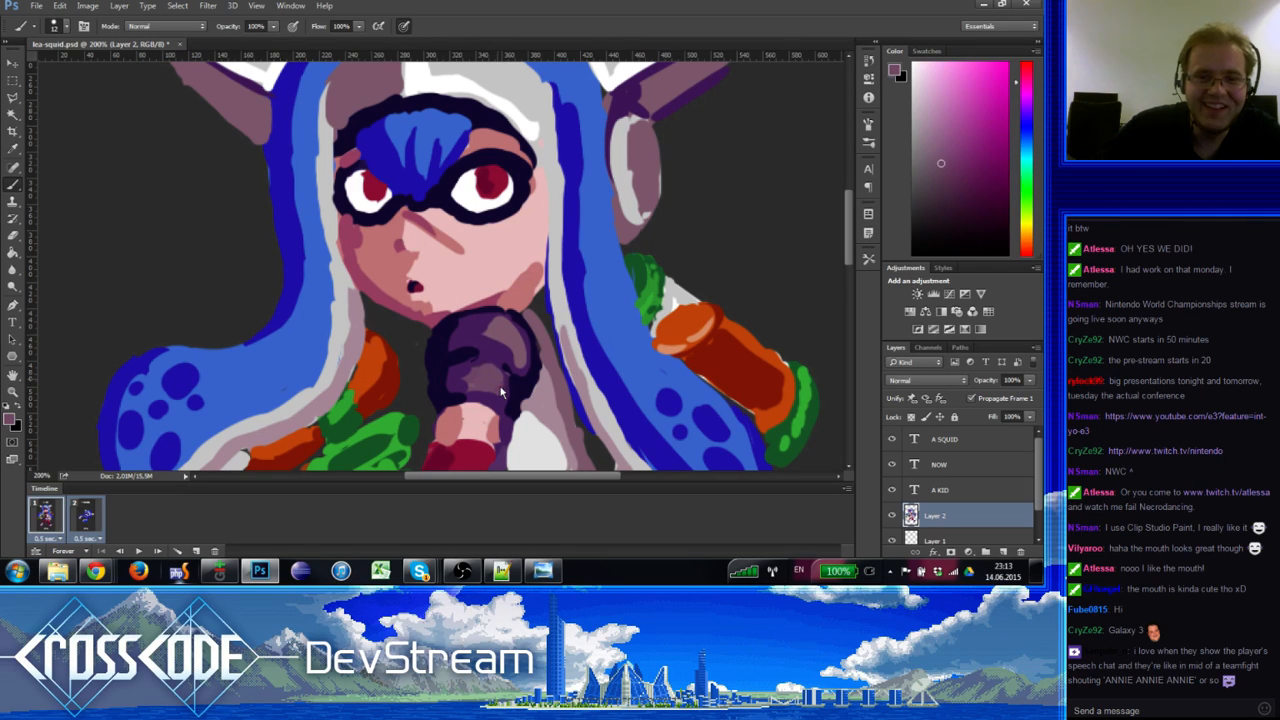
alt+click(482, 362)
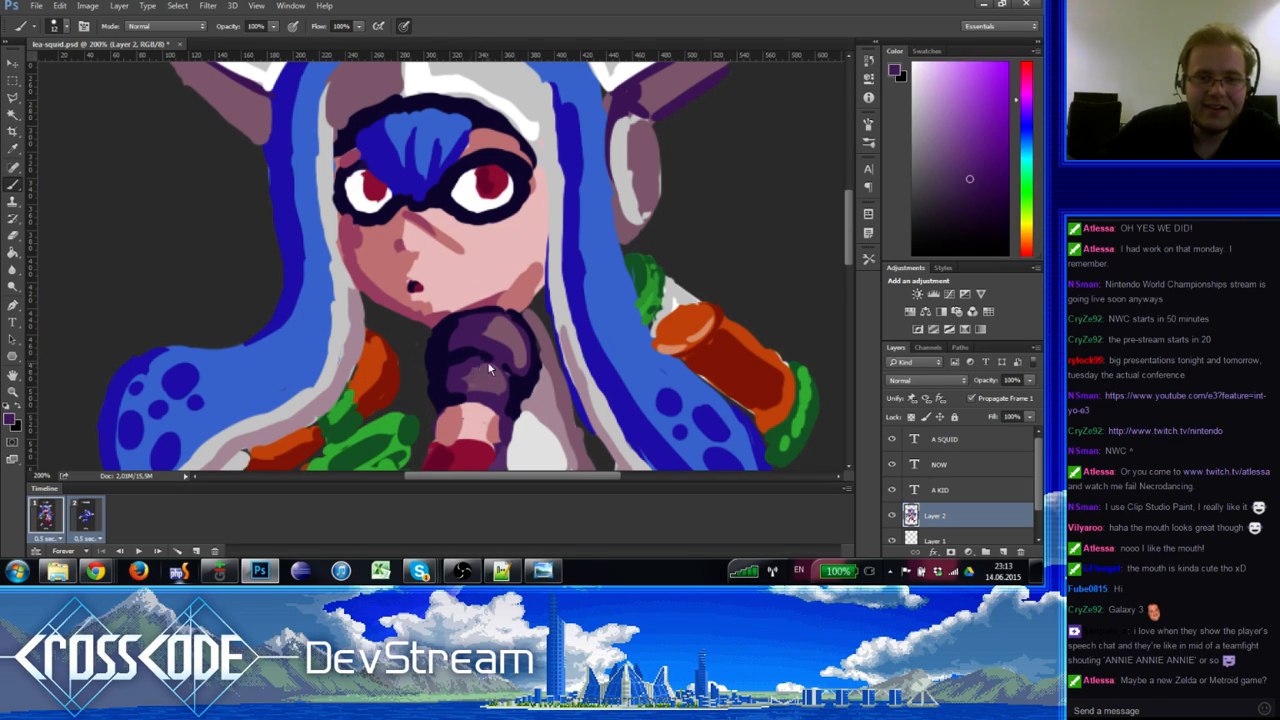
Step: Shade the hand with sampled darker and mid purples plus the pink highlight
alt+click(481, 361)
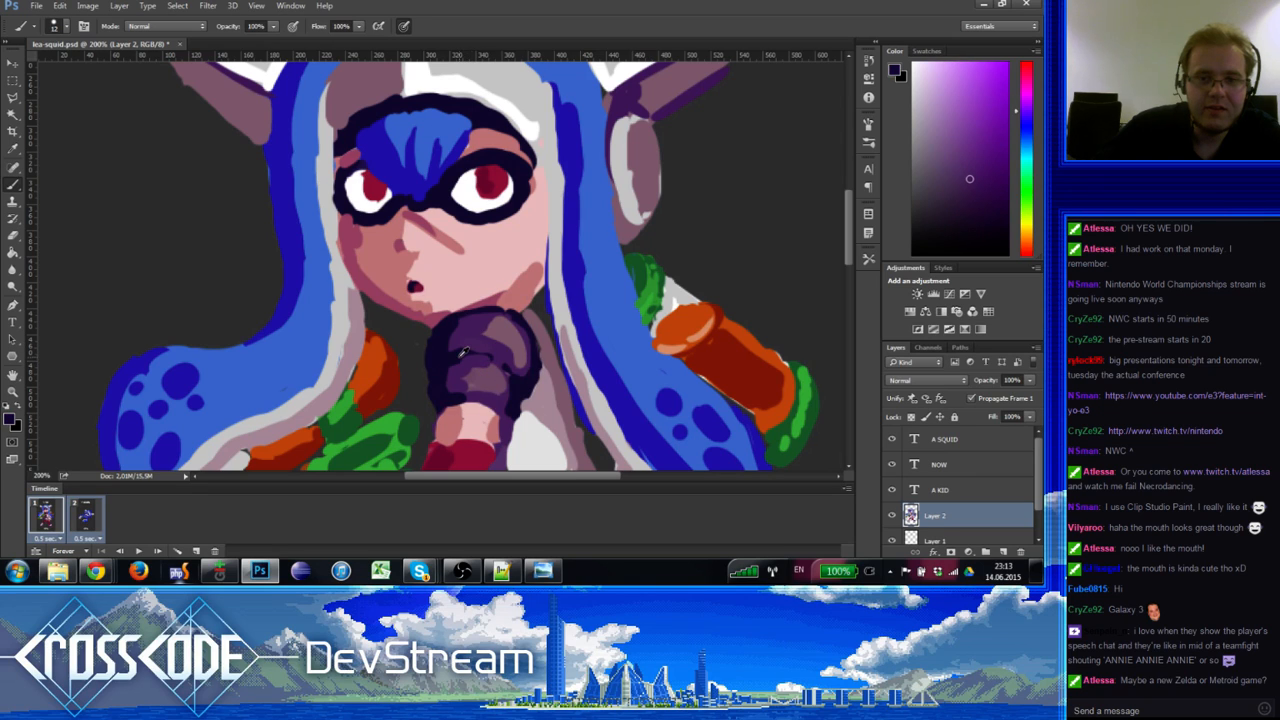
alt+click(486, 360)
alt+click(464, 366)
alt+click(506, 359)
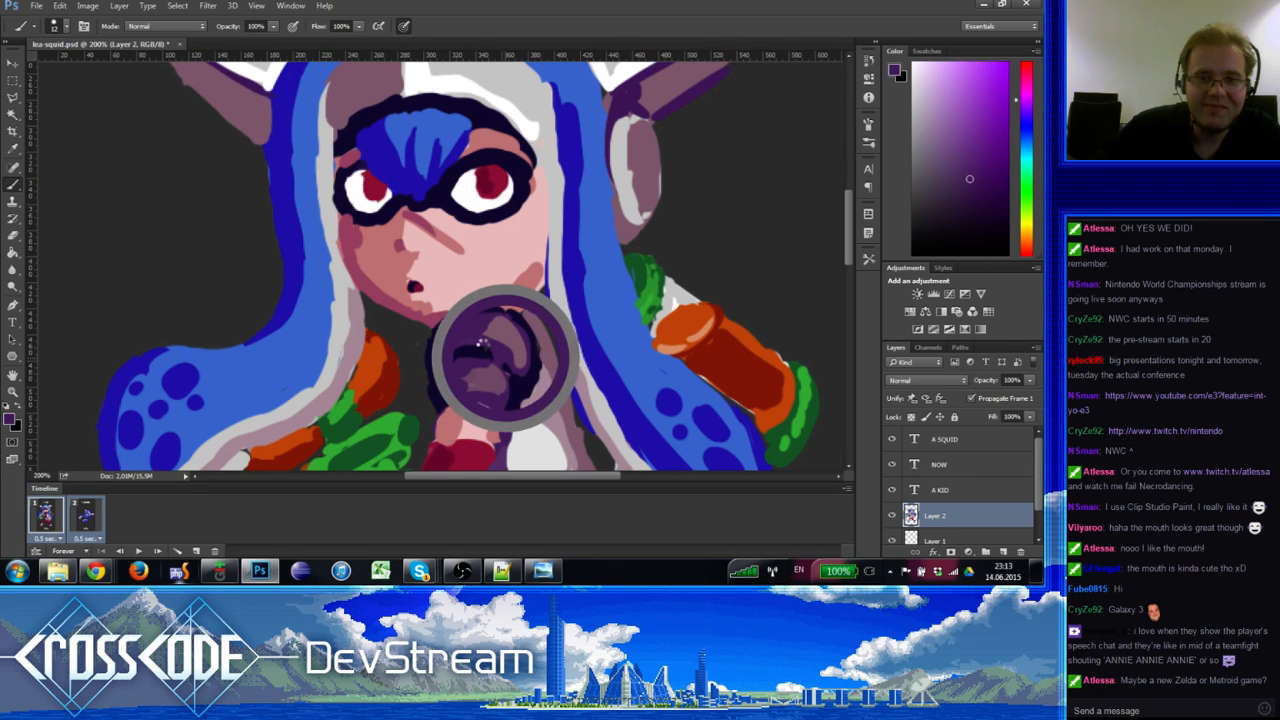
alt+click(453, 357)
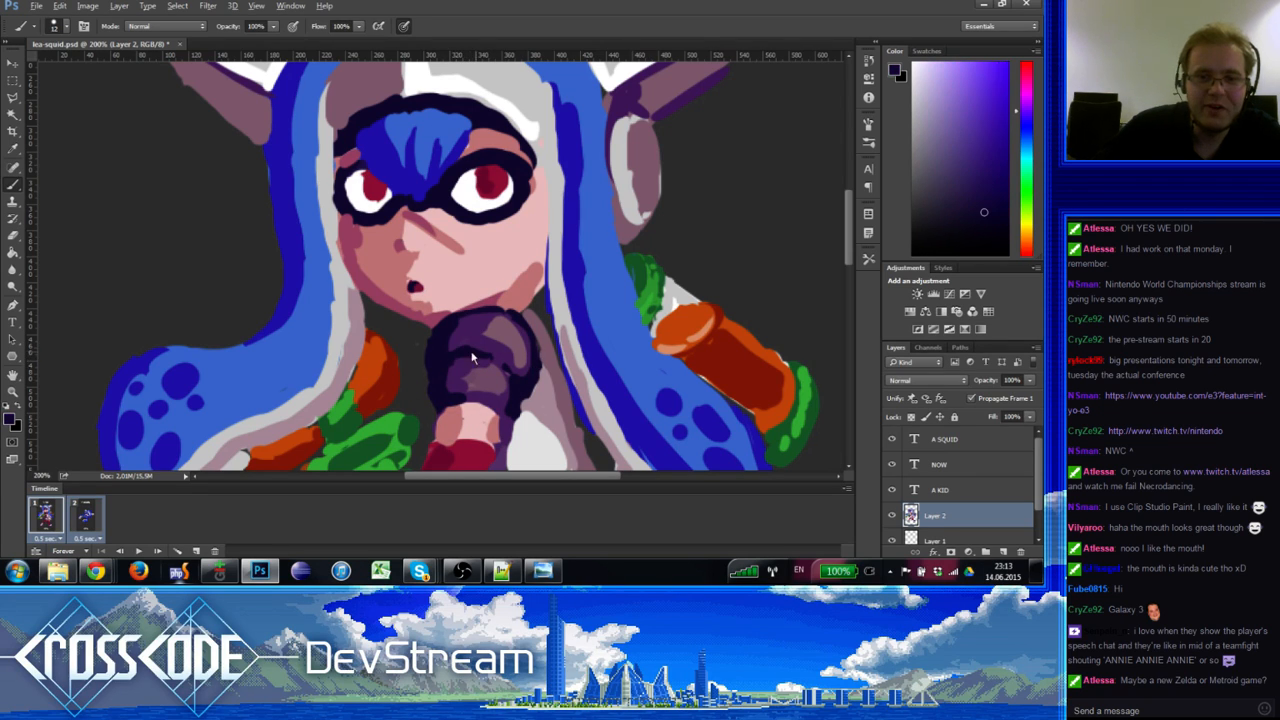
alt+click(512, 343)
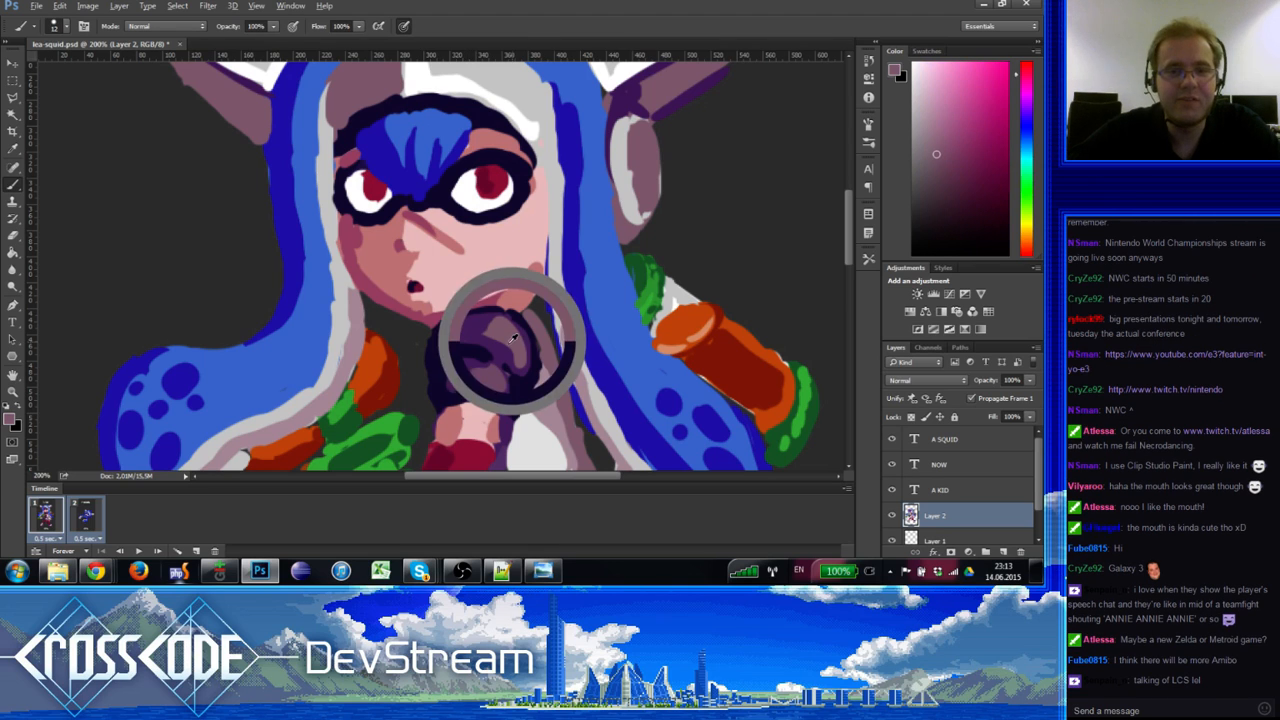
alt+click(483, 343)
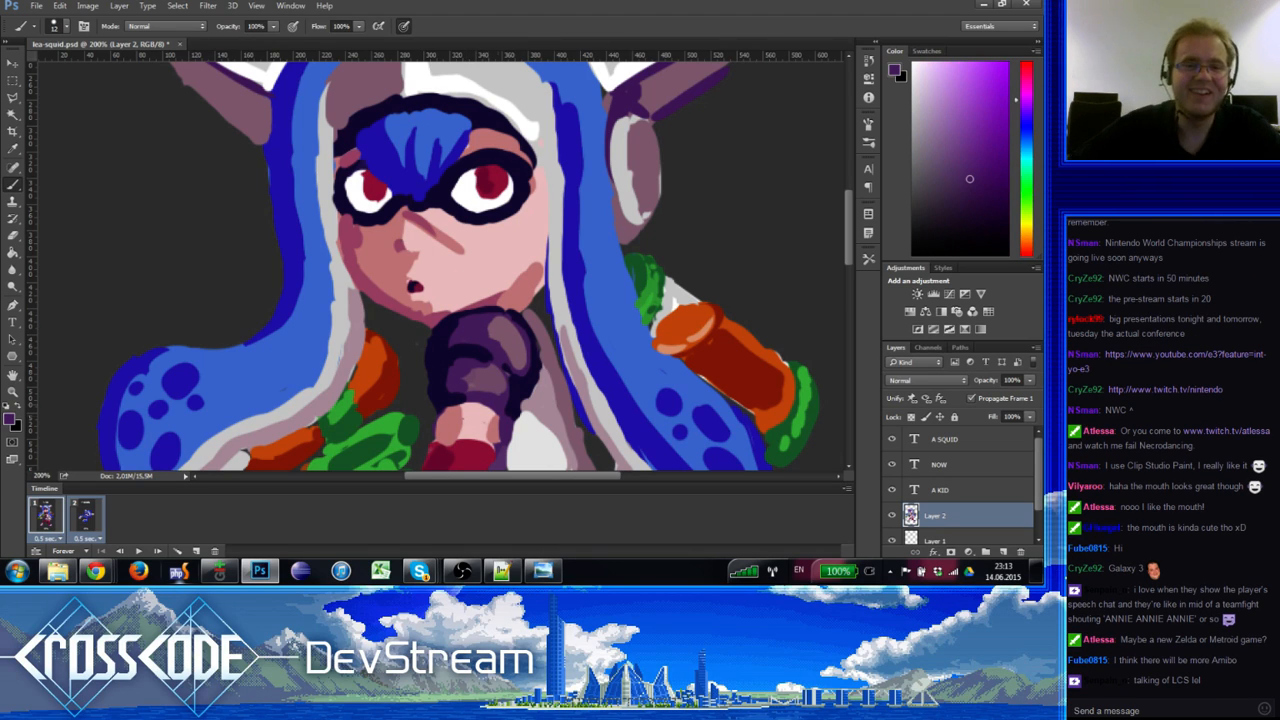
click(12, 390)
Step: Zoom out and centre the canvas to see the whole sprite
alt+click(271, 388)
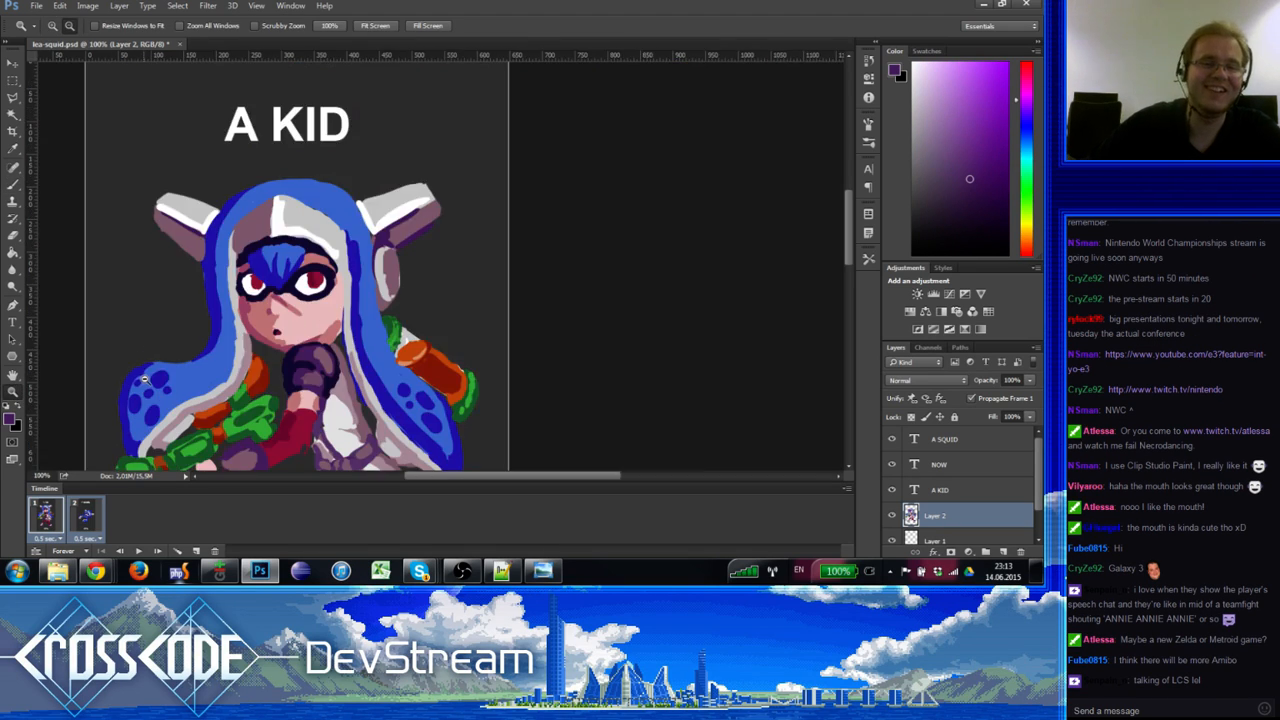
click(273, 386)
alt+click(287, 378)
drag(306, 417, 326, 340)
alt+click(326, 340)
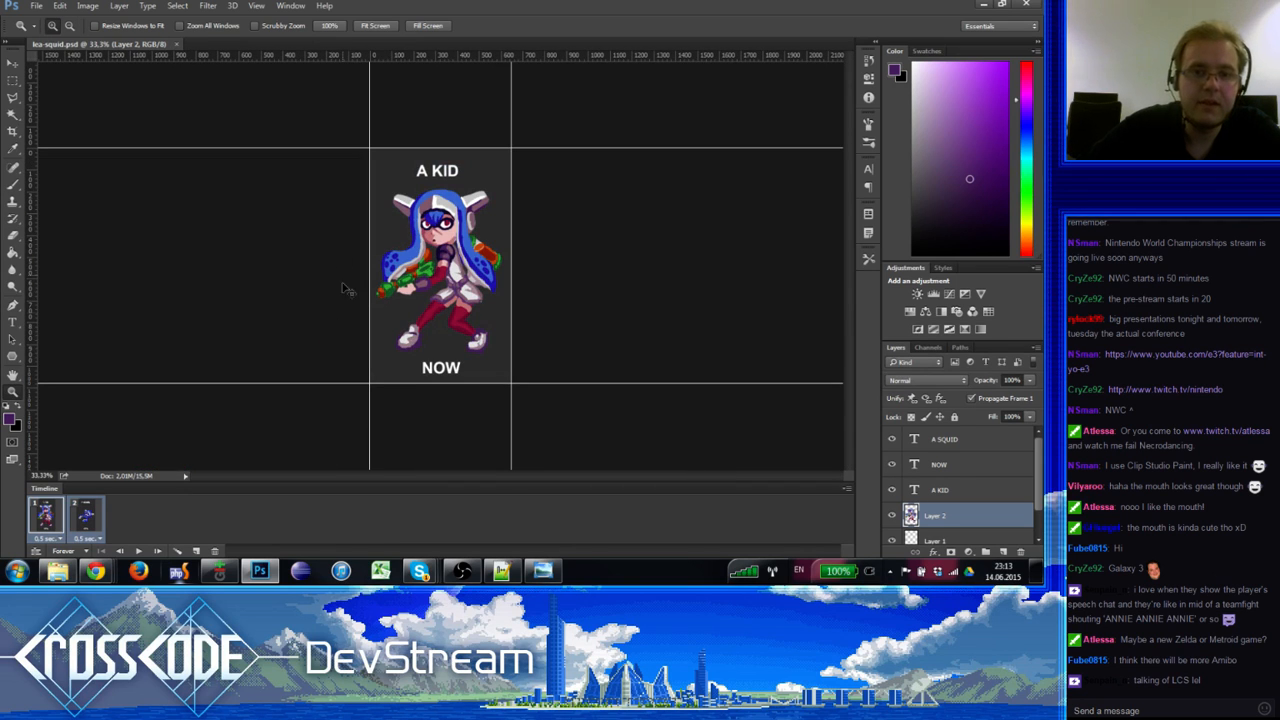
Step: Resize the image to 300 × 500 pixels using Bicubic (smooth gradients) resampling
click(100, 6)
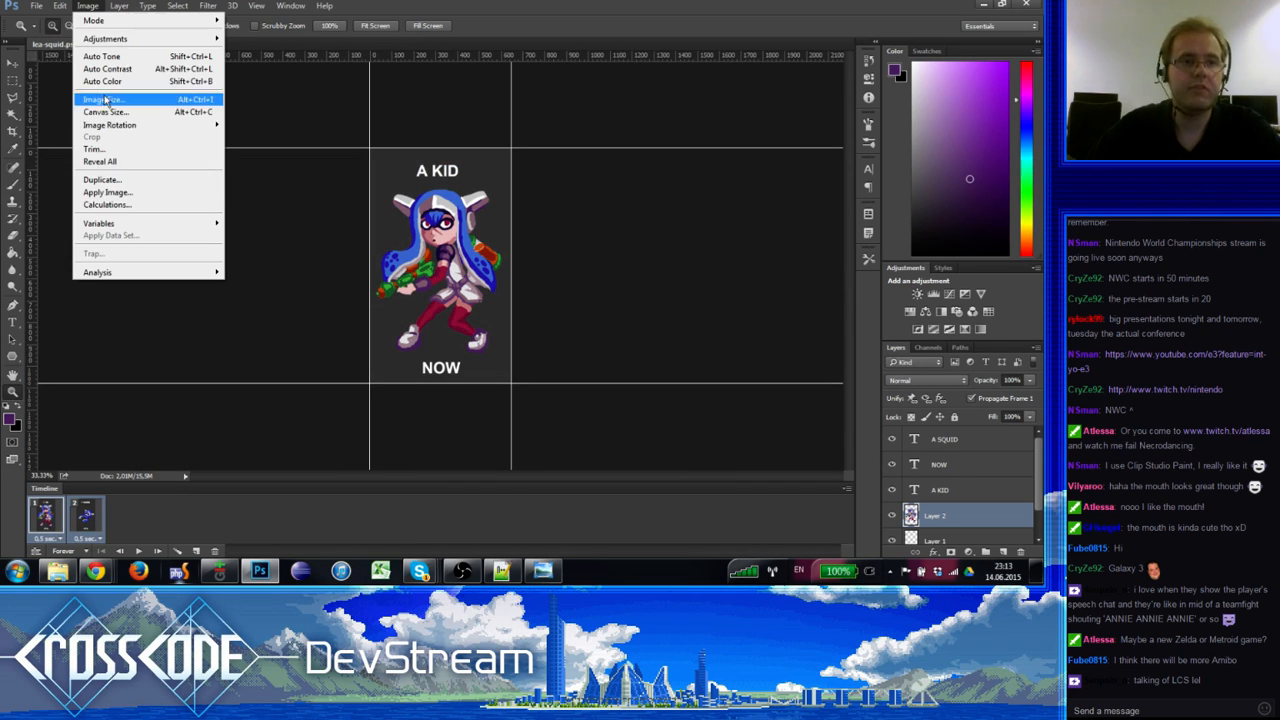
click(115, 99)
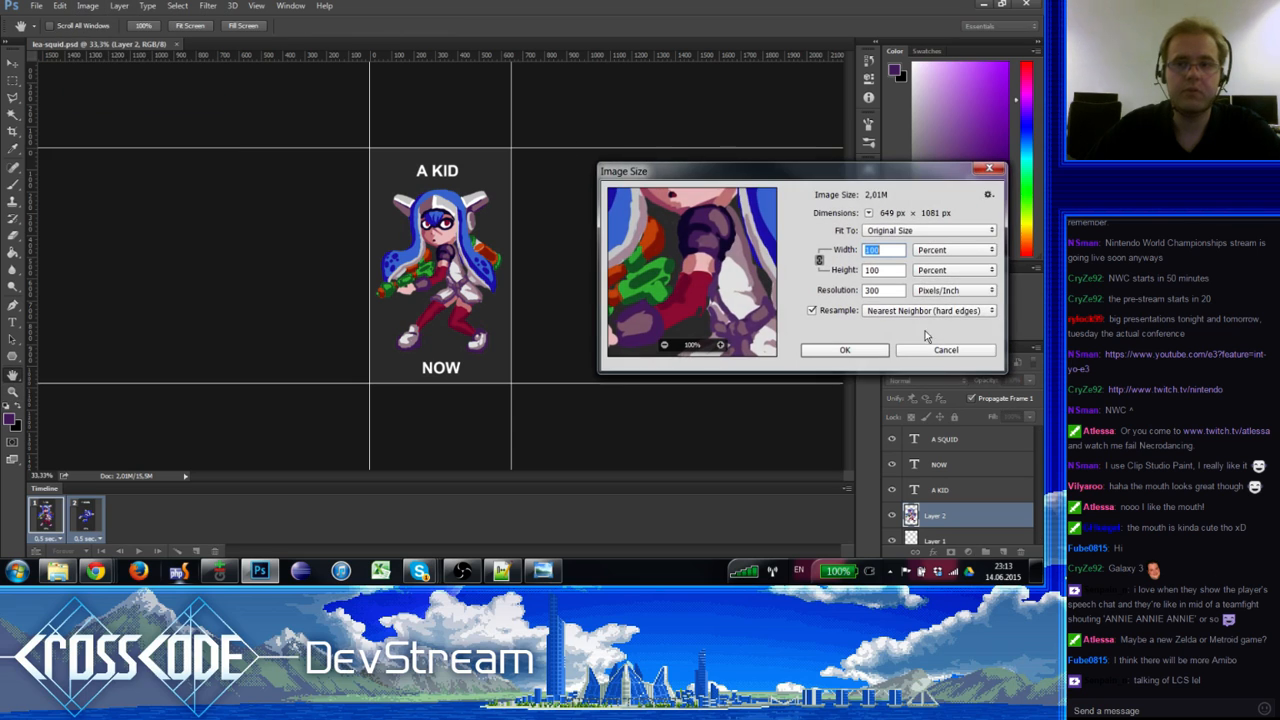
click(945, 250)
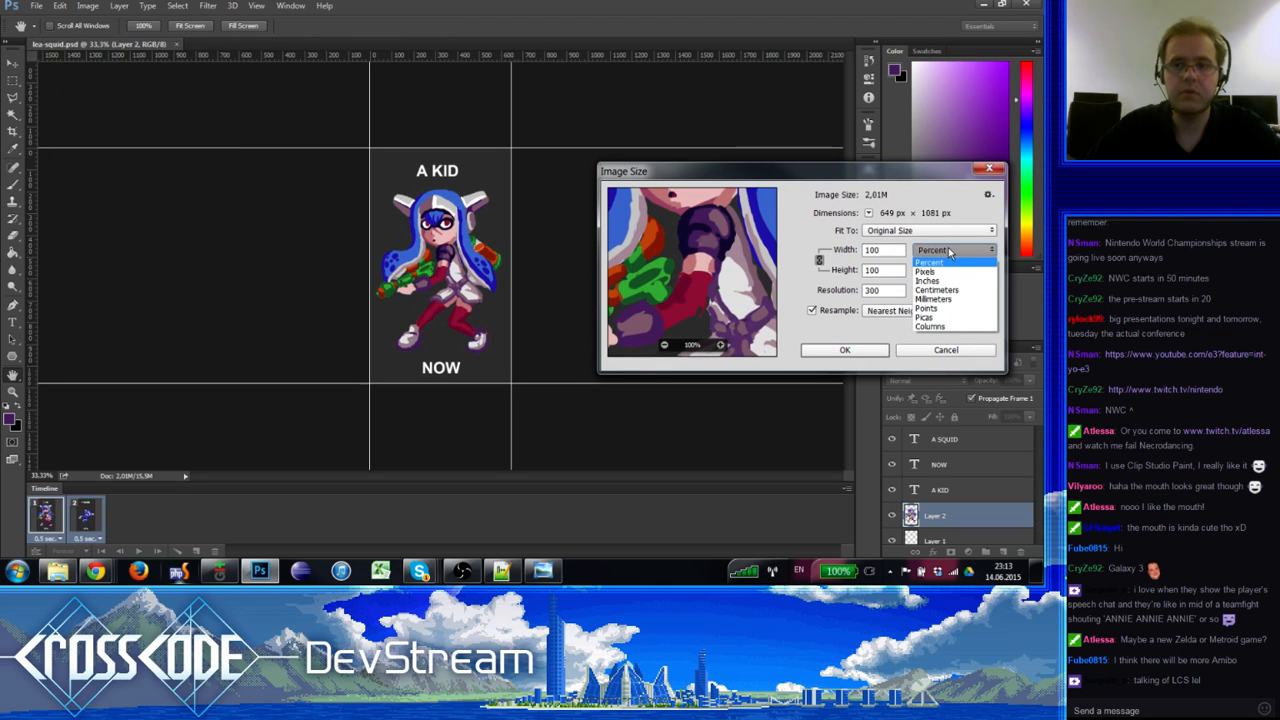
double_click(896, 250)
text(300)
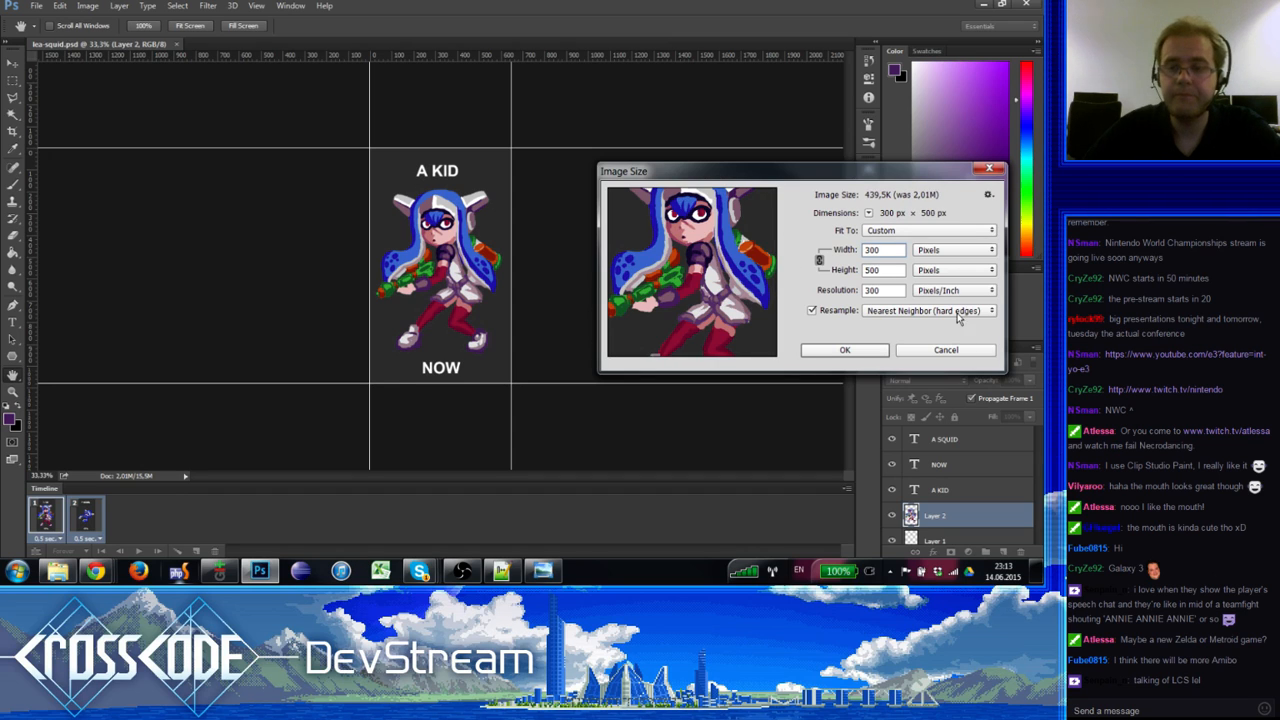
click(908, 312)
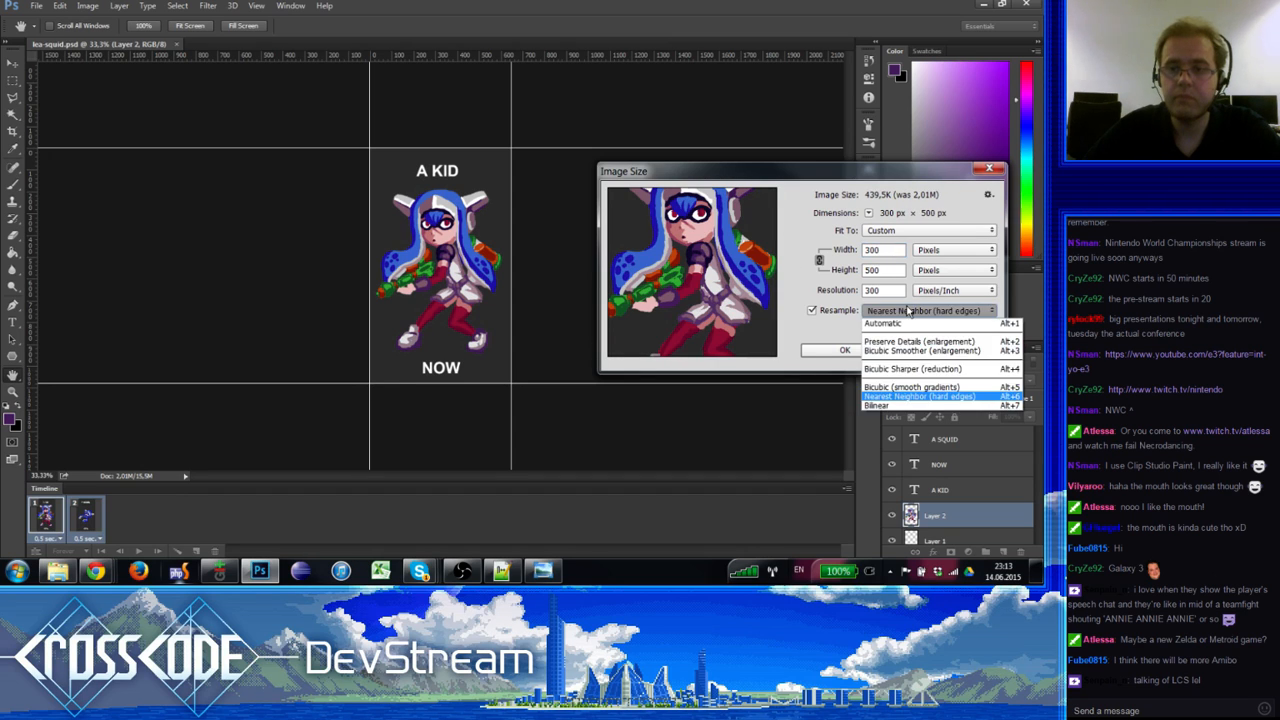
click(916, 388)
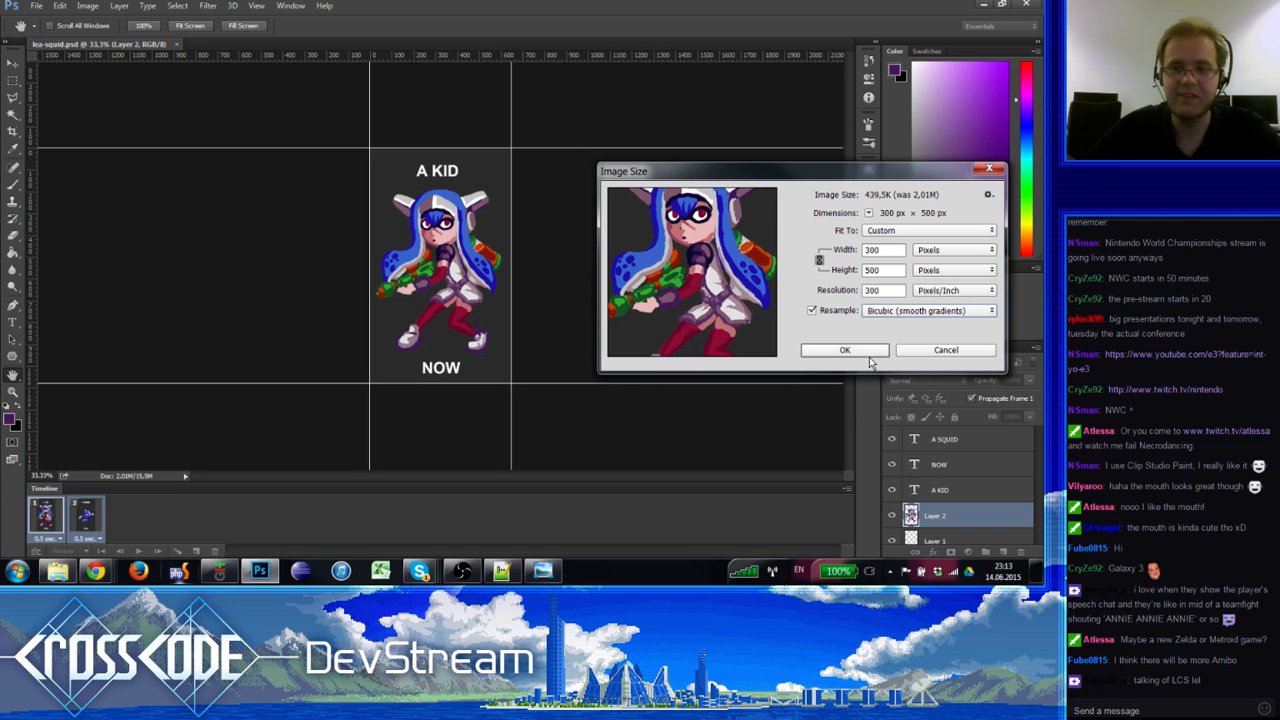
click(845, 350)
Step: Zoom in on the resized image and play through both animation frames
key(z)
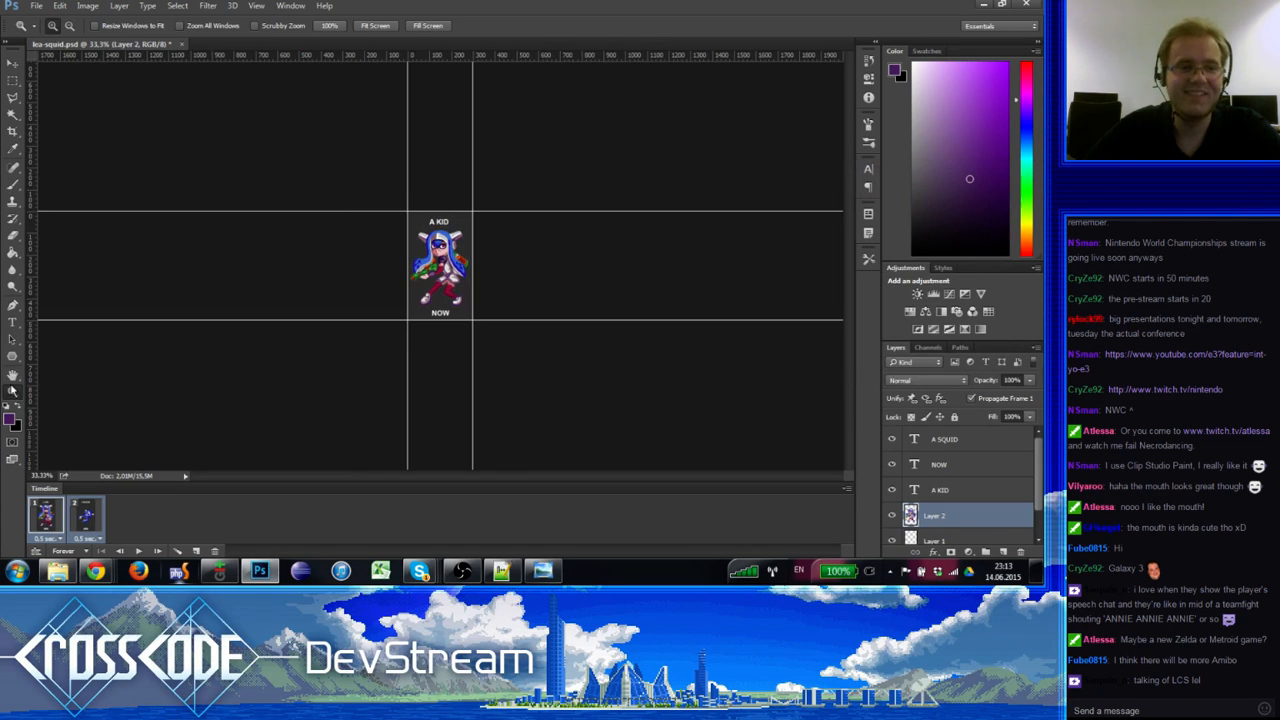
click(511, 209)
click(448, 246)
click(446, 248)
click(446, 248)
alt+click(446, 248)
alt+click(446, 248)
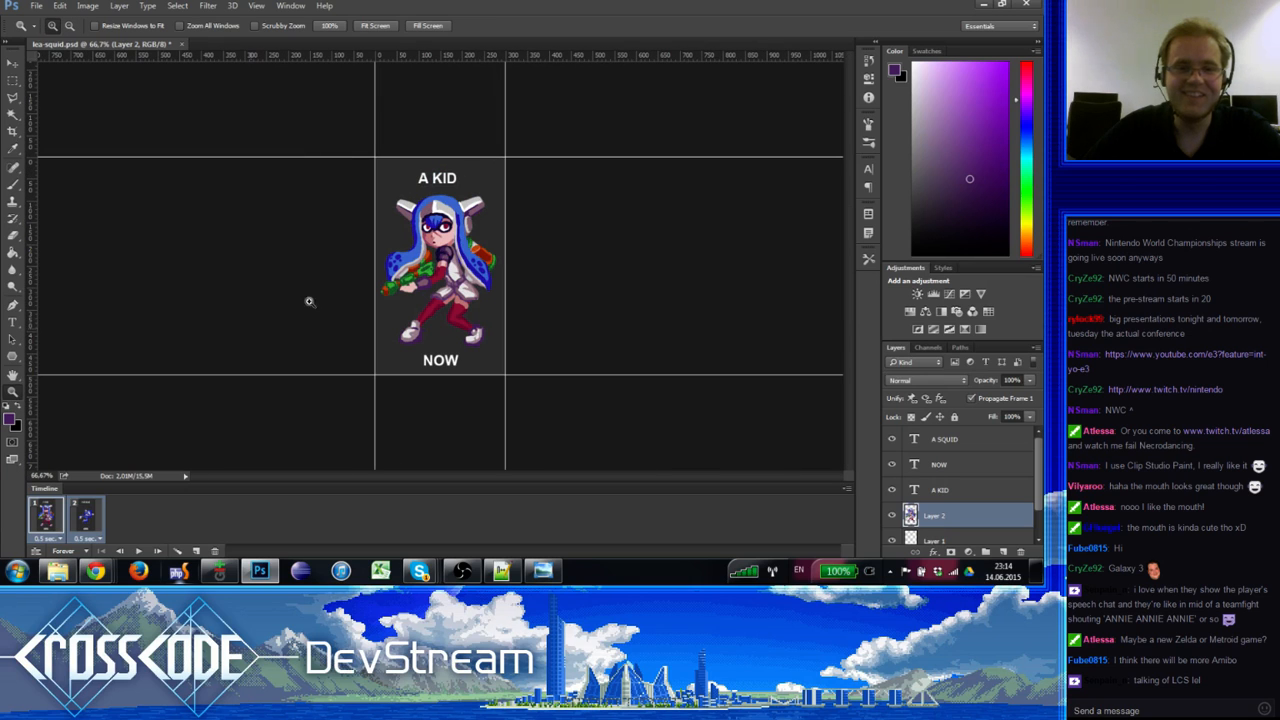
click(157, 551)
click(157, 551)
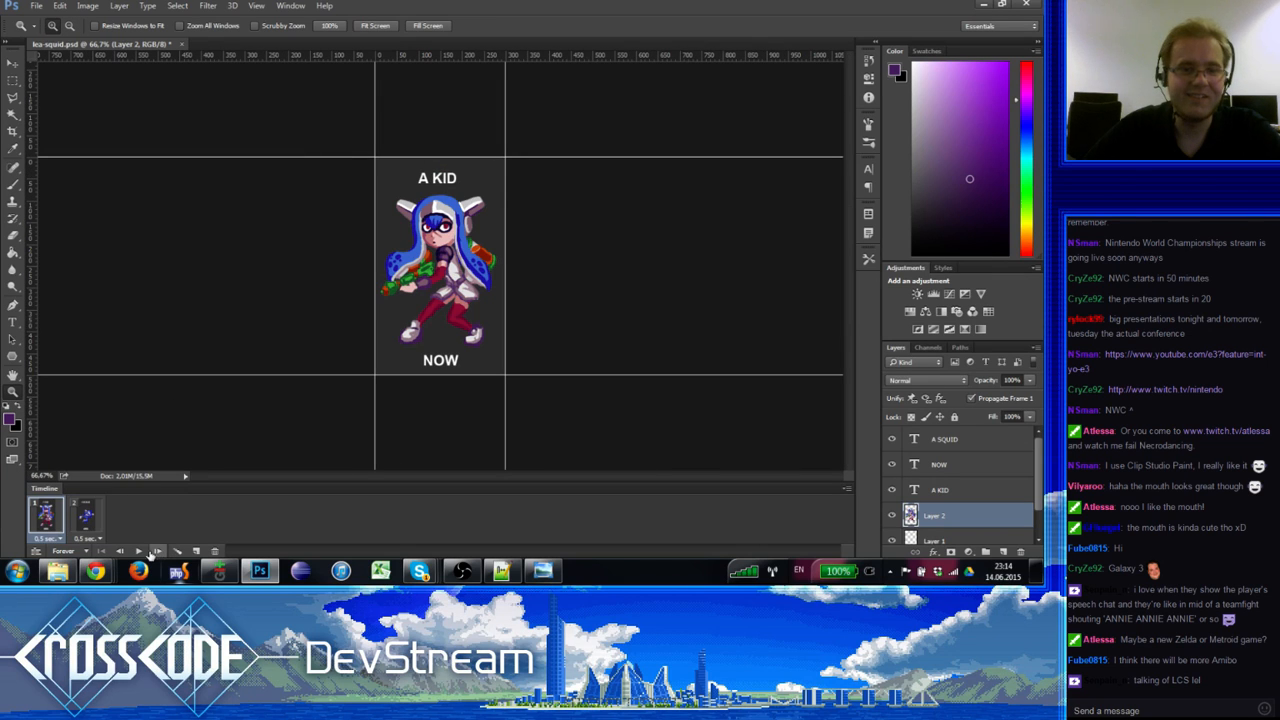
click(138, 551)
click(138, 551)
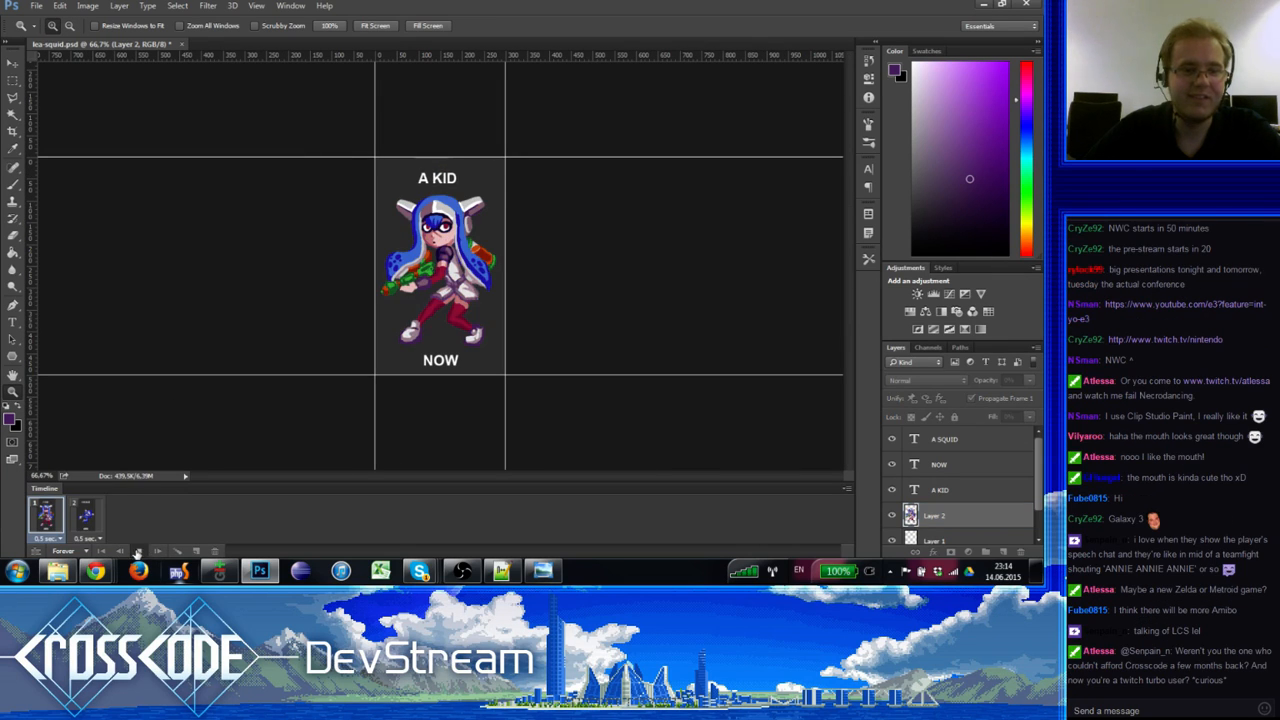
Step: Open Save for Web and preview the looping GIF animation before saving
click(36, 5)
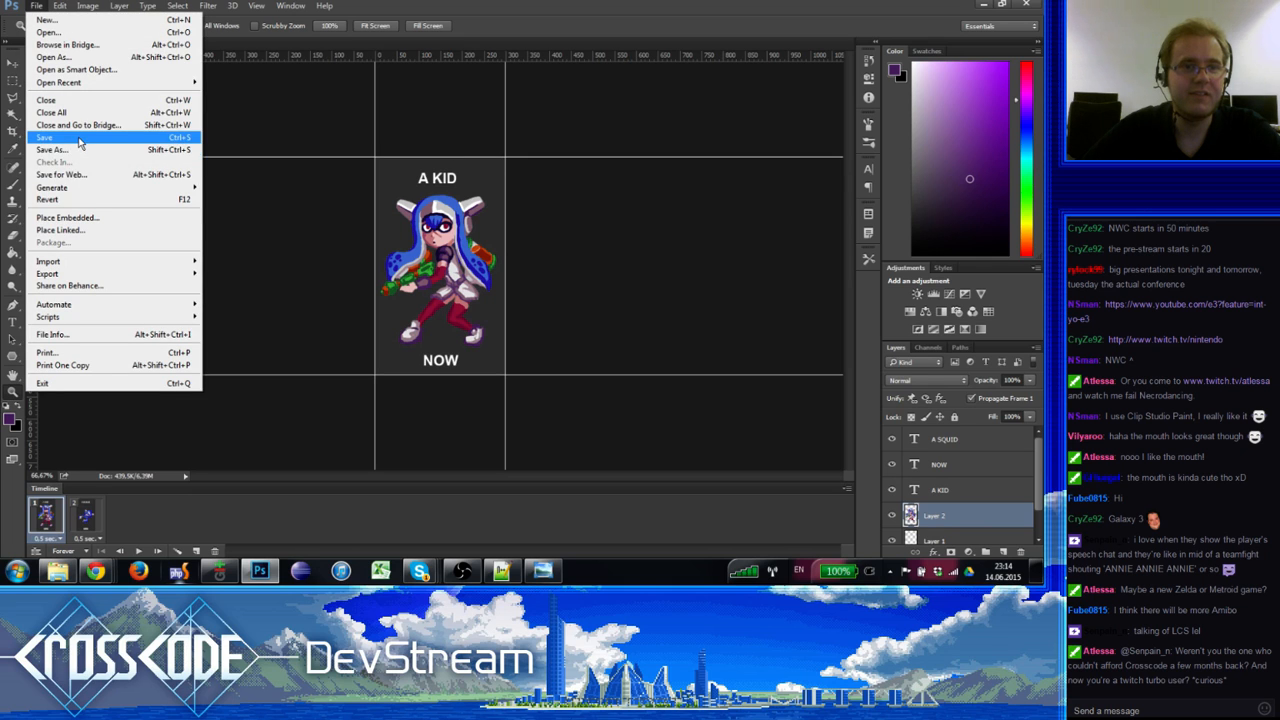
click(80, 174)
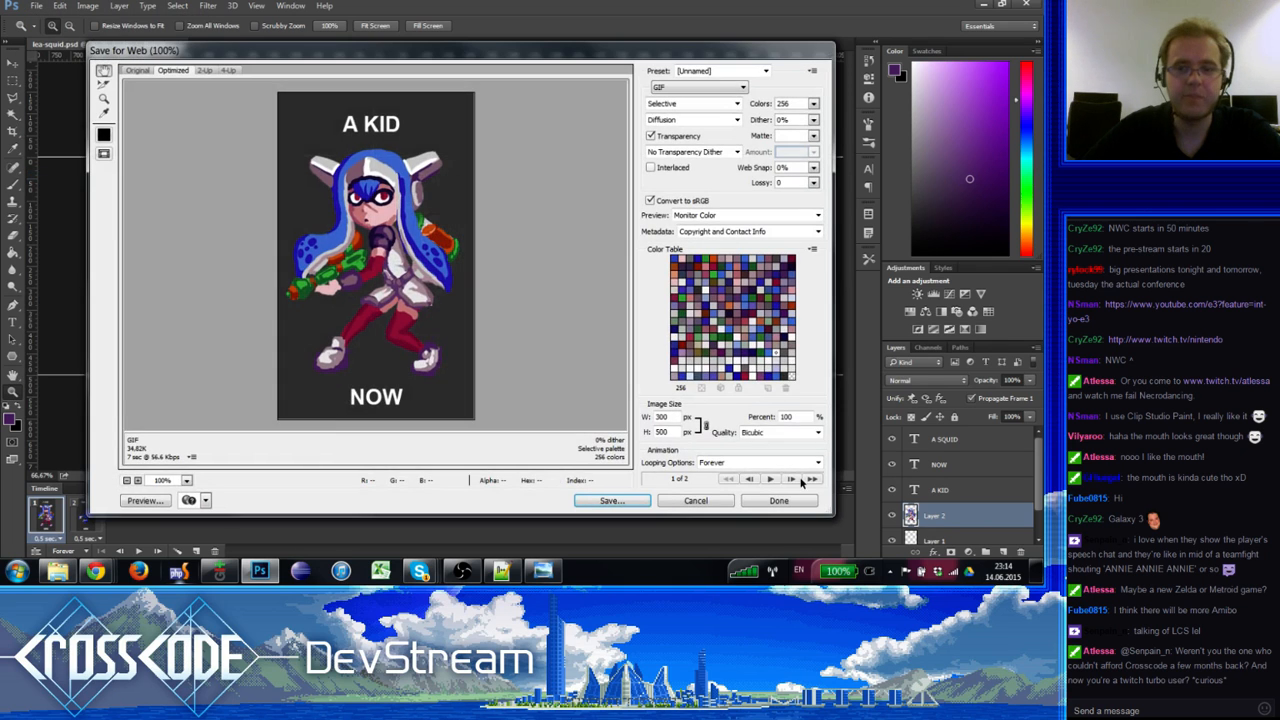
click(771, 481)
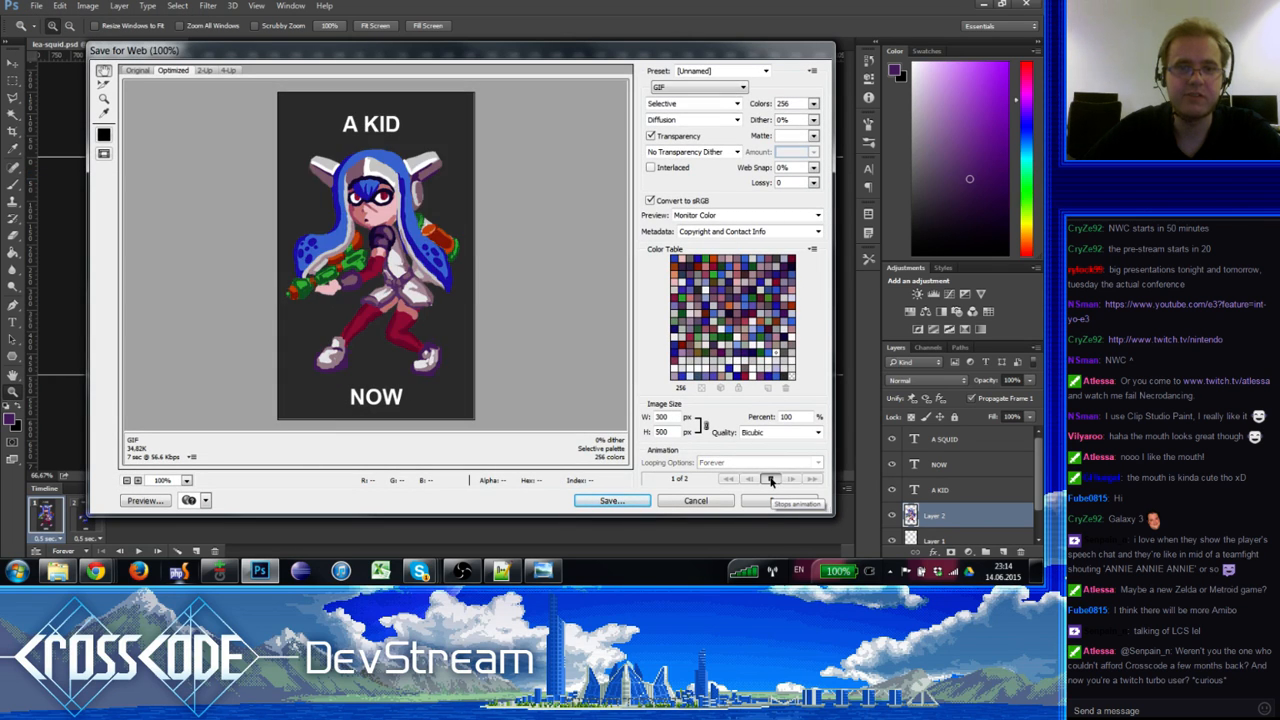
click(617, 504)
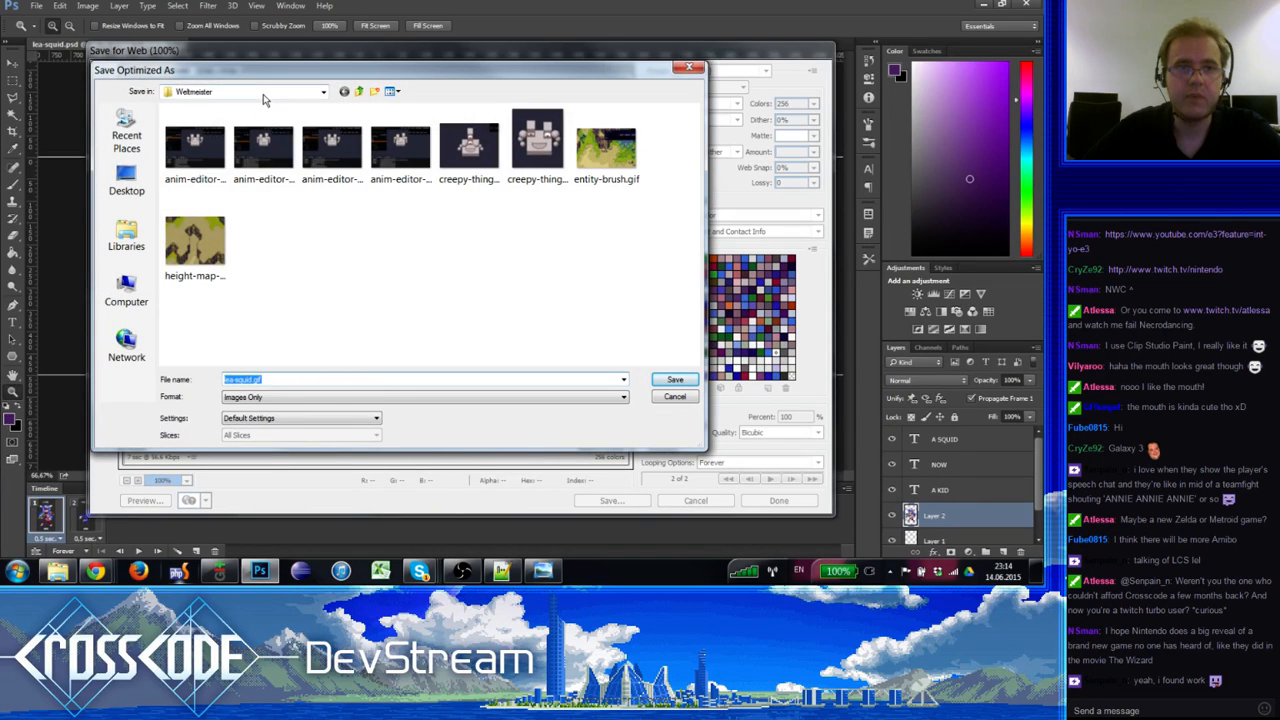
Step: Save lea-squid.gif into Dropbox > RFGMarketing > Gimmik > Drawings
click(263, 92)
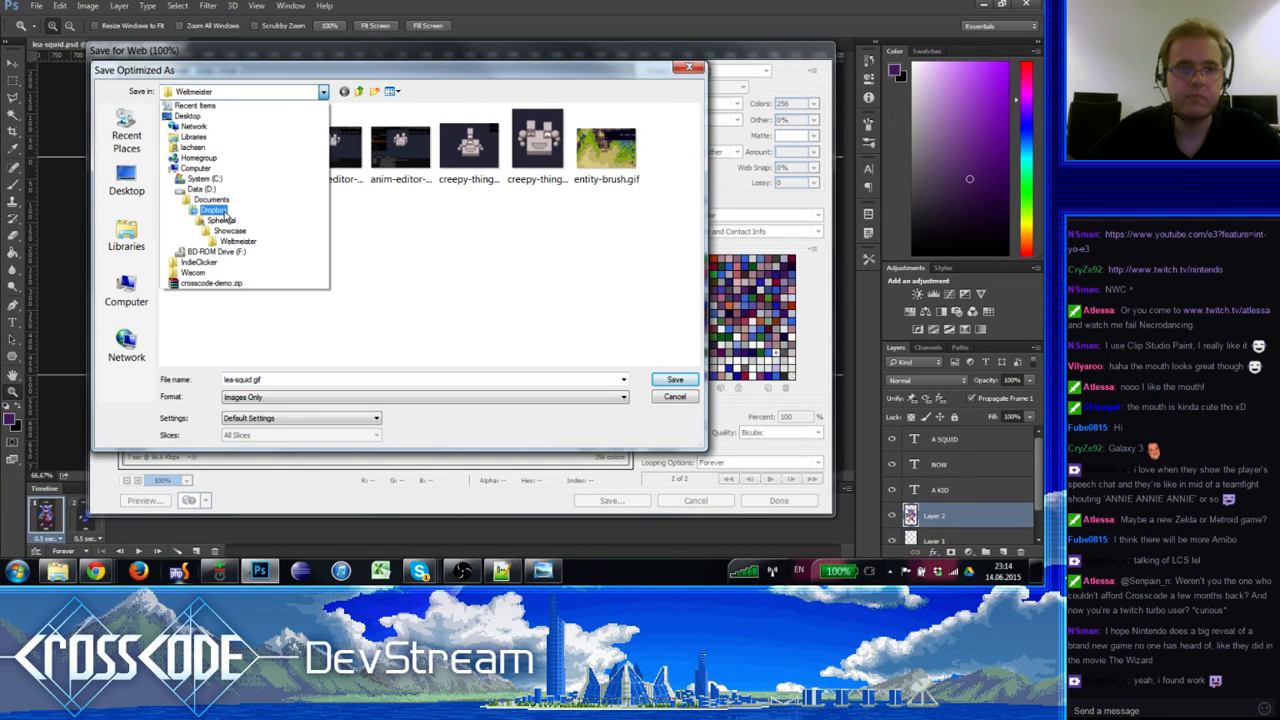
click(215, 210)
click(215, 238)
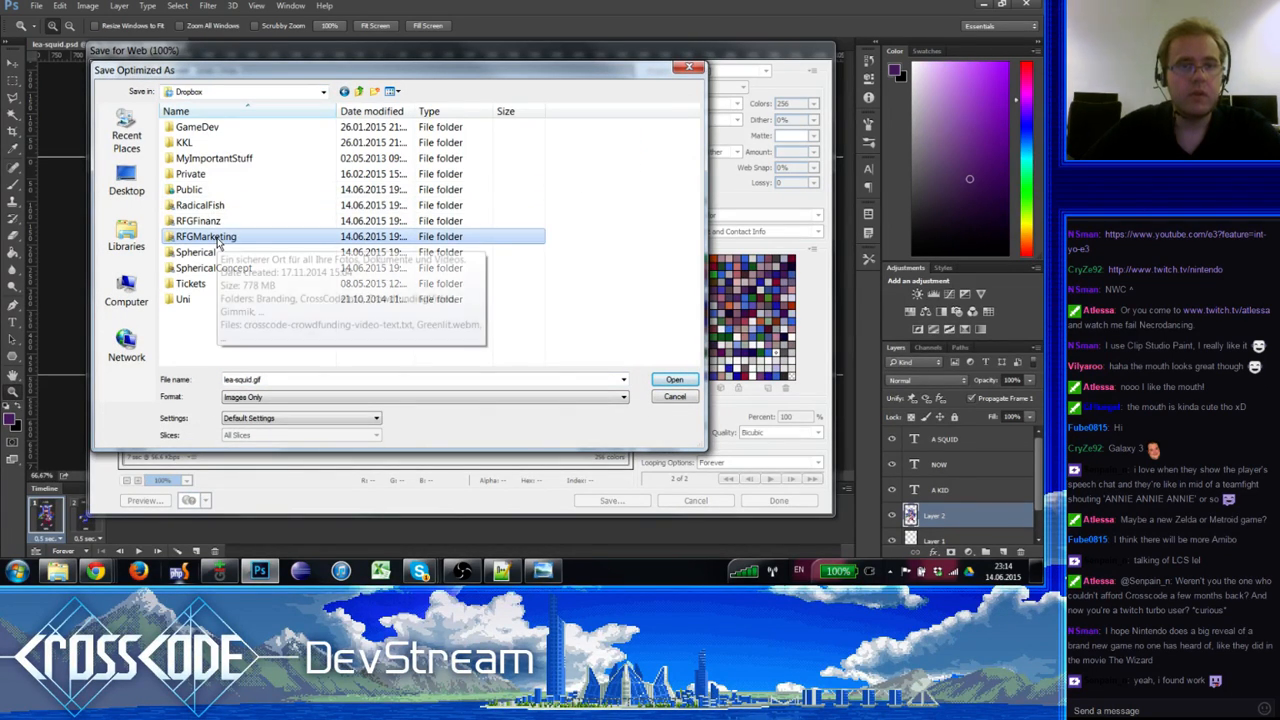
double_click(217, 240)
double_click(200, 173)
double_click(198, 128)
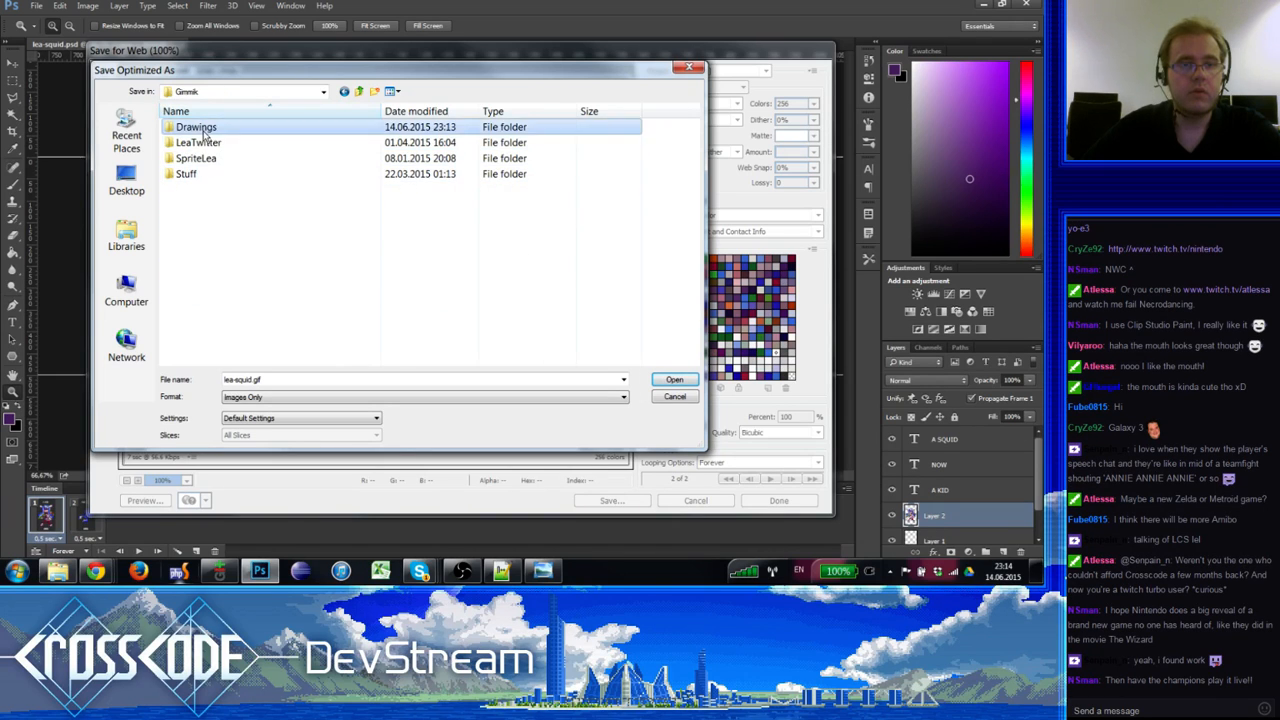
click(354, 381)
click(678, 381)
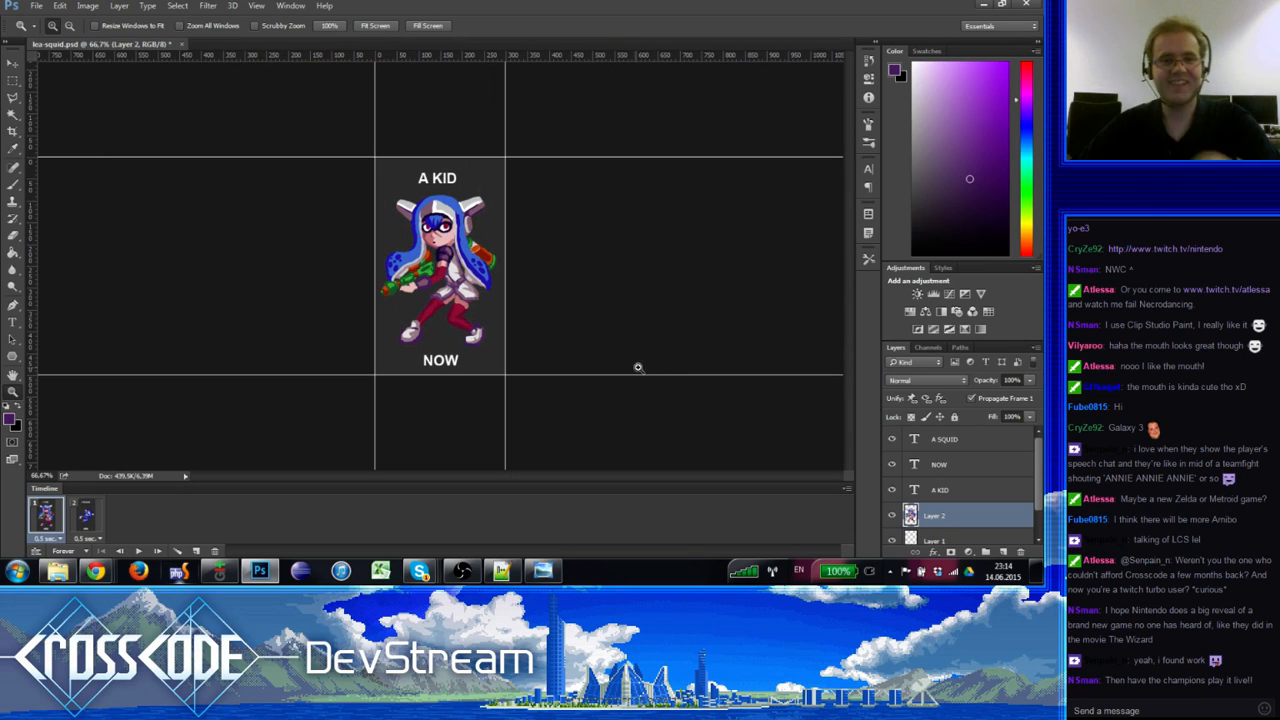
Step: Switch to Chrome, close the squid image, and copy a Dropbox share link for lea-squid.gif
click(98, 573)
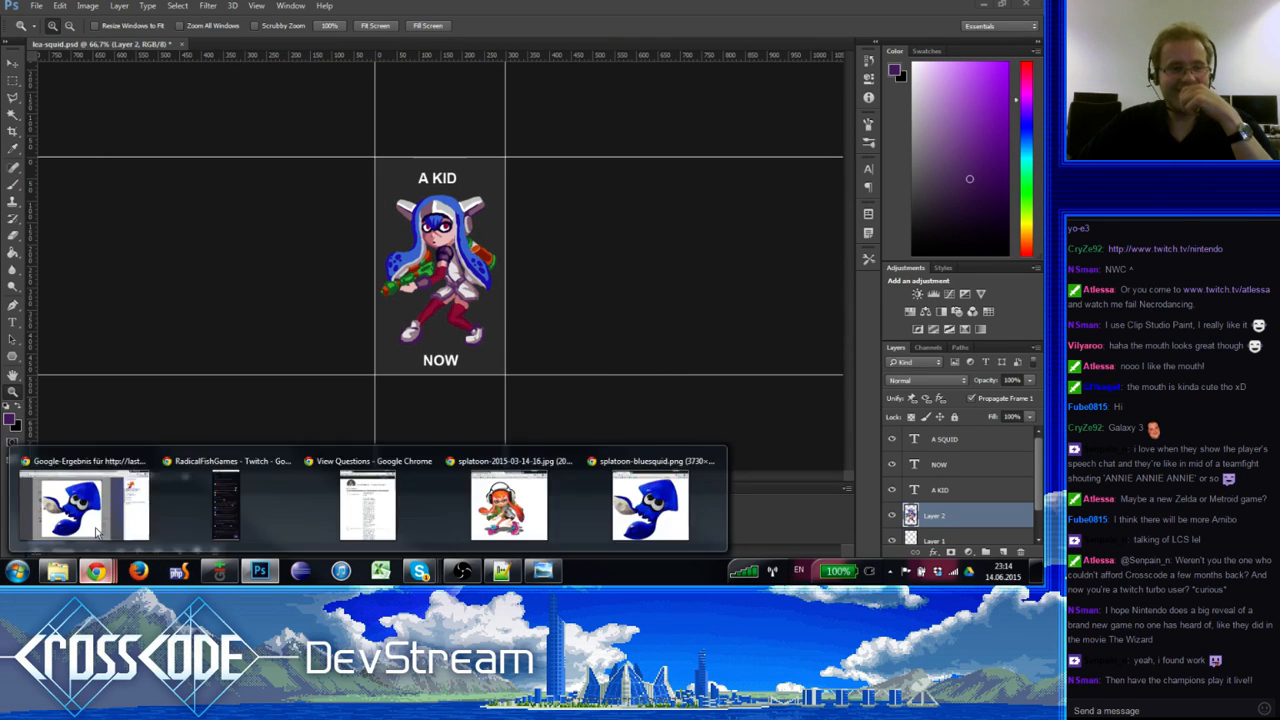
click(92, 508)
click(659, 78)
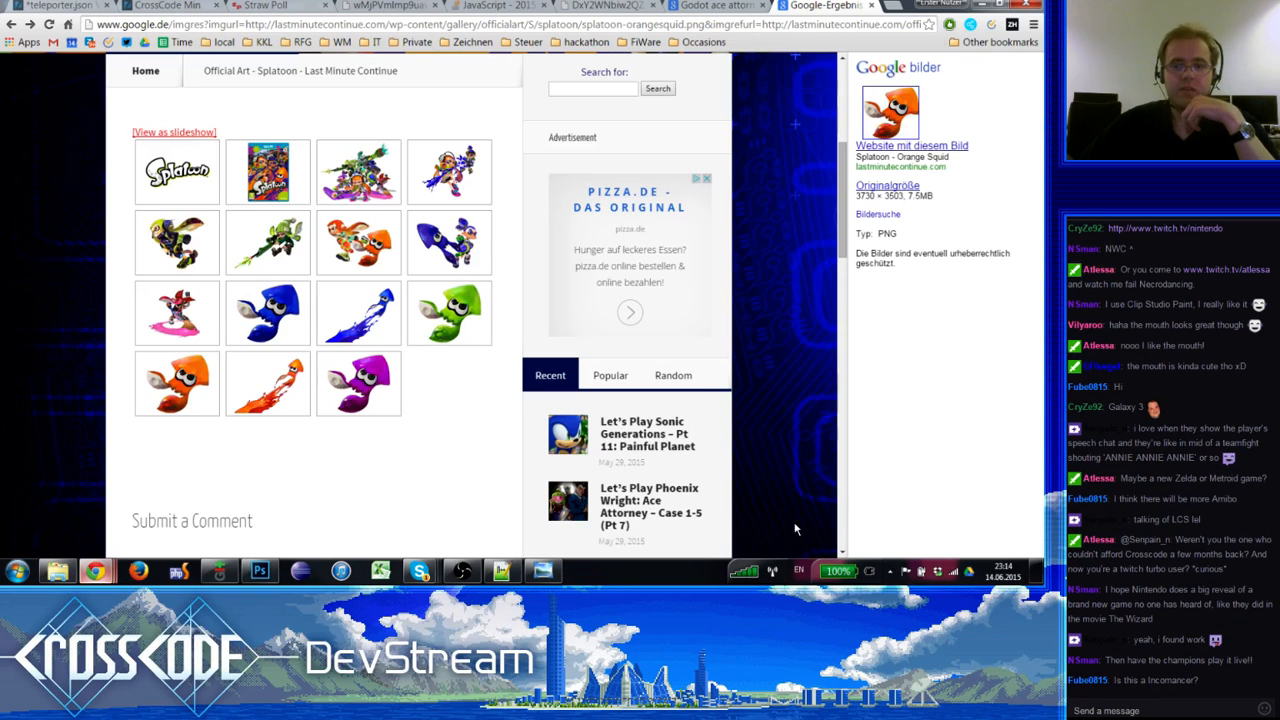
click(937, 573)
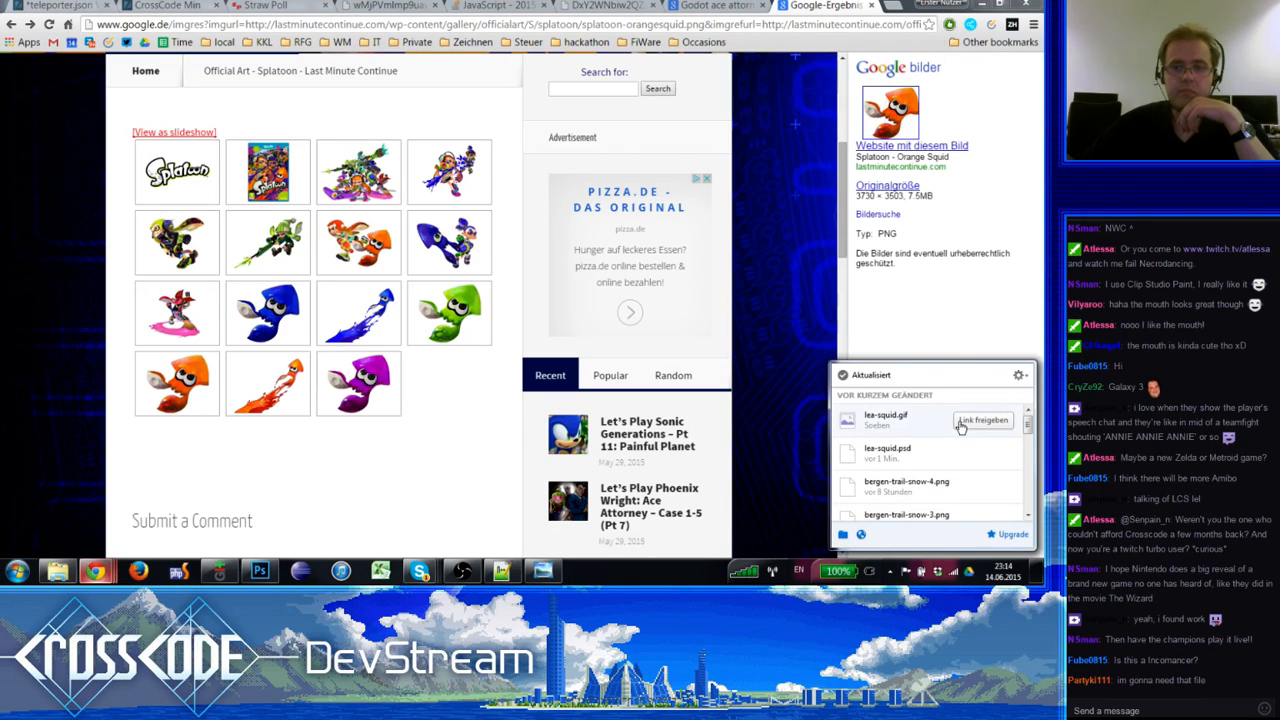
click(995, 421)
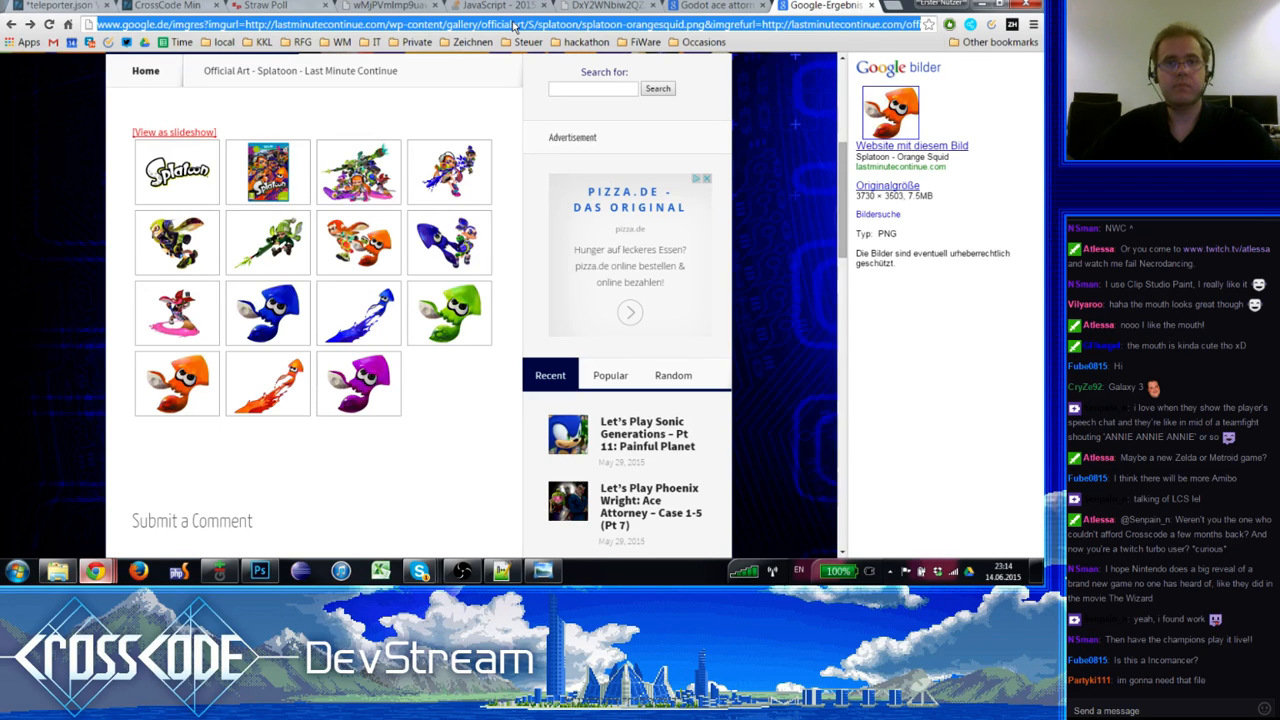
Step: Load the lea-squid.gif share link in a new browser tab
key(ctrl+t)
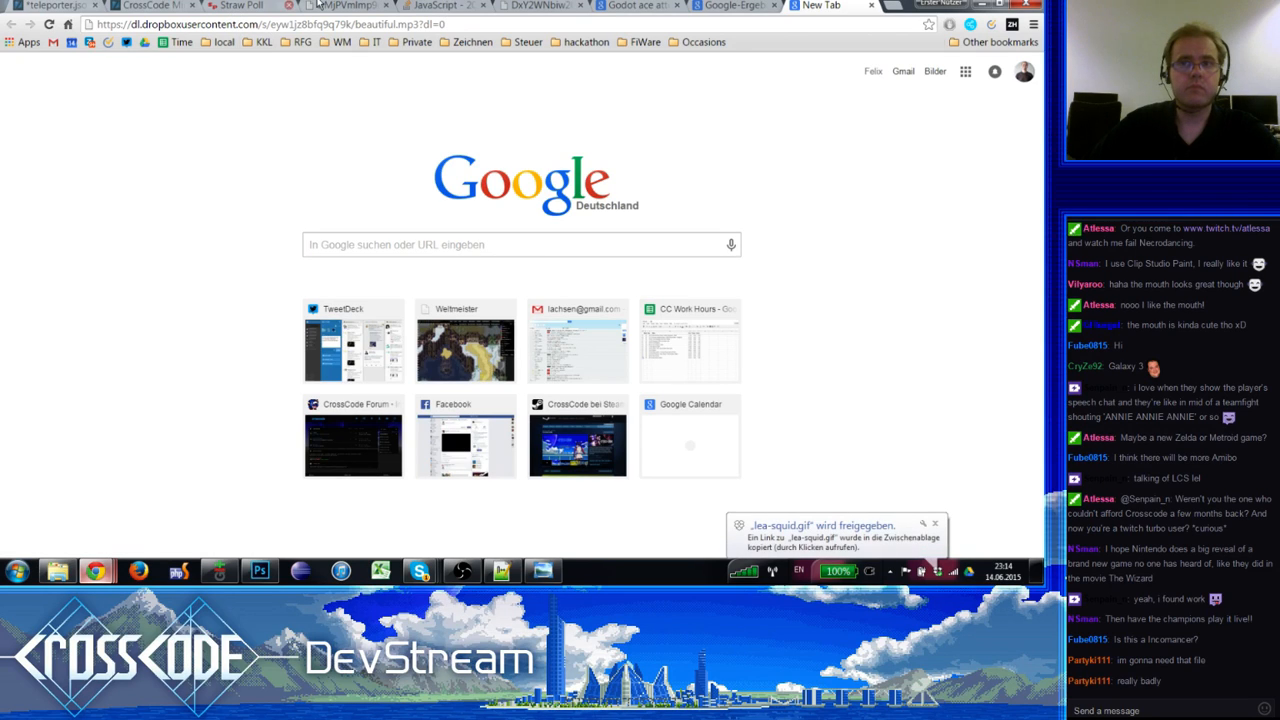
key(Return)
click(440, 27)
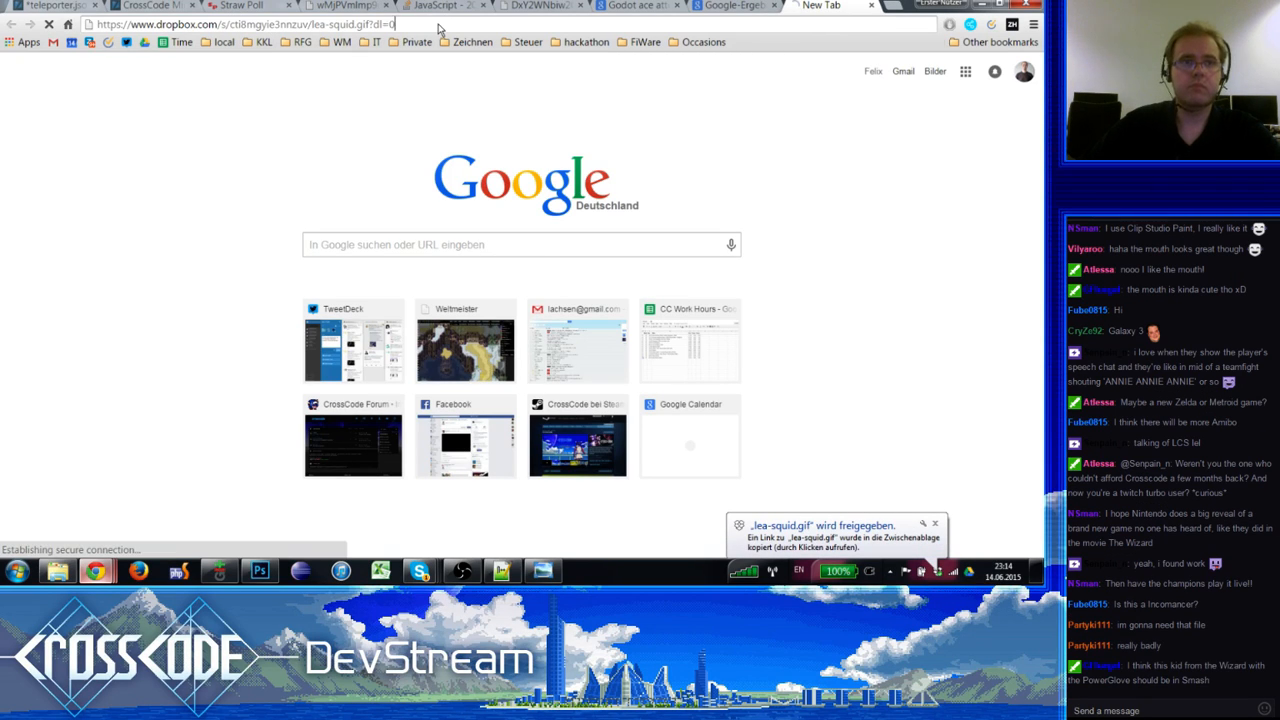
key(Return)
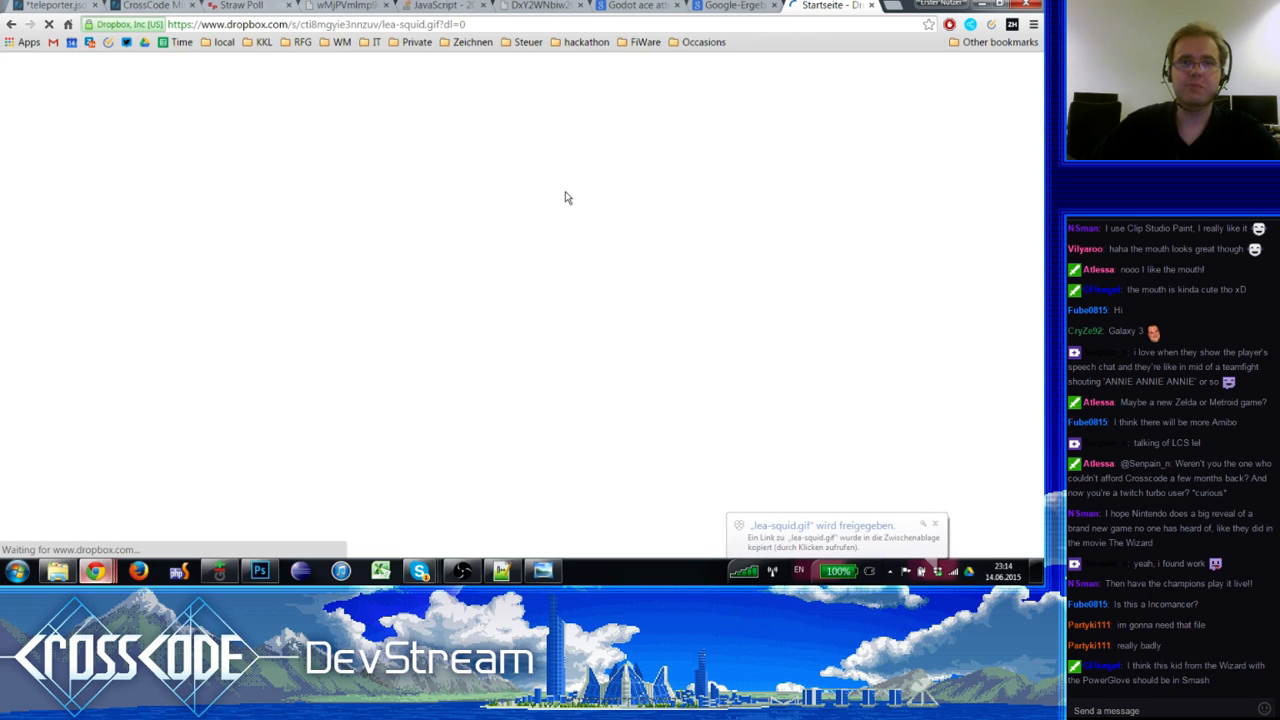
Step: Change www to dl in the address so the GIF loads directly
double_click(213, 24)
text(dl)
key(Return)
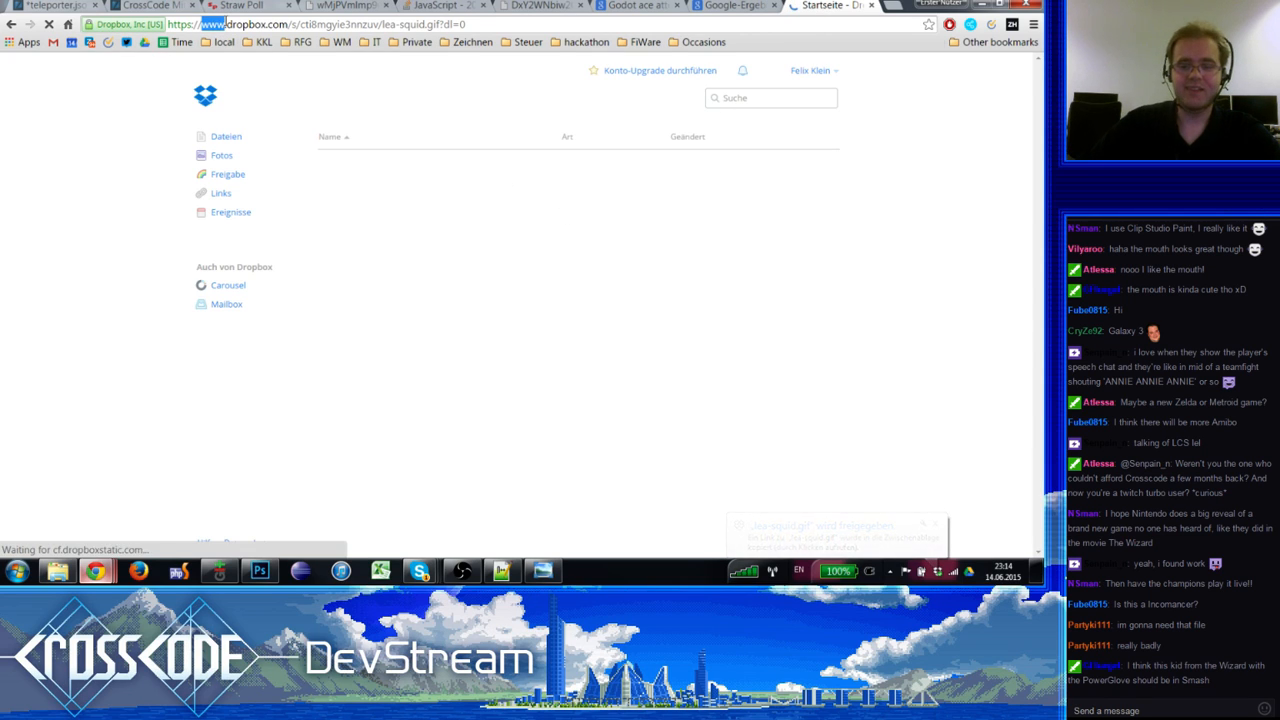
click(227, 24)
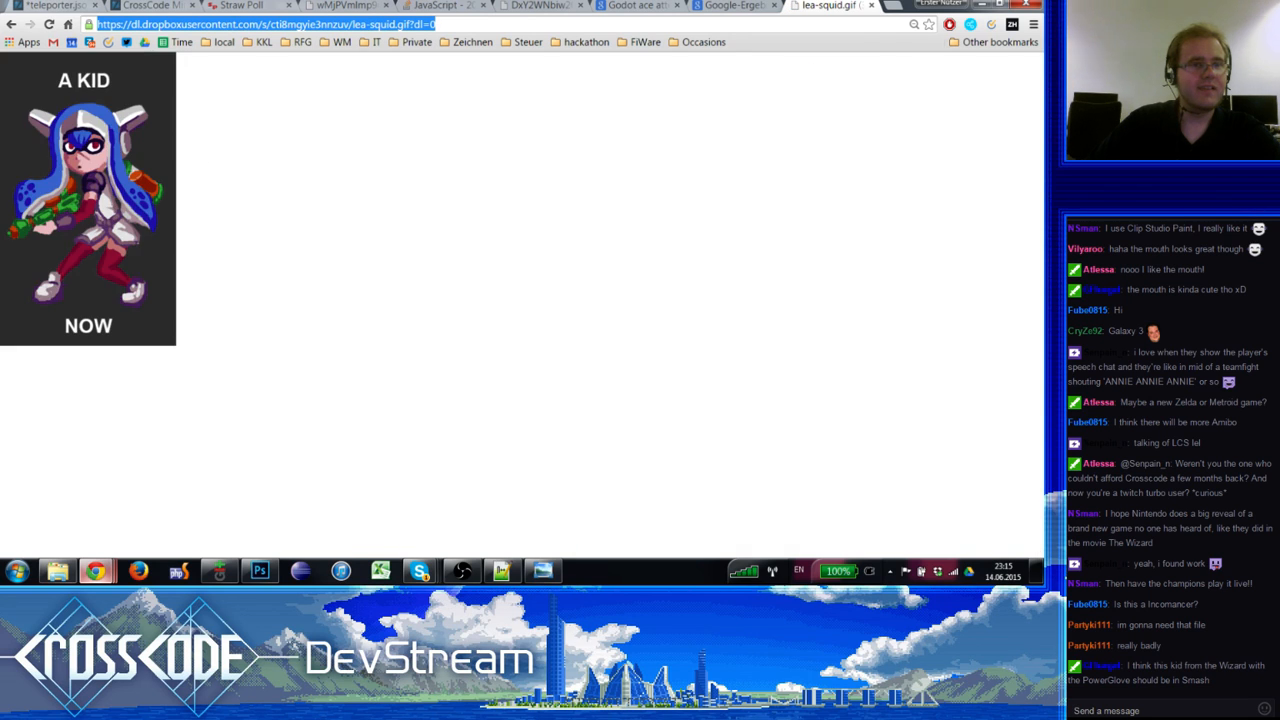
Step: Copy the direct dl link and post it in the chat message box
key(ctrl+c)
click(1147, 703)
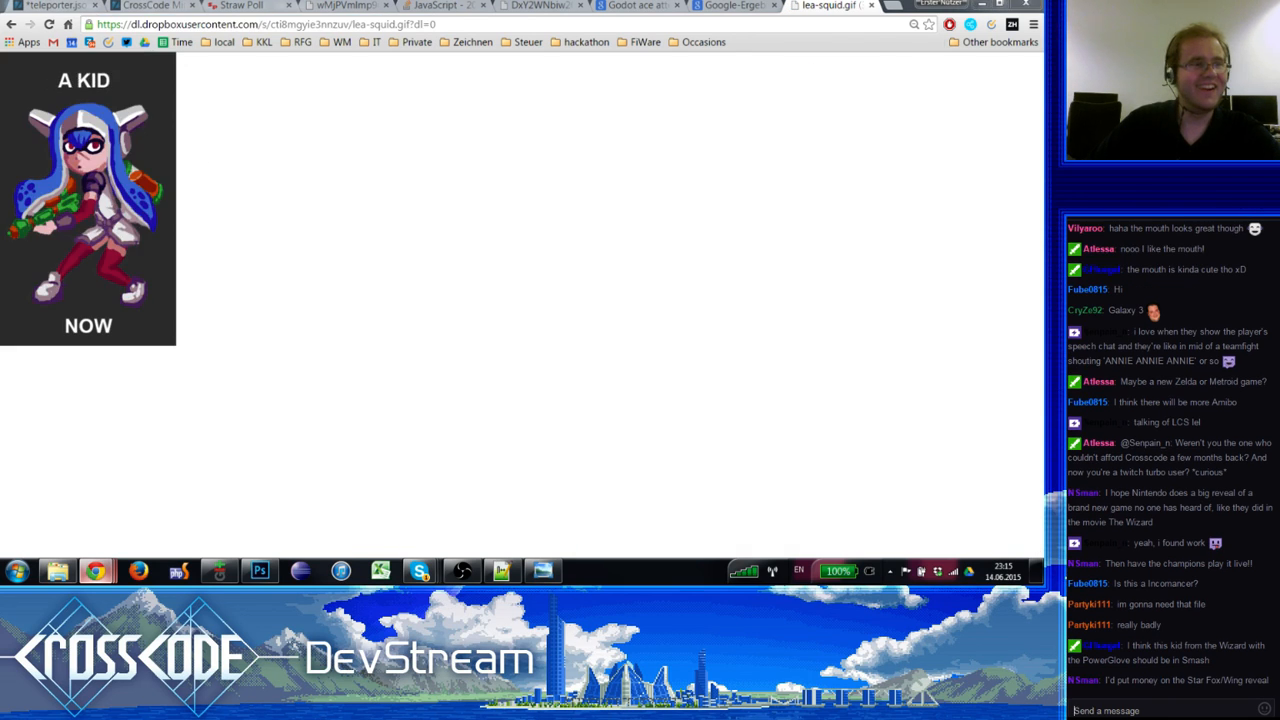
key(ctrl+v)
key(Return)
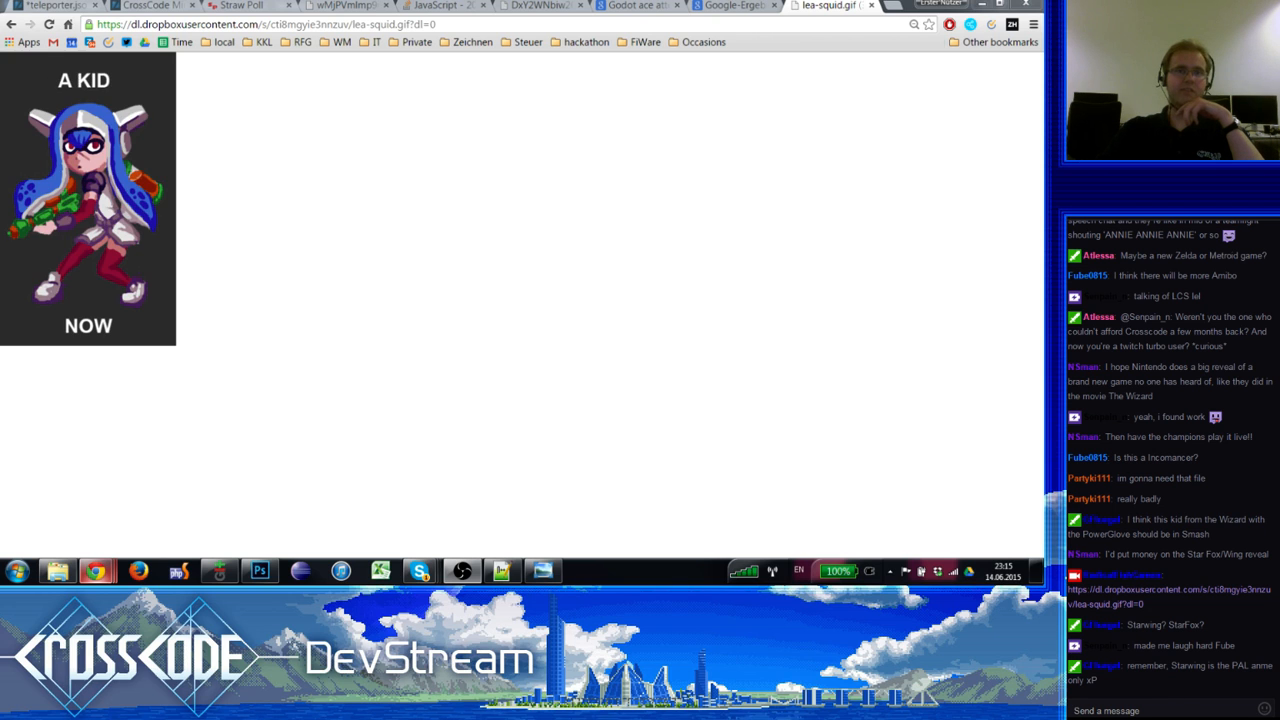
Step: Back in Photoshop, open lea-we-did-it.psd from recent files
click(259, 571)
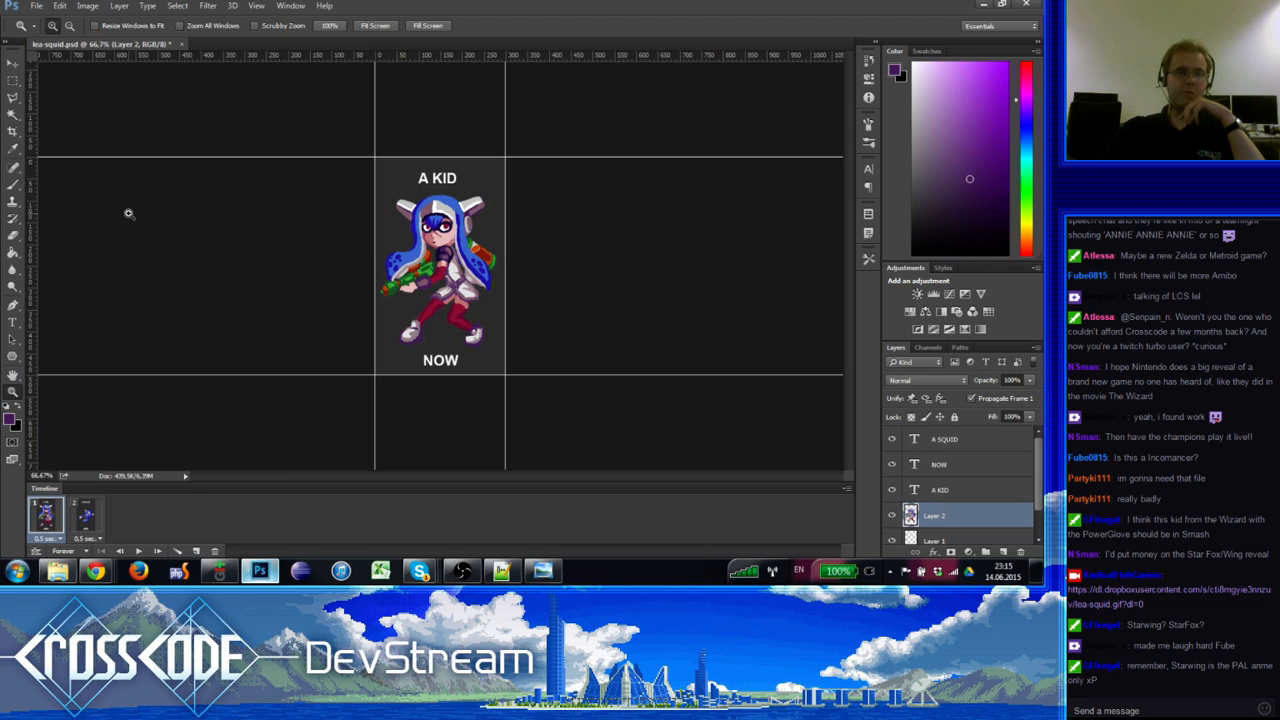
click(36, 5)
mouse_move(103, 84)
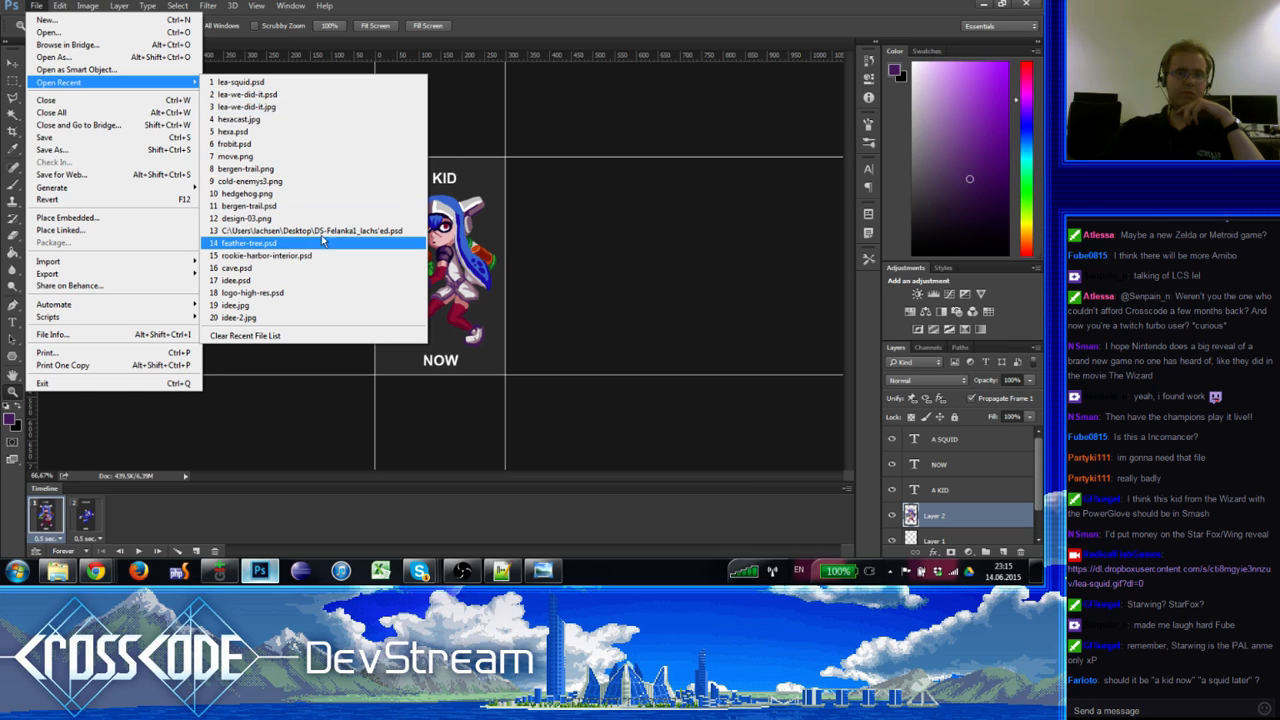
click(295, 100)
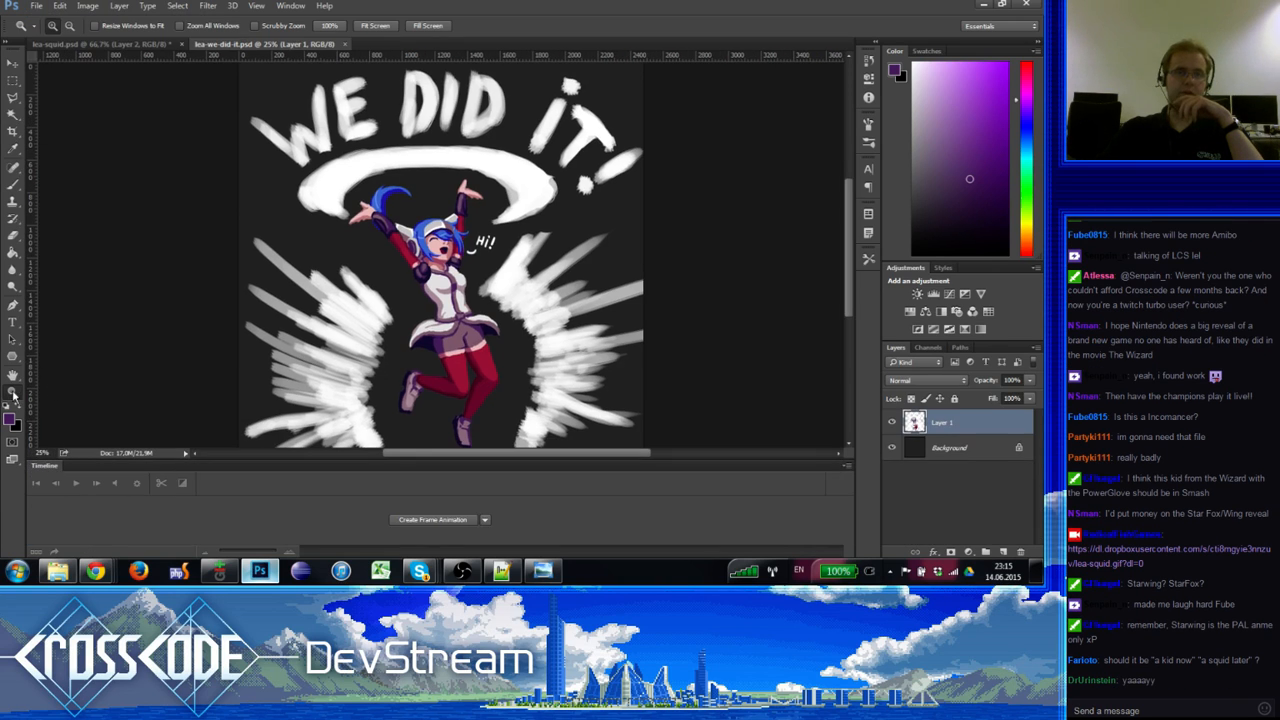
Step: Open frobit.psd, zoom to 500% on the snowy scene, then return to lea-squid.psd
click(34, 7)
mouse_move(123, 82)
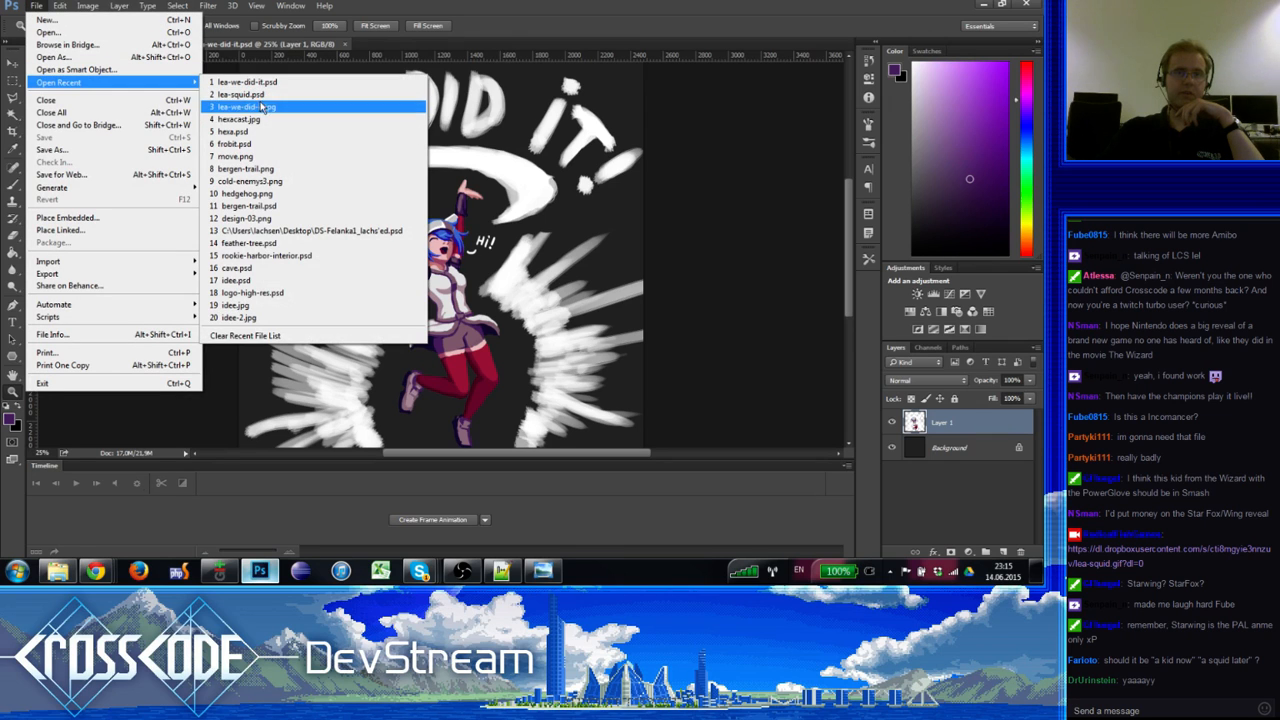
click(245, 143)
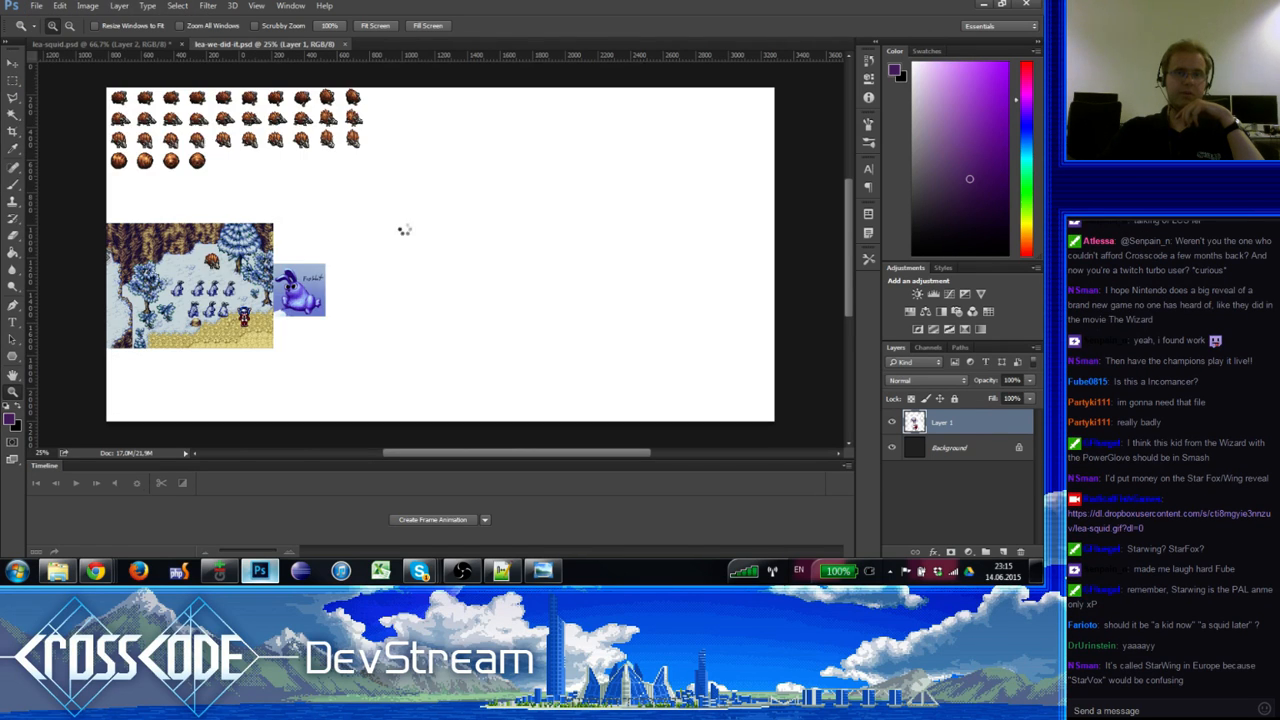
drag(307, 321, 170, 313)
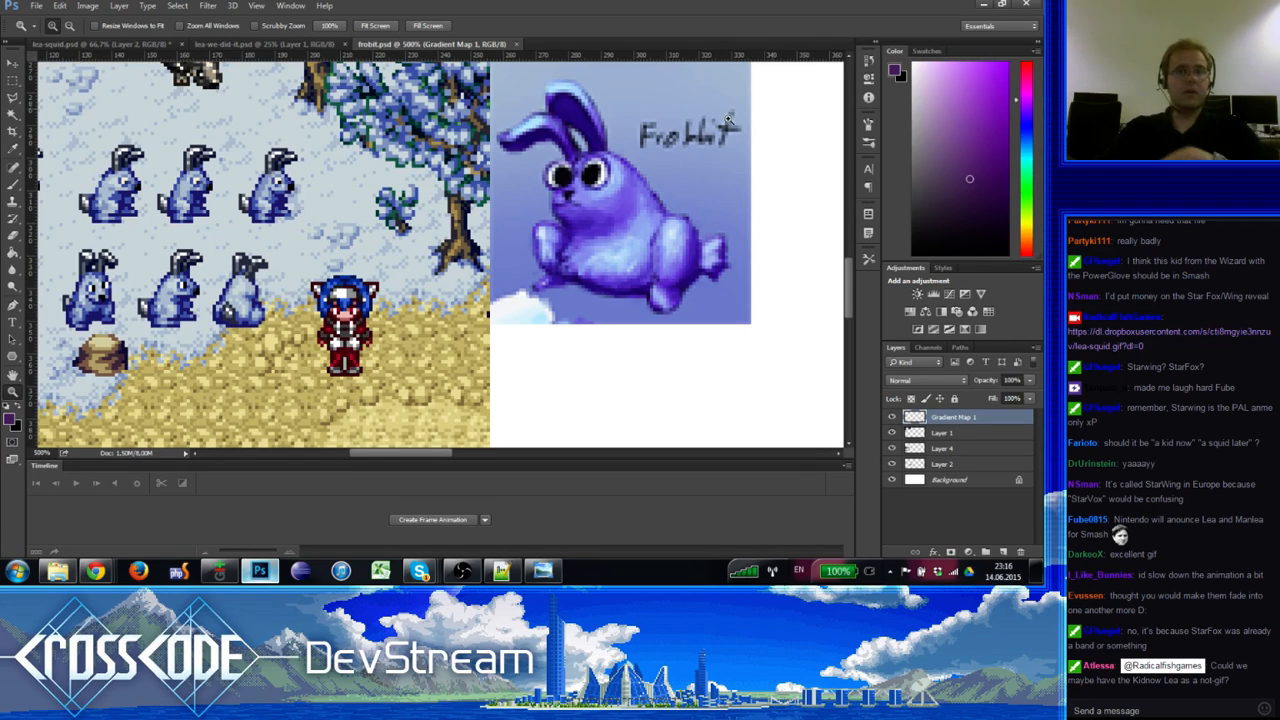
click(258, 43)
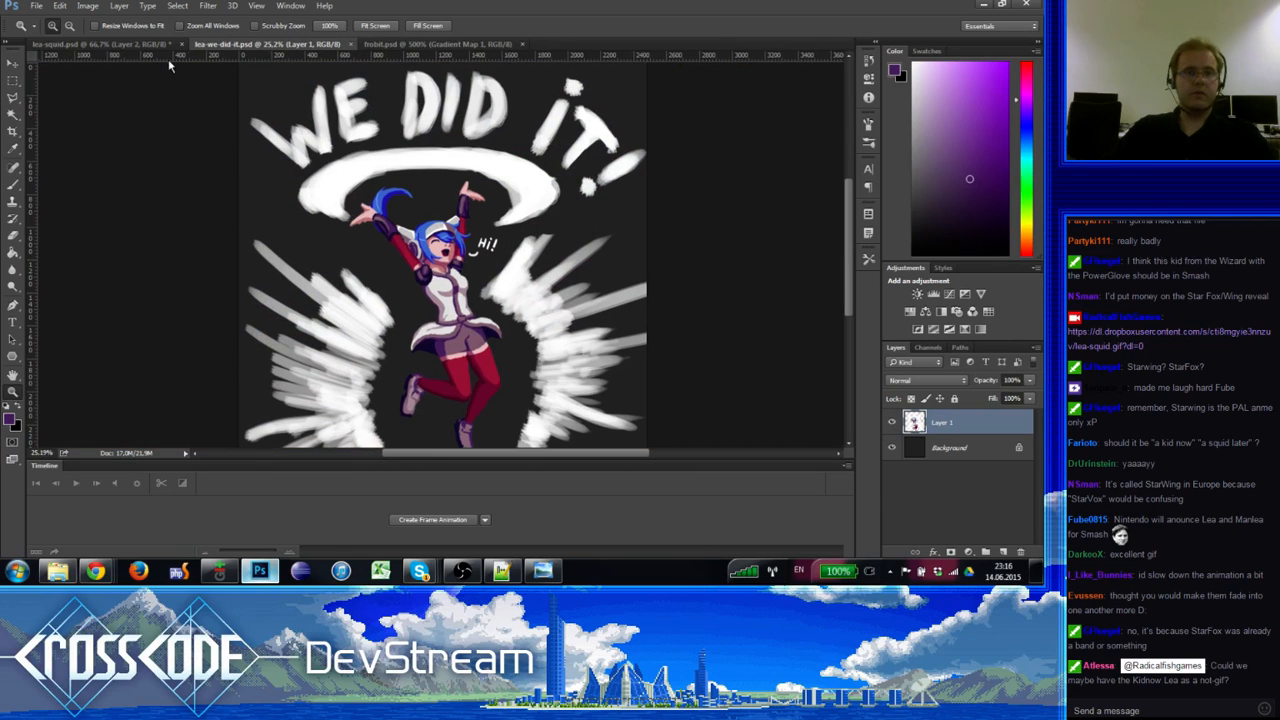
click(113, 45)
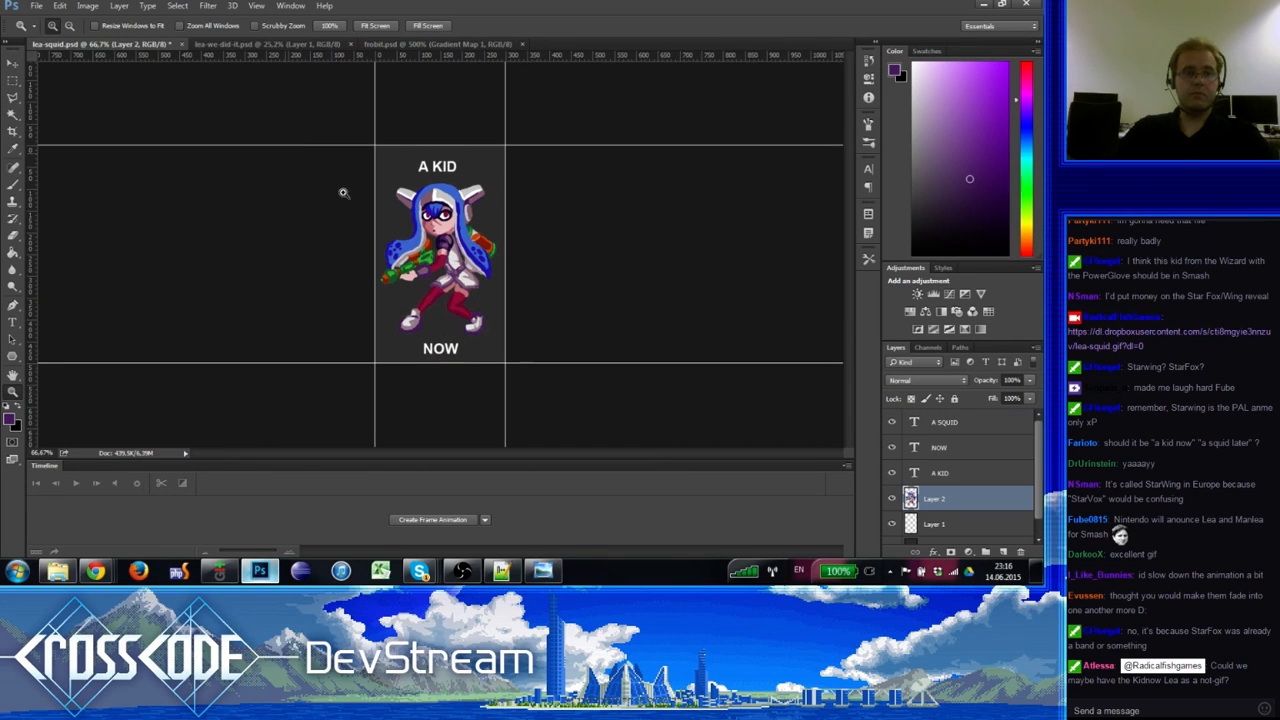
Step: Save the kid frame as a PNG named lea-squid-kid.png
click(36, 5)
click(66, 151)
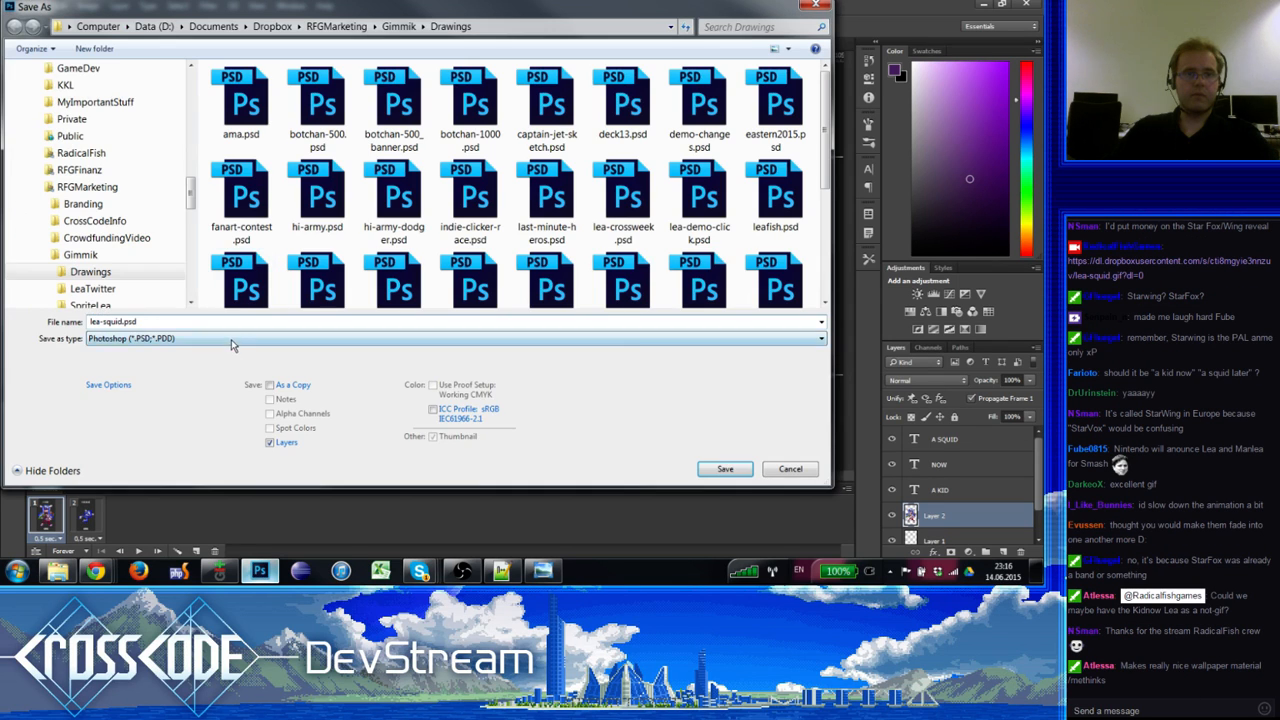
click(231, 339)
click(150, 518)
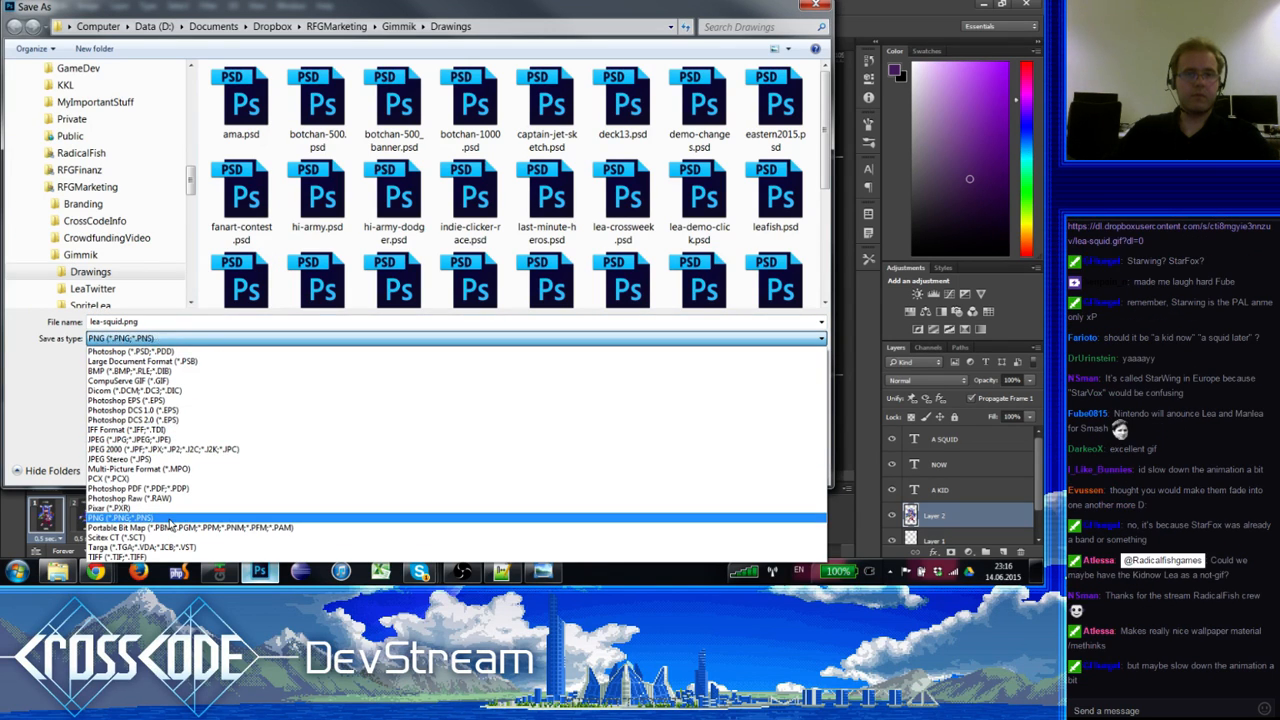
click(124, 322)
click(123, 322)
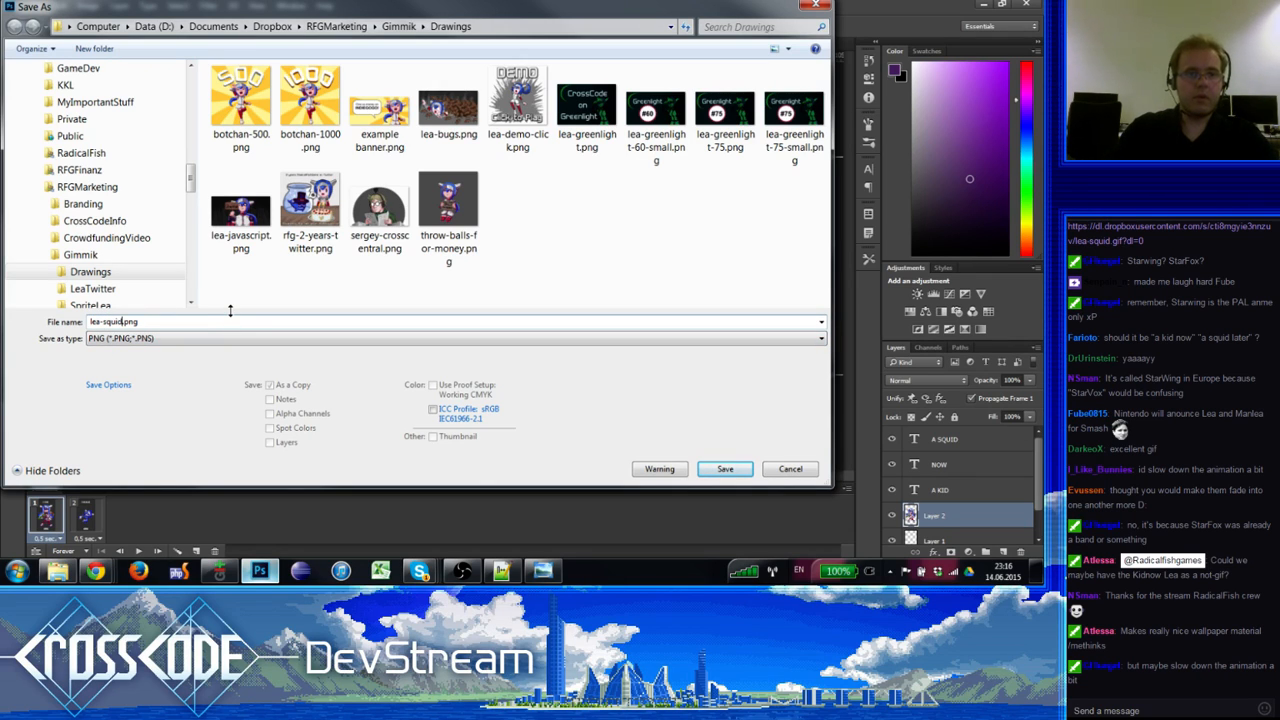
text(-k)
text(id)
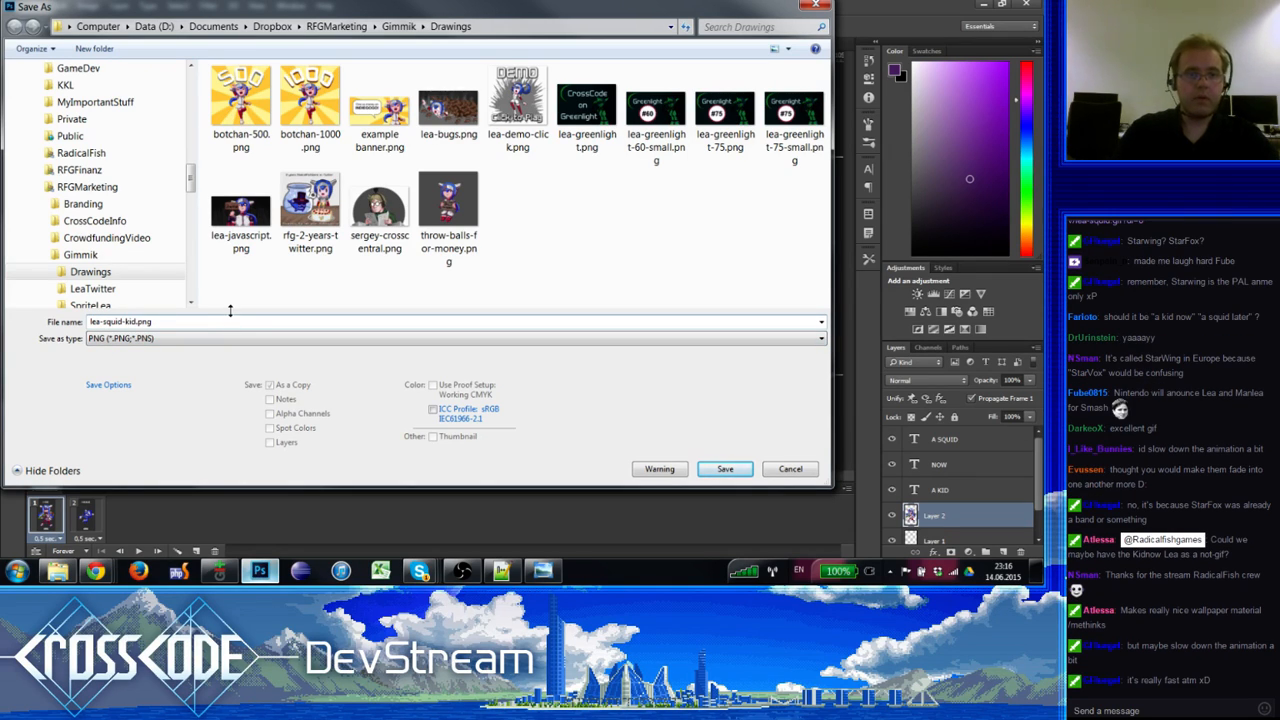
key(Return)
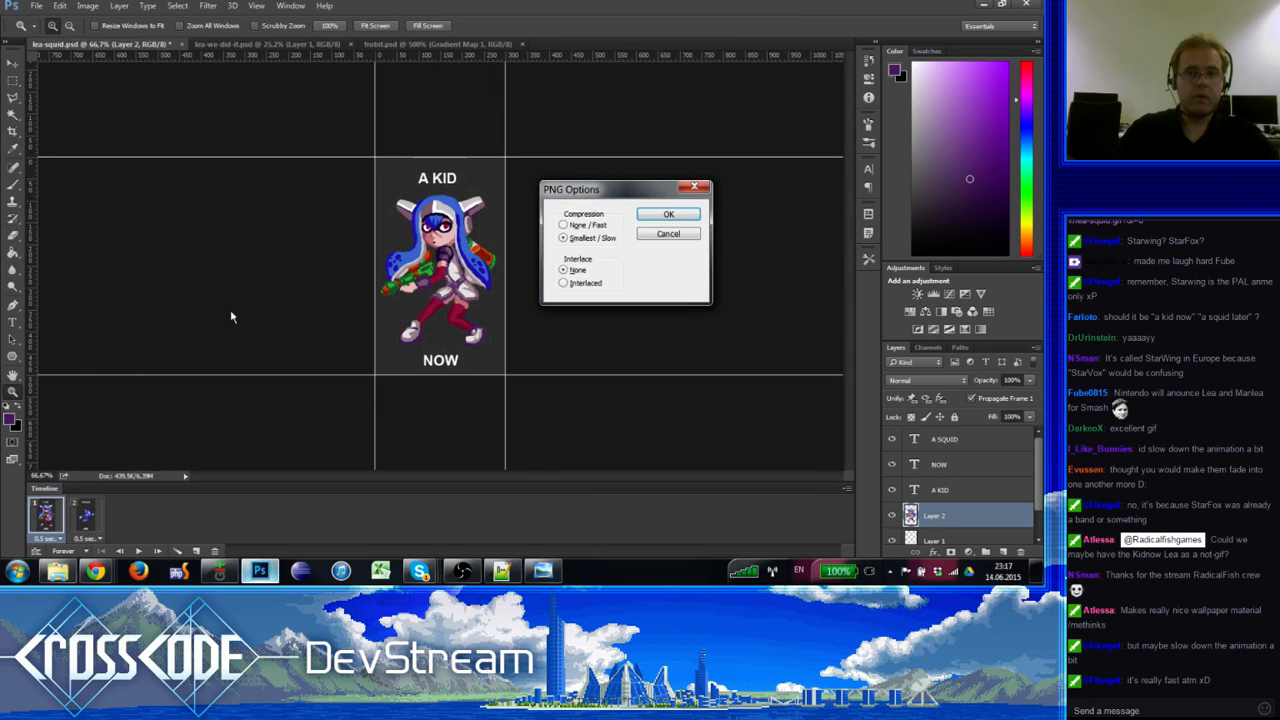
key(Return)
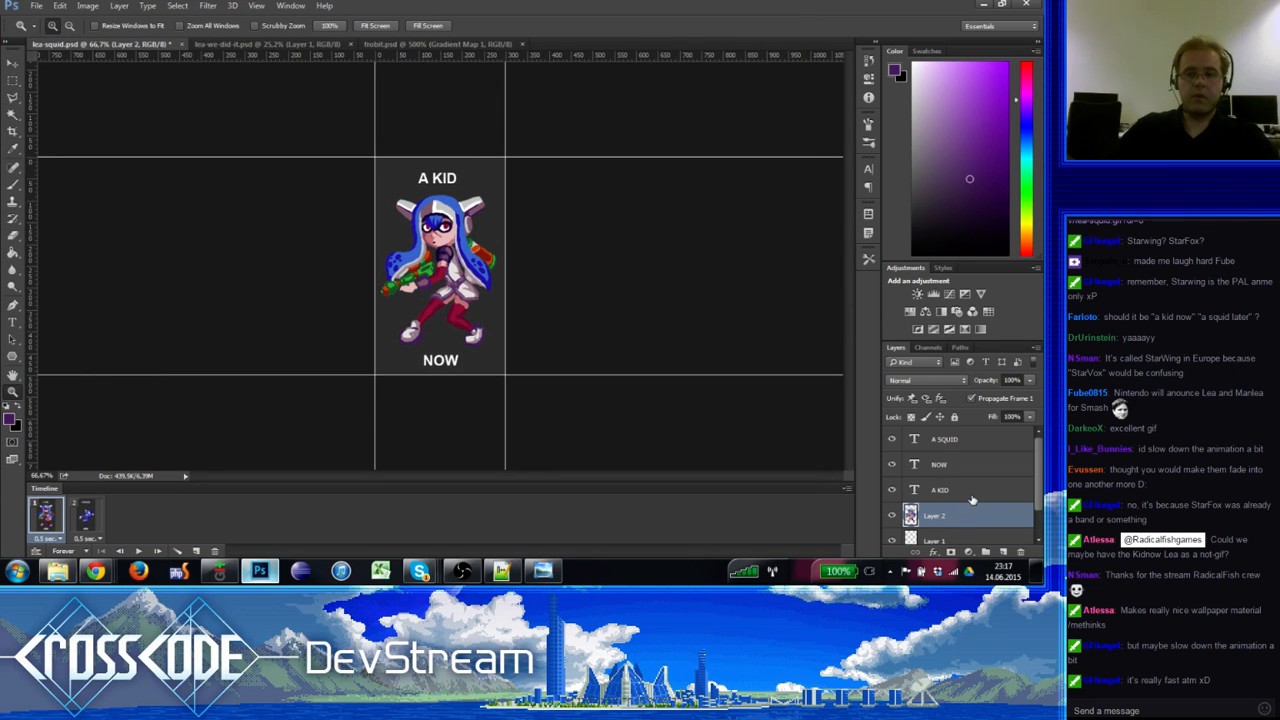
Step: Select the squid frame and save it as lea-squid-squid.png
click(78, 518)
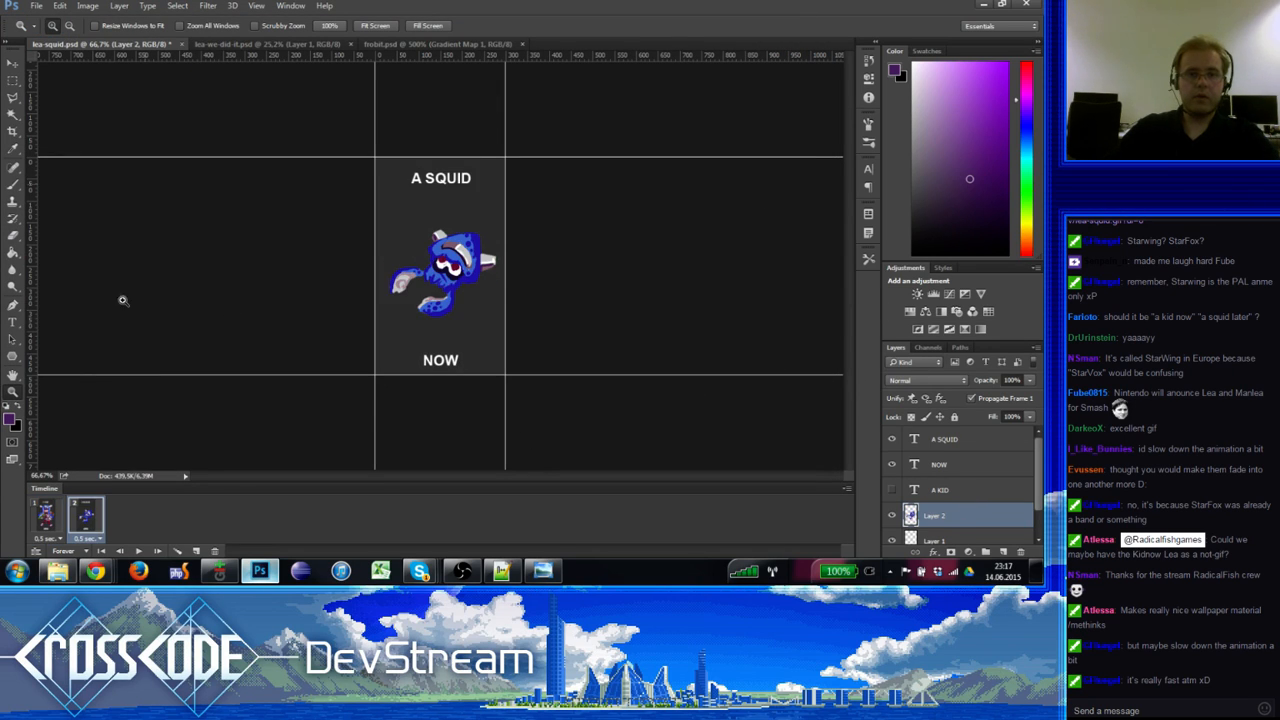
click(36, 5)
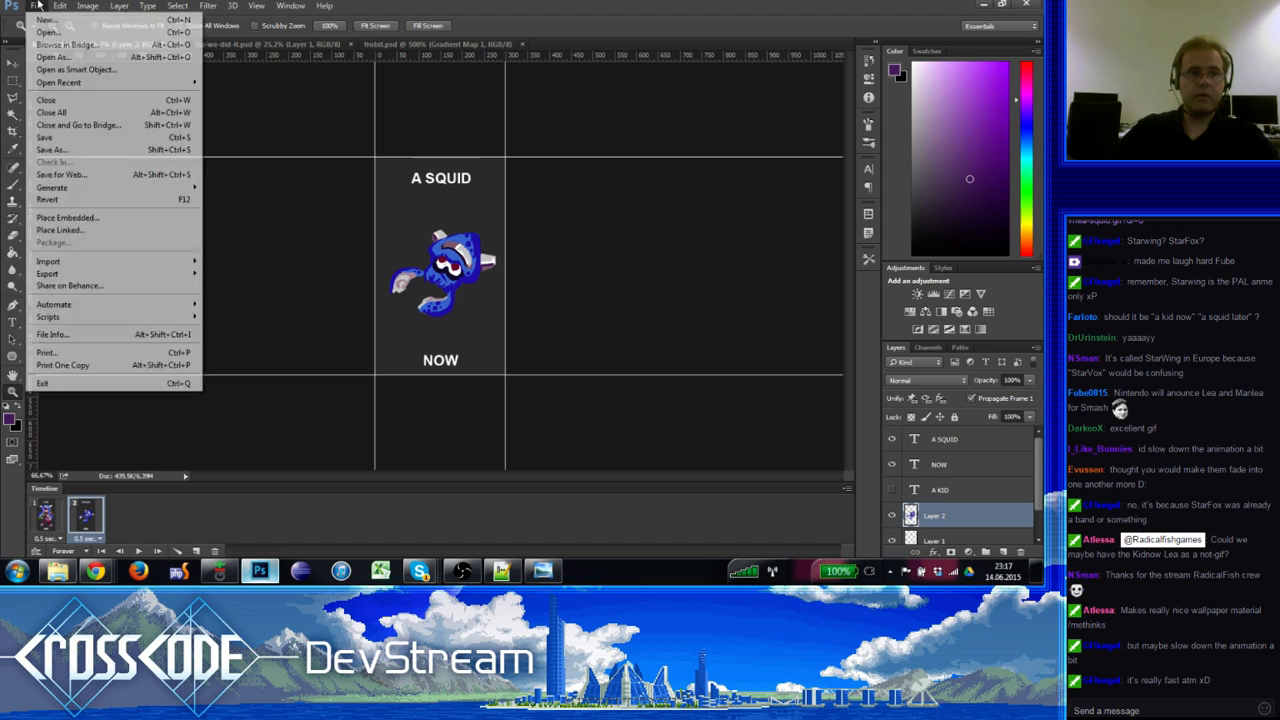
click(83, 150)
click(122, 338)
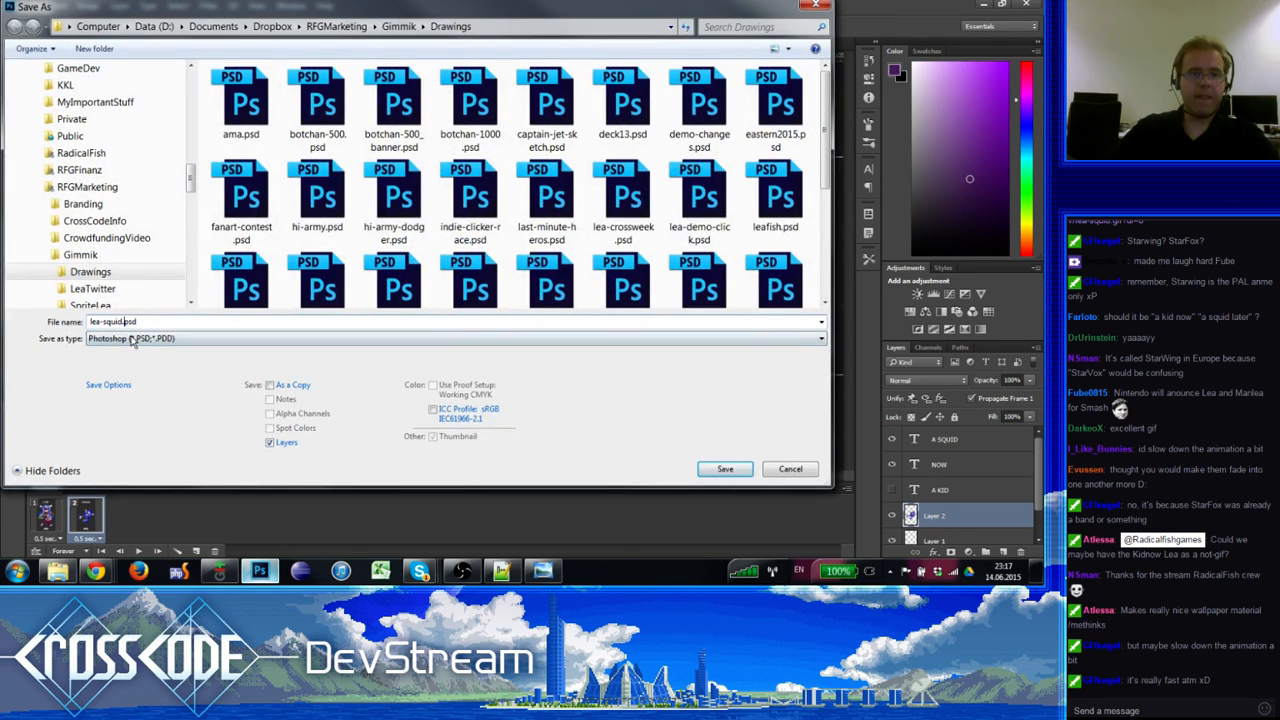
click(157, 519)
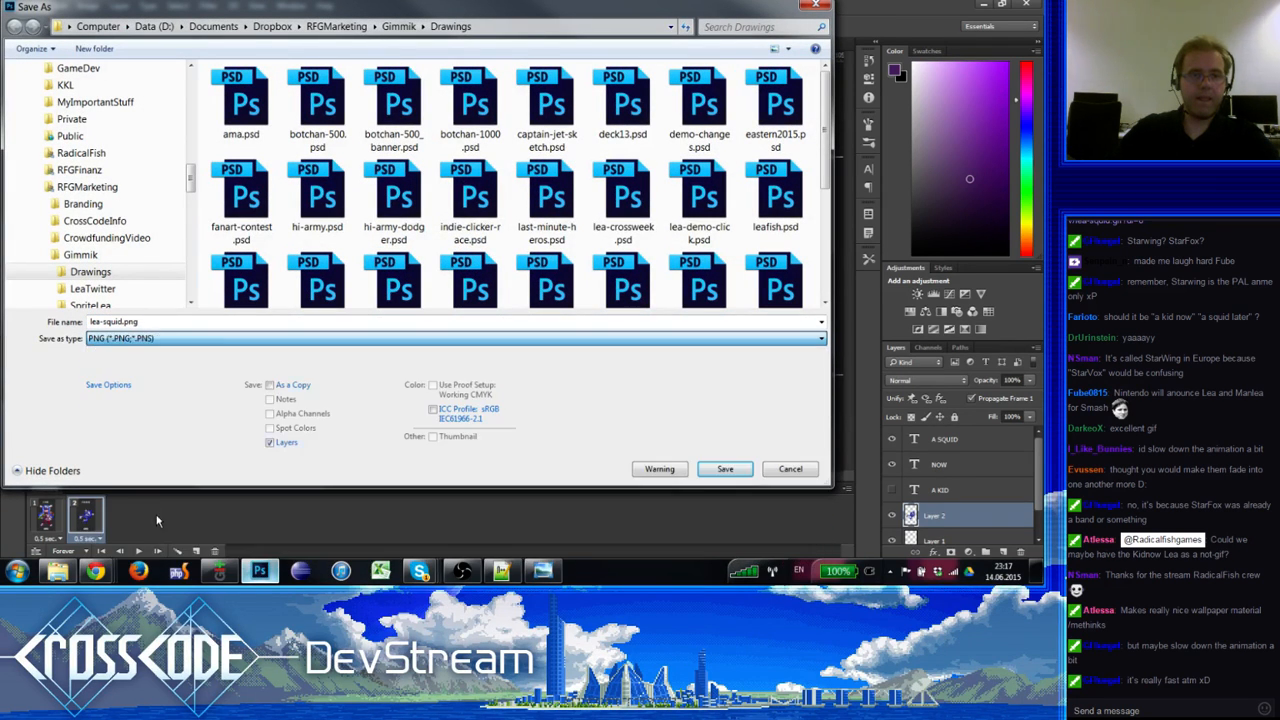
click(125, 321)
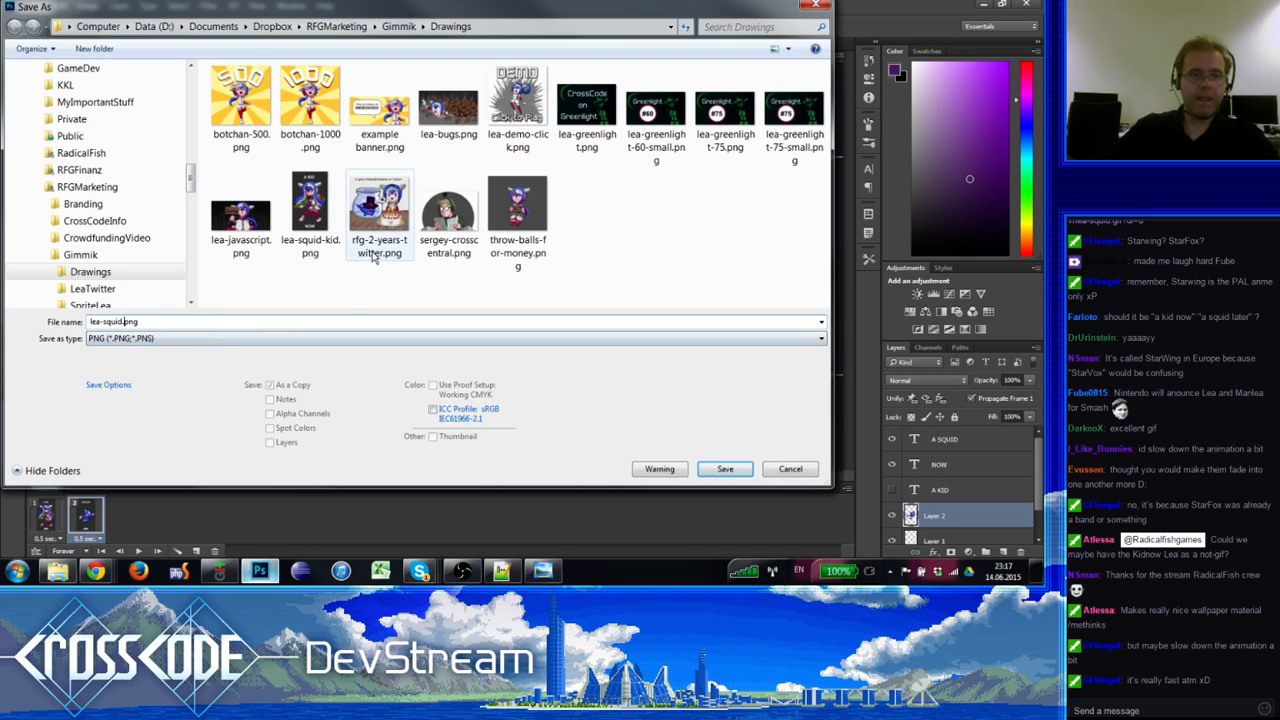
text(-squid-sq)
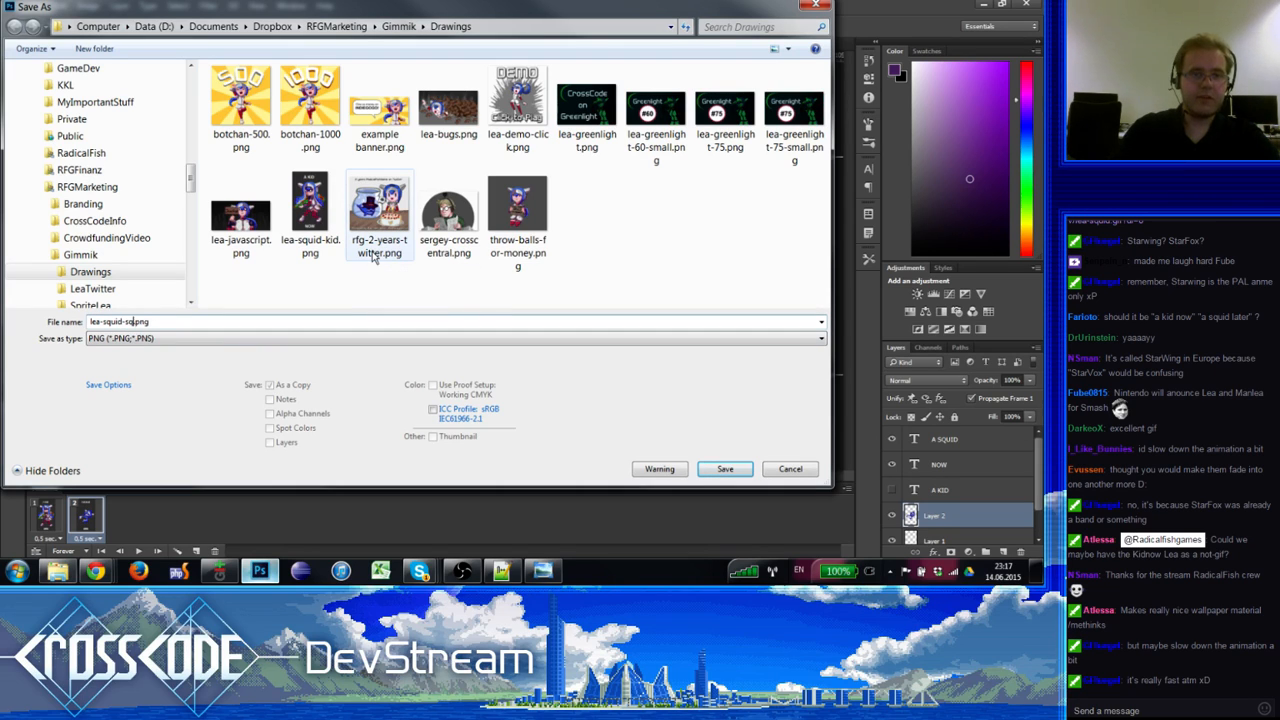
text(uid)
key(Return)
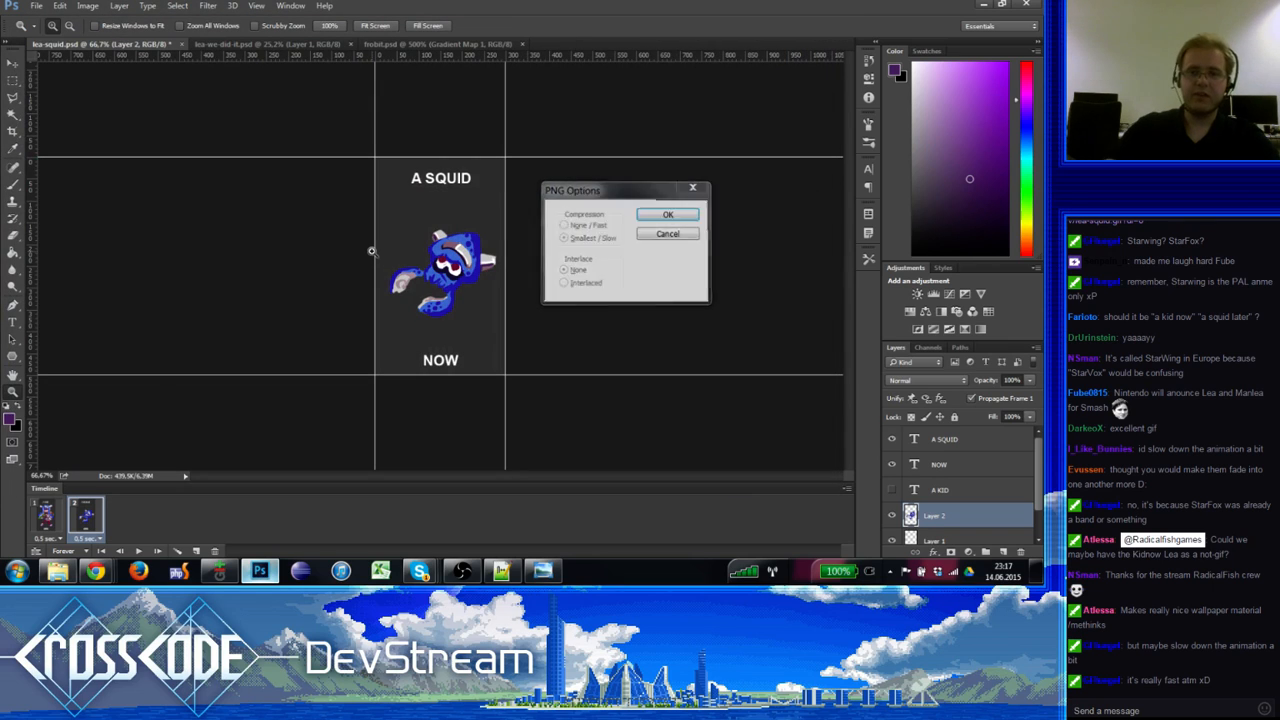
key(Return)
Step: Copy a share link for lea-squid-kid.png from the Dropbox tray's recent files
click(937, 572)
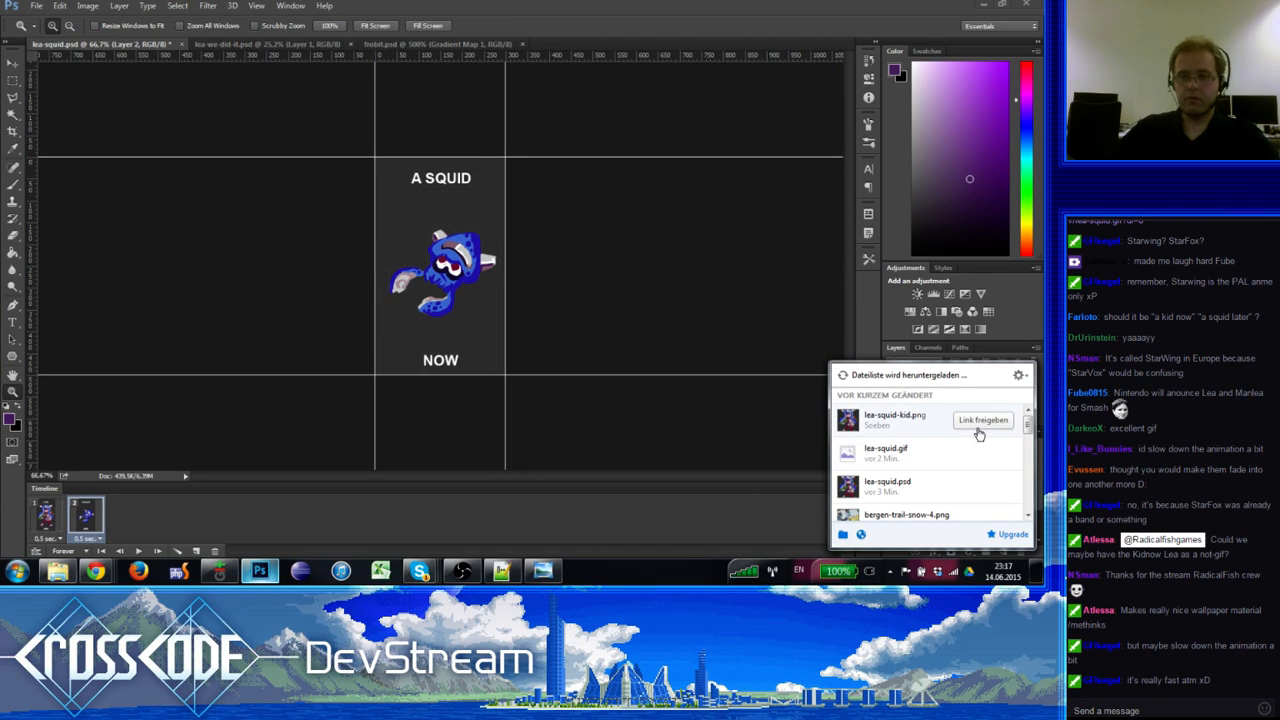
click(983, 421)
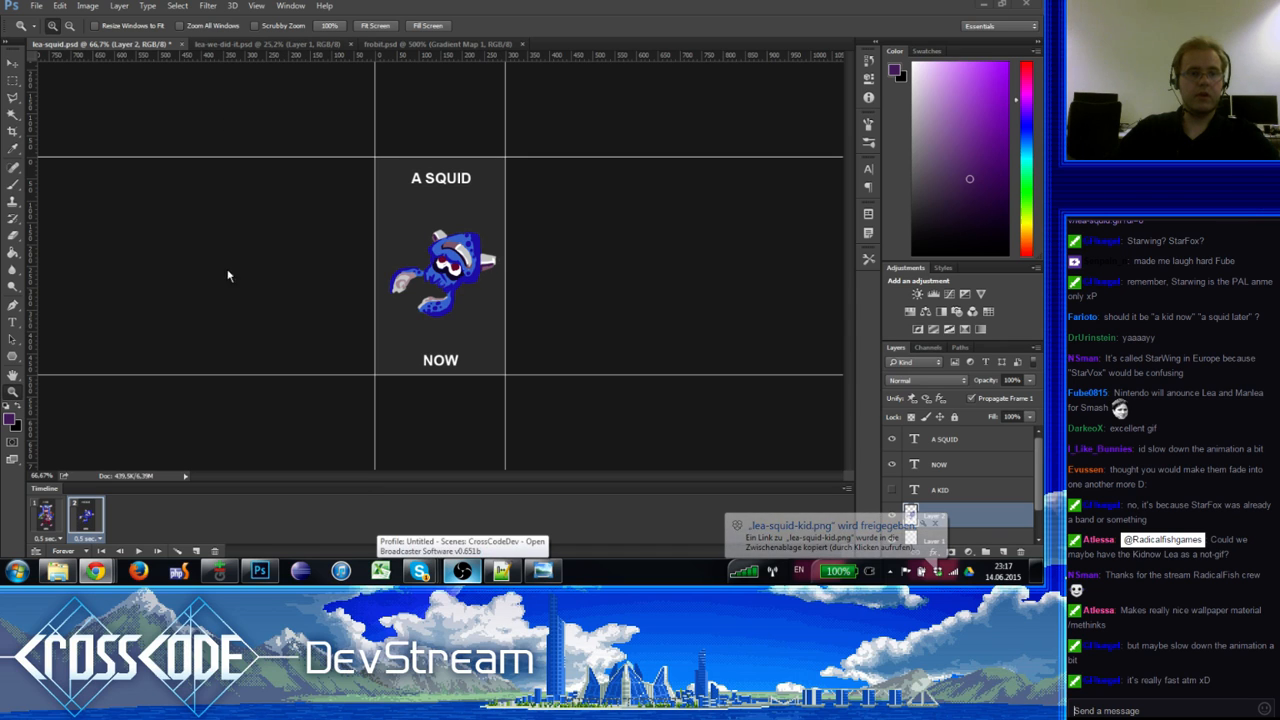
Step: Set the frame delay to 1 second, then back out of Save As
click(45, 538)
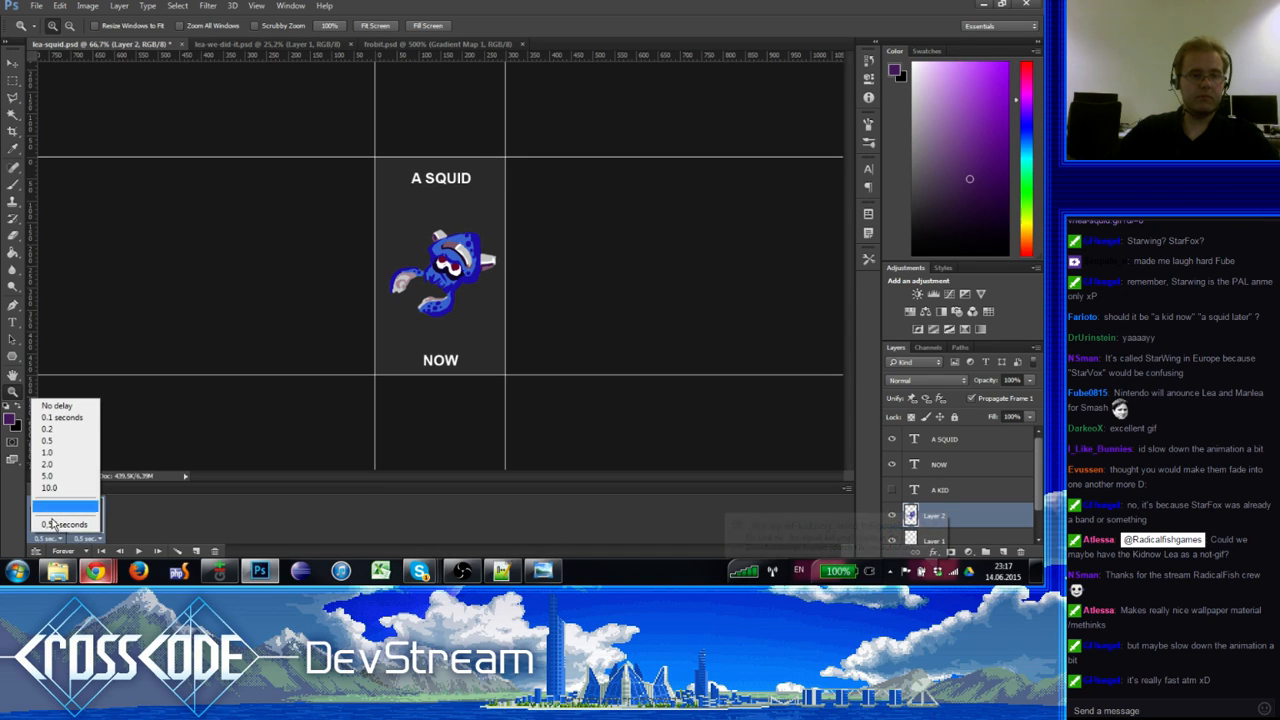
click(45, 451)
click(39, 6)
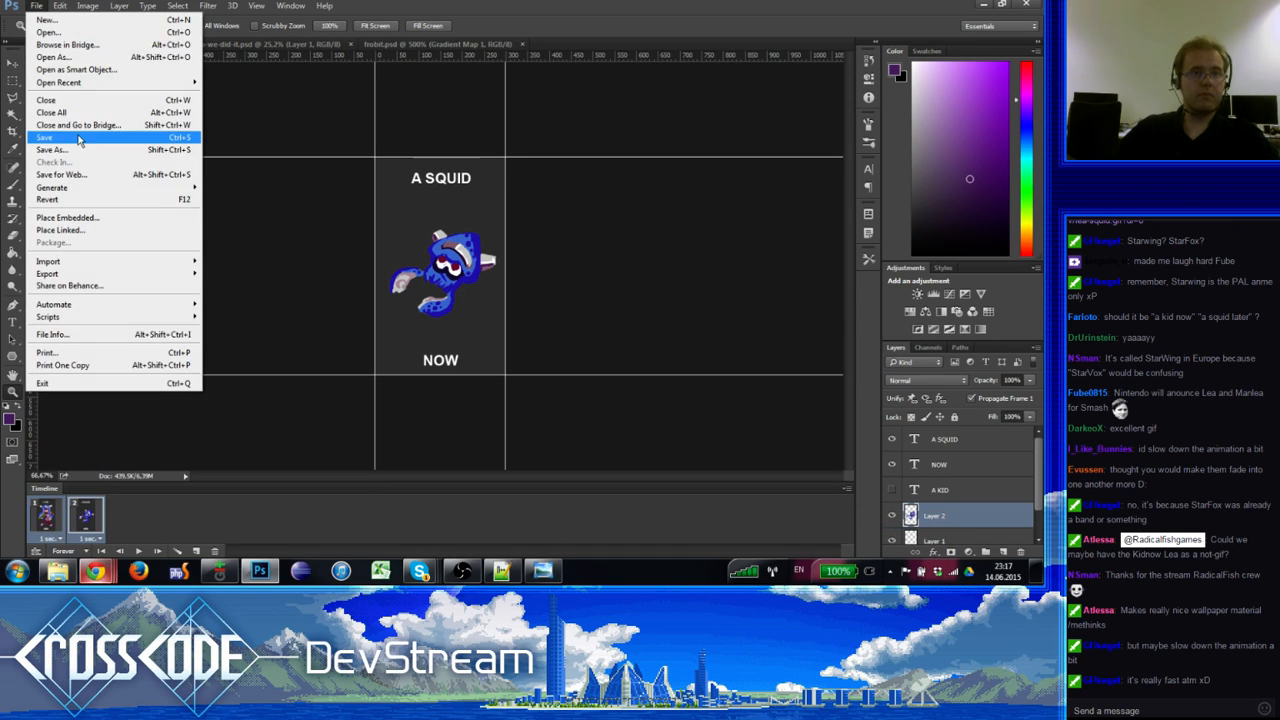
click(82, 151)
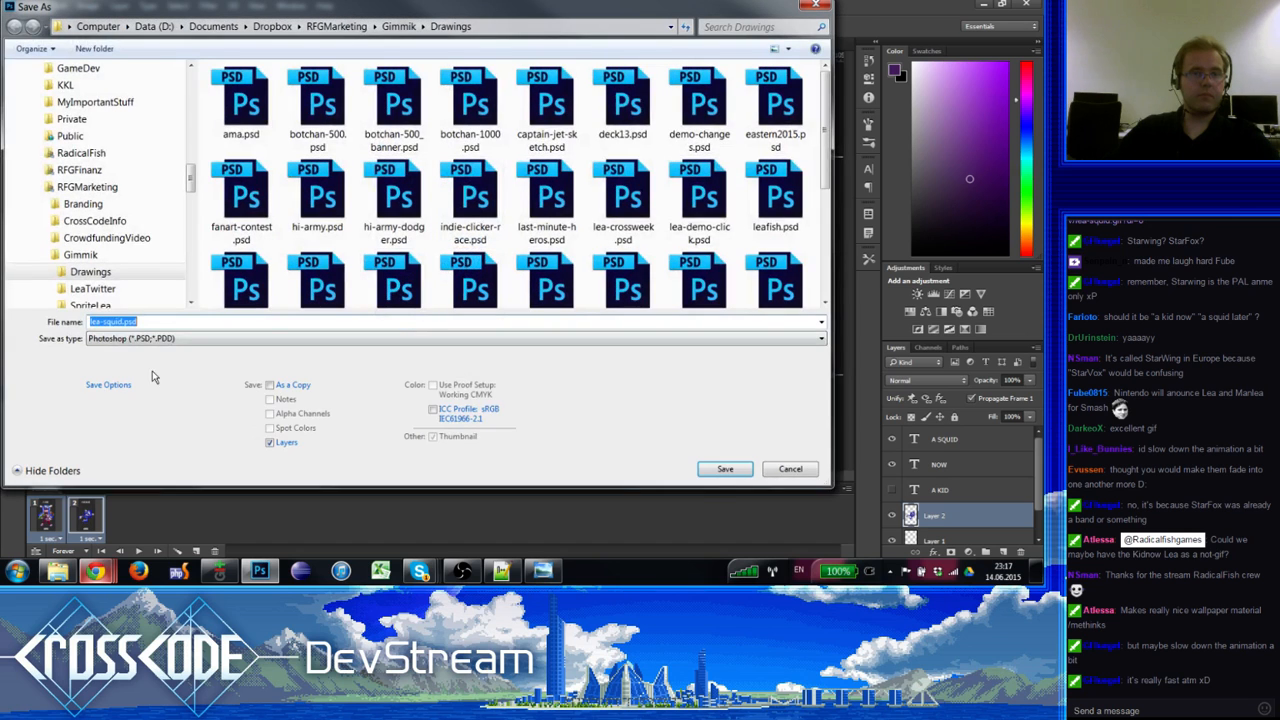
click(185, 340)
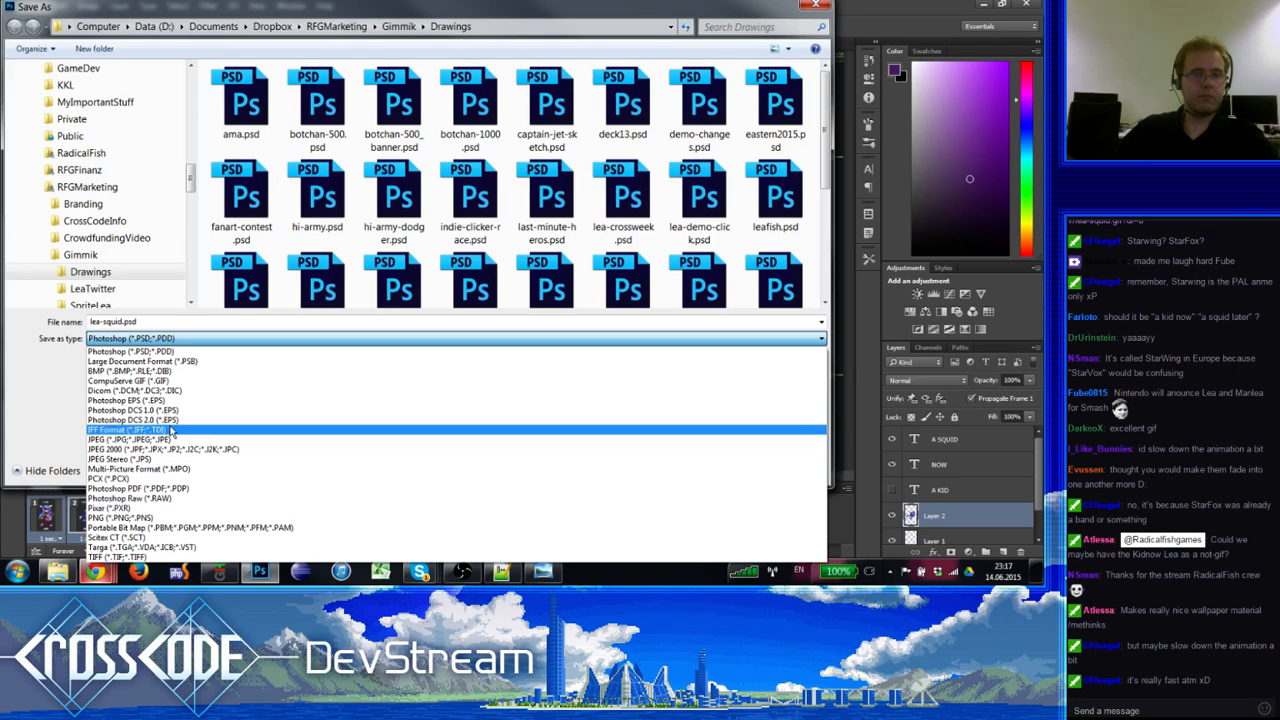
key(Escape)
key(Escape)
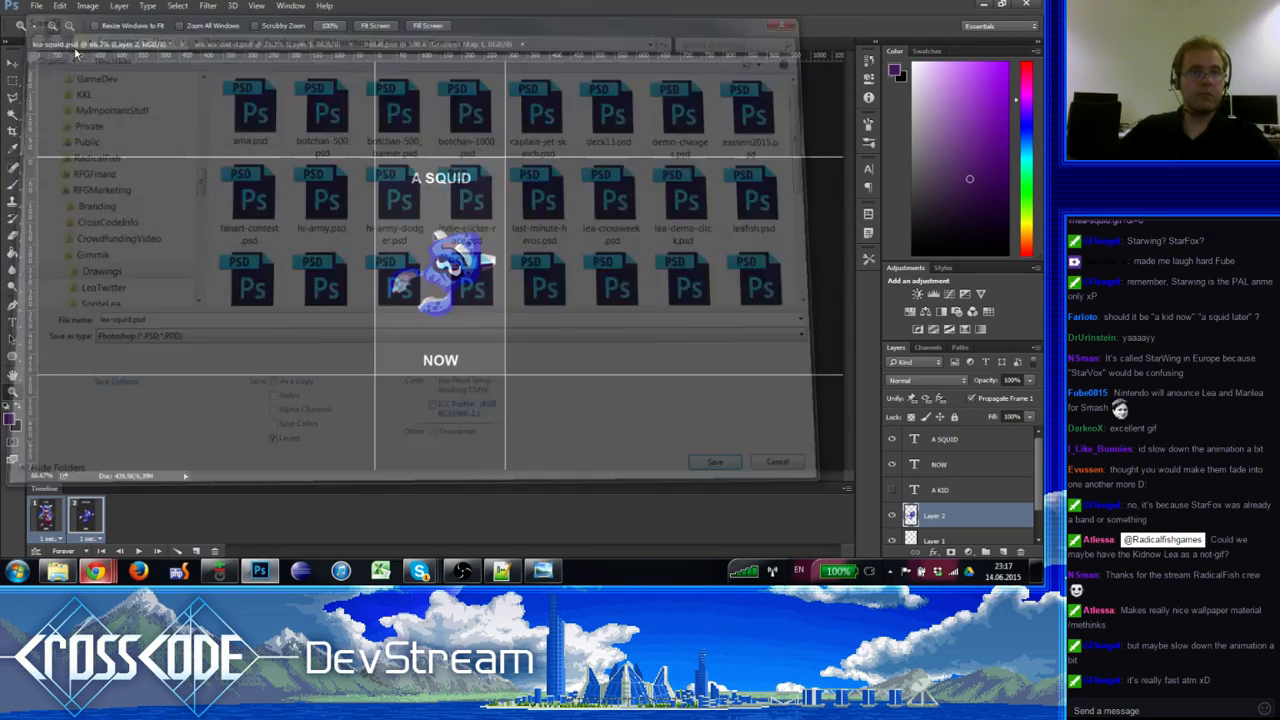
Step: Re-export via Save for Web, replacing the existing lea-squid.gif
click(36, 6)
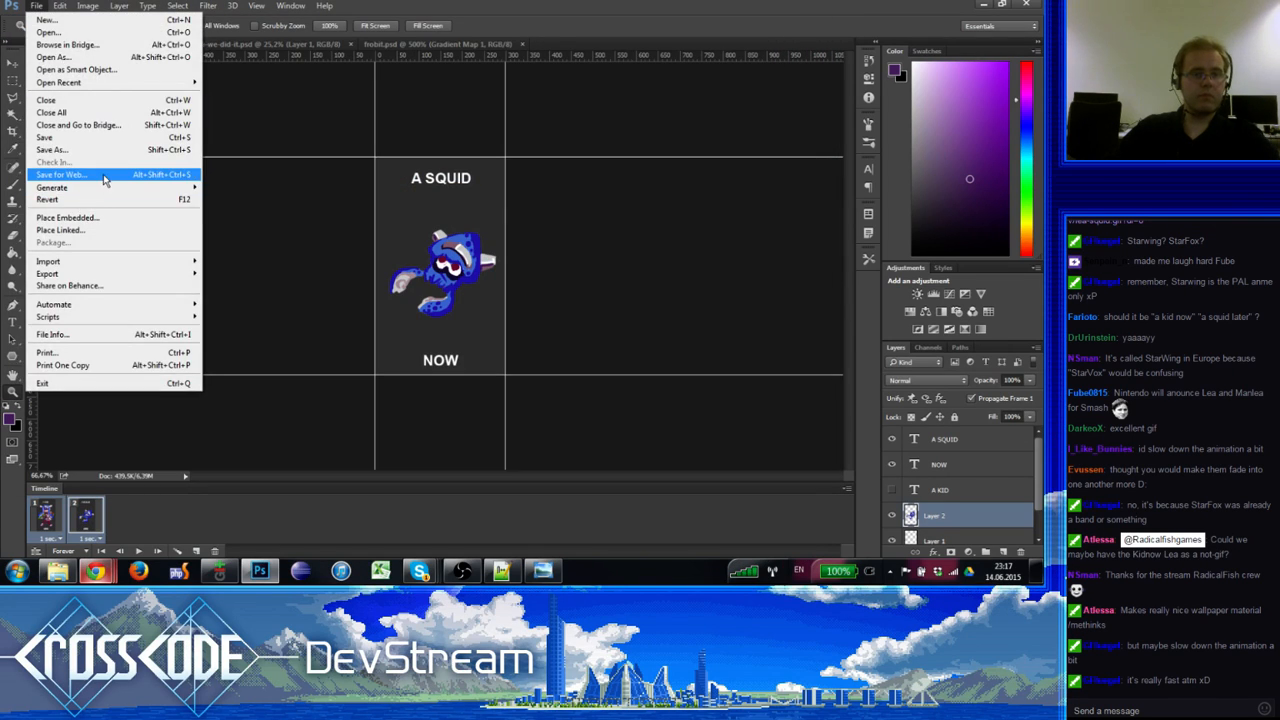
click(104, 176)
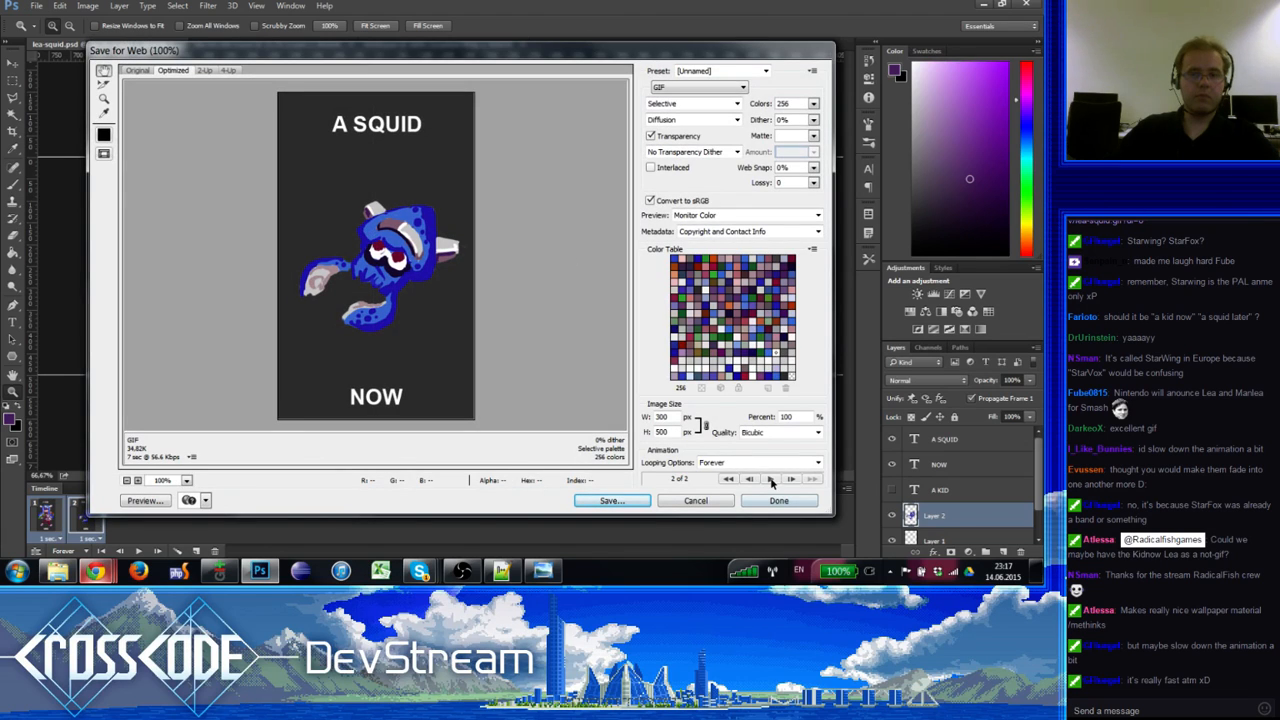
click(771, 480)
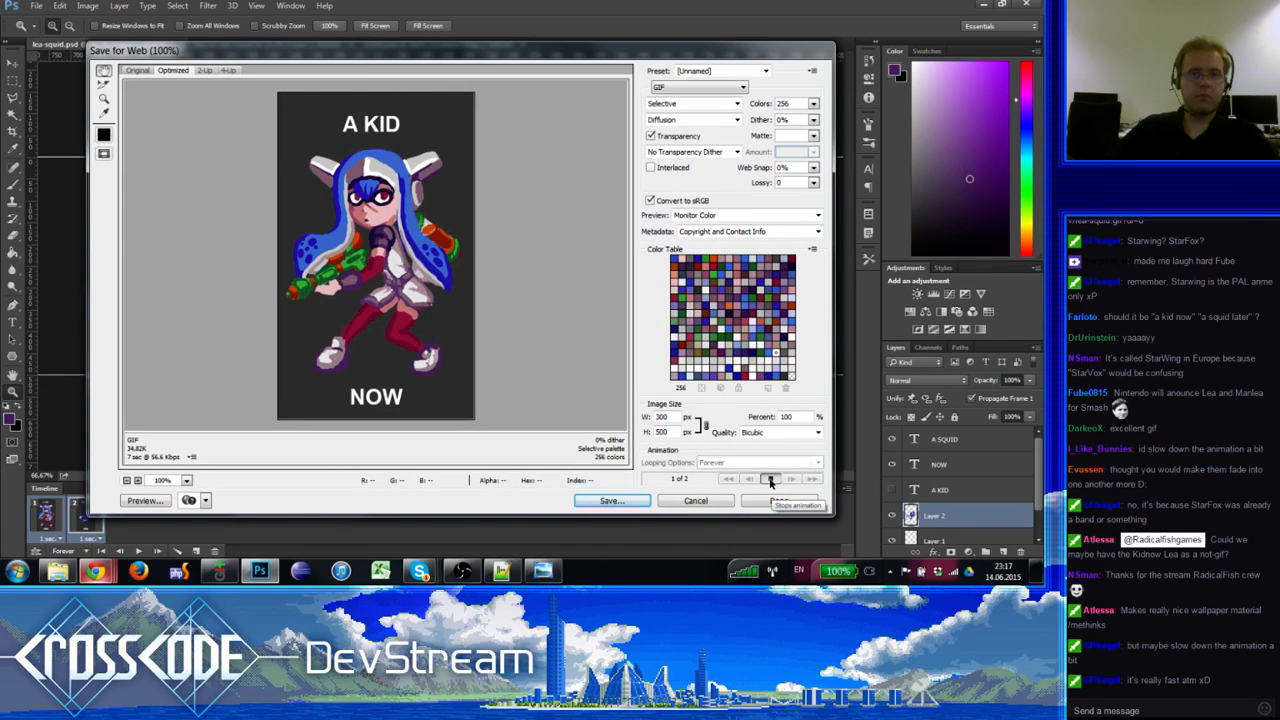
click(597, 503)
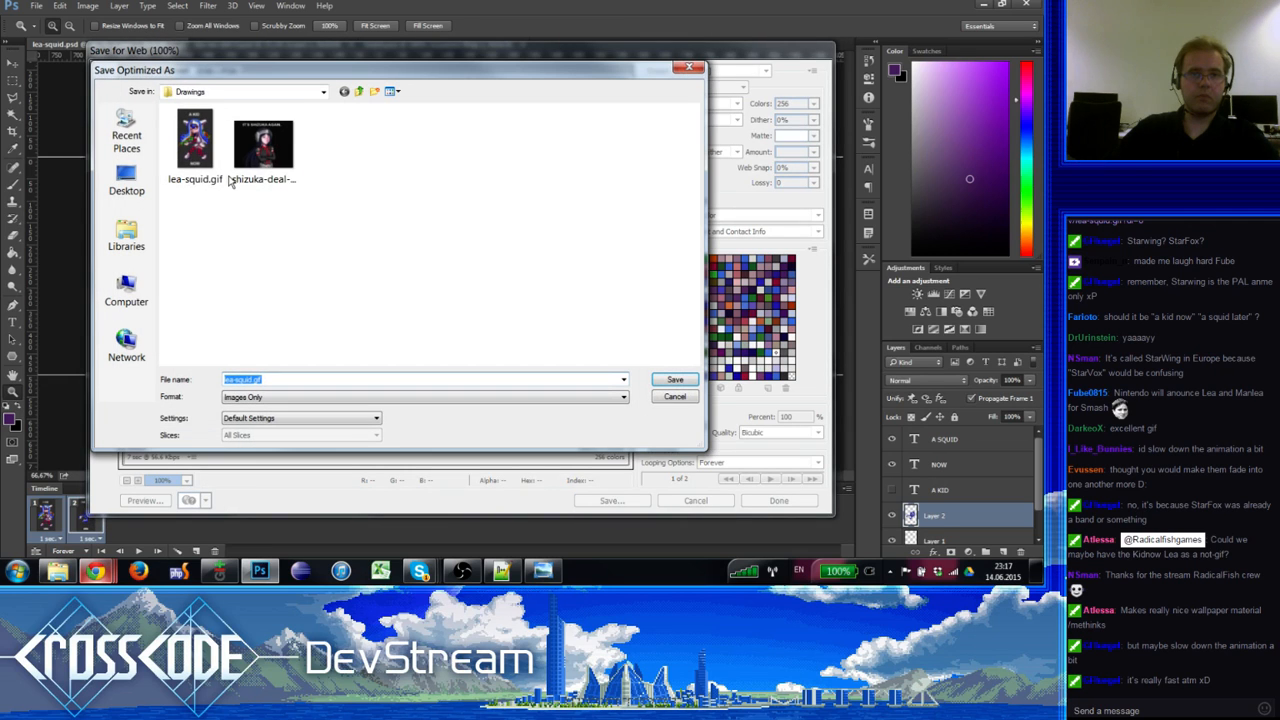
click(197, 141)
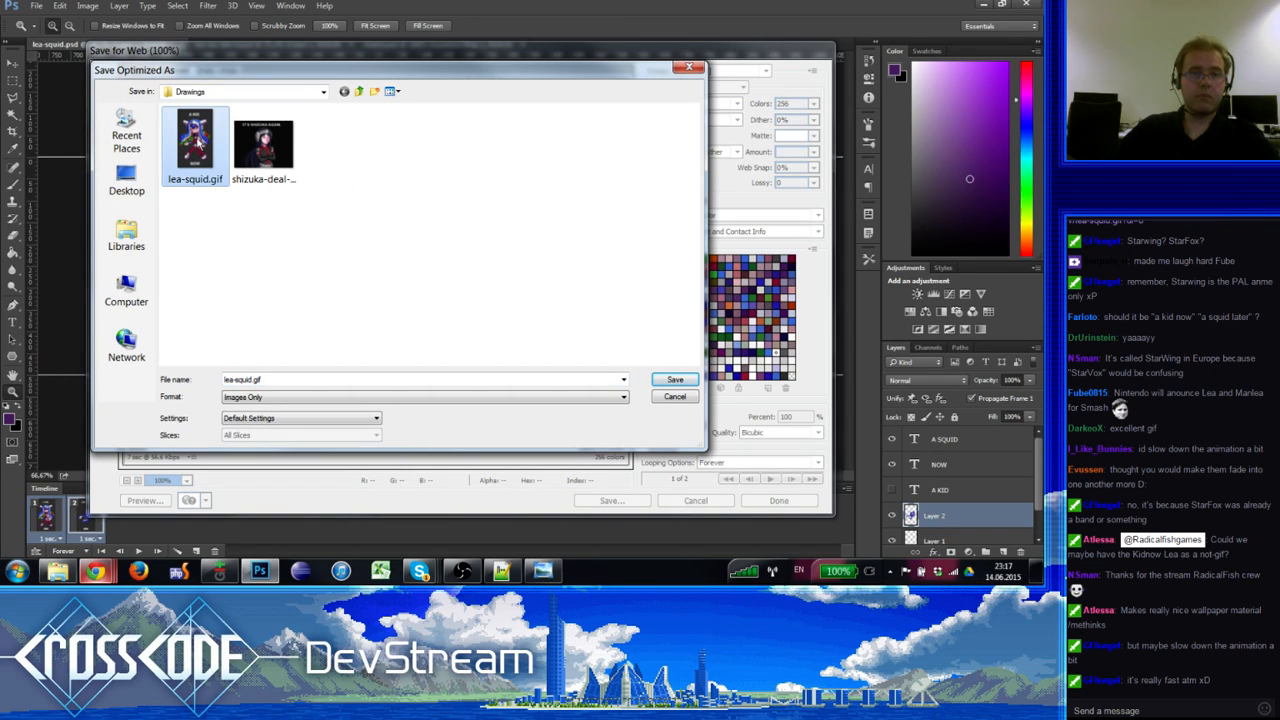
double_click(198, 142)
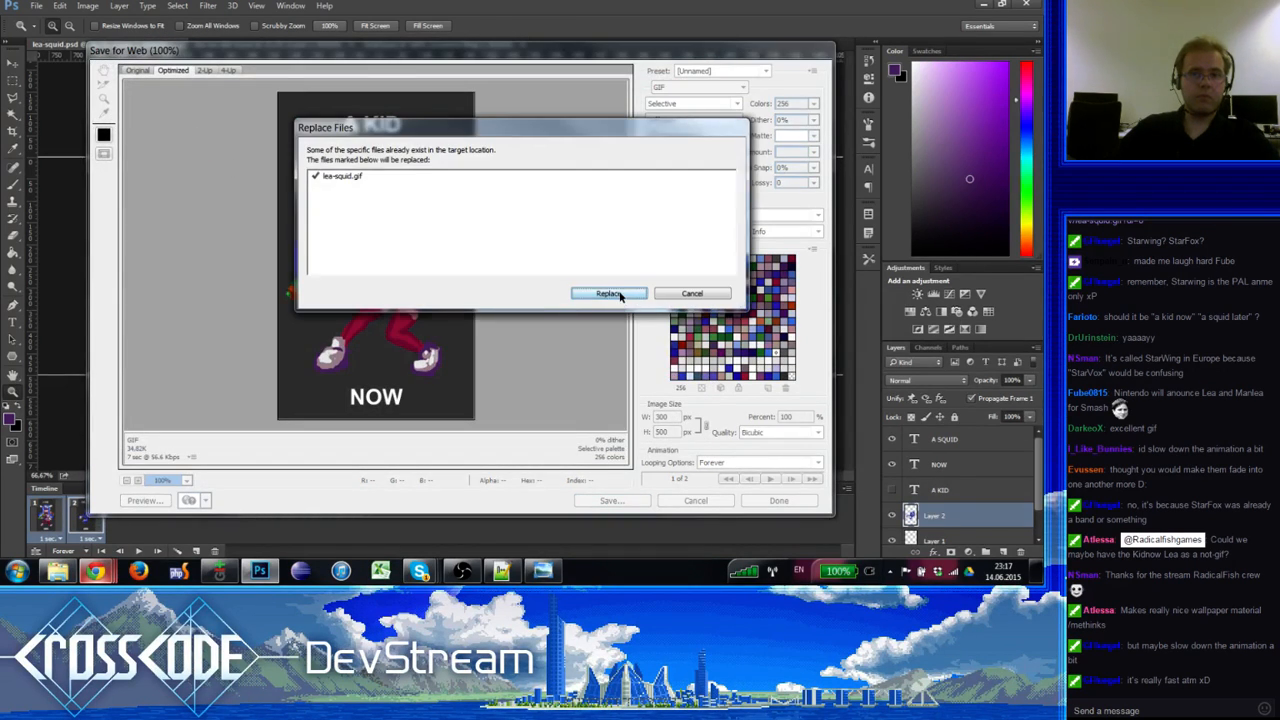
click(619, 294)
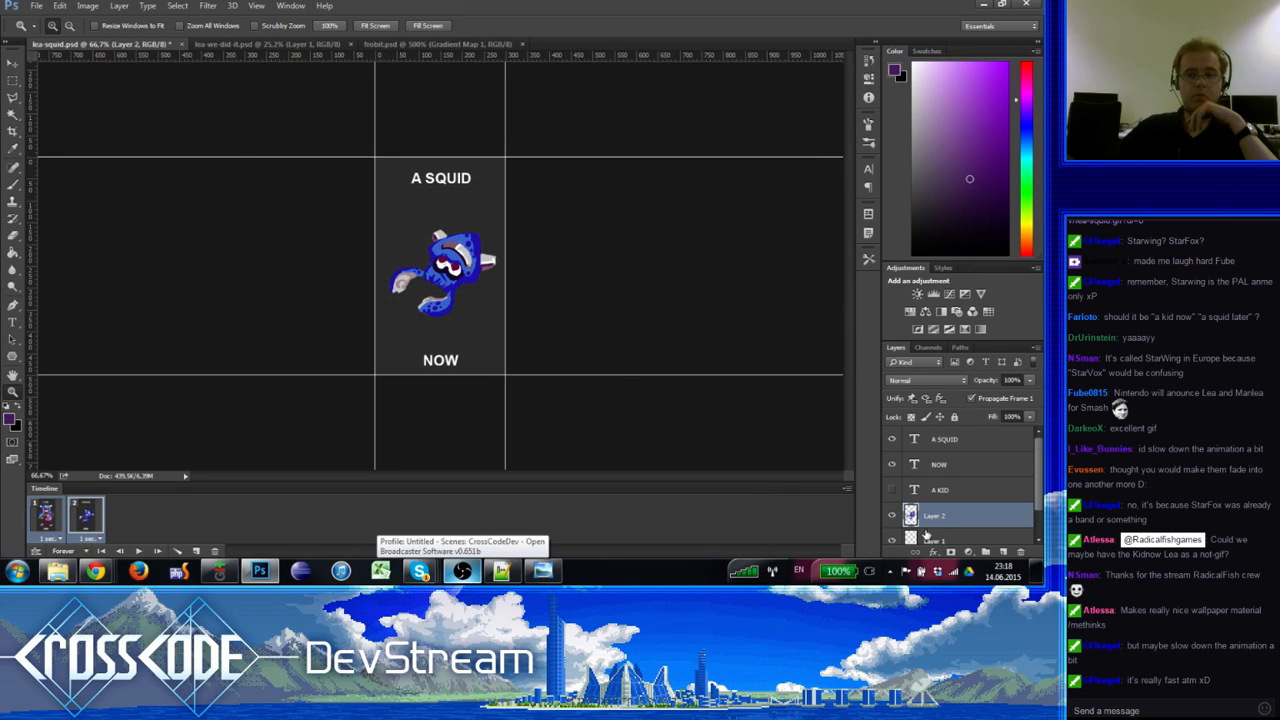
Step: Paste the lea-squid-squid.png share link in chat, change www to dl, and send it
click(939, 574)
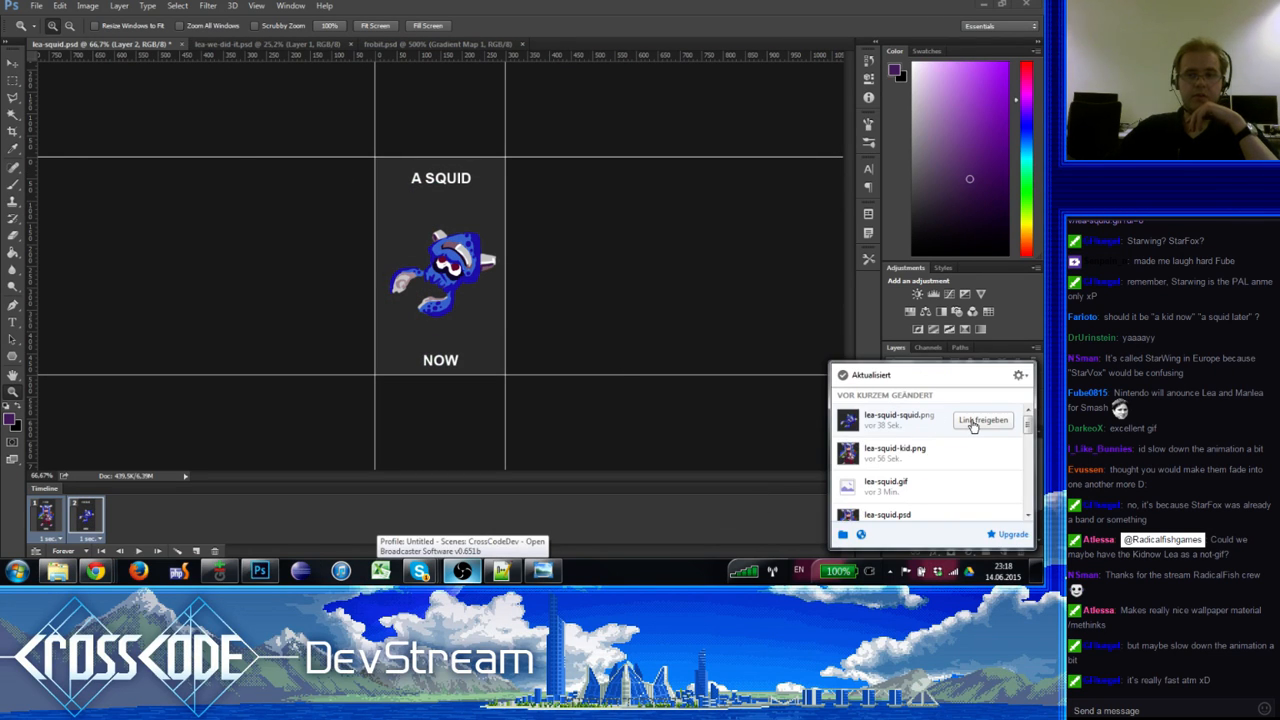
click(974, 425)
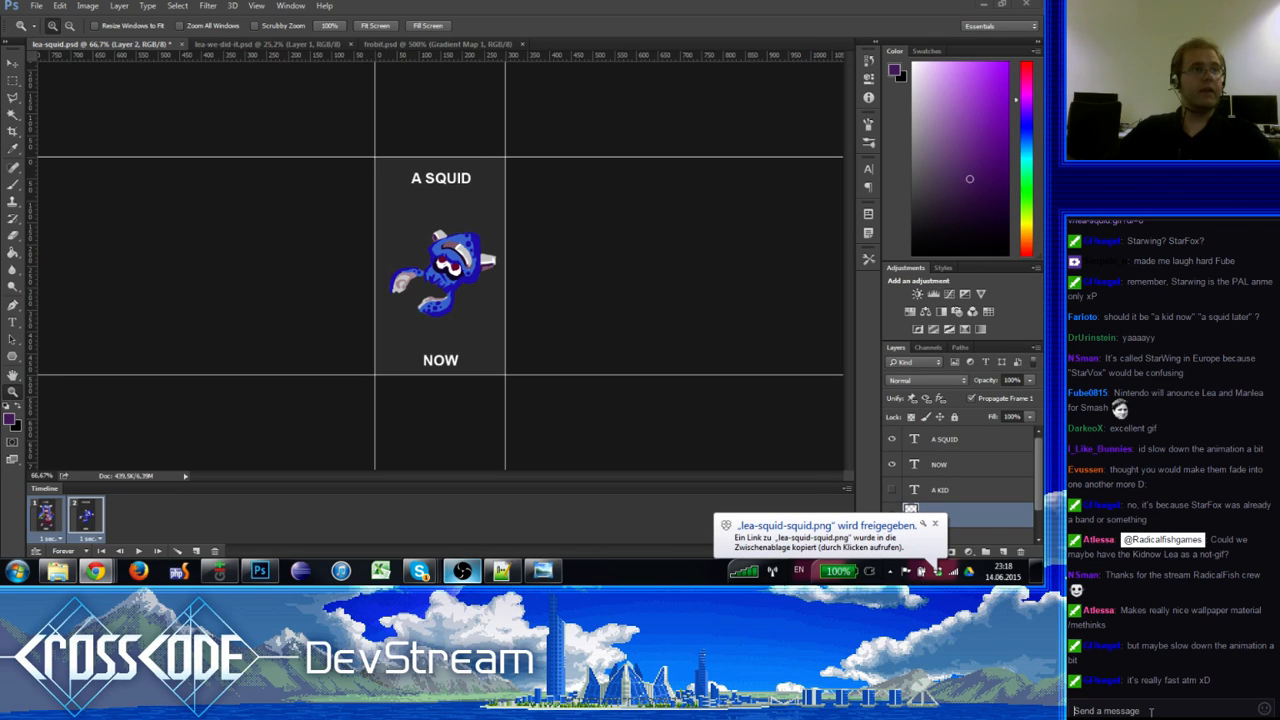
key(ctrl+v)
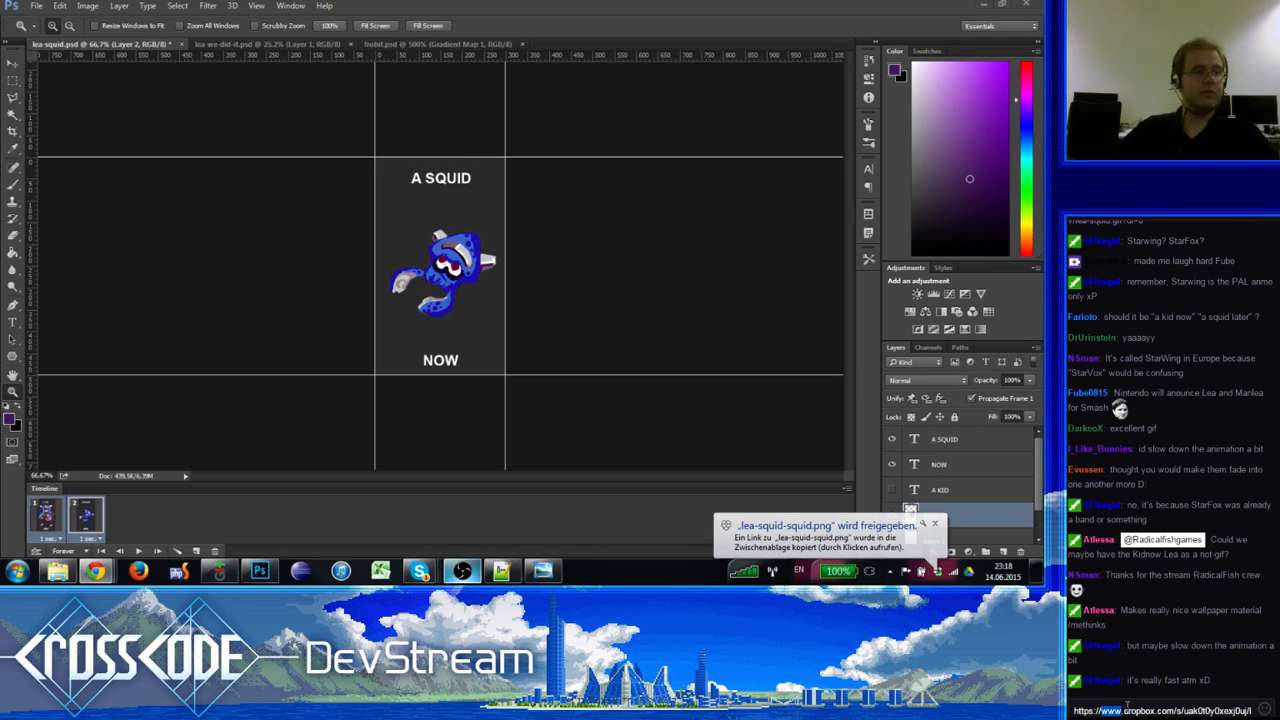
double_click(1115, 710)
text(dl)
key(Return)
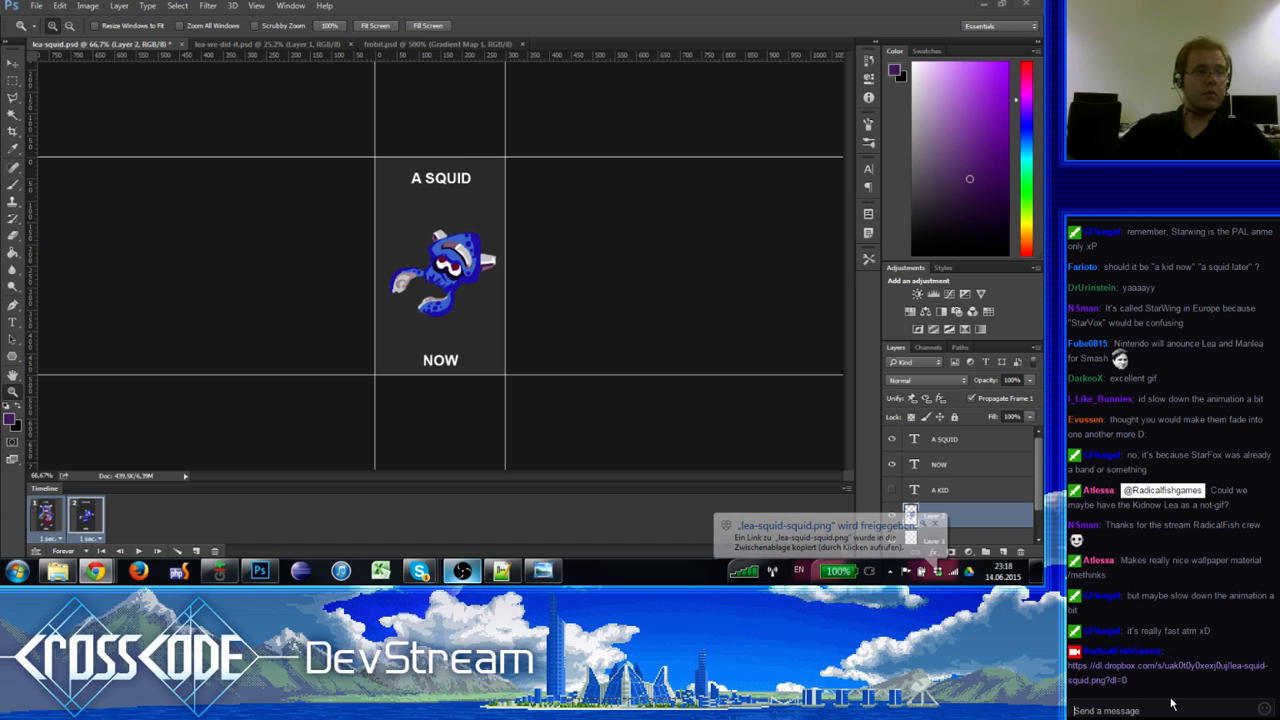
Step: Post the lea-squid-kid.png link in chat, open it to check, then close that tab
click(939, 573)
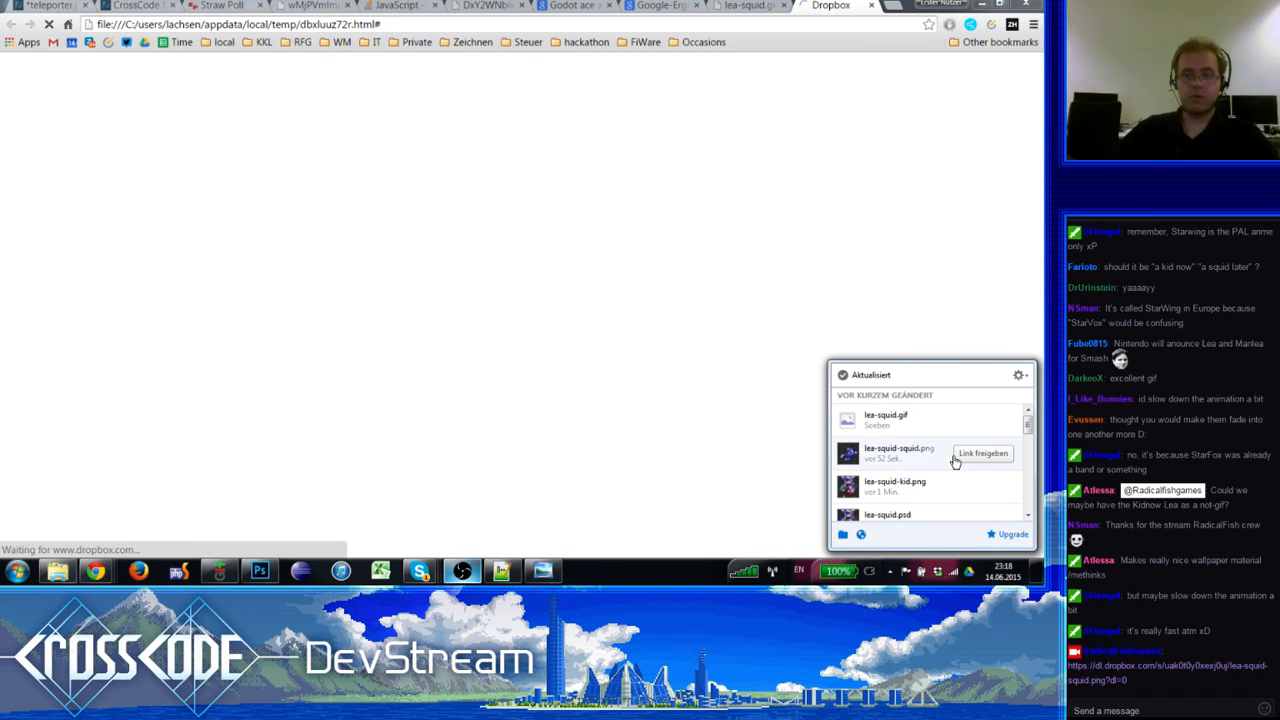
click(976, 489)
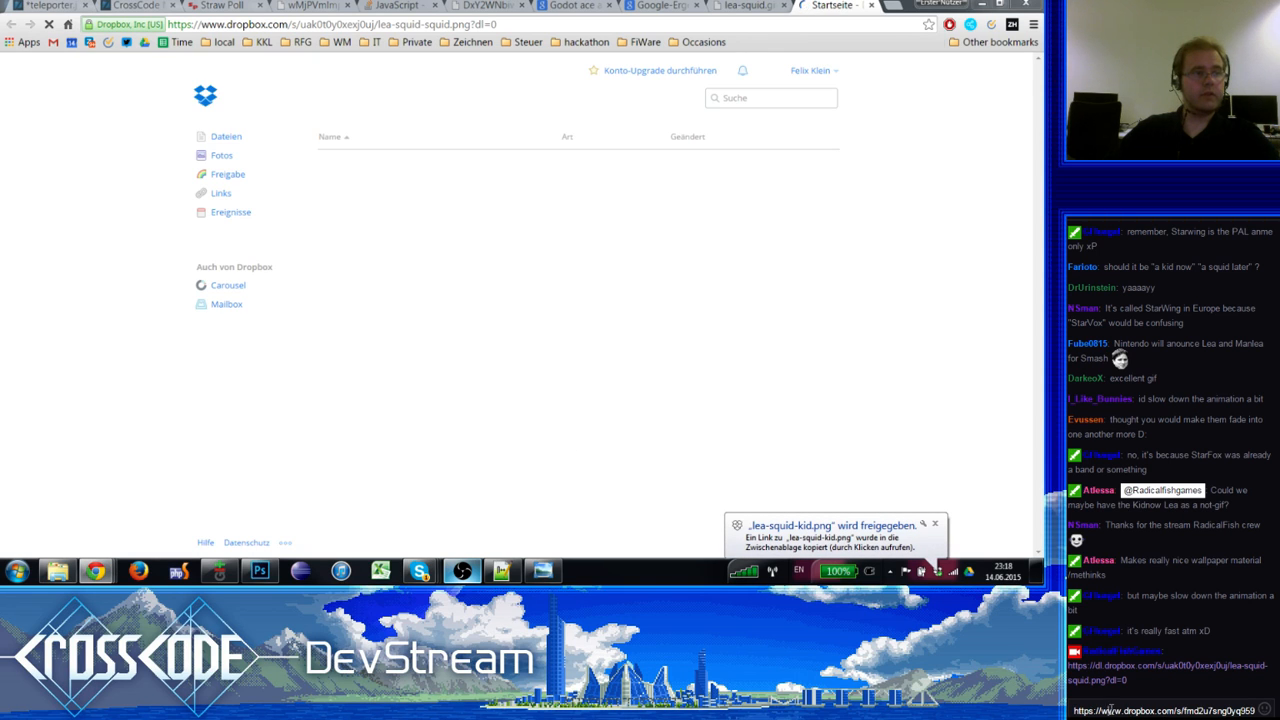
key(Return)
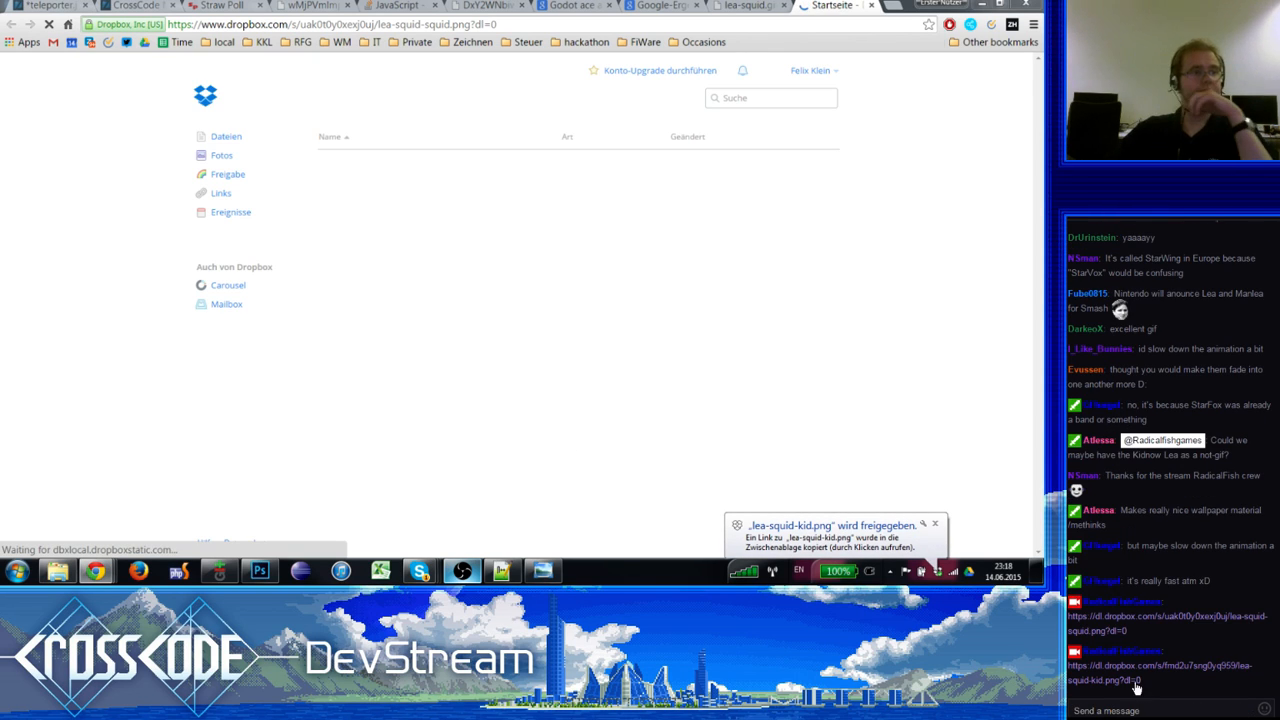
click(1136, 680)
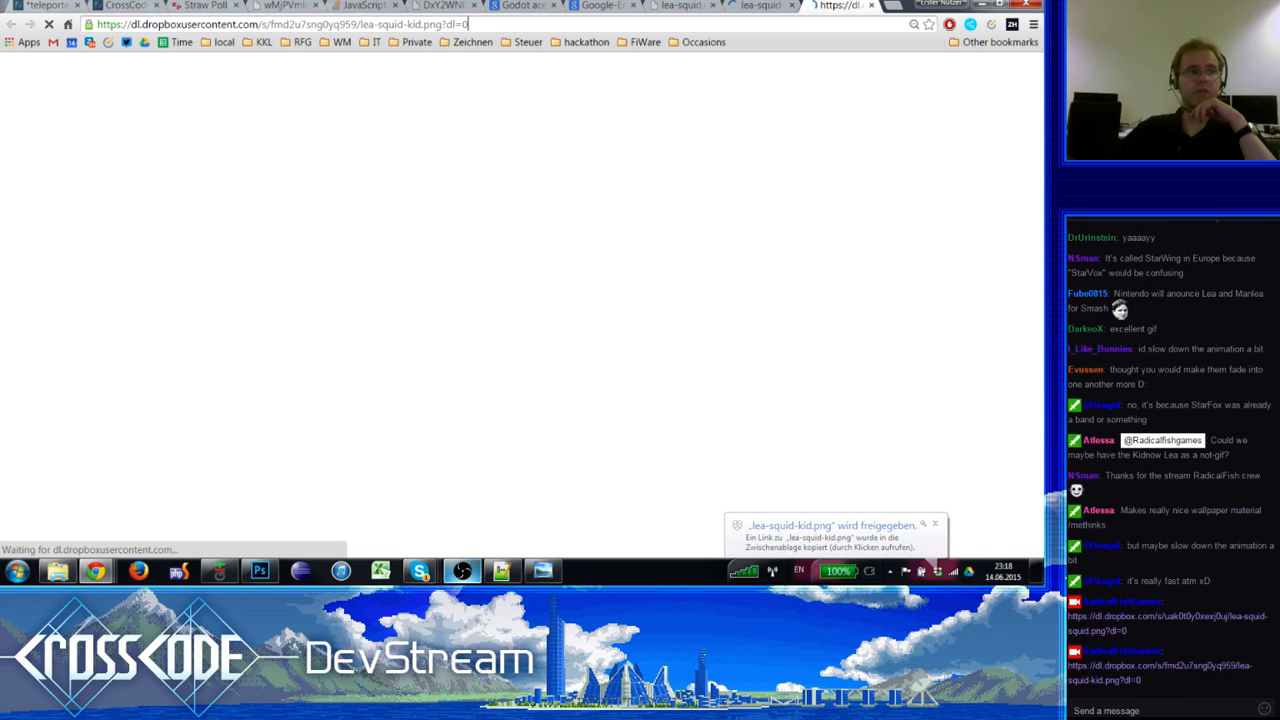
click(870, 5)
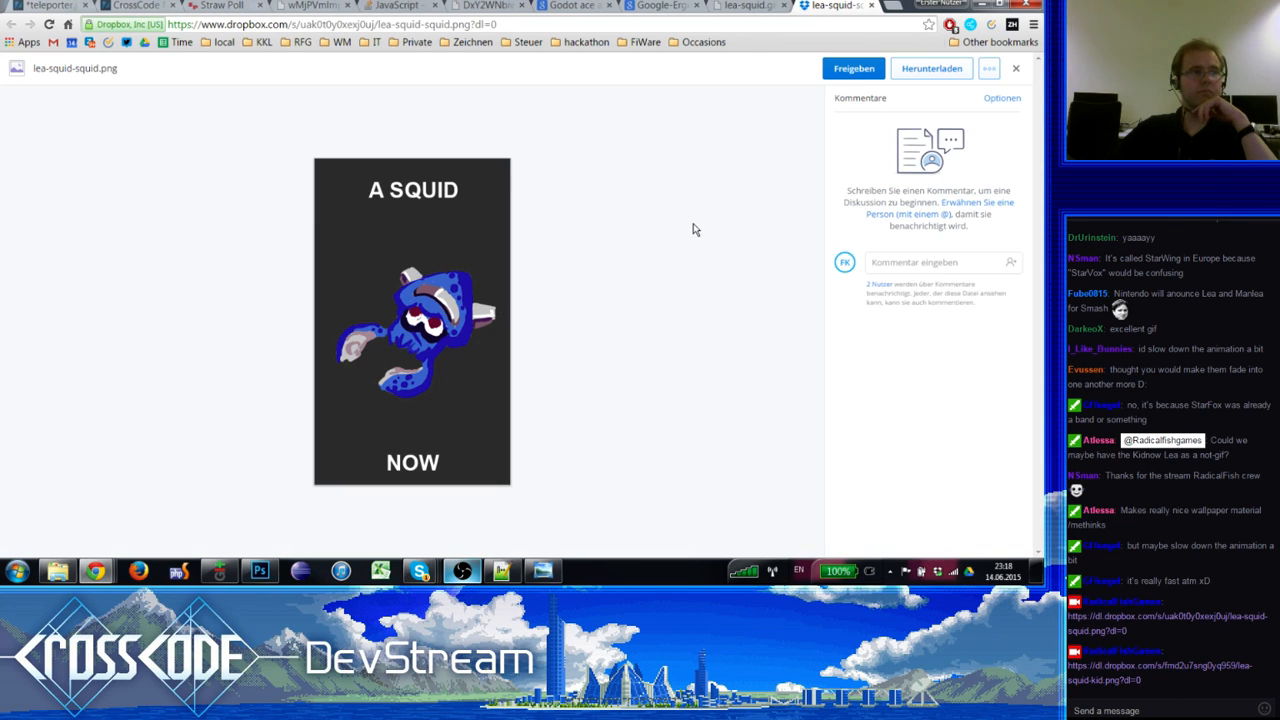